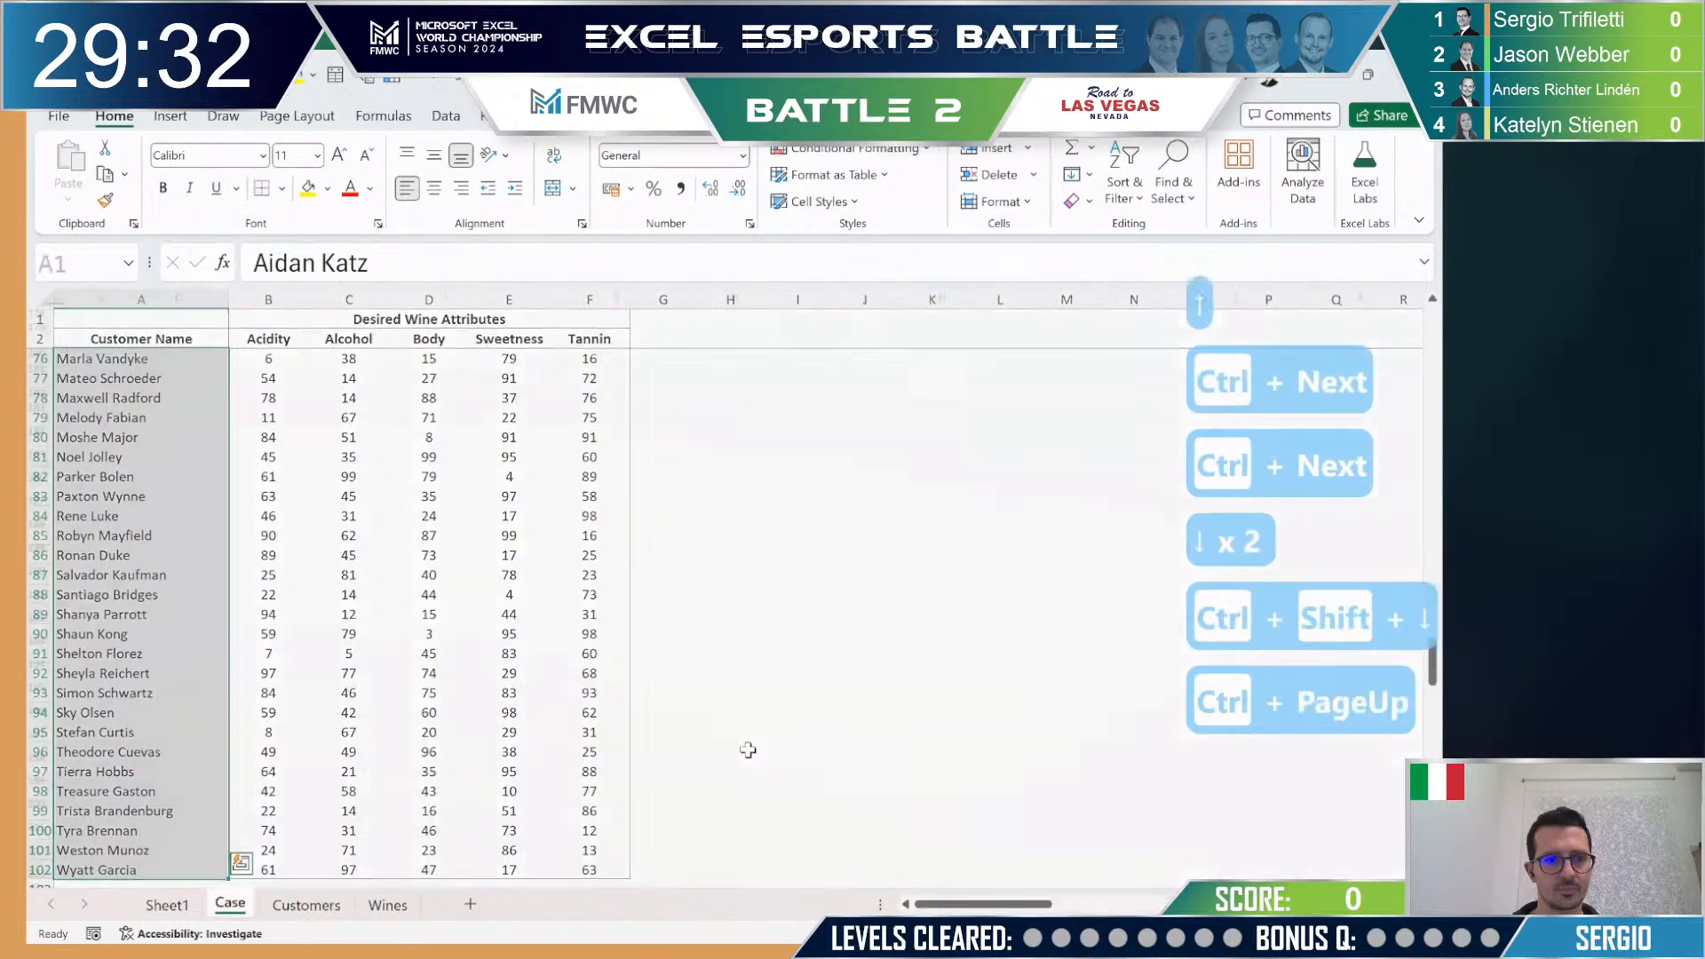
Step: Switch to the browser answer workbook, enter 44 as the Bonus 1 answer, and return to the case workbook
key(alt+Tab)
click(551, 71)
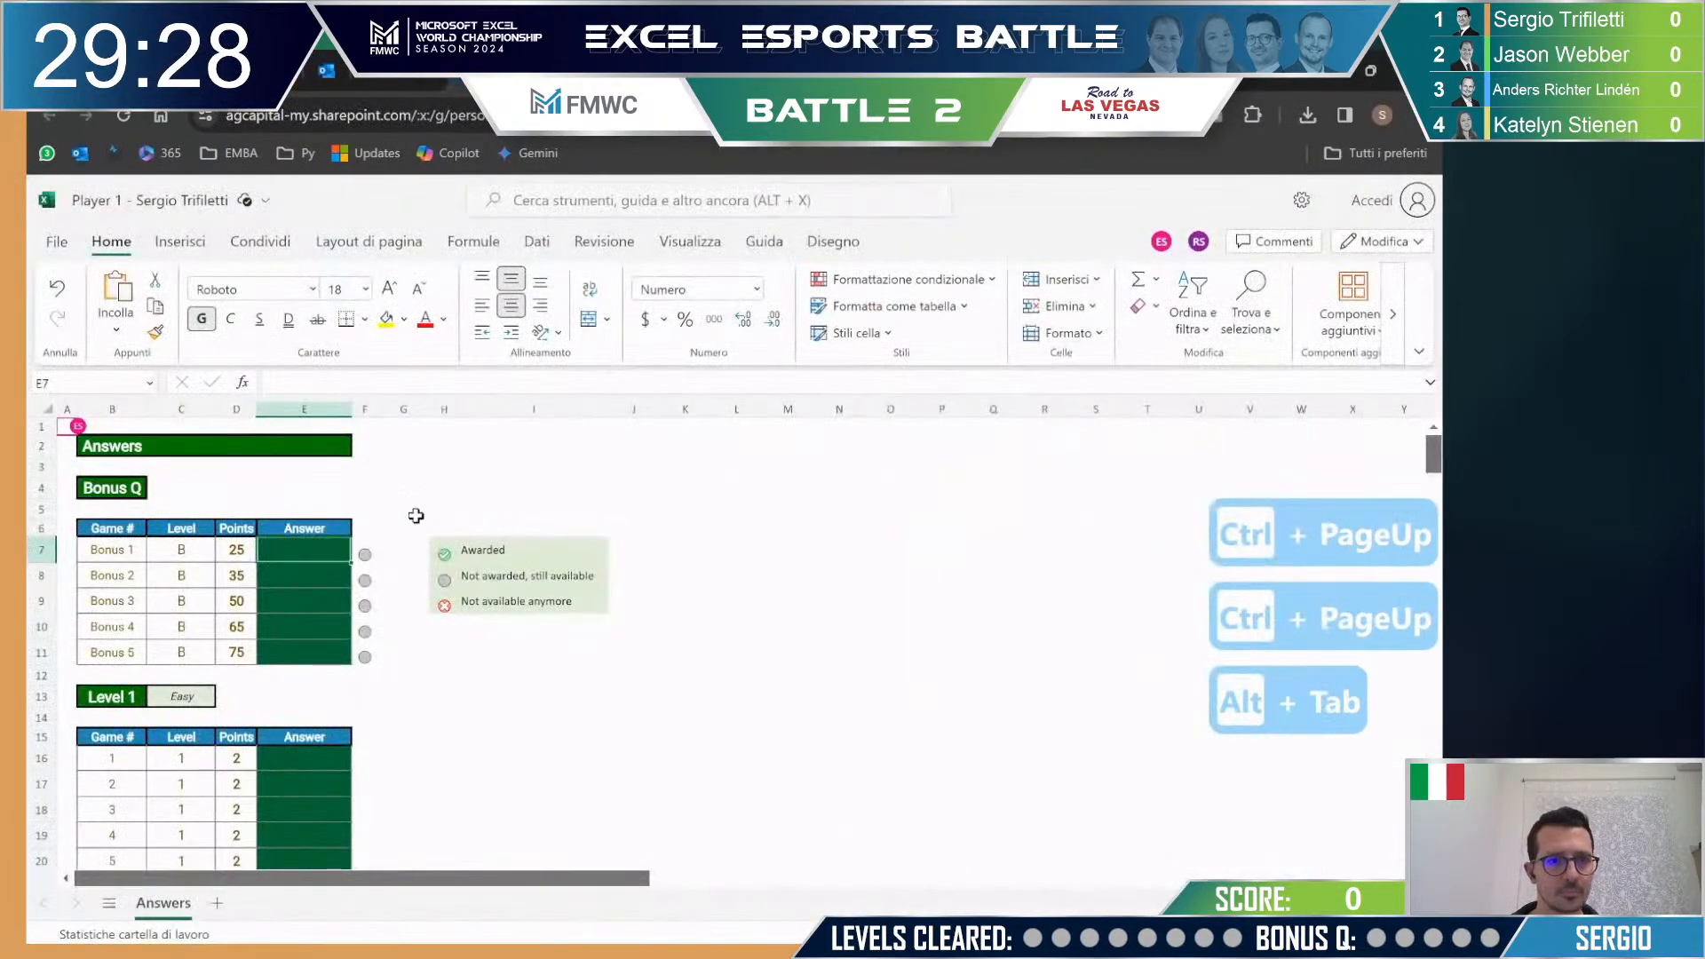
text(44)
key(Return)
key(alt+Tab)
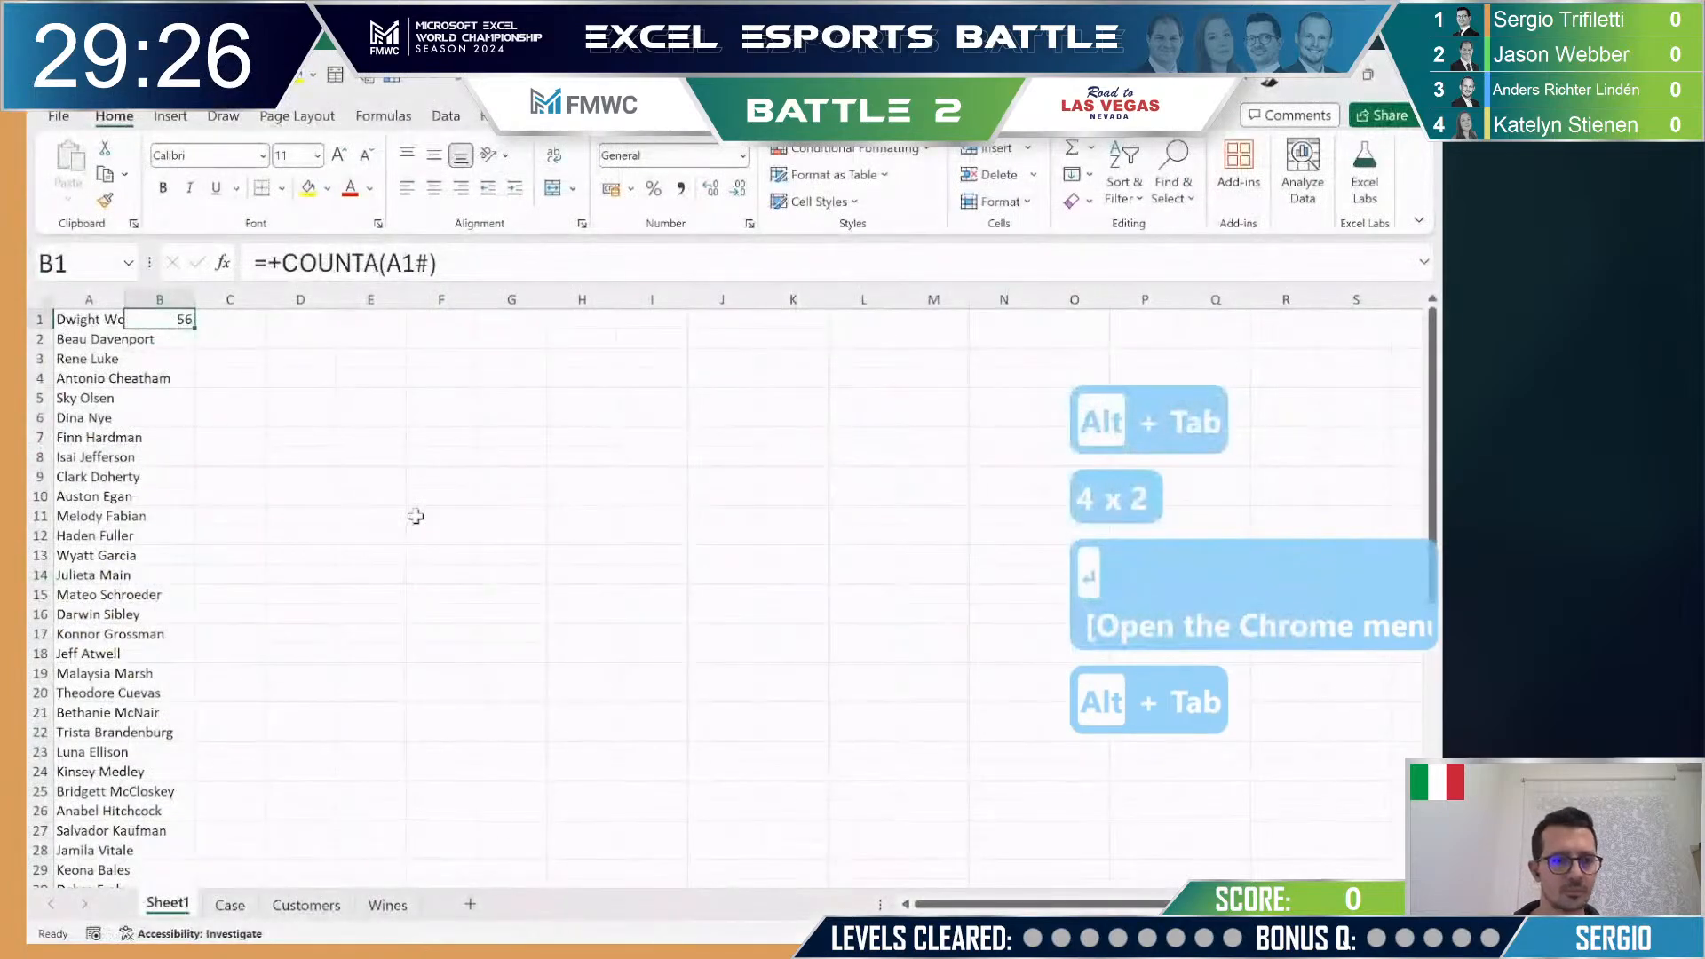
Step: Read the Bonus 2 question on the Case sheet and add a blank worksheet after the Wines sheet
key(ctrl+Page_Down)
key(ctrl+Home)
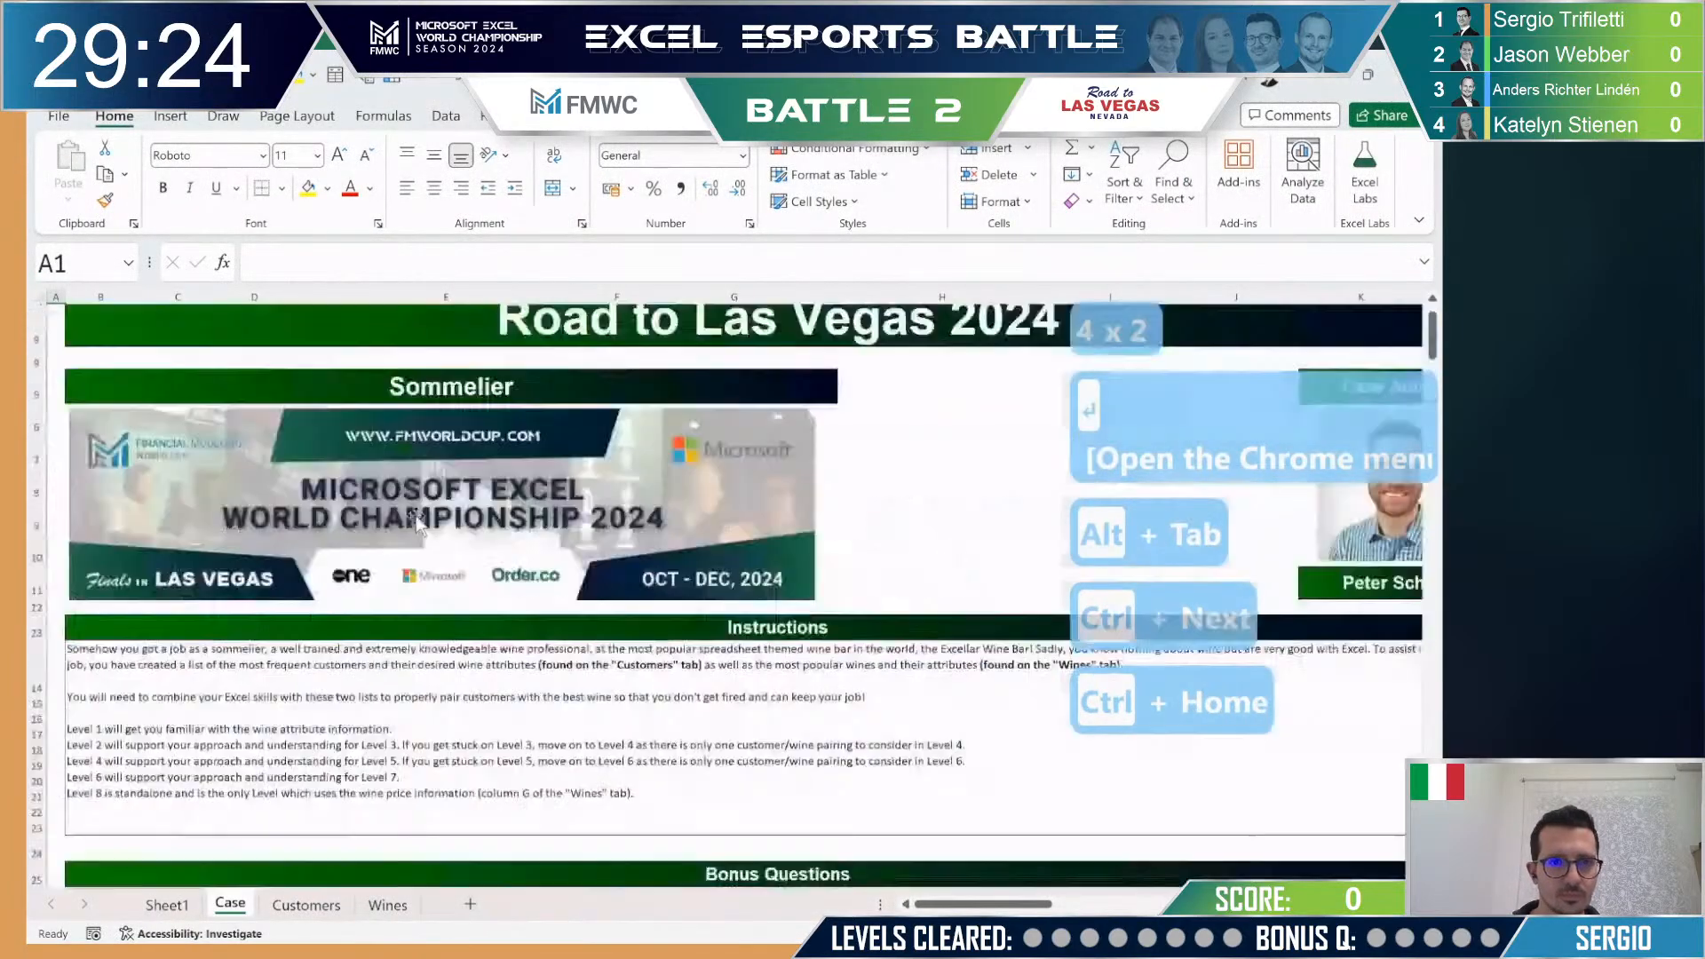
scroll(694, 524, down, 5)
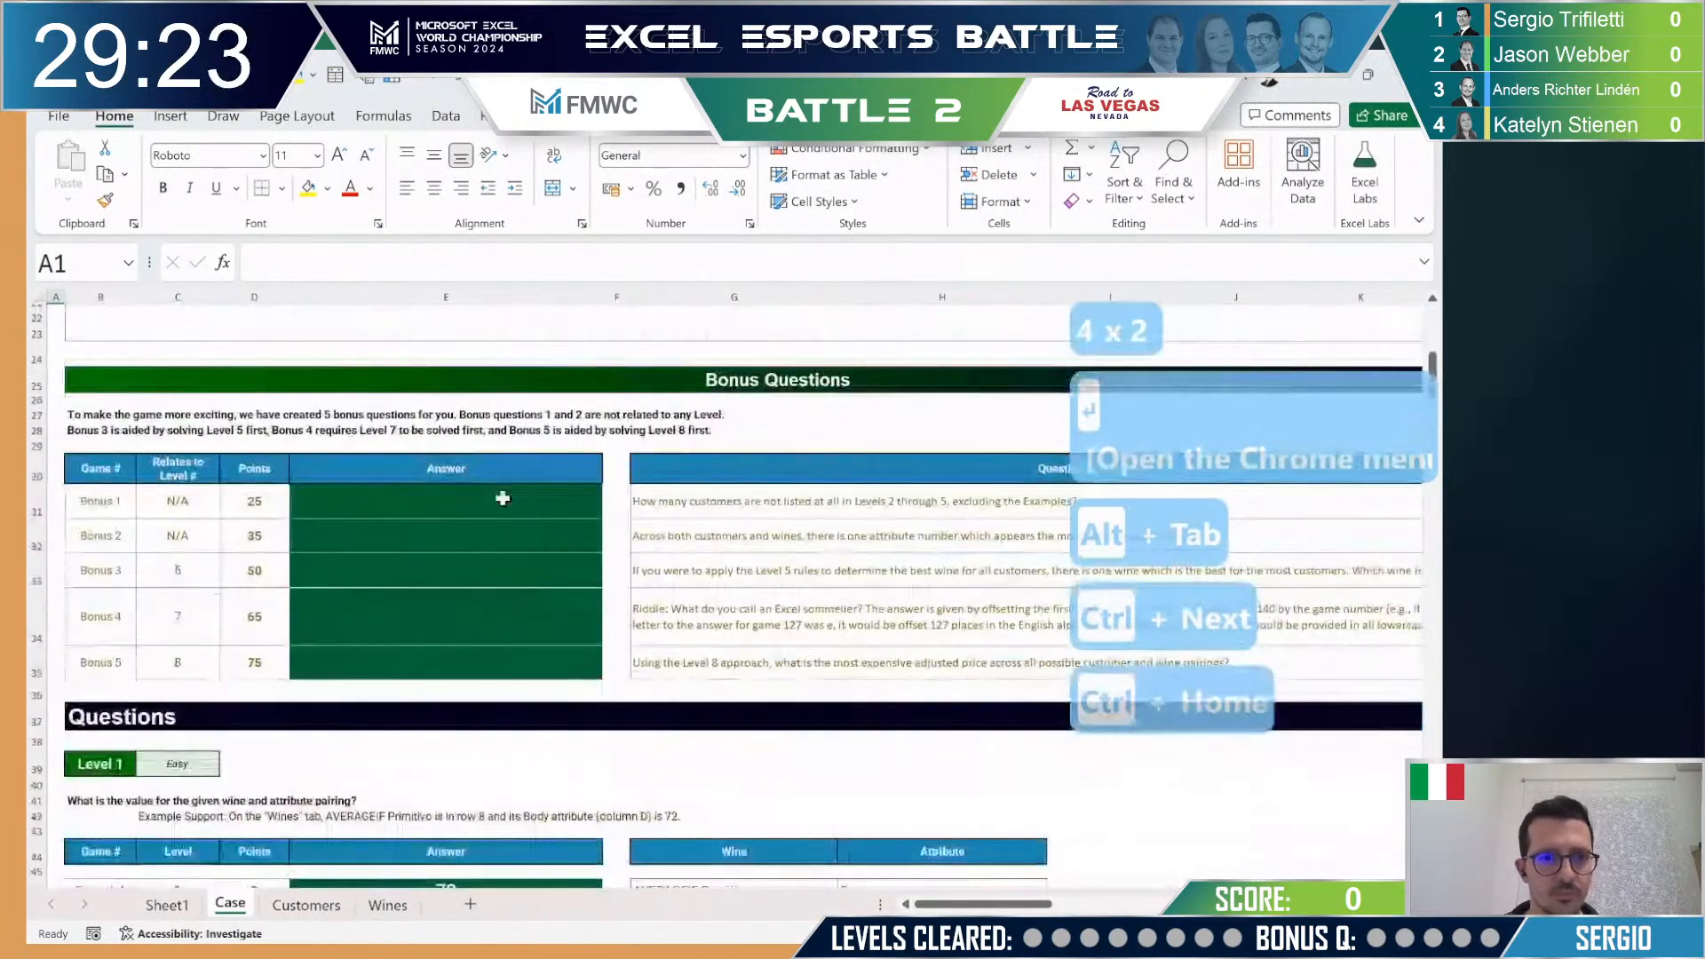
click(693, 524)
scroll(787, 628, down, 1)
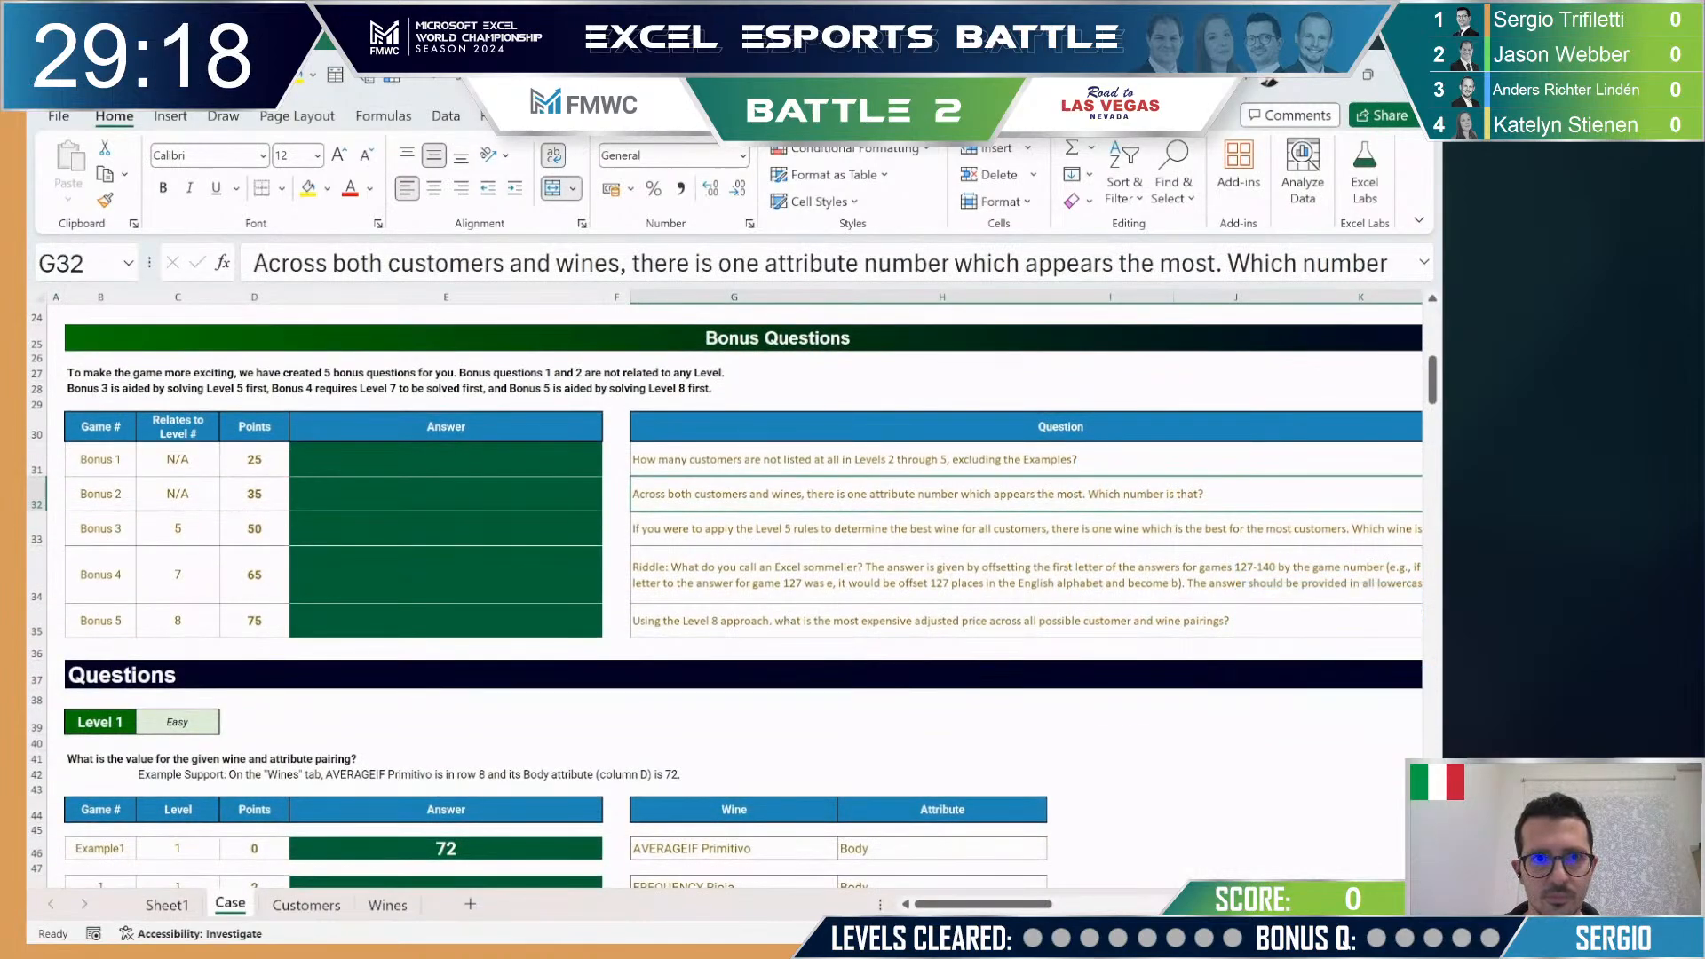
click(835, 116)
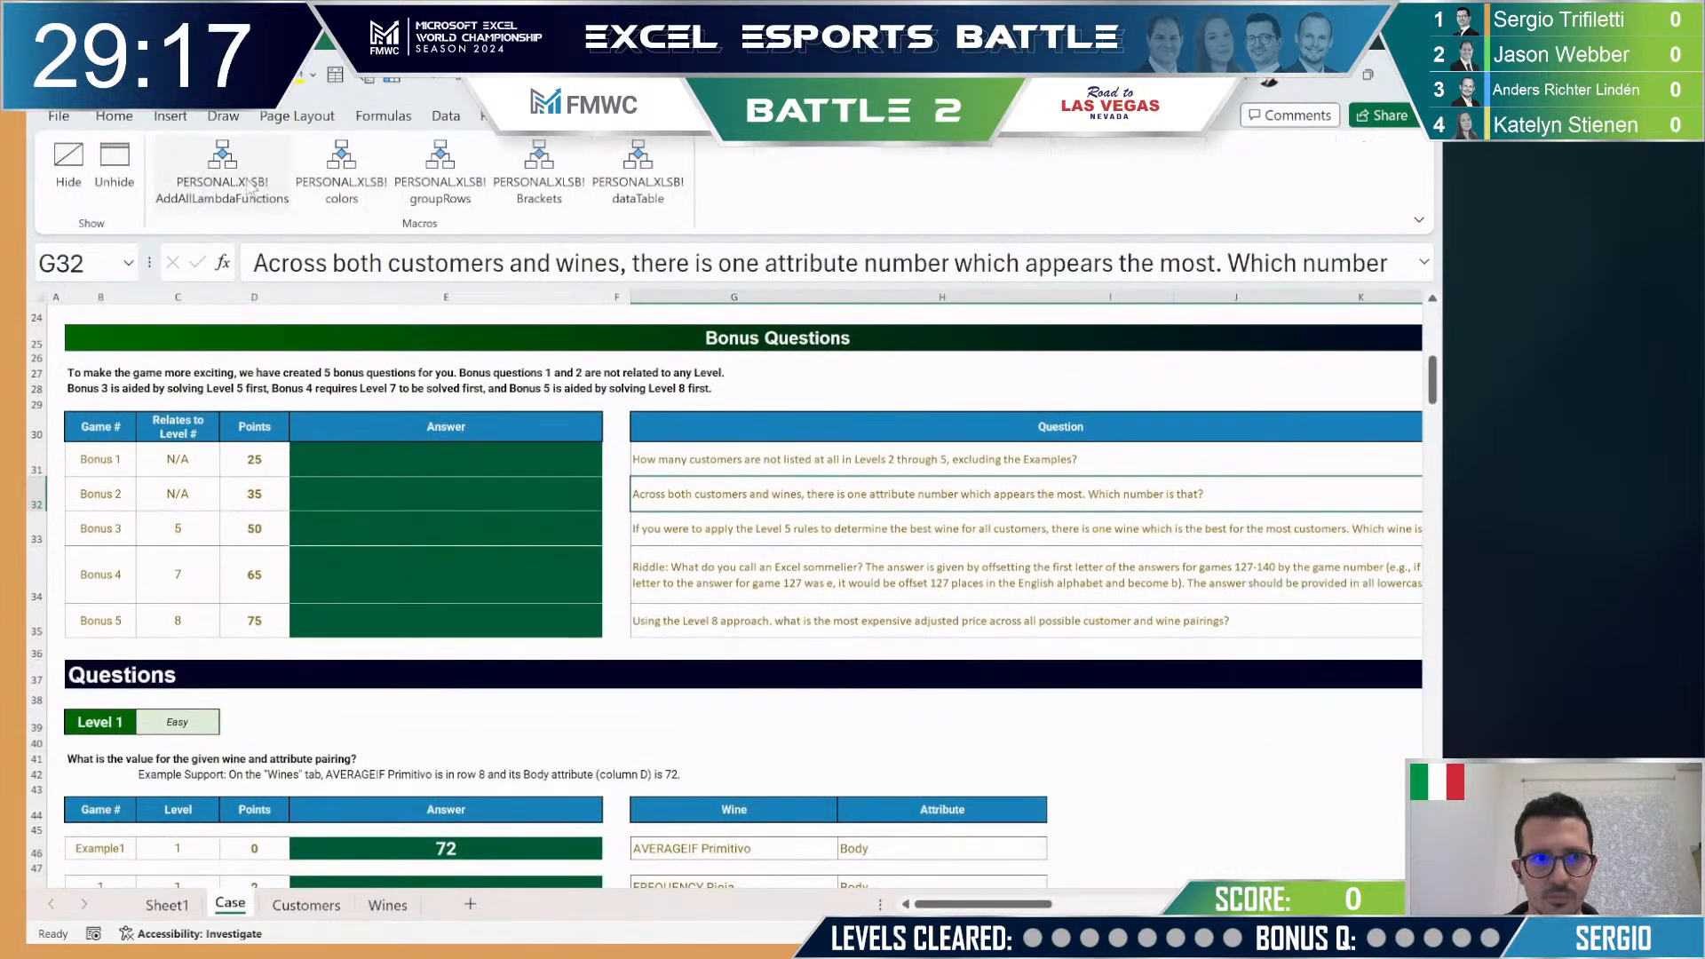
click(387, 904)
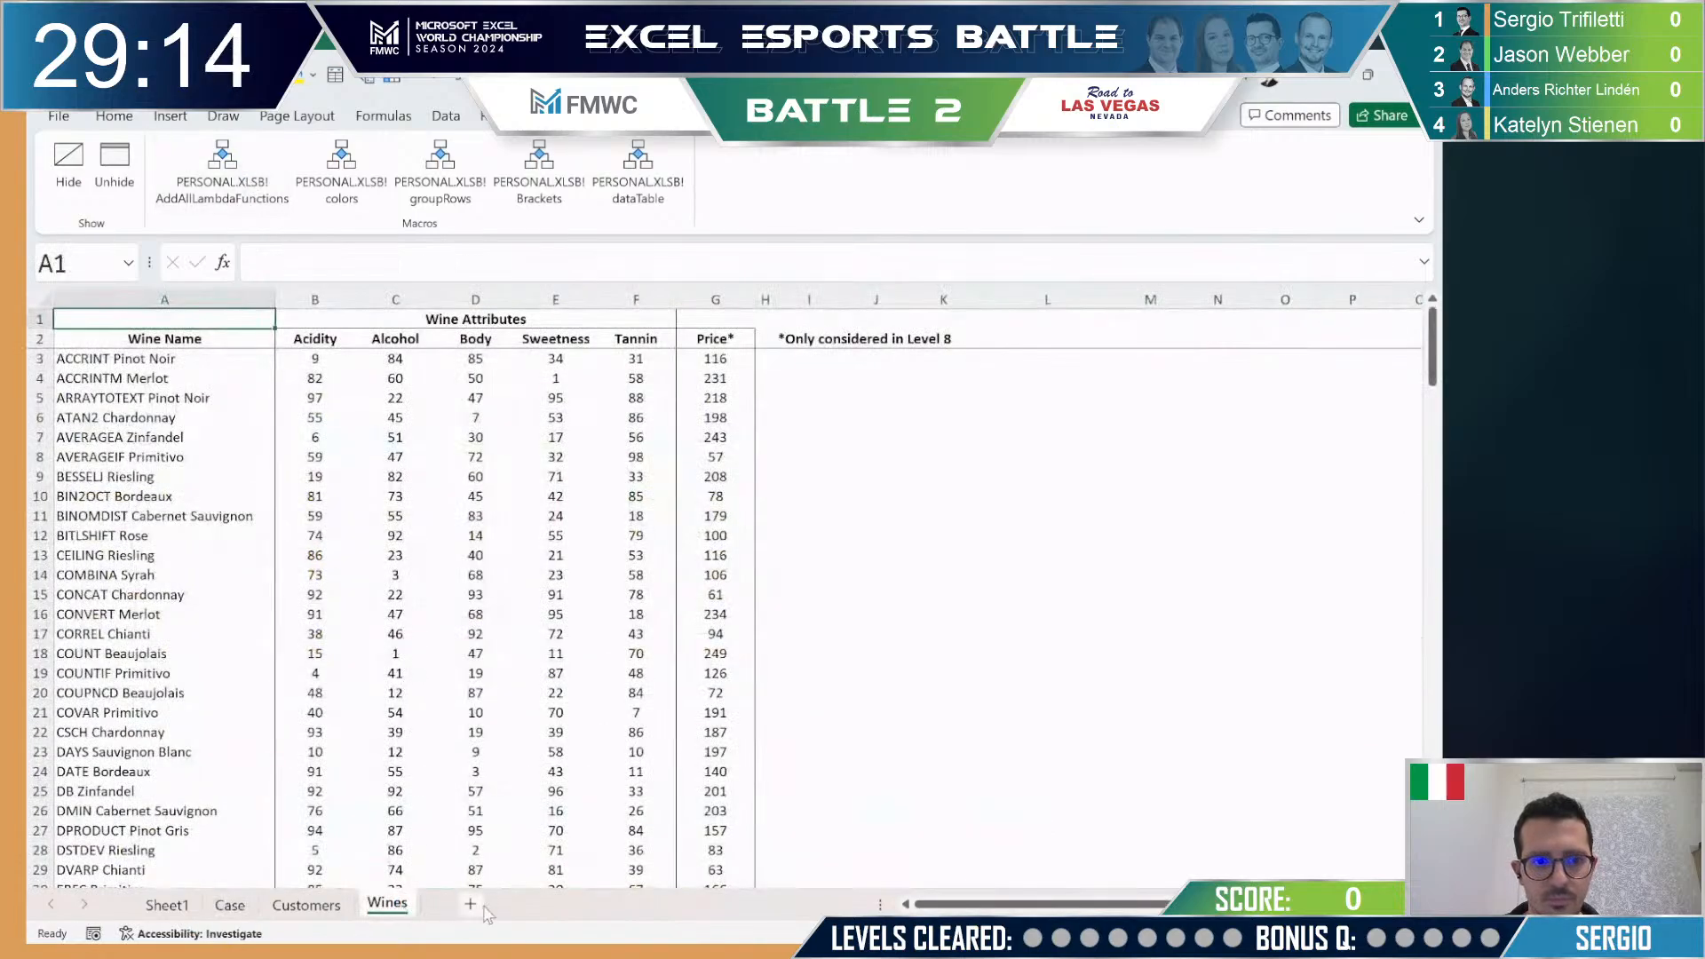
click(470, 904)
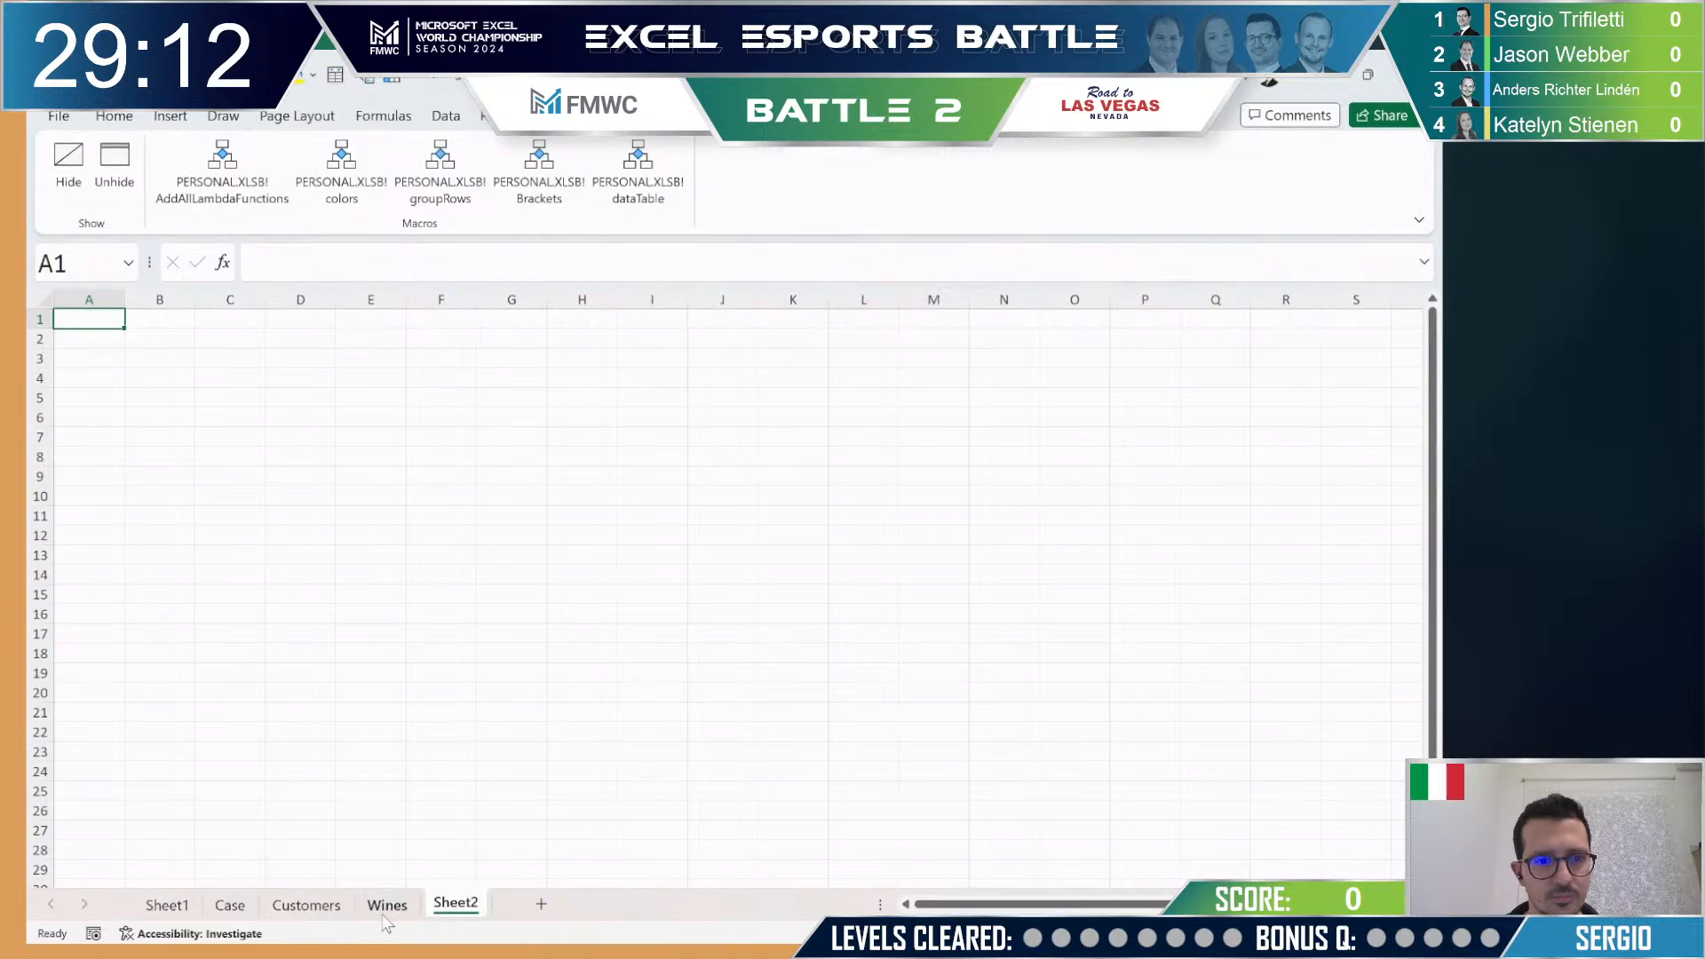
Step: Copy all wine attribute values from Acidity to Tannin, without Price, into the new sheet starting at cell A1
click(387, 904)
click(304, 364)
key(ctrl+shift+Right)
key(ctrl+shift+Down)
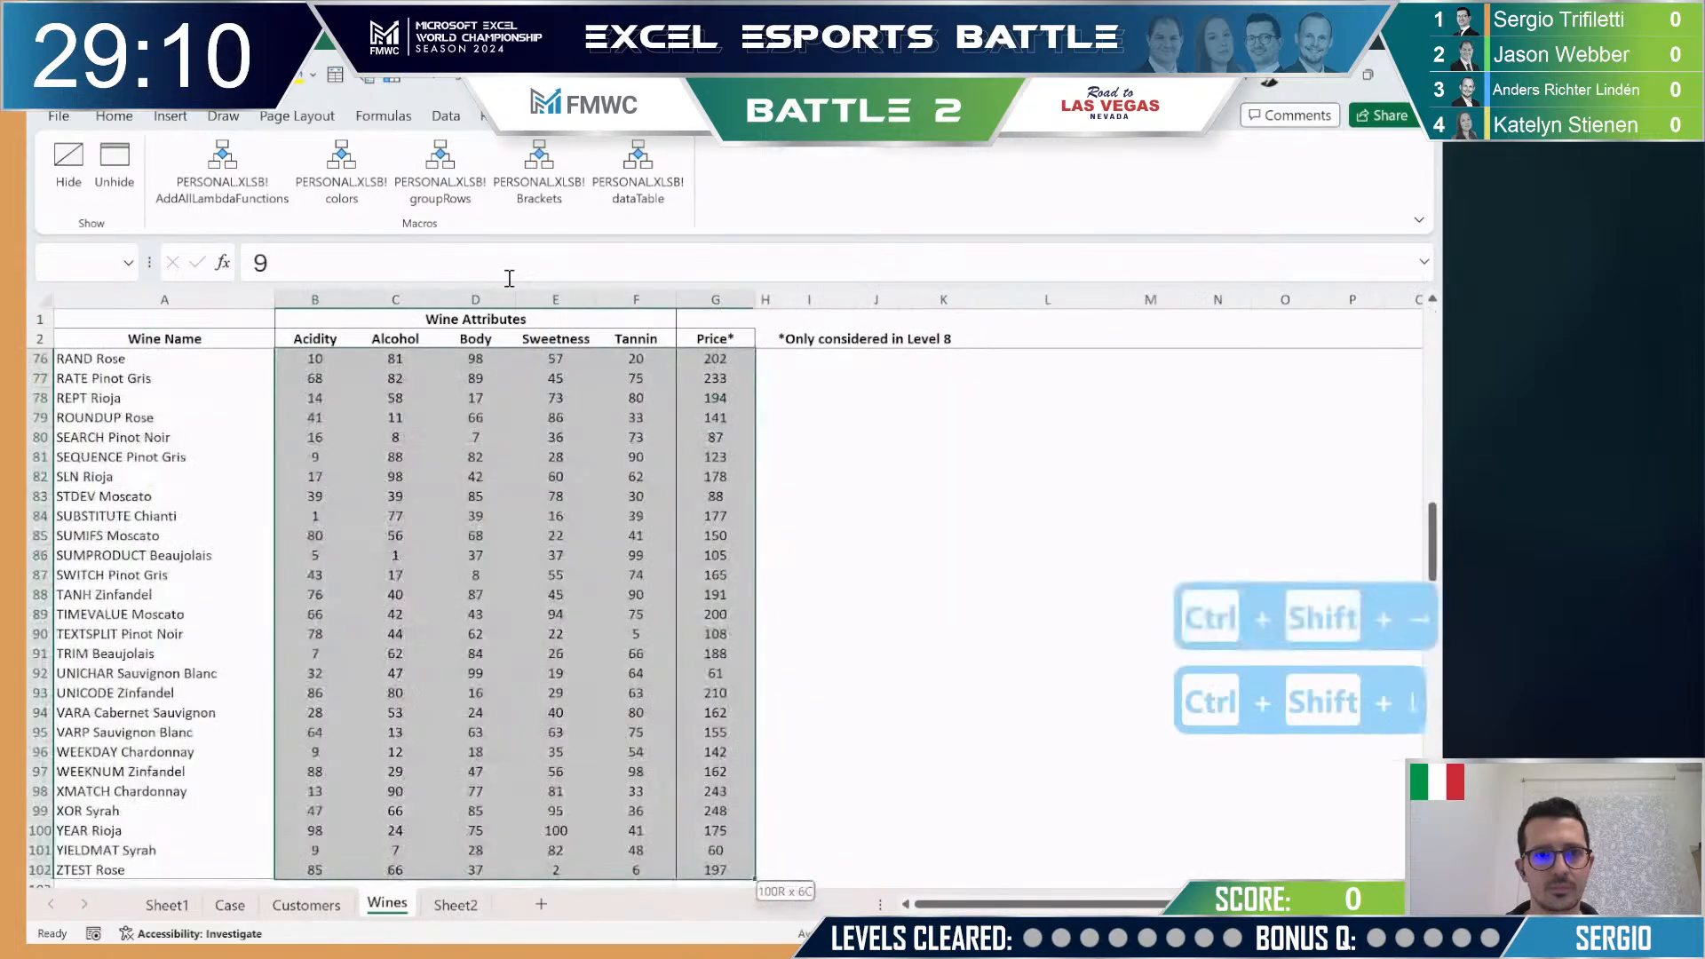
key(shift+Left)
key(ctrl+c)
key(ctrl+Page_Down)
key(ctrl+v)
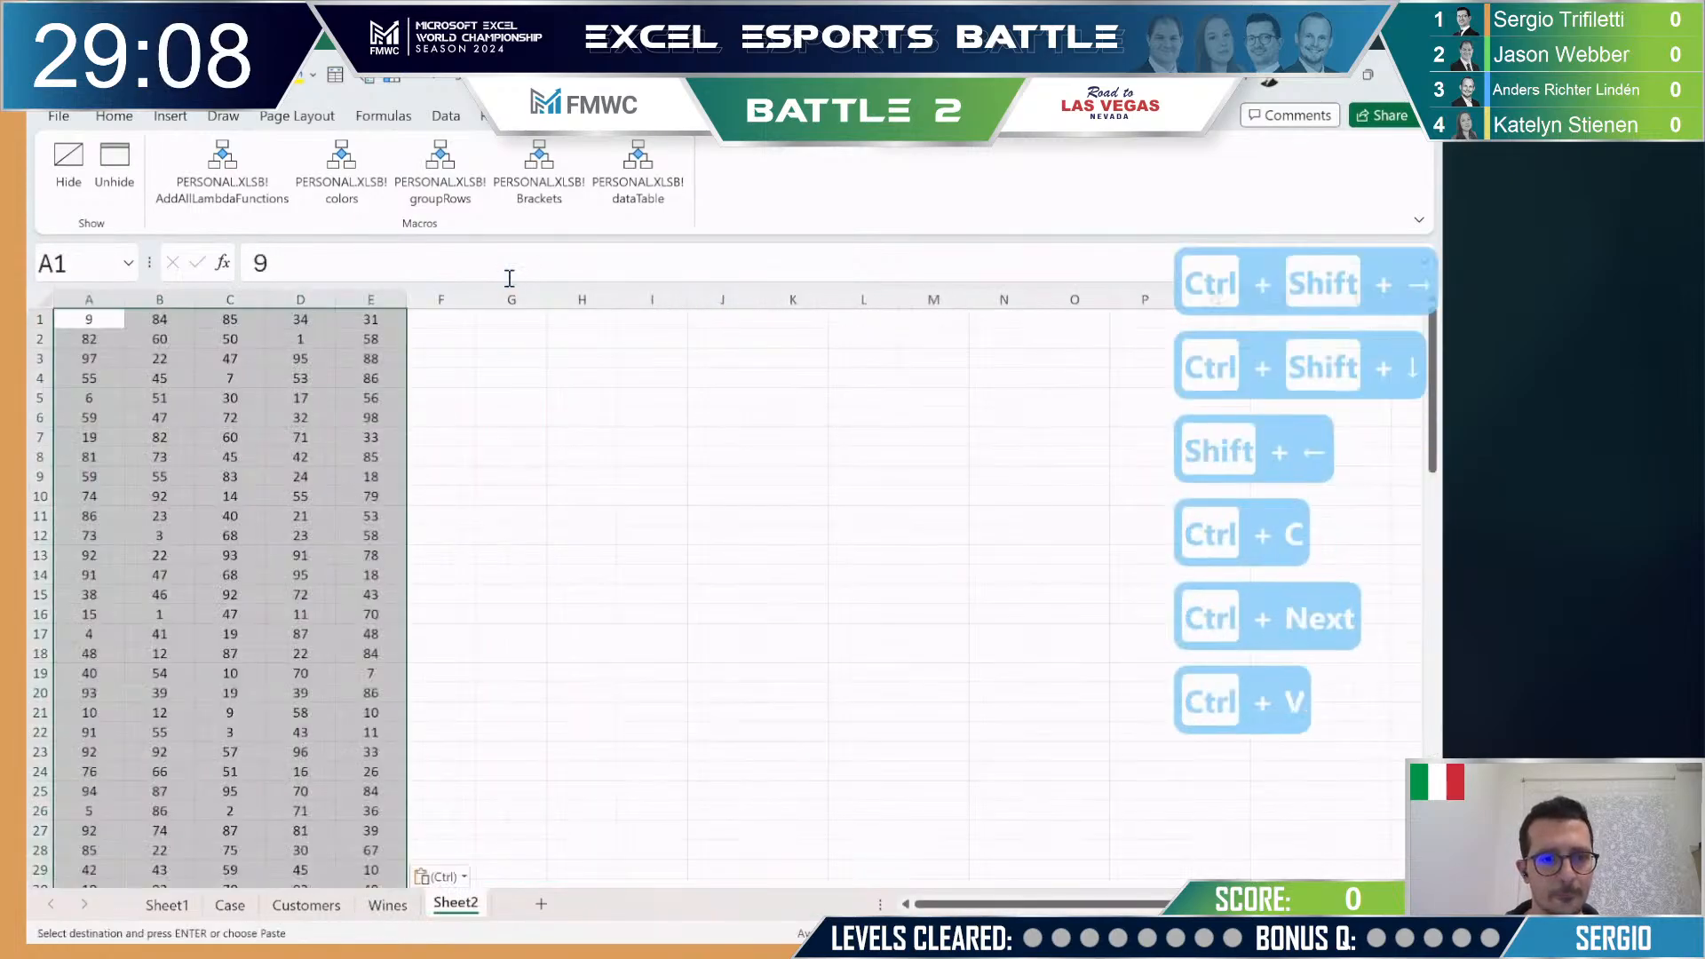
Step: Copy all desired attribute values from the Customers sheet and paste them directly below the wine values in Sheet2
key(ctrl+Page_Up)
key(ctrl+Page_Up)
key(Right)
key(Up)
key(Down)
key(ctrl+shift+Down)
key(ctrl+shift+Right)
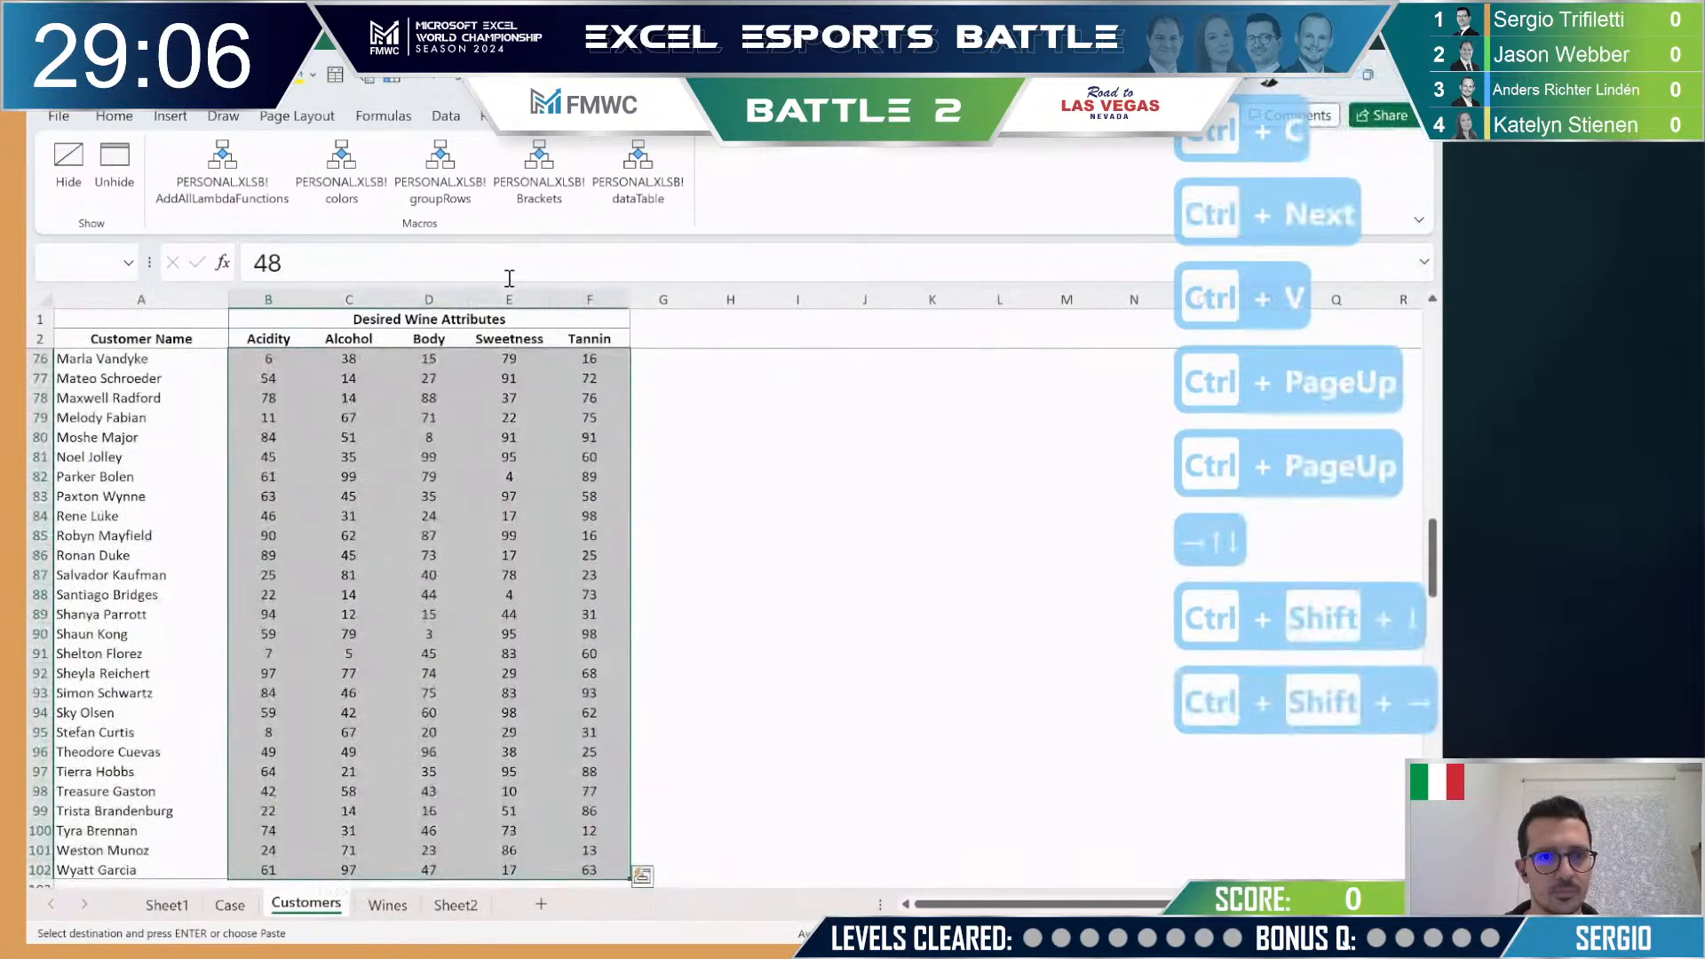
key(ctrl+c)
key(ctrl+Page_Down)
key(ctrl+Page_Down)
key(ctrl+Down)
key(Down)
key(ctrl+v)
Step: Enter the formula +fun.mode(A1:E200) in cell F1 of Sheet2 to find the most frequent attribute number
key(ctrl+Up)
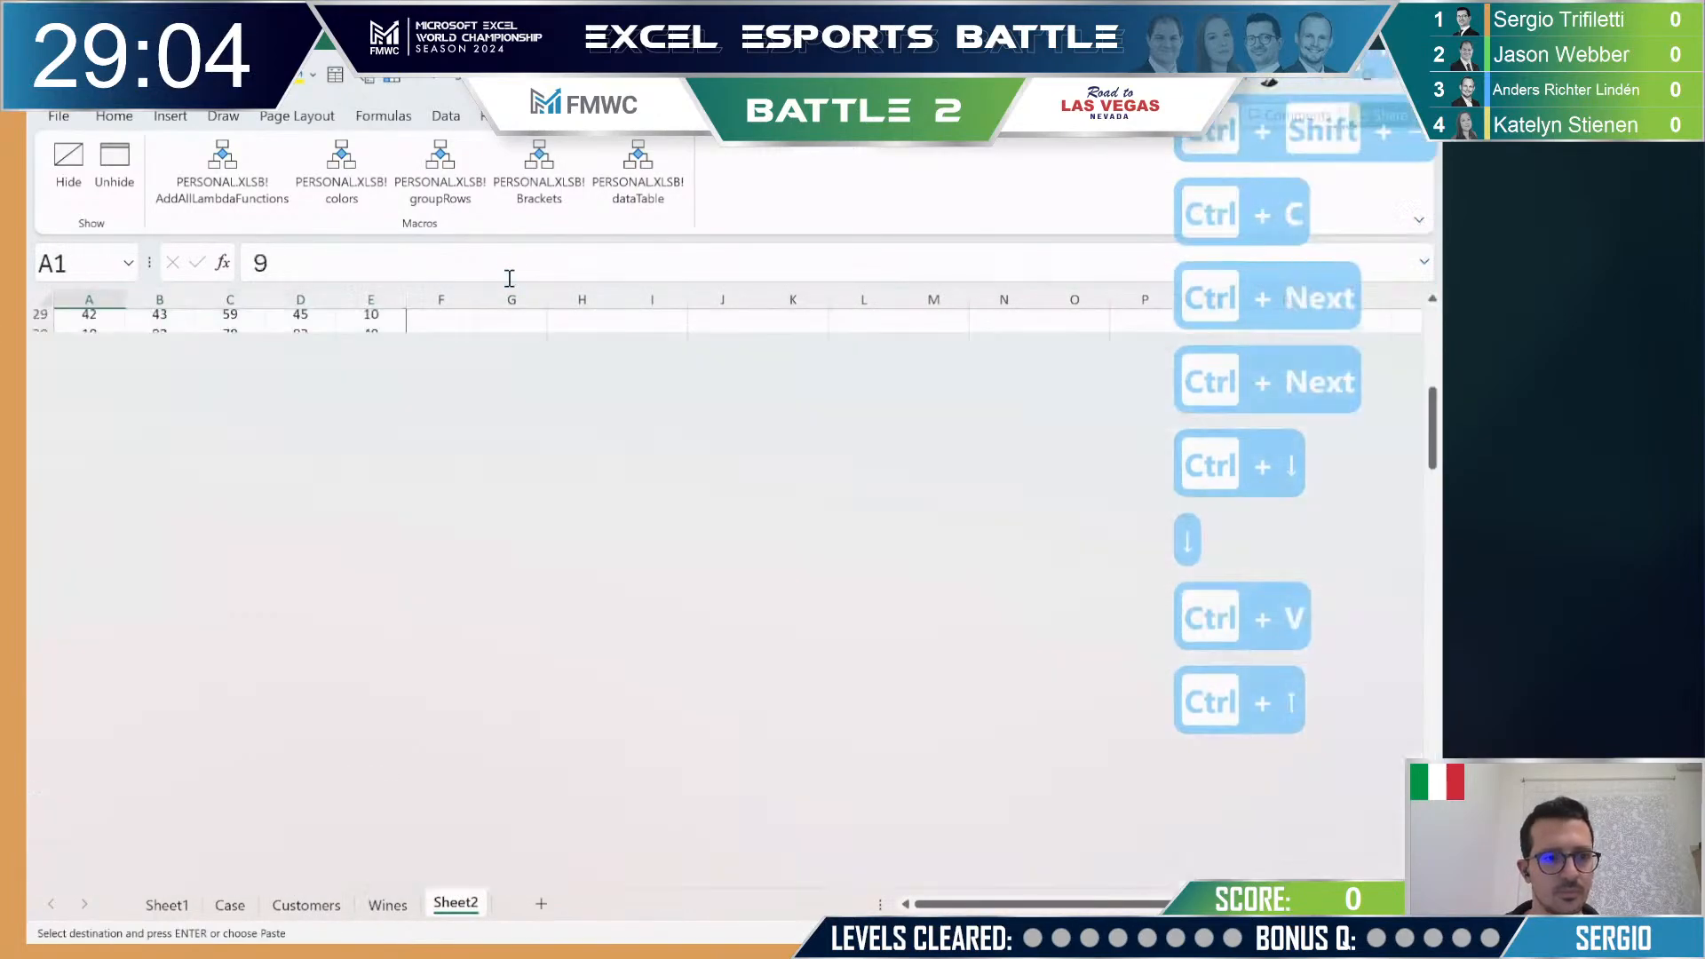
key(ctrl+Up)
key(Right)
key(Right)
key(Right)
key(Right)
key(Right)
text(+)
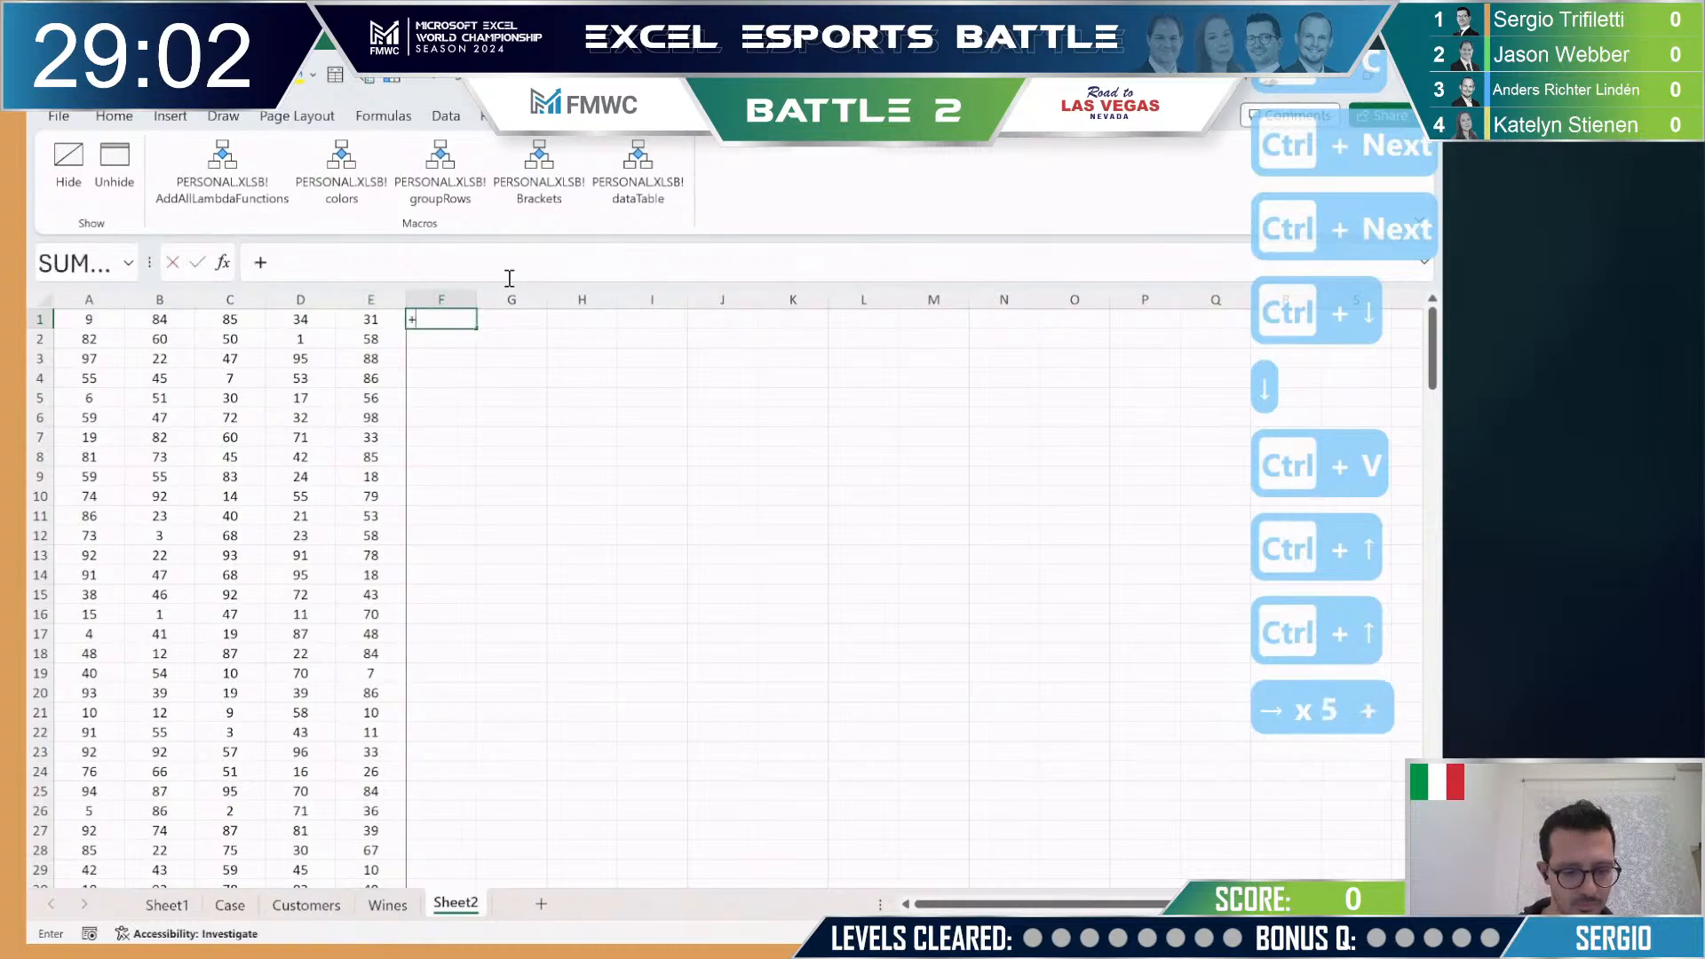
text(fun.mod)
key(BackSpace)
key(Tab)
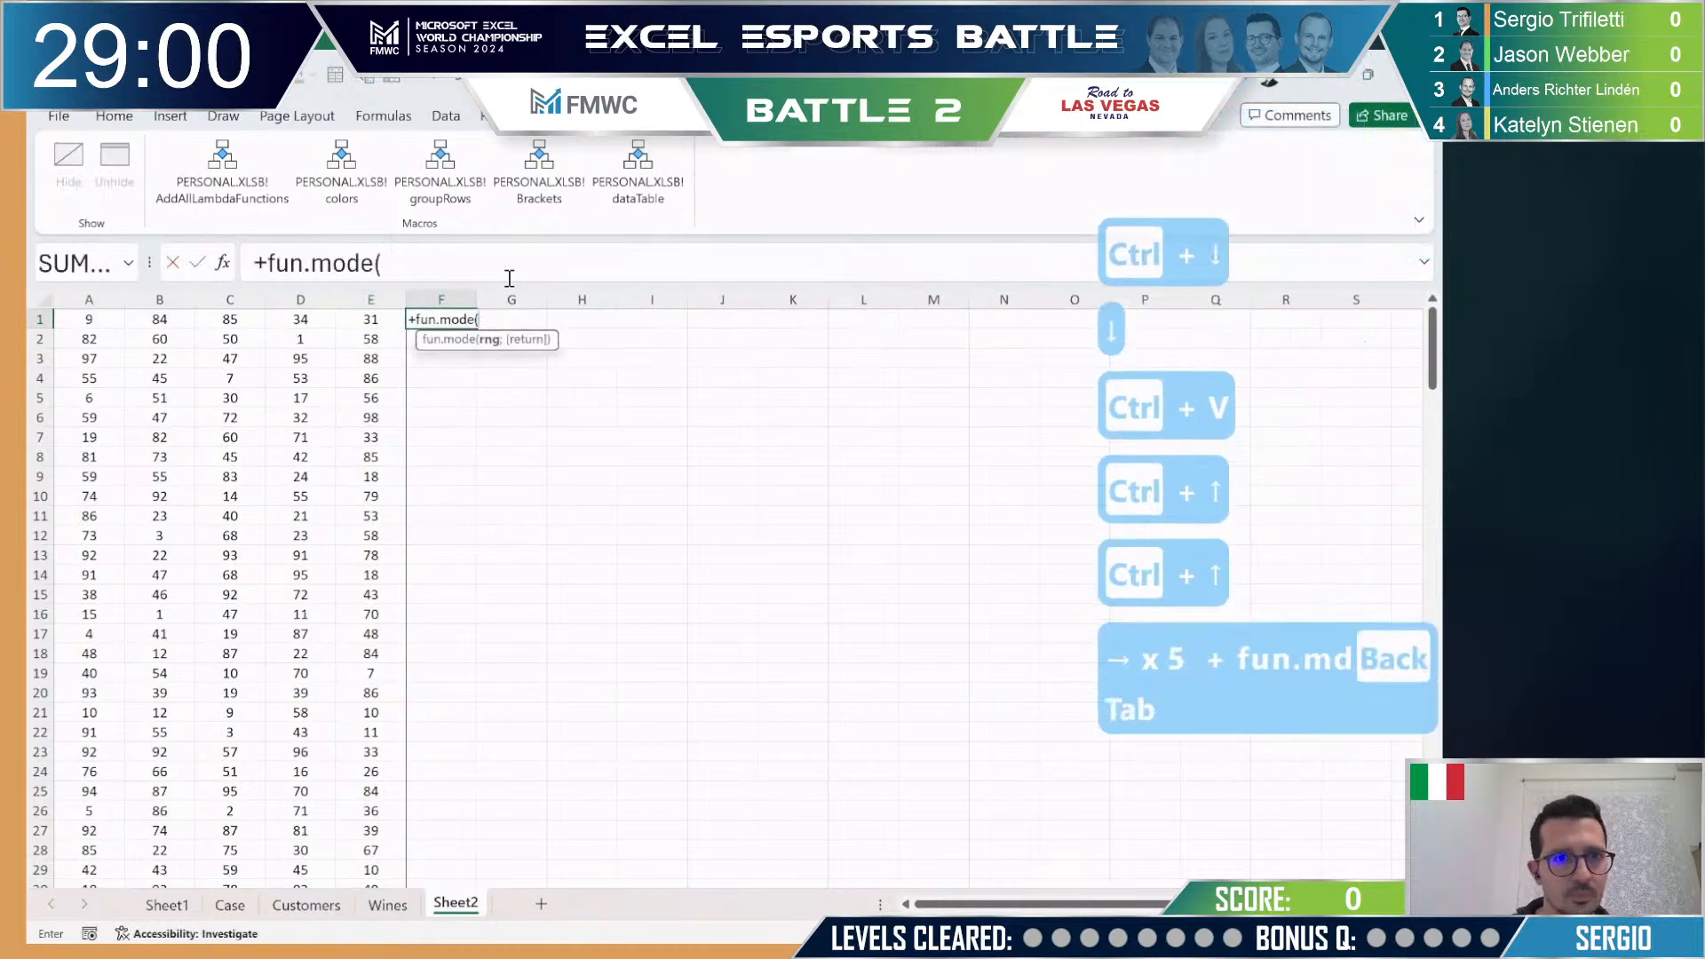
key(ctrl+Left)
key(ctrl+shift+Right)
key(ctrl+shift+Down)
key(Return)
Step: Check the fun.mode result, enter 92 as the Bonus 2 answer in the browser answer workbook, and return to the case workbook
key(Up)
key(Up)
key(Up)
key(Down)
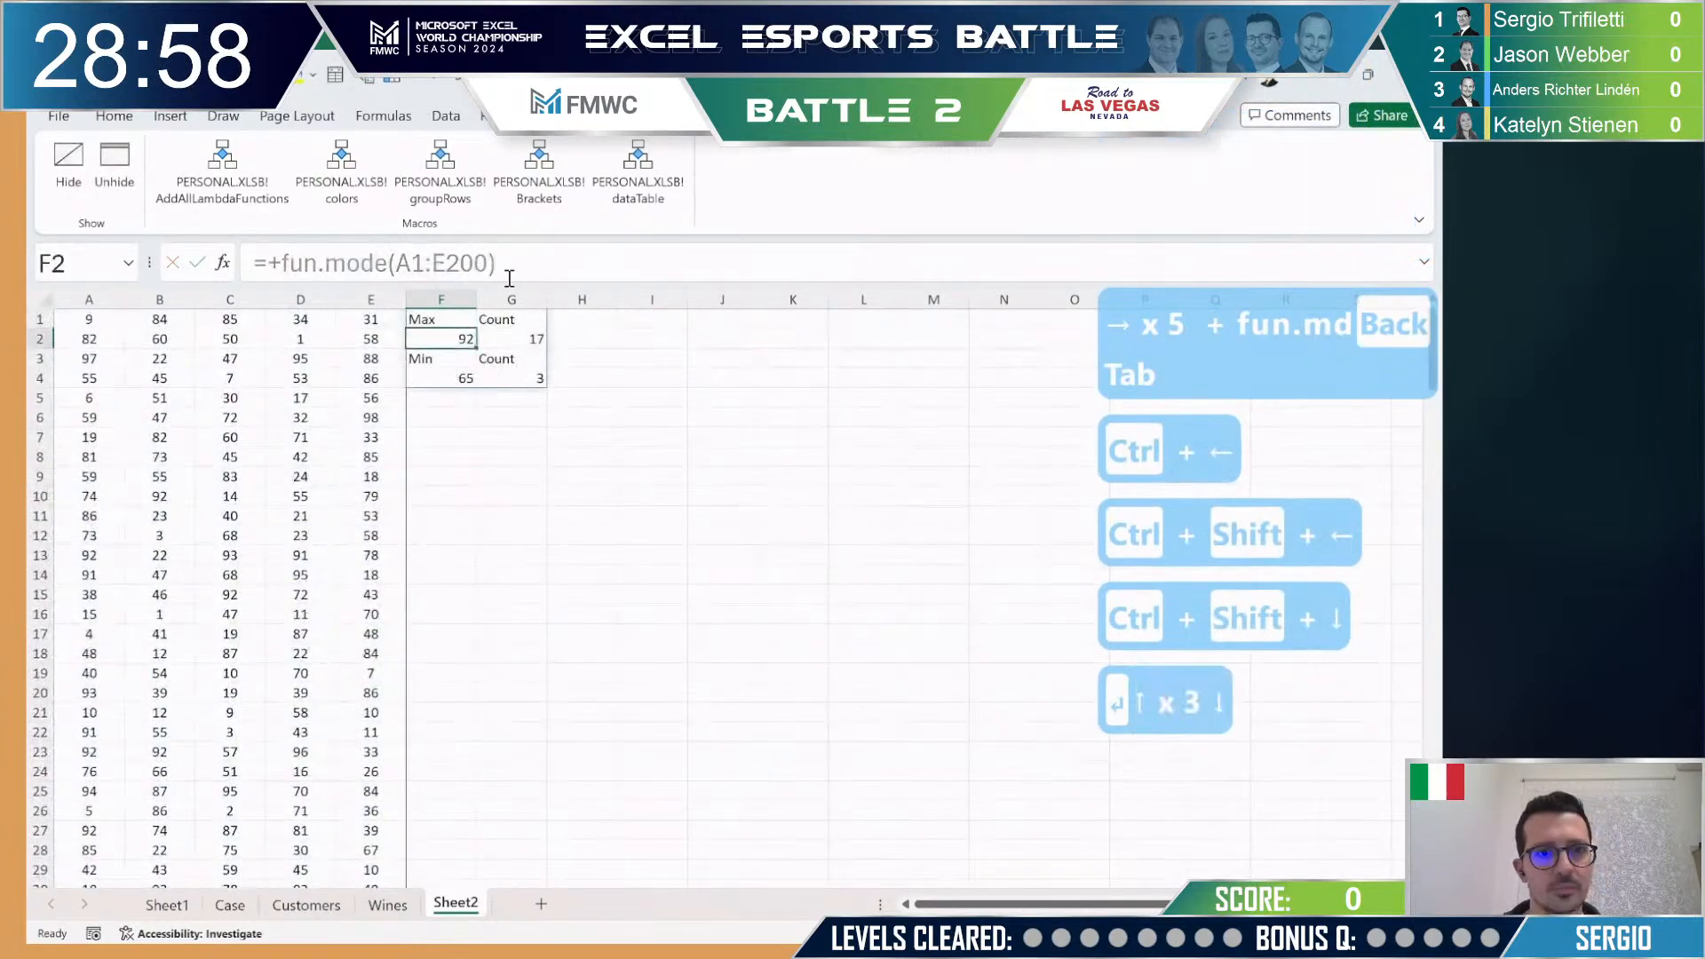
key(Right)
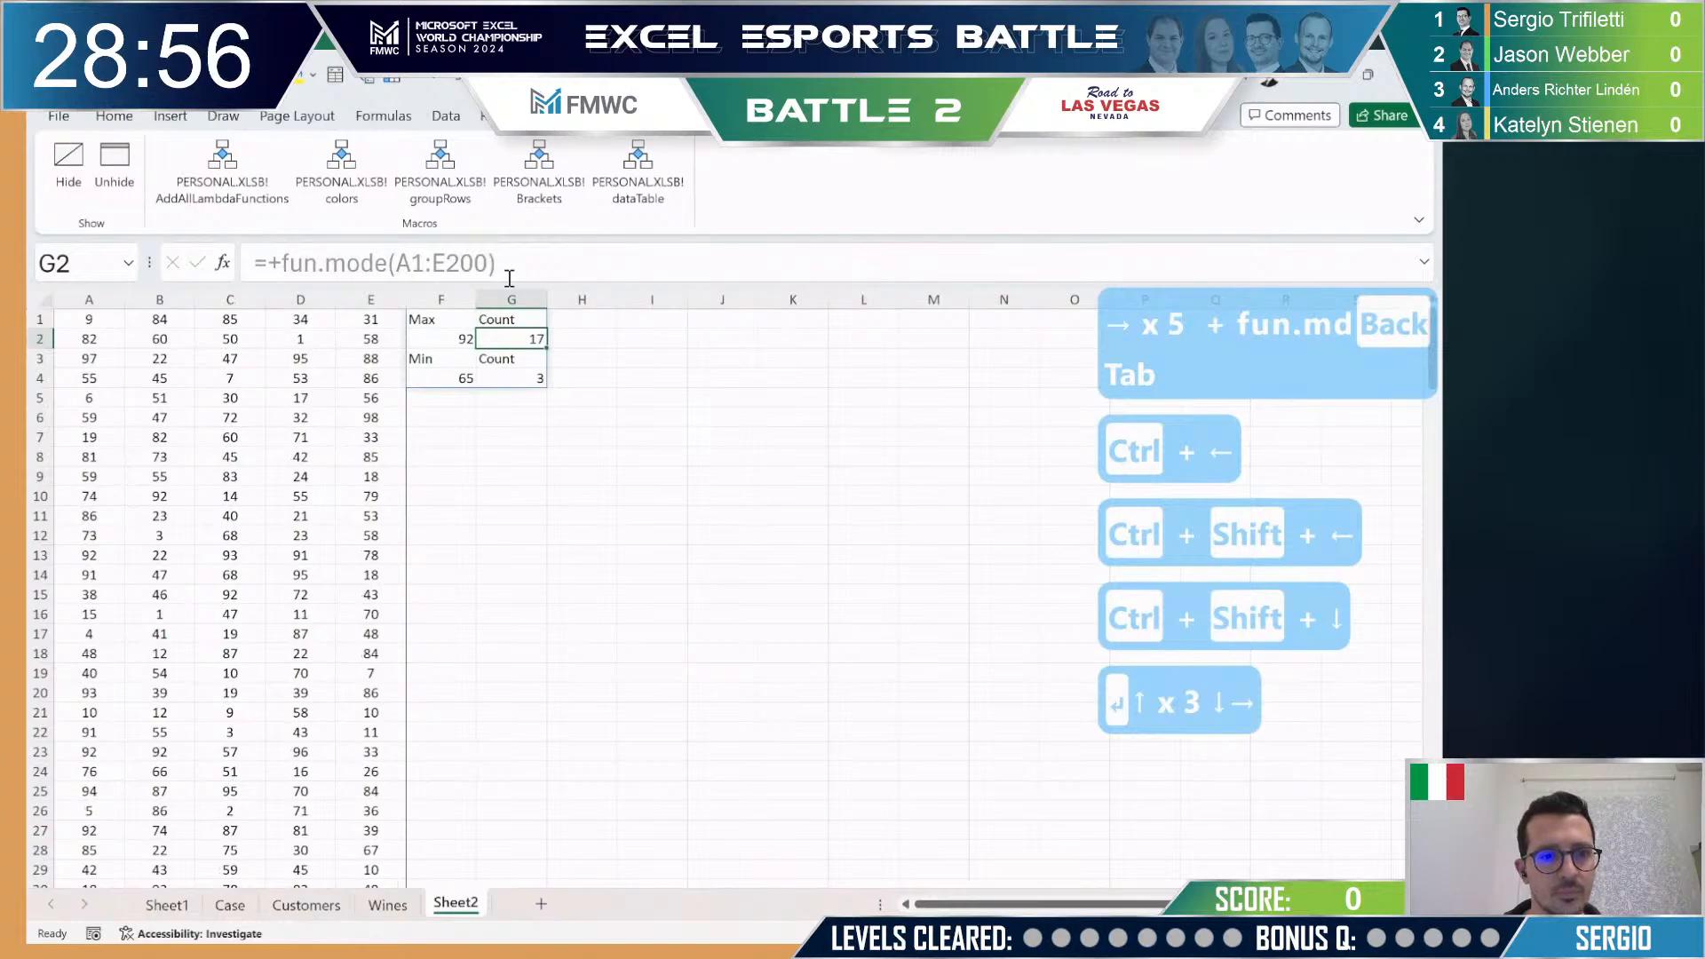
key(alt+Tab)
text(92)
key(Return)
key(alt+Tab)
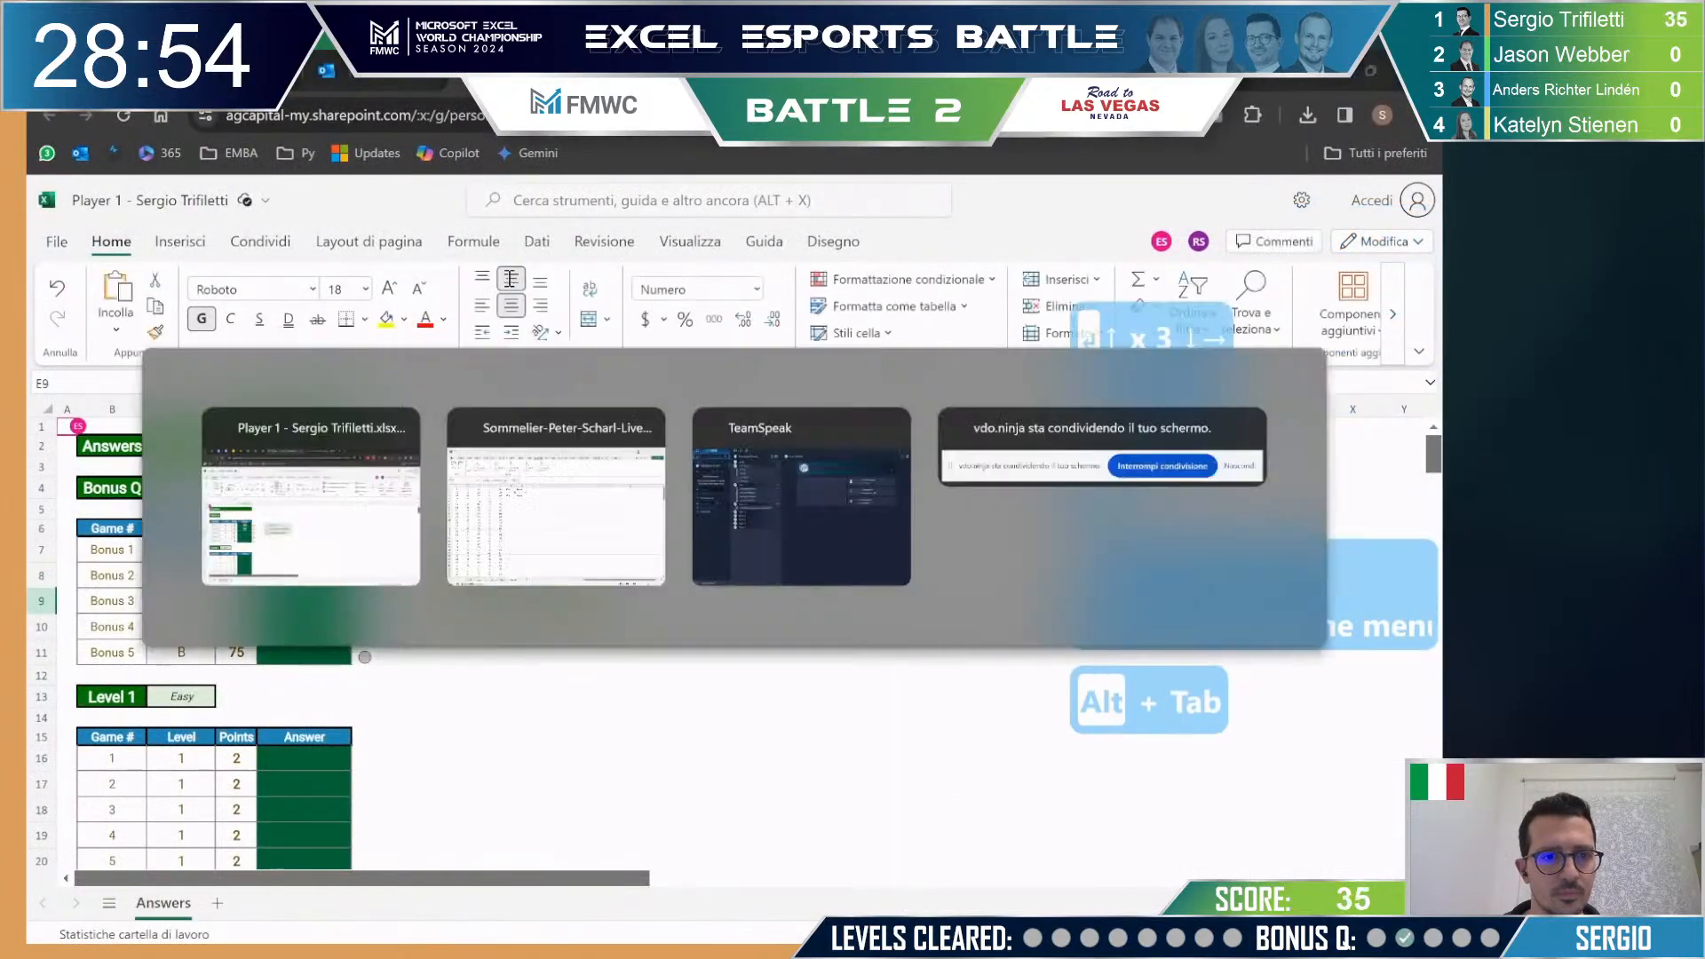
Step: Remove the asterisk from the Price header in cell G2 of the Wines sheet
key(ctrl+Page_Up)
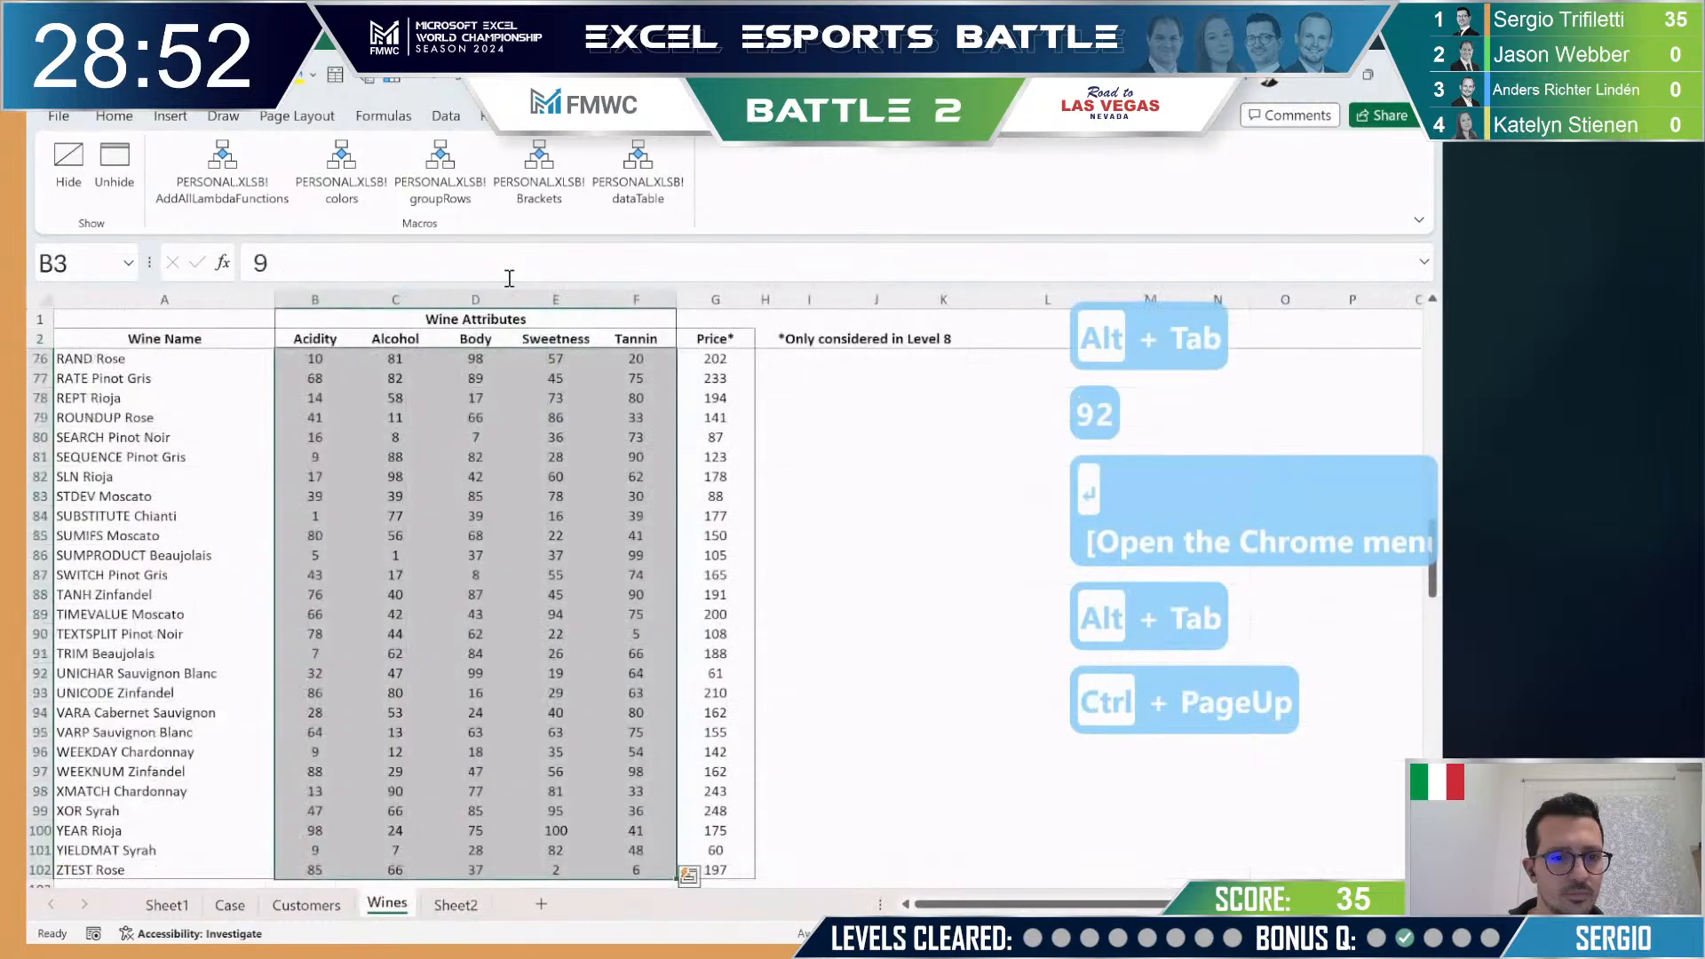
key(ctrl+Home)
key(Up)
key(ctrl+shift+Right)
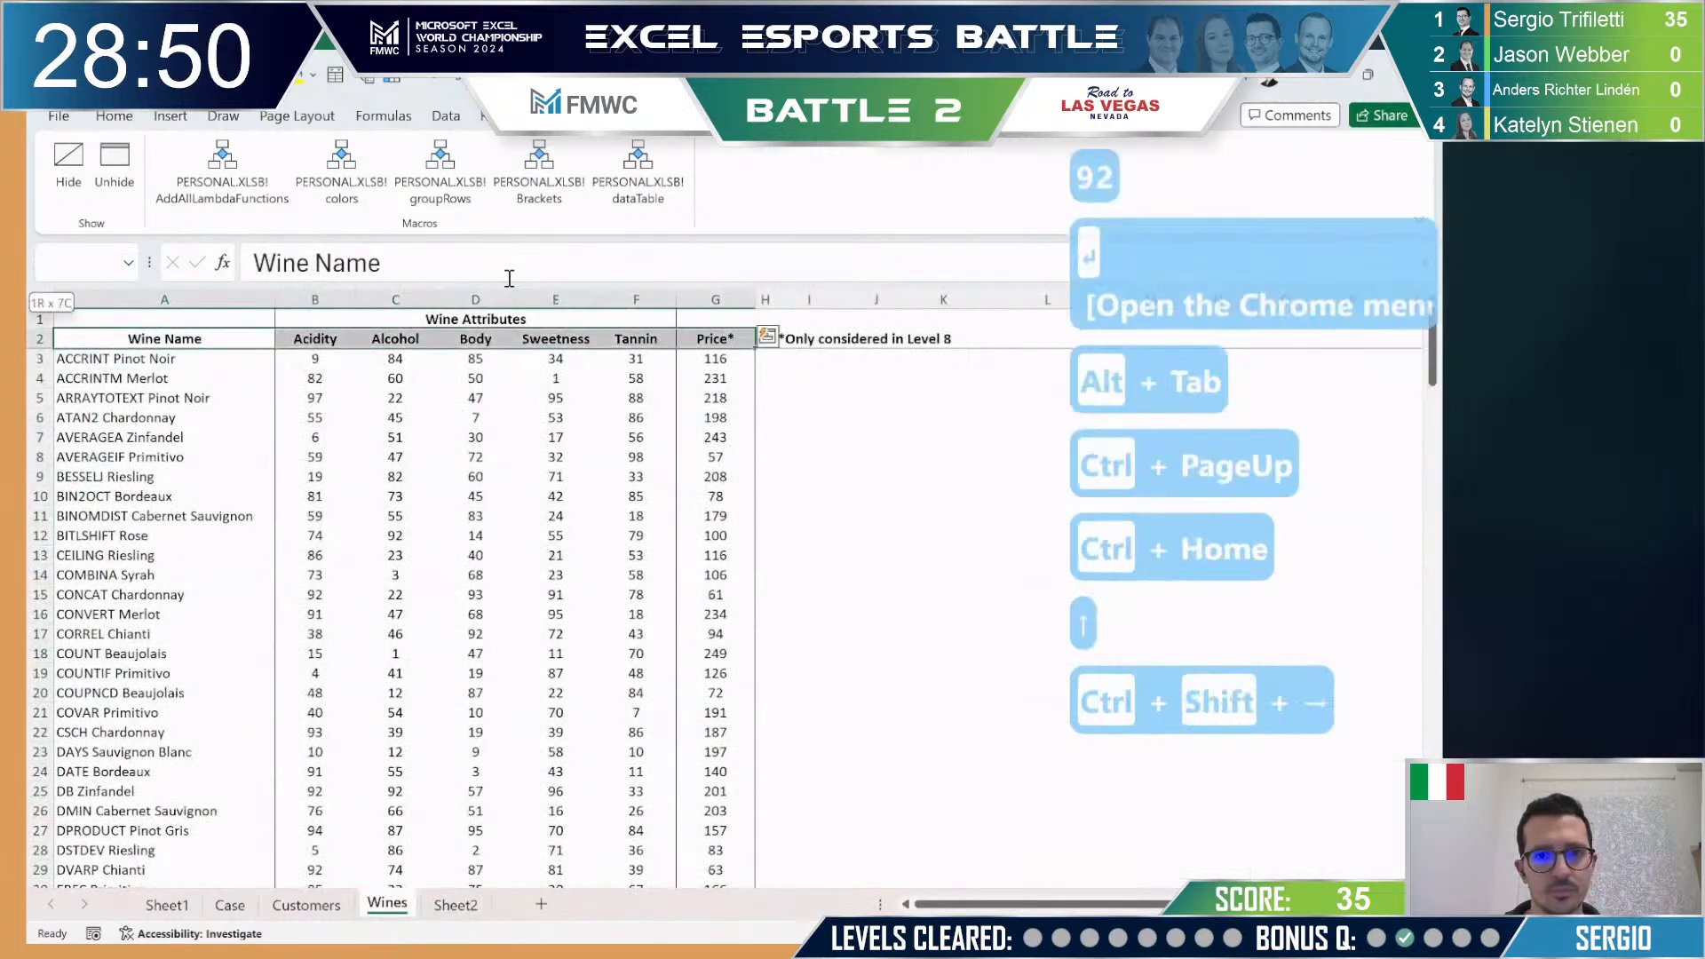
key(Escape)
key(ctrl+Right)
key(F2)
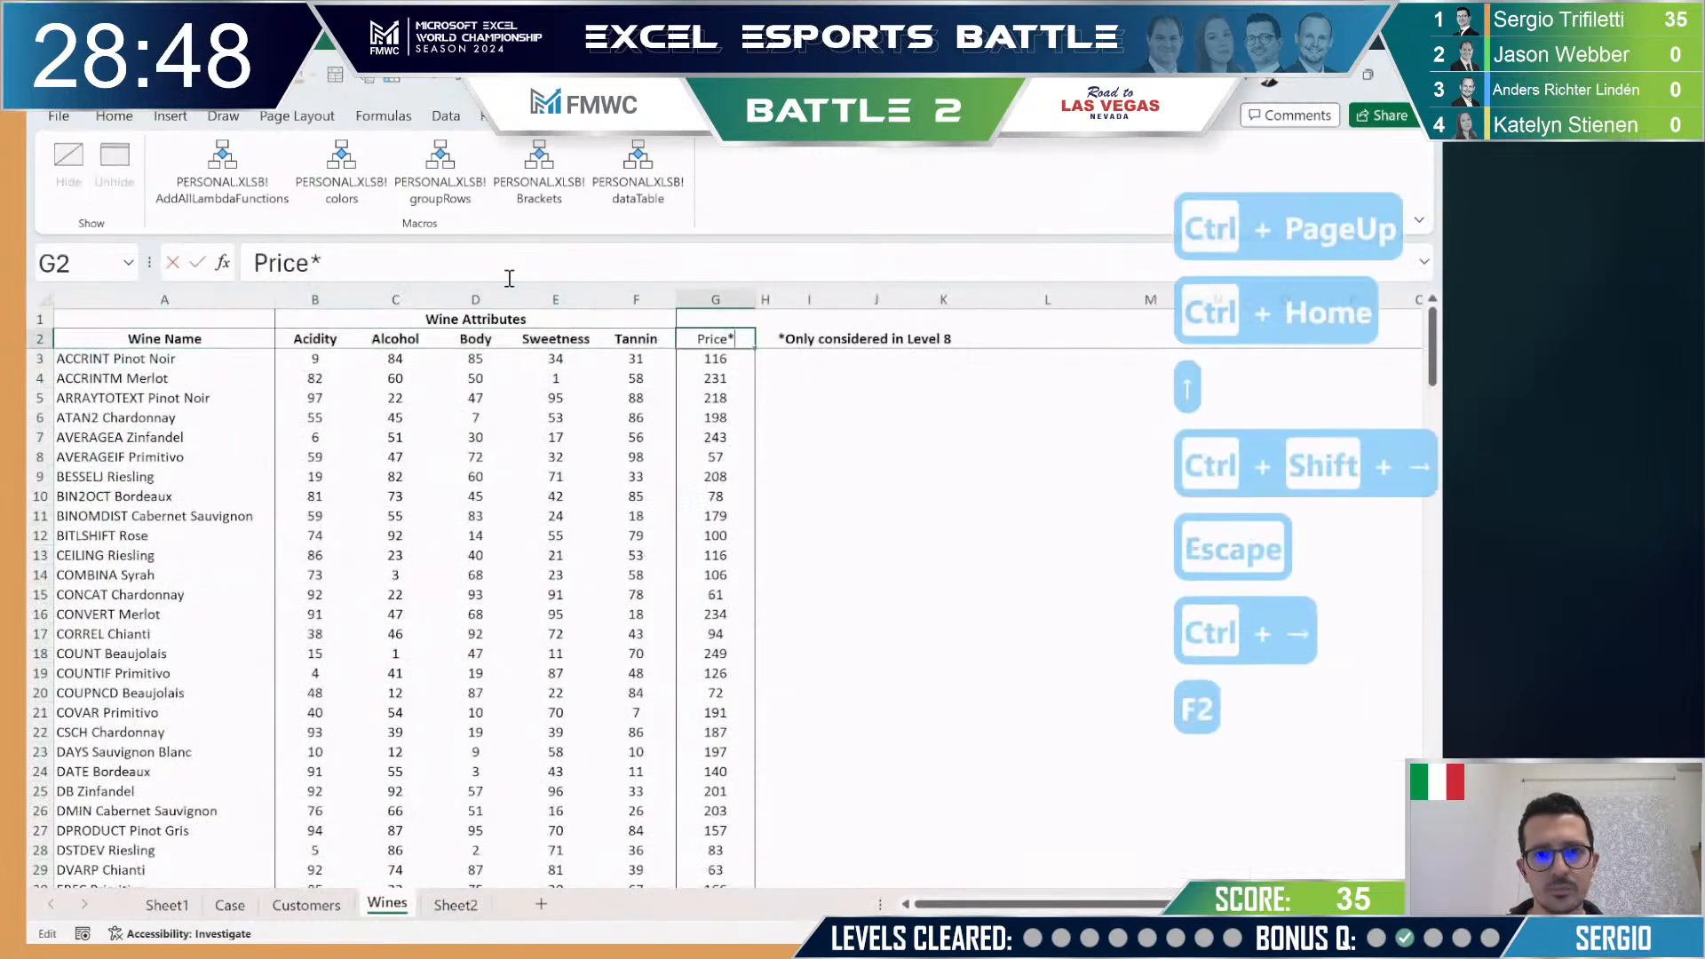
key(BackSpace)
key(Return)
Step: Convert the wine list A2:G102 into a table with headers and name it ww
key(Up)
key(ctrl+shift+Left)
key(ctrl+shift+Down)
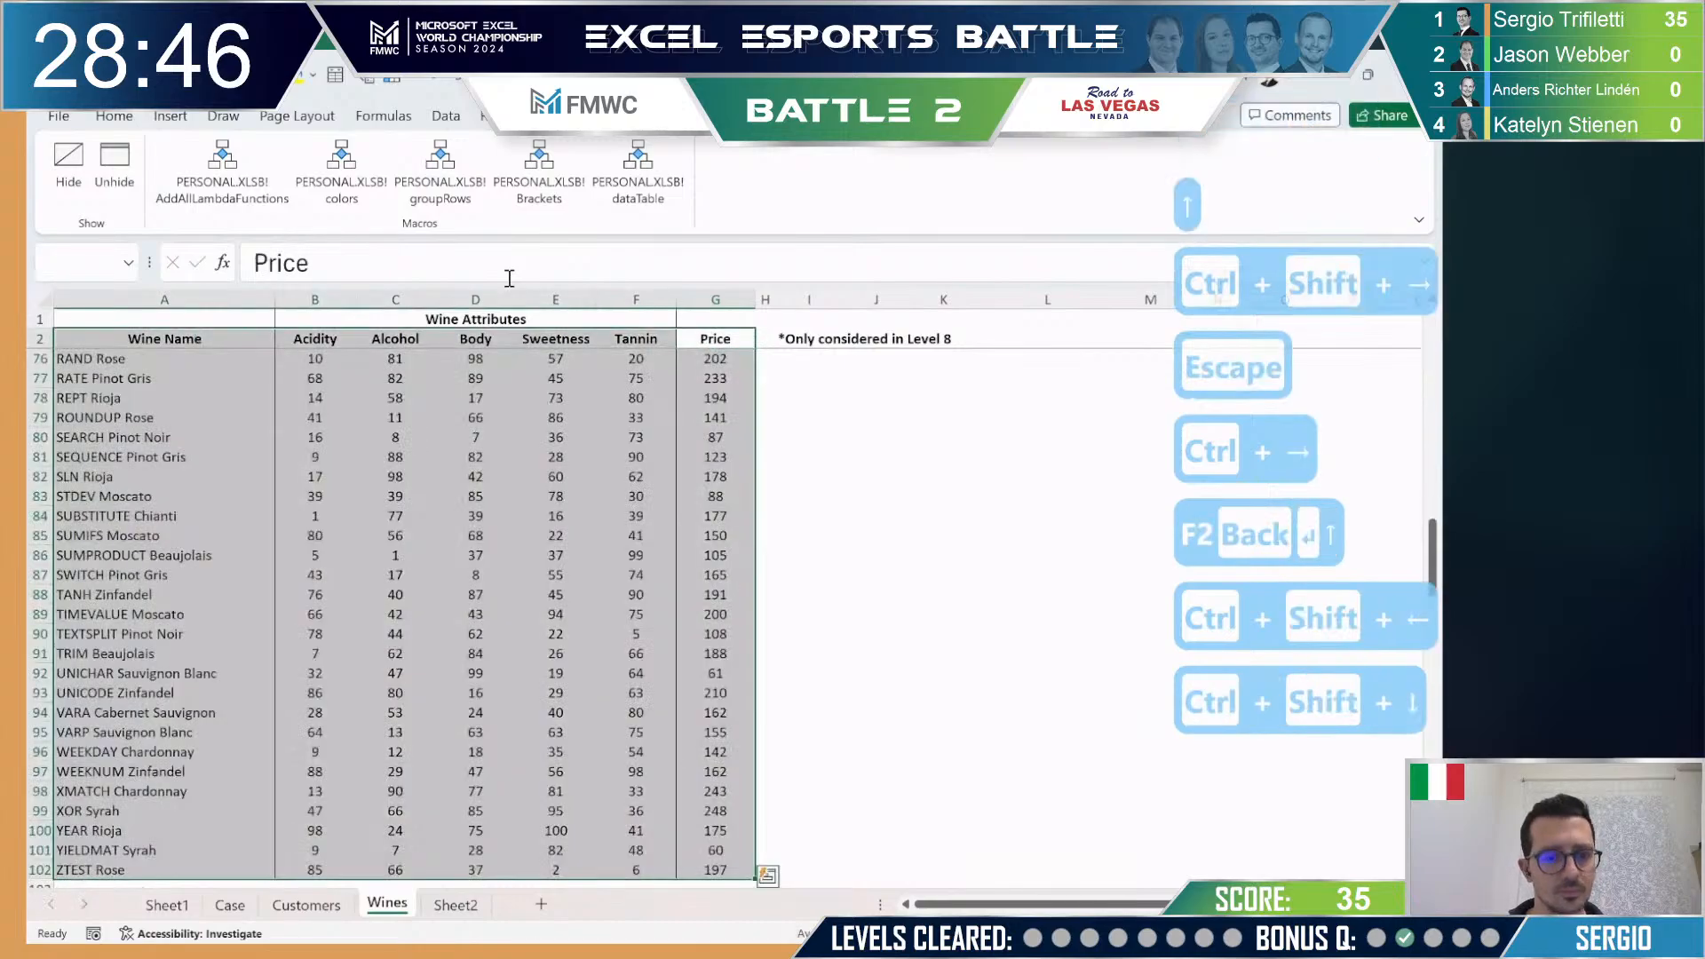
key(ctrl+t)
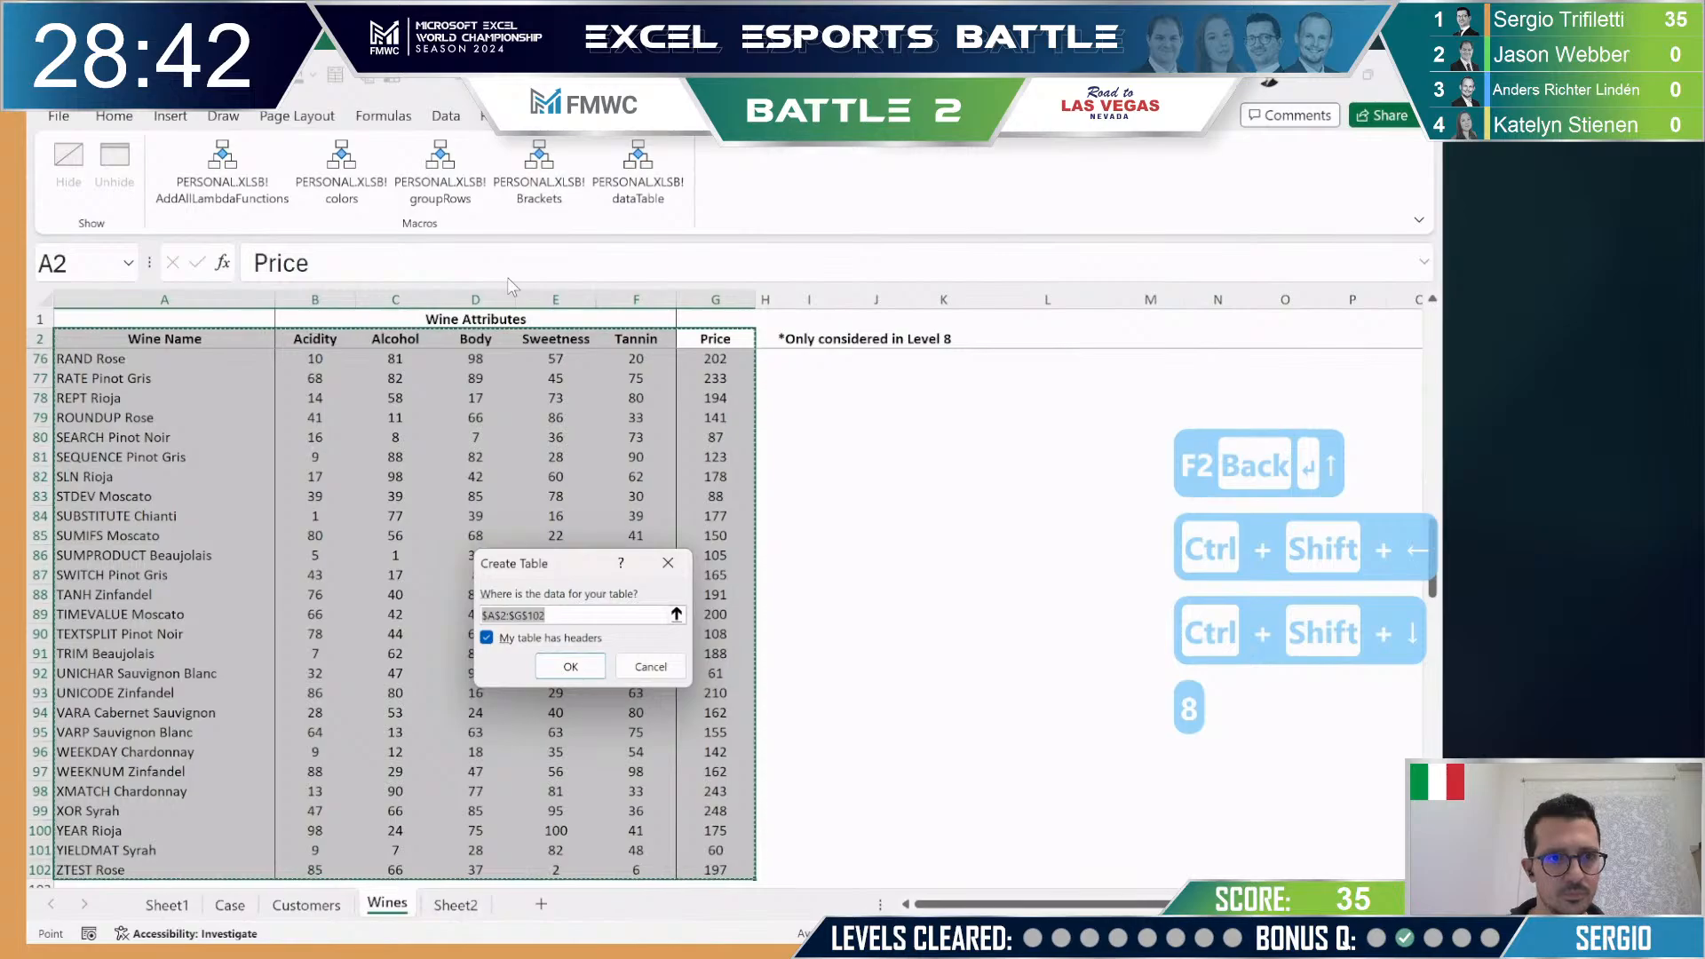
key(Return)
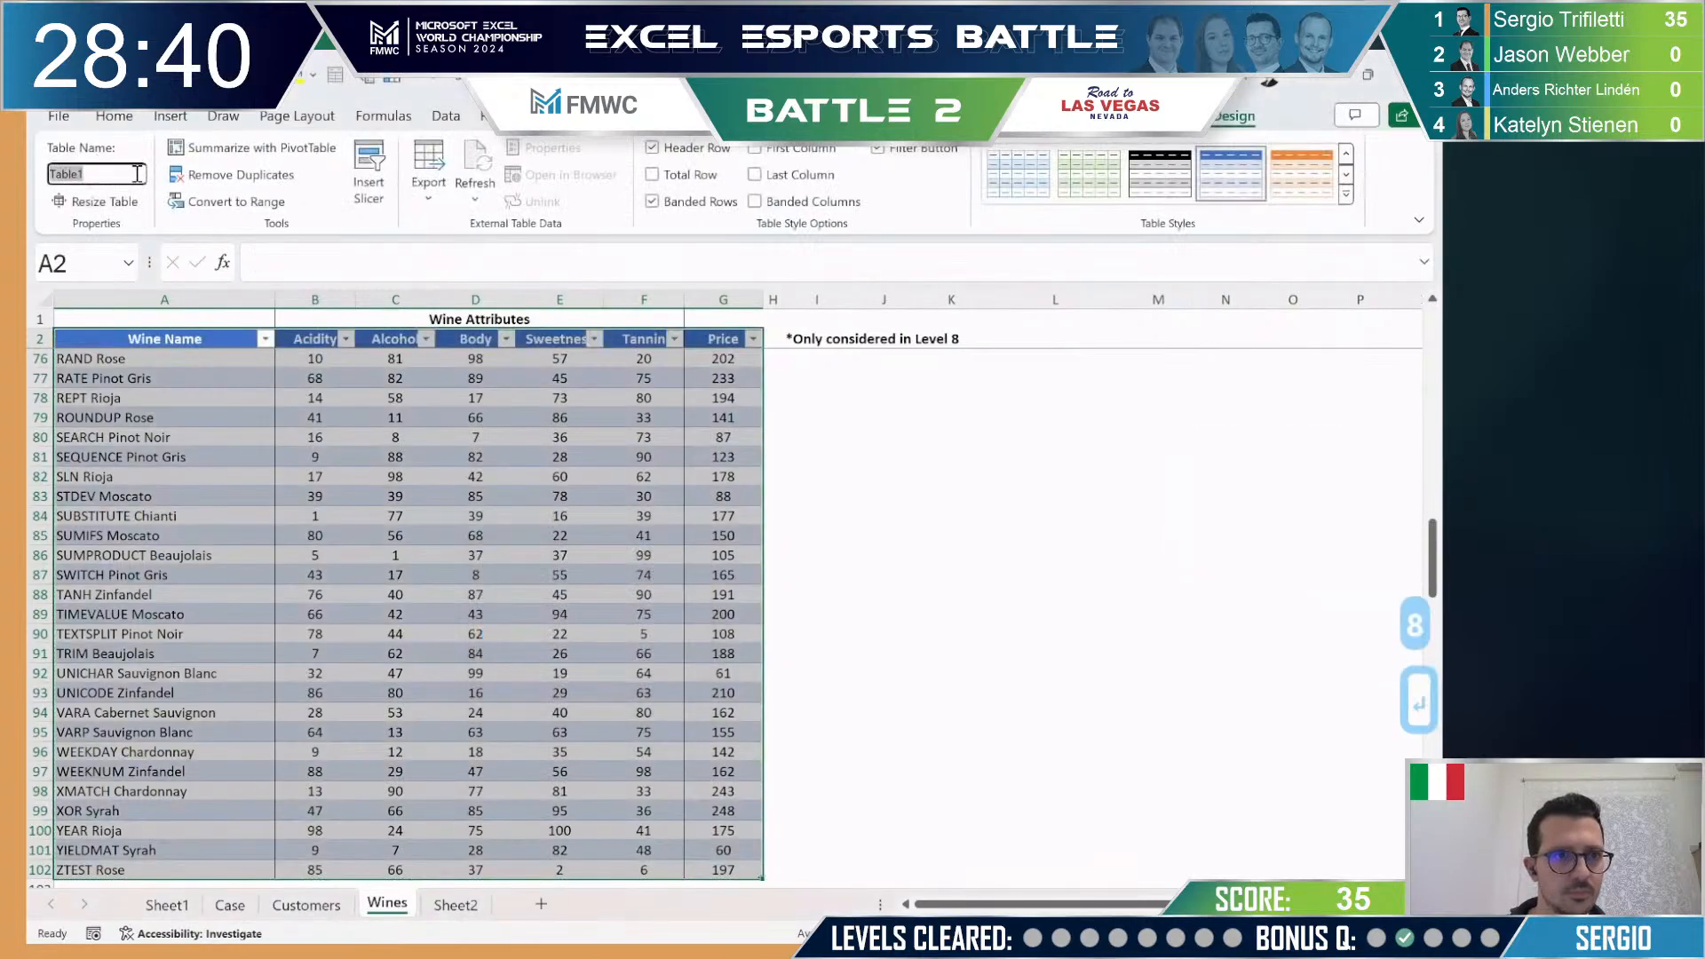
text(ww)
Step: Convert the customer list on the Customers sheet, headers included, into a table named cc
key(ctrl+Page_Up)
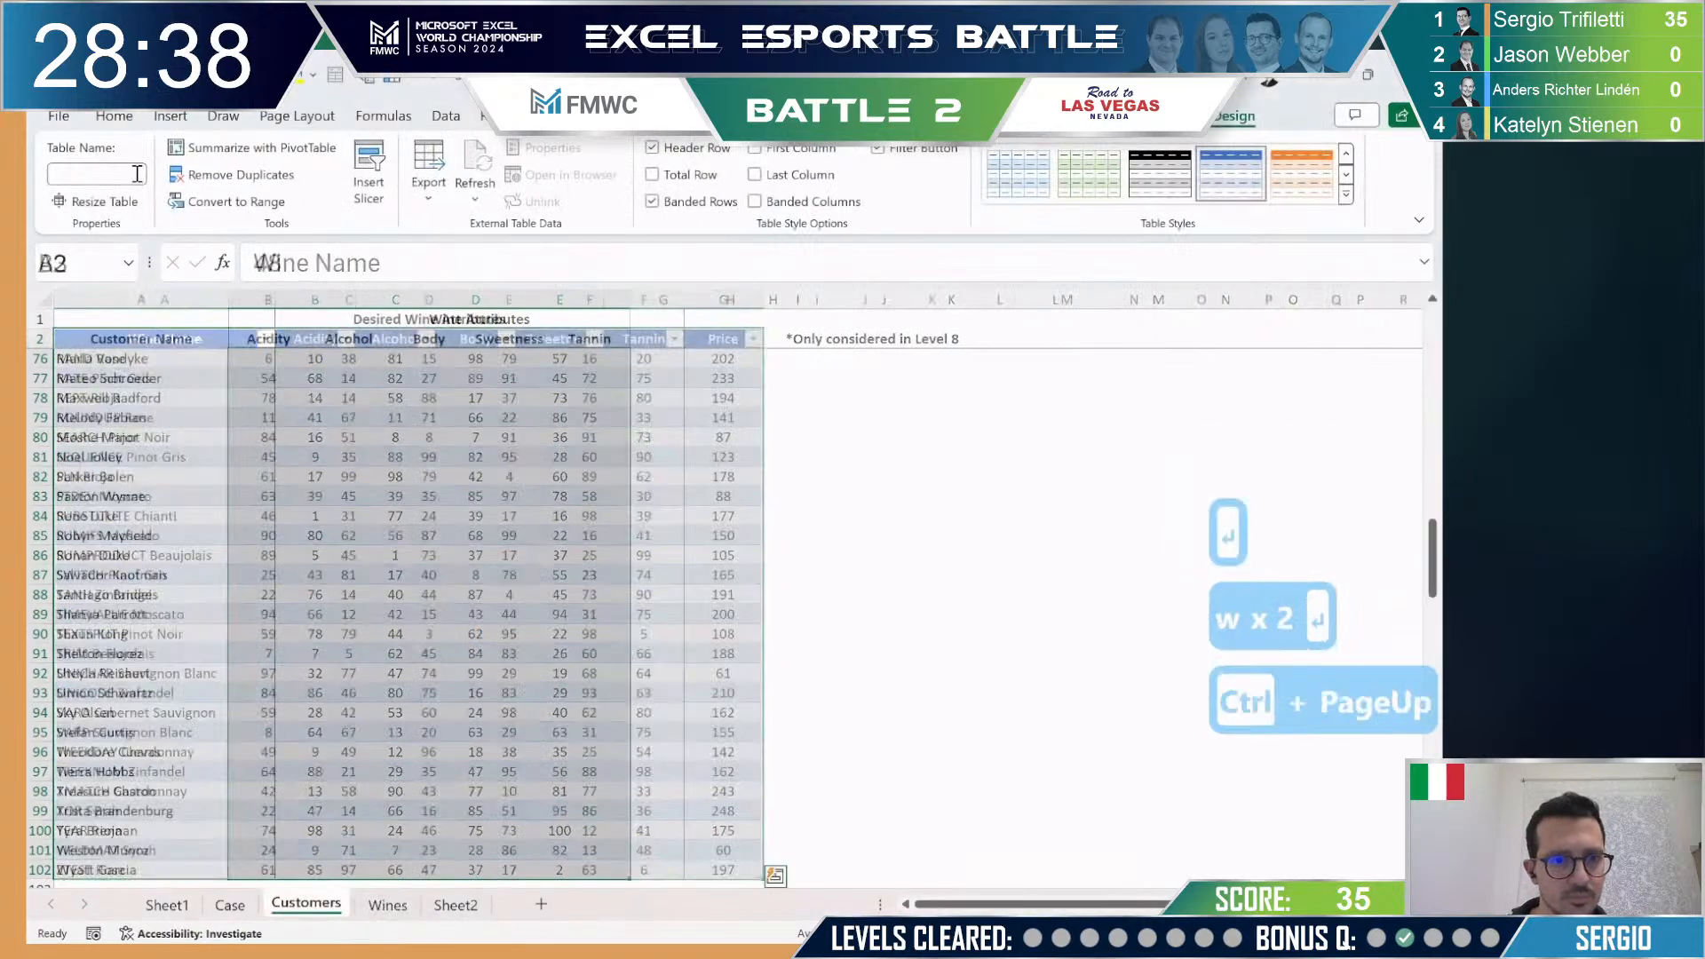
key(ctrl+shift+Right)
key(ctrl+shift+Down)
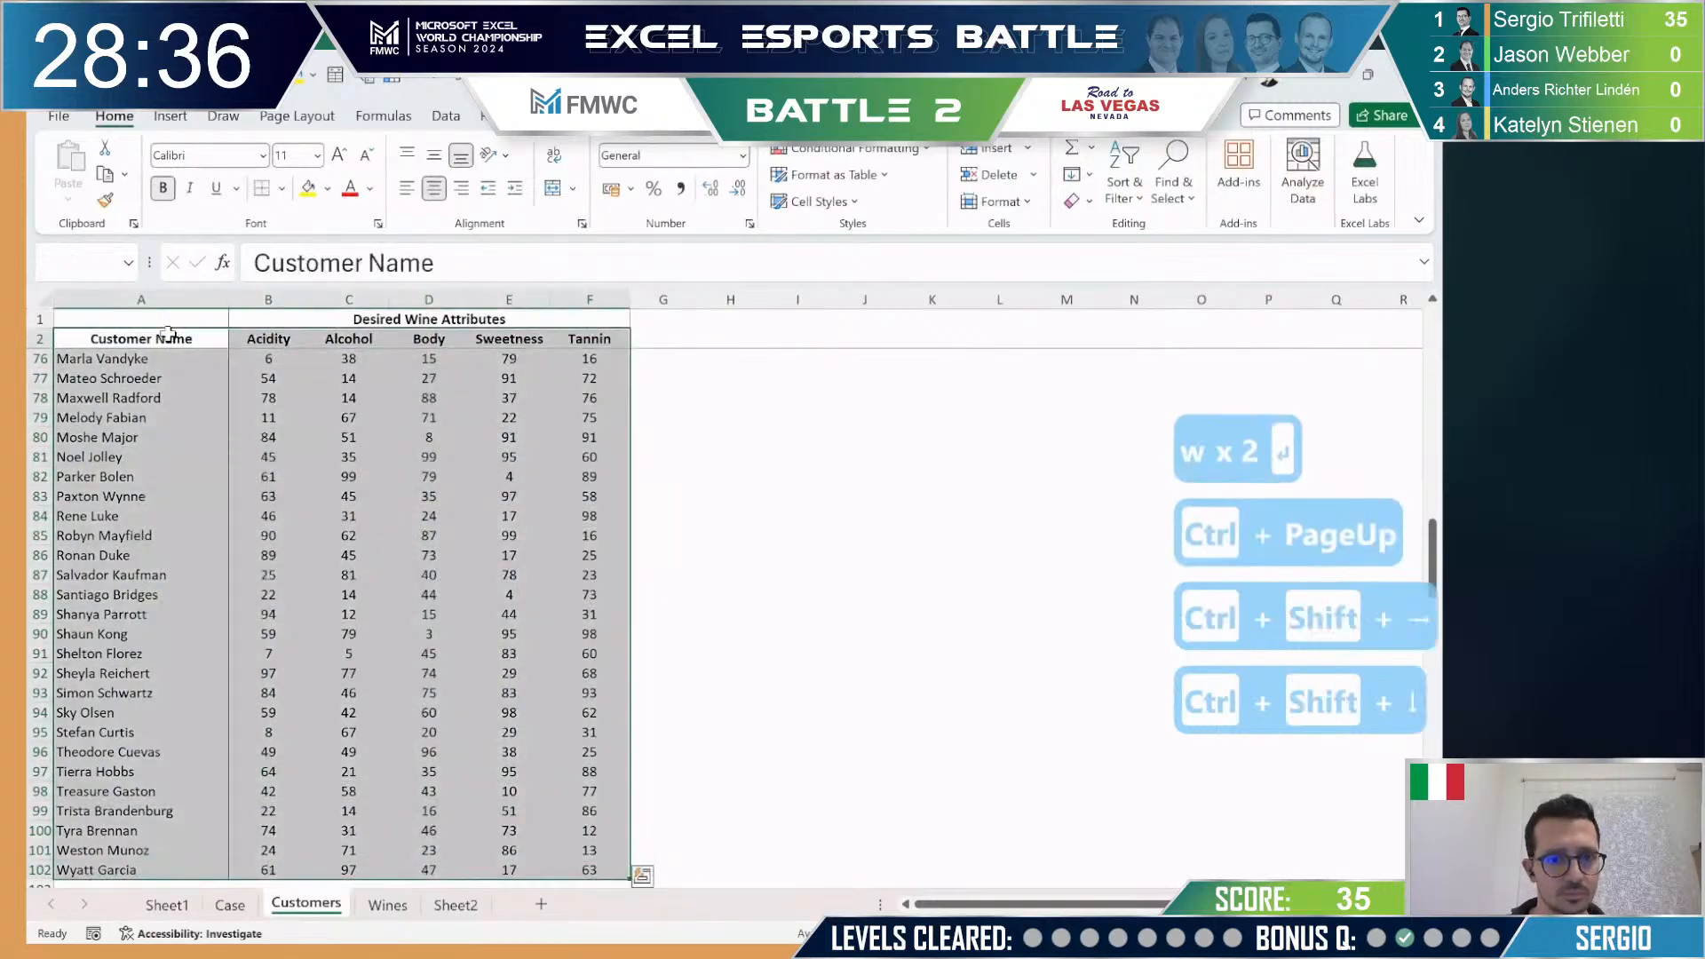
key(ctrl+t)
key(Return)
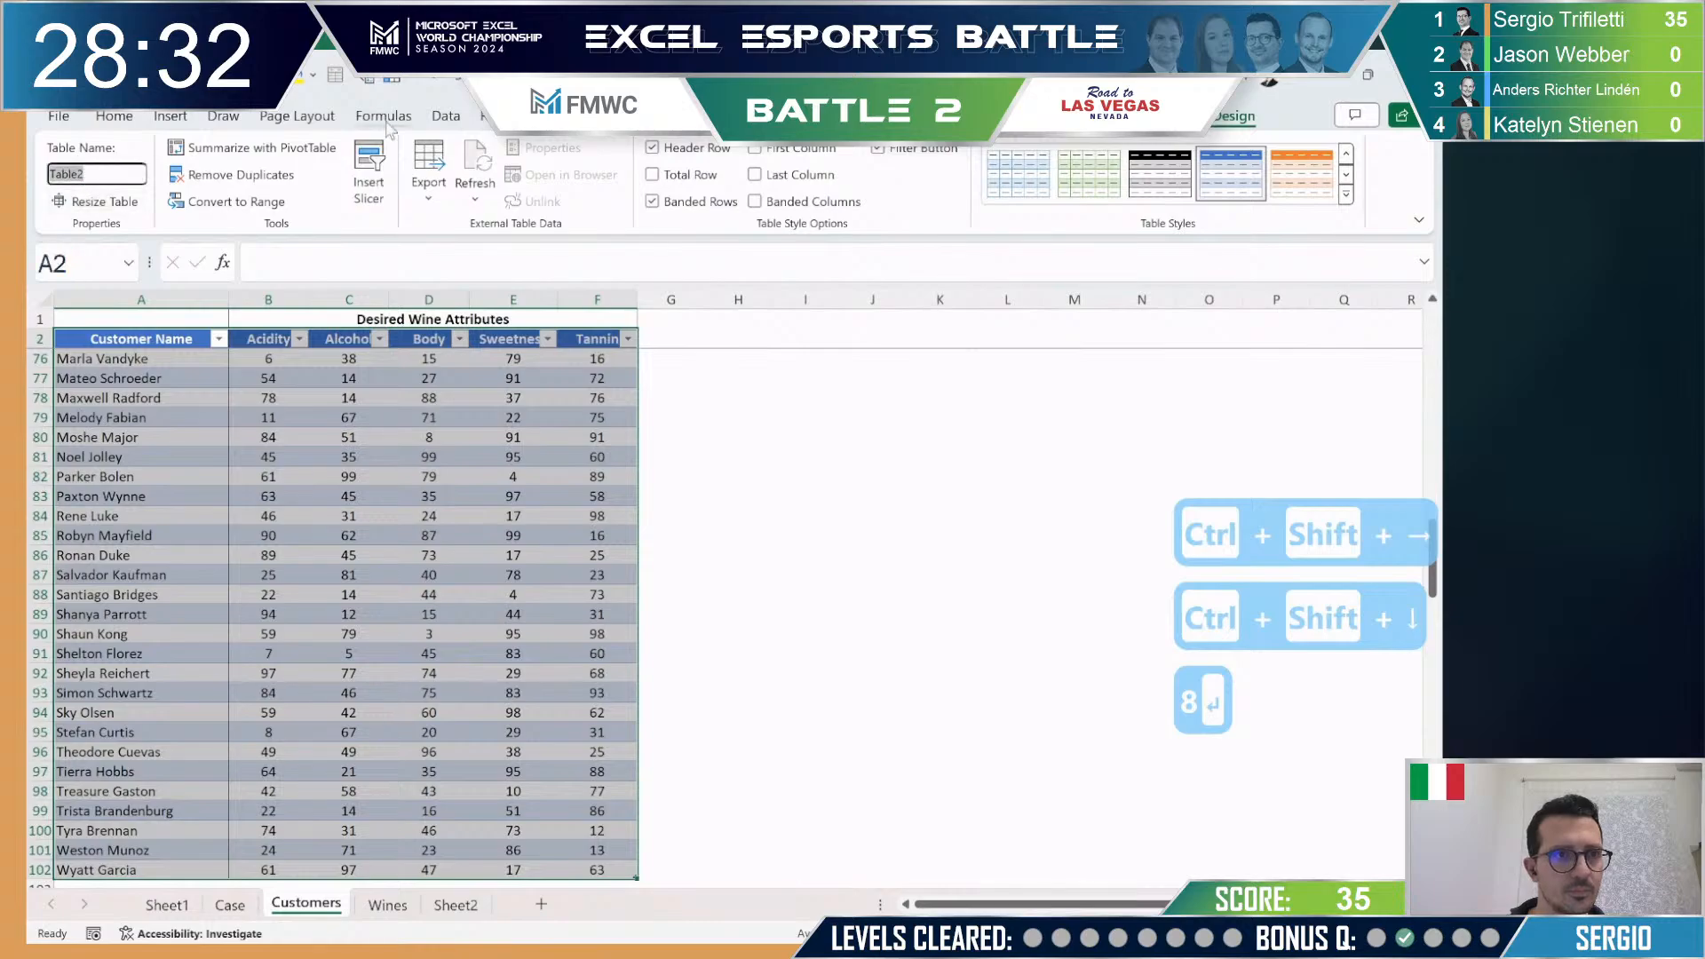
text(cc)
key(Return)
Step: Begin an XLOOKUP in the Level 1 Game 1 answer cell on the Case sheet, looking up G48 in ww[Wine Name]
key(ctrl+Page_Up)
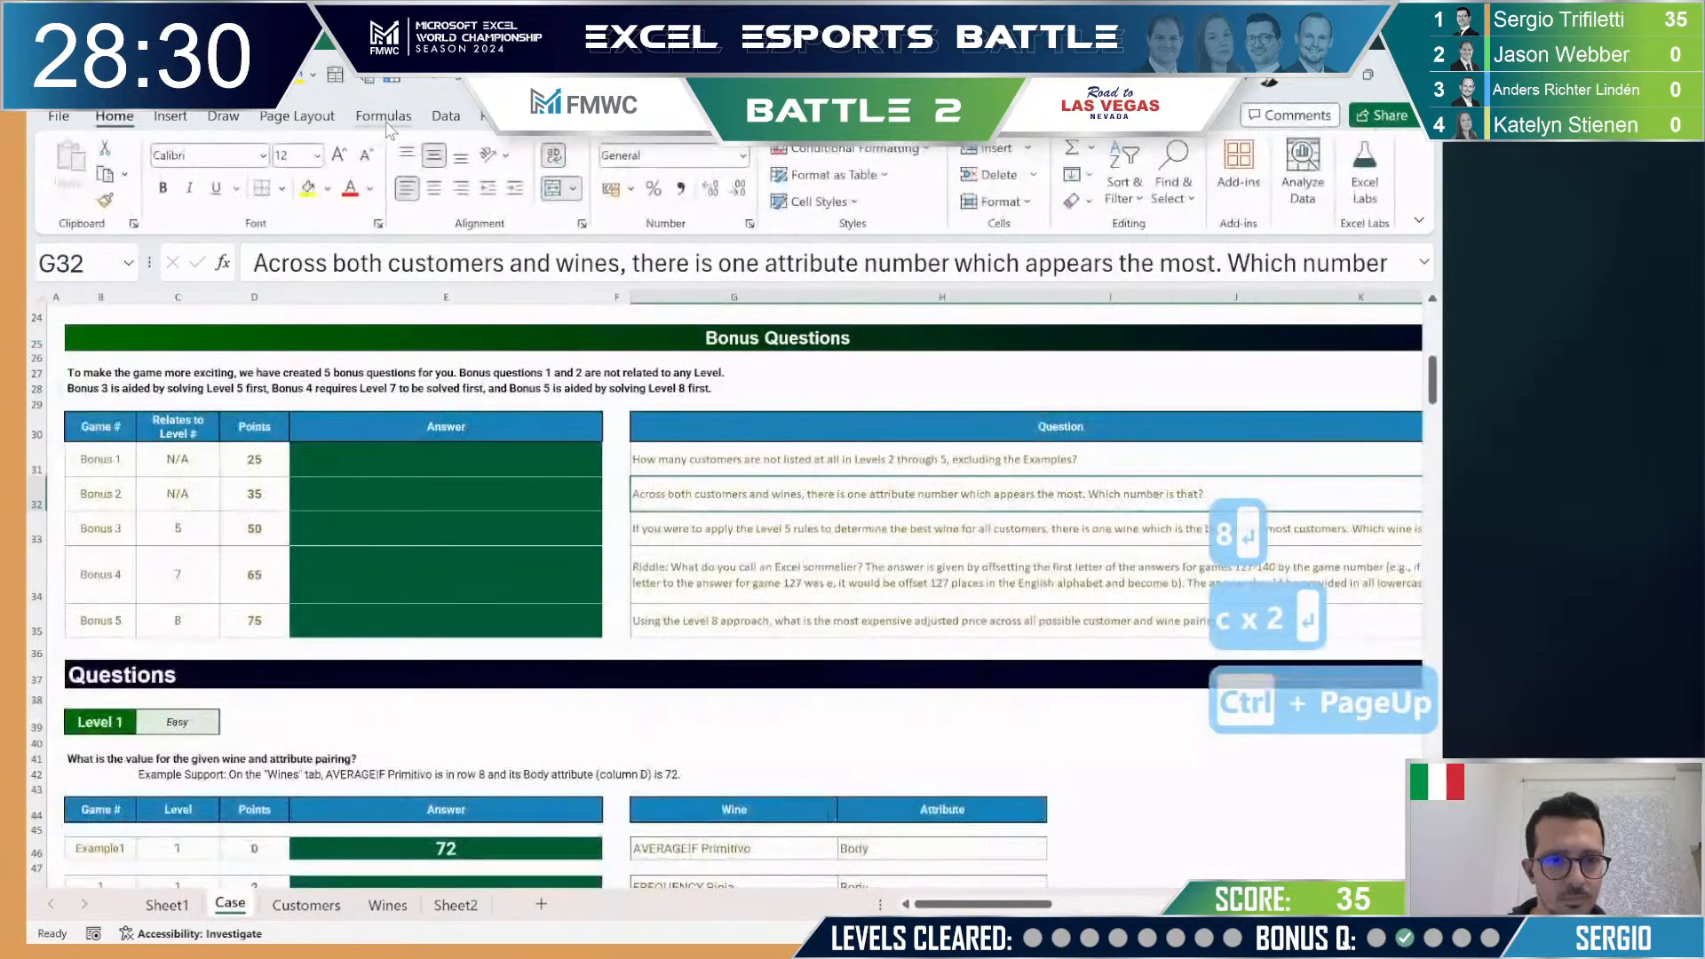
scroll(609, 547, down, 1)
scroll(610, 547, down, 3)
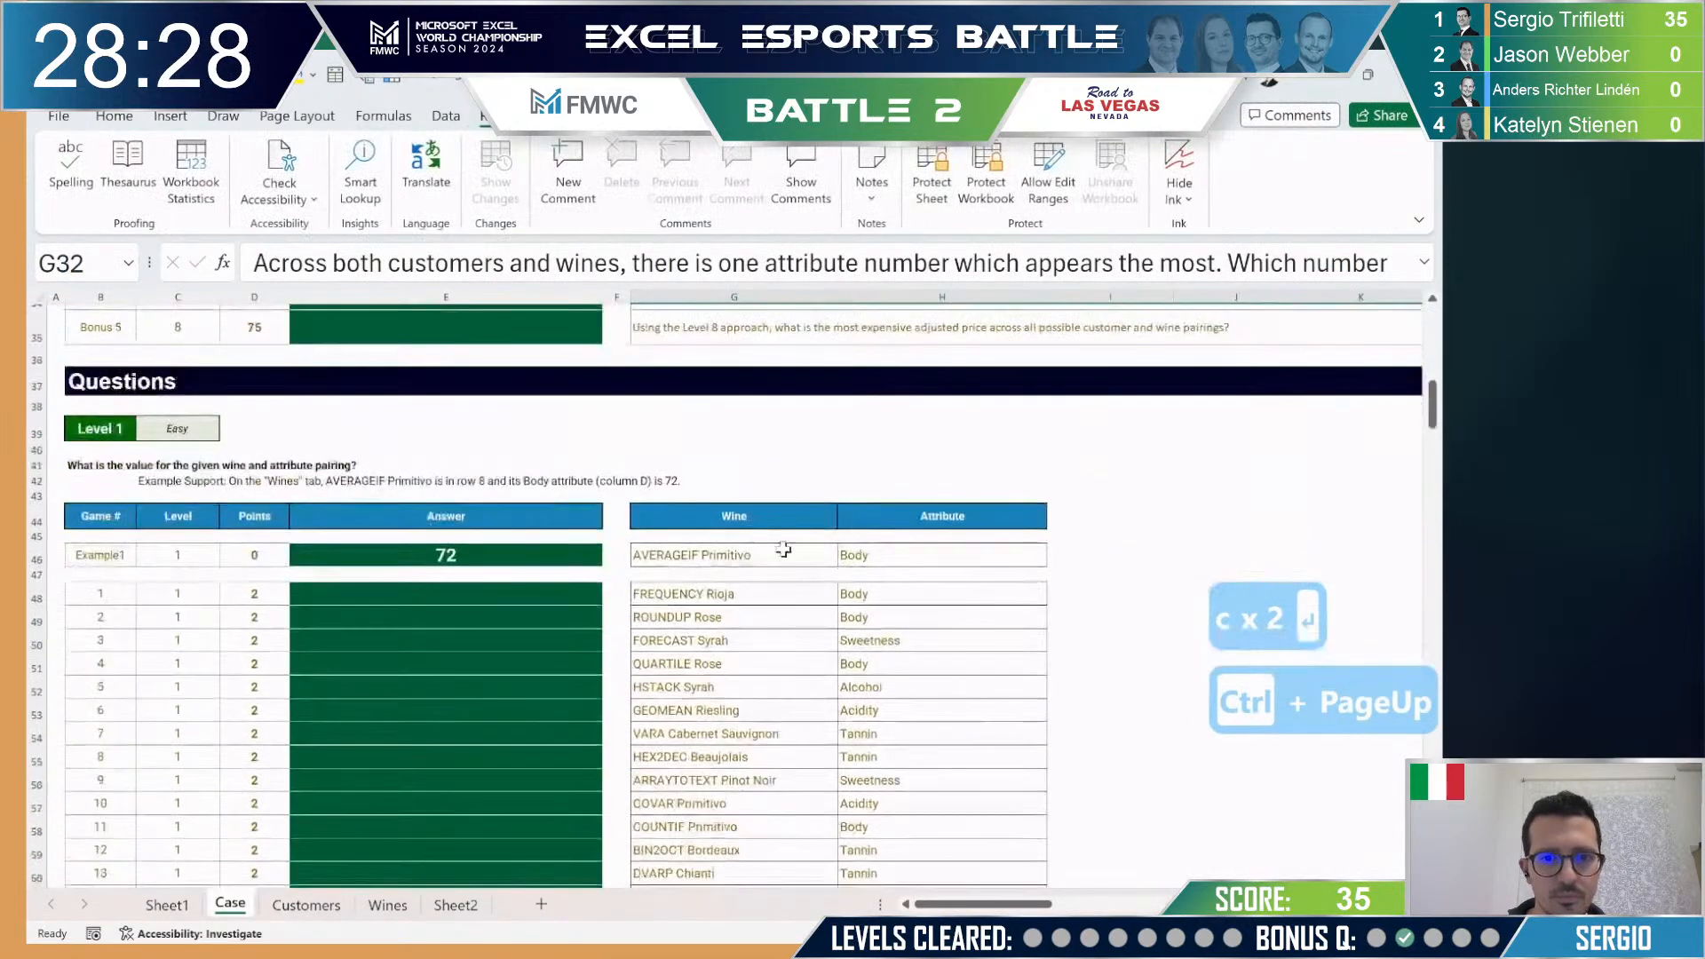
click(518, 591)
text(+)
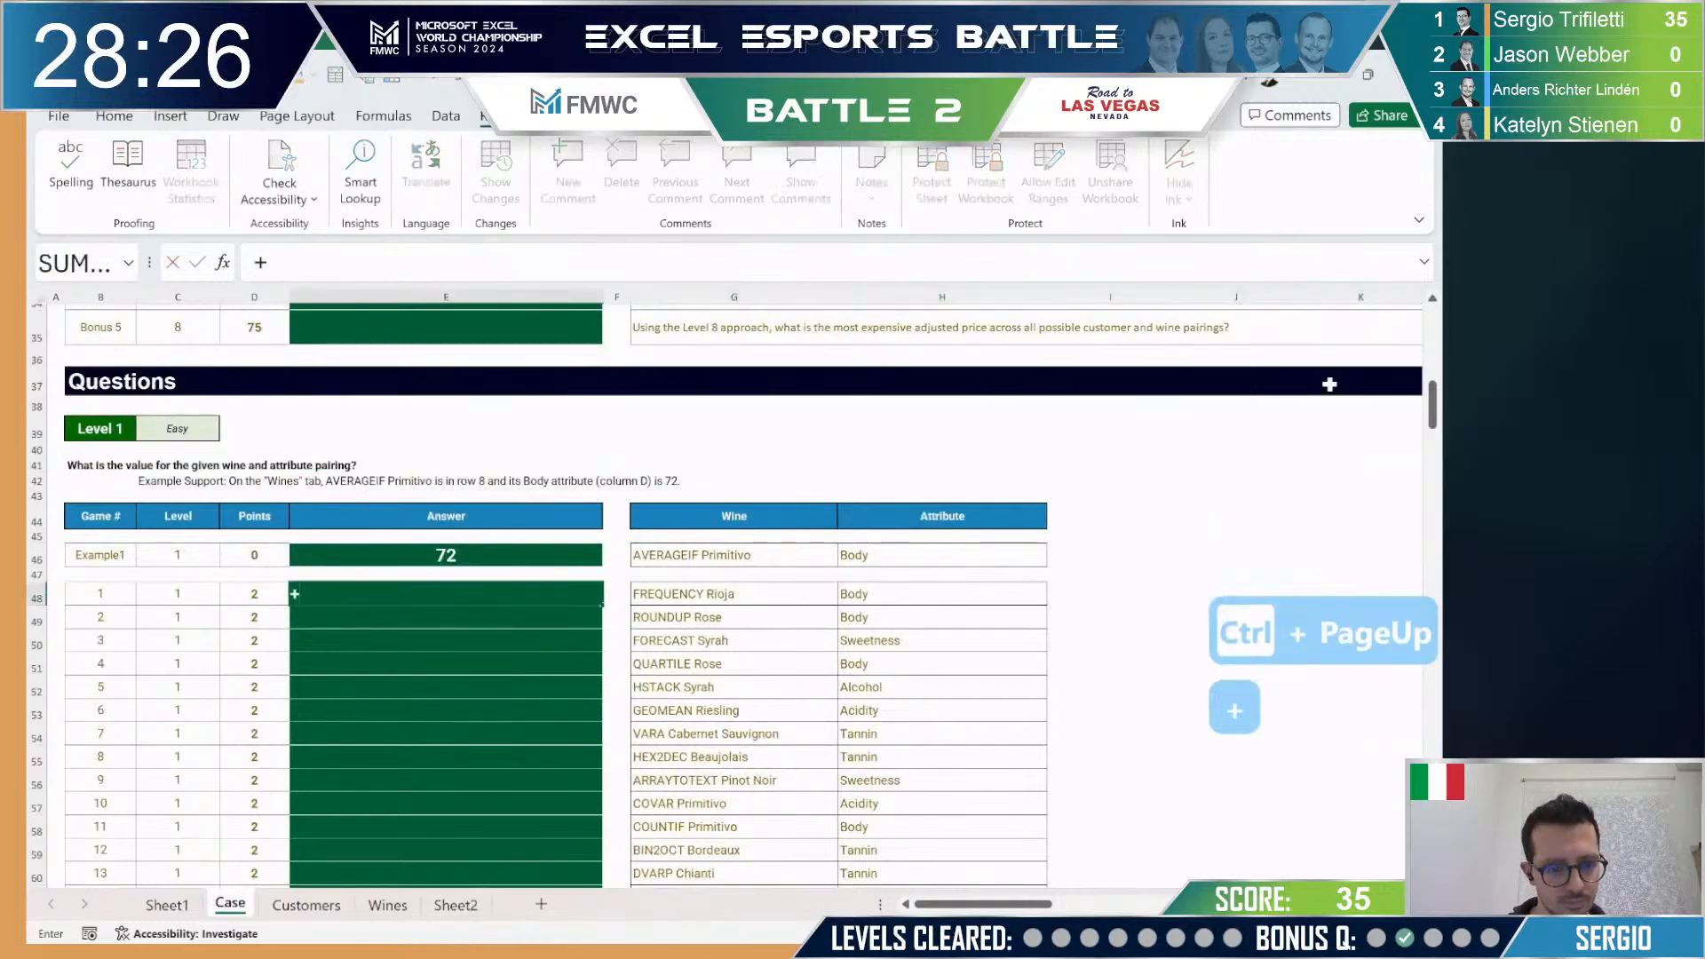
text(xlo)
key(Tab)
key(Right)
key(Right)
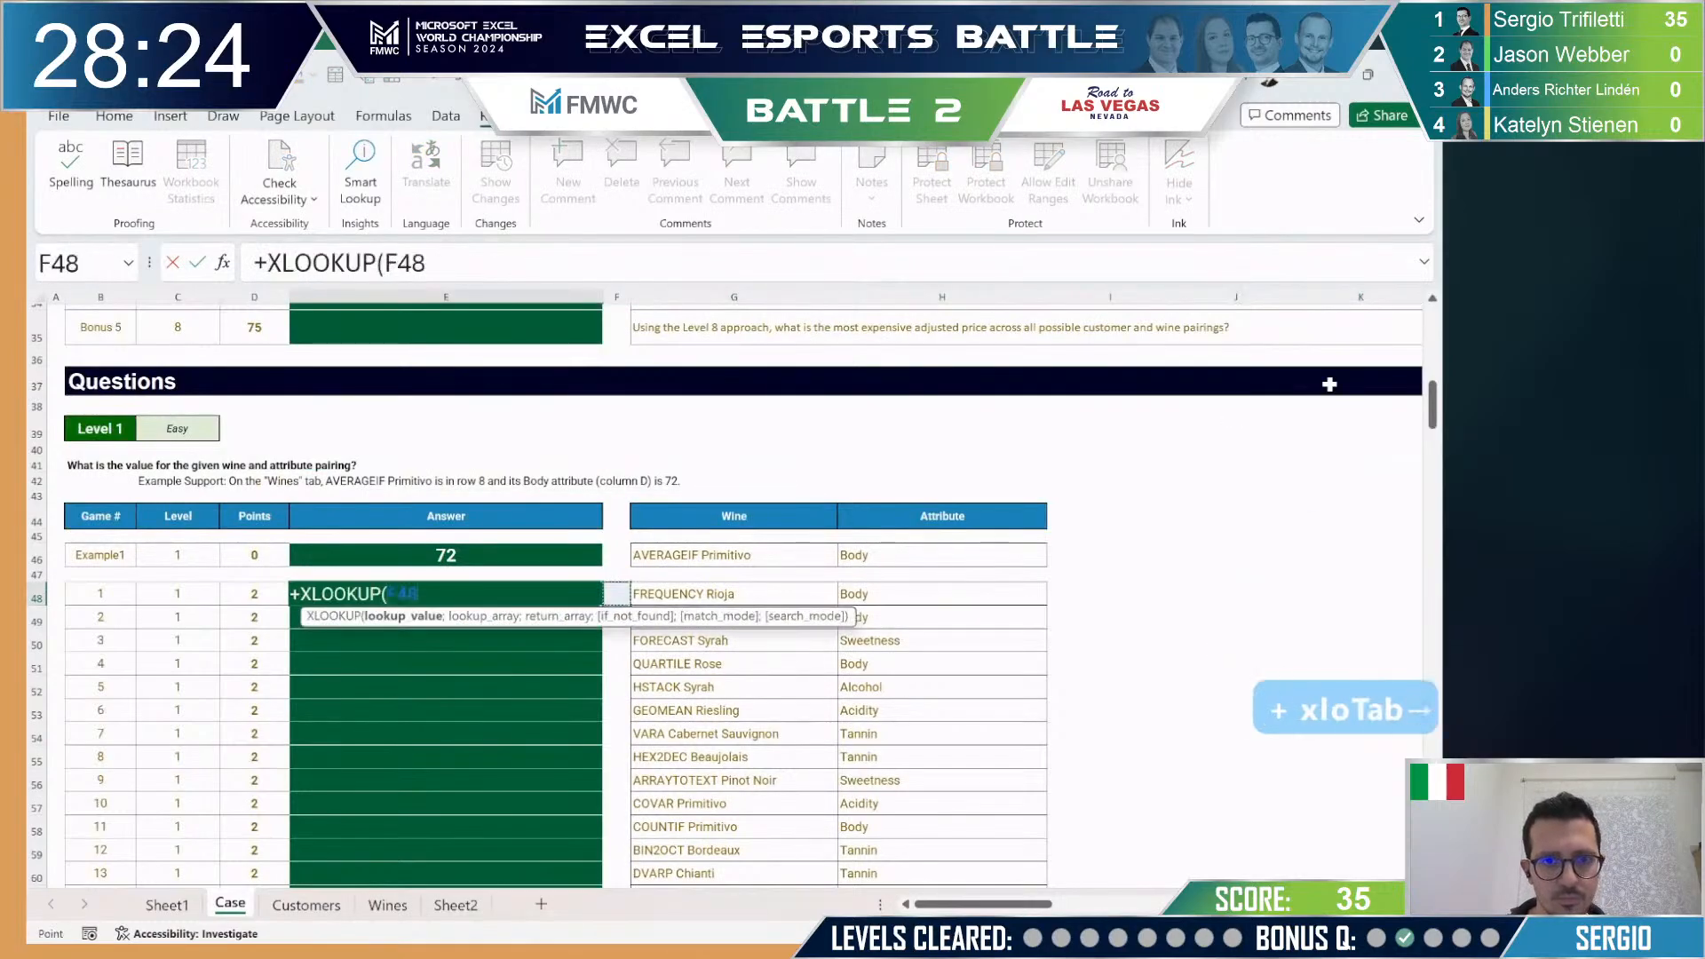
text(;ww[)
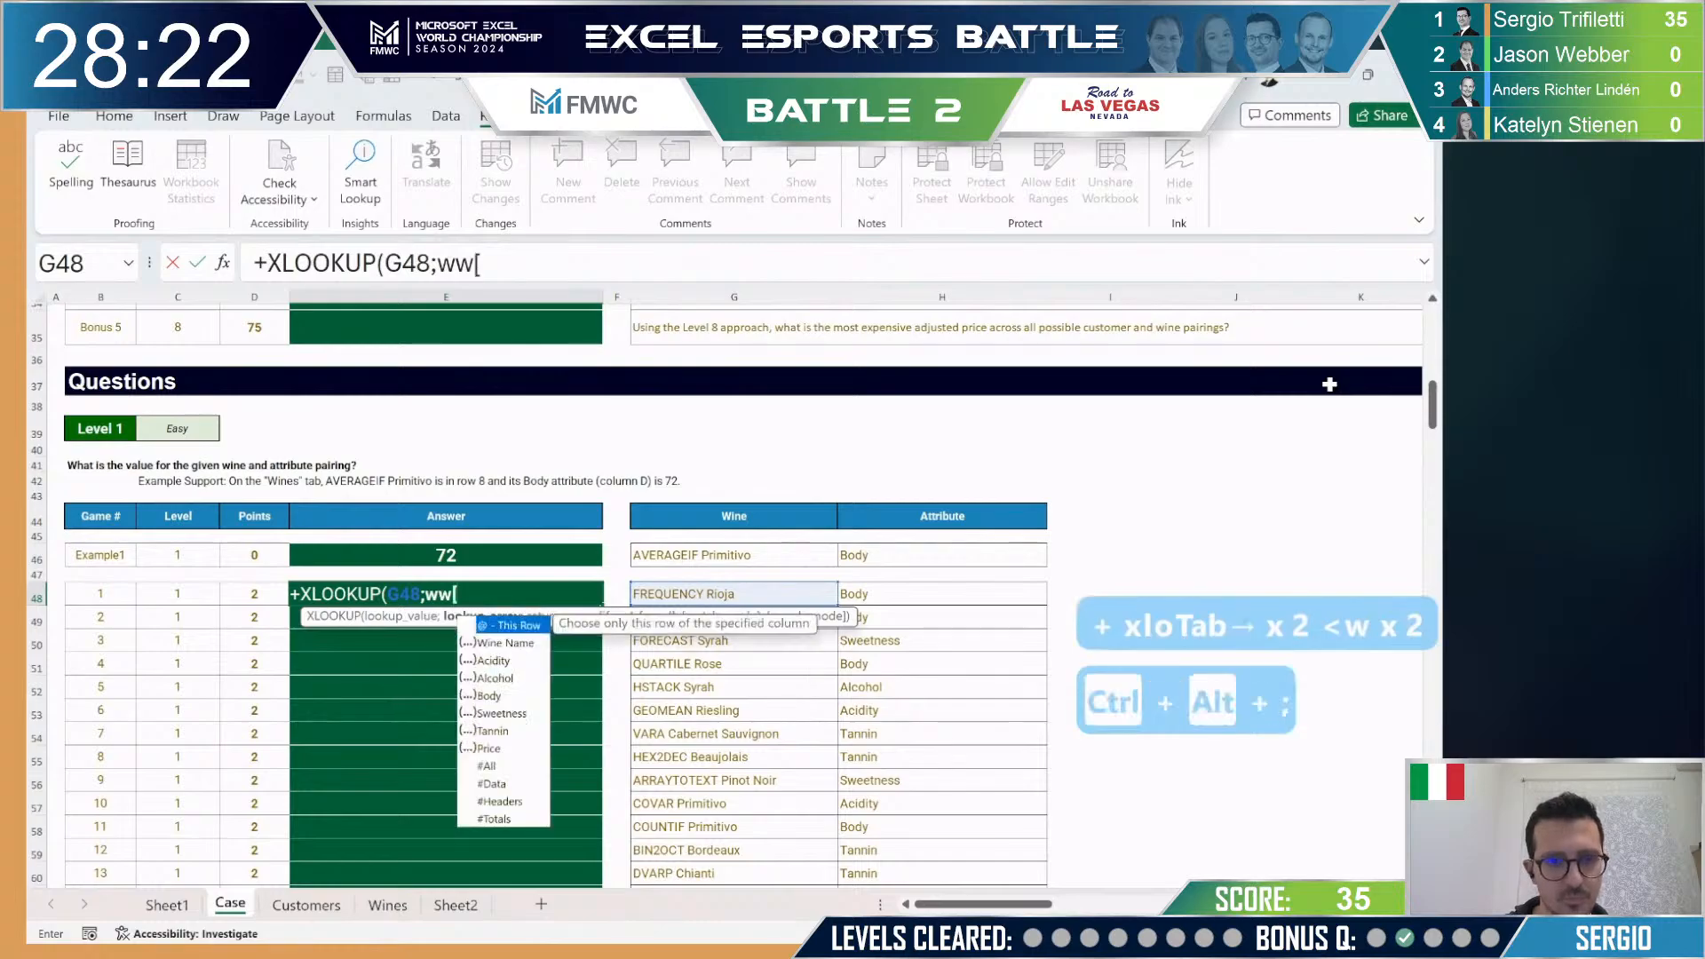
key(Down)
key(Tab)
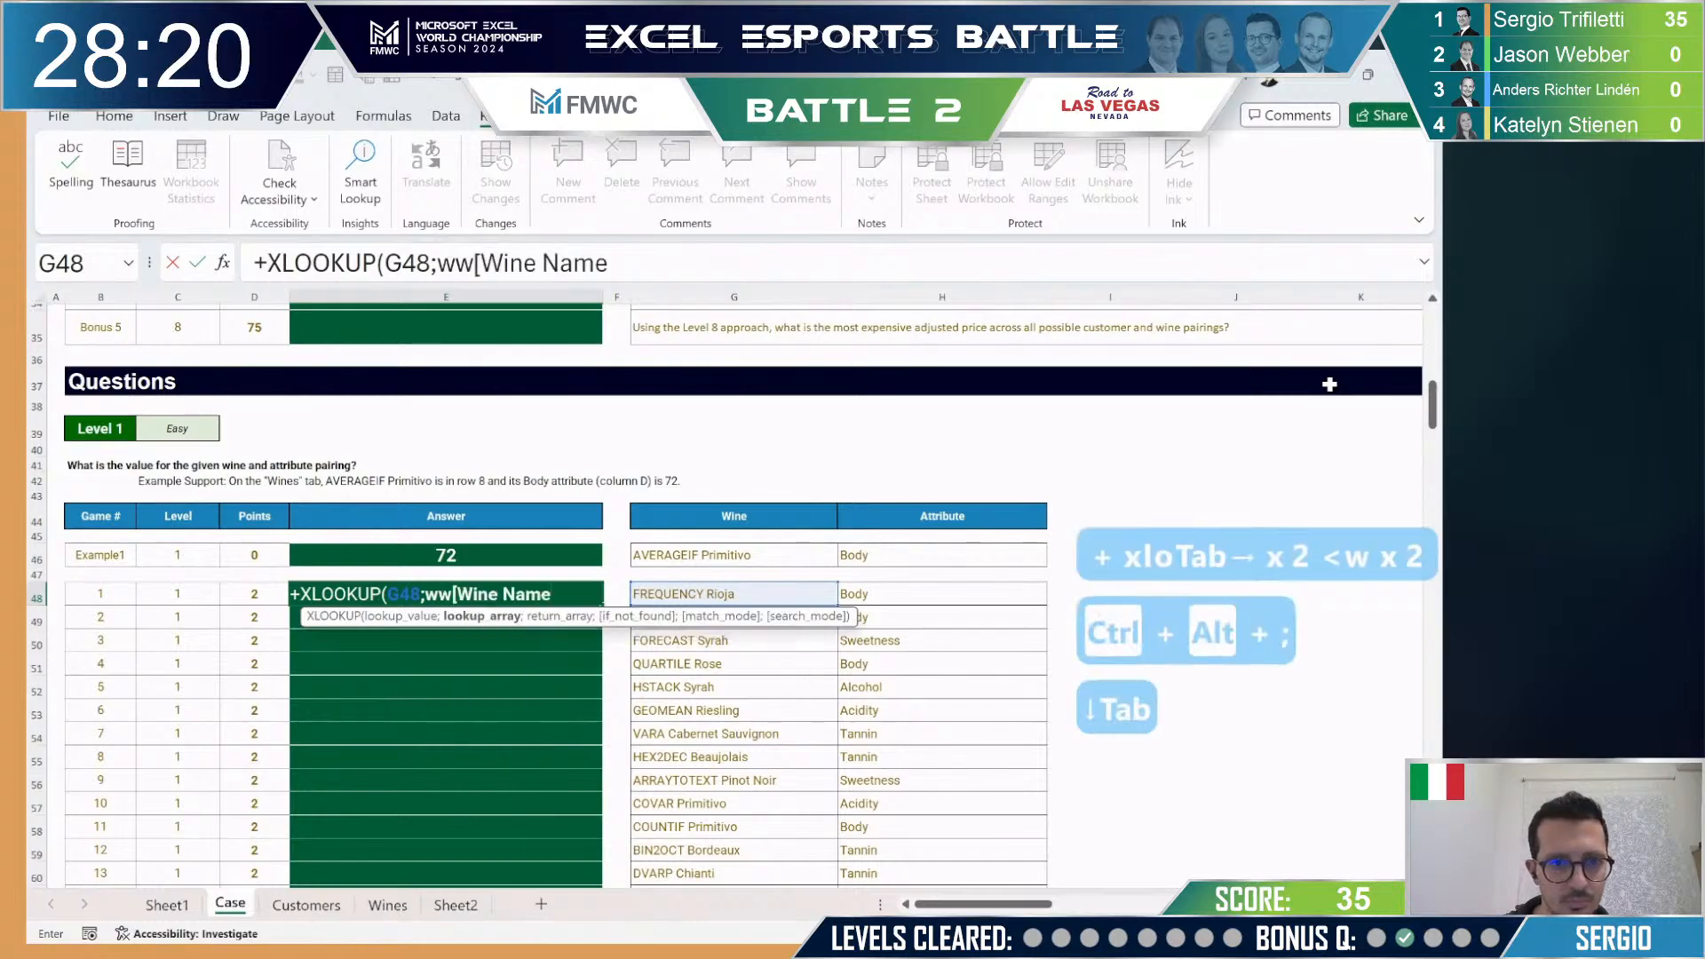
text(];)
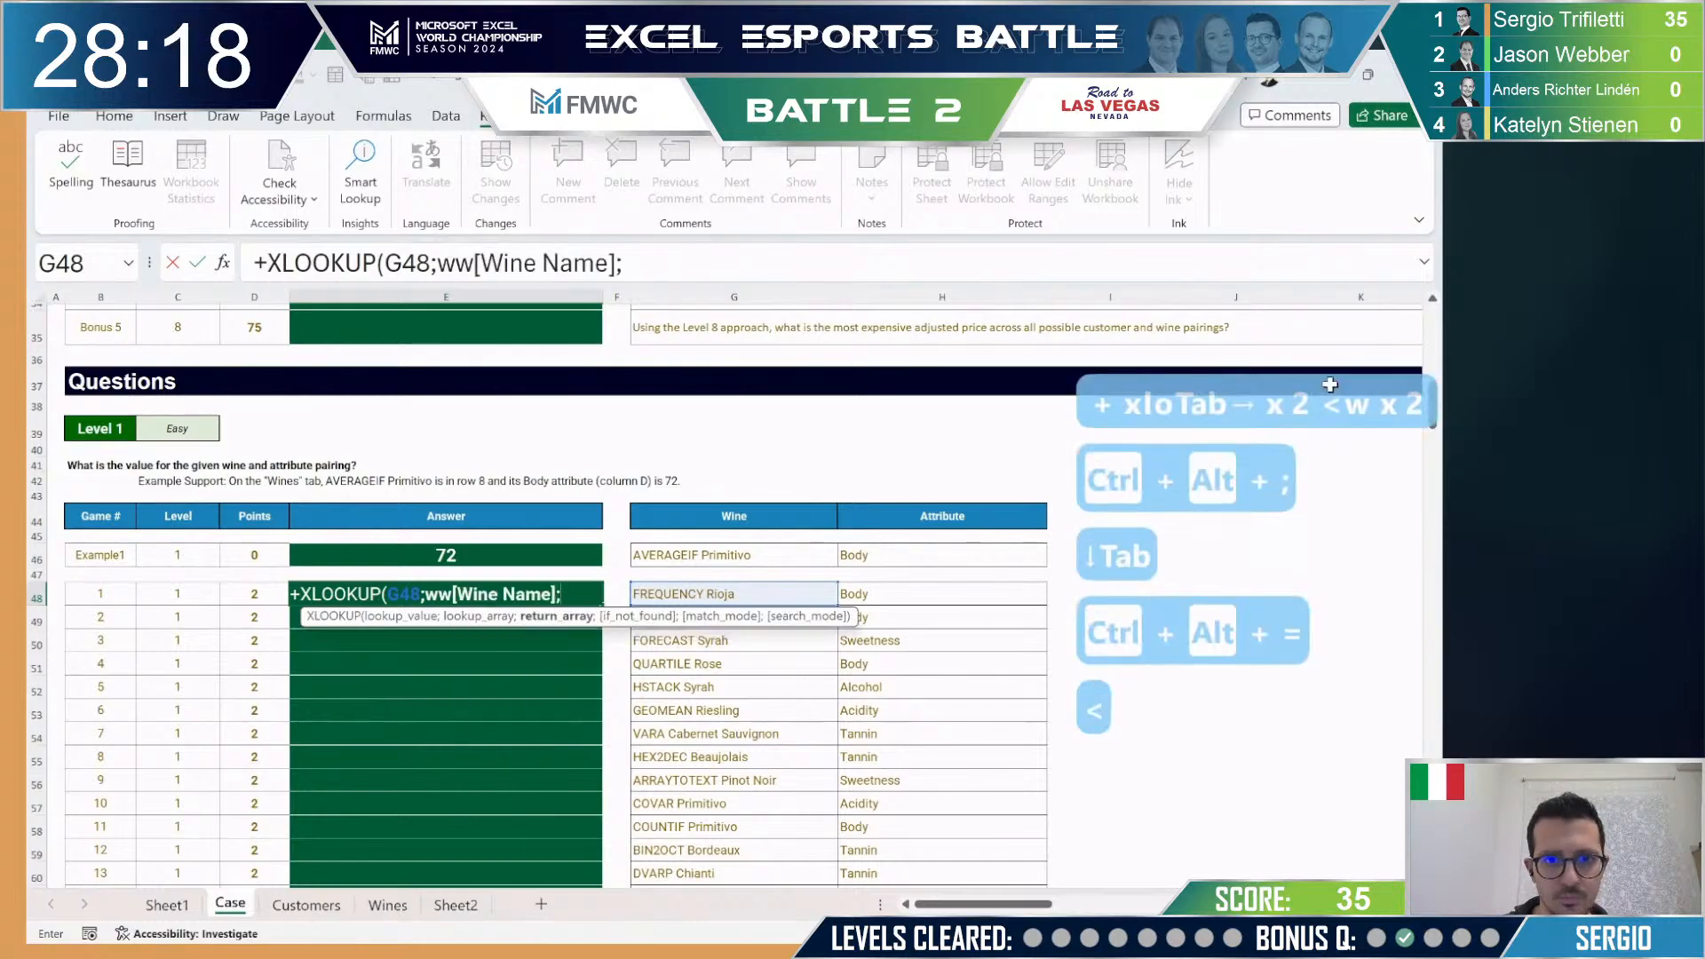
text(ww[)
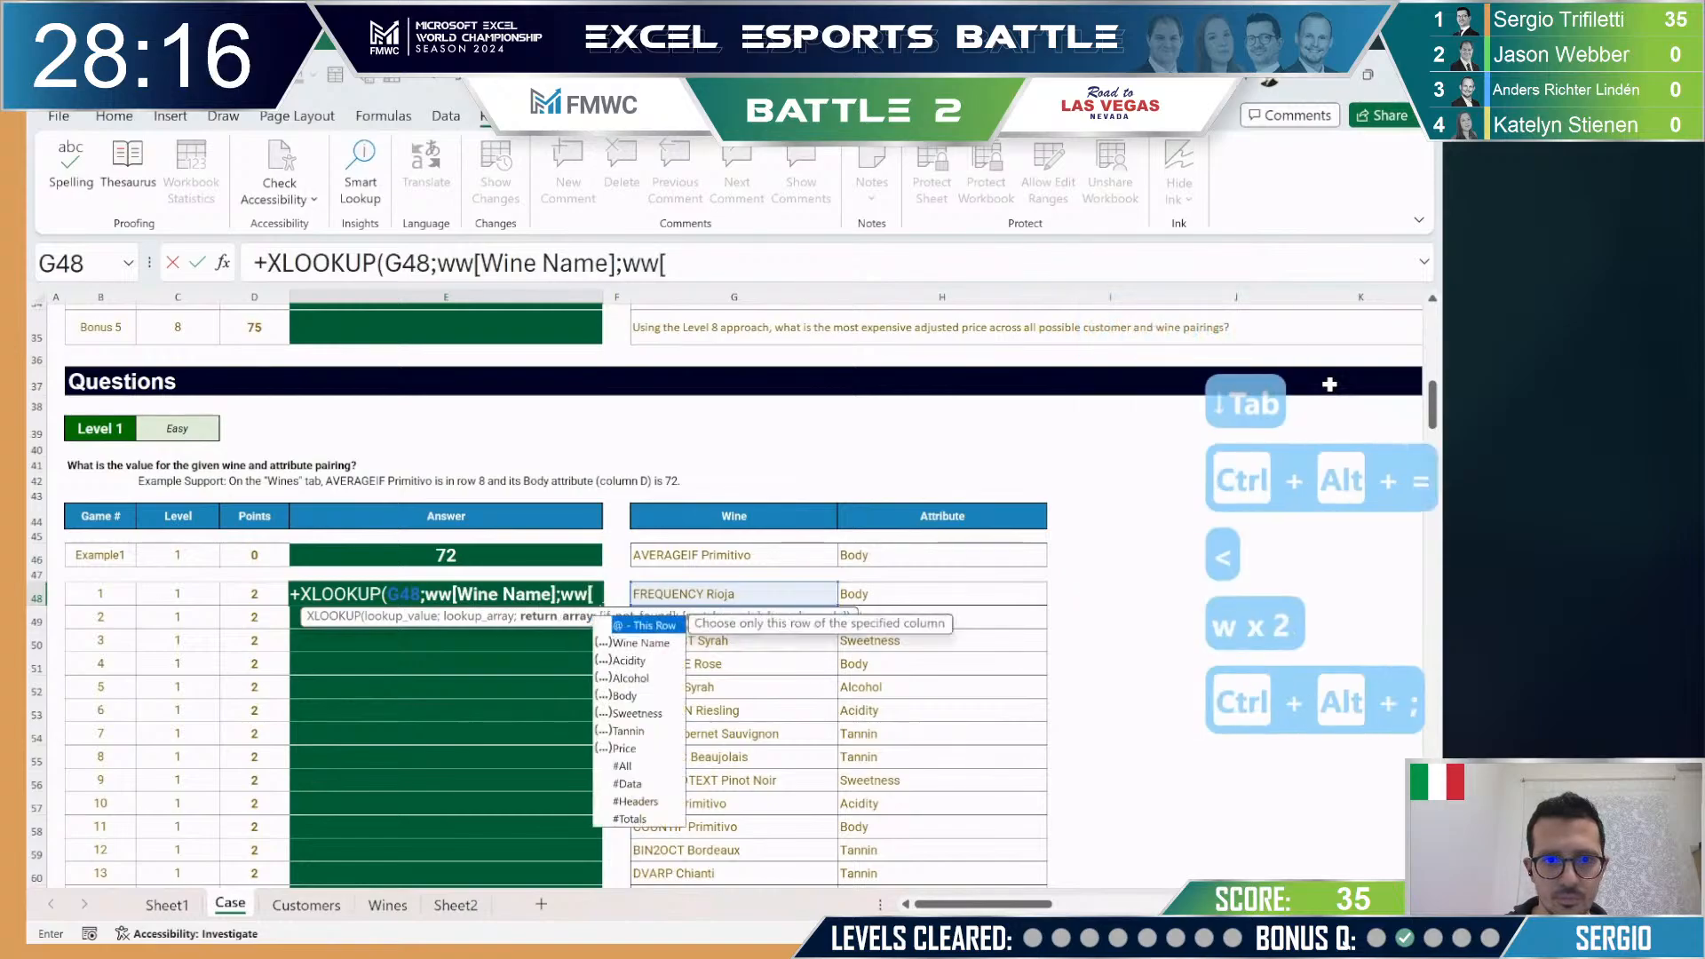
key(BackSpace)
key(BackSpace)
key(BackSpace)
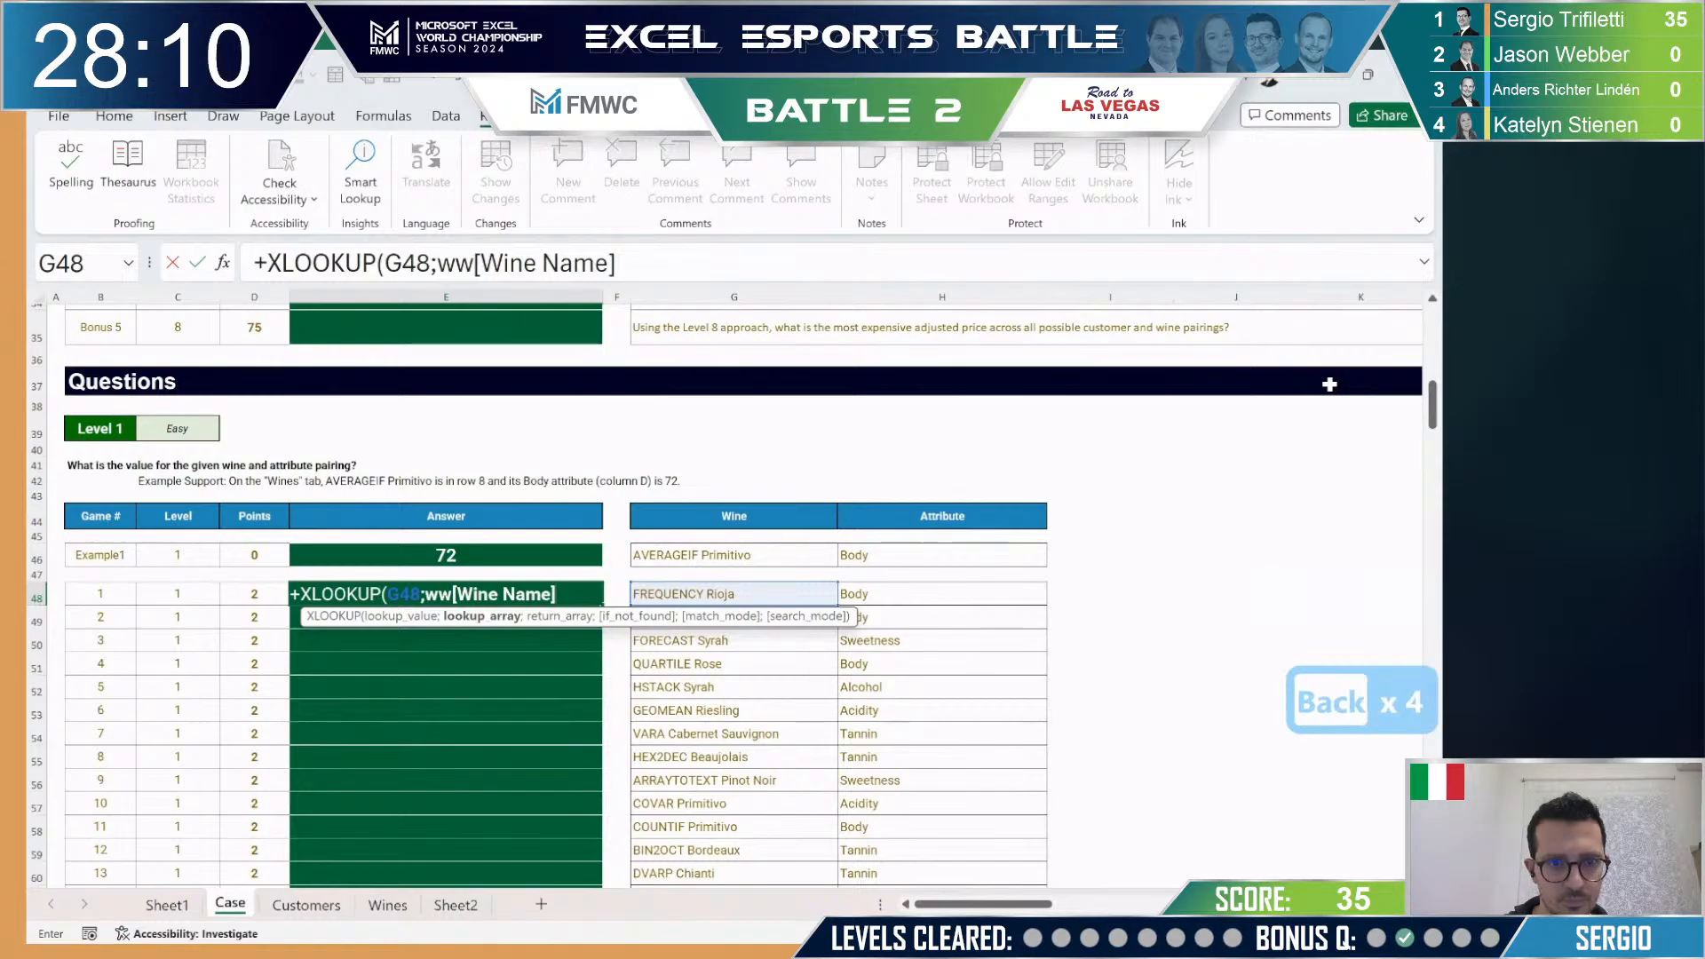
Step: Nest a second XLOOKUP as the return array of the Game 1 formula, with the attribute in H48 as its lookup value
text(;xl)
key(Tab)
key(Right)
key(Right)
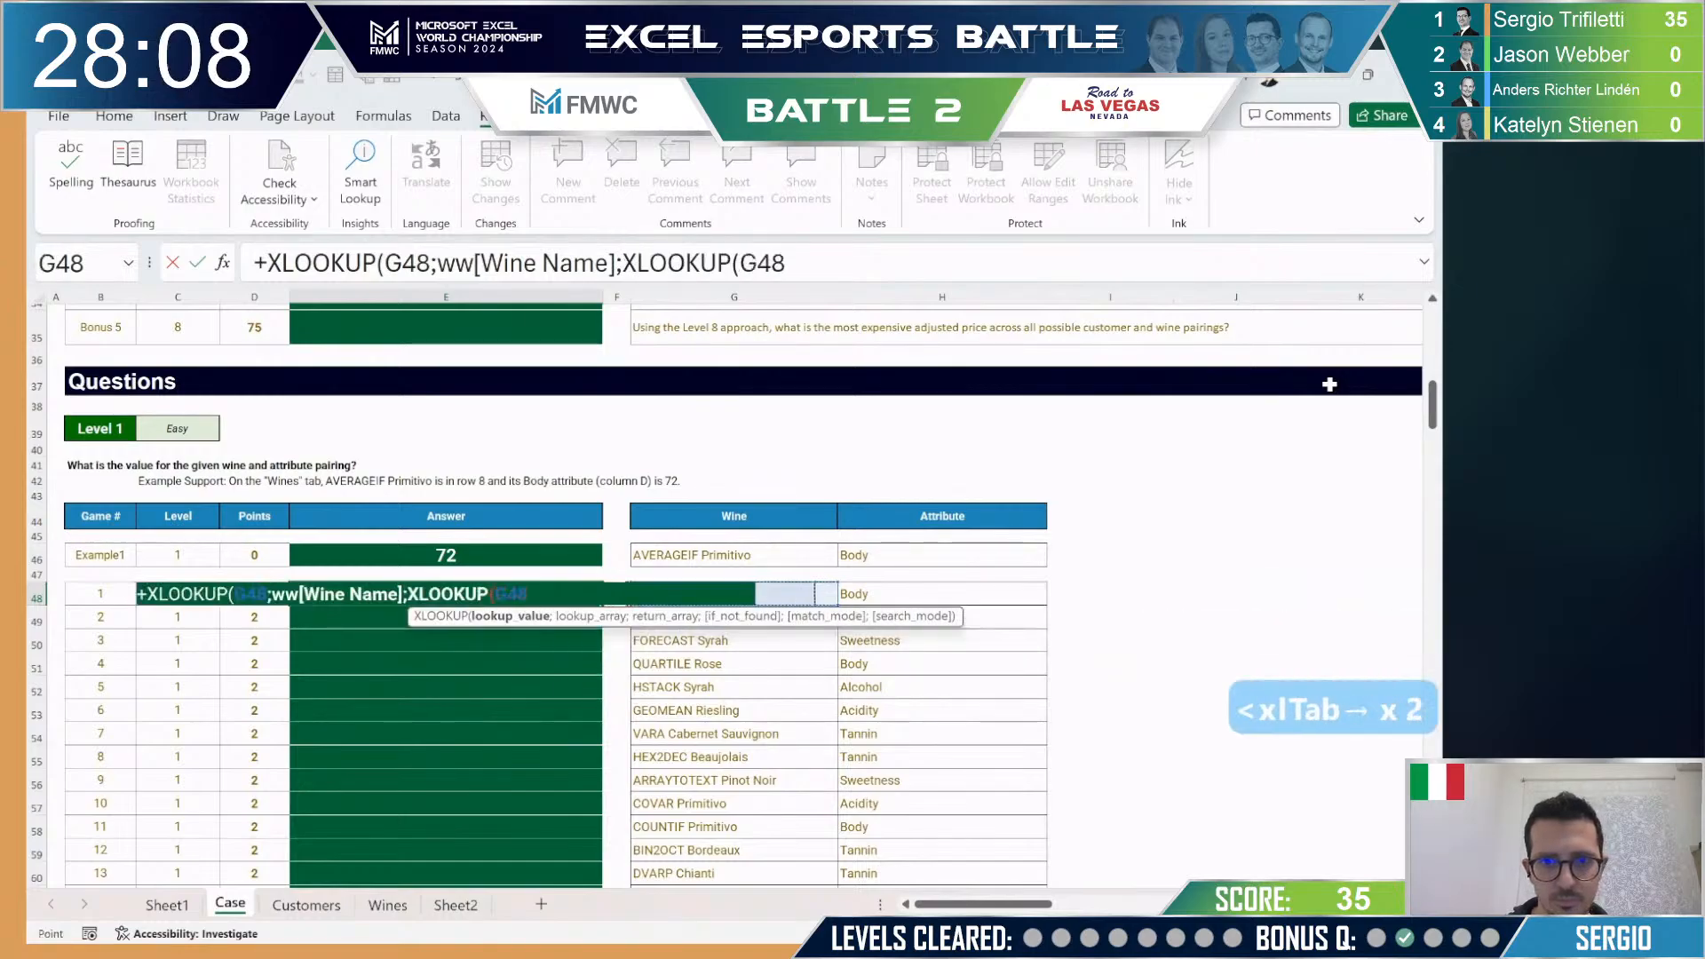
key(Right)
key(Right)
key(Left)
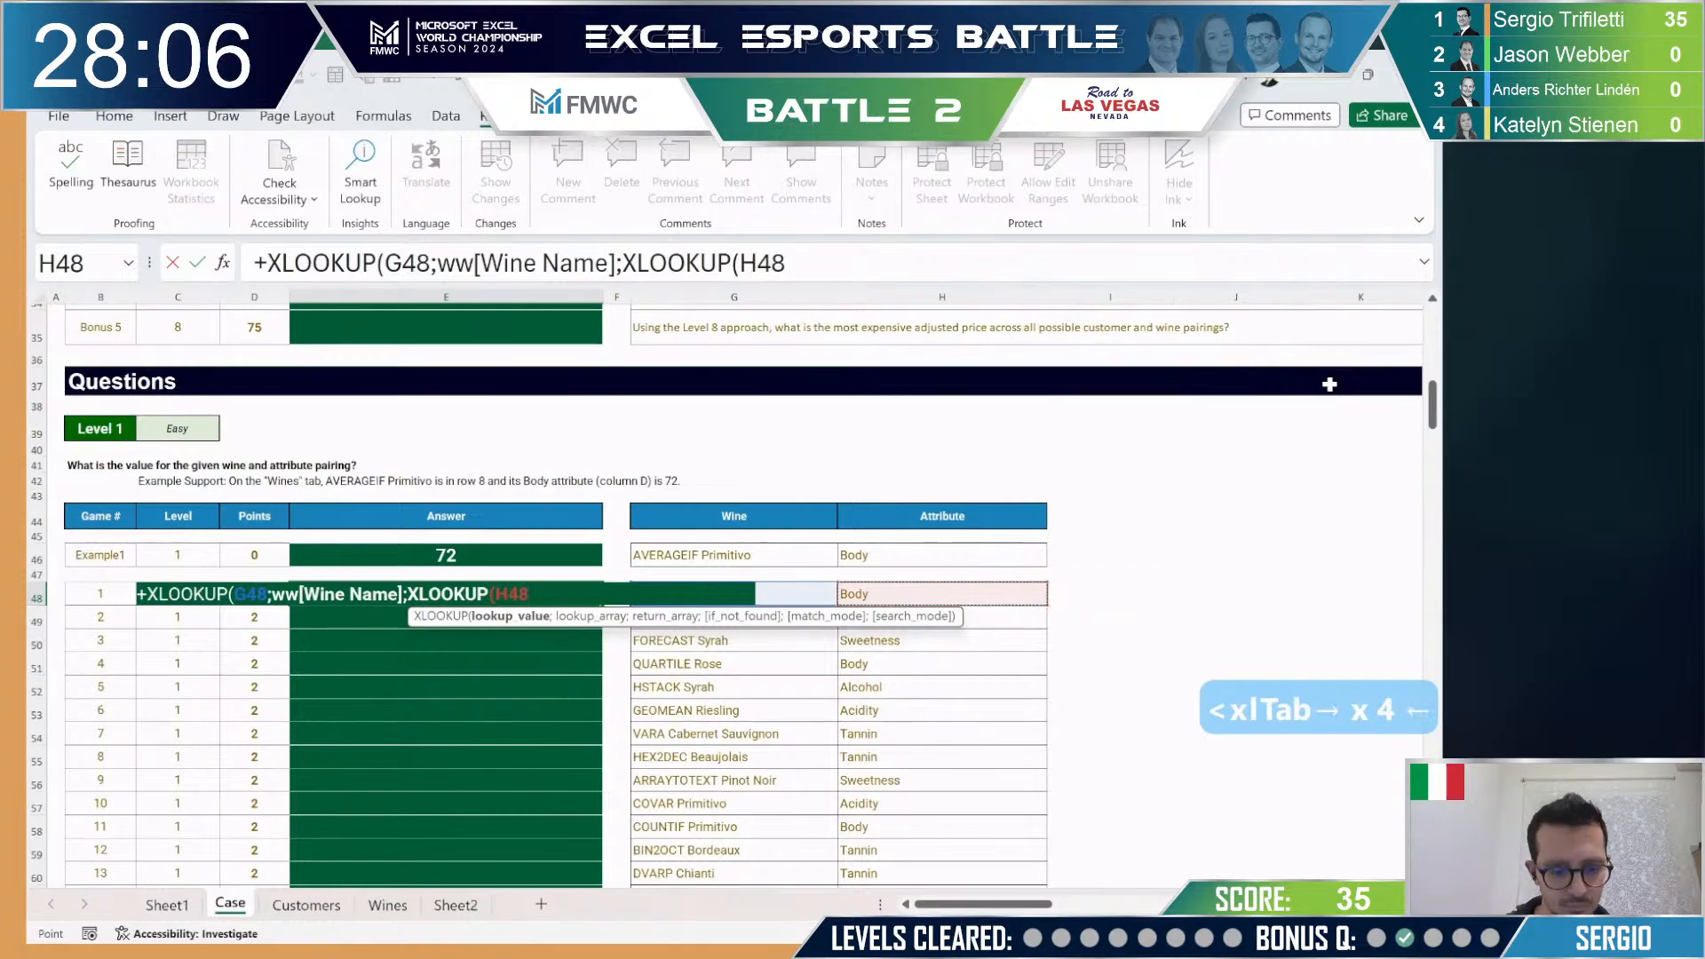
text(;)
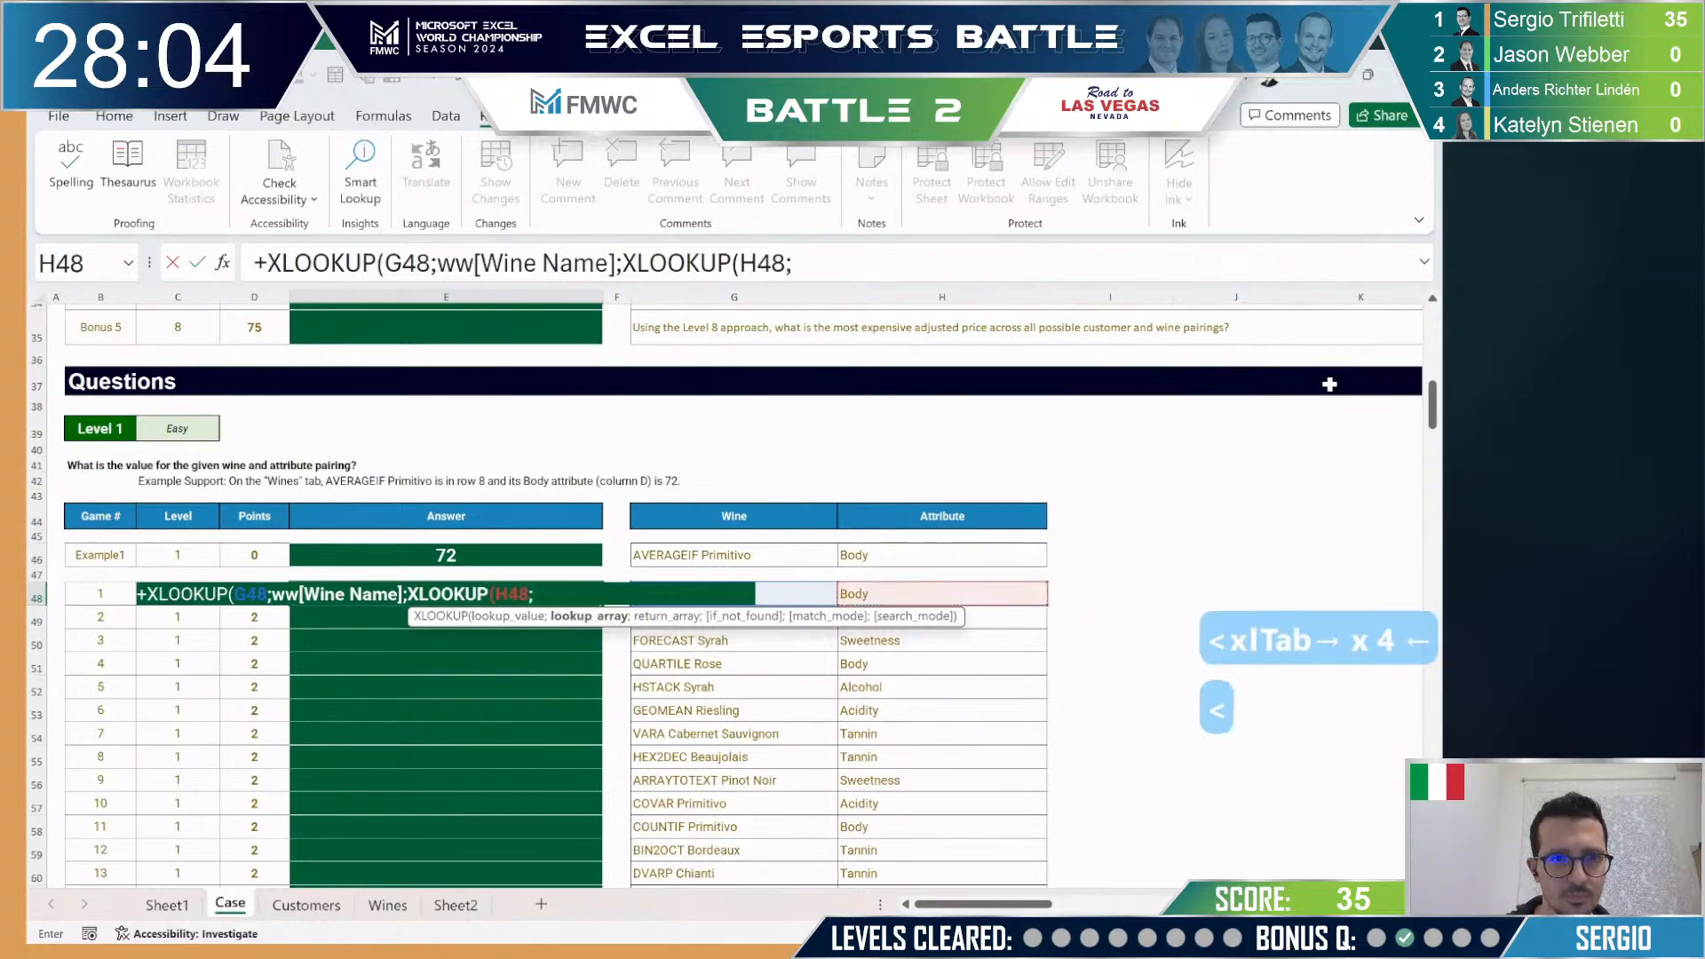
Step: Set the nested XLOOKUP's lookup array to ww[#Headers] and close both functions
text(ww[)
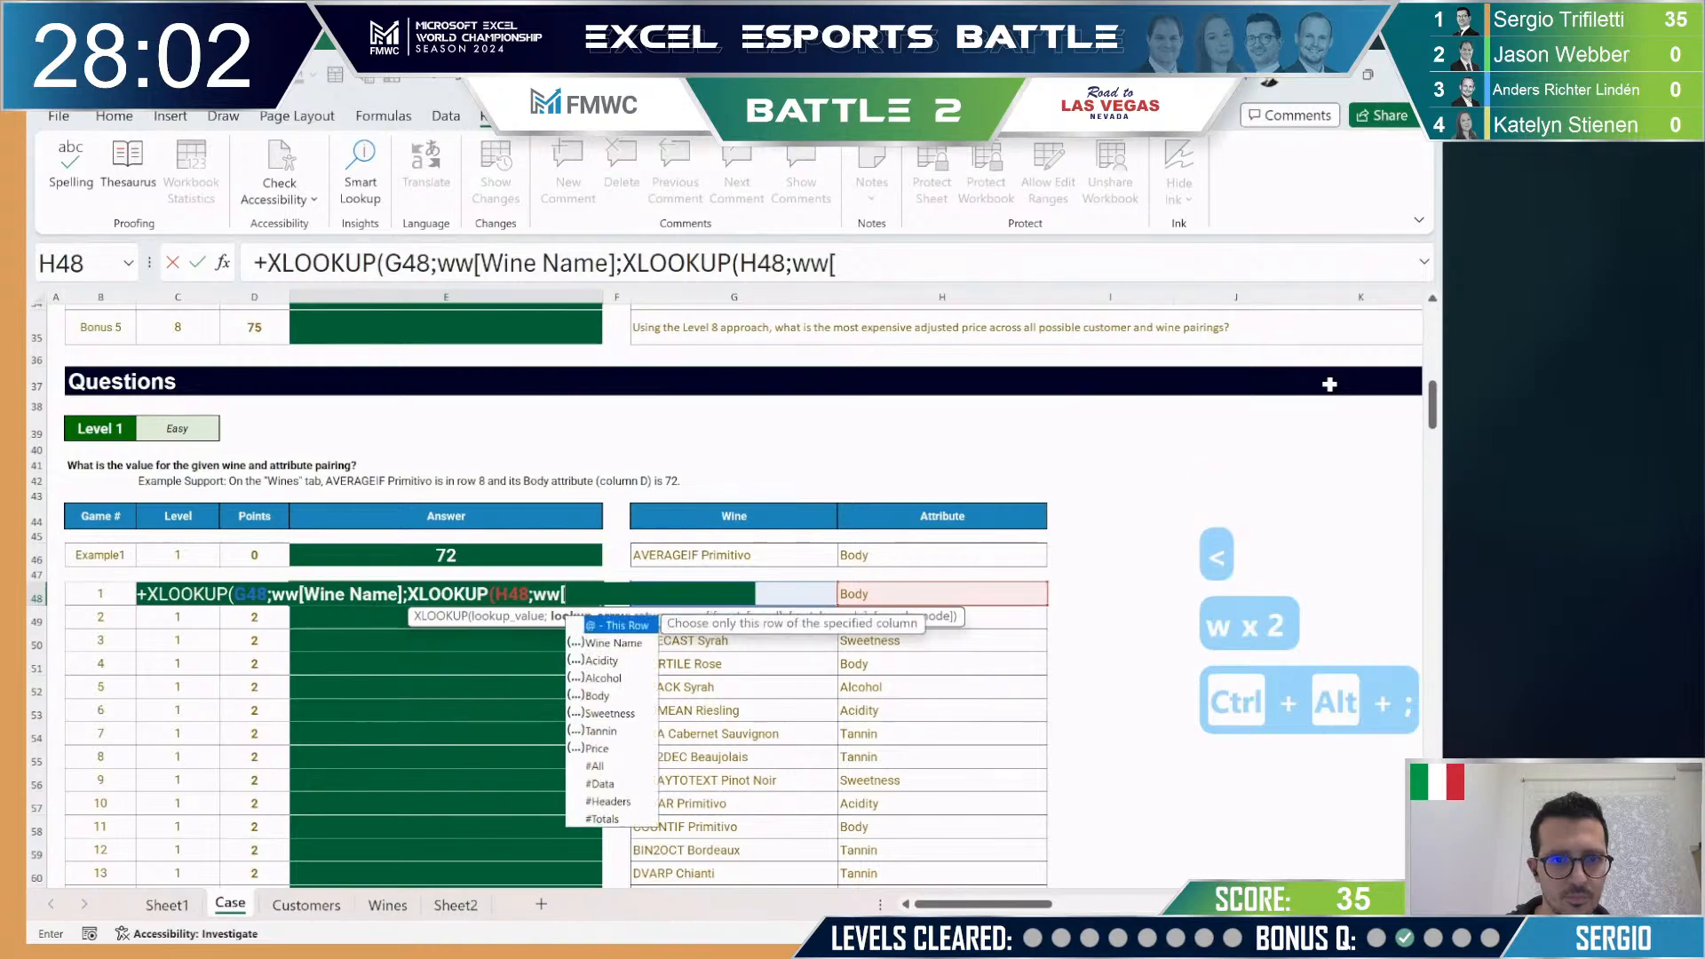
key(Return)
key(Return)
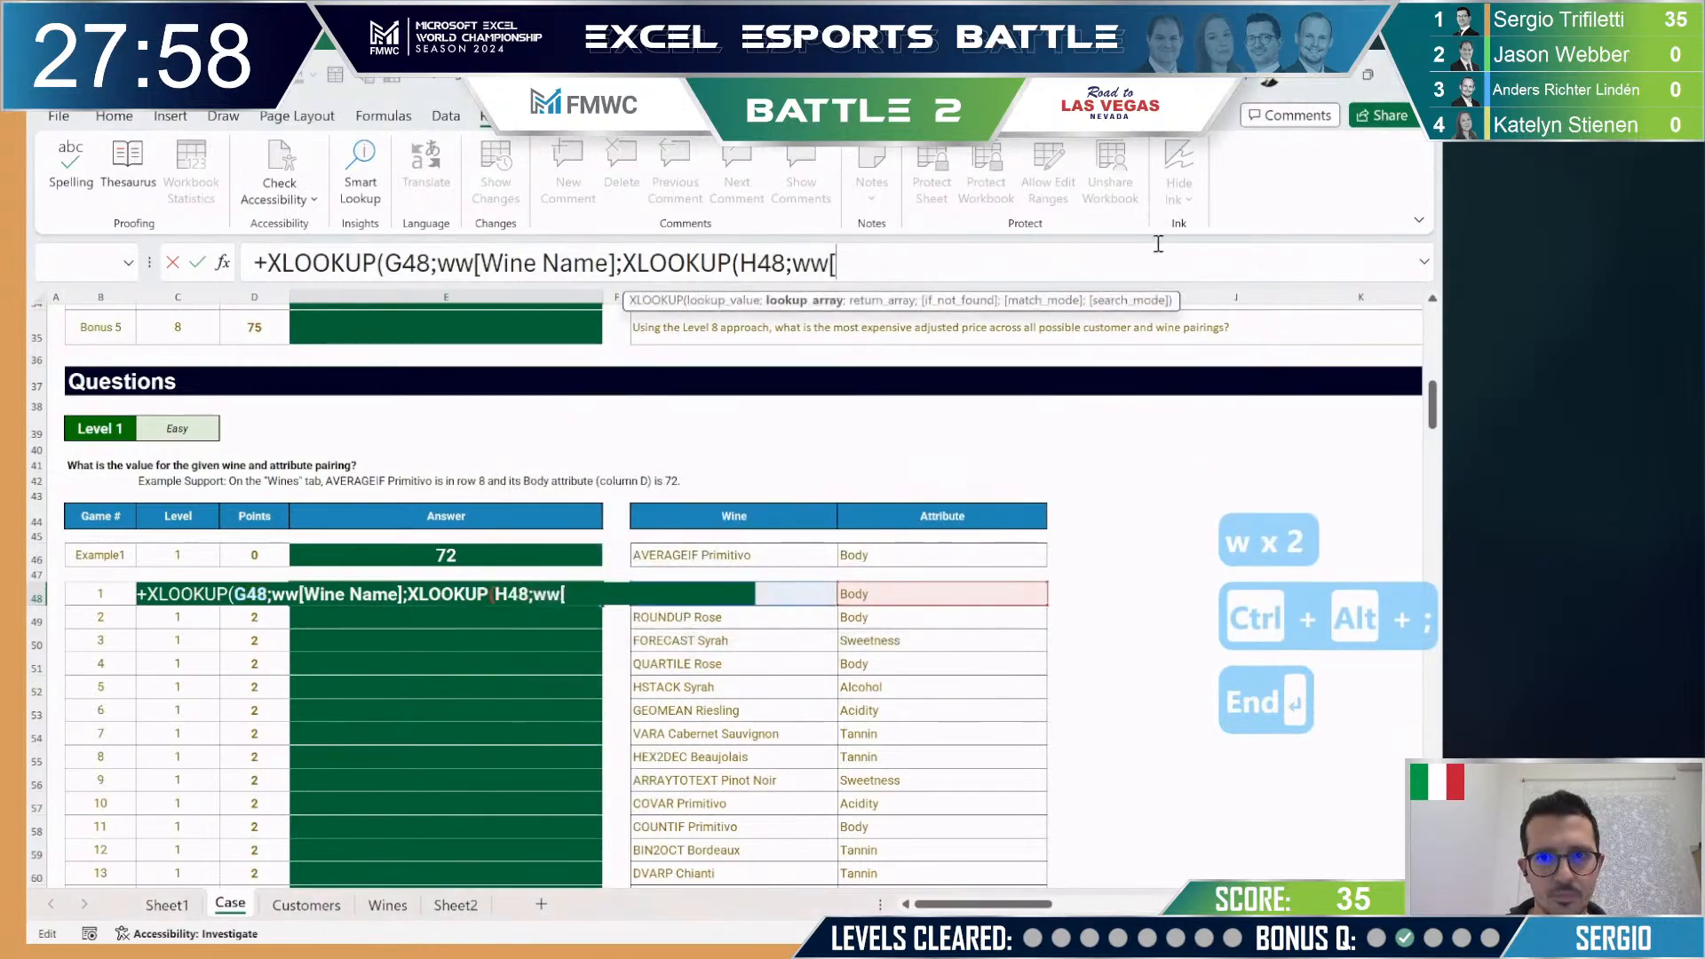
text(#h)
key(Tab)
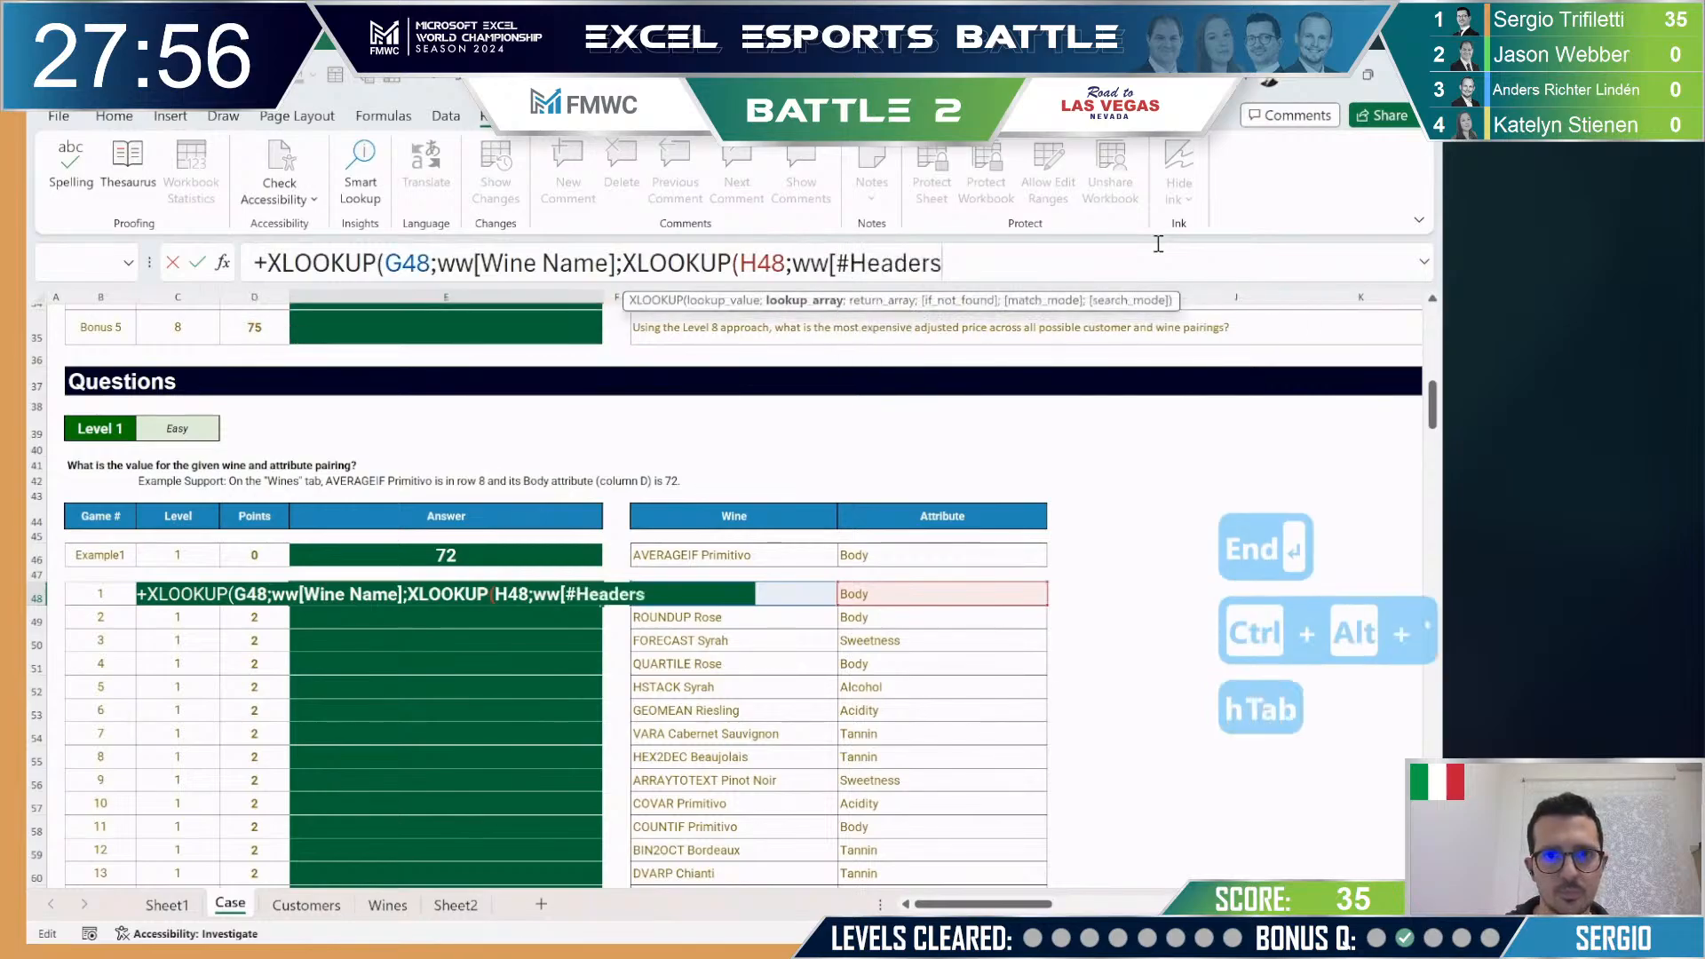
text(])))
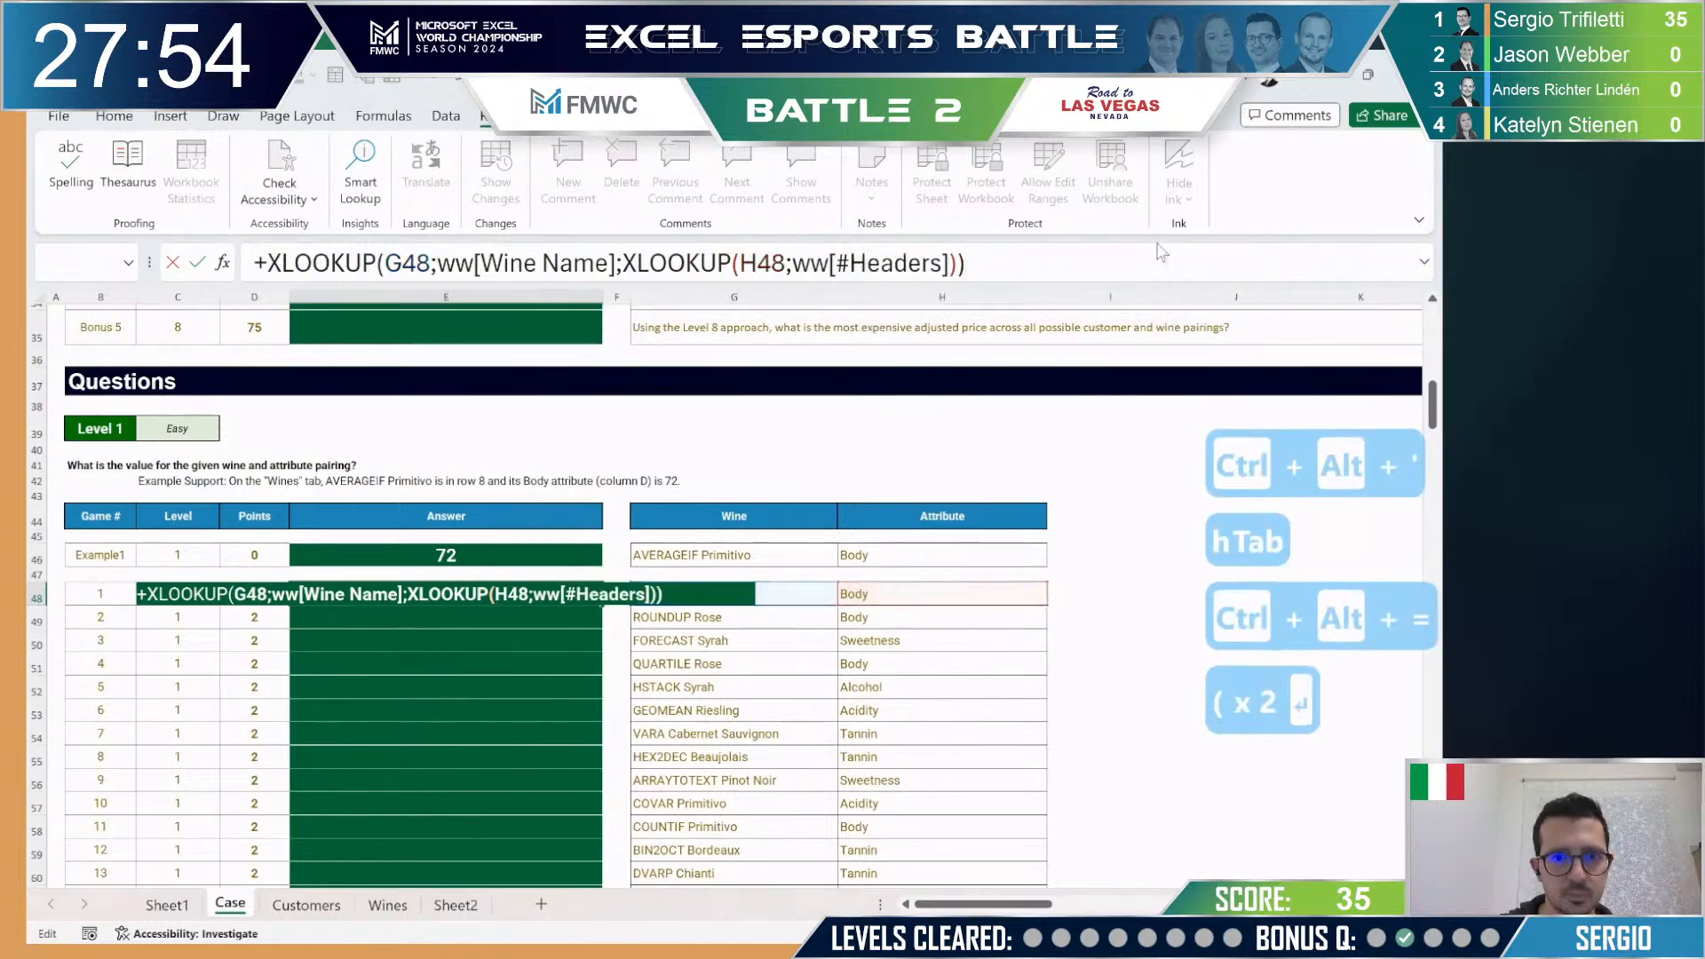
key(Return)
key(Return)
Step: Add ww[#Data] as the nested XLOOKUP's return array and enter the completed Game 1 formula
key(Right)
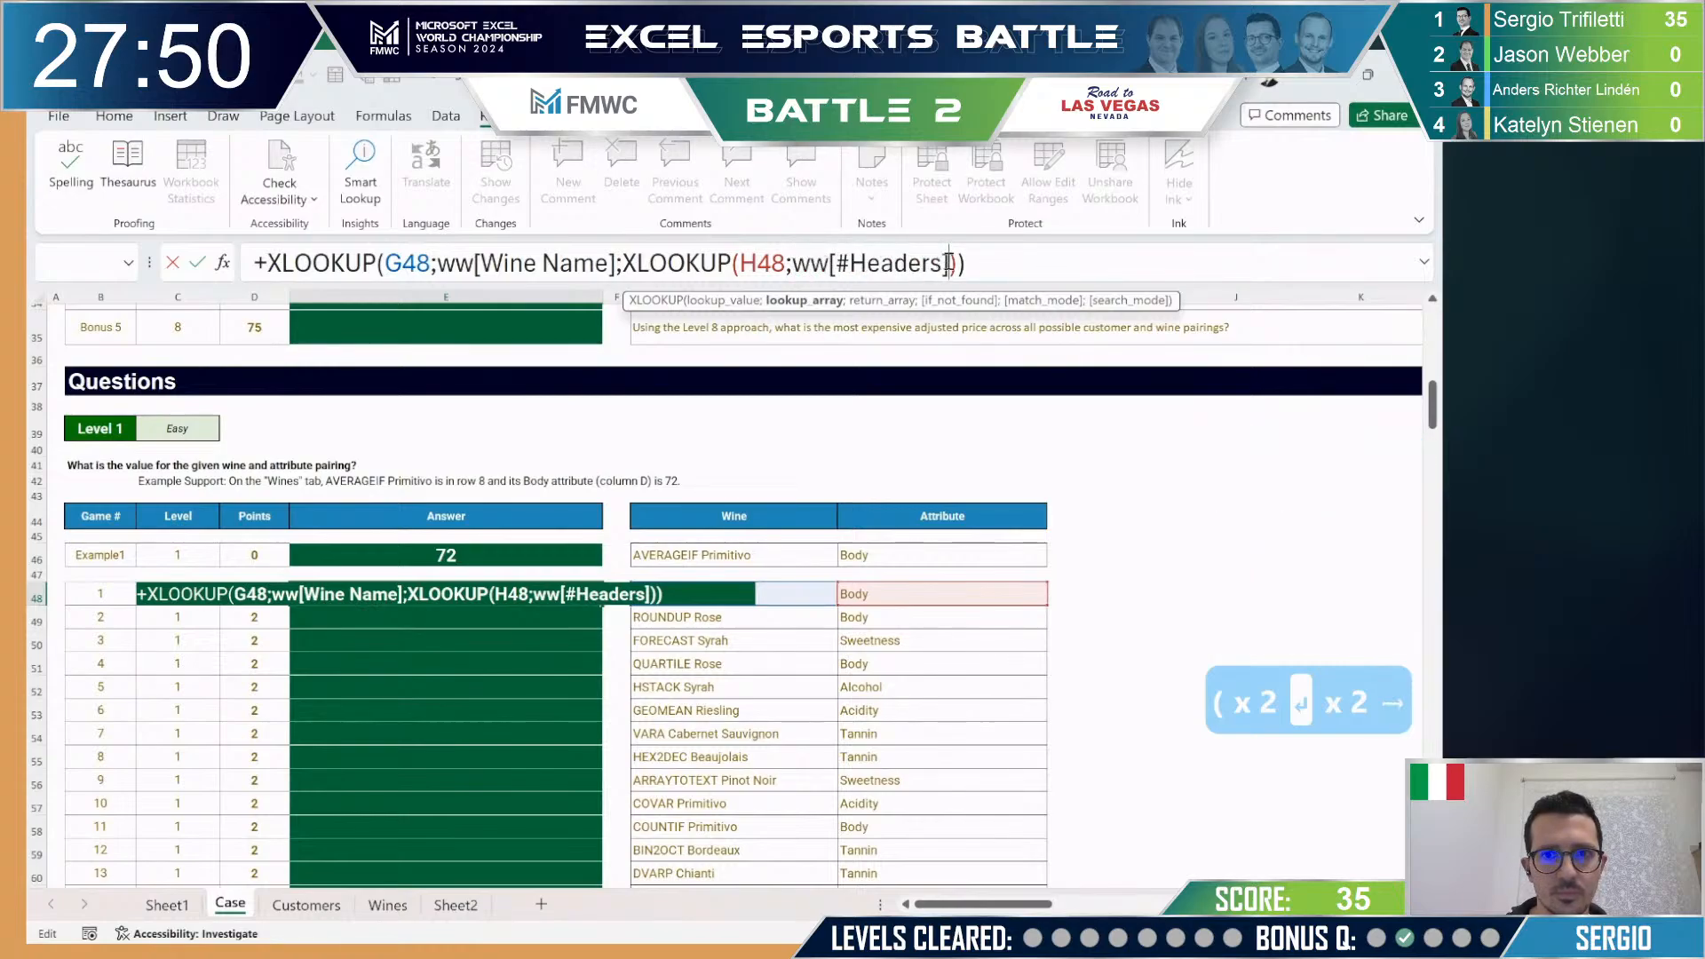
text(;ww[)
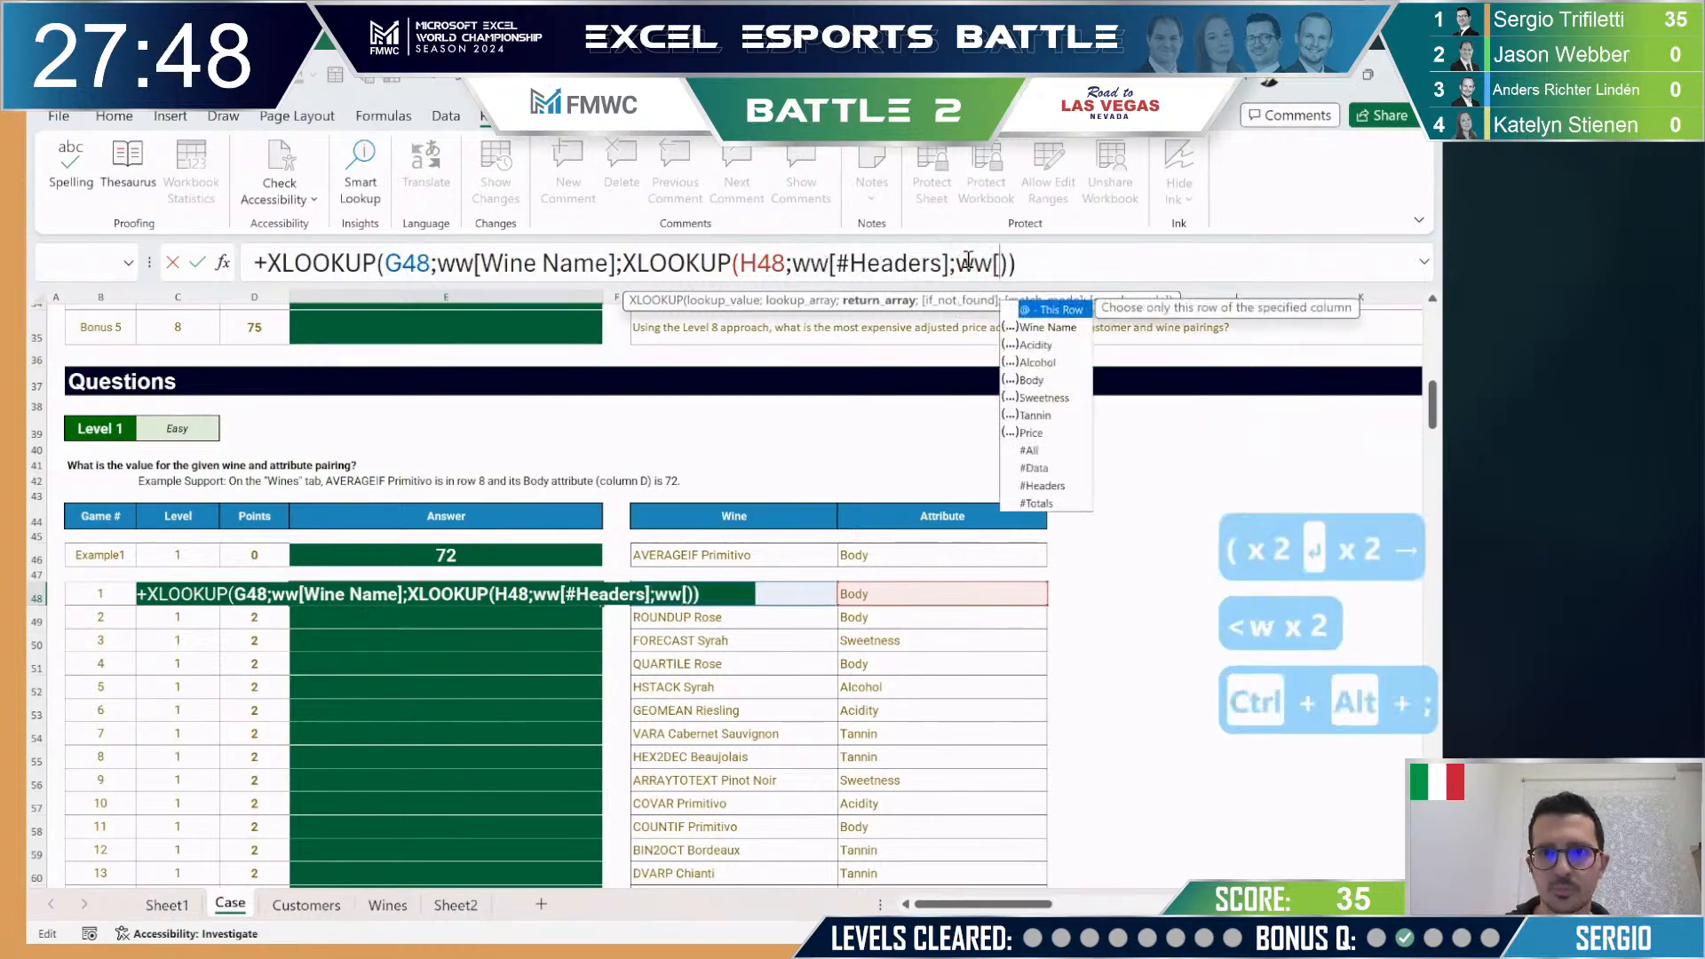
key(Down)
key(Down)
key(Down)
key(Down)
key(Down)
key(Down)
key(Down)
key(Down)
key(Down)
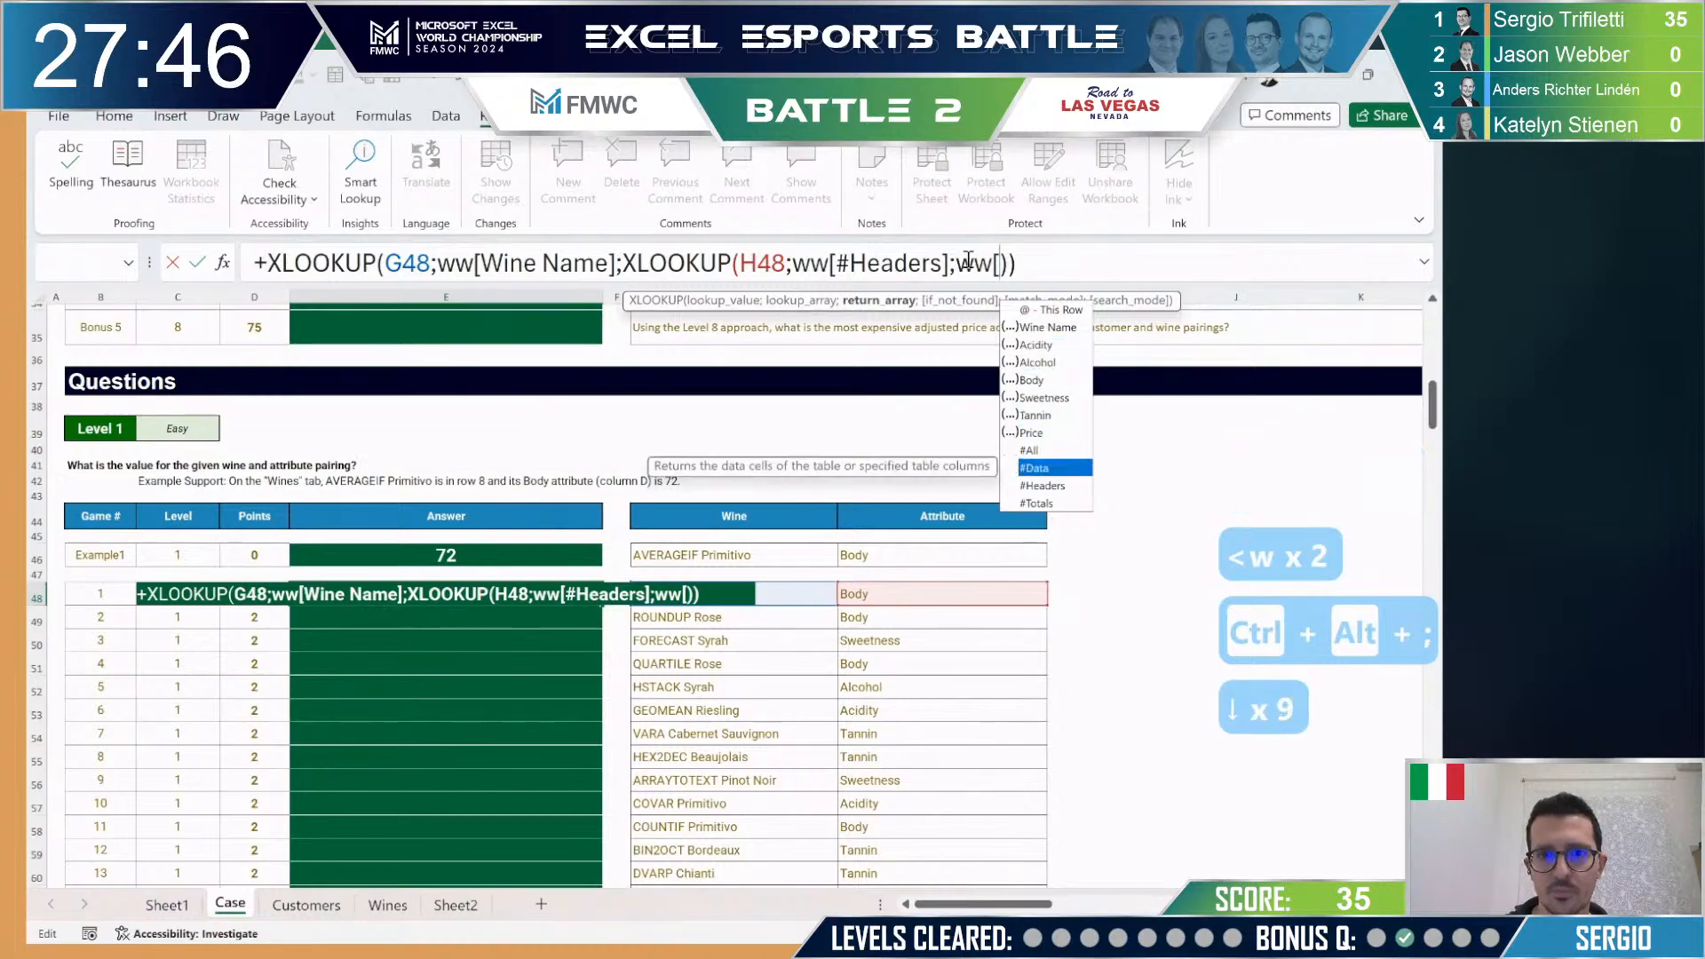
key(Return)
key(Return)
key(Right)
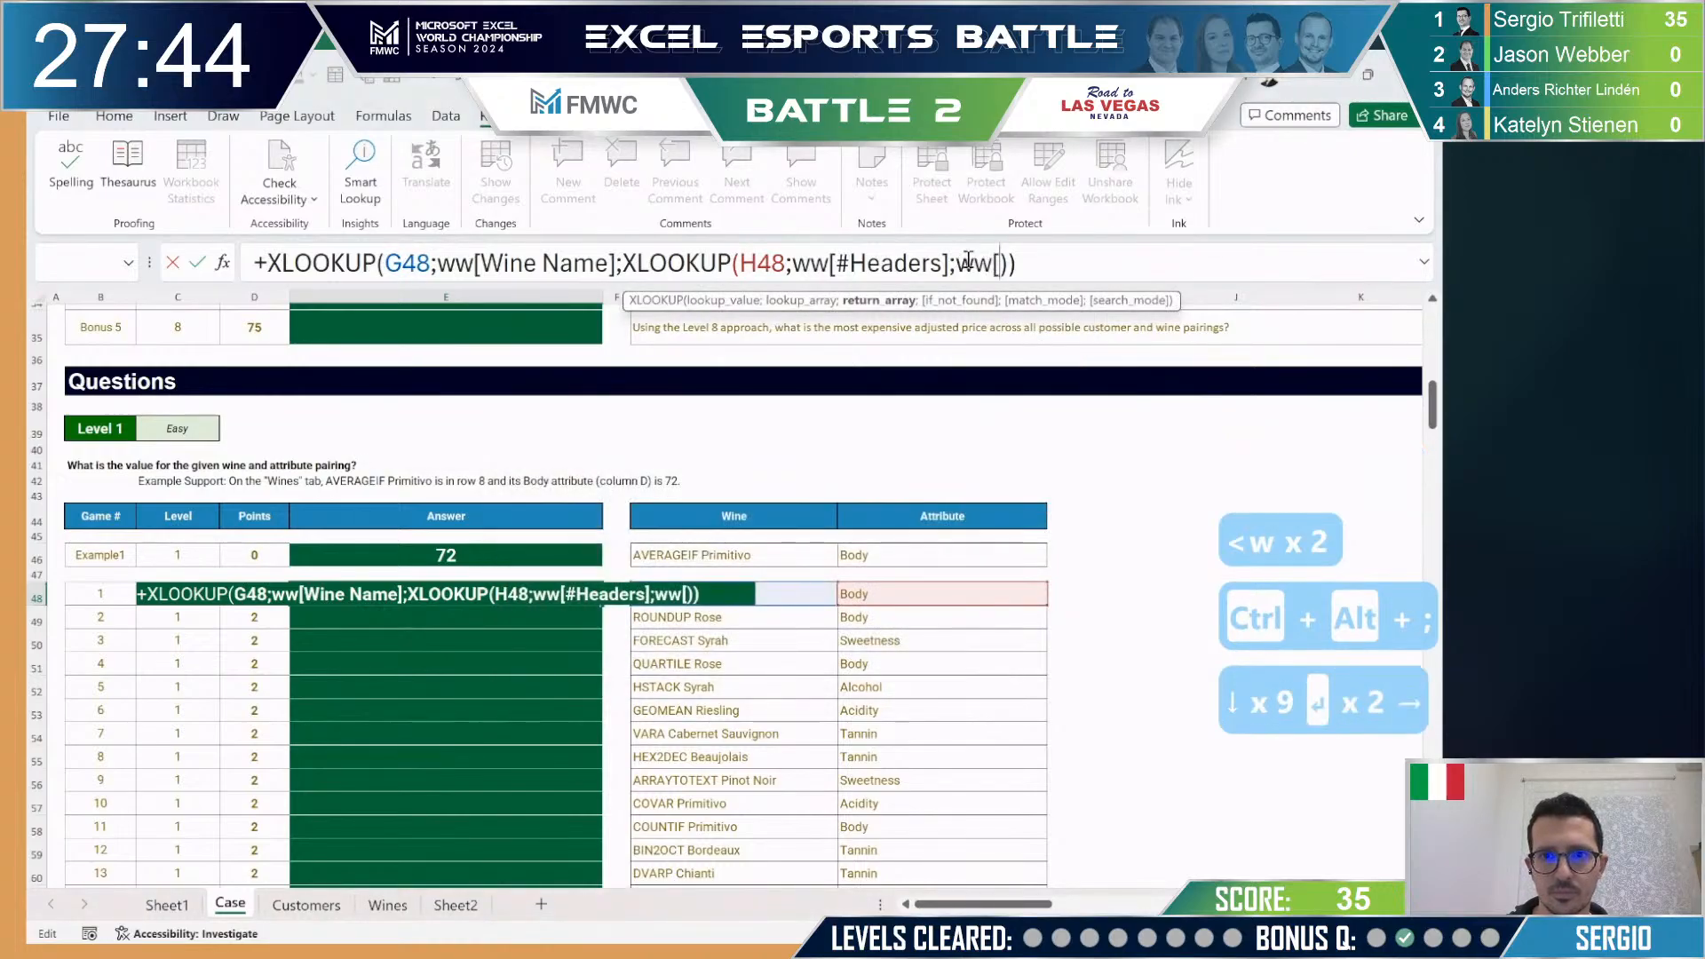
text(#da)
key(Tab)
key(Return)
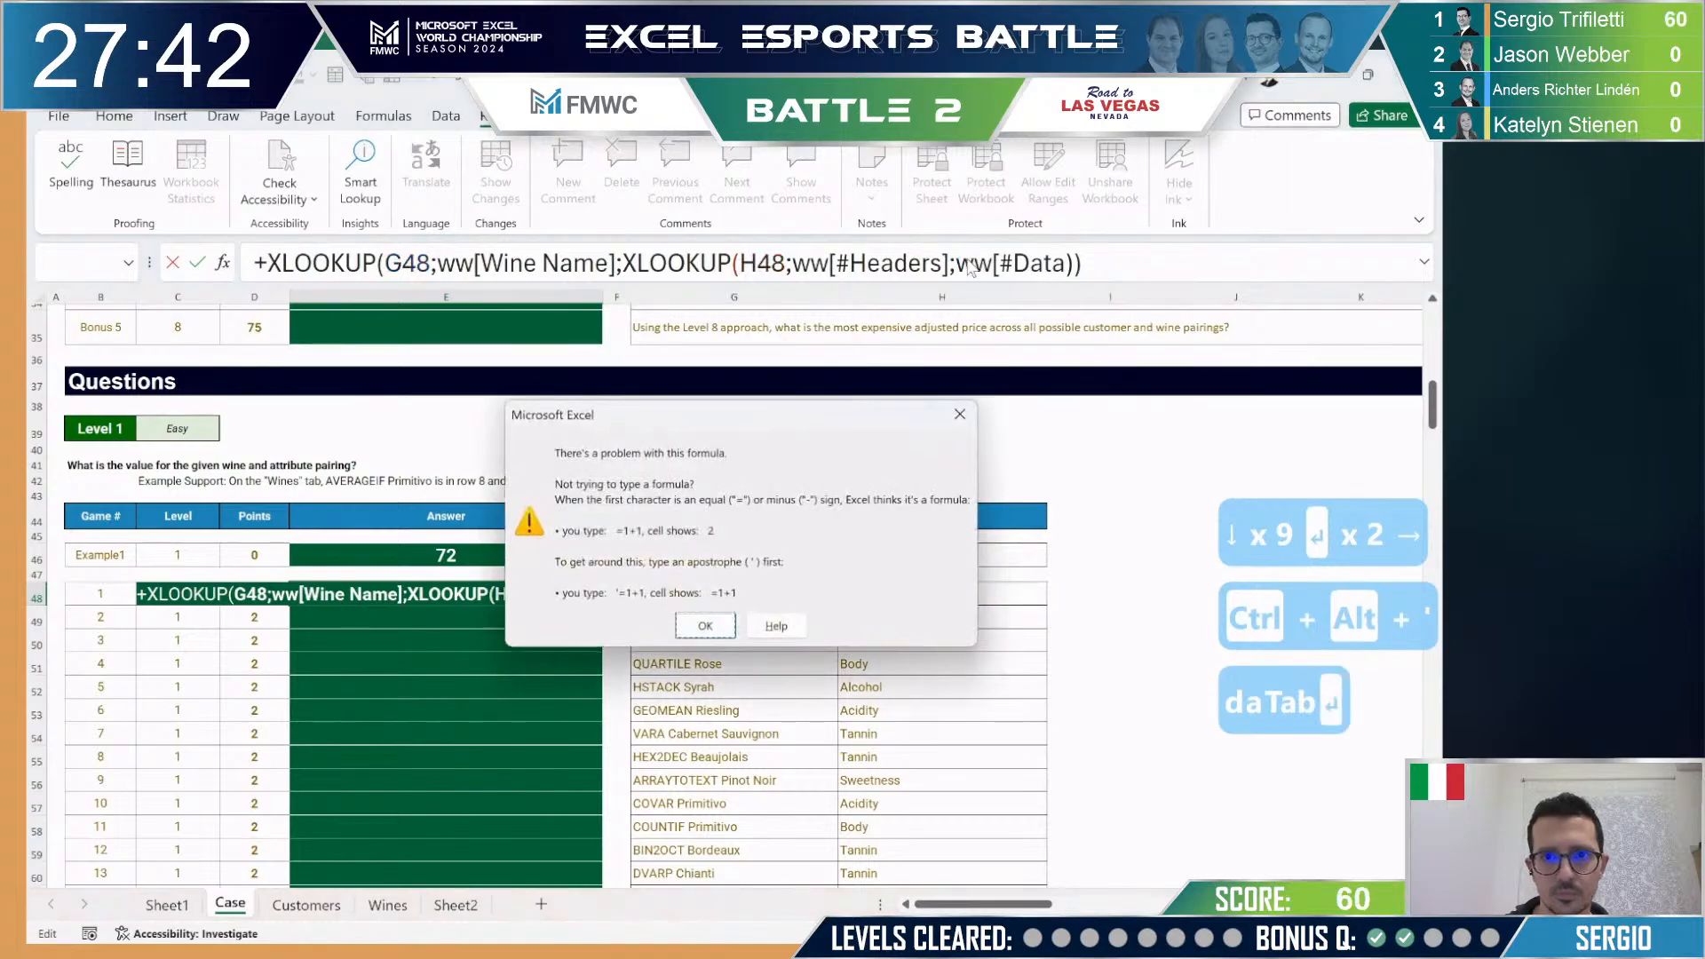
key(Return)
key(Right)
text(])
key(Return)
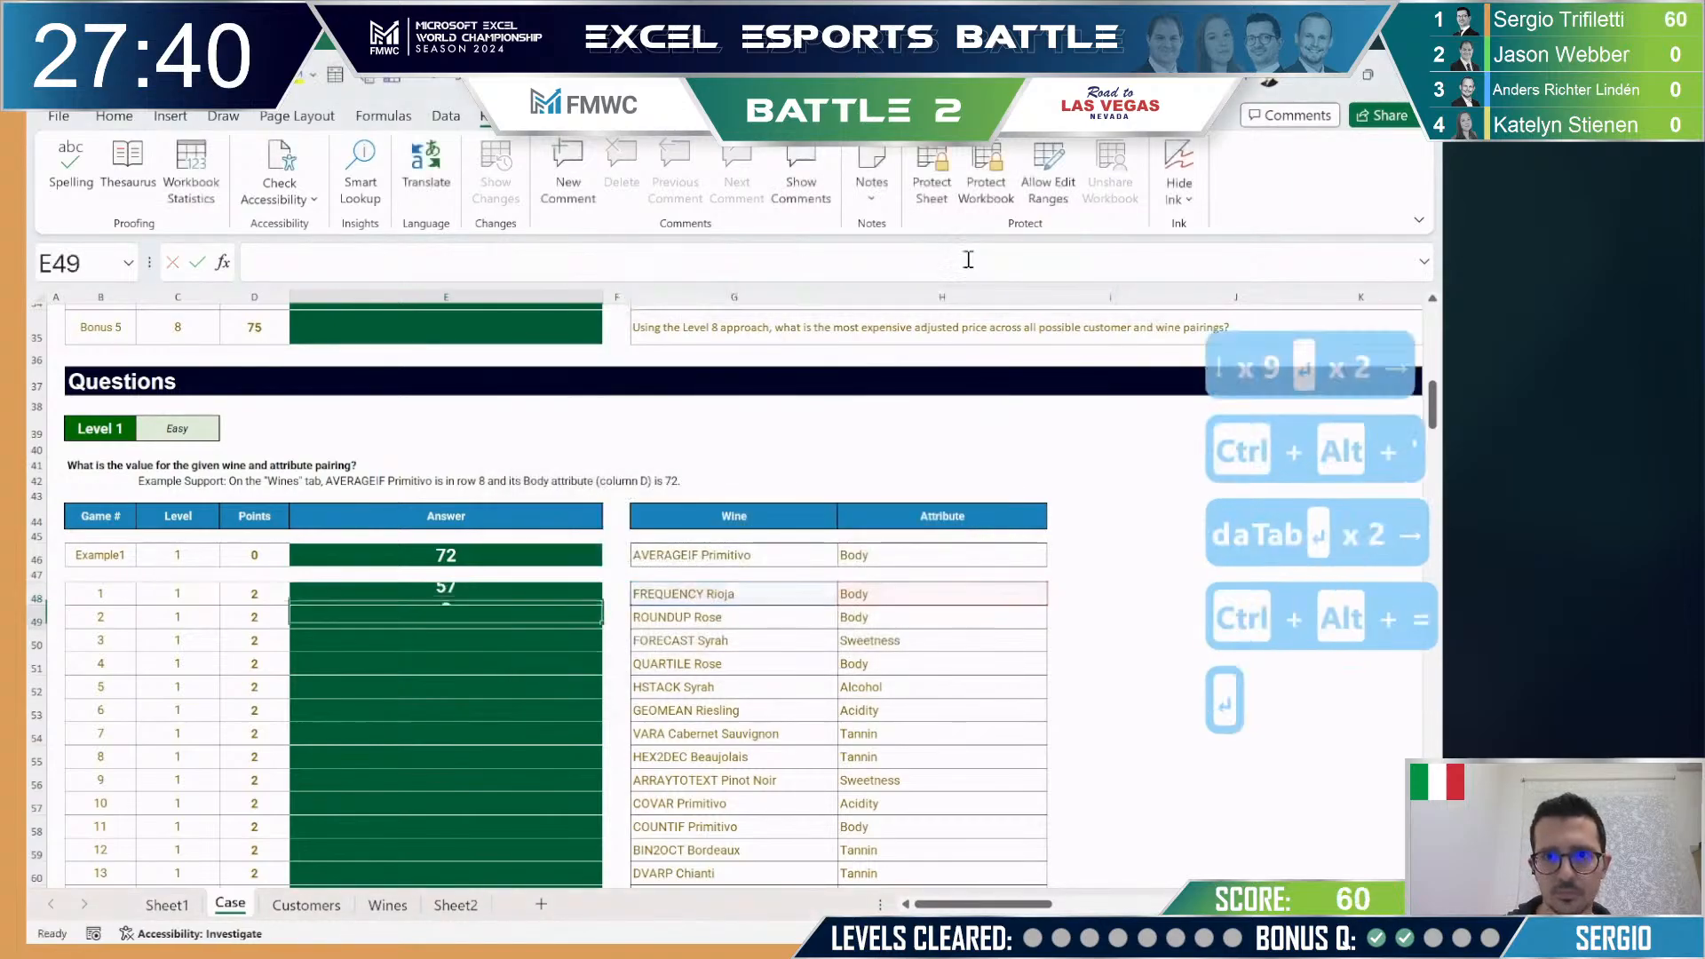
Step: Copy the Game 1 formula into the Example1 answer cell E46 to check it against the given example
key(Up)
key(ctrl+c)
key(Up)
key(Up)
key(ctrl+v)
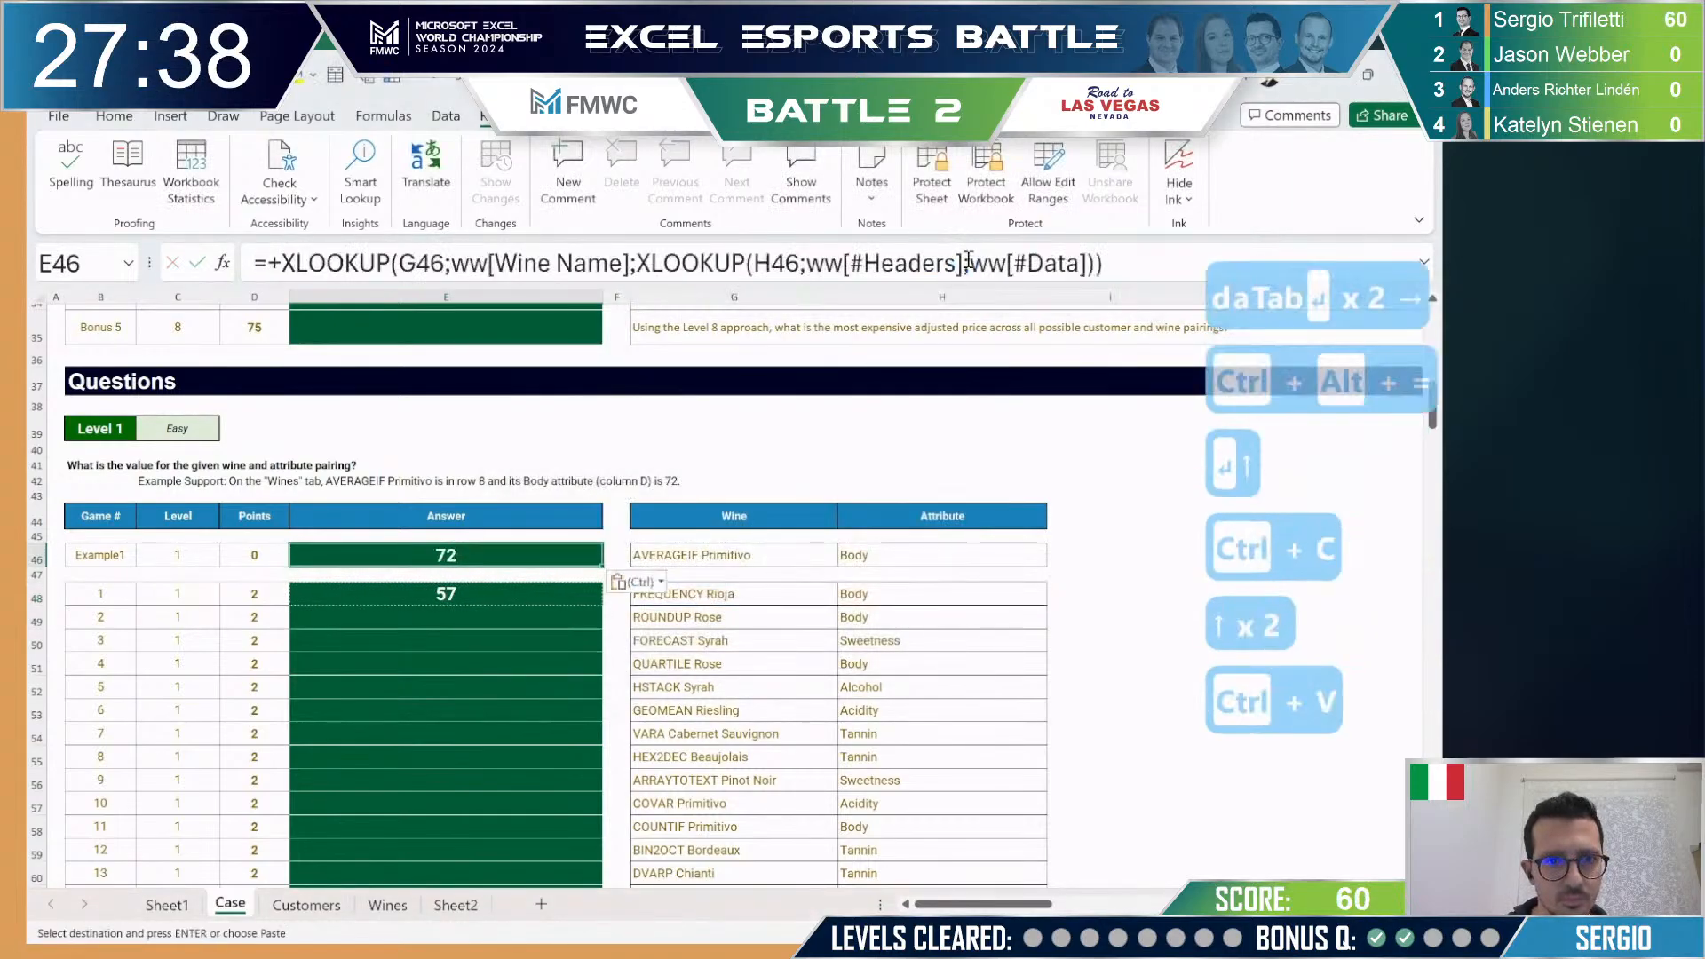
Step: Fill the lookup formula into the Level 1 answer cells E48:E67 for Games 1 to 20
key(Down)
key(Down)
key(Left)
key(ctrl+Down)
key(Right)
key(ctrl+shift+Up)
key(ctrl+v)
Step: Copy the Level 1 answers and paste them as values into the online Answers workbook, starting at E16
key(ctrl+c)
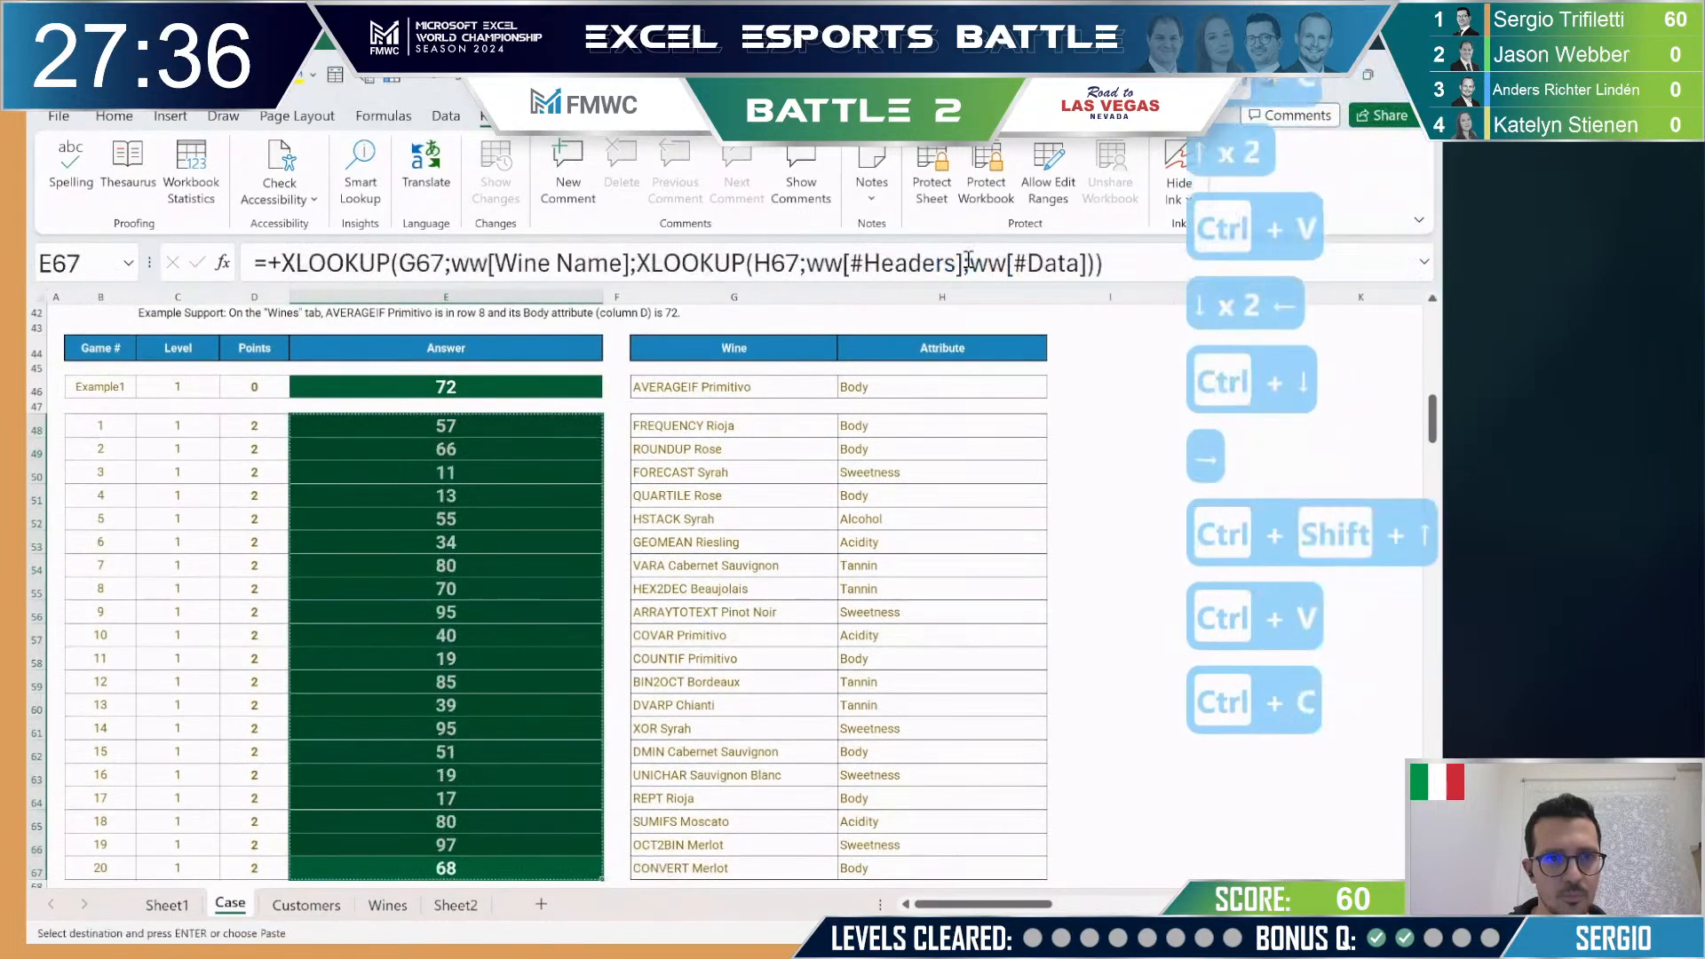
key(Escape)
key(ctrl+c)
key(alt+Tab)
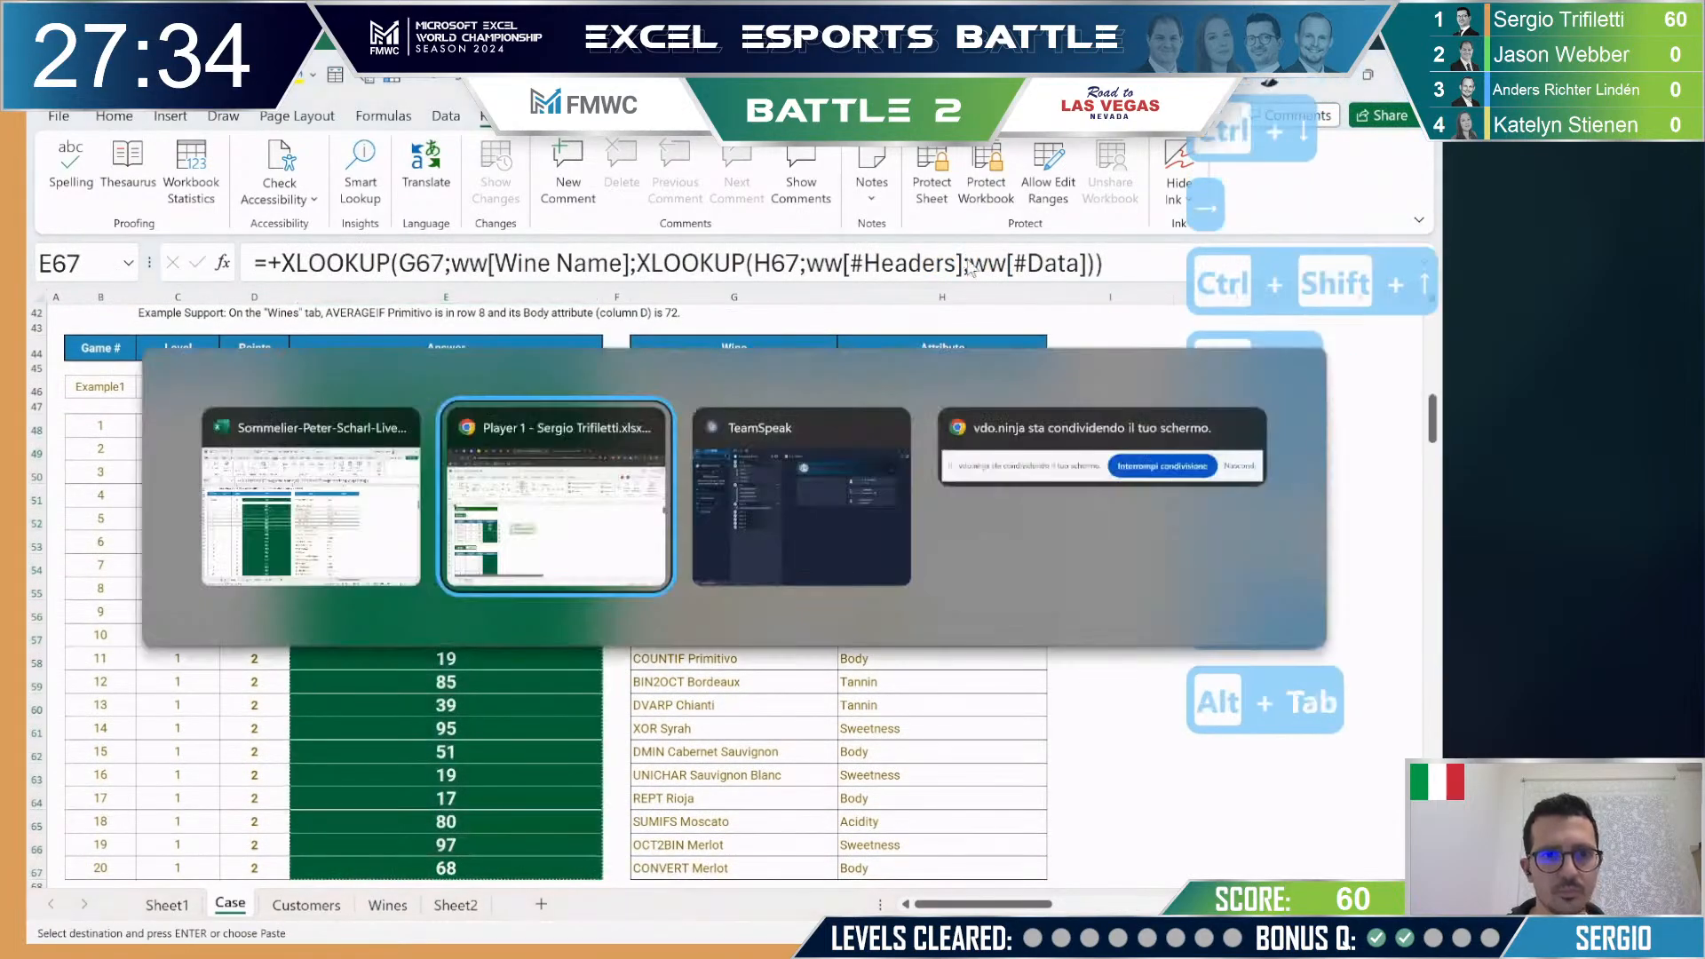
scroll(552, 627, down, 5)
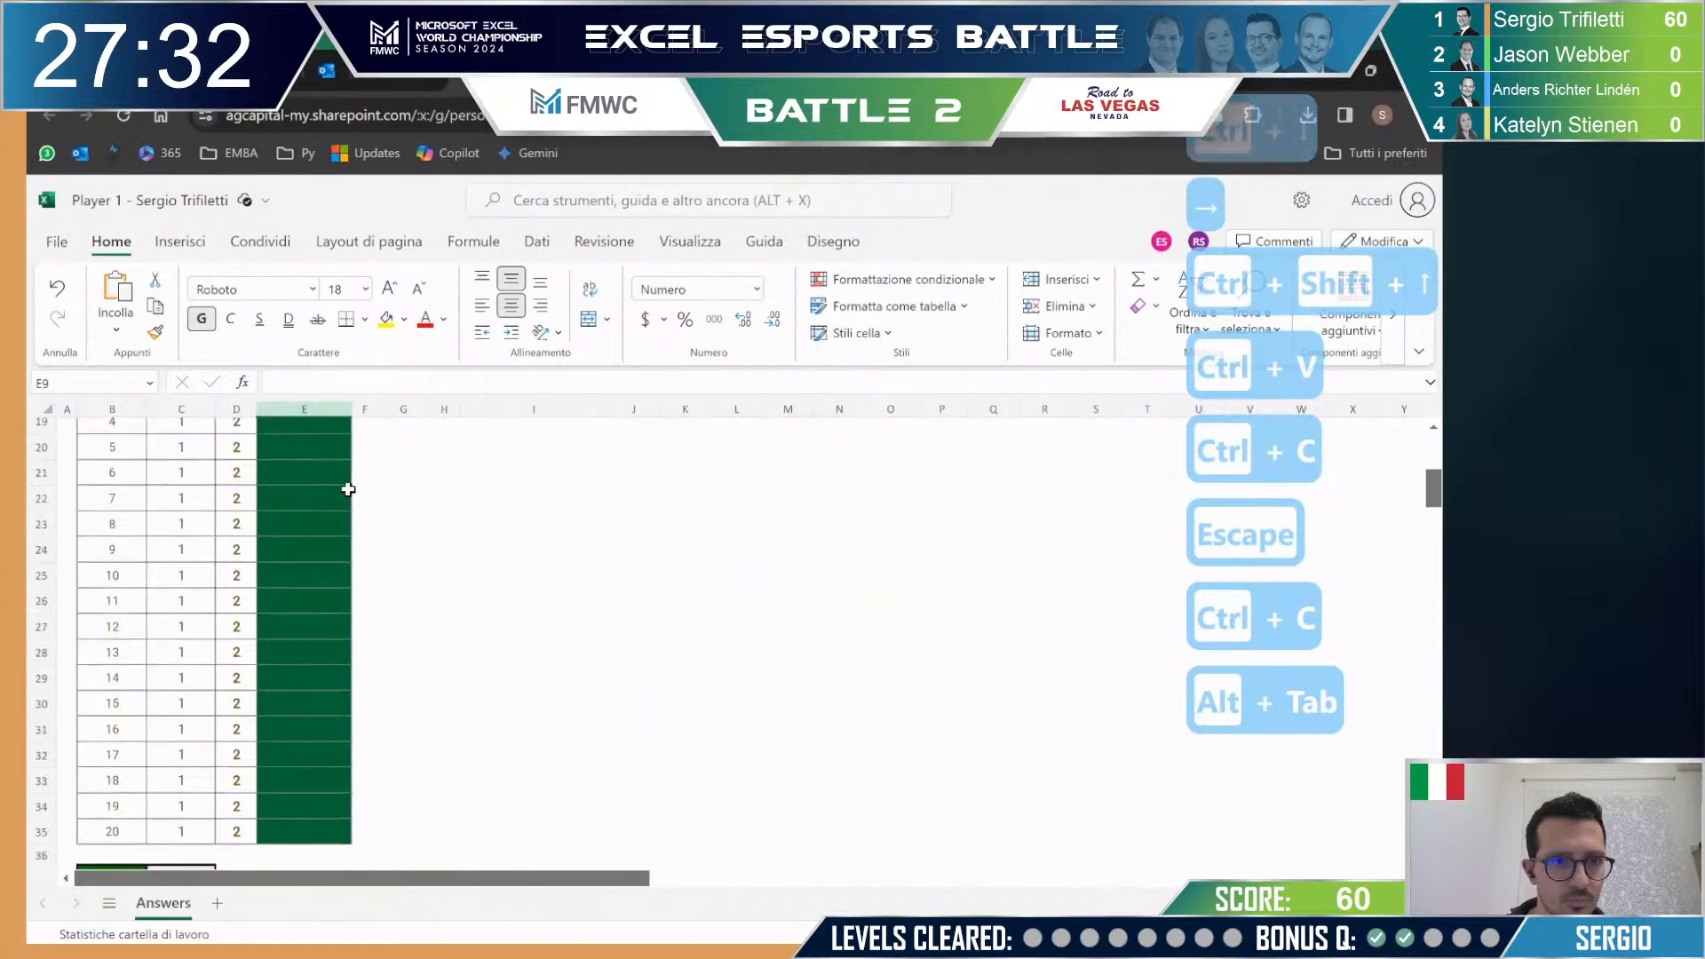
scroll(350, 486, up, 3)
click(338, 557)
scroll(339, 558, up, 3)
scroll(390, 550, down, 5)
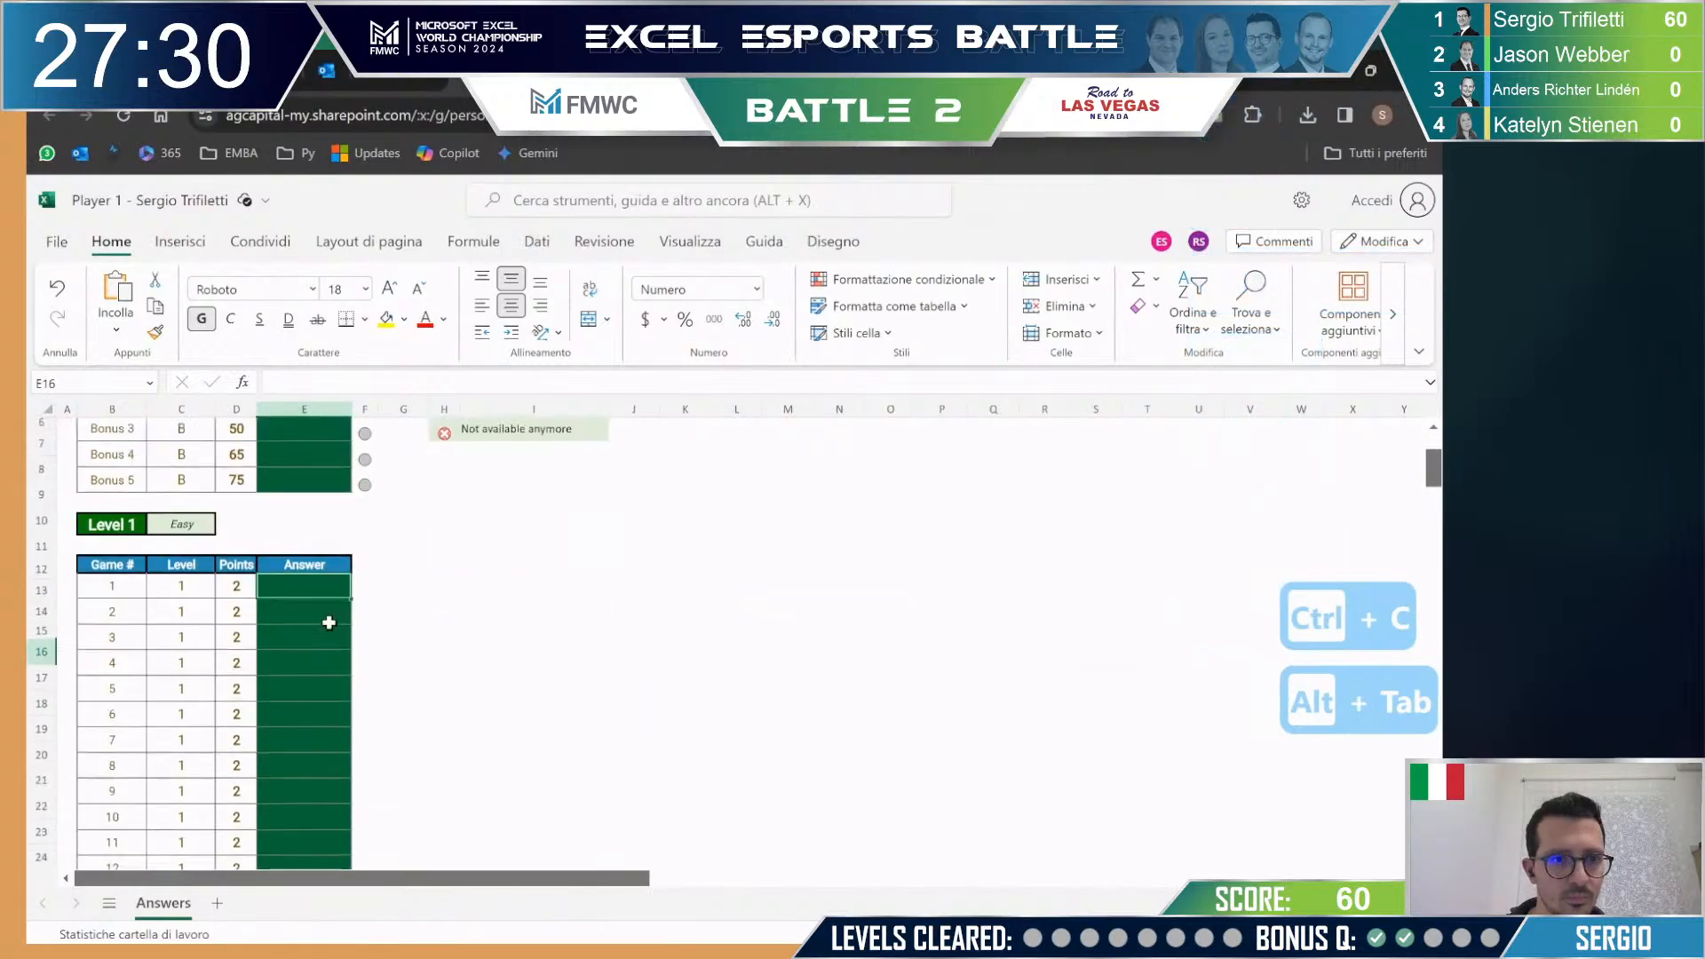
key(ctrl+shift+v)
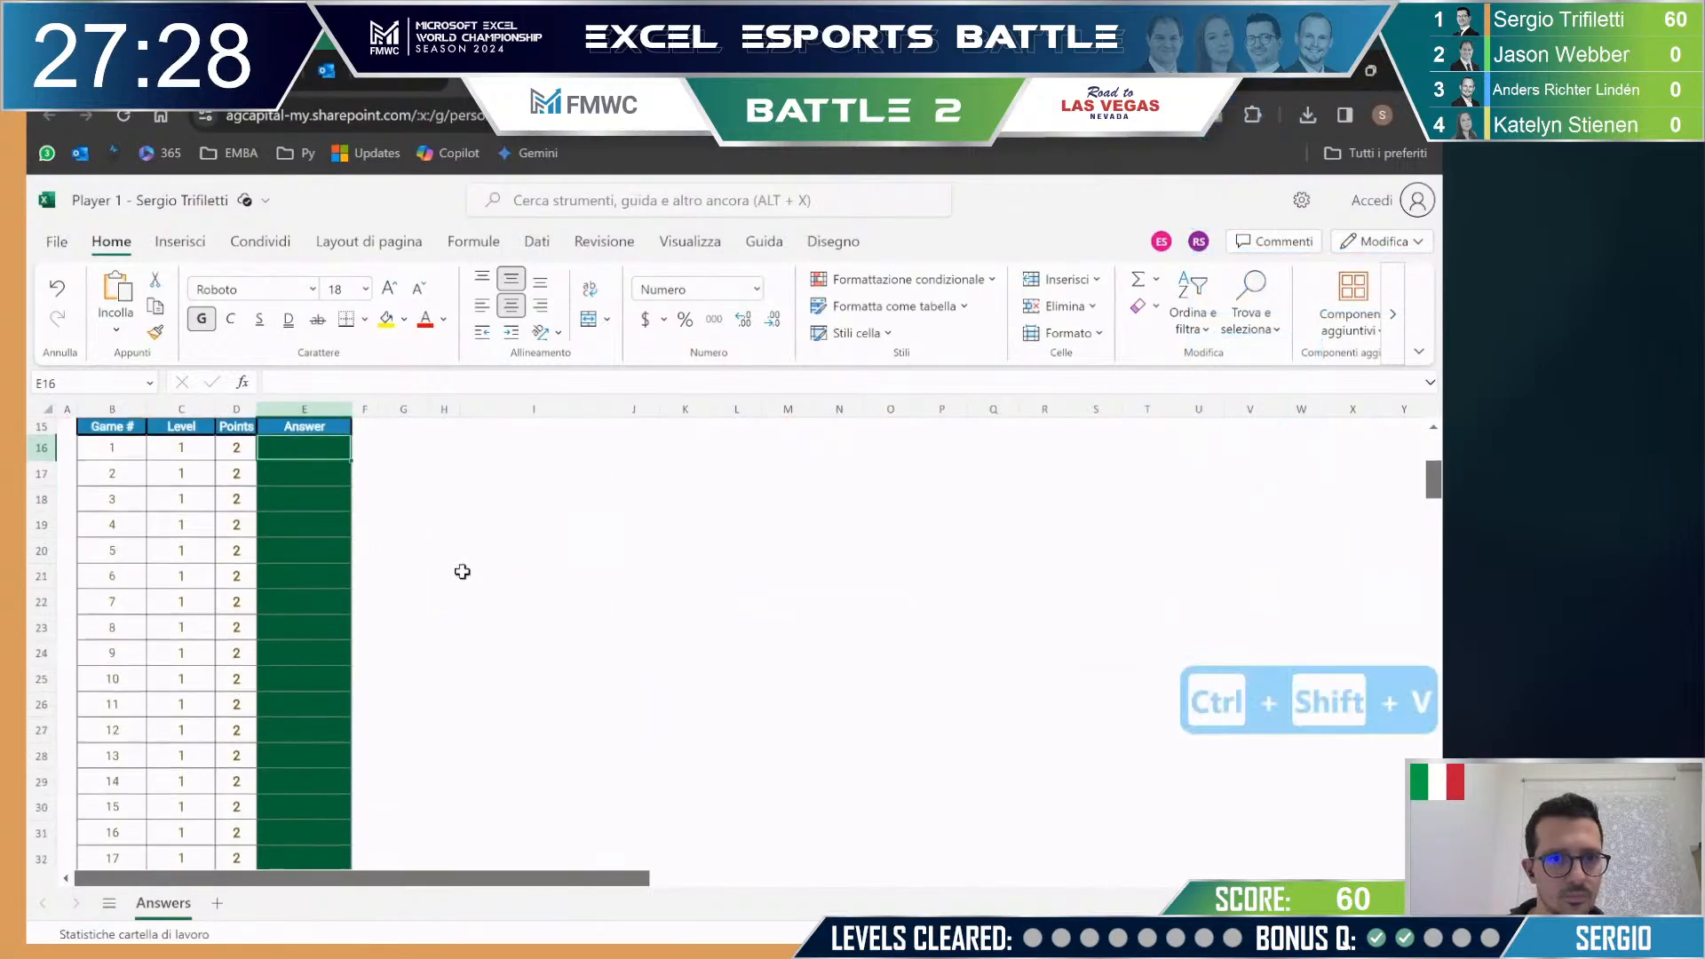
key(Left)
key(Right)
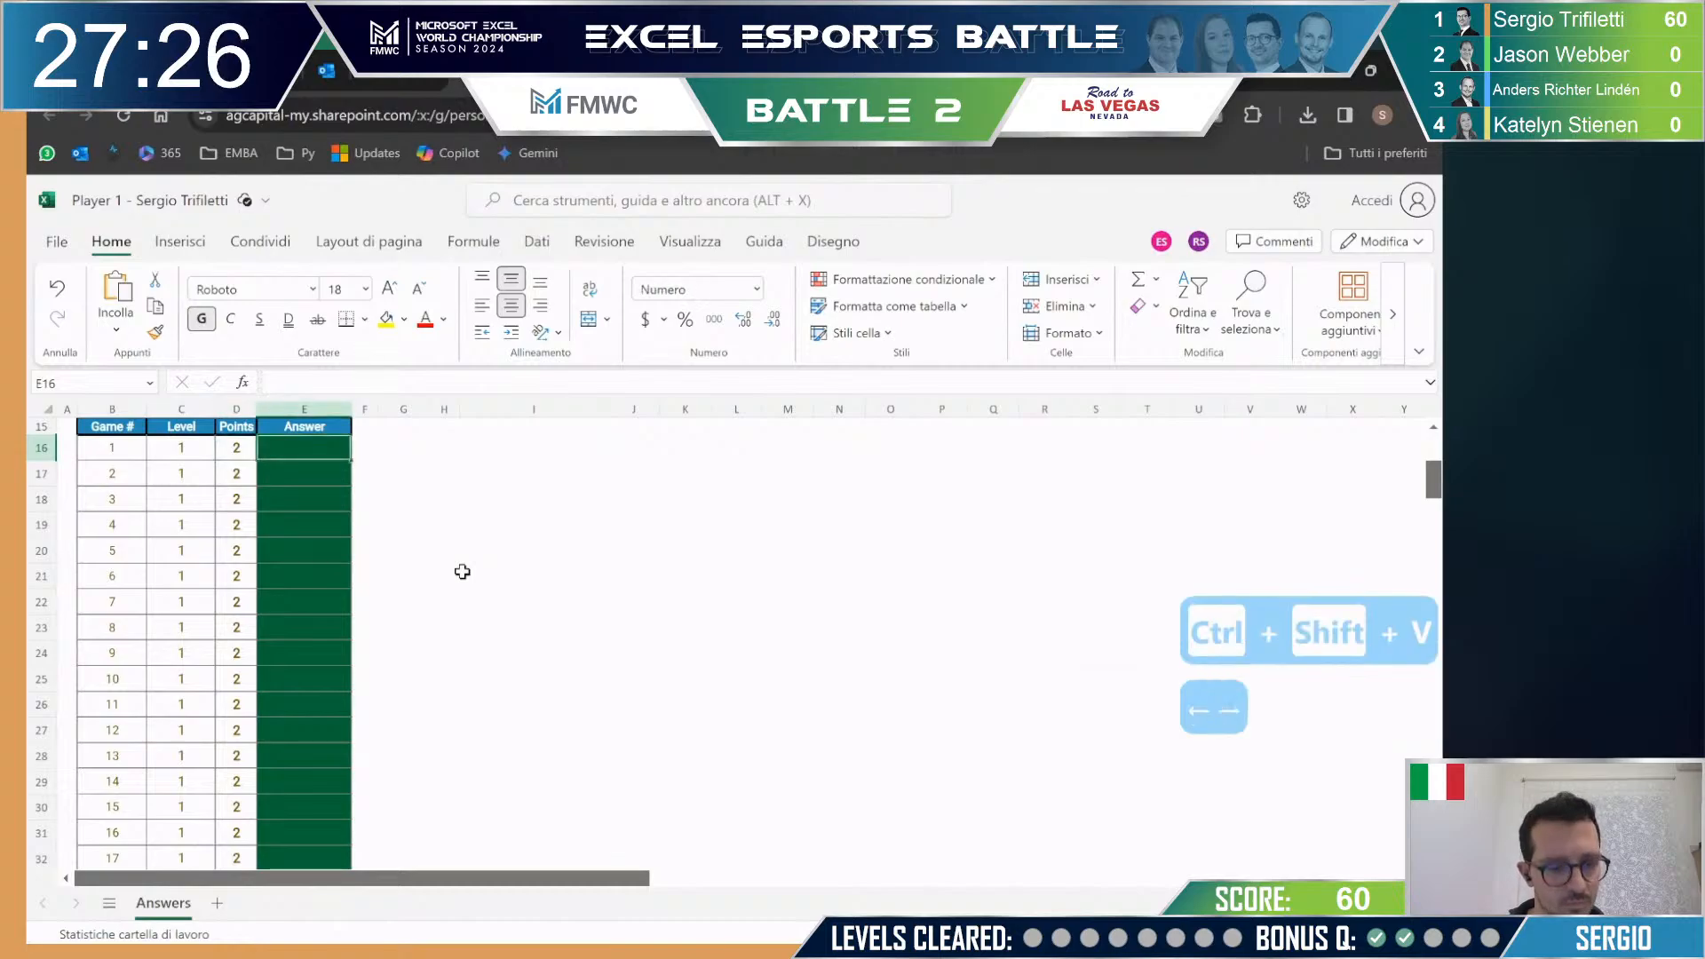
key(ctrl+shift+v)
Step: Clear the wrongly pasted Level 1 values from the Level 2 answer column of the Answers sheet
key(ctrl+Down)
scroll(311, 716, down, 10)
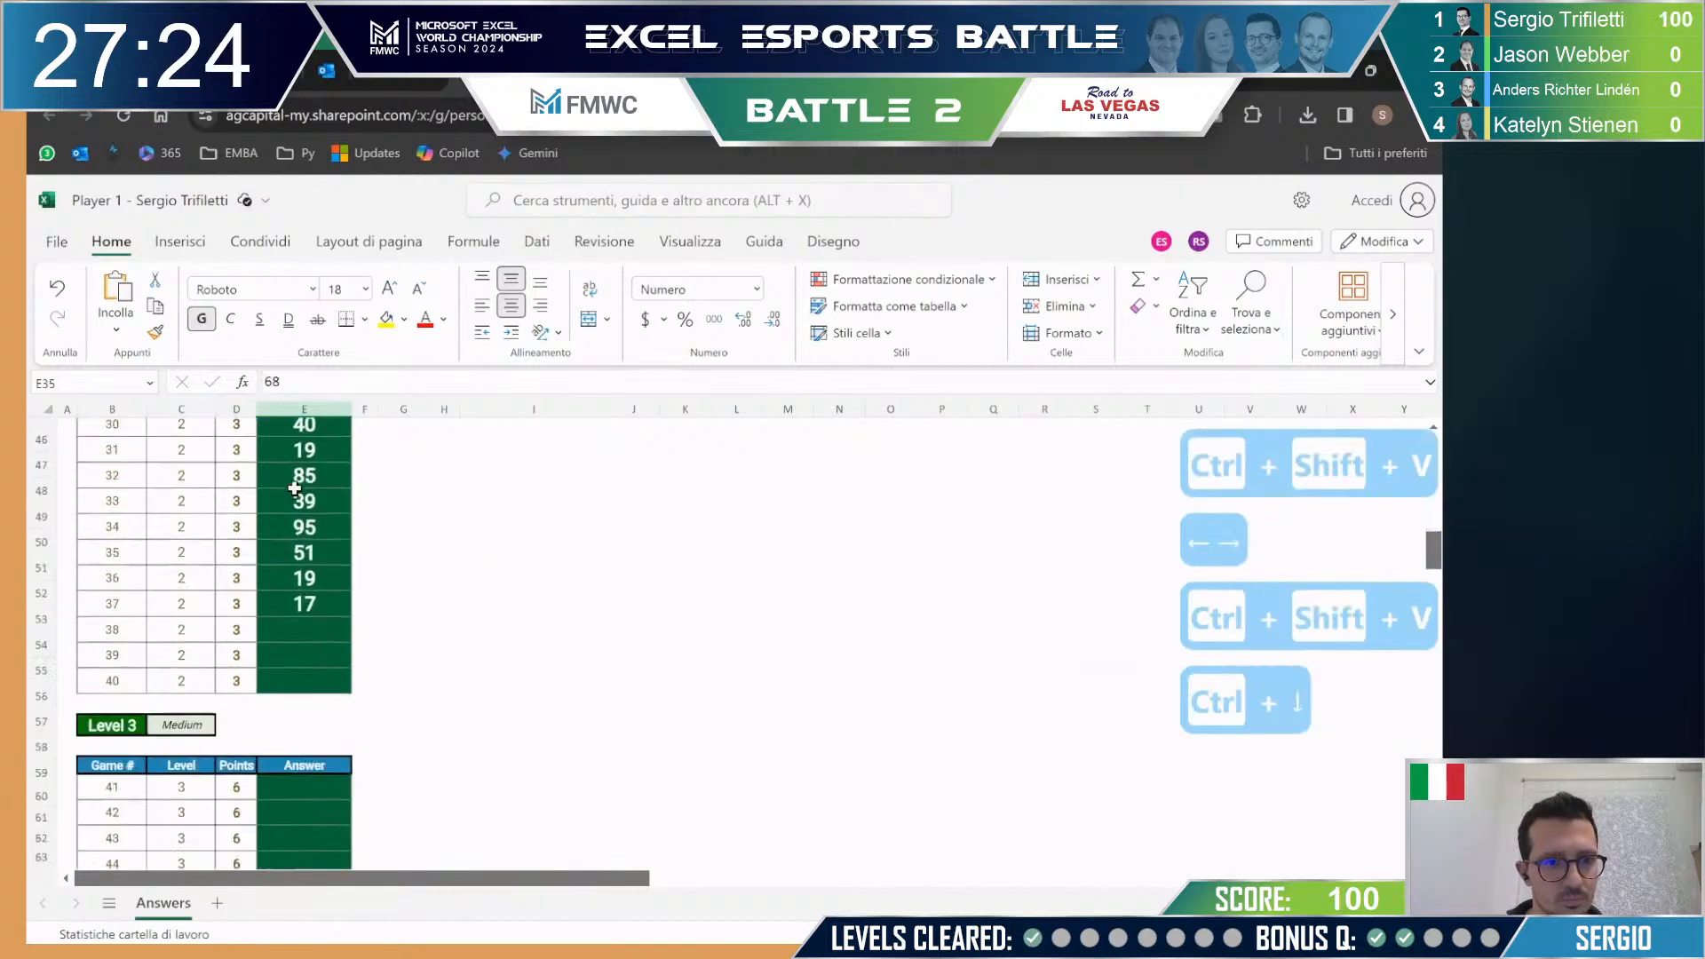
key(alt+Tab)
key(alt+Tab)
scroll(407, 639, up, 15)
scroll(394, 630, down, 10)
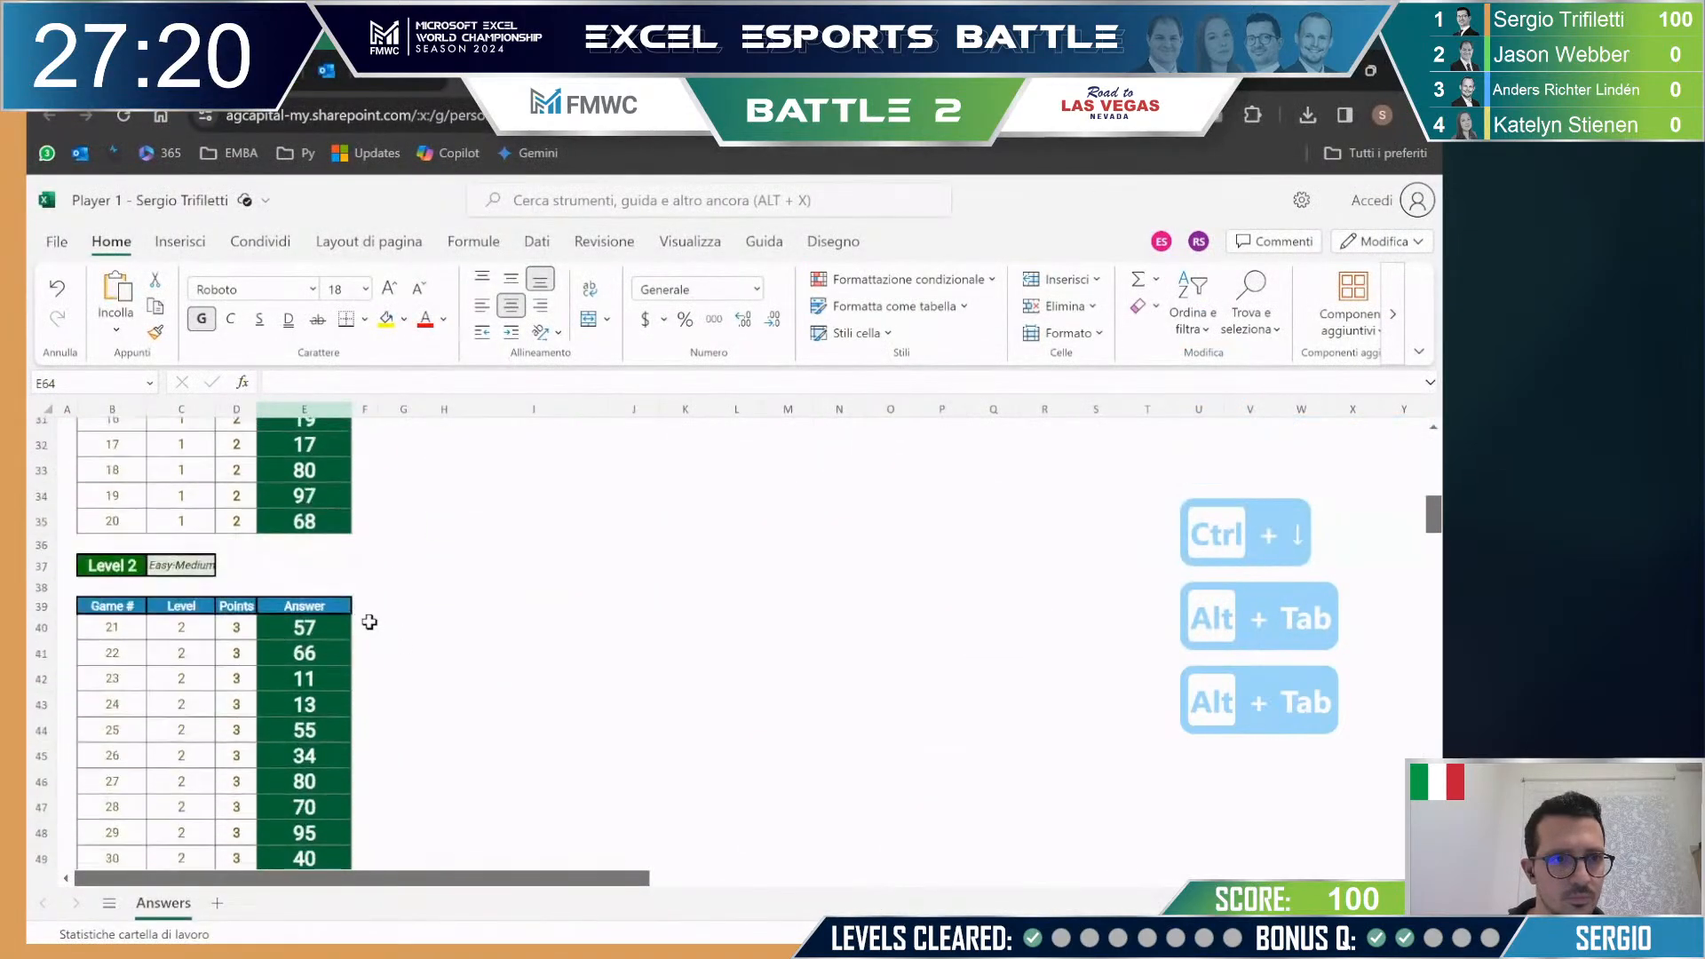
key(Up)
key(ctrl+shift+Down)
key(Delete)
Step: Switch back to the Sommelier case workbook and examine the Level 2 question, its example and the customer, wine and attribute columns
key(alt+Tab)
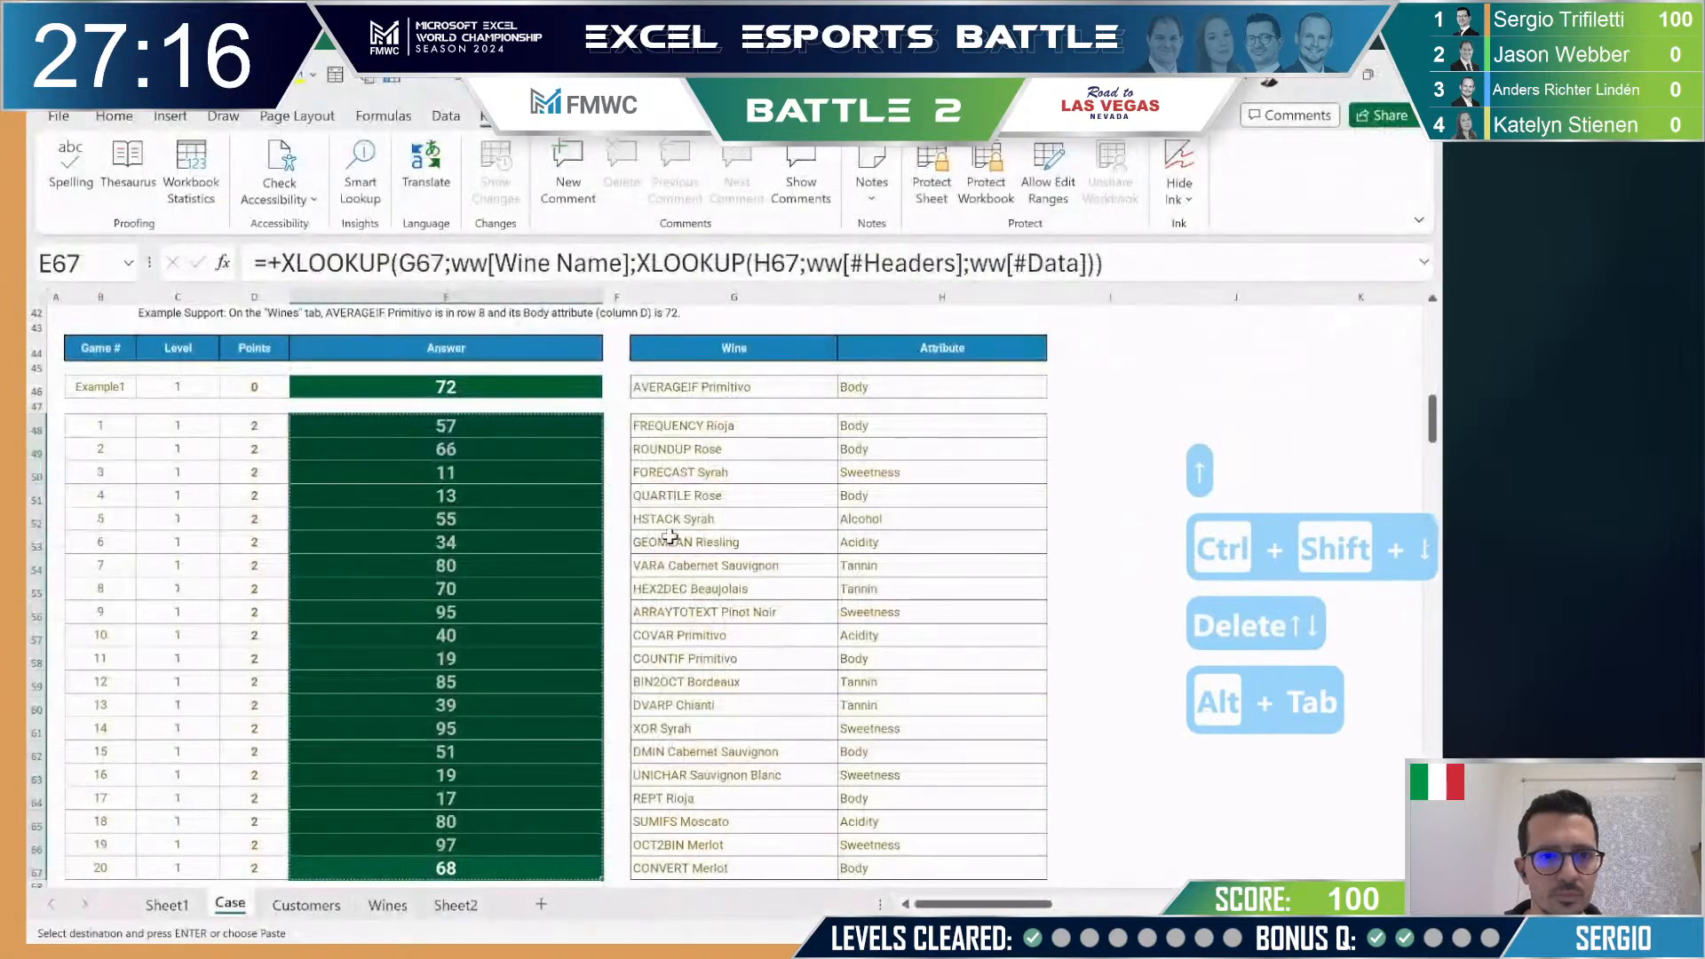
key(Escape)
scroll(657, 542, down, 8)
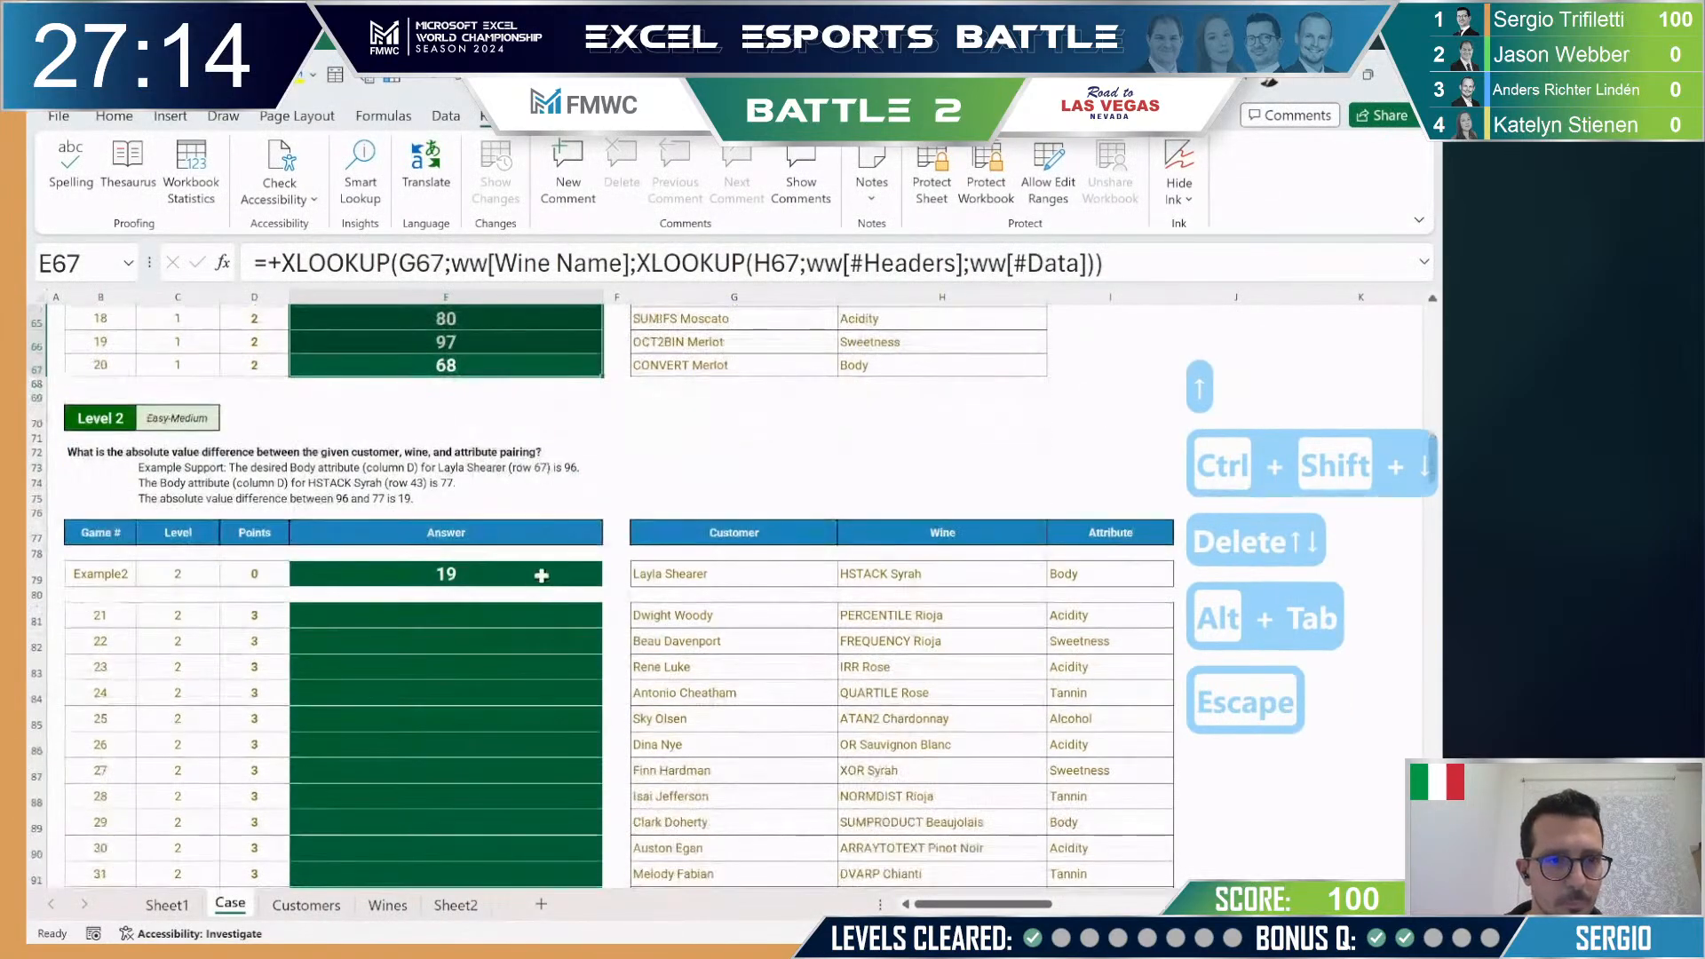
click(556, 605)
scroll(1061, 614, down, 1)
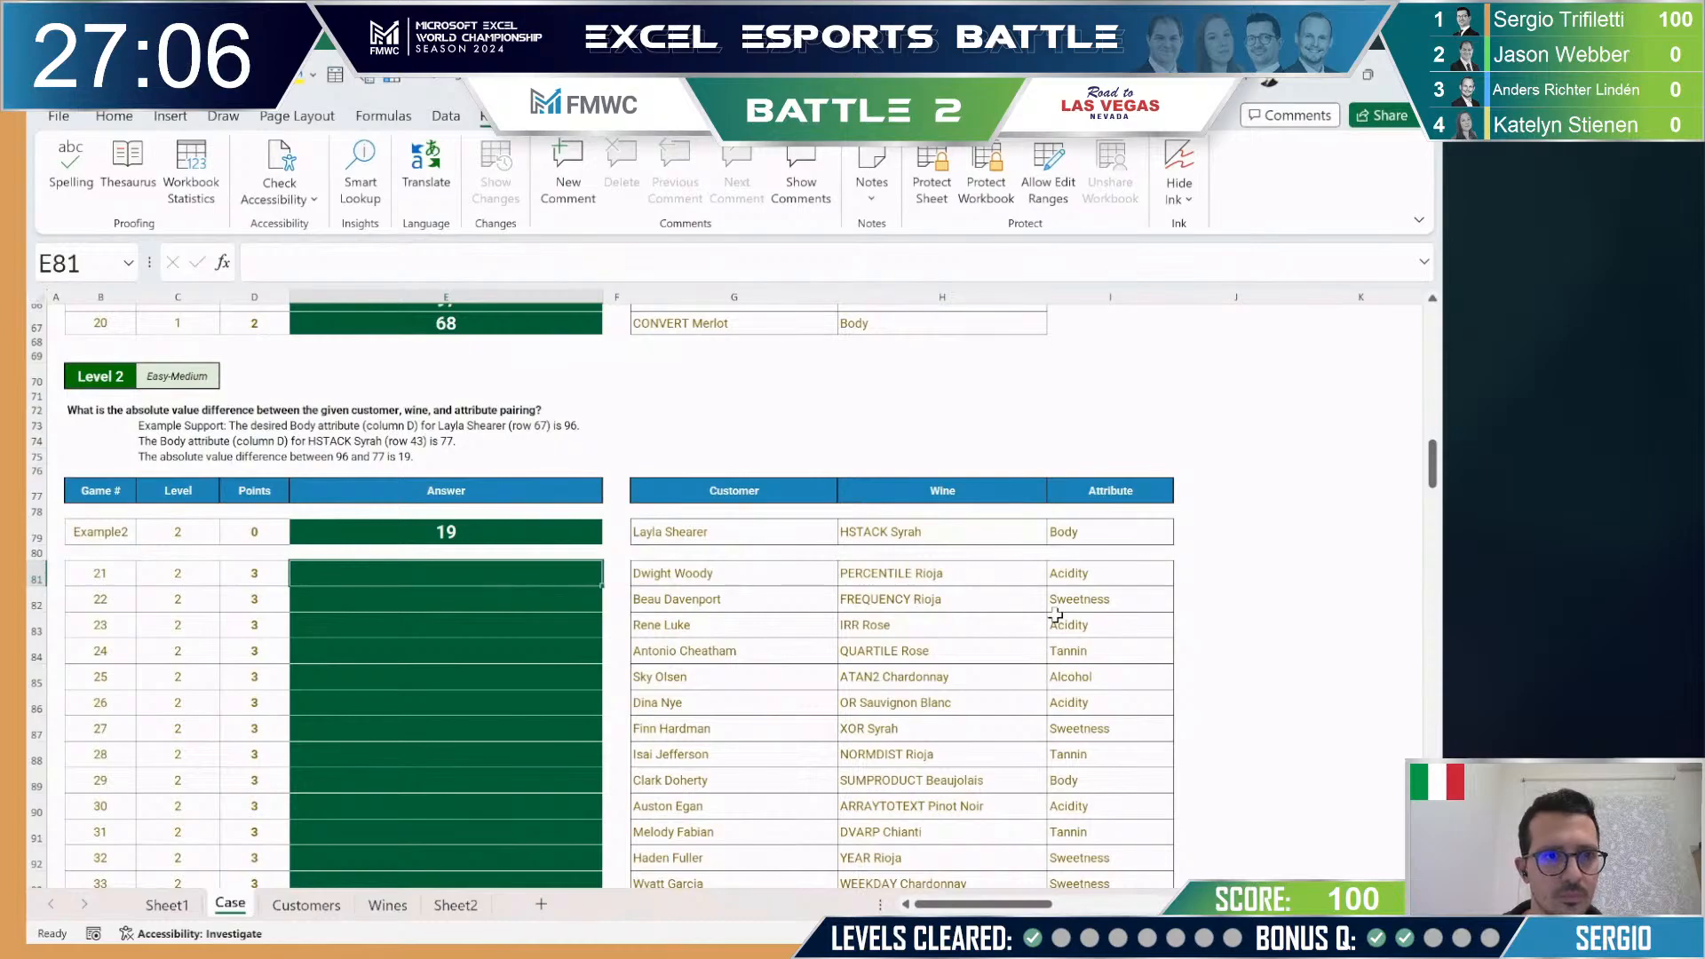
key(ctrl+Right)
key(ctrl+Right)
scroll(550, 497, up, 3)
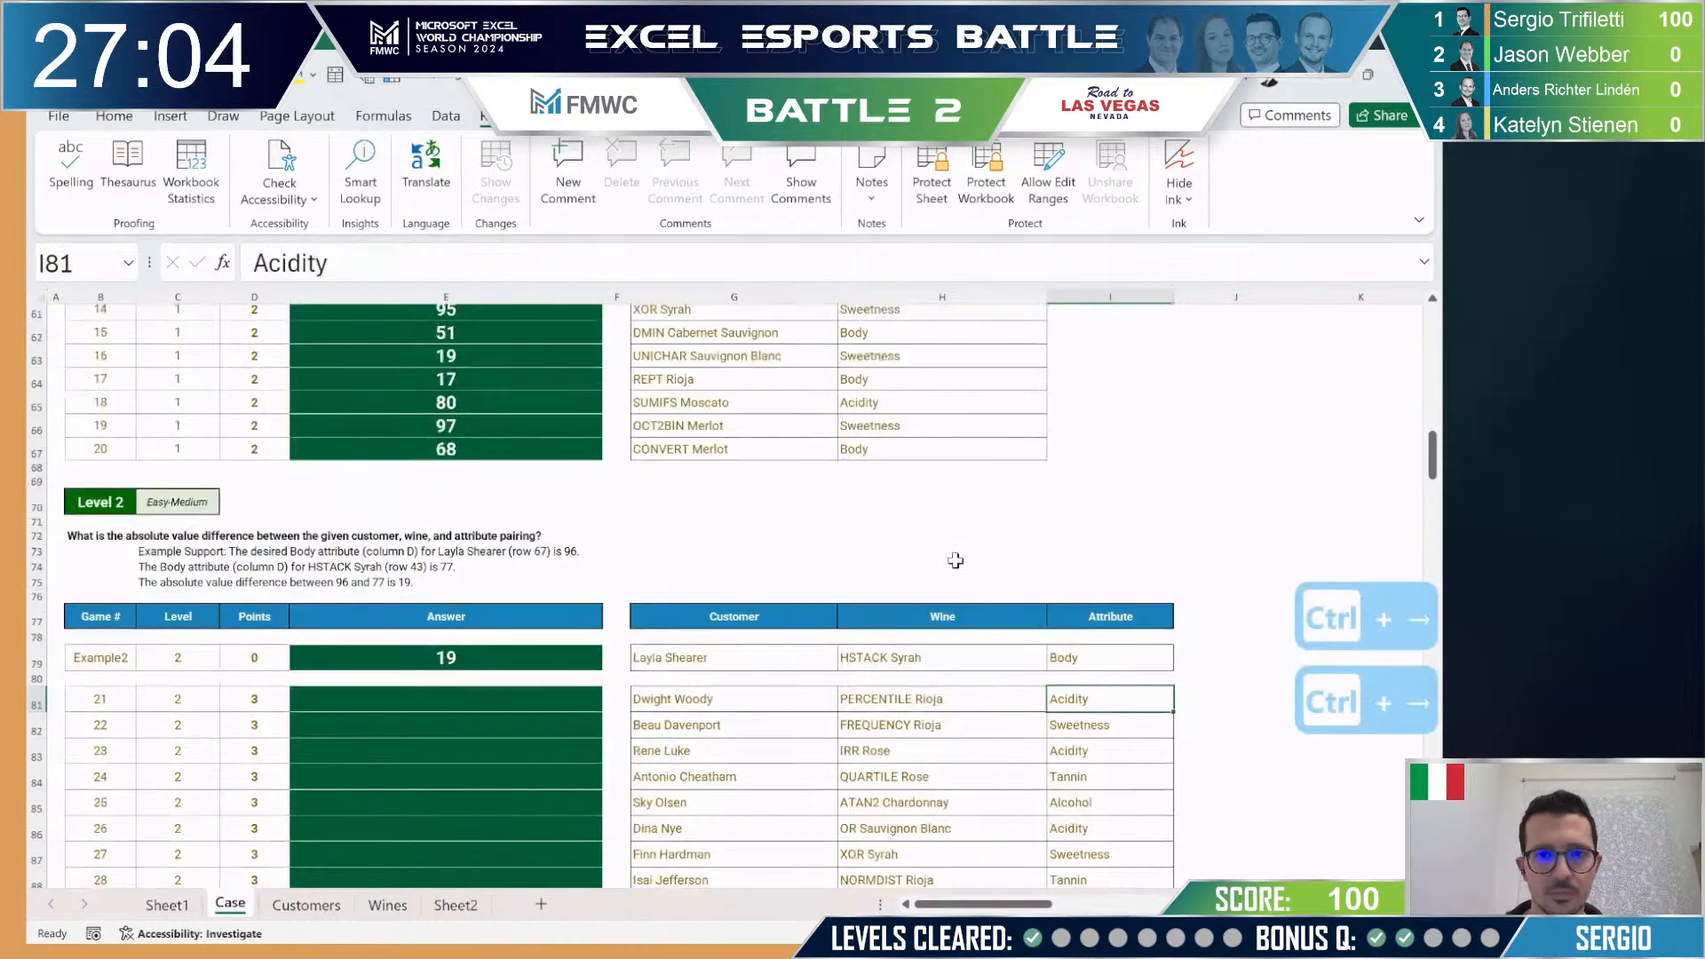
Step: Copy a Level 1 lookup formula into the Game 21 answer cell E81 and repoint its references to wine H81 and attribute I81
click(544, 483)
key(ctrl+c)
click(510, 740)
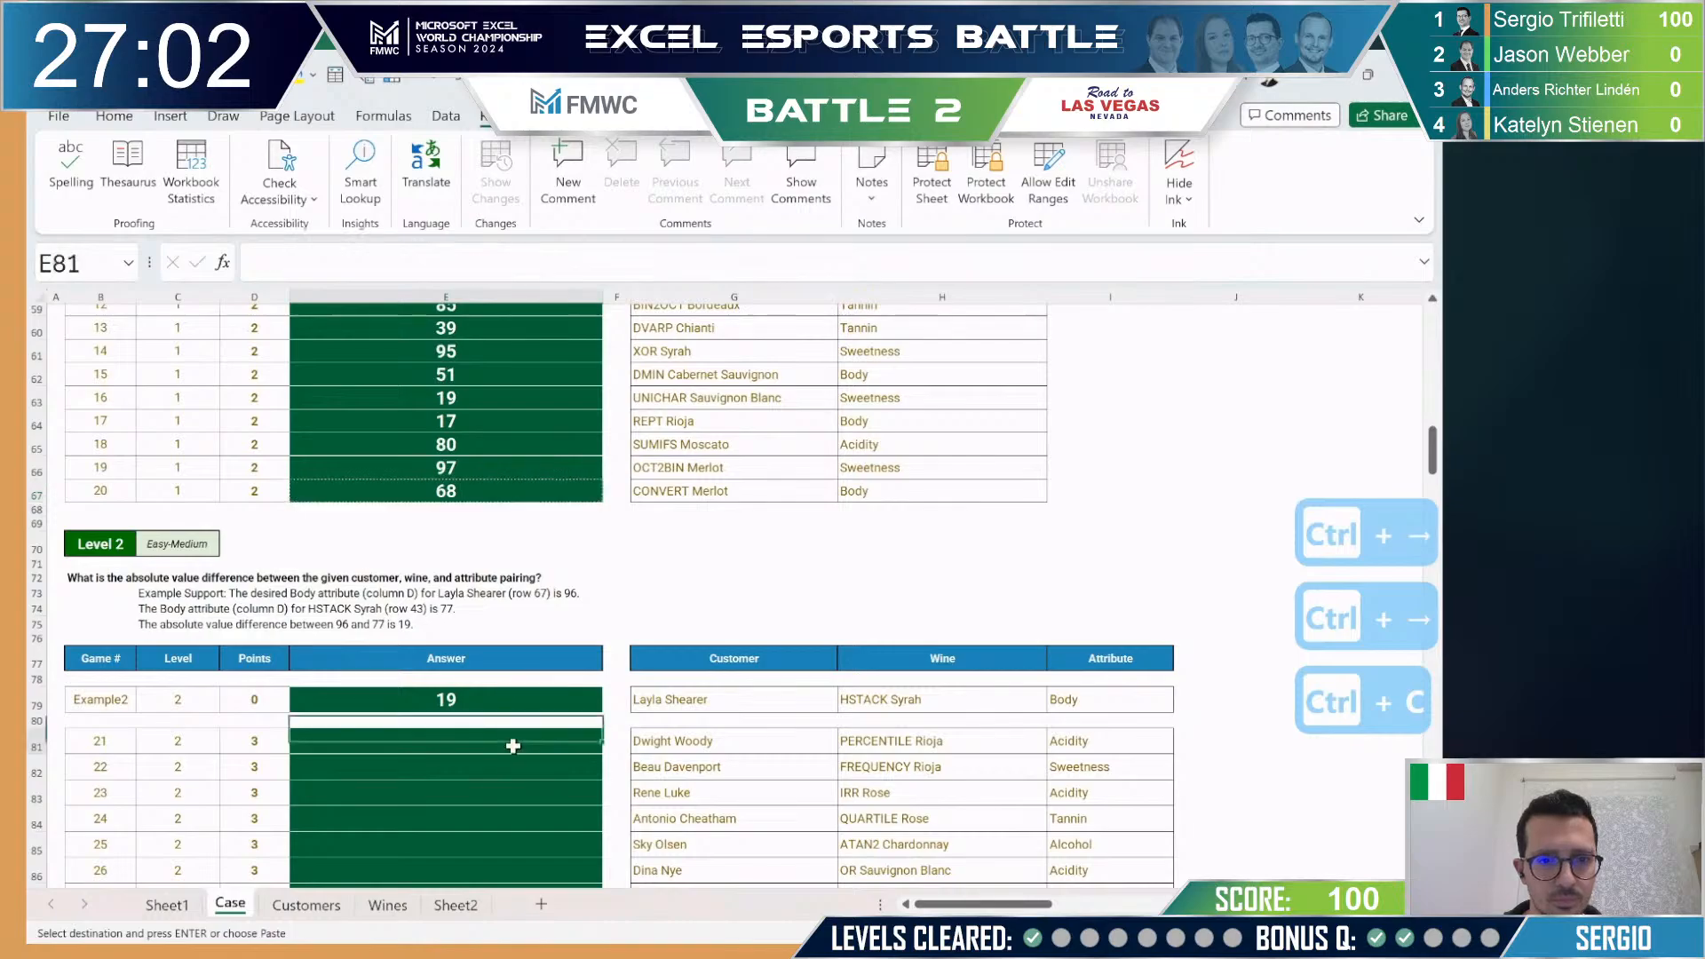
key(ctrl+v)
key(F2)
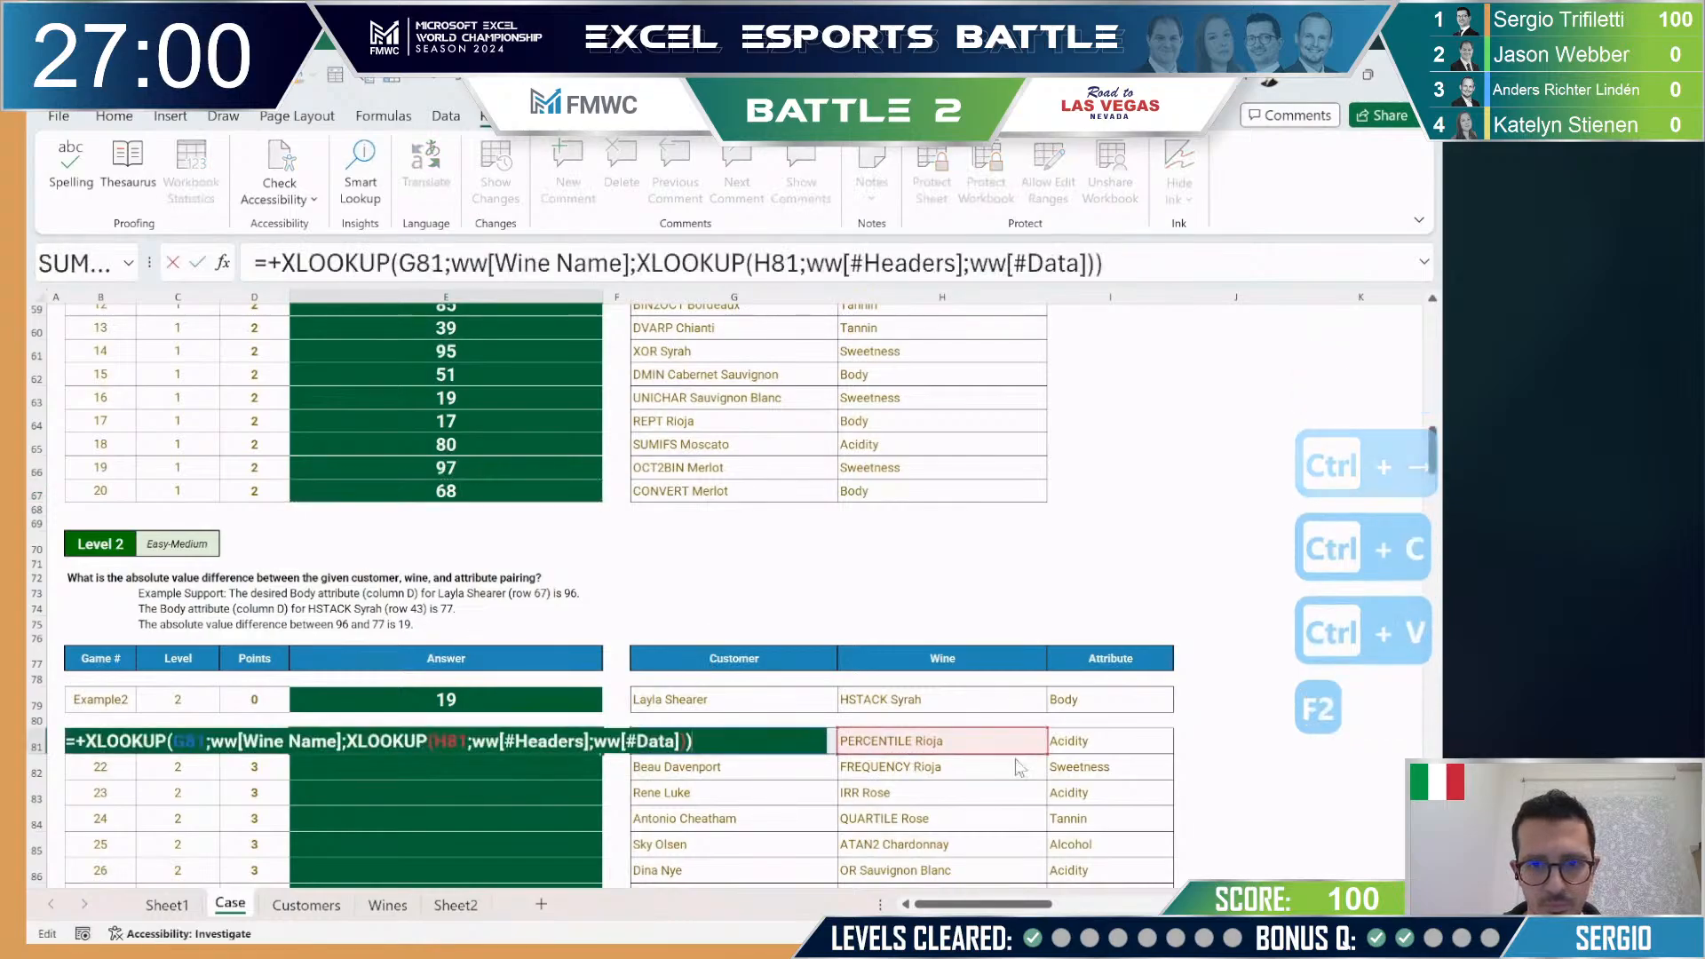
click(1069, 744)
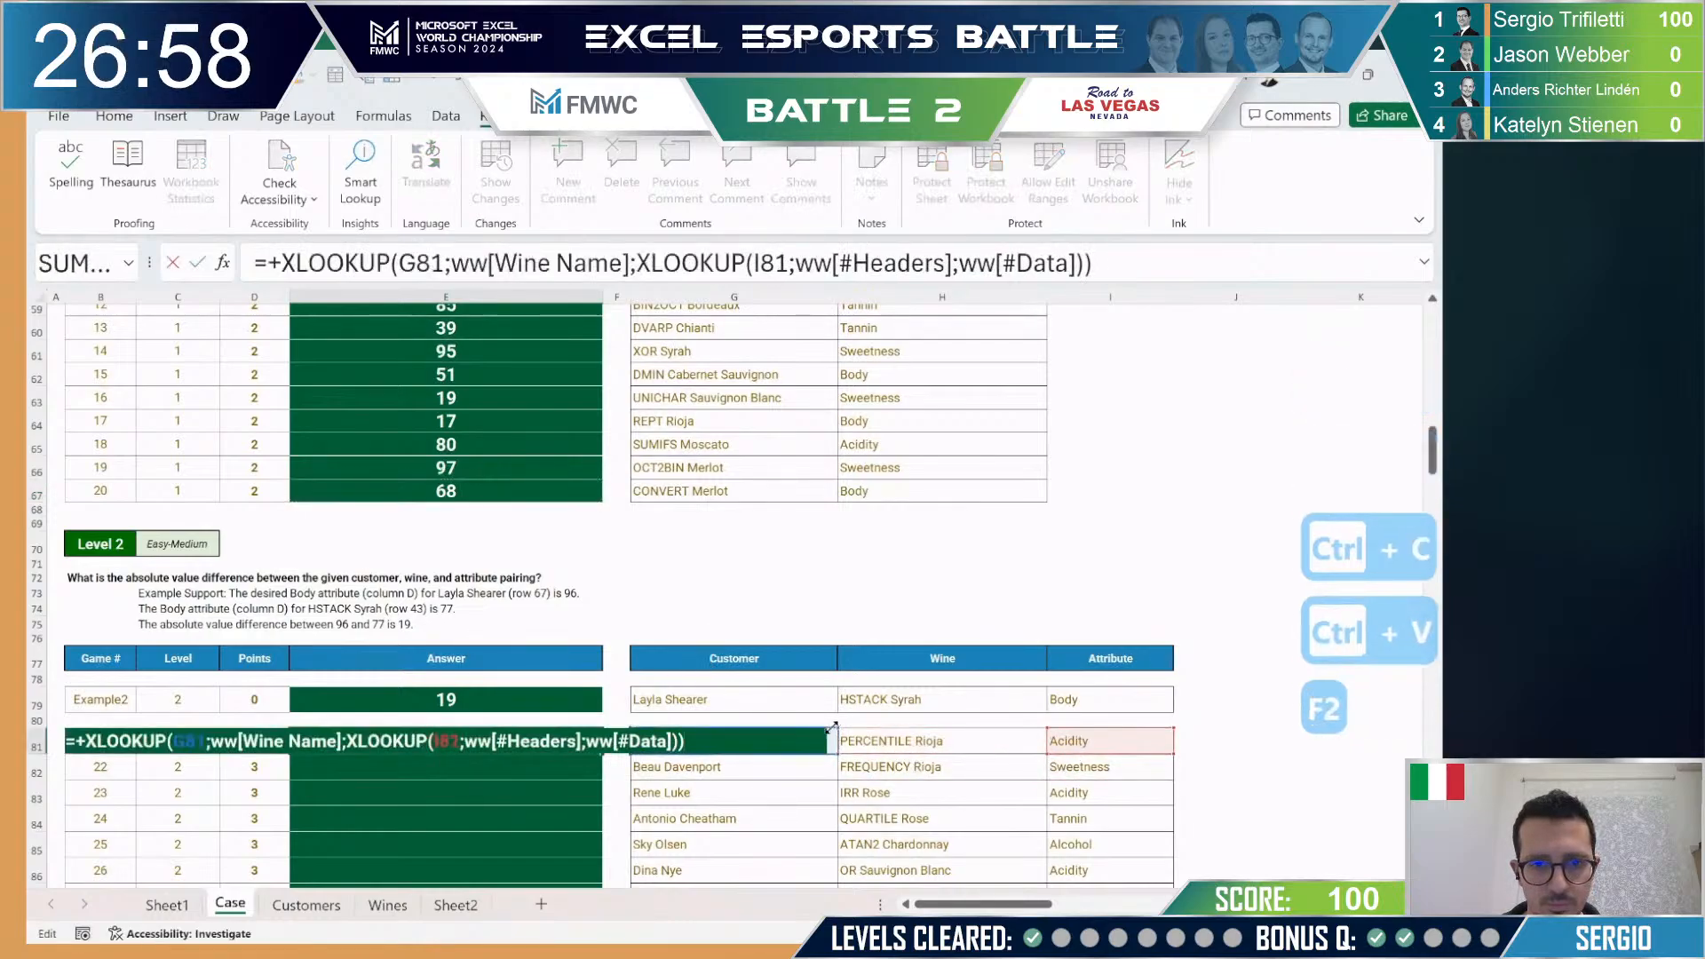
drag(834, 726, 1044, 726)
key(Return)
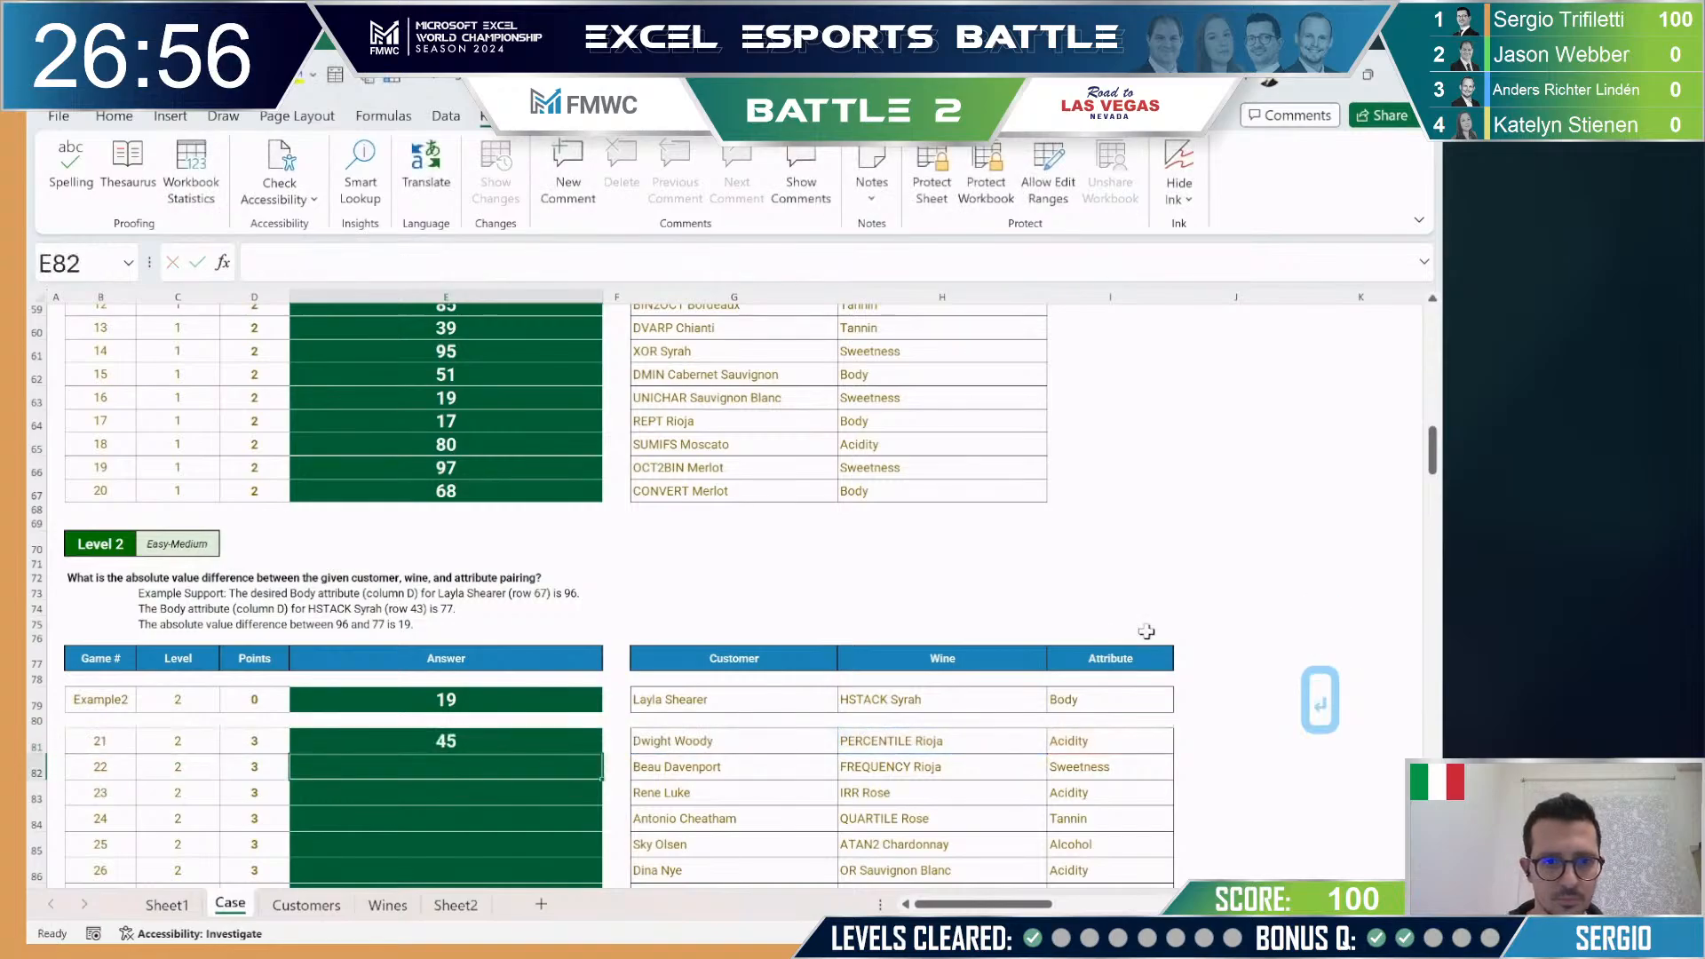
Step: Copy the formula text of E81 unchanged into helper cell K81 beside the Level 2 inputs
key(Up)
key(F2)
key(shift+Home)
key(ctrl+c)
key(Escape)
click(1162, 748)
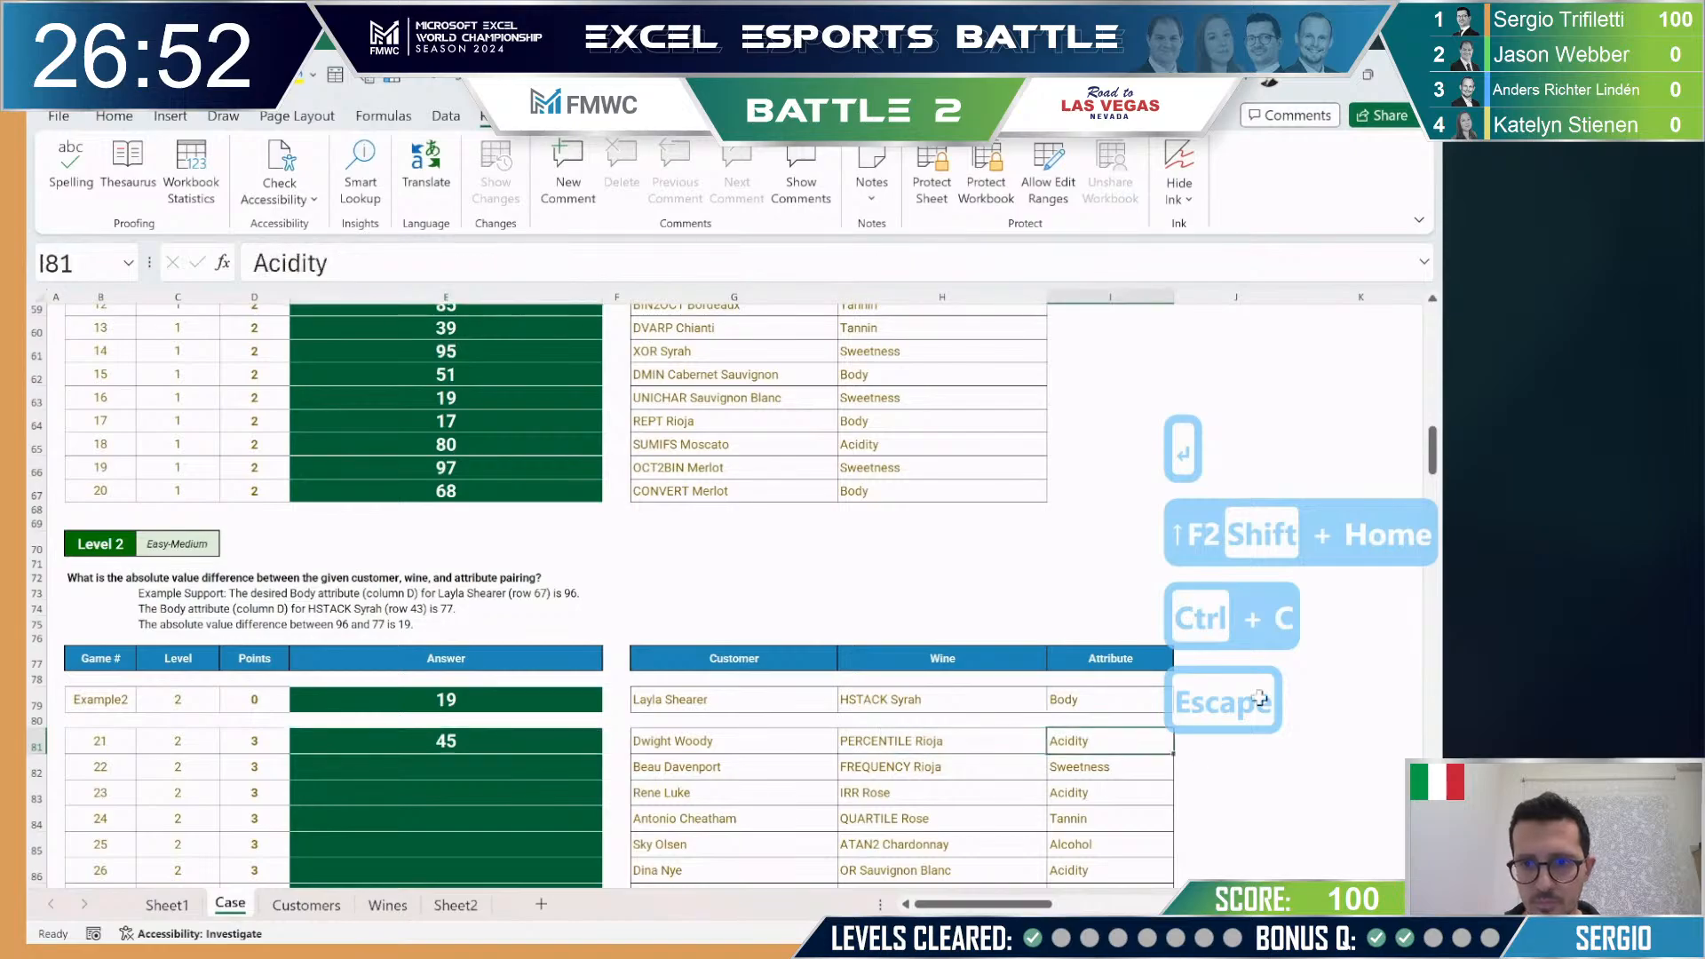
key(Right)
key(Right)
key(ctrl+v)
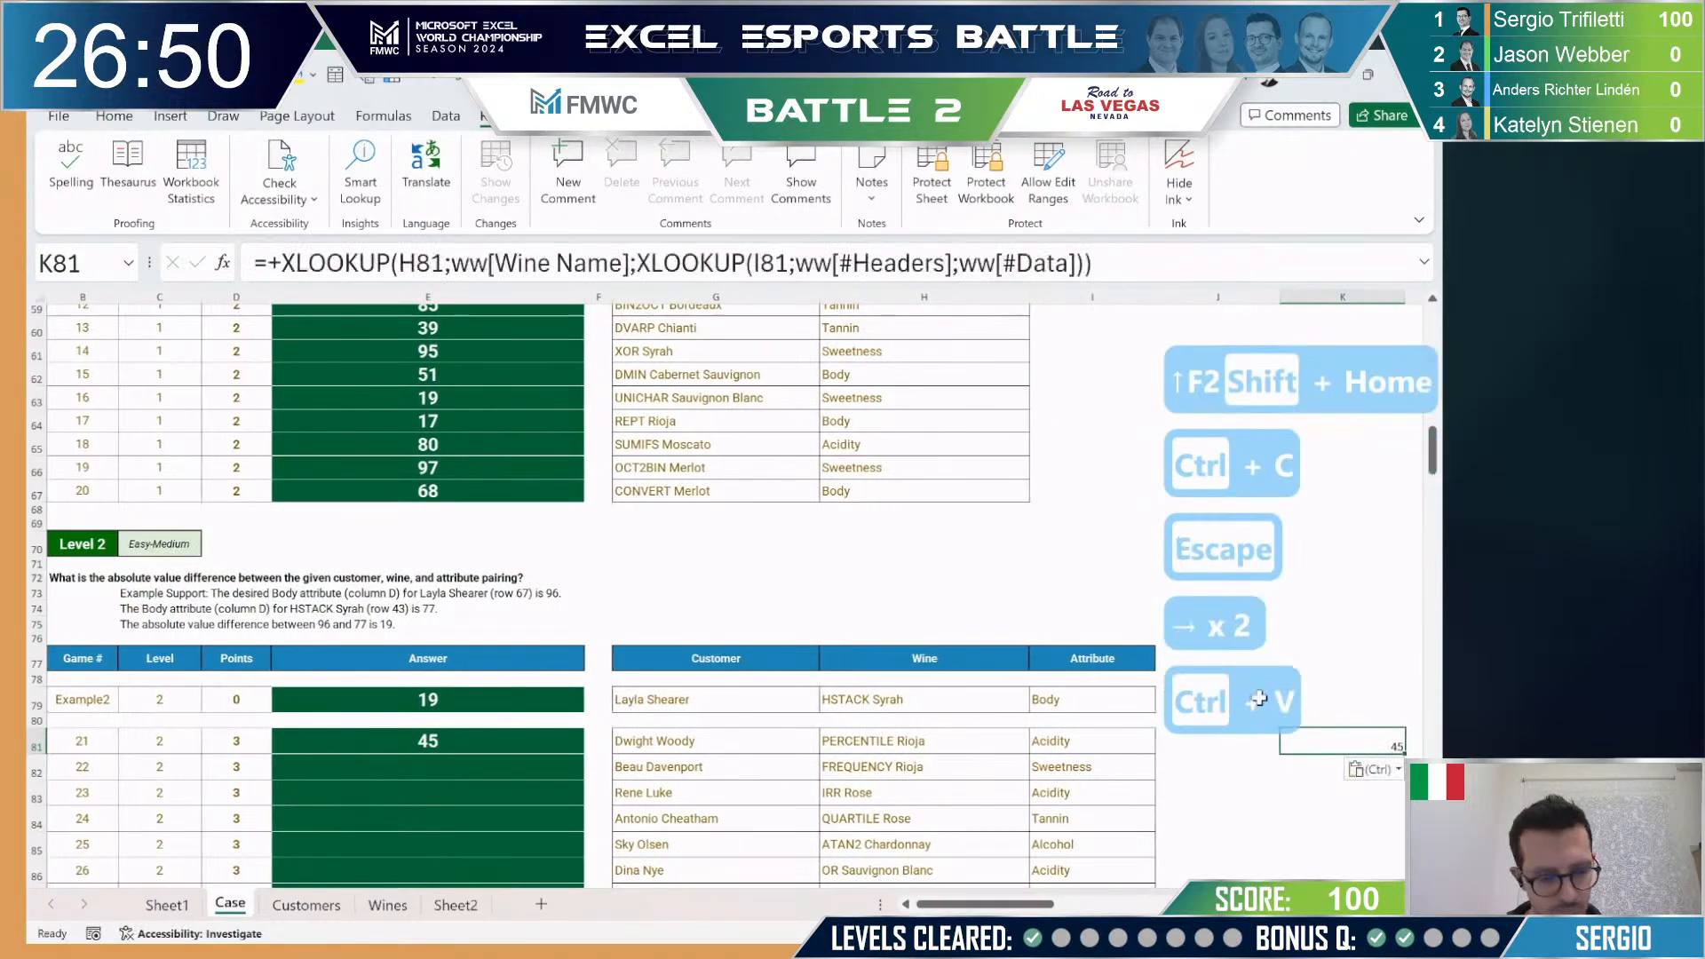
key(Left)
key(Right)
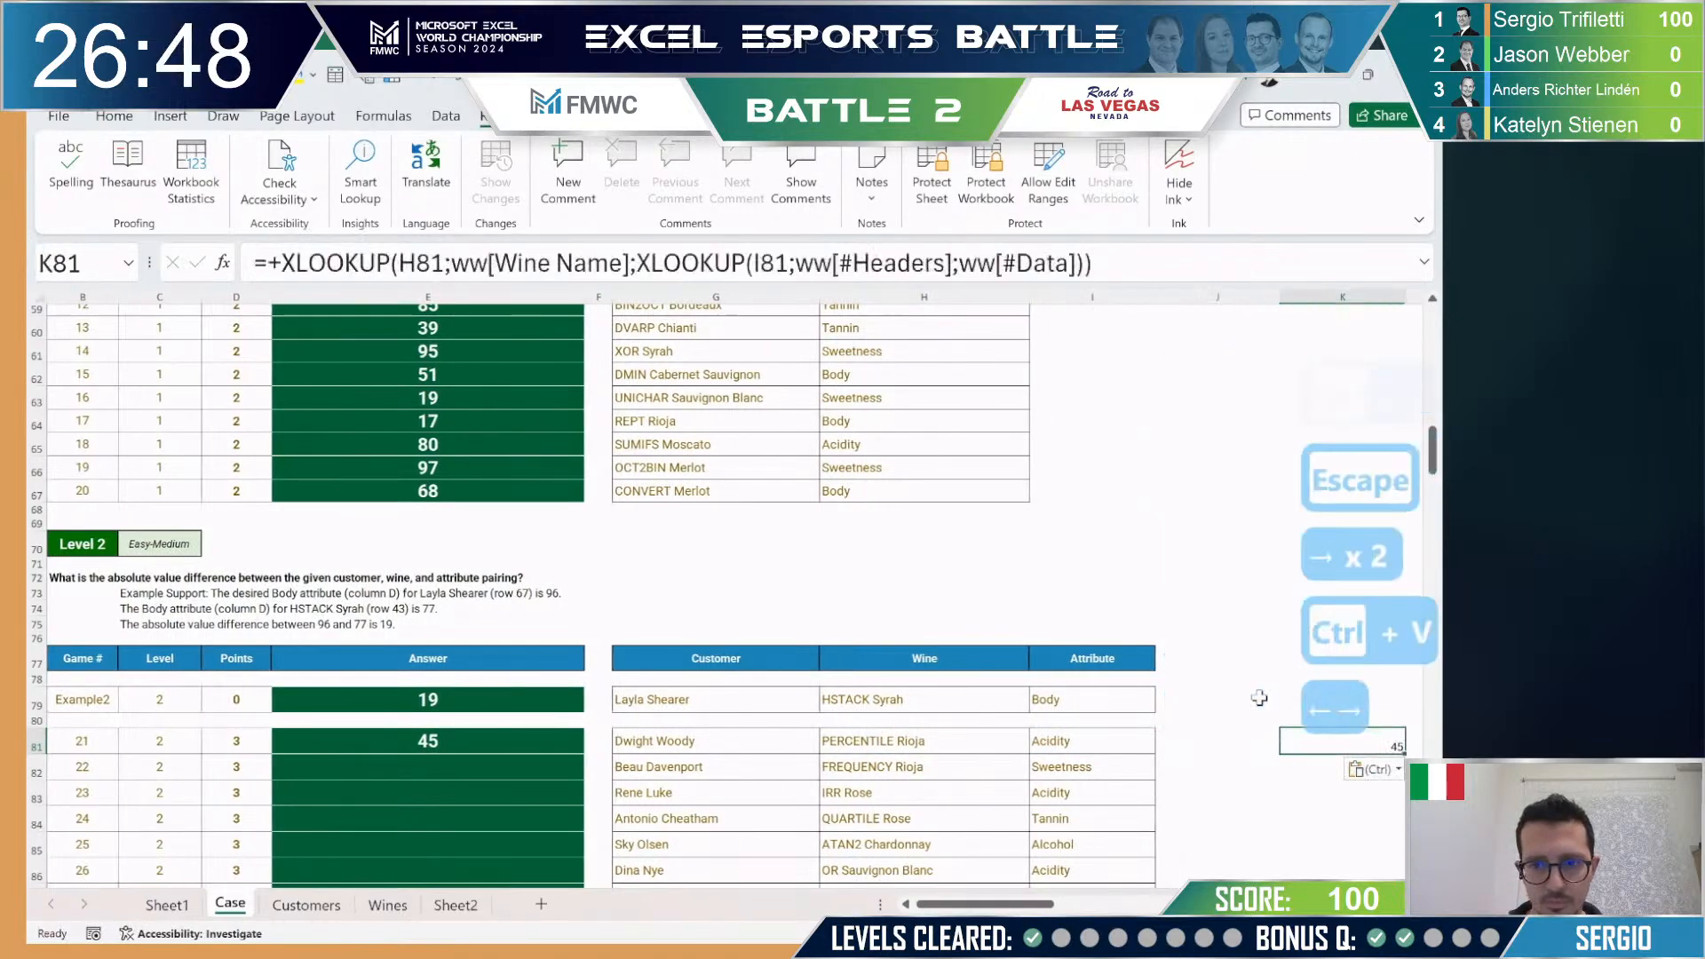
Step: Copy the wine lookup formula text of K81 unchanged into helper cell J81
key(F2)
key(ctrl+shift+Home)
key(ctrl+c)
key(Escape)
key(Left)
key(F2)
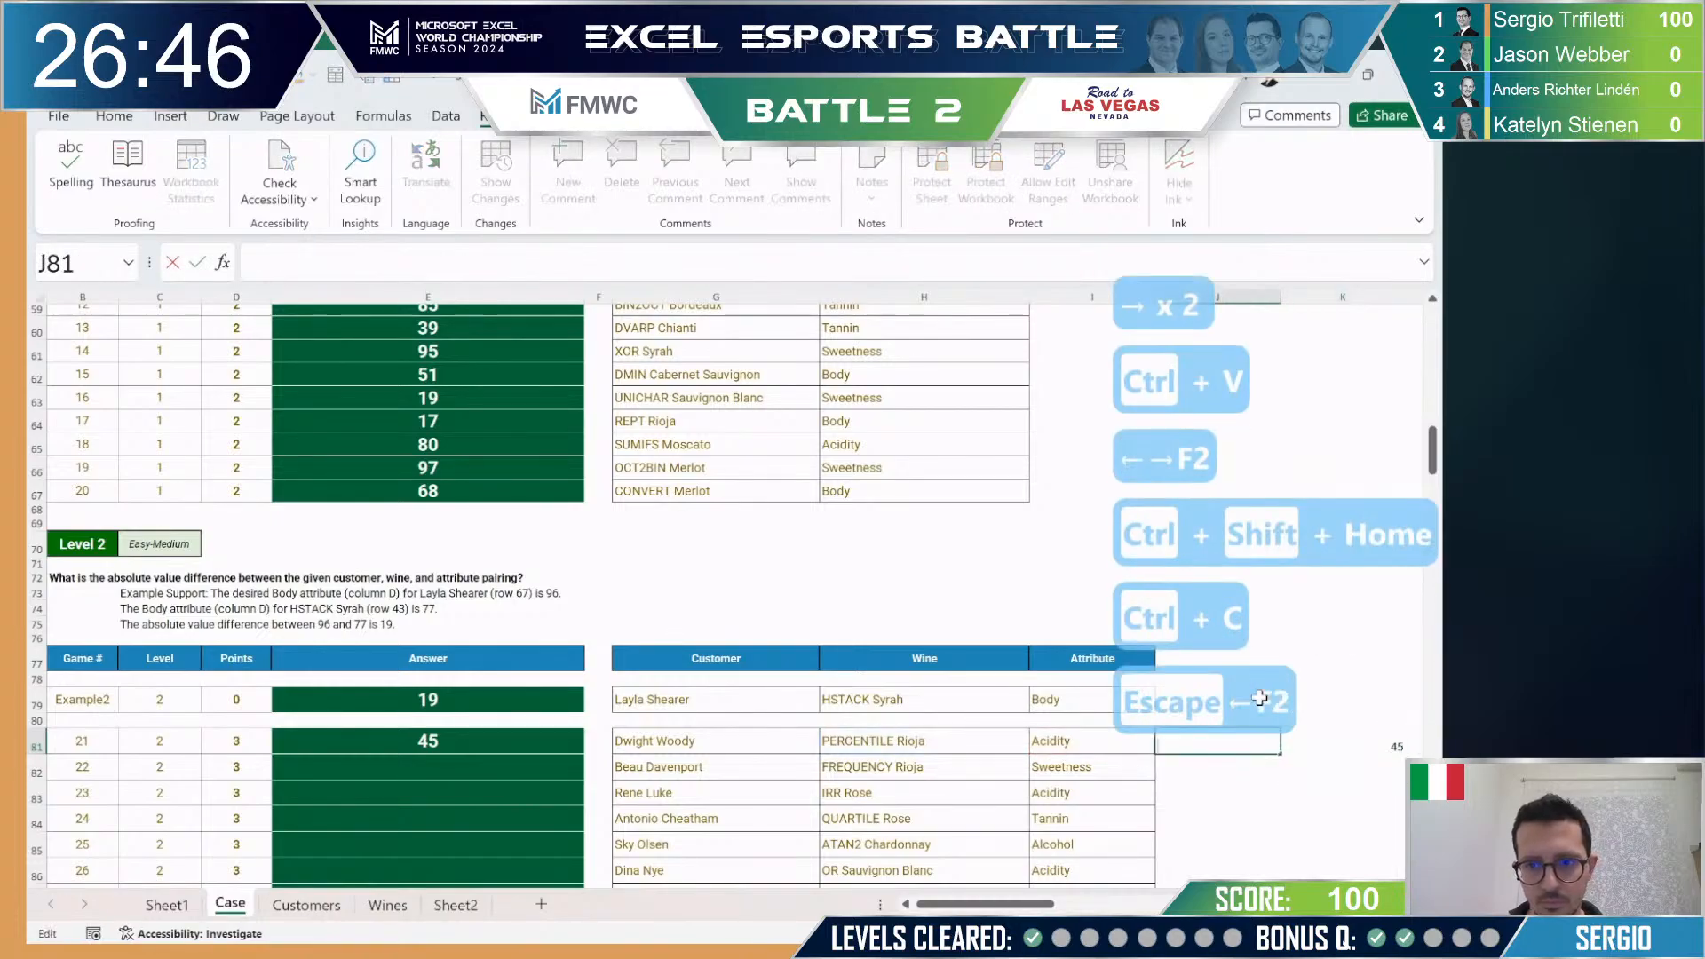
key(ctrl+v)
key(Return)
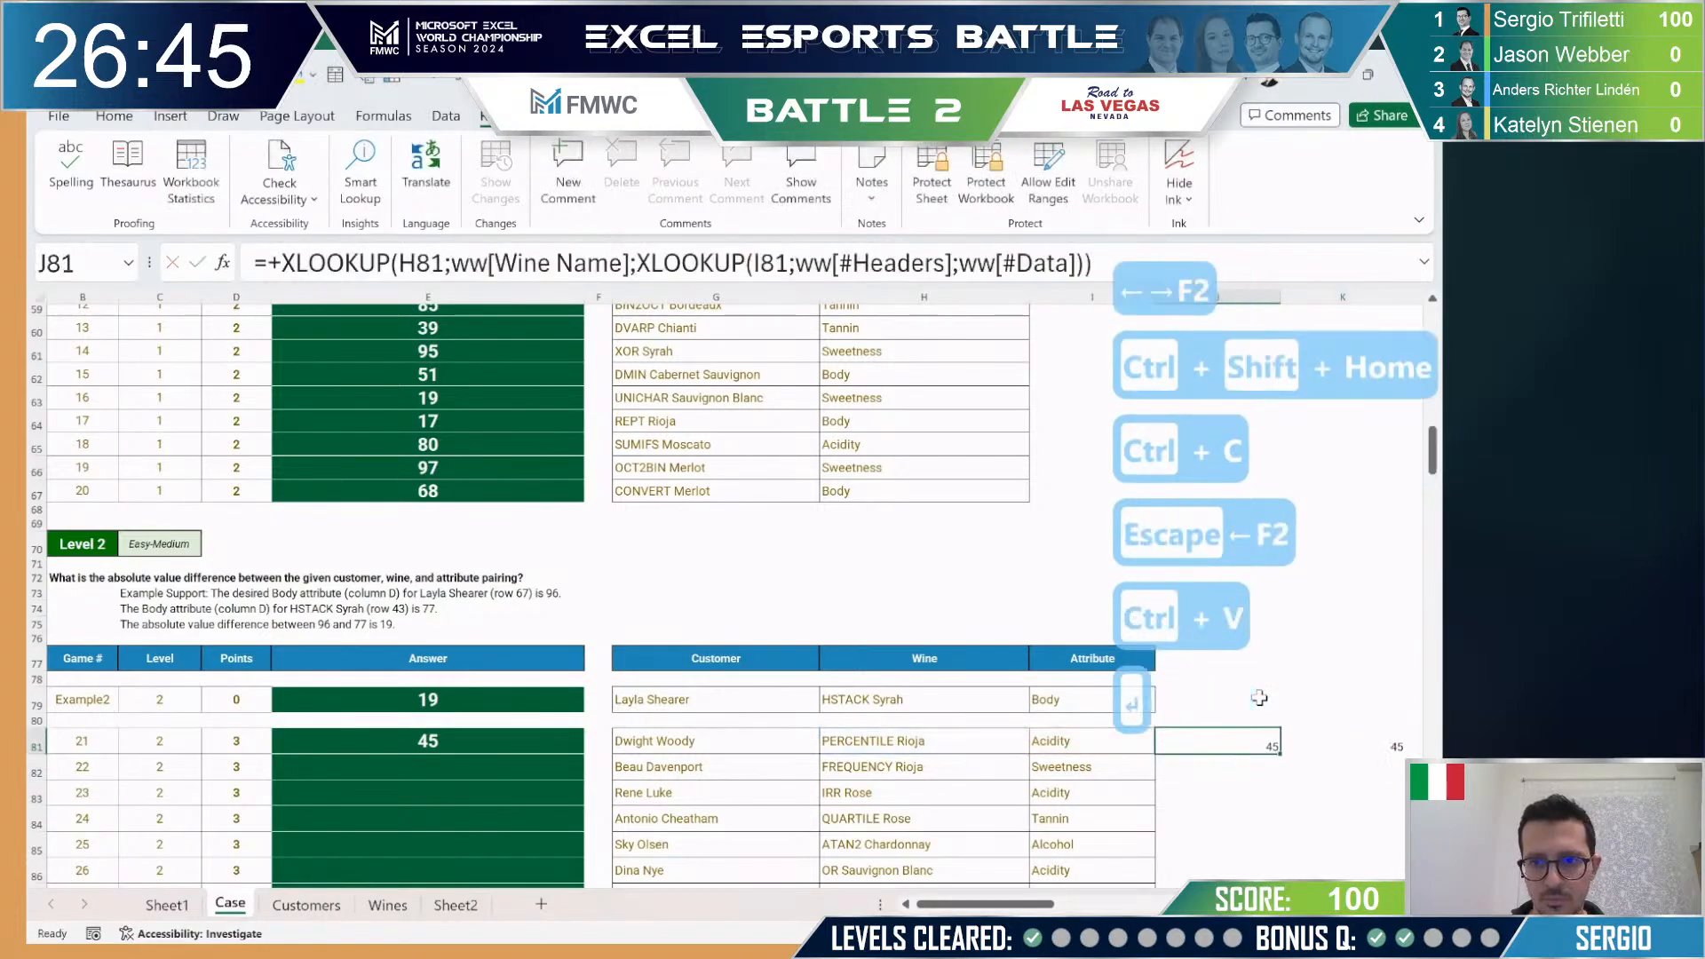
Step: Change the outer lookup in J81 to search for customer G81 in cc[Customer Name]
double_click(477, 261)
key(Delete)
key(Delete)
key(Delete)
key(Delete)
key(Delete)
key(Delete)
key(Delete)
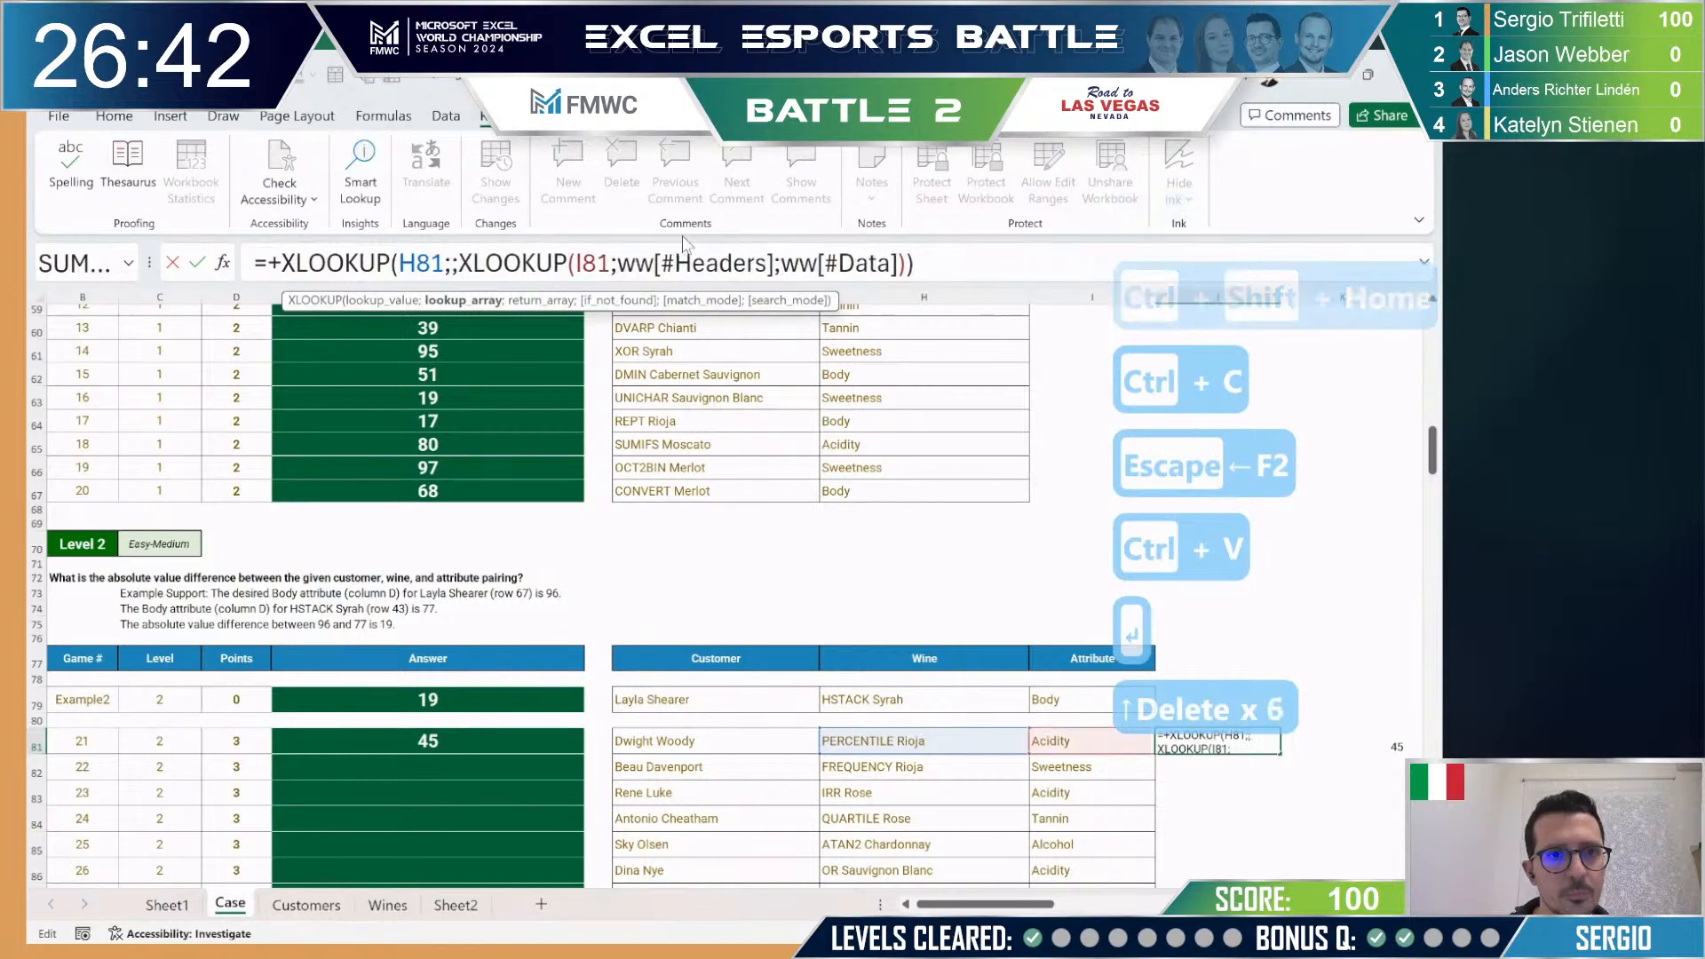
text(cc)
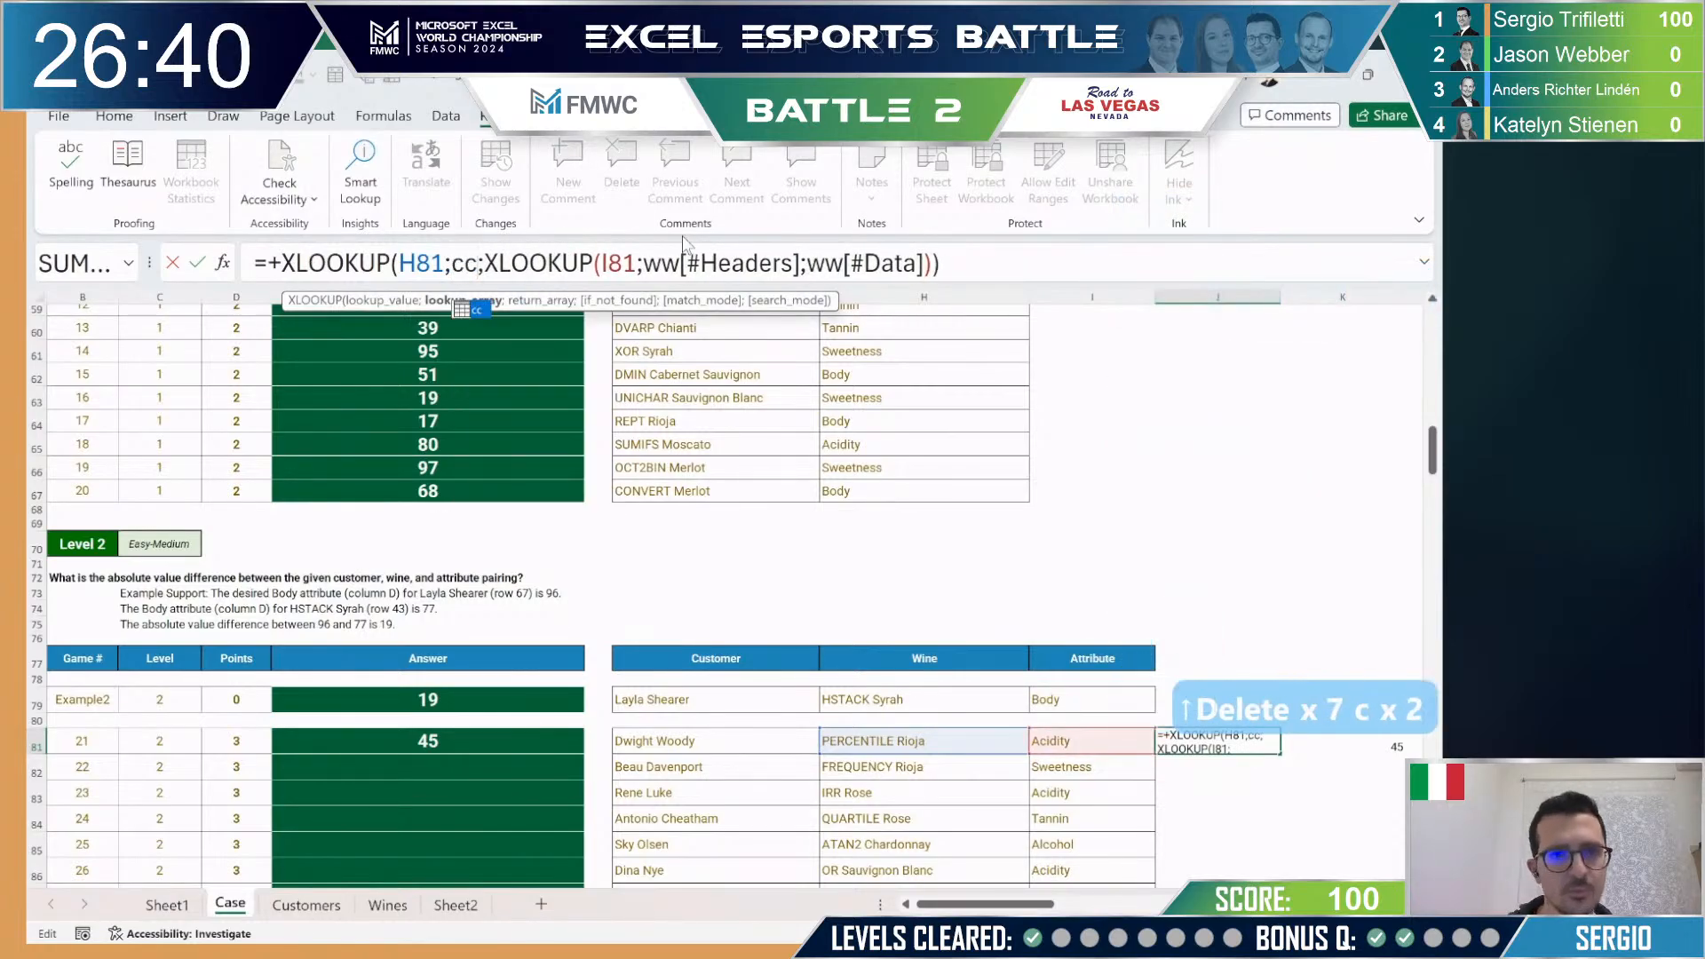
text([)
key(Down)
key(Tab)
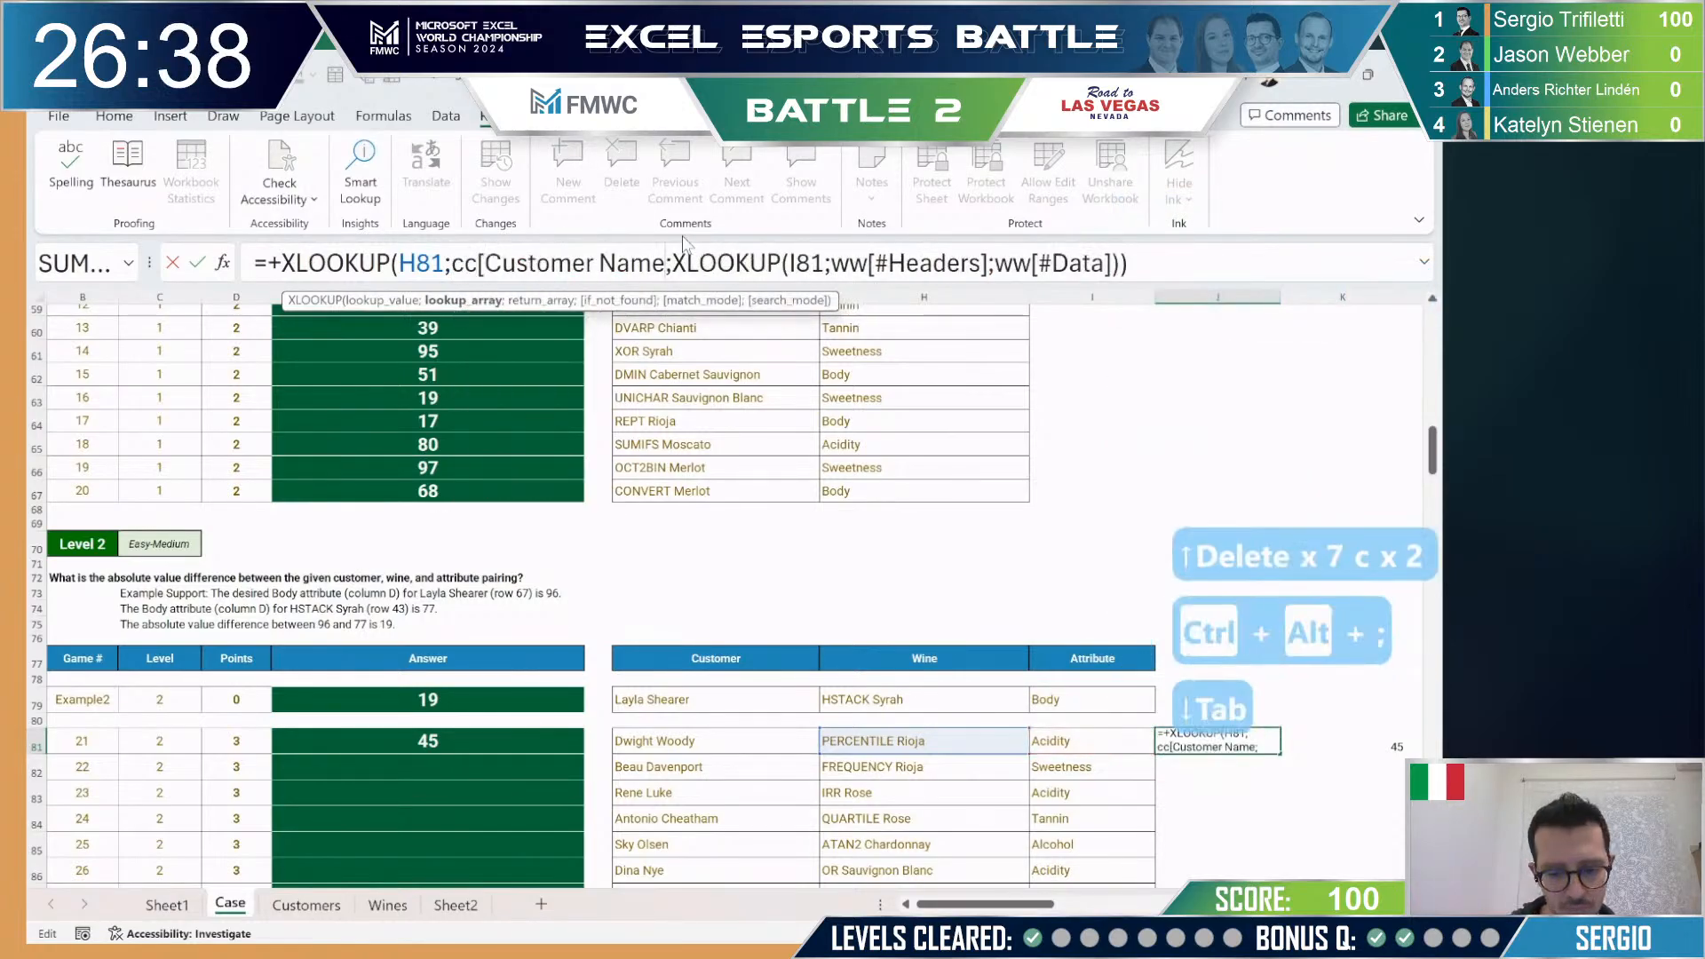
text(])
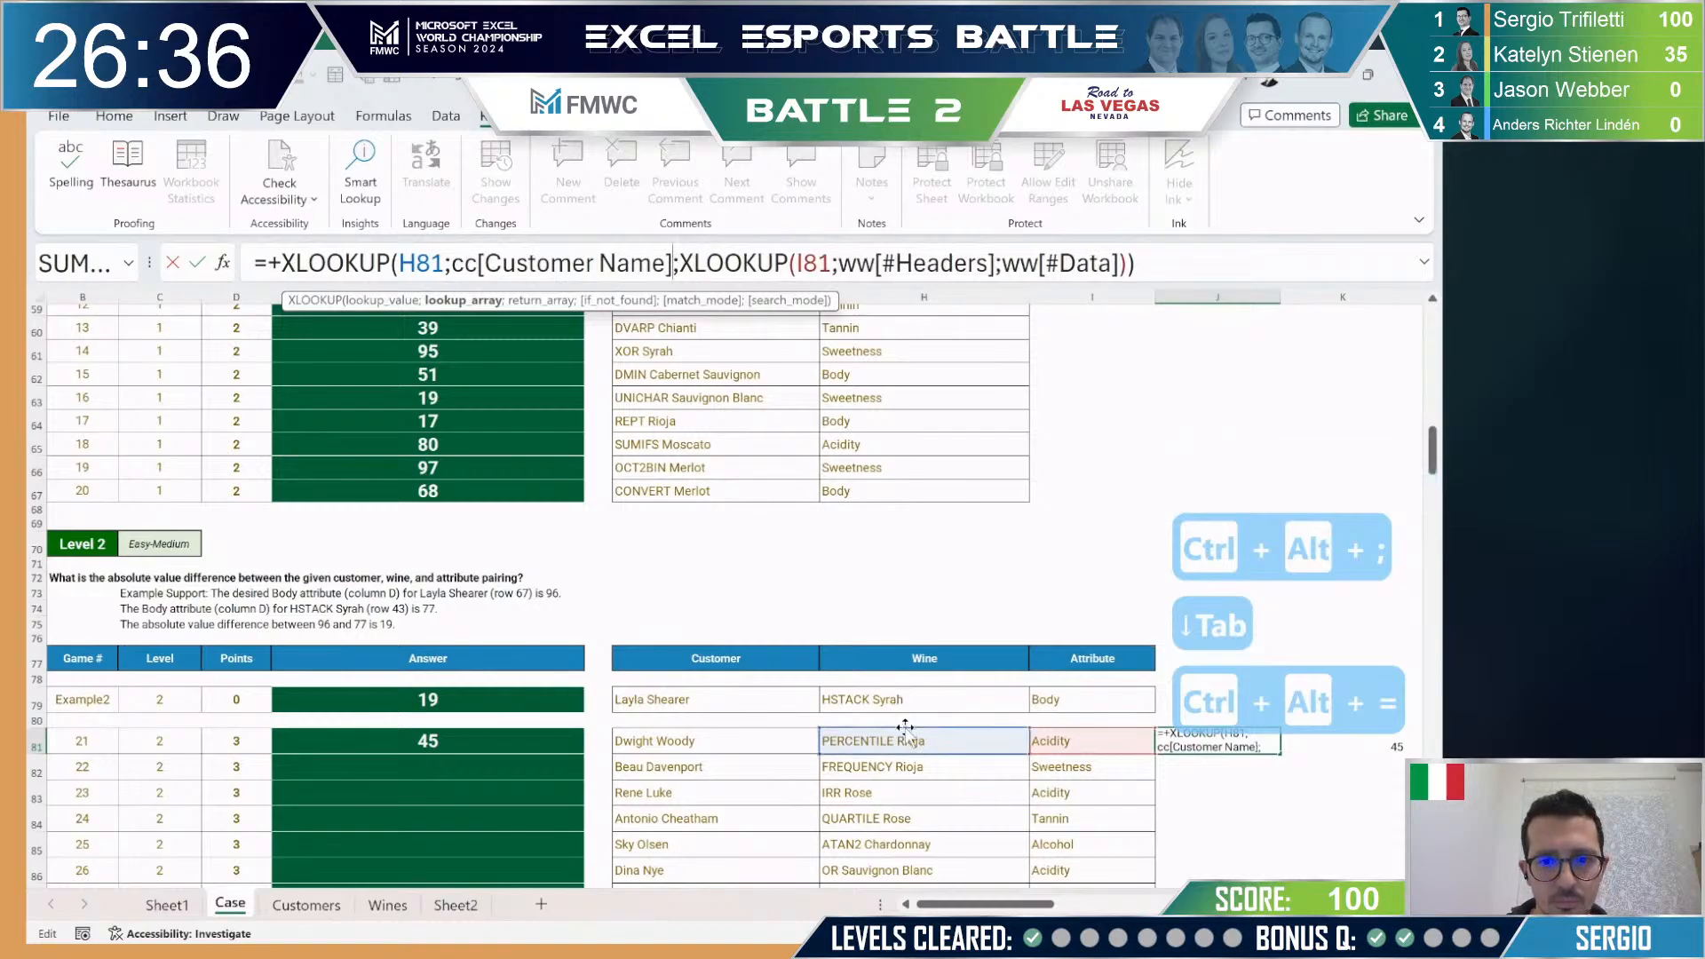
drag(906, 729, 769, 741)
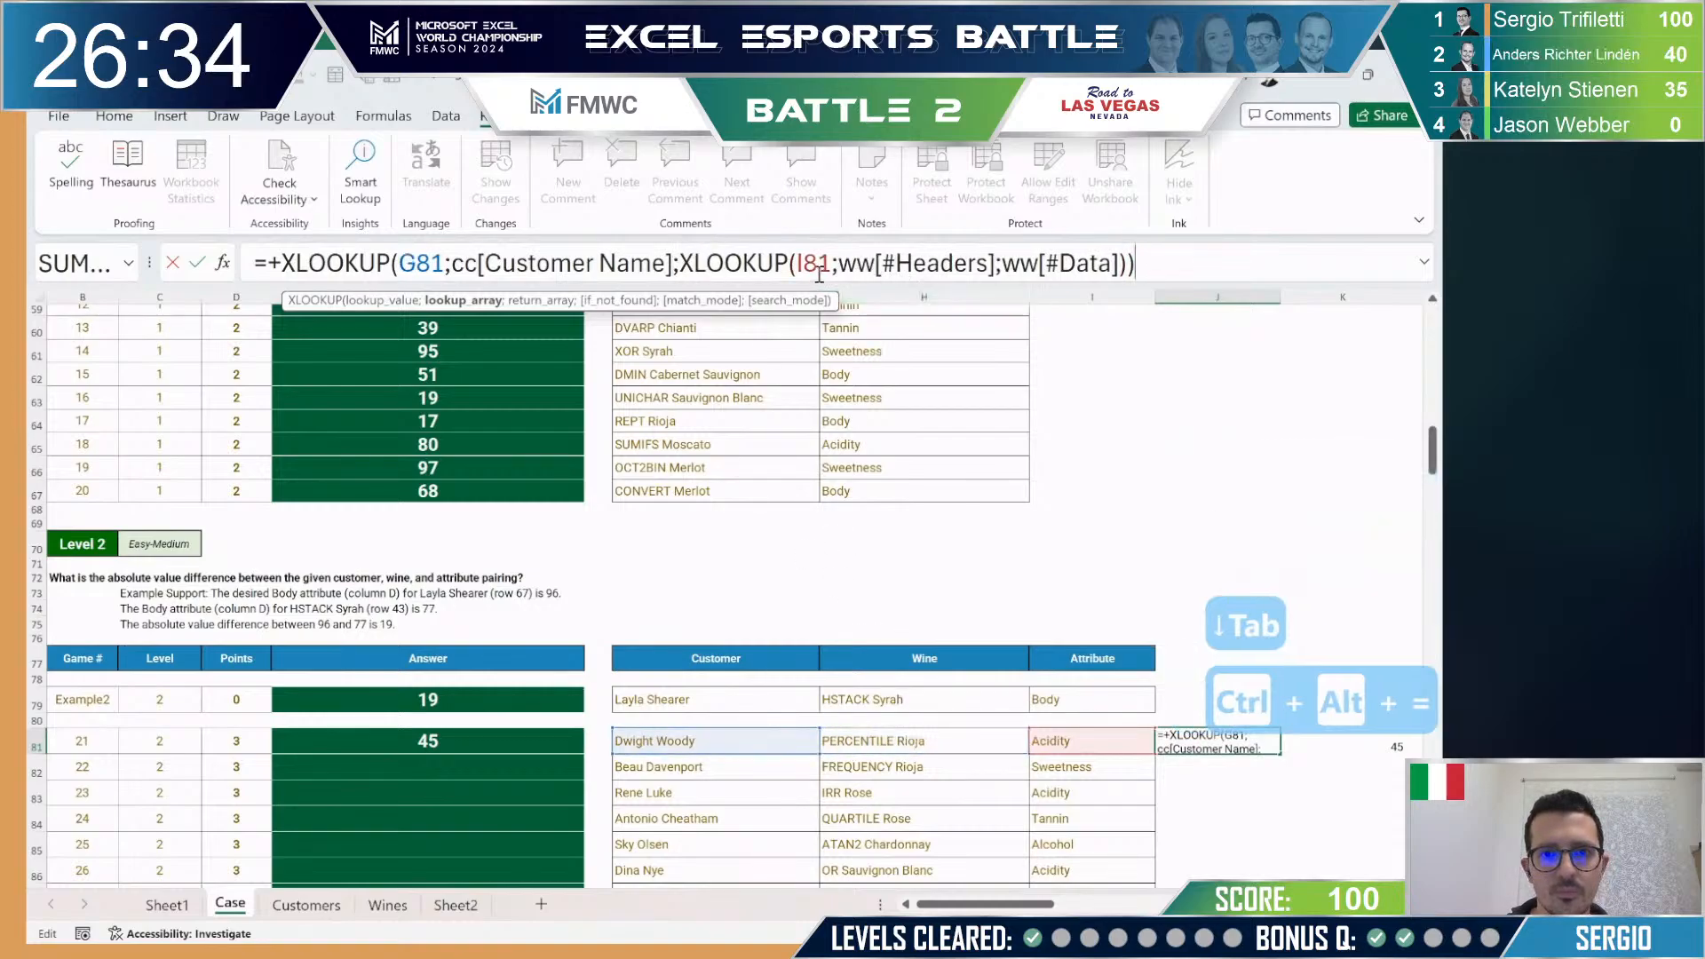
Step: Repoint the inner XLOOKUP of J81 to the customer table with cc[#Headers] and cc[#Data]
double_click(865, 266)
text(c)
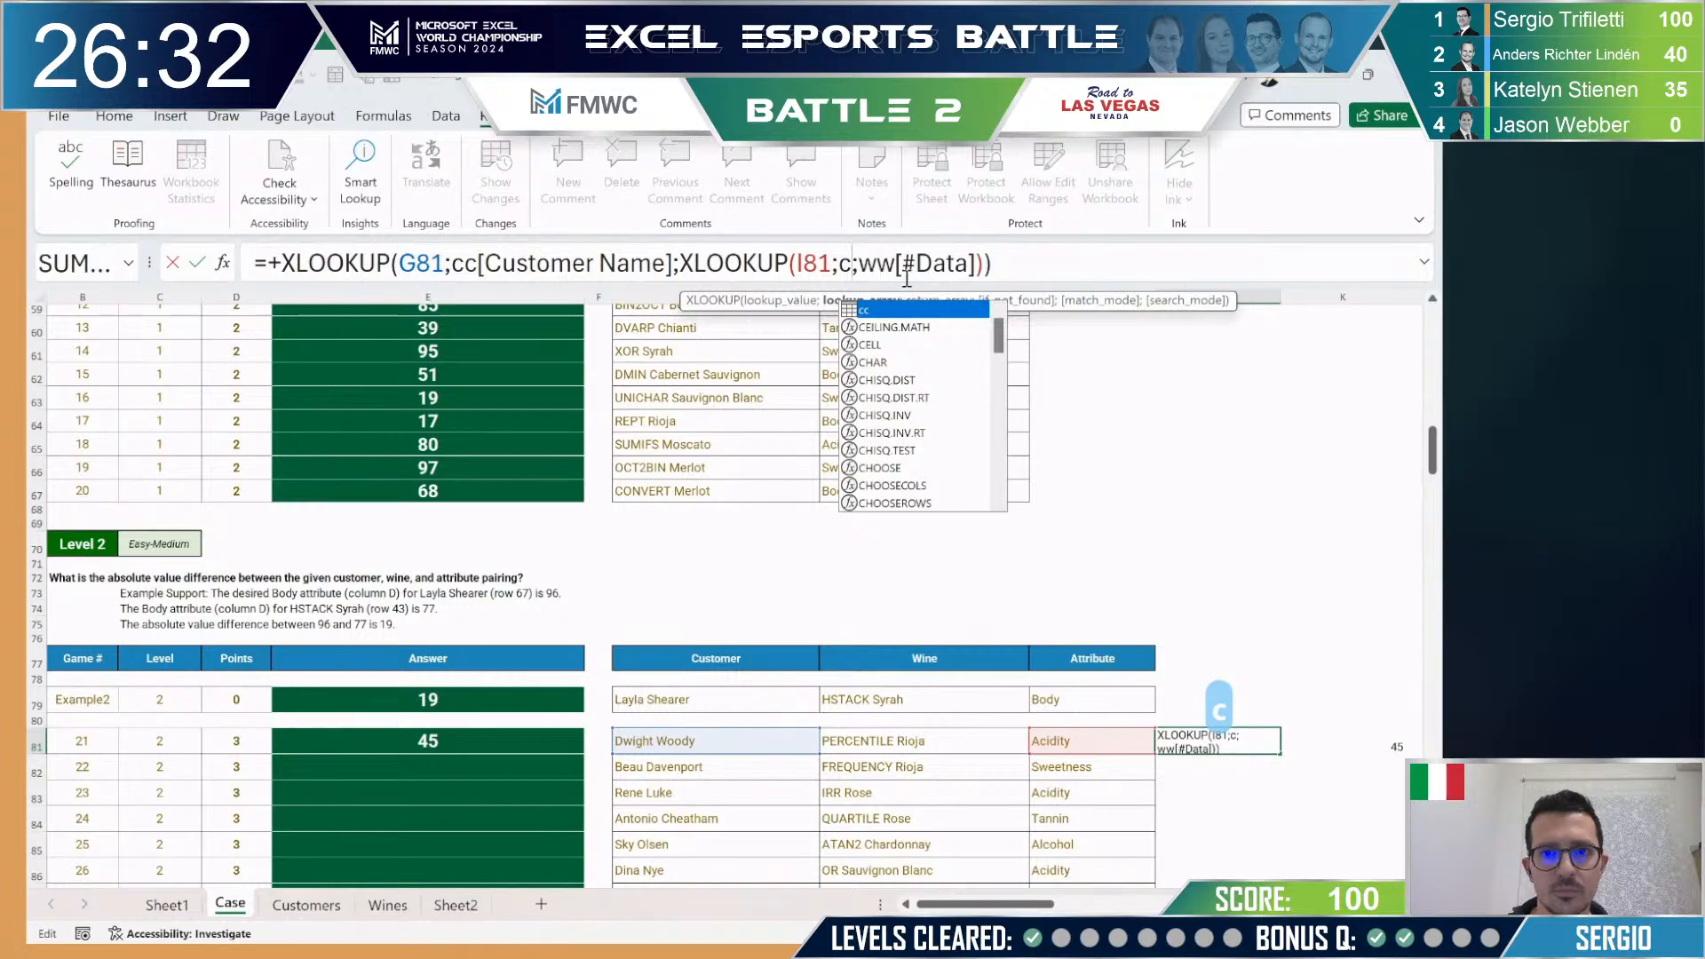
text(c[#)
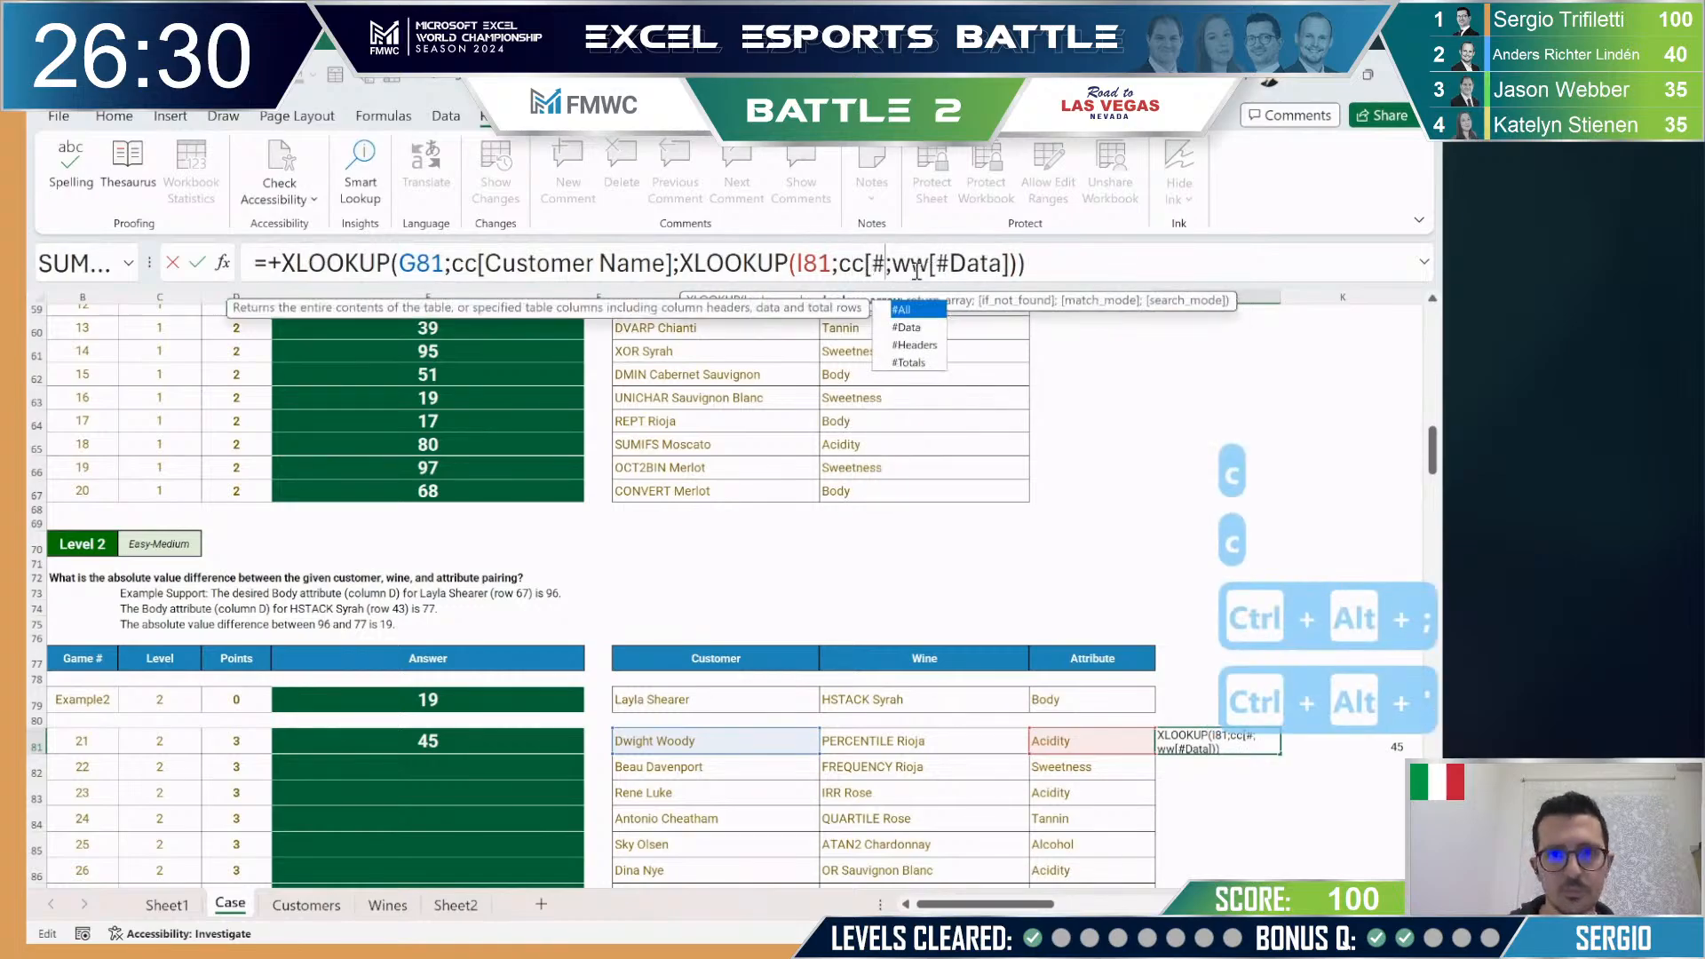
text(H)
key(Tab)
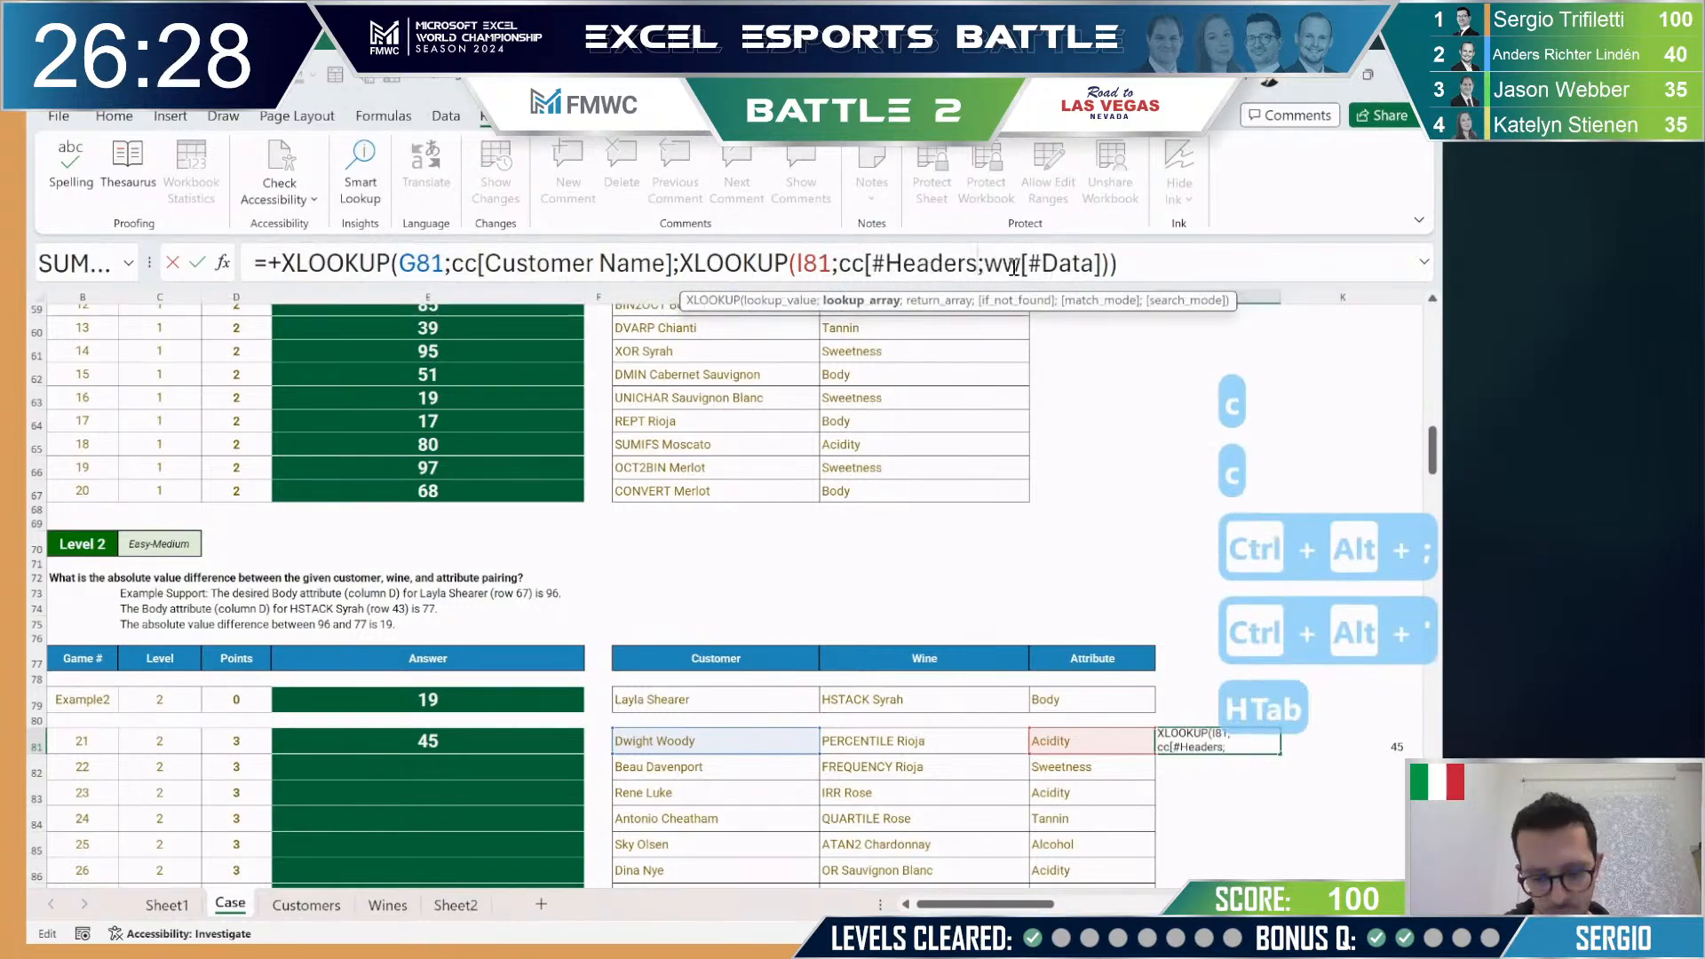
text(];)
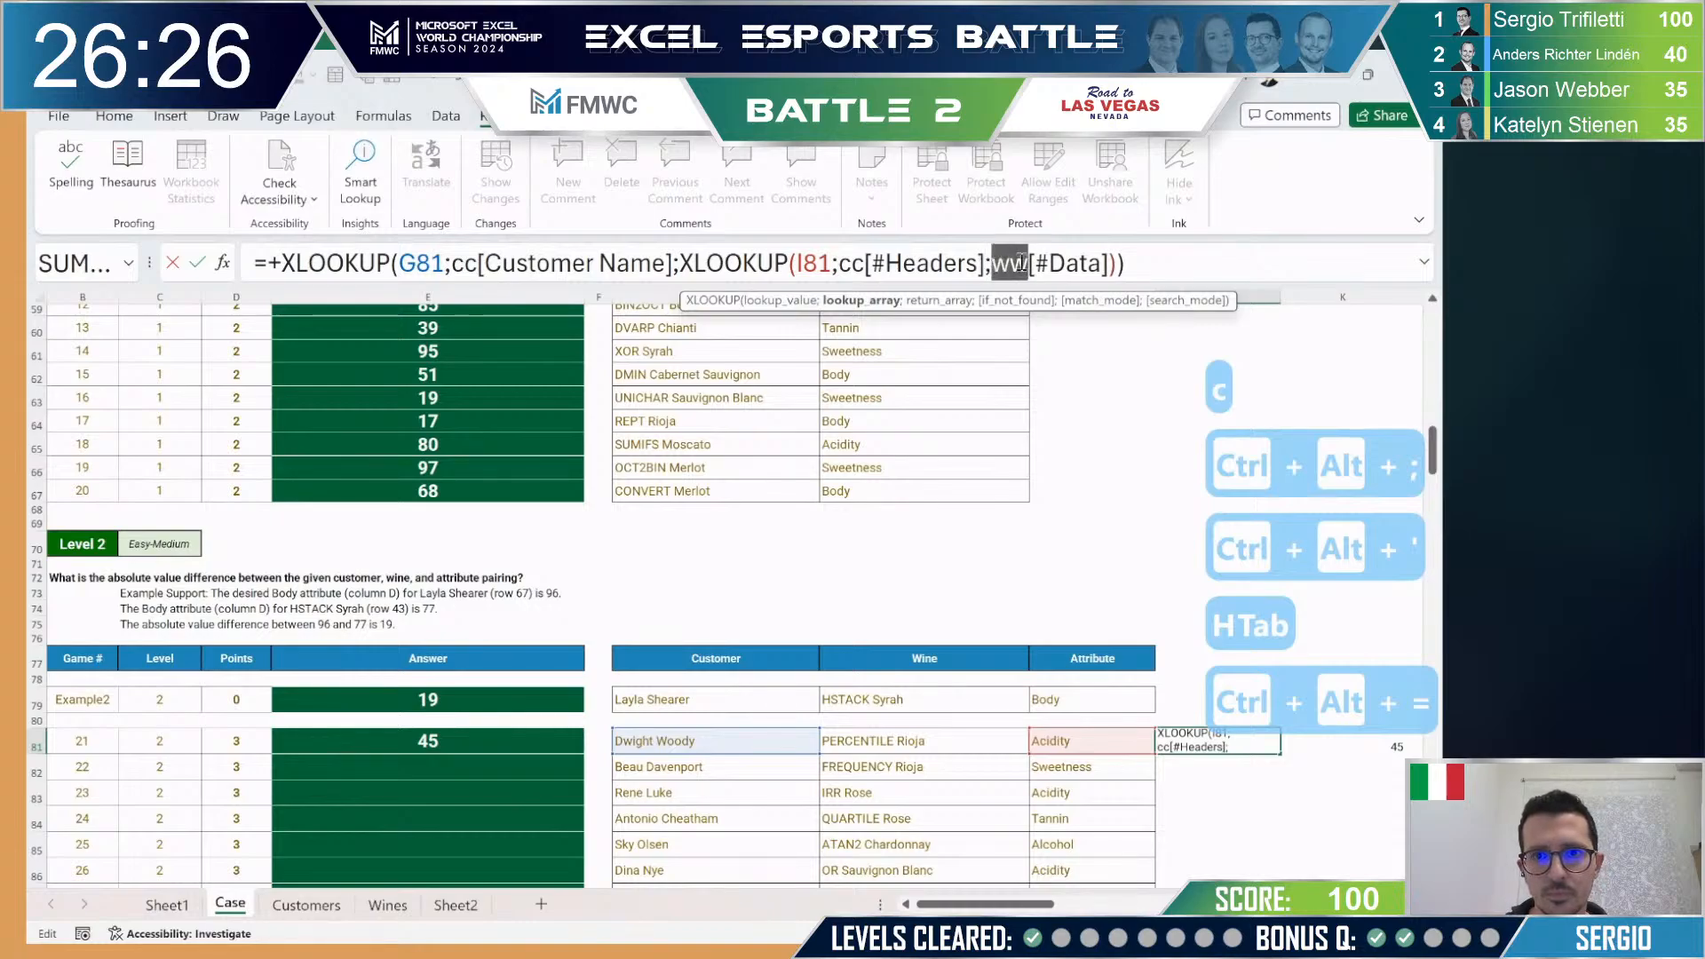
text(cc)
key(Return)
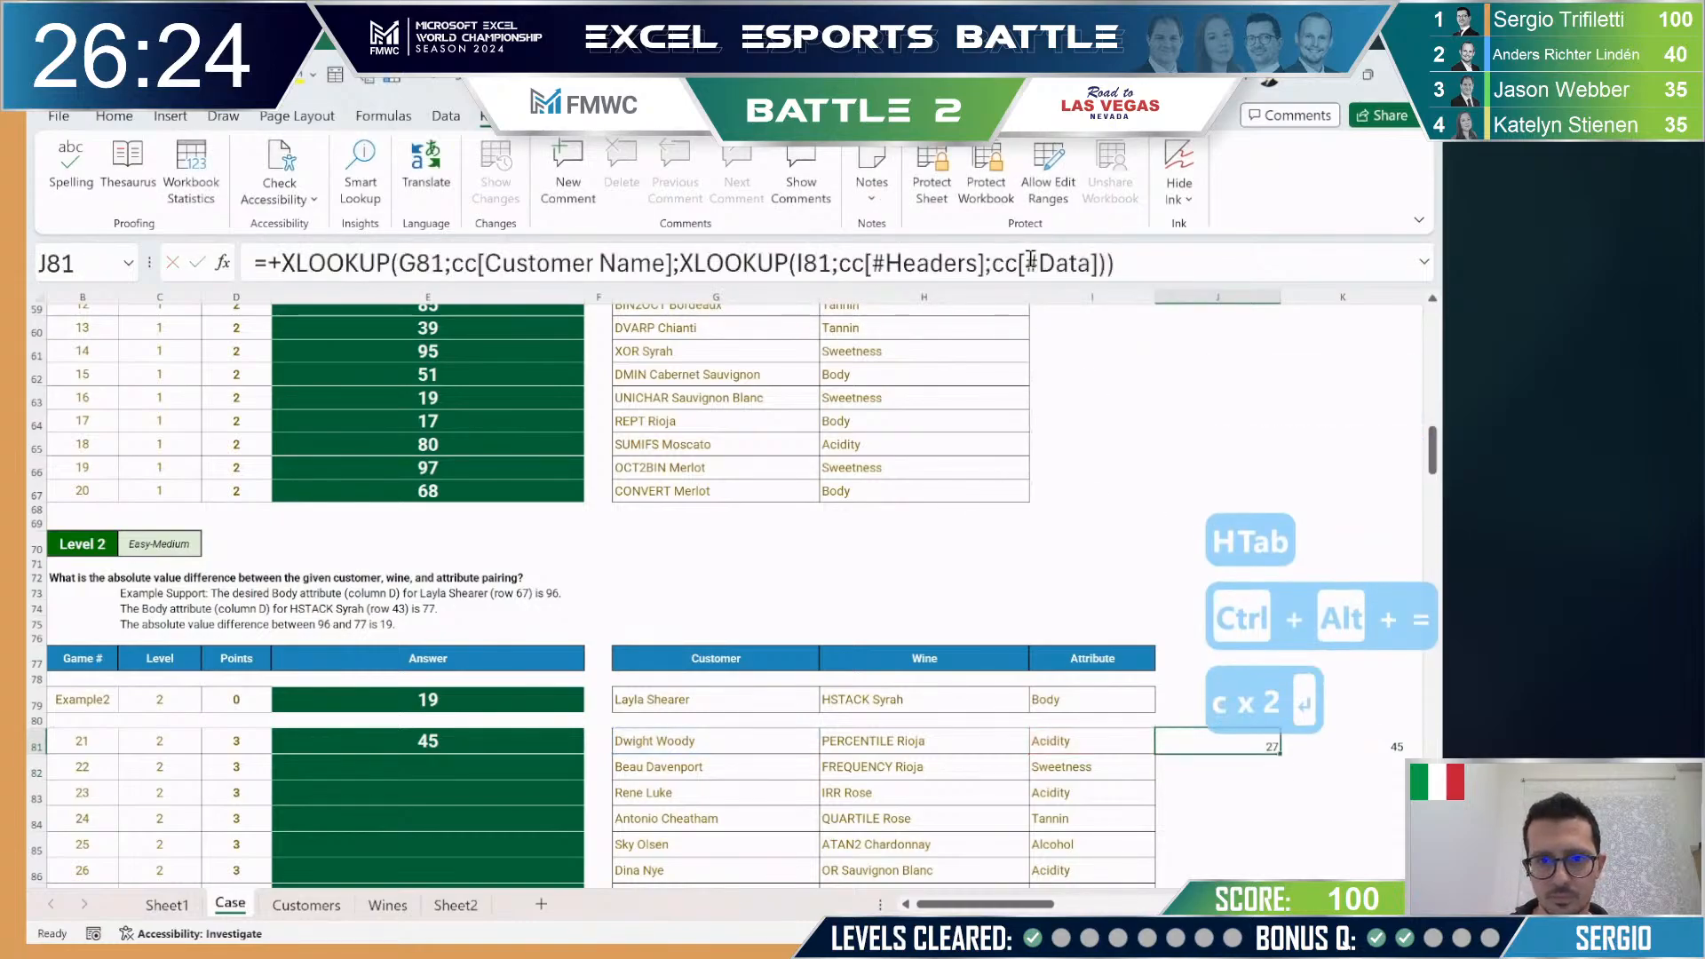
Step: Replace the Game 21 answer in E81 with the absolute difference formula ABS(J81-K81)
key(Left)
key(Left)
key(Left)
key(Left)
key(Left)
text(abs)
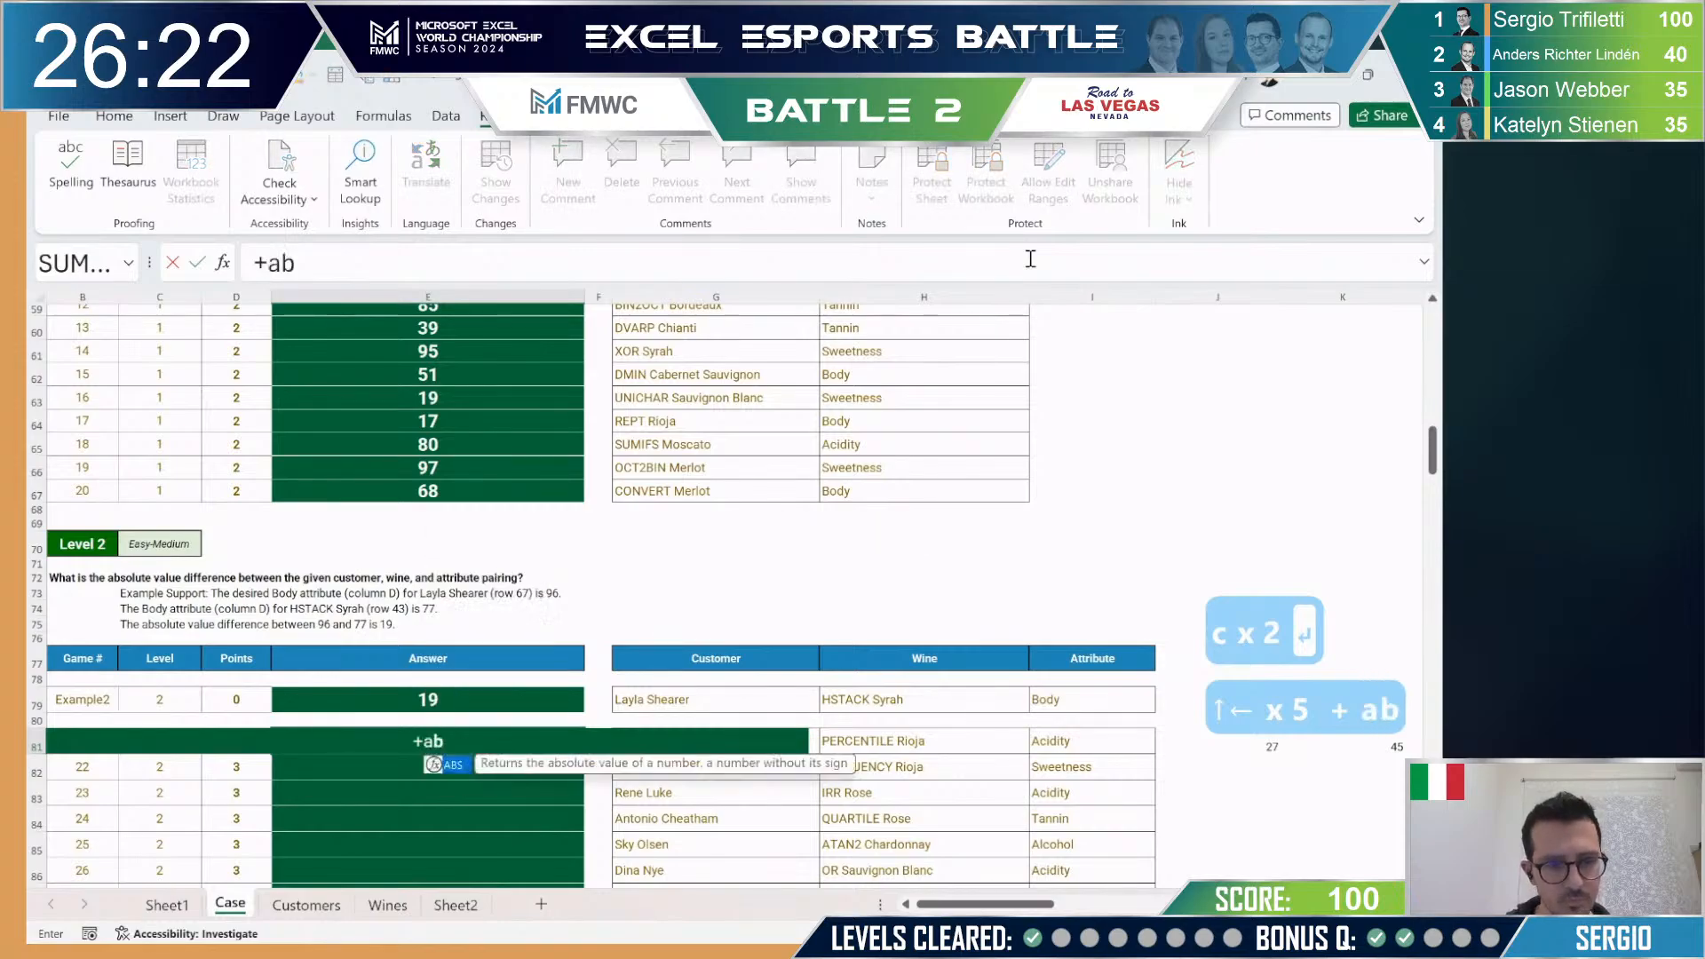
key(Tab)
click(1260, 744)
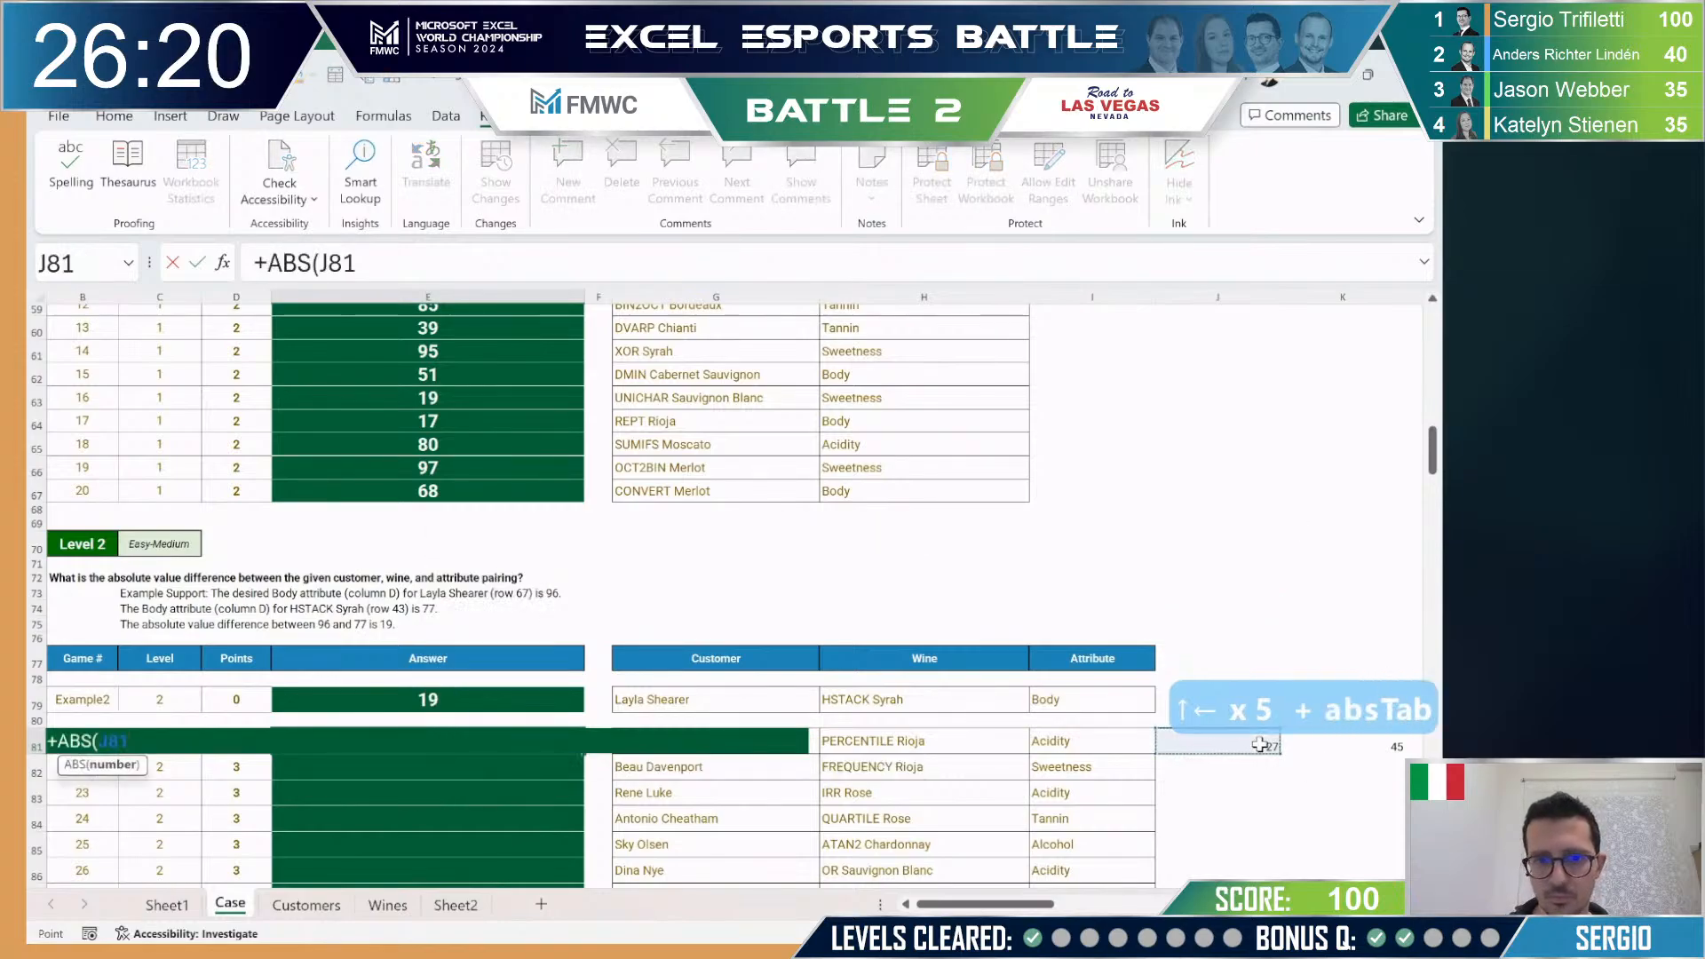
text(-)
click(1336, 740)
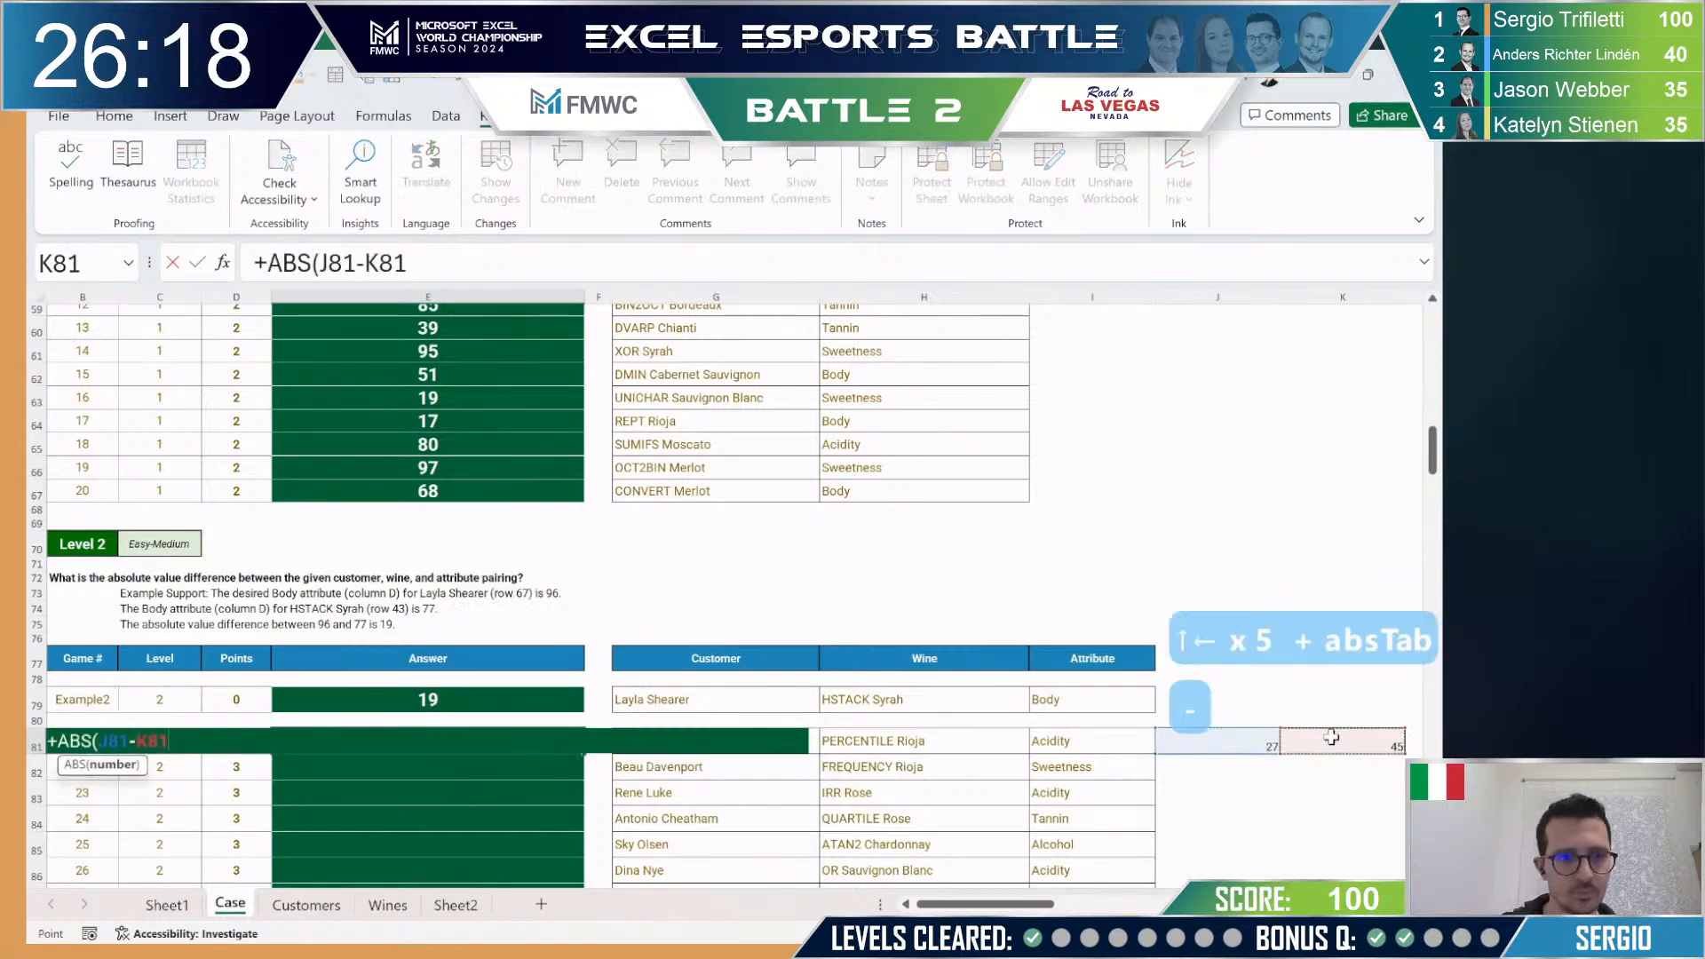
text())
key(Return)
Step: Copy the absolute difference formula from E81 into the Level 2 example answer cell E79
key(Up)
key(ctrl+c)
key(ctrl+Up)
key(ctrl+v)
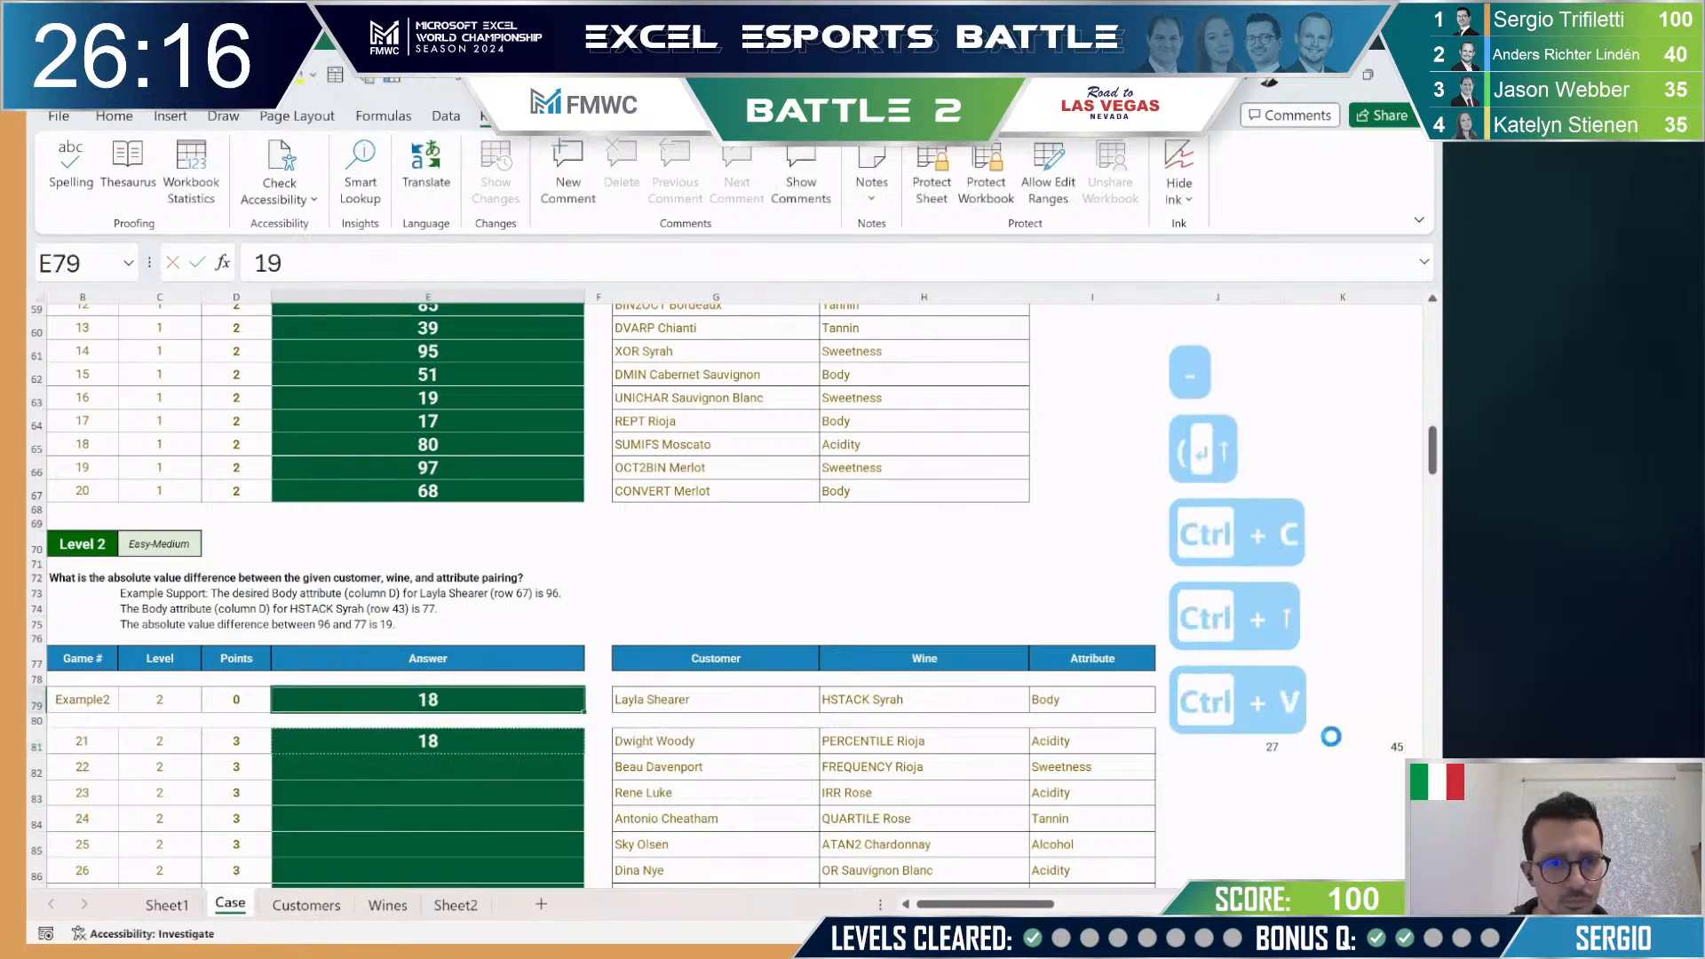
key(Down)
key(ctrl+Right)
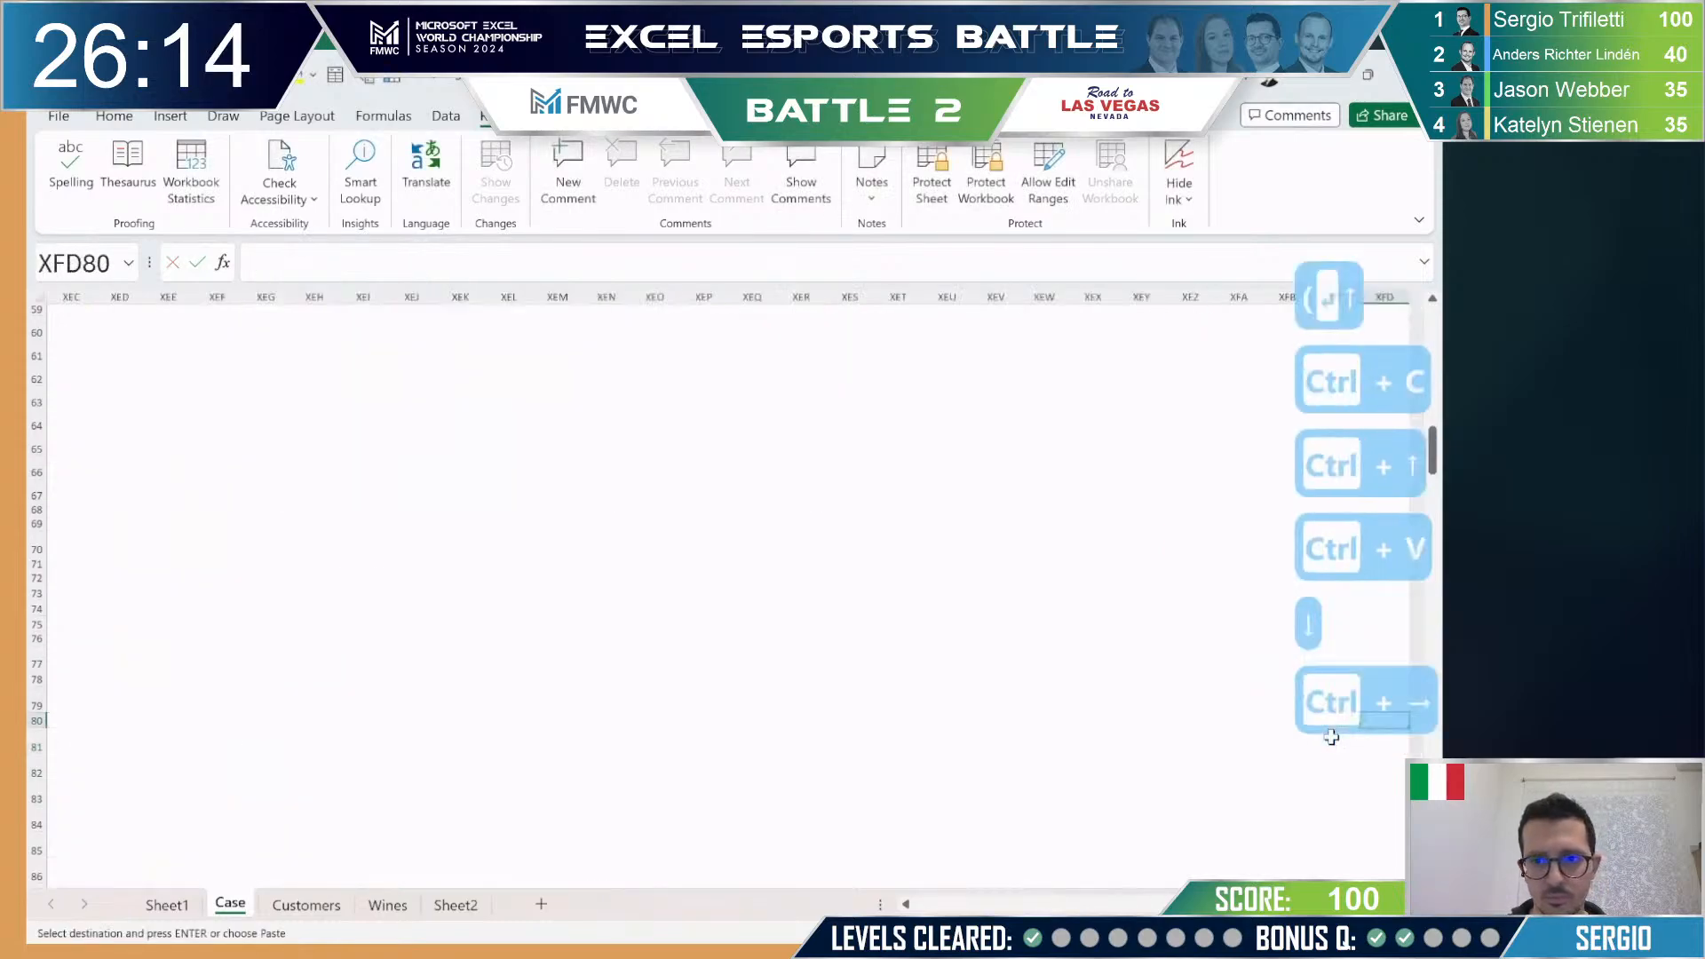
key(ctrl+Left)
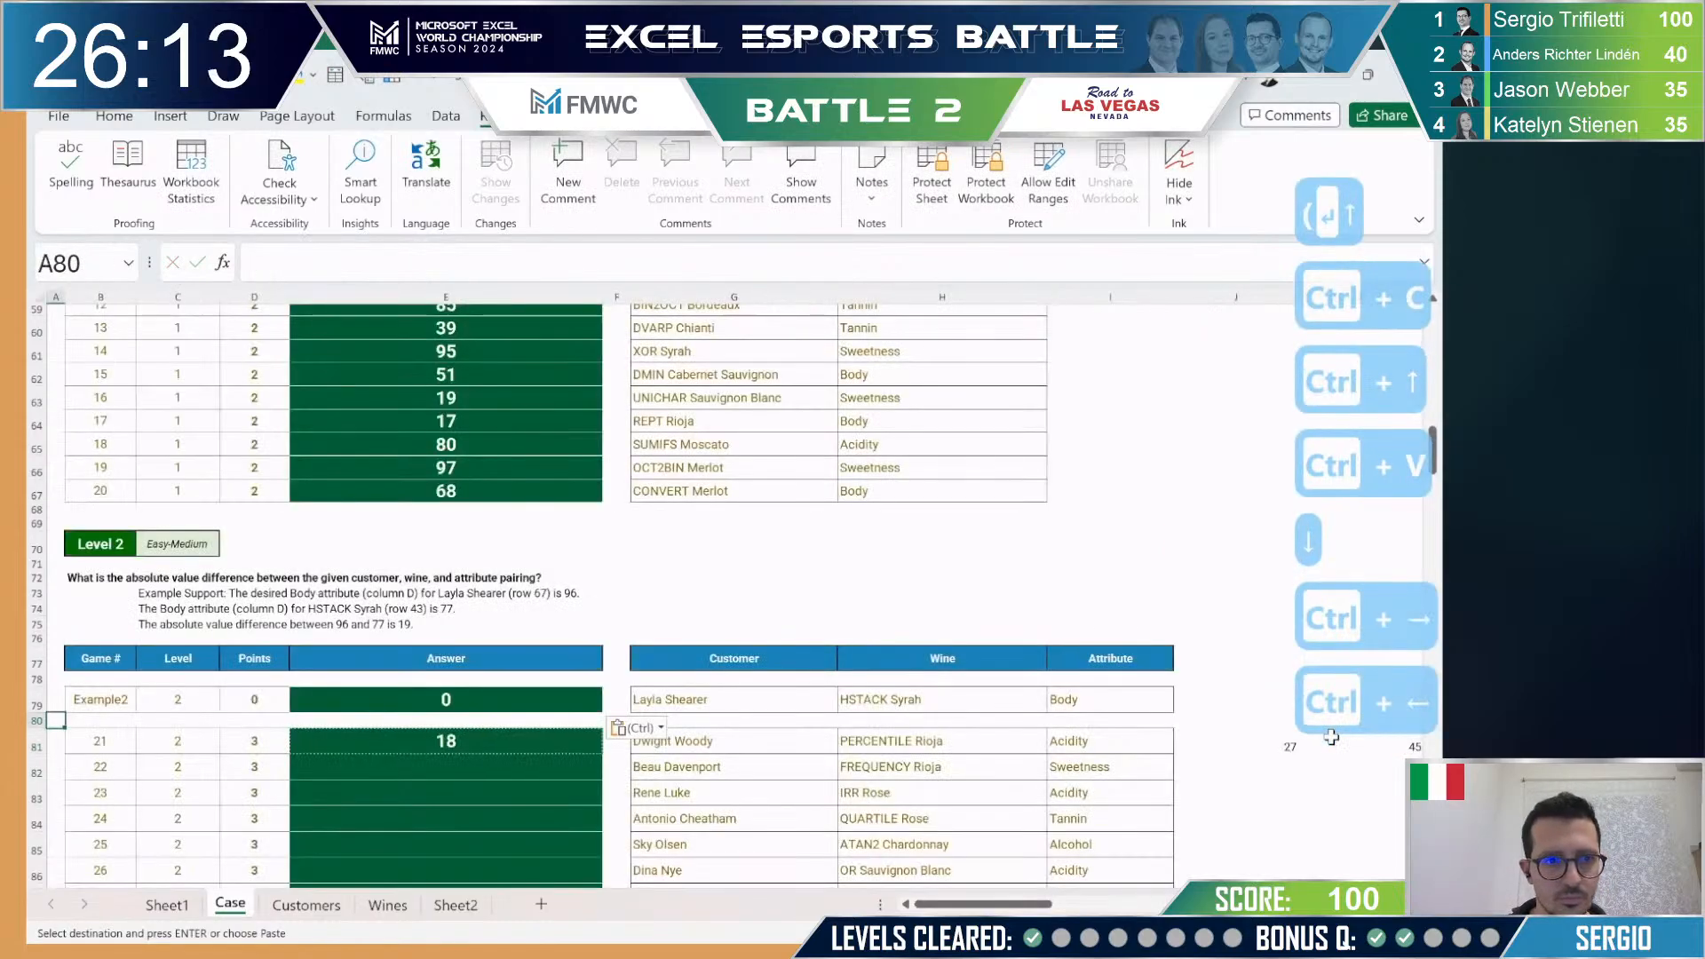
Step: Copy the customer and wine helper lookups from J81:K81 into the example row at J79:K79
click(1262, 745)
key(ctrl+c)
click(1231, 699)
key(ctrl+v)
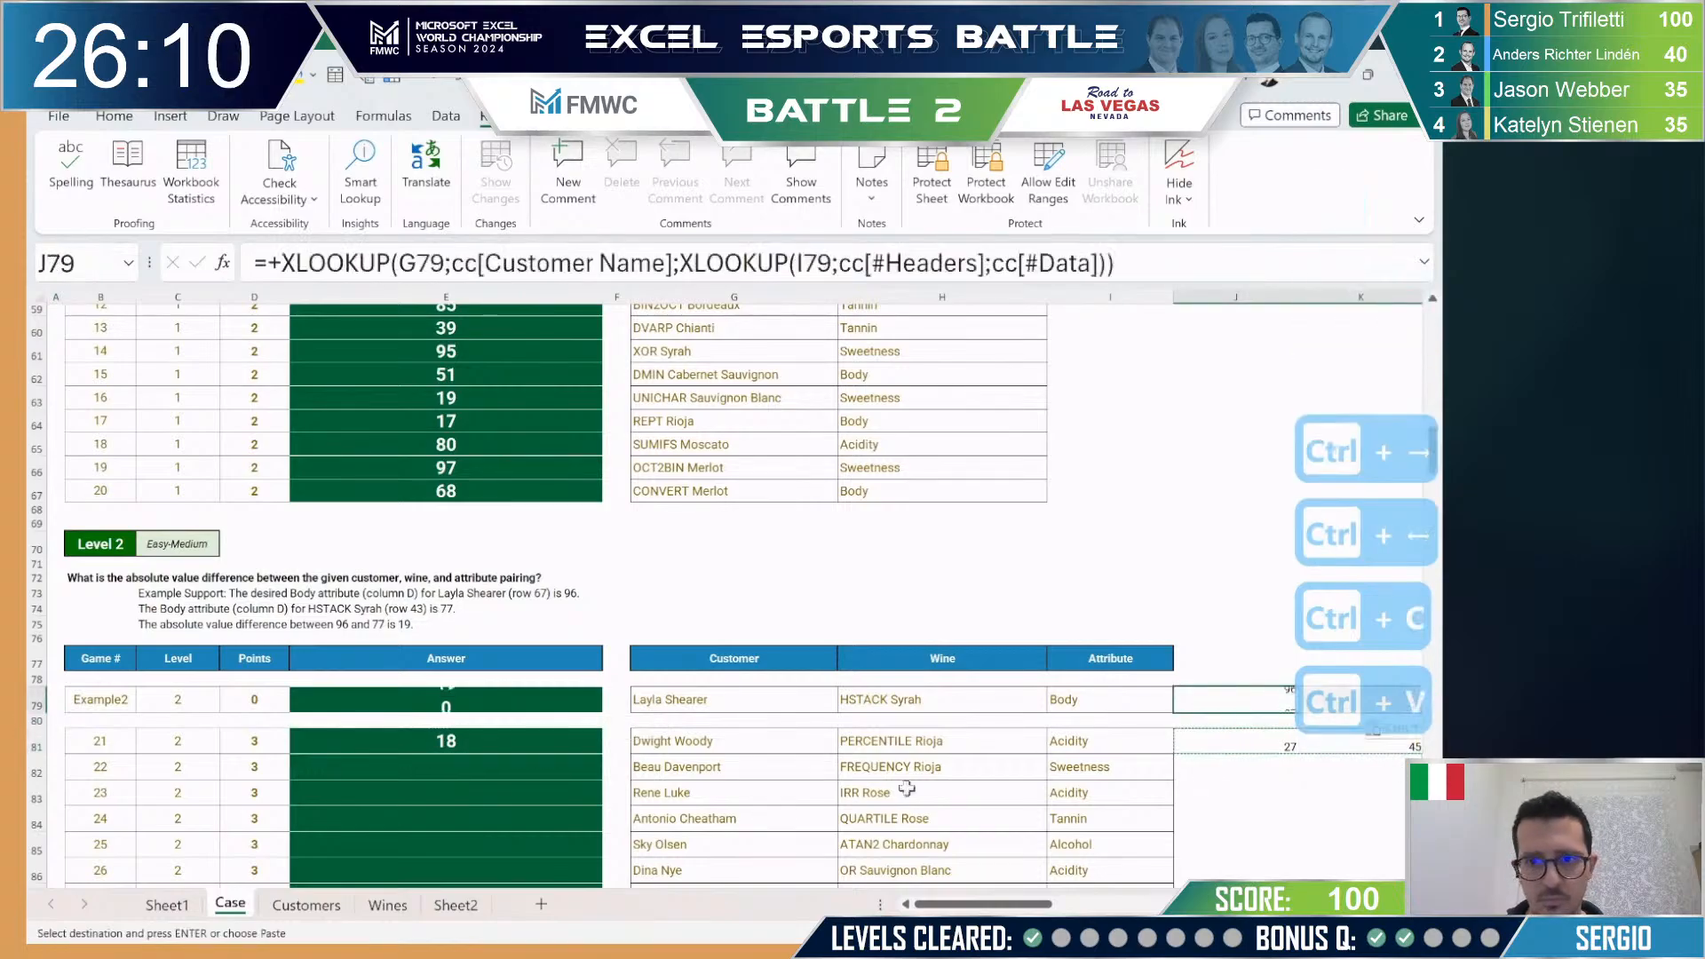
key(Escape)
Step: Fill the absolute difference formula of E81 down the Level 2 answer column through E100
click(444, 740)
key(ctrl+c)
key(Left)
key(ctrl+Down)
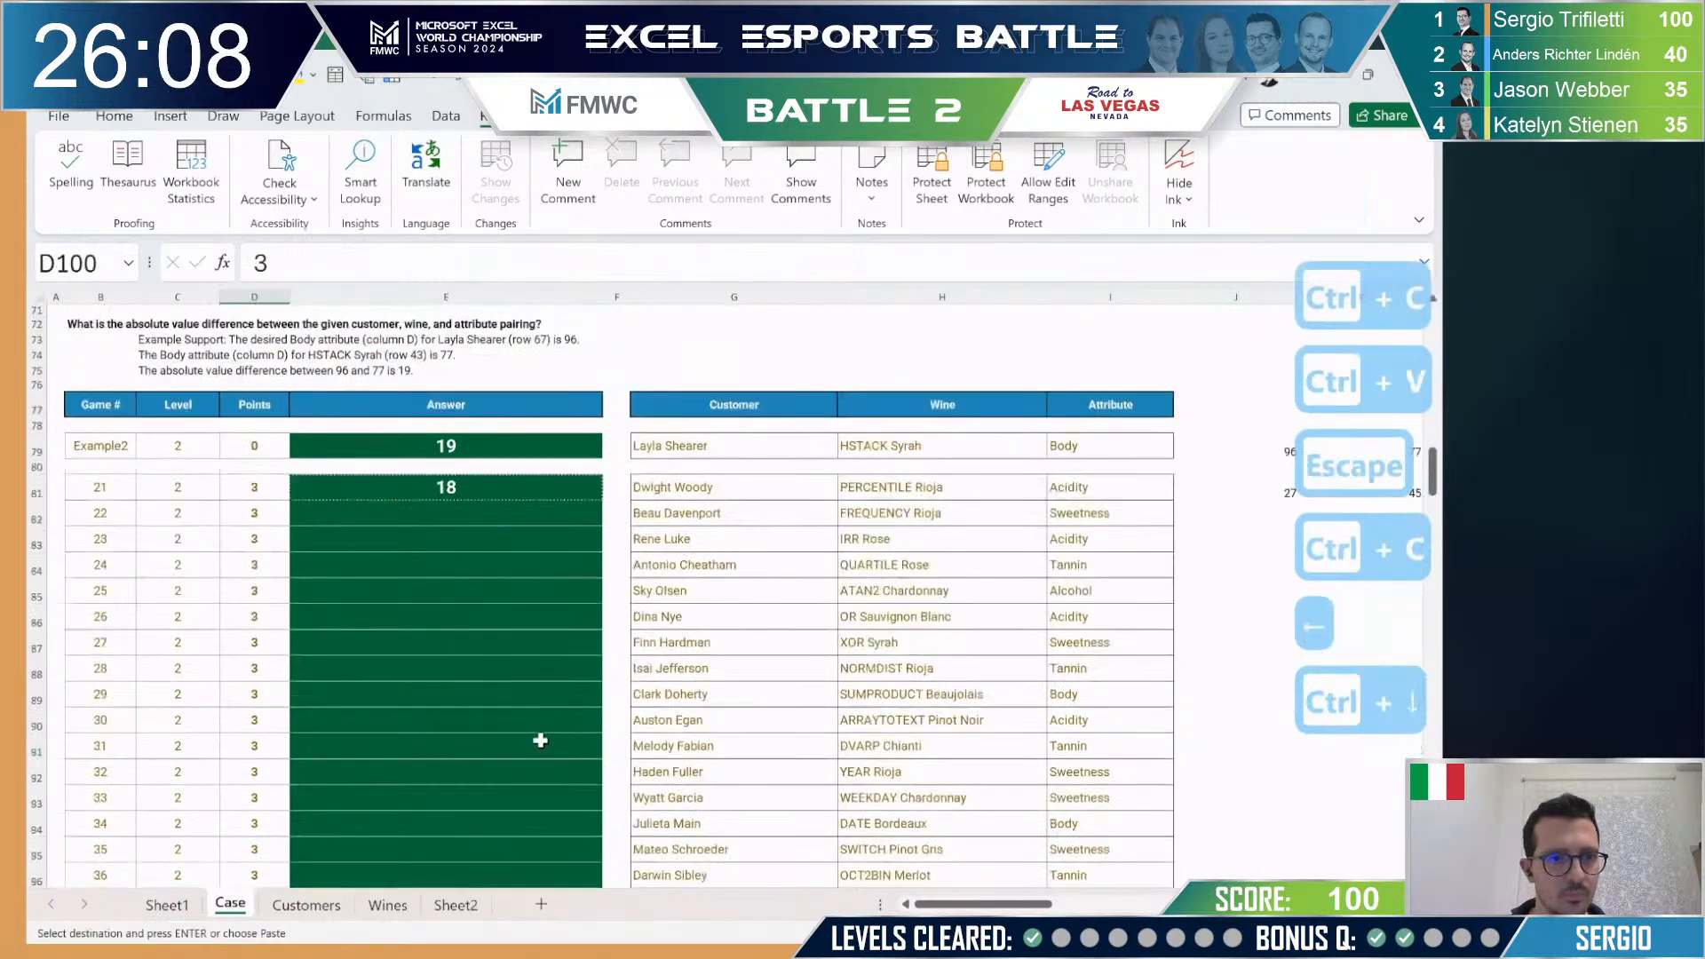
key(Right)
key(ctrl+shift+Up)
key(ctrl+v)
key(ctrl+c)
key(Escape)
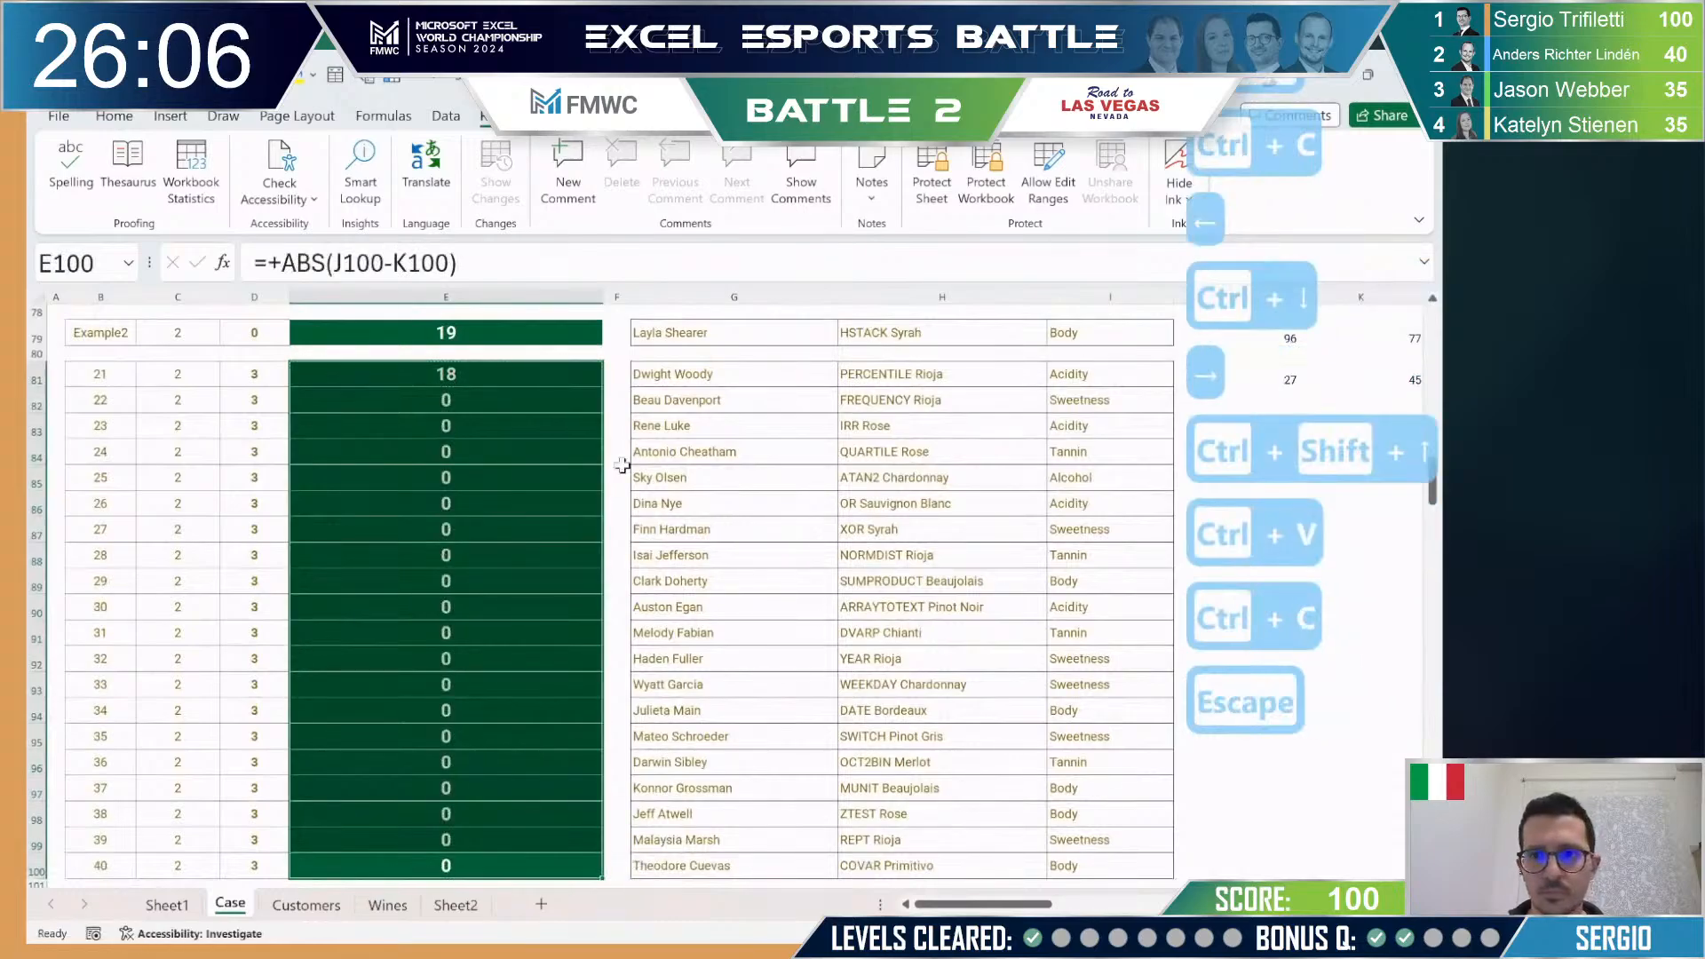
Step: Fill the helper lookups of J81:K81 down through row 100 for all Level 2 games
click(1096, 387)
key(Right)
key(ctrl+shift+Right)
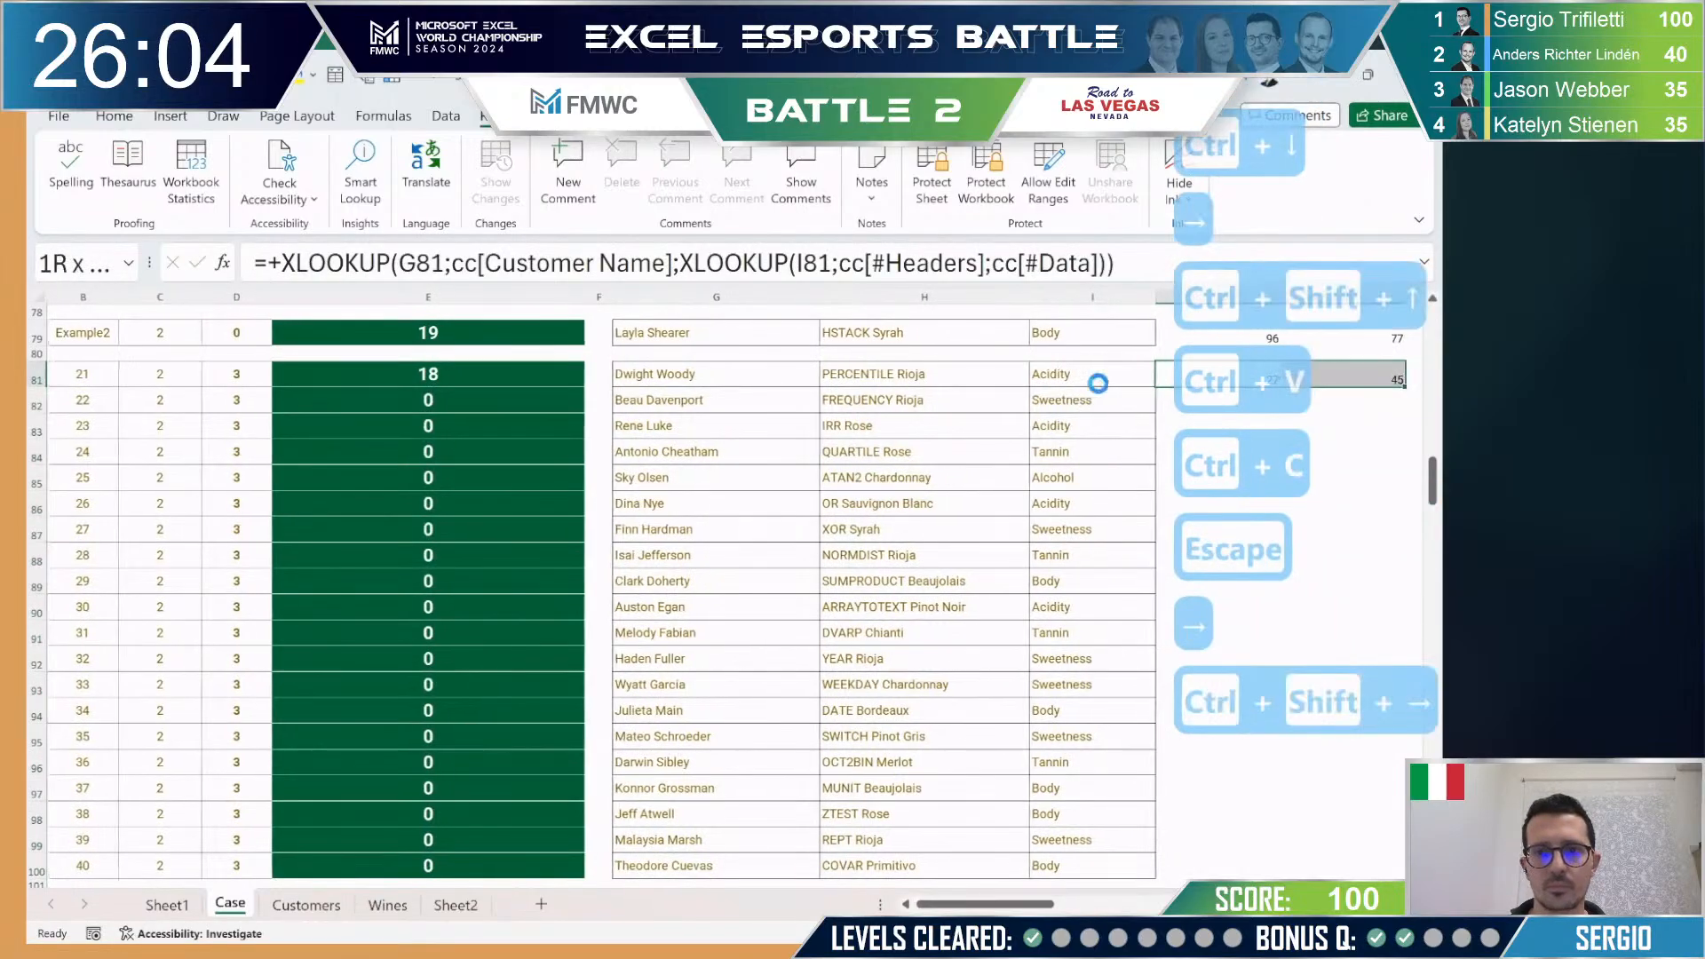
key(ctrl+c)
key(Left)
key(ctrl+Down)
key(Right)
key(ctrl+shift+Up)
key(ctrl+v)
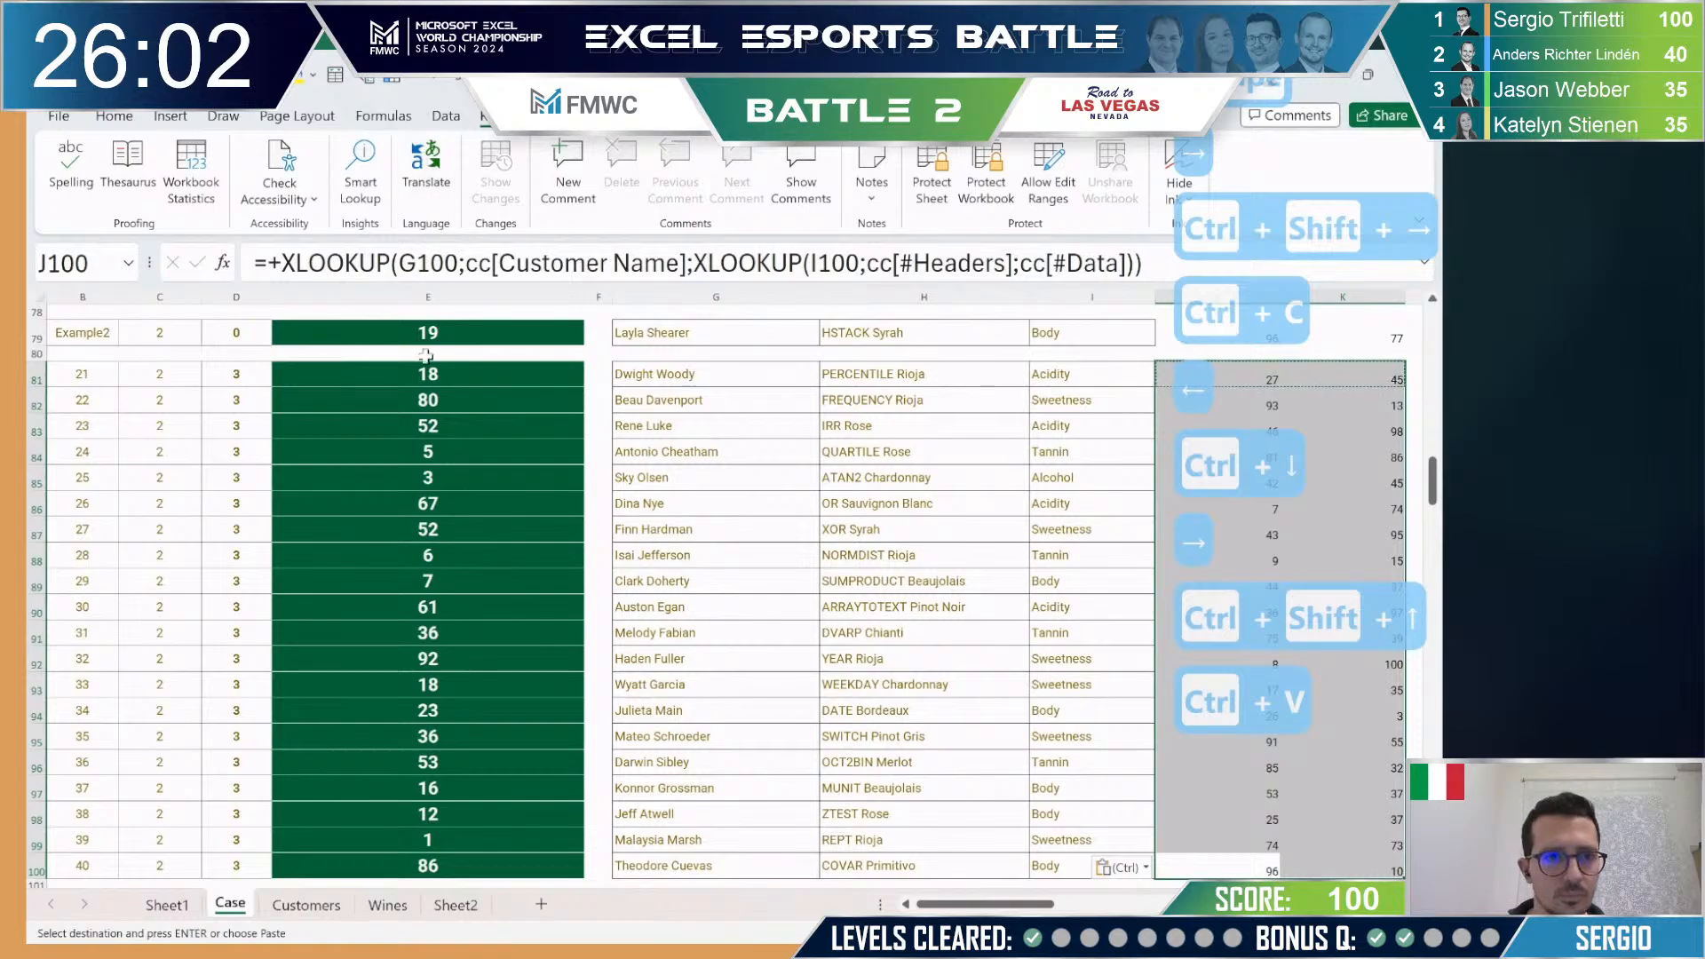
Step: Copy the Level 2 answers E81:E100 and paste them as values into the online Answers sheet starting at E40
click(436, 367)
key(ctrl+shift+Down)
key(ctrl+c)
key(alt+Tab)
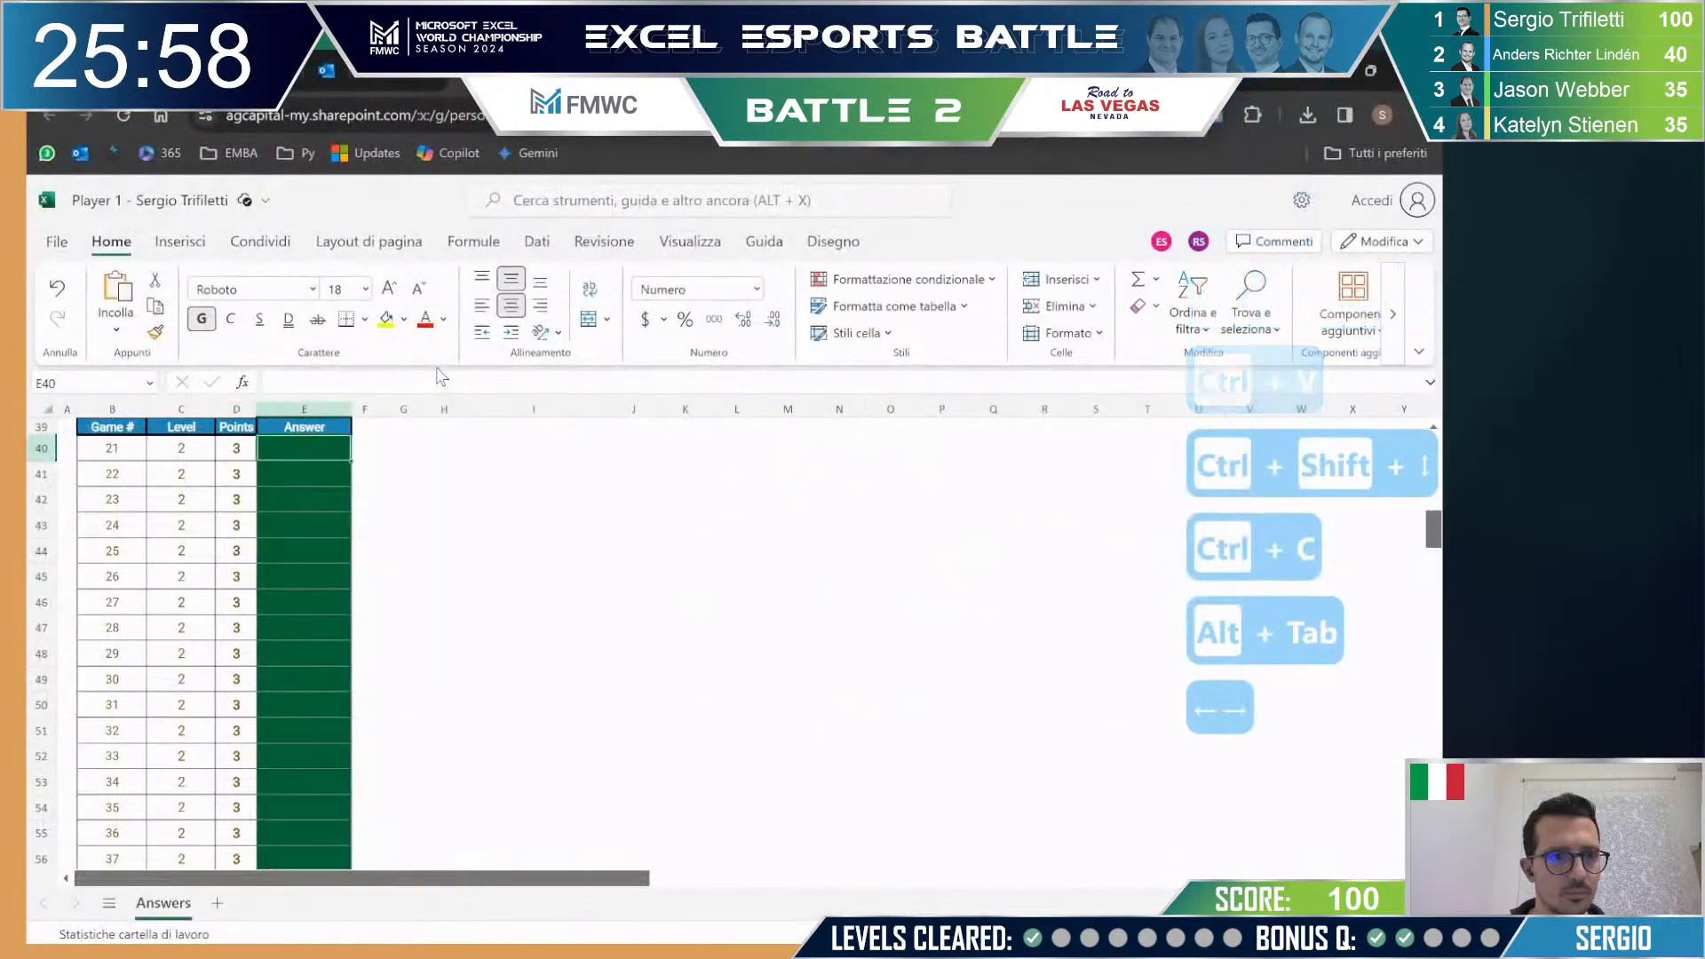
key(ctrl+shift+v)
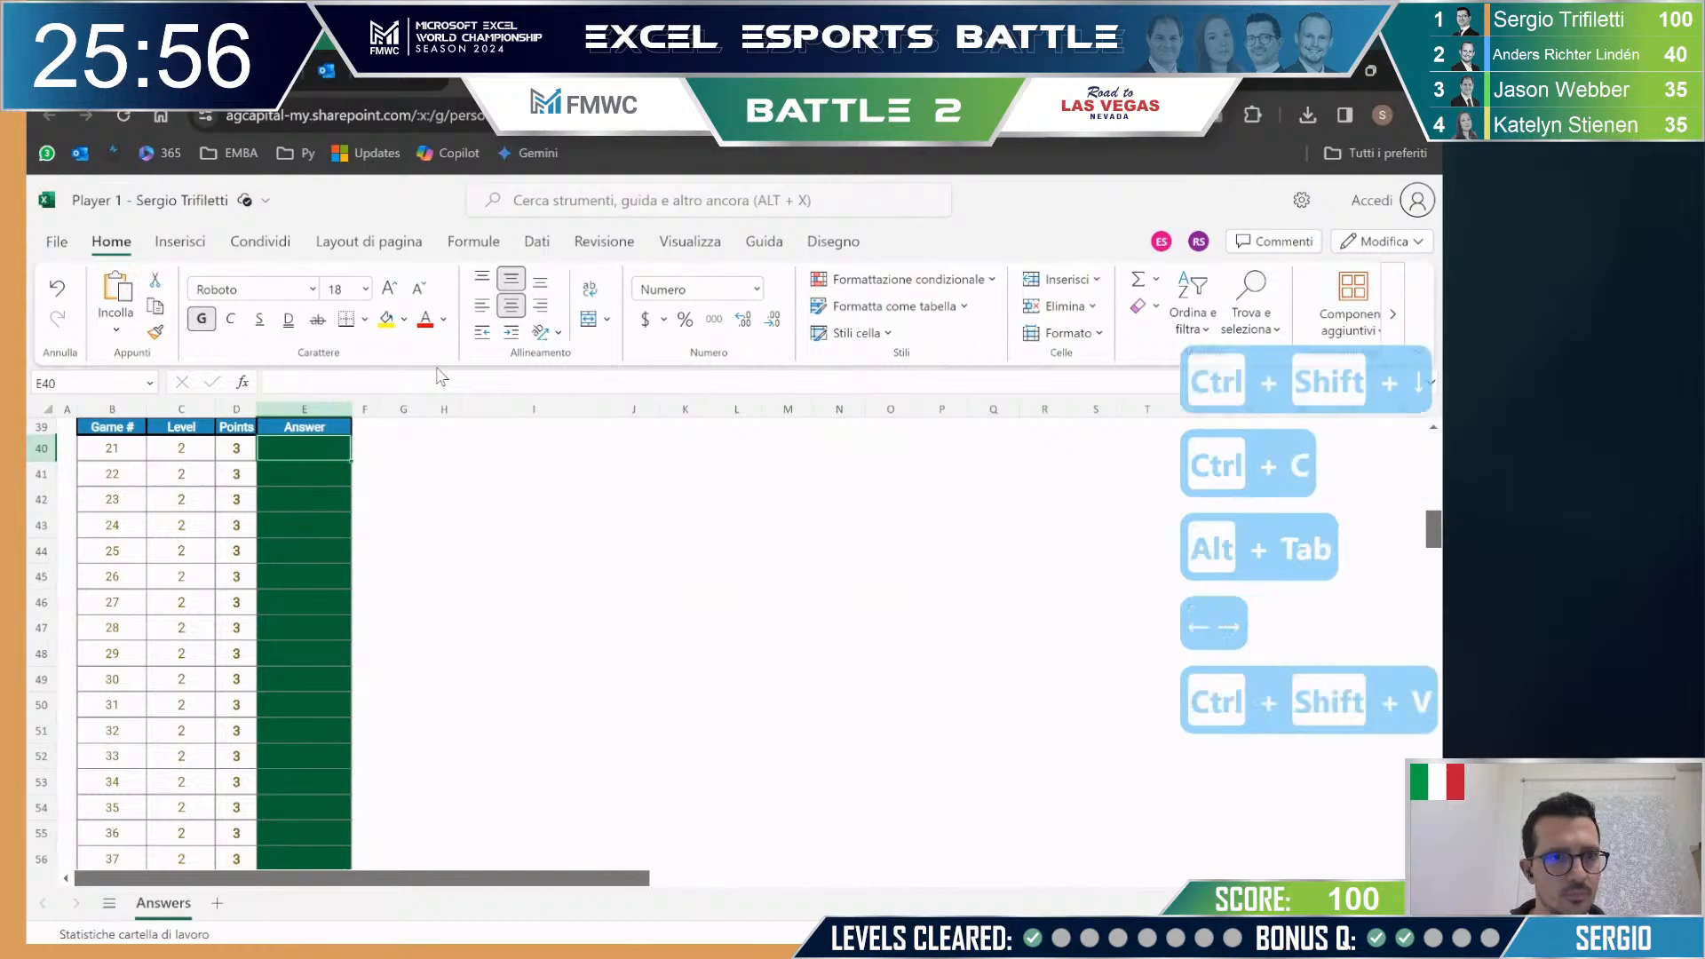
key(ctrl+shift+v)
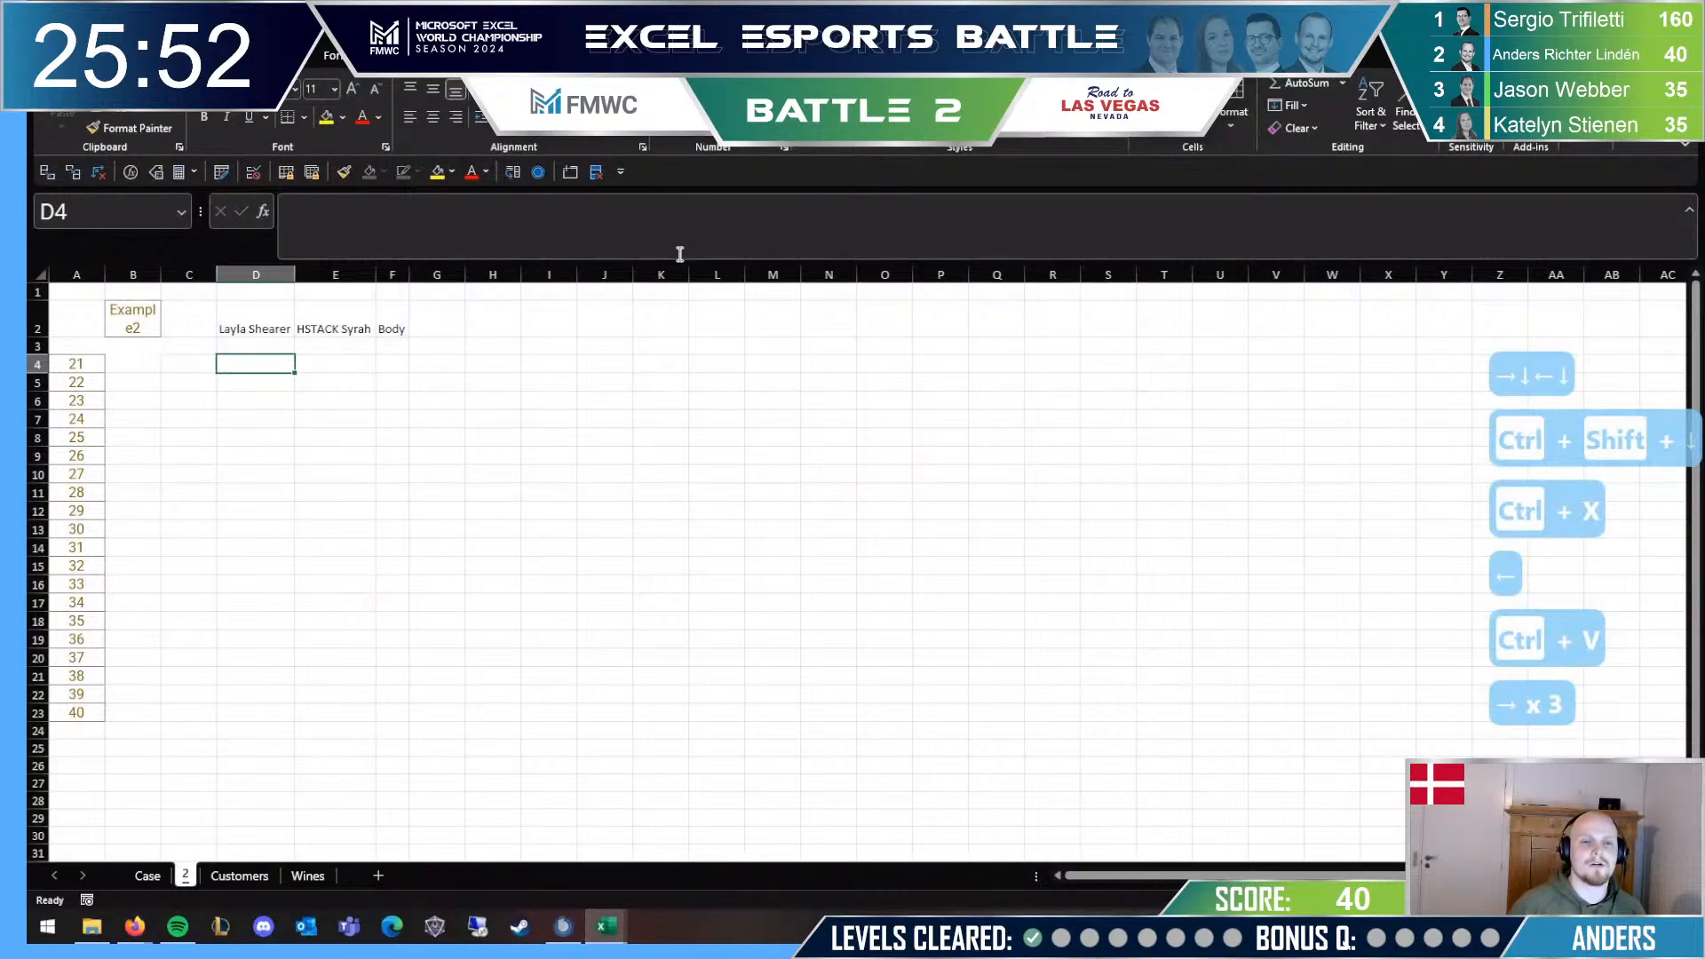
key(Up)
key(Up)
key(Down)
key(Down)
key(Up)
key(Down)
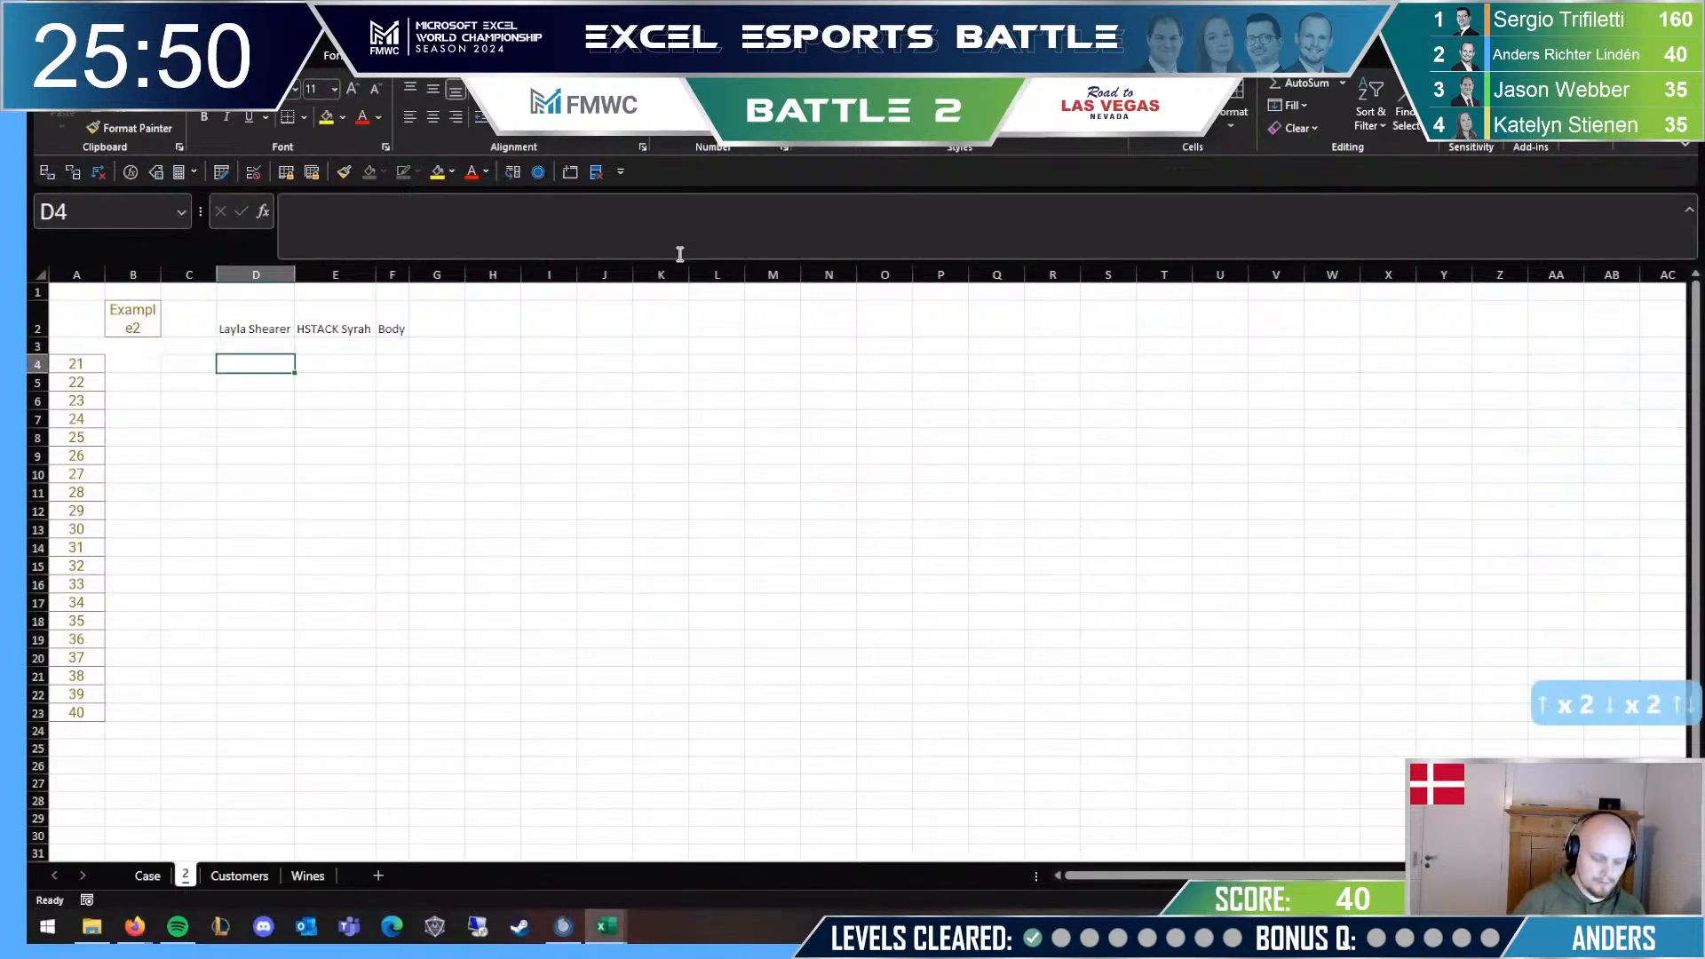
Step: Enter =XLOOKUP(D2;cus;cust) in D4 to return the example customer's attribute row
text(=)
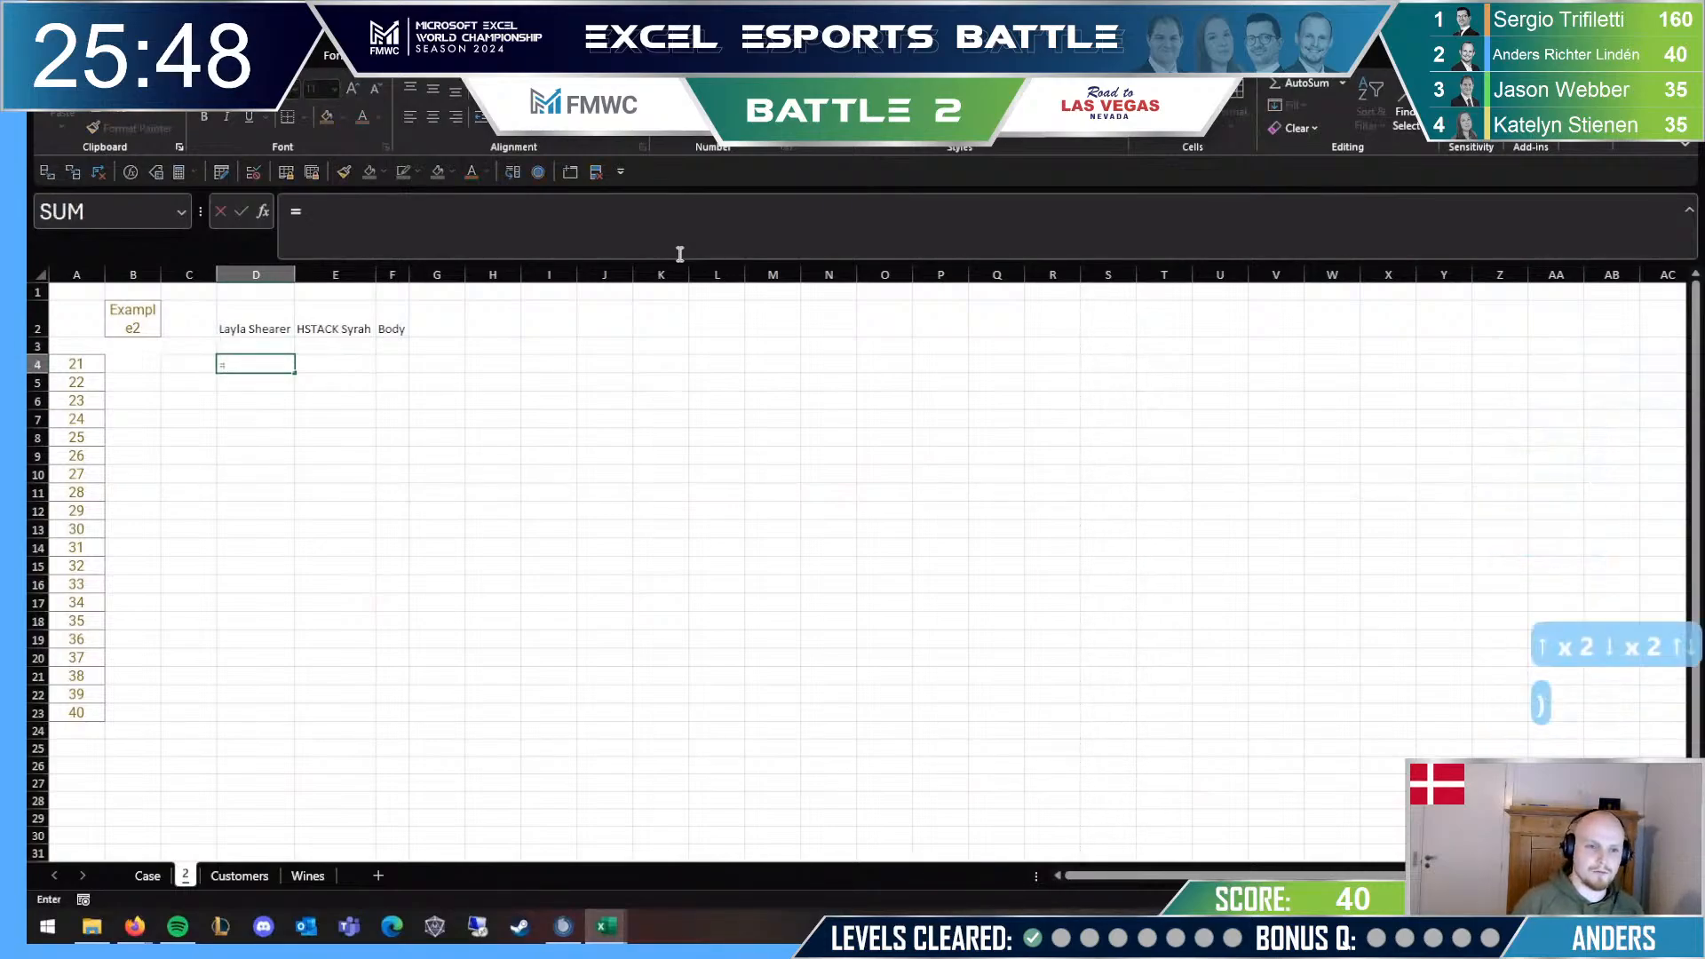
text(XL)
key(Tab)
key(Up)
key(Up)
text(;)
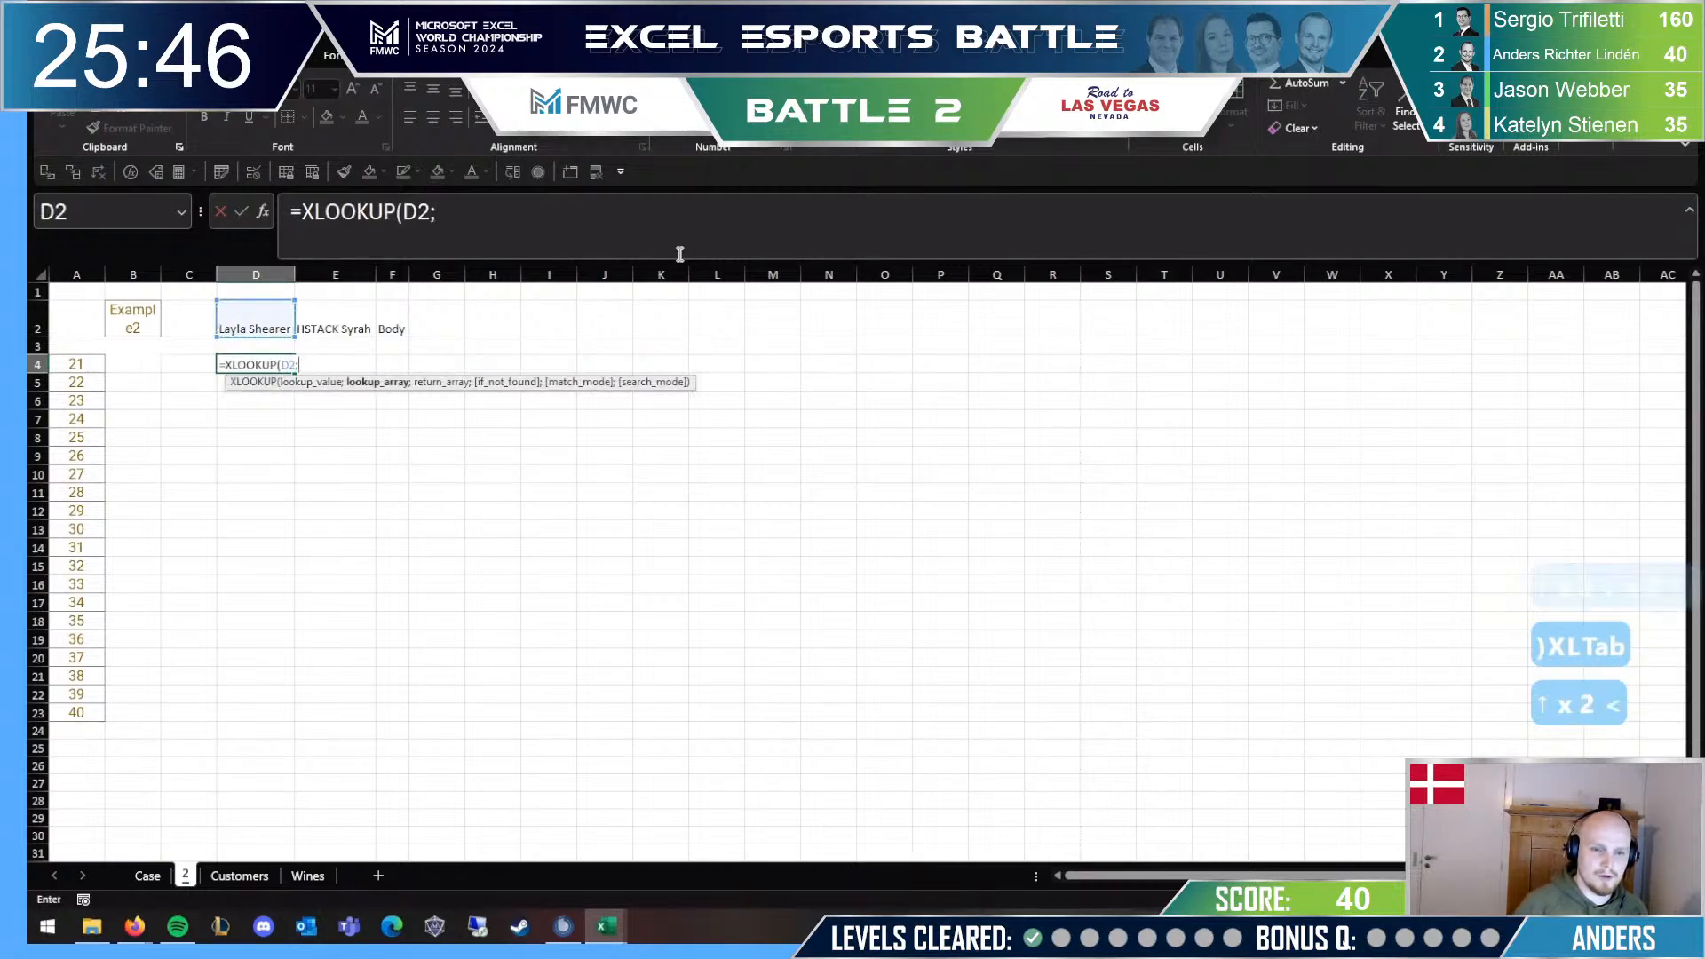
text(cust)
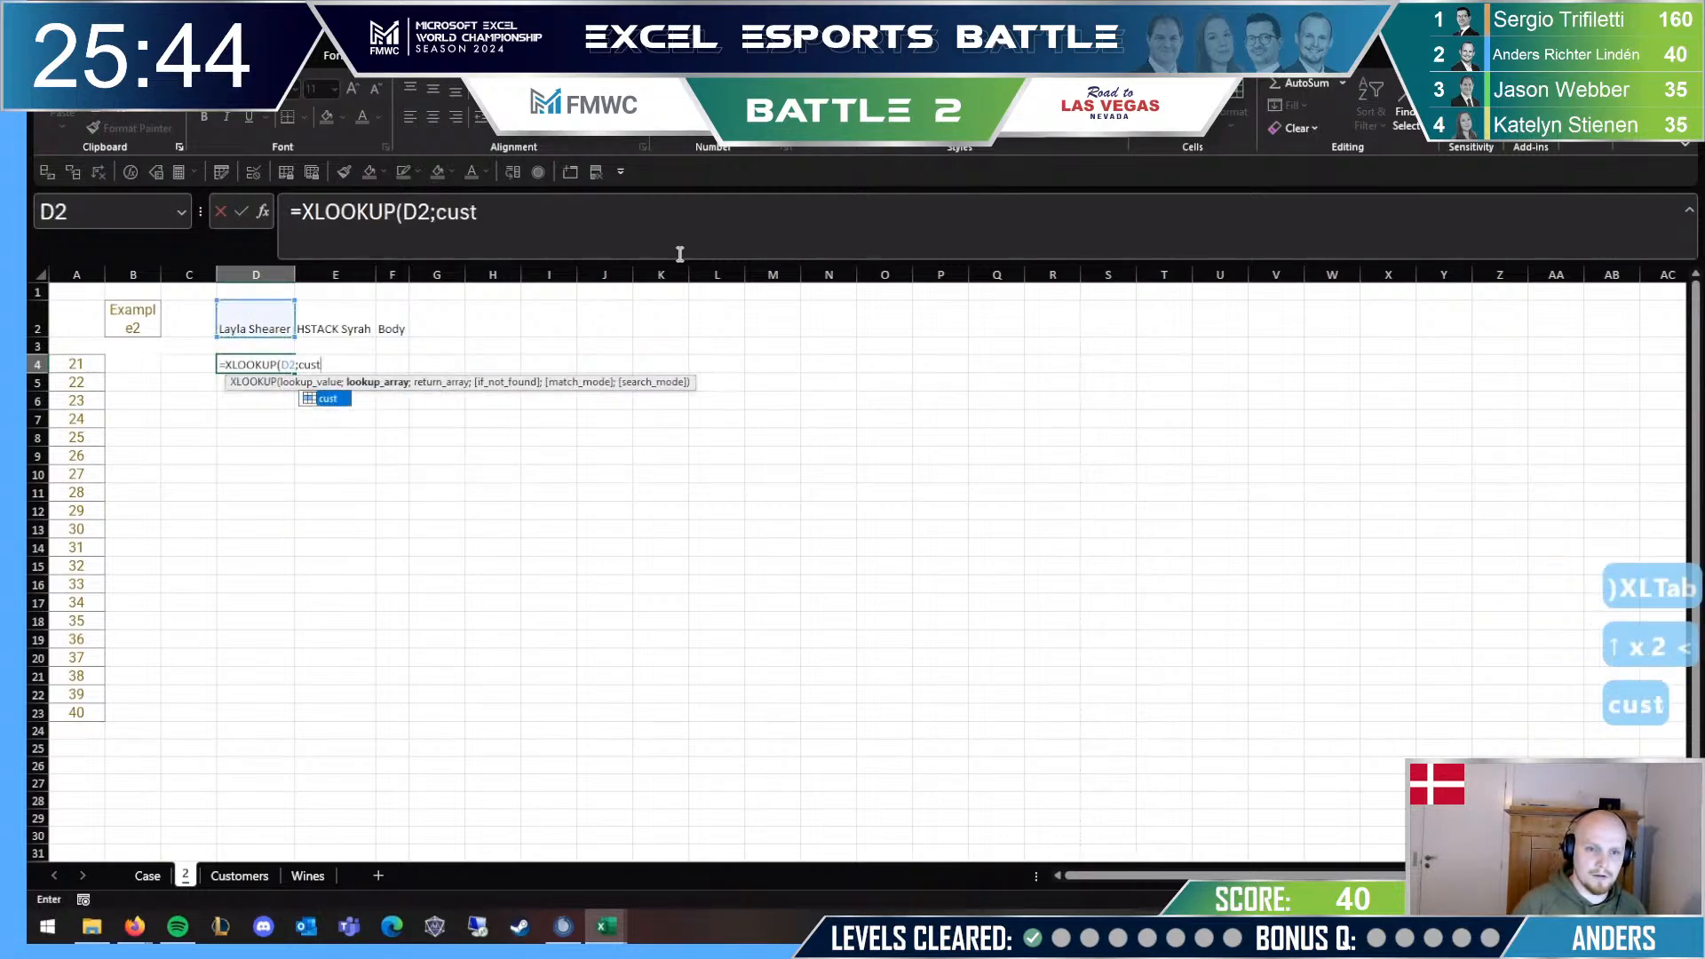
key(BackSpace)
text(;cust)
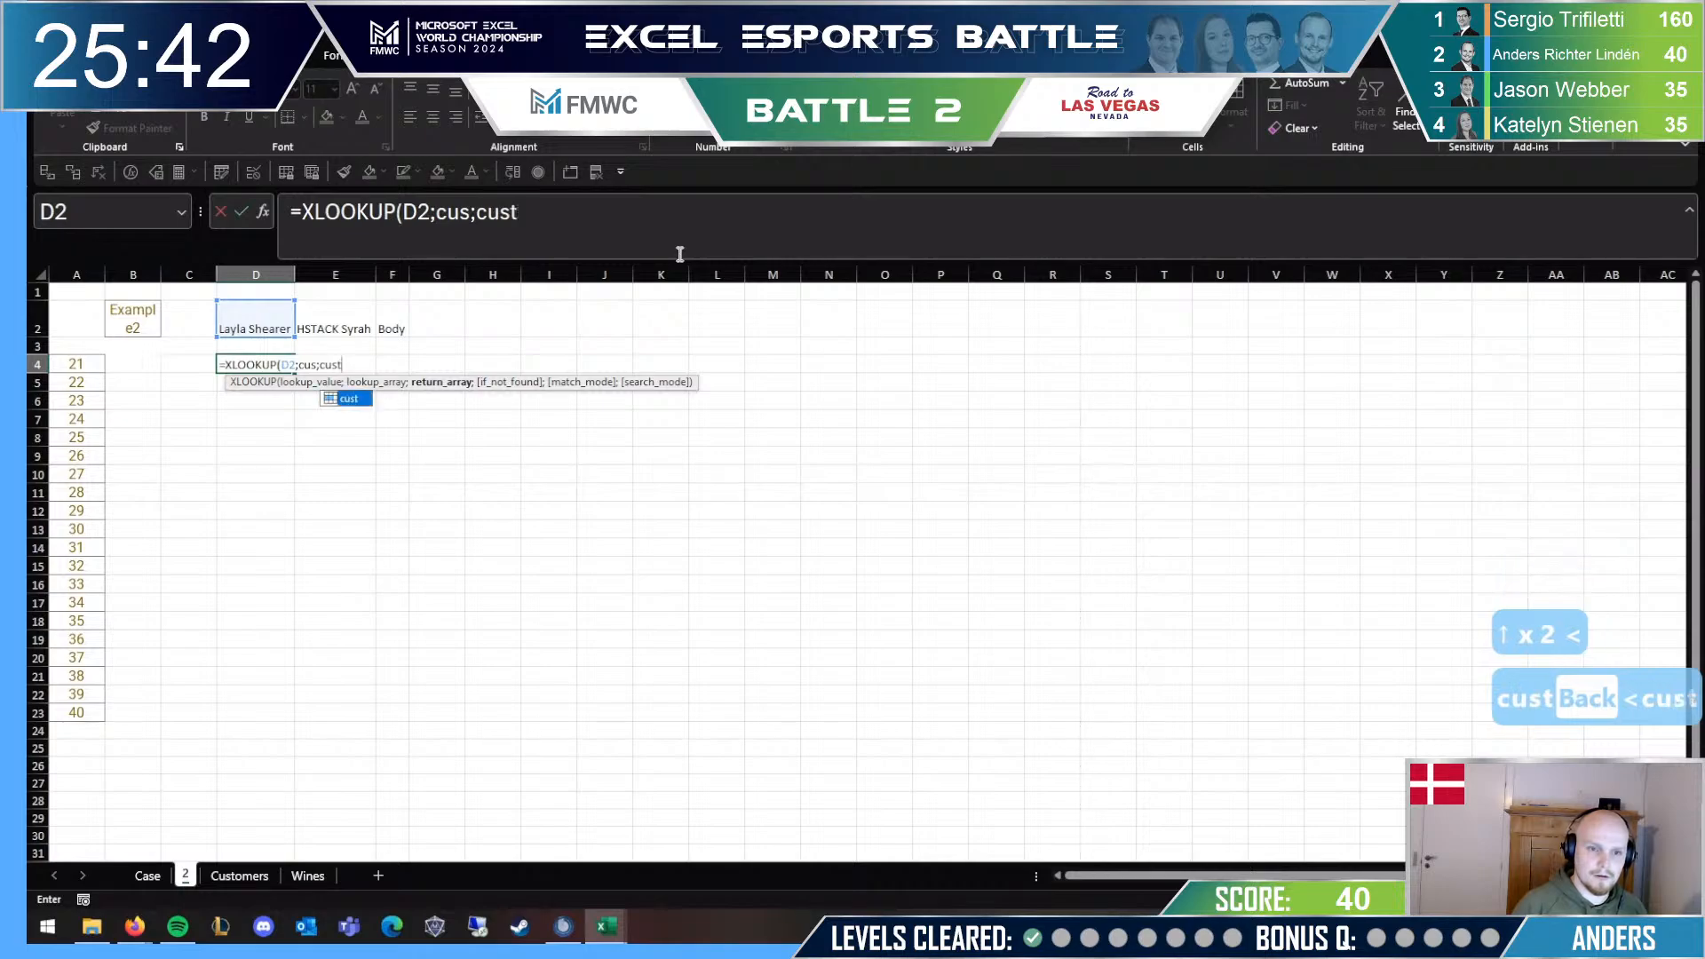
key(Return)
Step: Move the customer lookup formula from D4 one column over to E4
key(Up)
key(Up)
key(Down)
key(Left)
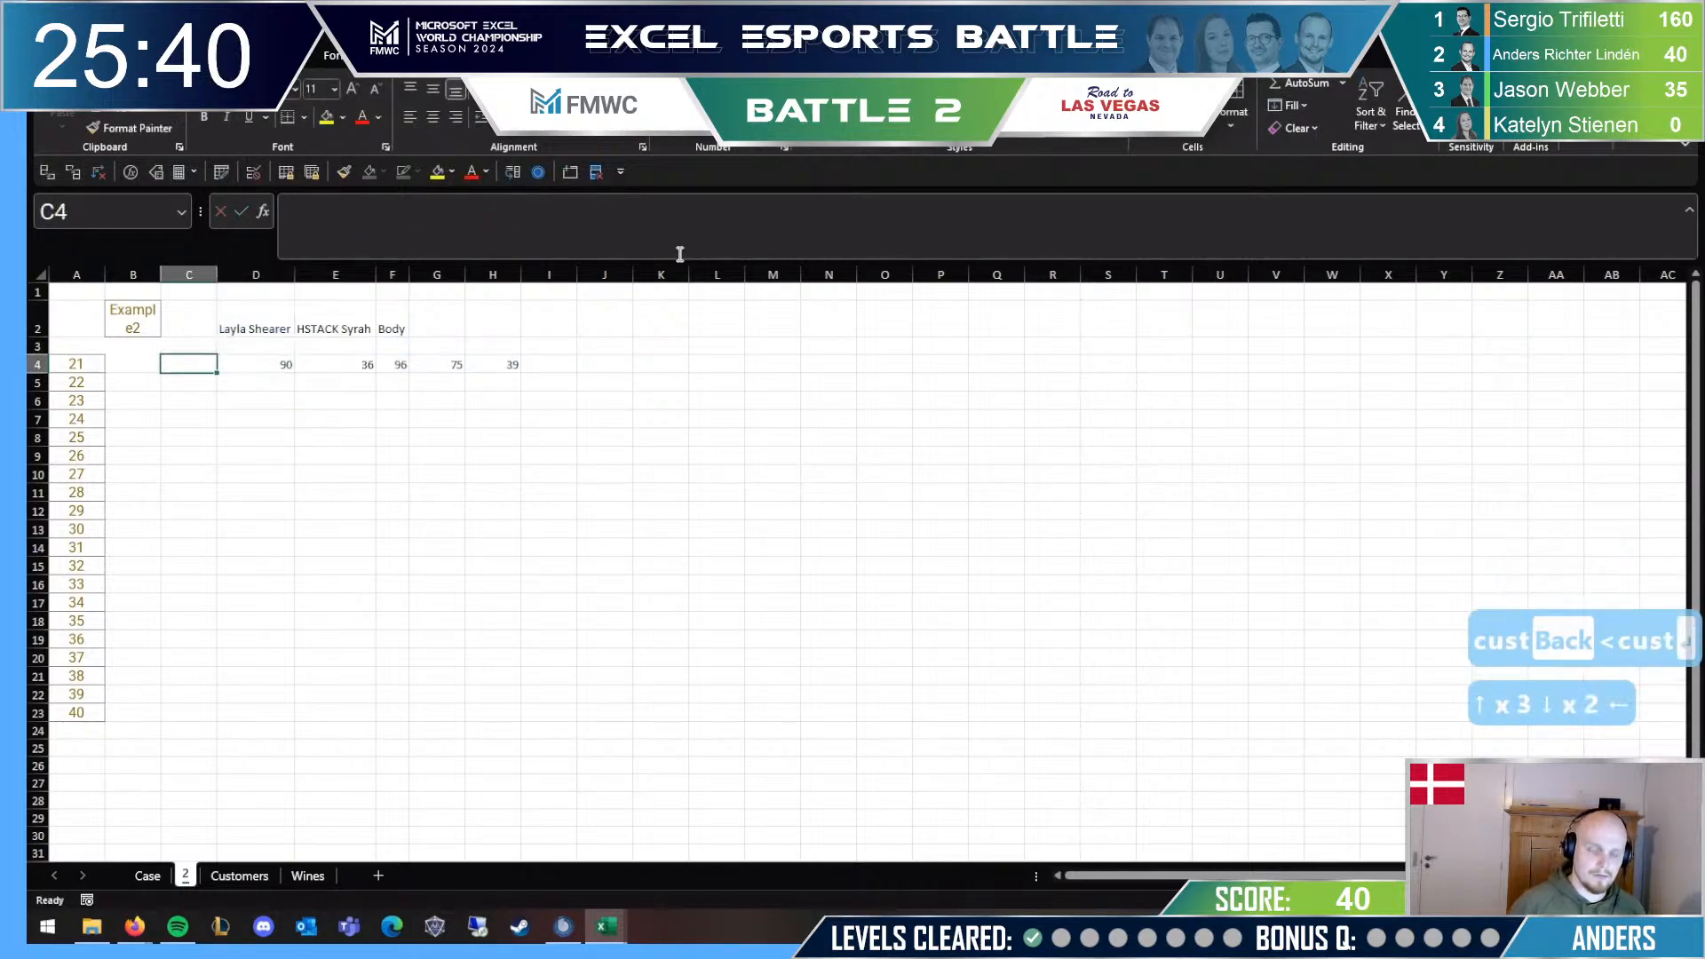
key(Right)
key(ctrl+x)
key(Right)
key(ctrl+v)
Step: Label the customer row "cus" in D4 and the wine row "wn" in D5
key(ctrl+Left)
key(Left)
key(Right)
key(Right)
key(Right)
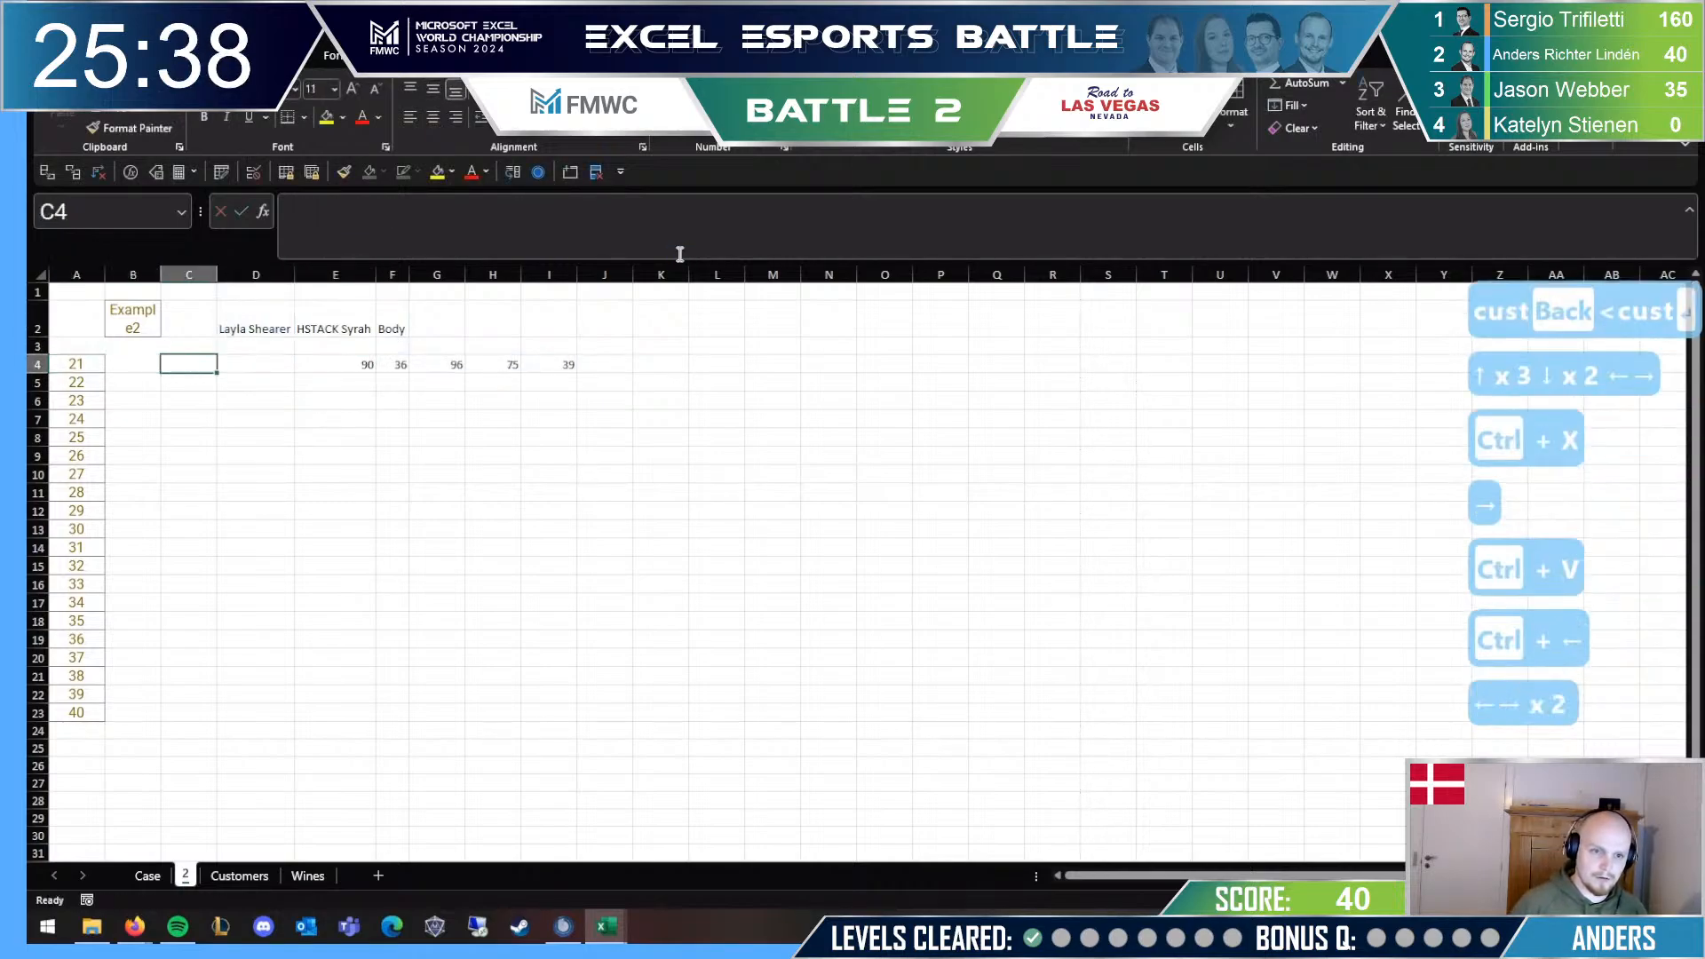
text(cus)
key(Return)
text(wn)
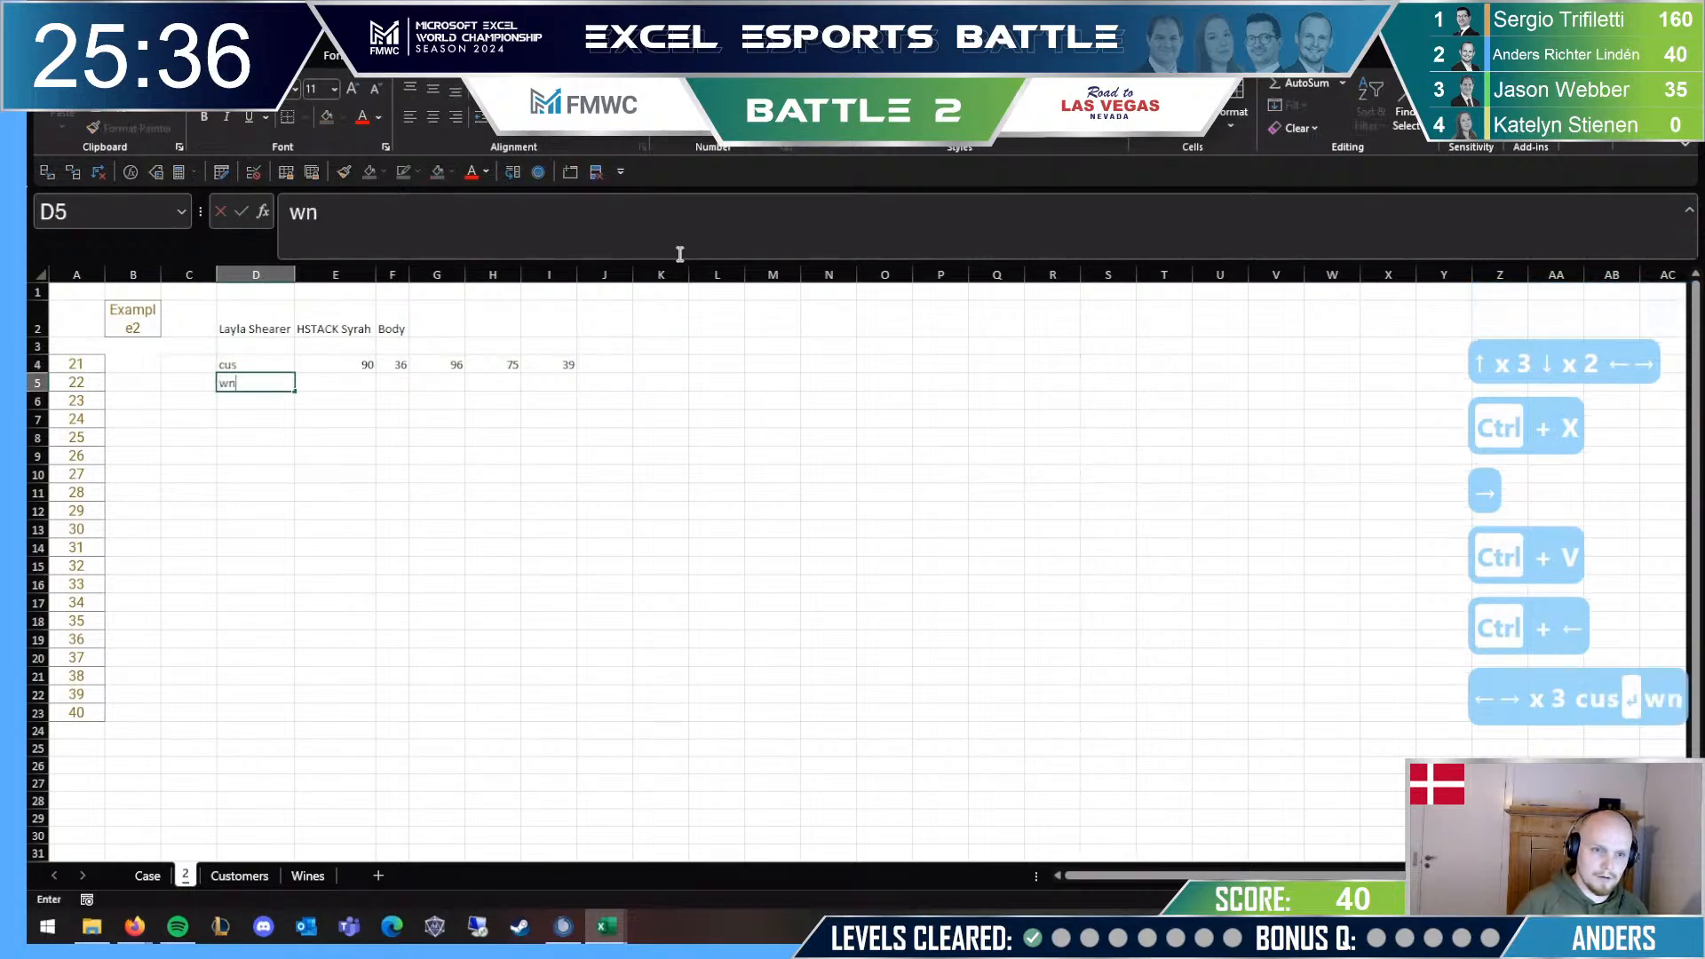
key(Return)
Step: Enter =XLOOKUP(E2;wn;wnt) in E5 to return the example wine's attribute row
key(Up)
key(Right)
text(=xl)
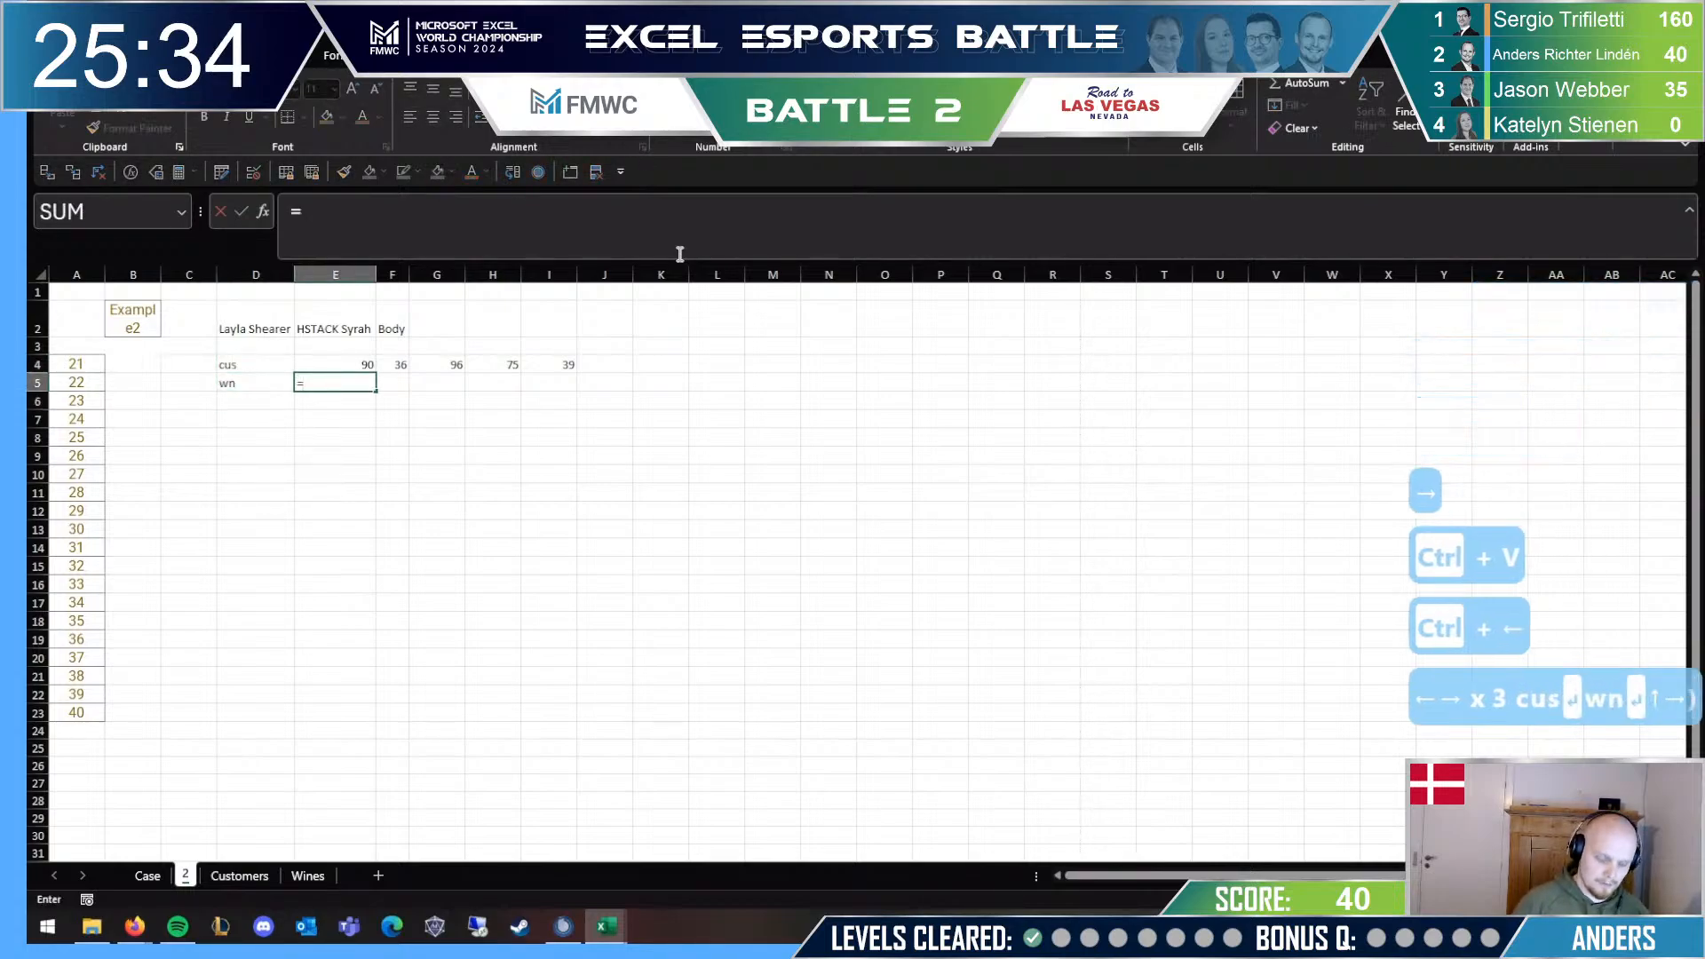
key(Tab)
key(Up)
key(Up)
key(Up)
text(;)
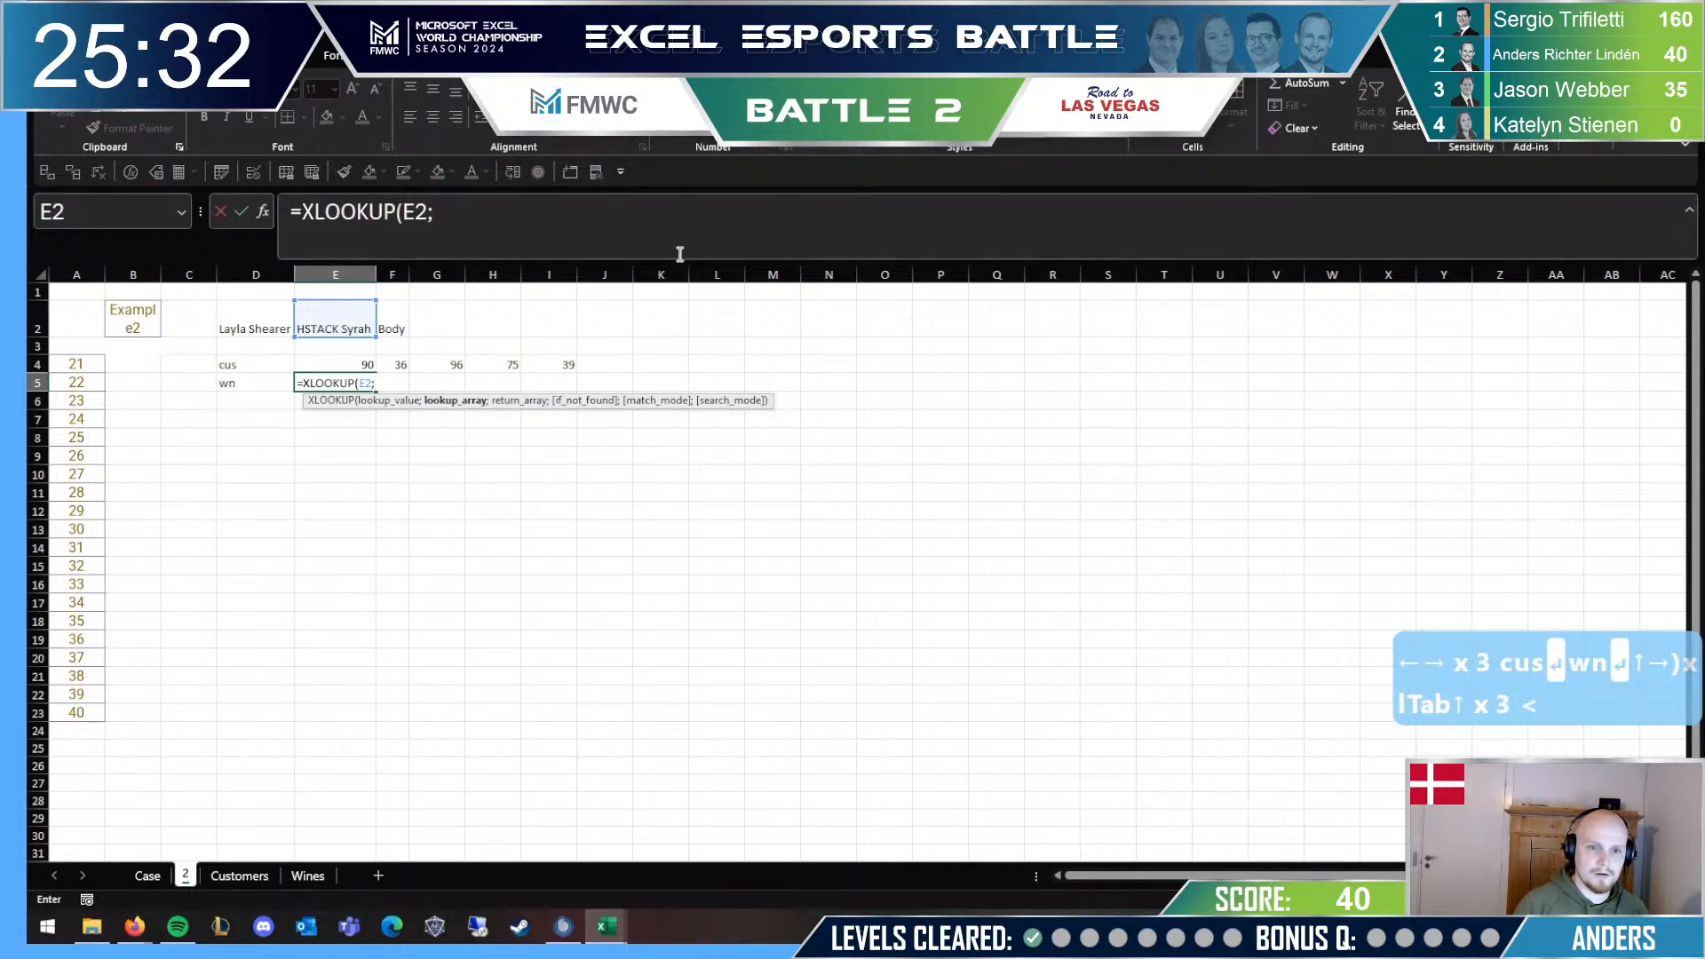
text(wn)
key(BackSpace)
text(wn;wnt)
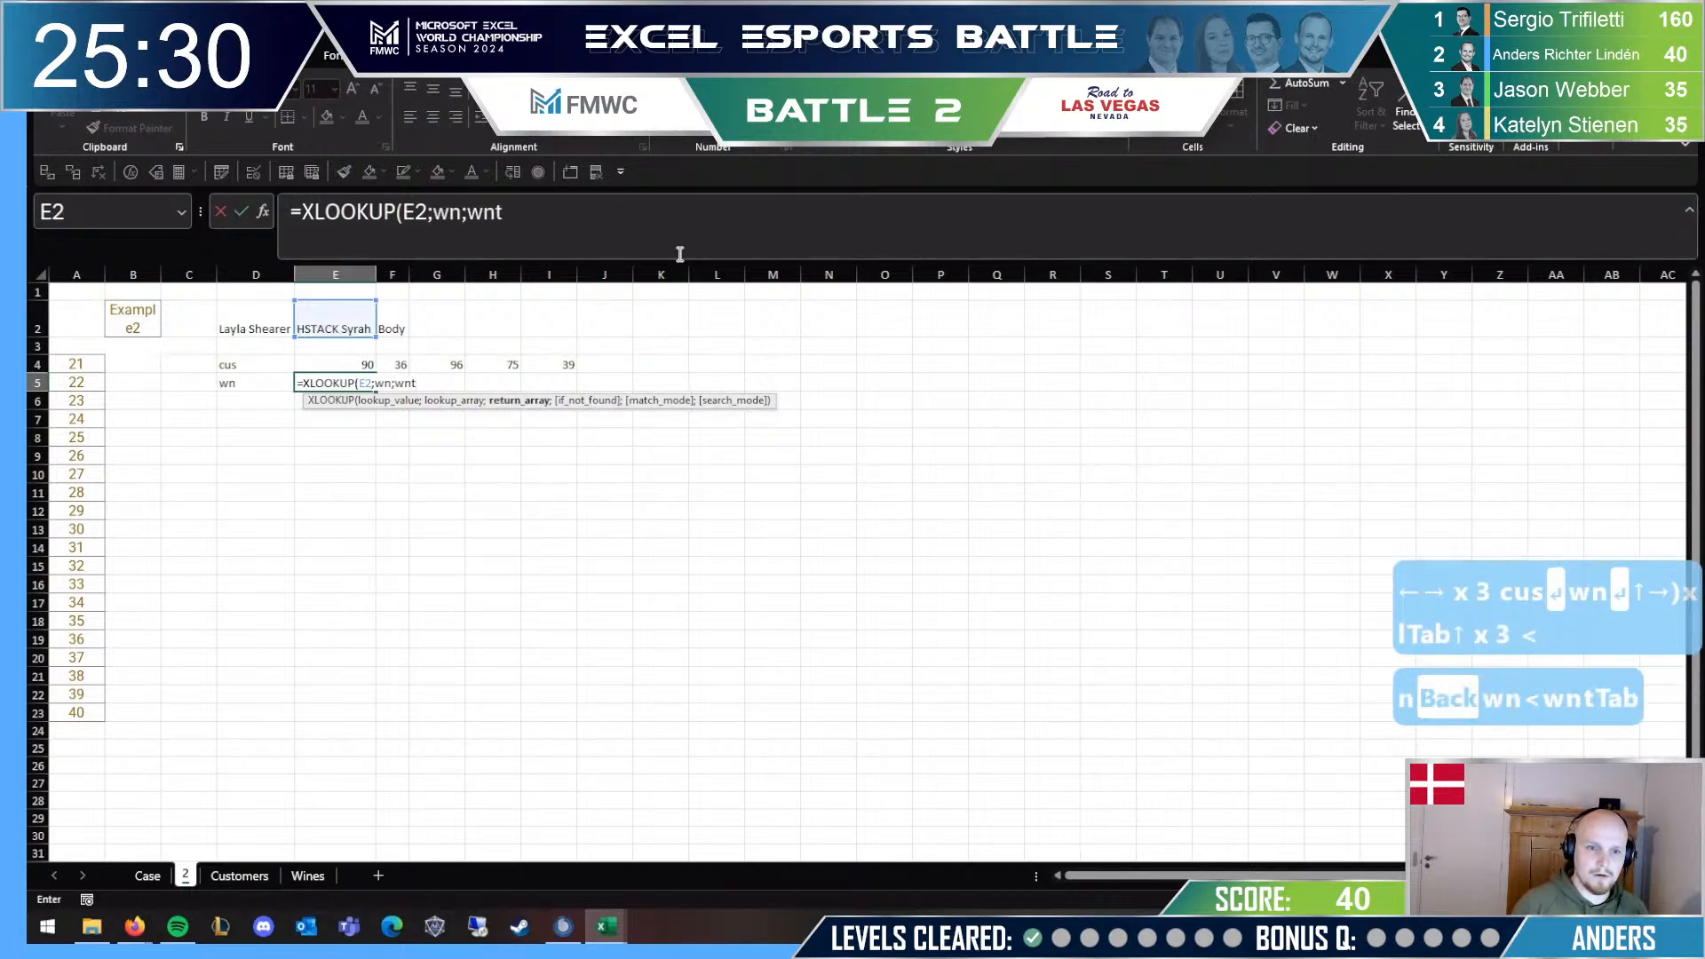
key(BackSpace)
text(t))
key(Return)
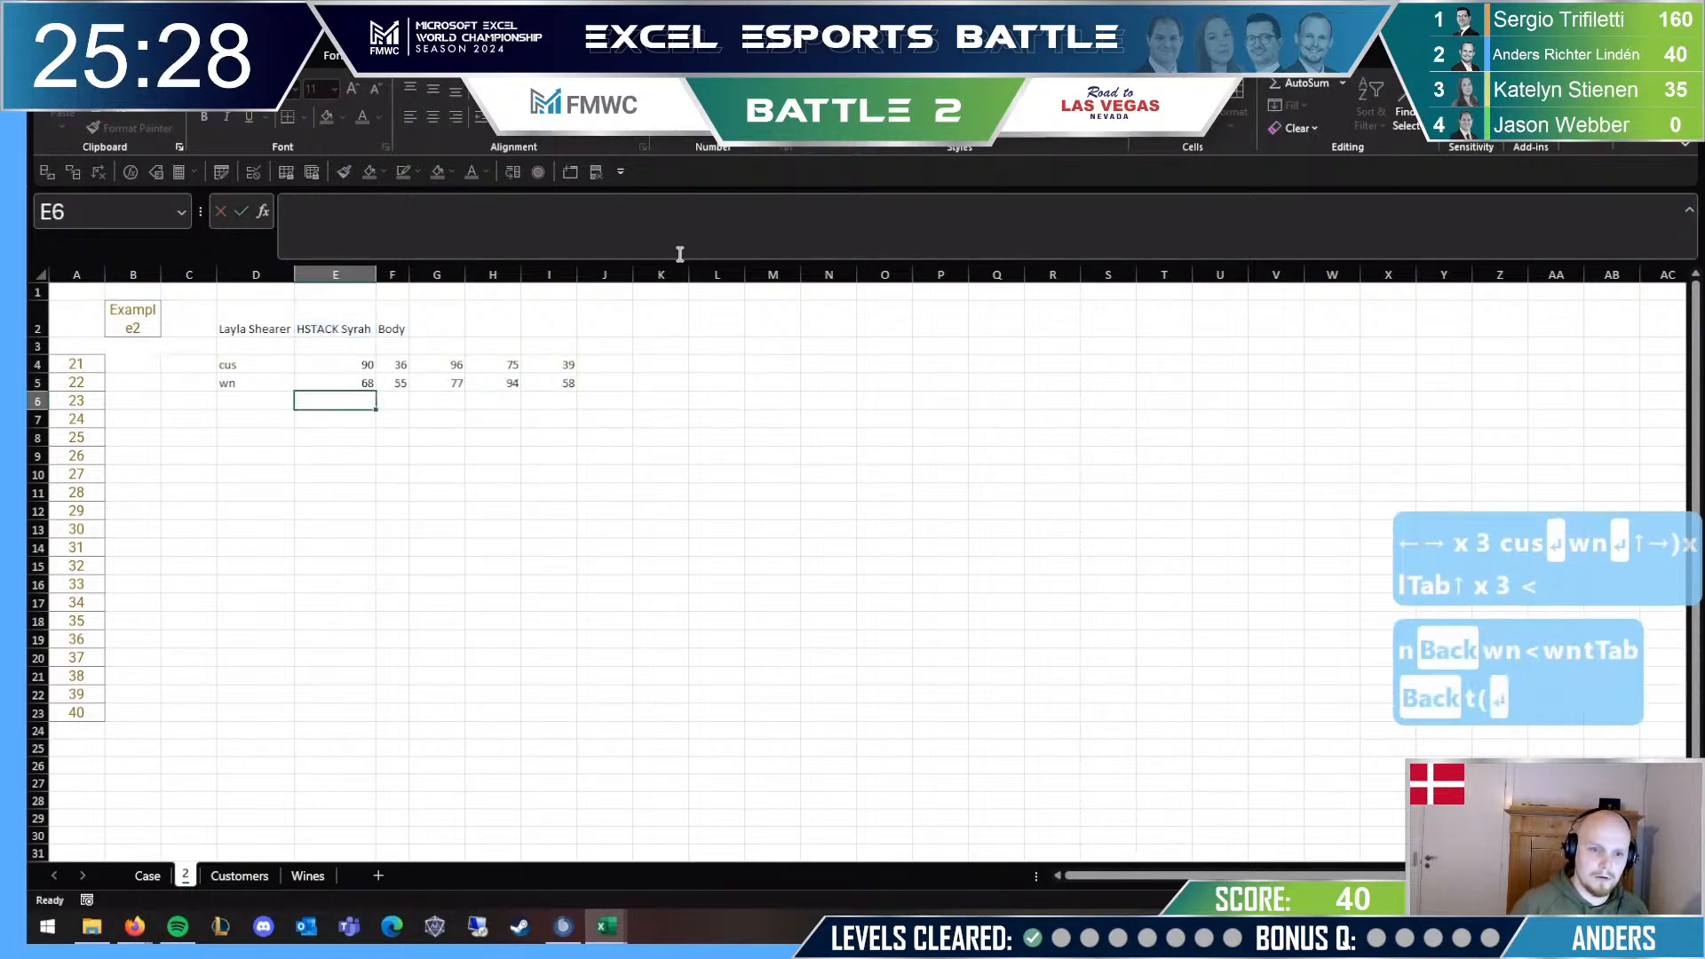
Step: Move the labelled customer and wine rows D4:I5 down one row to D5:I6
key(Up)
key(Left)
key(Right)
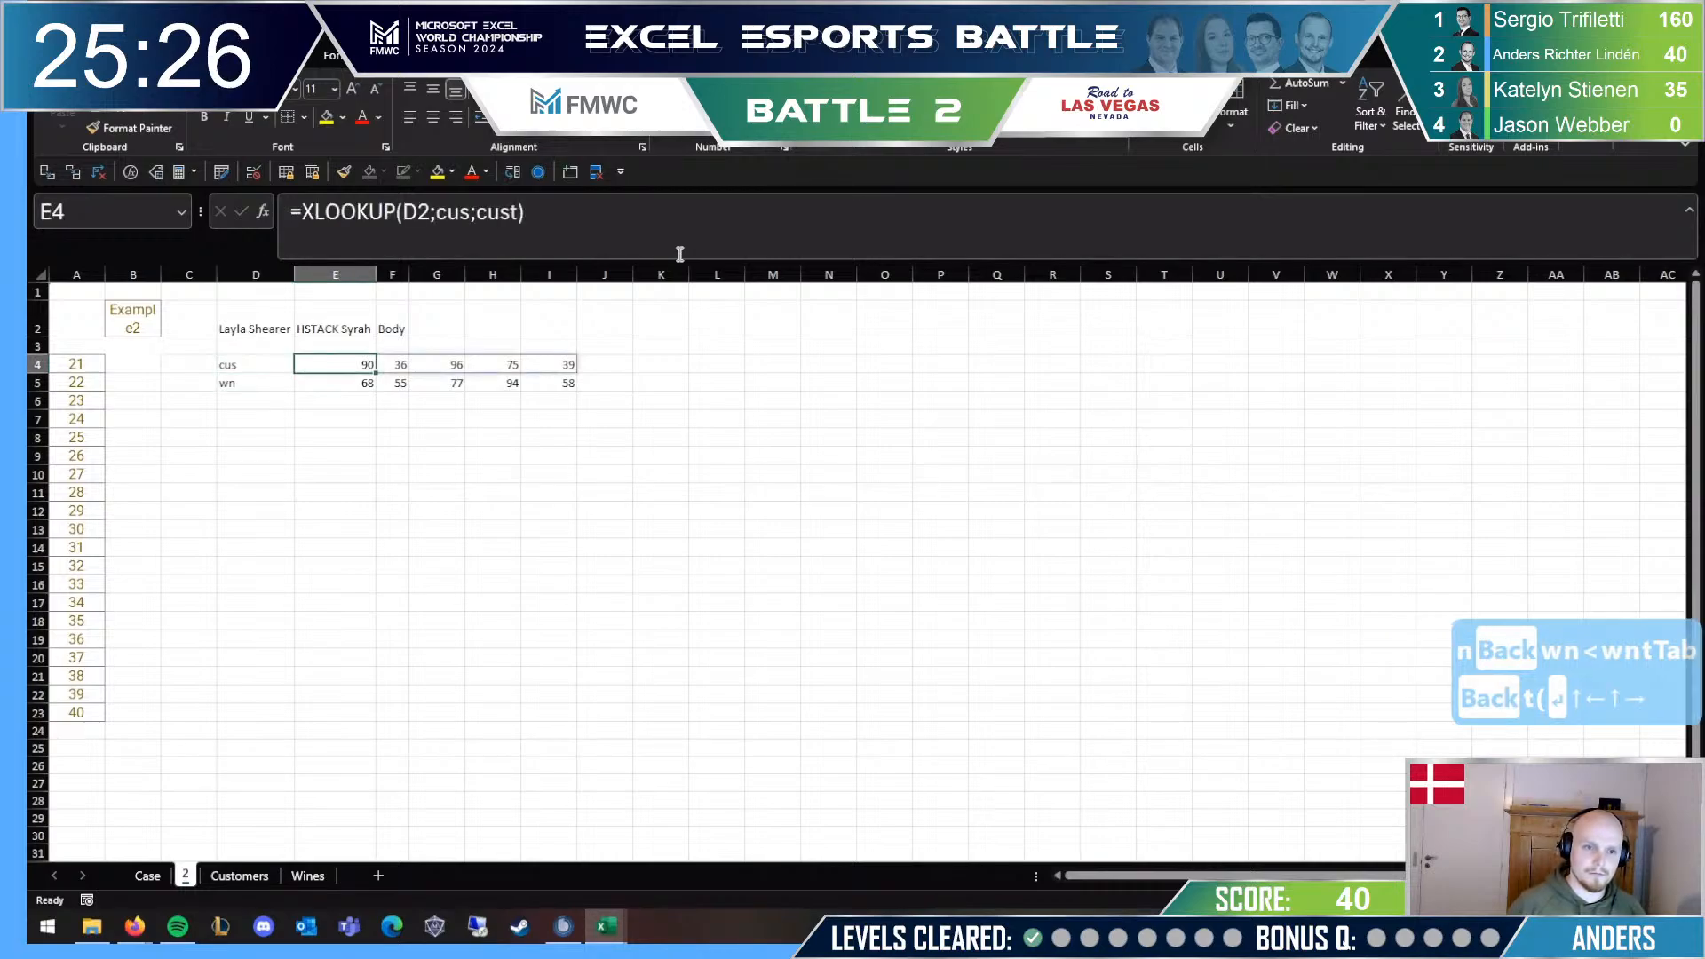
key(Left)
key(shift+Down)
key(shift+Right)
key(ctrl+shift+Right)
key(ctrl+x)
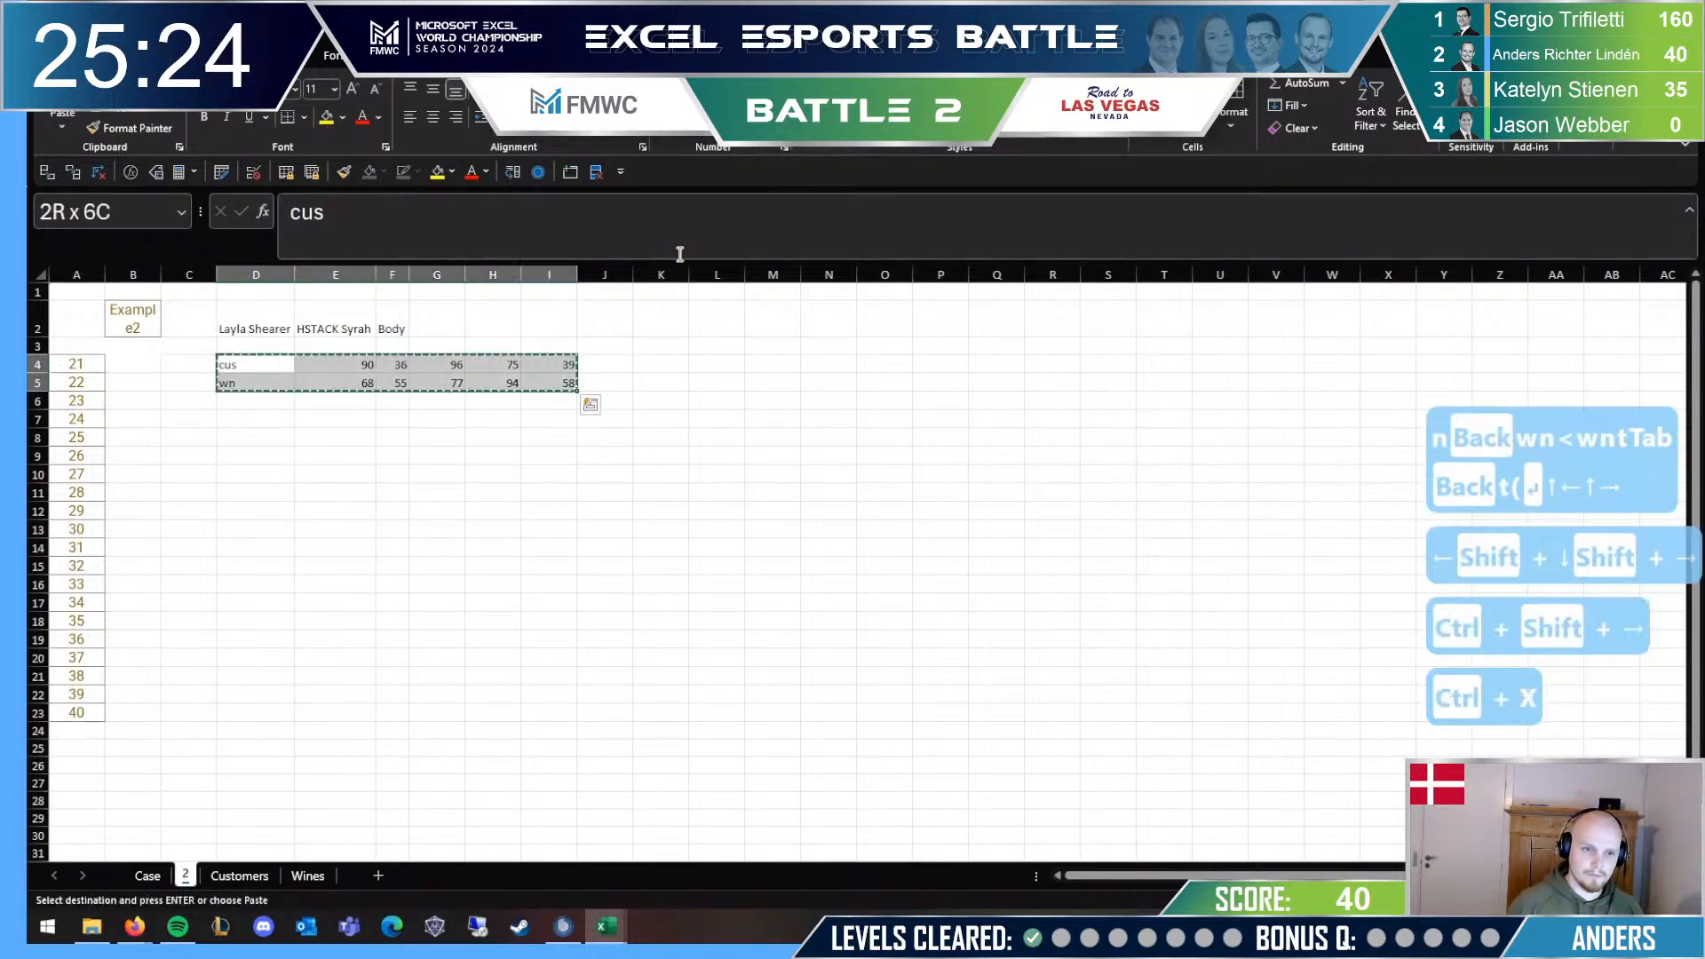
key(Down)
key(ctrl+v)
Step: Copy the attribute headers Acidity to Tannin from the Wines sheet into E4:I4 above the lookup rows on sheet 2
key(Up)
key(Right)
key(ctrl+Page_Down)
key(ctrl+Page_Down)
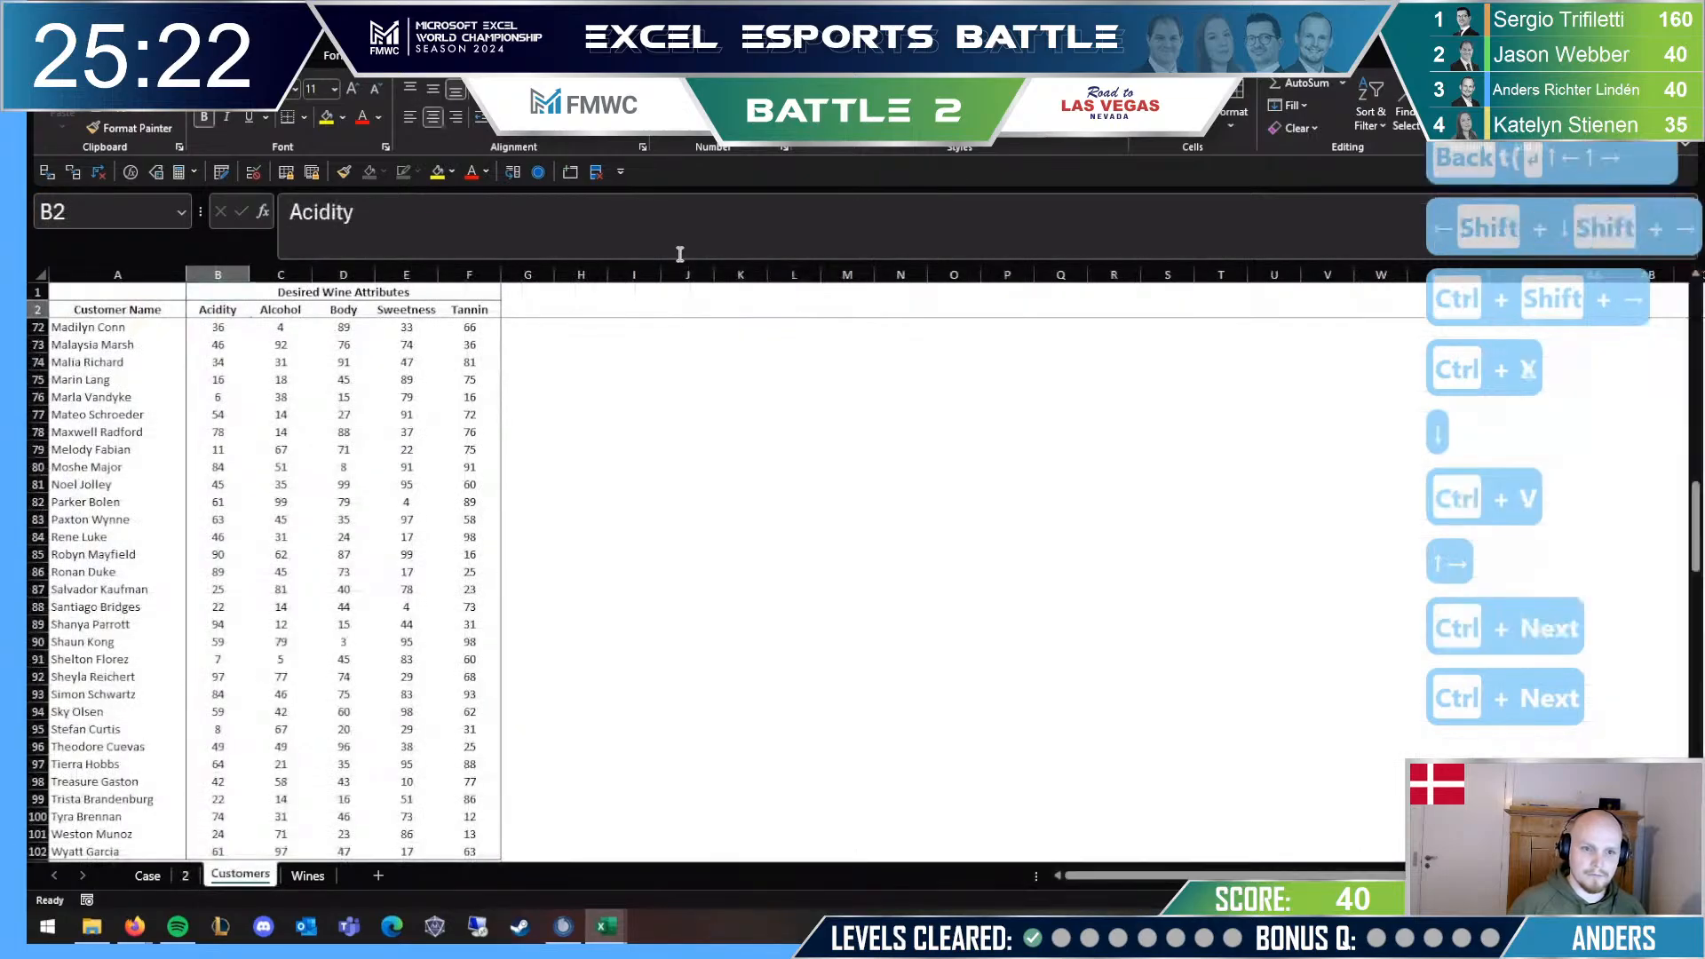
key(Up)
key(ctrl+shift+Right)
key(shift+Left)
key(ctrl+c)
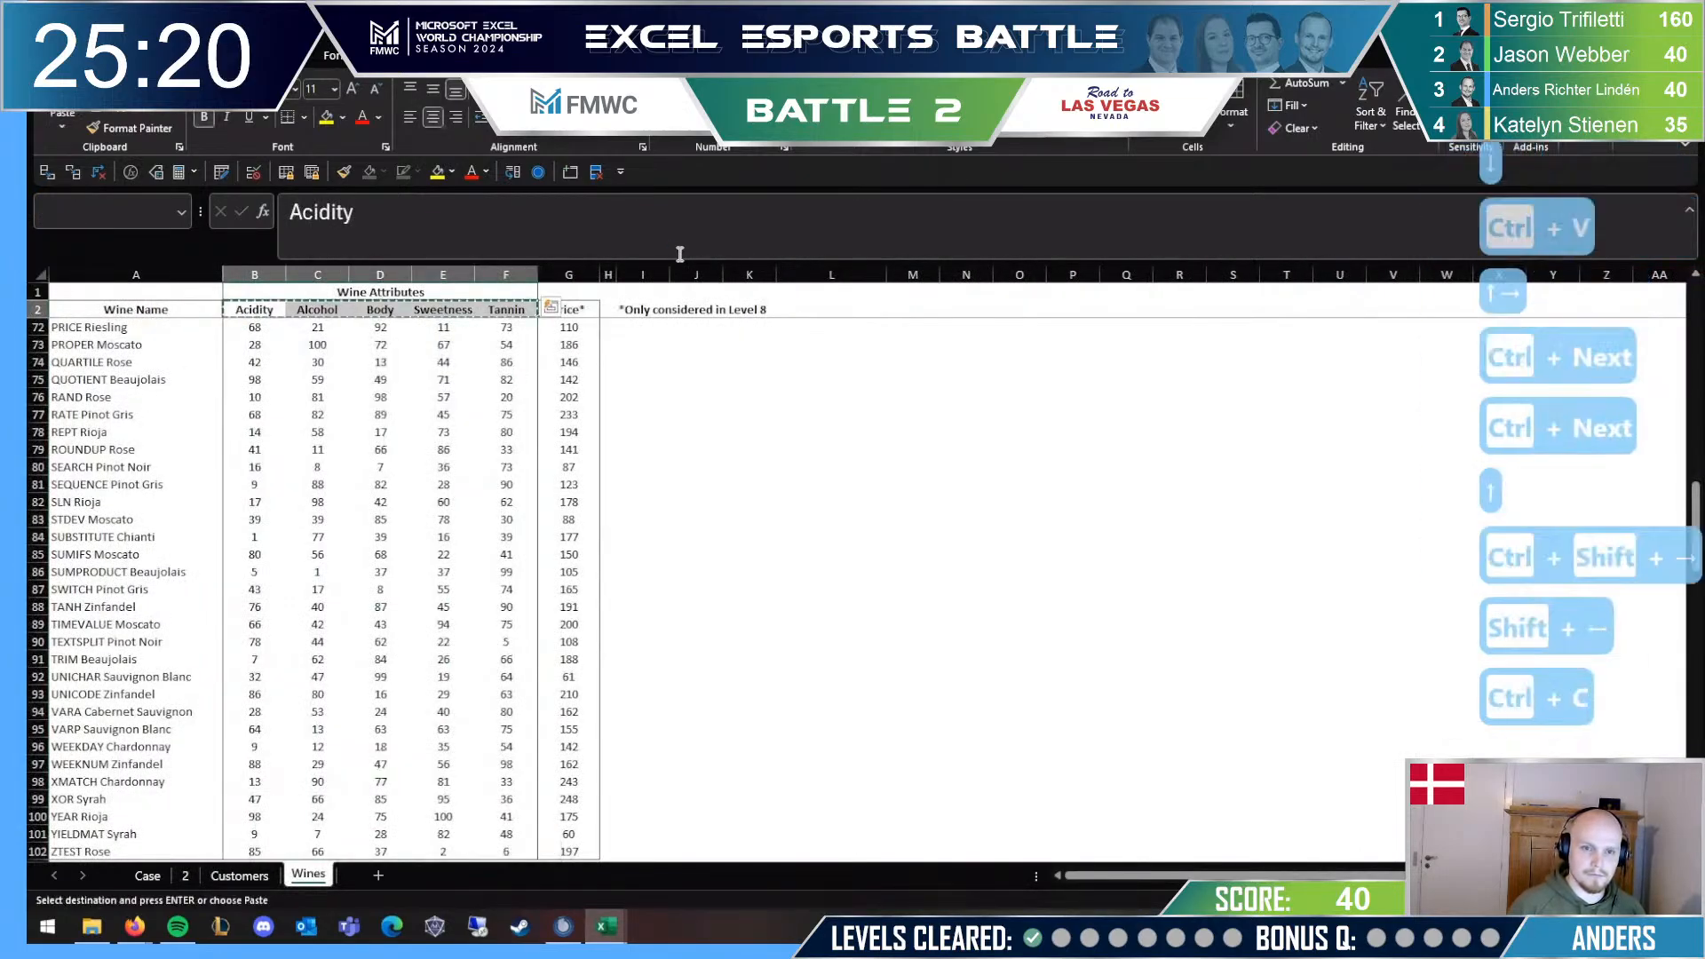
key(ctrl+Page_Up)
key(ctrl+Page_Up)
key(ctrl+v)
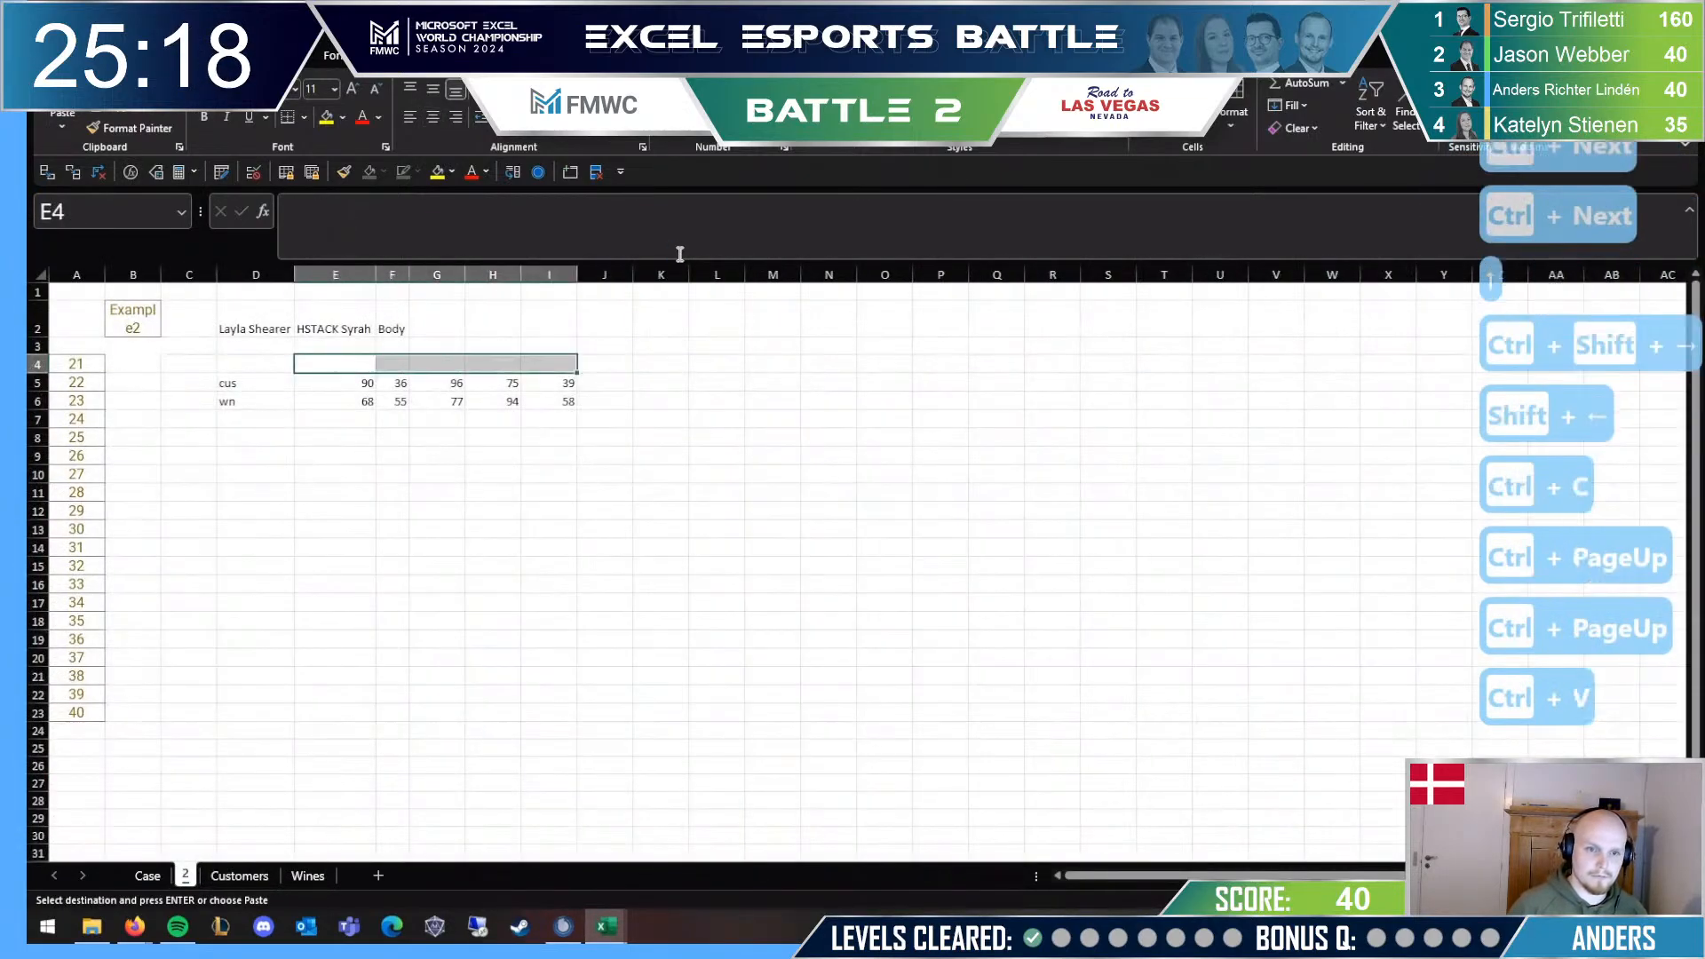
Step: Compare the order of the attribute headers on the Customers and Wines sheets with the headers pasted on sheet 2
key(ctrl+Page_Down)
key(ctrl+Page_Down)
key(ctrl+Page_Up)
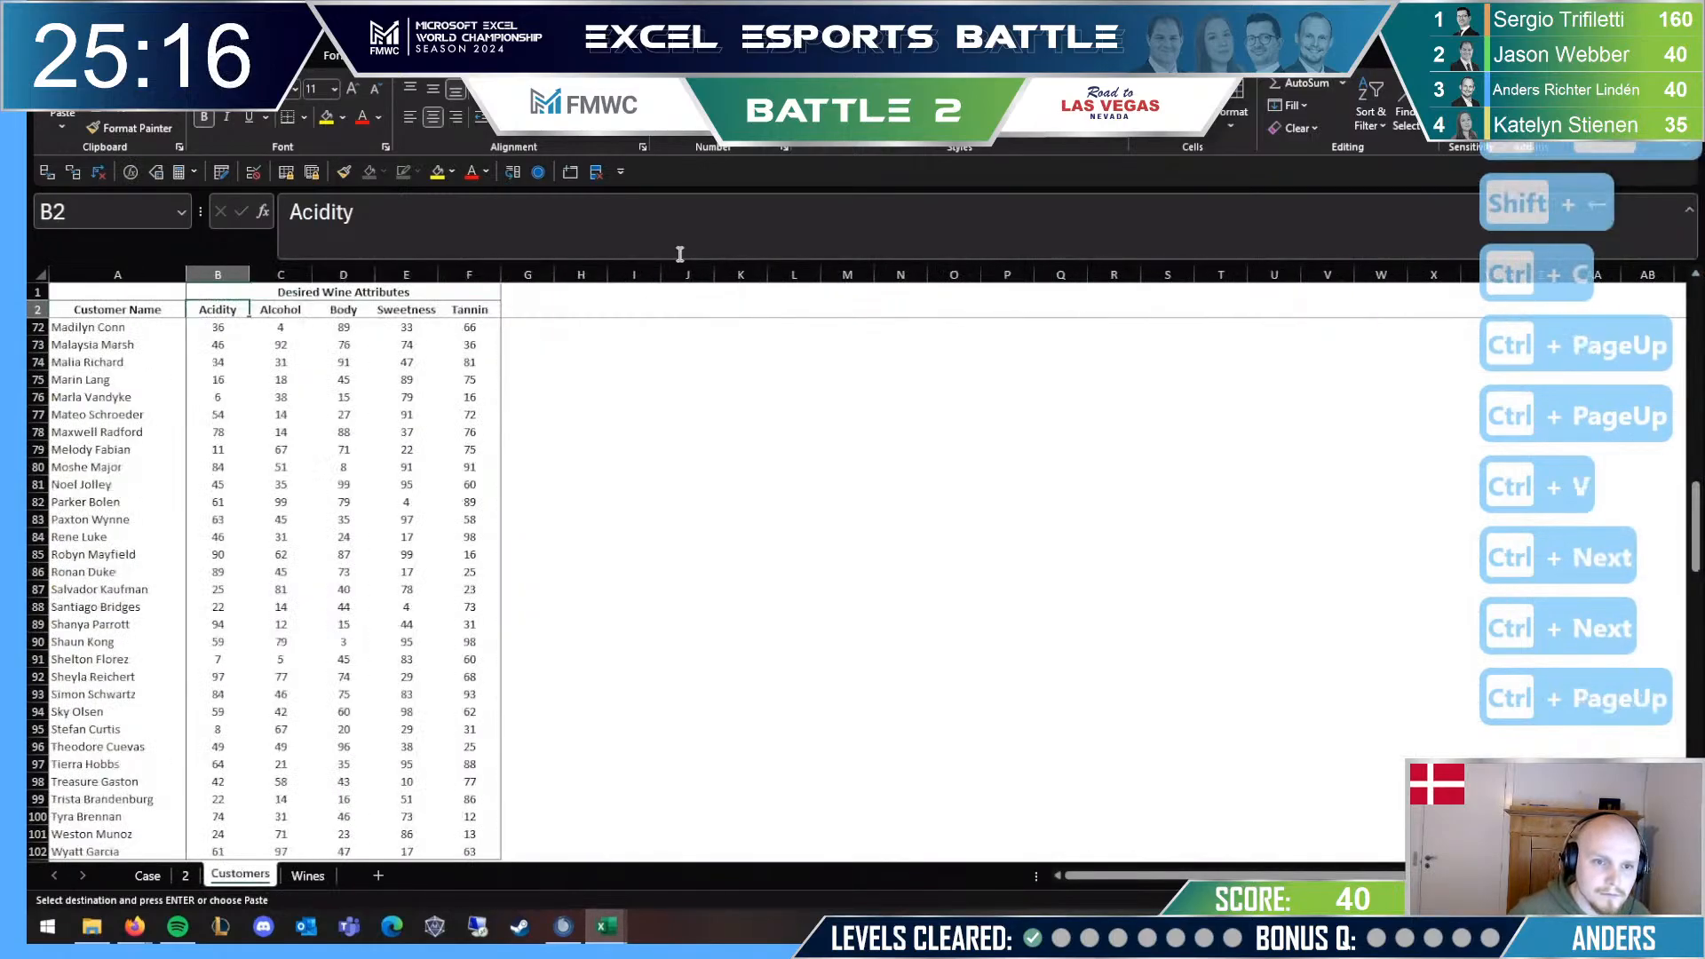
key(ctrl+Page_Up)
key(Left)
key(Right)
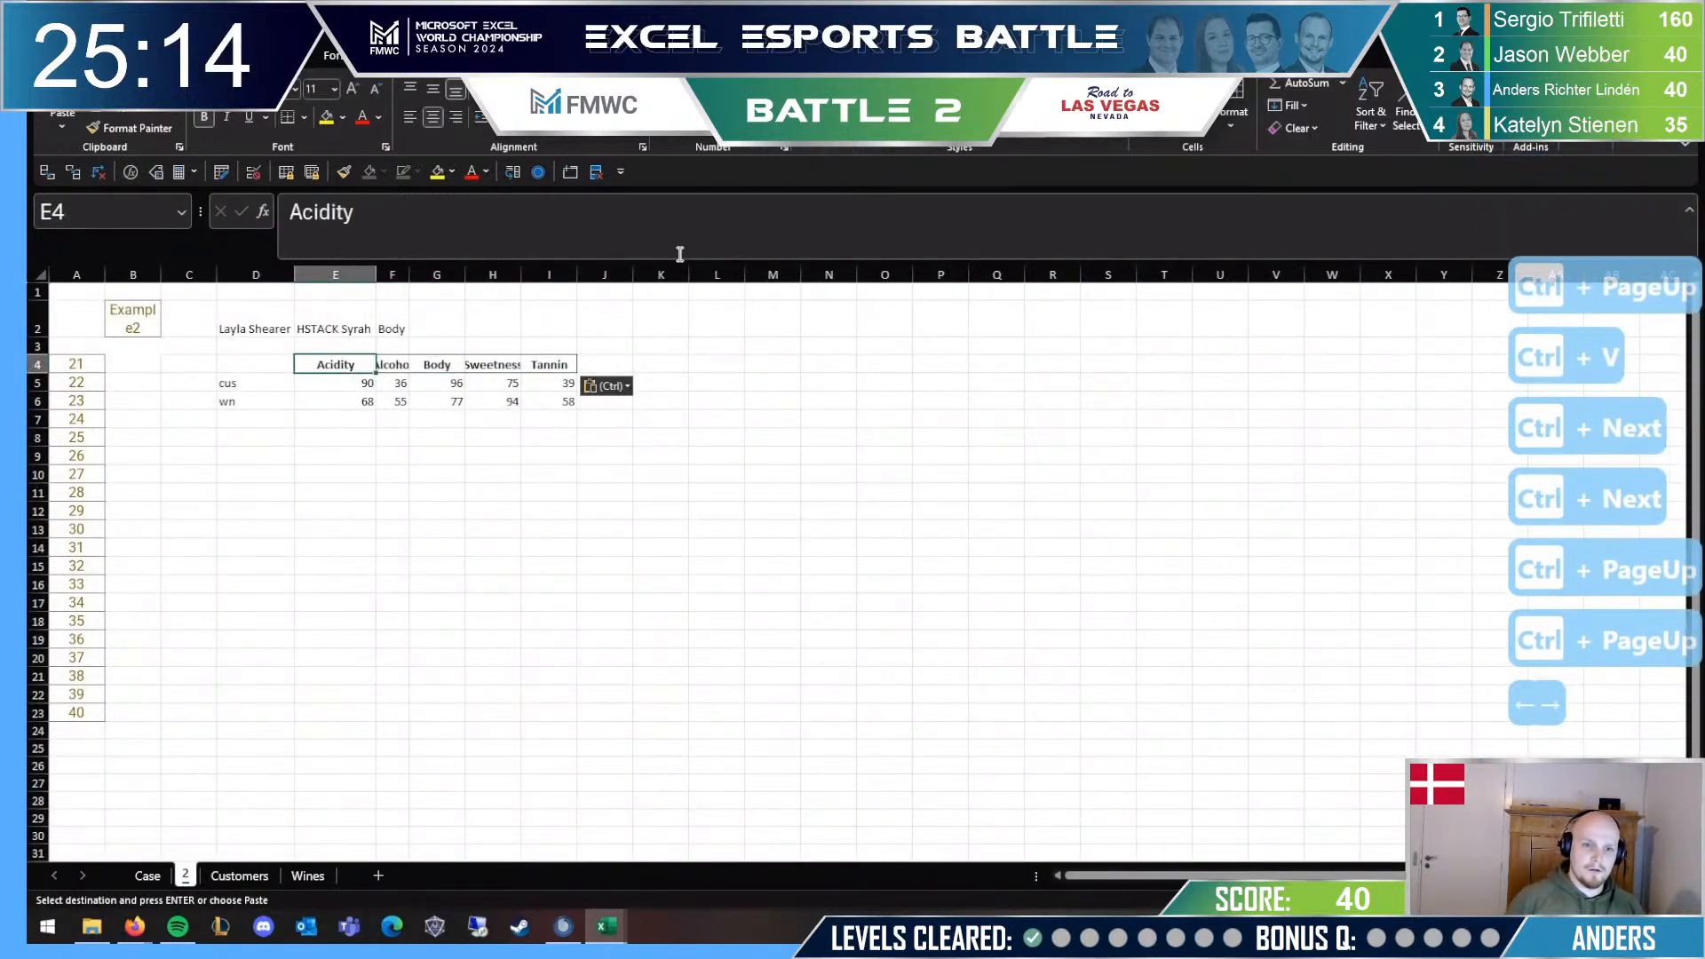
key(ctrl+shift+Down)
key(ctrl+shift+Right)
Step: Move the question numbers 21 to 40 down one row so that they occupy A5:A24
key(Down)
key(Down)
key(Left)
key(Down)
key(Up)
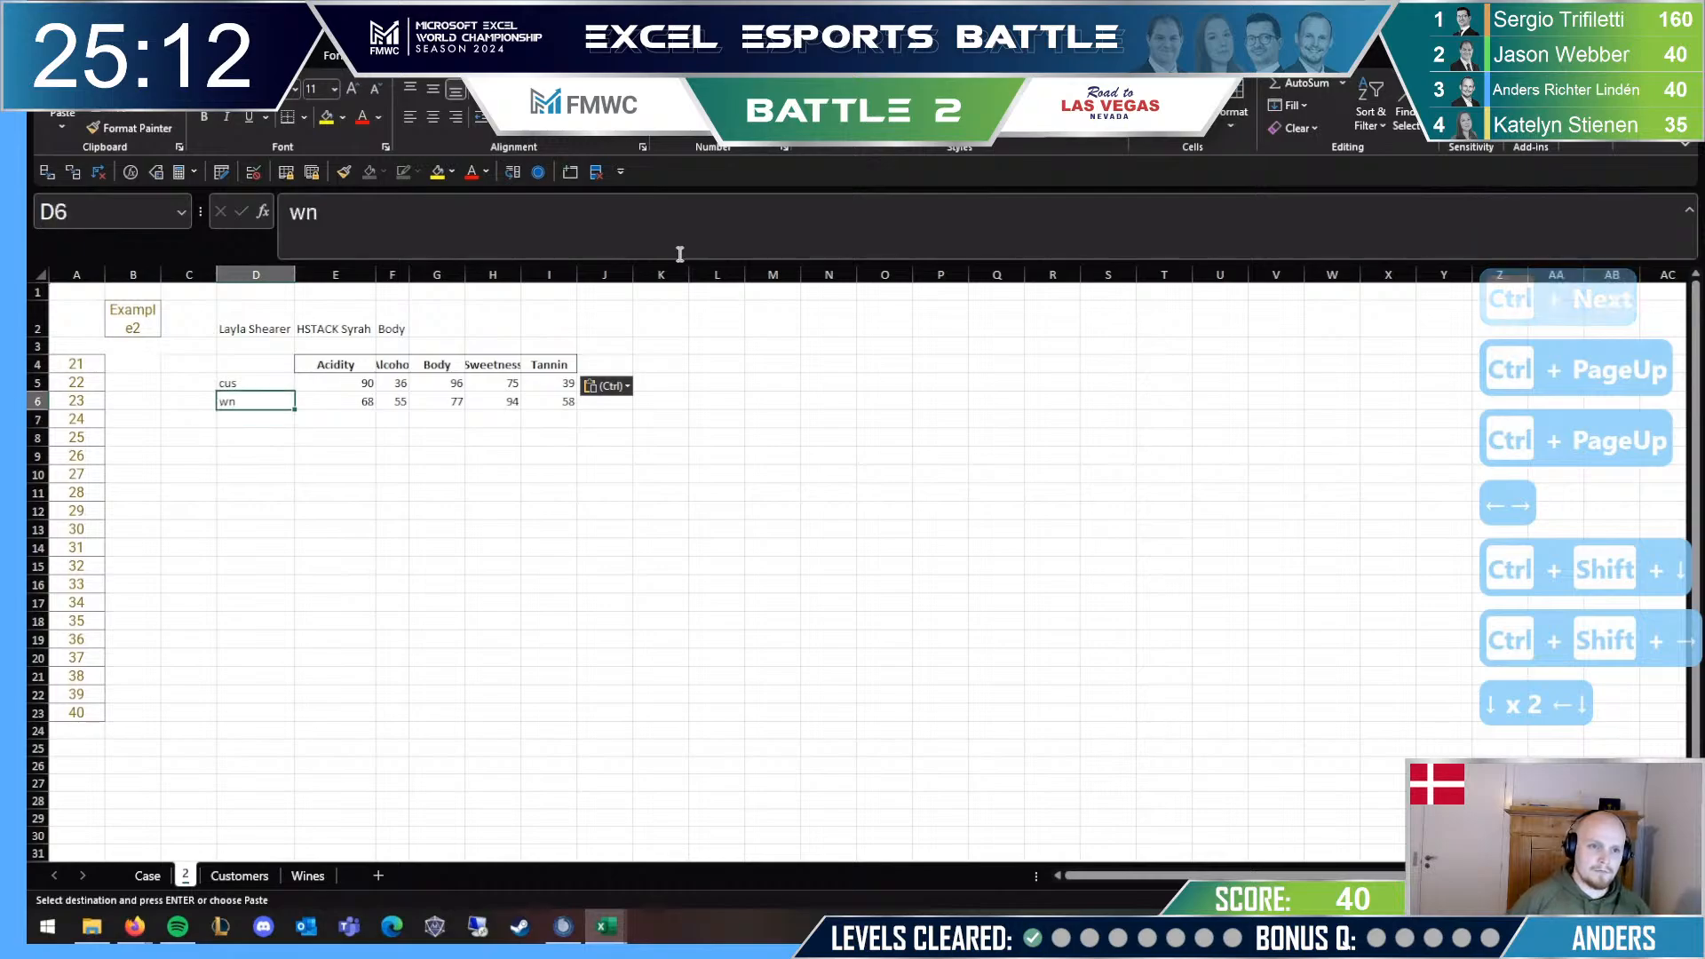
key(Left)
key(Left)
key(Up)
key(Up)
key(Left)
key(ctrl+shift+Down)
key(ctrl+x)
key(Down)
key(ctrl+v)
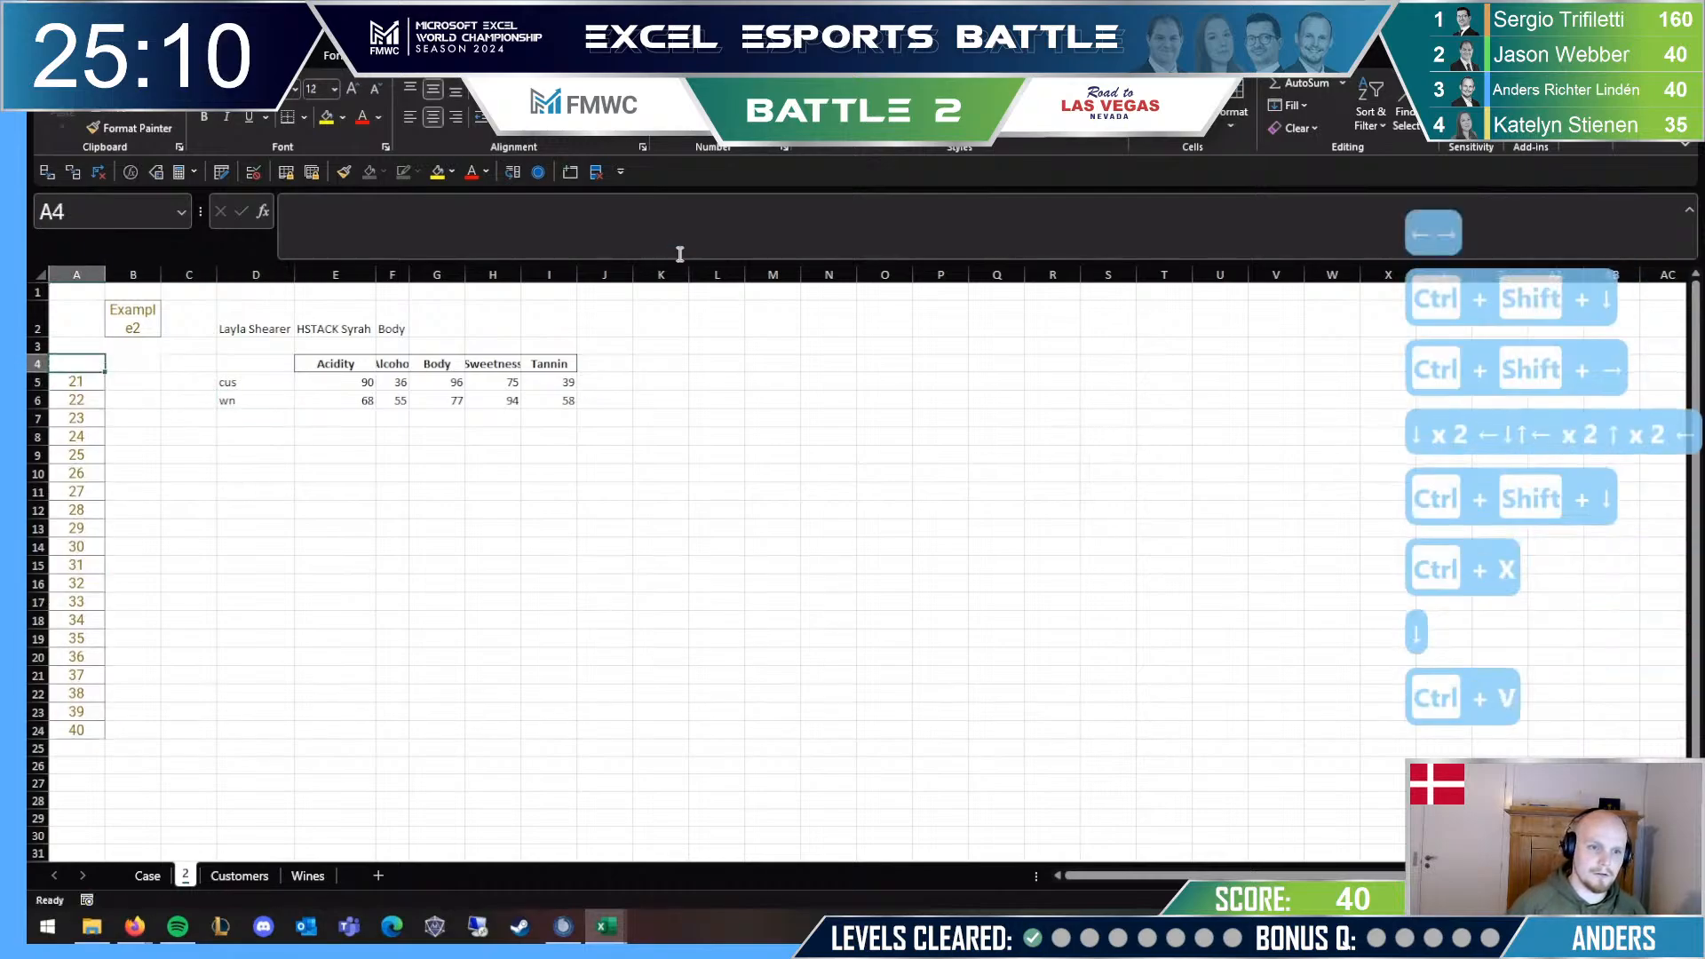
Step: Try to return the example's absolute attribute difference in B4 with =XLOOKUP(F2;E4:I4;ABS(E5#;E6#))
key(Right)
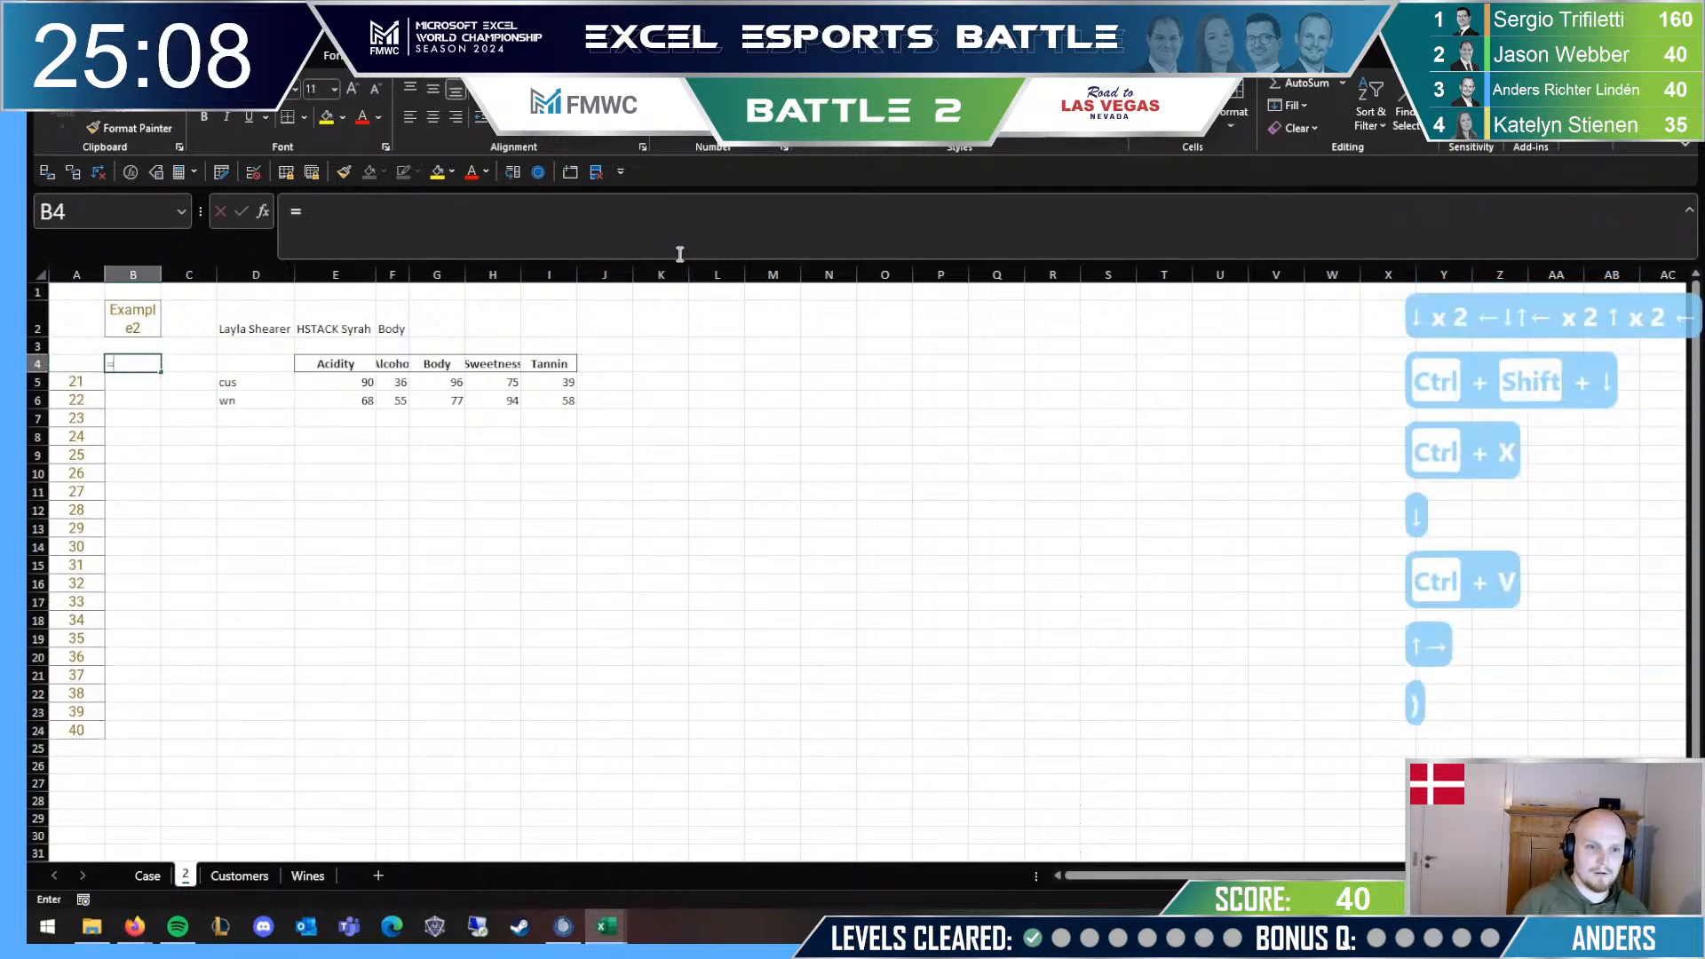
text(=XL)
key(BackSpace)
key(BackSpace)
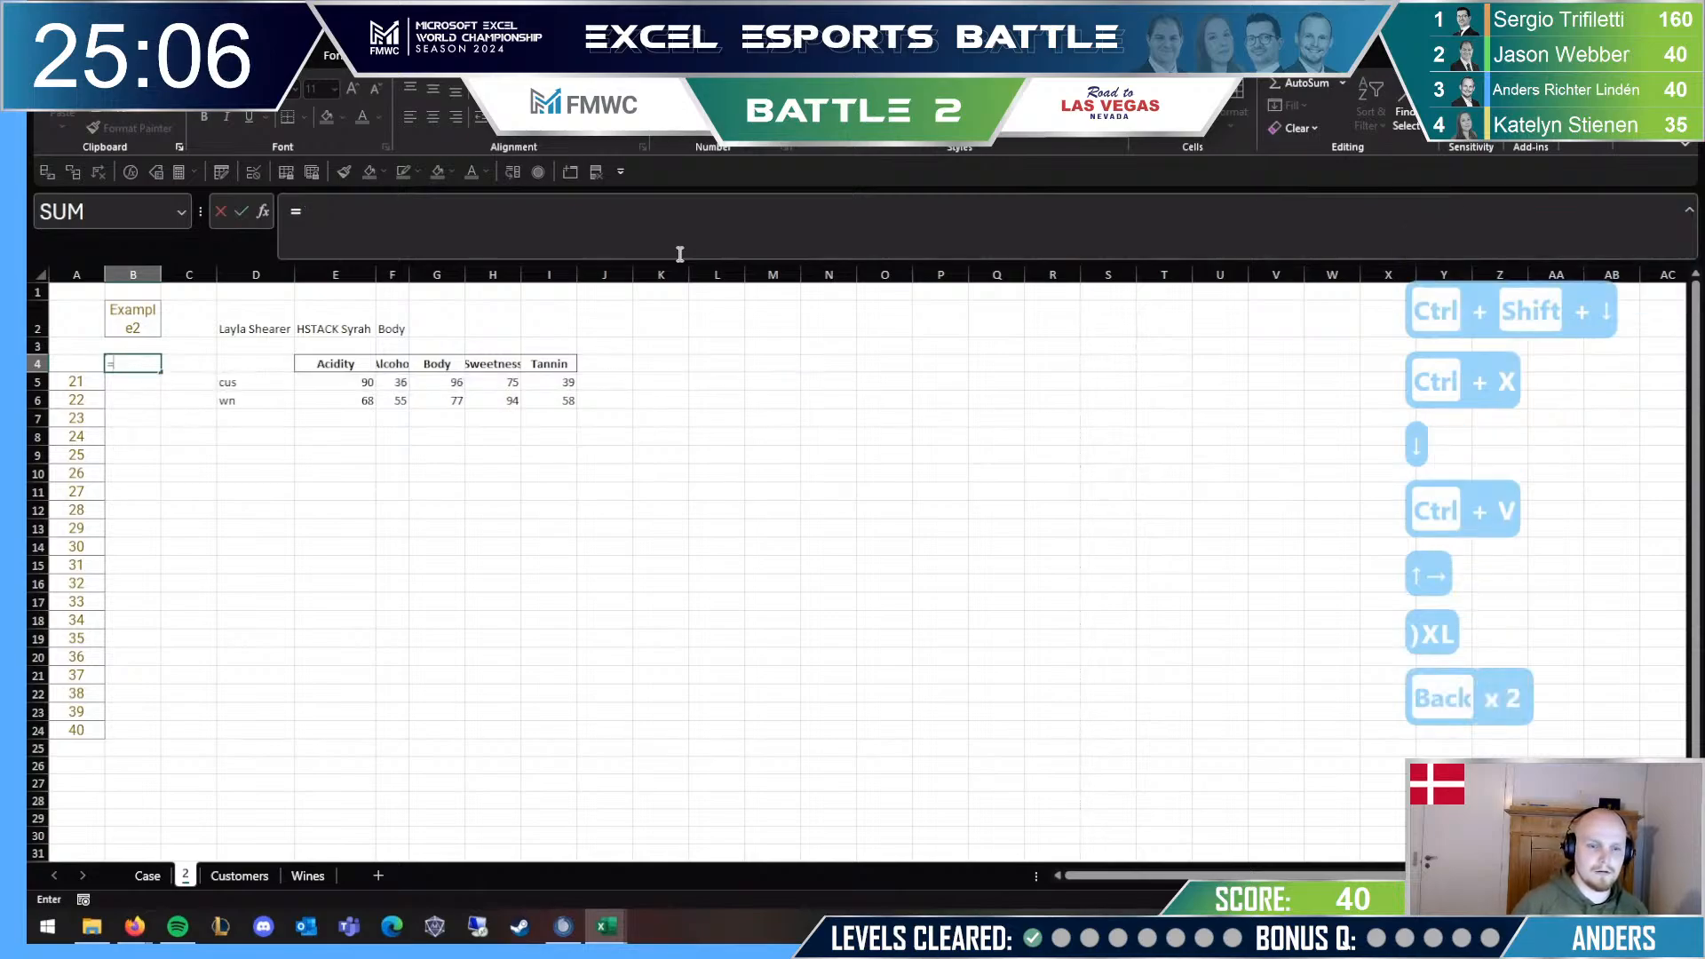
text(xl)
key(Tab)
key(Right)
key(Right)
key(Right)
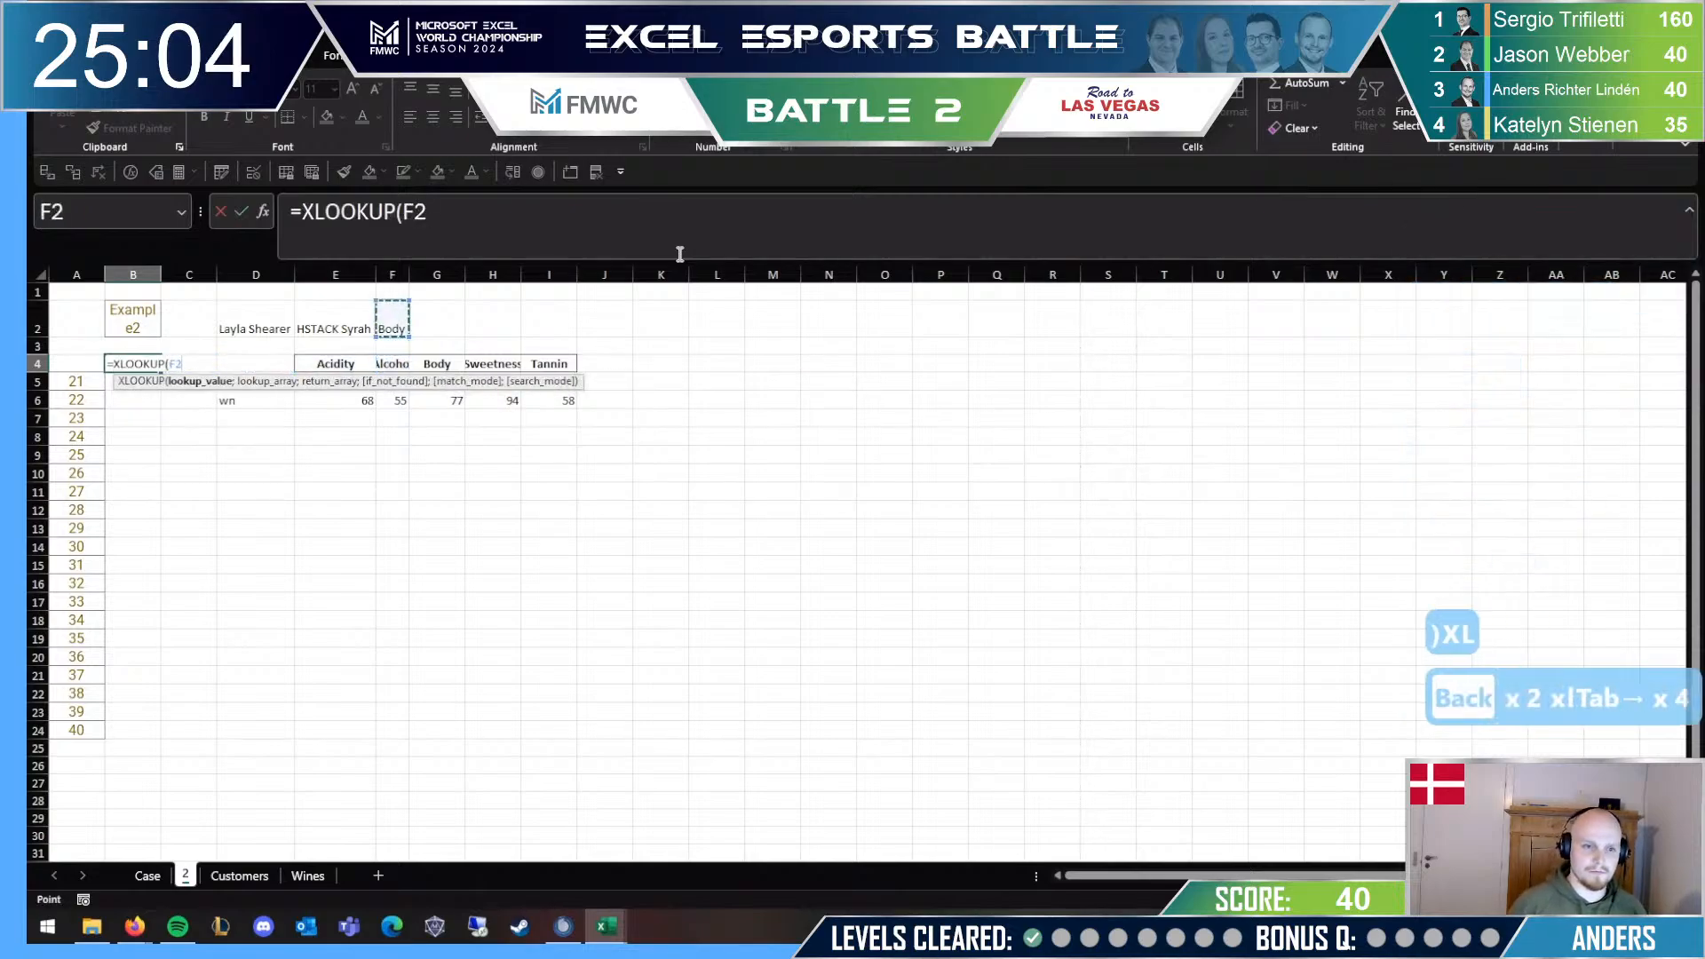
text(;)
key(Right)
key(Right)
key(Right)
key(Right)
key(Left)
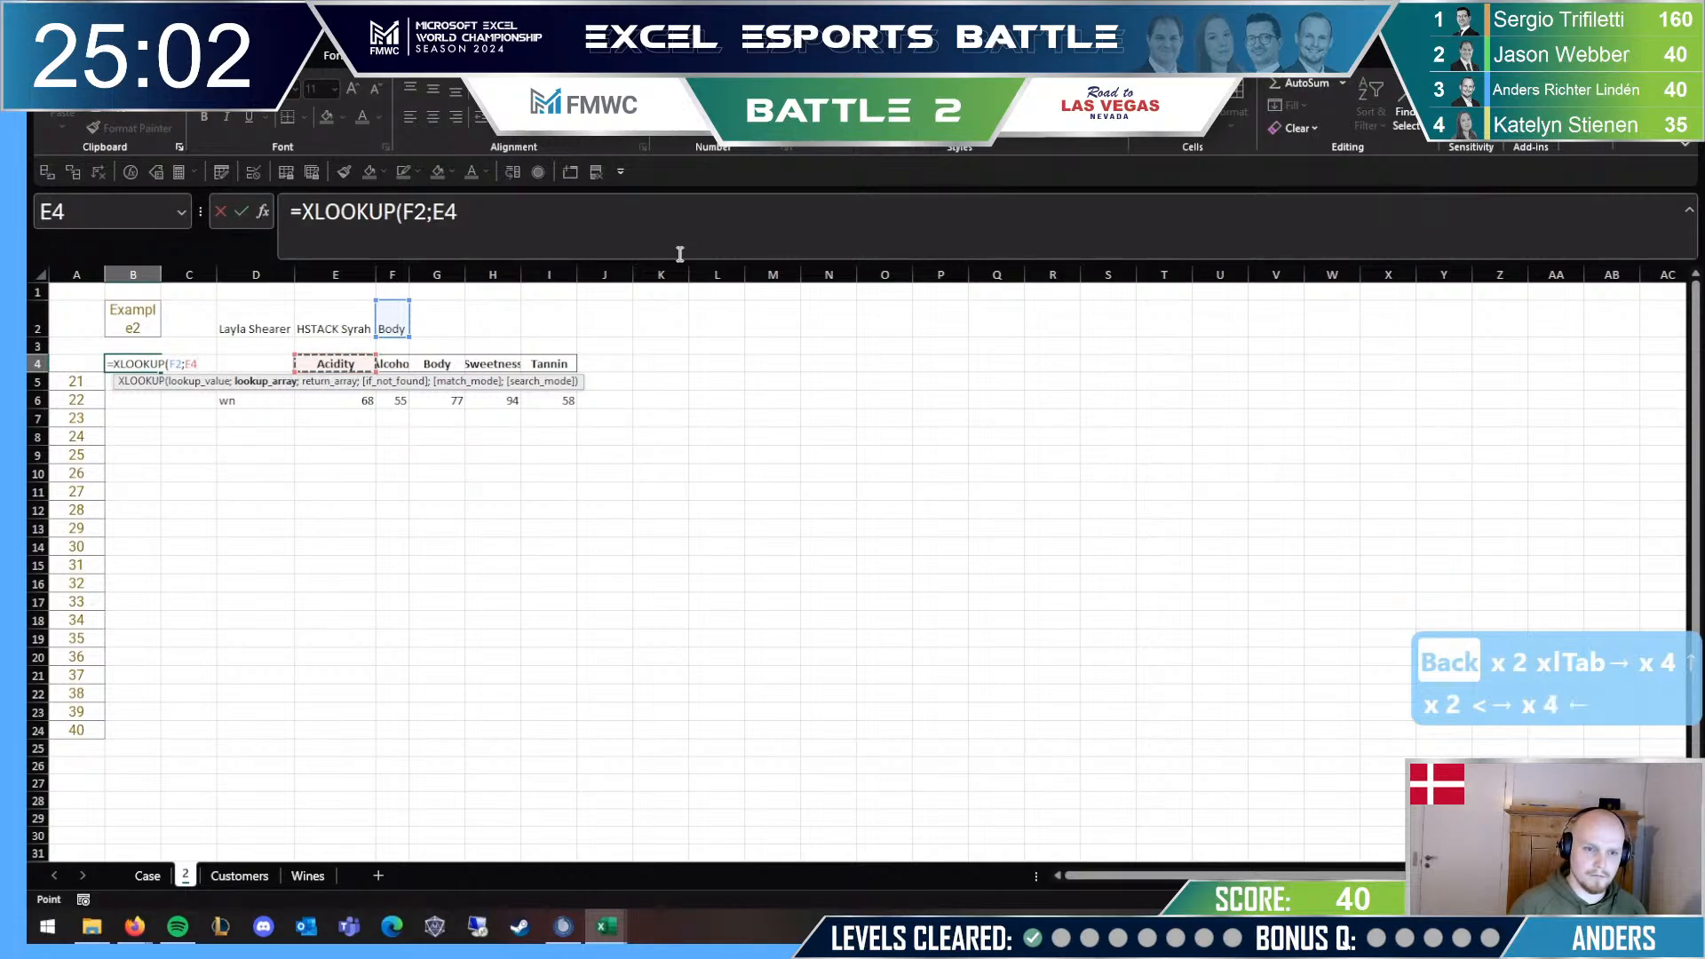
key(ctrl+shift+Right)
text(;;)
key(BackSpace)
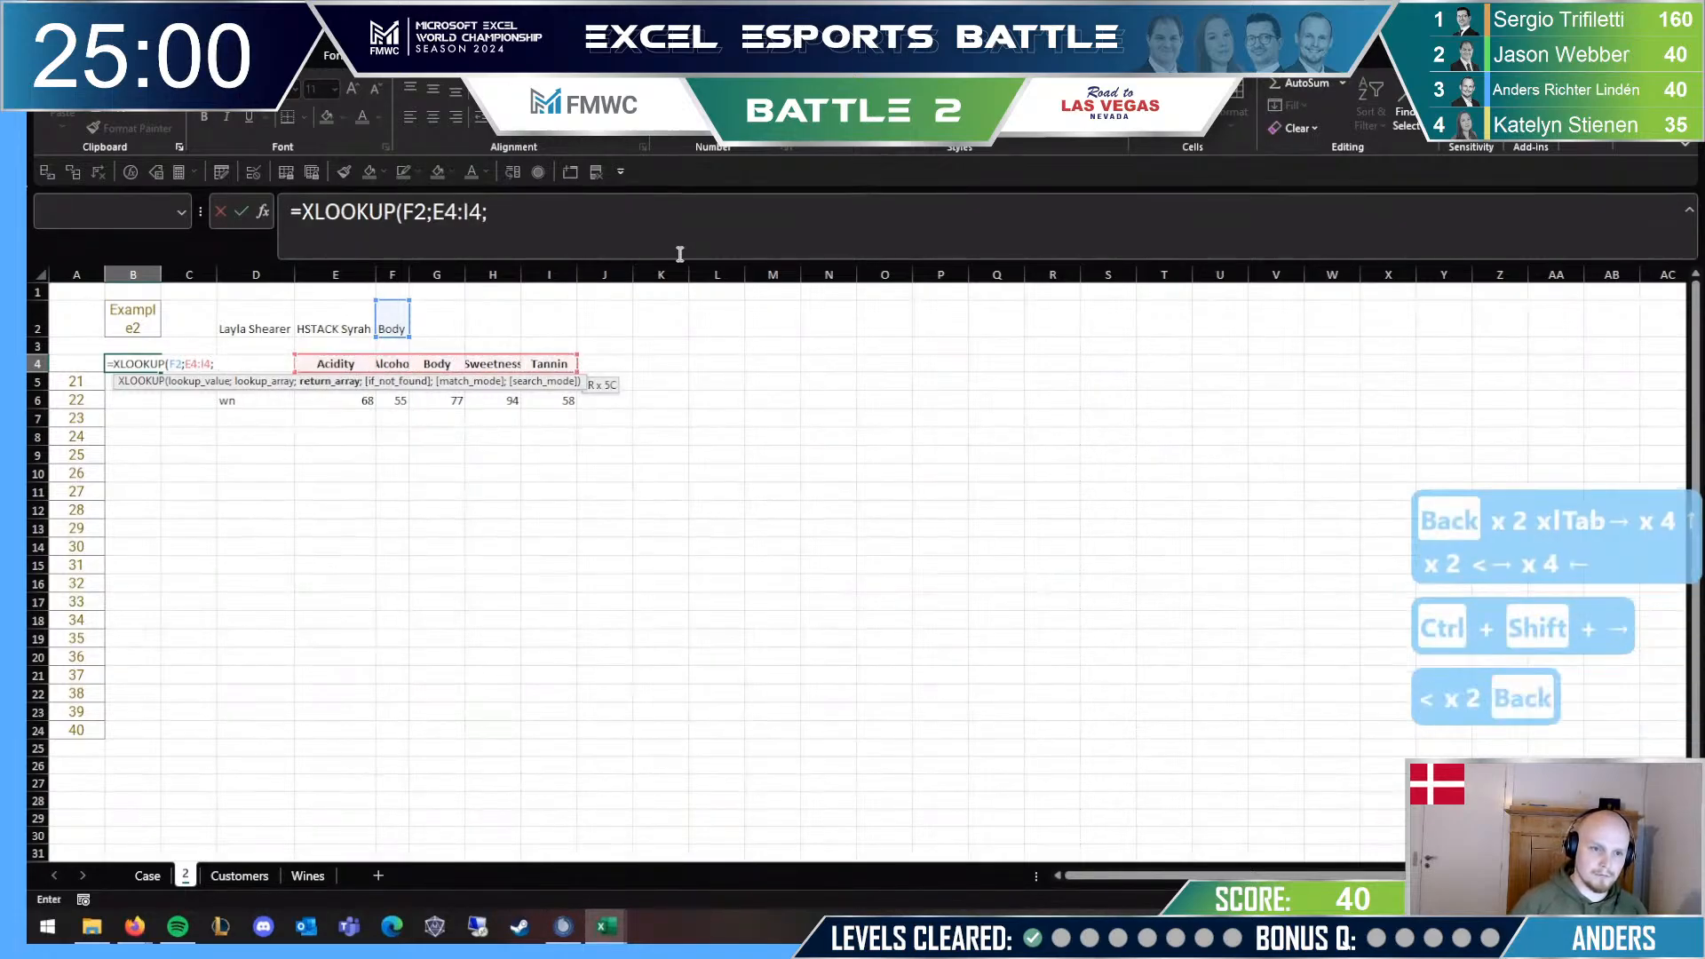
key(Right)
key(Down)
key(Right)
key(Right)
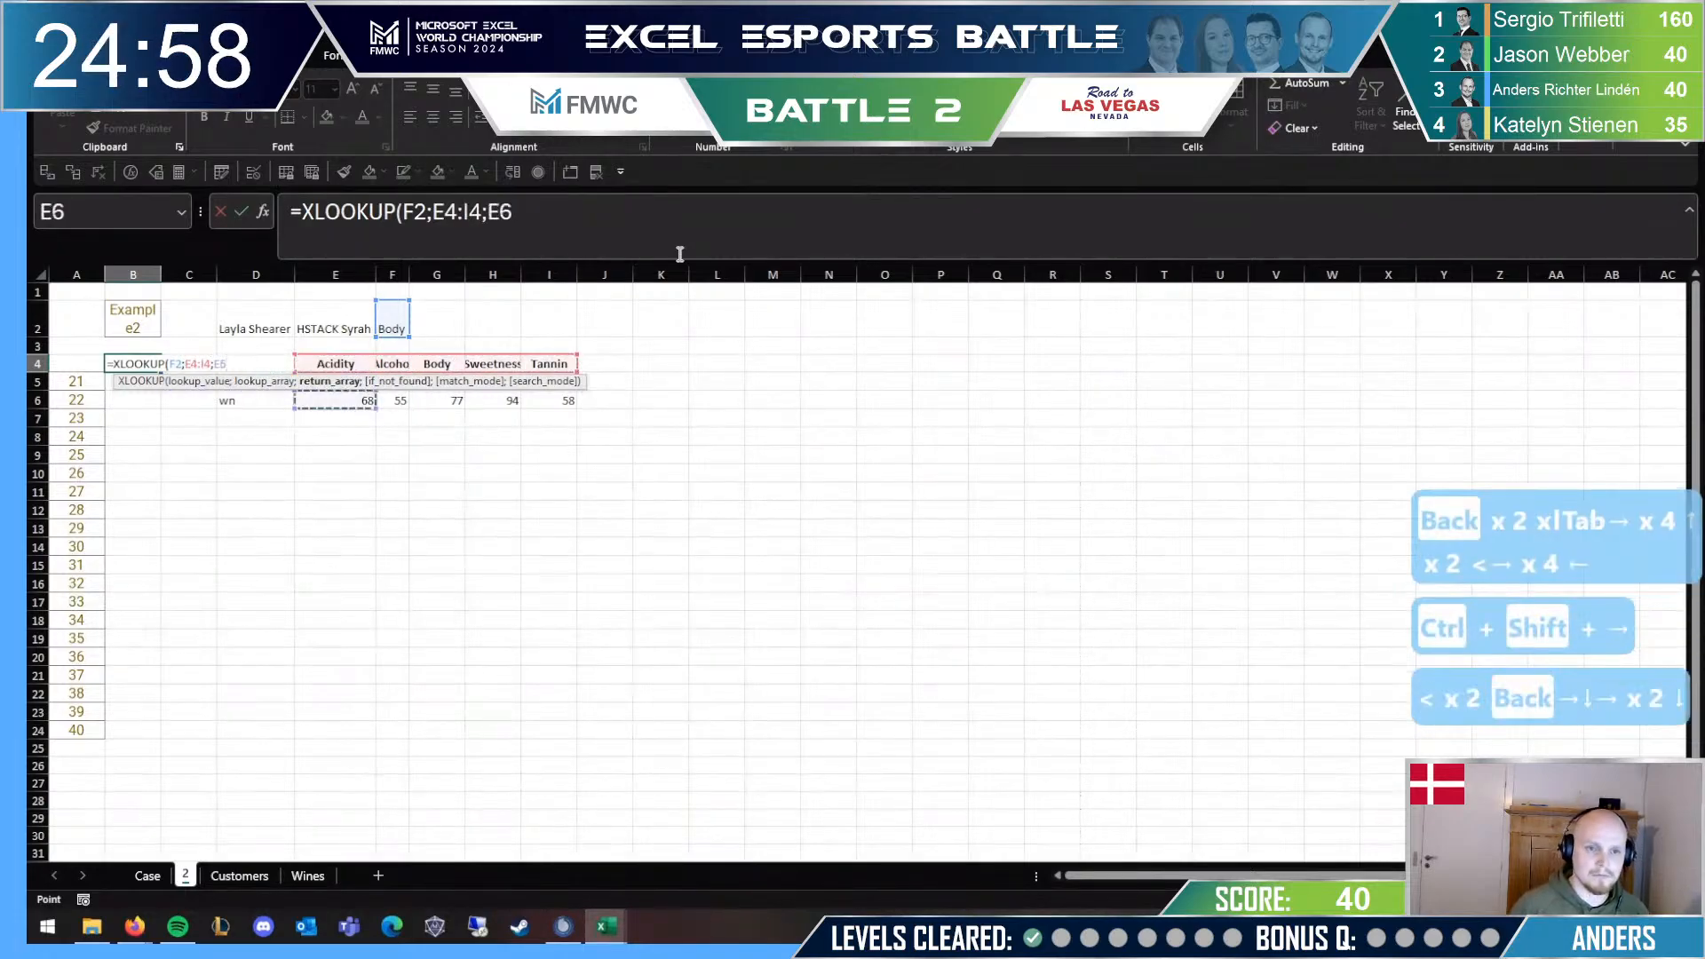
key(Up)
key(BackSpace)
key(BackSpace)
text(AHS)
key(shift+F7)
key(BackSpace)
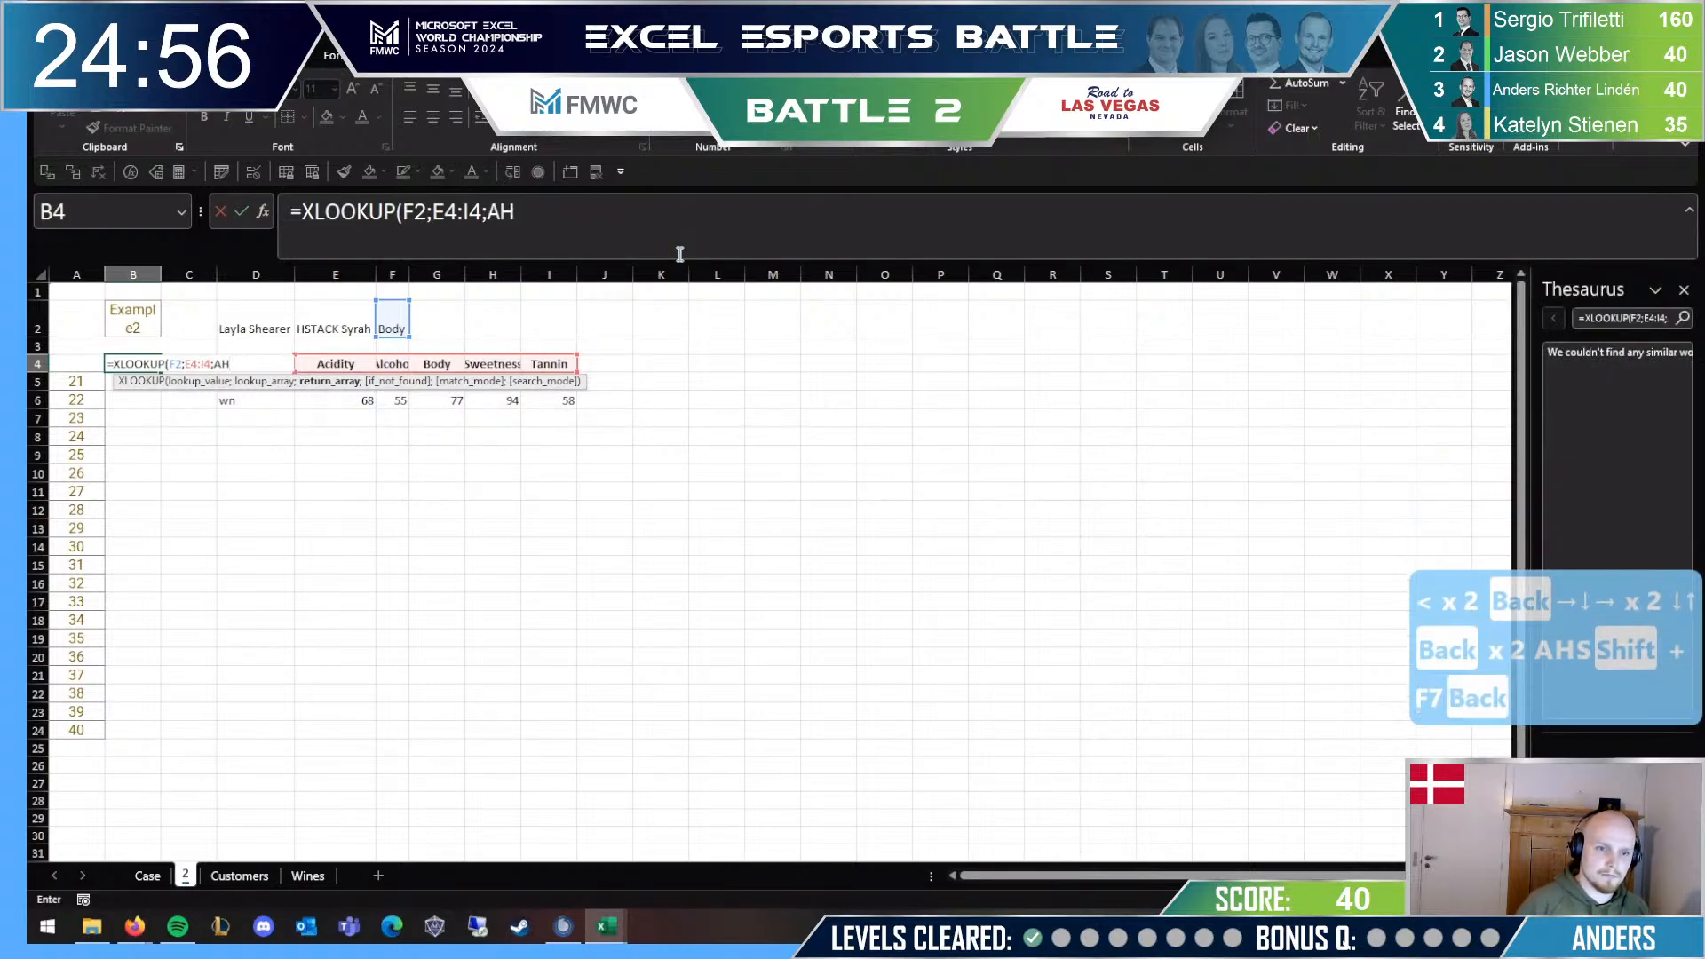
key(BackSpace)
text(BS()
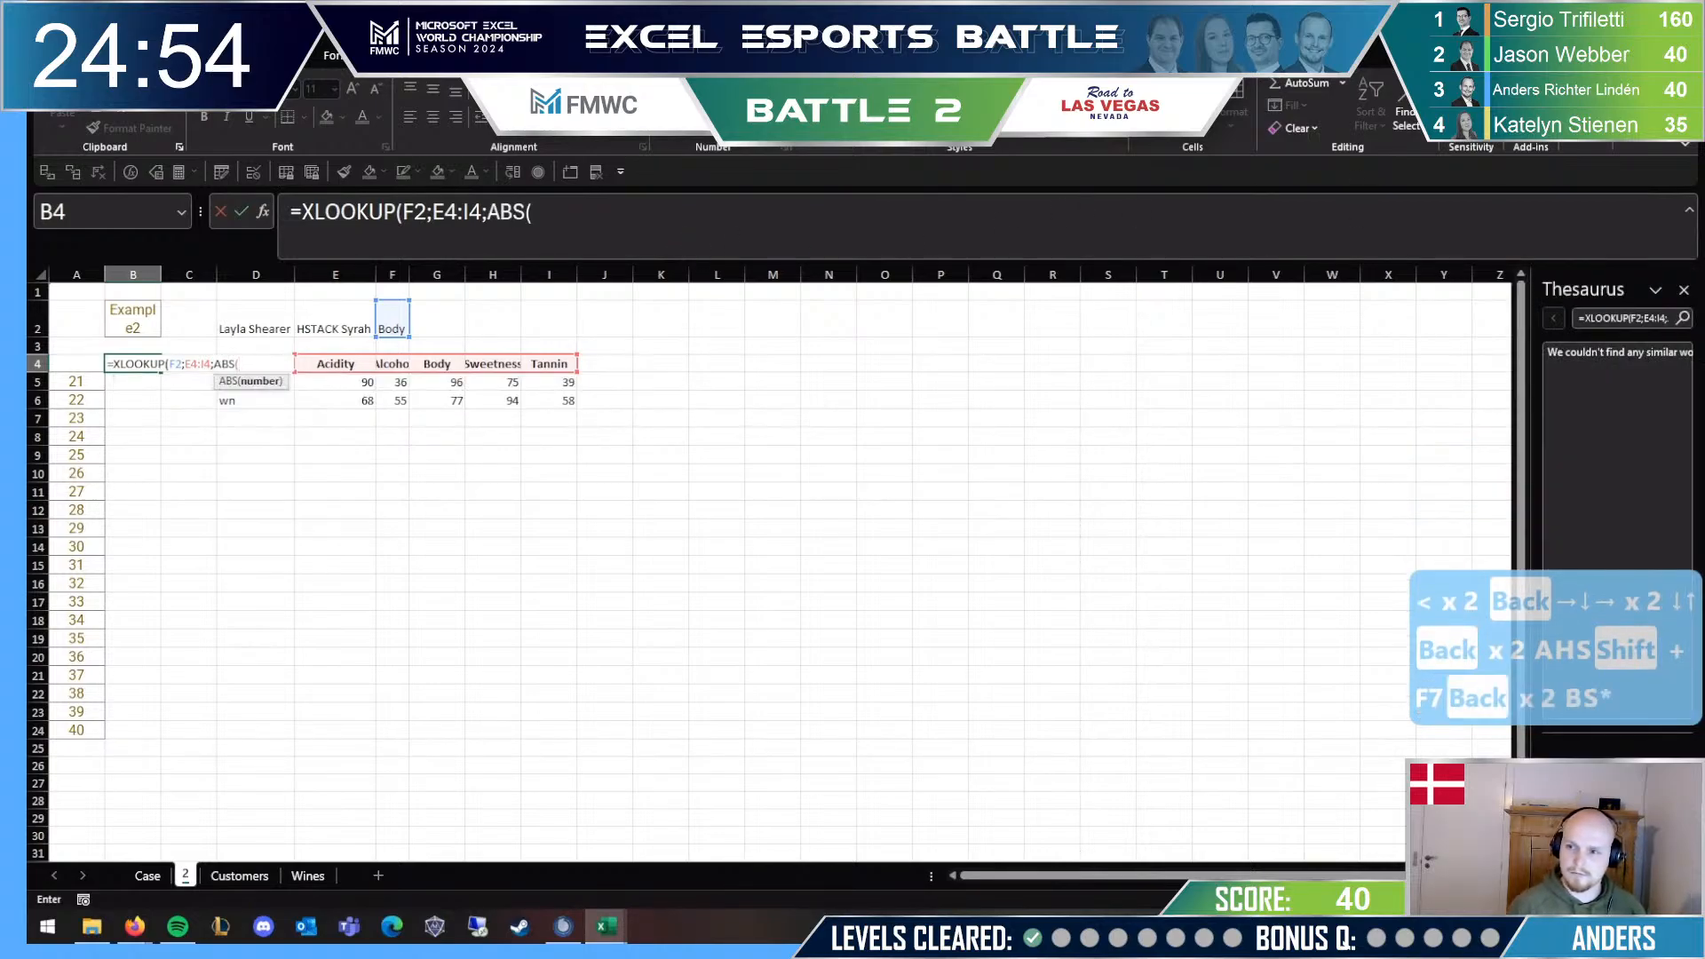
click(1683, 291)
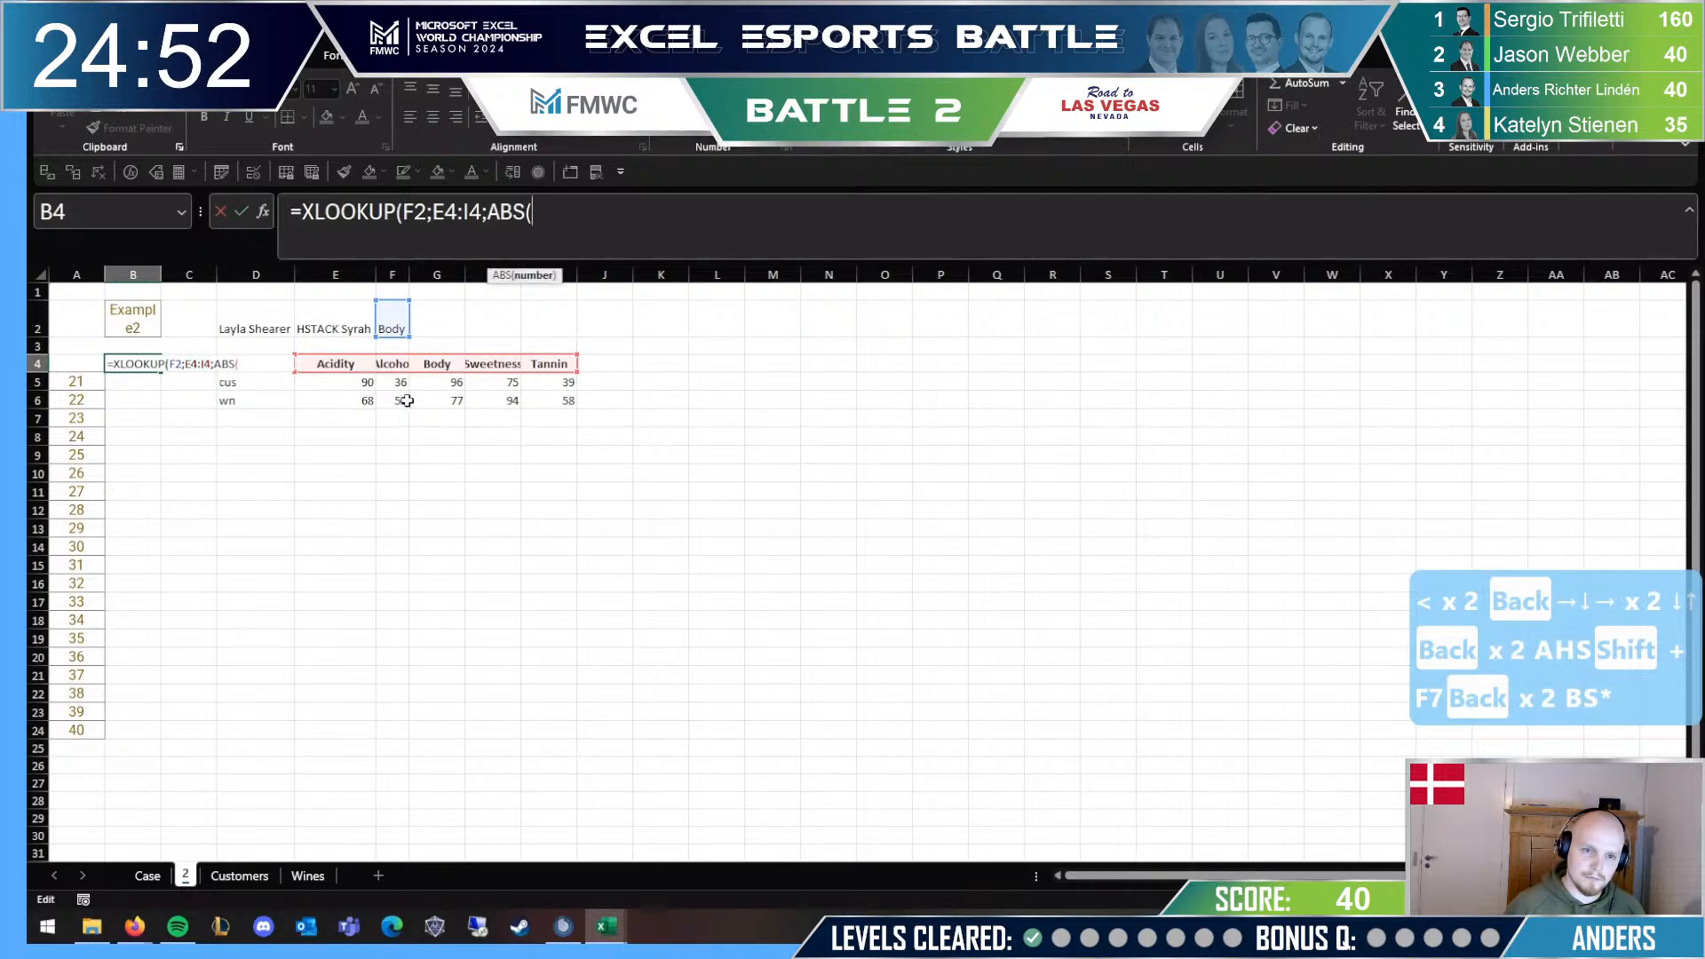
click(370, 383)
key(ctrl+shift+Right)
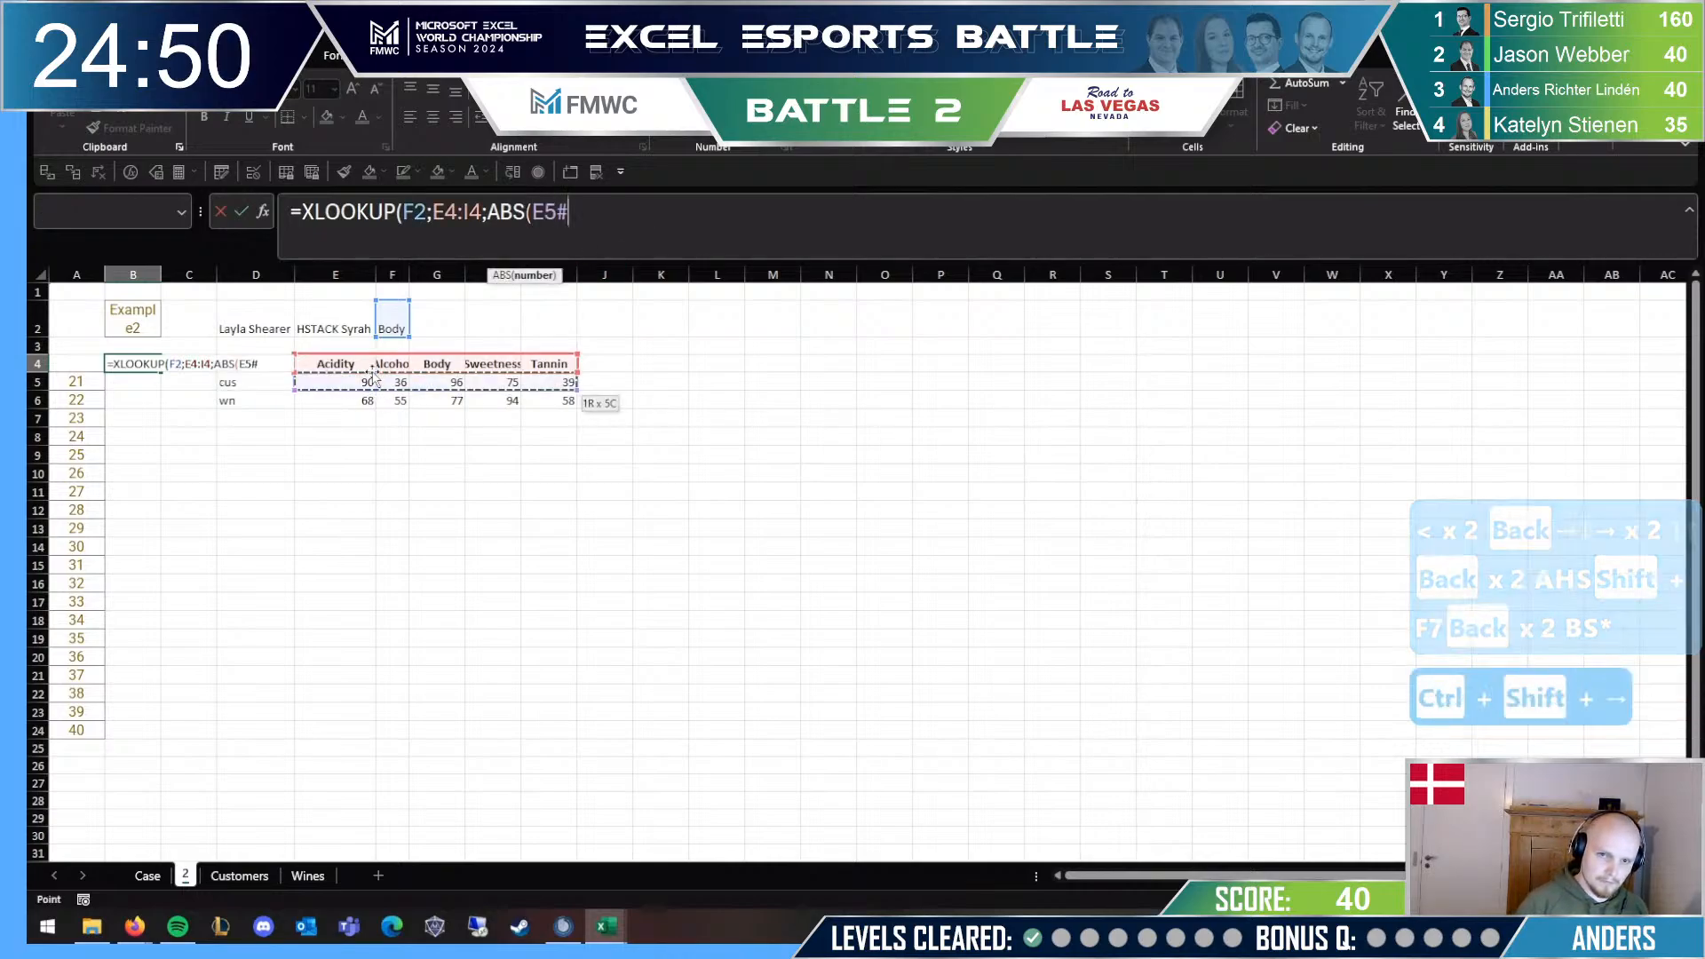
text(;E6#)))
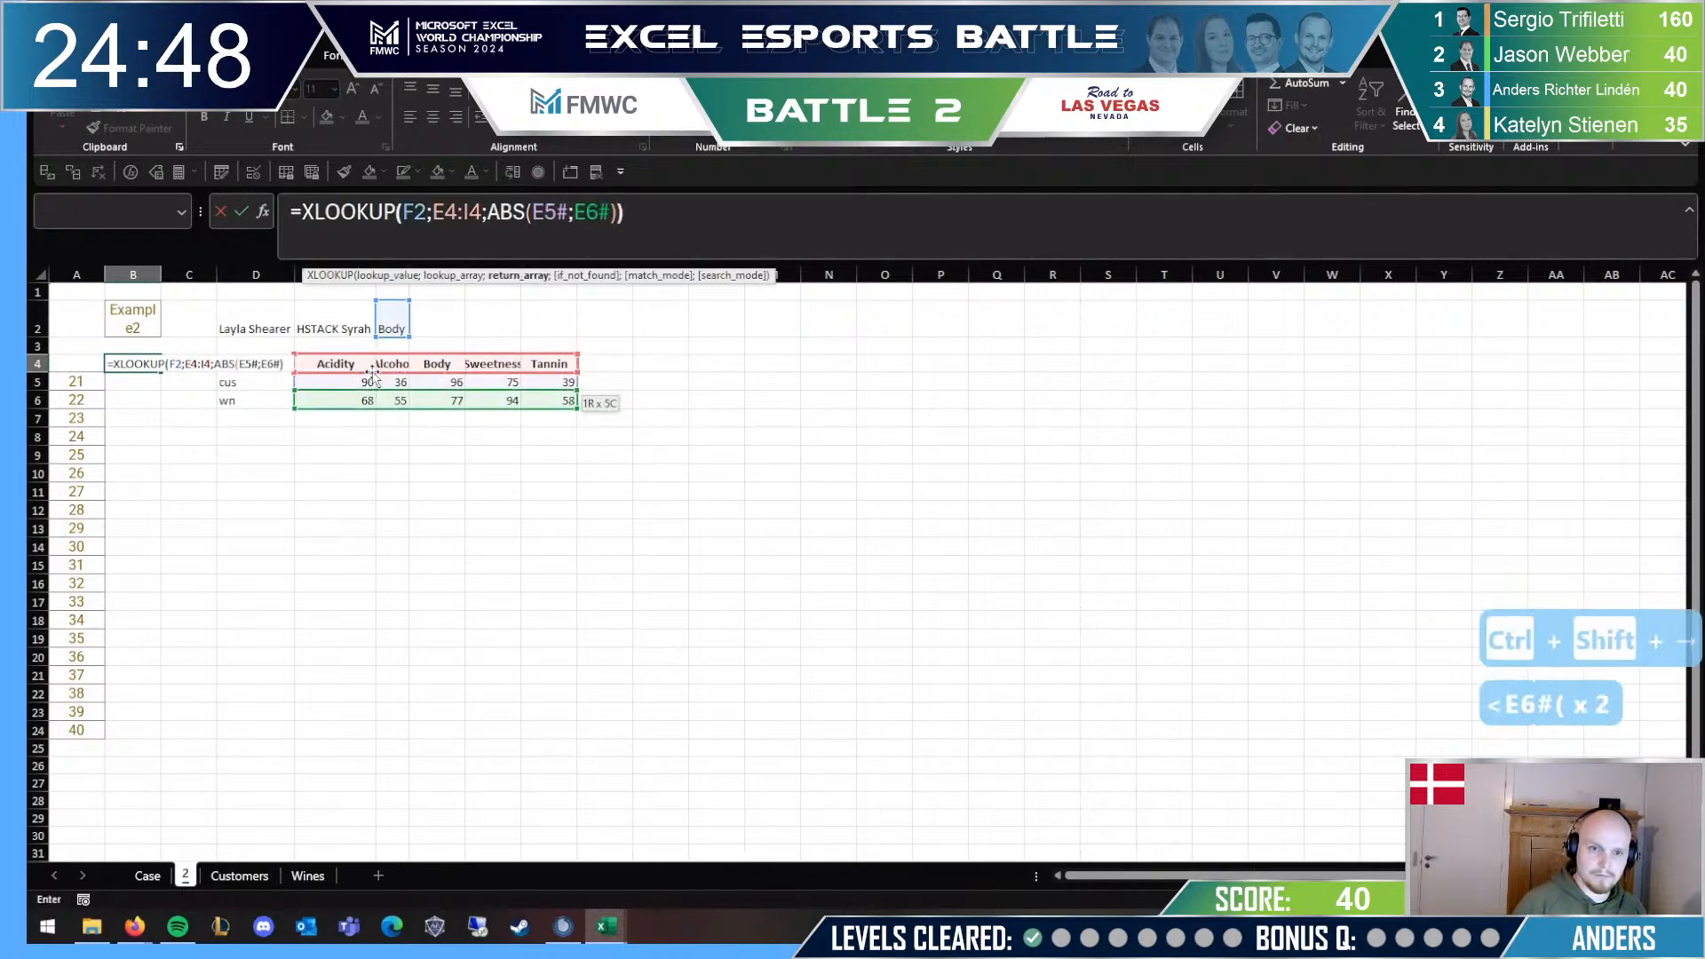
key(Return)
key(Return)
key(Escape)
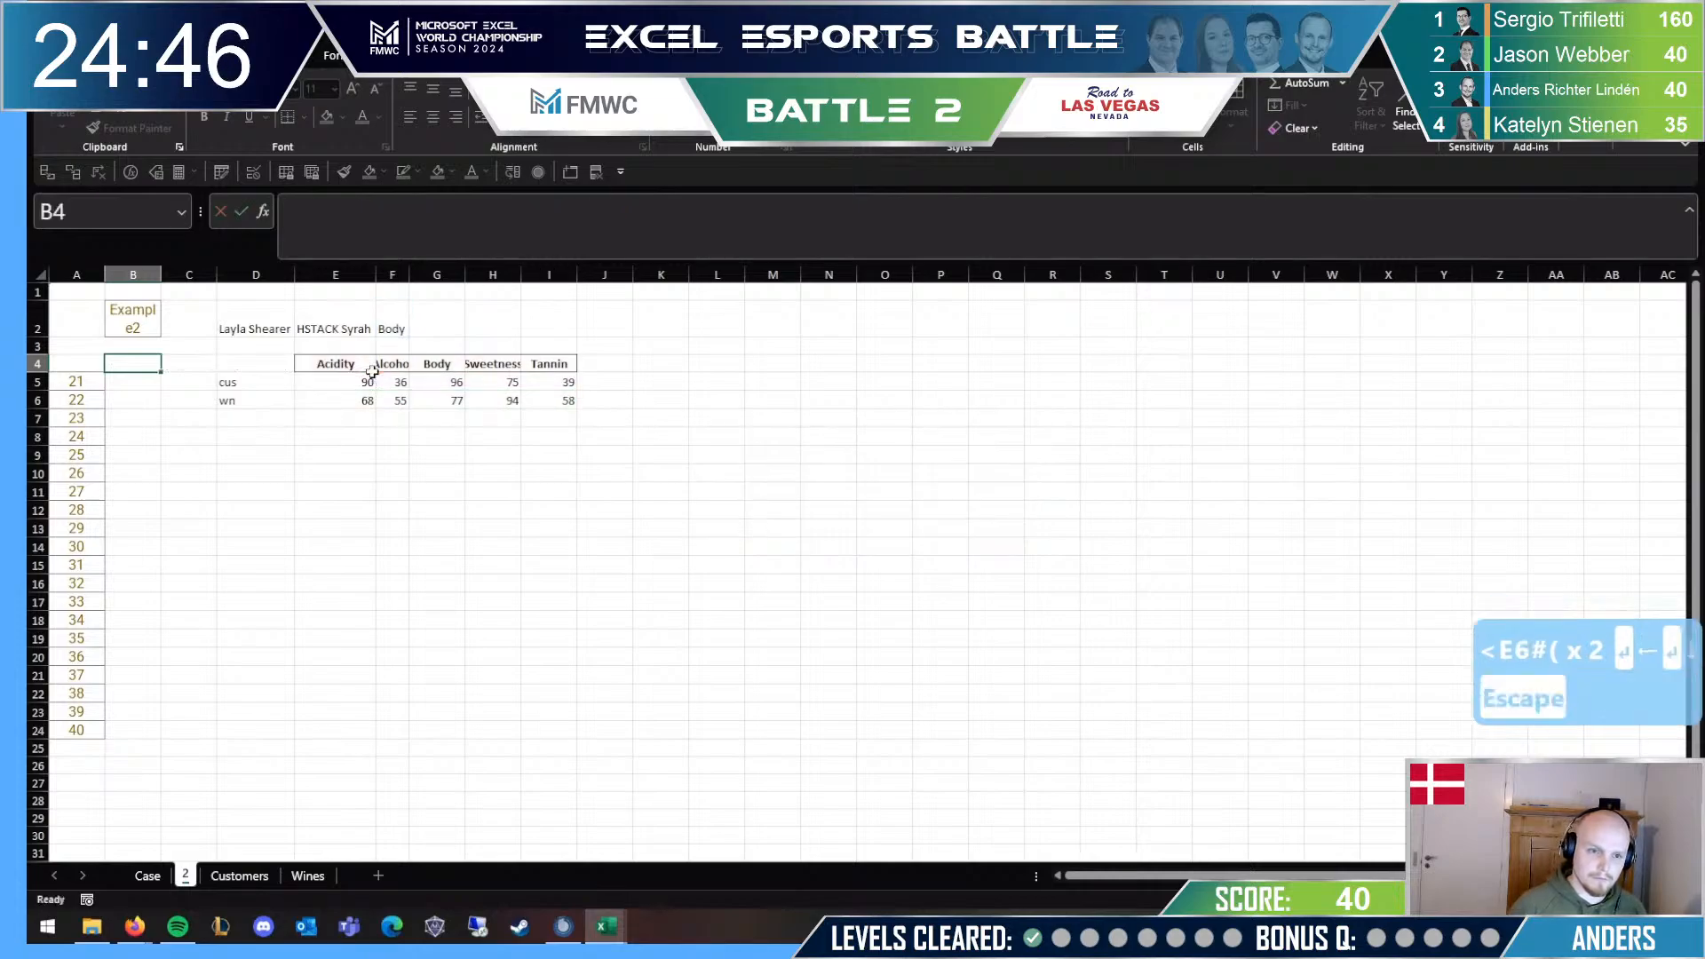
Step: Label the row below the wine row "diff" in D7
key(Down)
key(Down)
key(Down)
key(Right)
key(Right)
text(diff)
key(Tab)
key(Right)
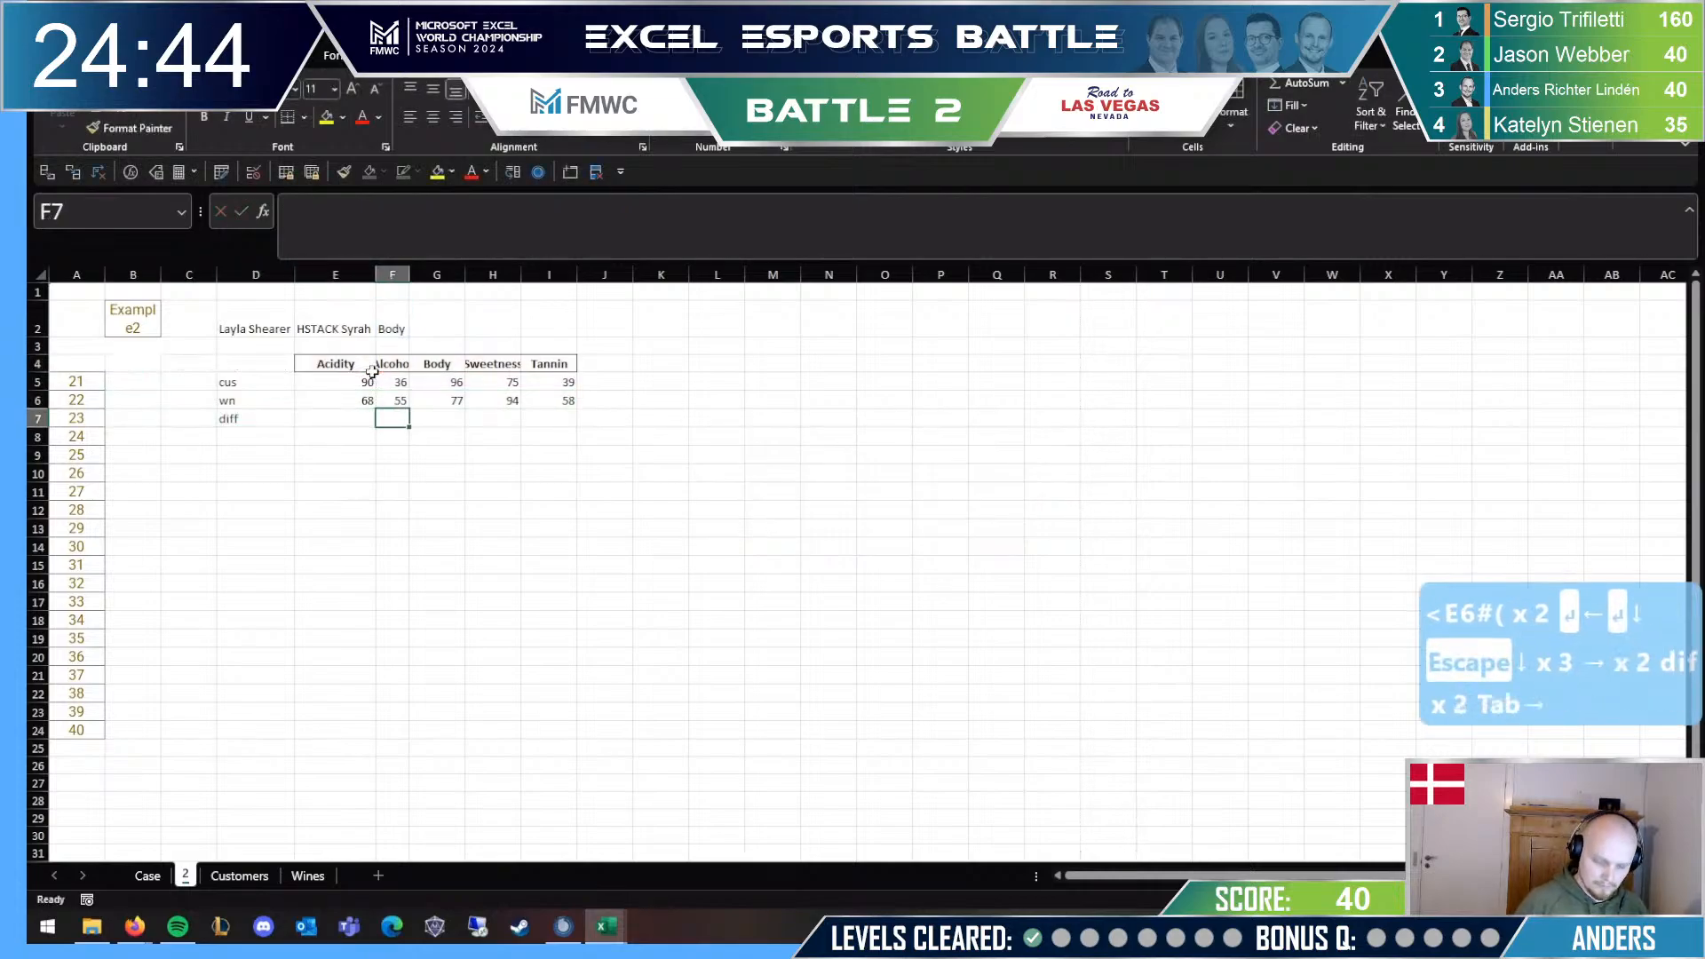
key(Left)
text(=)
key(BackSpace)
text(B)
key(shift+BackSpace)
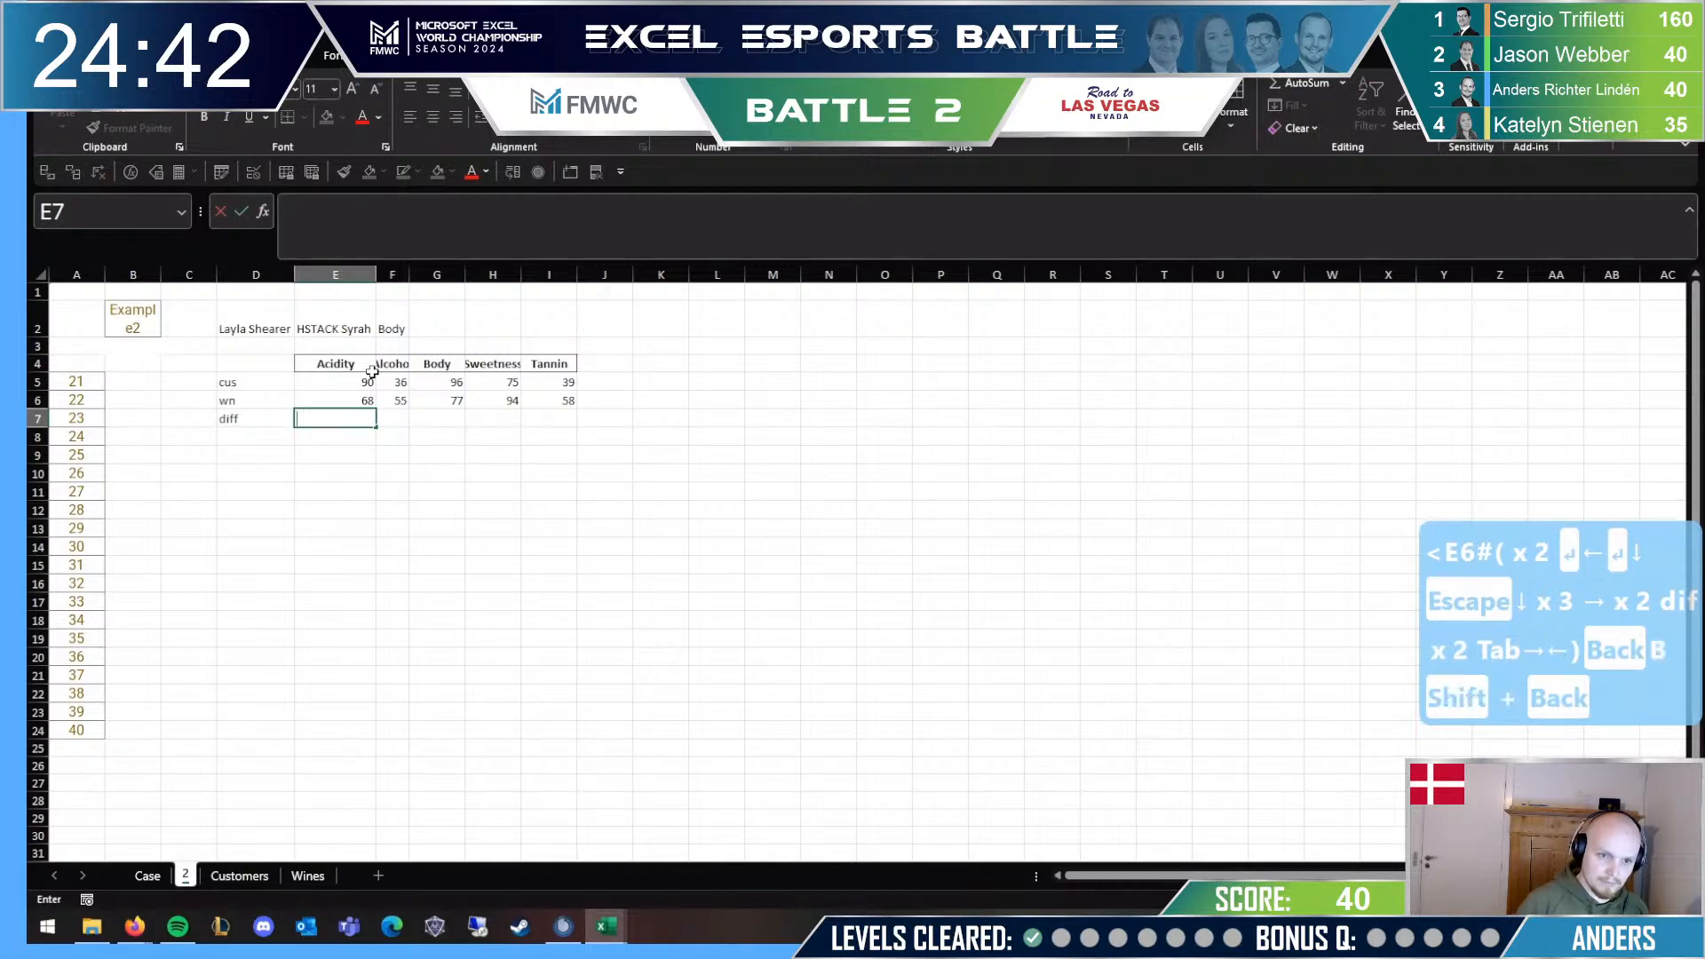
text(?A)
key(shift+BackSpace)
key(shift+BackSpace)
text(?AB)
key(shift+BackSpace)
key(shift+BackSpace)
key(shift+BackSpace)
key(shift+BackSpace)
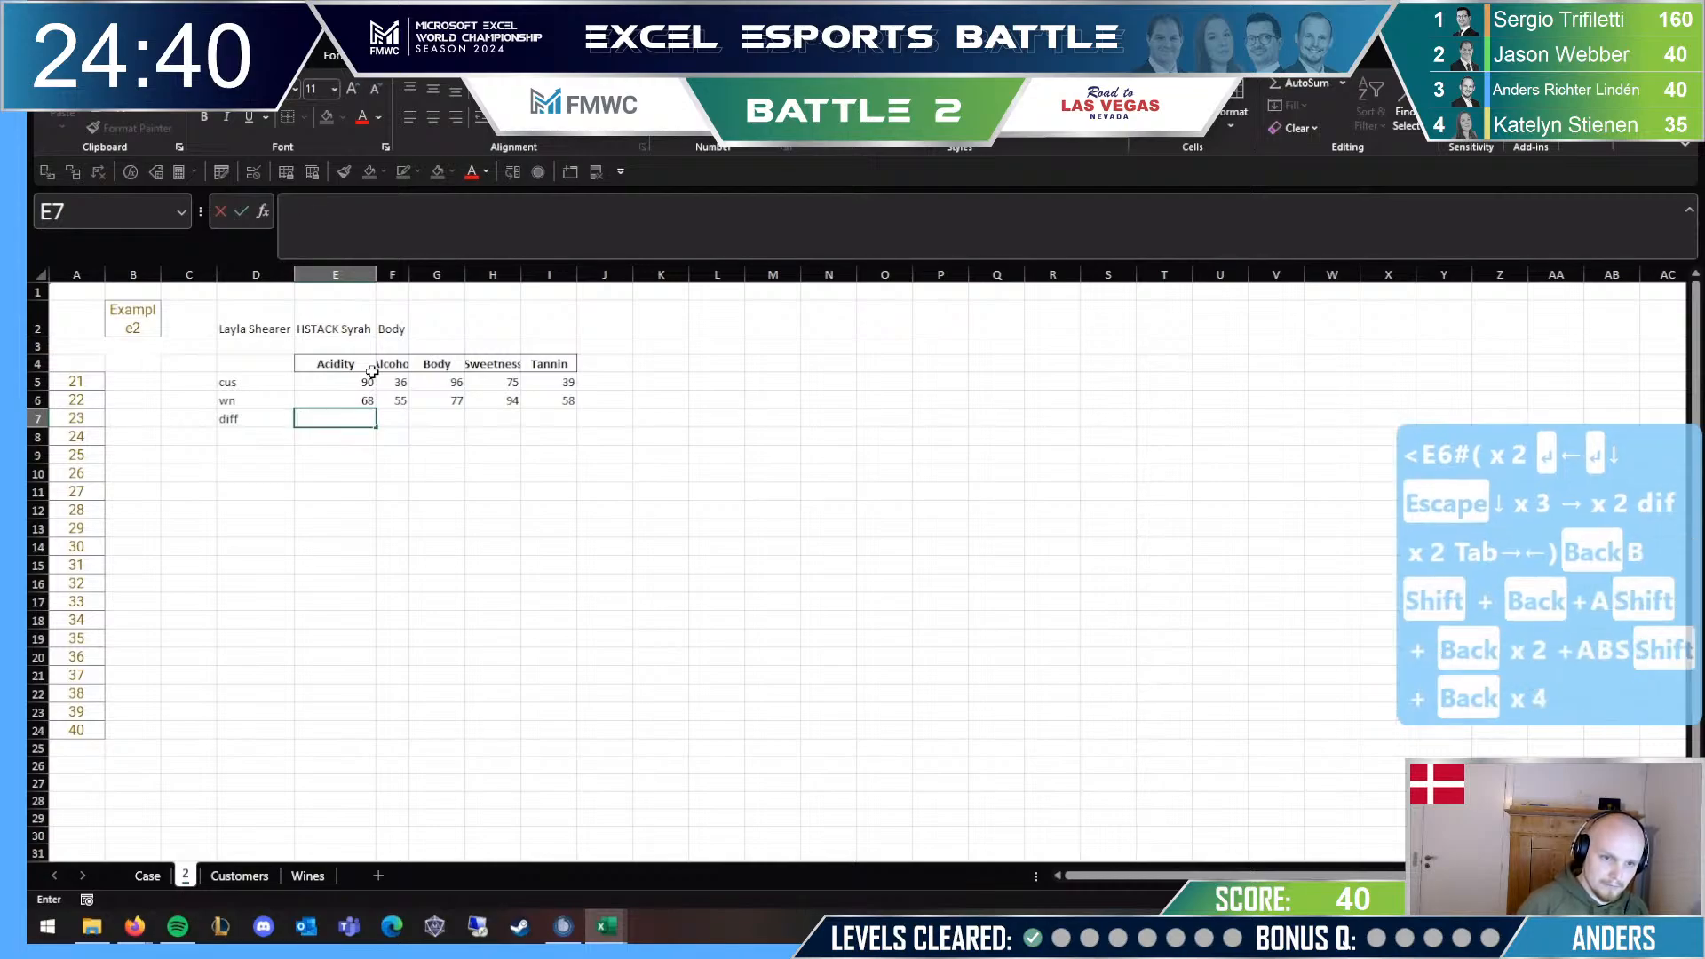
Step: Enter the spilling formula =E5#-E6# in E7 to subtract the wine attributes from the customer attributes
text(=)
text(-)
key(Up)
key(Return)
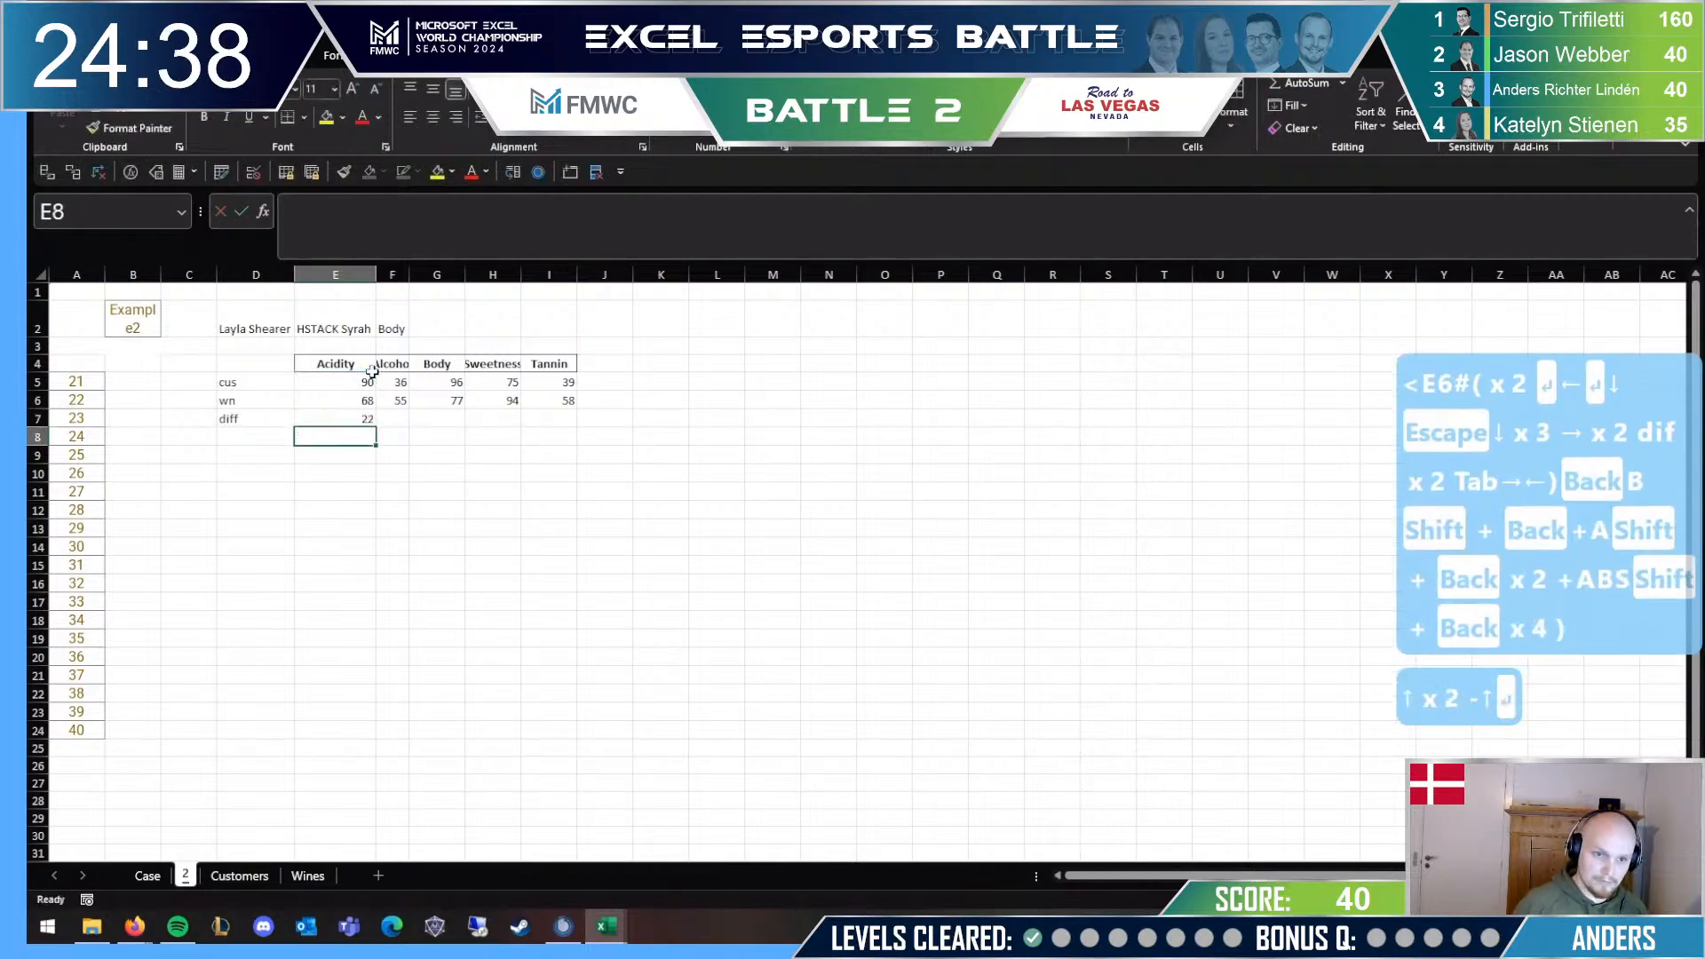
text(3)
key(Escape)
click(324, 211)
text(#)
click(419, 240)
text(#)
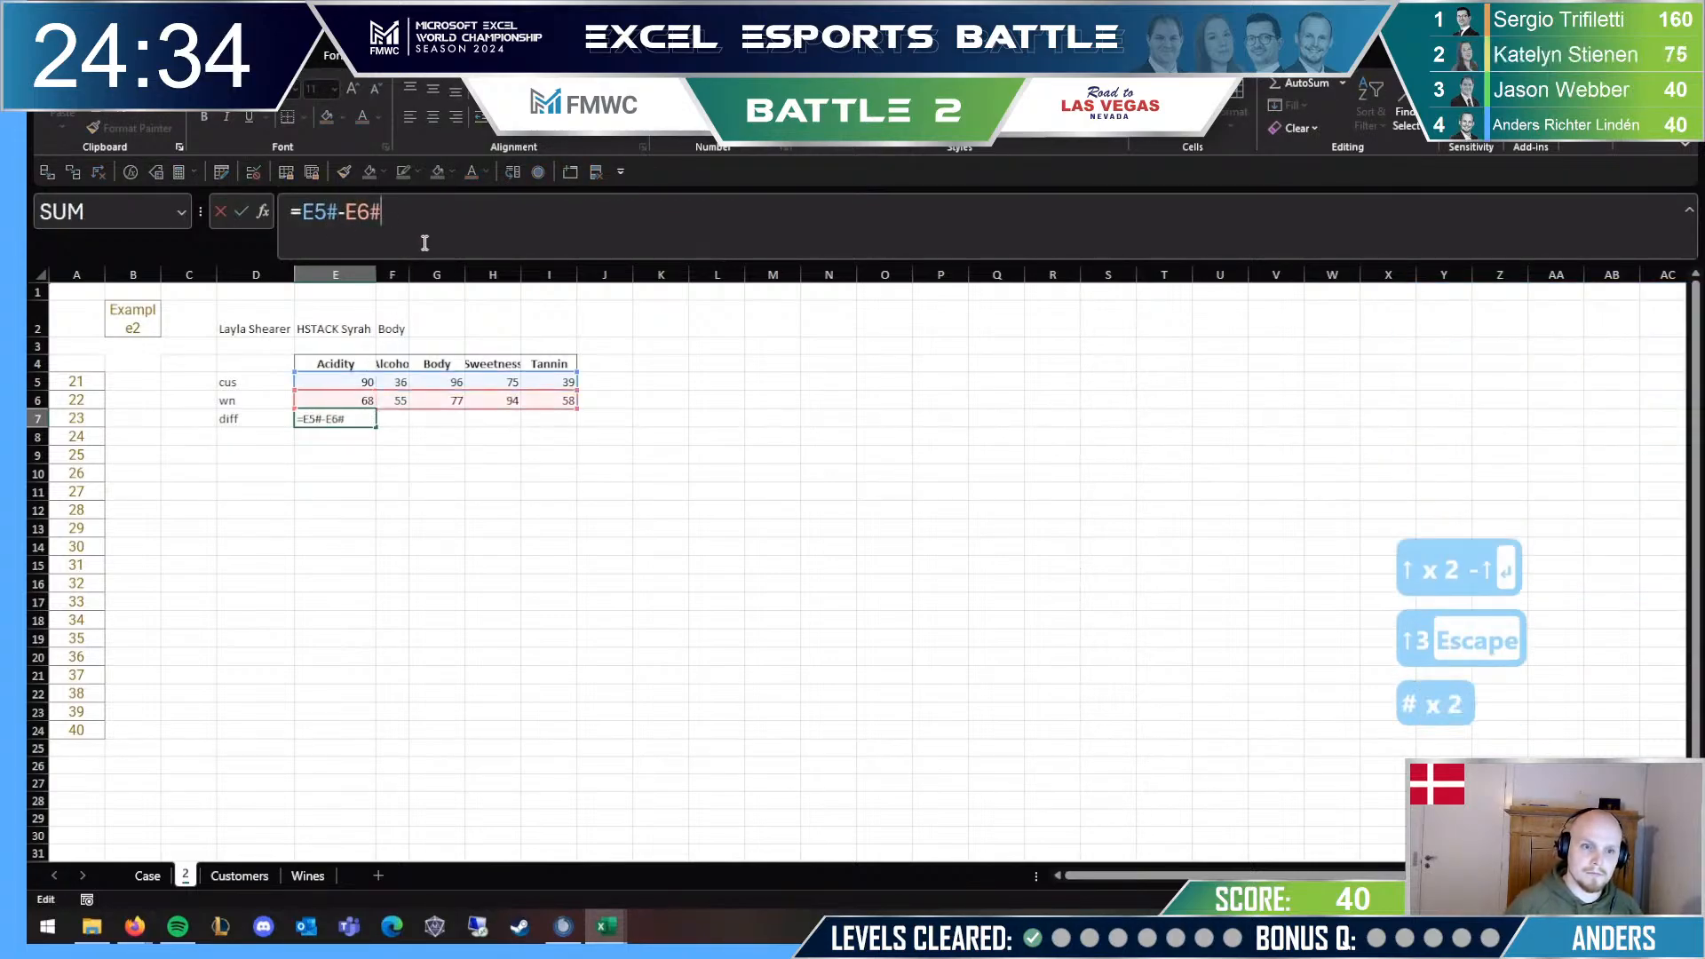
key(Return)
Step: Enter =XLOOKUP(F2;E4:I4;E7#) in B4 to return the difference for the example's attribute
key(Up)
key(Left)
key(Up)
key(Left)
key(Up)
key(Up)
key(Left)
text(=XL)
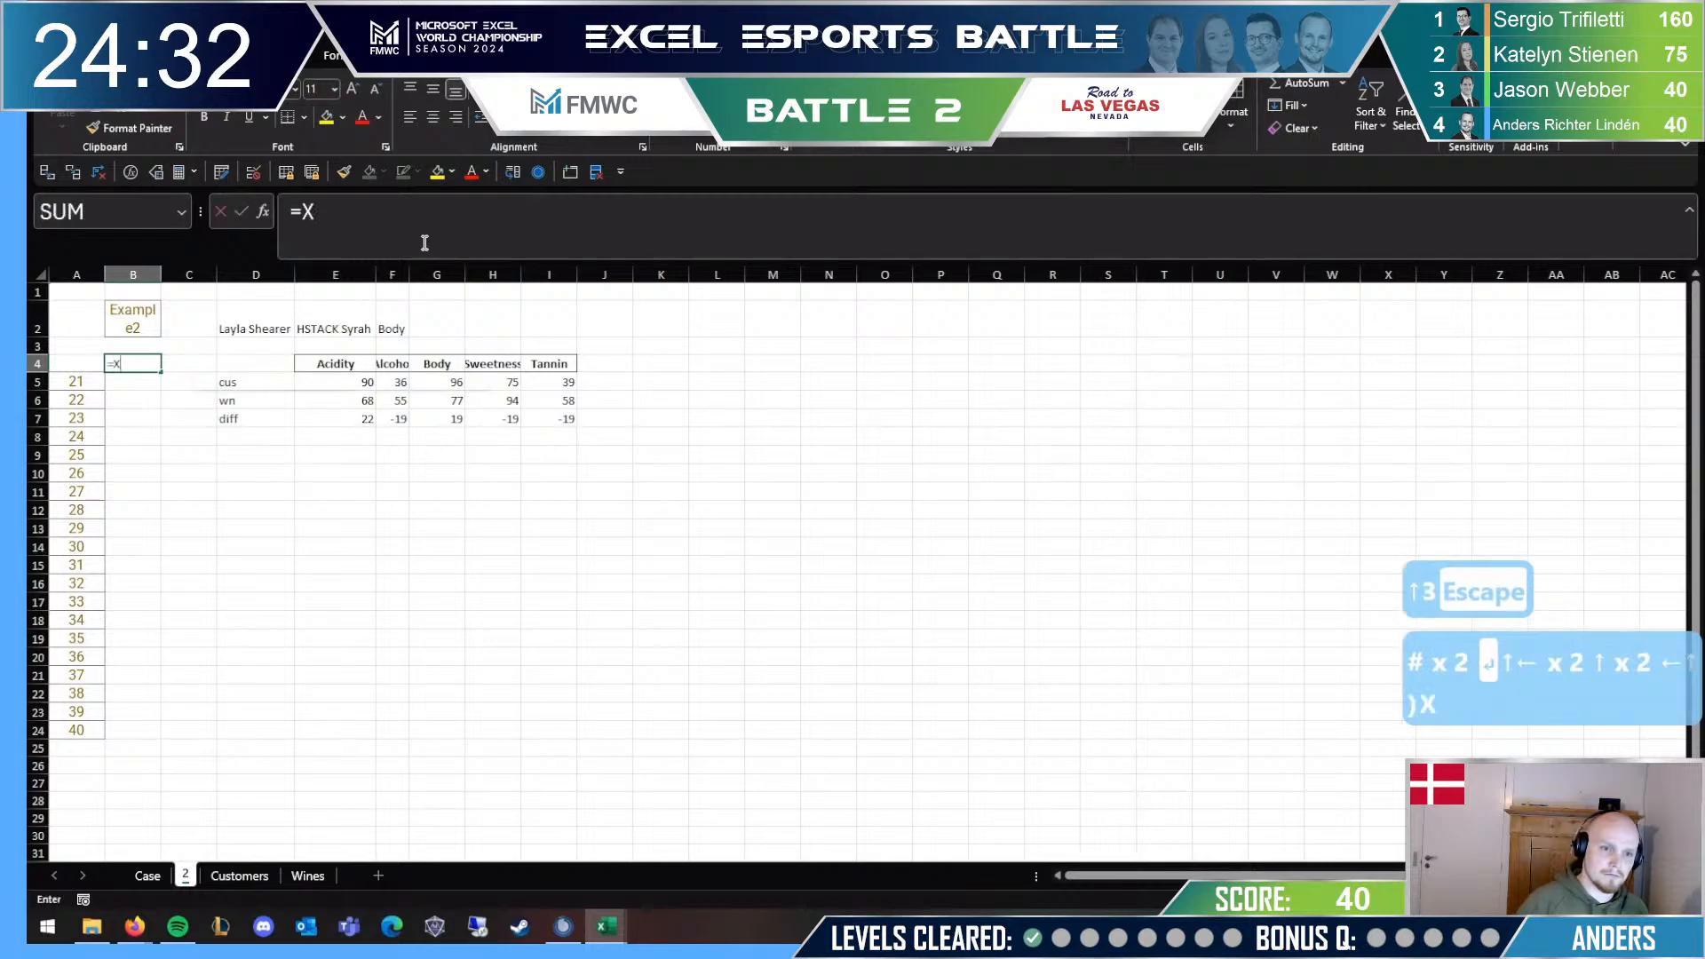
key(Tab)
text(;)
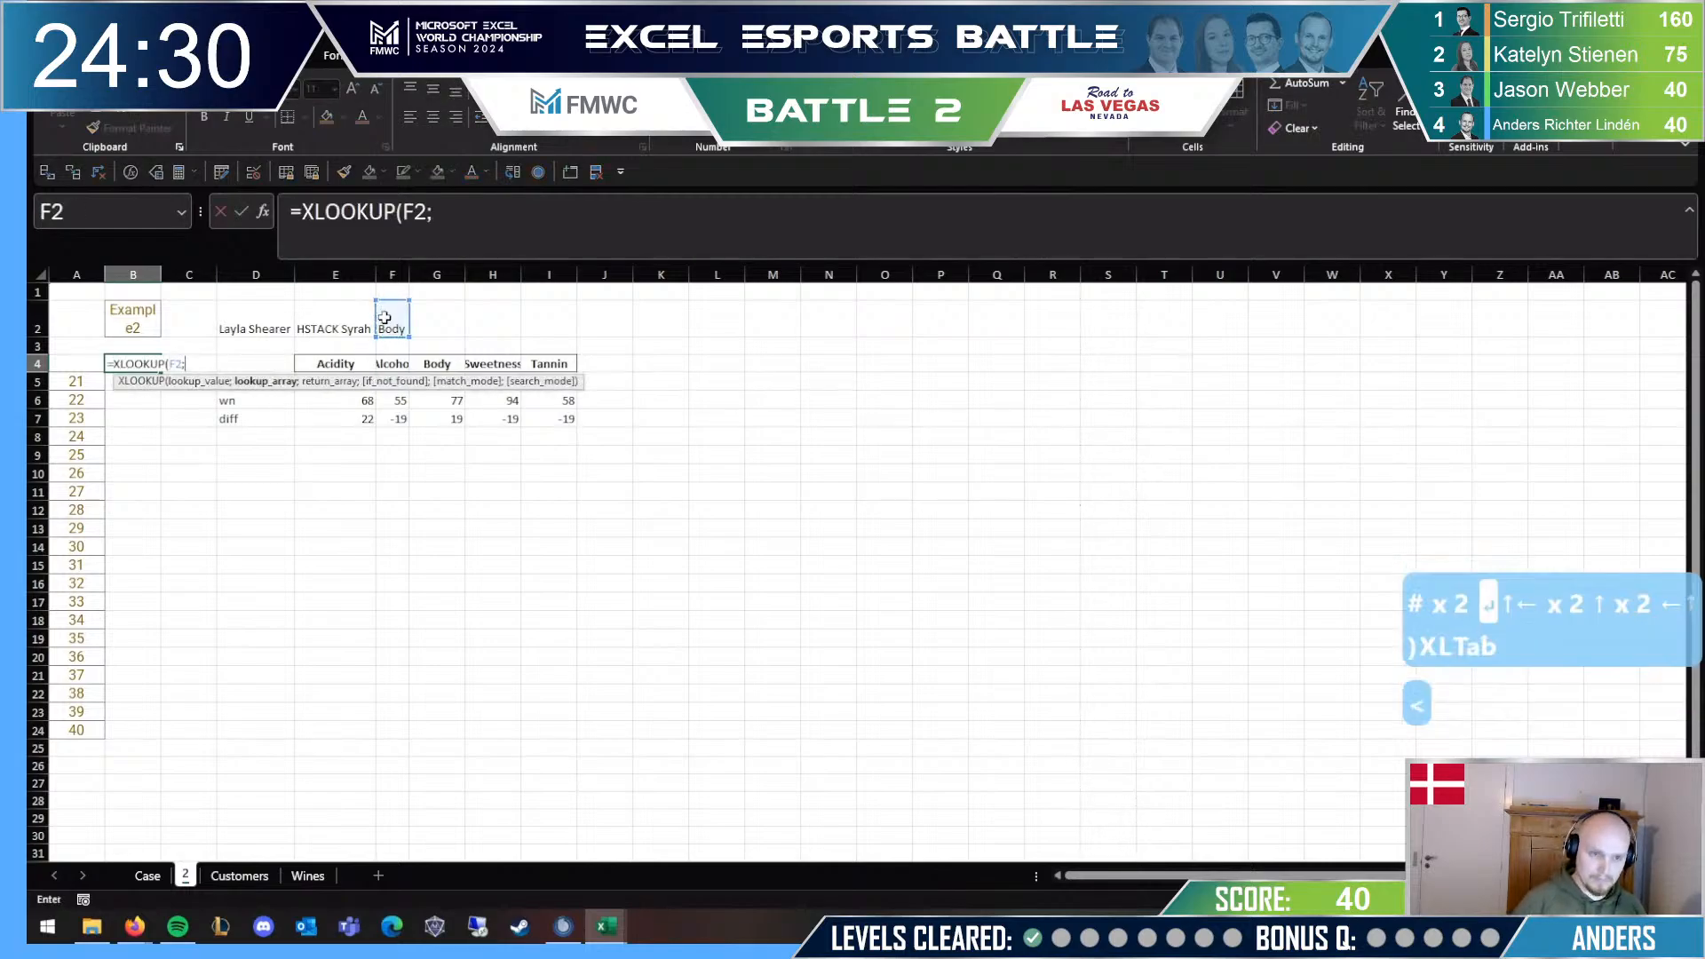
key(Right)
key(ctrl+Right)
key(ctrl+shift+Right)
text(;)
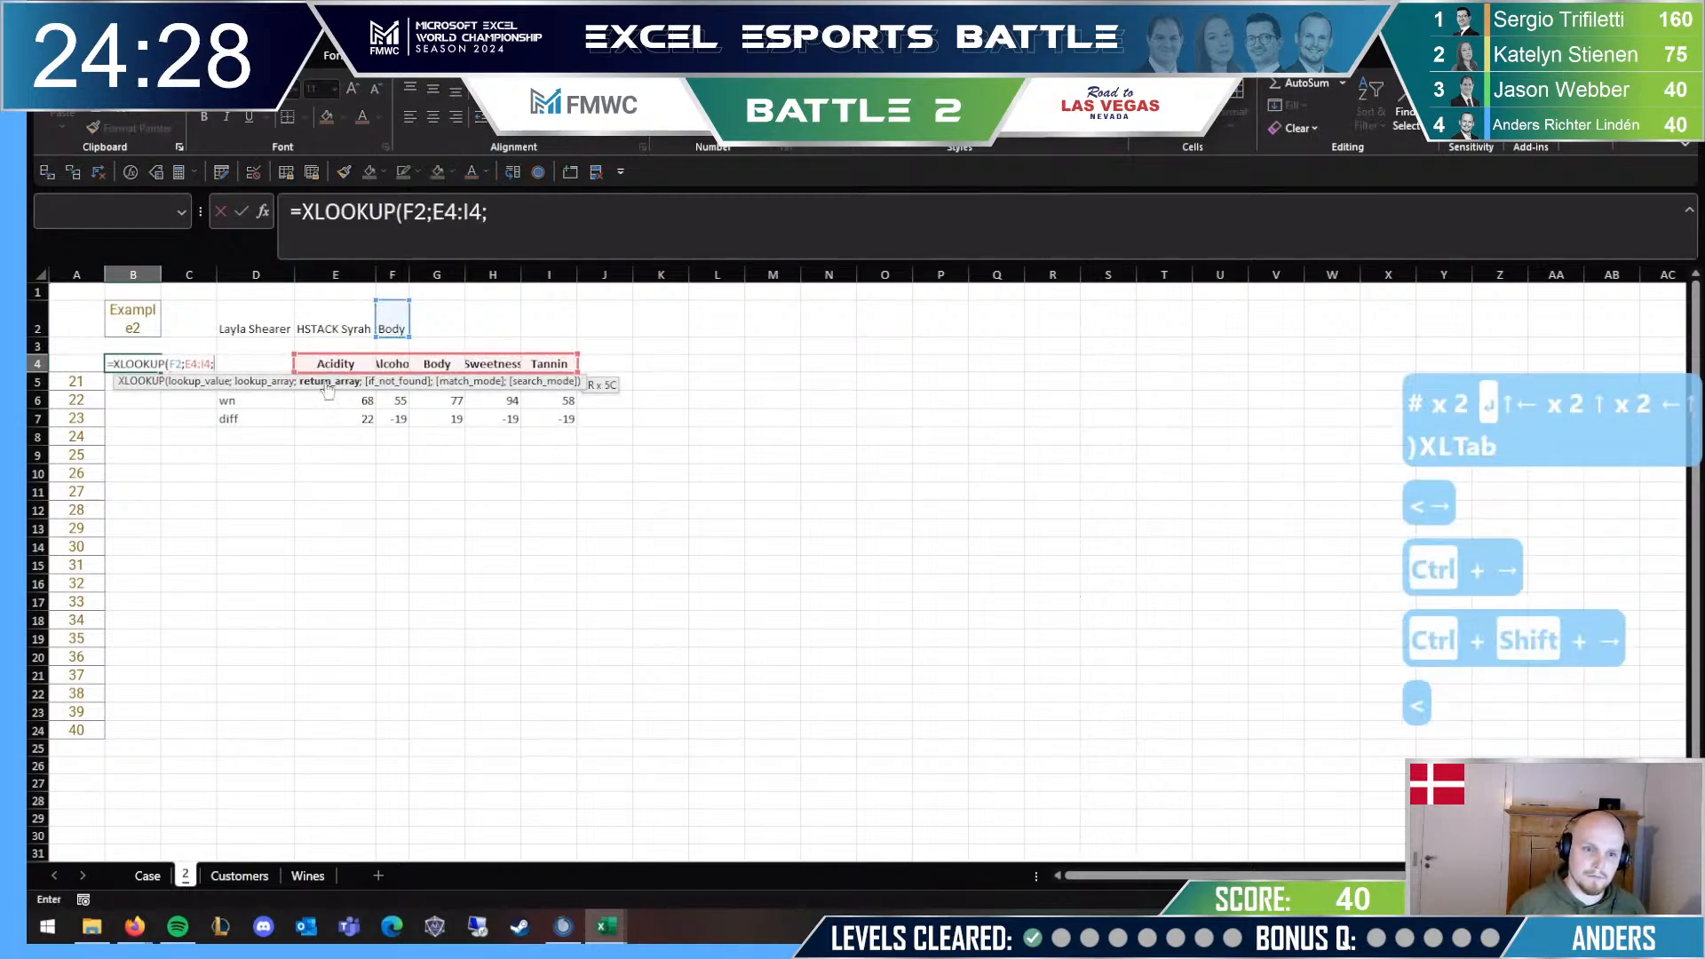
click(355, 403)
text(#)
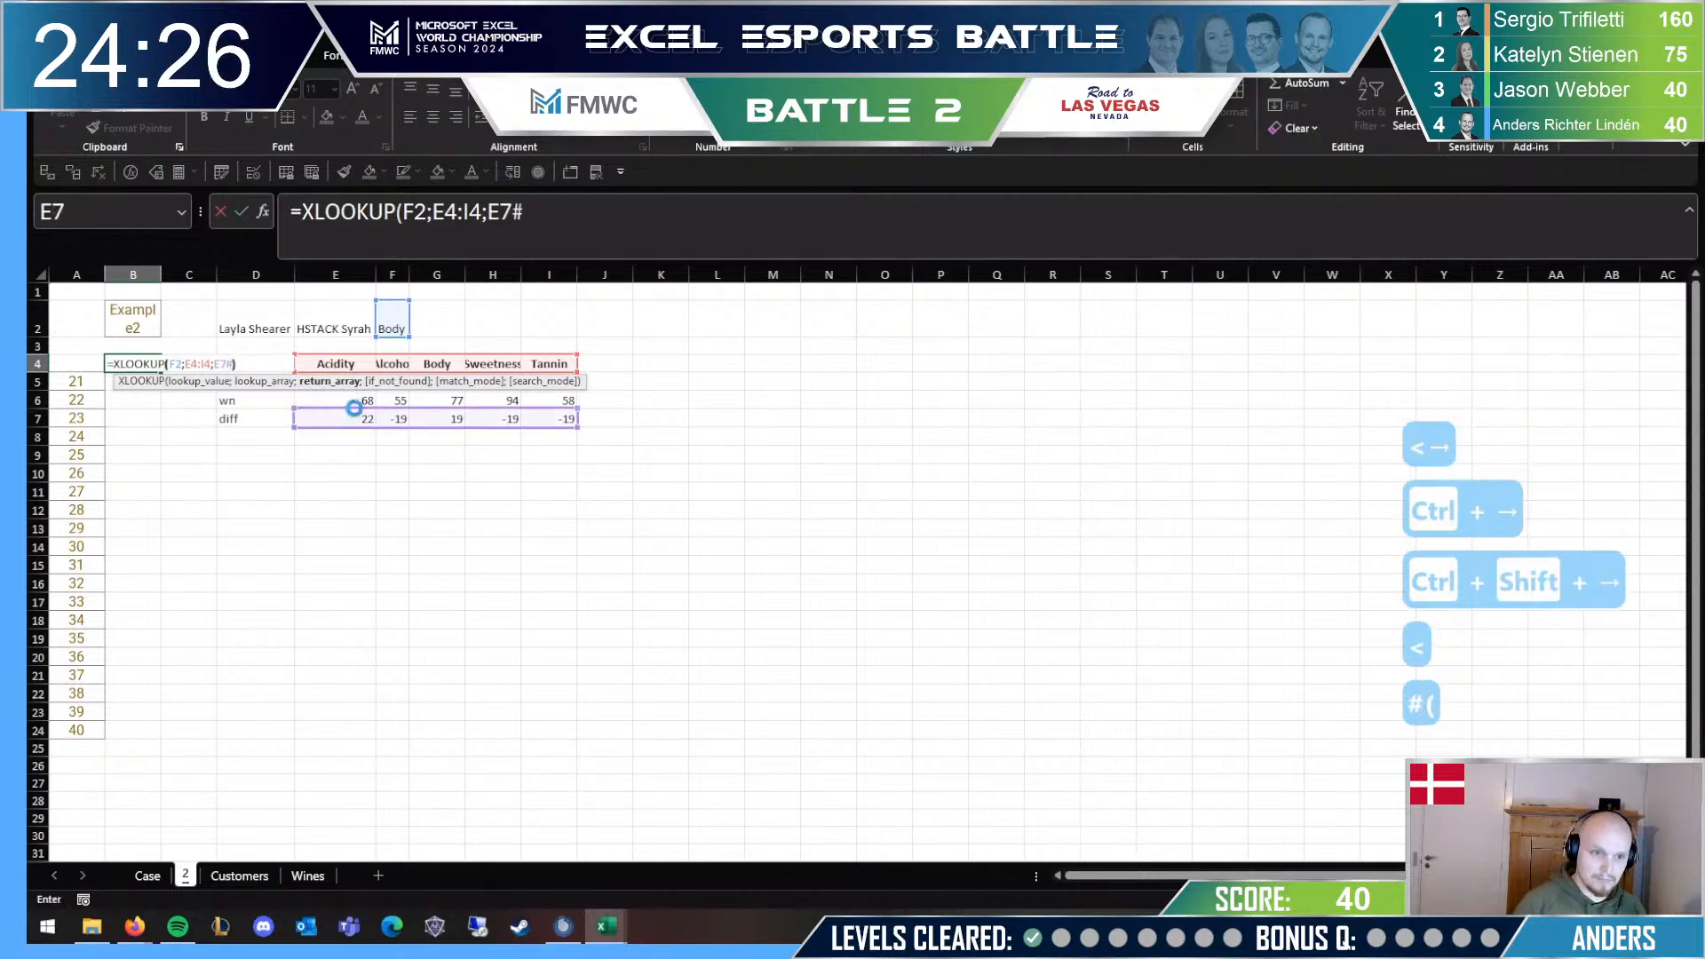
key(Return)
Step: Create a data table over A4:B24 with B2 as the column input cell and recalculate it
key(Up)
key(Left)
key(ctrl+shift+Down)
key(ctrl+shift+Right)
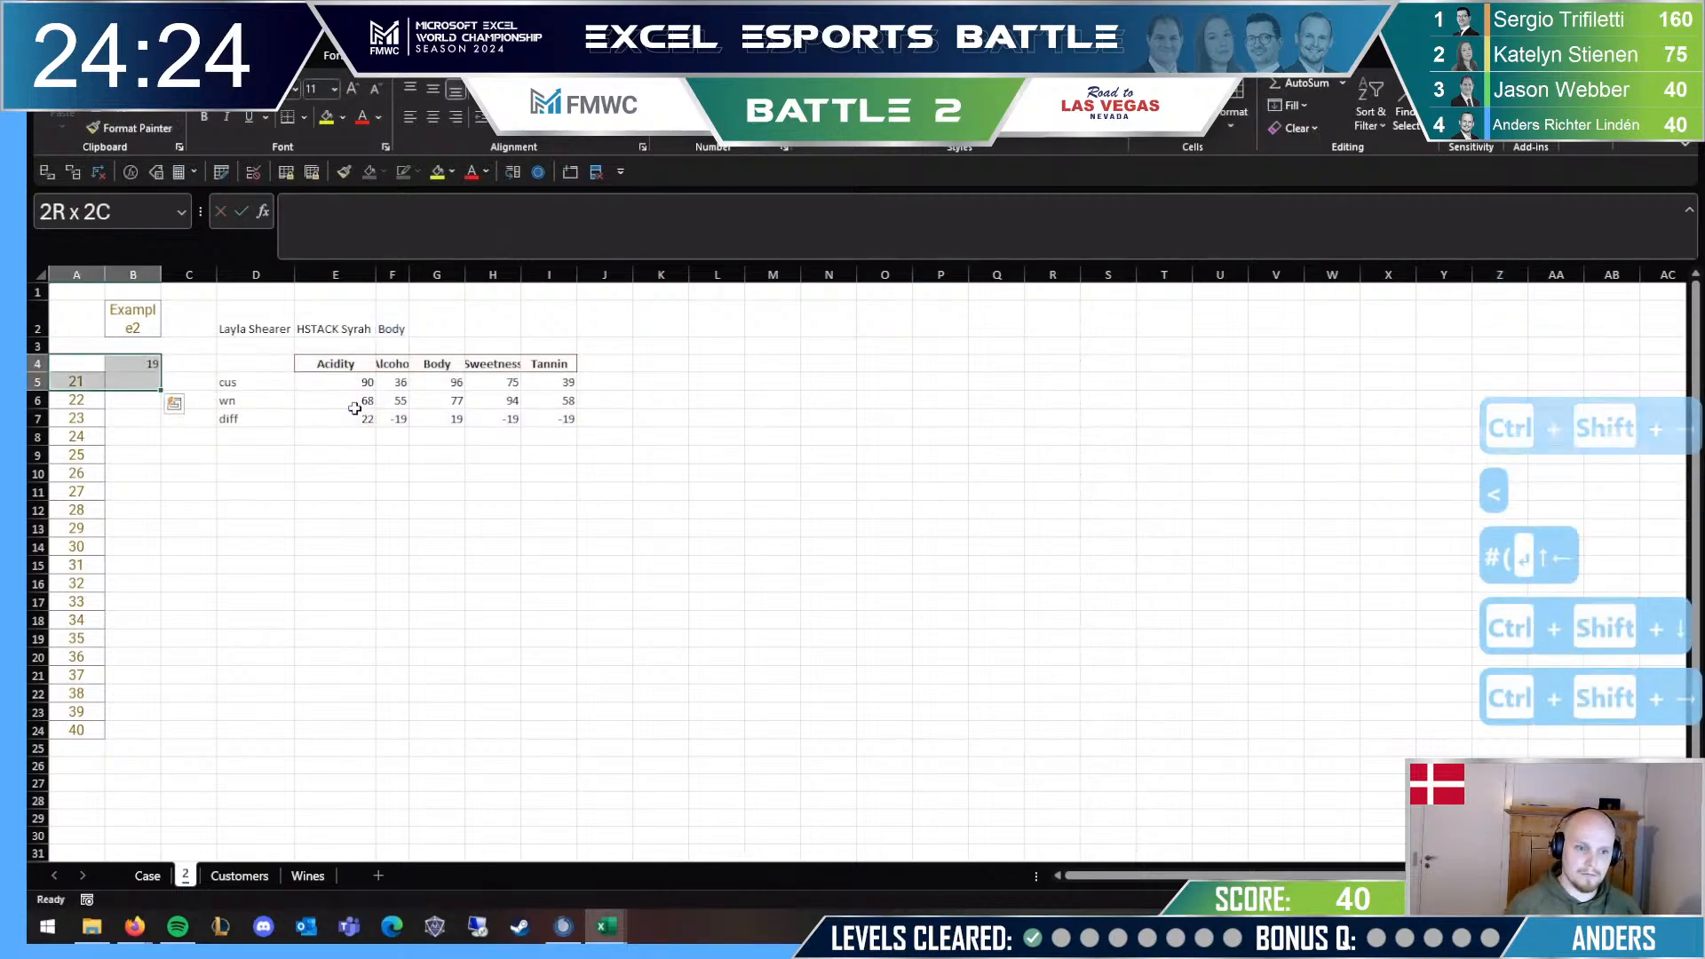
key(ctrl+shift+Down)
click(532, 170)
key(Tab)
click(135, 319)
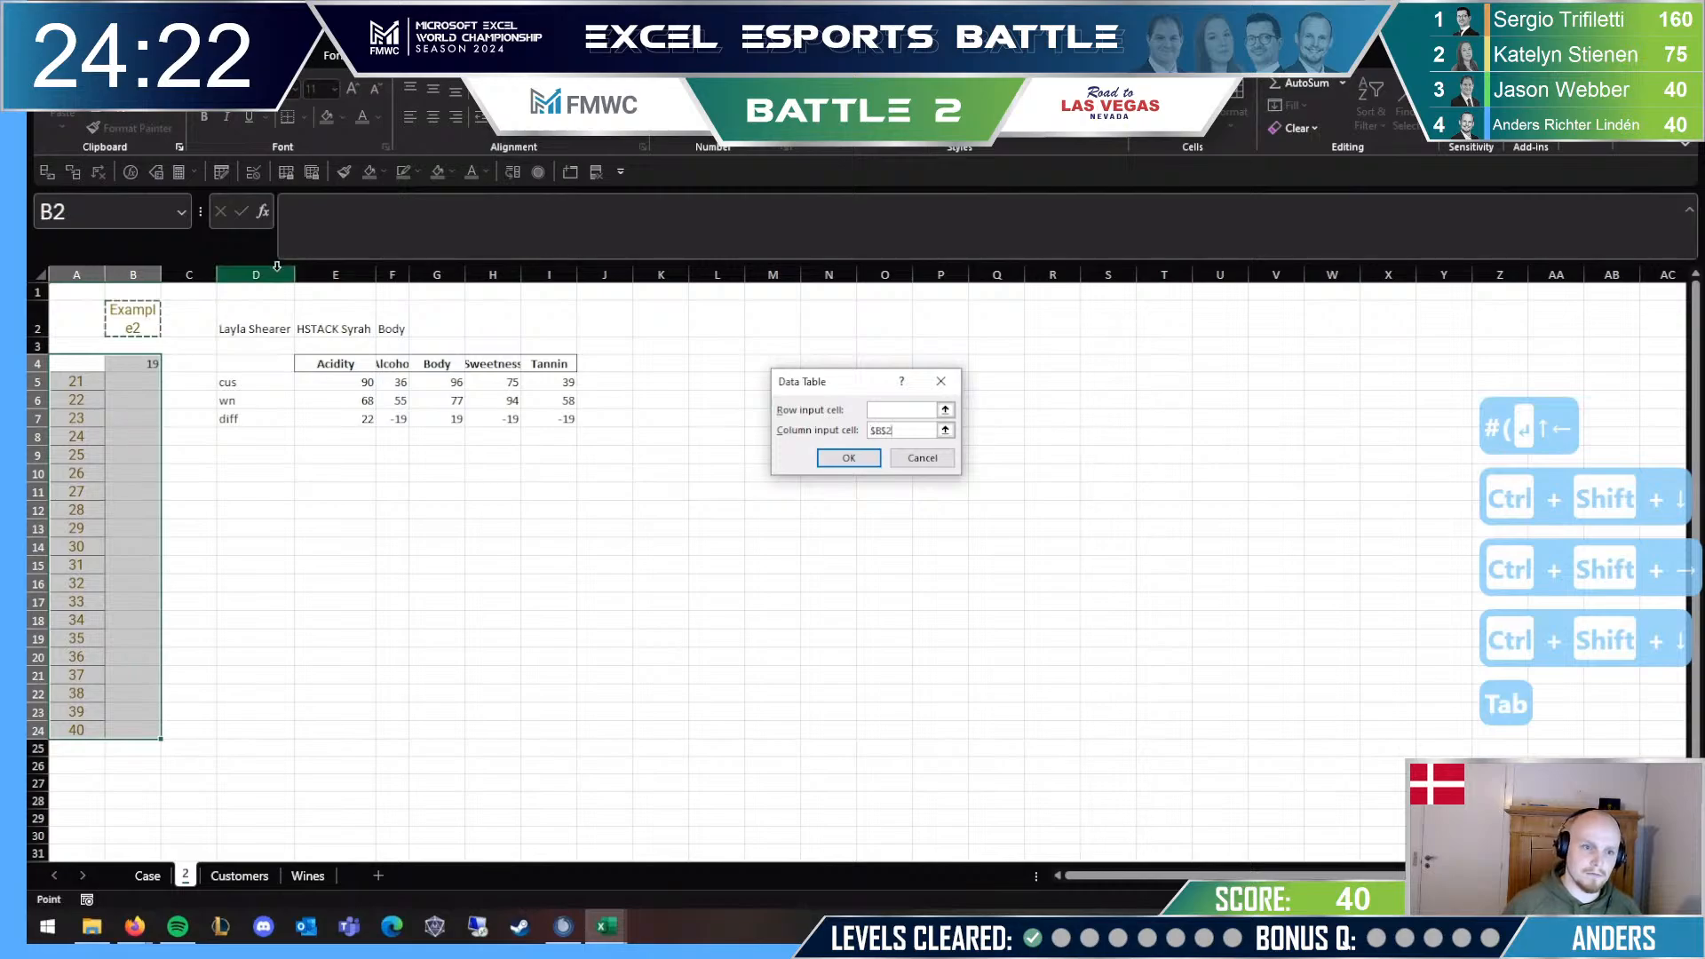
key(Return)
key(F9)
Step: Copy the data table results B5:B24 and paste them as links into the Level 2 answers starting at E81 on sheet Case
key(Down)
key(Right)
key(ctrl+shift+Down)
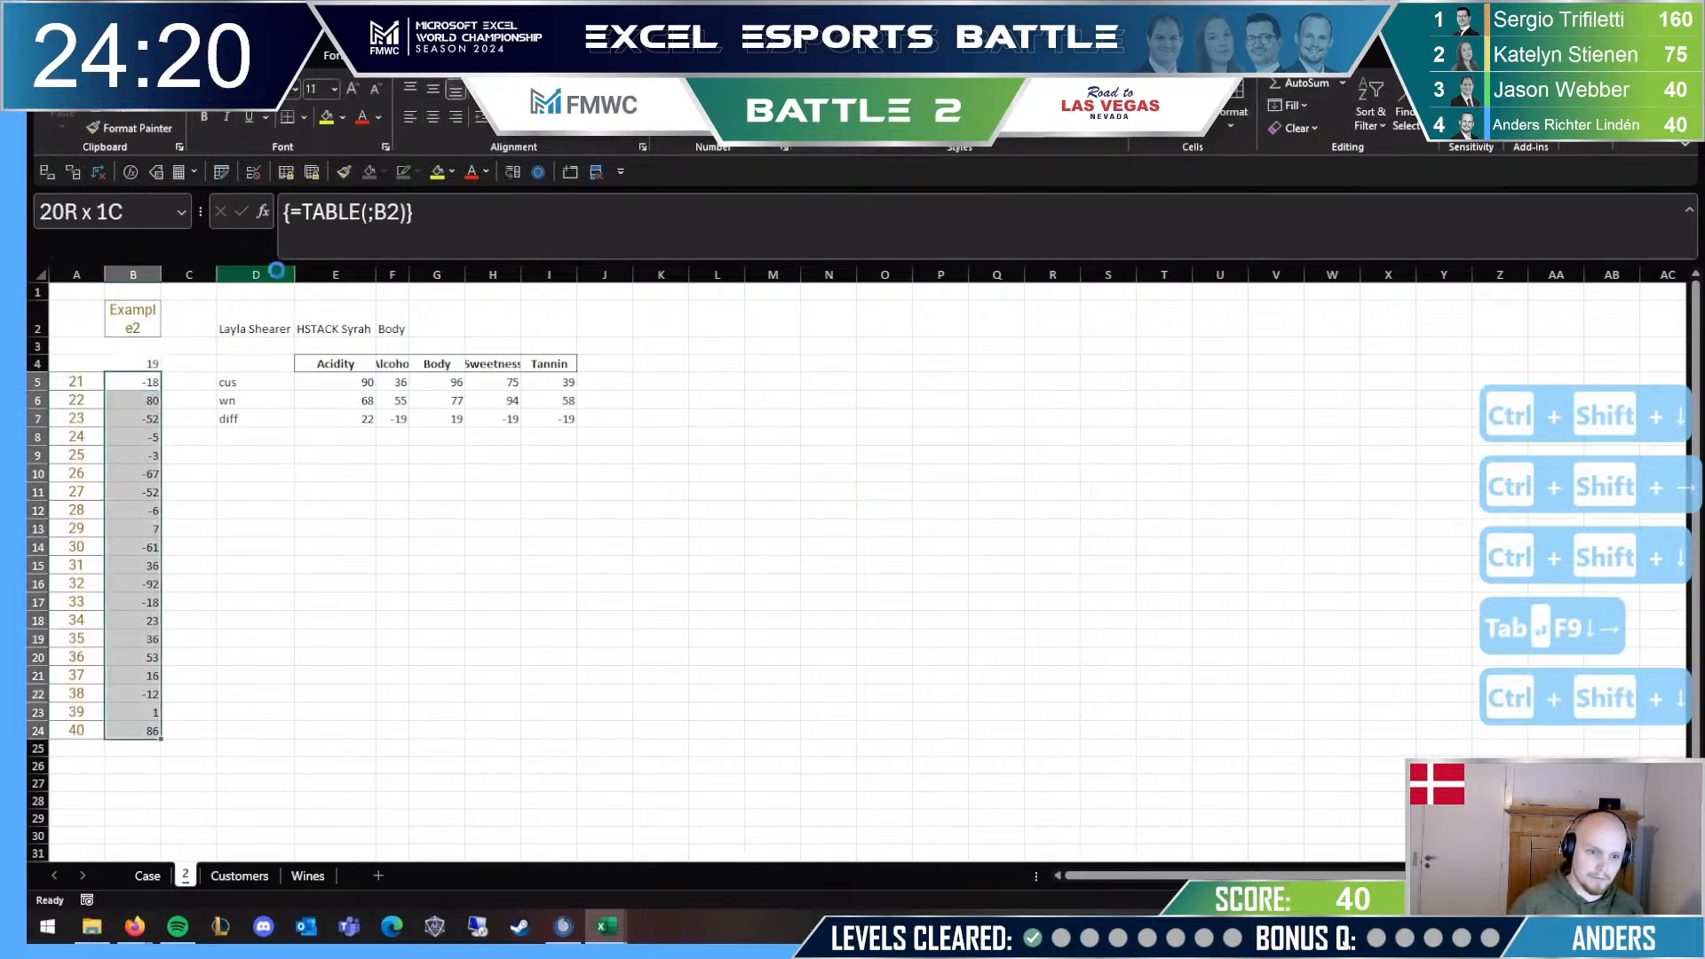
key(ctrl+c)
key(ctrl+Page_Up)
key(Right)
key(Down)
key(Right)
key(Right)
key(Down)
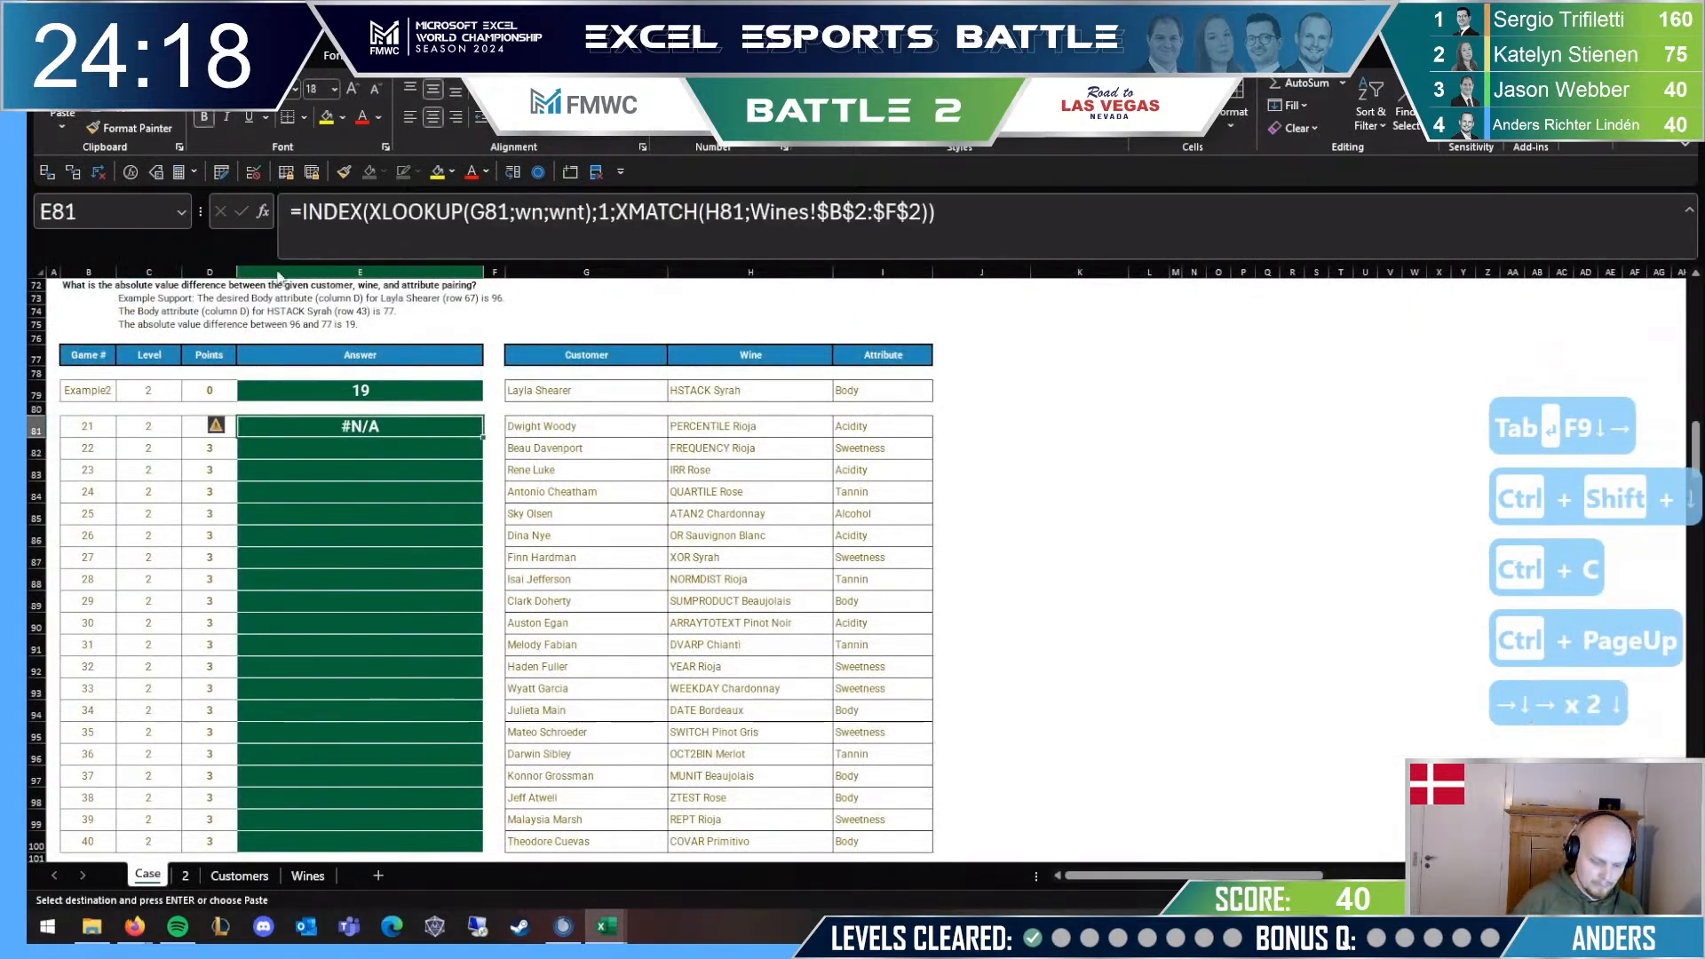
key(alt+h)
key(v)
key(n)
Step: Wrap the lookup in B4 on sheet 2 in ABS, giving =ABS(XLOOKUP(F2;E4:I4;E7#))
key(ctrl+c)
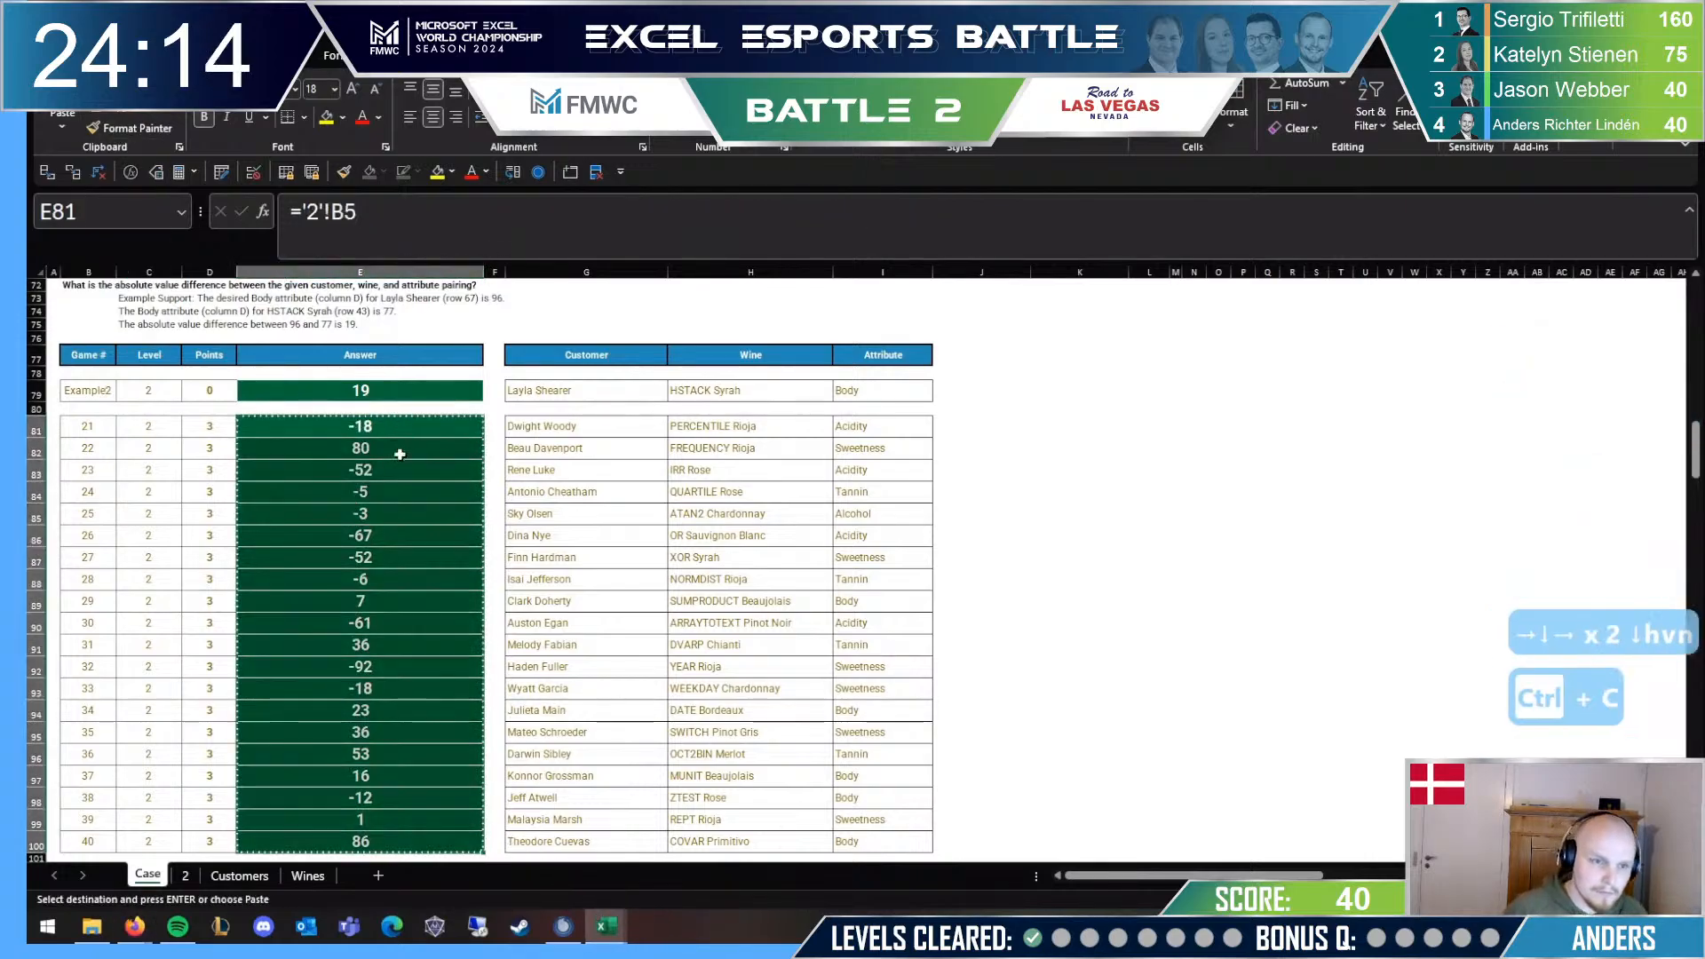
click(401, 420)
click(185, 875)
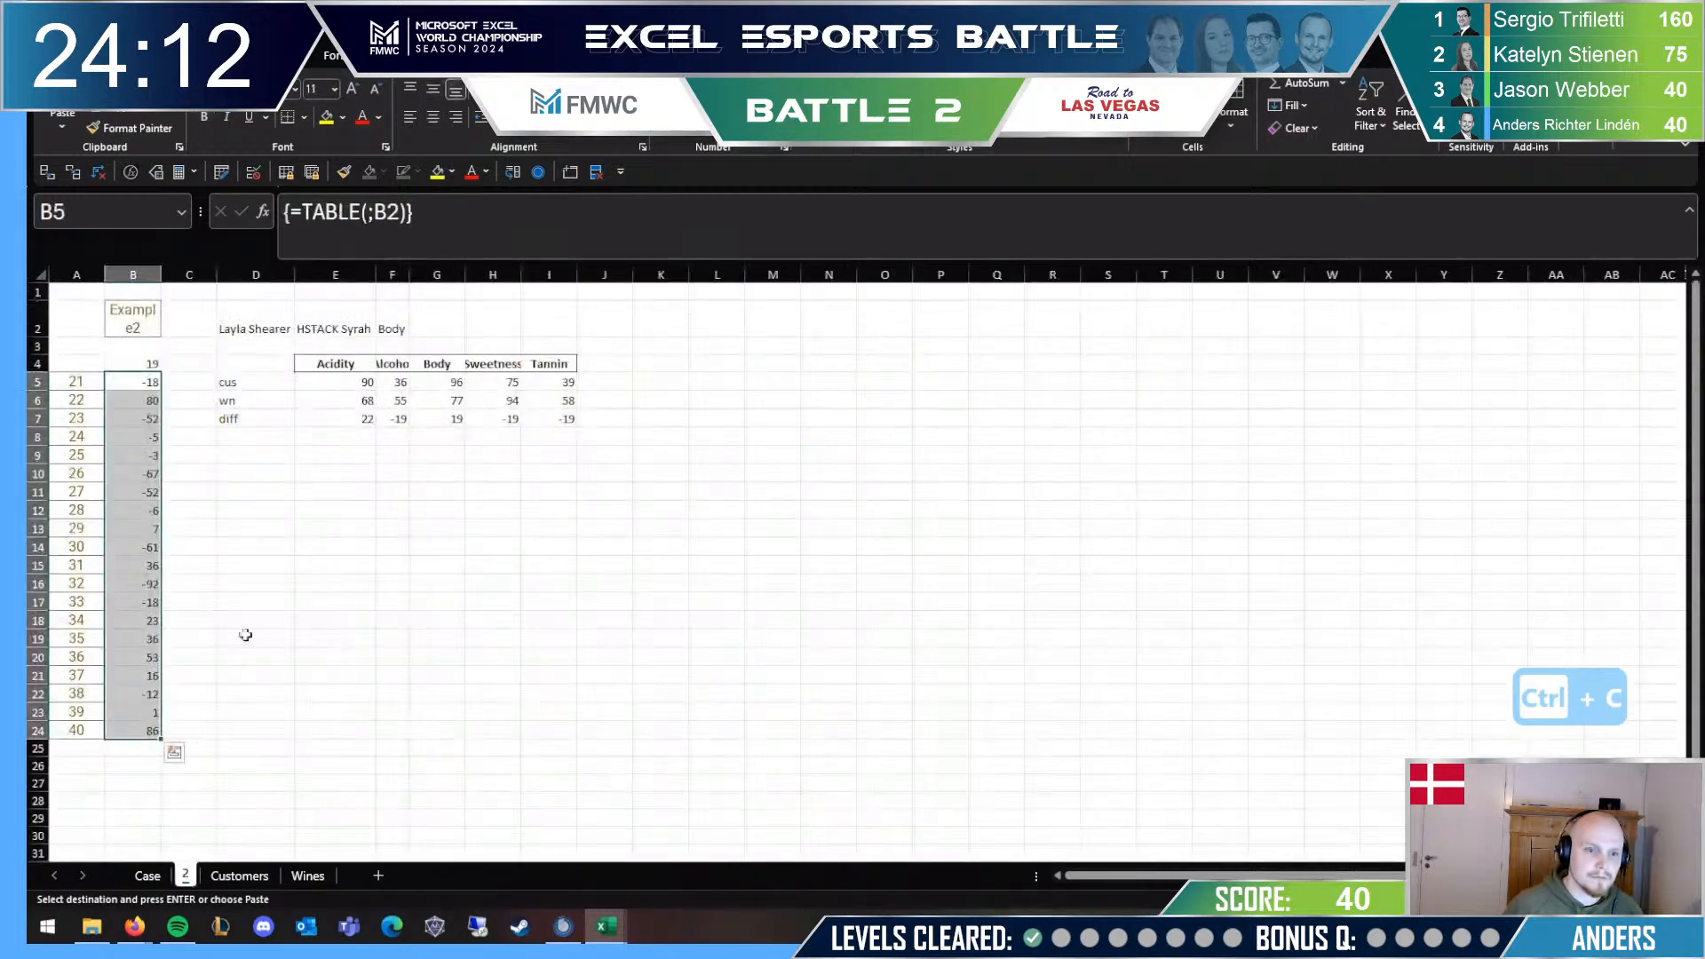
click(145, 363)
click(303, 213)
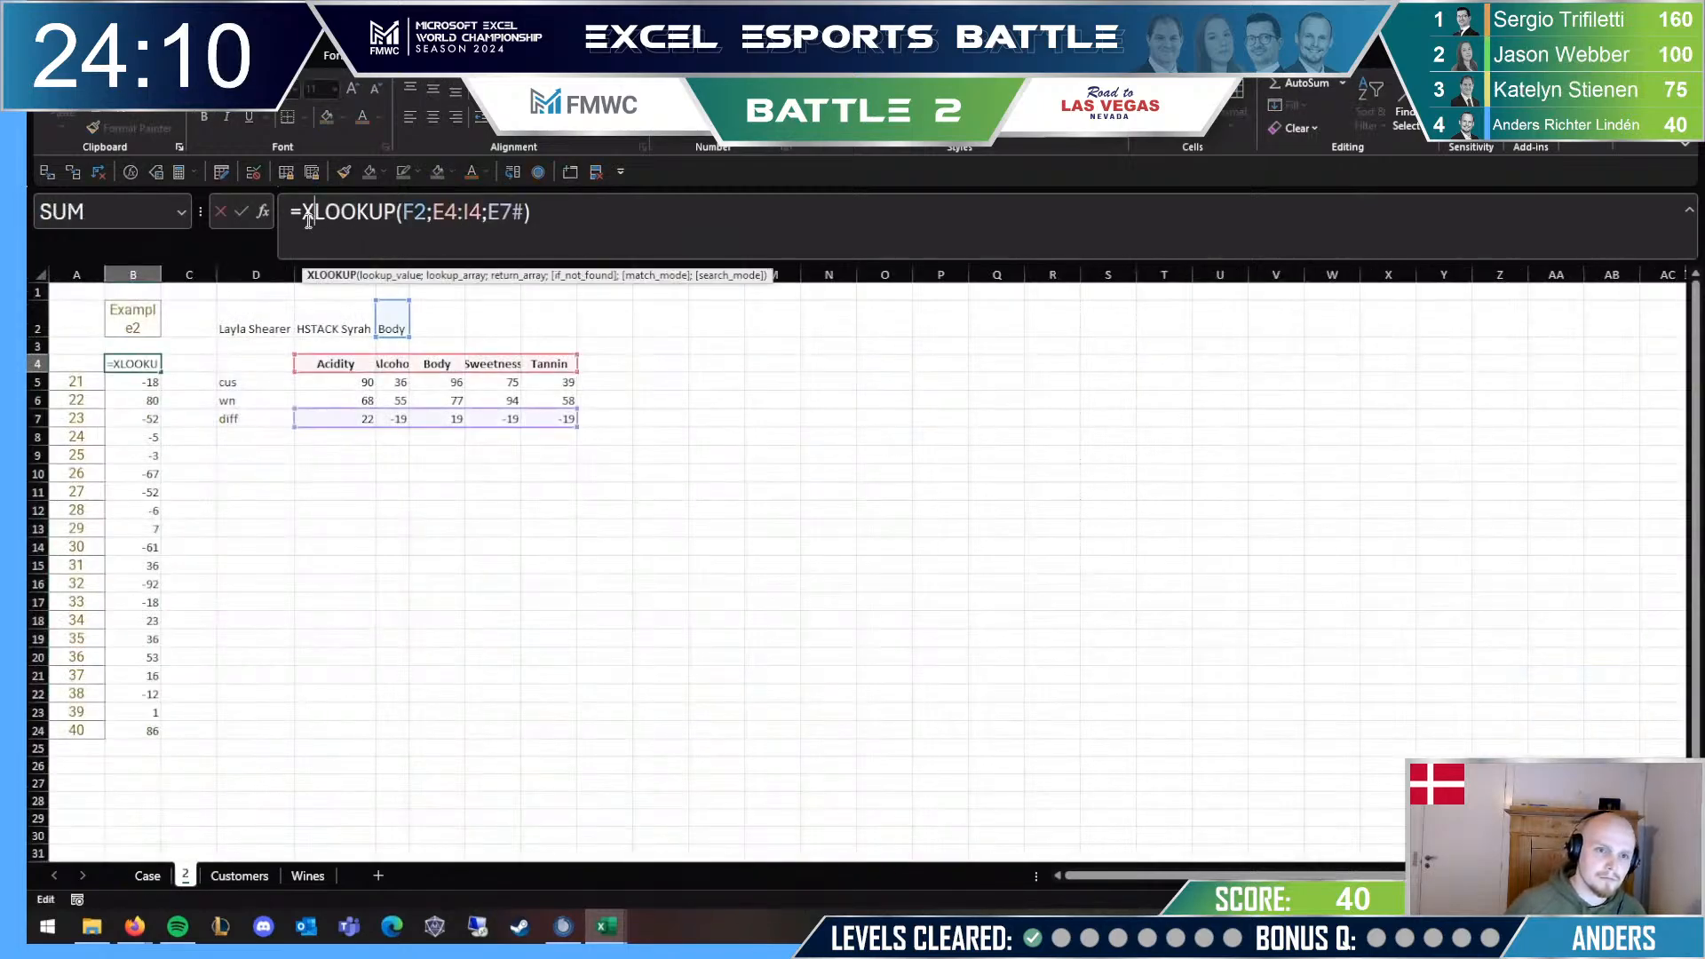
text(ABS()
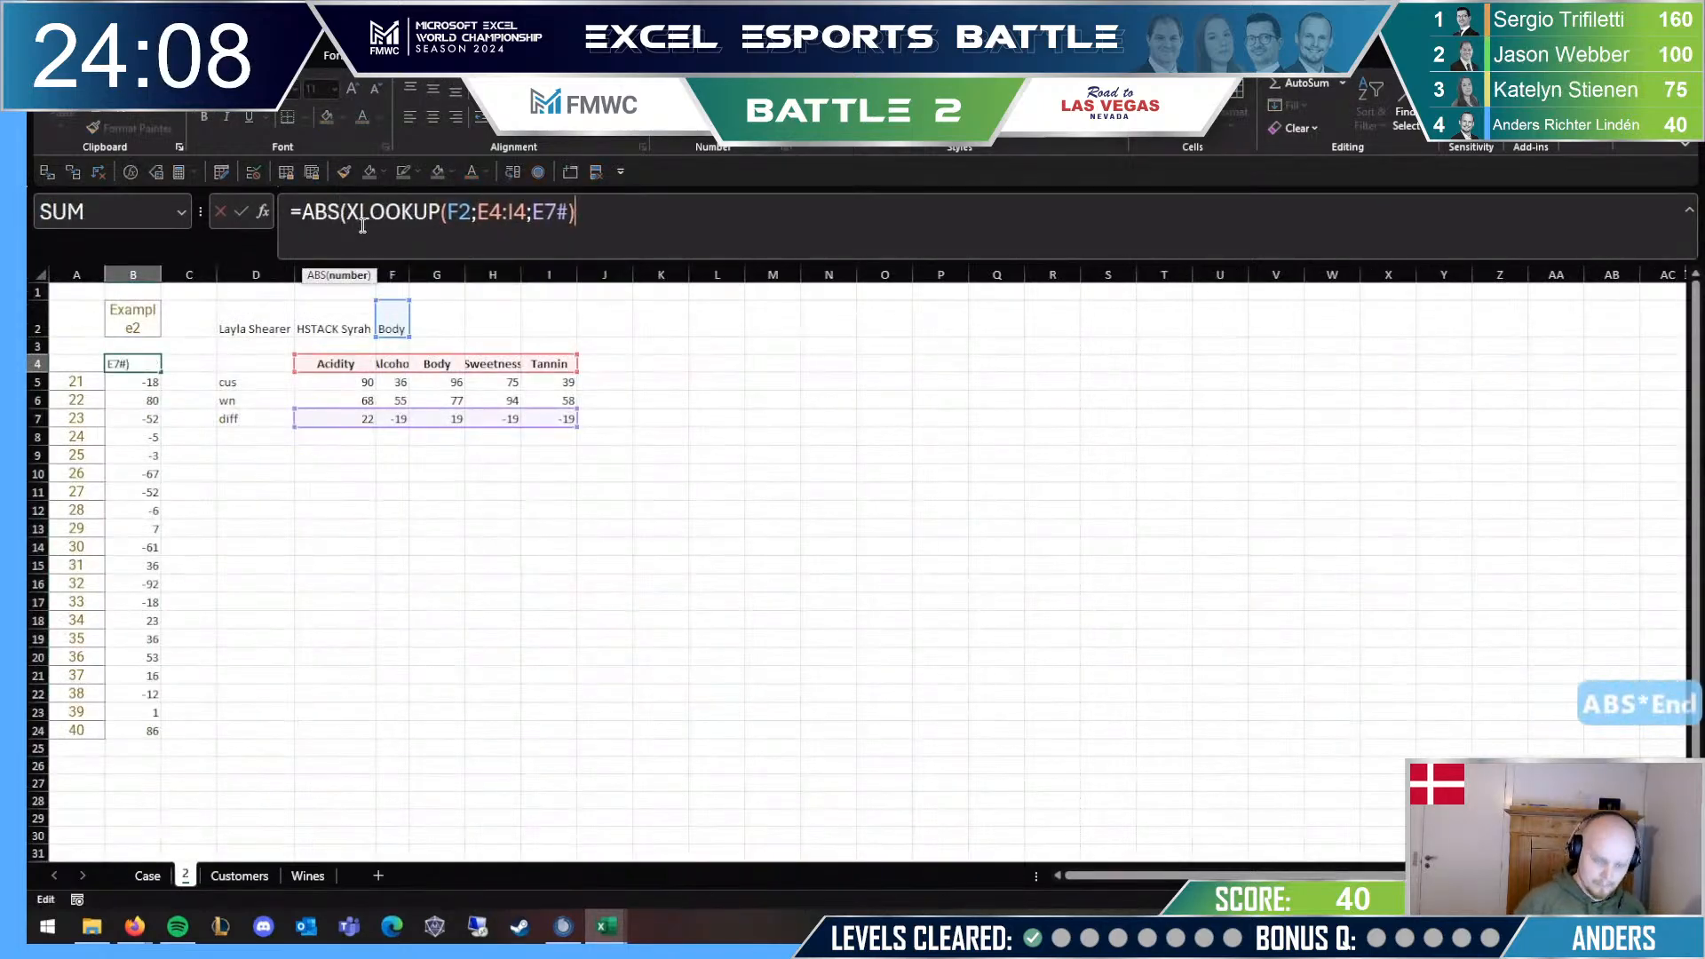
text())
key(Return)
Step: Copy the Level 2 answers E81:E100 from sheet Case and paste them as plain values into the submission page in Firefox
key(ctrl+Page_Up)
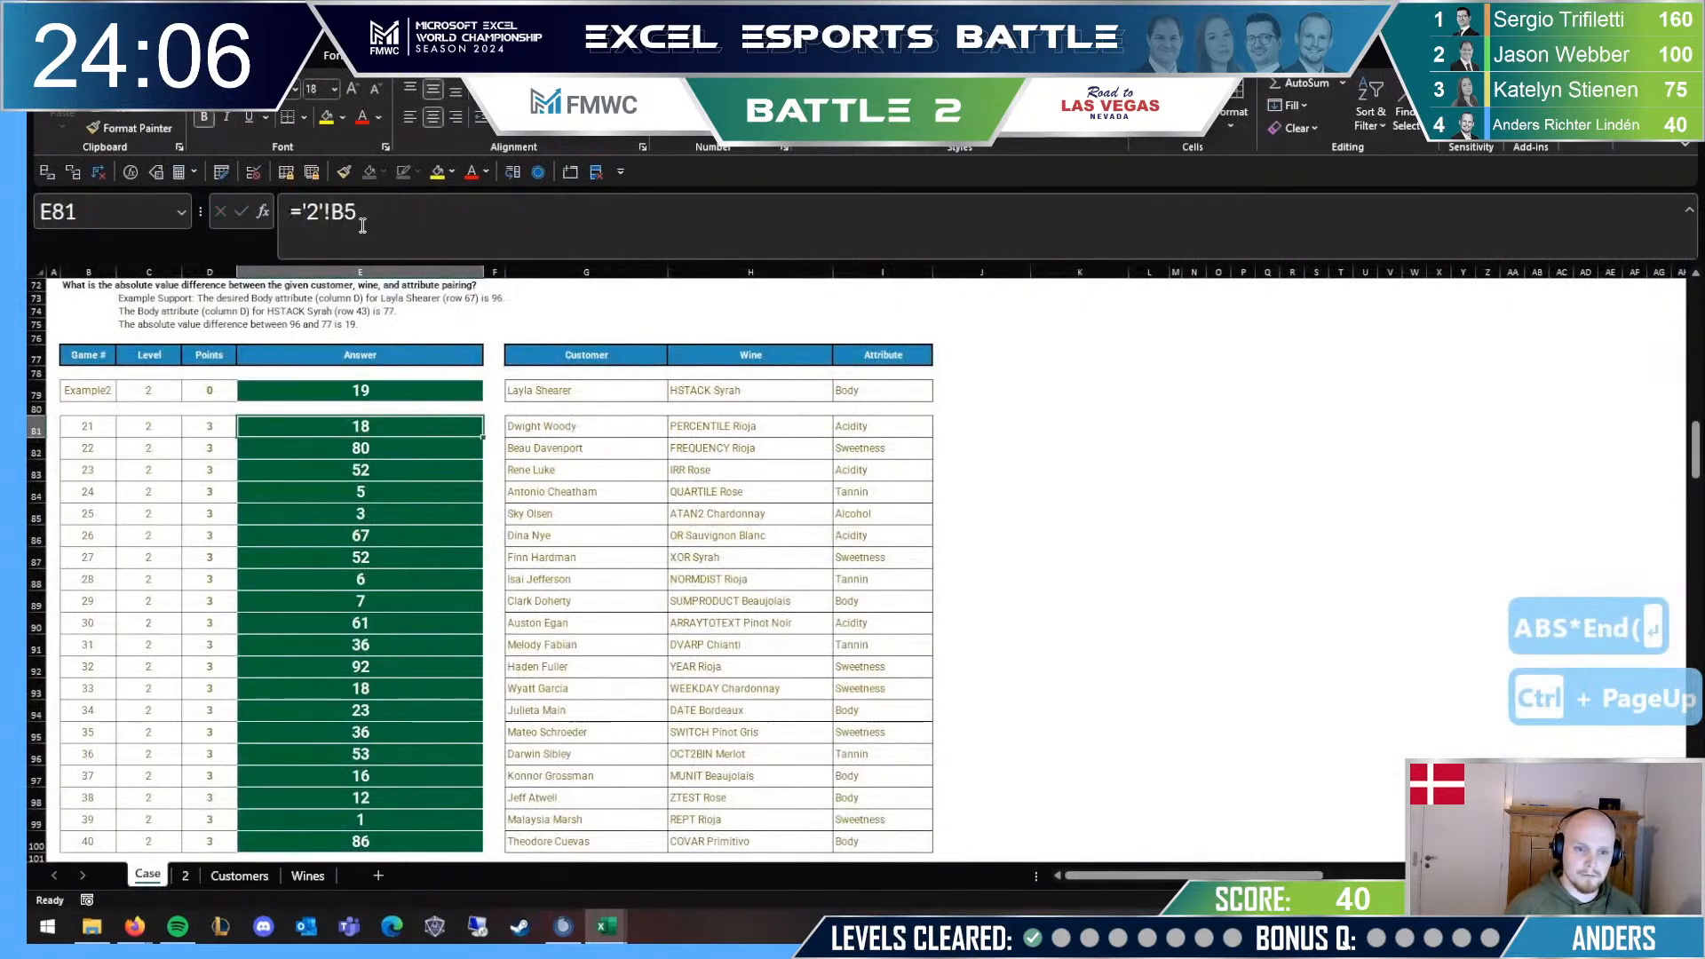
key(ctrl+shift+Down)
key(ctrl+c)
key(ctrl+Down)
key(ctrl+Down)
key(ctrl+Down)
key(ctrl+Down)
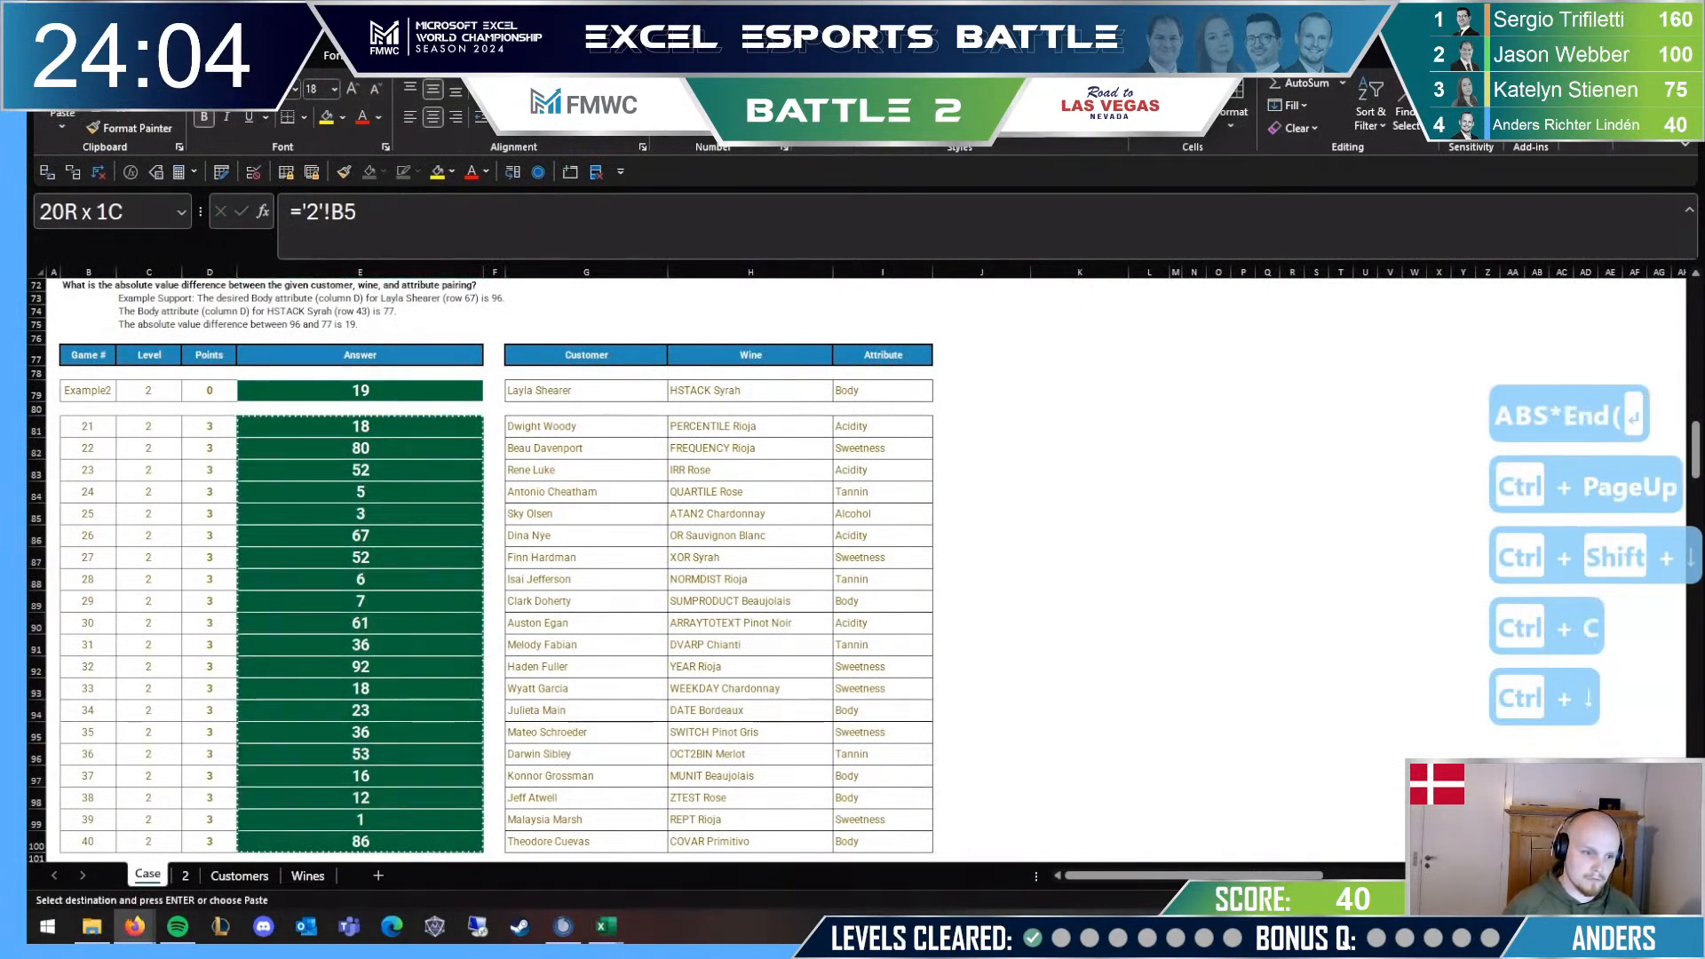
key(Up)
key(ctrl+Up)
key(Down)
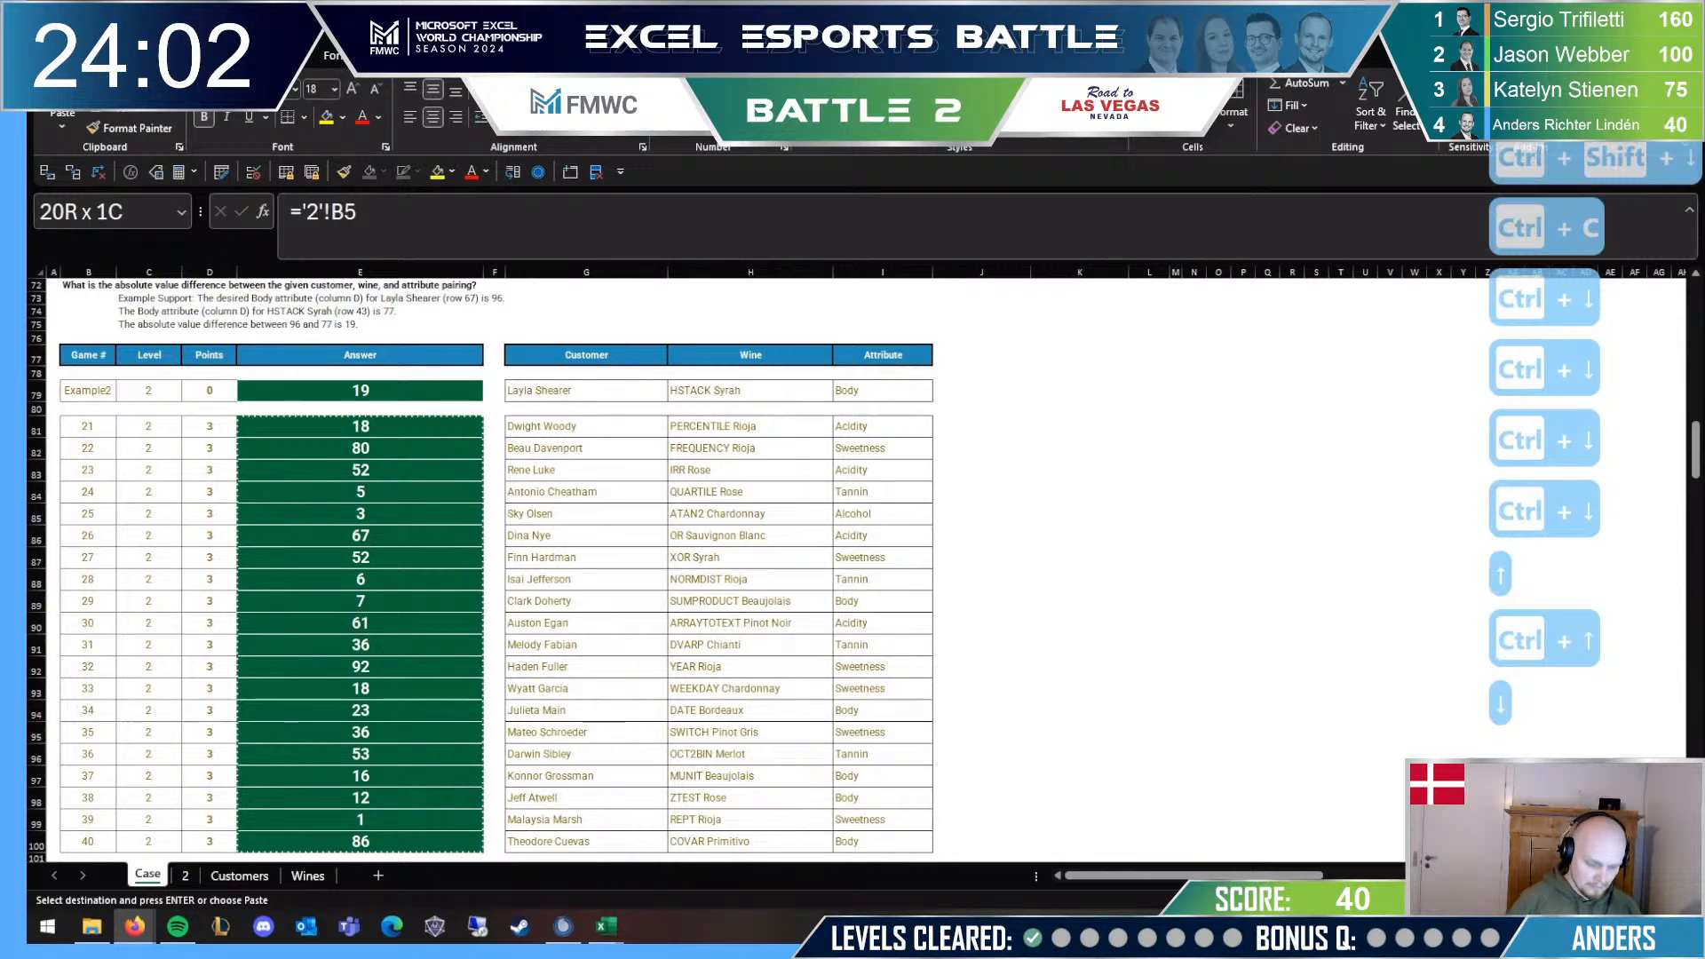
key(ctrl+shift+v)
key(Down)
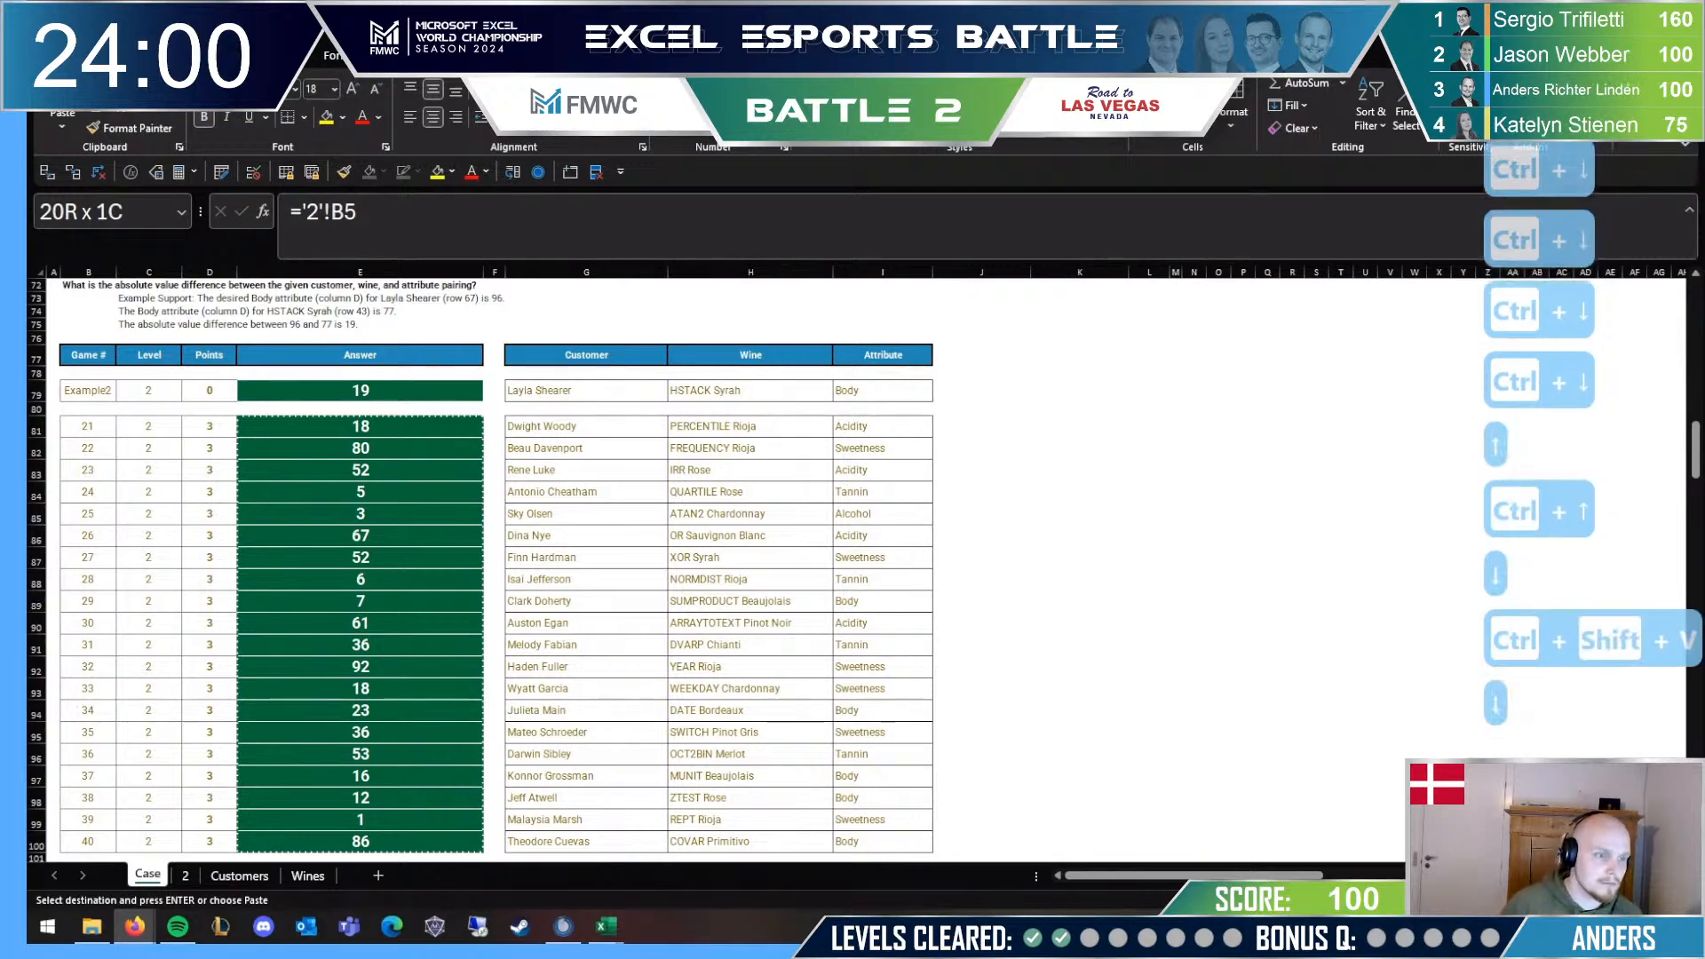
Step: Back in Excel, duplicate sheet 2, place the copy before the original, and name it 3
click(455, 533)
key(ctrl+Down)
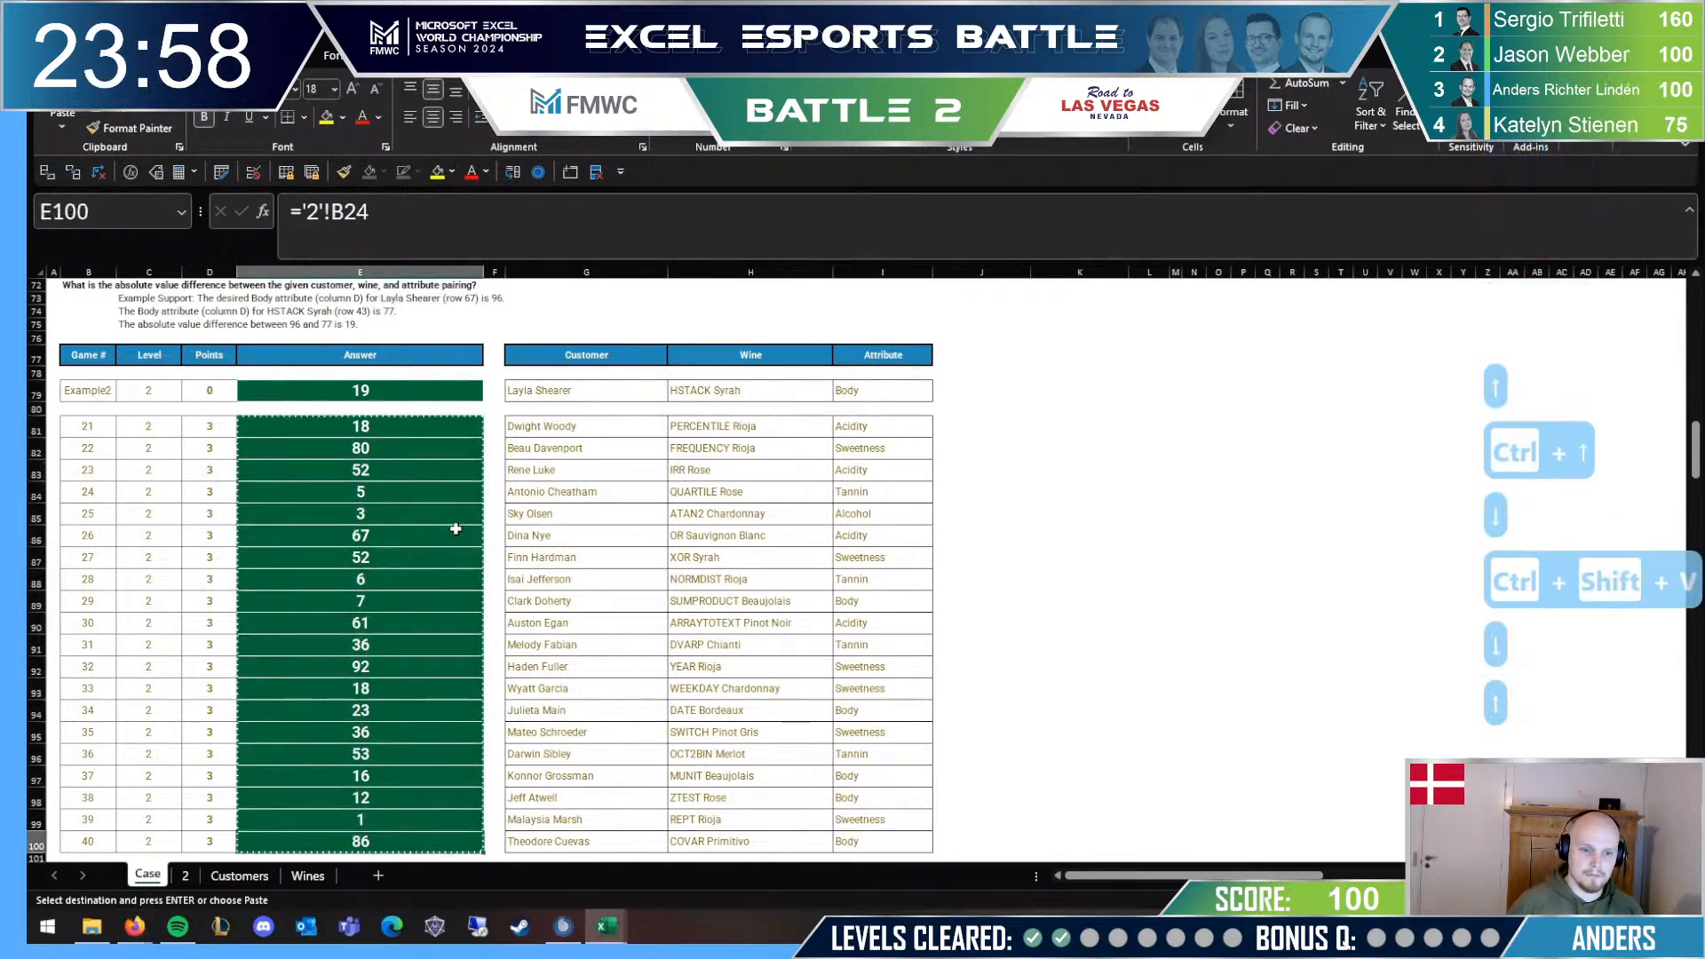
key(Down)
key(ctrl+Down)
click(185, 875)
right_click(187, 877)
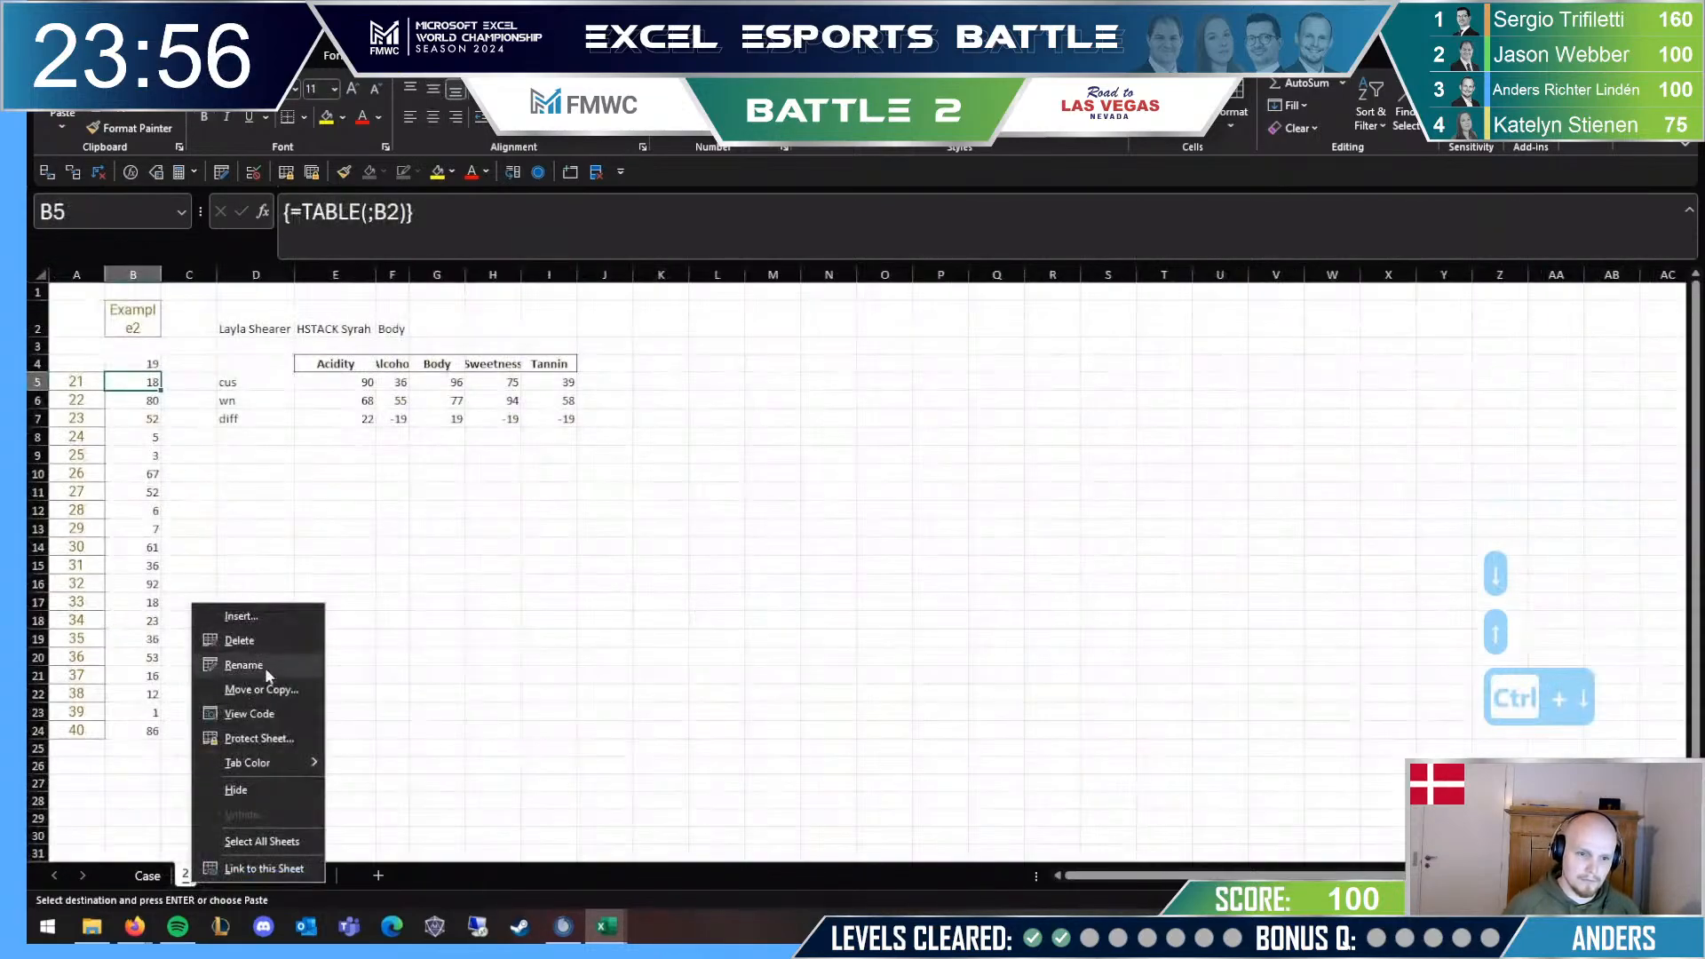
click(258, 690)
click(176, 783)
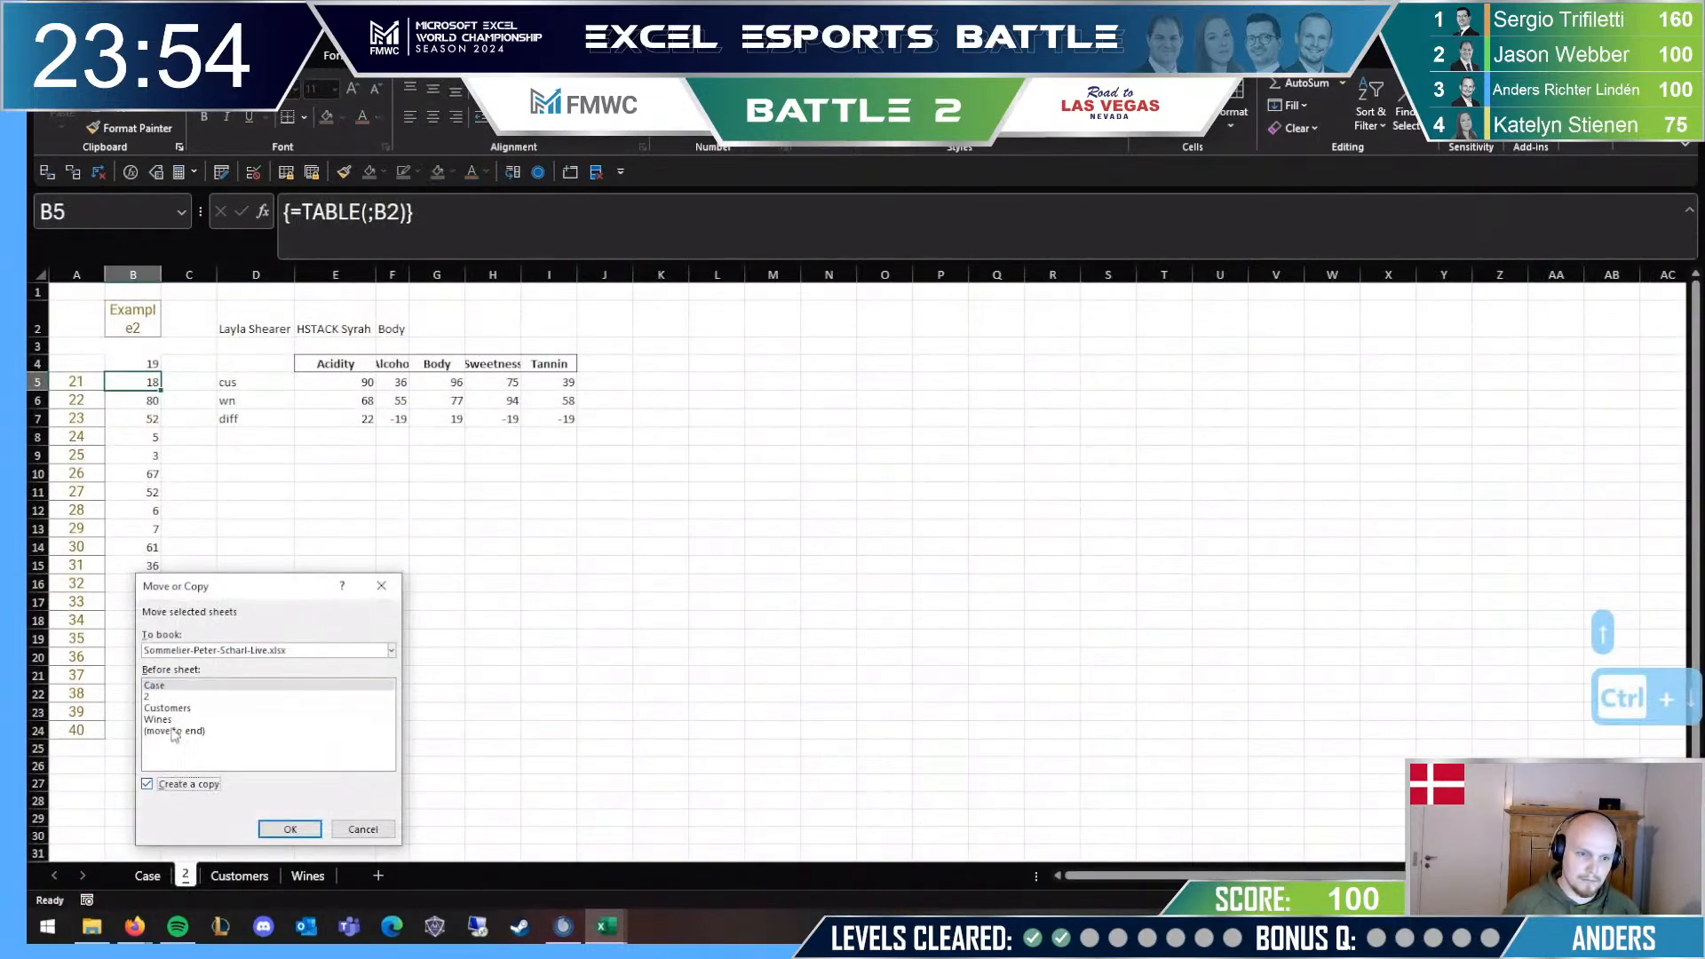
double_click(171, 697)
text(3)
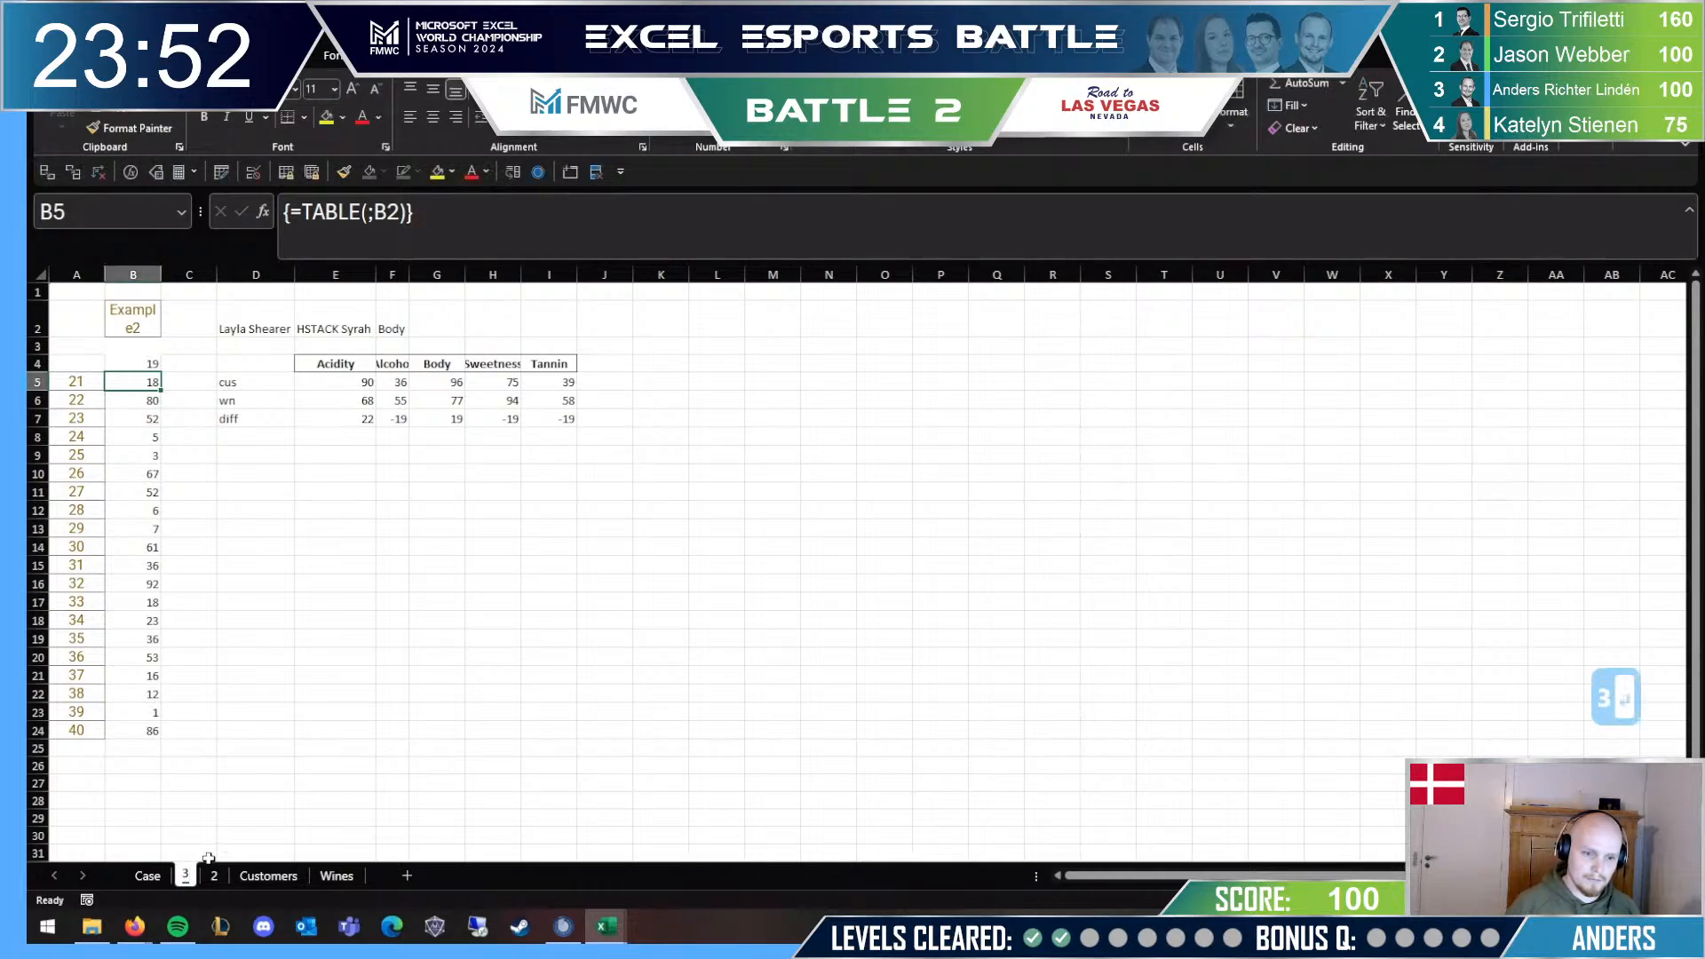
key(Return)
Step: Change the example identifier in B2 of sheet 3 to Example3
key(Up)
key(Up)
key(Up)
key(F2)
key(BackSpace)
text(3)
key(Return)
Step: Set the first question number in A5 to 41
key(Down)
key(Left)
key(Down)
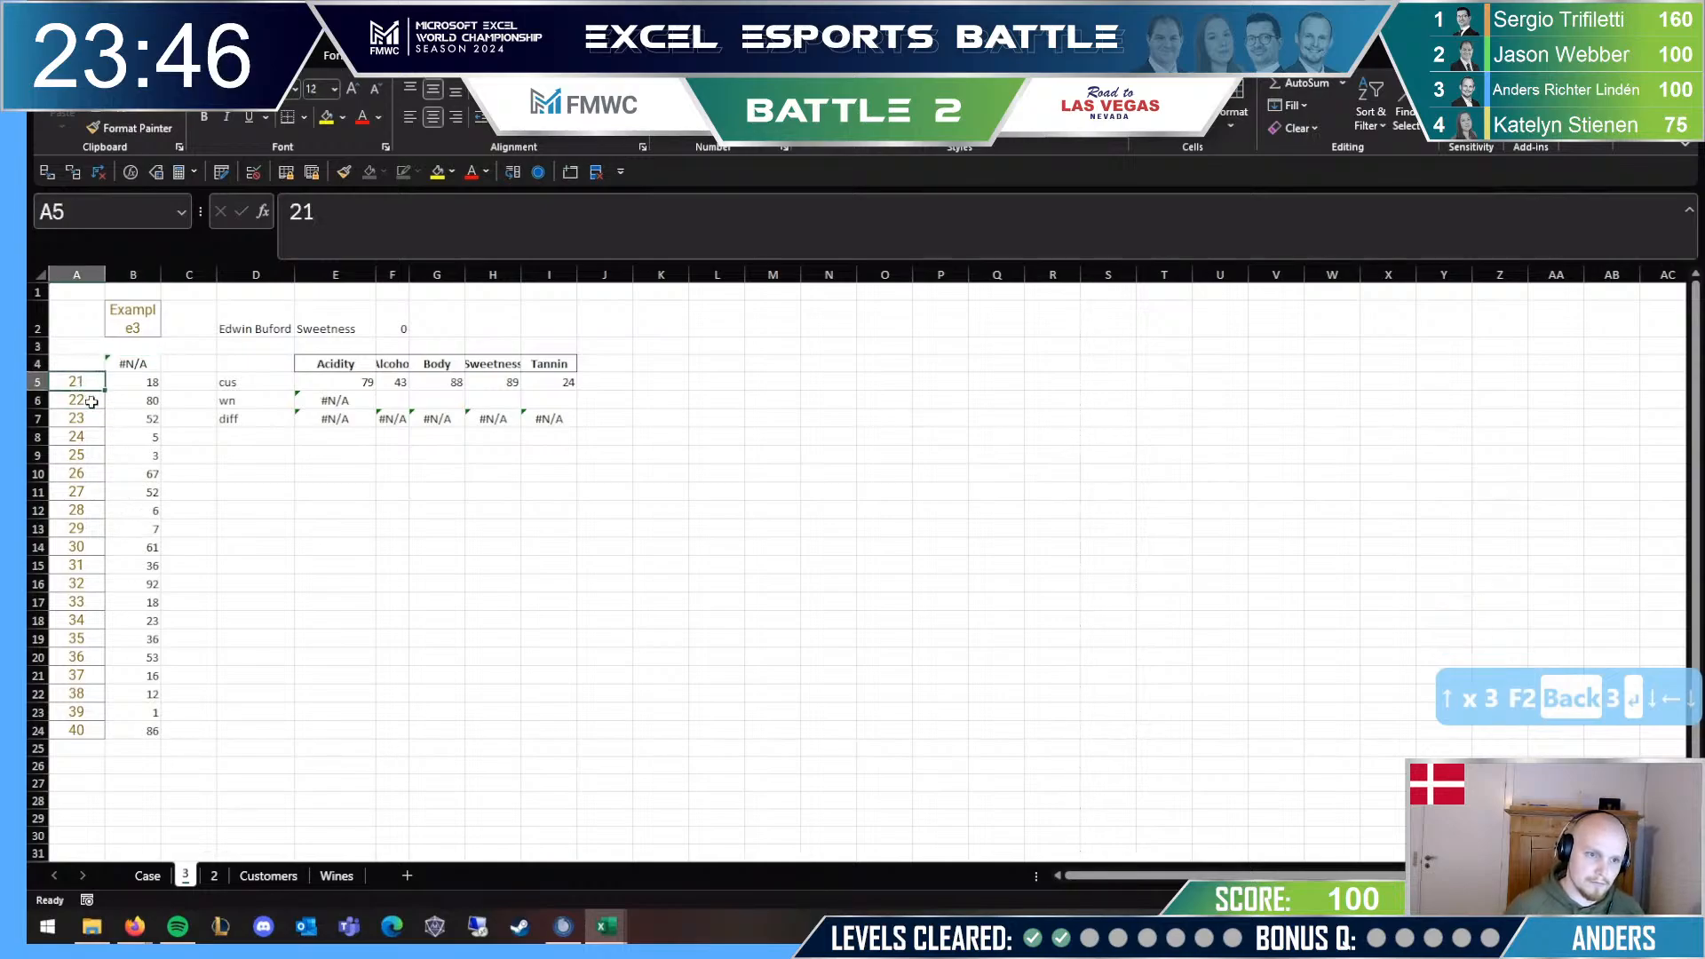
text(41)
key(Return)
Step: Read the Level 3 best-wine rules and example on sheet Case and compare them with the copied model on sheet 3
key(Up)
key(Right)
key(Right)
key(Right)
key(Right)
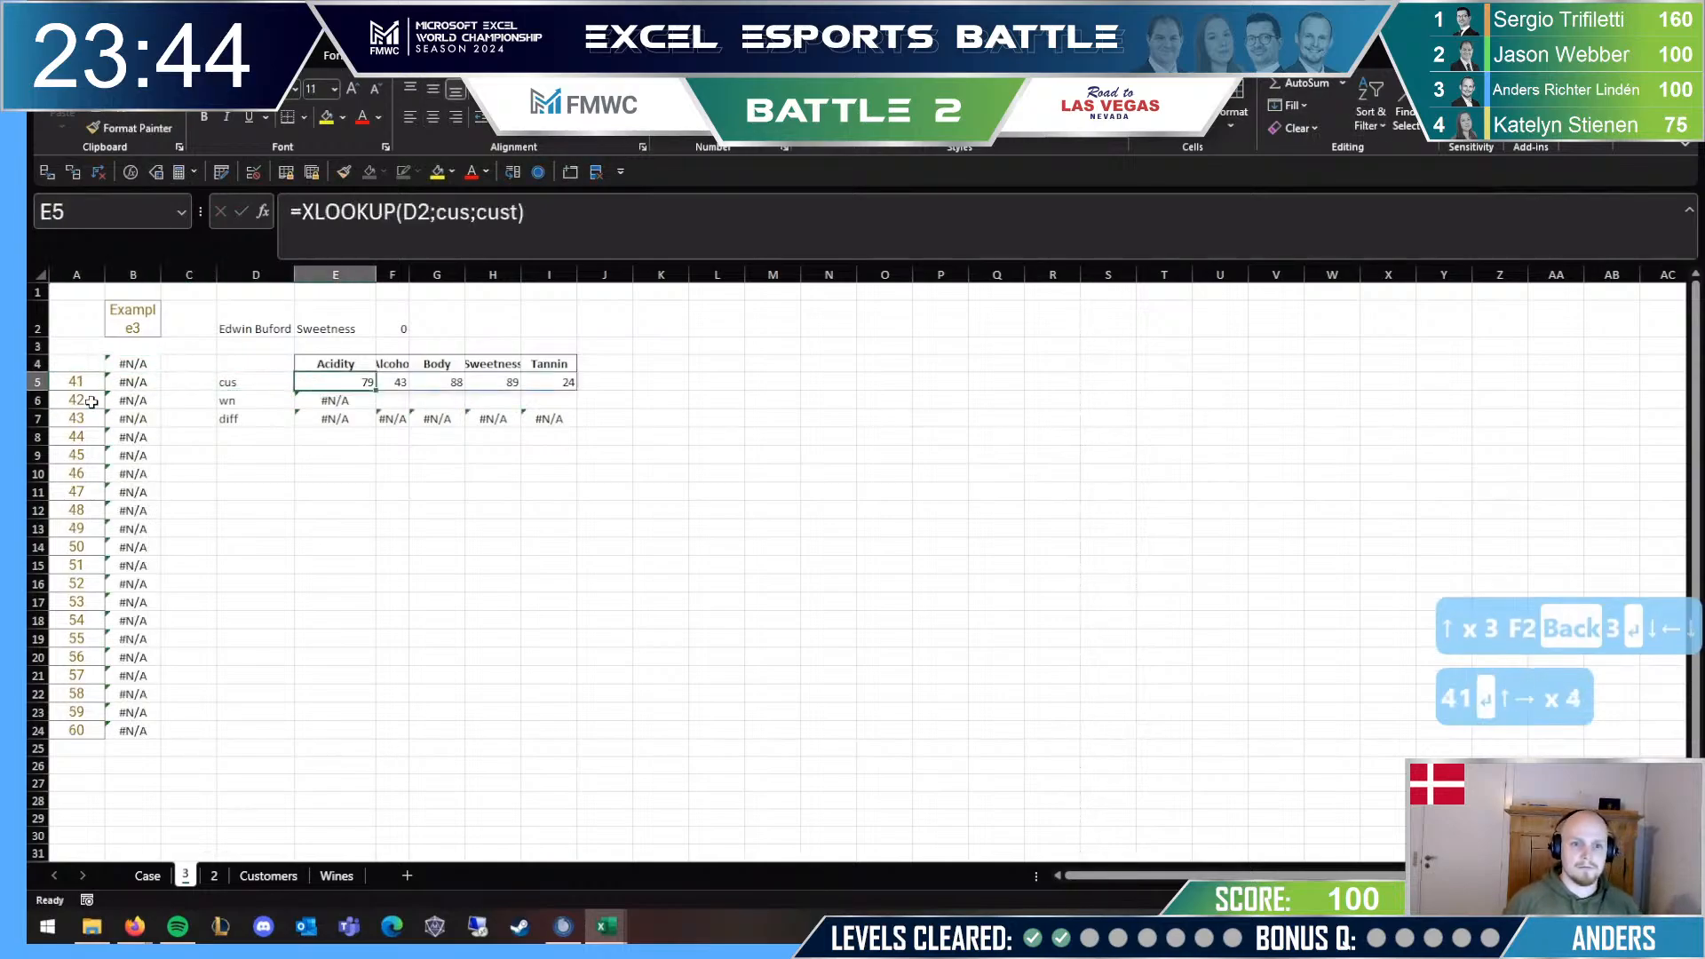
key(ctrl+Page_Up)
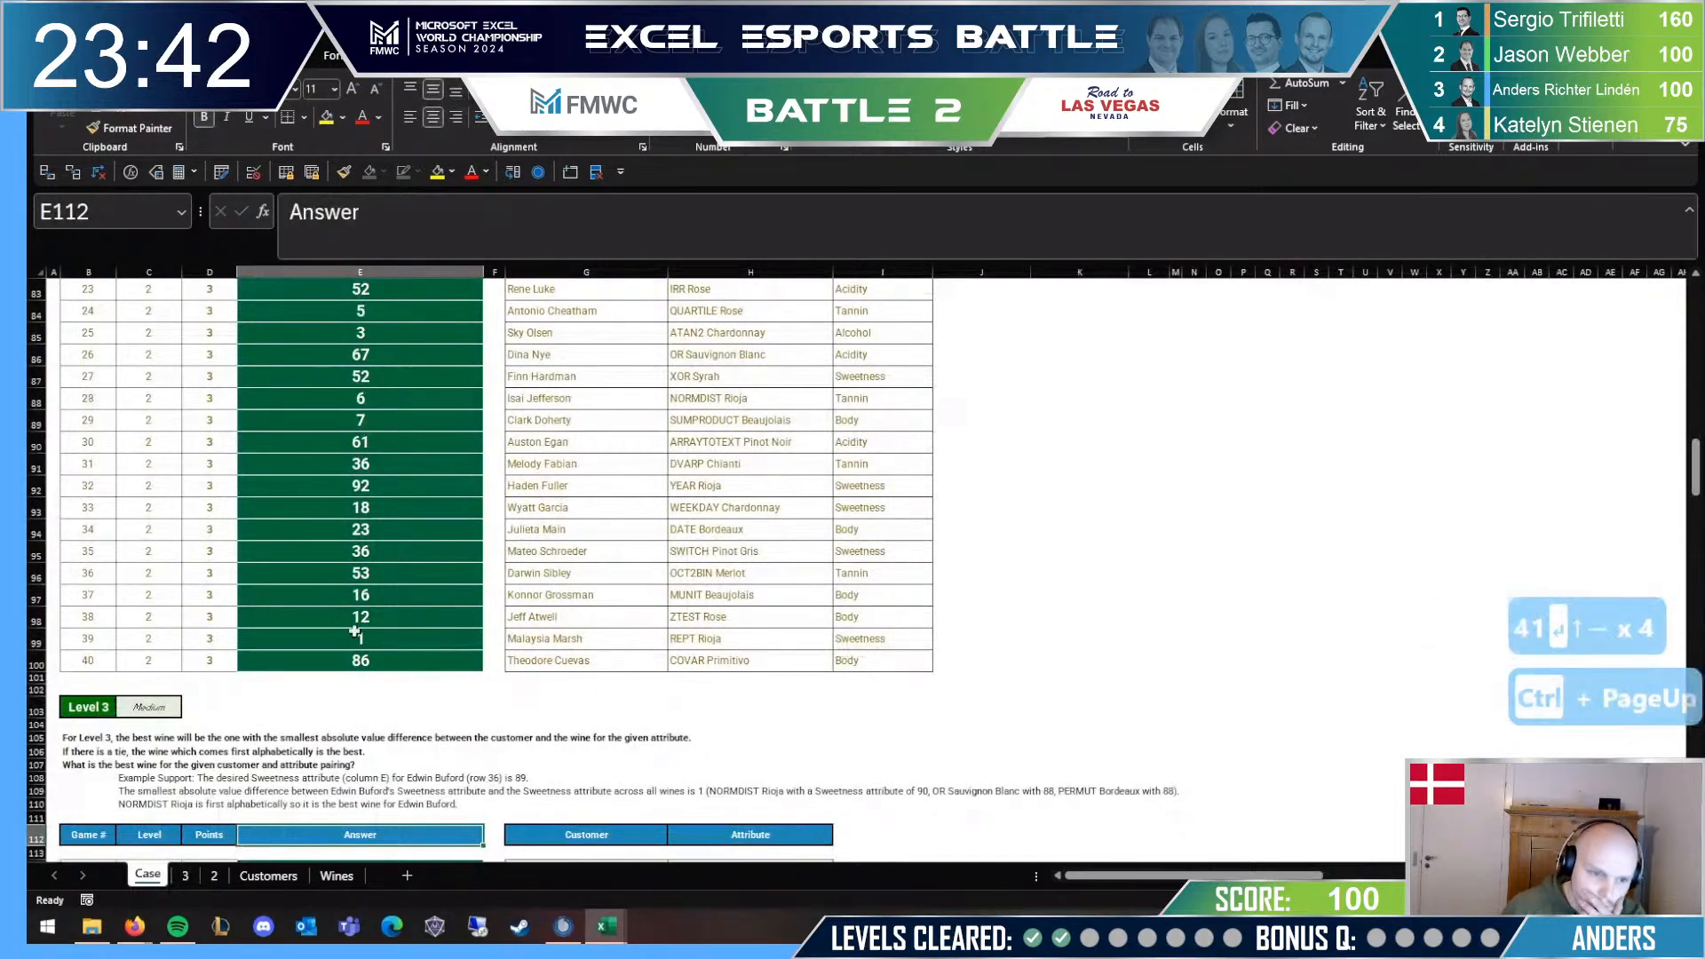
scroll(382, 625, down, 2)
click(524, 502)
click(479, 488)
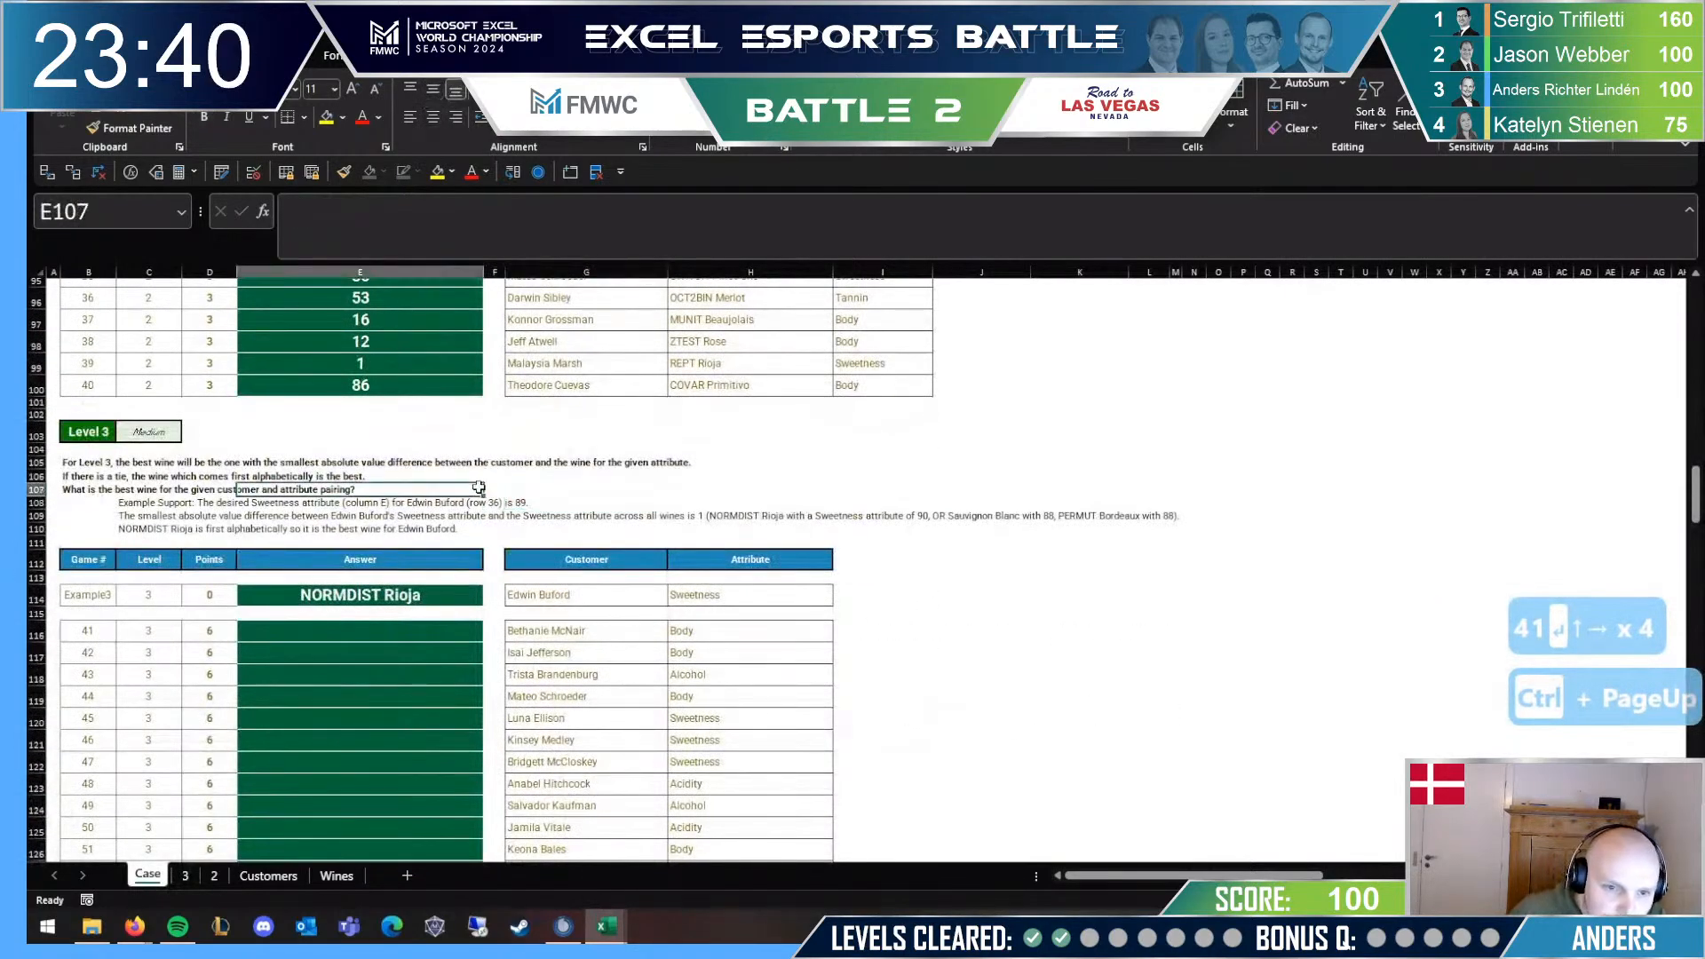
key(Right)
key(Right)
key(Left)
key(Left)
key(Left)
key(Right)
key(Right)
key(Right)
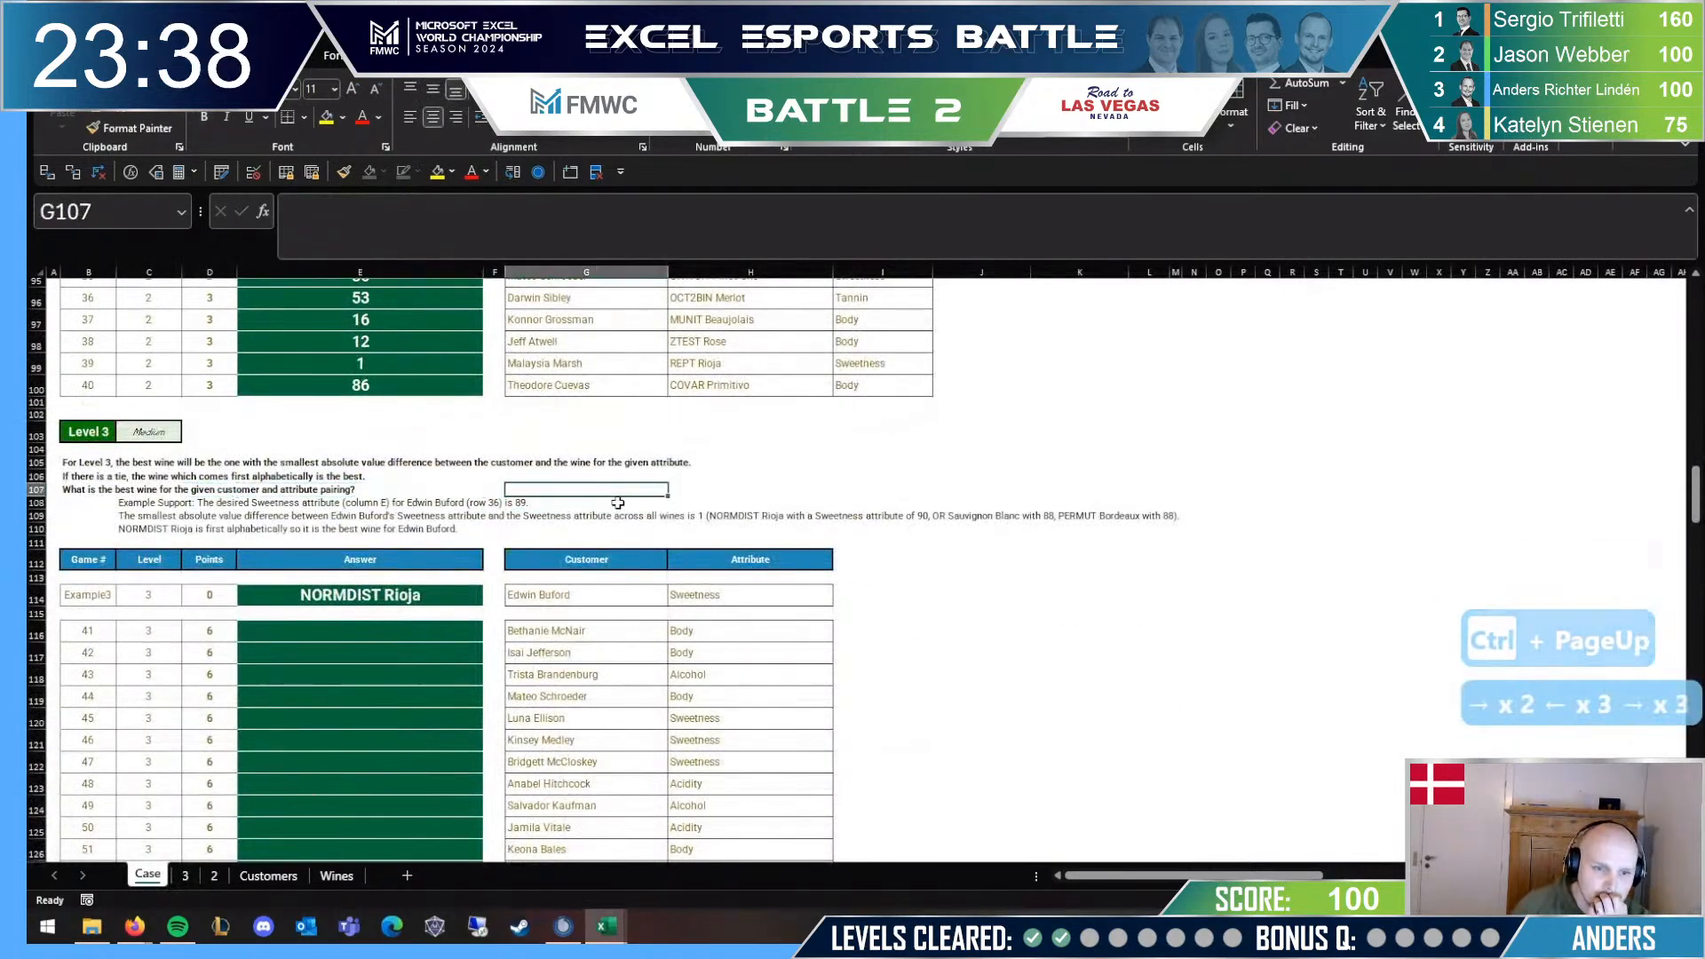
key(Left)
key(Left)
key(Right)
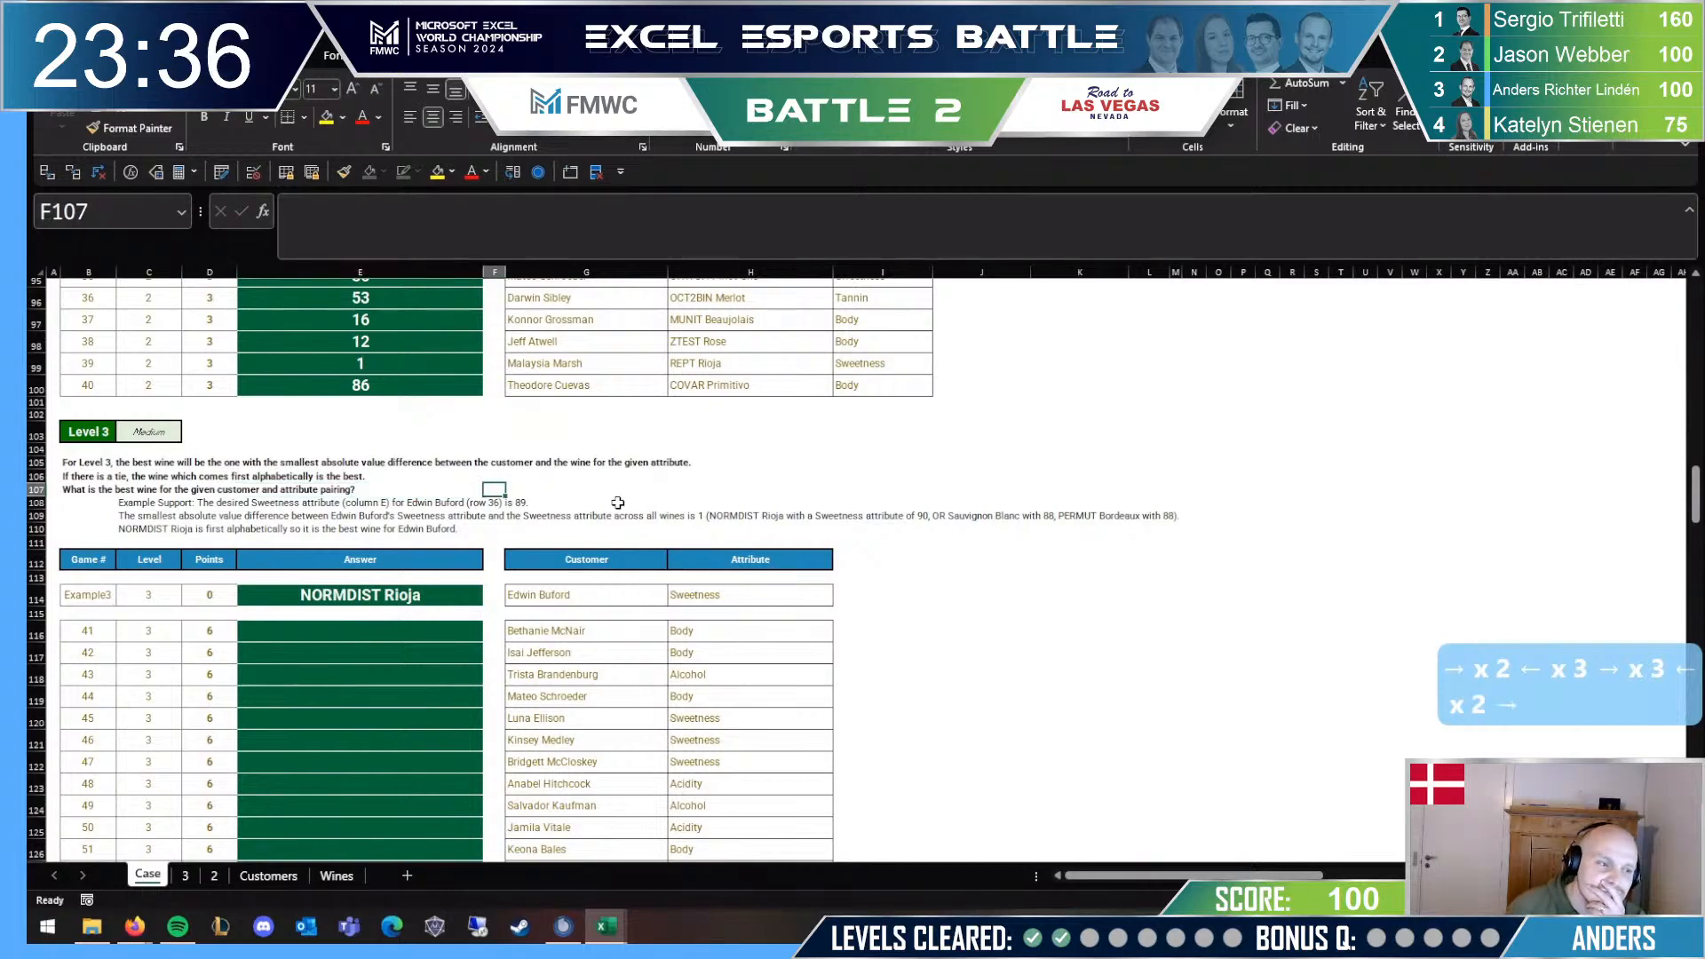
key(ctrl+Page_Down)
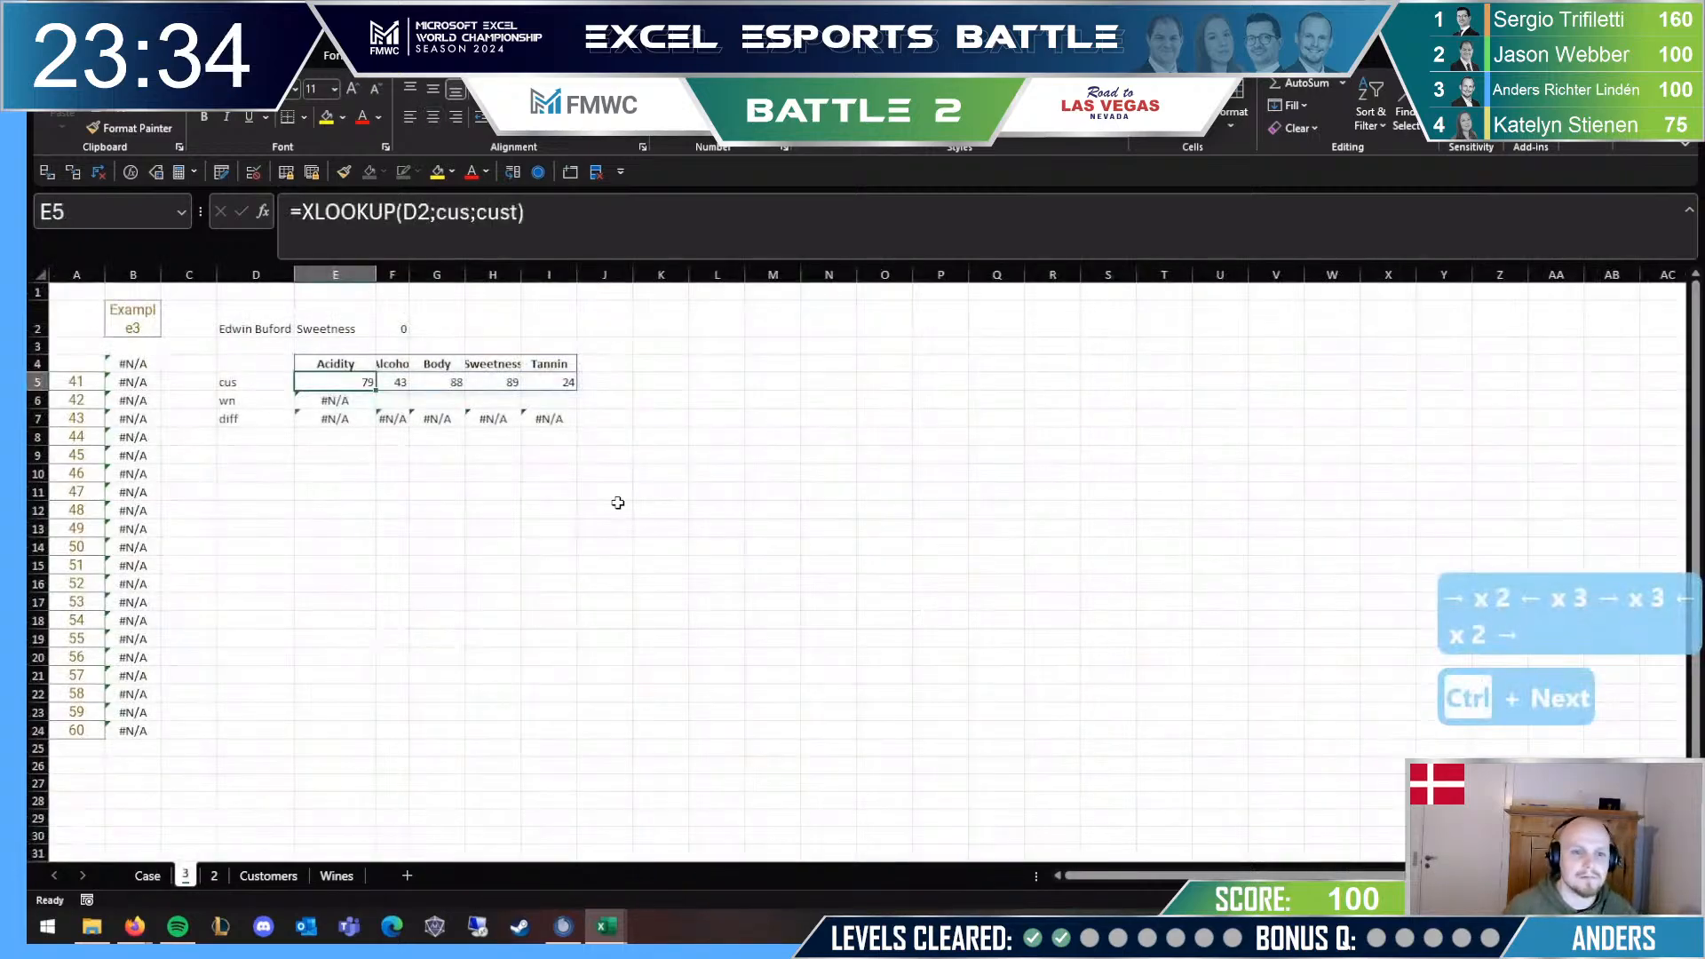
key(Left)
key(Down)
key(Right)
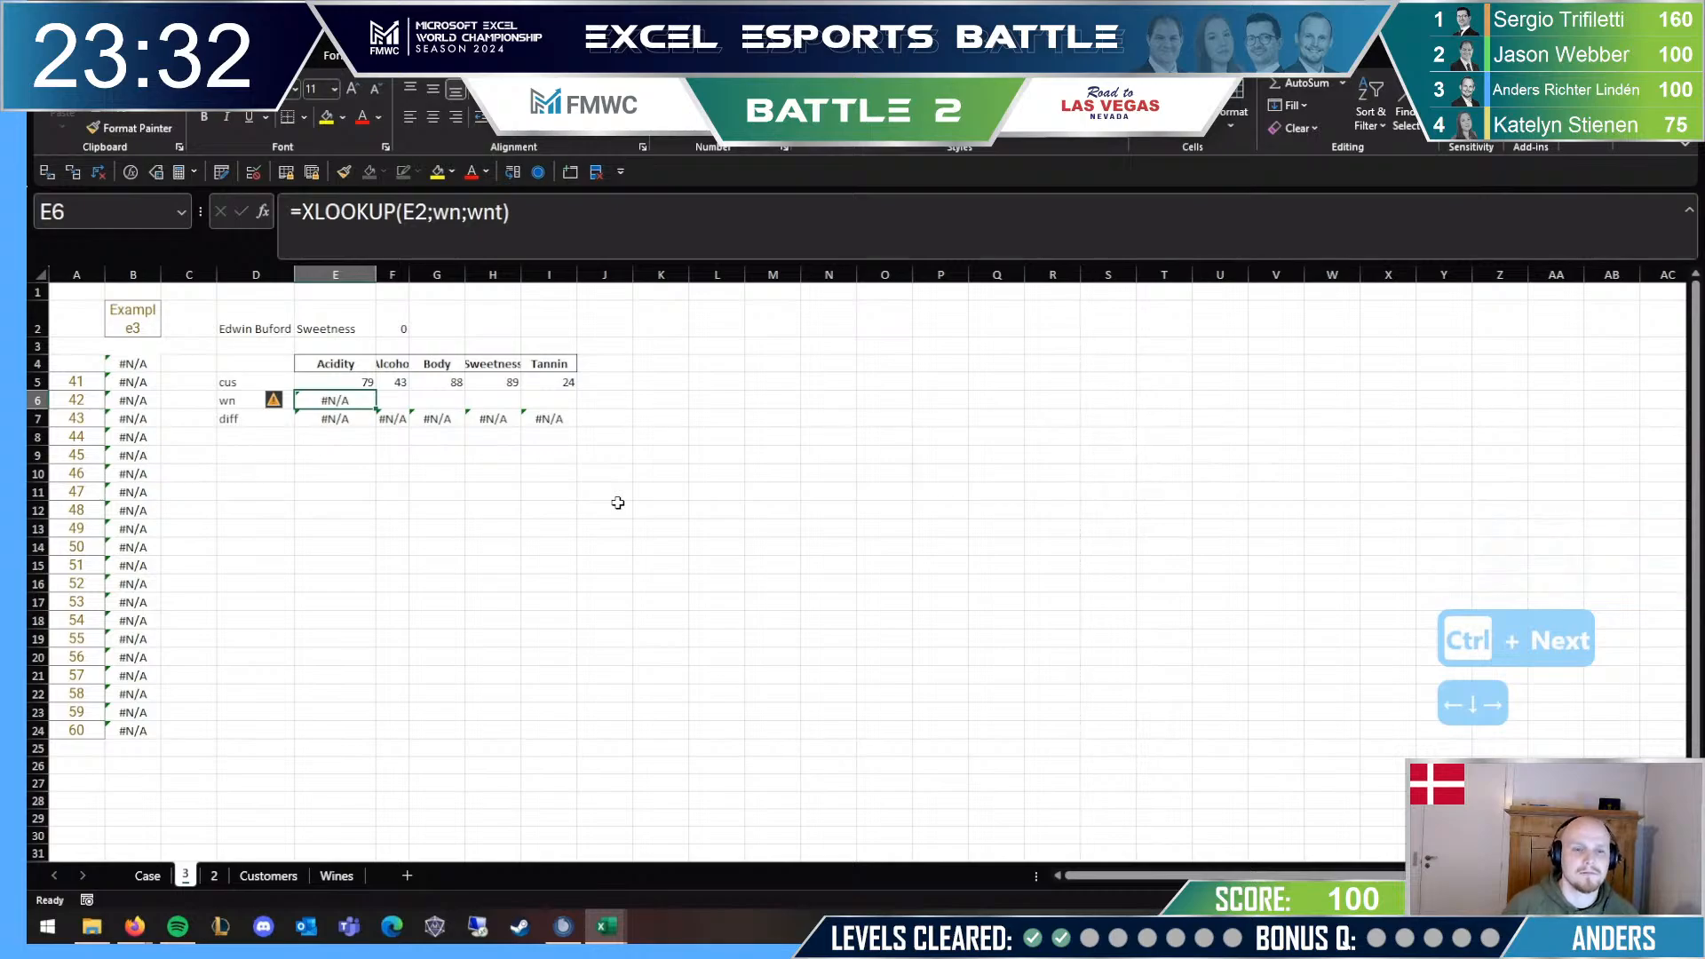
key(ctrl+Page_Up)
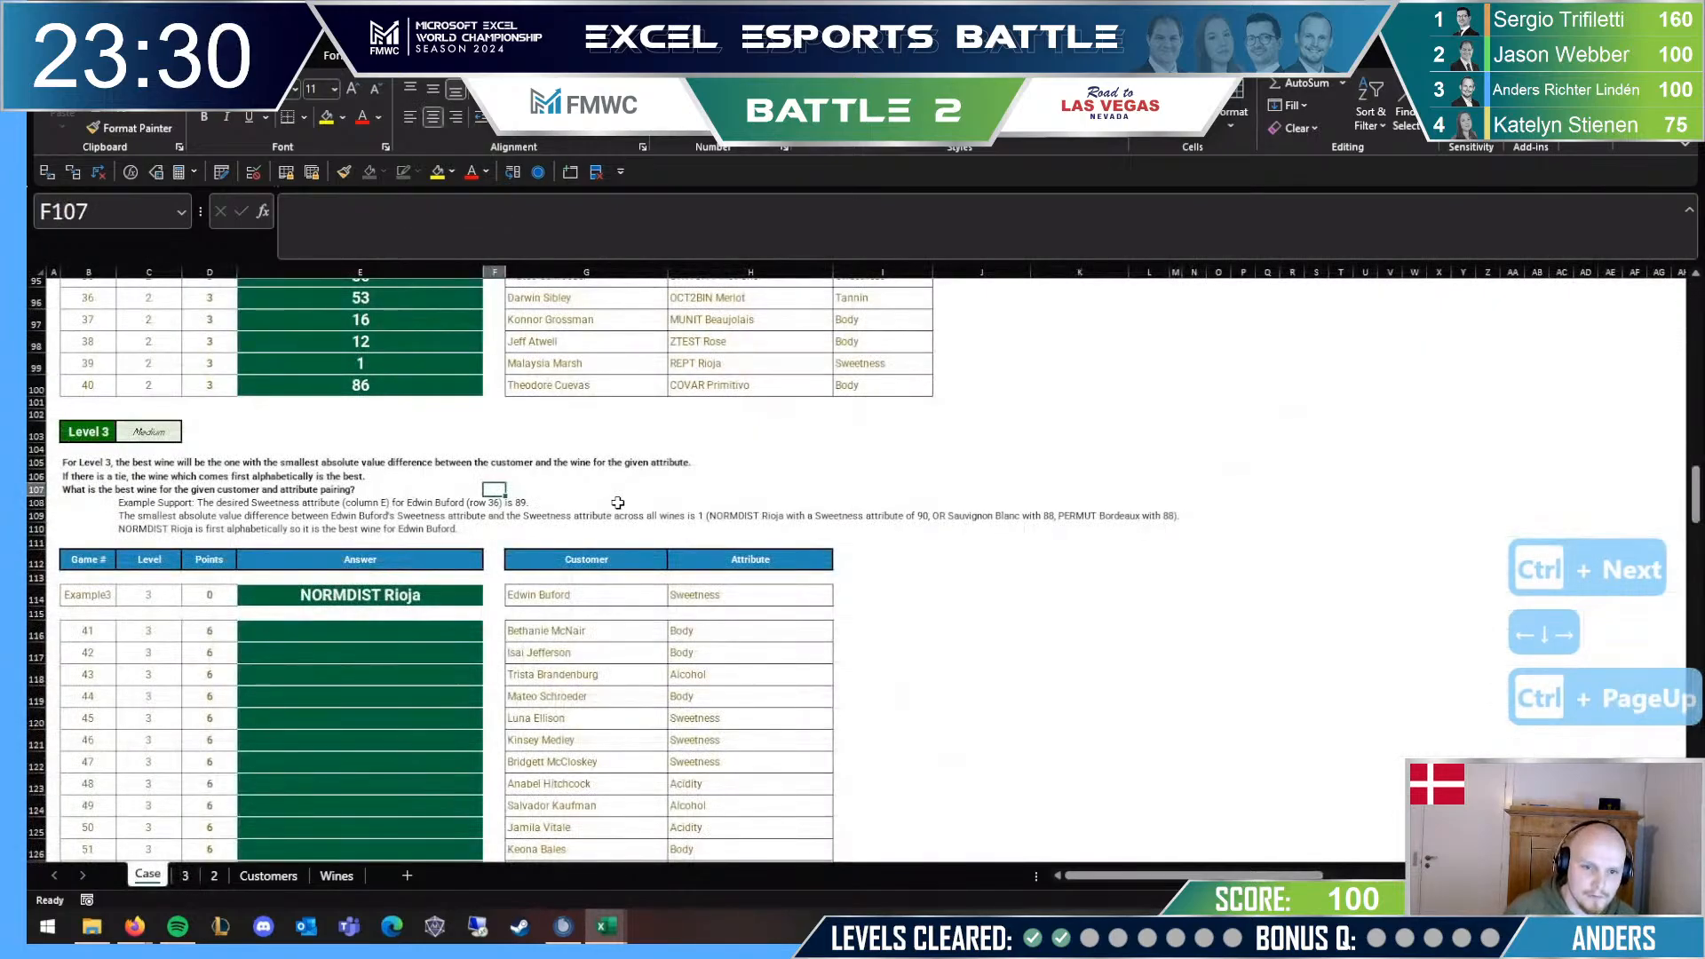
key(ctrl+Page_Down)
key(Left)
key(Right)
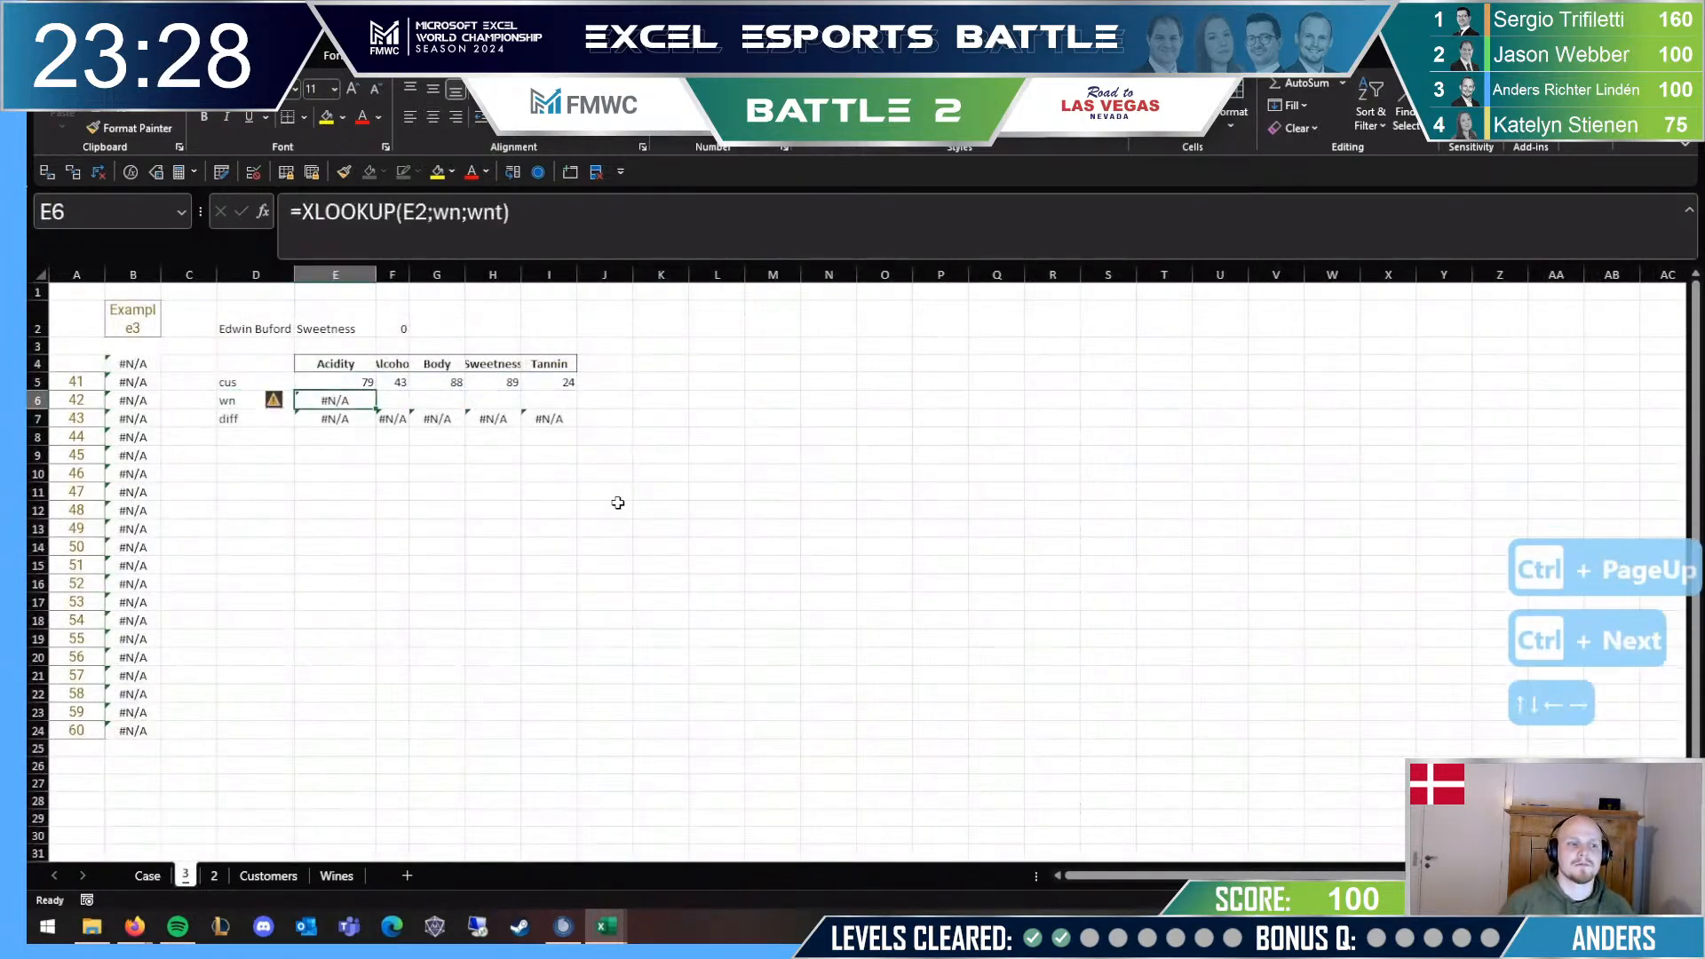
Step: Clear the diff label in D7, the difference formula in E7 and the wine lookup in E6
key(Down)
key(Left)
key(Delete)
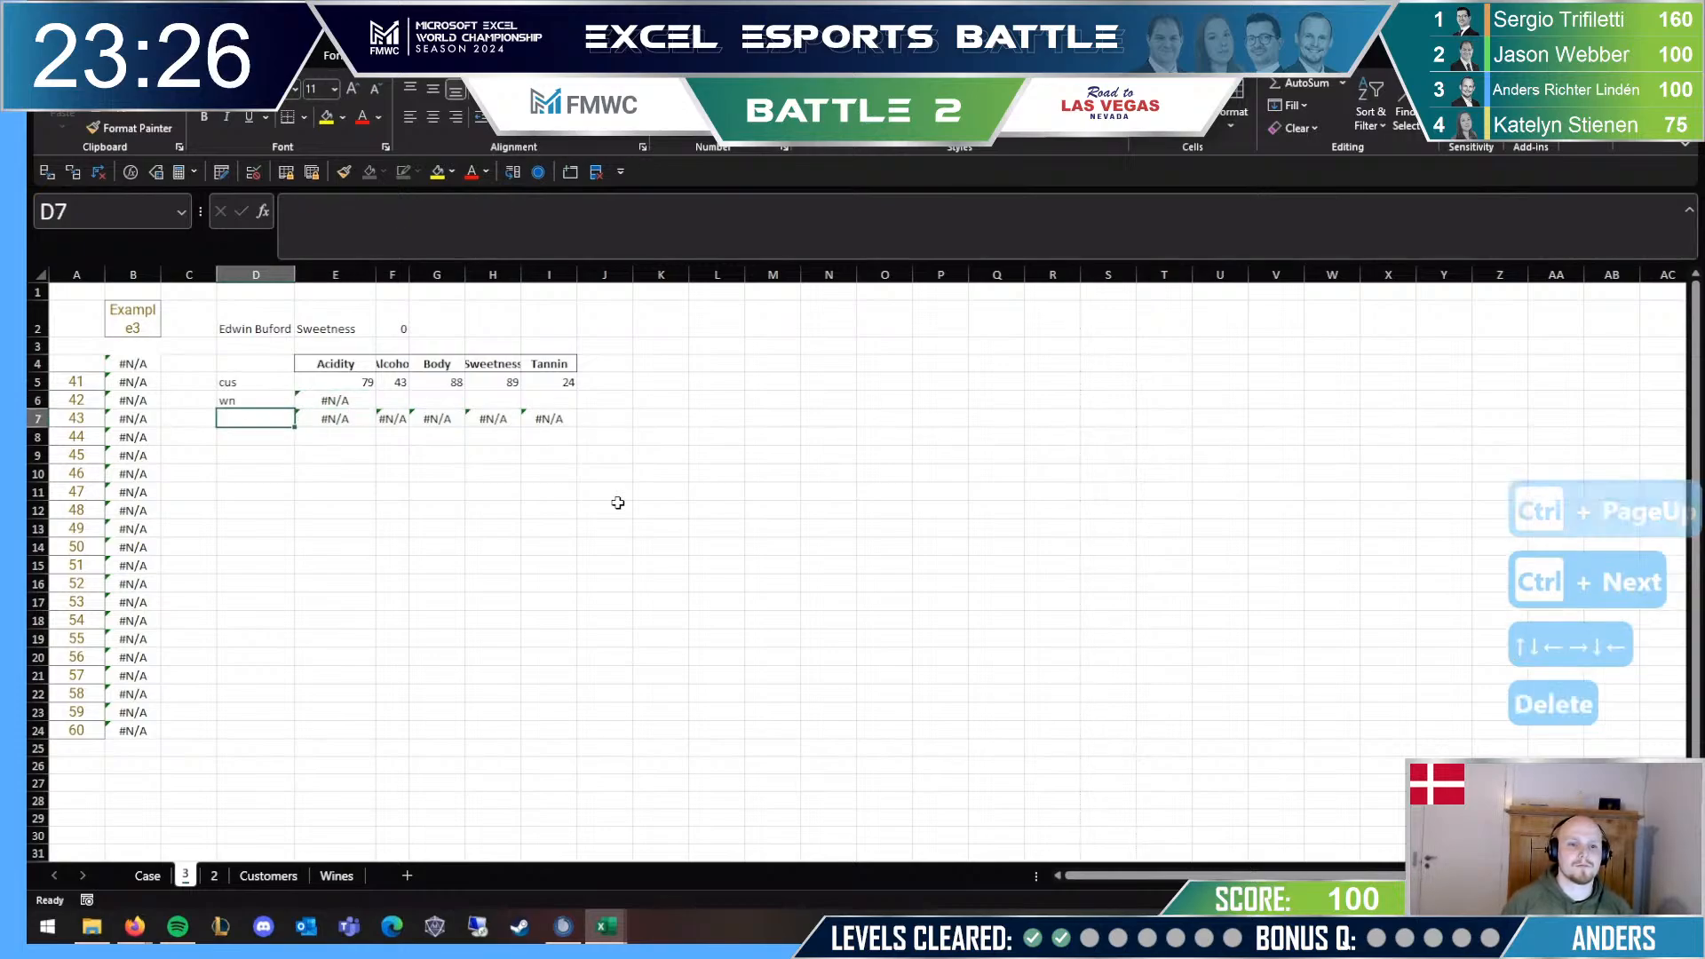
key(Right)
key(Delete)
key(Up)
key(Left)
key(Right)
key(Delete)
Step: Replace the wine row label in D6 with "wines"
key(Left)
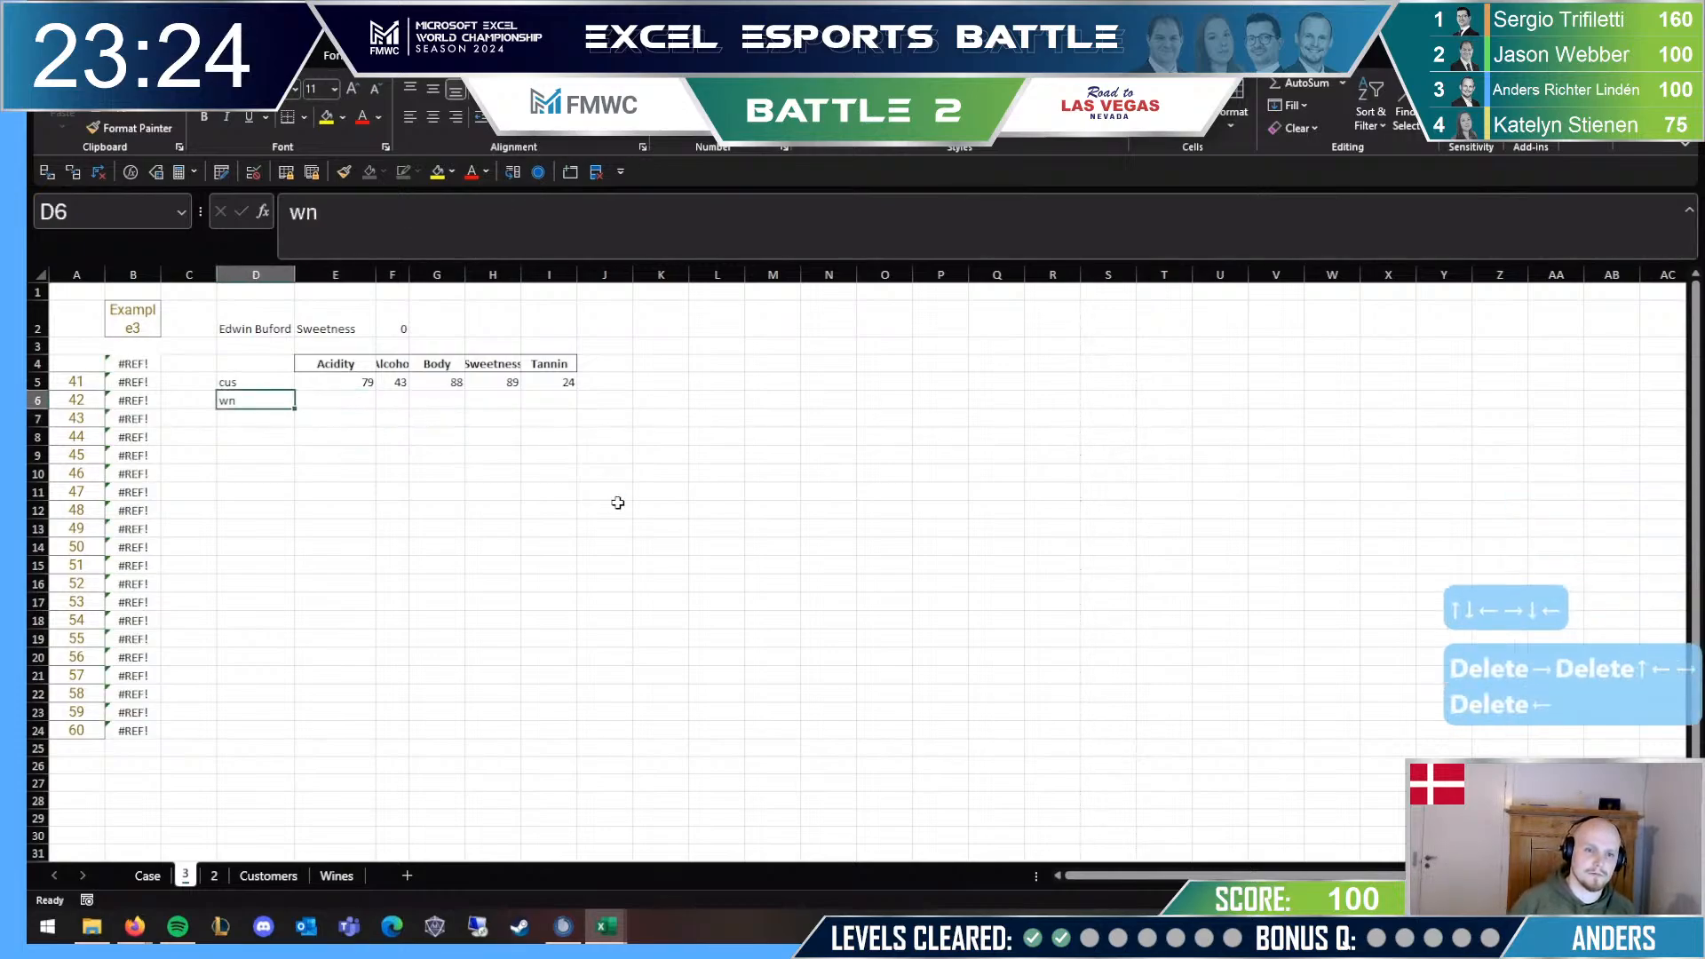
key(Up)
text(wines)
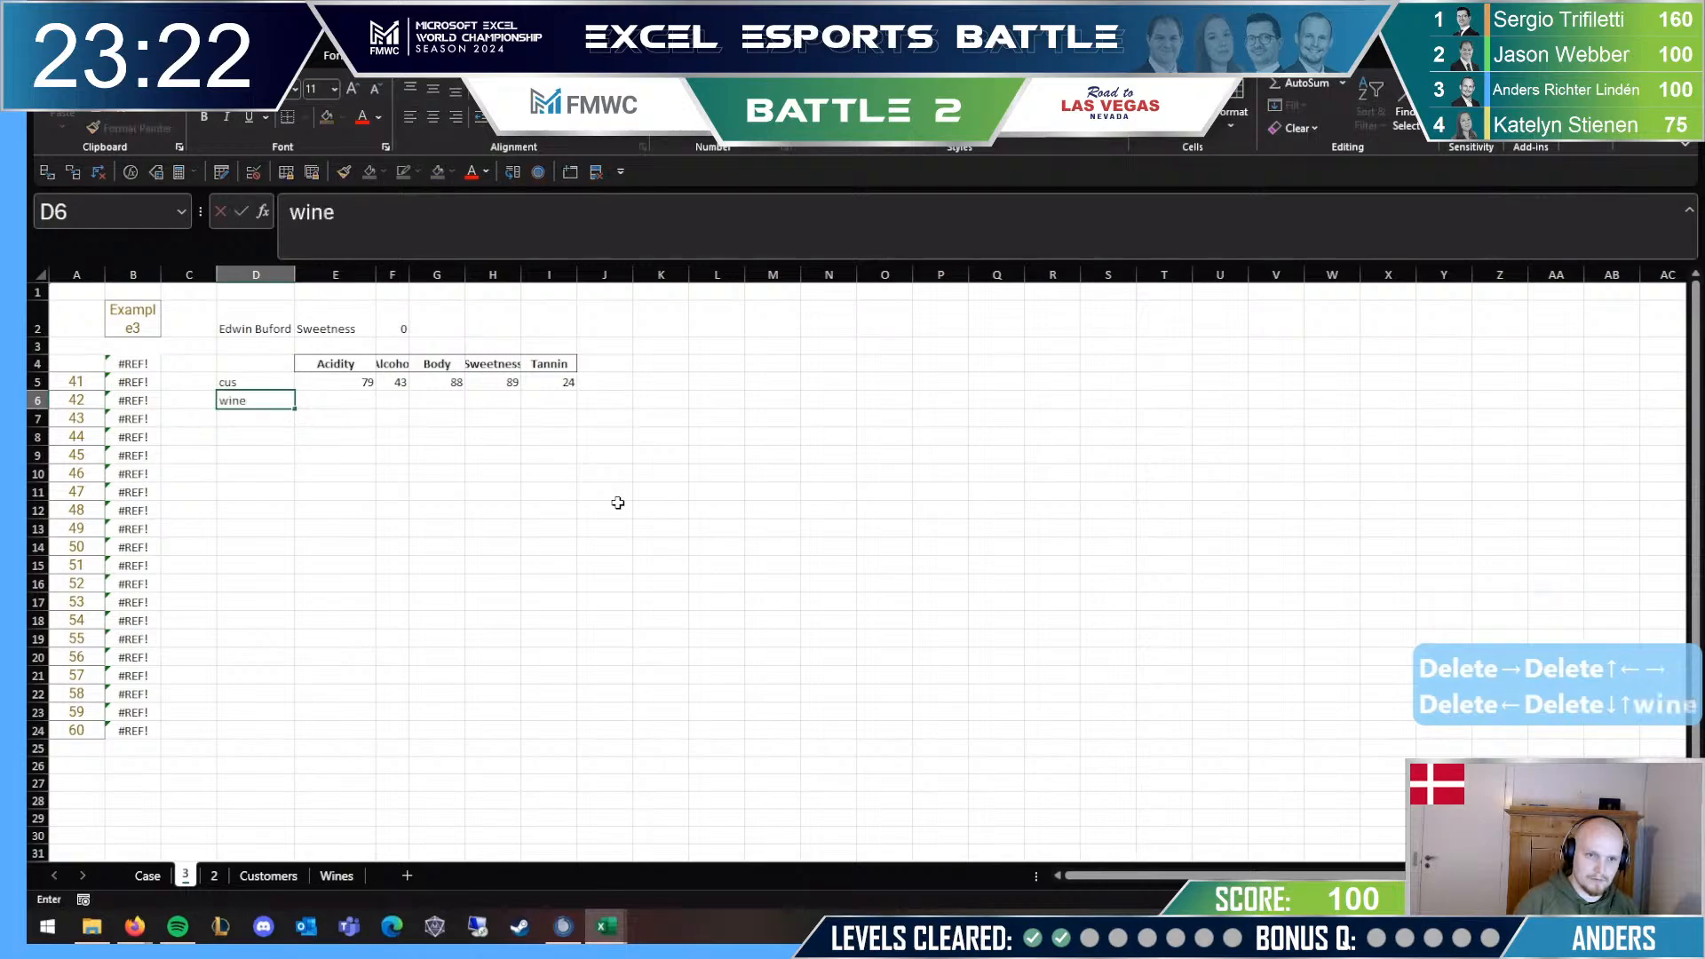
key(Return)
key(Up)
key(Right)
text(=w)
key(BackSpace)
key(BackSpace)
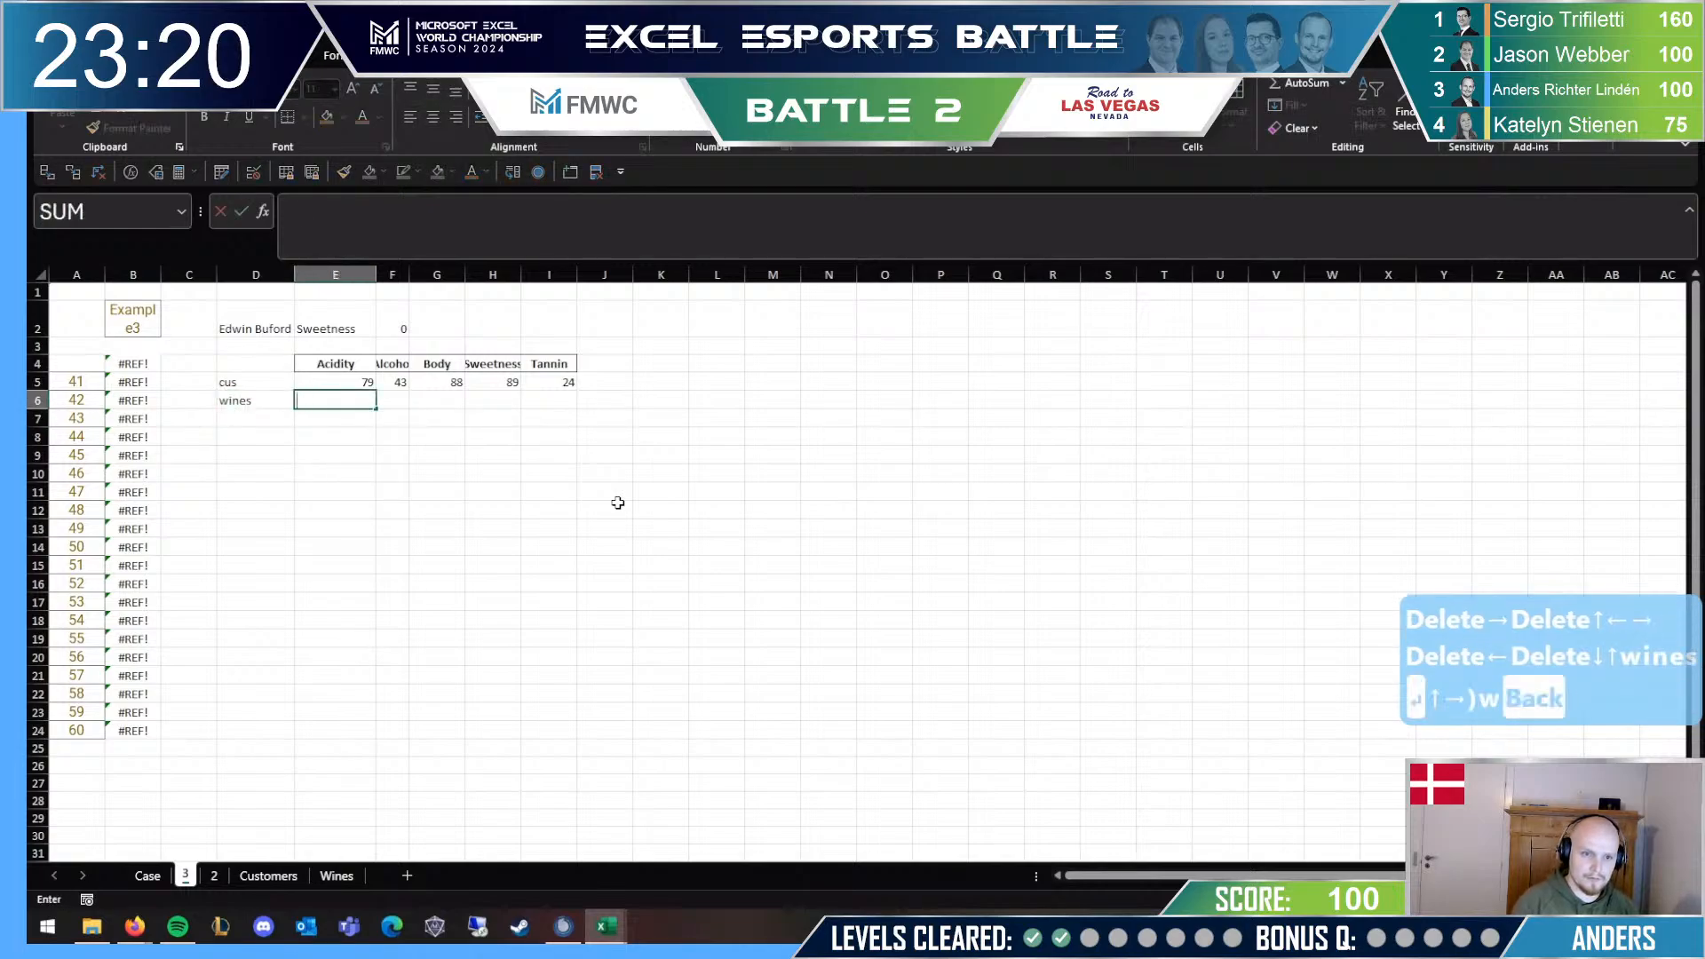
Step: Spill the full wine list with =wn in D6 and all wine attributes with =wnt in E6
key(Left)
text(=wn)
key(Return)
key(Up)
key(Right)
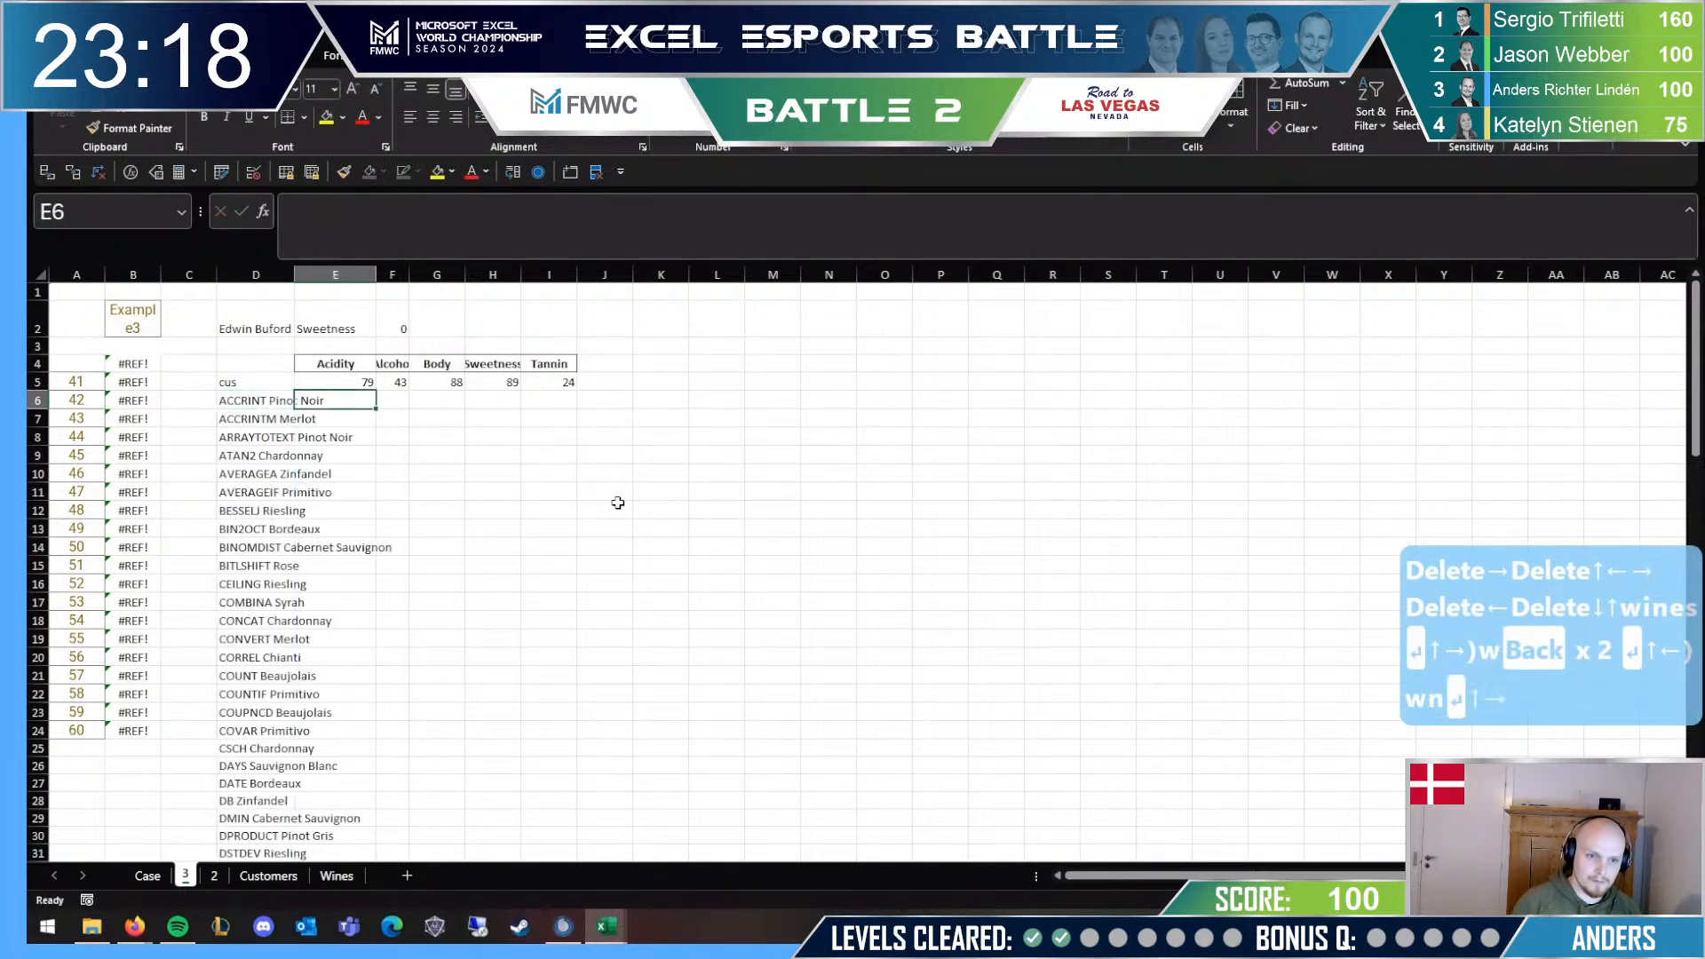
text(=wn)
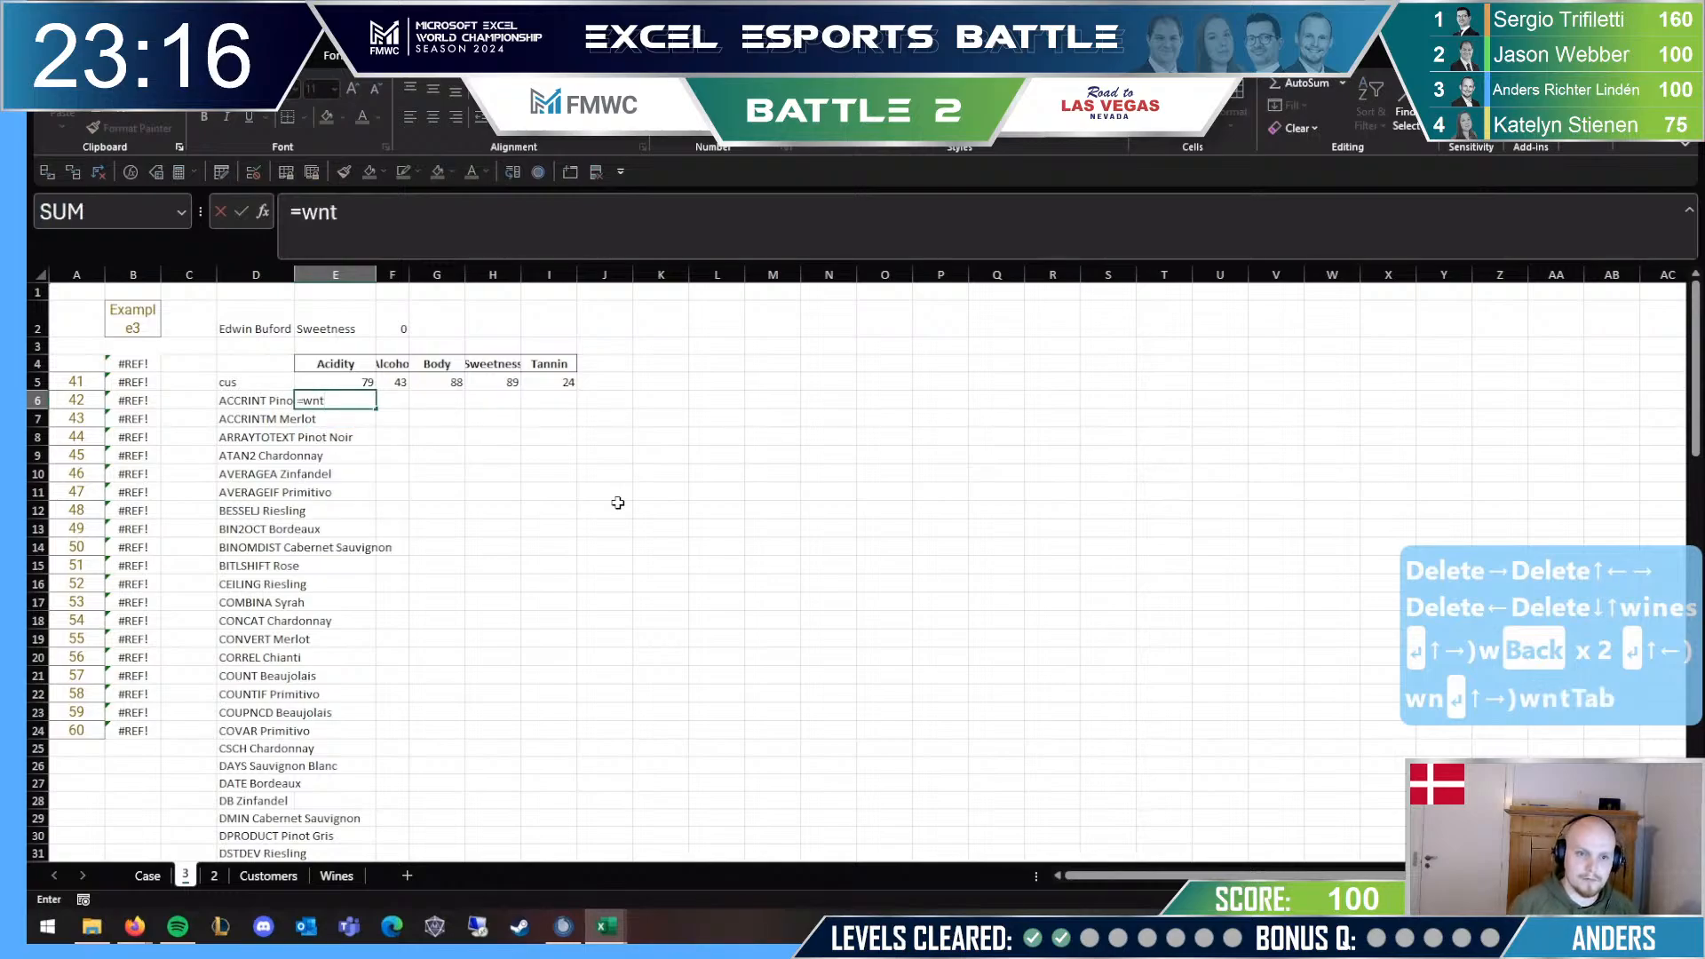
text(t)
key(Return)
Step: Select cell J6, the first empty cell beside the spilled wine attributes
key(Up)
key(Up)
key(Down)
key(Right)
key(Right)
key(Right)
key(Right)
key(Right)
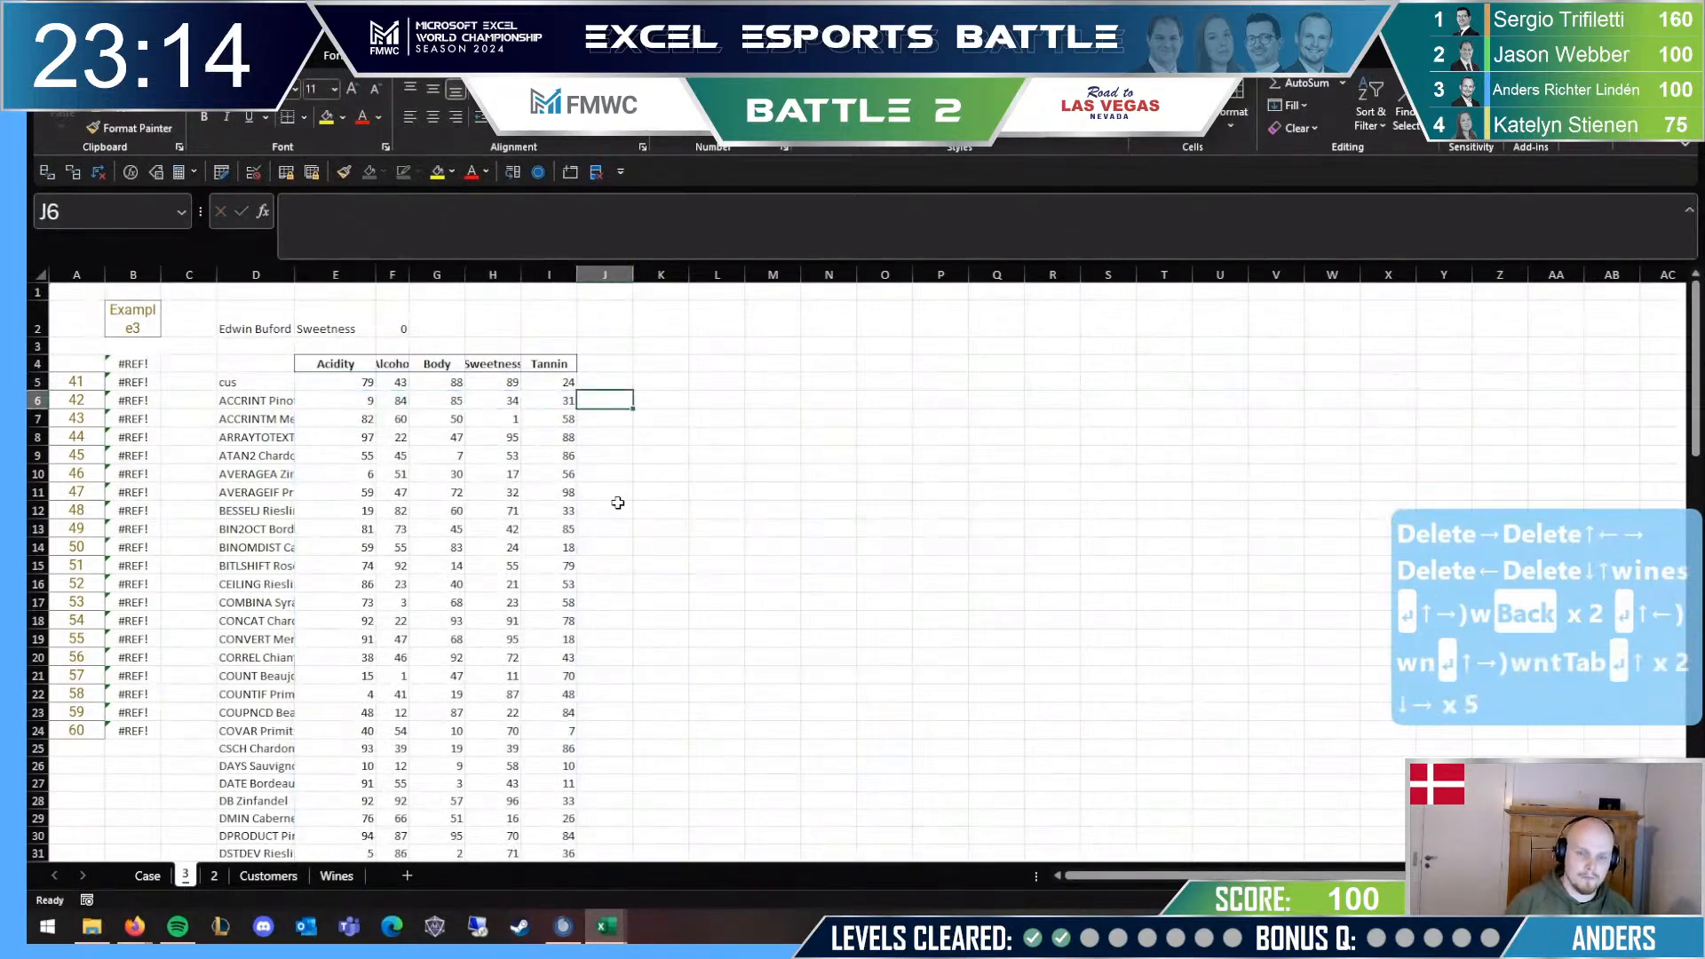
text(=)
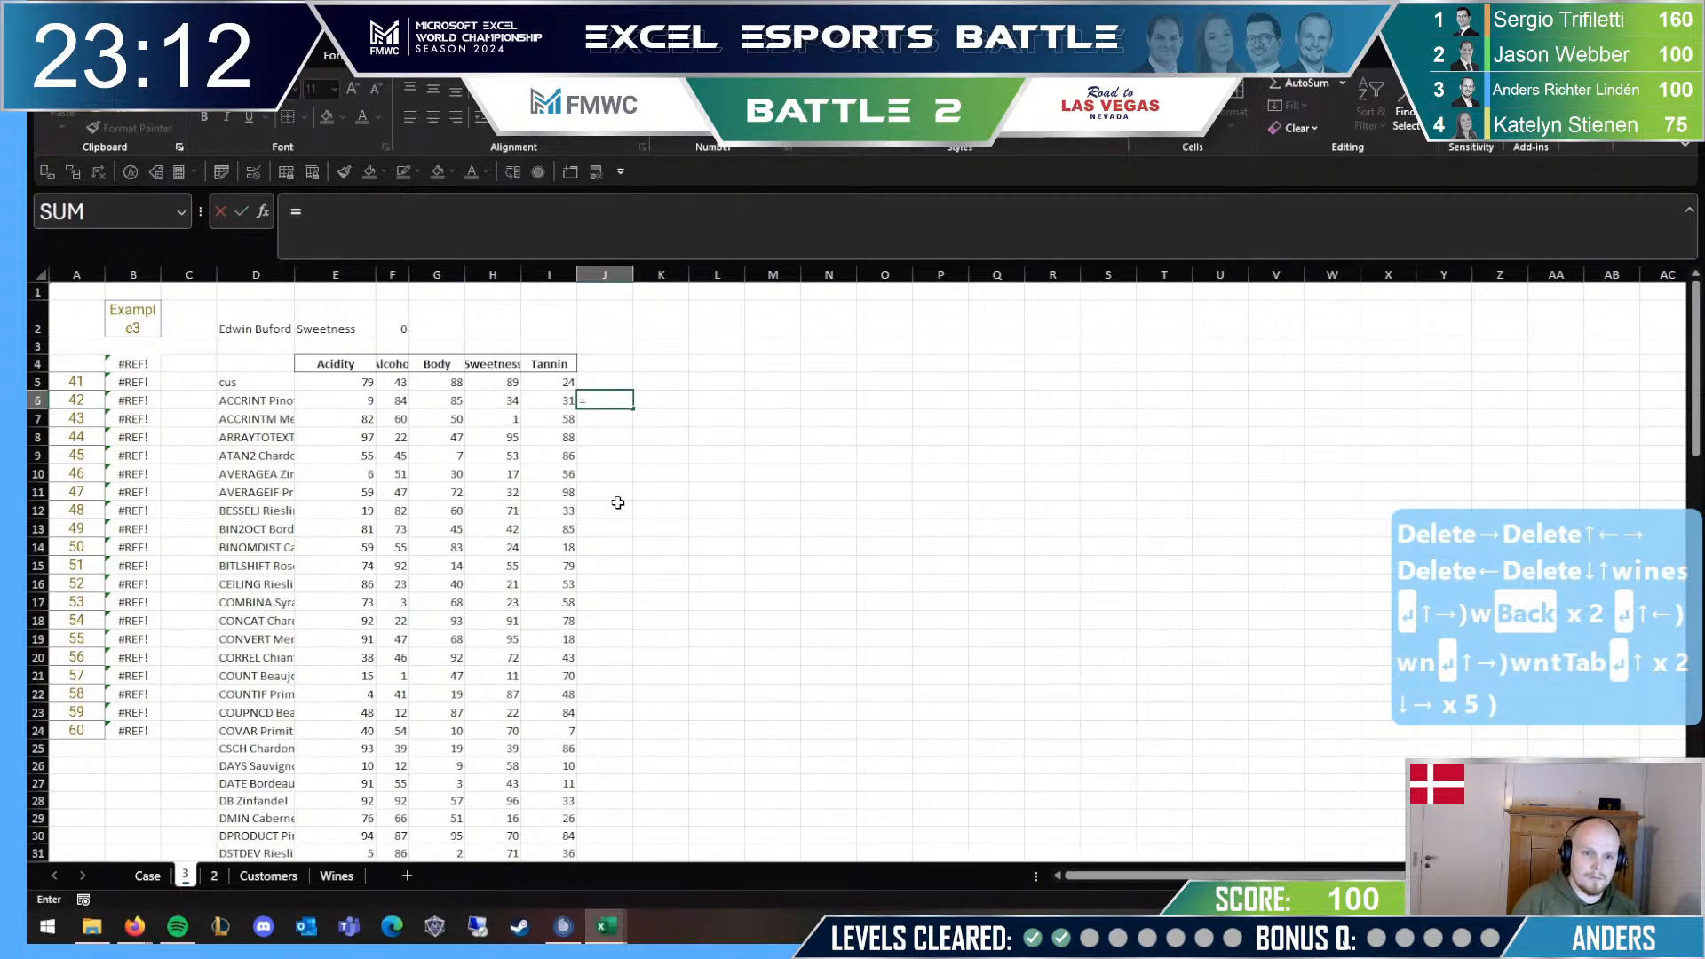
text(SUM)
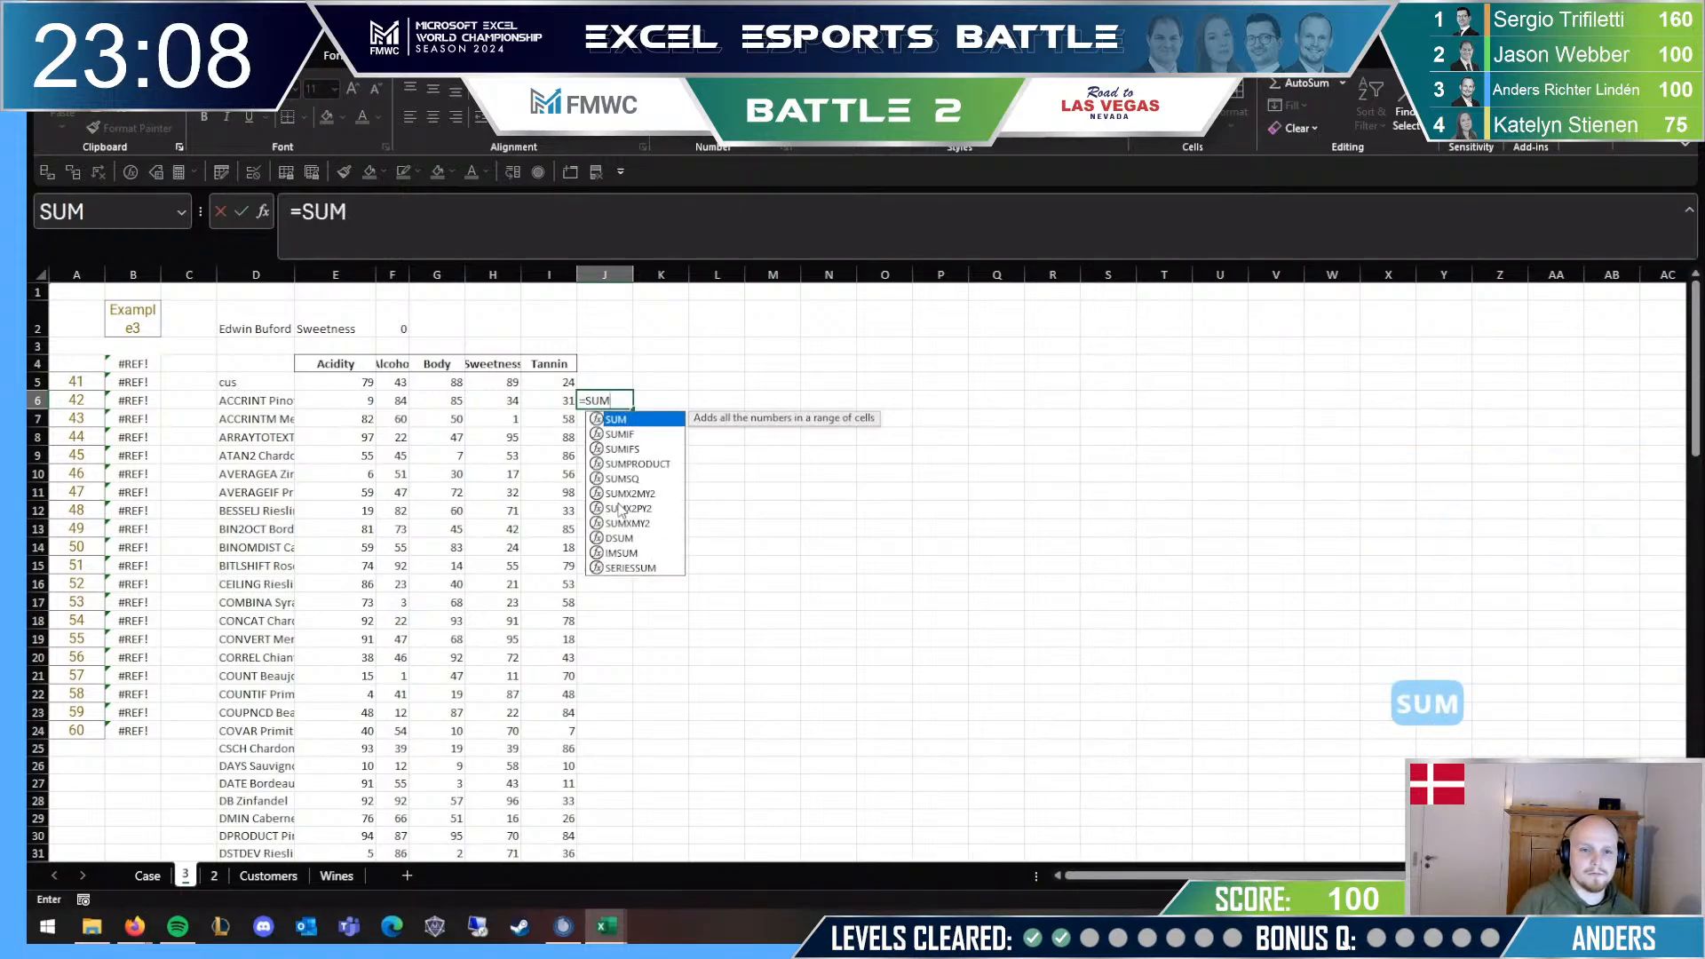
text(()
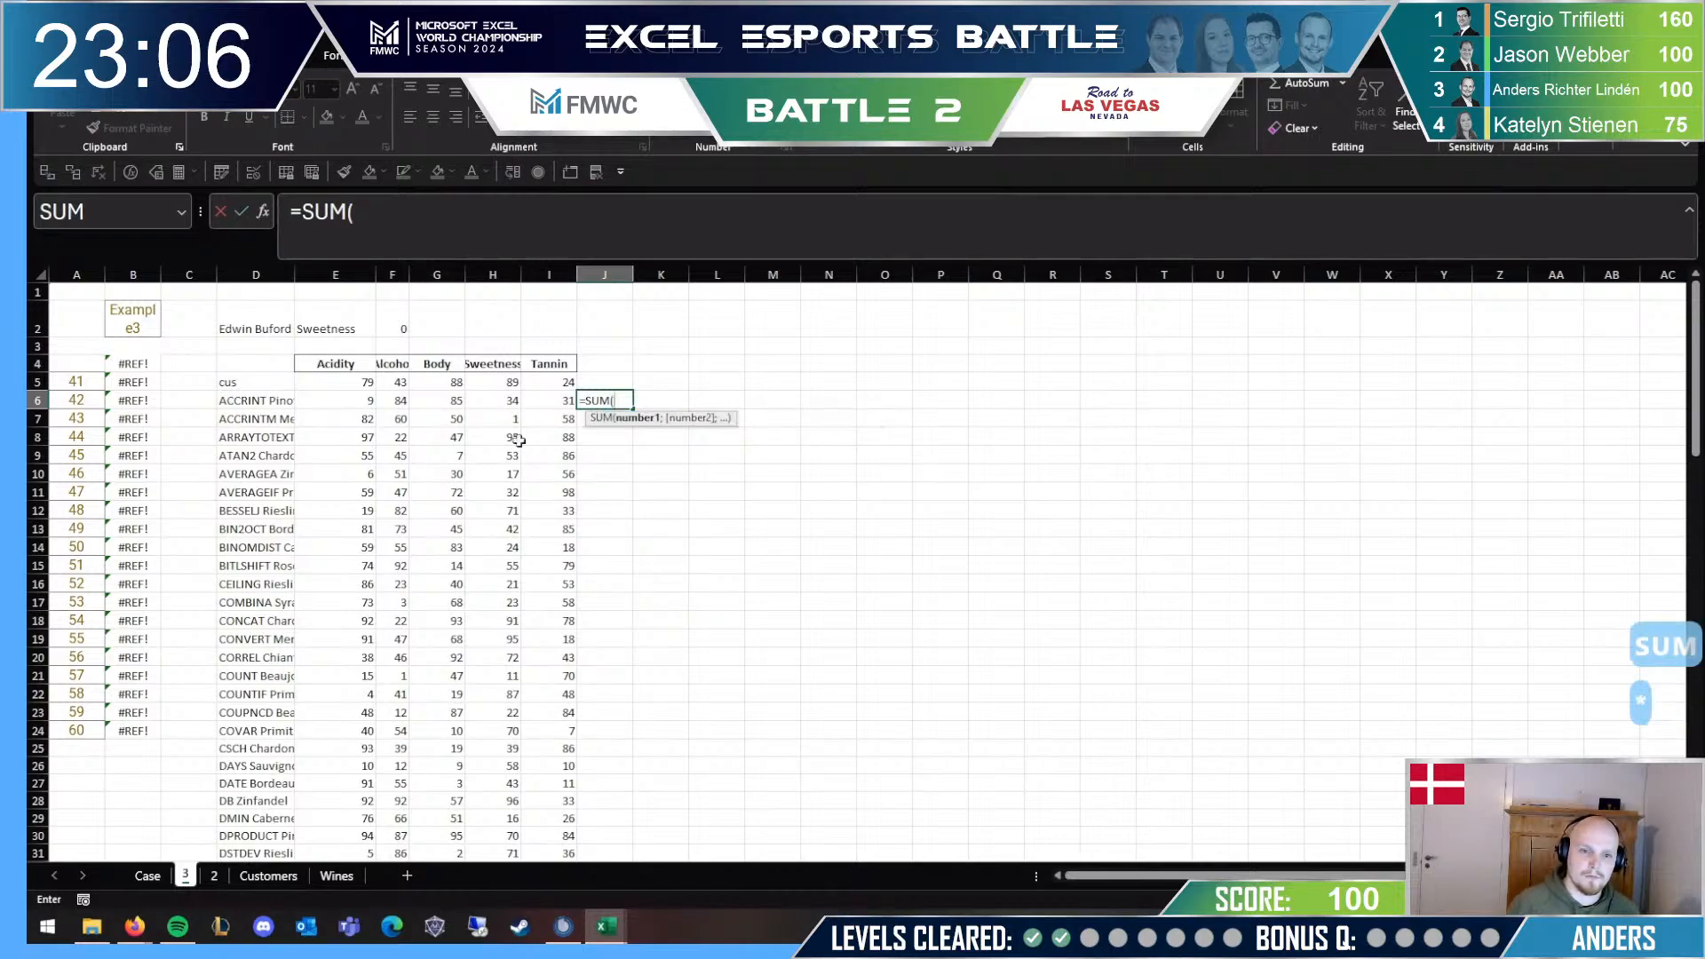
key(Escape)
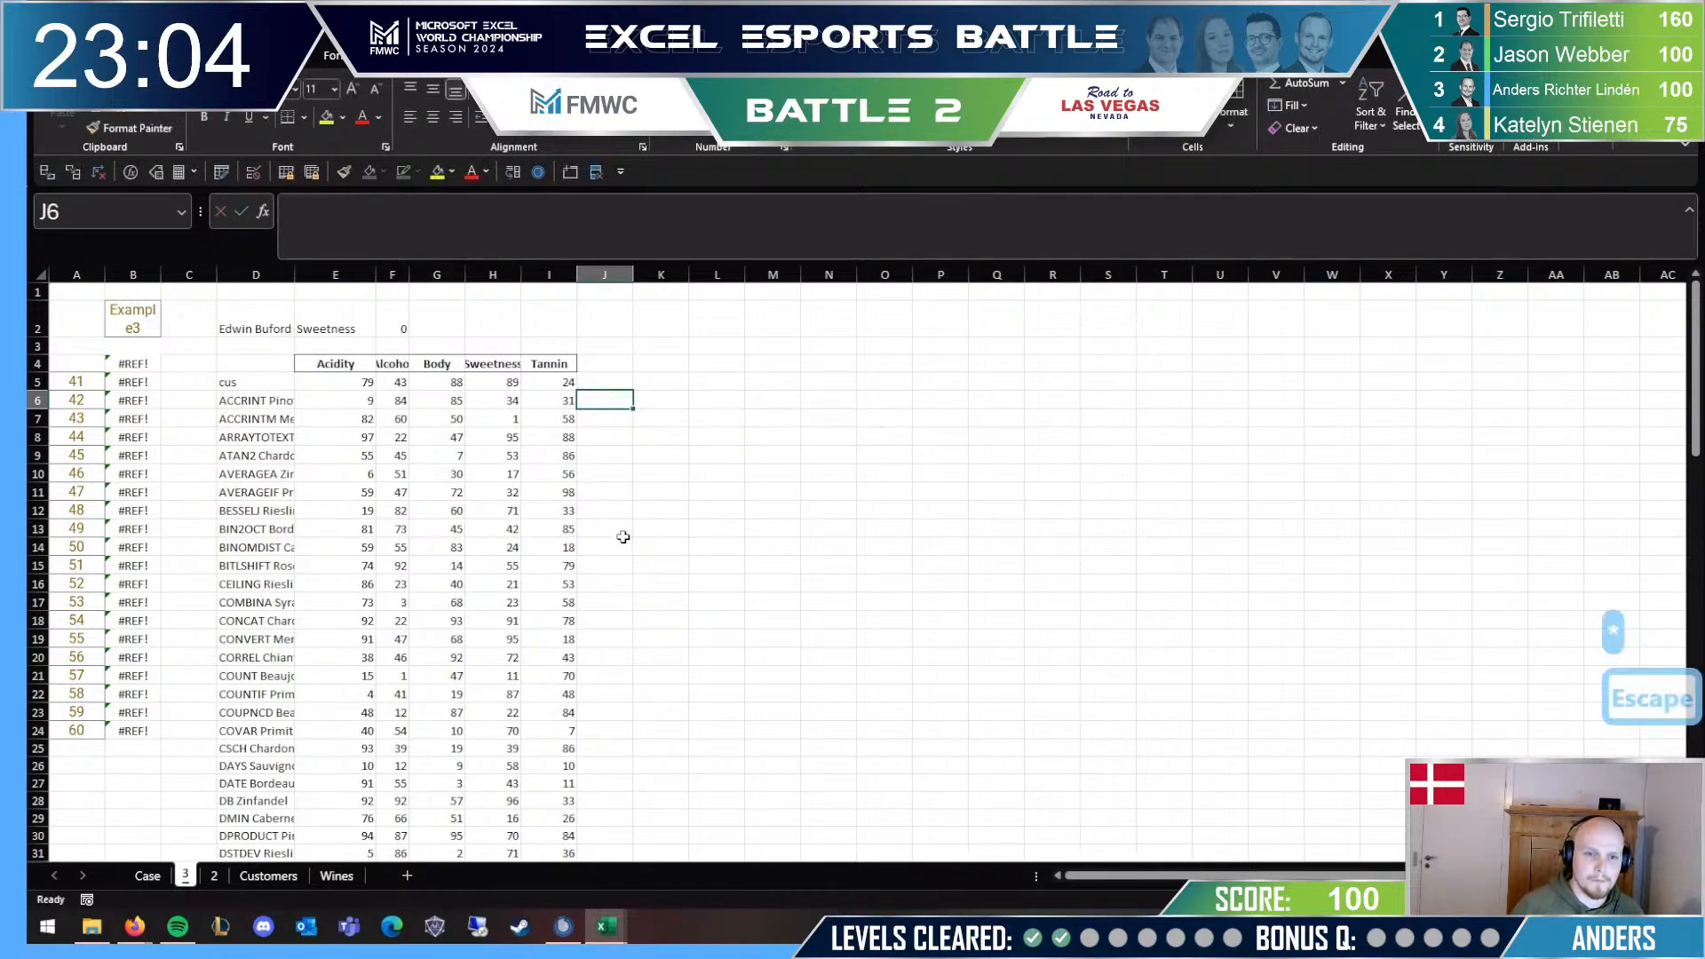
Step: Spill the differences between the customer's attributes and every wine's attributes in J6 with =$E$5#-E6#
text(=)
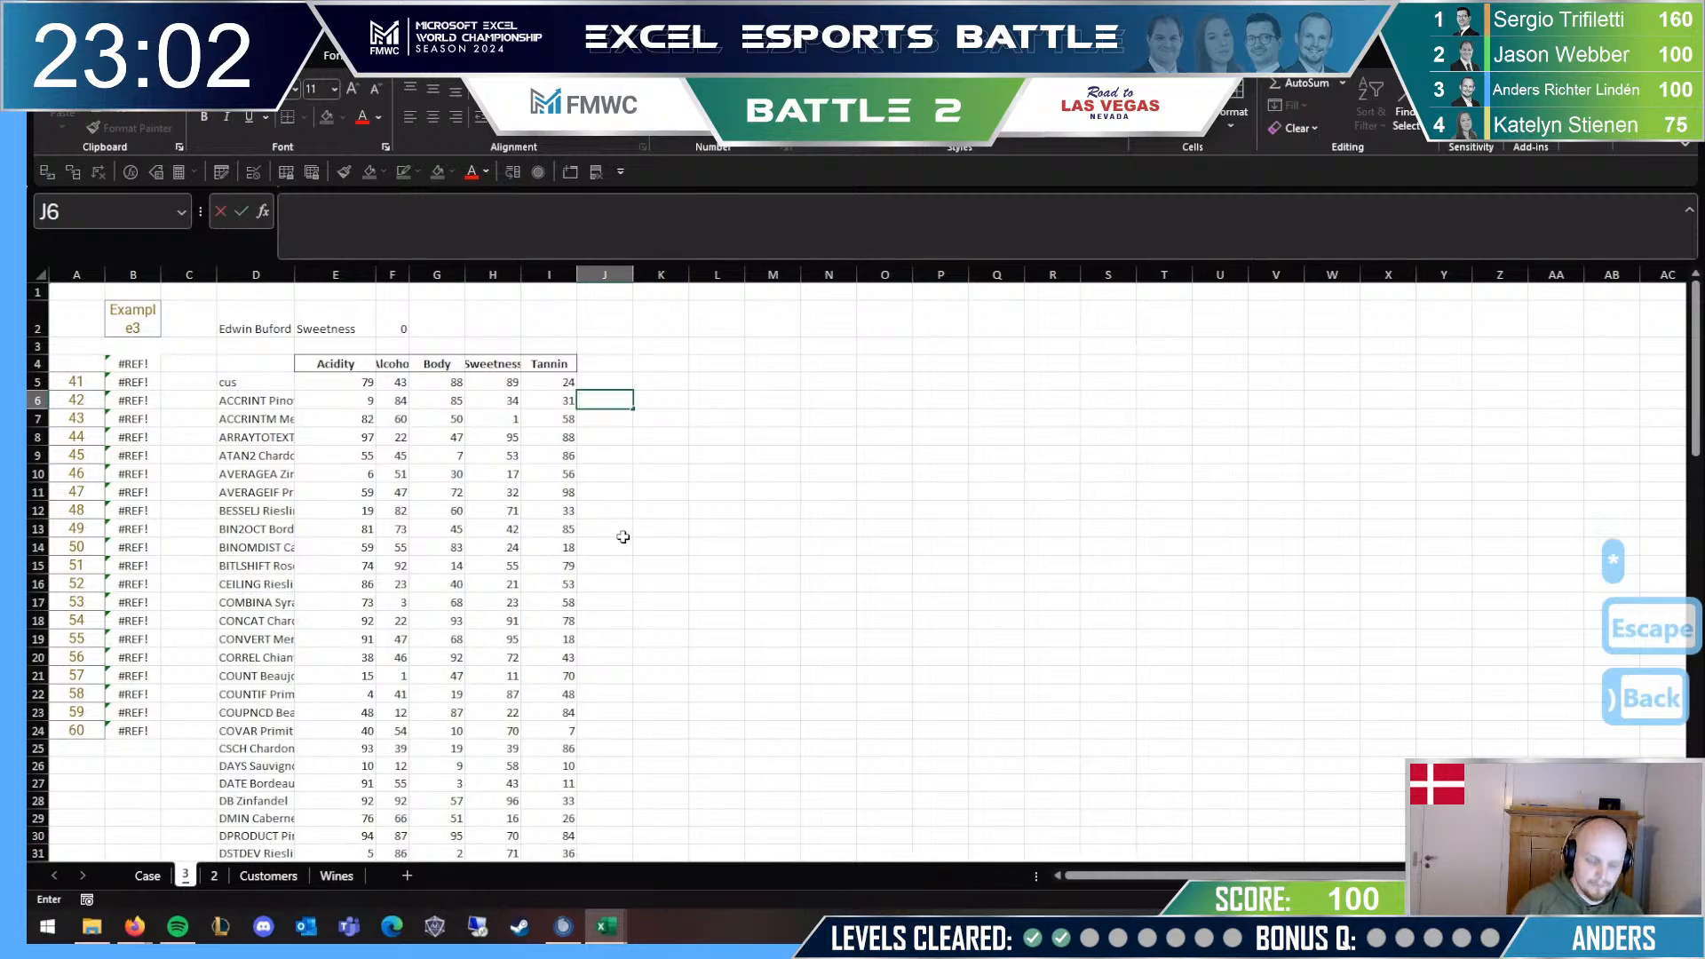
text(=)
key(Left)
key(Left)
key(Left)
key(Left)
key(Up)
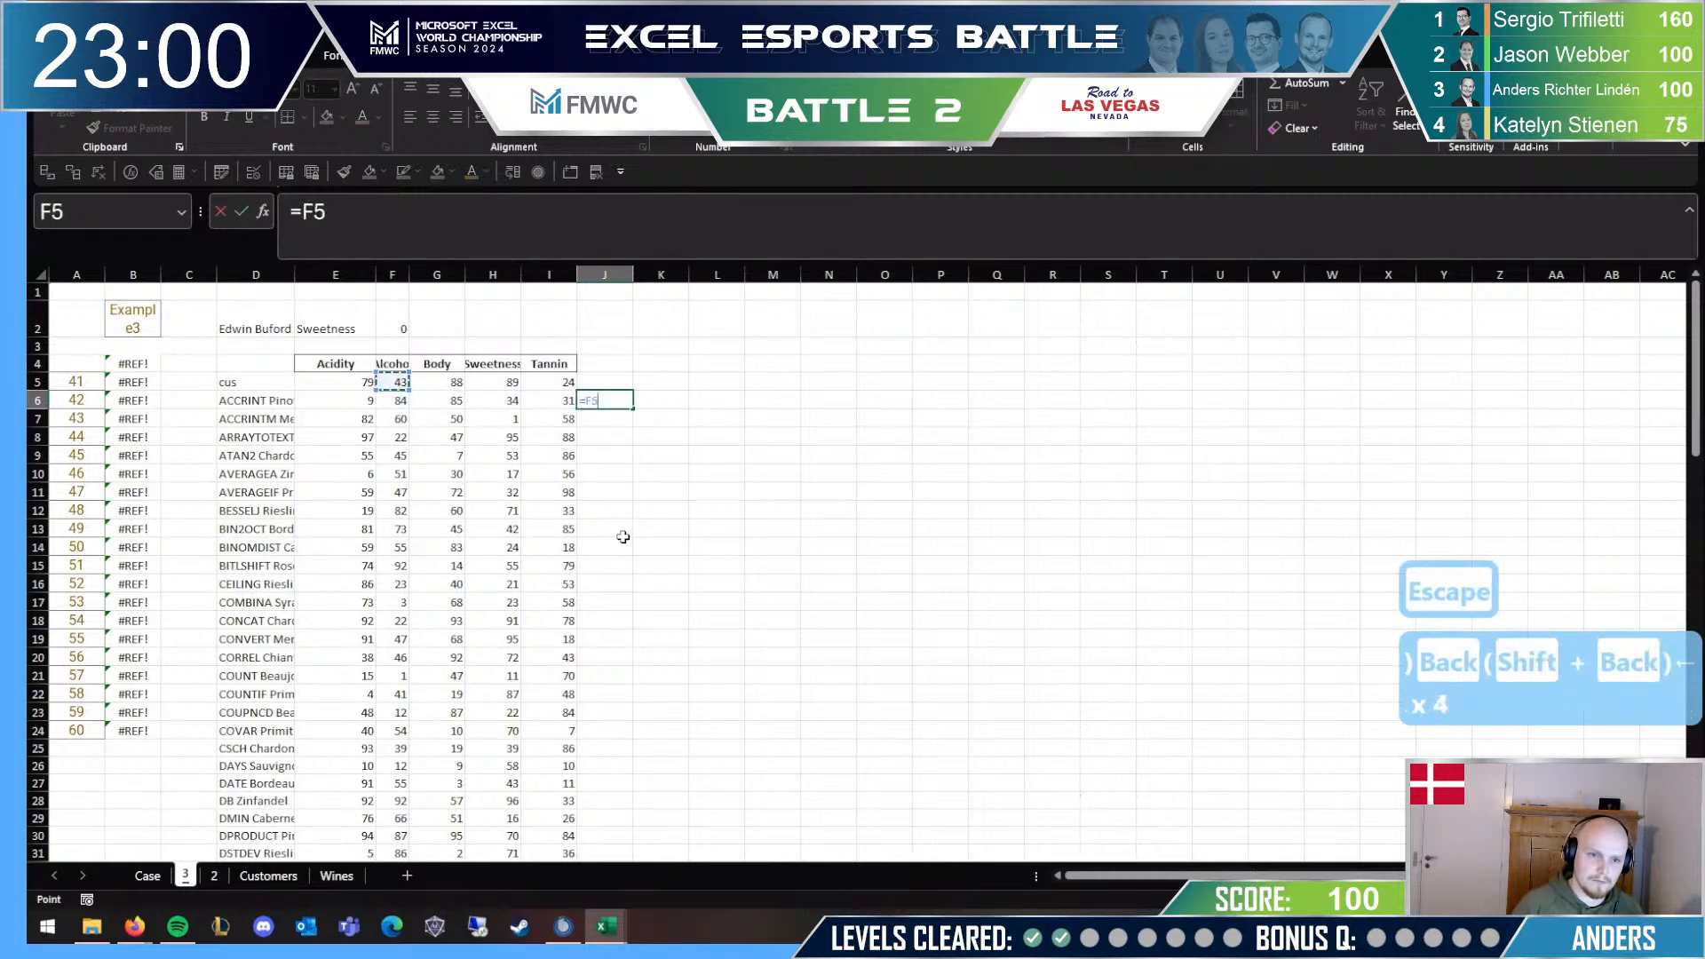
key(Left)
text(#)
key(F4)
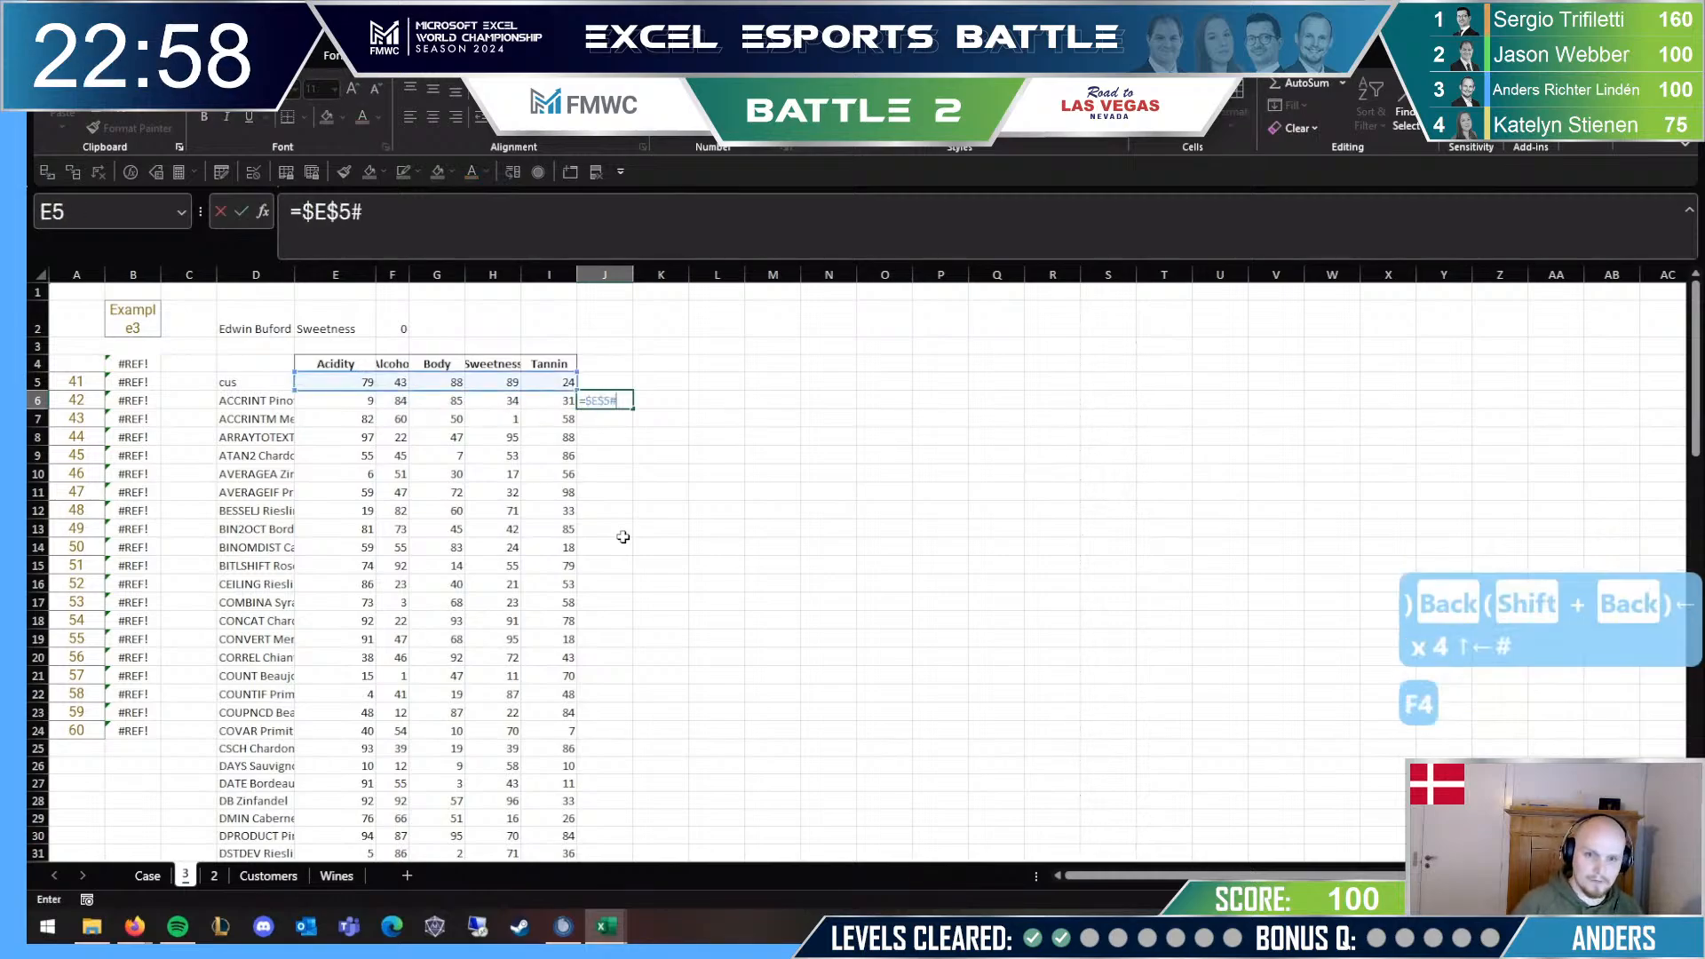
text(-)
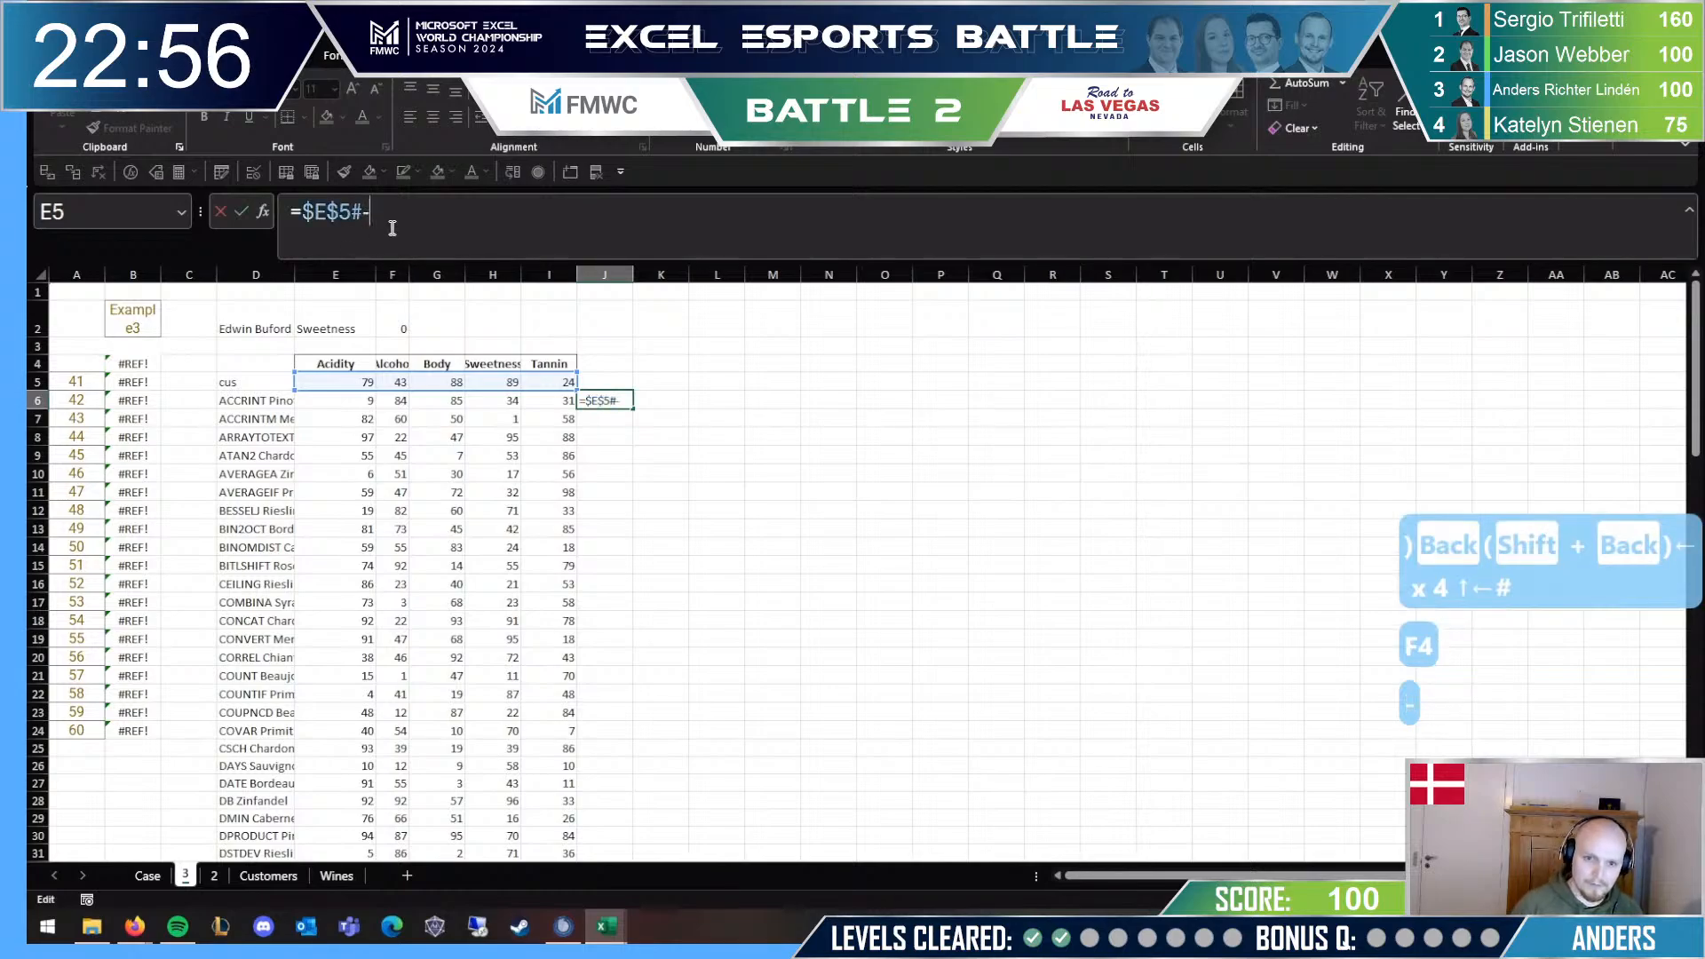
click(334, 400)
text(#)
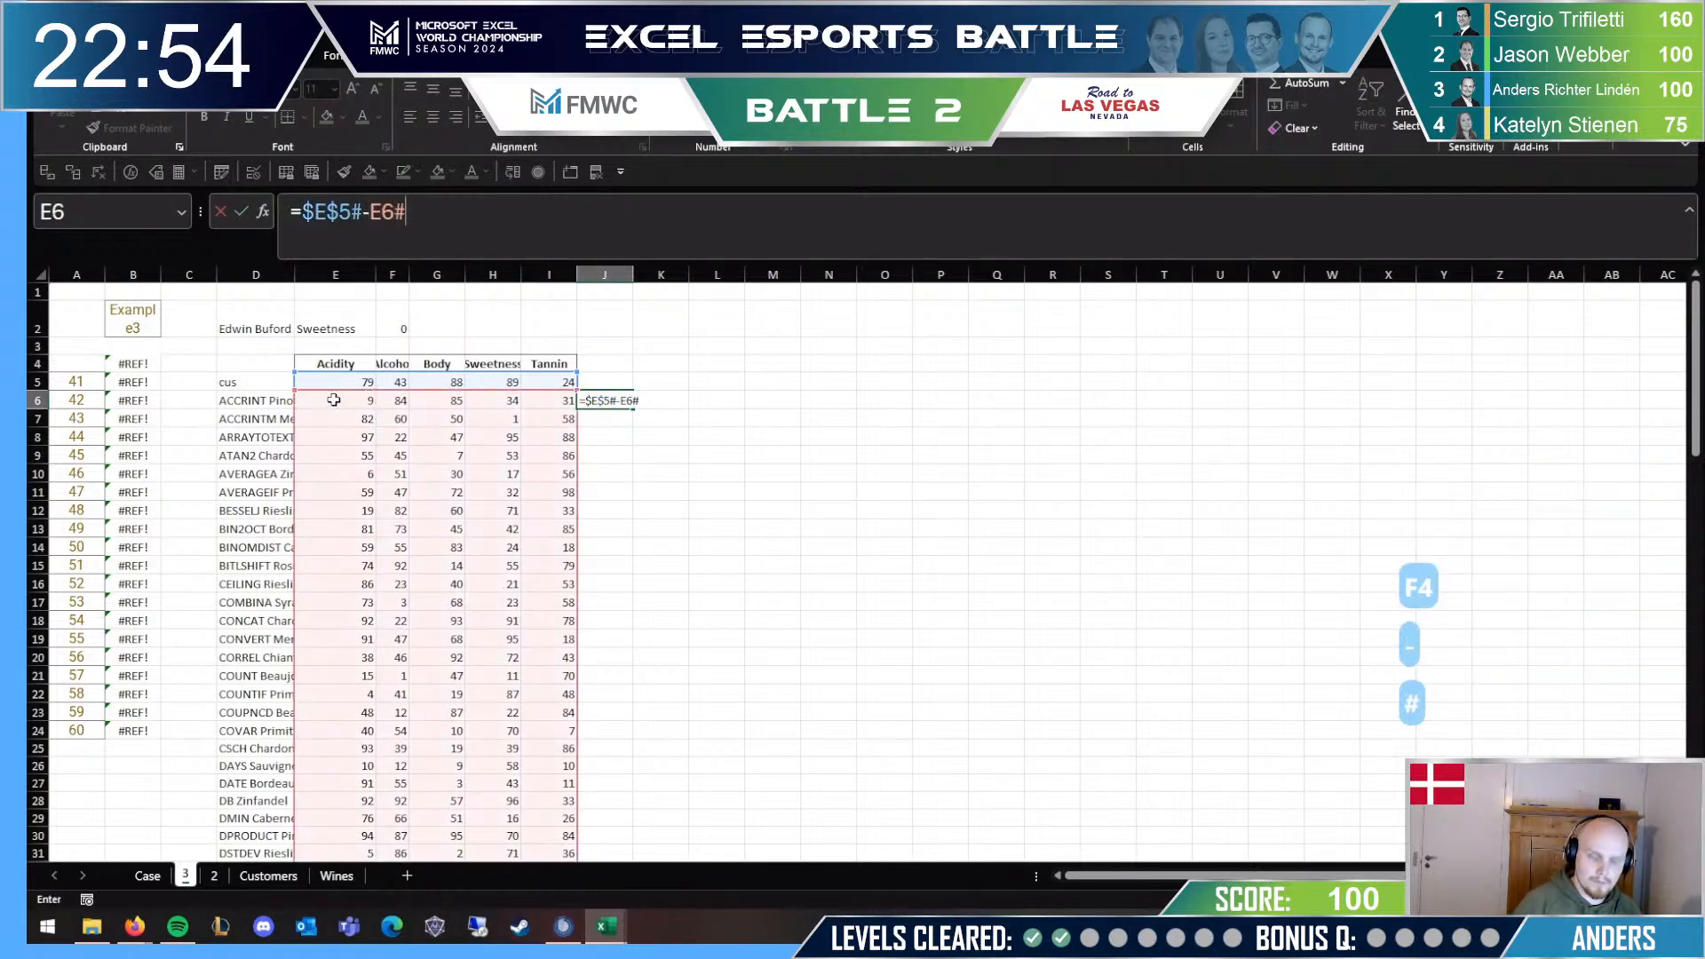
text())
key(Return)
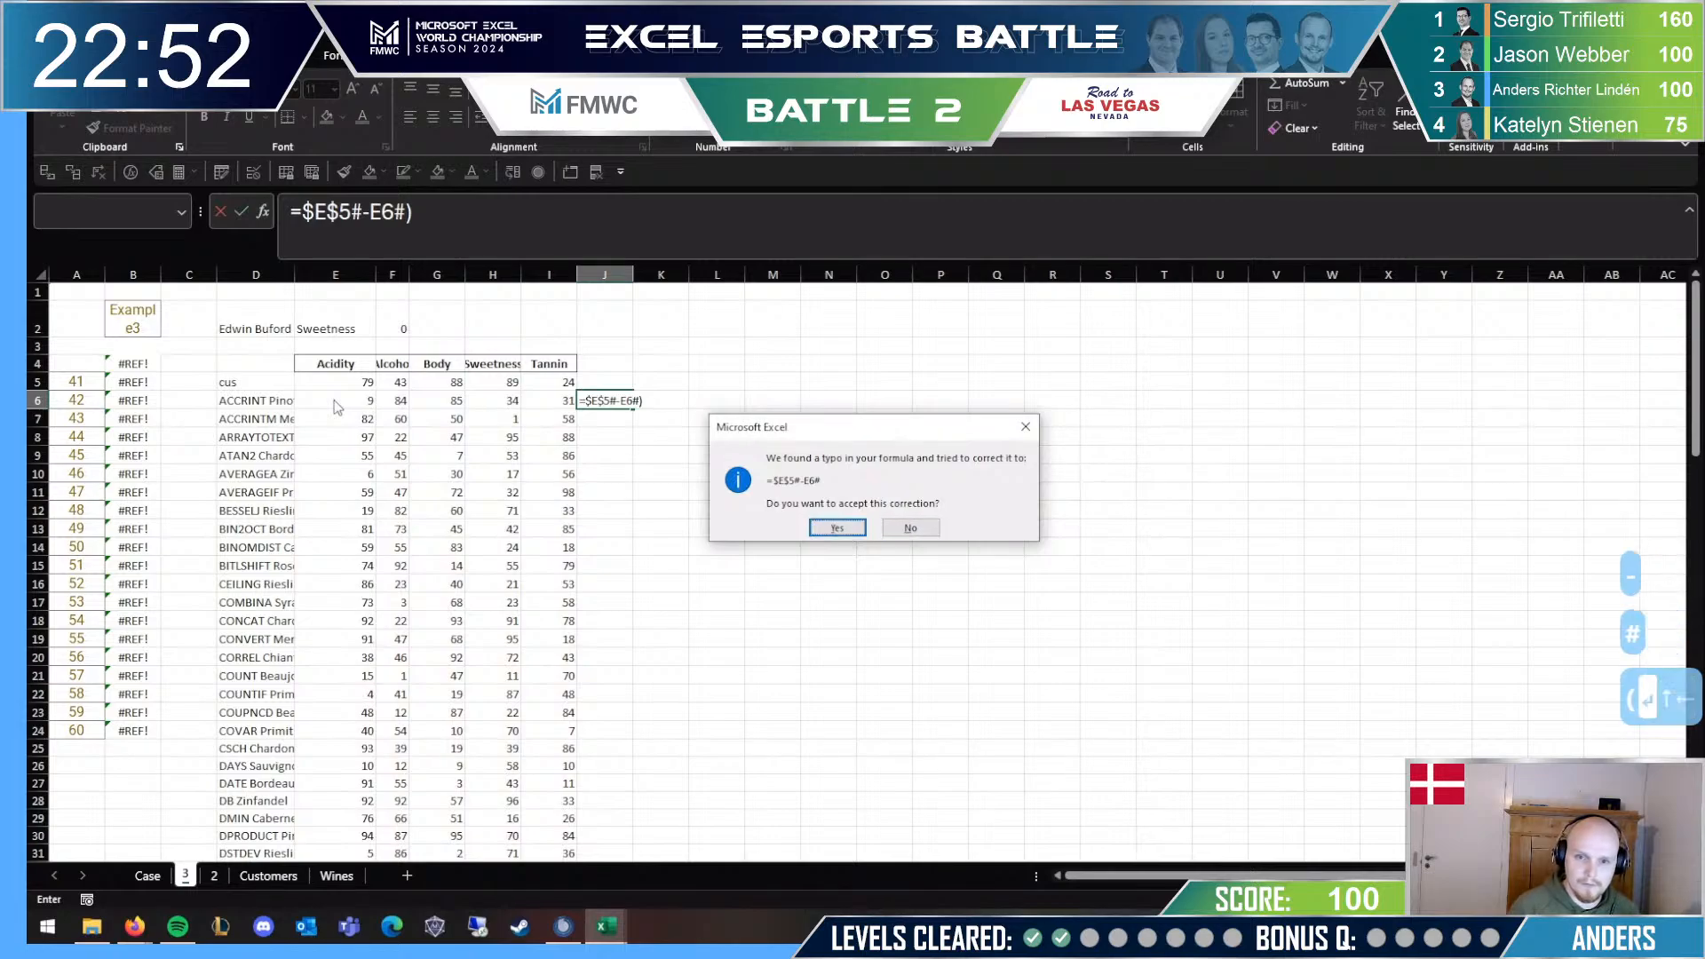
key(Return)
Step: Look across the spilled attribute differences in row 6 and go to the first empty cell after them, O6
key(Up)
key(Right)
key(Right)
key(Right)
key(Right)
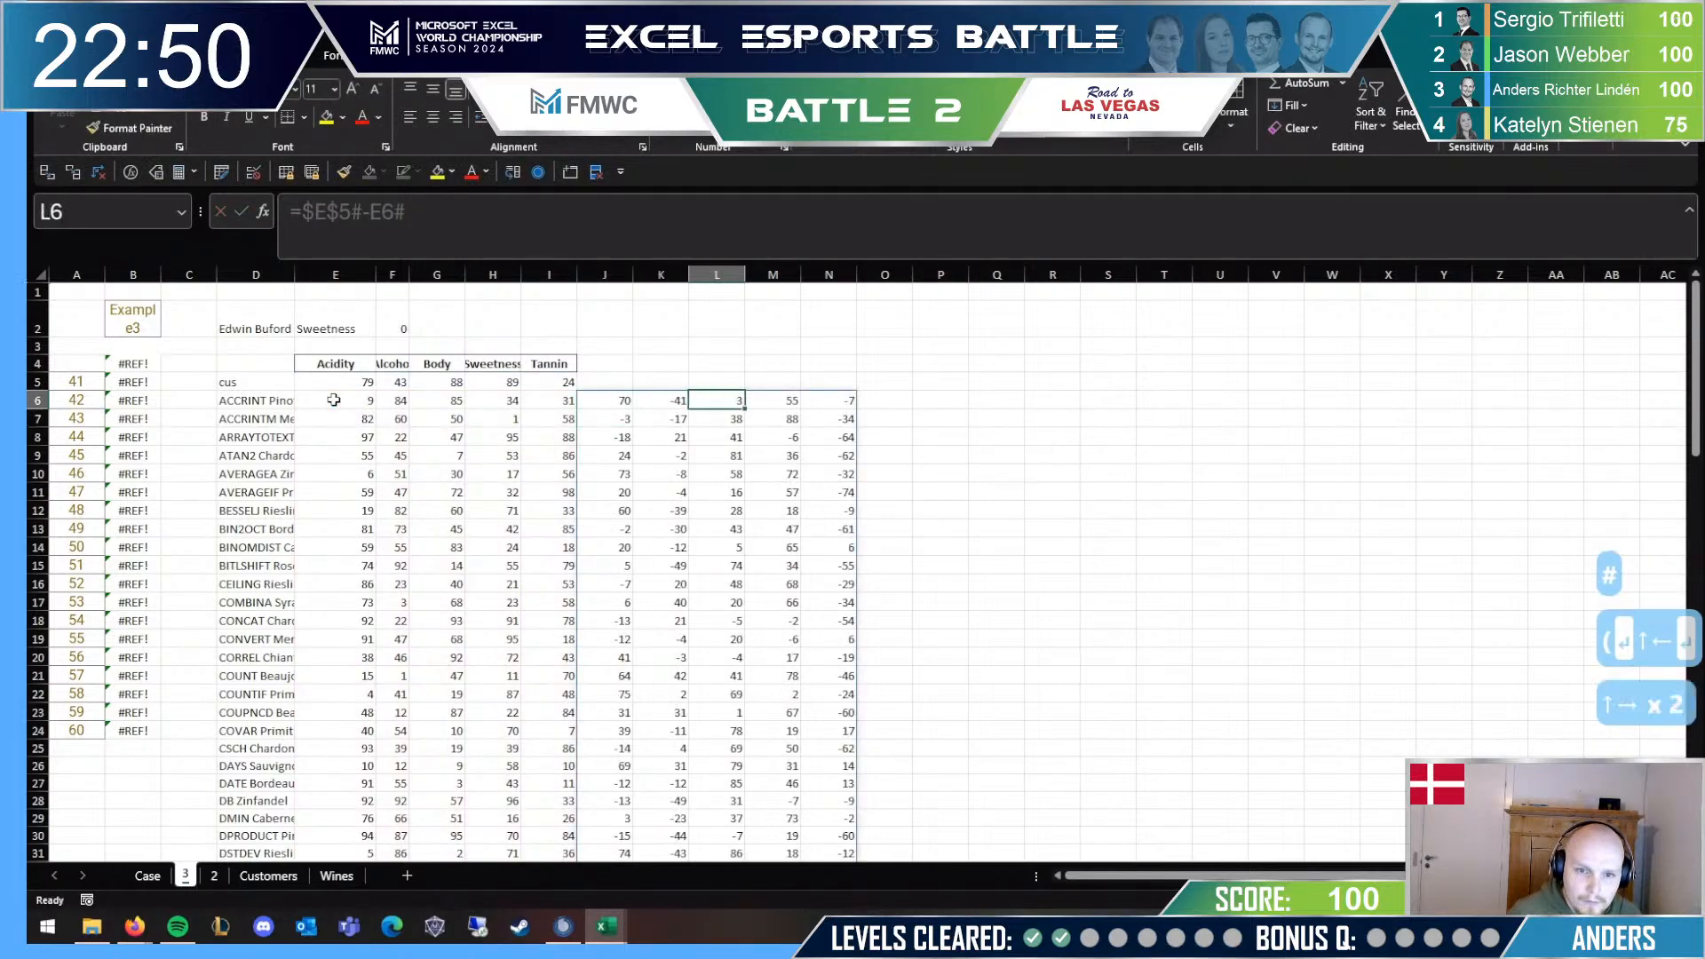
key(Left)
key(Left)
key(Left)
key(Left)
key(ctrl+Right)
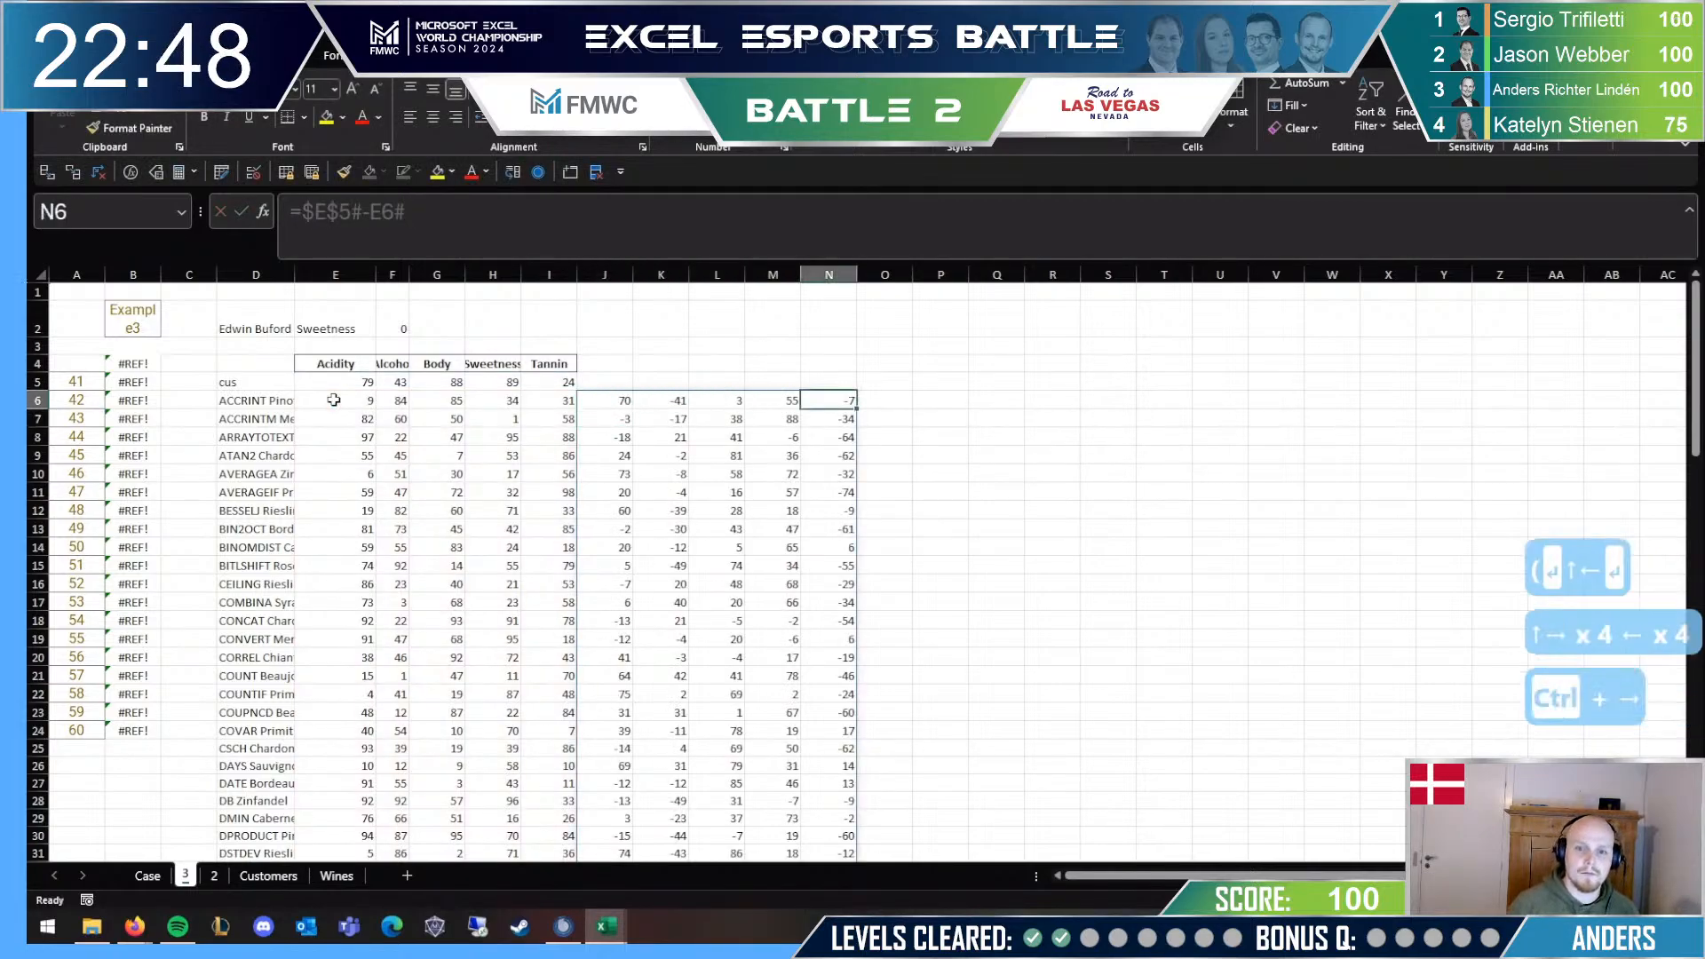
key(Right)
key(alt+shift+0)
key(shift+Right)
key(shift+Right)
key(shift+Right)
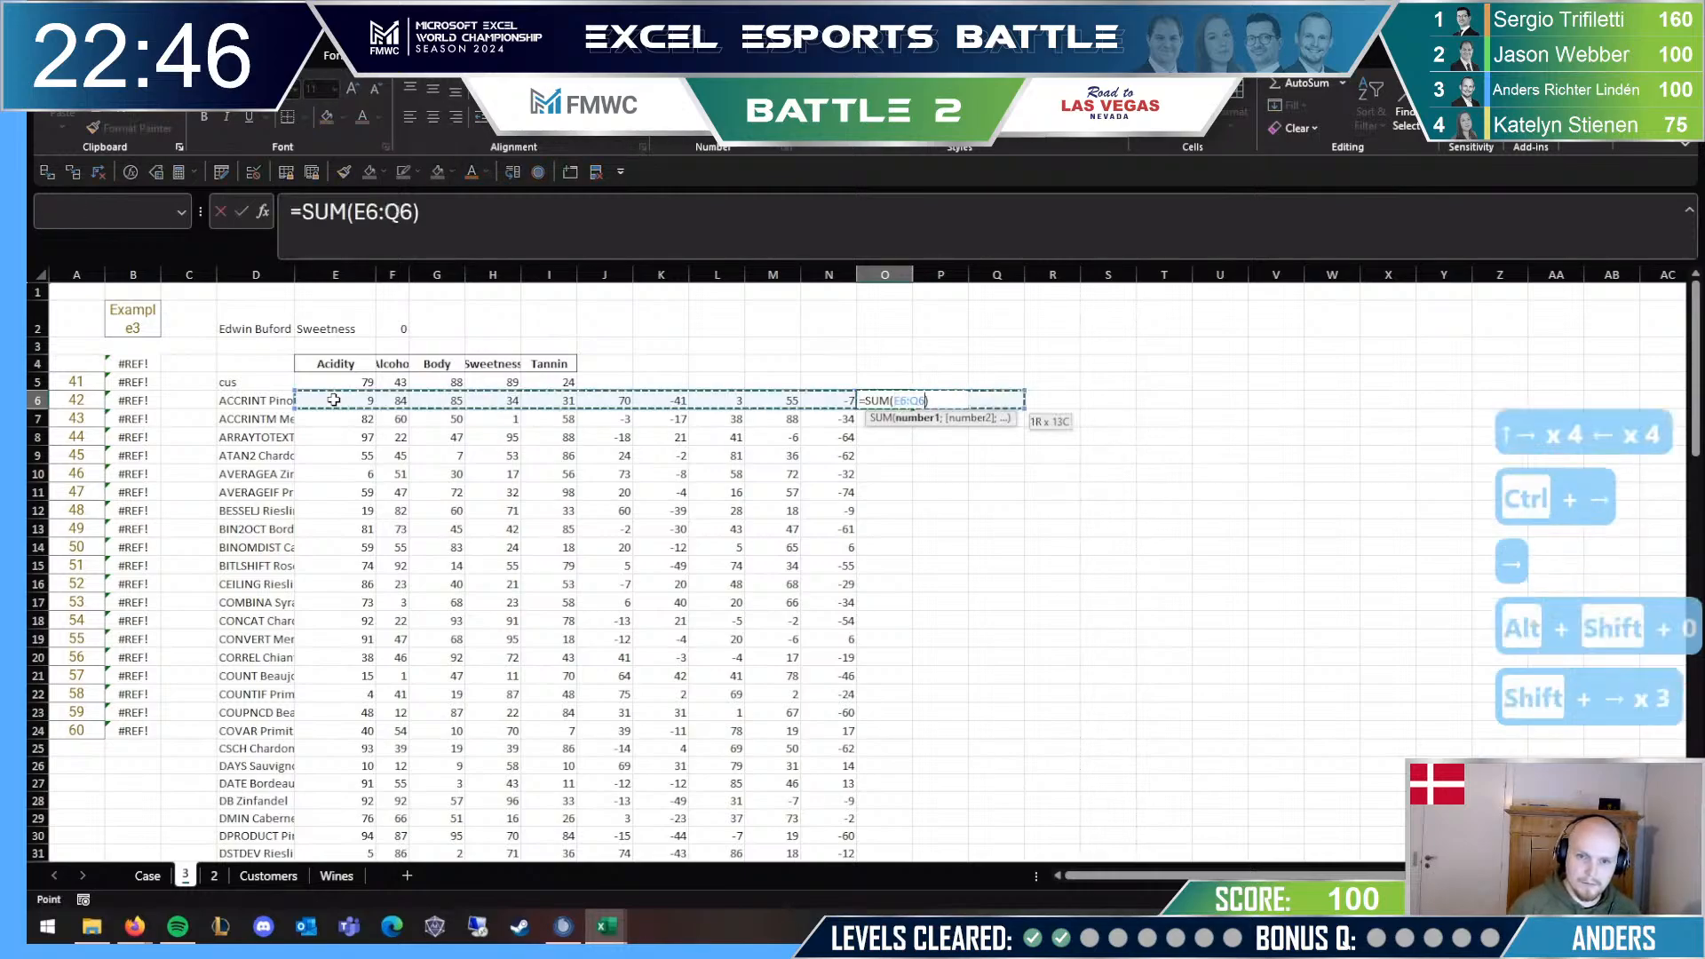
key(Left)
key(Escape)
Step: Total the first wine's differences in O6 with =SUM(J6:N6) and fill the formula down the wine list
text(=SUM()
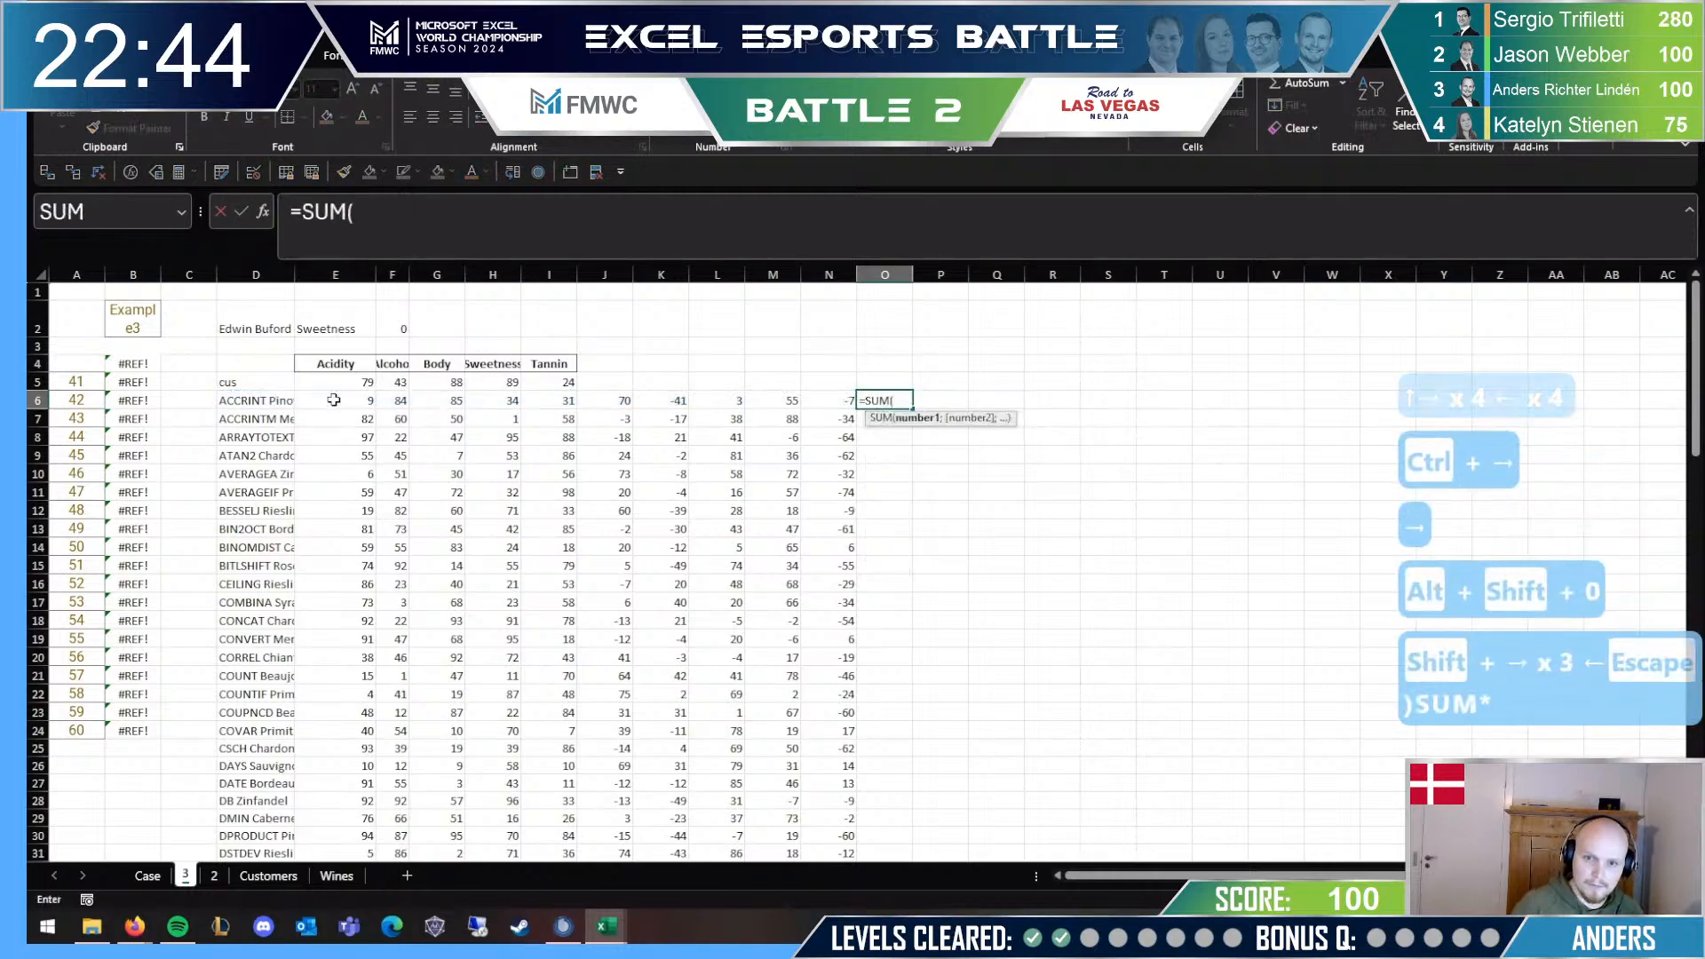
key(Left)
key(shift+Left)
key(shift+Left)
key(shift+Left)
key(shift+Left)
key(Return)
key(Up)
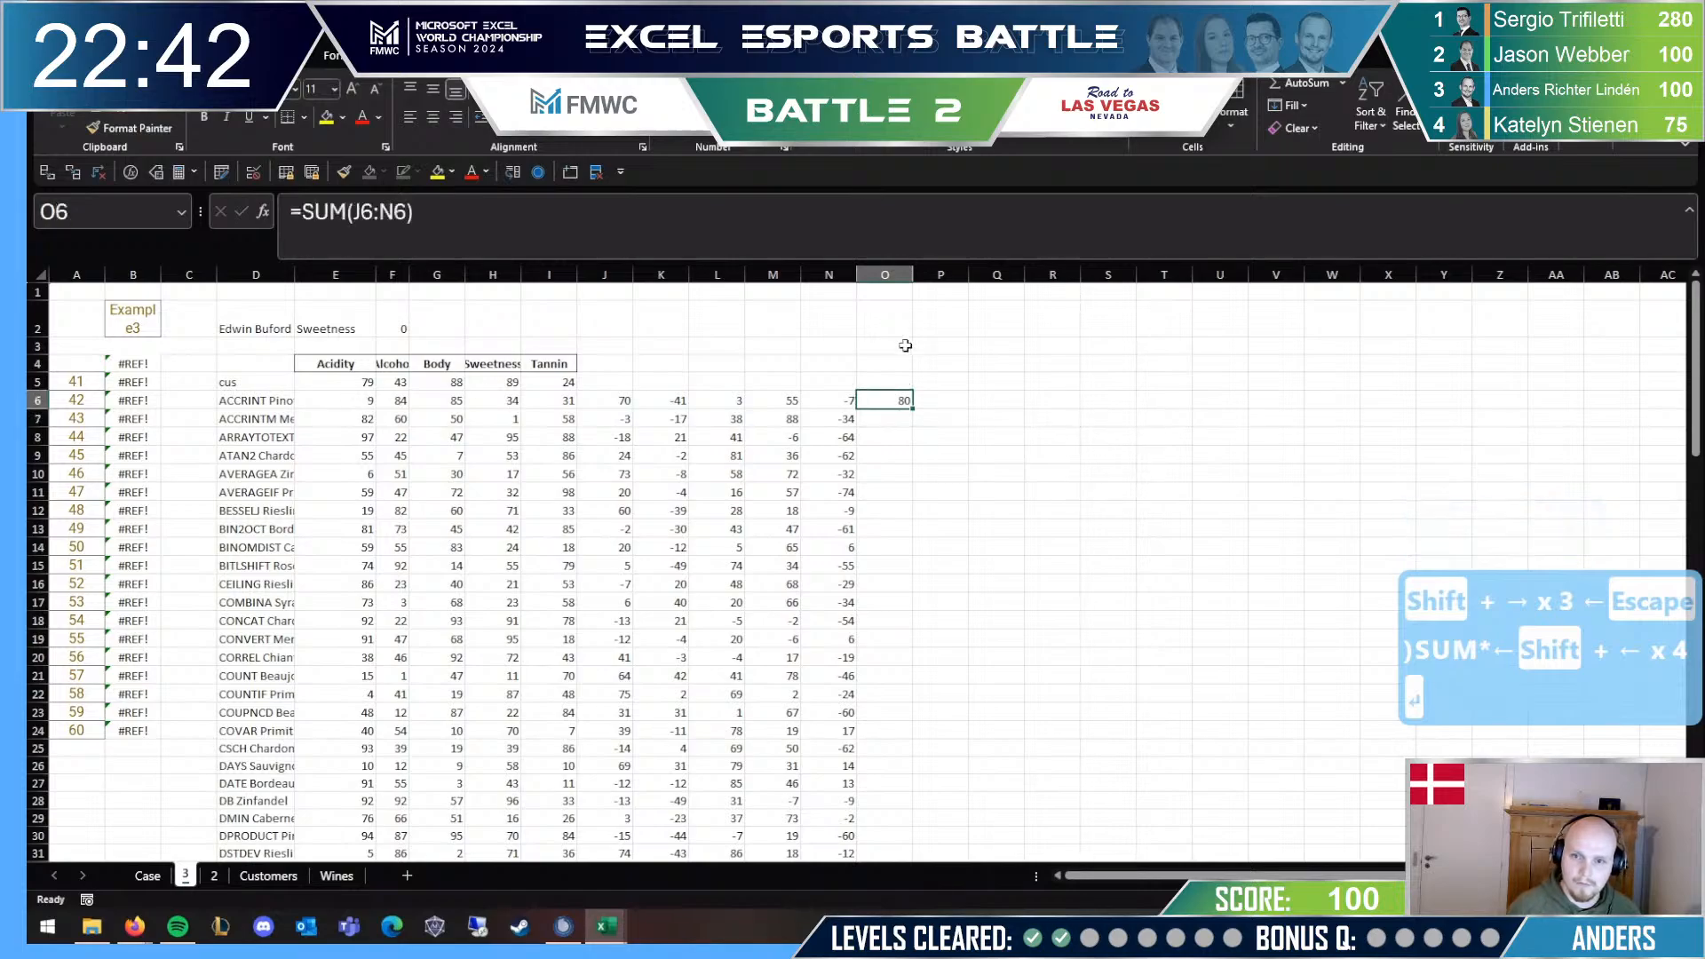
double_click(911, 409)
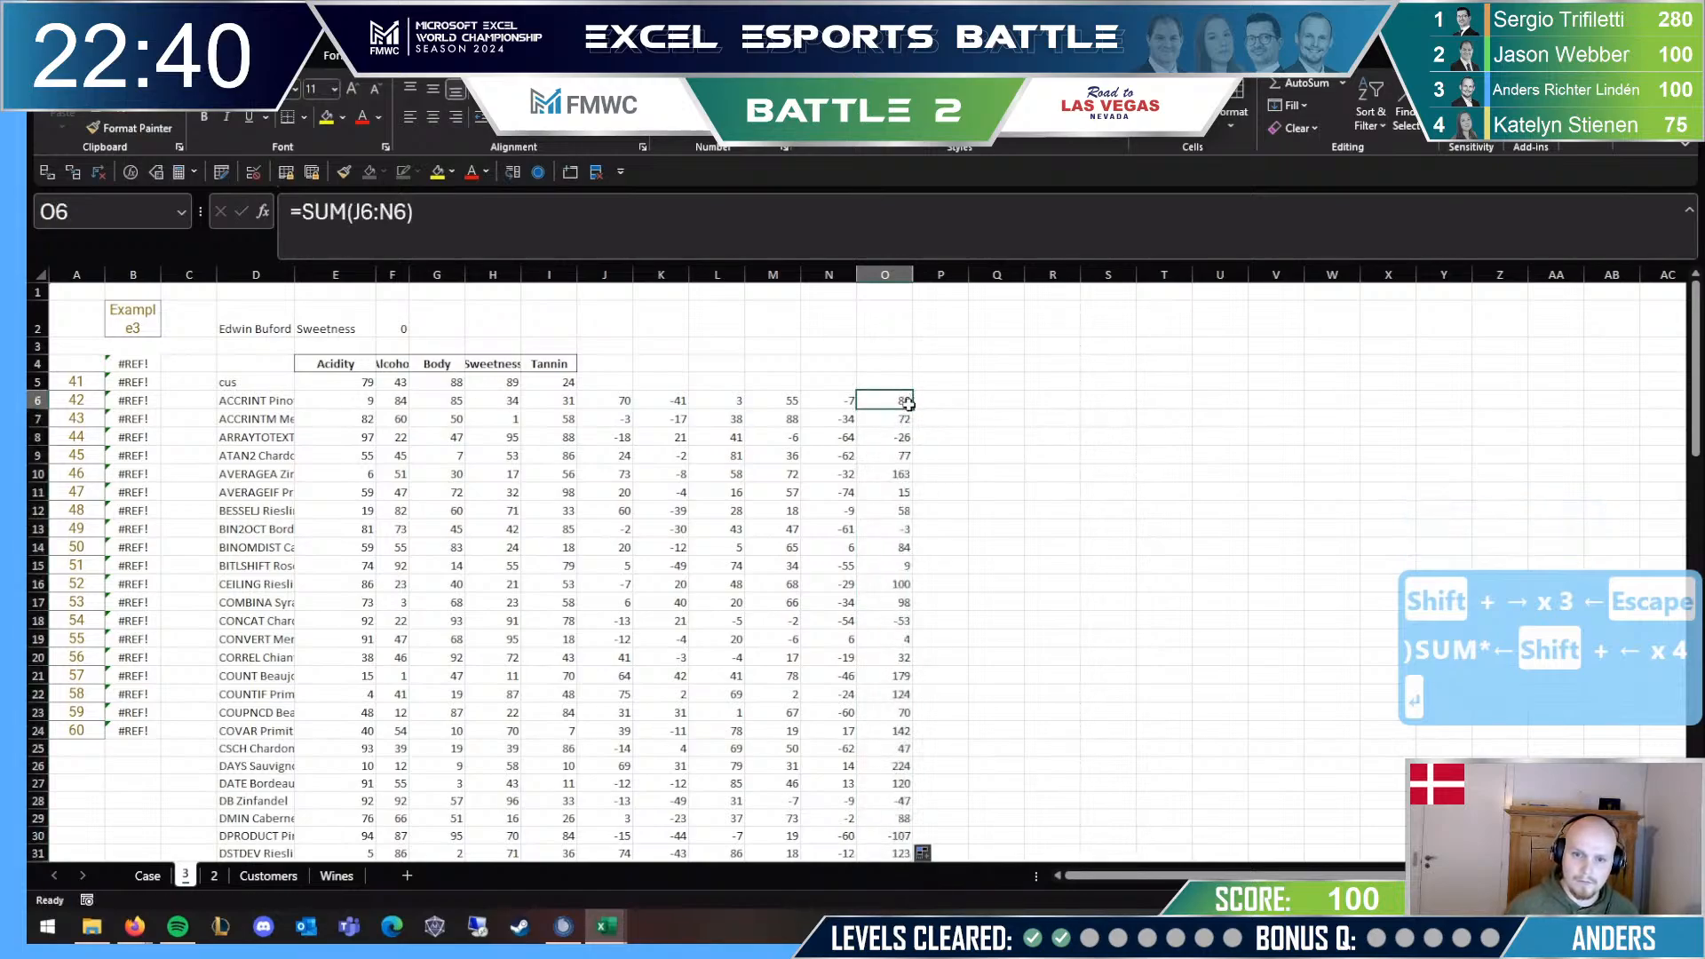
Step: Wrap the total in O6 in ABS and extend the selection down the totals column for editing
click(302, 231)
text(ABS()
key(End)
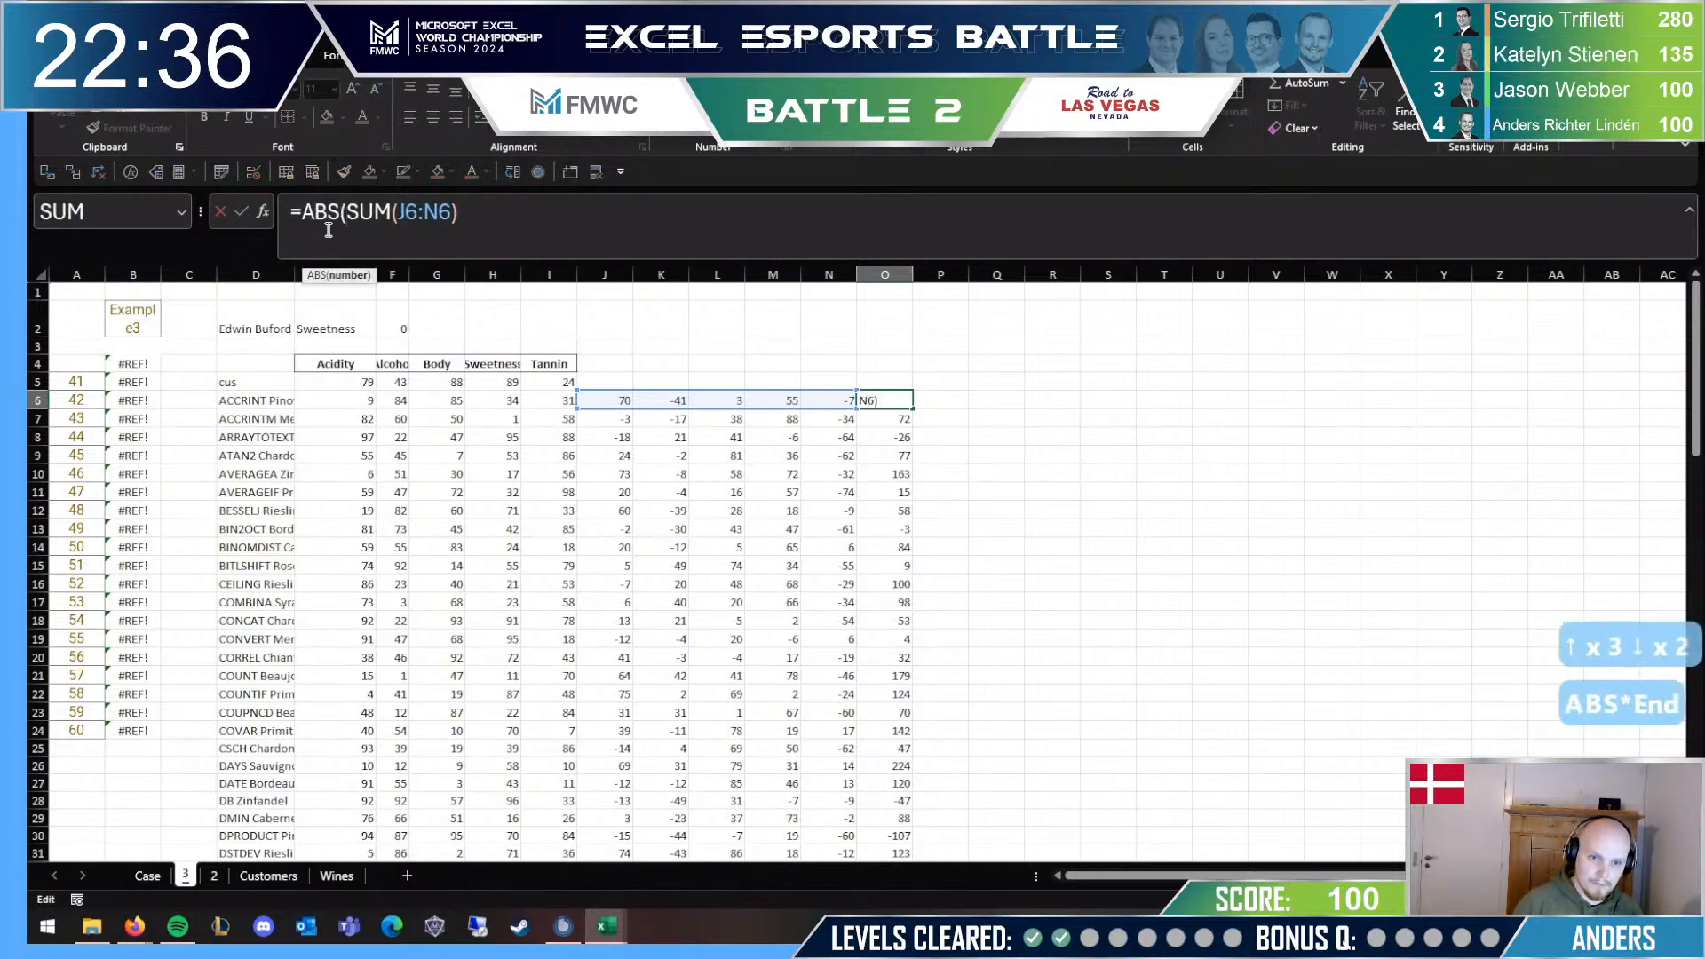
key(ctrl+Return)
key(ctrl+shift+Down)
key(F2)
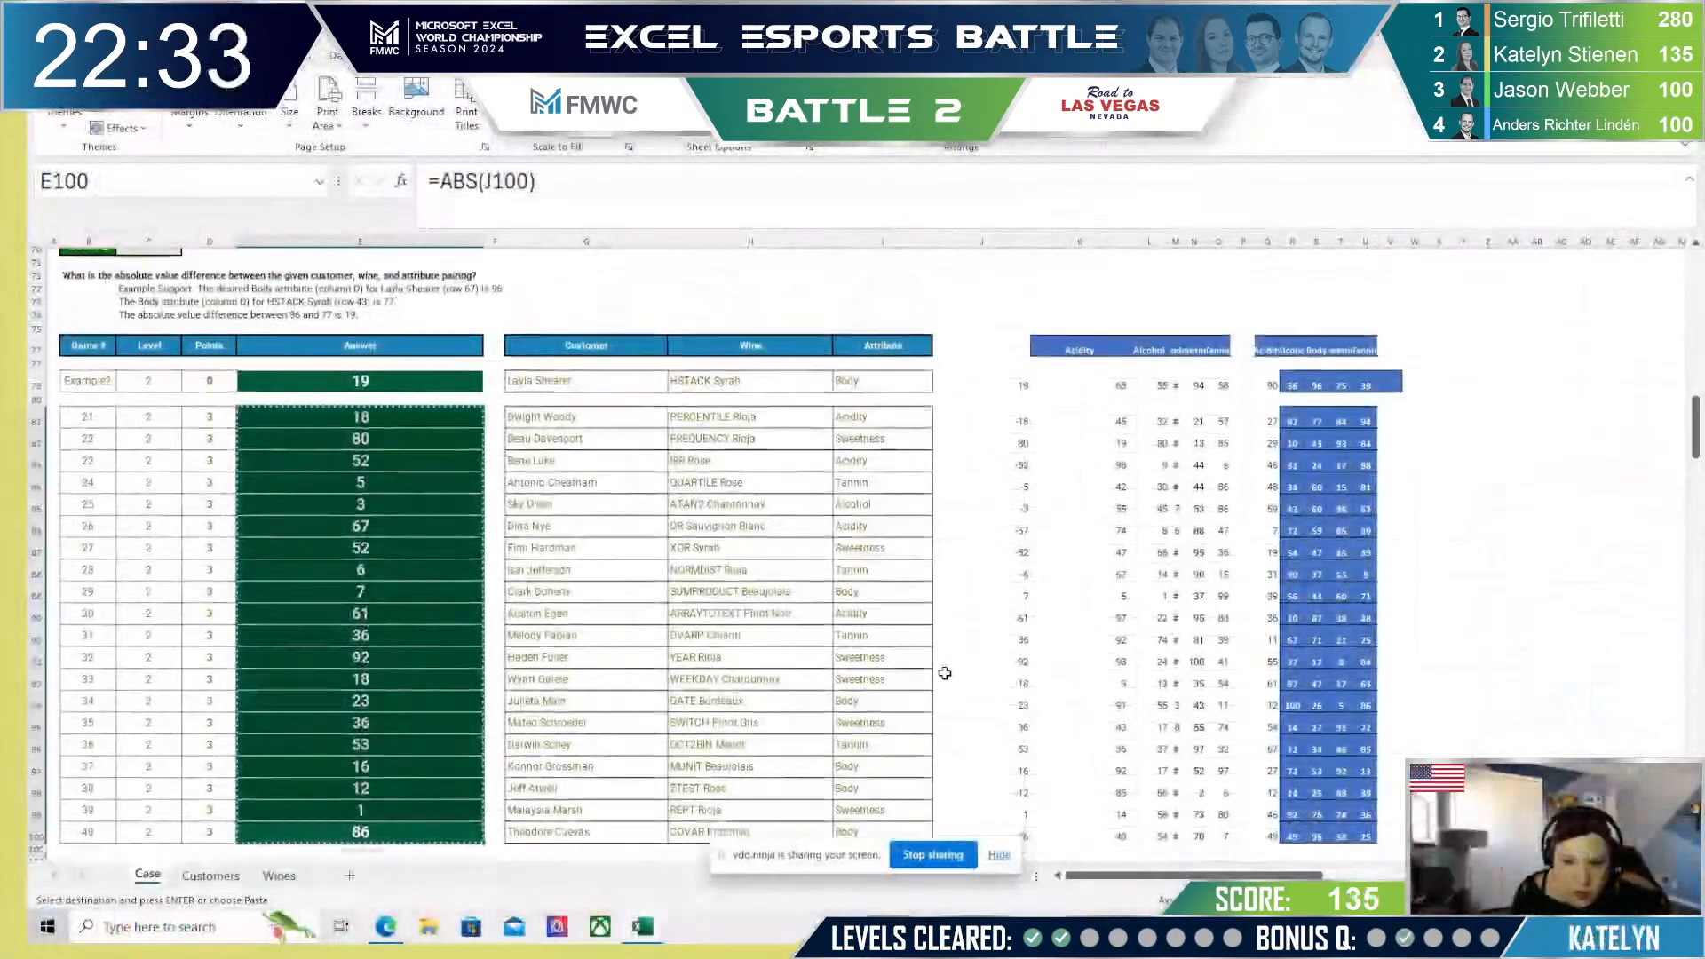
Step: Read the Level 3 best-wine rules and example on sheet Case and compare them with the Level 2 lookup layout
scroll(999, 655, down, 8)
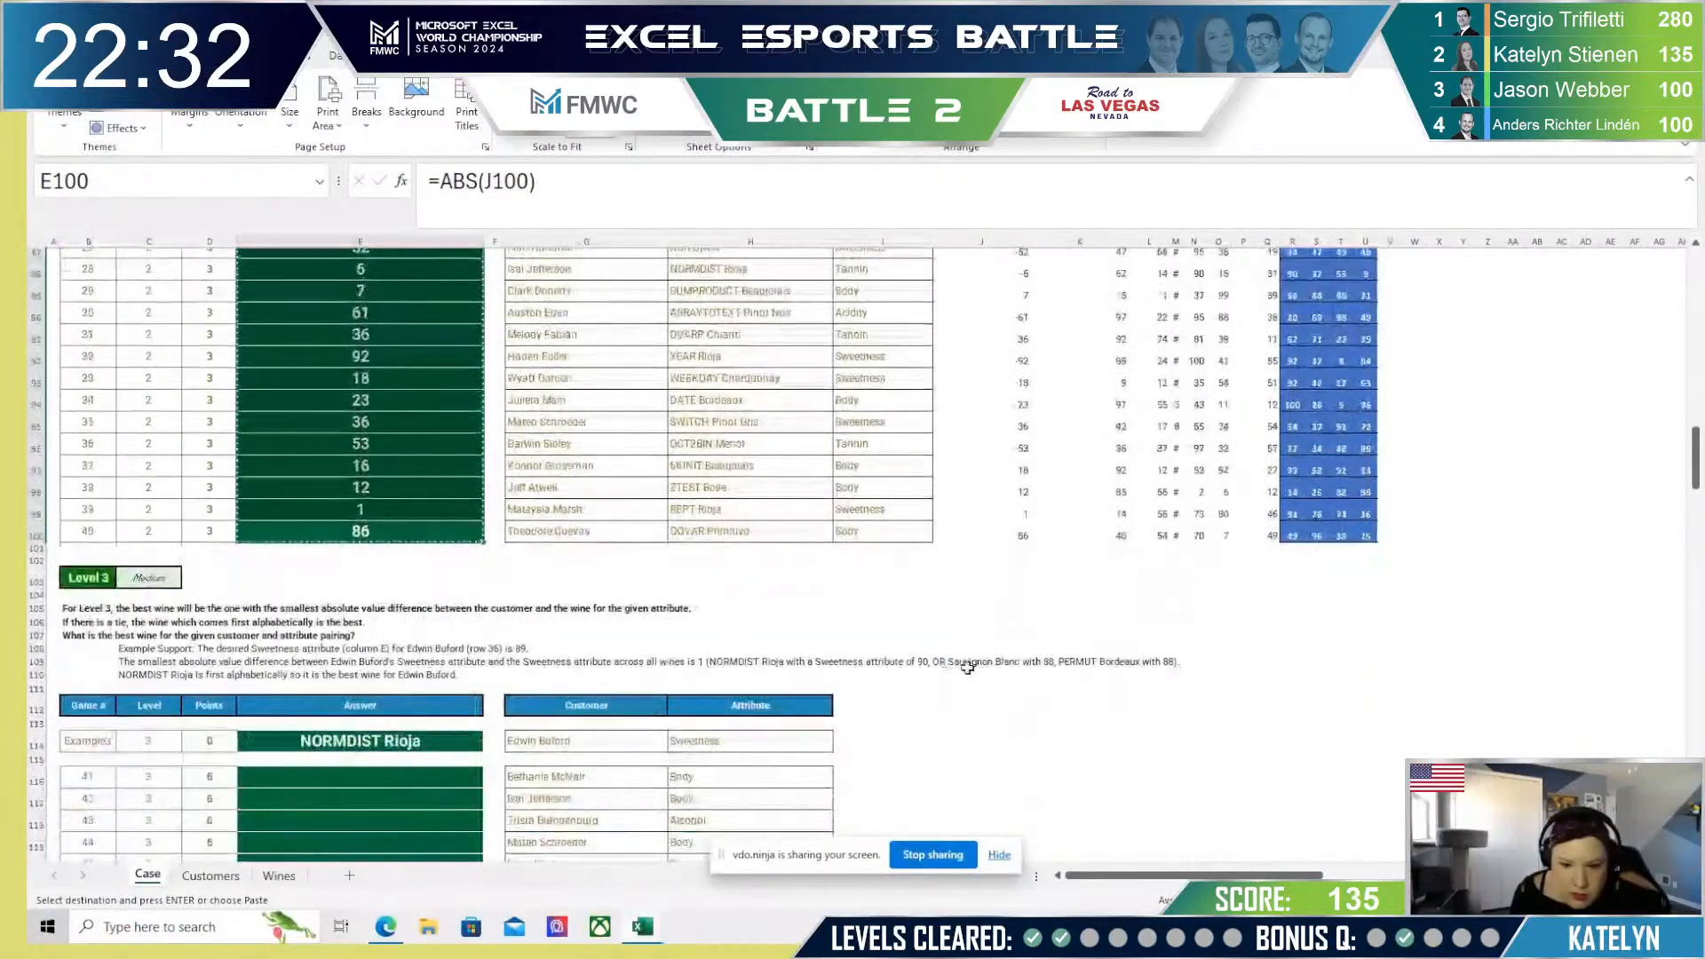
scroll(999, 655, down, 1)
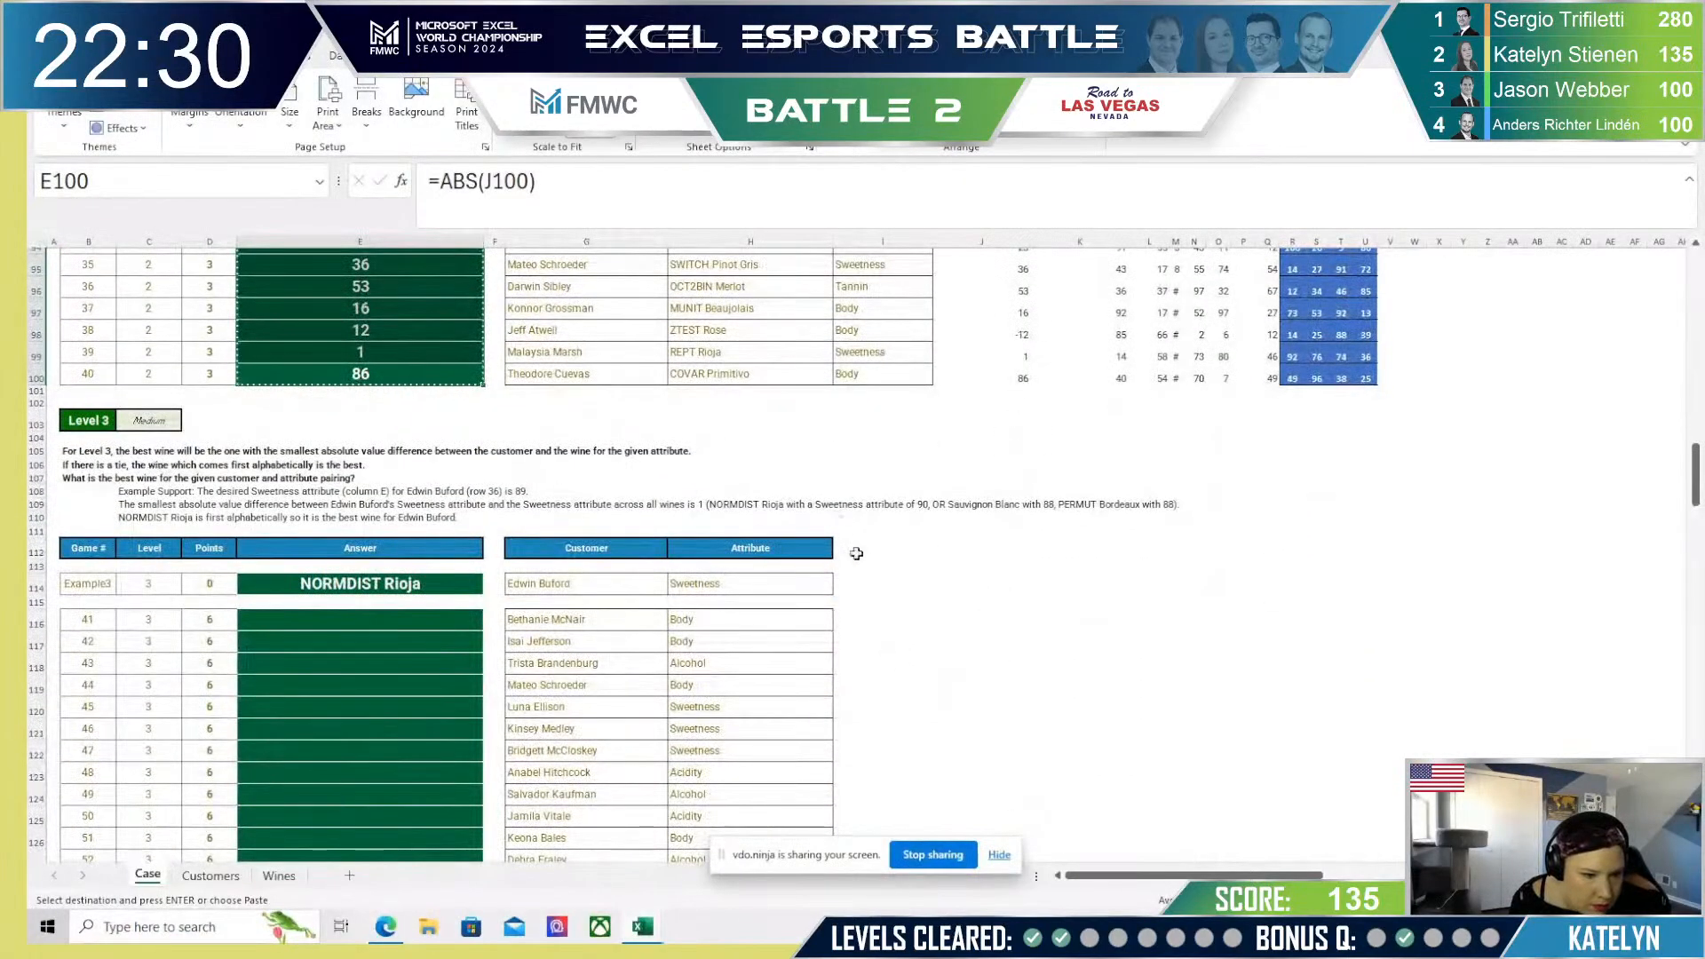
click(896, 569)
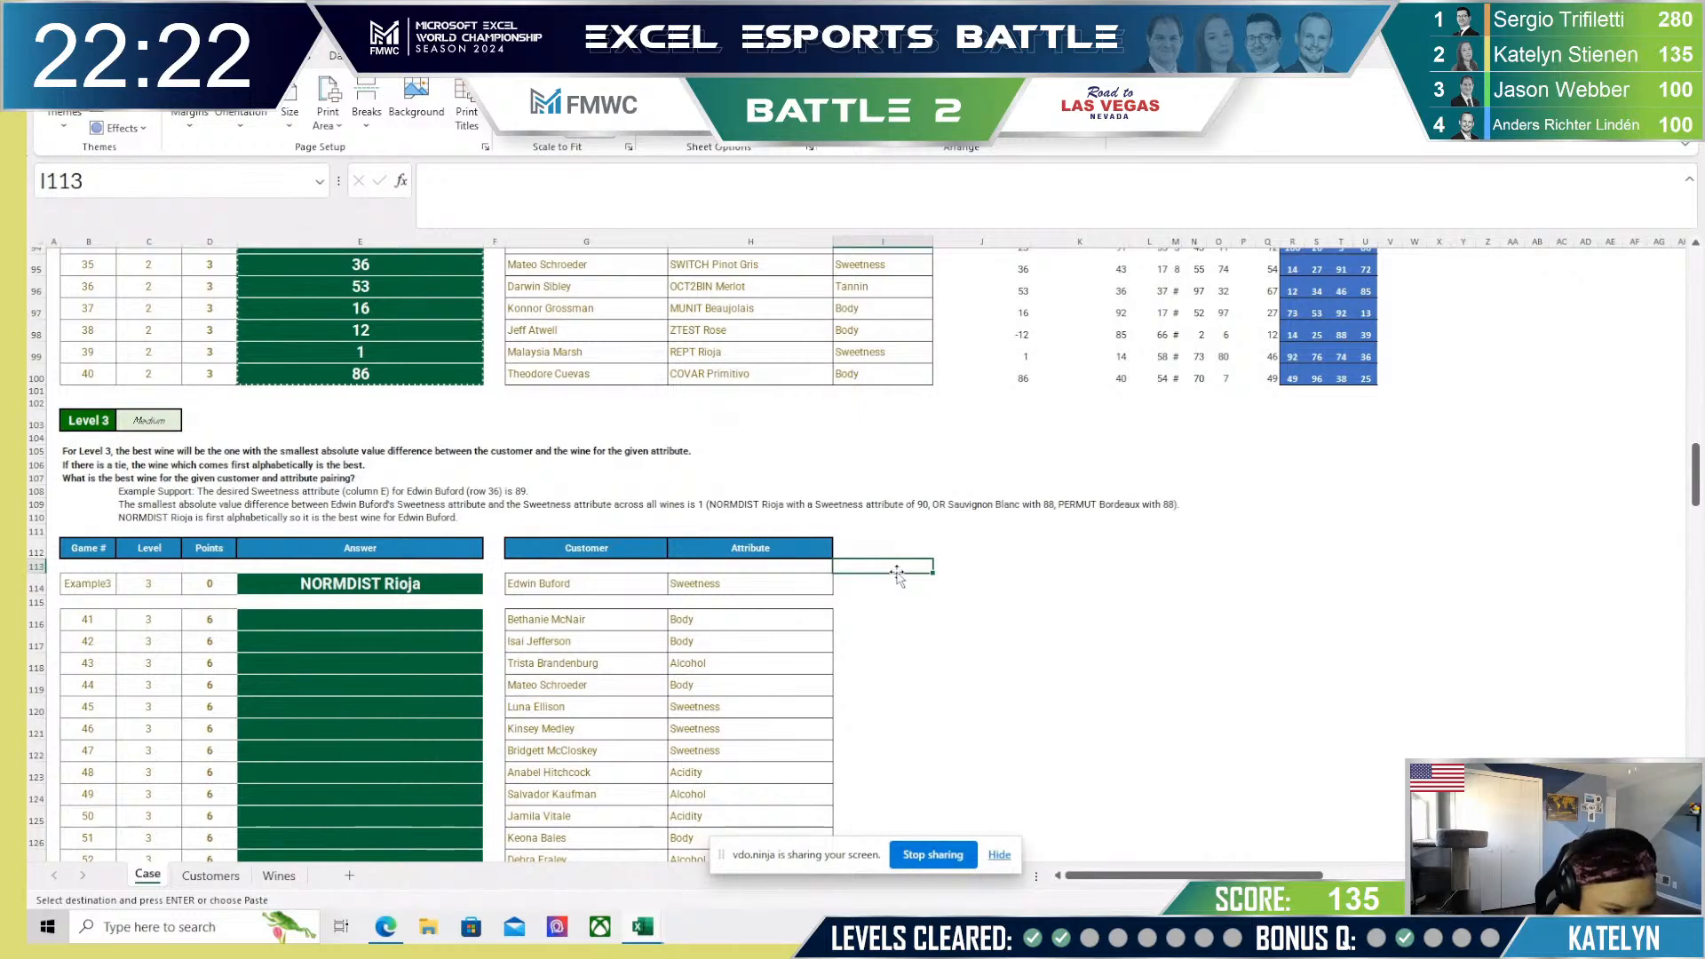
scroll(896, 576, up, 8)
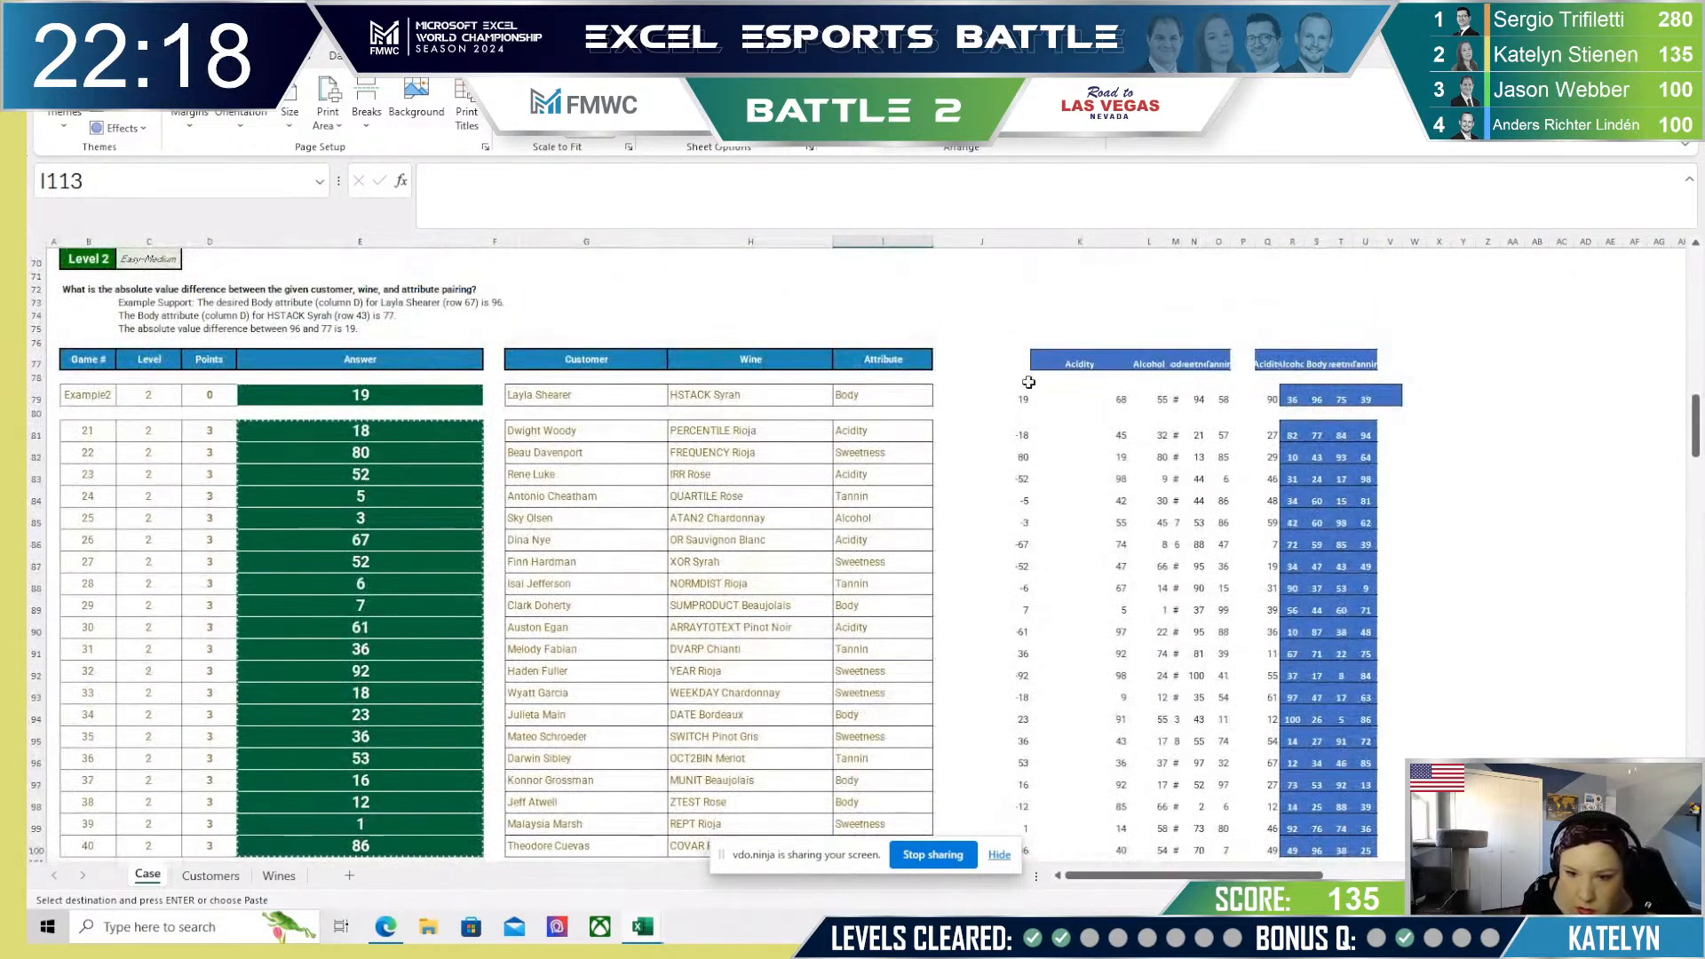
scroll(1033, 372, down, 5)
scroll(1033, 372, down, 6)
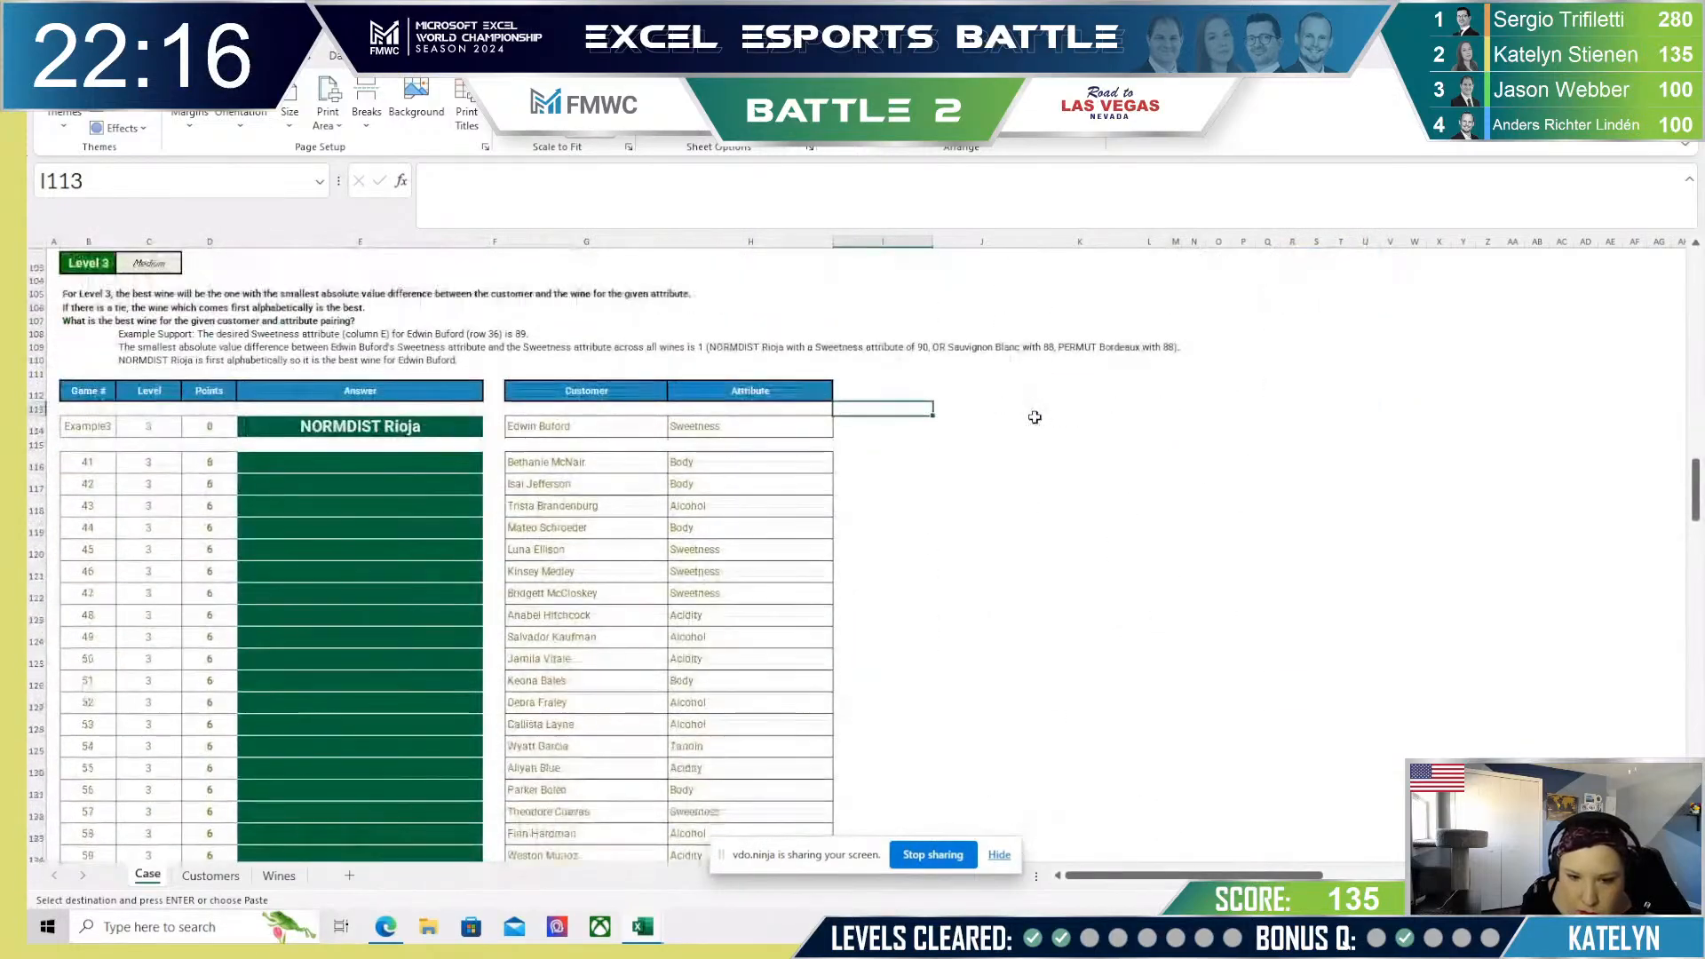
click(874, 422)
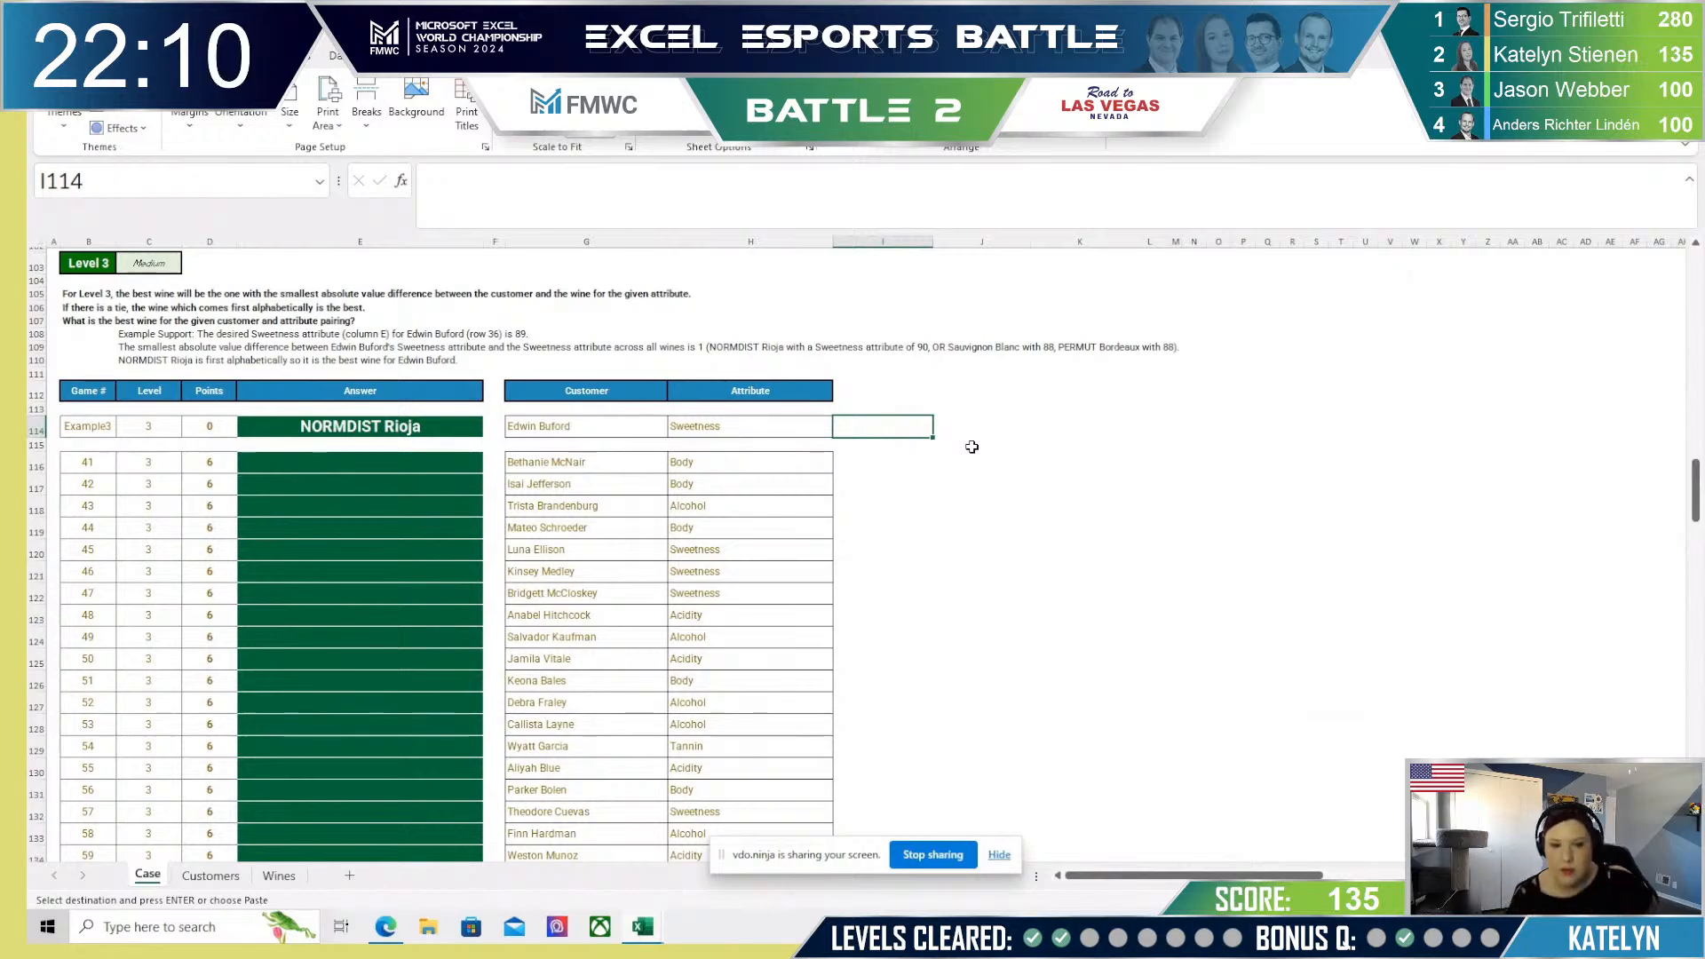
scroll(972, 445, up, 8)
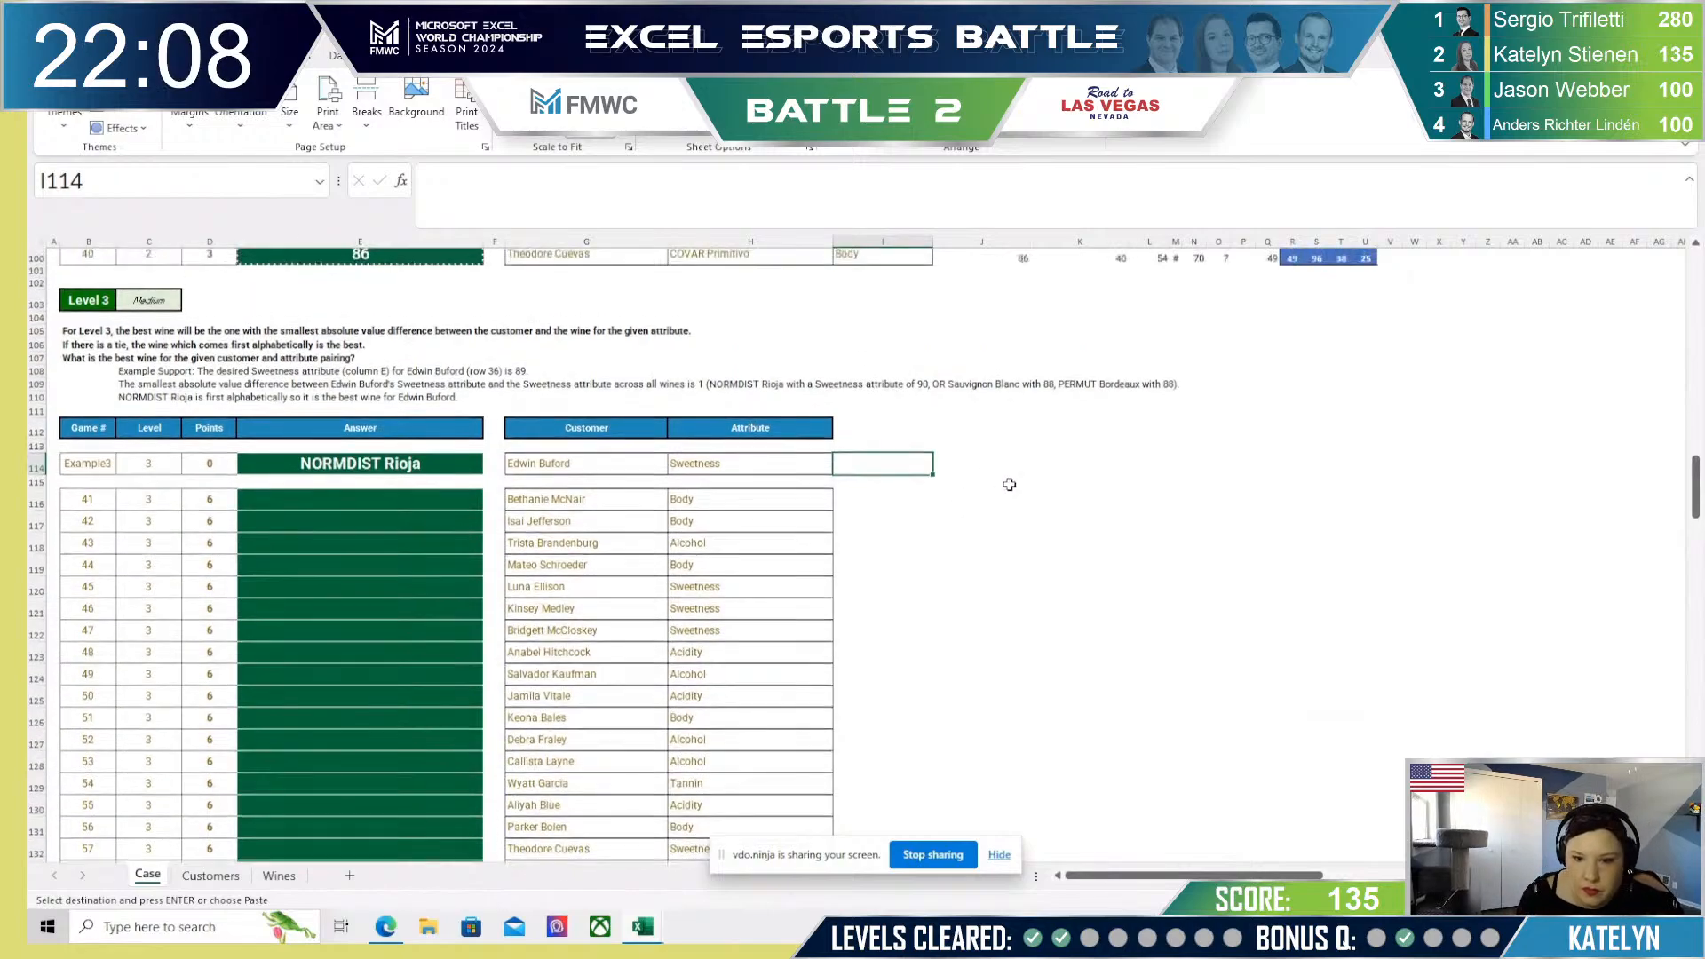
scroll(1063, 485, up, 3)
drag(1265, 363, 1368, 850)
key(ctrl+c)
scroll(1367, 710, down, 5)
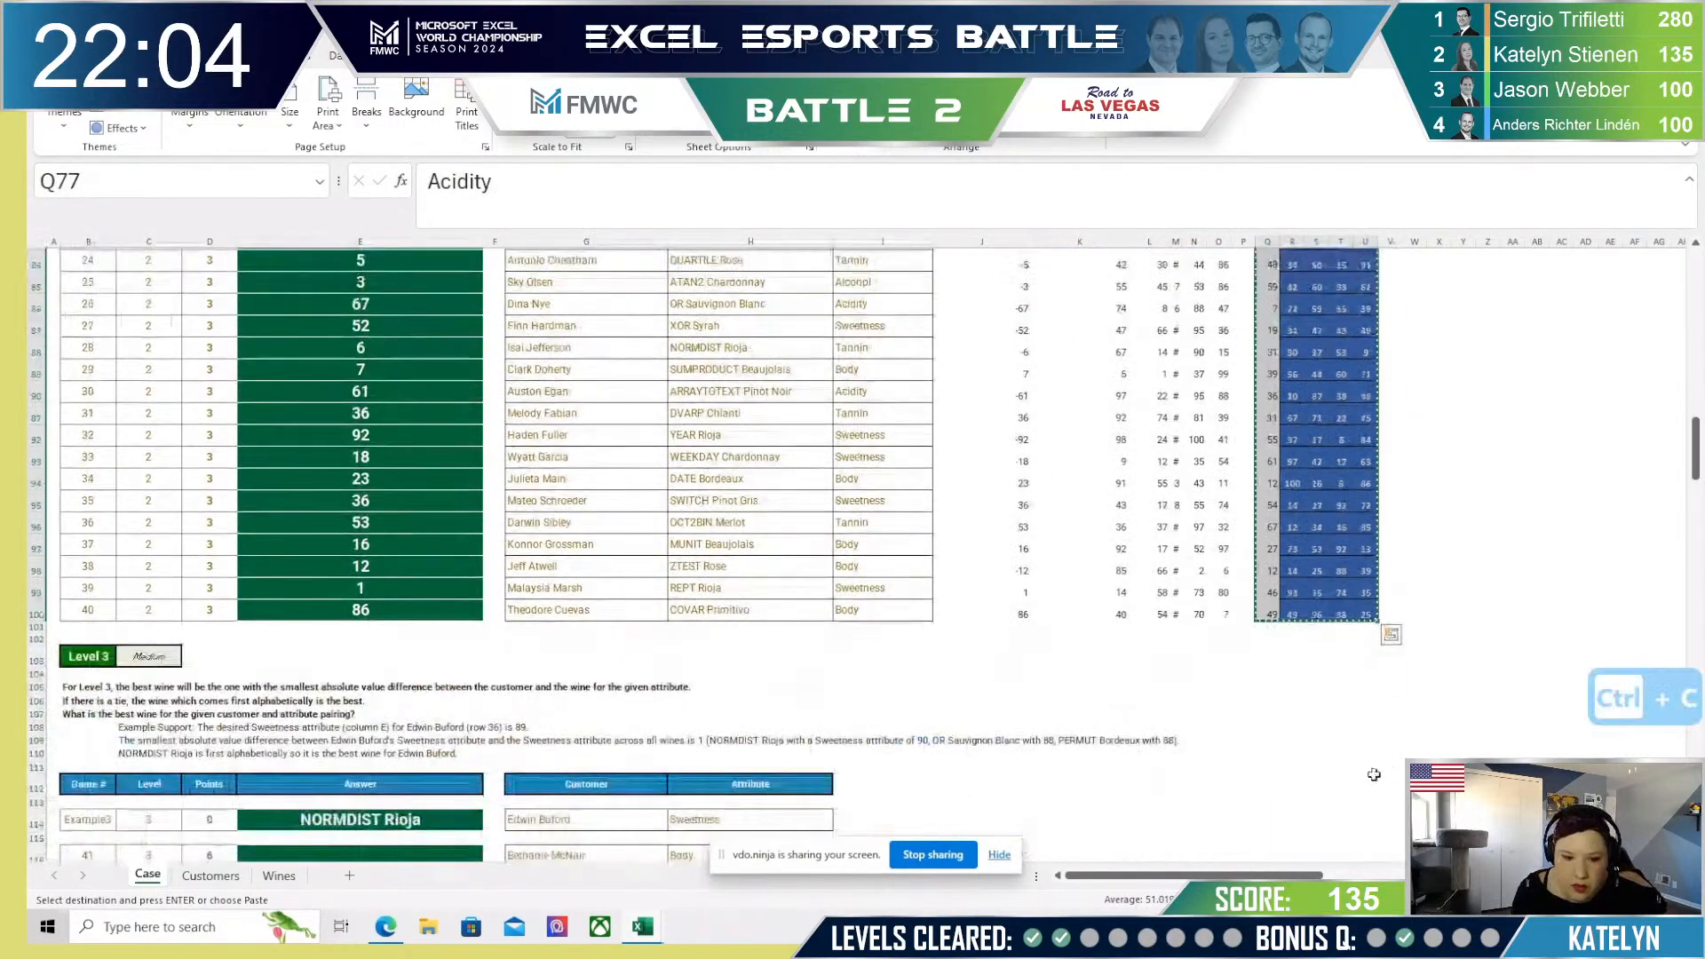
Step: Copy the Level 2 customer attribute headers and example lookup row starting at Q77 to J112 in the Level 3 block
scroll(1319, 505, up, 6)
drag(1266, 397, 1367, 435)
key(ctrl+c)
scroll(929, 741, down, 4)
scroll(928, 741, down, 1)
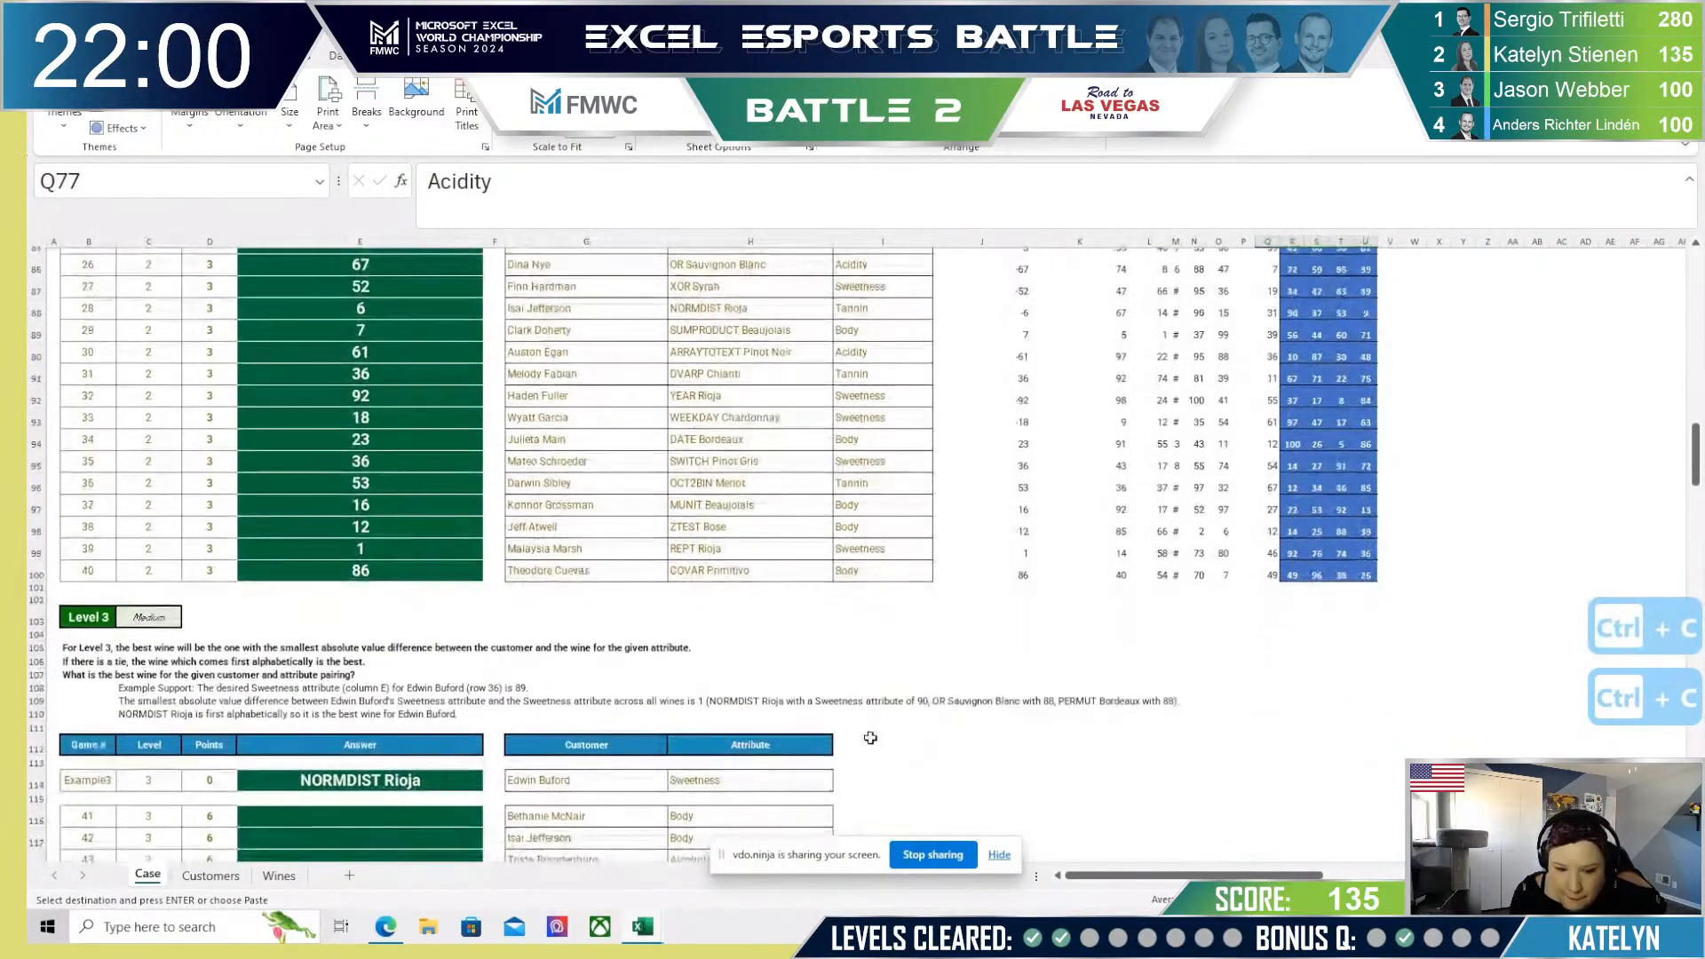
click(875, 739)
key(Right)
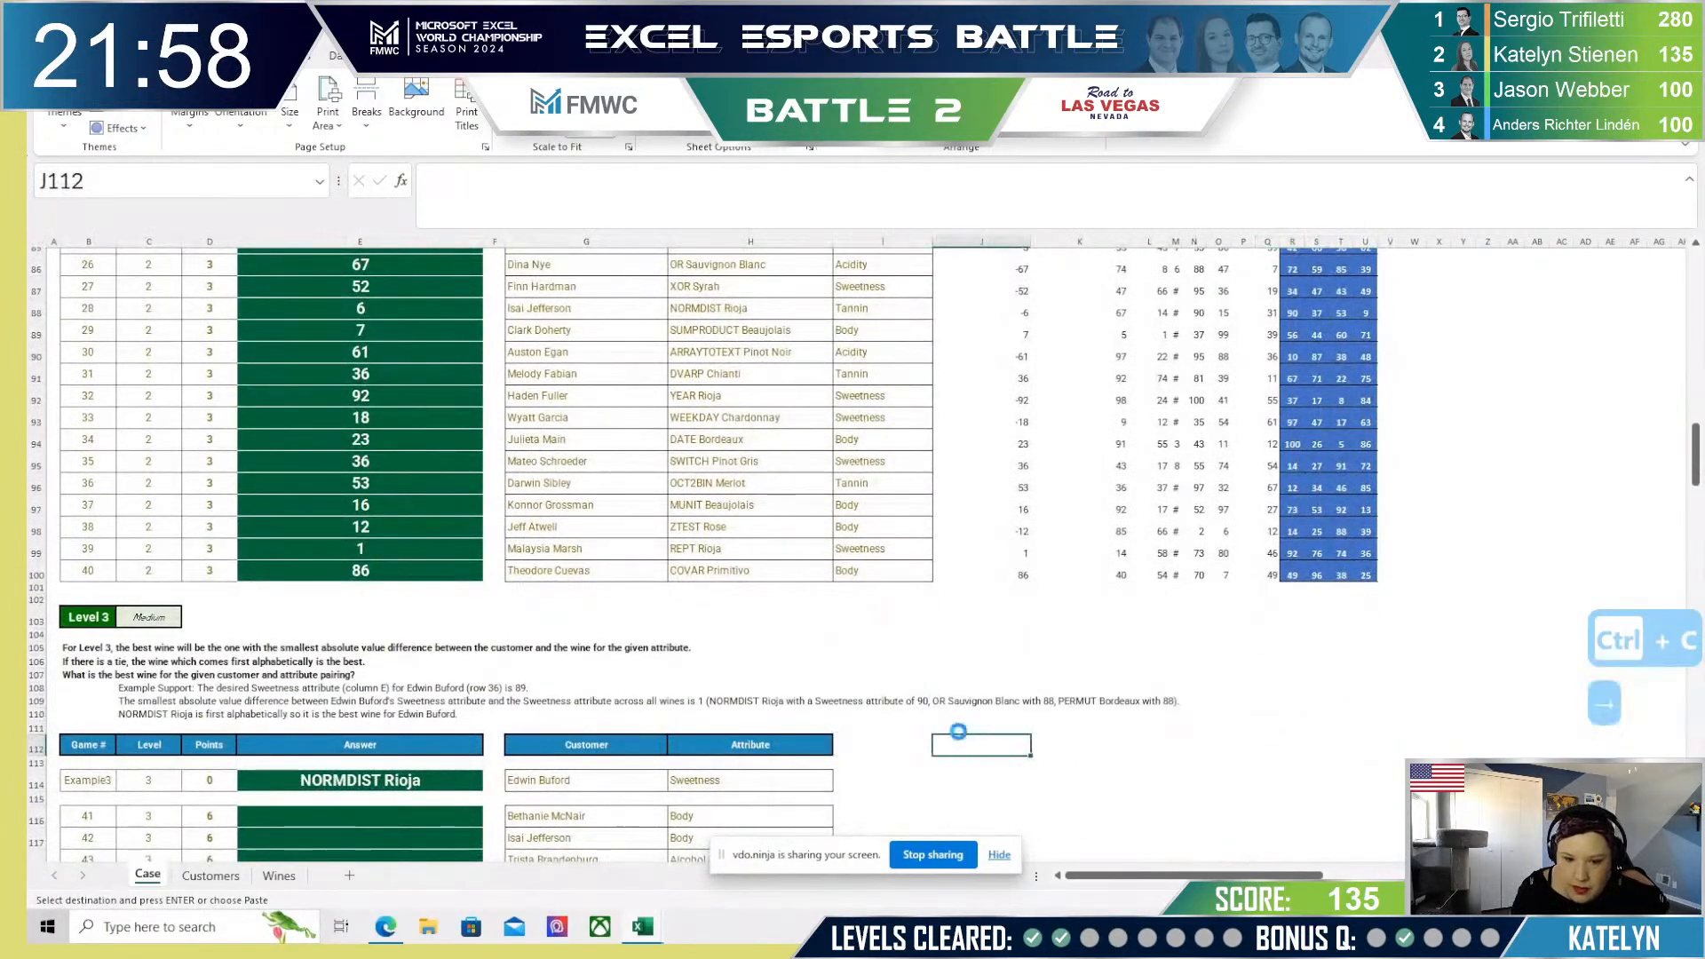
key(ctrl+v)
Step: Replace the broken reference in J114's XLOOKUP with the Level 3 example customer in G114
click(946, 783)
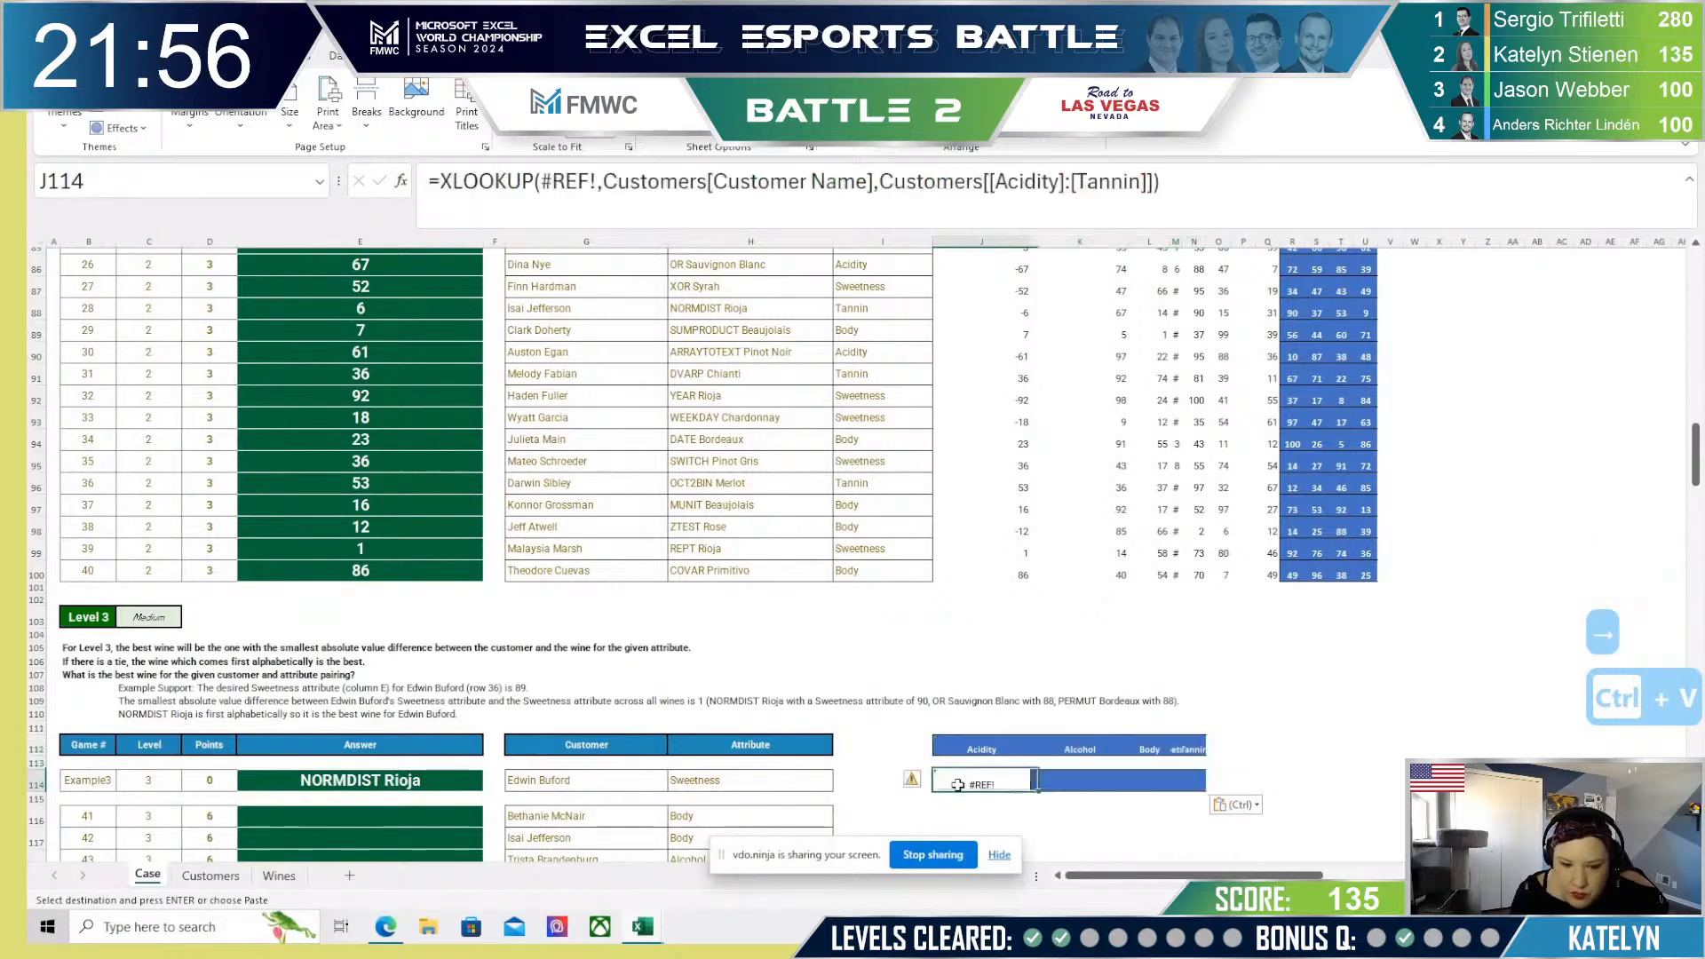
click(636, 183)
click(598, 181)
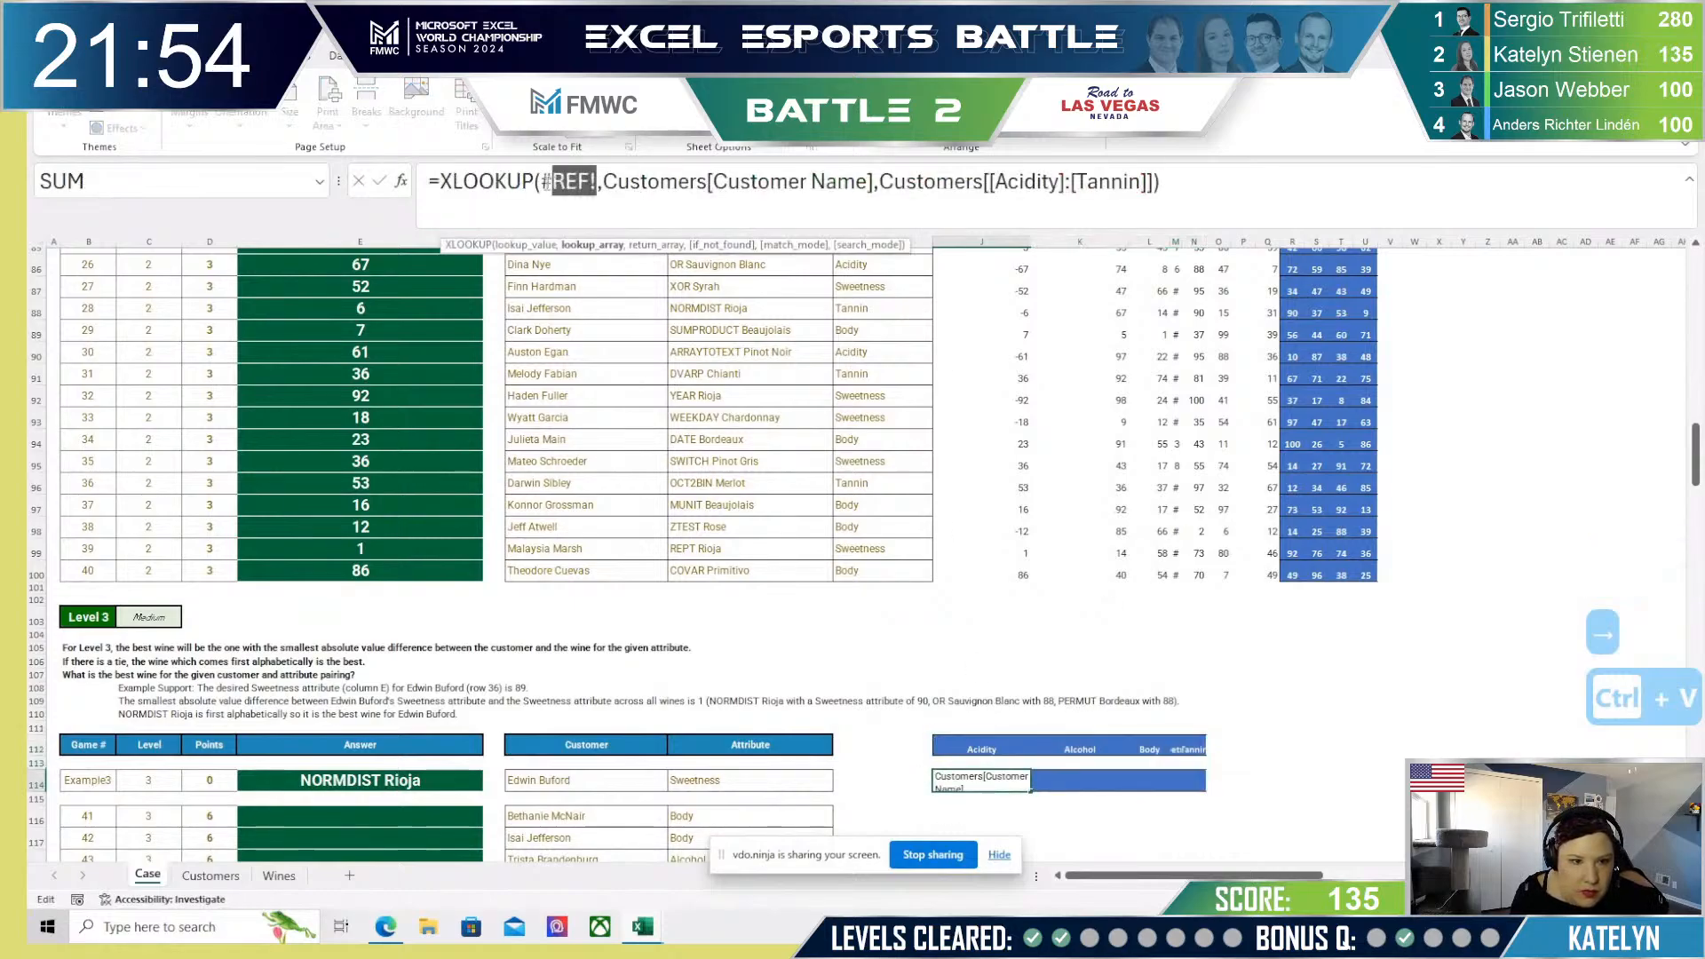
key(shift+Left)
click(585, 785)
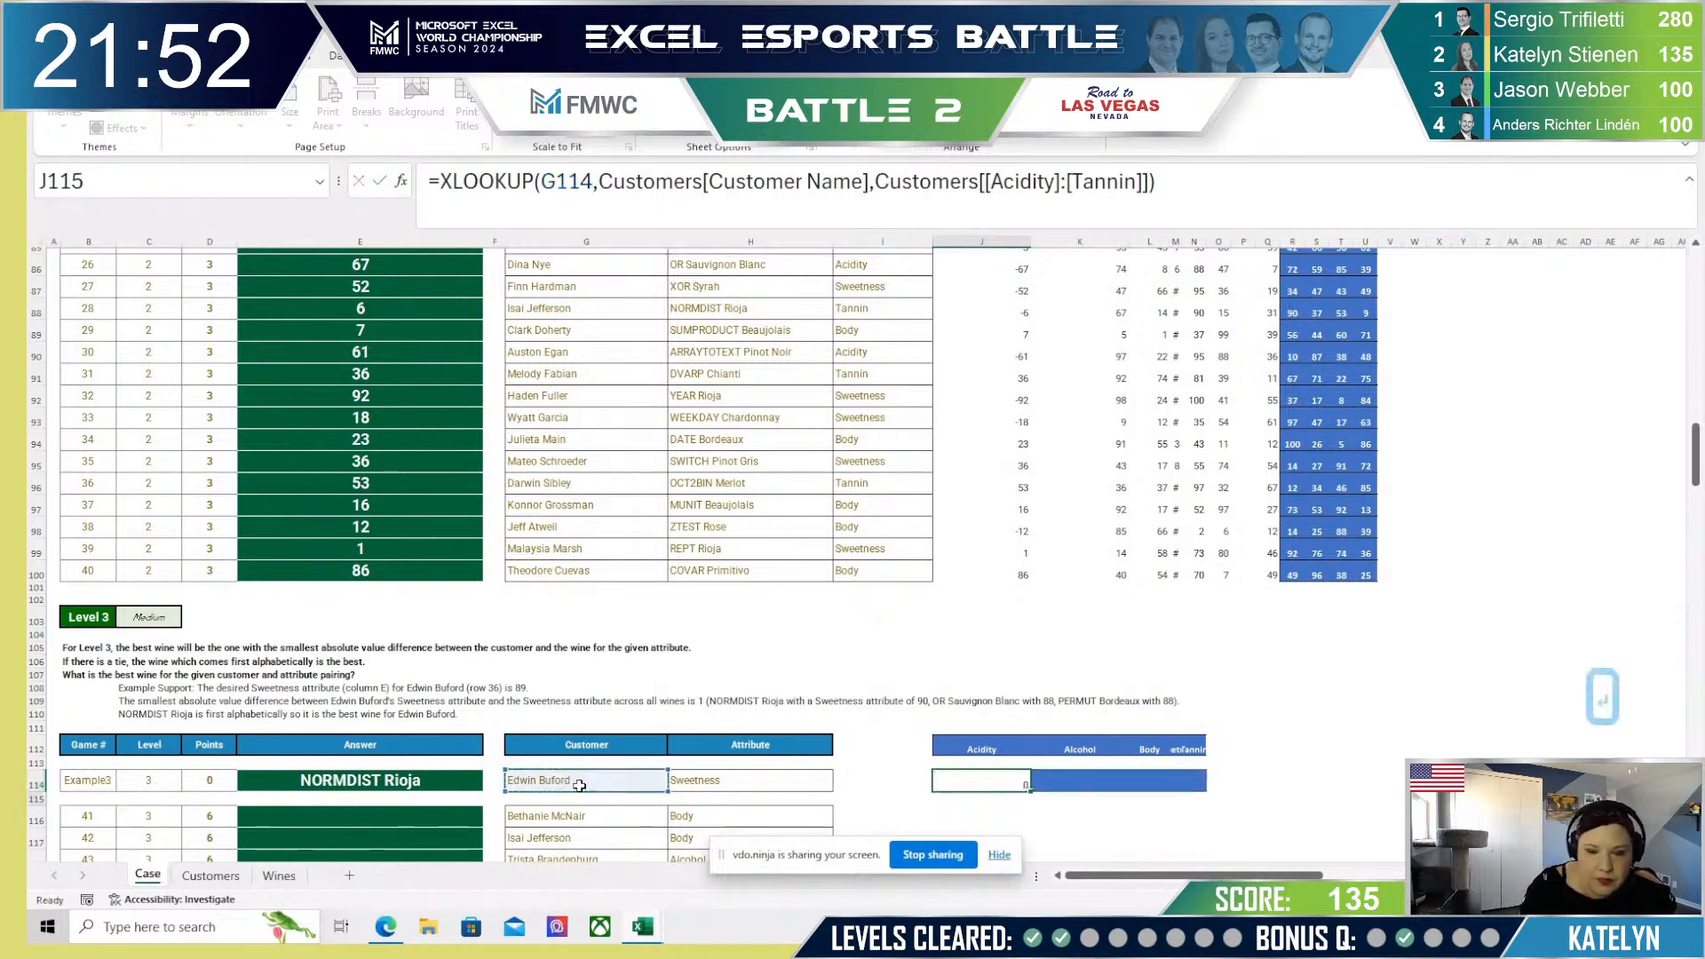
key(Return)
scroll(1015, 598, up, 2)
scroll(1015, 597, up, 1)
click(1003, 317)
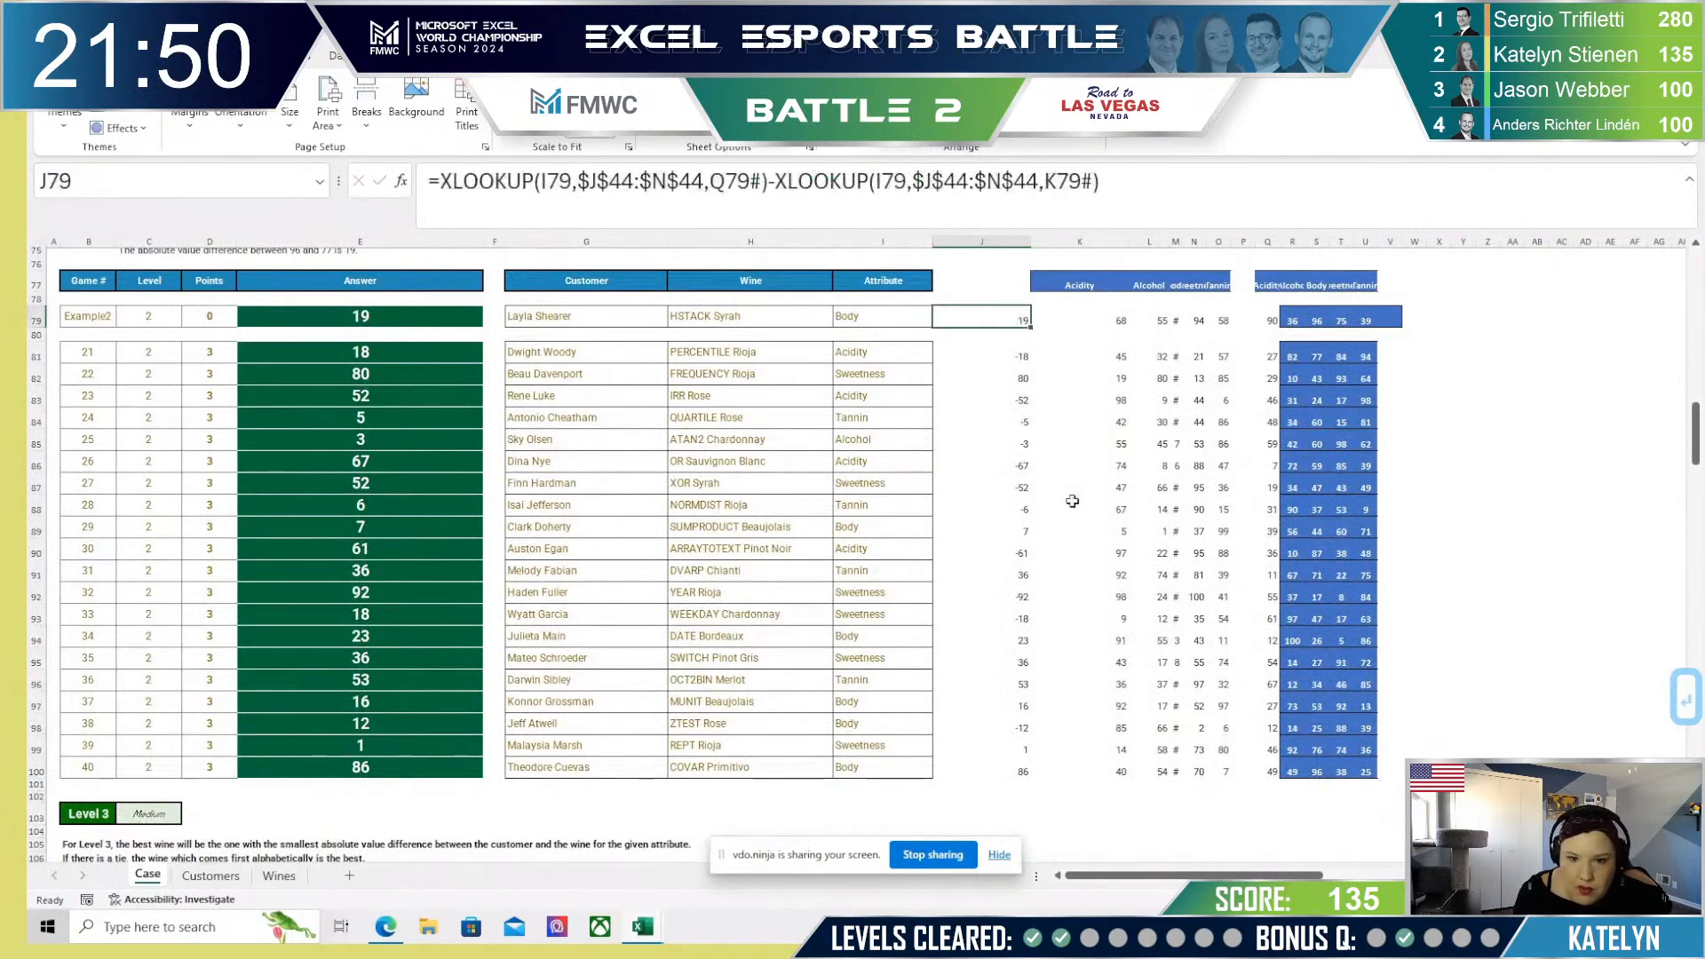
key(ctrl+c)
scroll(1001, 602, down, 1)
Step: Copy the attribute XLOOKUP from I46 in the Level 1 block to I114 beside the Level 3 example row
scroll(981, 652, up, 12)
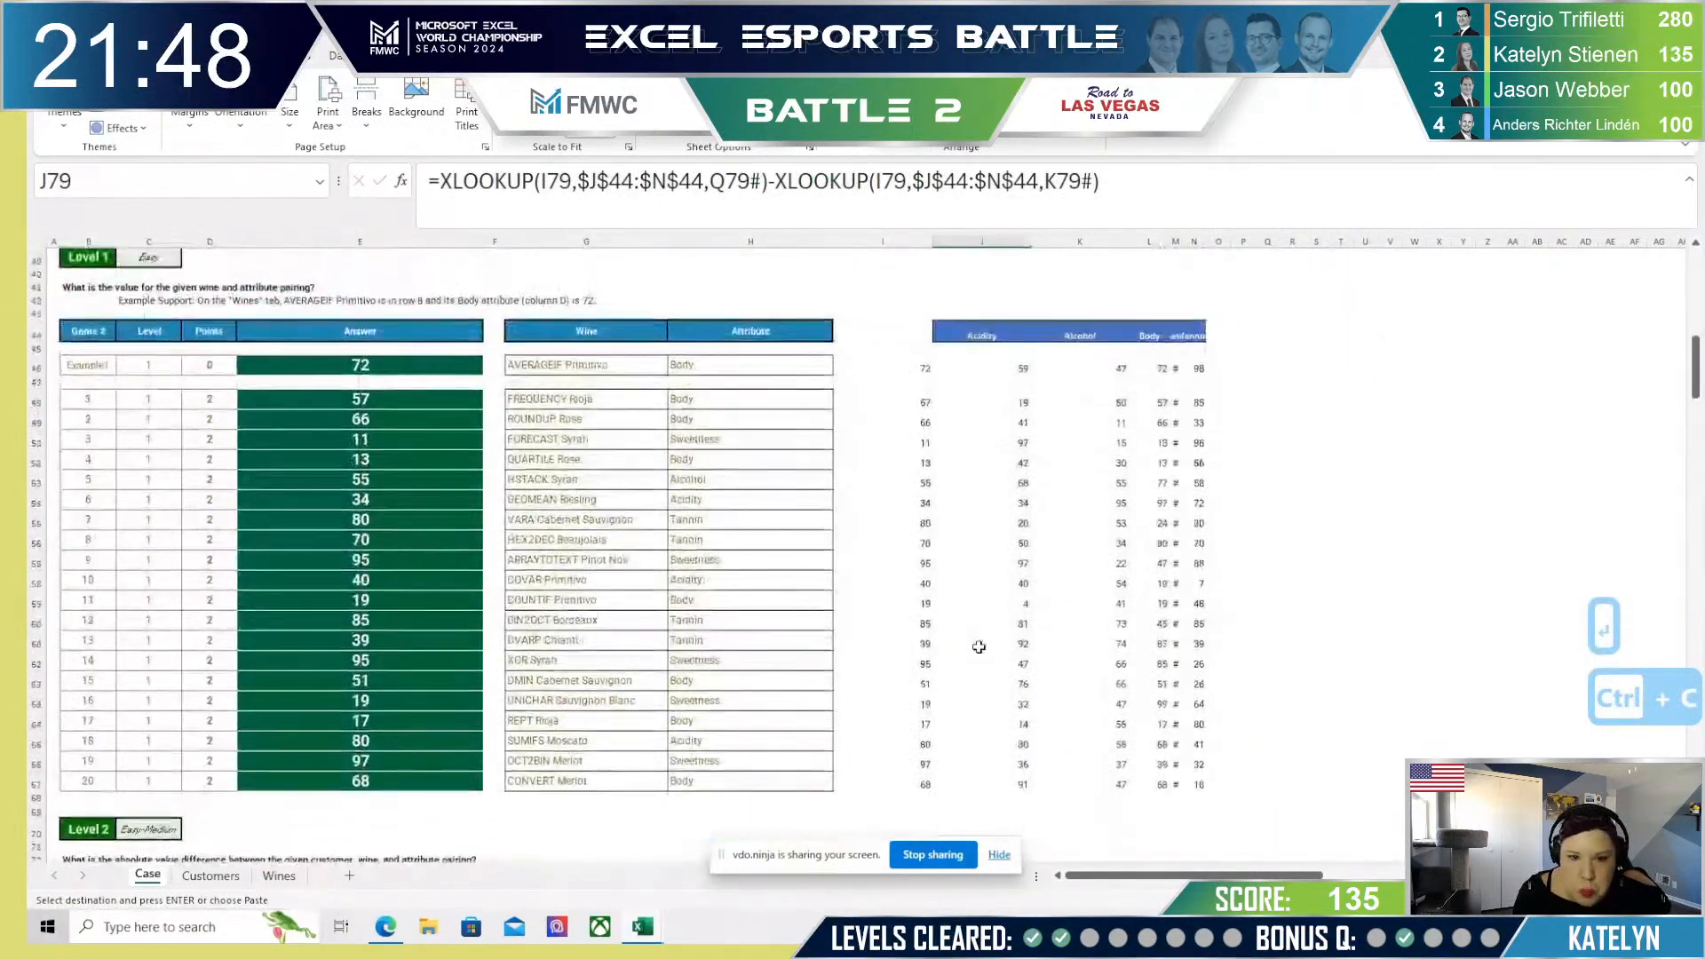
click(920, 383)
key(ctrl+c)
scroll(995, 662, down, 2)
scroll(994, 663, down, 15)
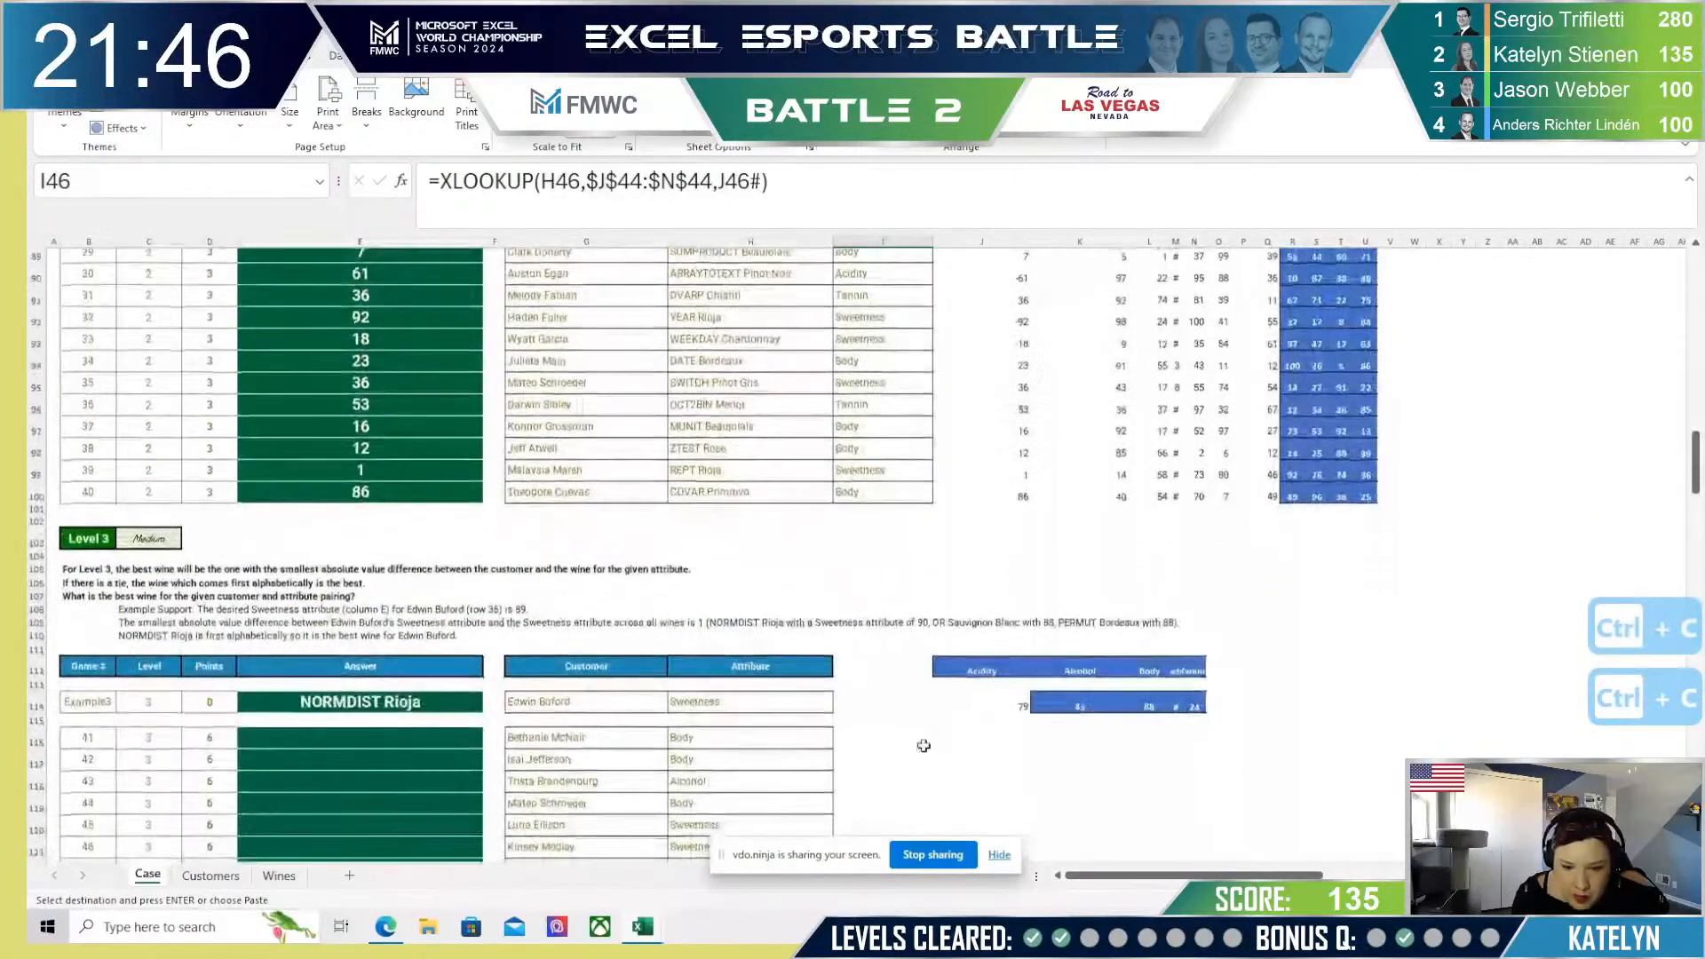
click(881, 702)
key(ctrl+v)
scroll(1258, 659, down, 3)
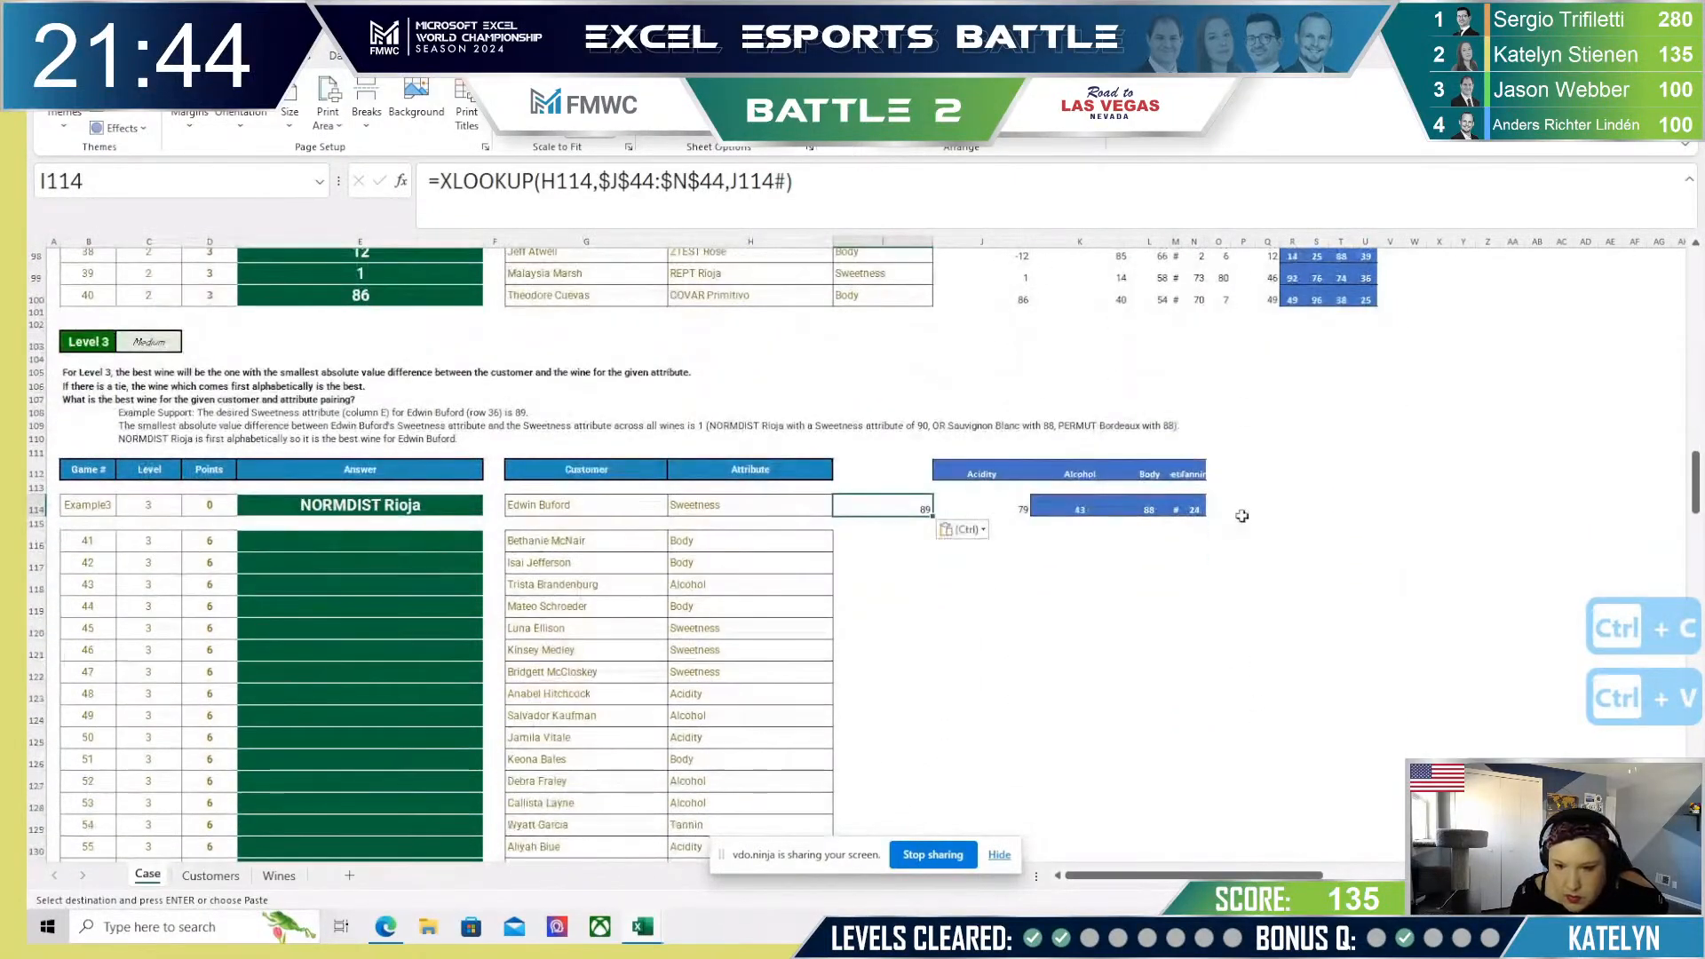
click(1245, 508)
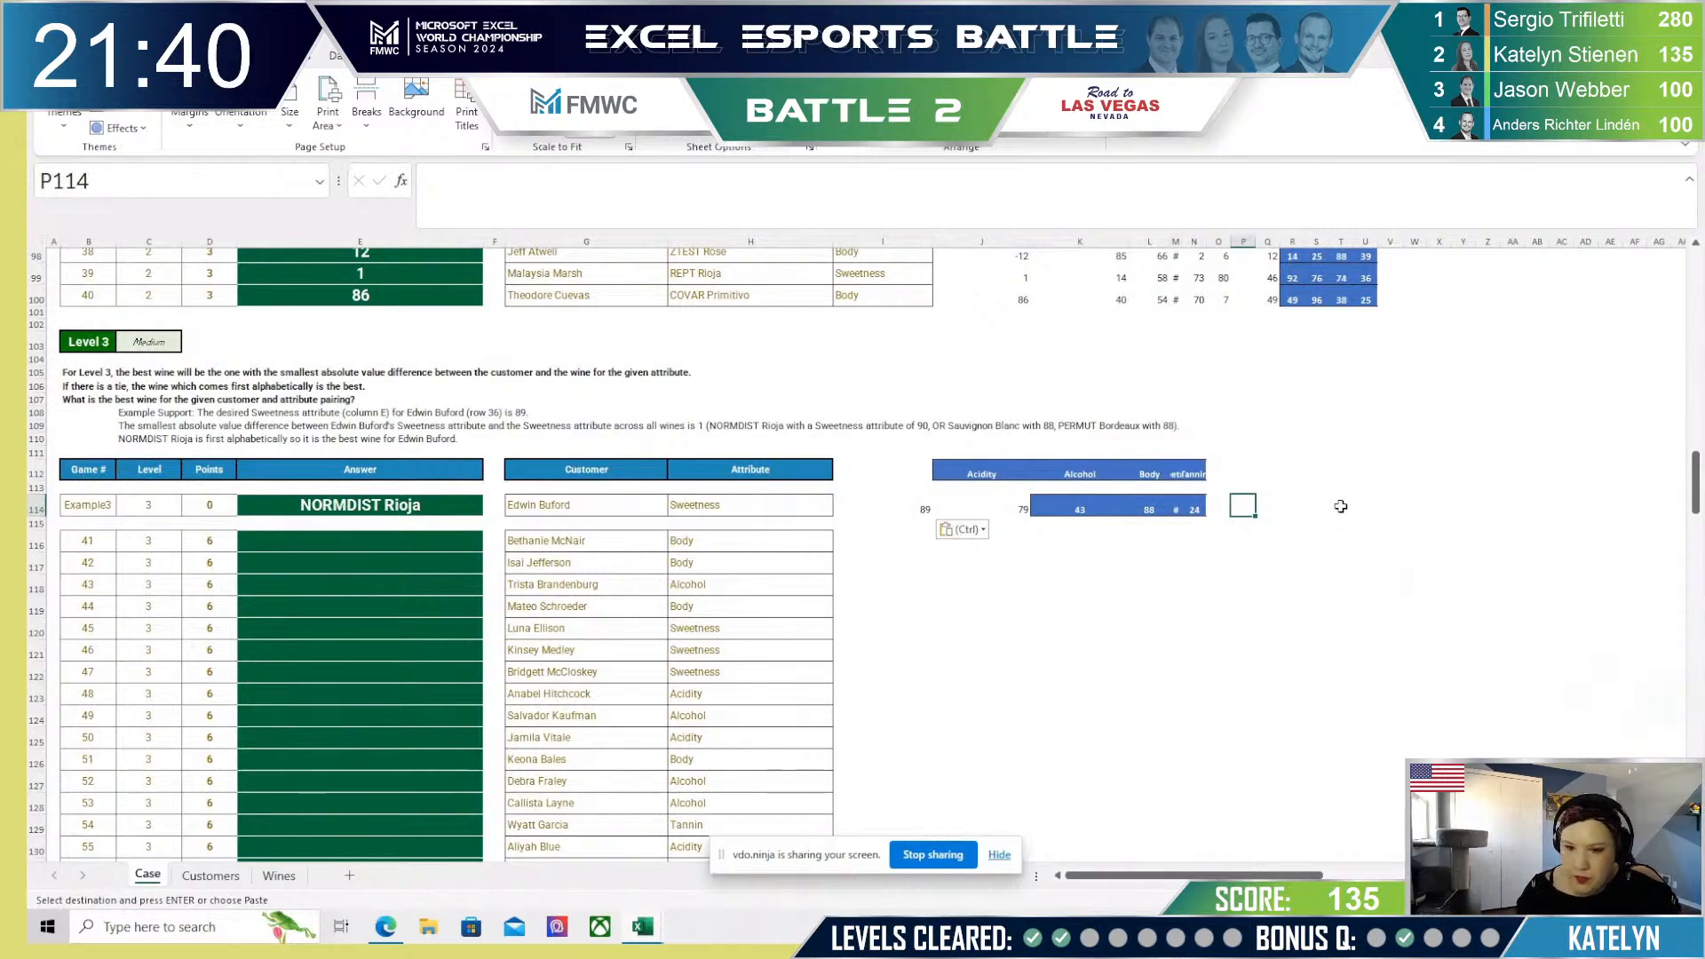
text(=)
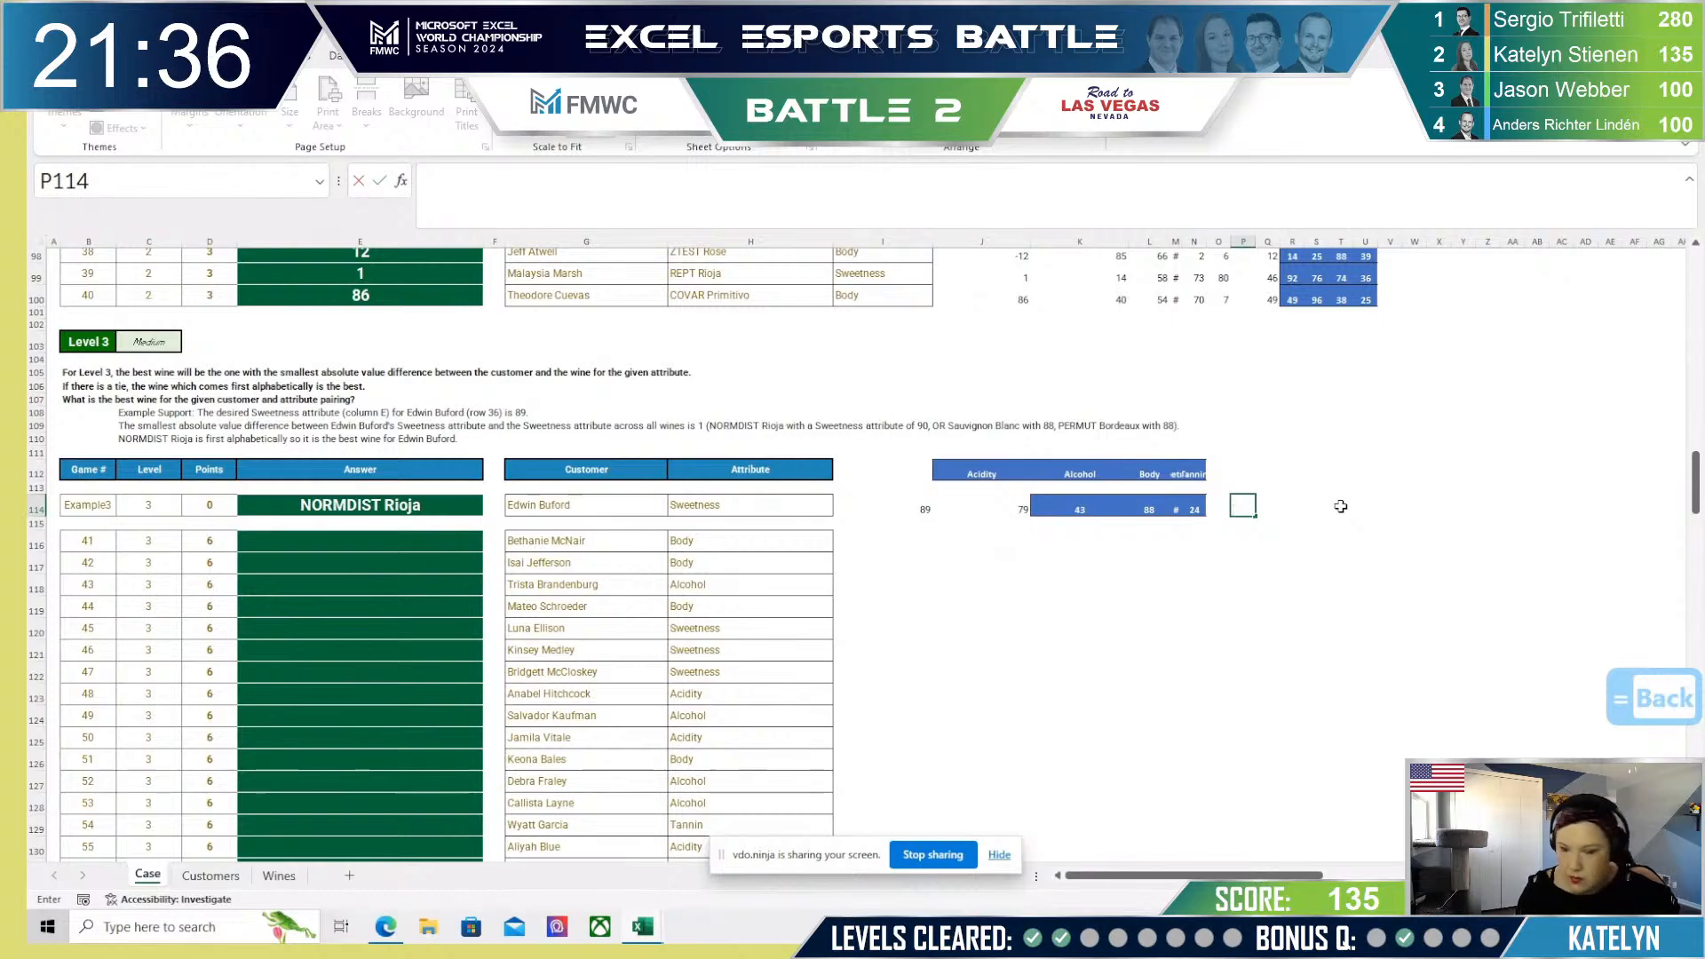
key(Escape)
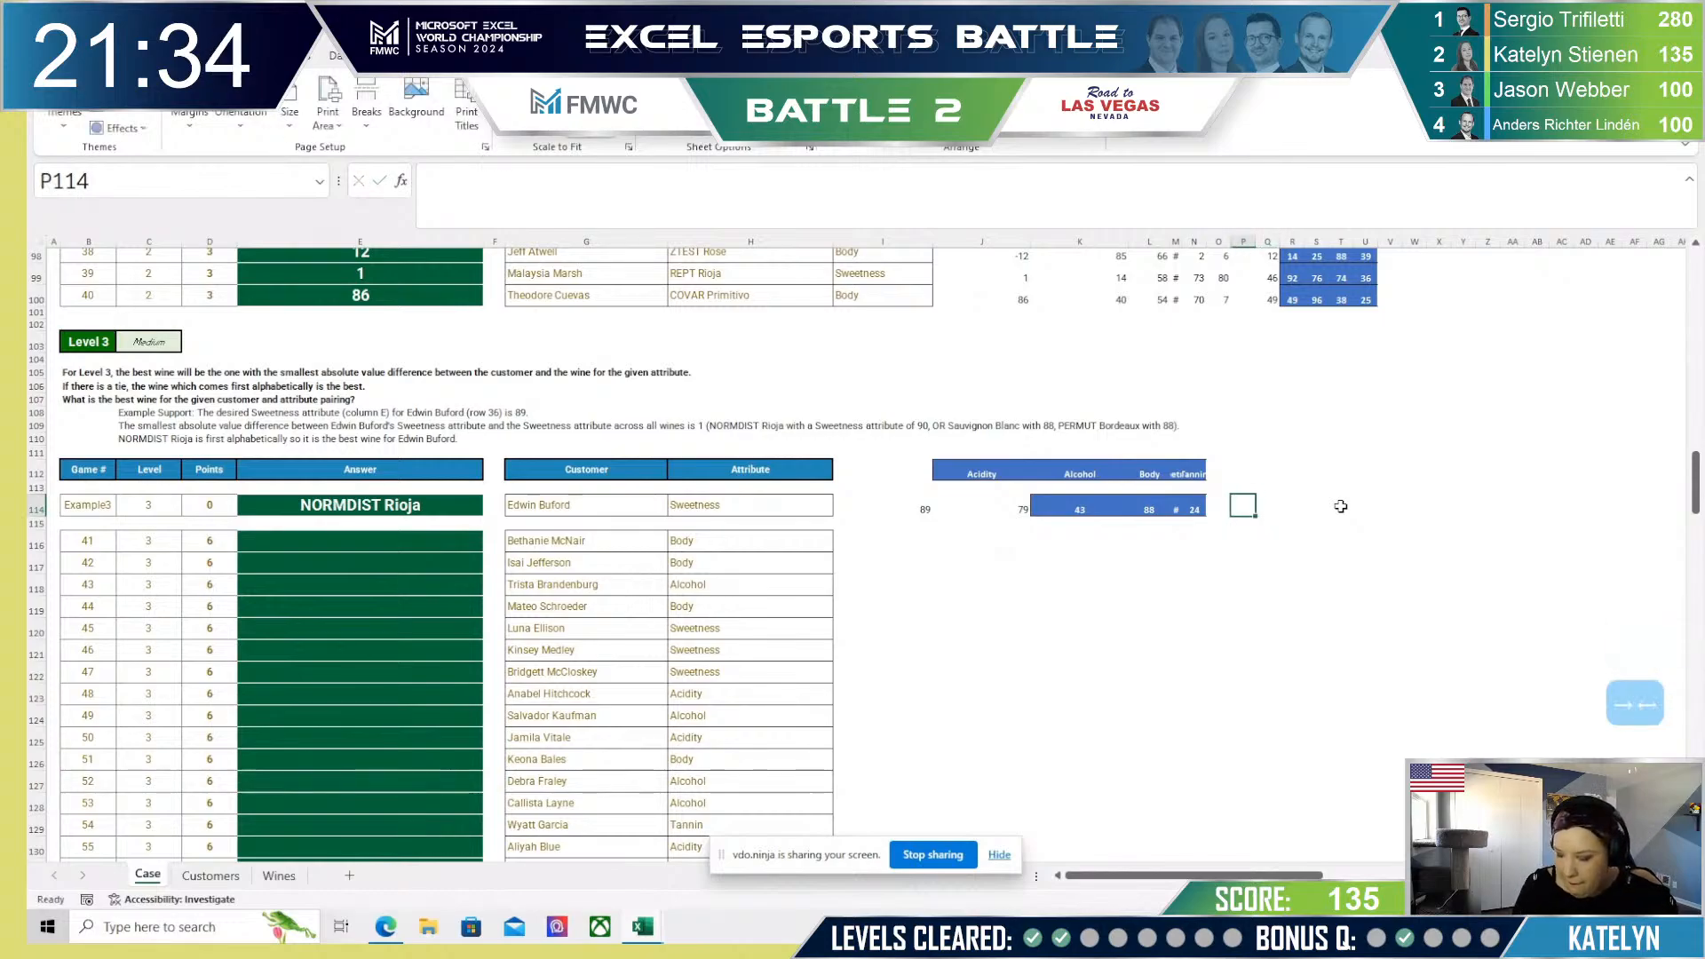
text(=)
key(BackSpace)
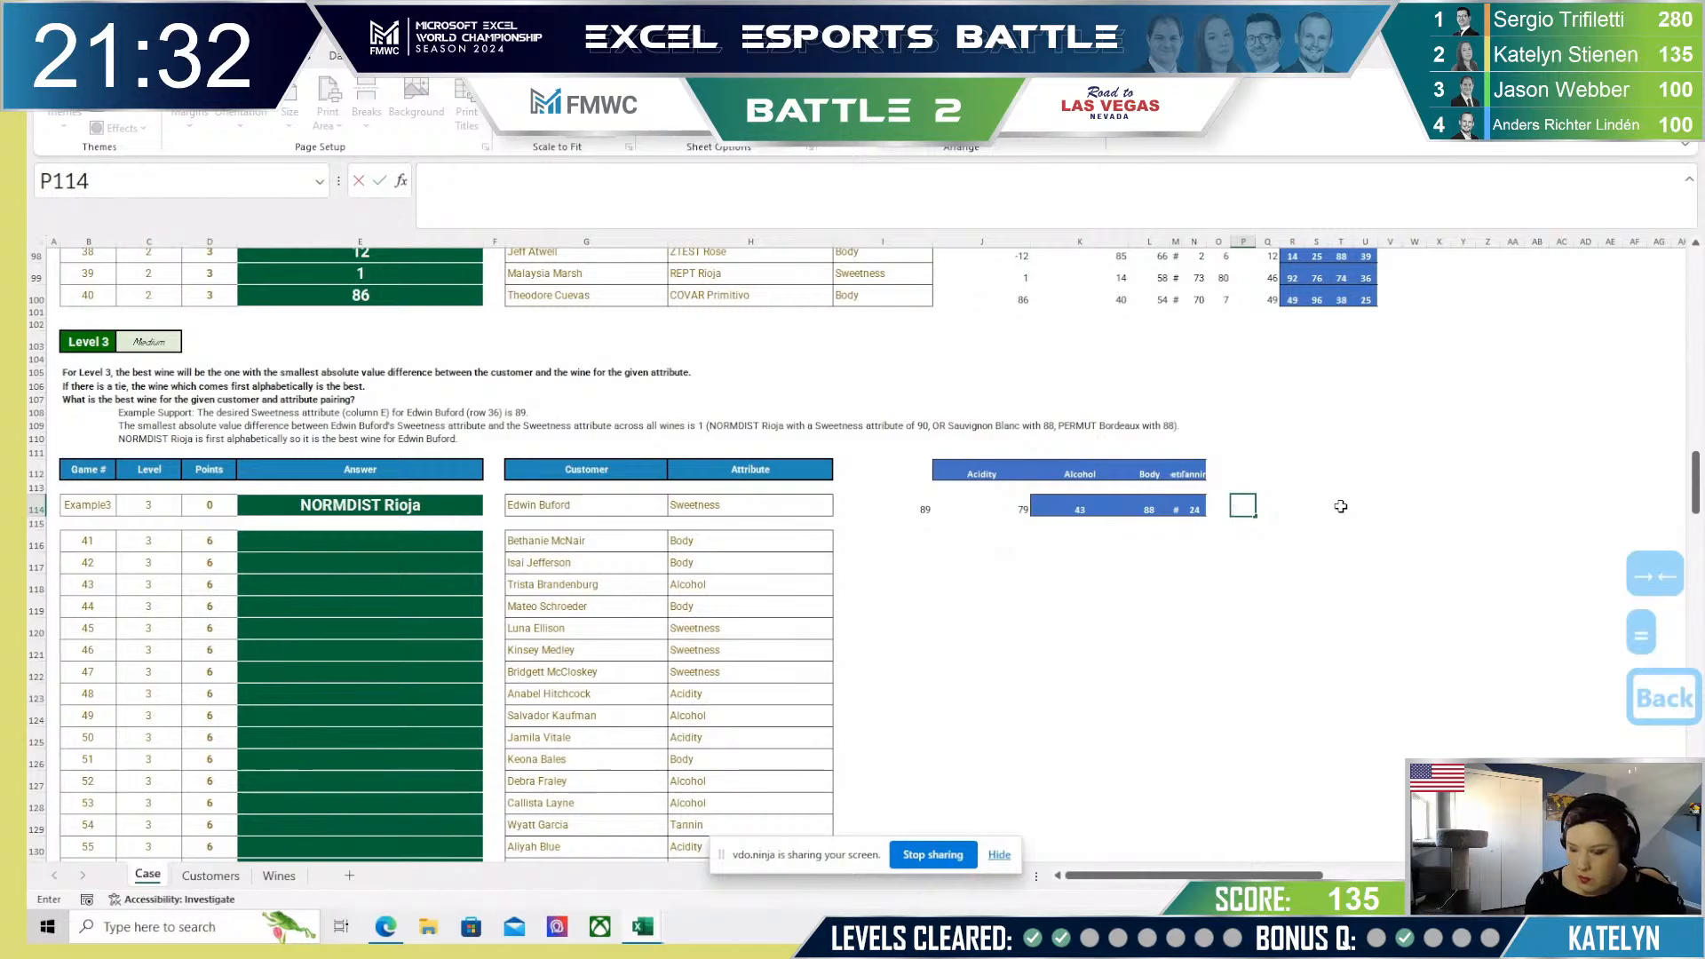
text(=toi)
key(BackSpace)
key(BackSpace)
key(BackSpace)
key(BackSpace)
key(Return)
key(Up)
key(Up)
key(Up)
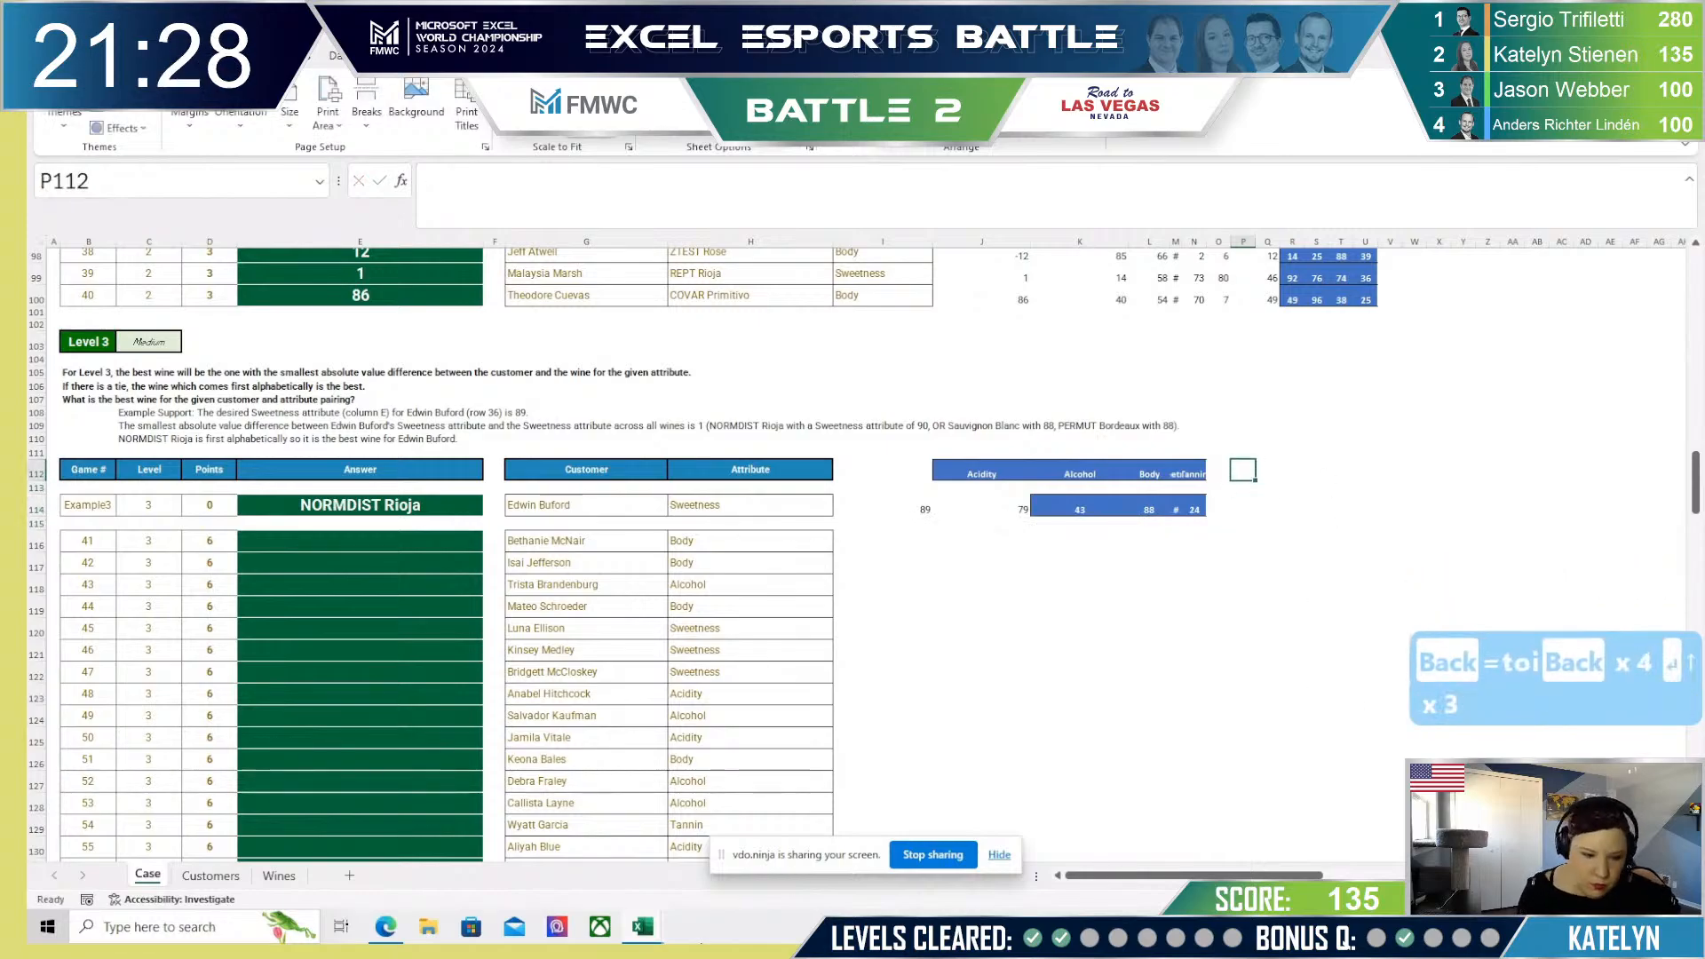
Step: Enter =TOCOL(Wines[Wine Name]) in P112 to list all wine names
text(=toc)
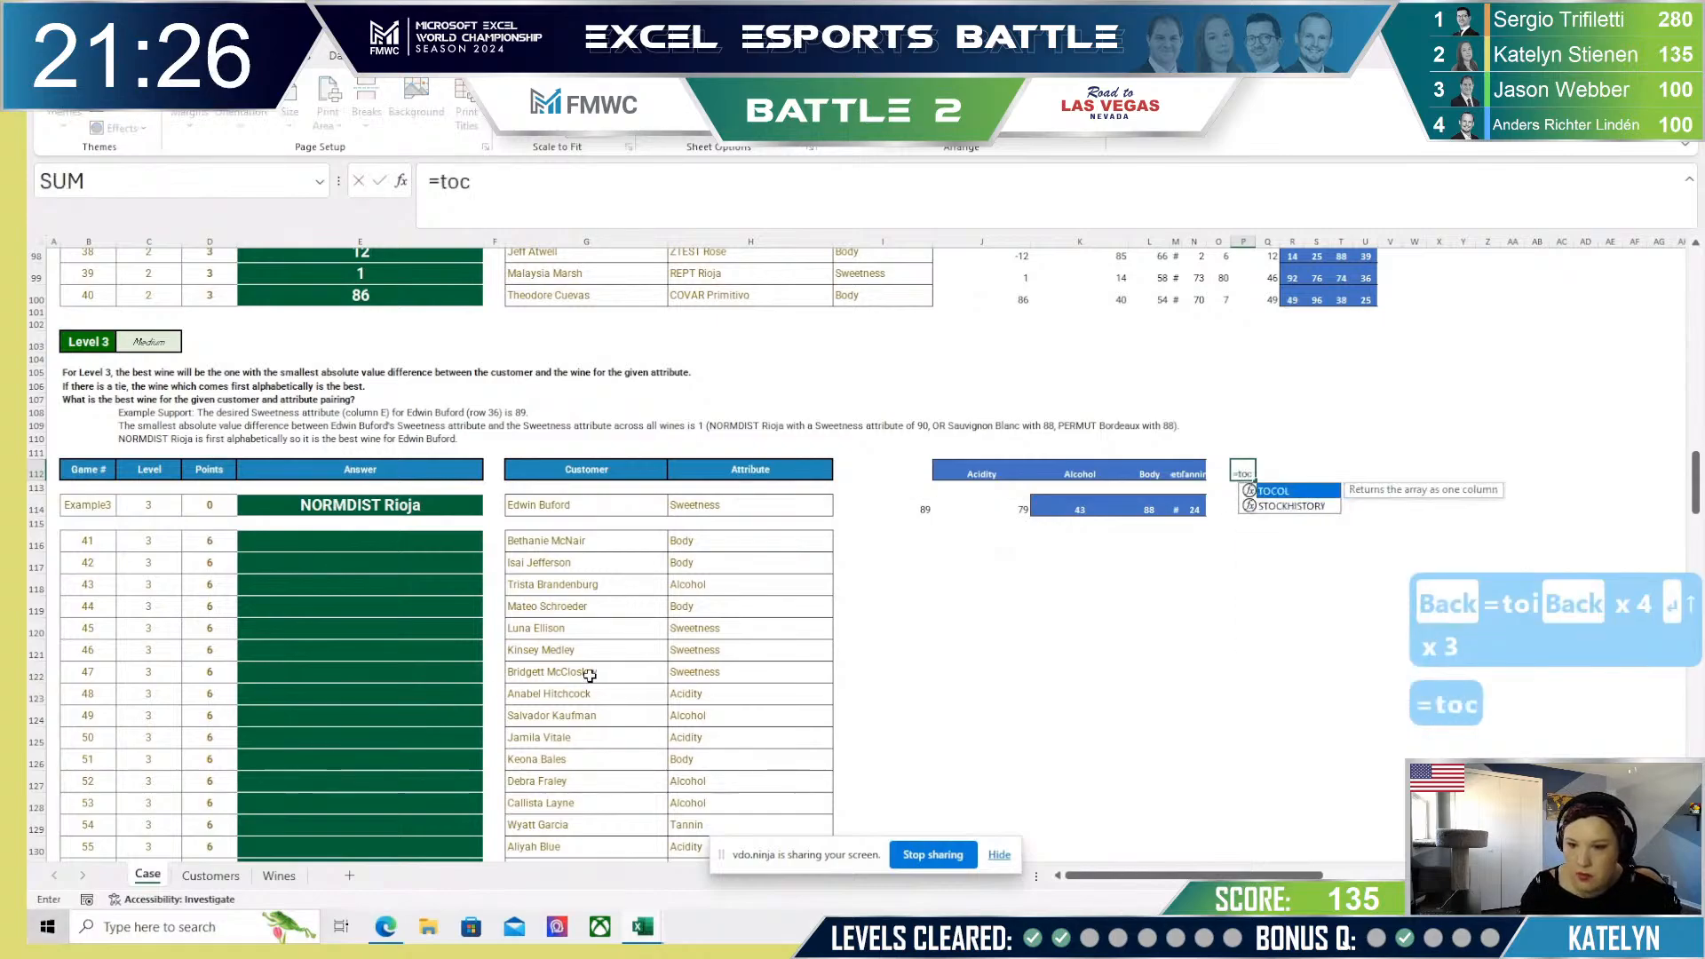
text(r)
key(BackSpace)
key(BackSpace)
text(cool)
key(BackSpace)
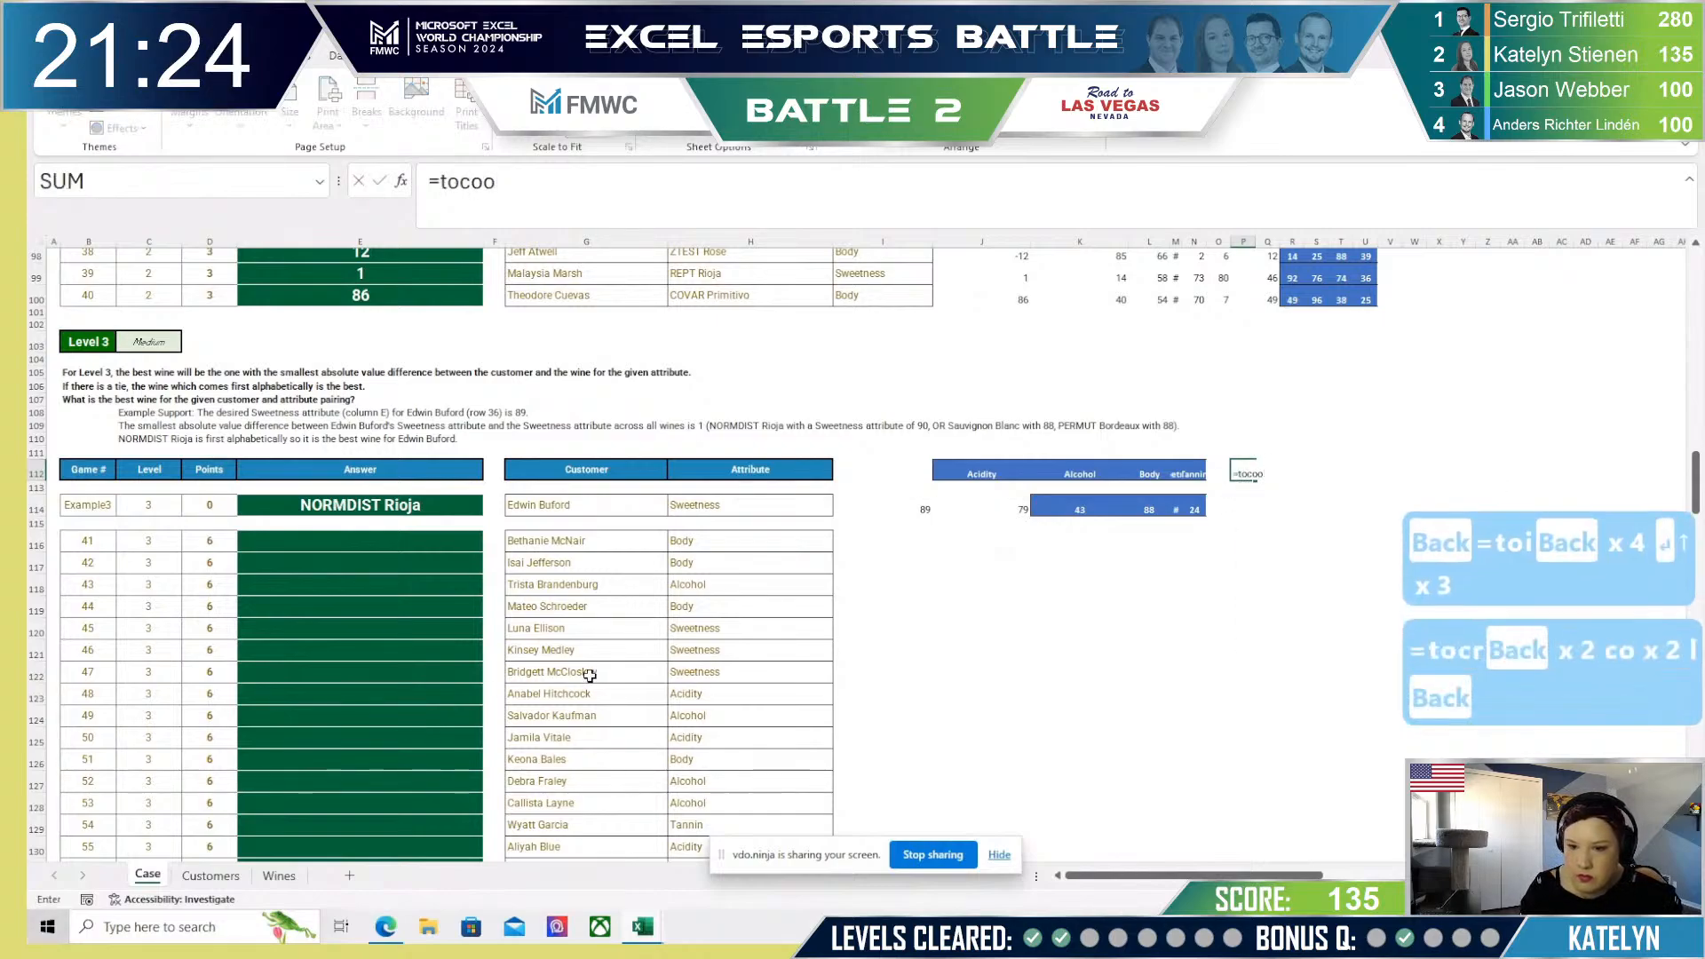
key(BackSpace)
text(l()
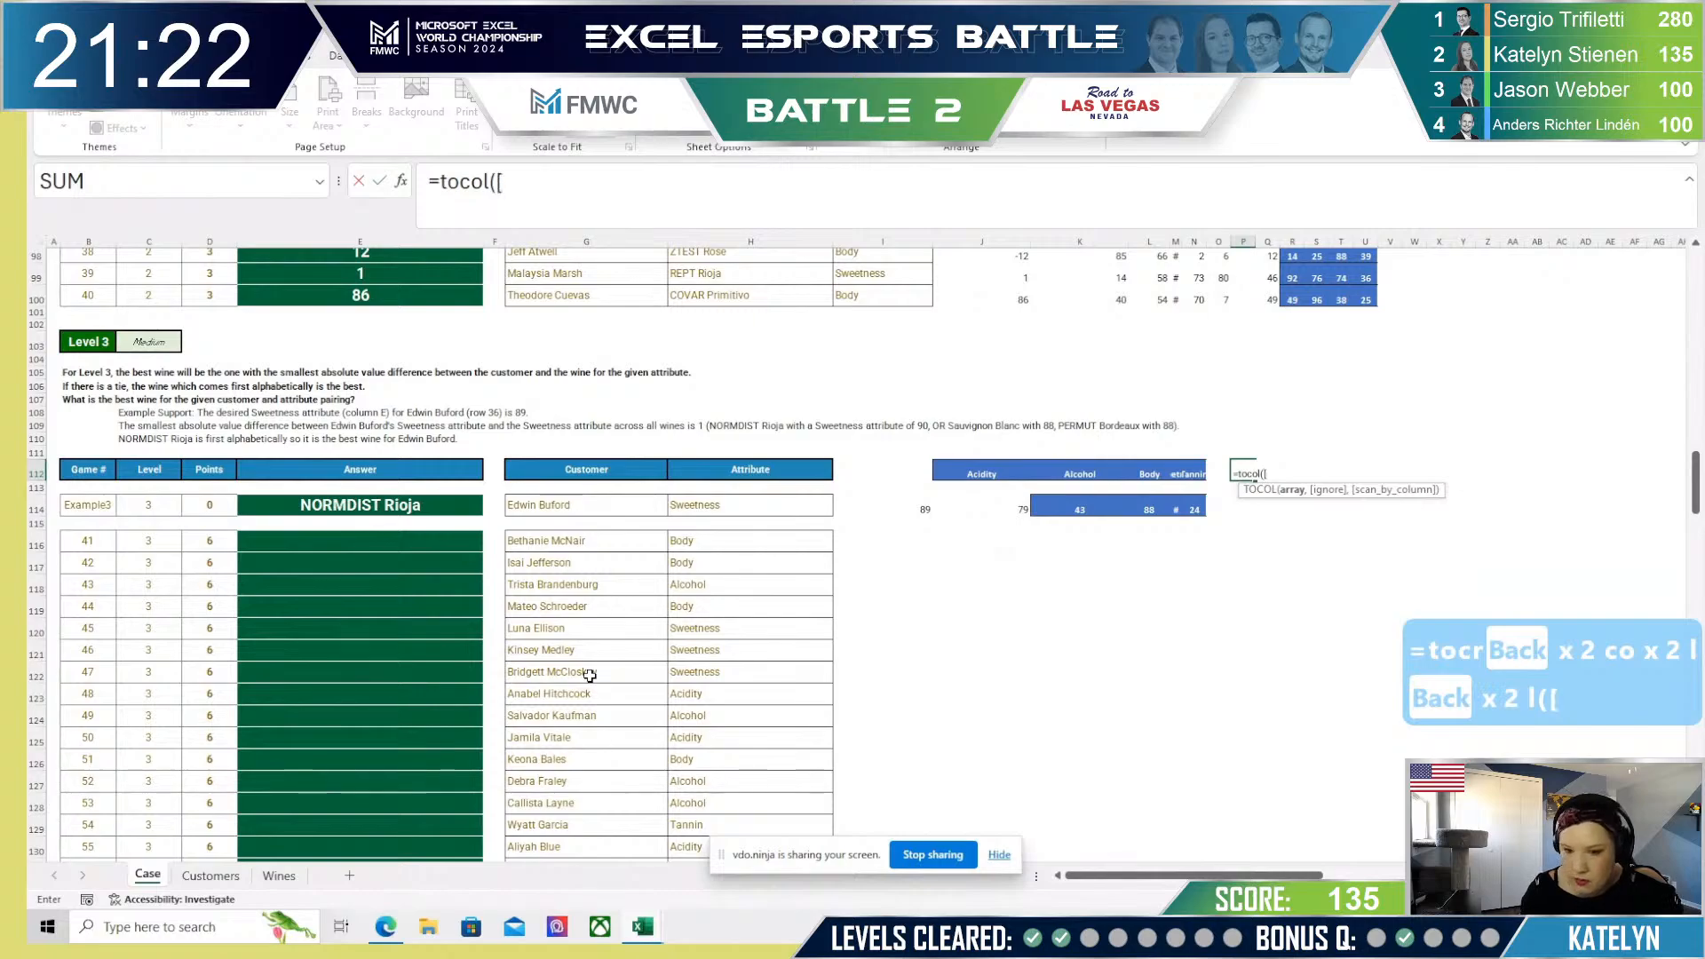
text([)
key(BackSpace)
text(Wines)
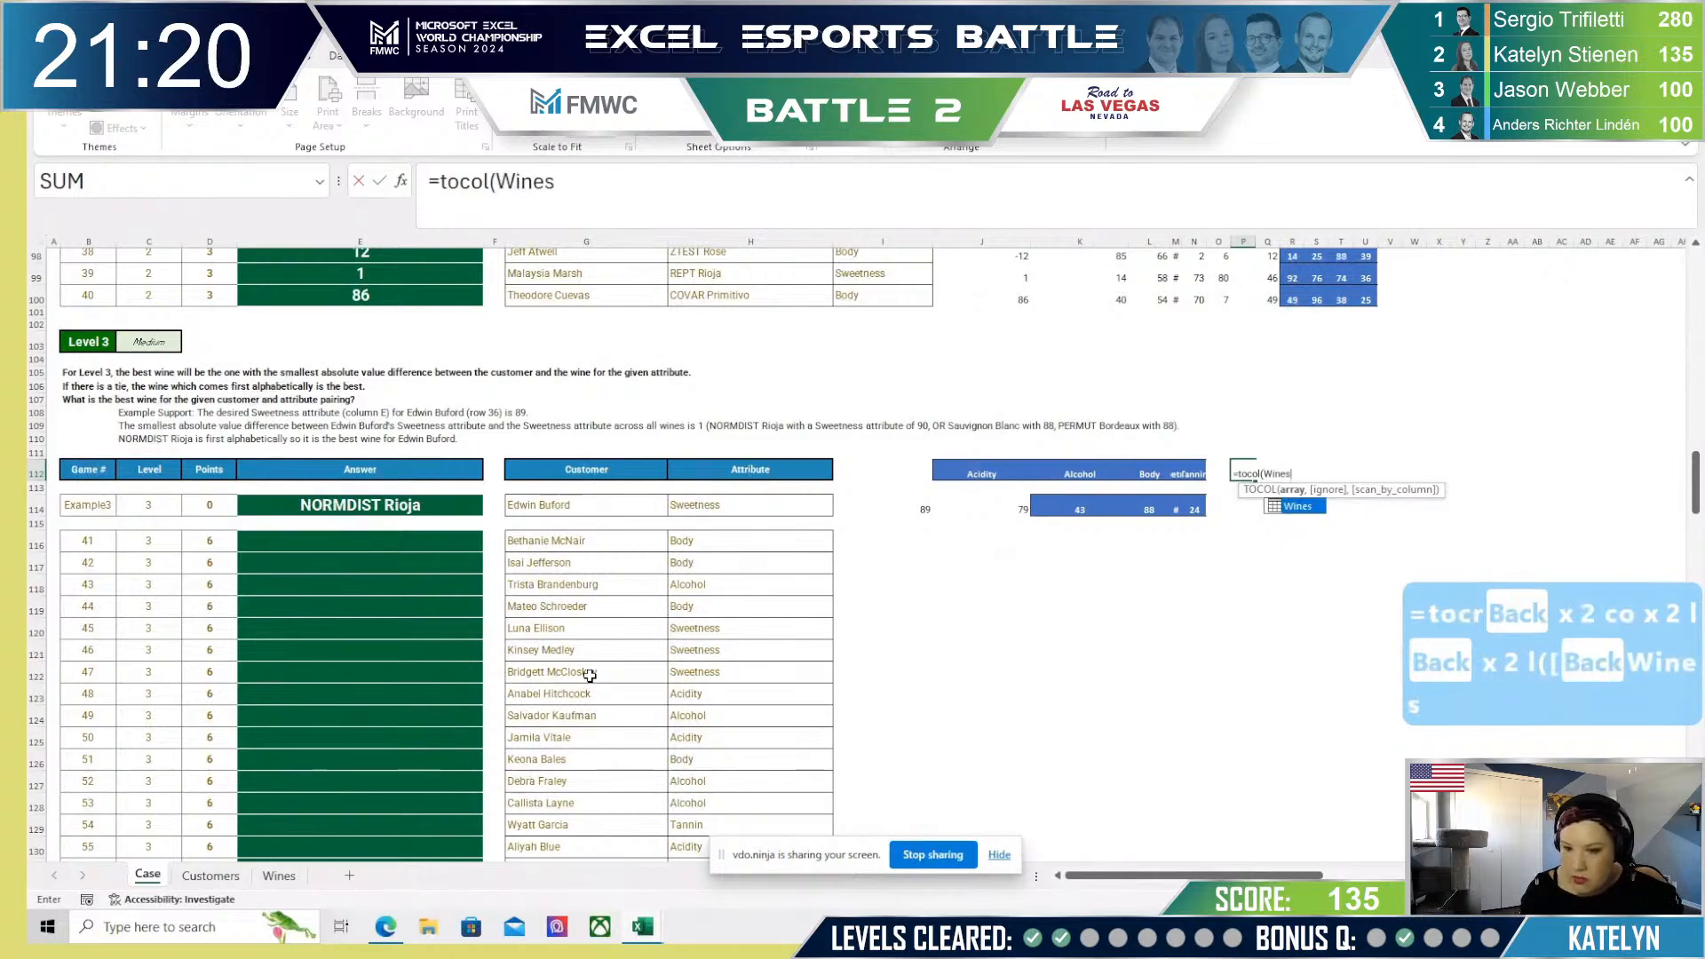
text([Wine Name])
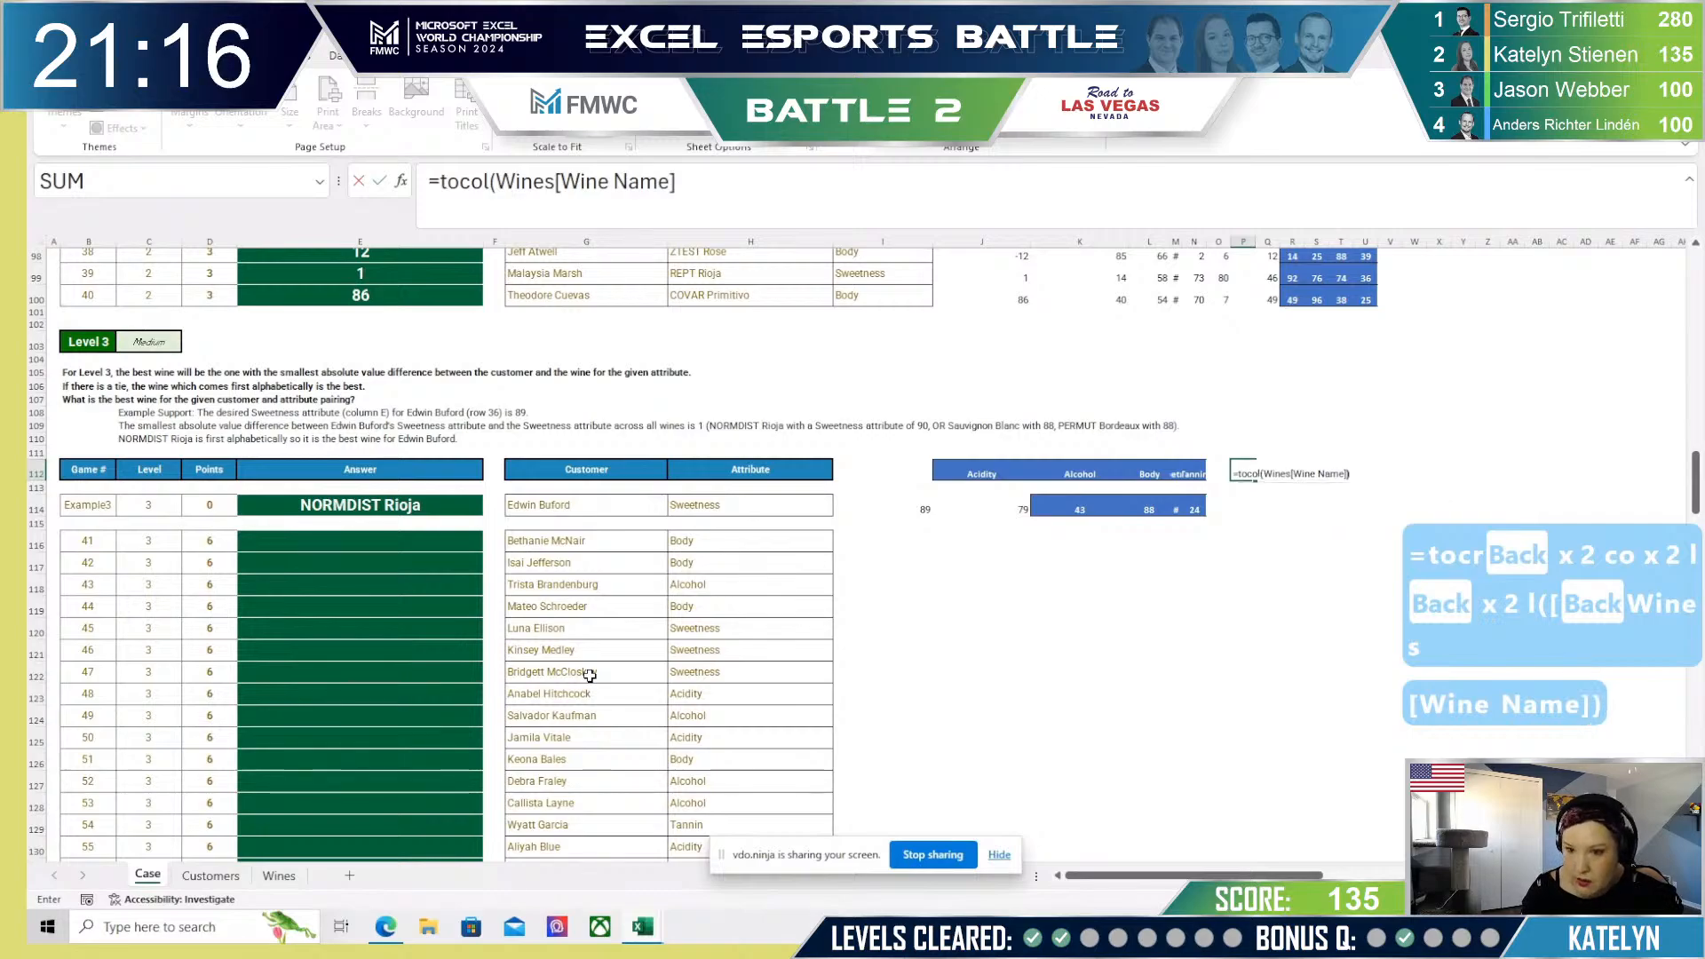
text())
key(Return)
key(Up)
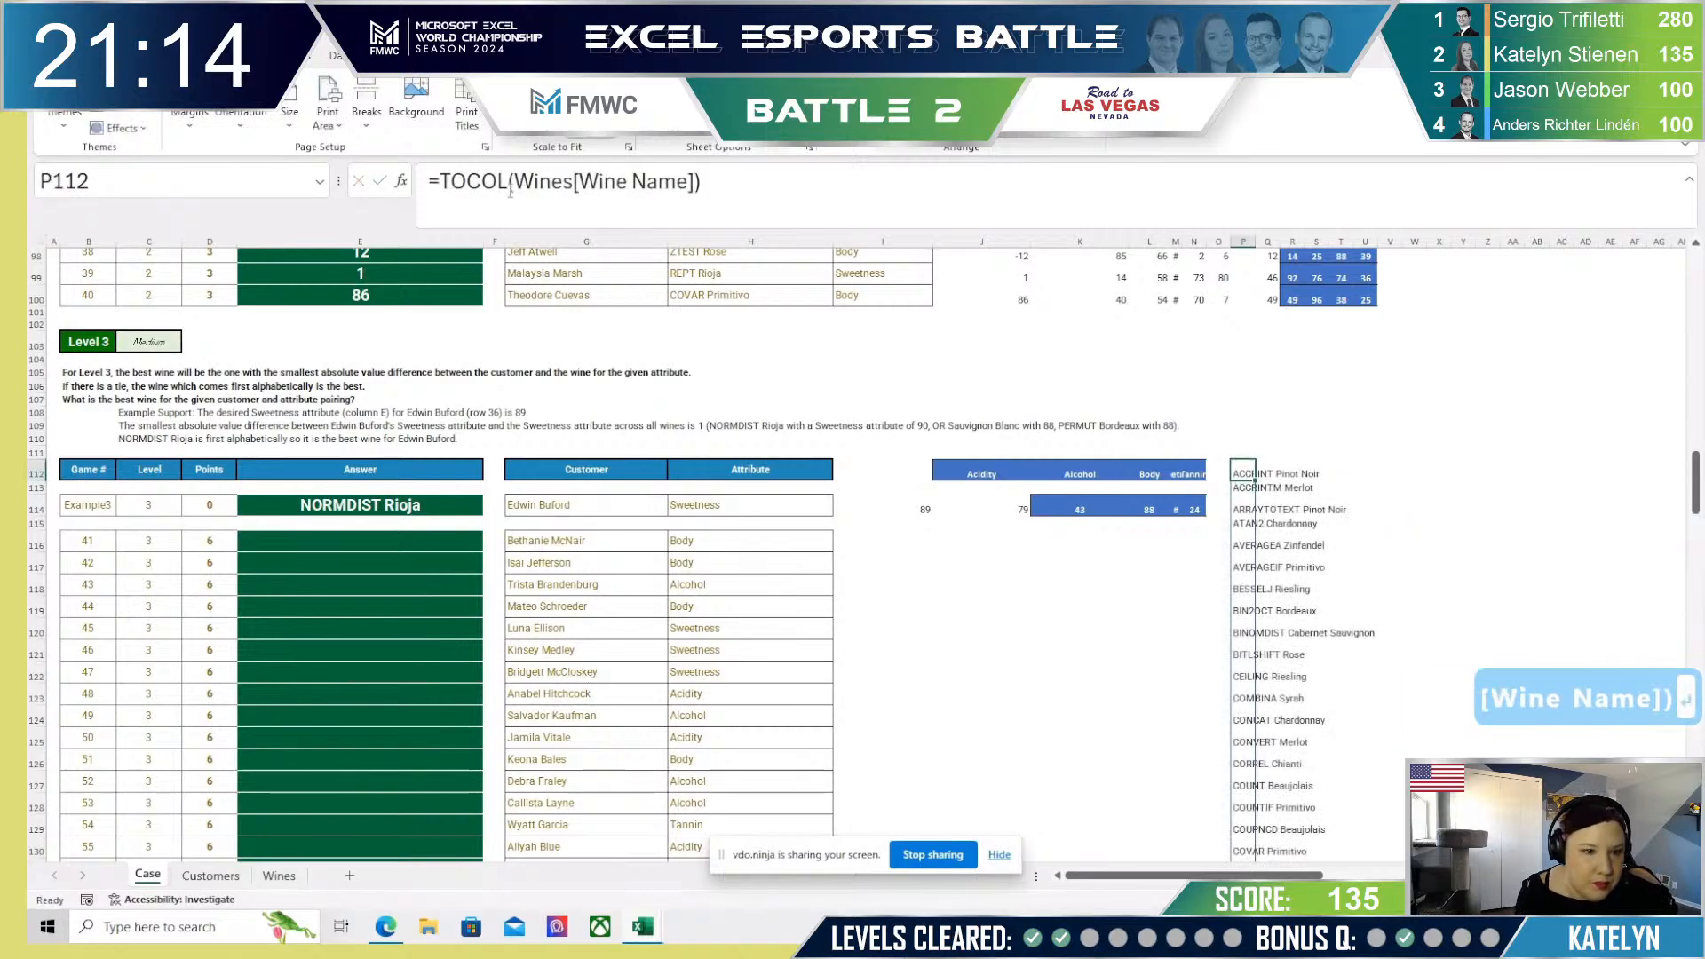
Step: Change TOCOL to TOROW in P112 so the wine names run across the header row
click(510, 187)
drag(509, 182, 469, 181)
text(Row)
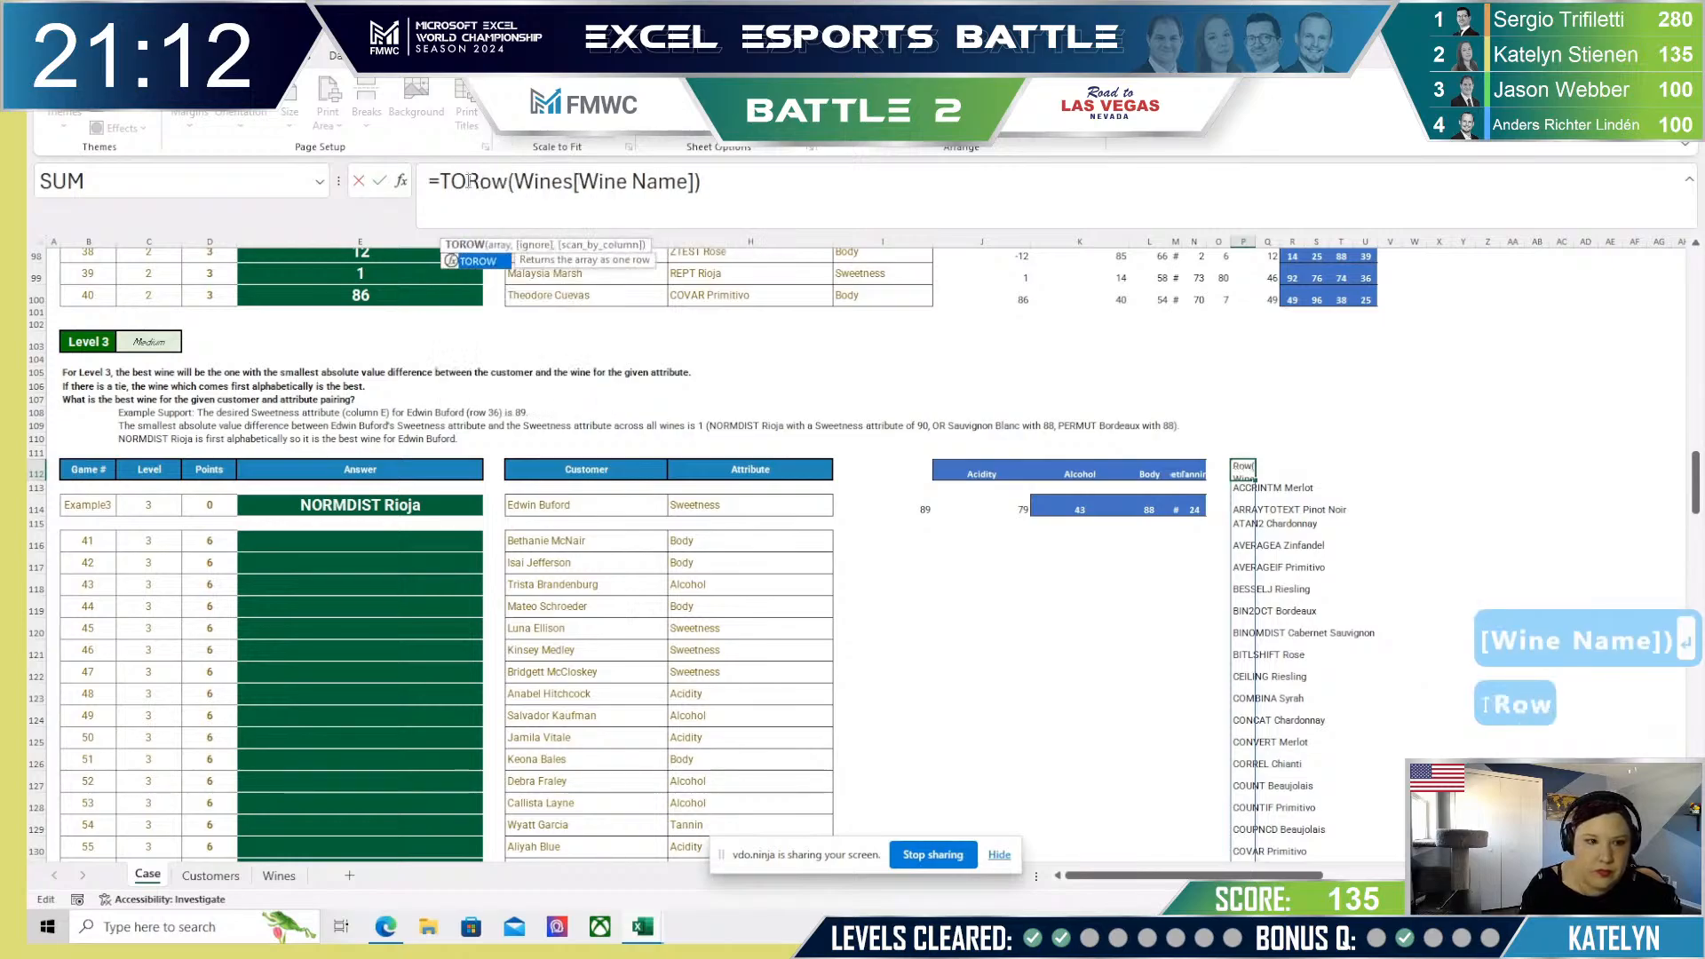
key(Return)
Step: Enter an INDIRECT formula in P114 that pulls the Wines table column named by the attribute in H114
key(Down)
key(Down)
key(Up)
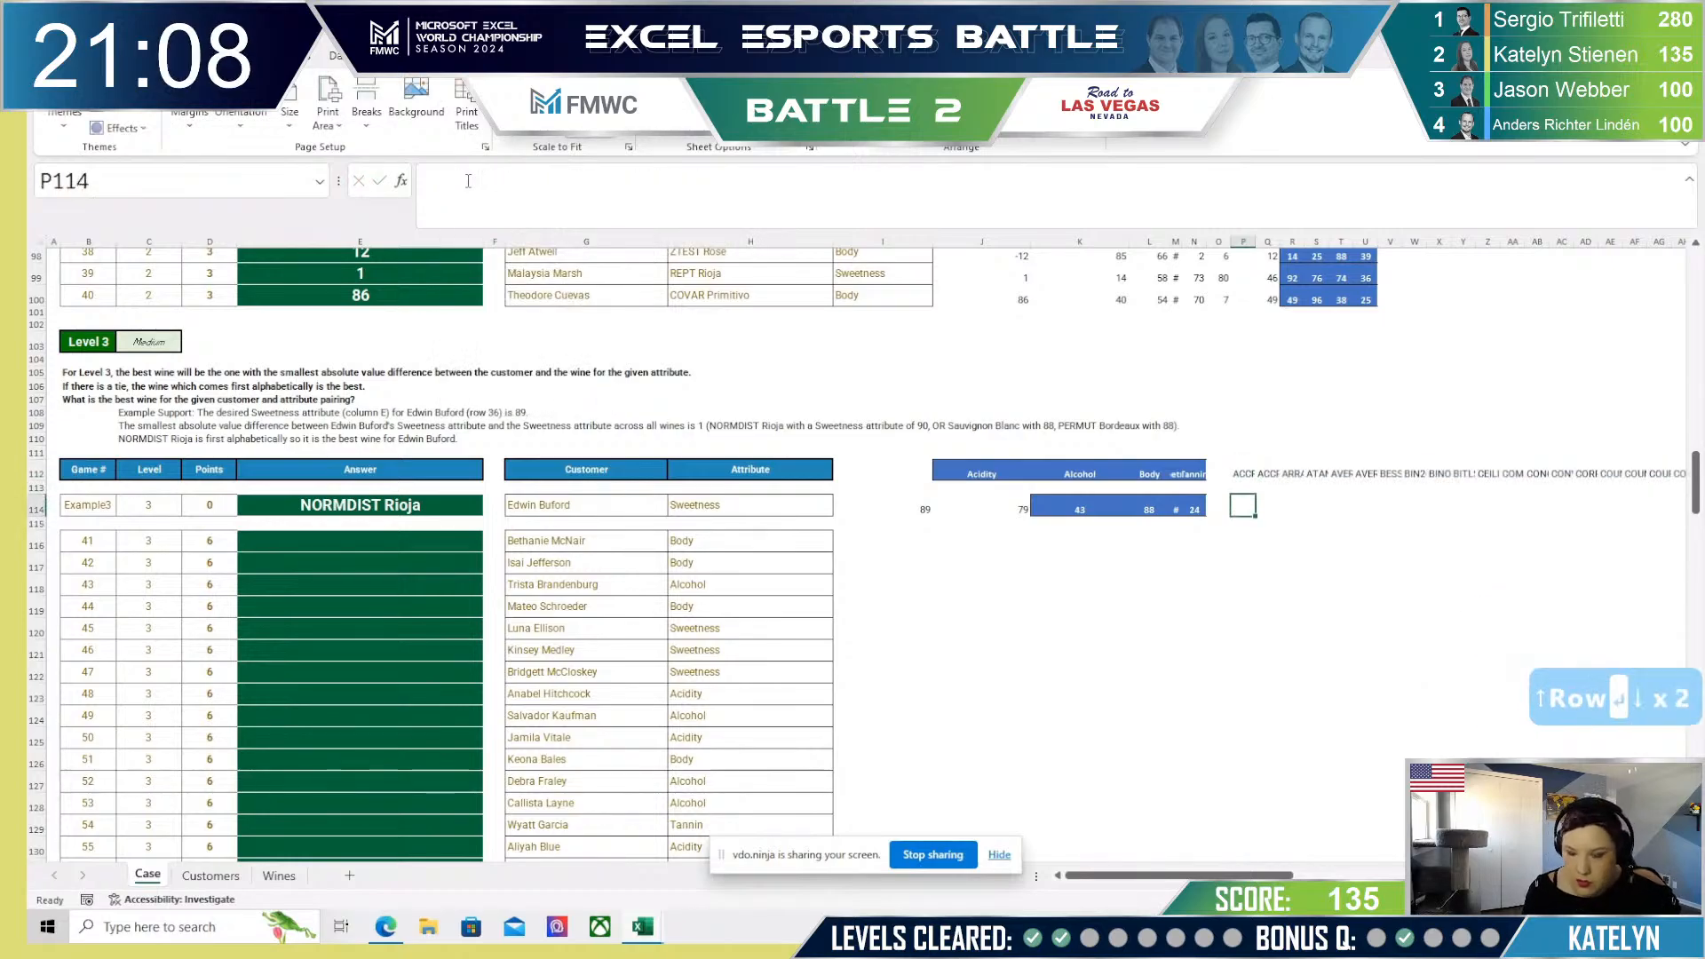
text(=)
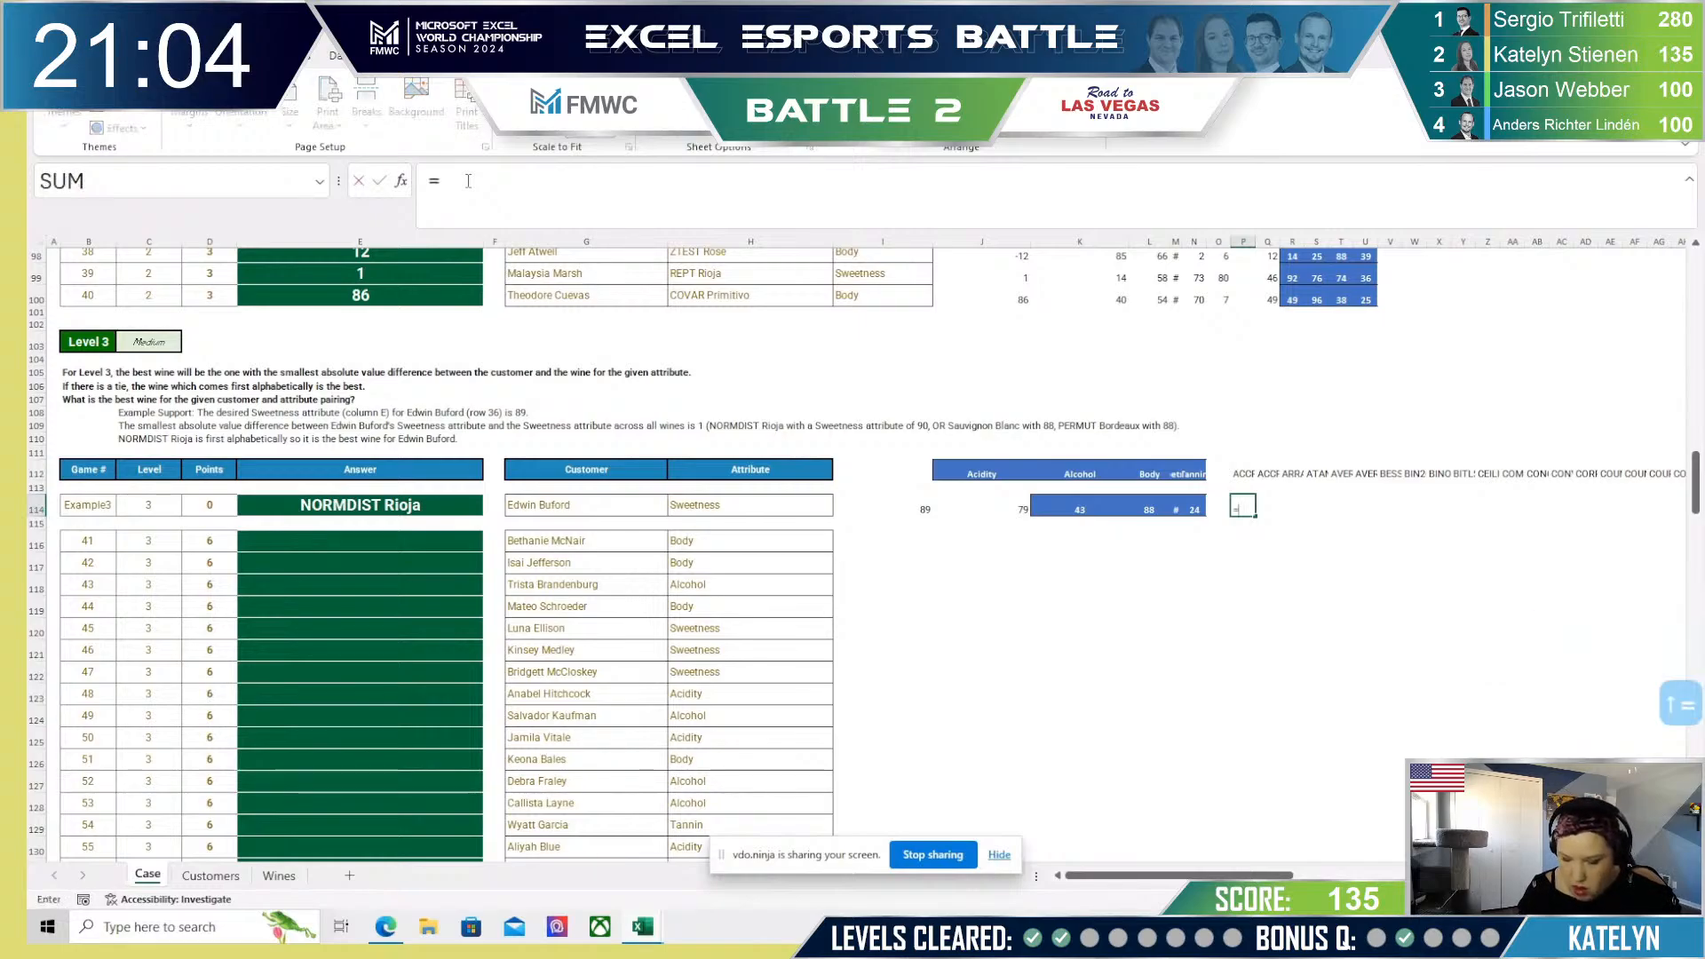
text(Wines)
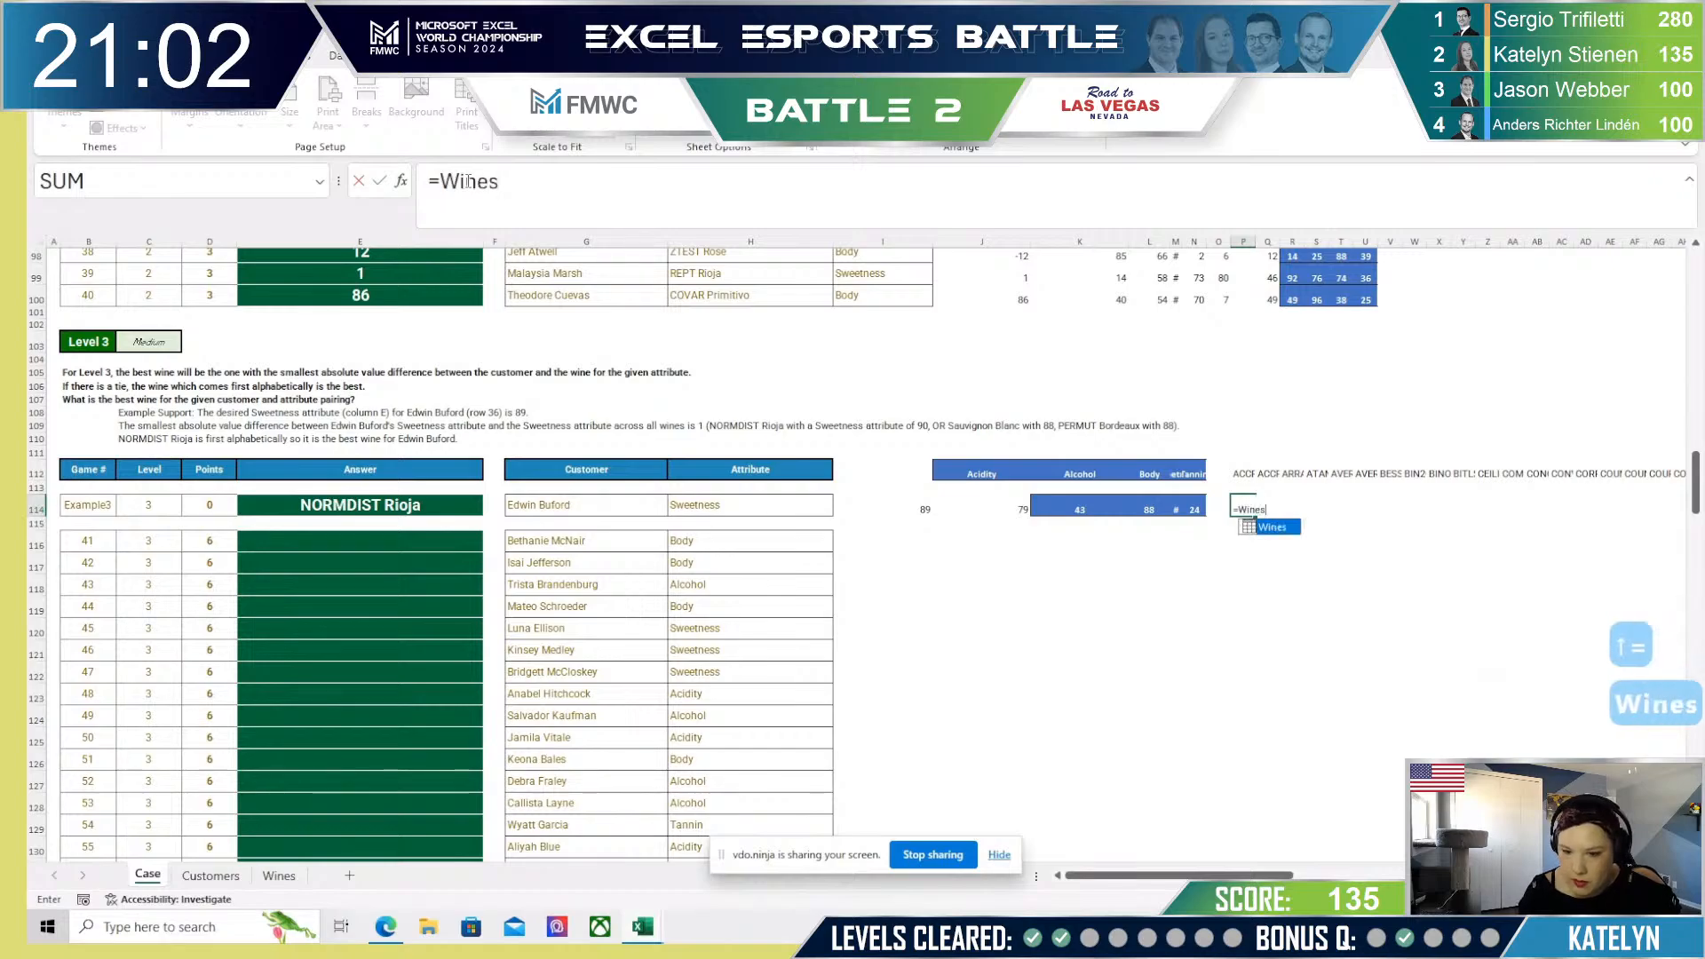
key(BackSpace)
key(BackSpace)
key(BackSpace)
key(BackSpace)
key(BackSpace)
text(in)
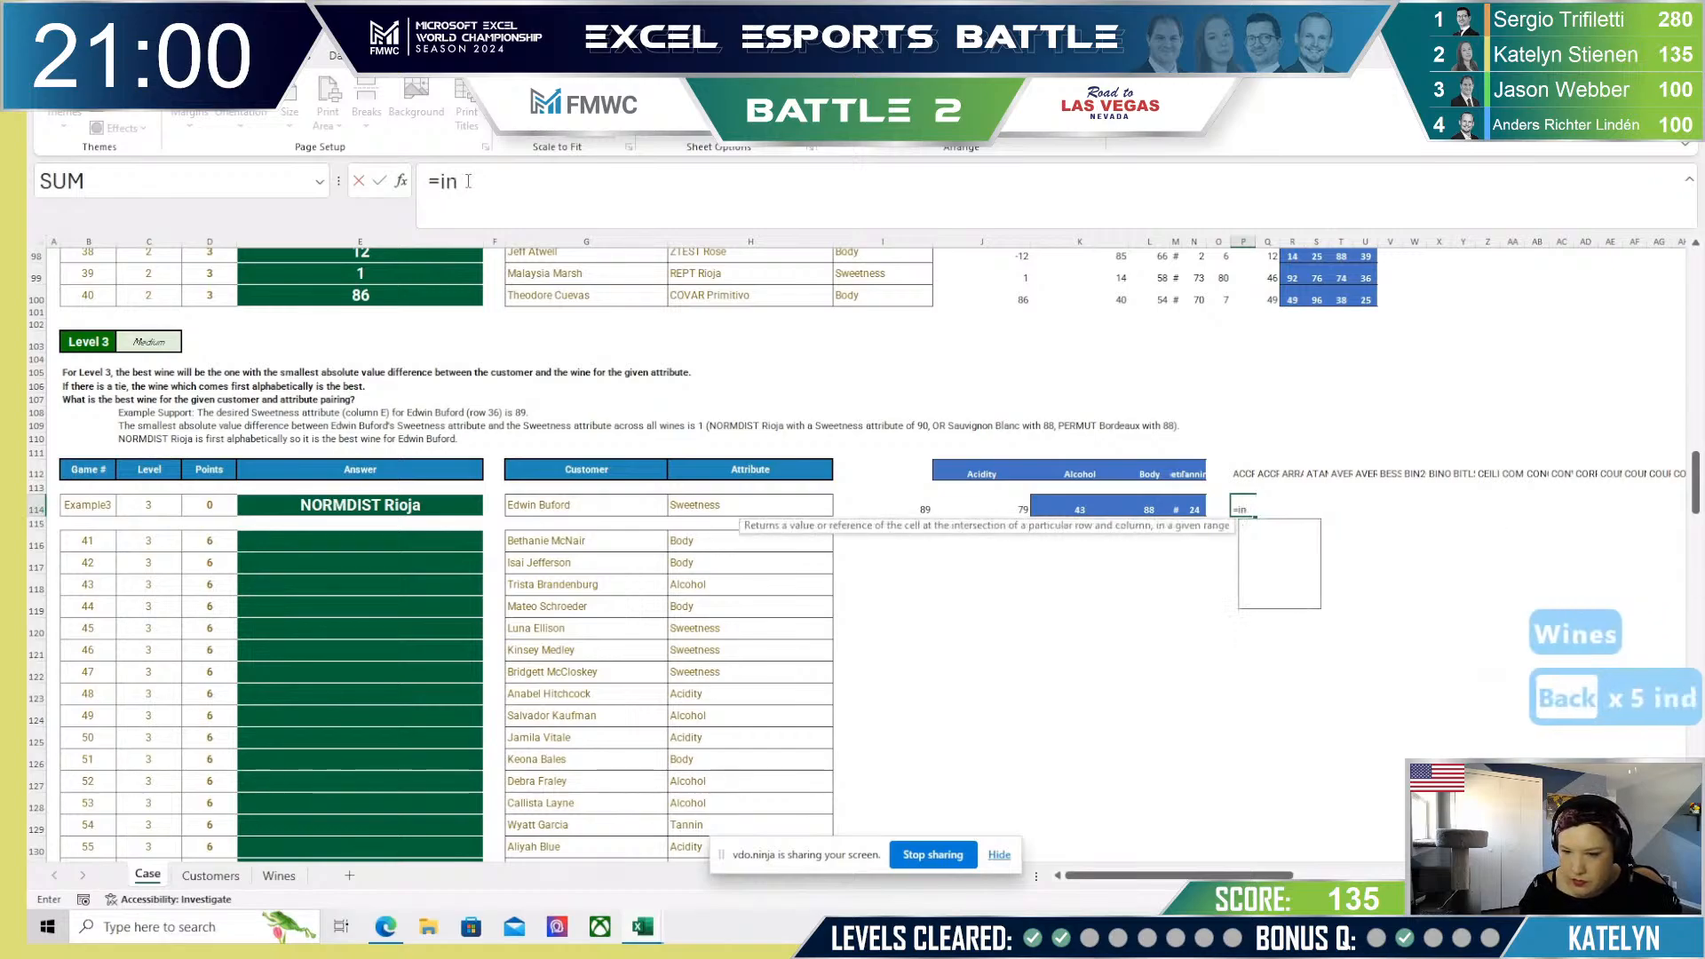
text(direct(Wine)
key(BackSpace)
key(BackSpace)
key(BackSpace)
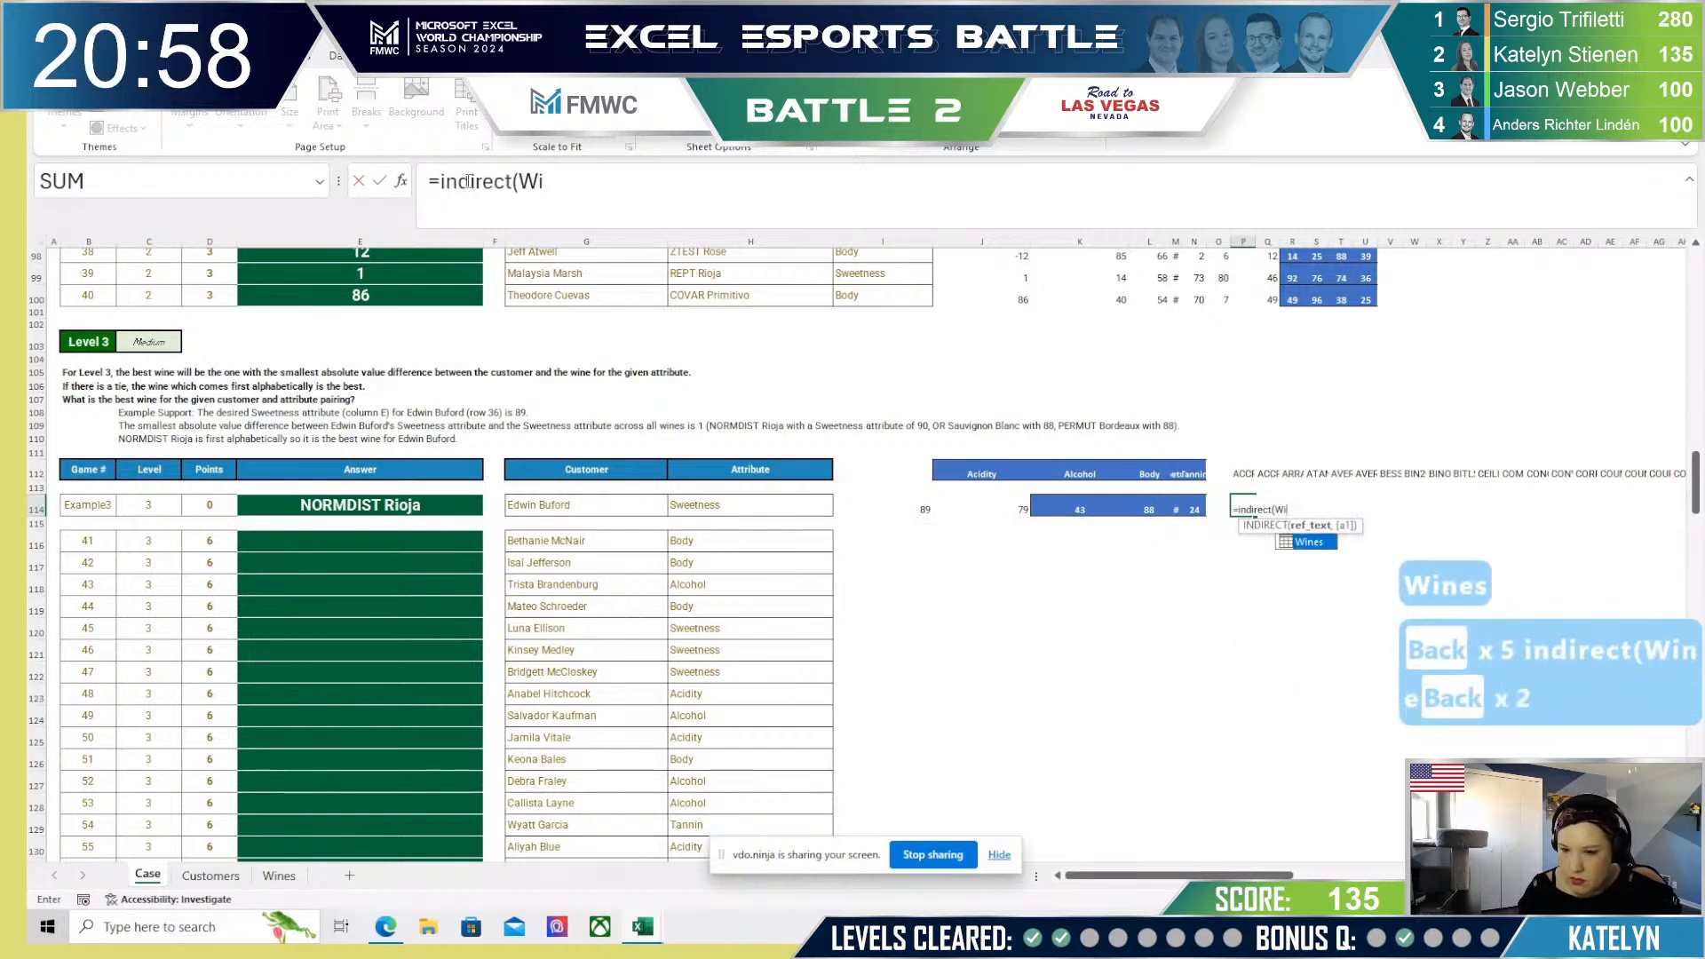
key(BackSpace)
text("Wines)
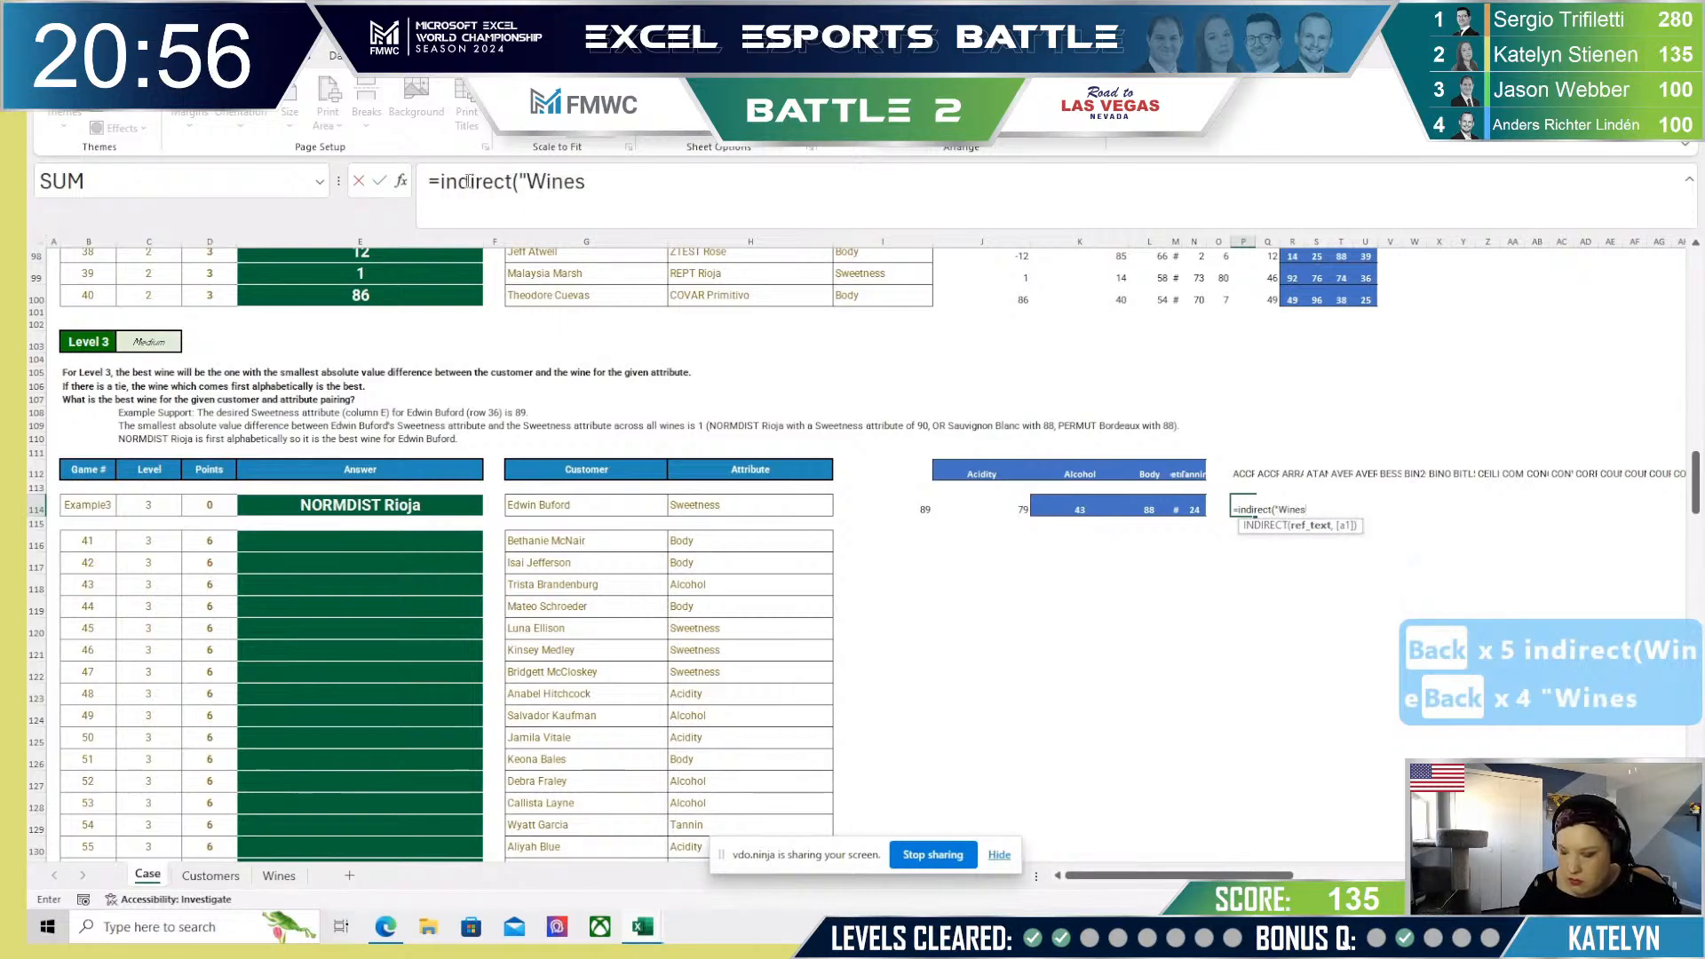
text(()
key(BackSpace)
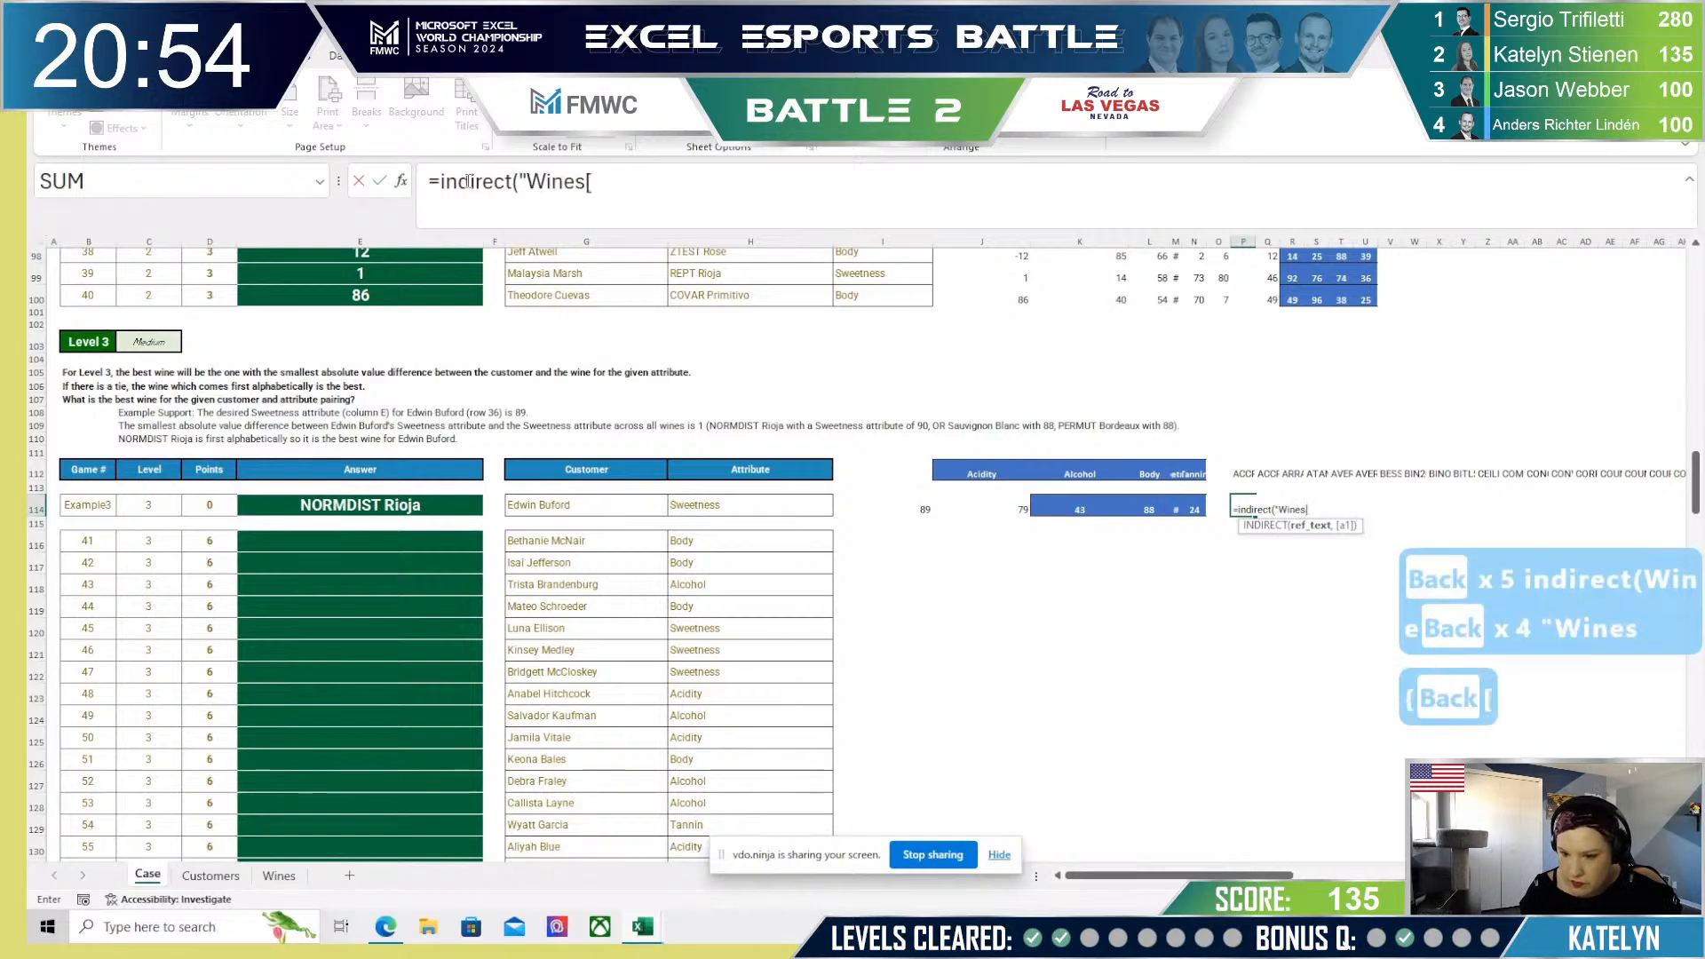
text("&)
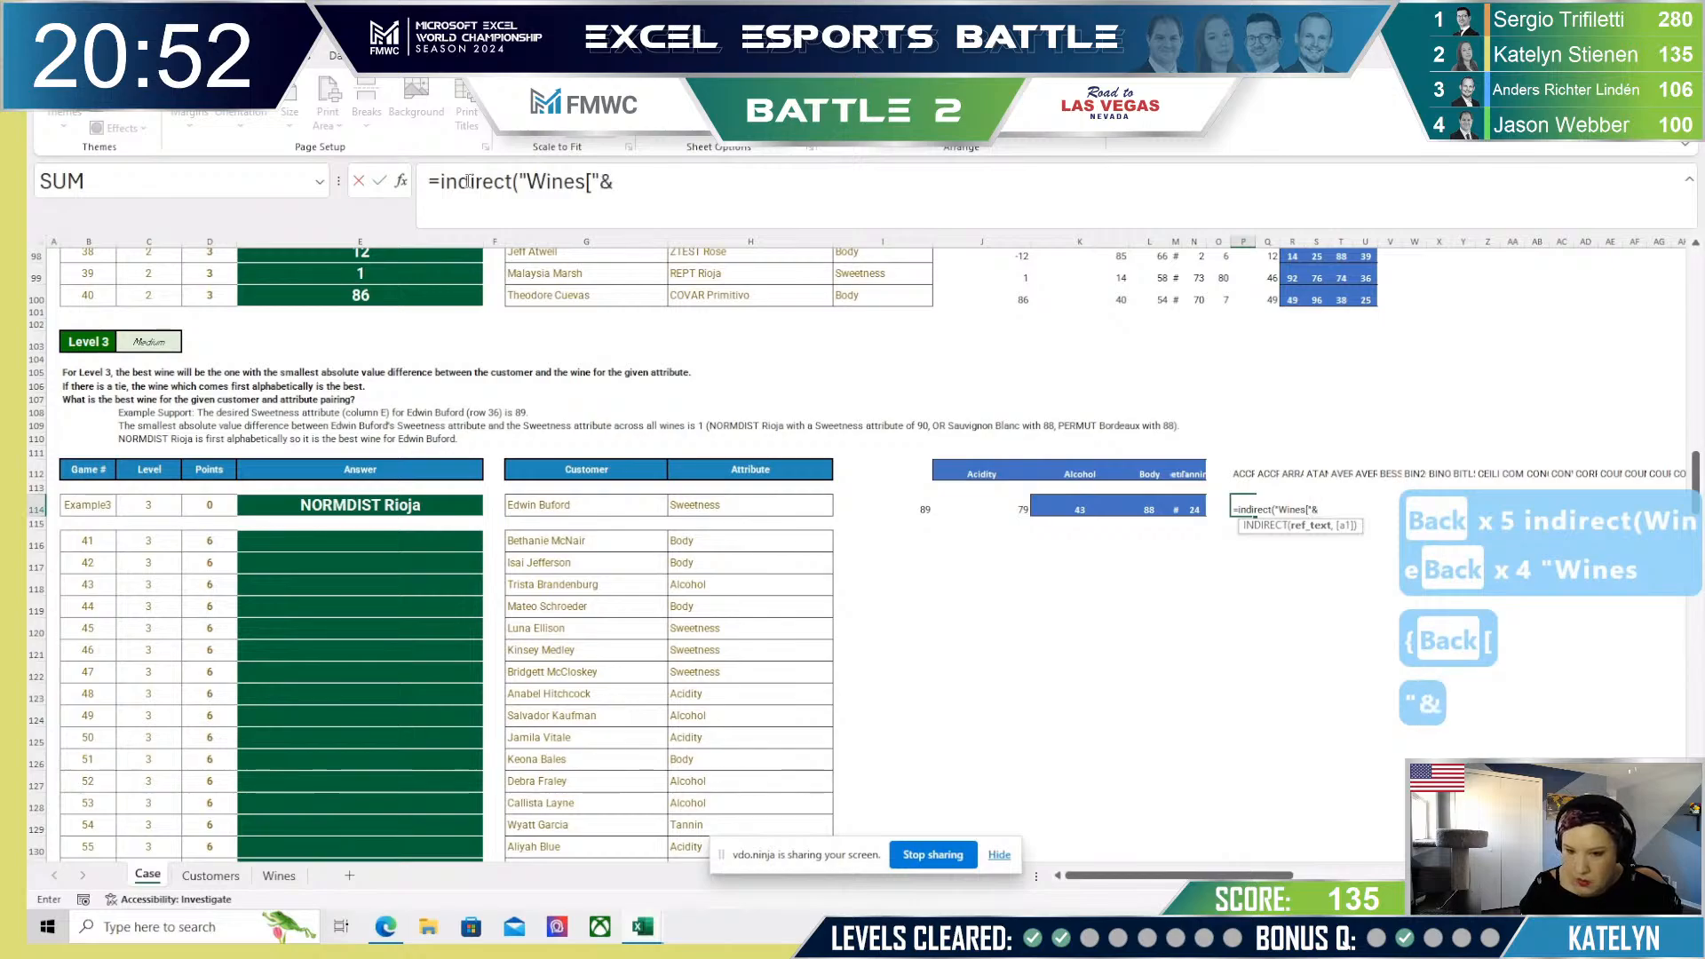
click(681, 504)
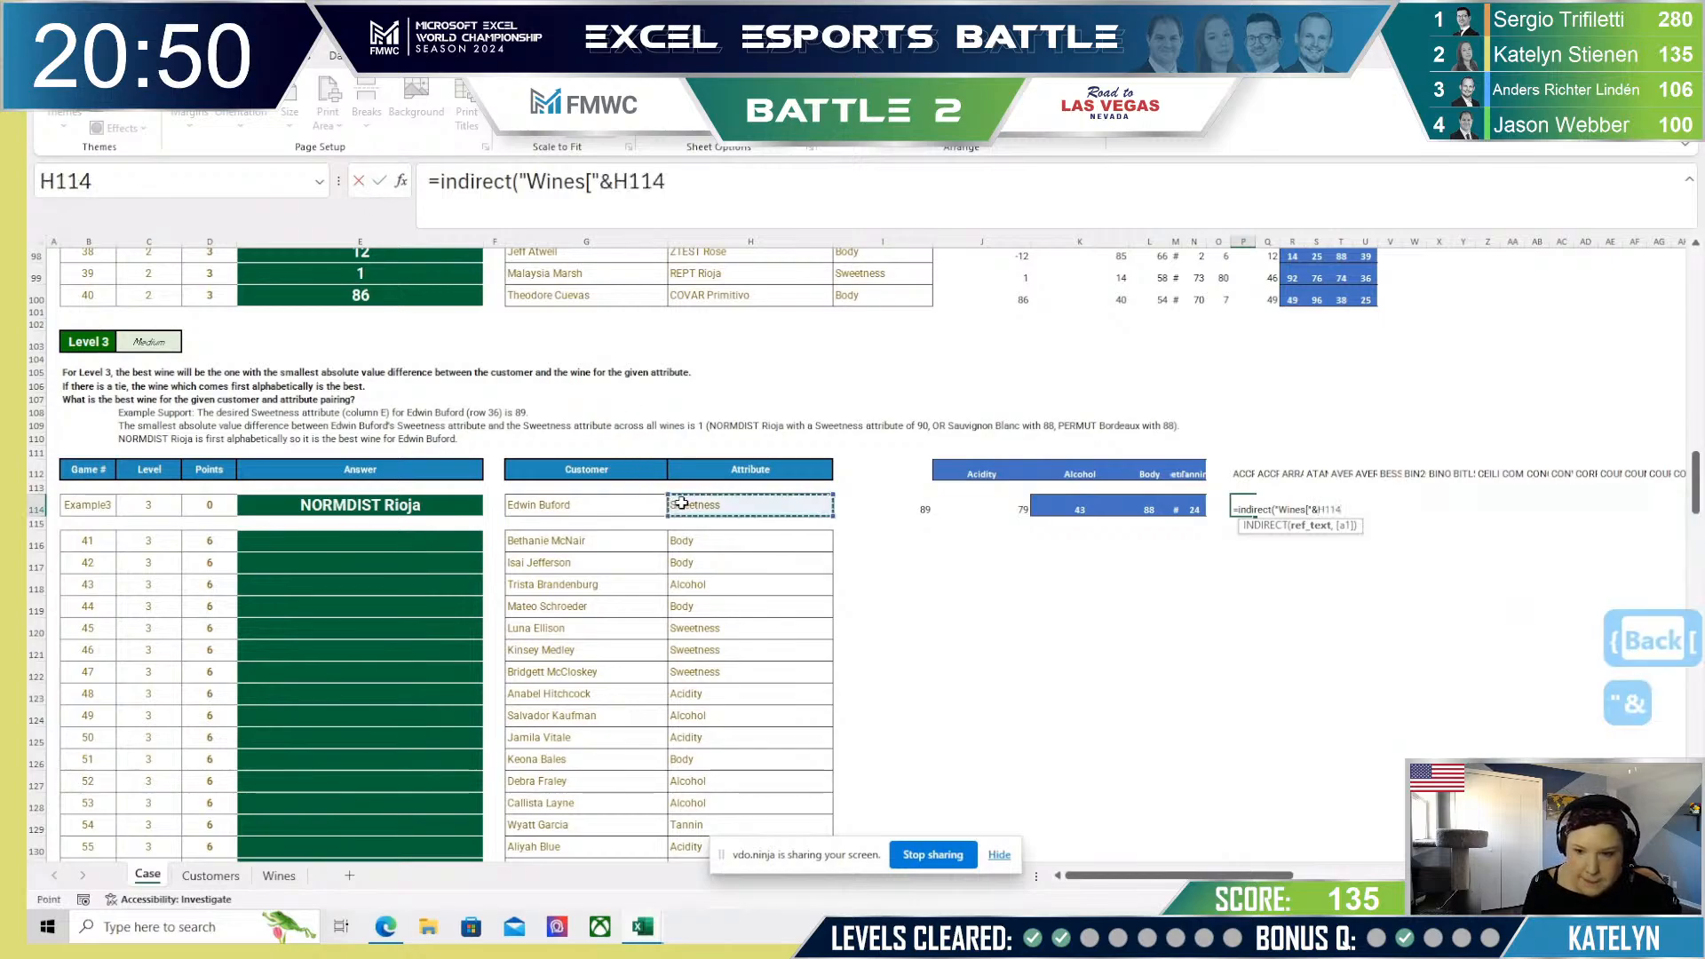
text(&)
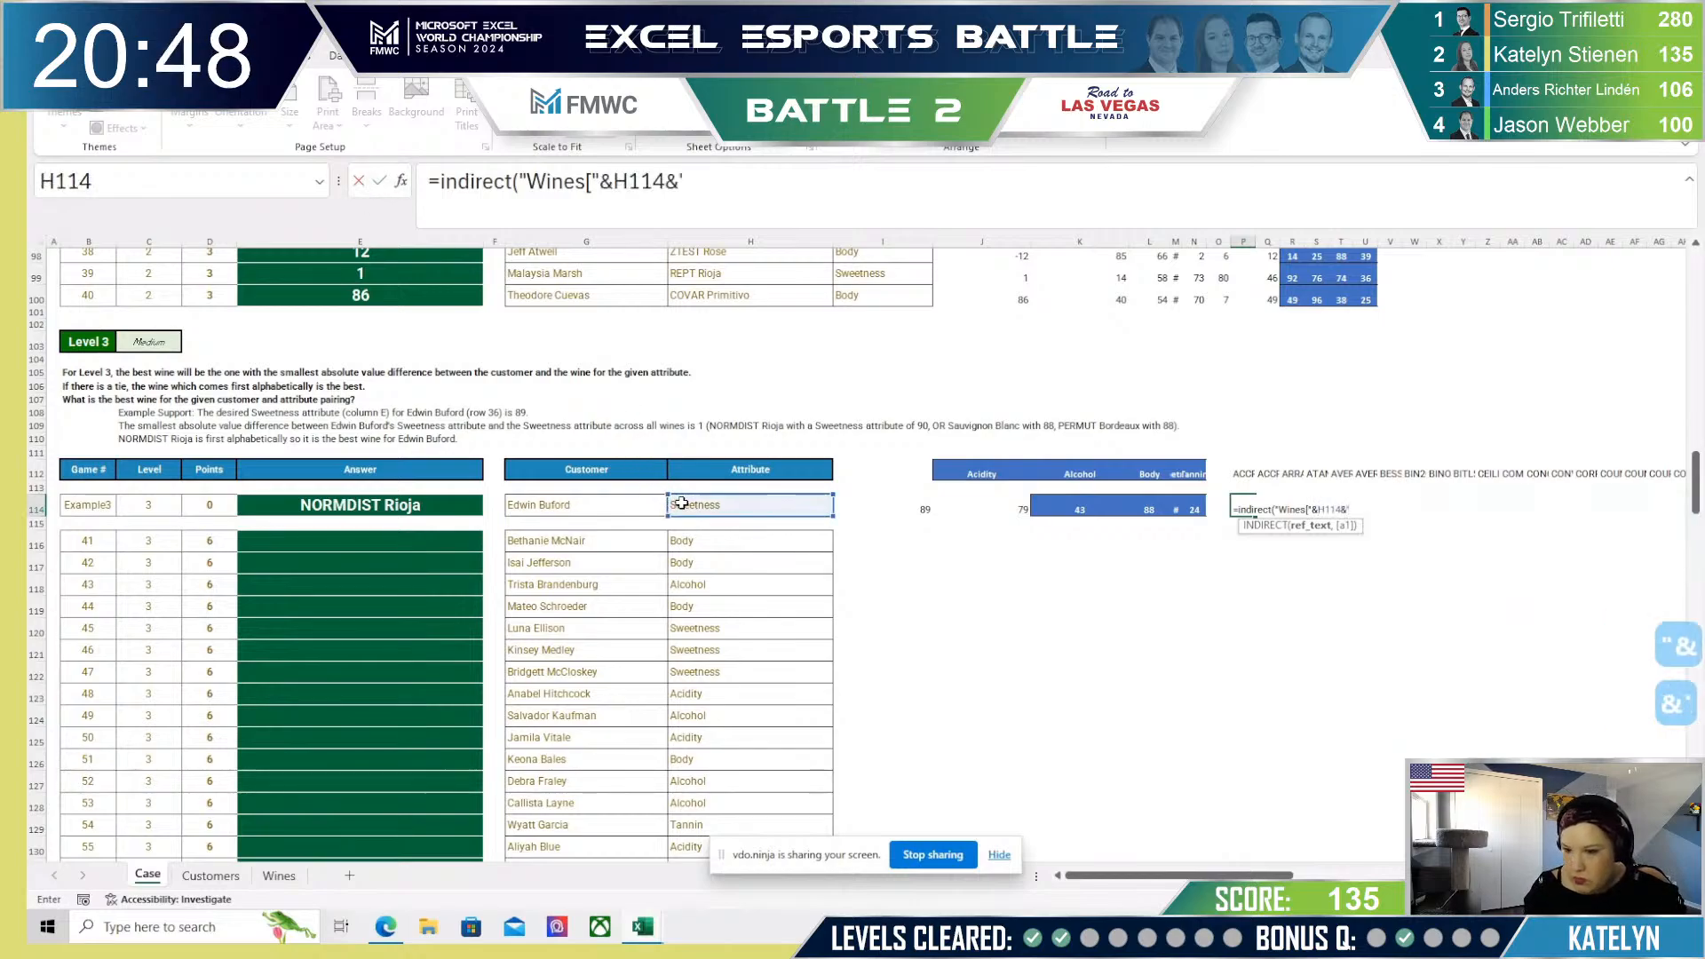
text(})
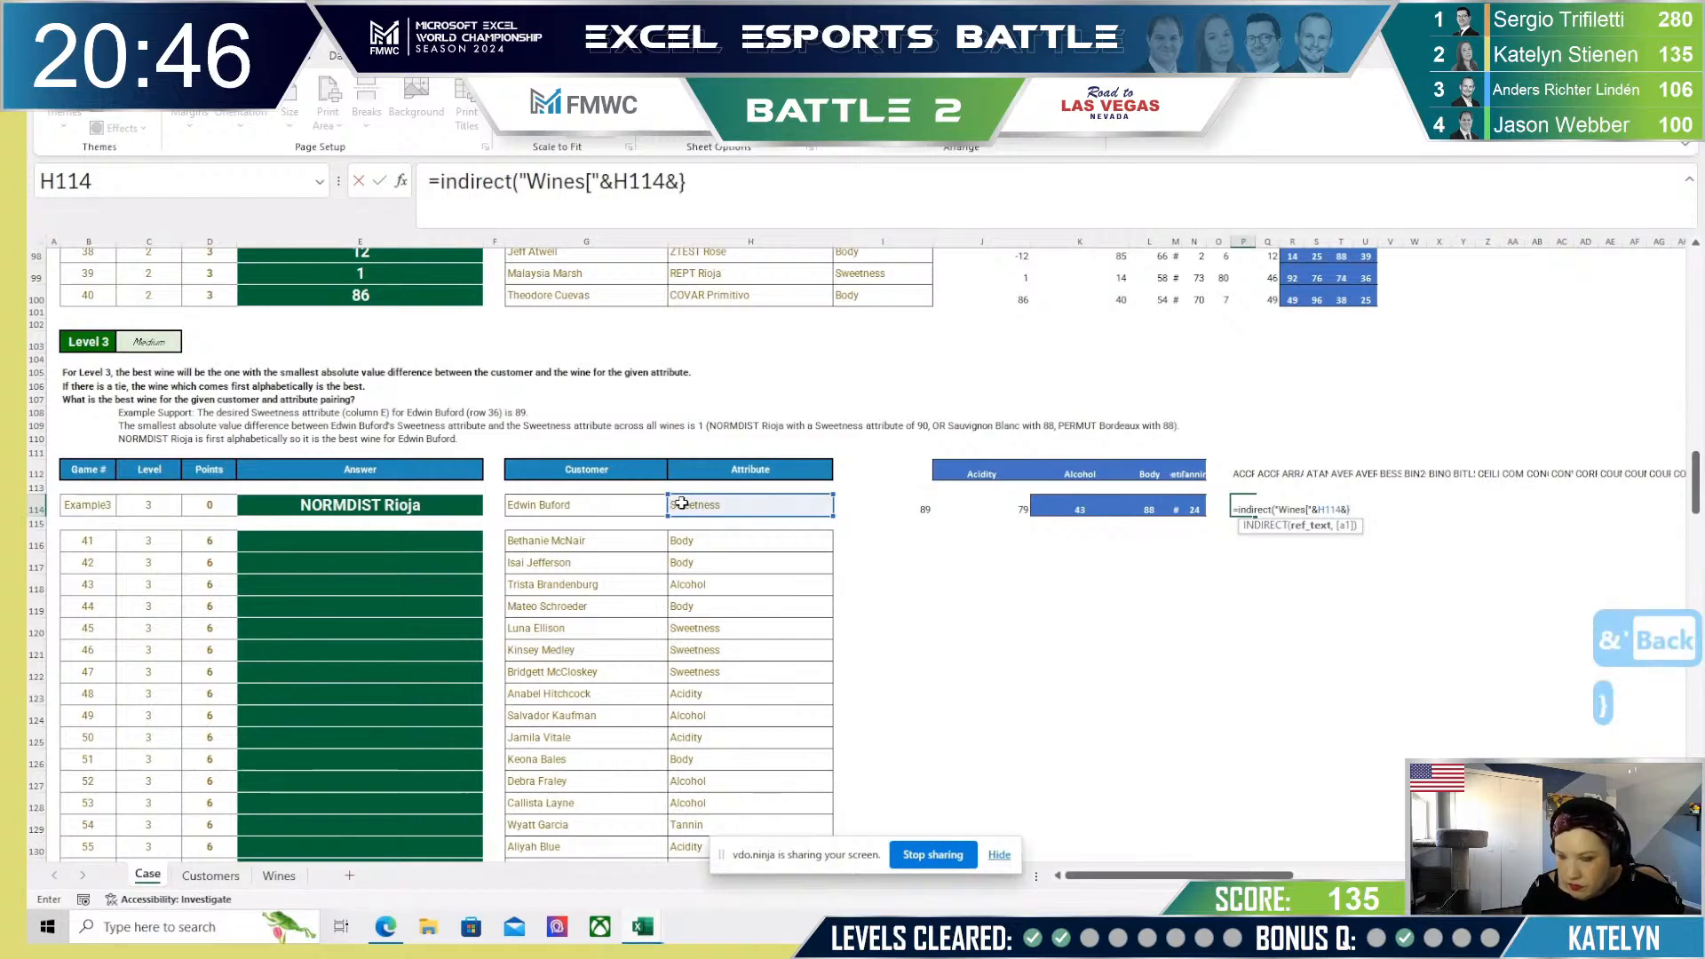
key(BackSpace)
text(]))
key(Return)
key(Return)
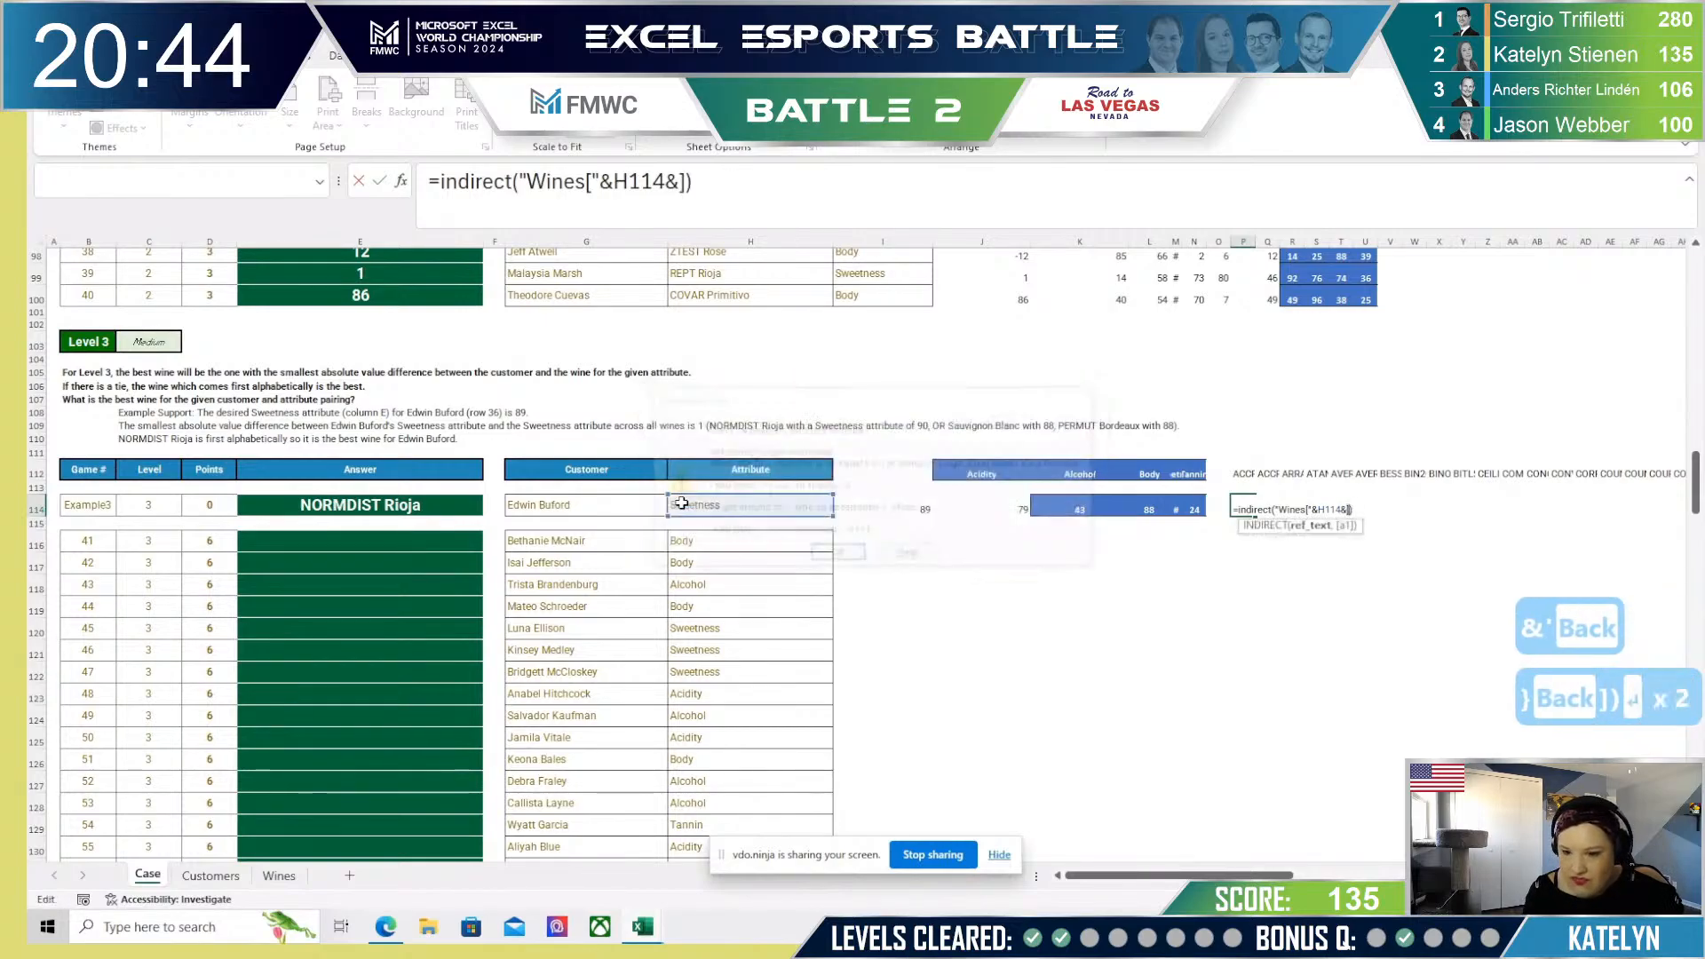
Step: Add the missing opening quotation mark before the closing bracket so P114 reads =INDIRECT("Wines["&H114&"]")
click(679, 181)
text(")
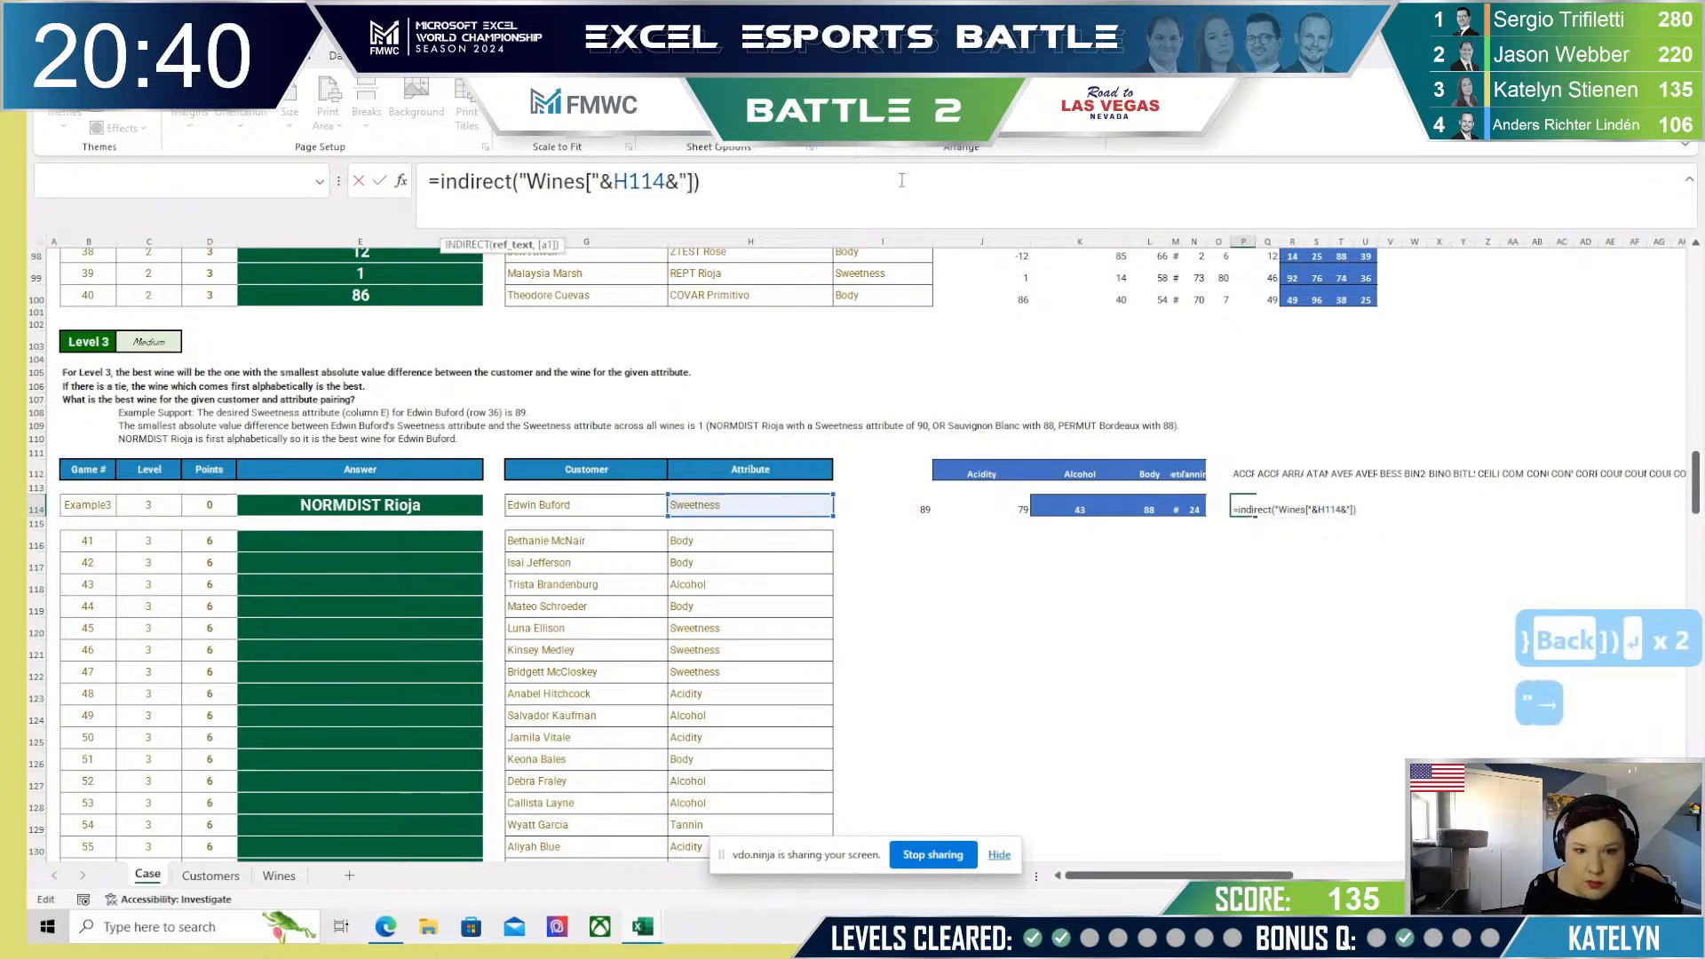
key(Return)
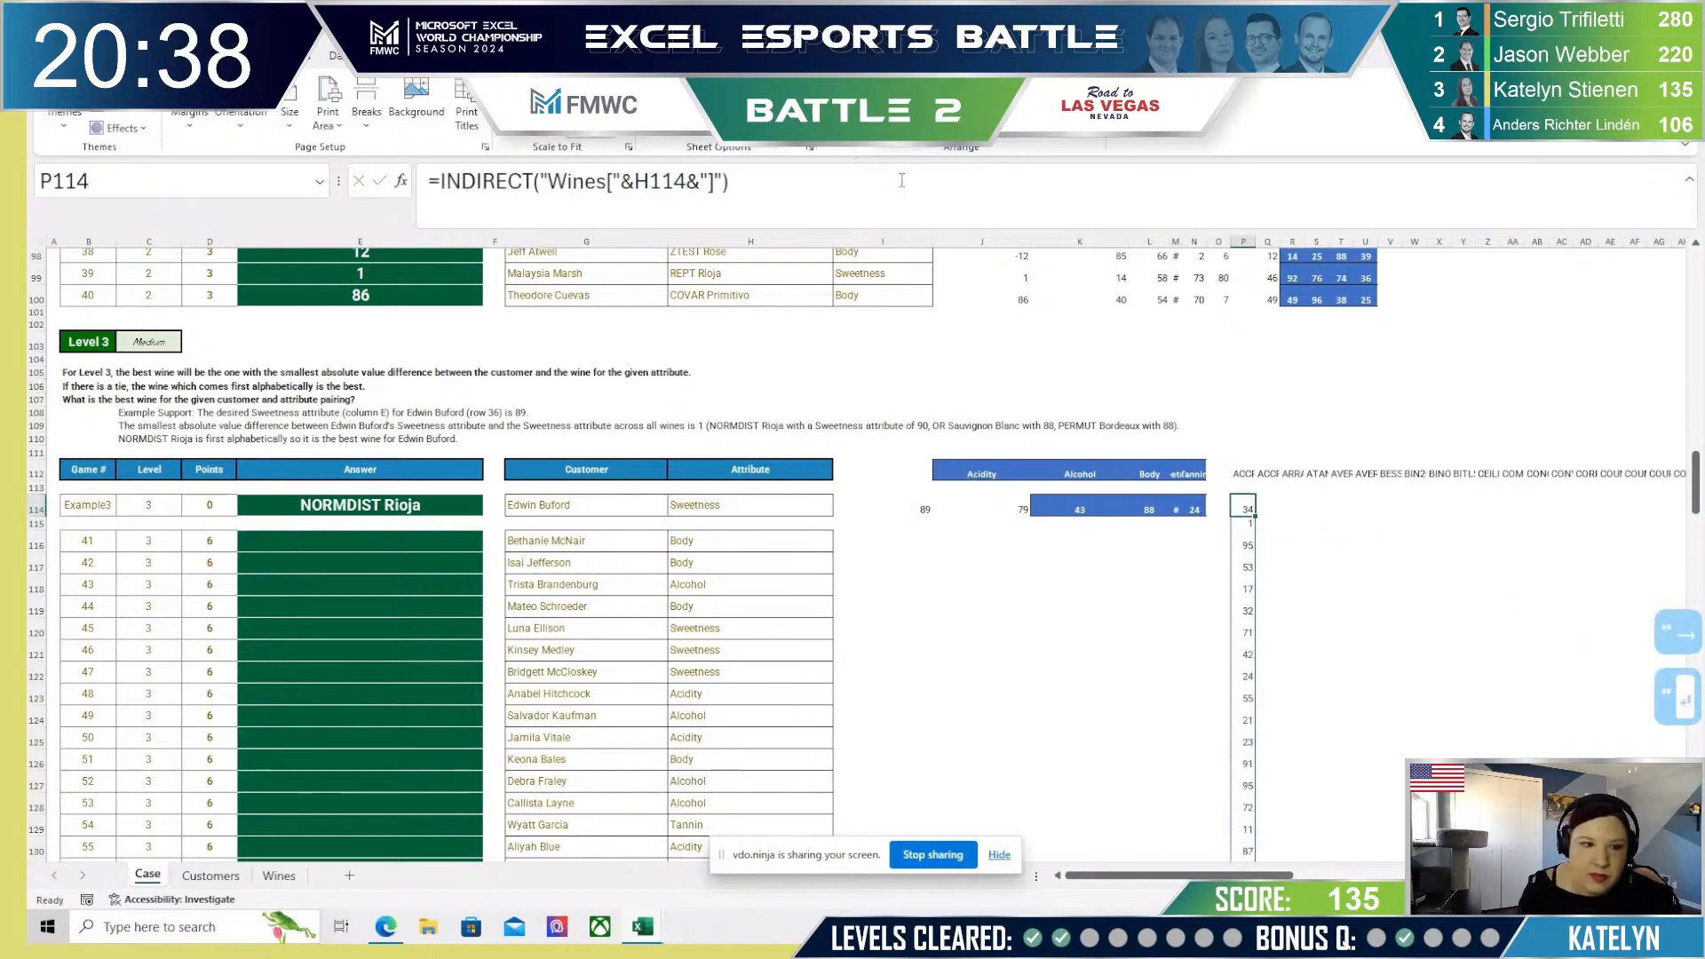
Step: Wrap the INDIRECT formula in P114 in TOROW so the wine attribute values run across the example row
click(501, 186)
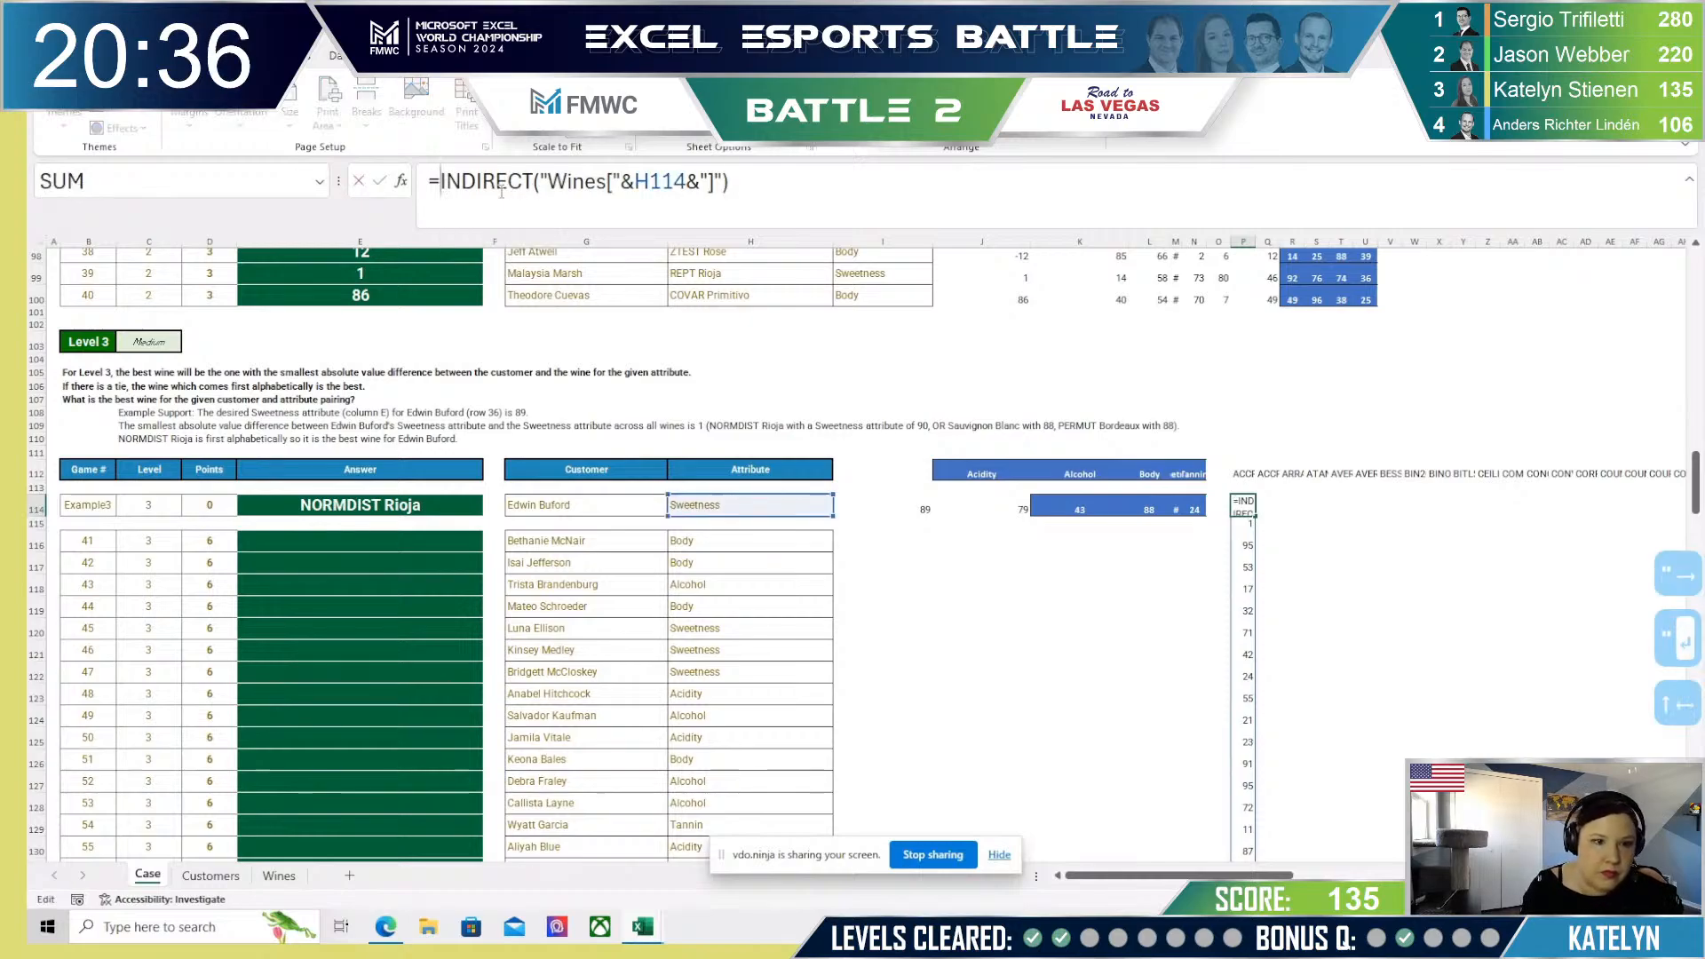
text(tocol()
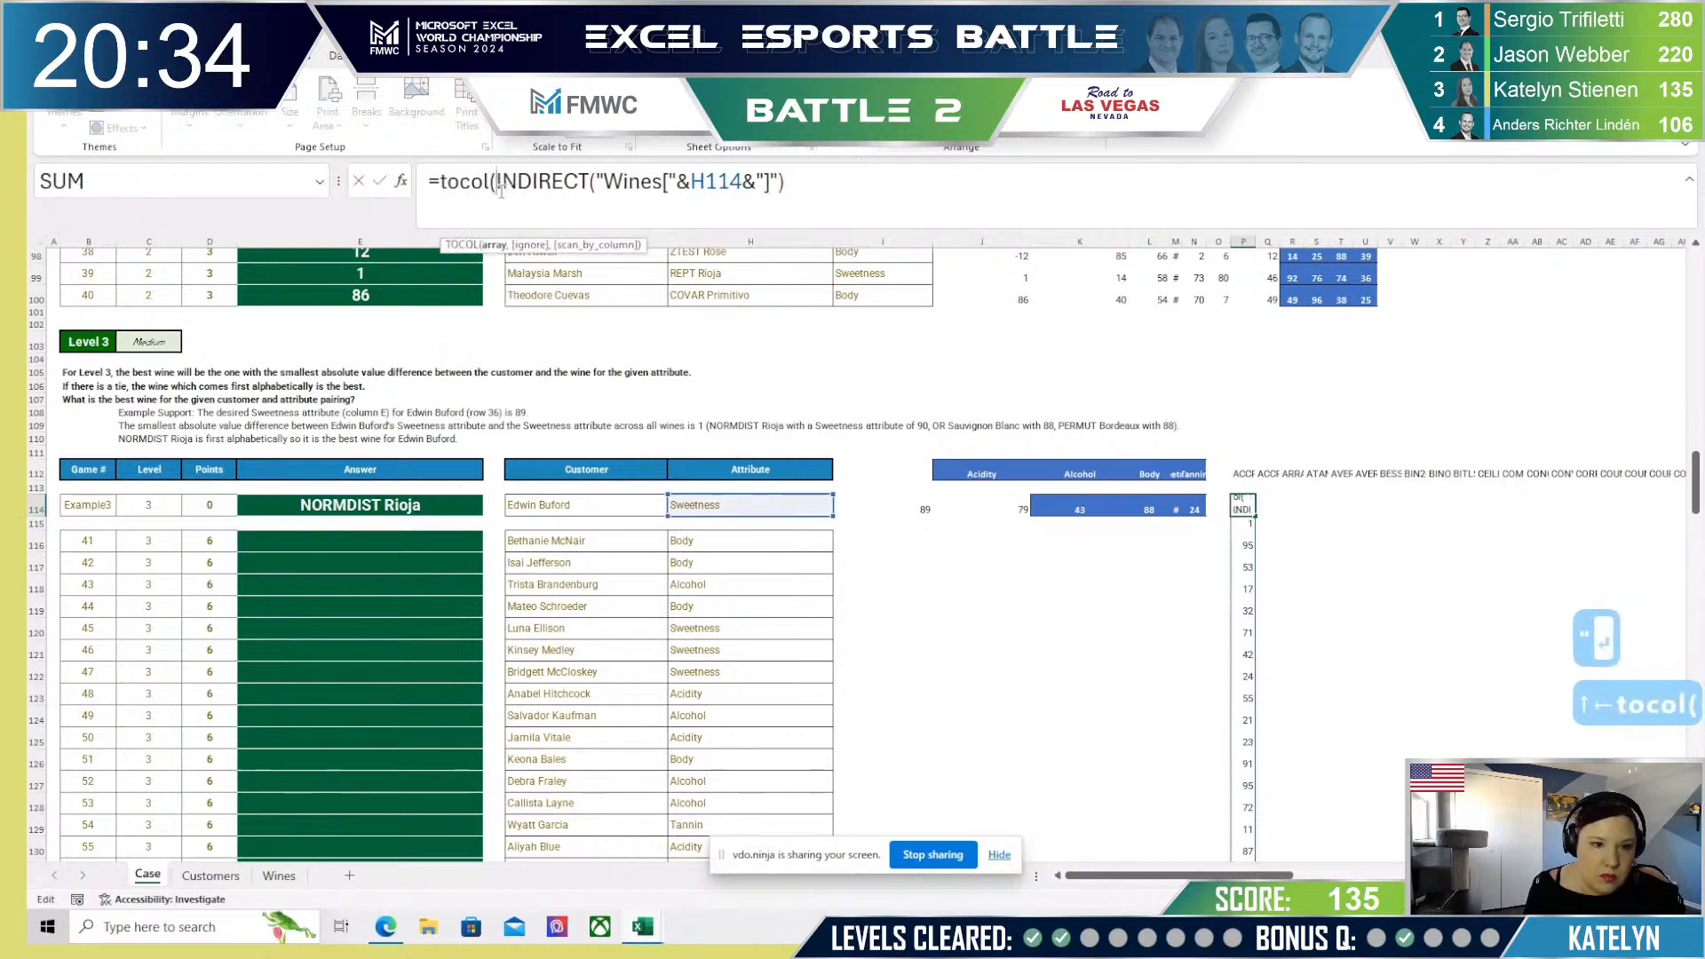
text())
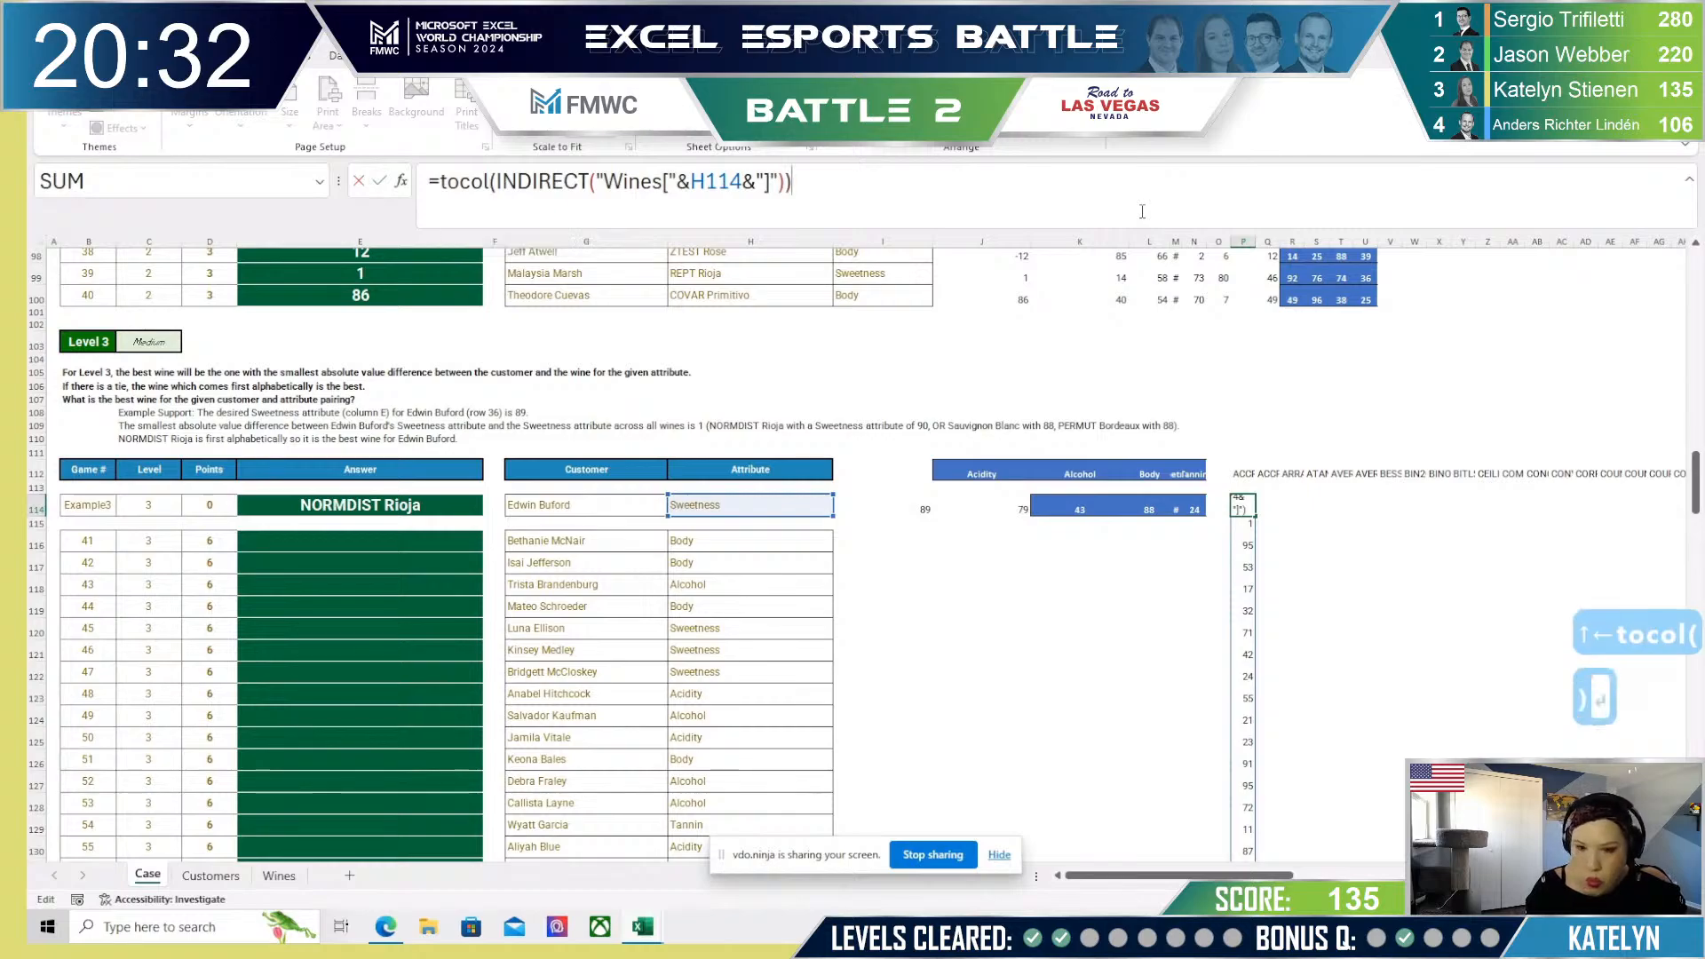
key(Return)
drag(507, 182, 470, 188)
text(row)
key(Return)
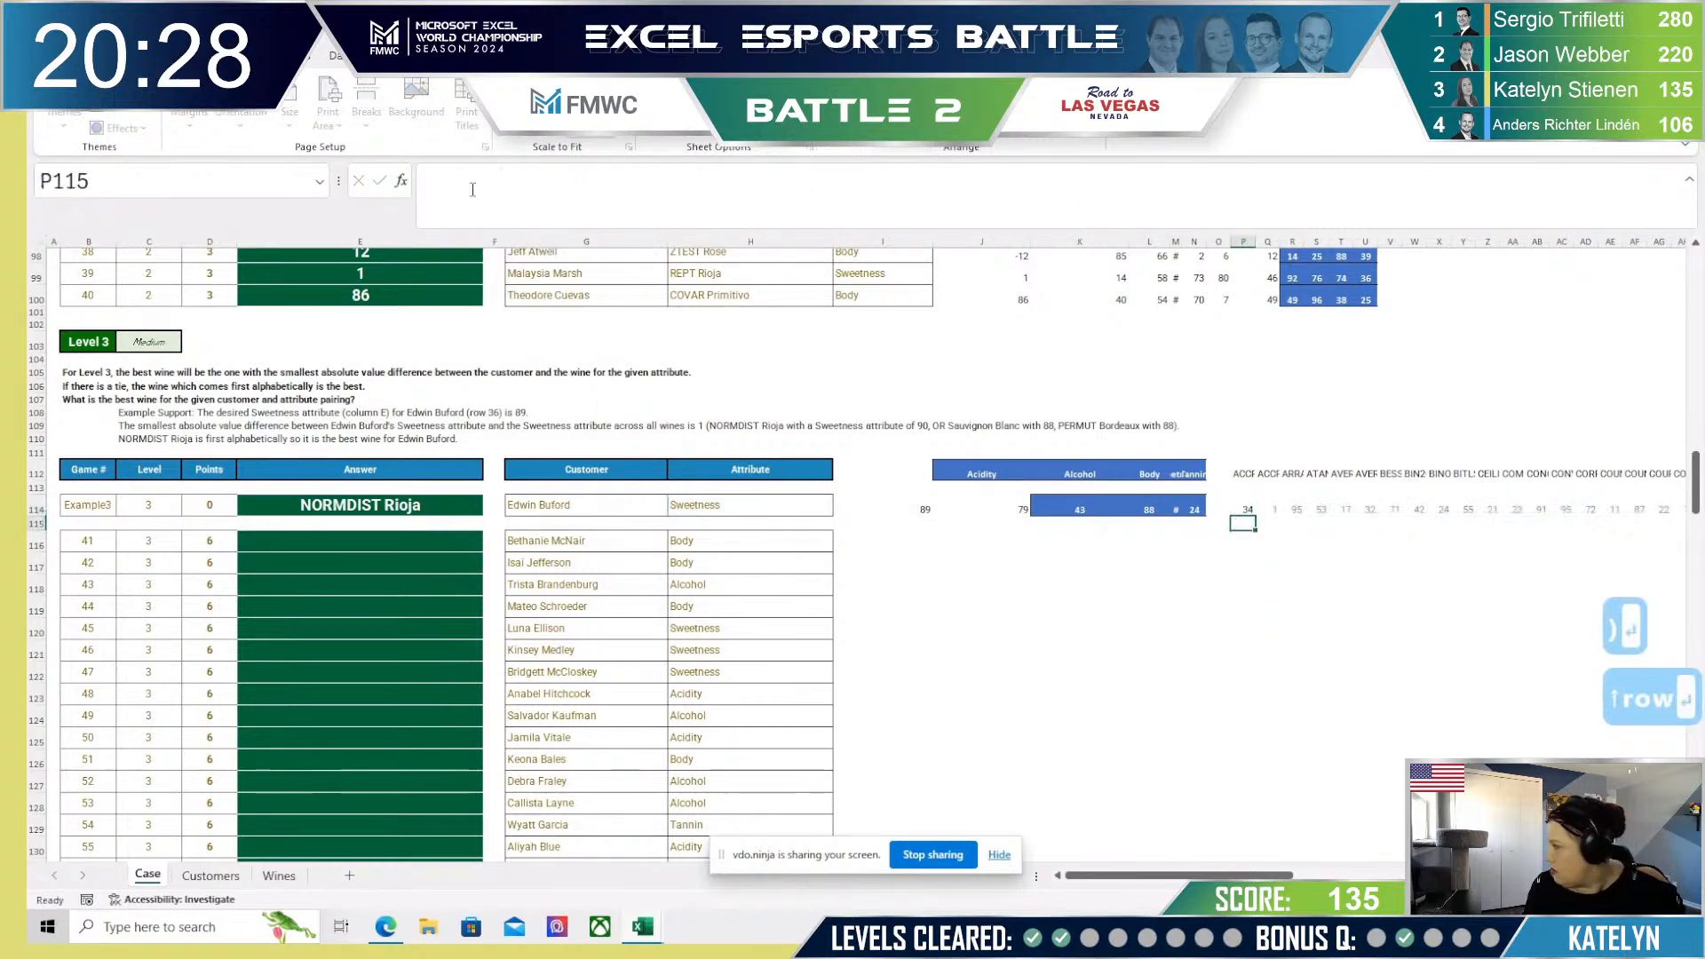
key(Up)
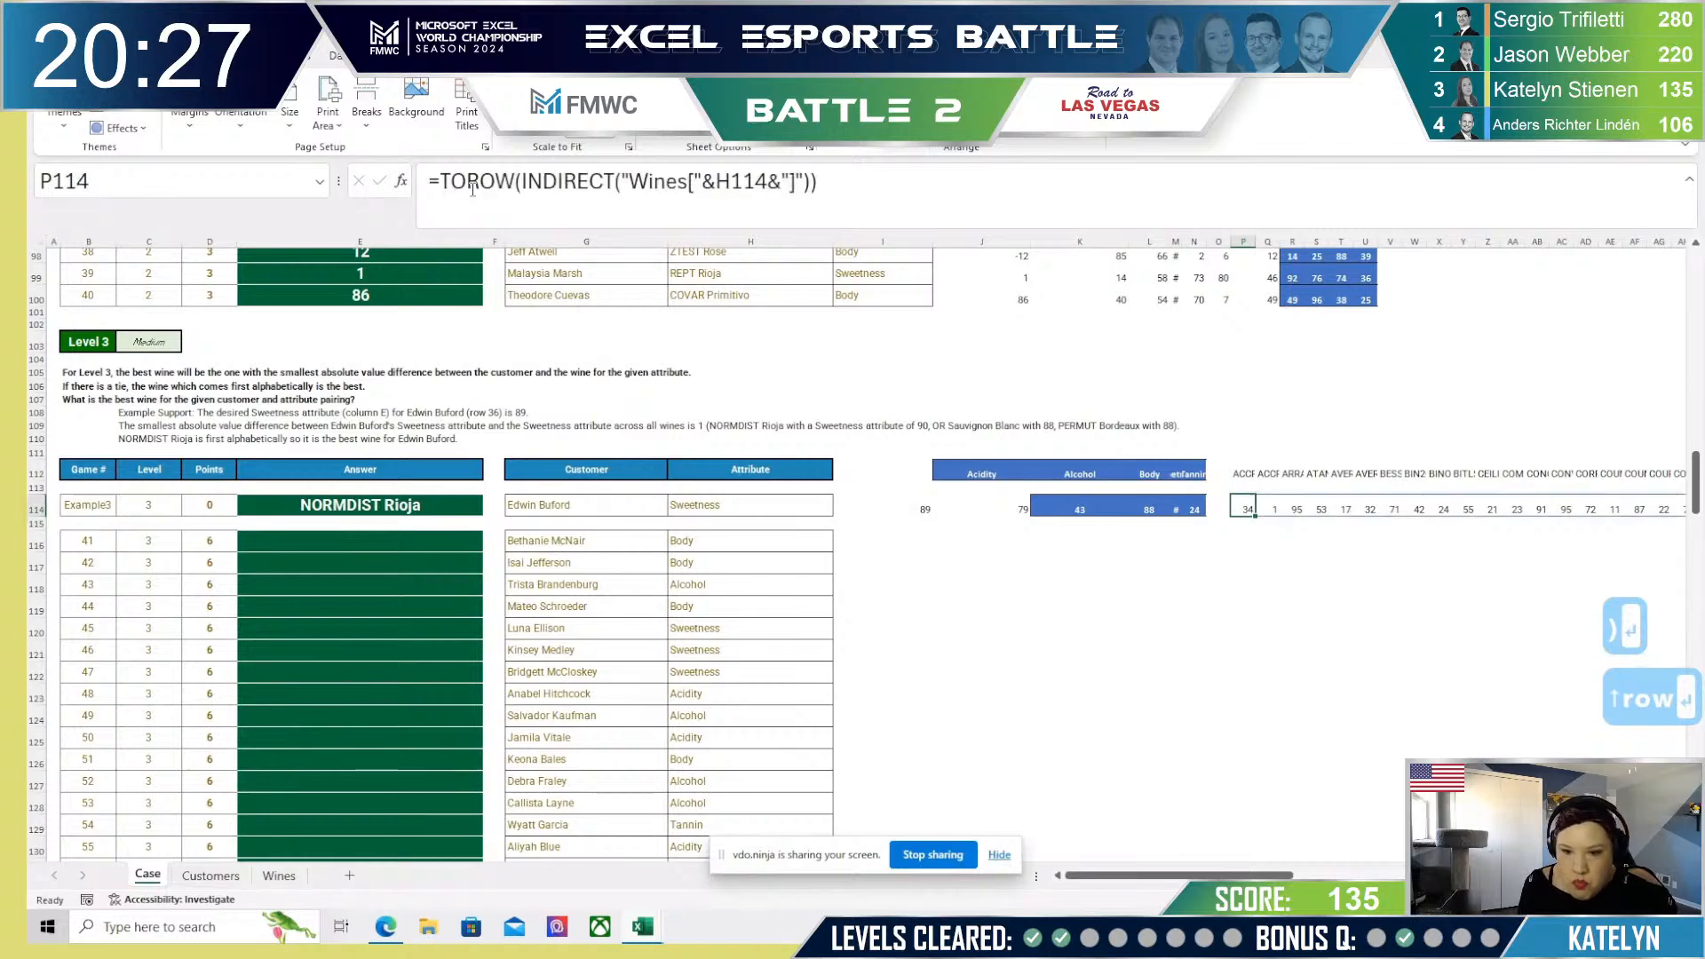
Step: Extend the TOROW formula in P114 to subtract the customer's attribute value in I114 from each wine value
click(979, 207)
text(-)
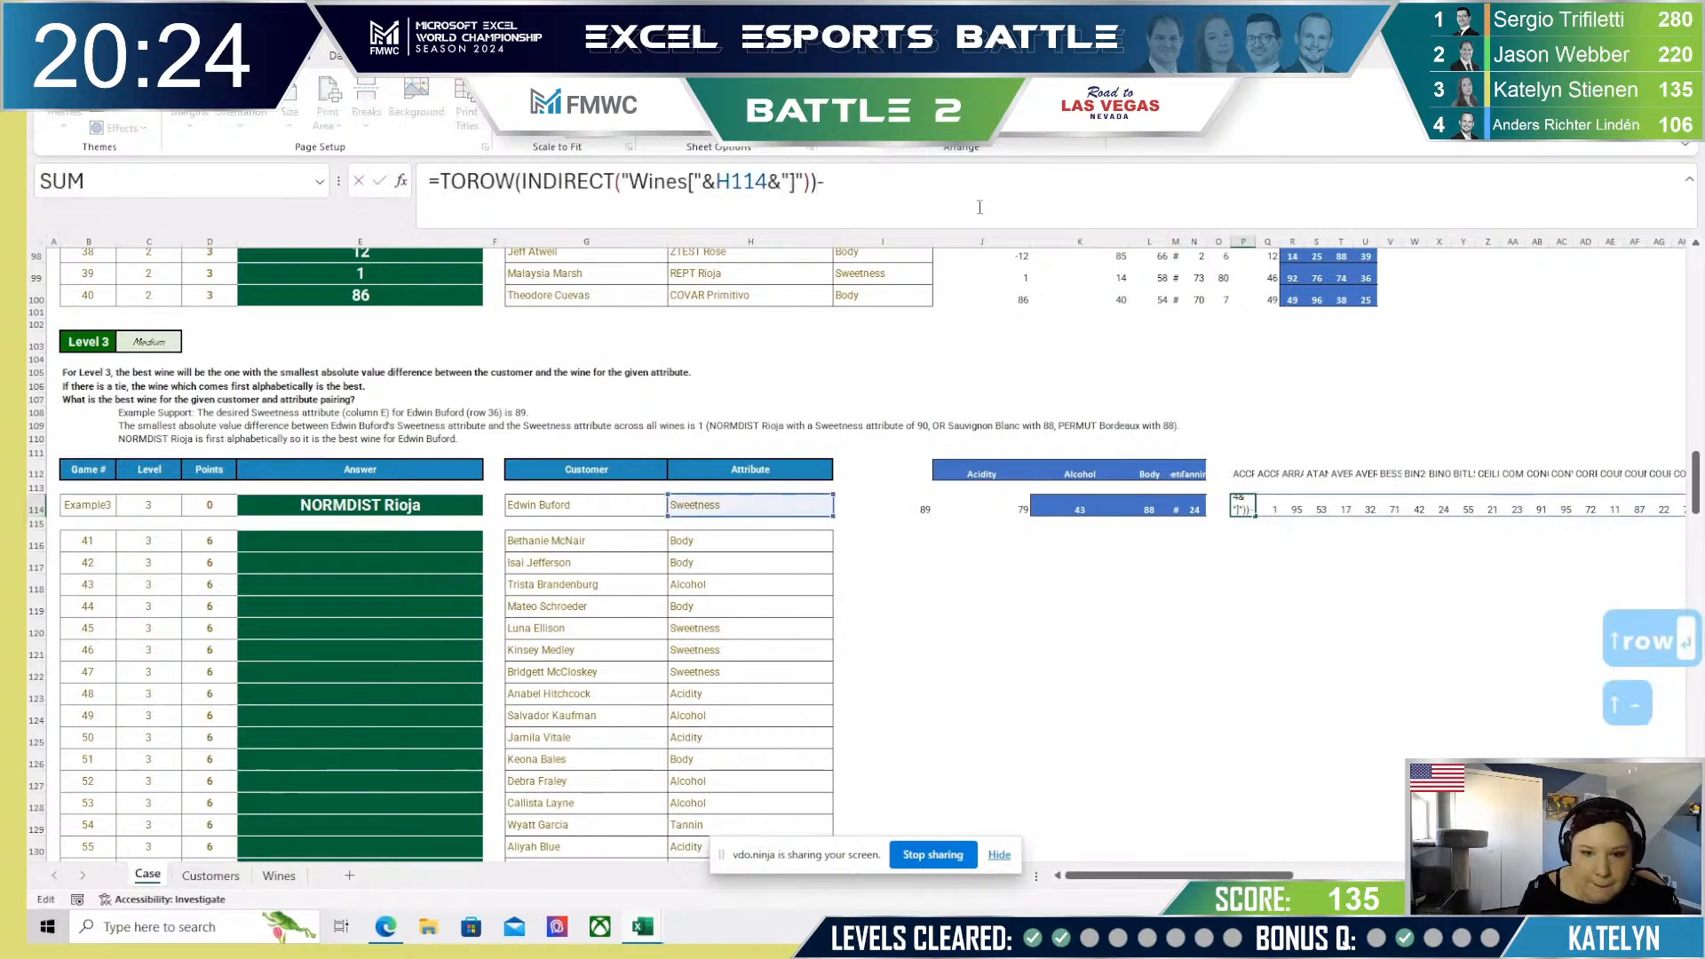
click(915, 509)
key(Return)
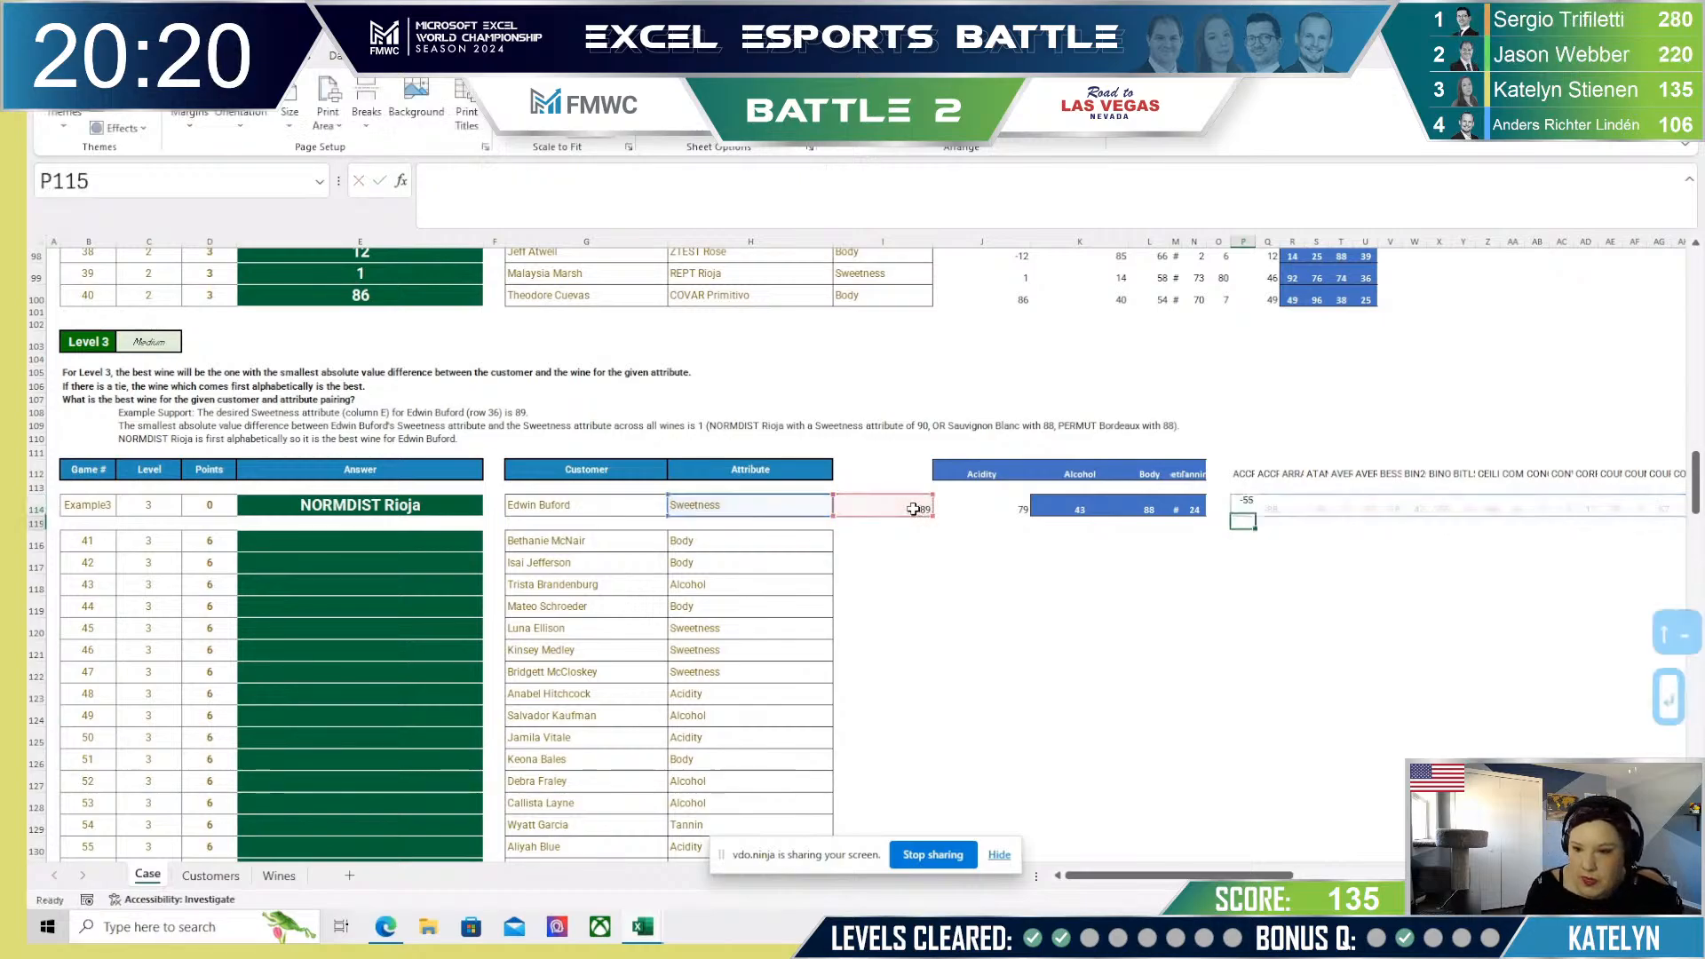
key(Up)
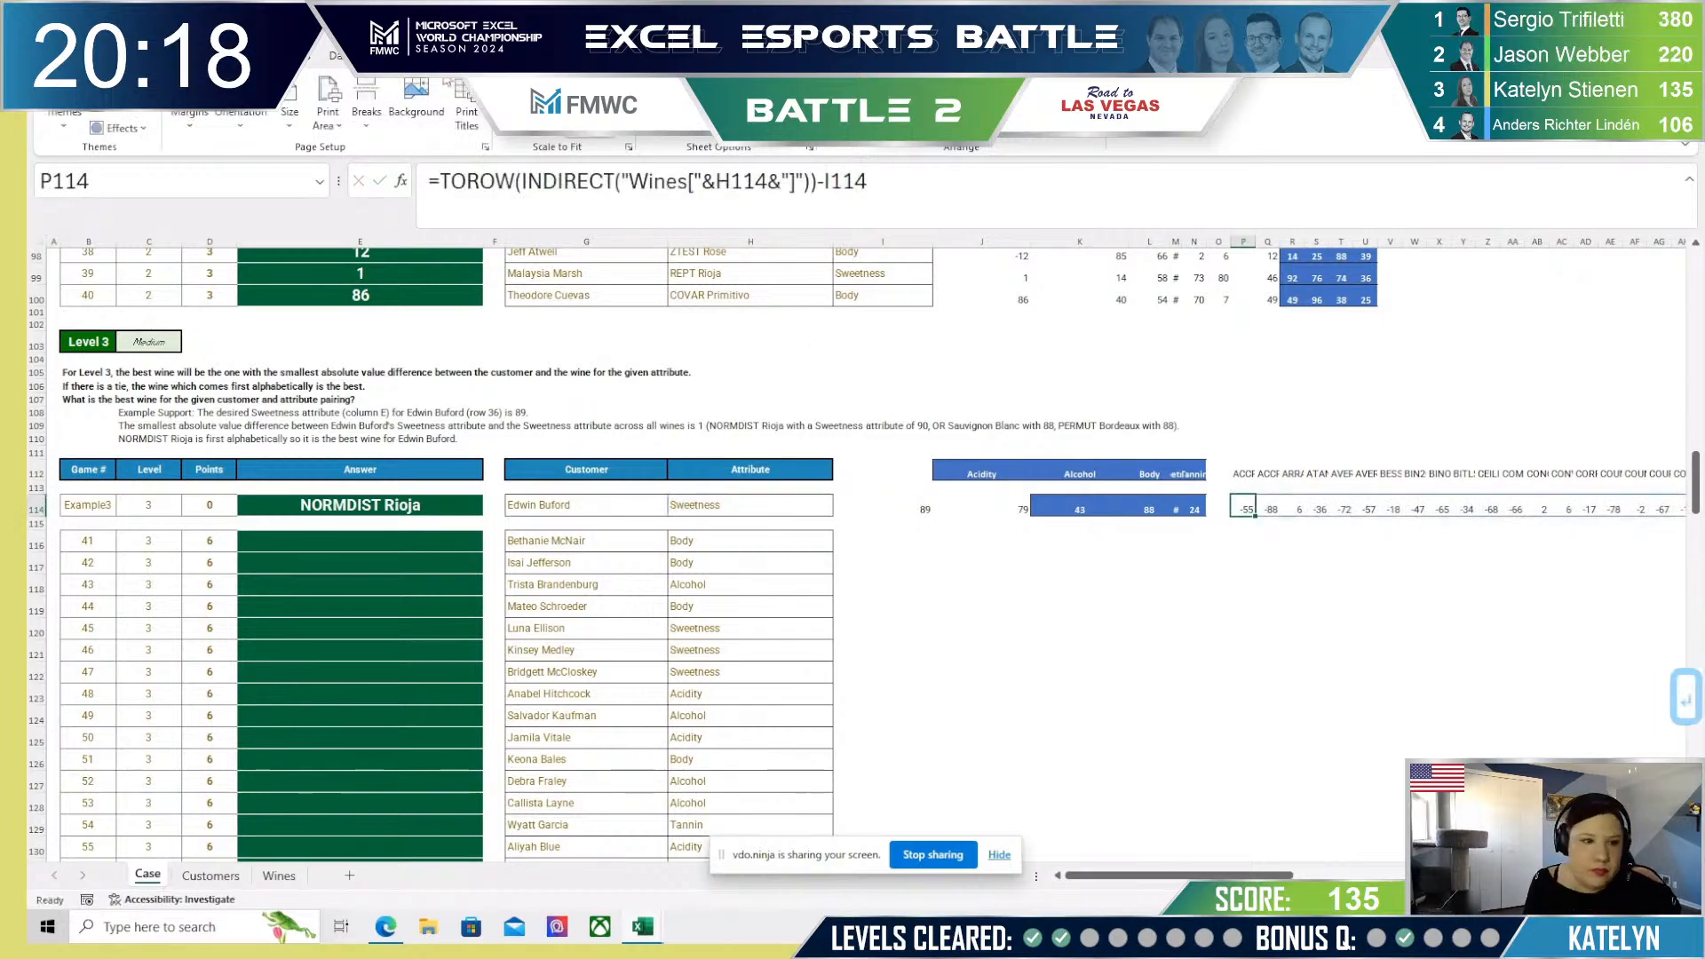
Step: Wrap the whole P114 difference formula in ABS so it returns absolute differences for all wines
click(440, 178)
text(abs)
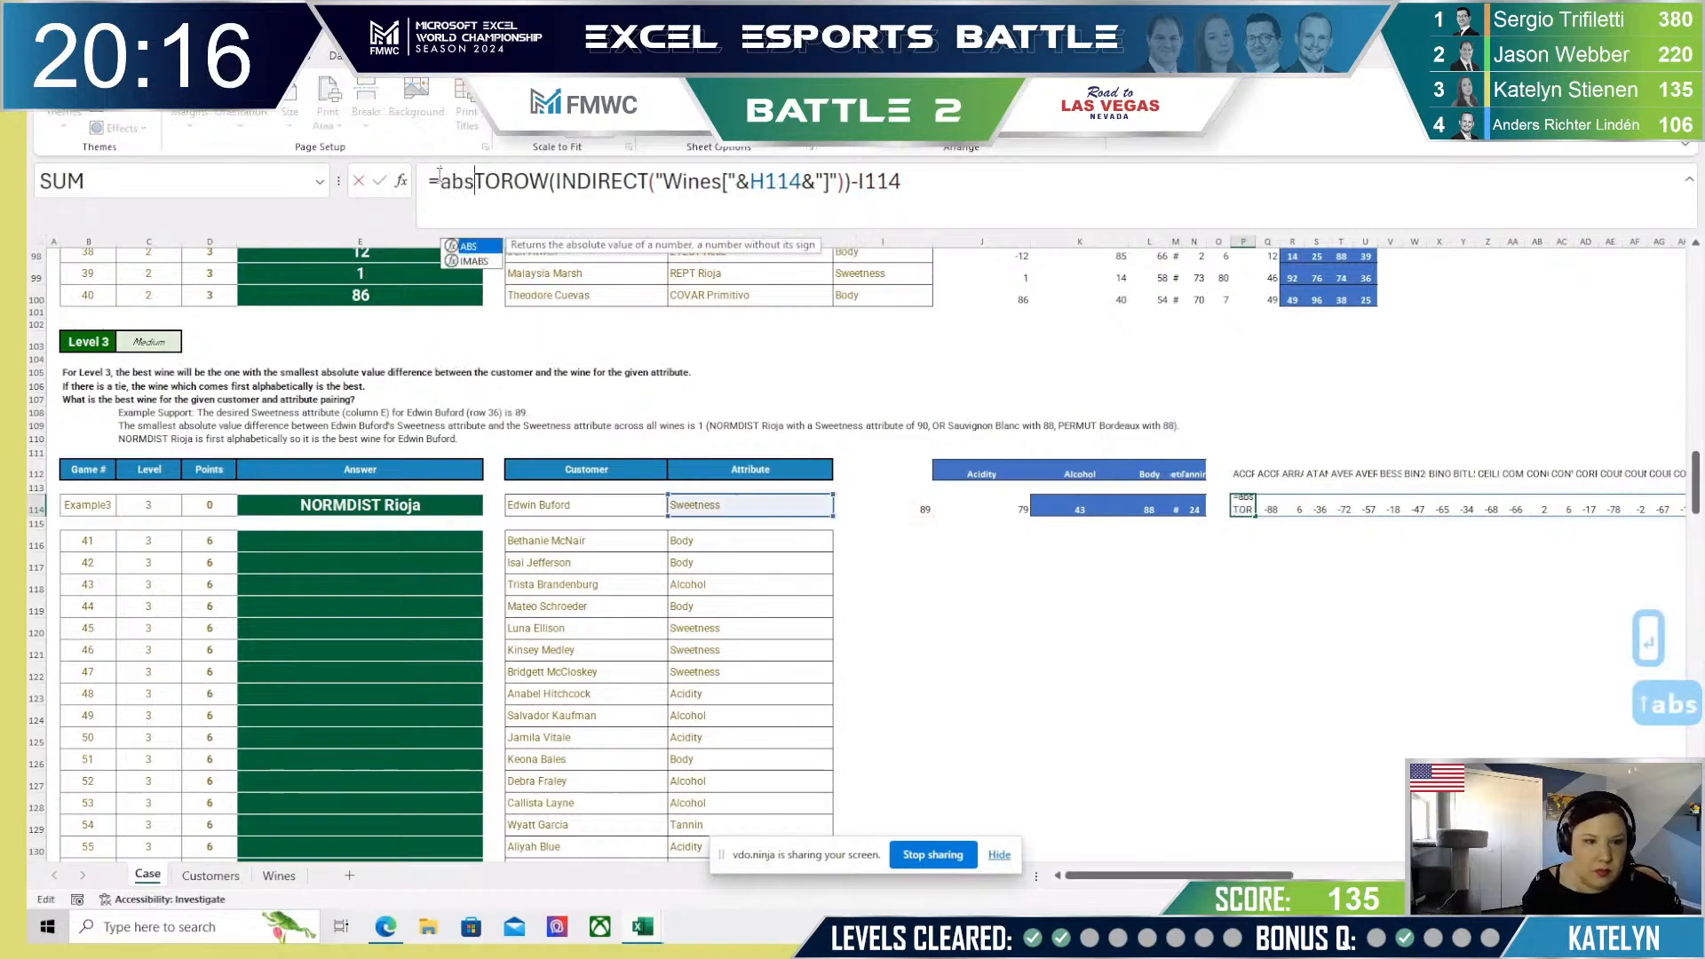
text(()
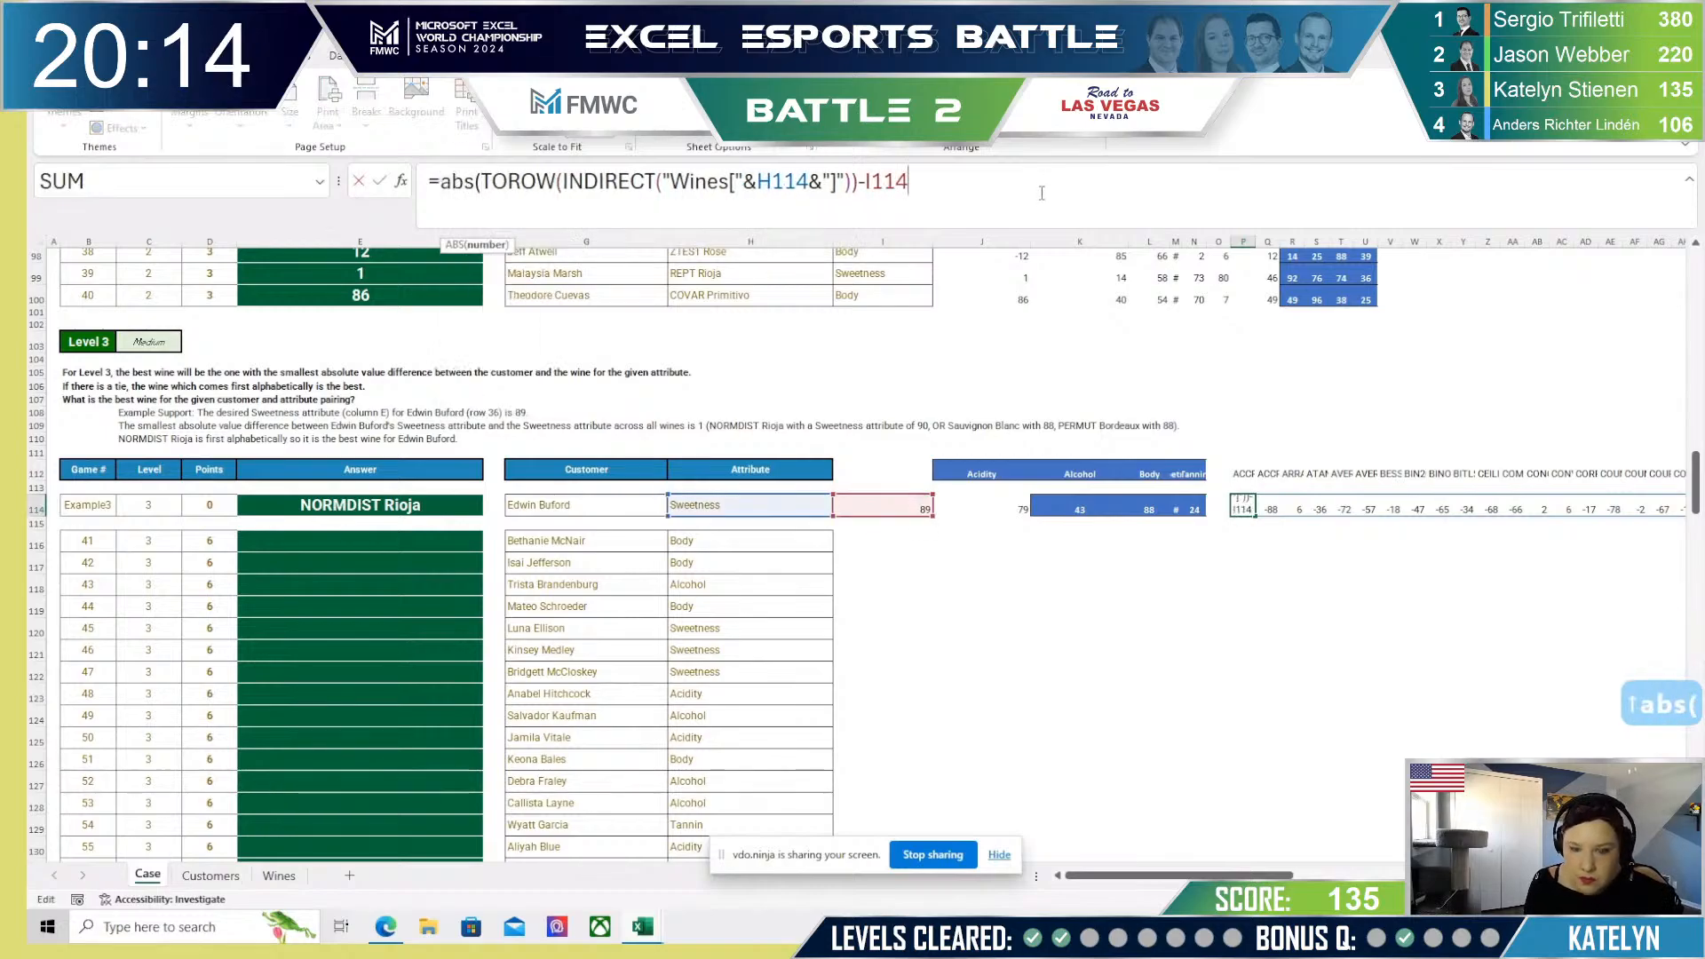
text())
key(Return)
key(Up)
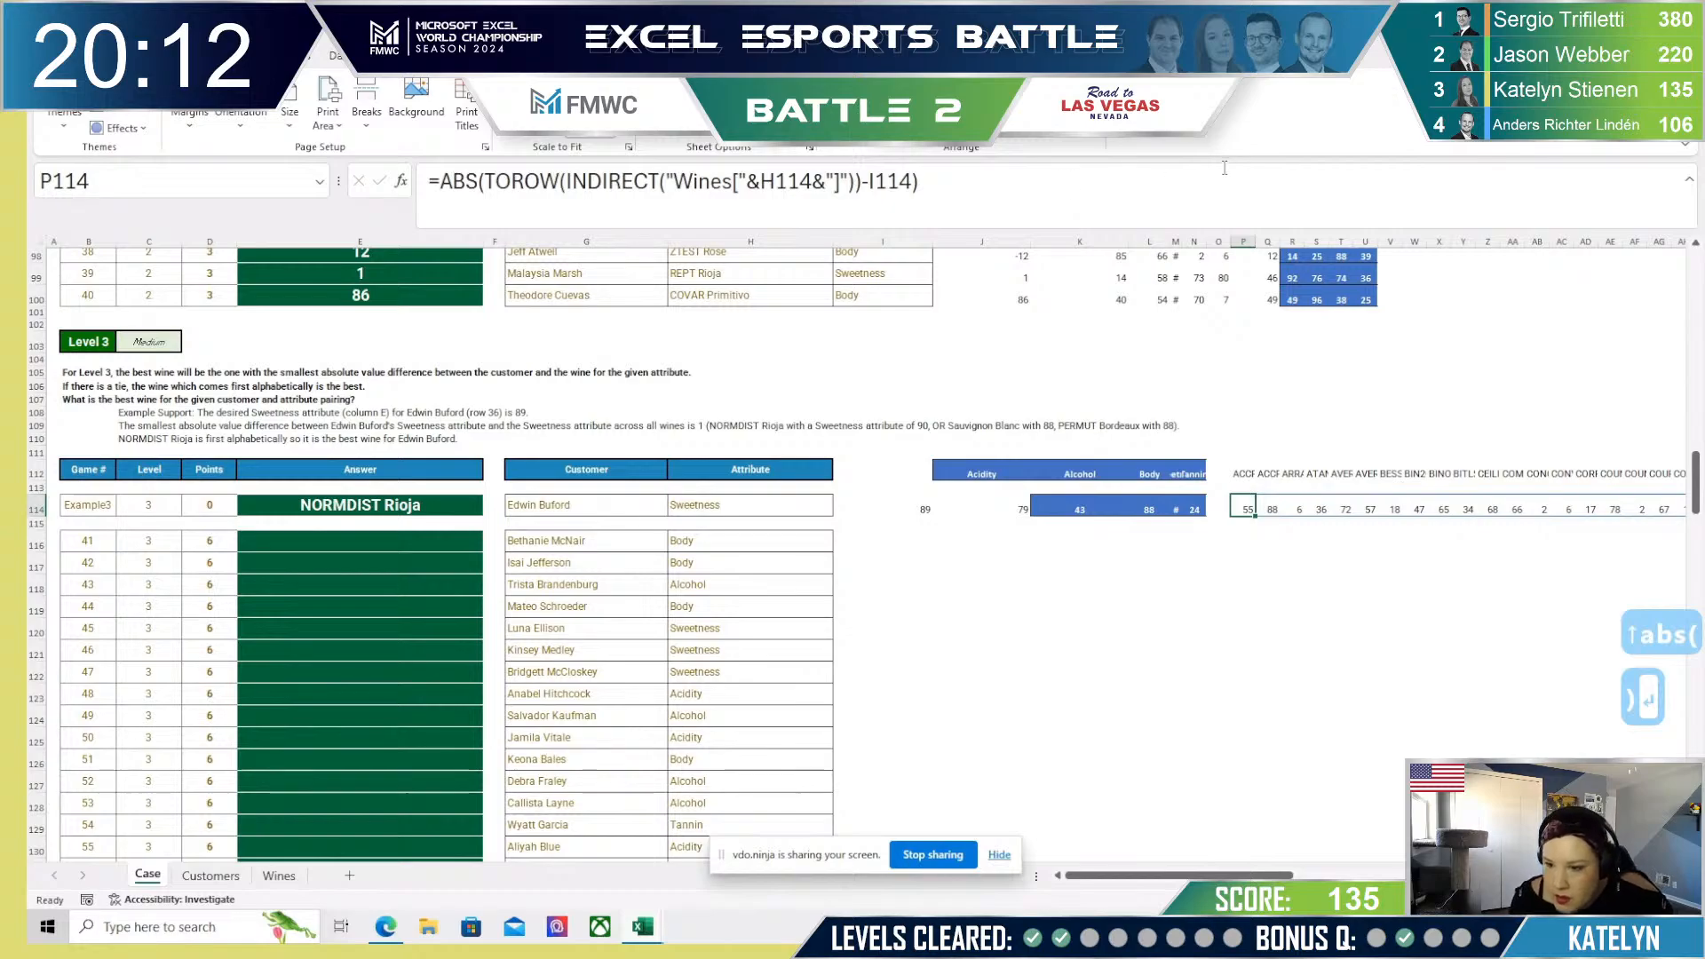
Step: Enter =MIN(P114#) in O114 to get the smallest absolute difference in the example row
click(1219, 512)
text(=min()
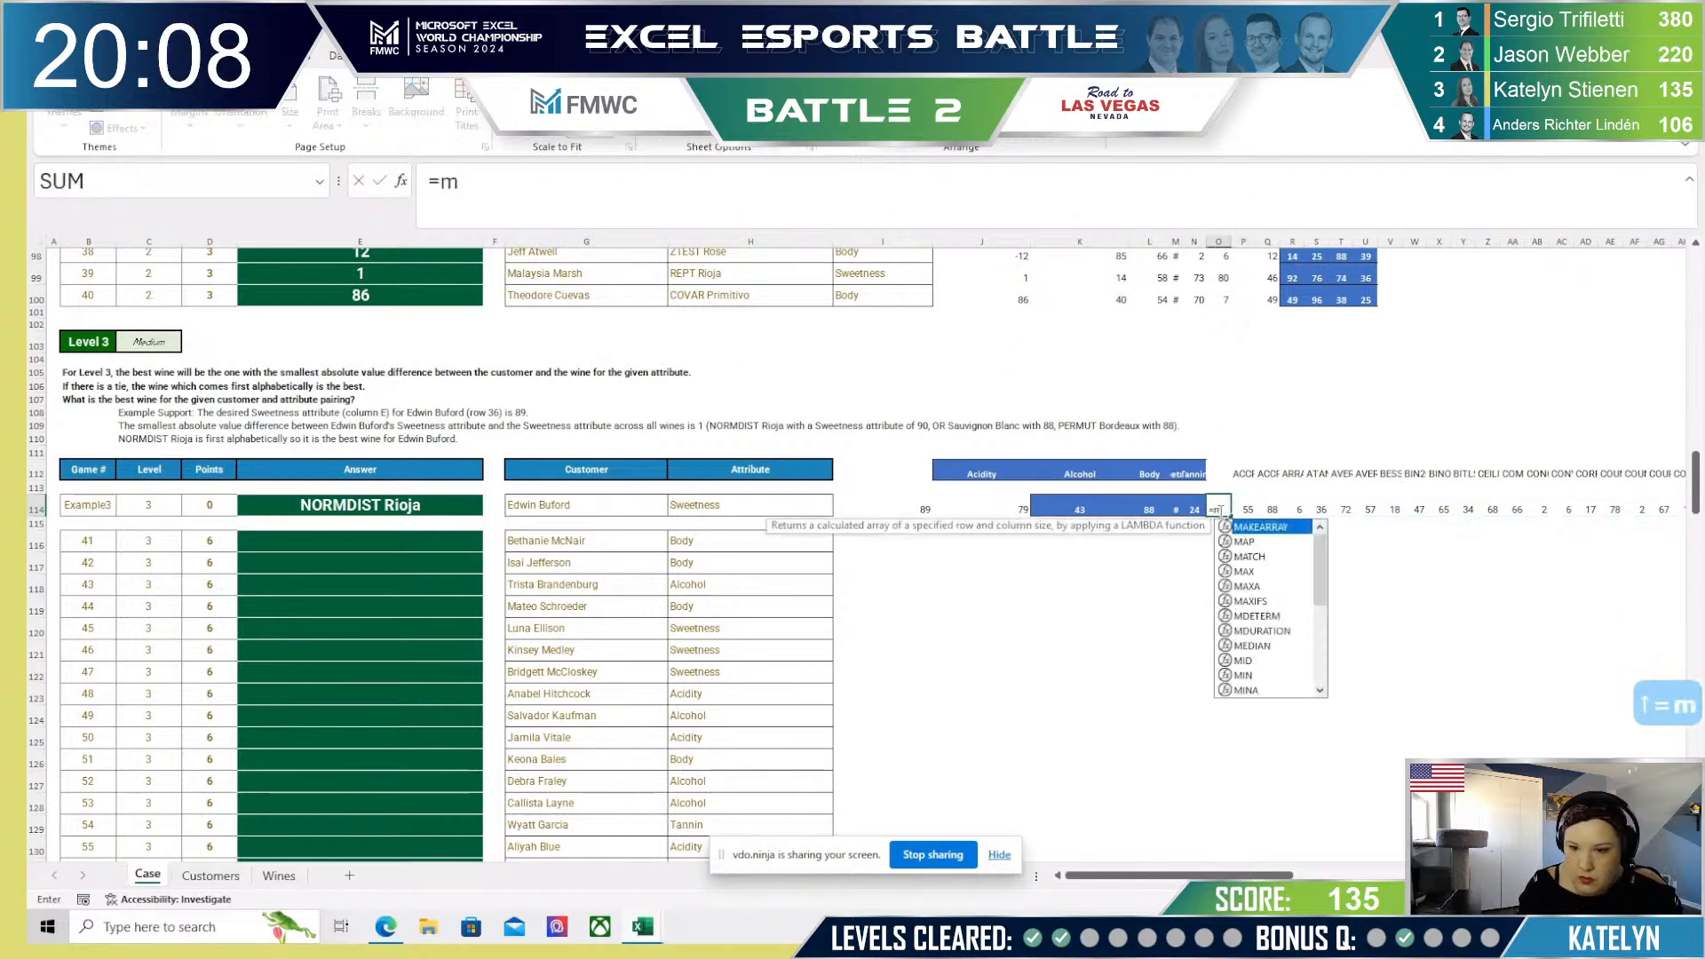
key(Right)
key(ctrl+shift+Right)
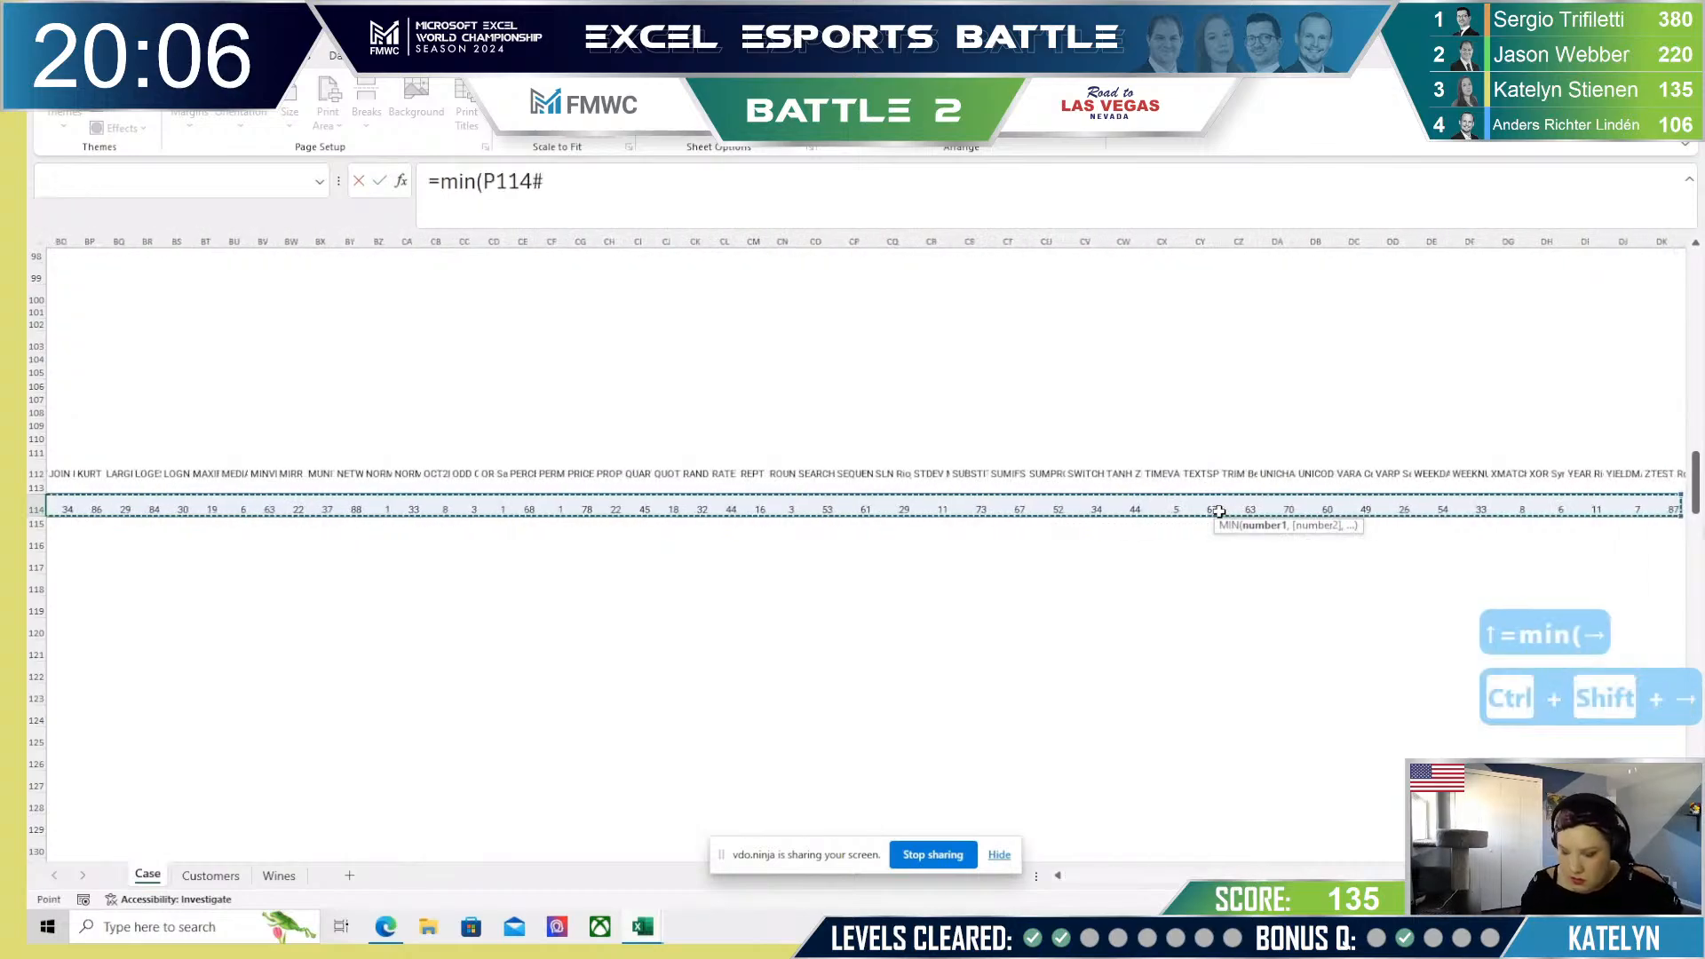
text())
key(Left)
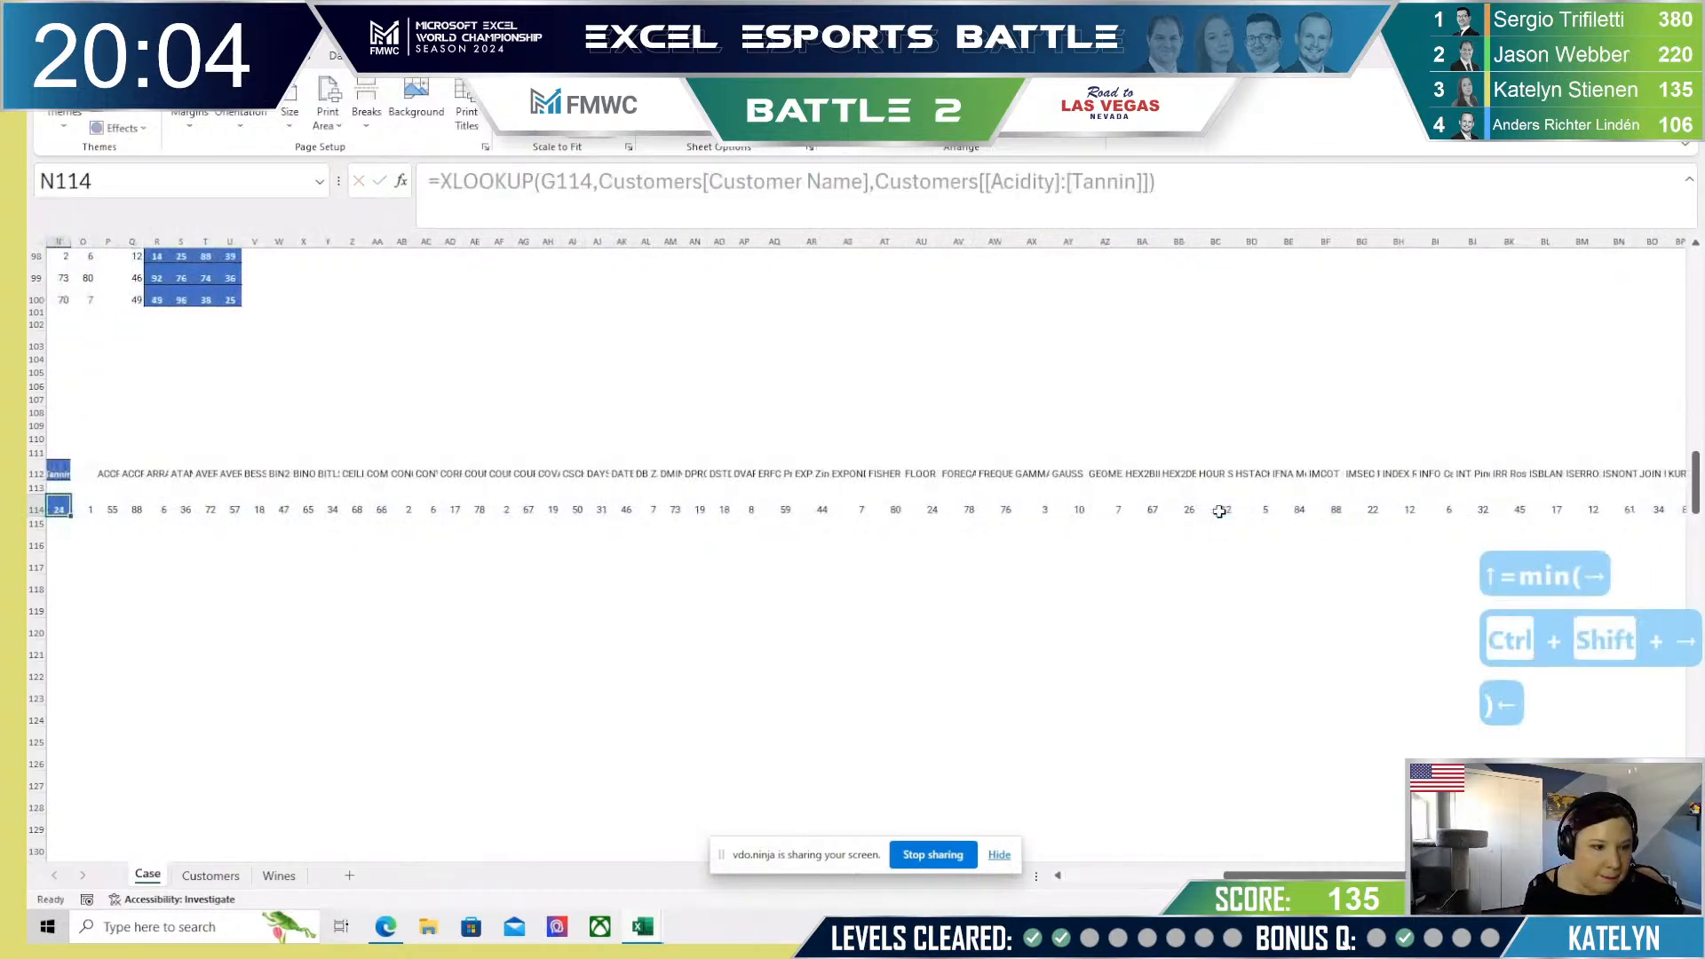
key(Left)
key(Right)
key(Right)
key(Left)
key(Right)
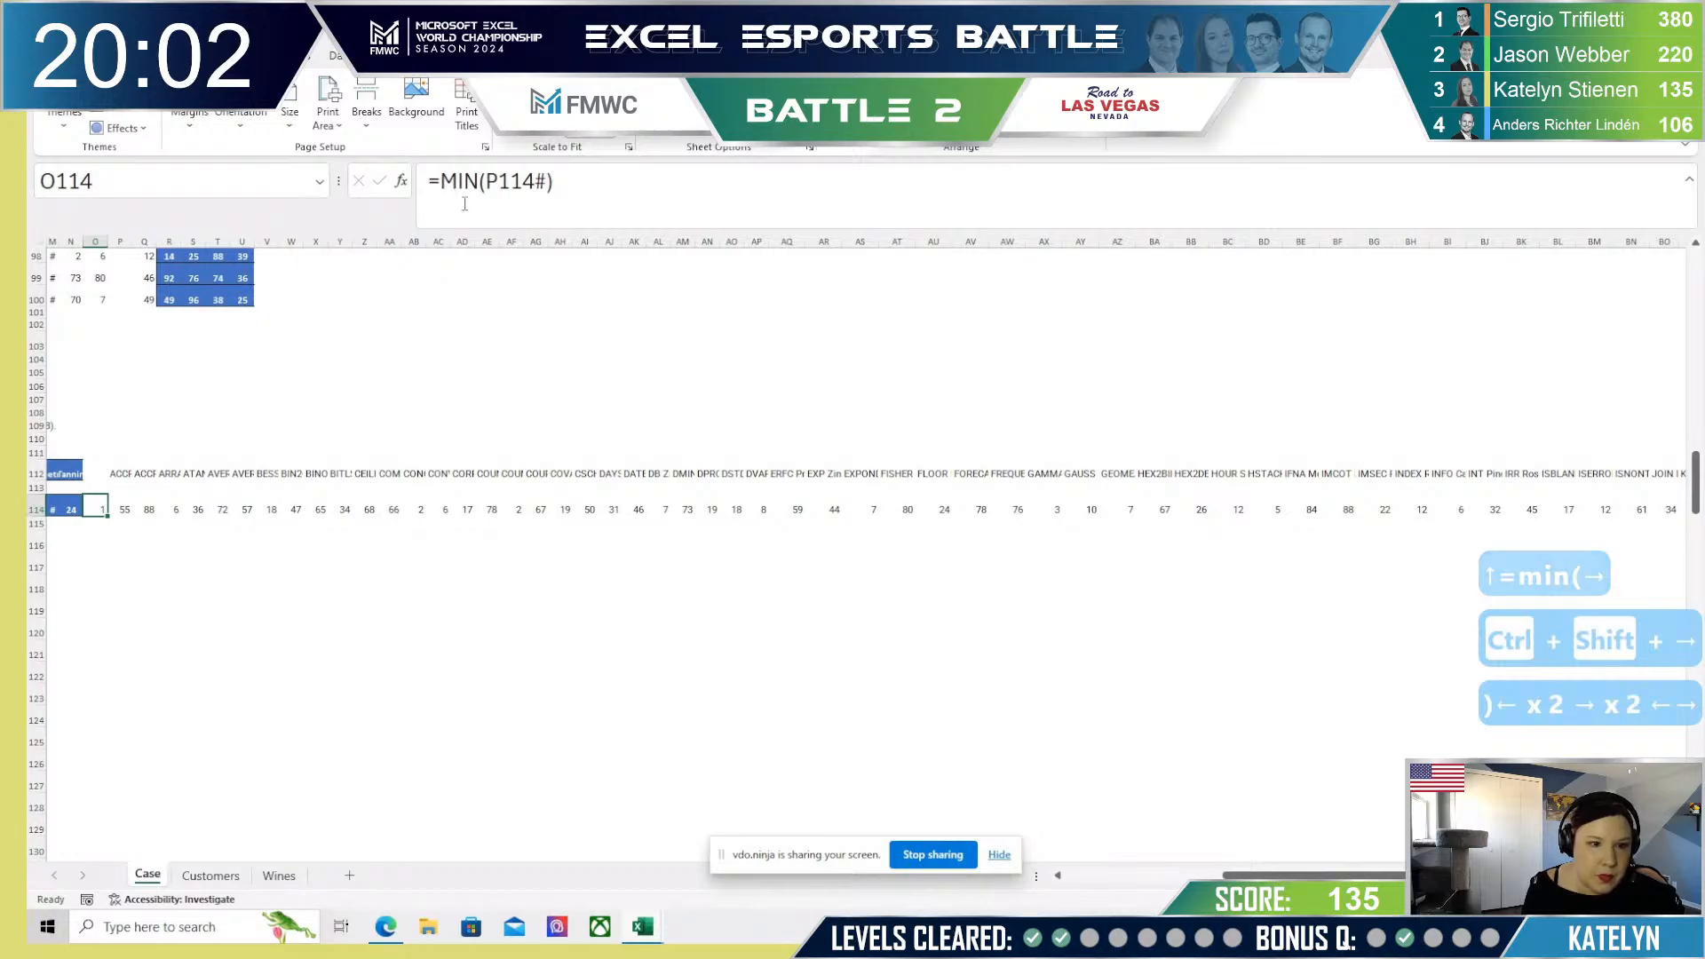
Step: Expand O114 to =XLOOKUP(MIN(P114#),P114#,$P$112#) so it returns the name of the closest wine
click(440, 183)
text(xlo)
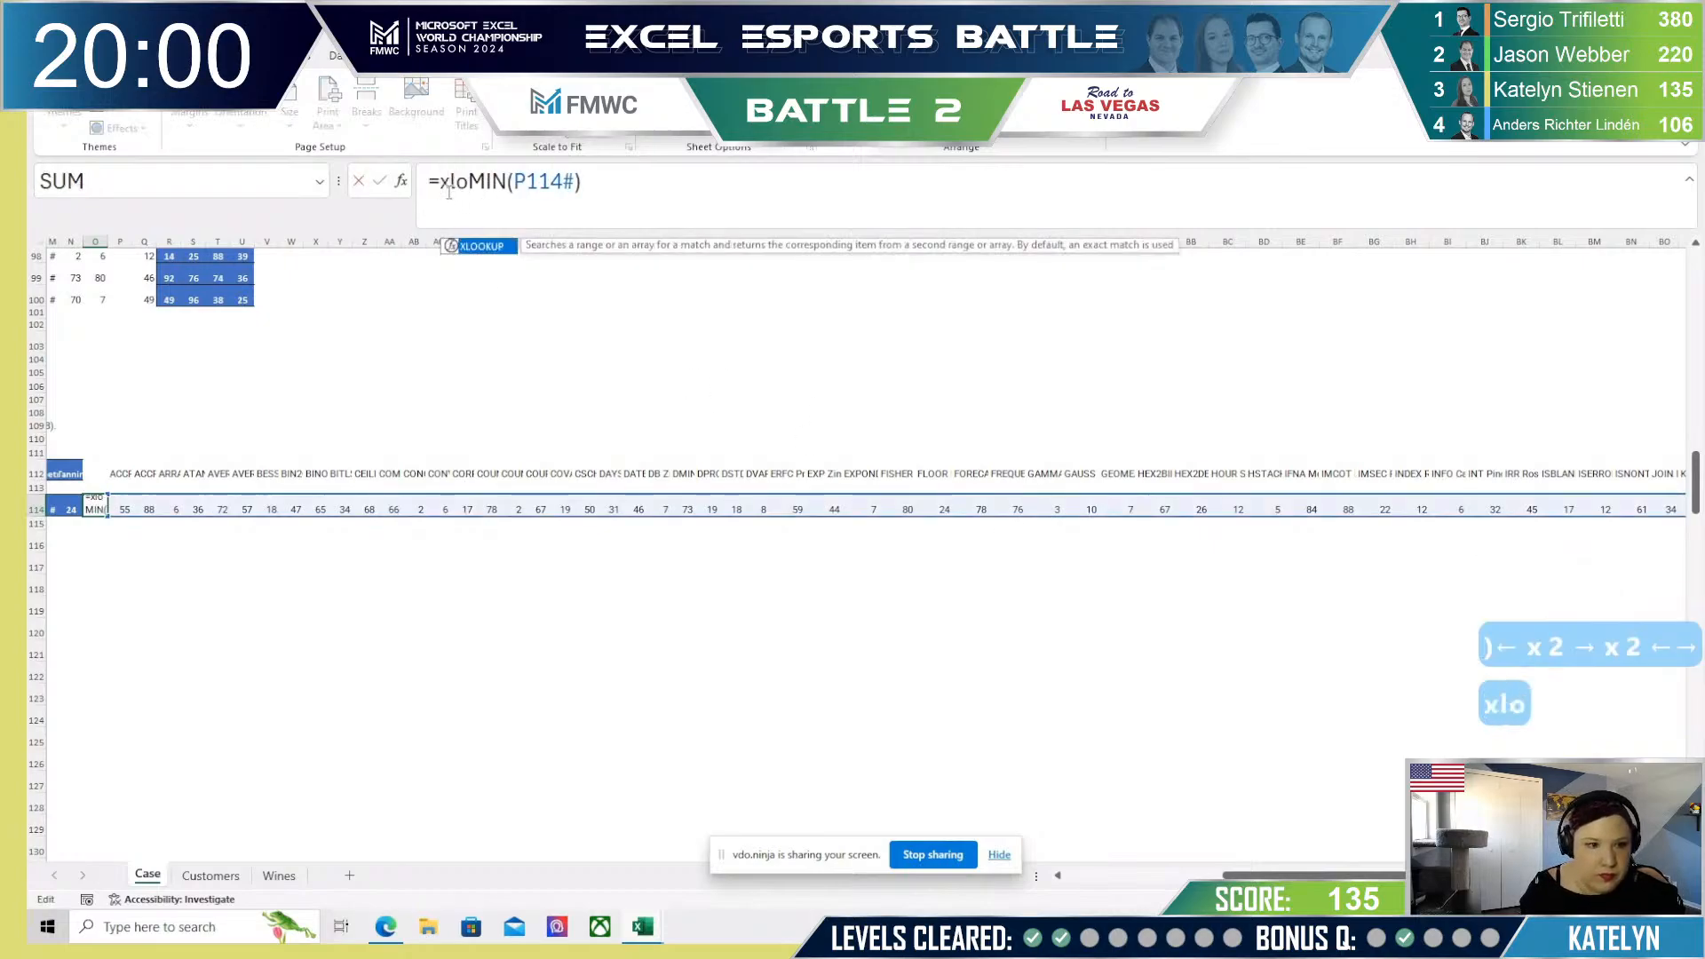
text(okup()
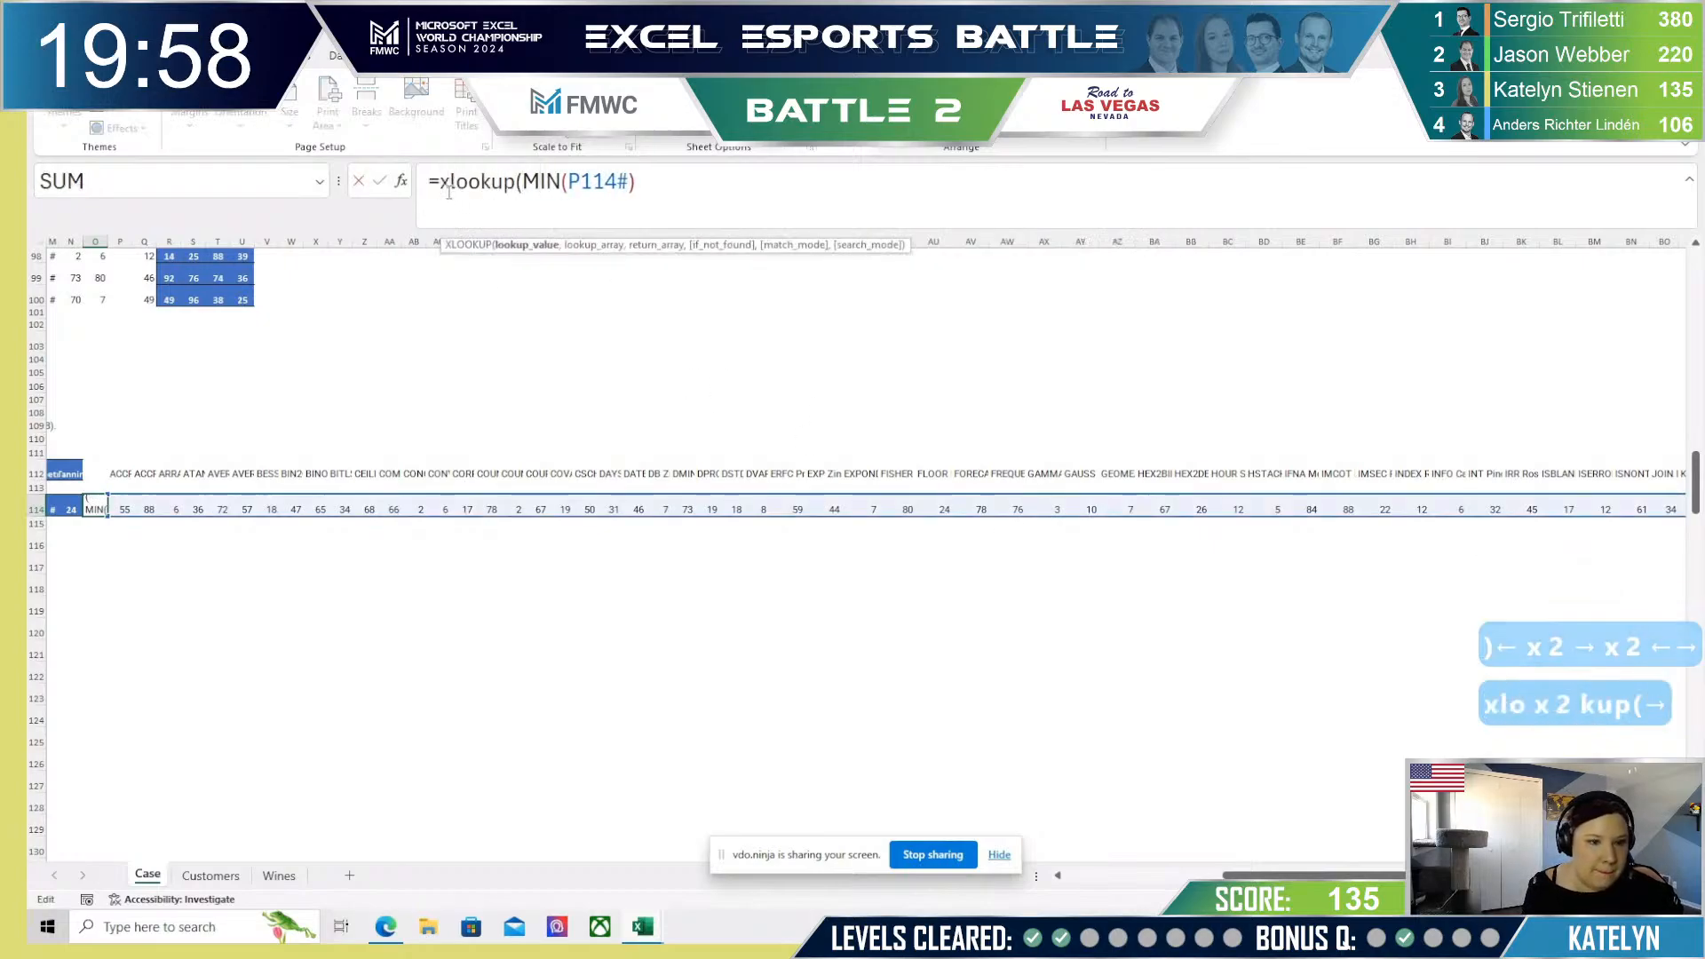
click(796, 193)
text(,)
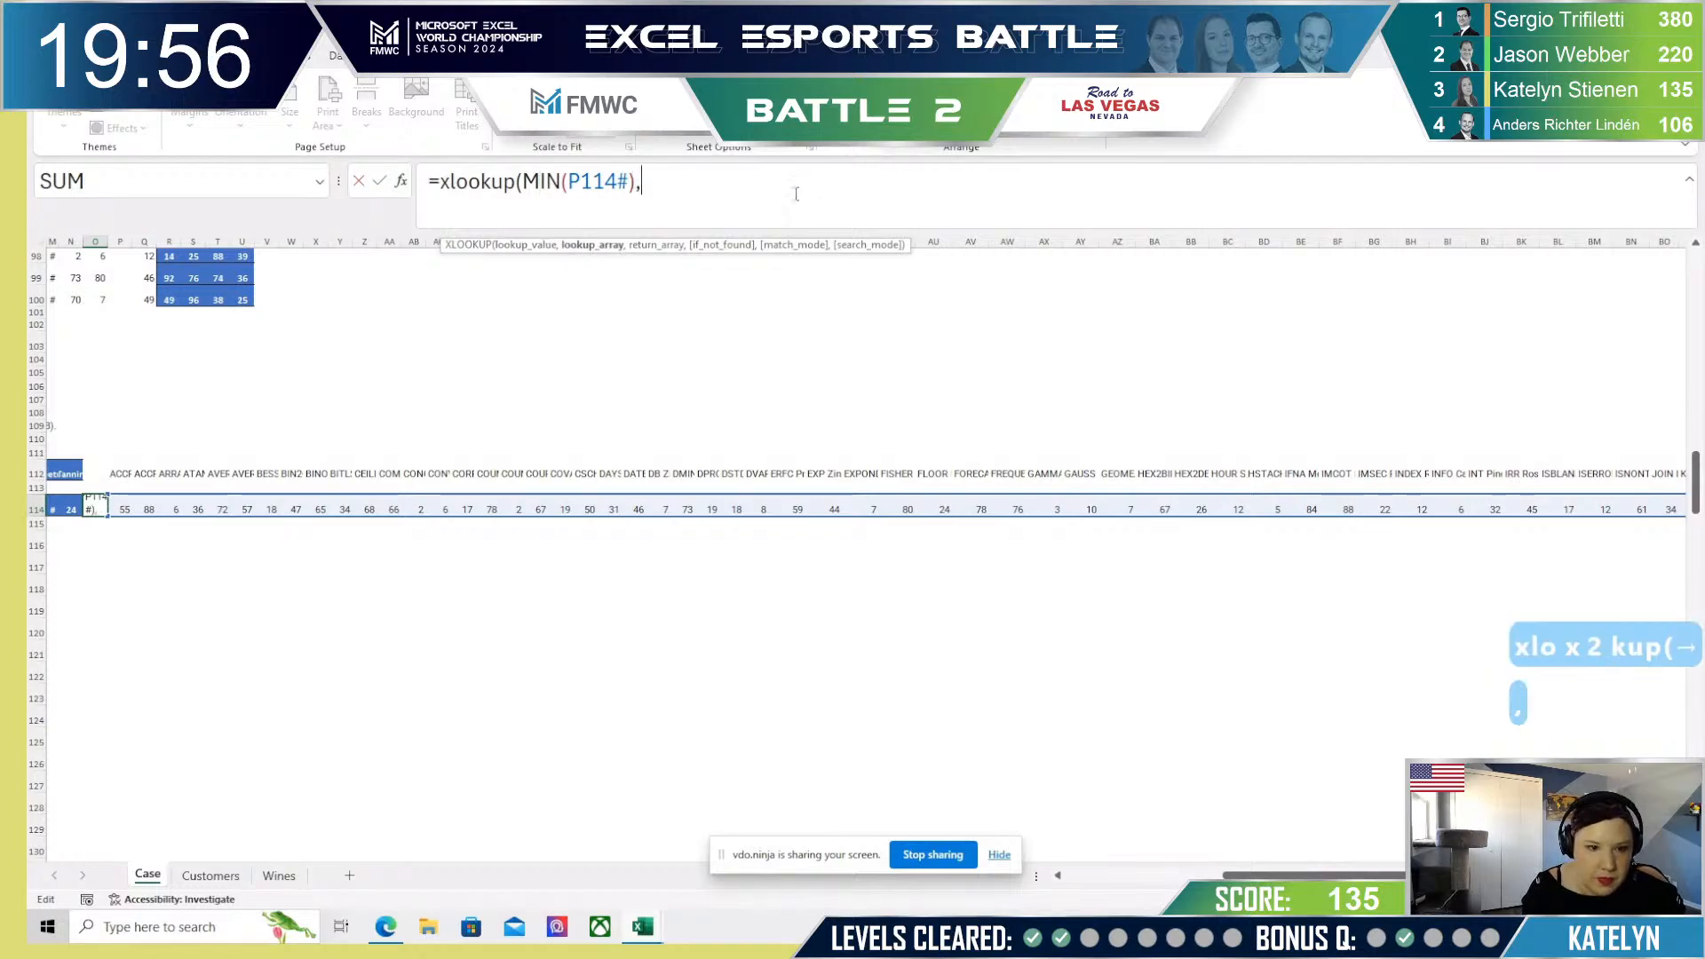
click(125, 509)
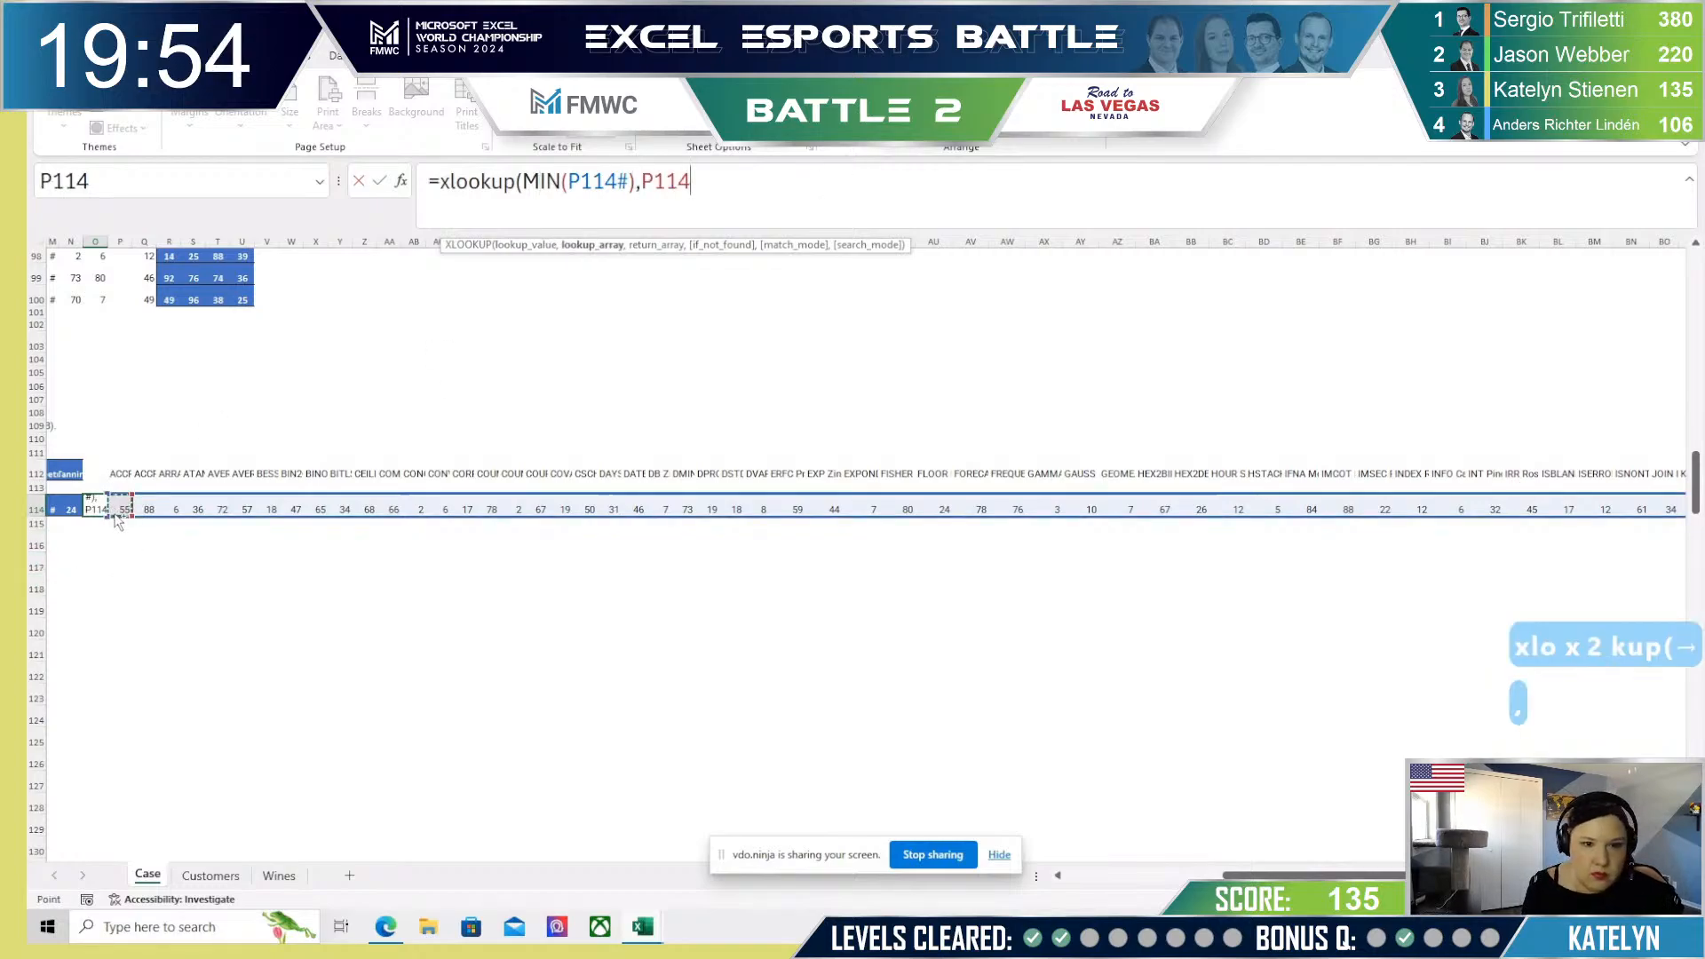
key(ctrl+shift+Right)
text(,)
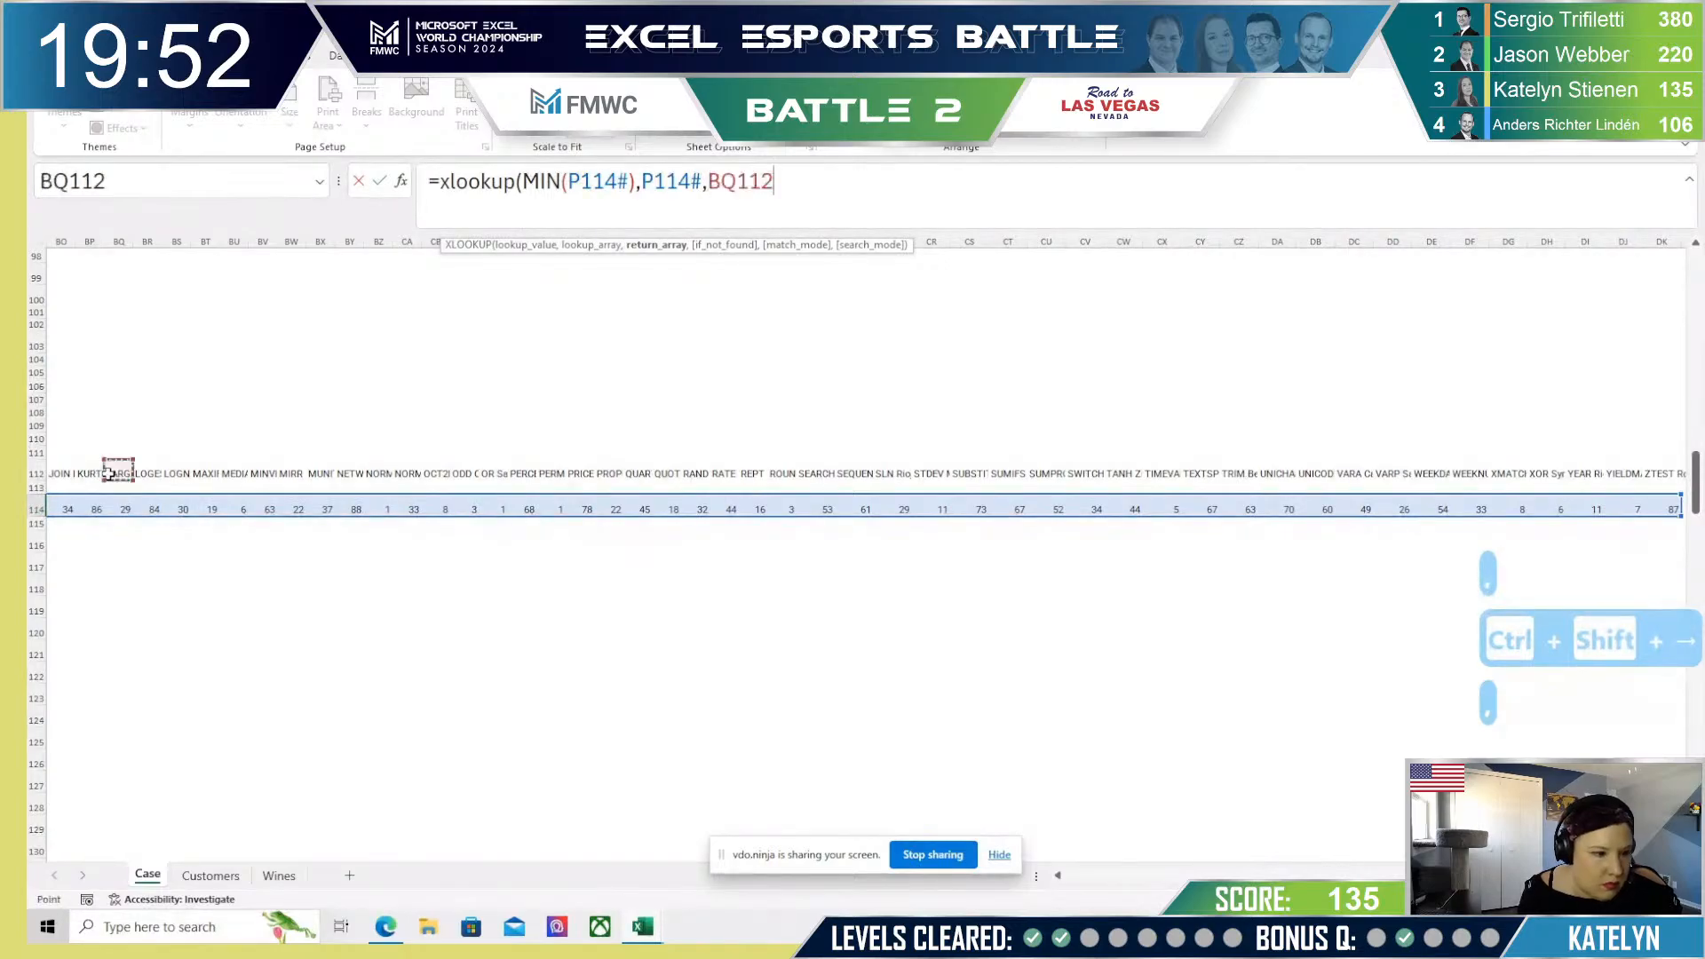
click(108, 473)
key(ctrl+Left)
key(ctrl+shift+Right)
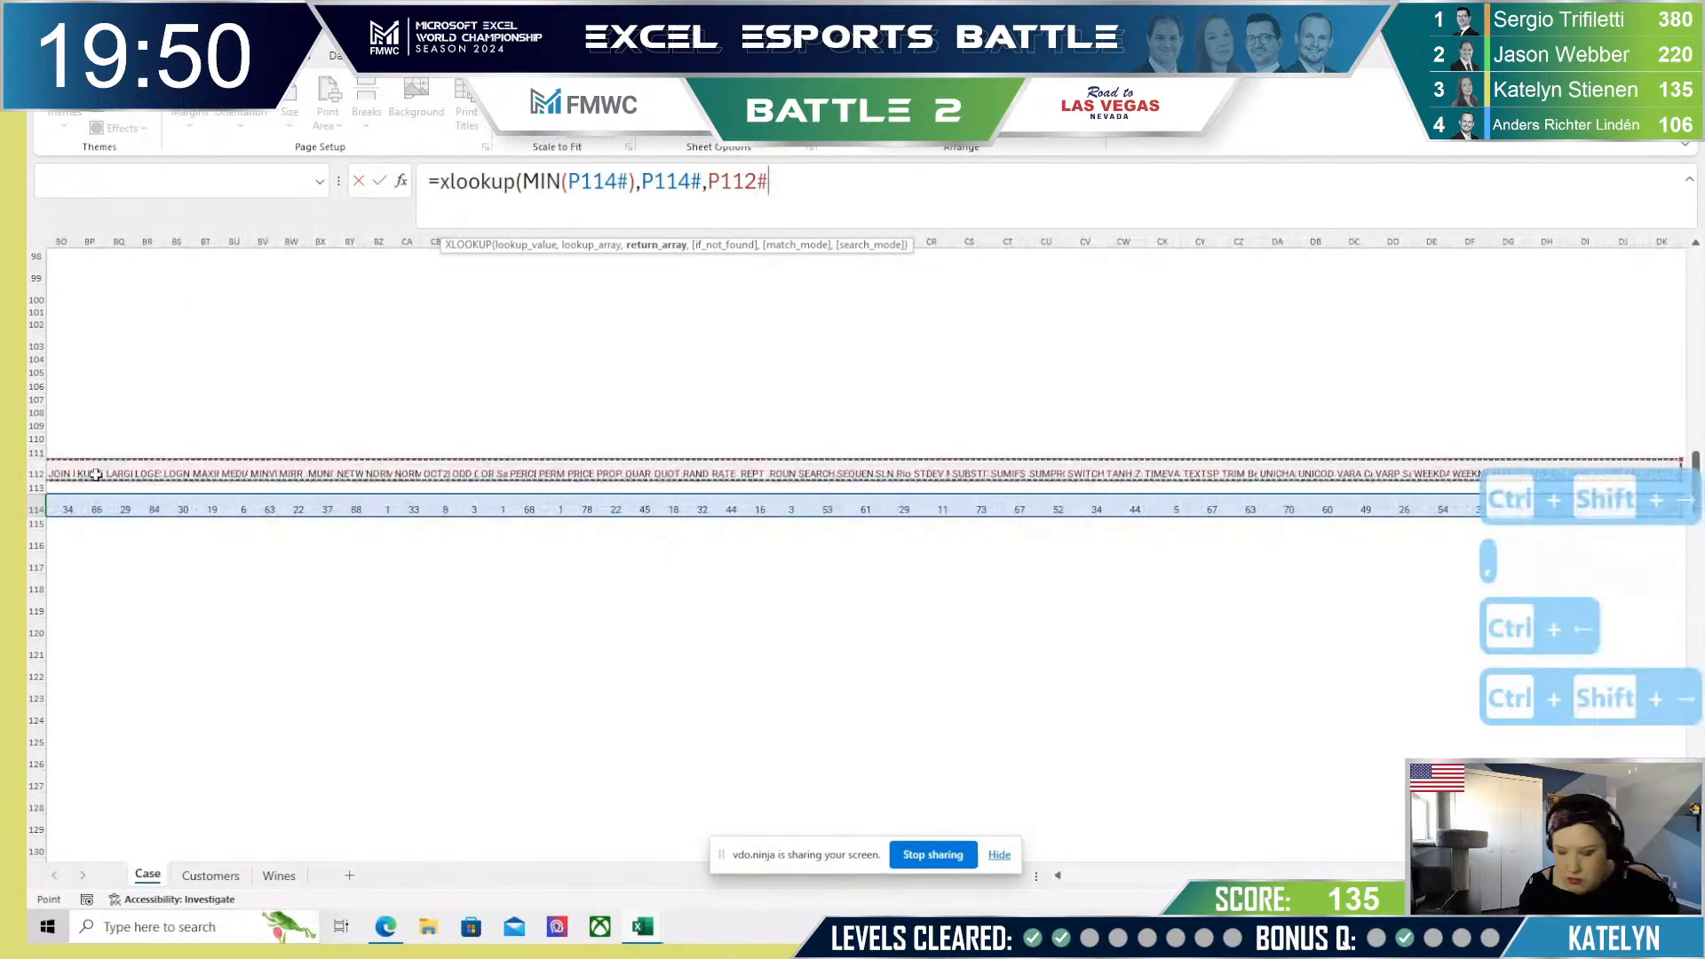
key(F4)
text())
key(Return)
key(Up)
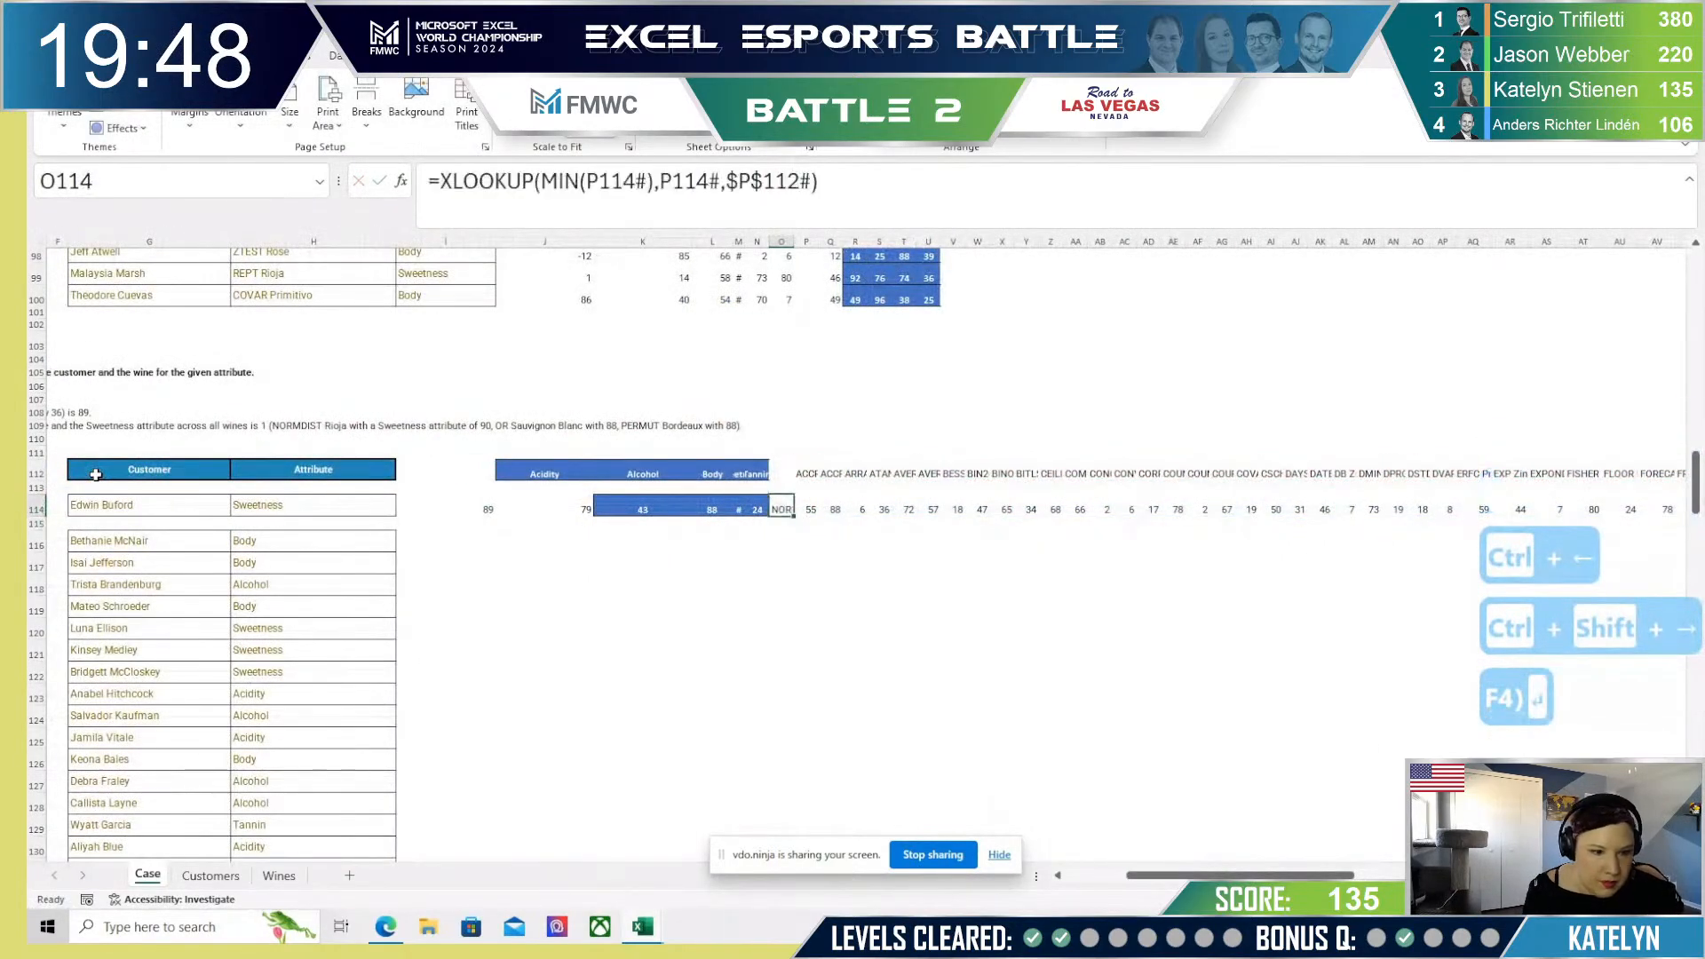
Step: Copy the example row's helper formulas from I114 across all wine differences down to rows 116 to 135
key(Left)
key(Left)
key(Left)
key(Left)
key(Left)
key(Left)
key(Left)
key(Left)
key(Left)
key(Left)
key(Left)
key(Left)
key(Left)
key(Left)
key(Left)
key(Left)
key(Left)
key(Left)
key(Left)
key(Left)
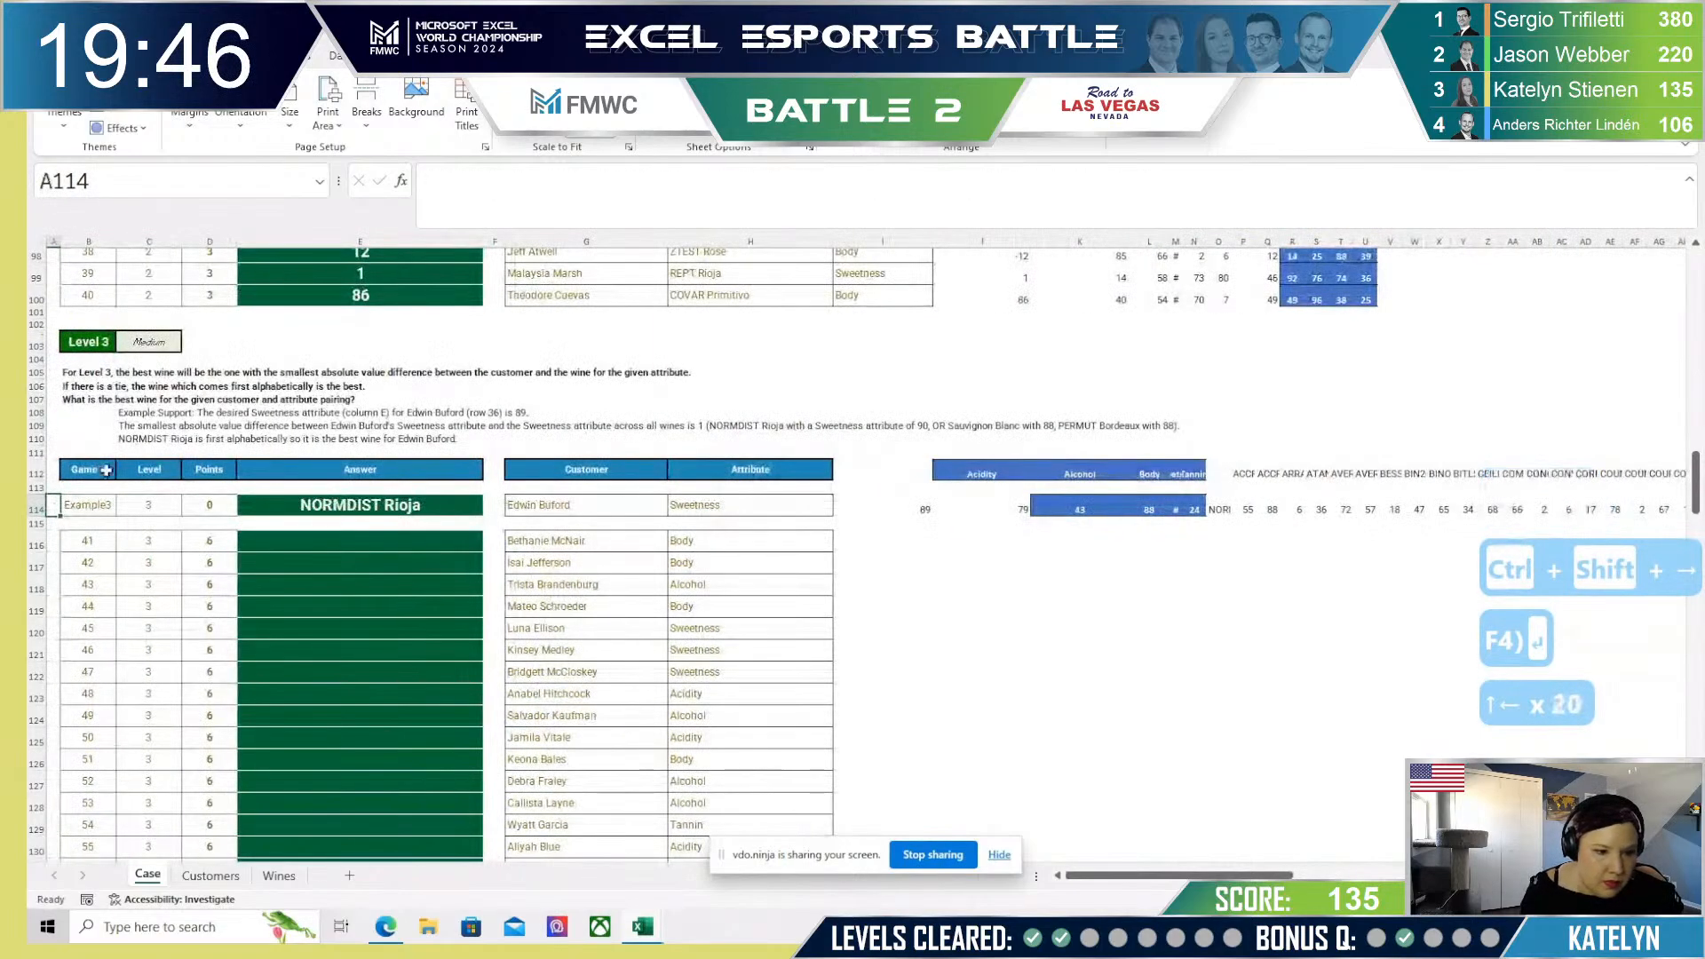
click(1219, 506)
drag(917, 504, 1680, 512)
drag(1617, 504, 1626, 503)
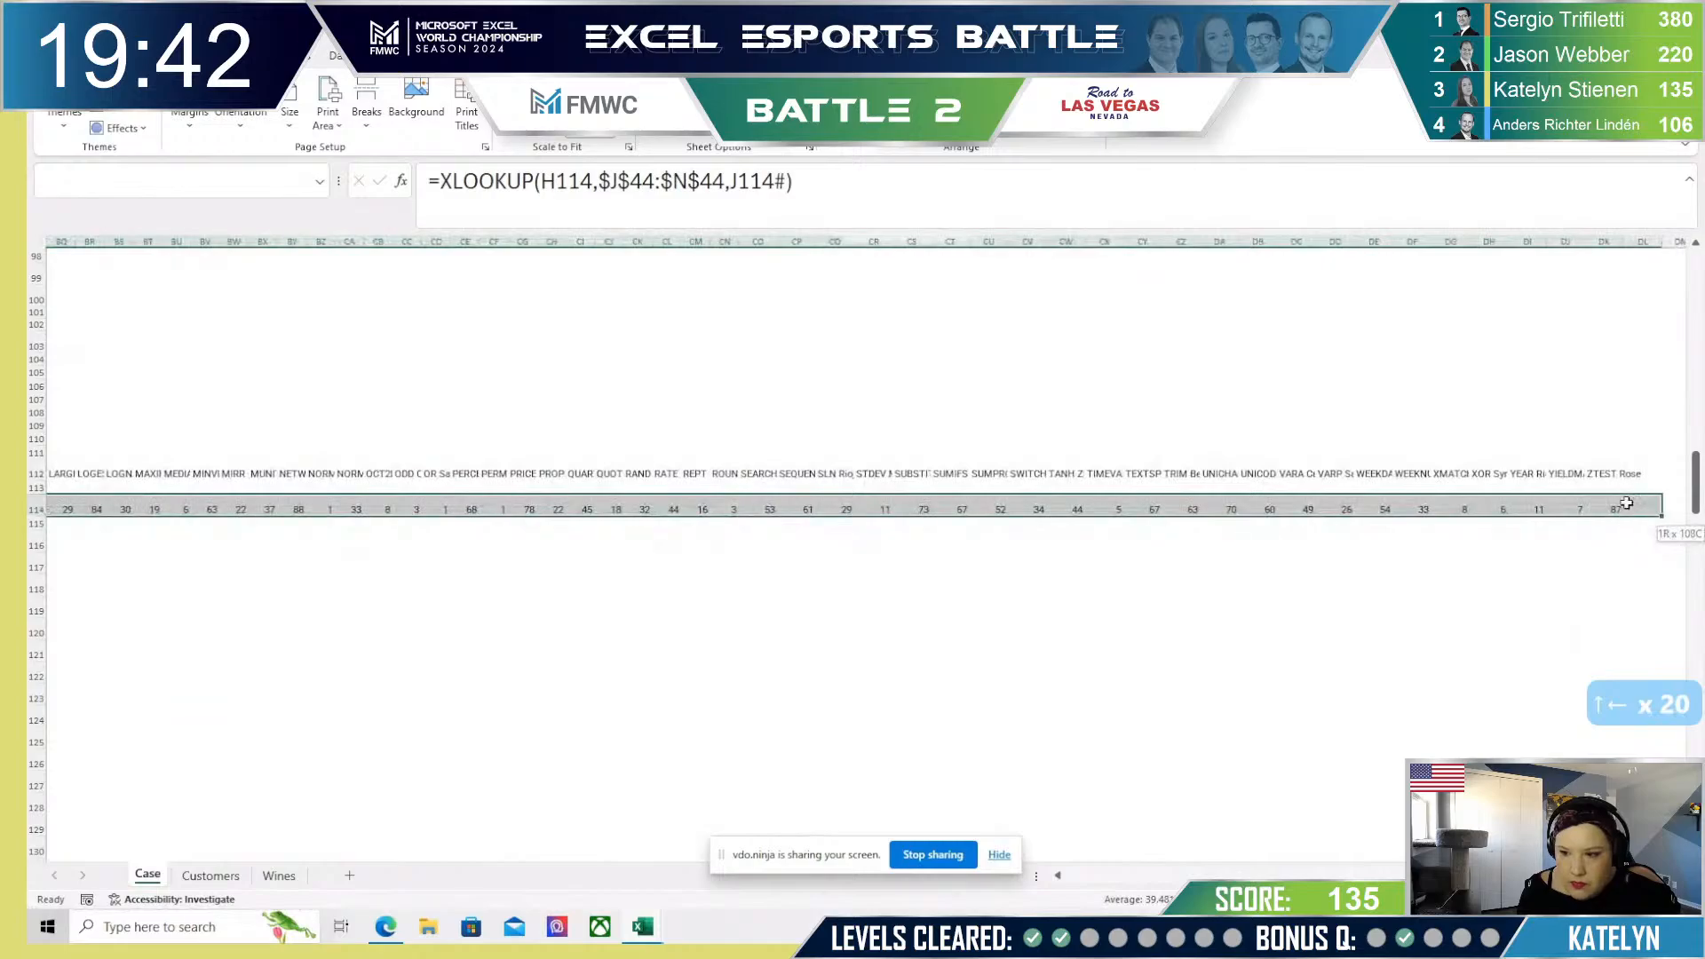
key(ctrl+c)
key(Left)
key(Left)
key(Down)
key(Down)
key(Right)
key(ctrl+Down)
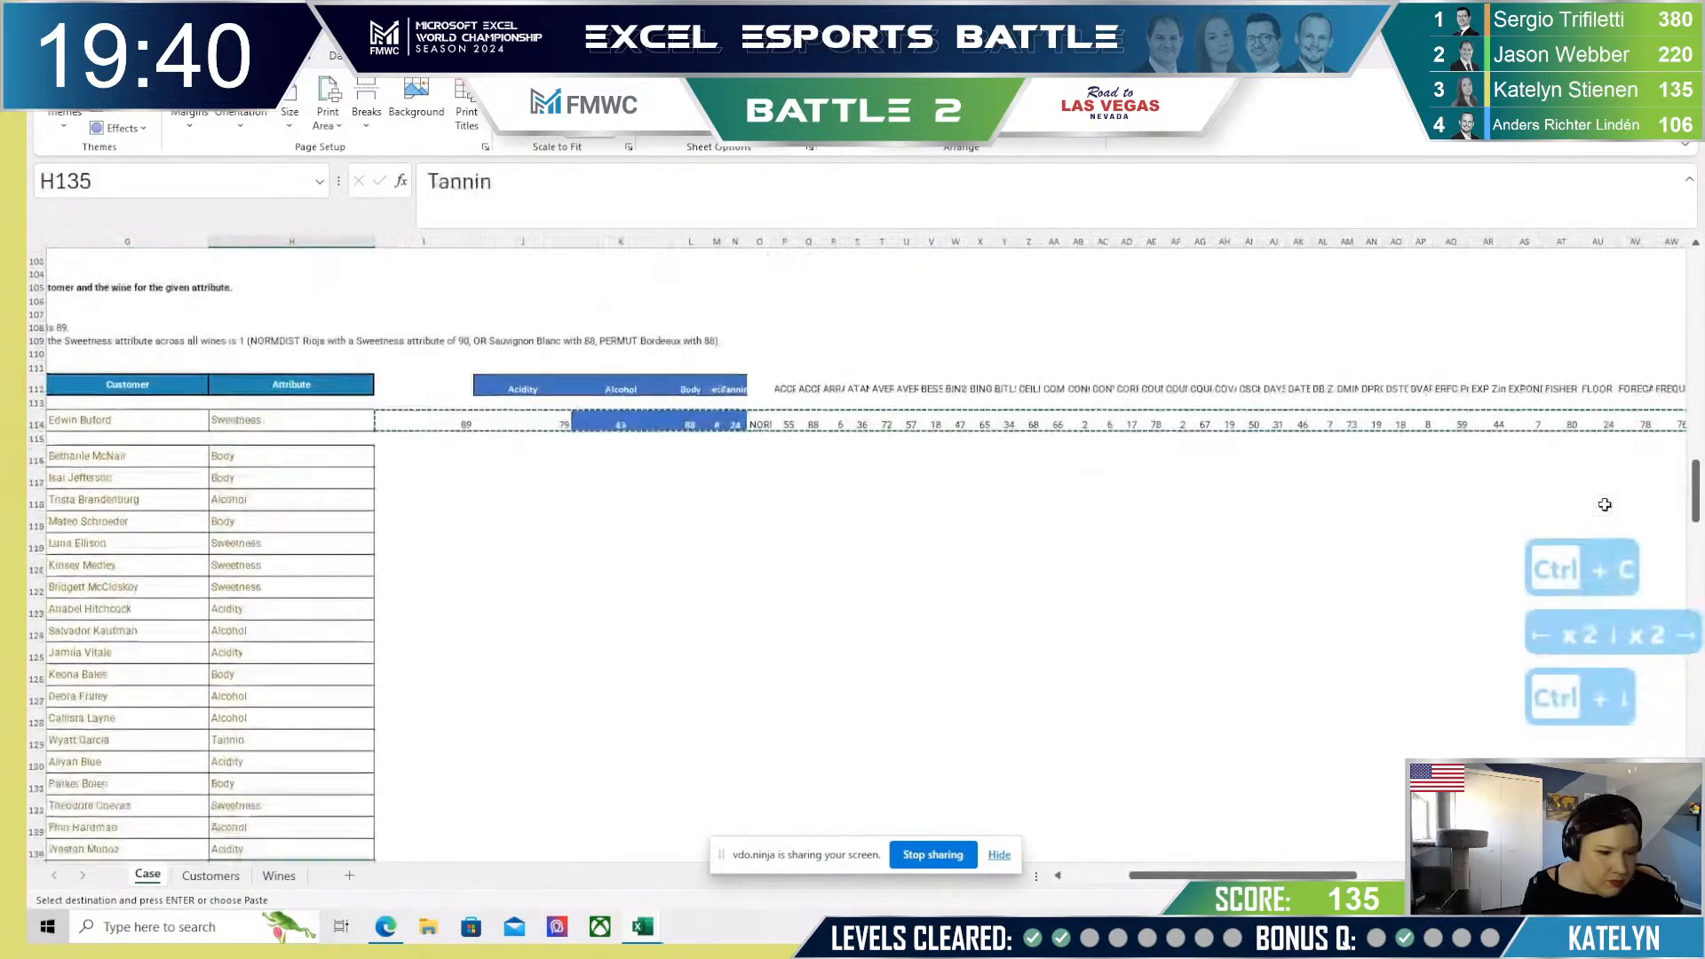
key(Right)
key(Right)
key(Left)
key(ctrl+shift+Up)
key(shift+Down)
key(shift+Down)
key(ctrl+v)
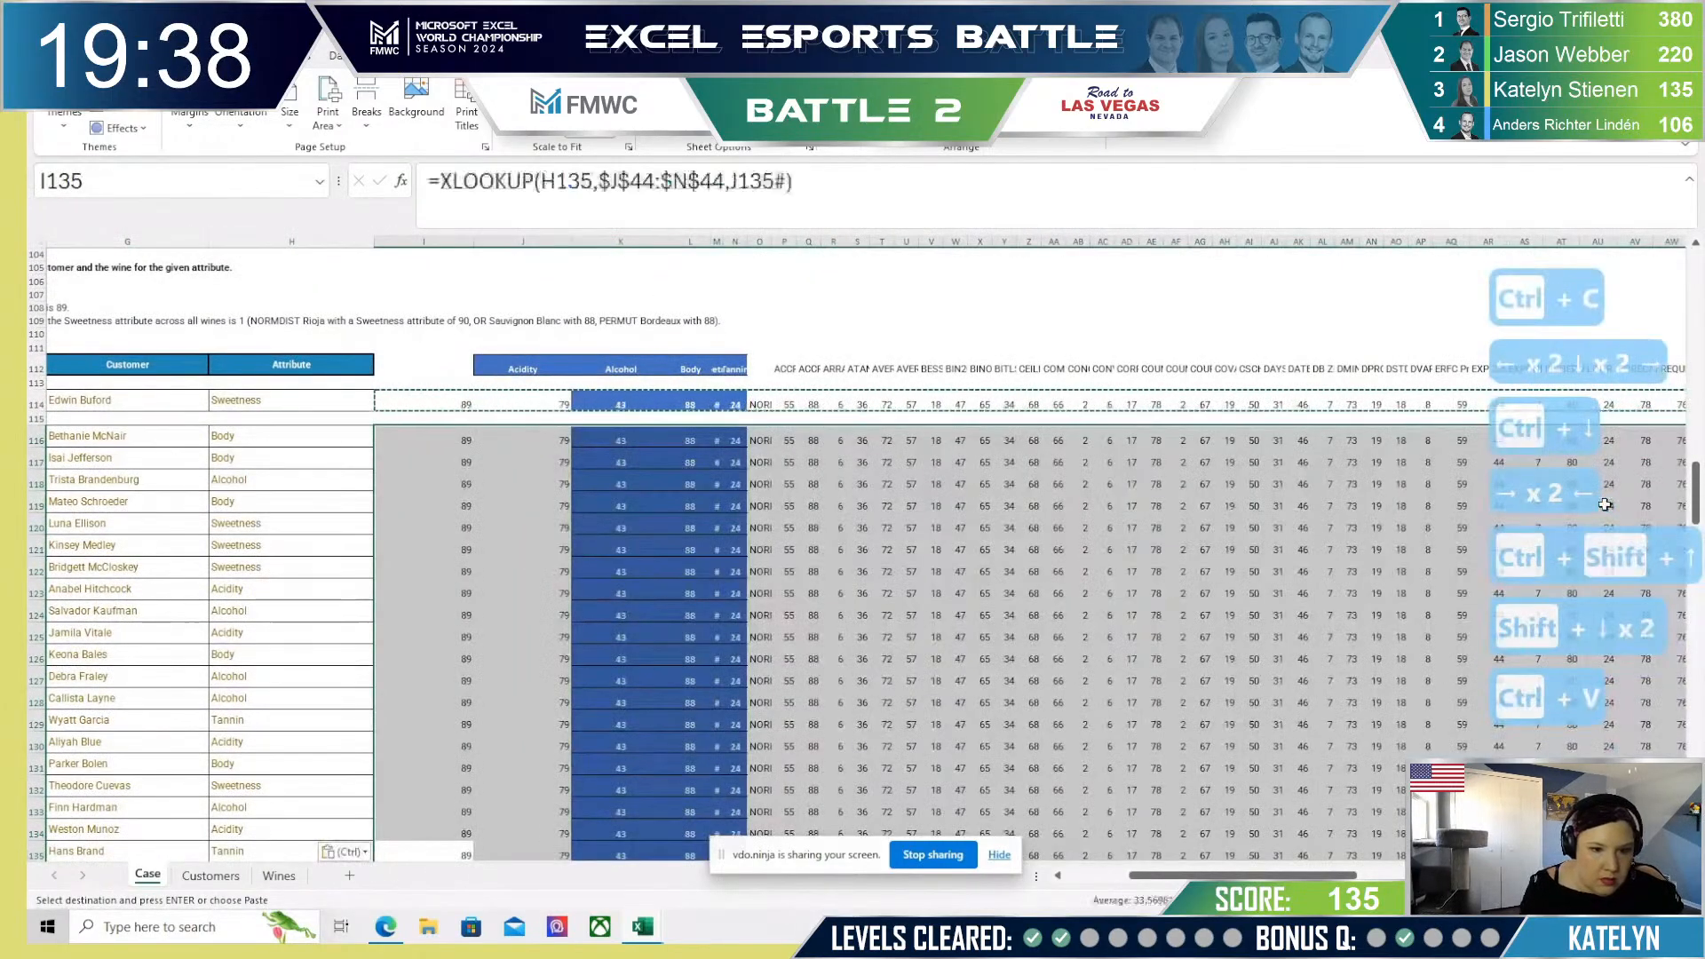
Step: Copy the wine results from O116:O135 and paste them as values into the Level 3 answer cells E116:E135
click(760, 439)
key(ctrl+shift+Down)
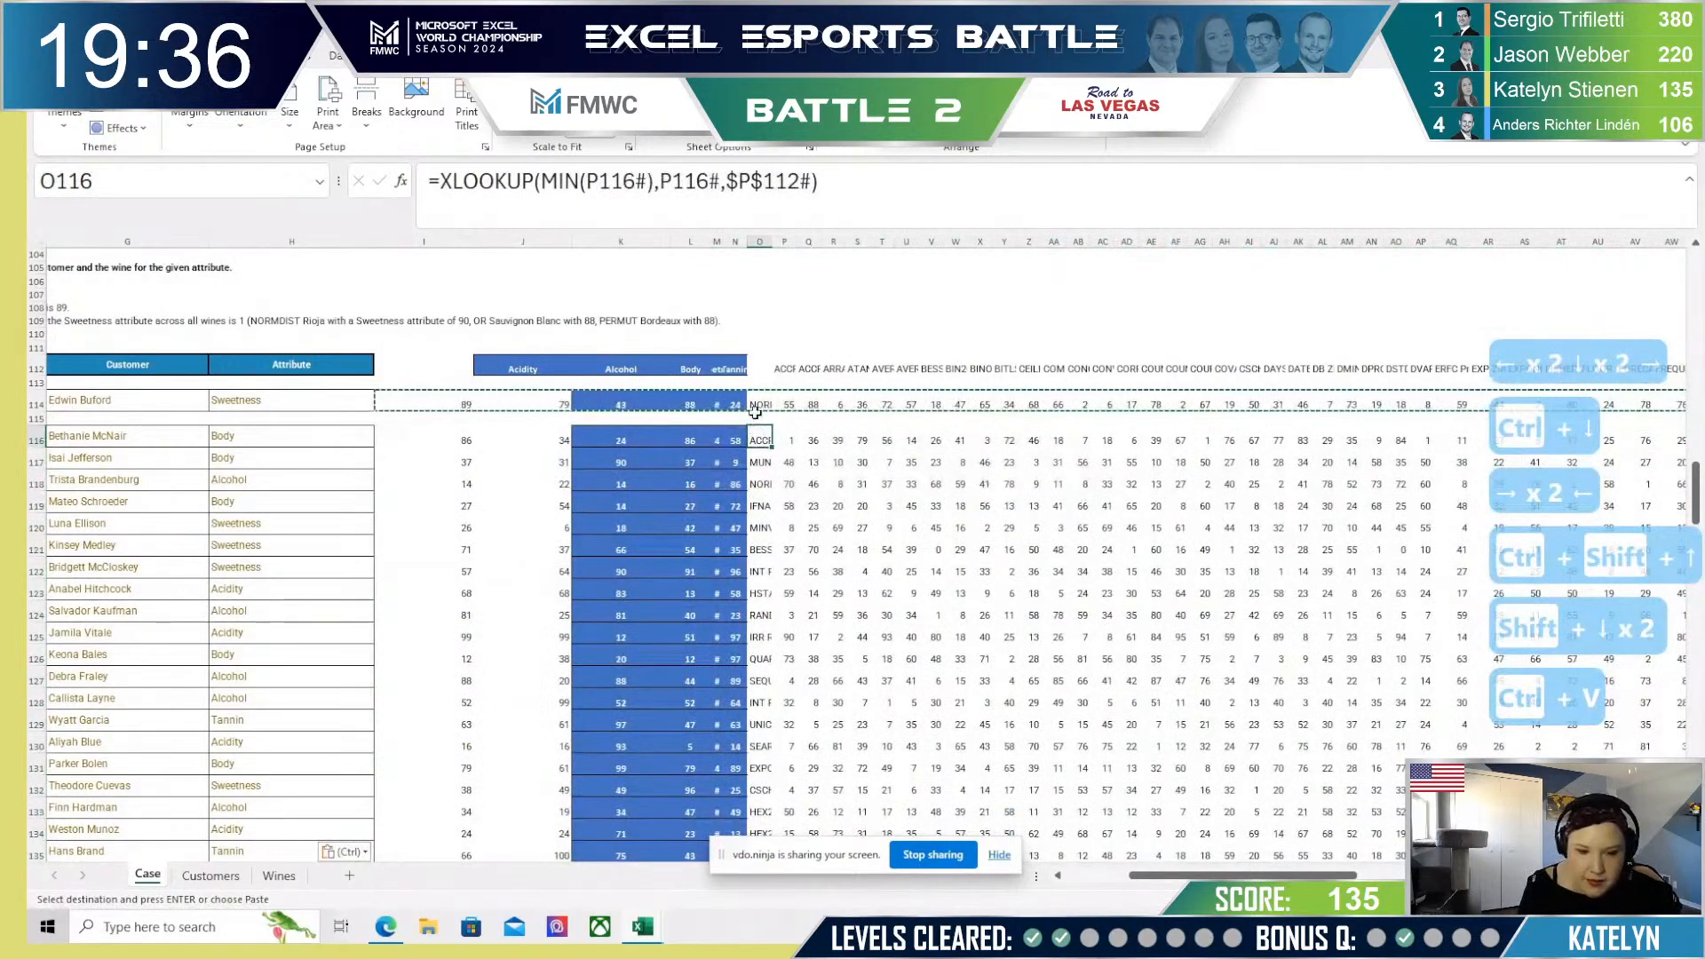
key(ctrl+c)
key(Left)
key(Down)
key(Up)
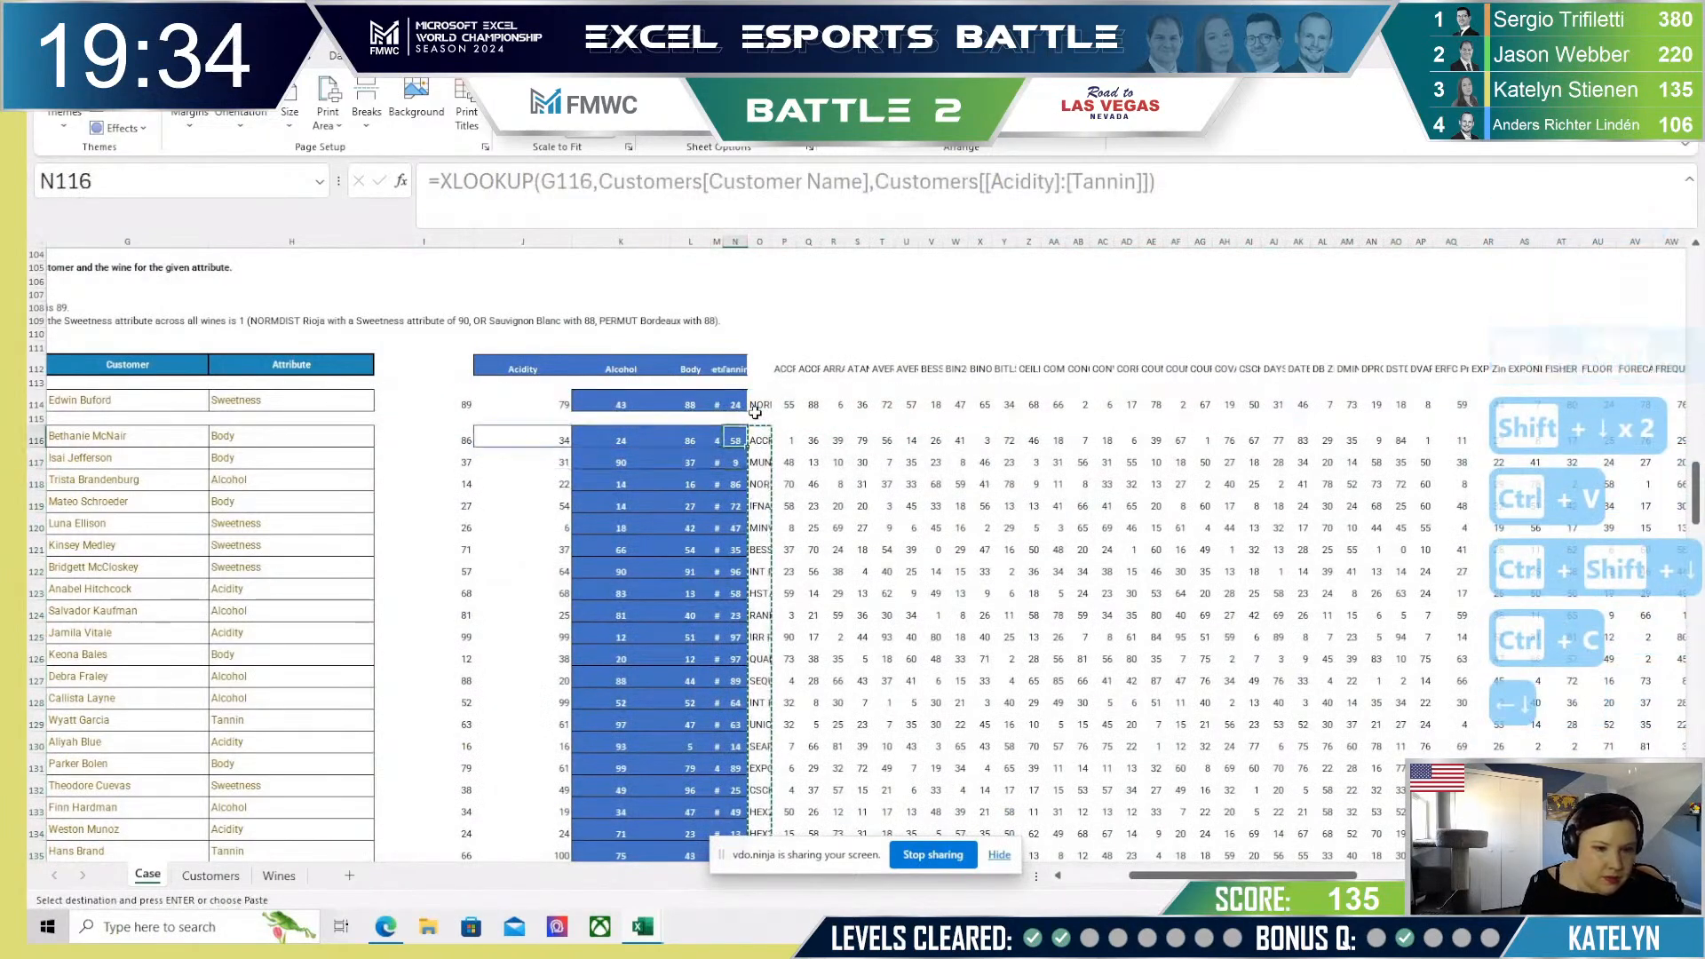
key(Left)
key(Left)
key(Left)
key(Left)
key(Left)
key(Left)
key(Left)
key(Left)
key(Left)
key(Left)
key(Left)
key(Left)
key(Left)
key(Left)
key(Left)
key(Left)
key(Left)
key(Left)
key(Left)
key(Left)
key(Left)
key(Right)
key(Right)
key(Right)
key(Right)
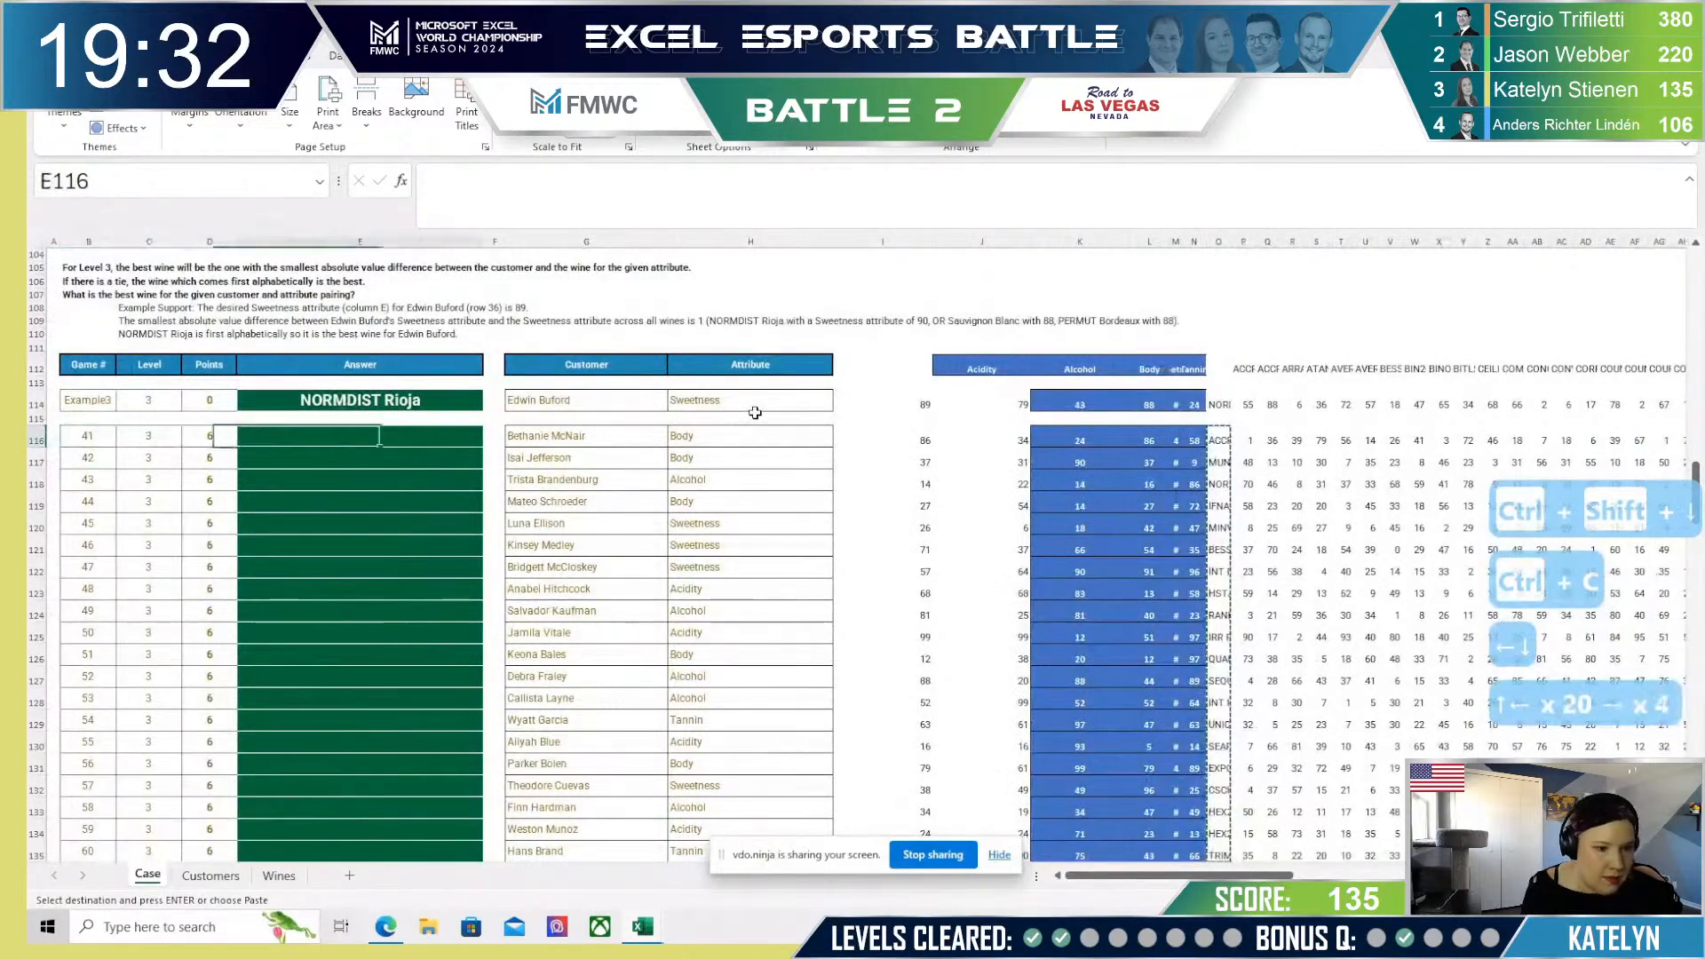
key(ctrl+alt+v)
key(Down)
key(Down)
key(Return)
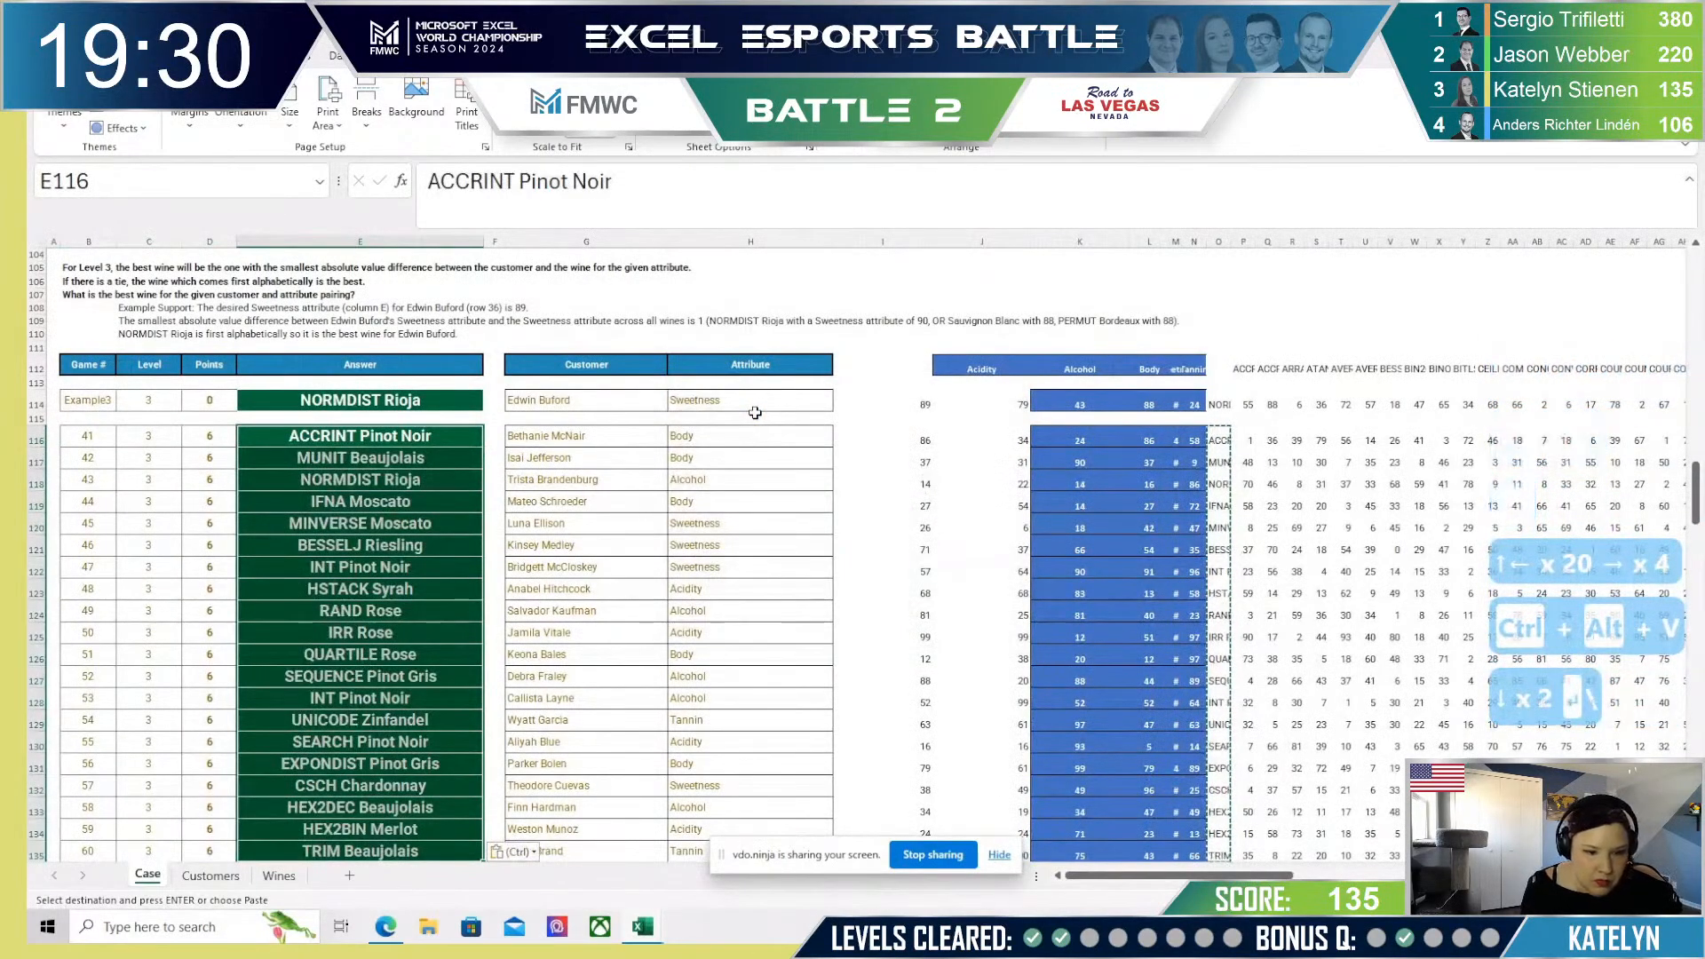
Step: Copy the completed Level 3 answers for games 41 to 60
scroll(754, 412, down, 3)
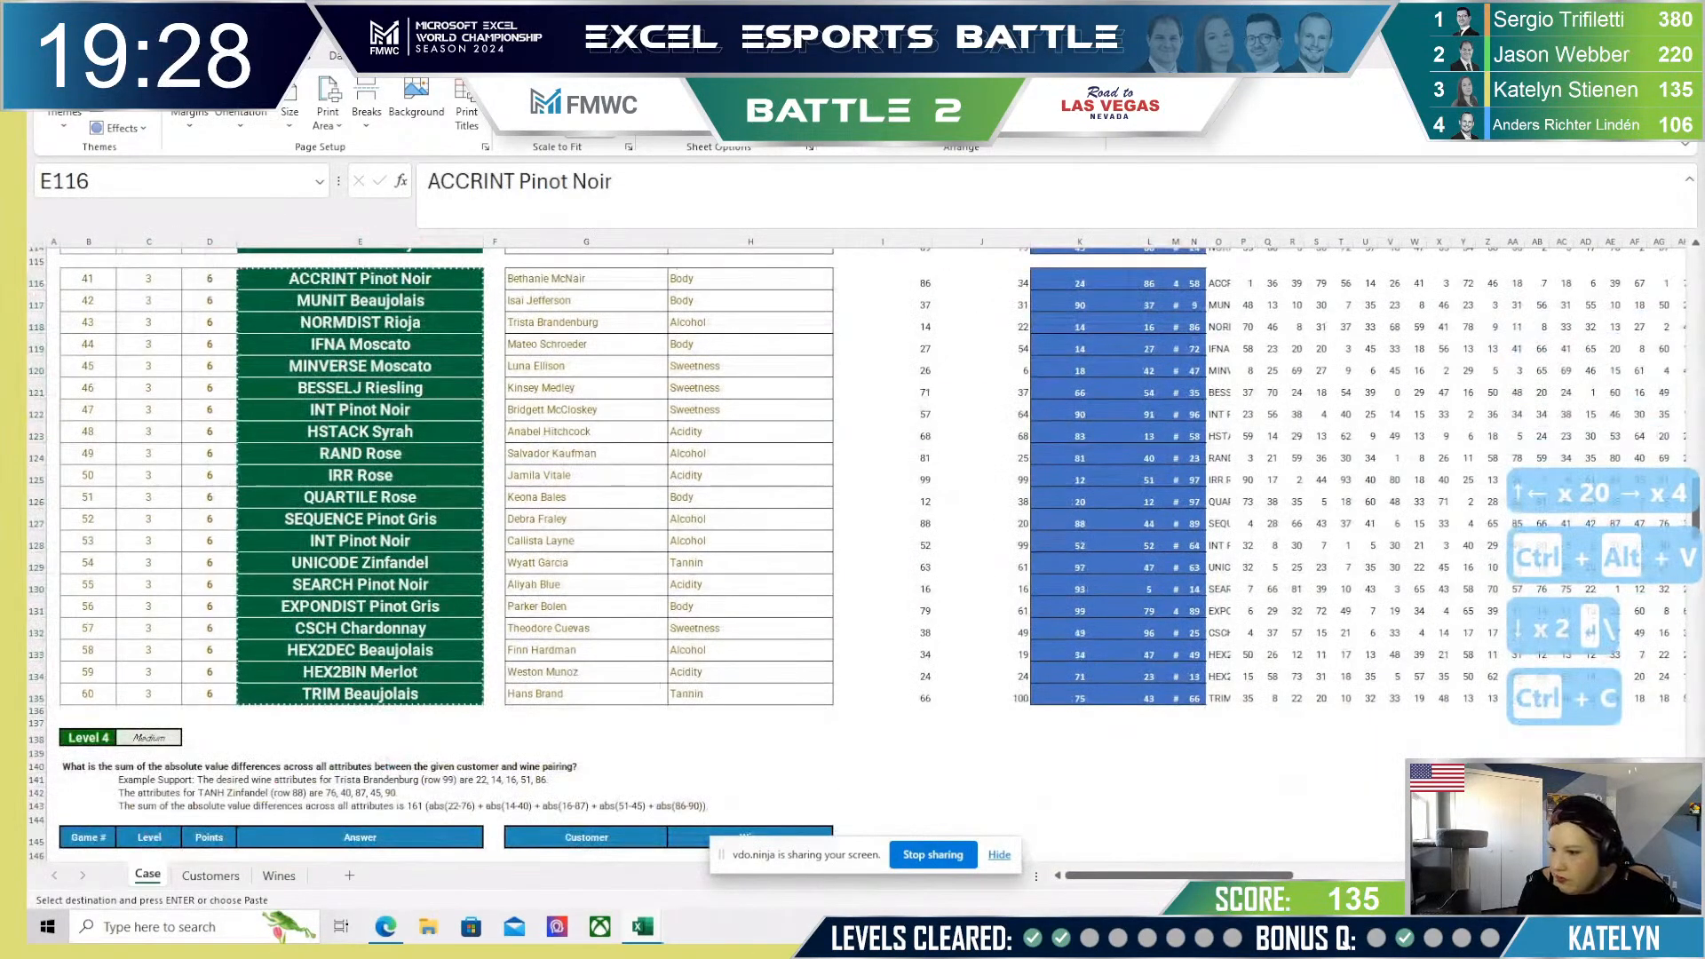
key(ctrl+alt+v)
key(Down)
key(Down)
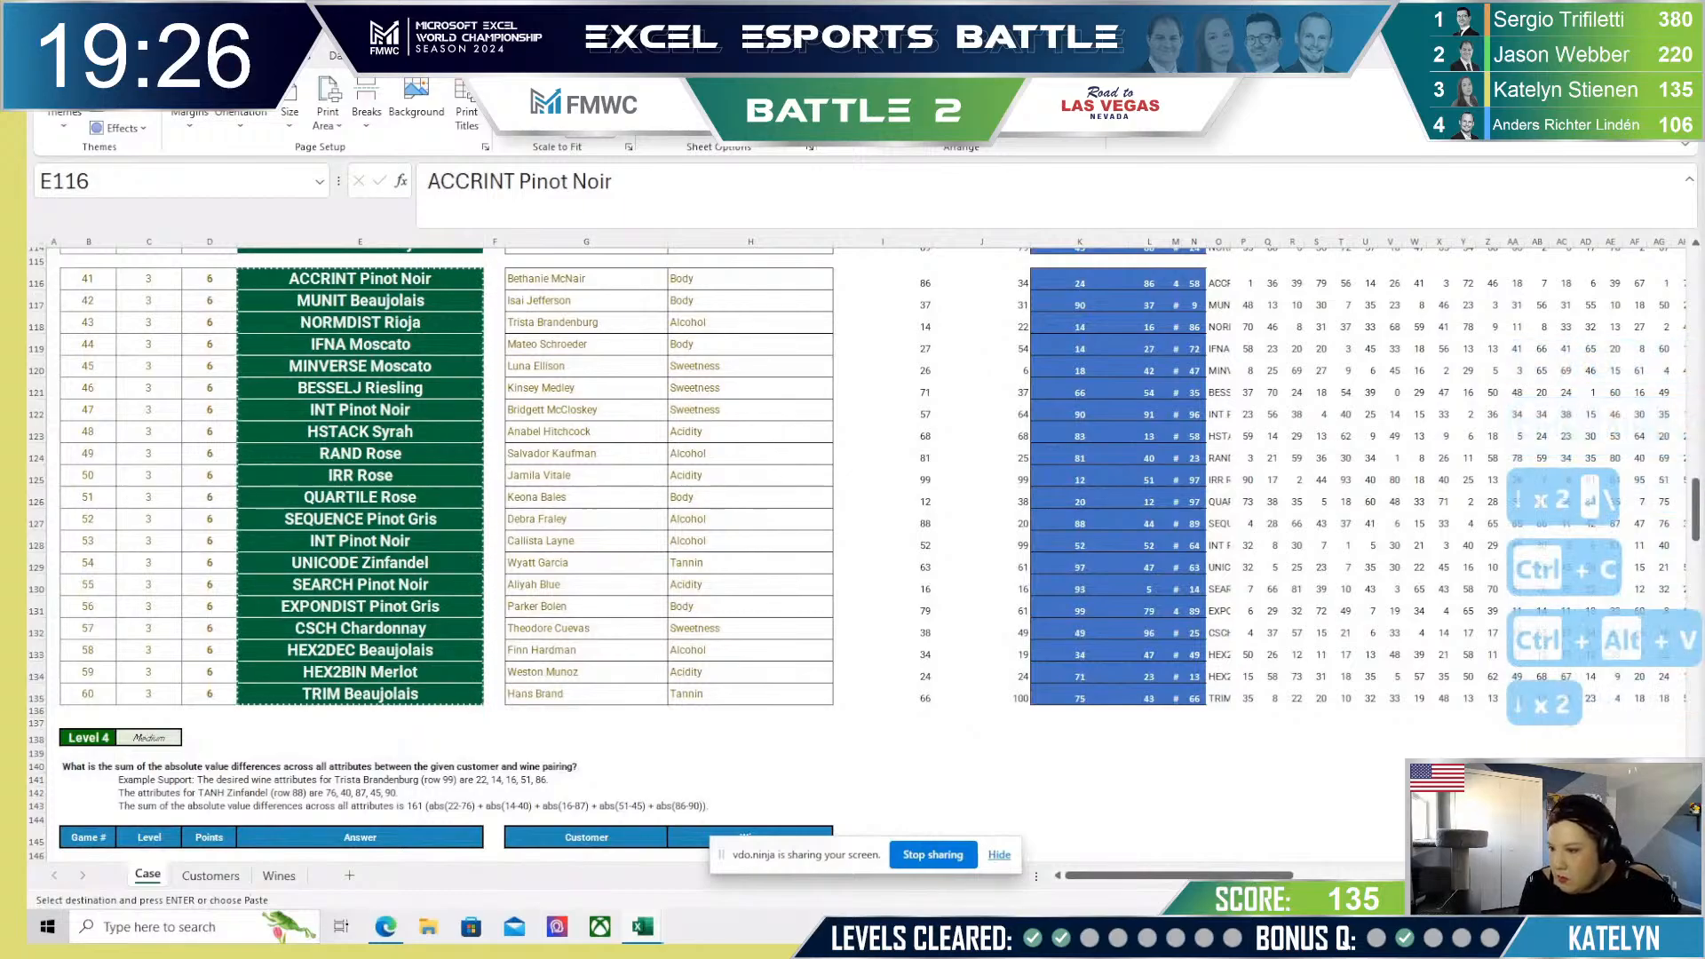
key(Down)
key(Down)
key(Down)
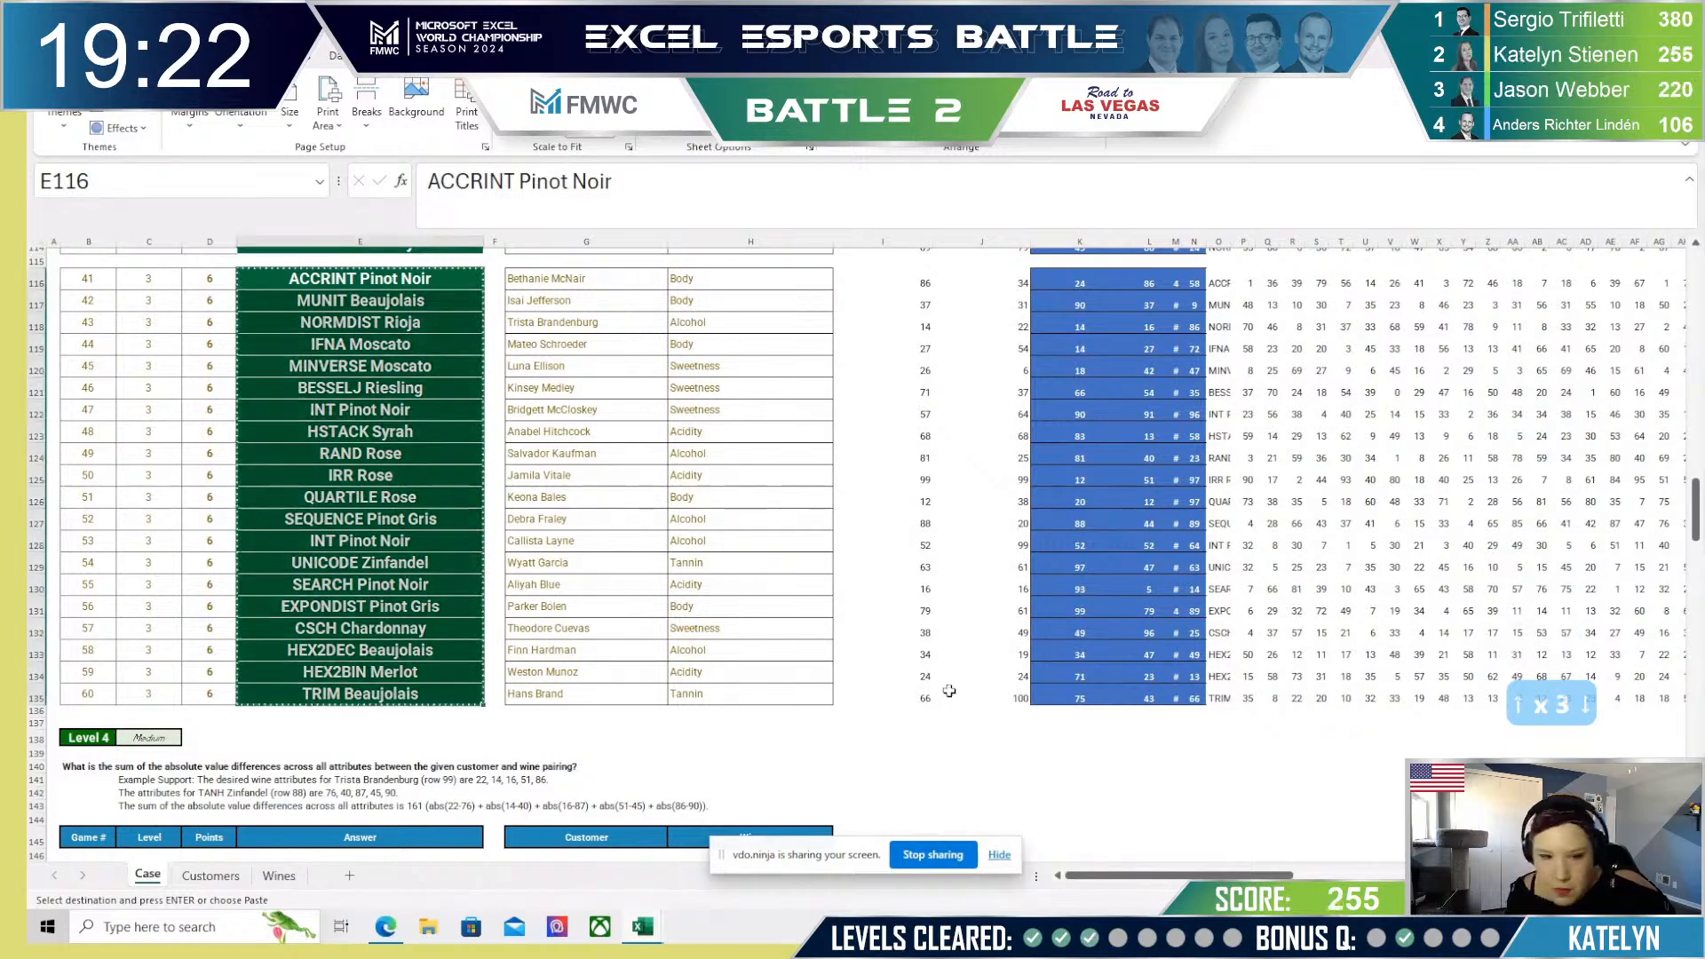
Step: Copy the row 135 lookup formulas into the Level 4 example row at I147 and select the attribute headers in row 112
scroll(878, 709, down, 3)
scroll(877, 708, down, 3)
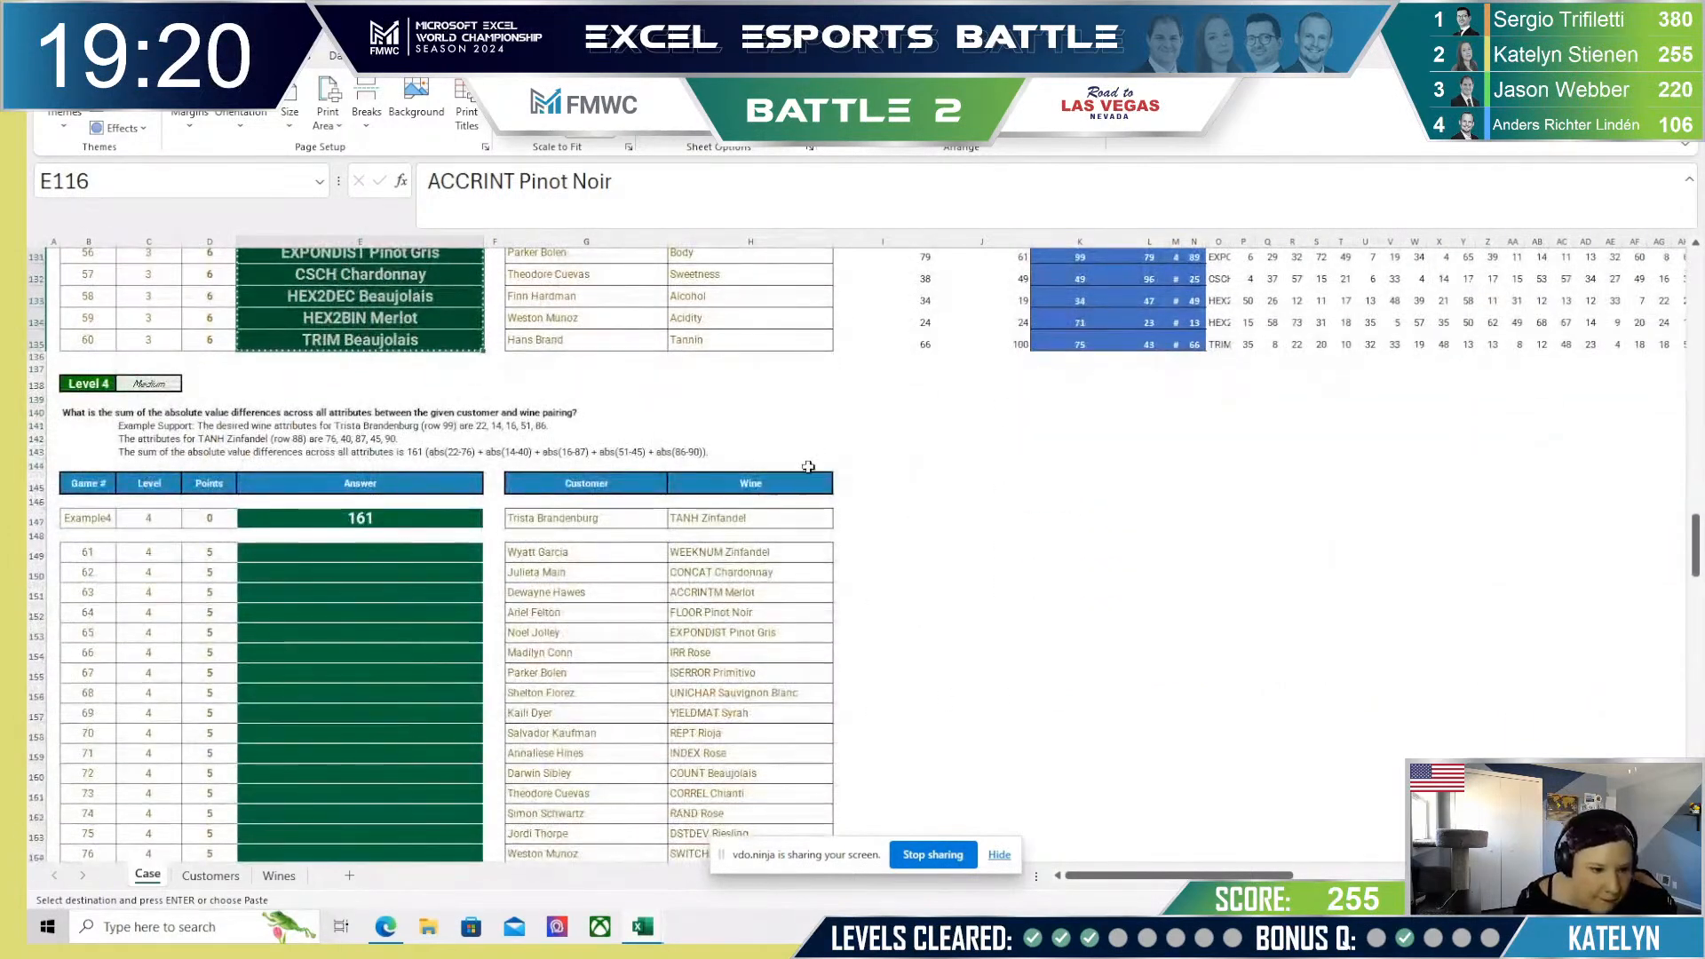
drag(923, 358, 883, 344)
click(1240, 341)
key(ctrl+c)
click(883, 520)
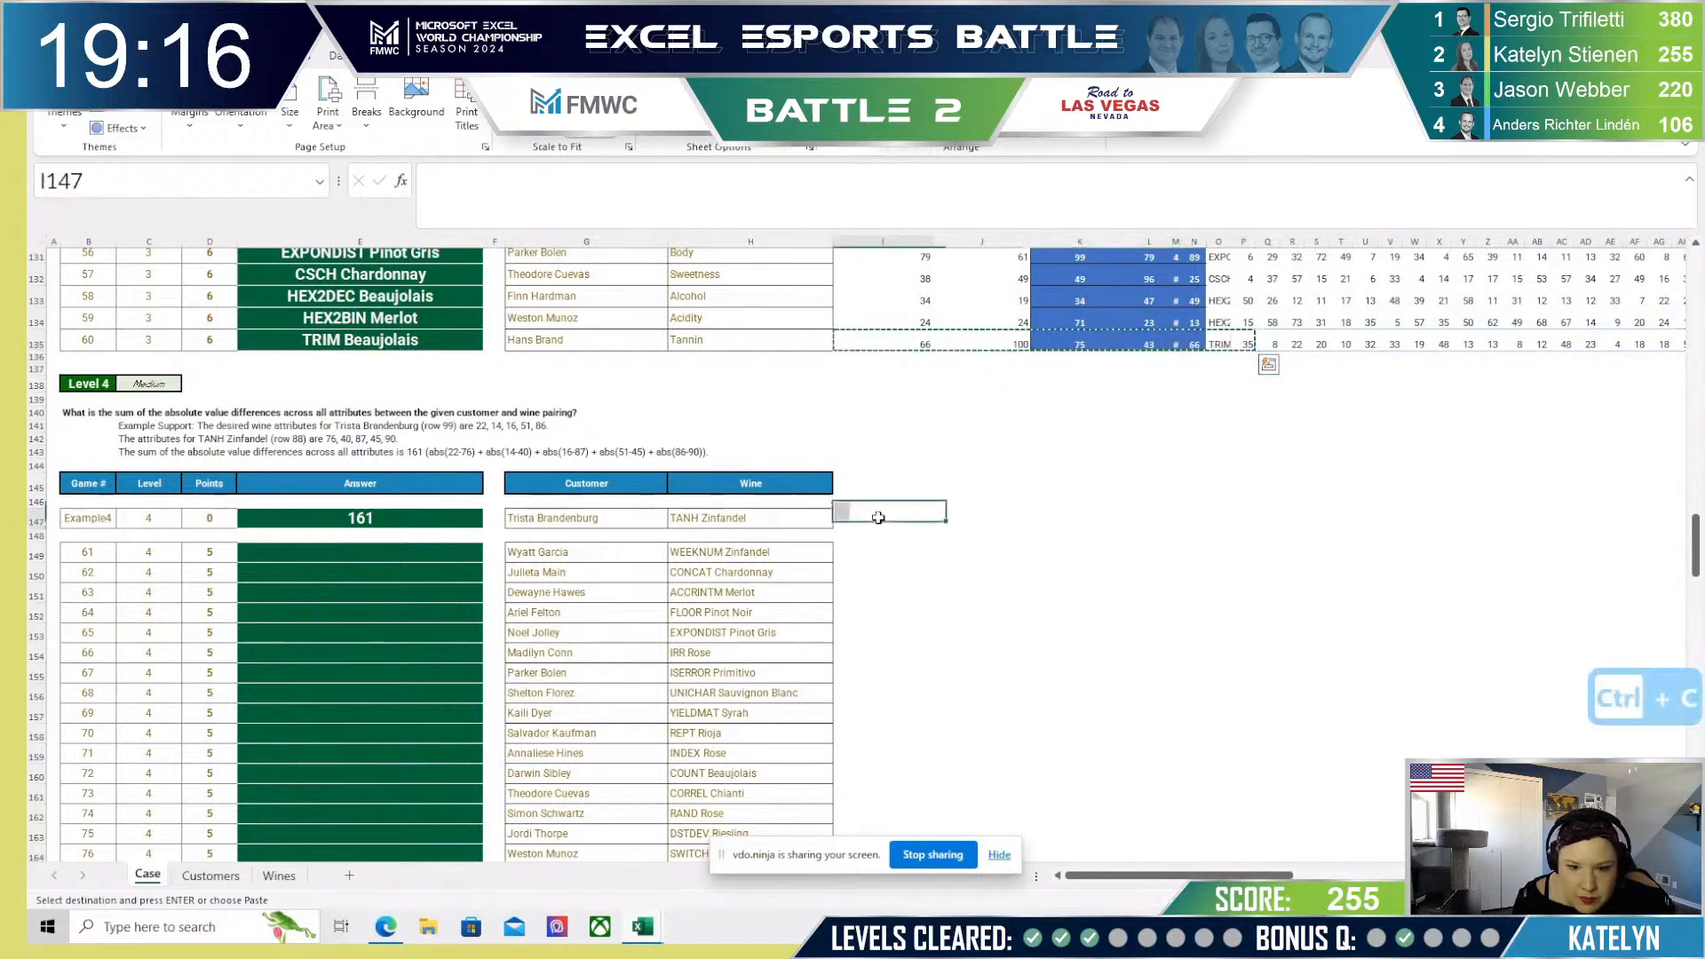
key(ctrl+v)
scroll(980, 595, up, 10)
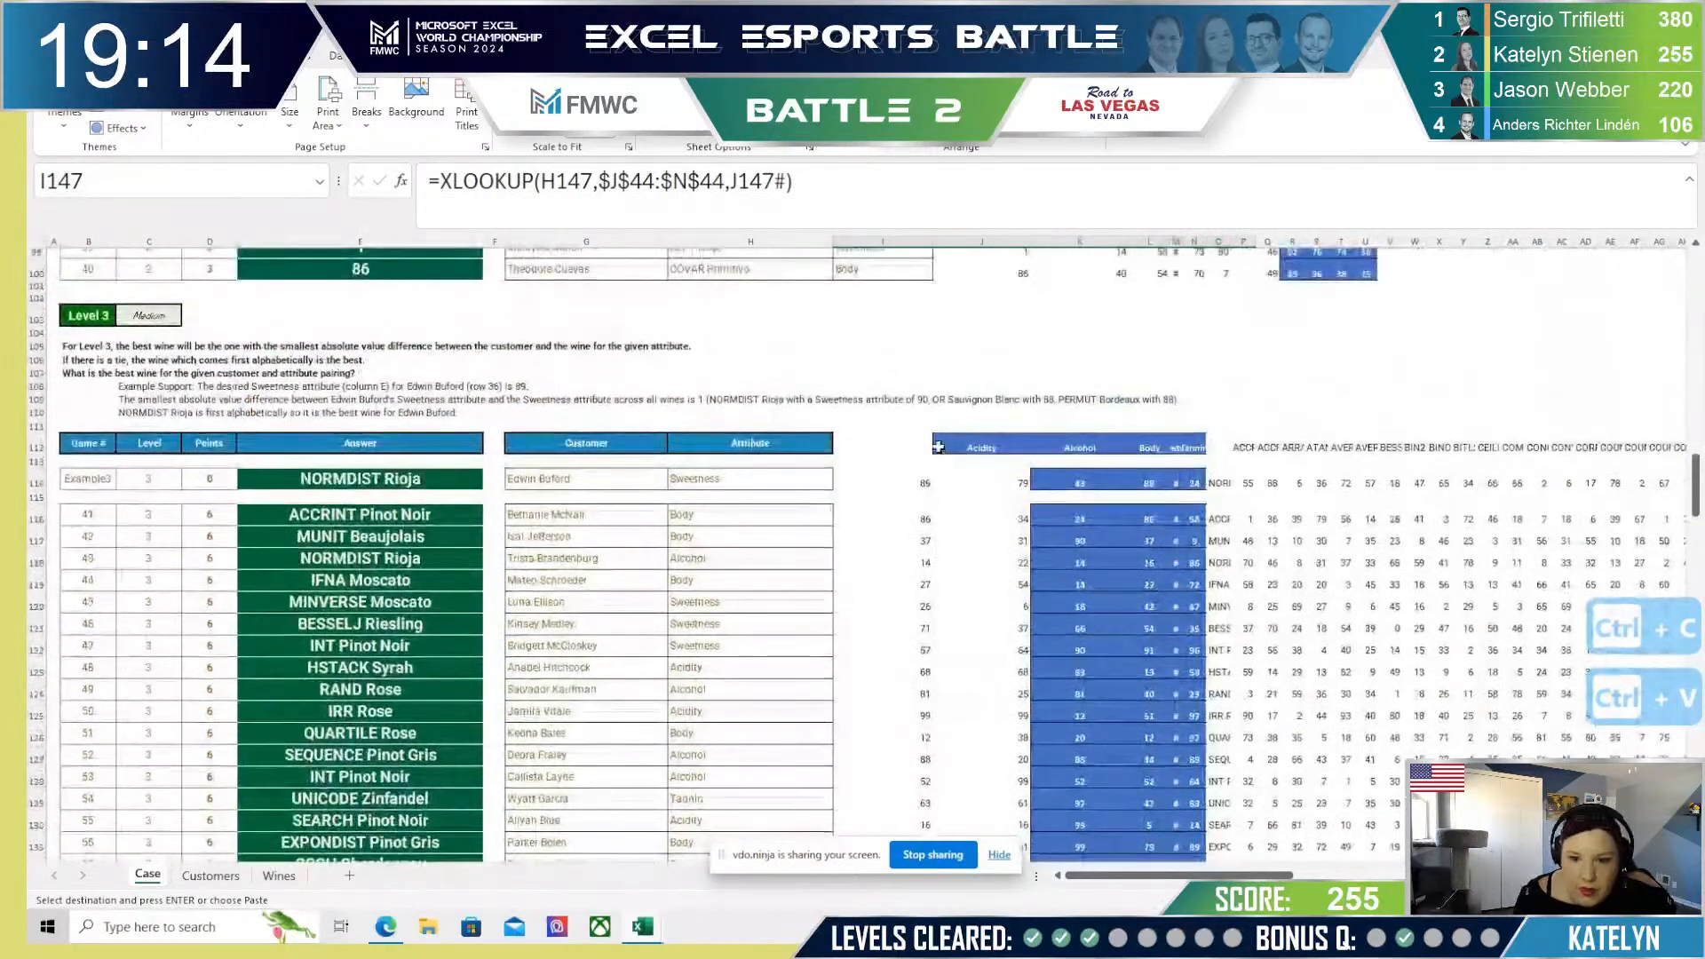
drag(980, 447, 1285, 446)
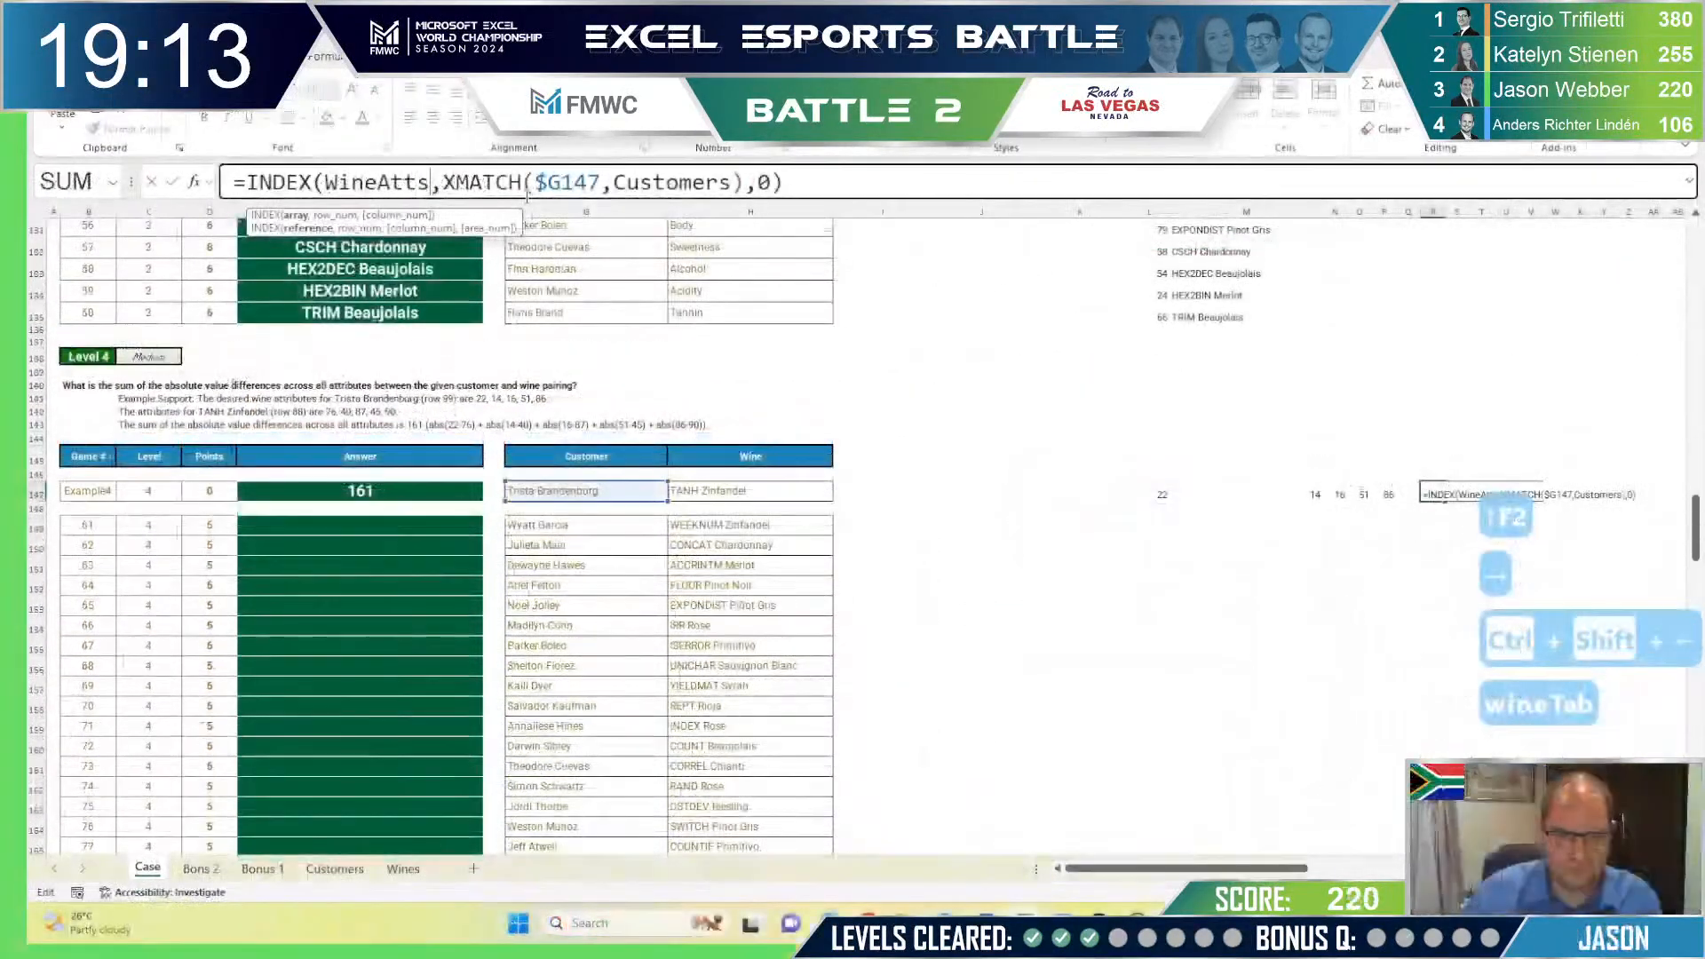
Step: Replace Customers with Wines in the XMATCH so R147 reads =INDEX(WineAtts,XMATCH($G147,Wines),0)
key(Right)
double_click(681, 181)
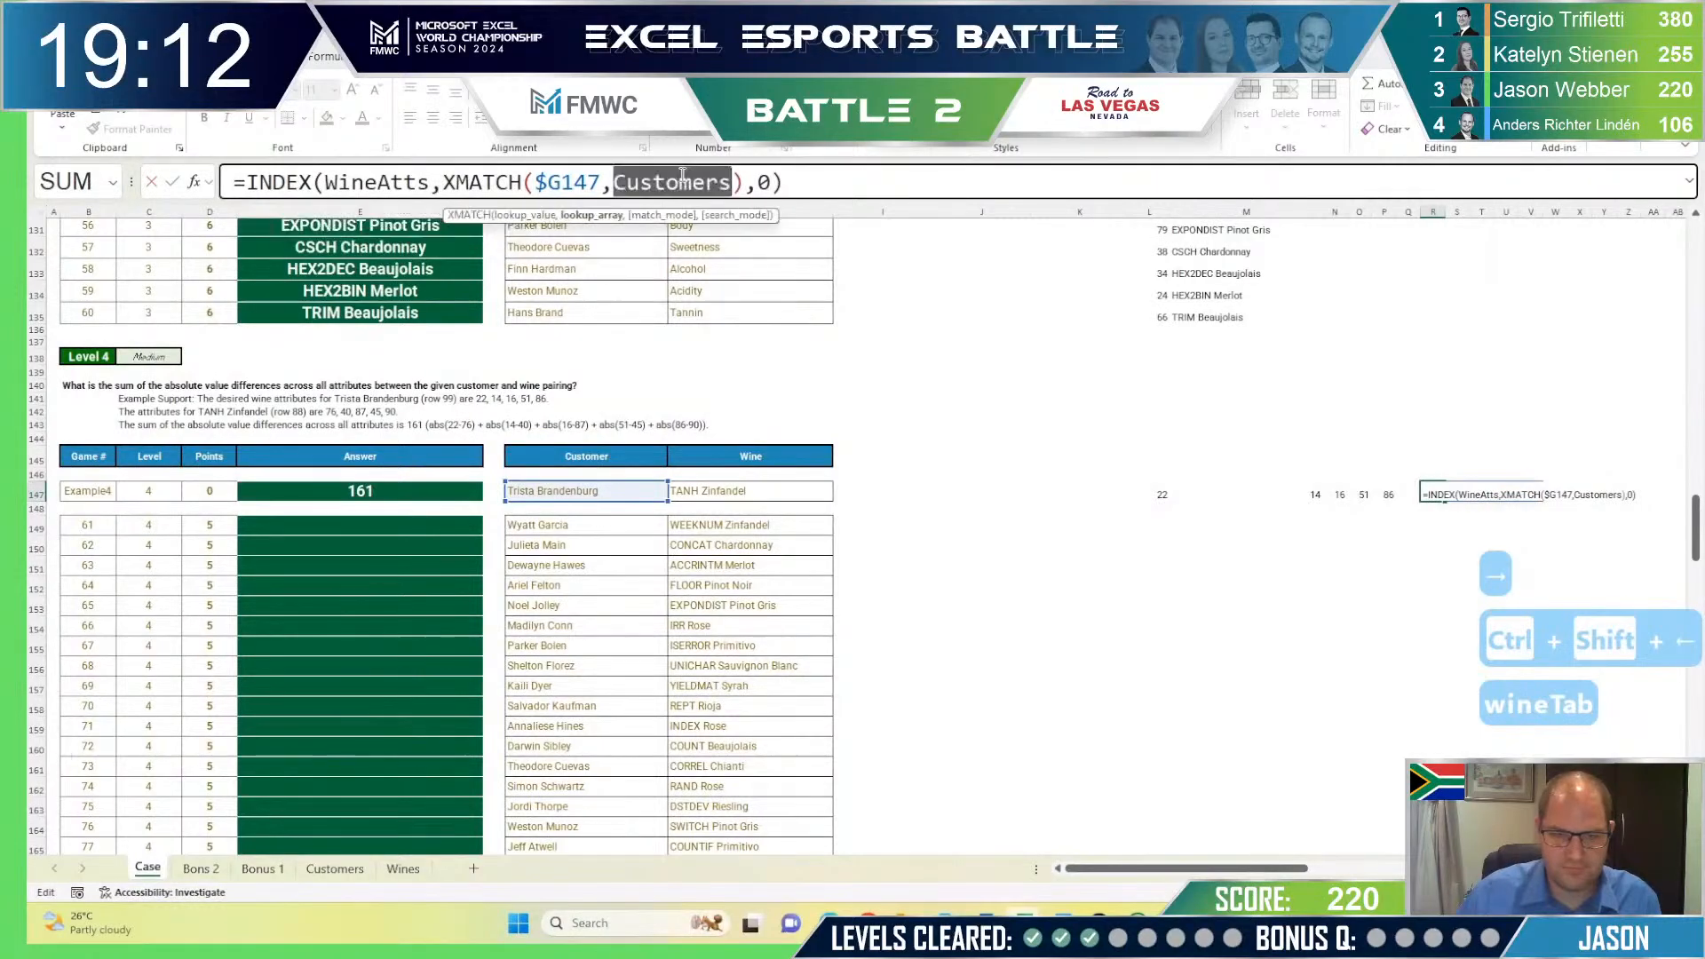
text(wines)
key(Tab)
key(Return)
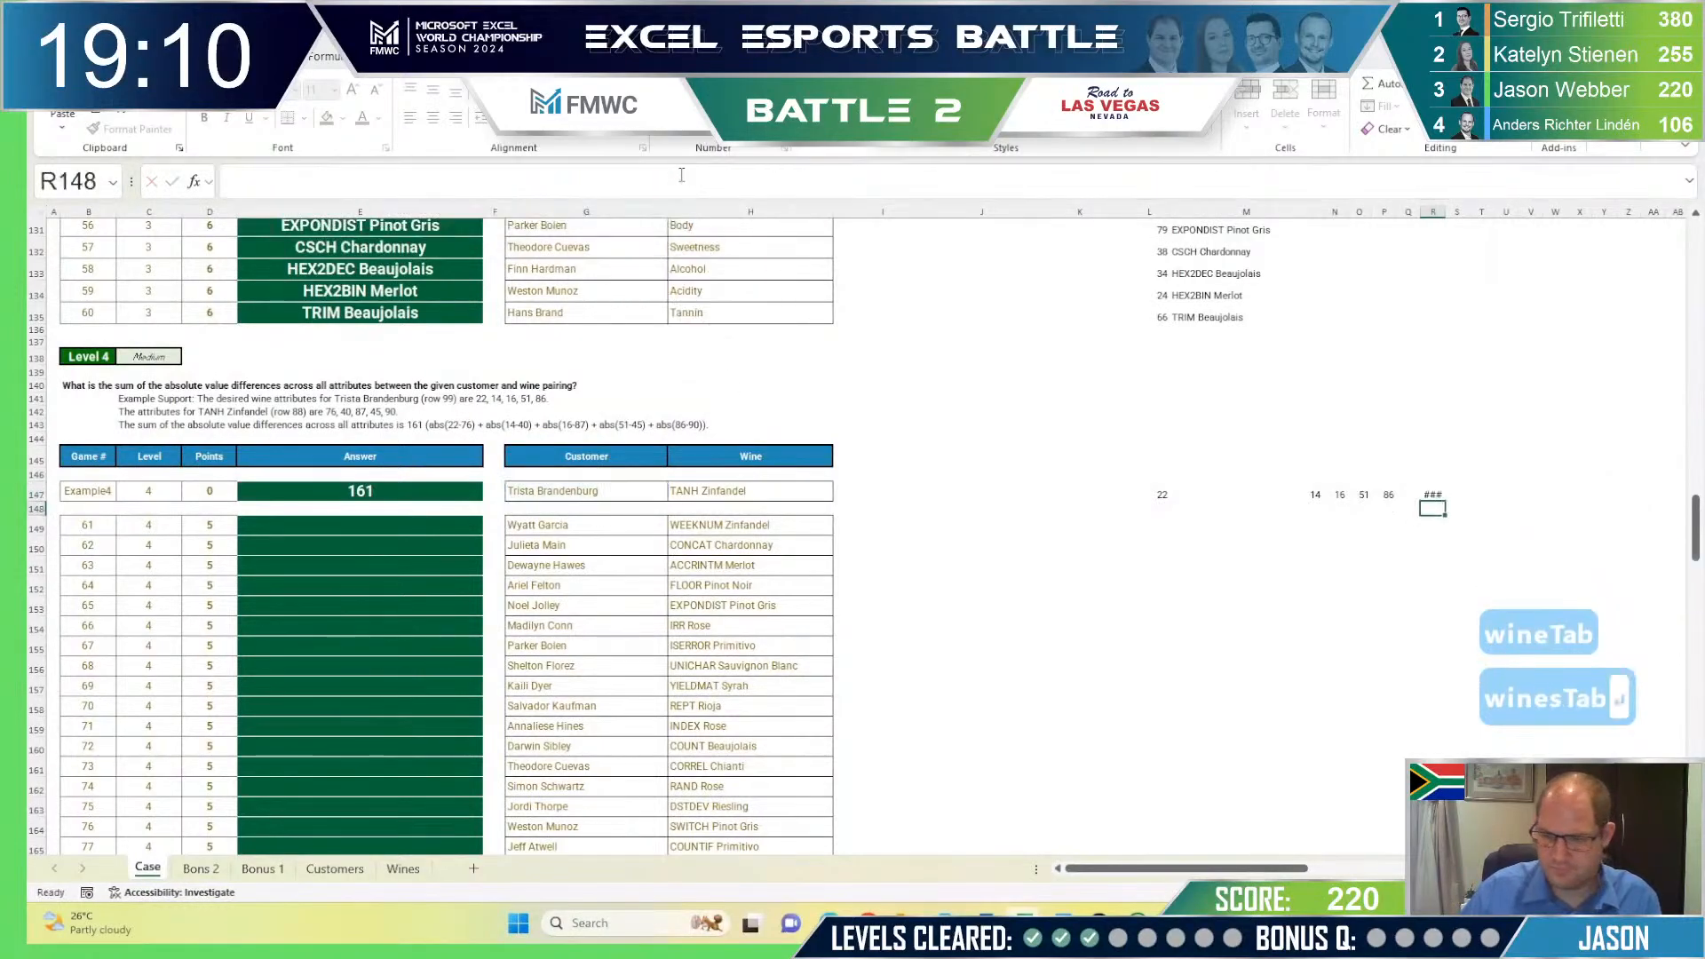
key(Up)
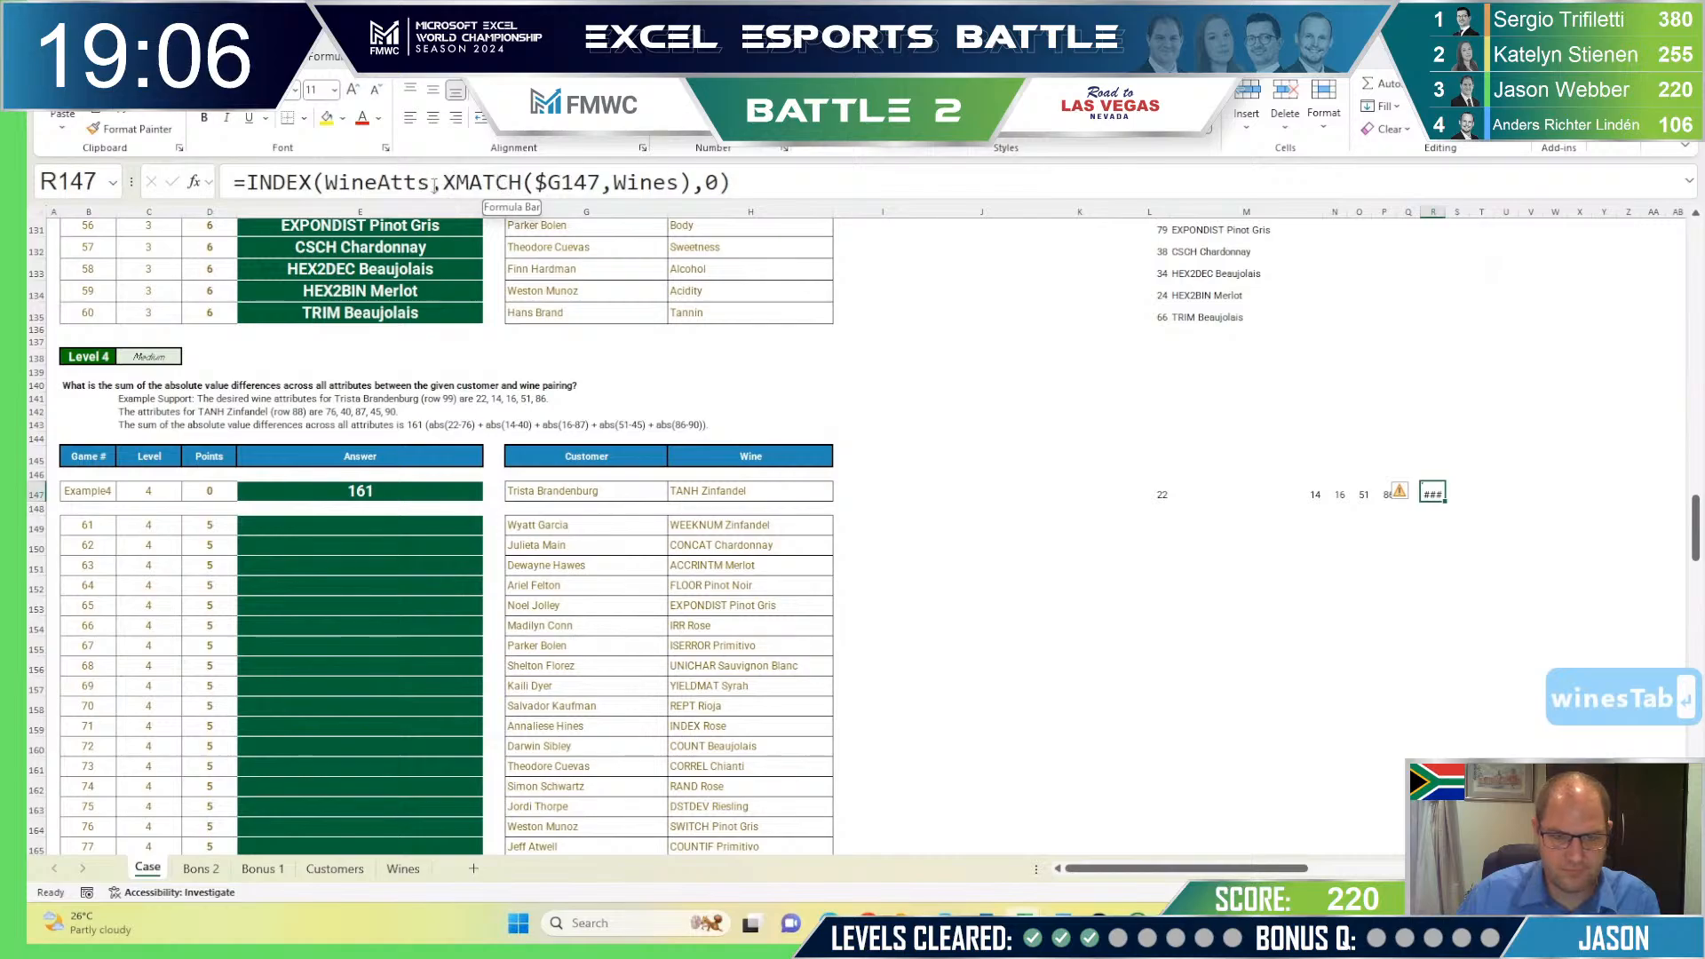
Step: Wrap WineAtts in R147's formula with TAKE so that only the first five columns are used: TAKE(WineAtts,,5)
click(324, 184)
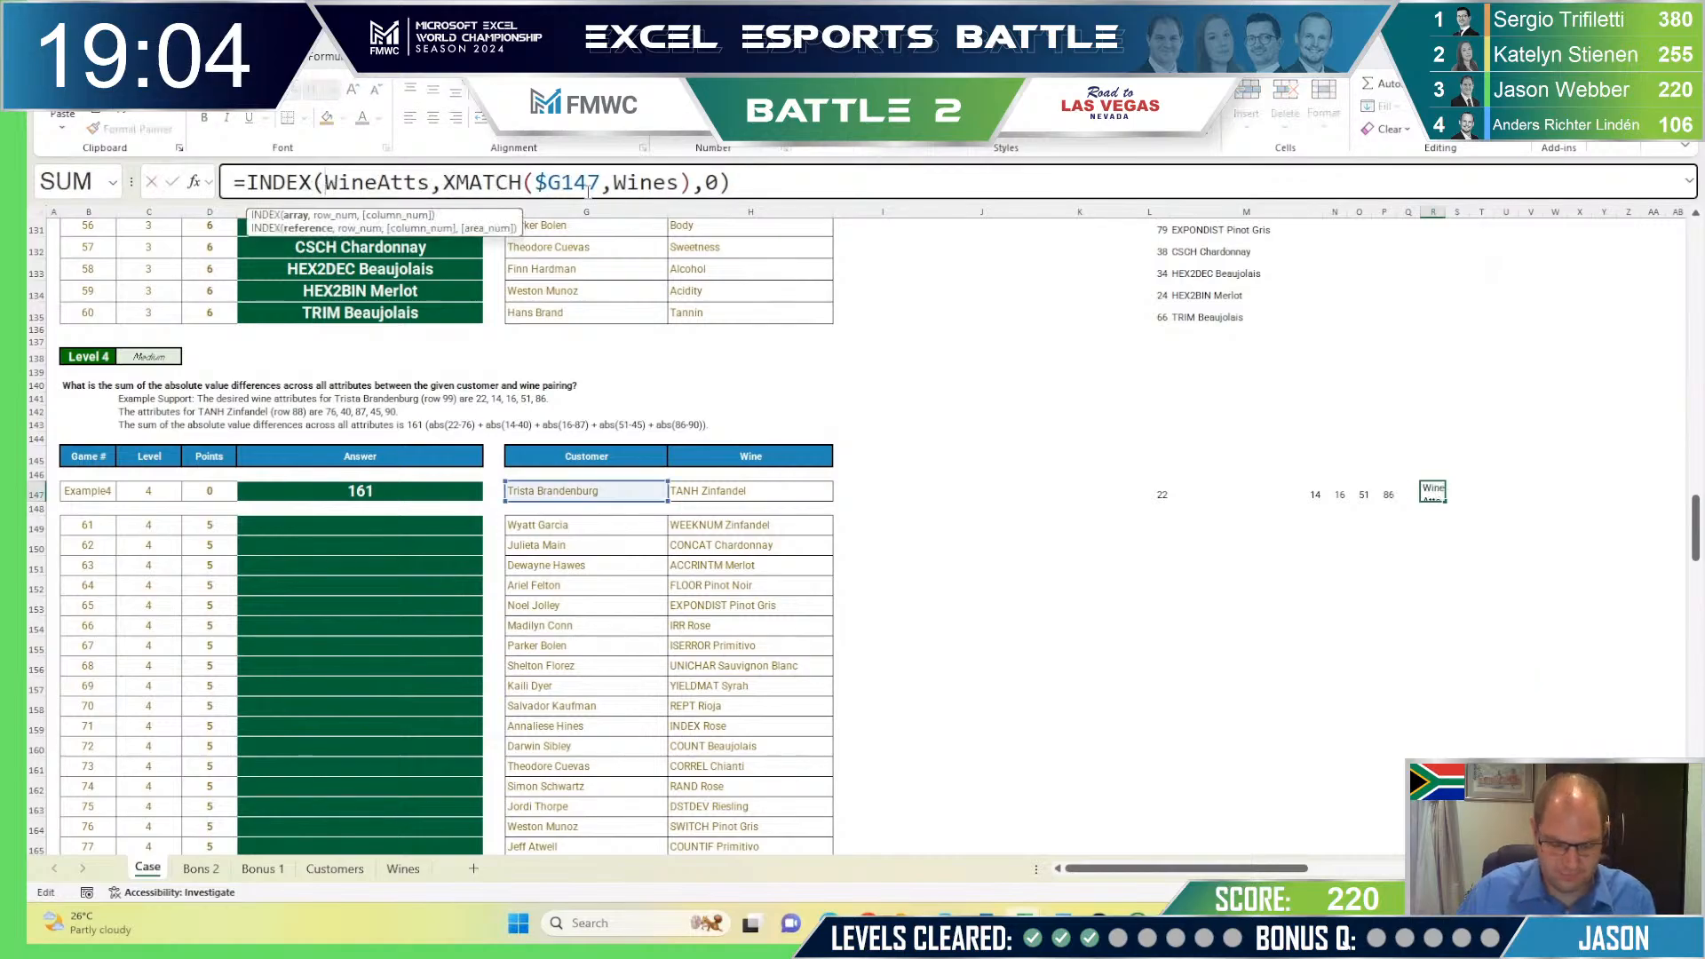
text(take)
key(Tab)
key(Right)
key(Right)
key(Right)
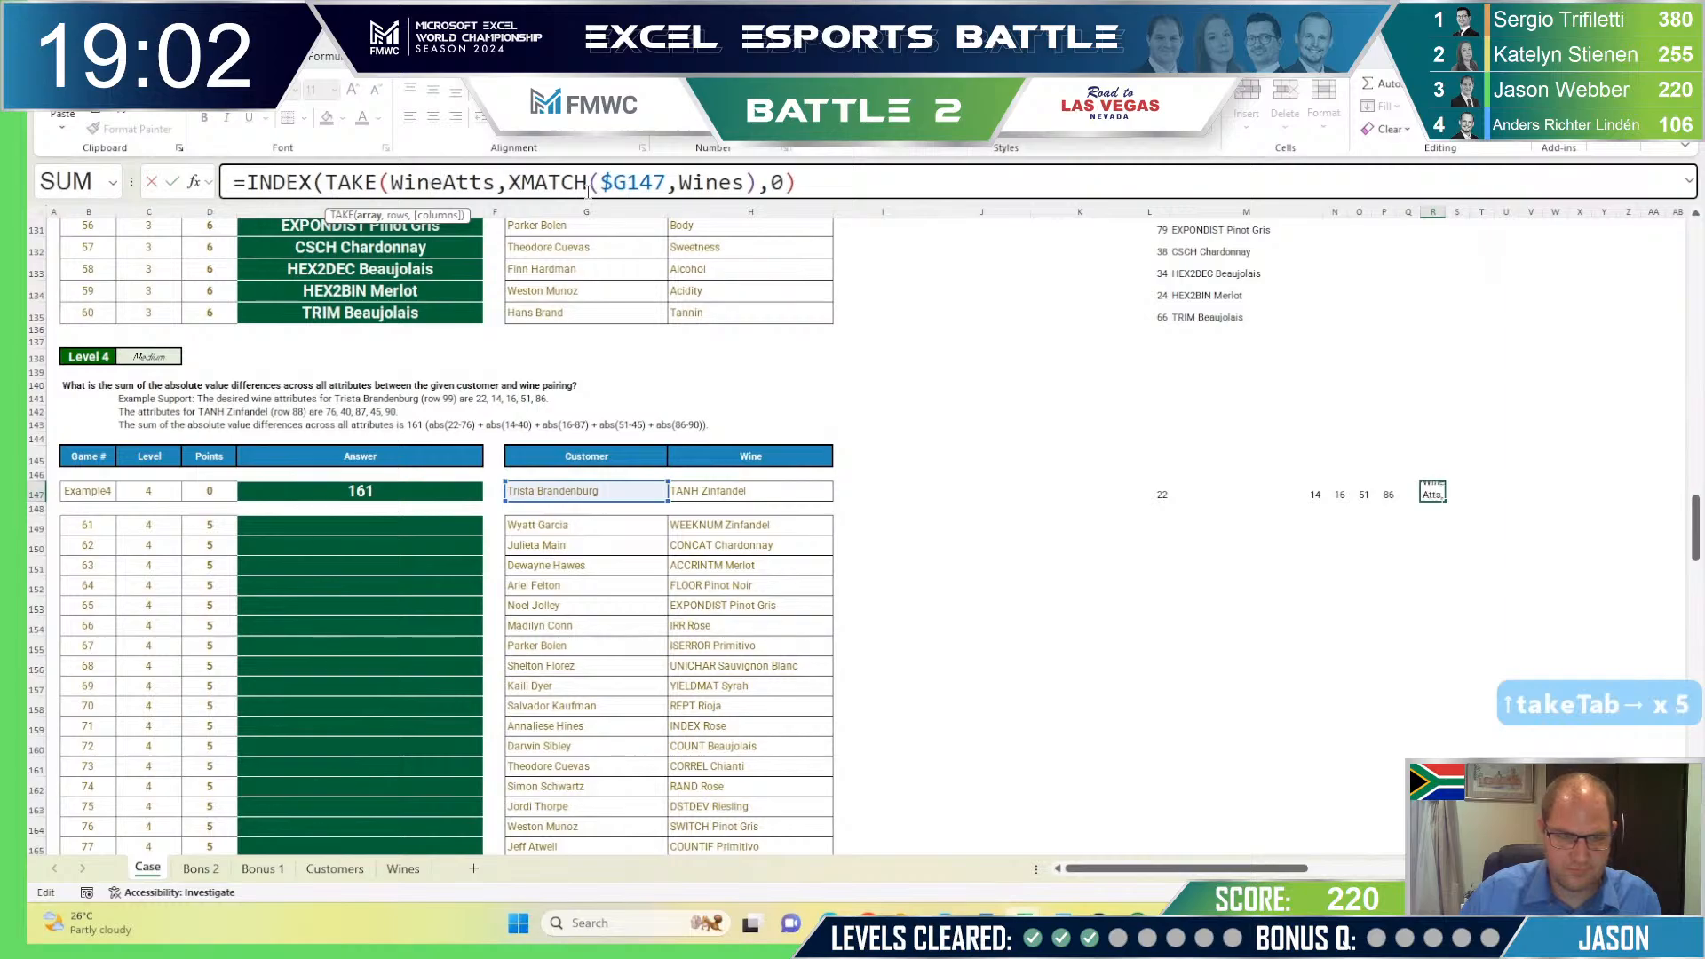
text(,,5)
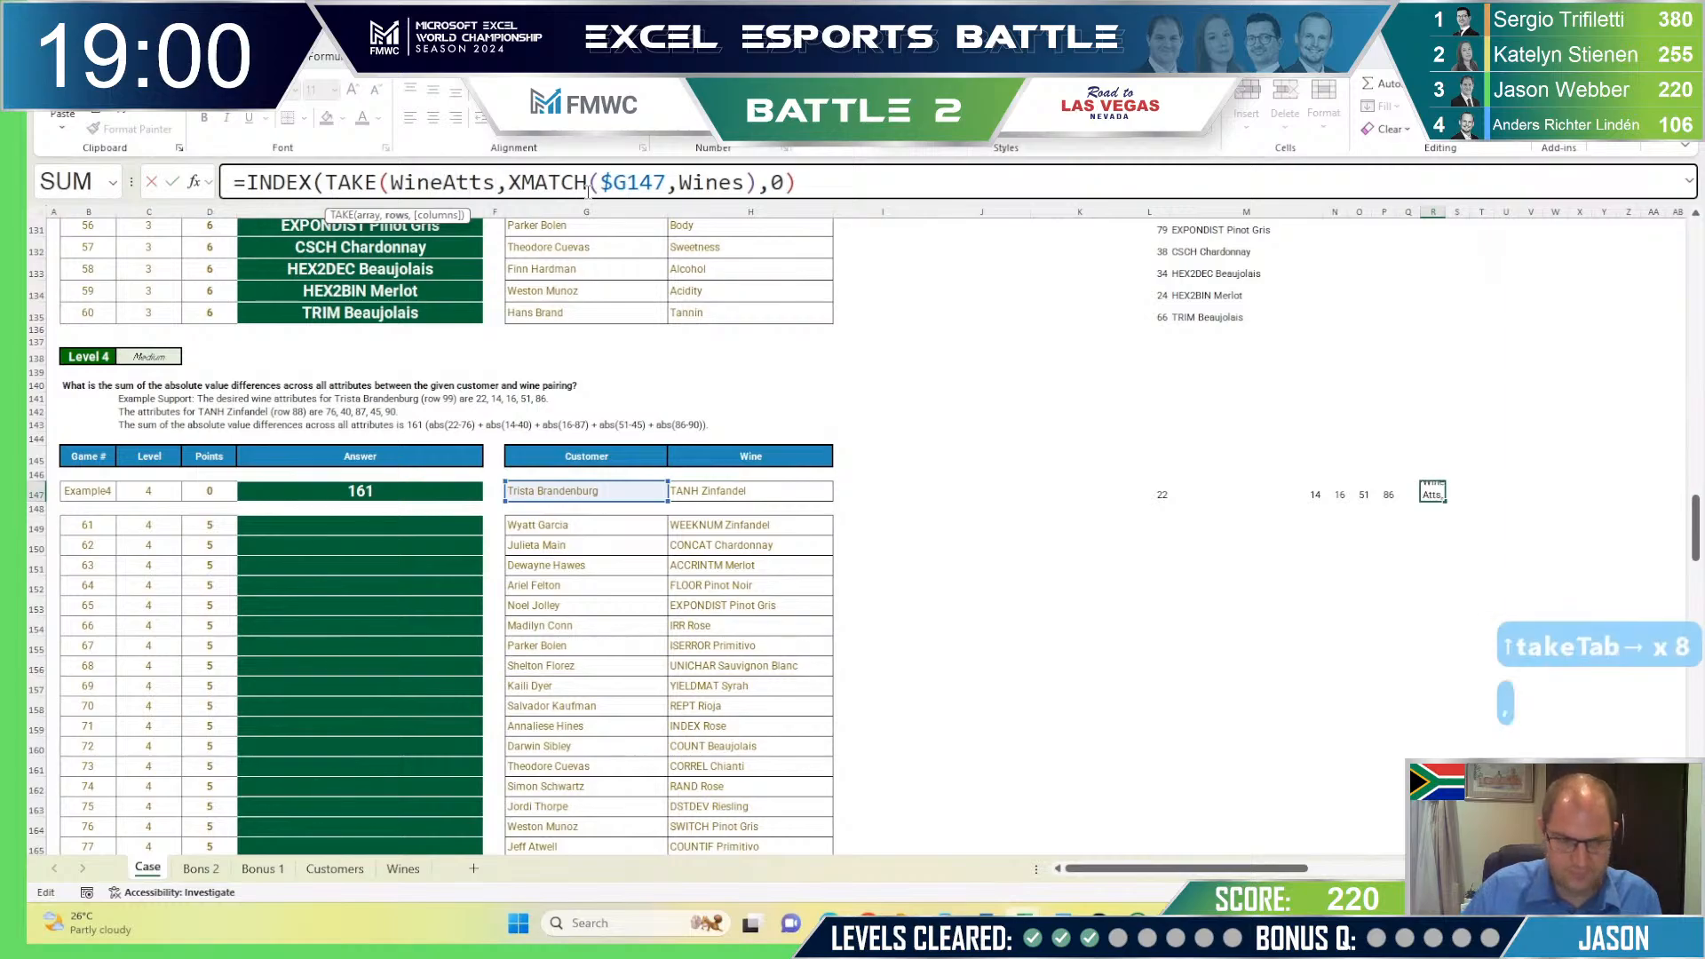
text())
key(Return)
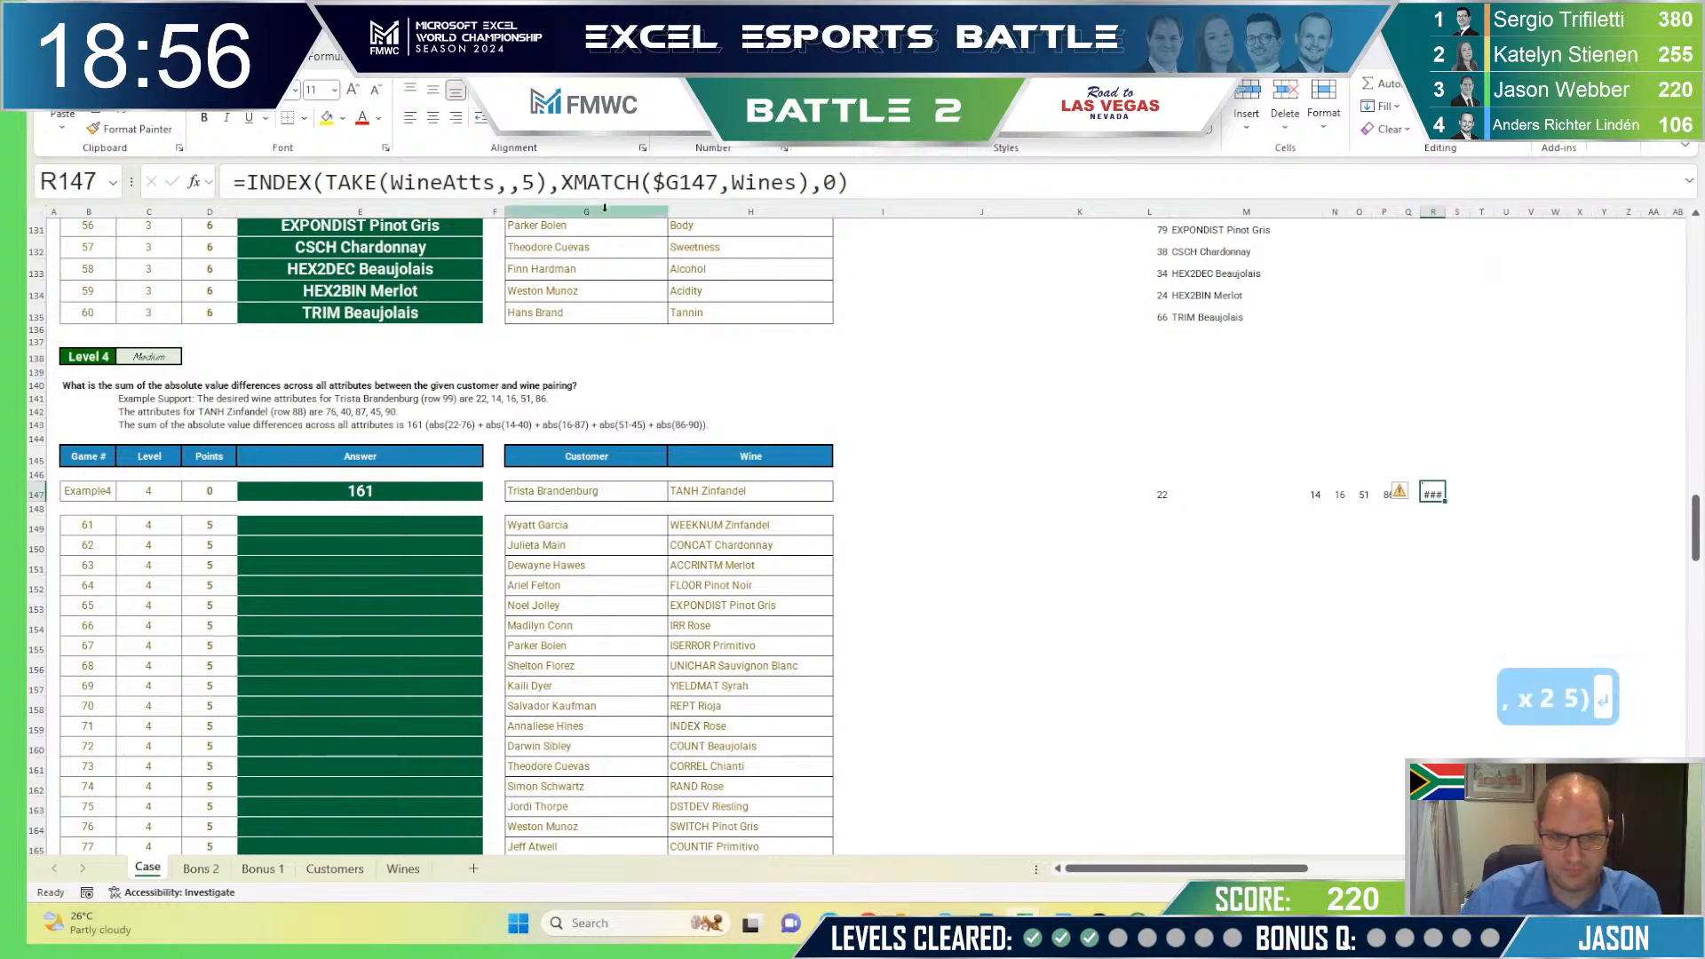
Step: Point the XMATCH lookup in R147 to the wine in $H147 instead of the customer cell
click(555, 187)
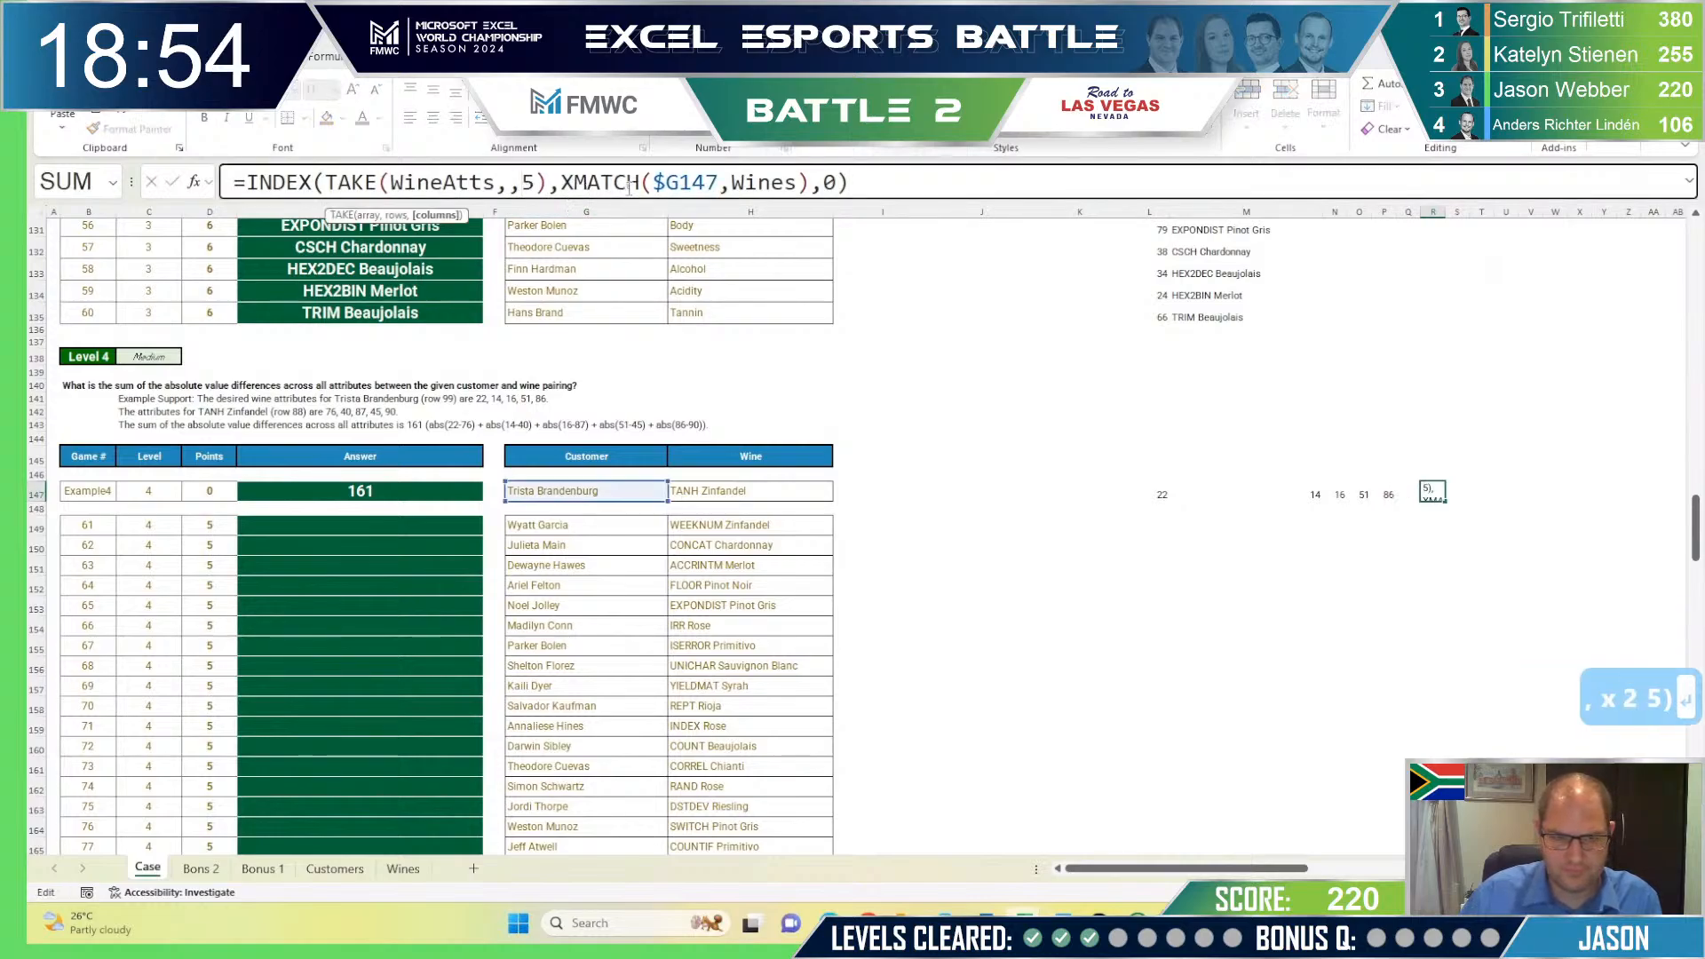
key(Escape)
key(F2)
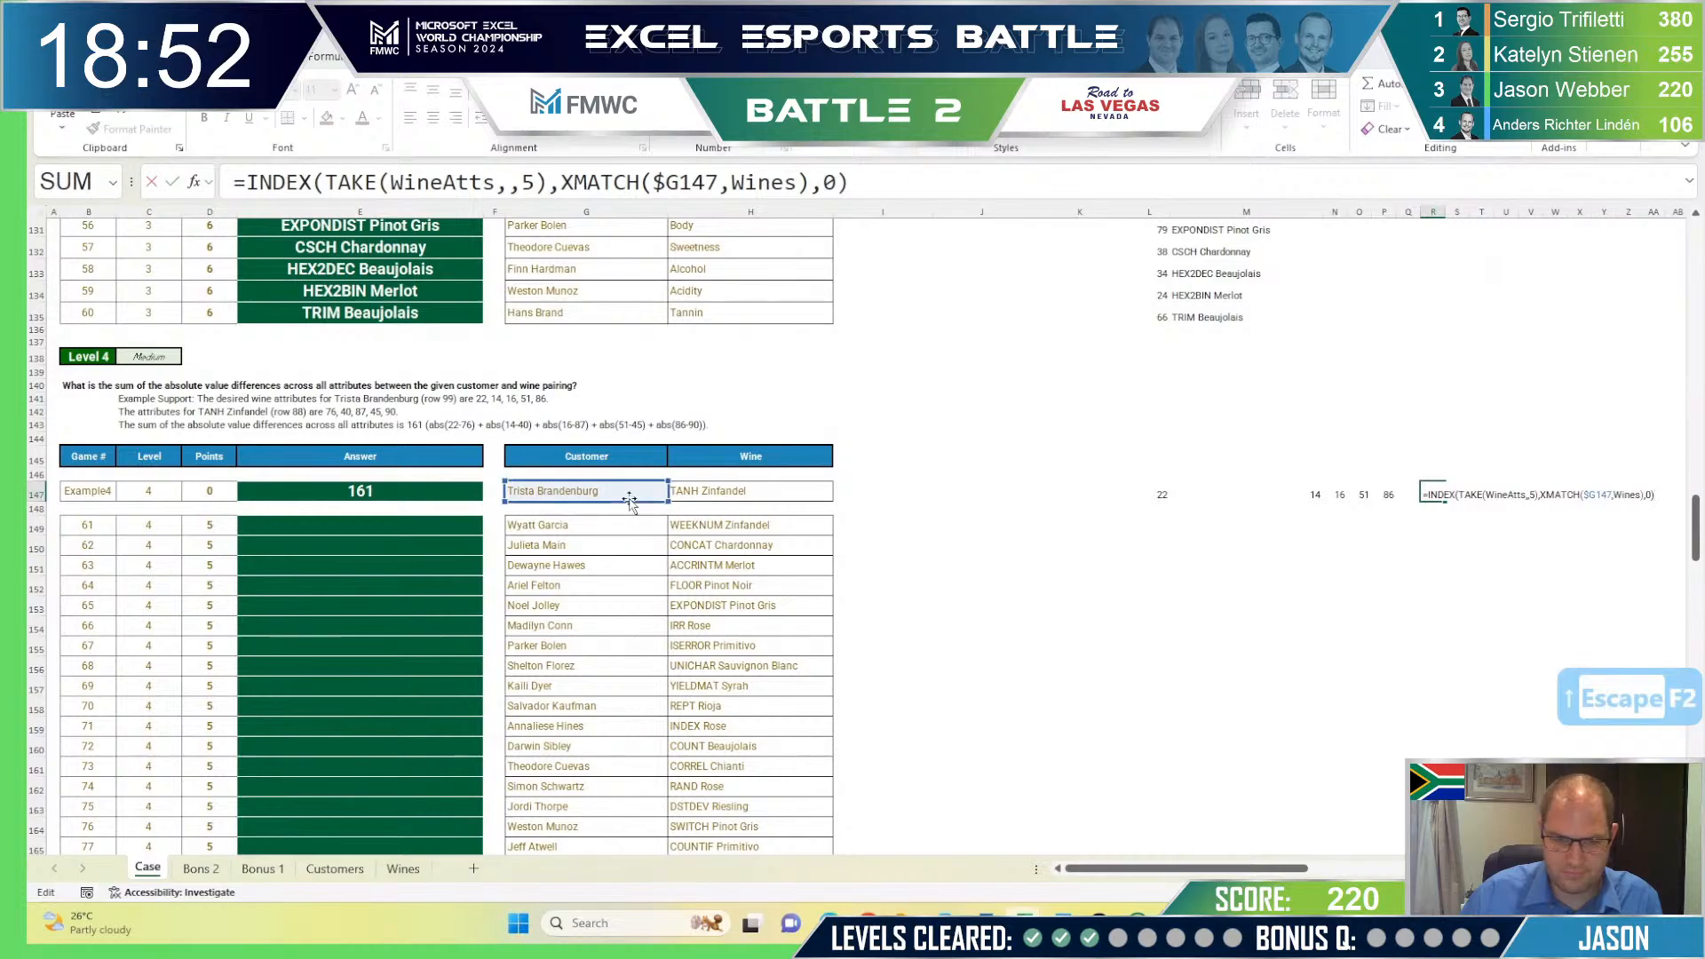
drag(628, 500, 713, 503)
key(Return)
key(Up)
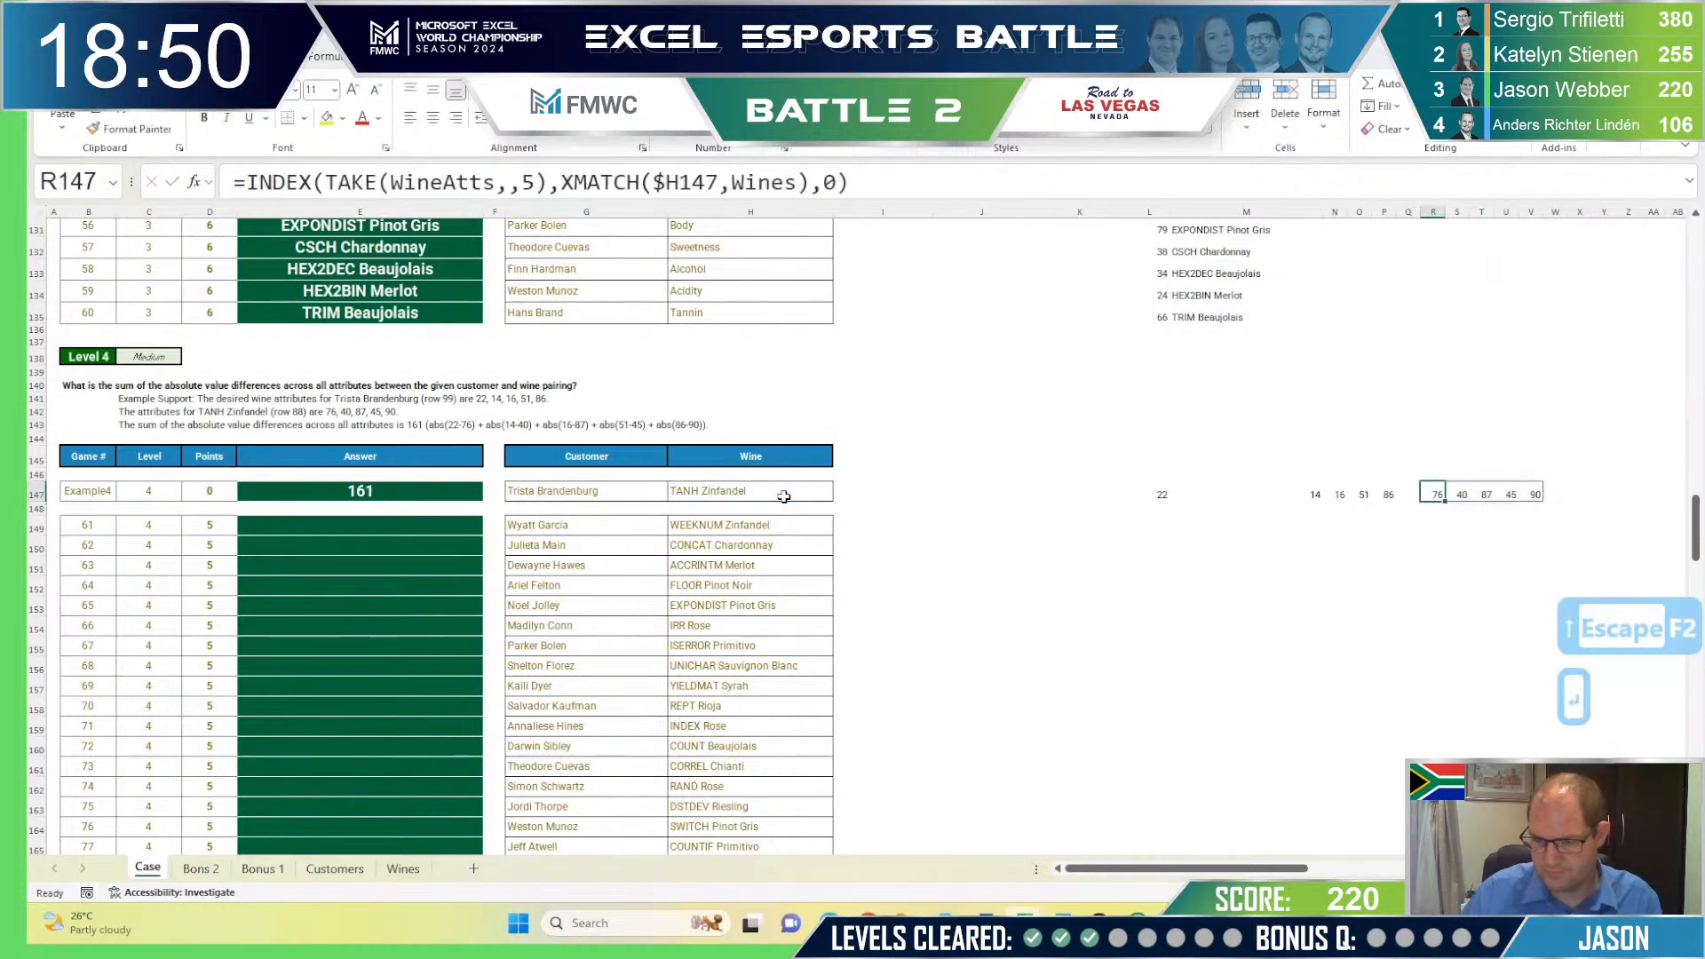
Step: Enter =ABS(L147-R147) in X147 for the first attribute difference between customer and wine
key(ctrl+Right)
key(Right)
key(Right)
text(=abs)
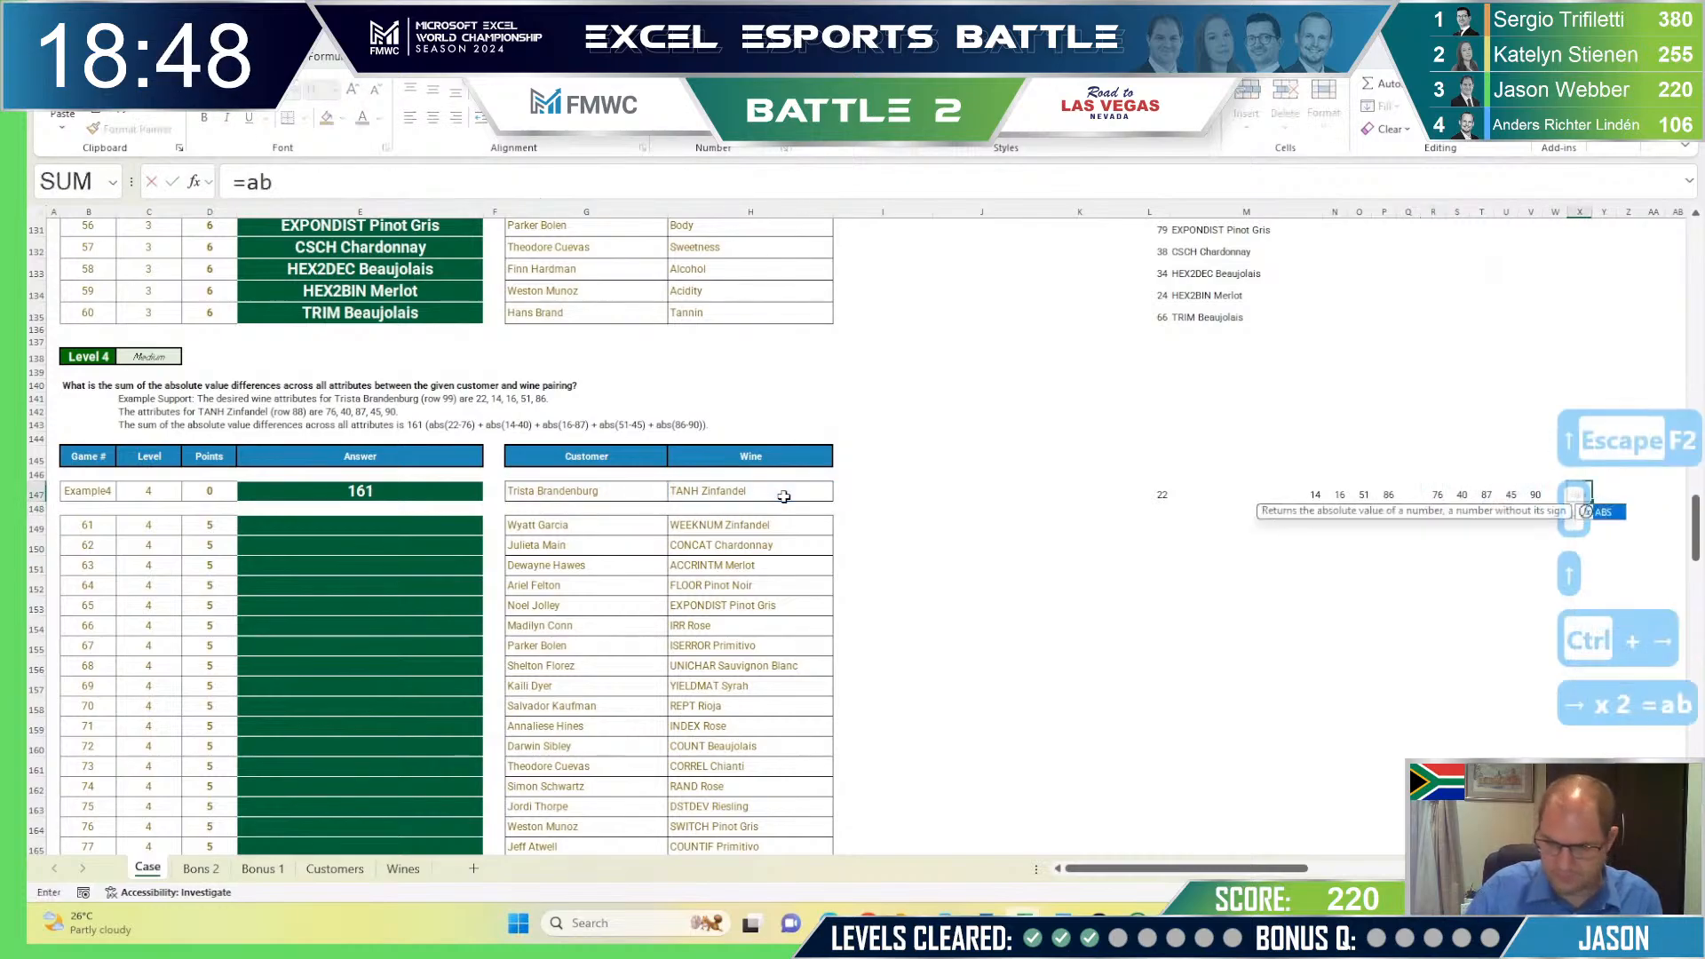
key(Tab)
key(ctrl+Left)
key(ctrl+Left)
key(ctrl+Left)
key(ctrl+Left)
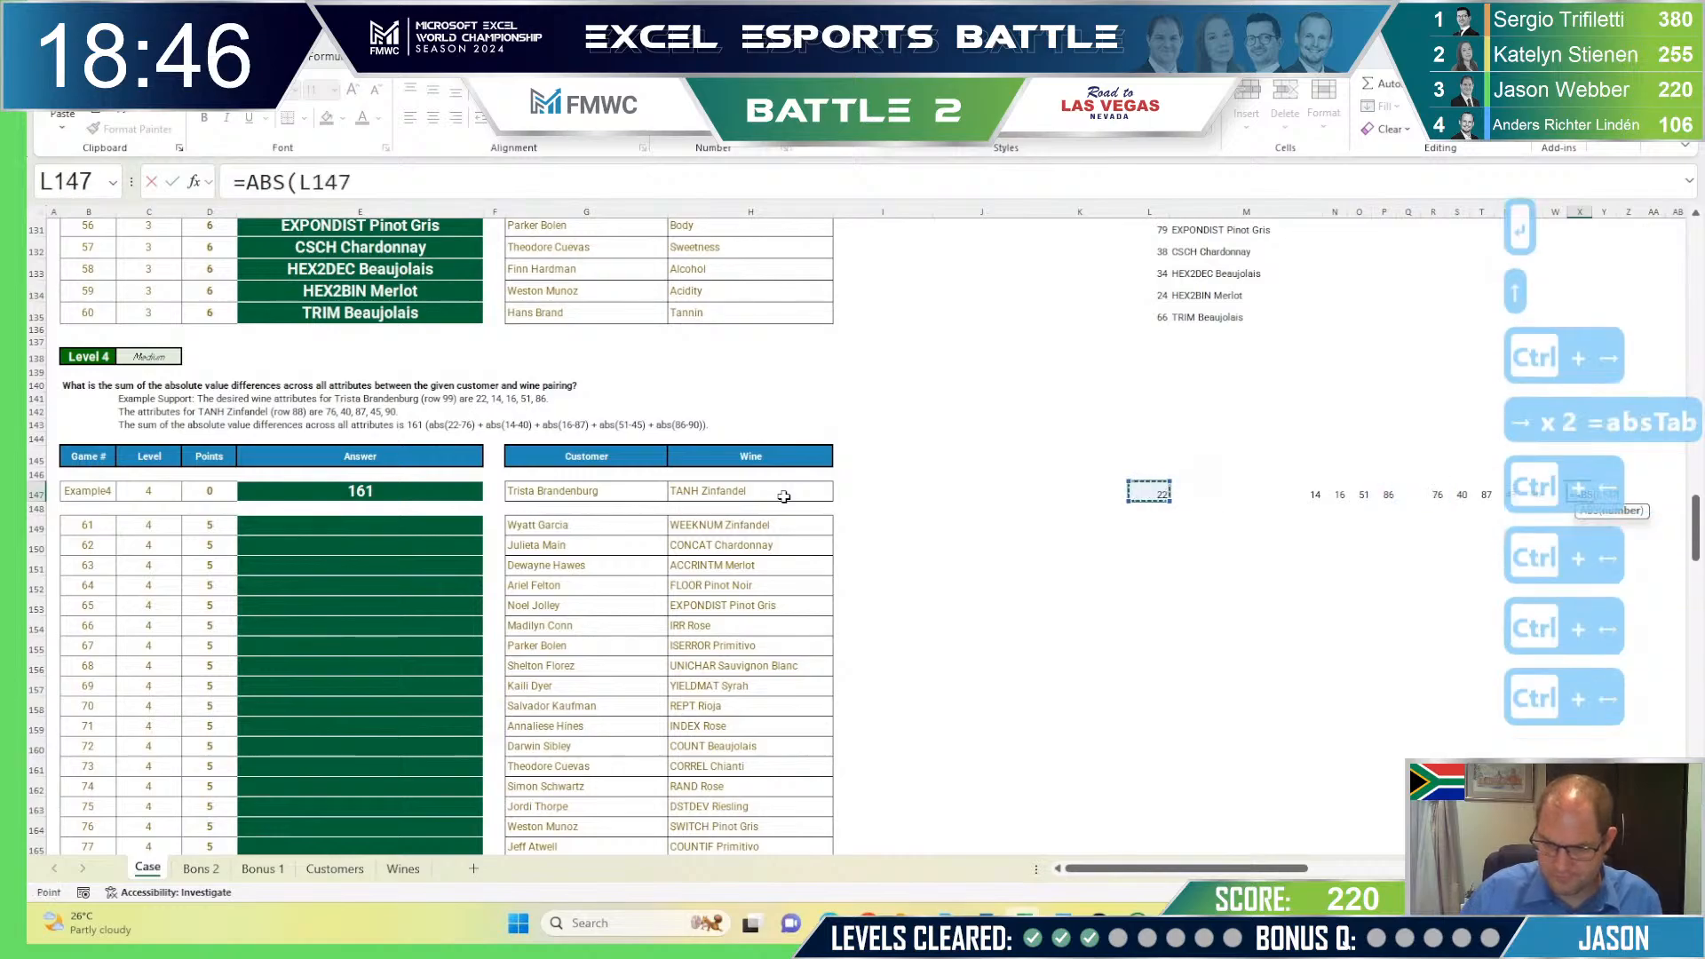
text(-)
key(ctrl+Left)
key(ctrl+Left)
key(Return)
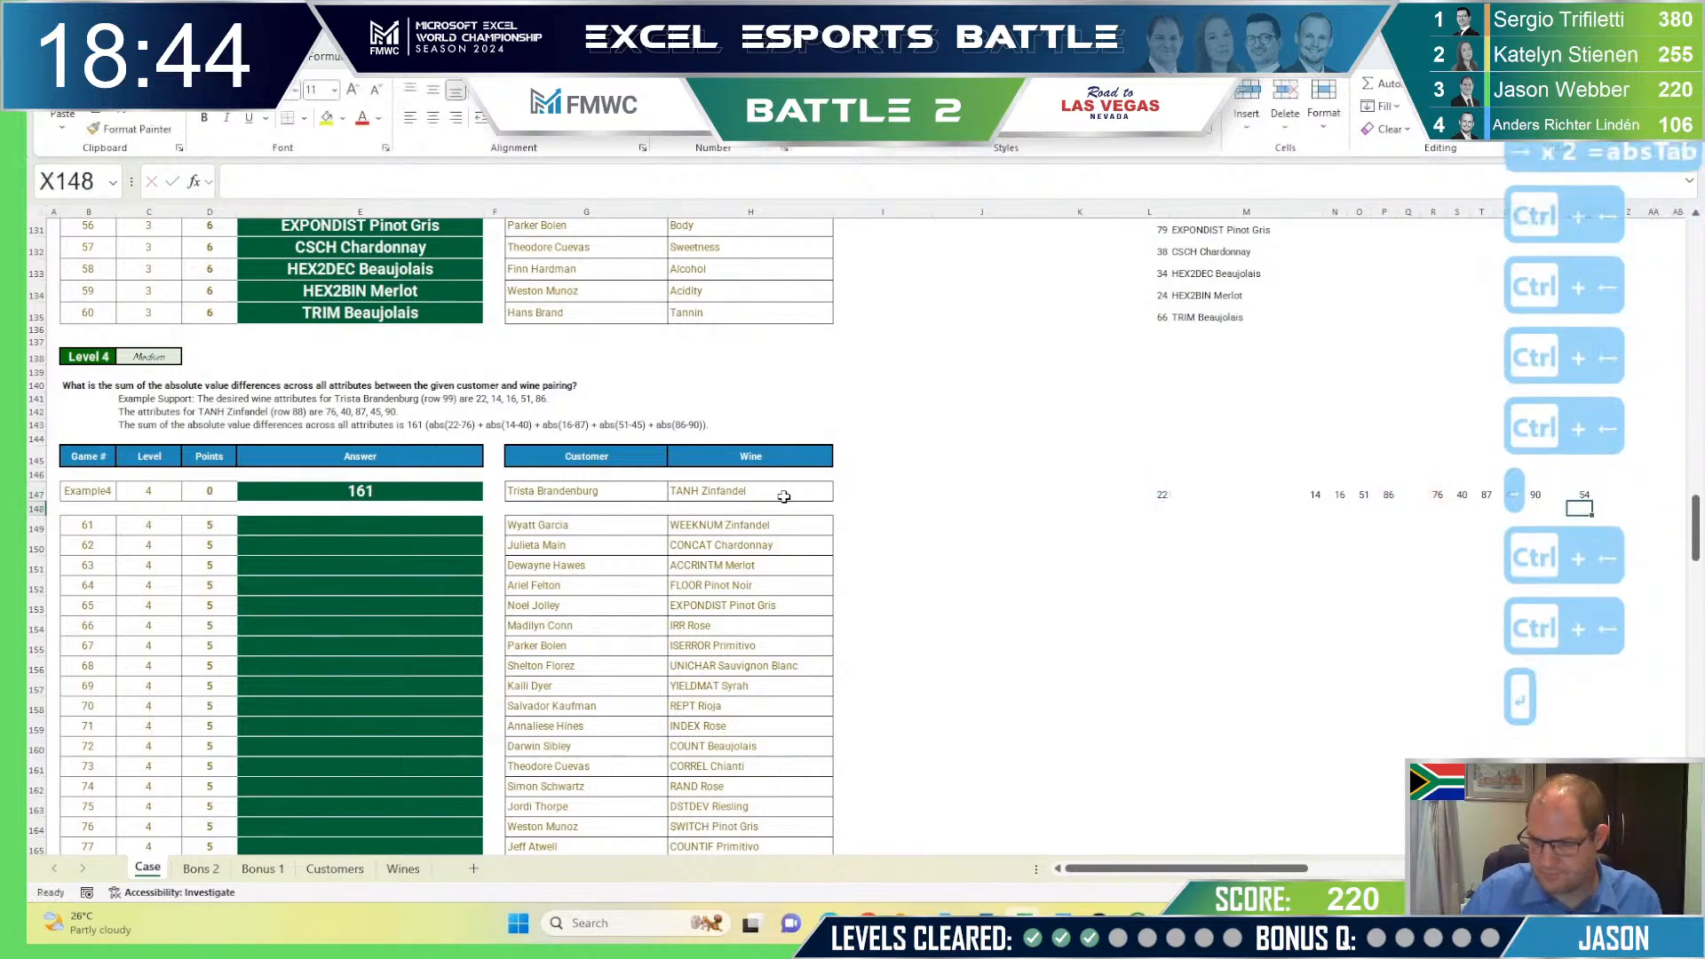
Step: Copy the absolute difference formula from X147 across to AB147 and check the copied reference in Y147
key(Up)
key(ctrl+c)
key(shift+Right)
key(shift+Right)
key(shift+Right)
key(shift+Right)
key(shift+Right)
key(shift+Left)
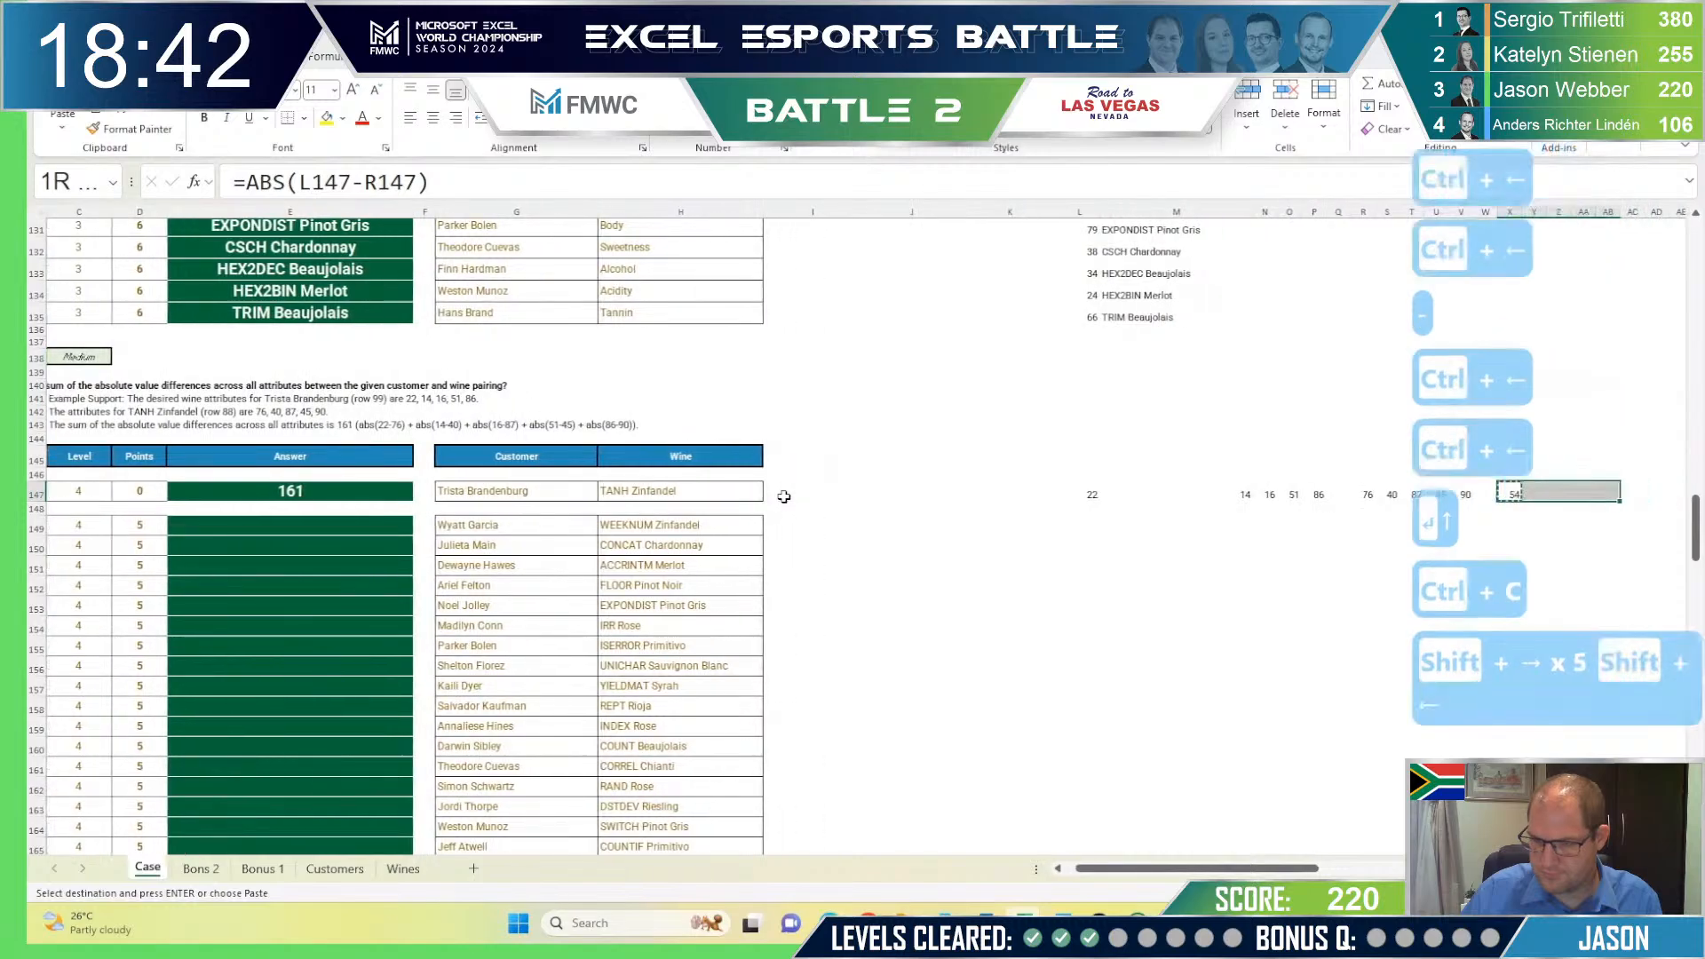
key(ctrl+v)
key(ctrl+Right)
key(ctrl+Left)
key(Right)
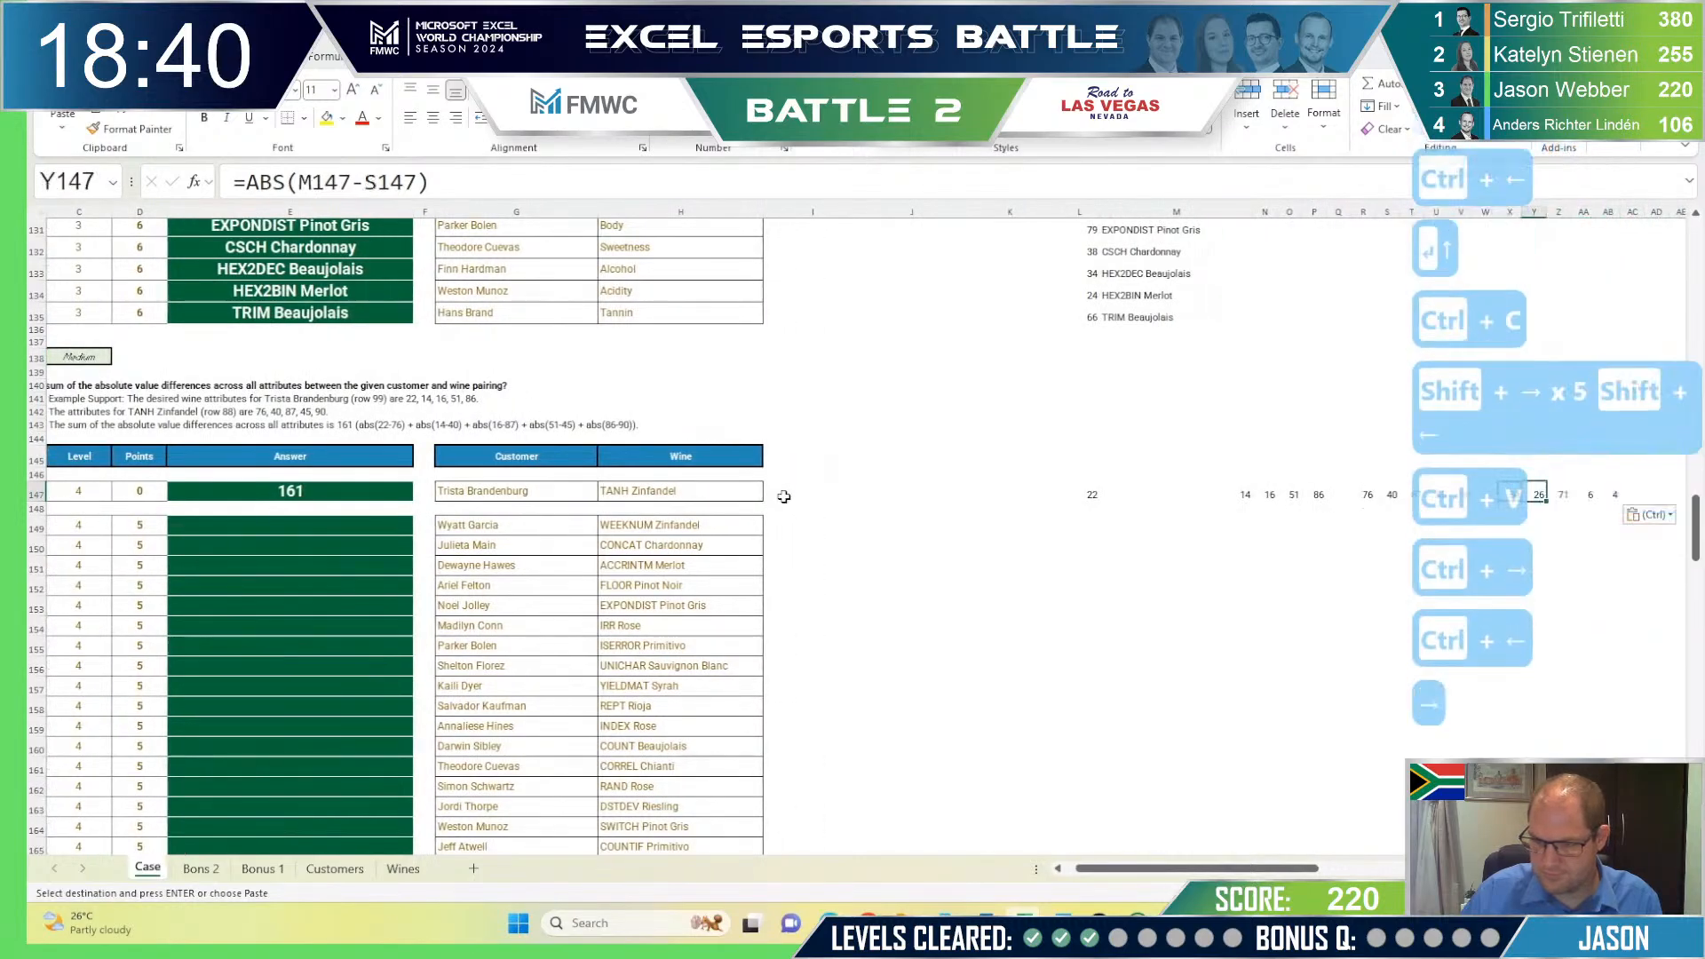
Step: Enter =SUM(X147:AB147) in J147 to total the five attribute differences for the Level 4 example
key(ctrl+Left)
key(ctrl+Left)
key(ctrl+Right)
key(ctrl+Right)
key(ctrl+Left)
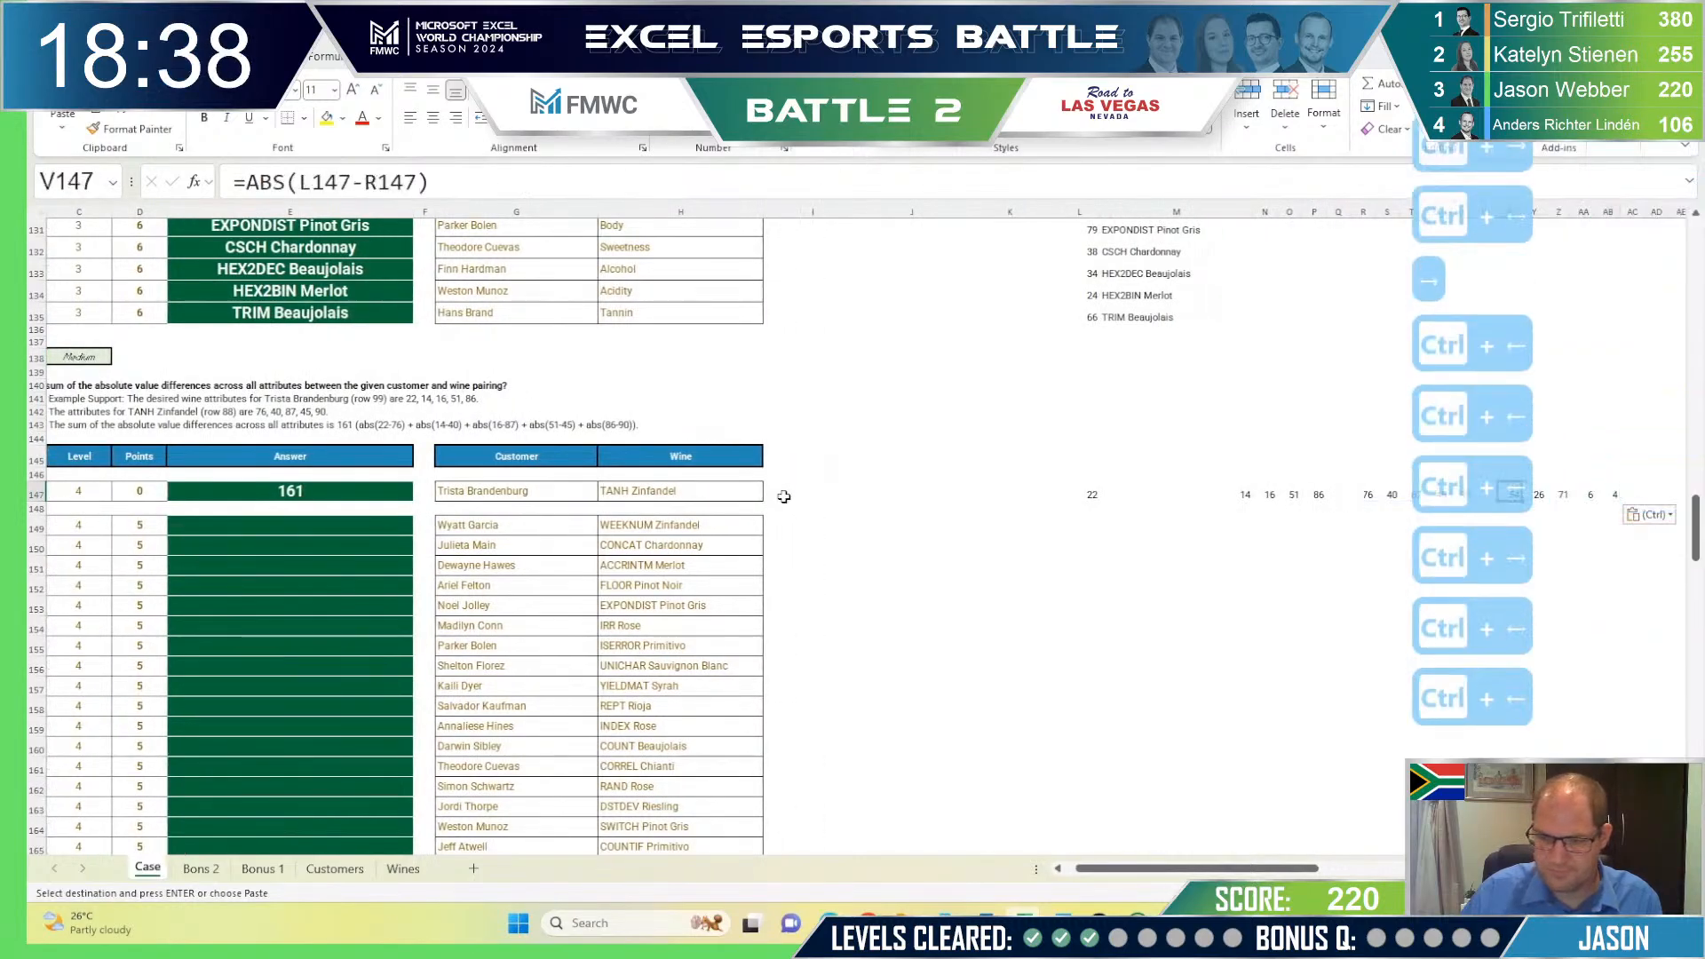
key(ctrl+Left)
key(ctrl+Left)
key(ctrl+Left)
key(ctrl+Left)
key(Left)
key(Left)
text(=)
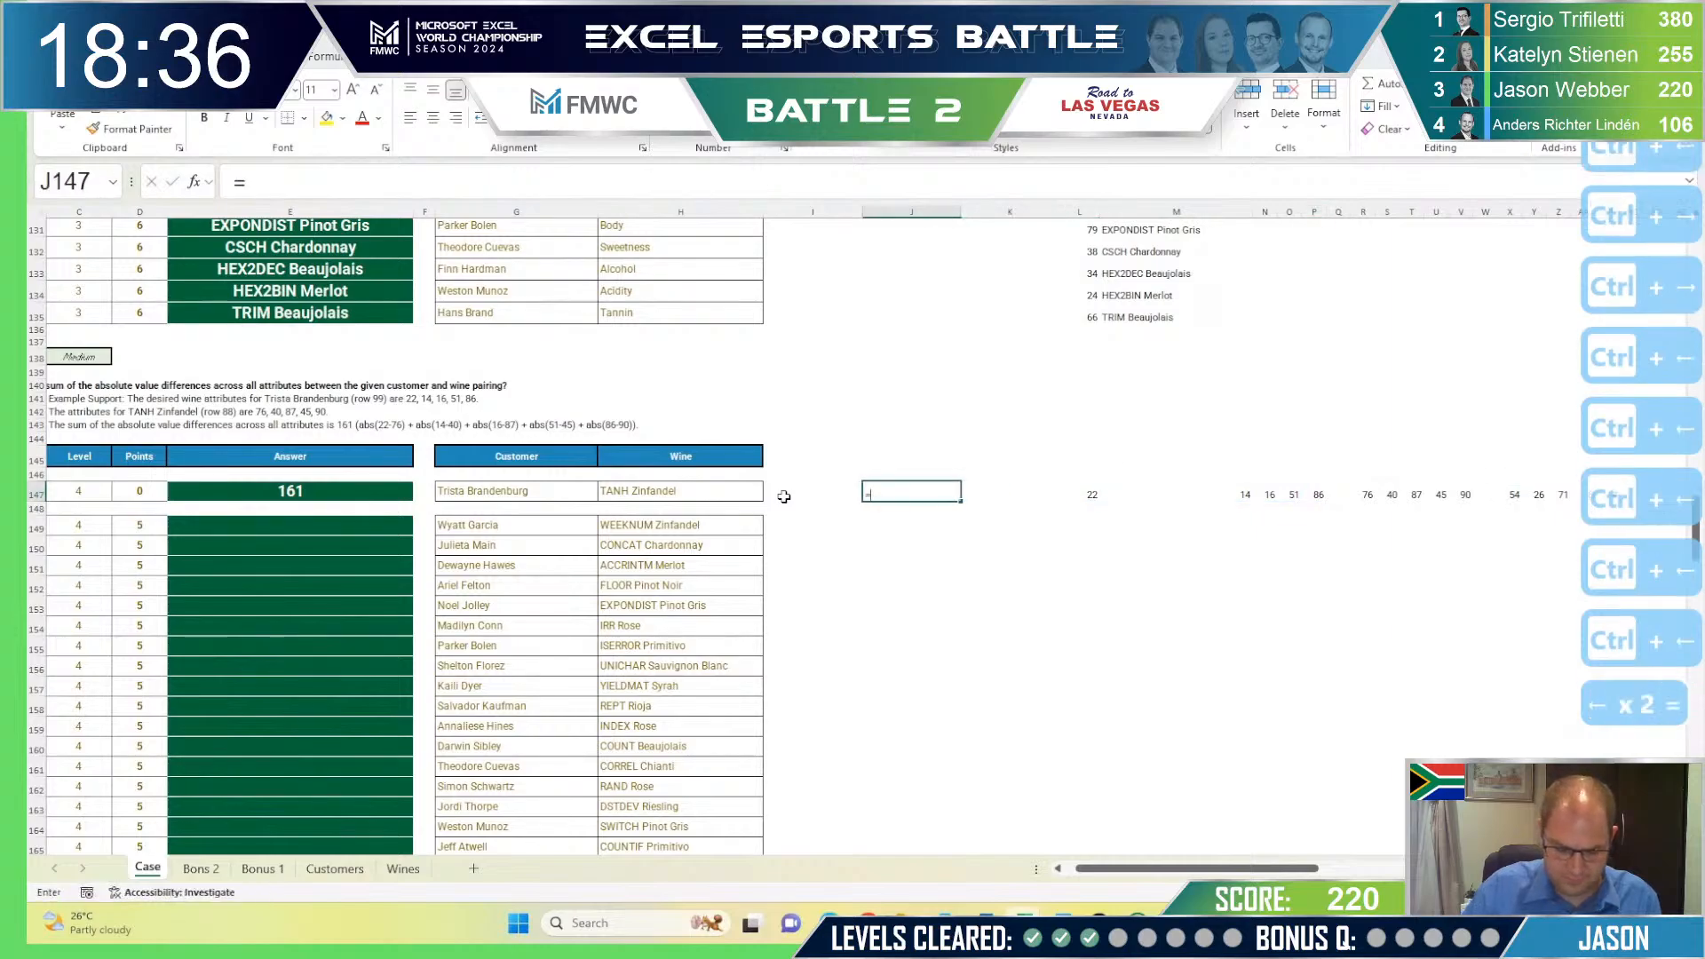
text(sum)
key(Tab)
key(ctrl+Right)
key(ctrl+Right)
key(ctrl+Right)
key(ctrl+Right)
key(ctrl+Right)
key(ctrl+Right)
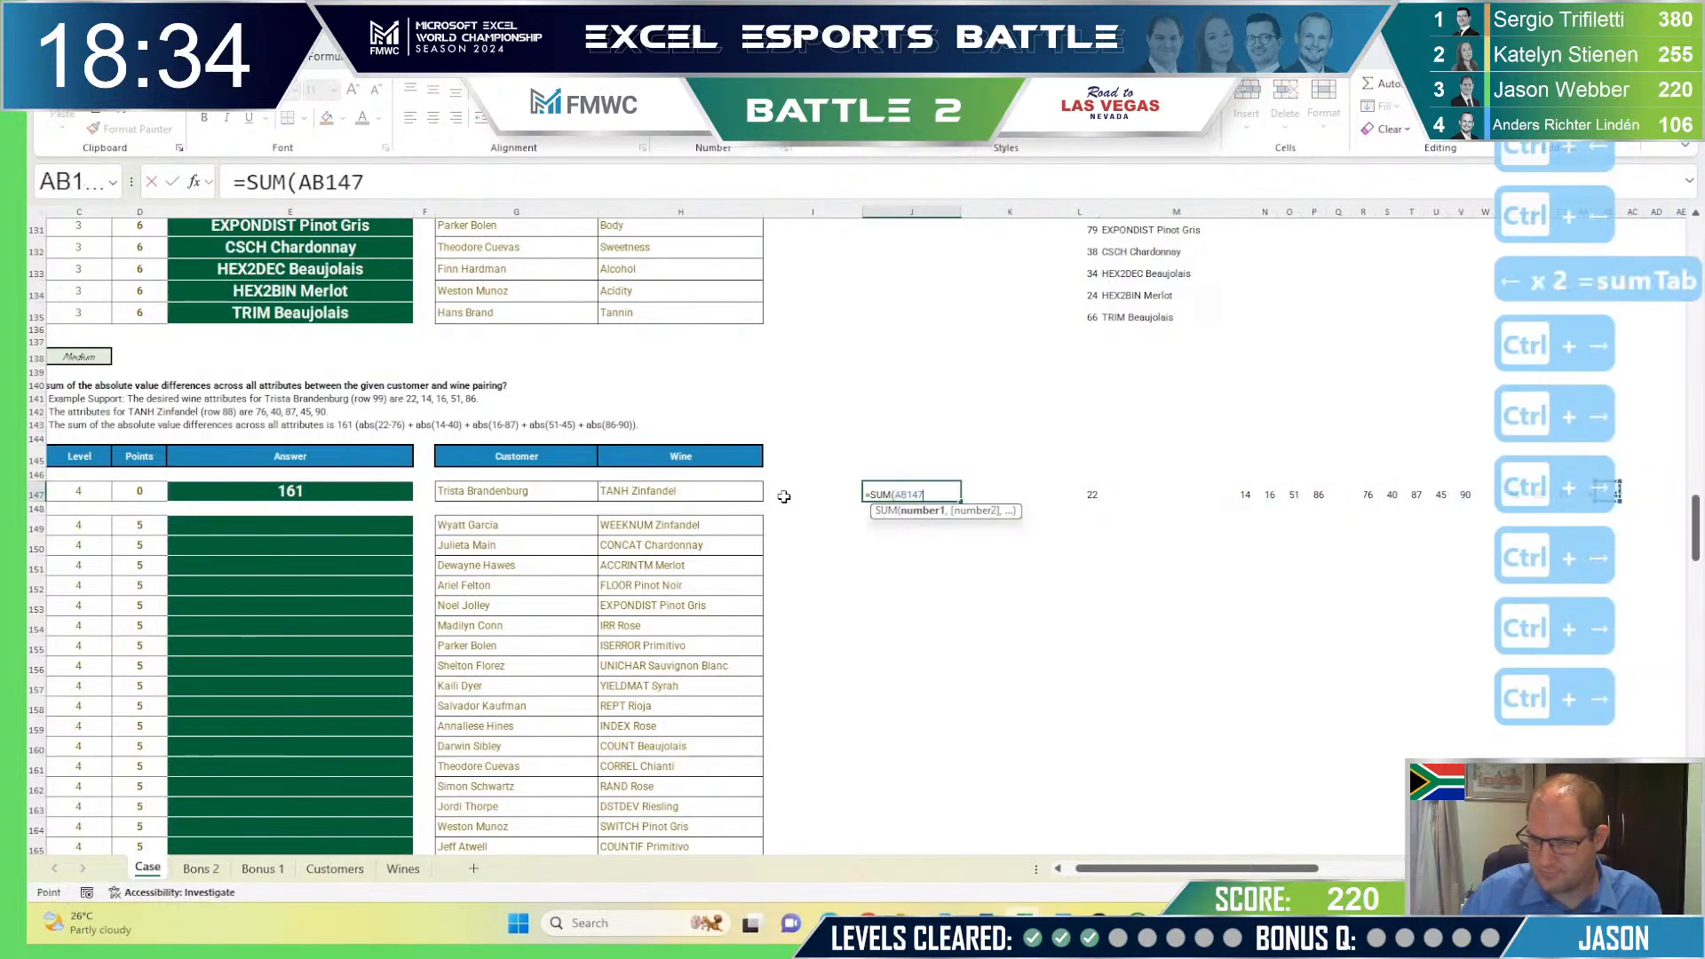
key(ctrl+shift+Left)
key(Return)
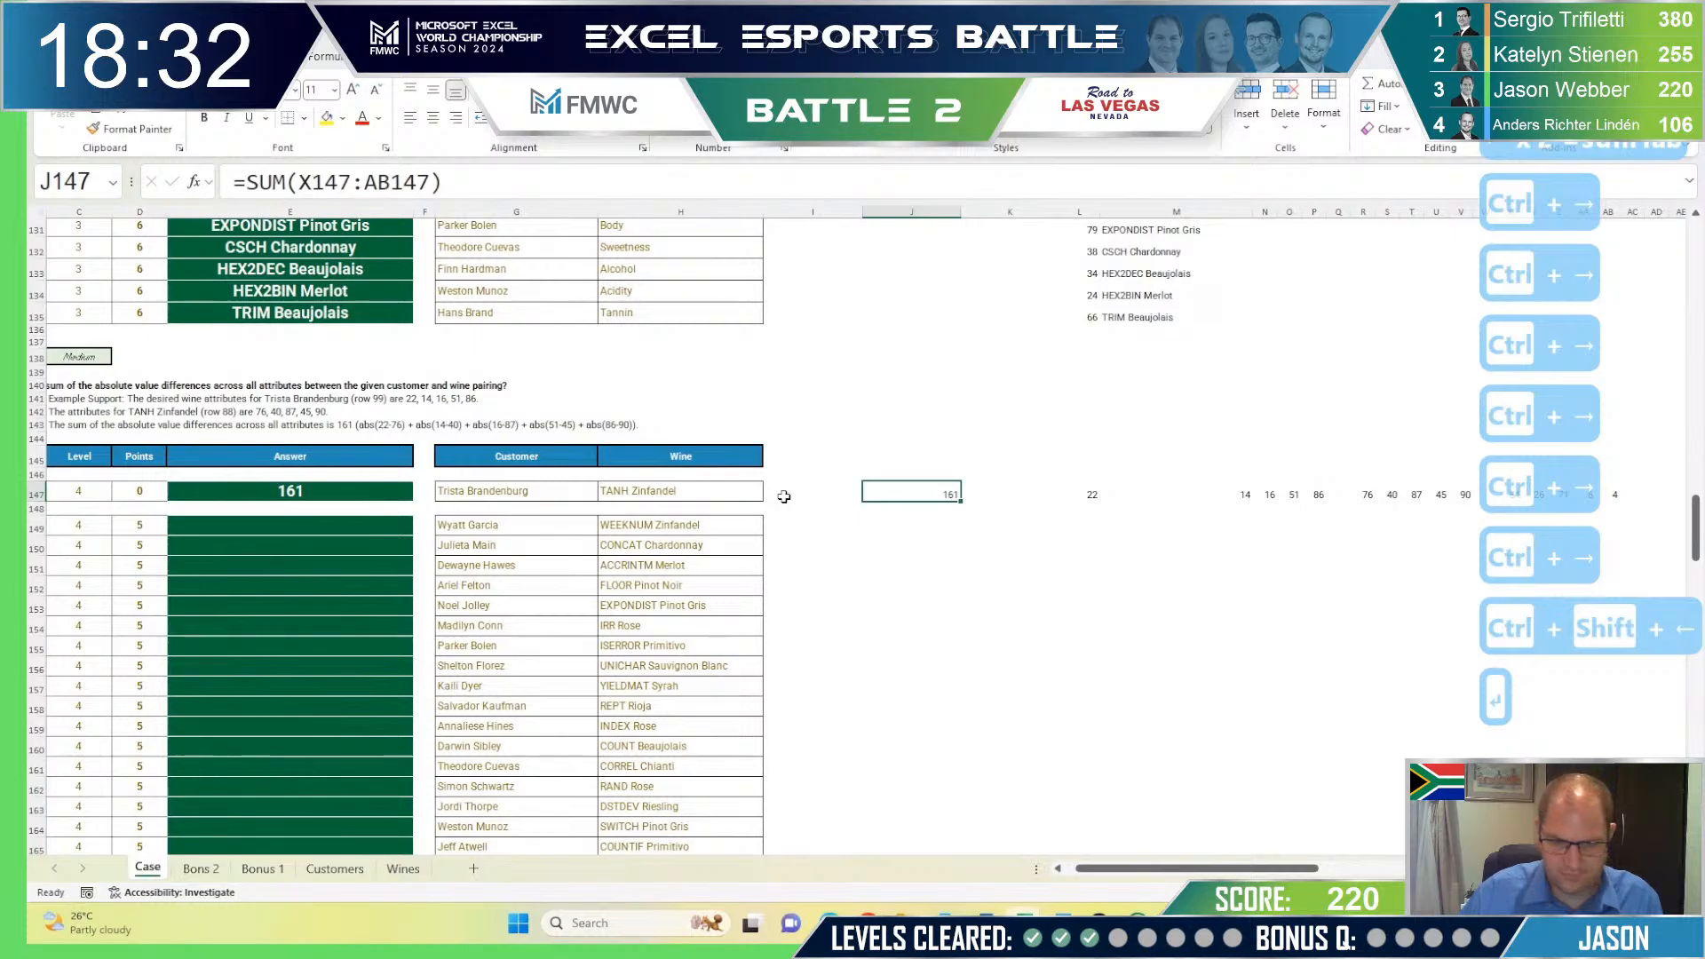
Step: Copy the example row formulas J147:AB147 into row 149 for game 61
key(ctrl+shift+Right)
key(ctrl+shift+Right)
key(ctrl+shift+Right)
key(ctrl+shift+Right)
key(ctrl+shift+Right)
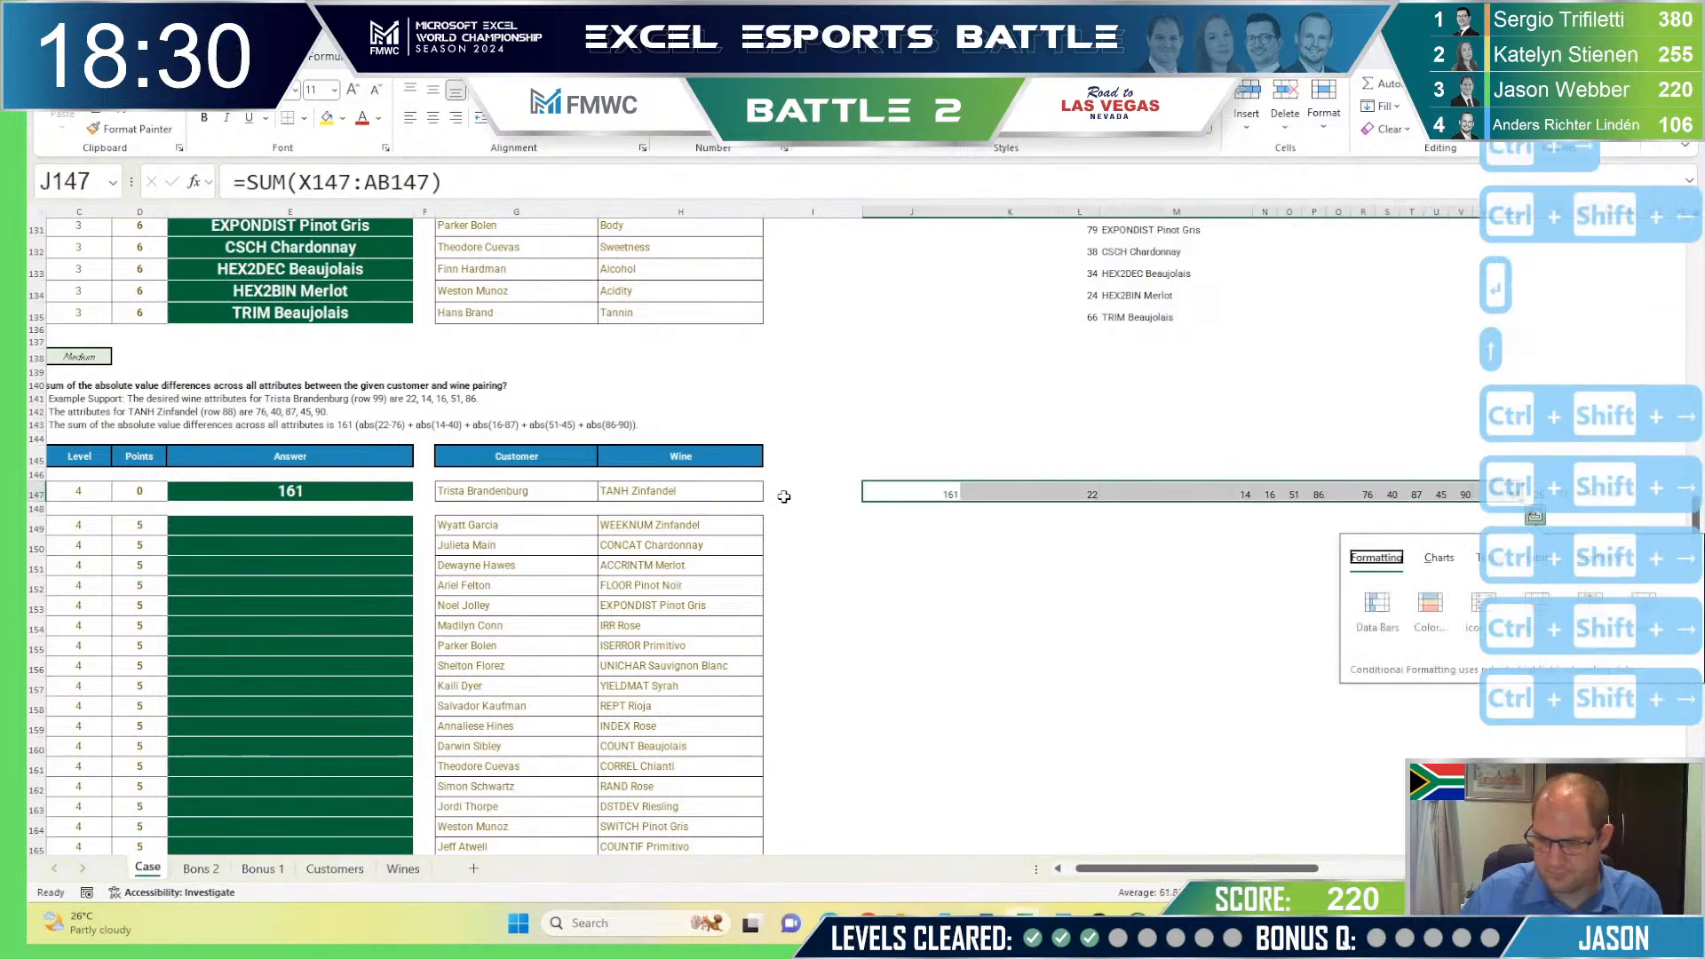
key(Escape)
key(ctrl+shift+Right)
key(ctrl+c)
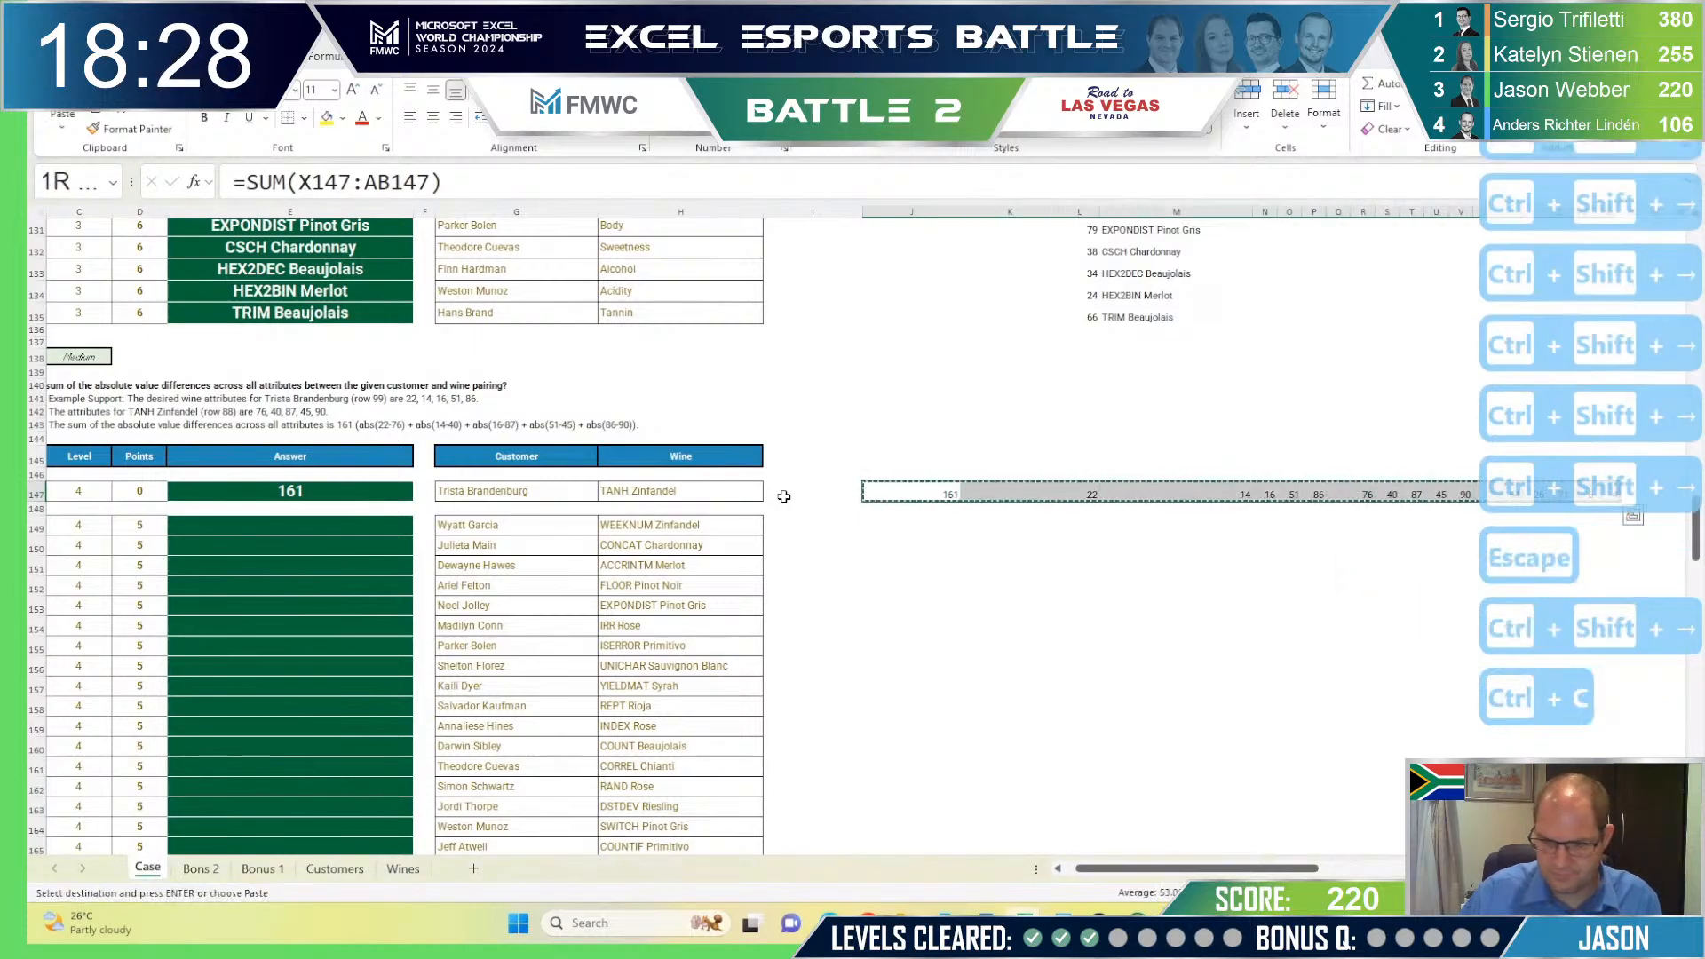
key(Down)
key(Down)
key(ctrl+v)
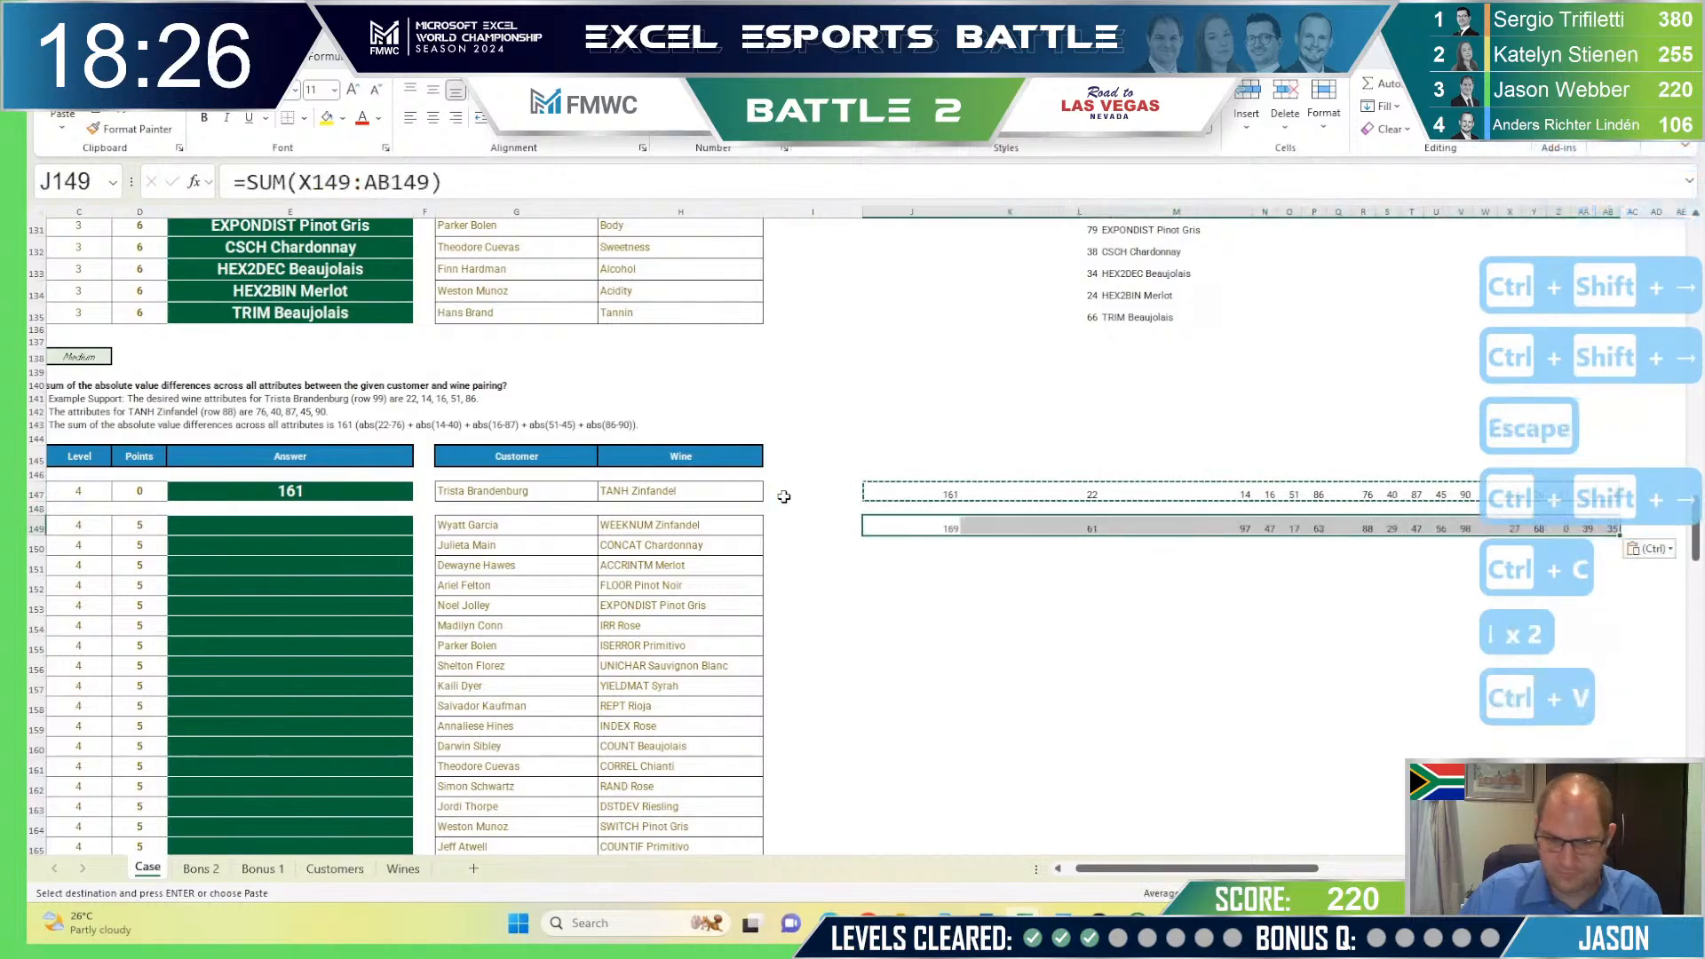
Step: Copy the formulas in J149:AB149 down through row 168 to cover games 61 to 80
key(ctrl+c)
key(Escape)
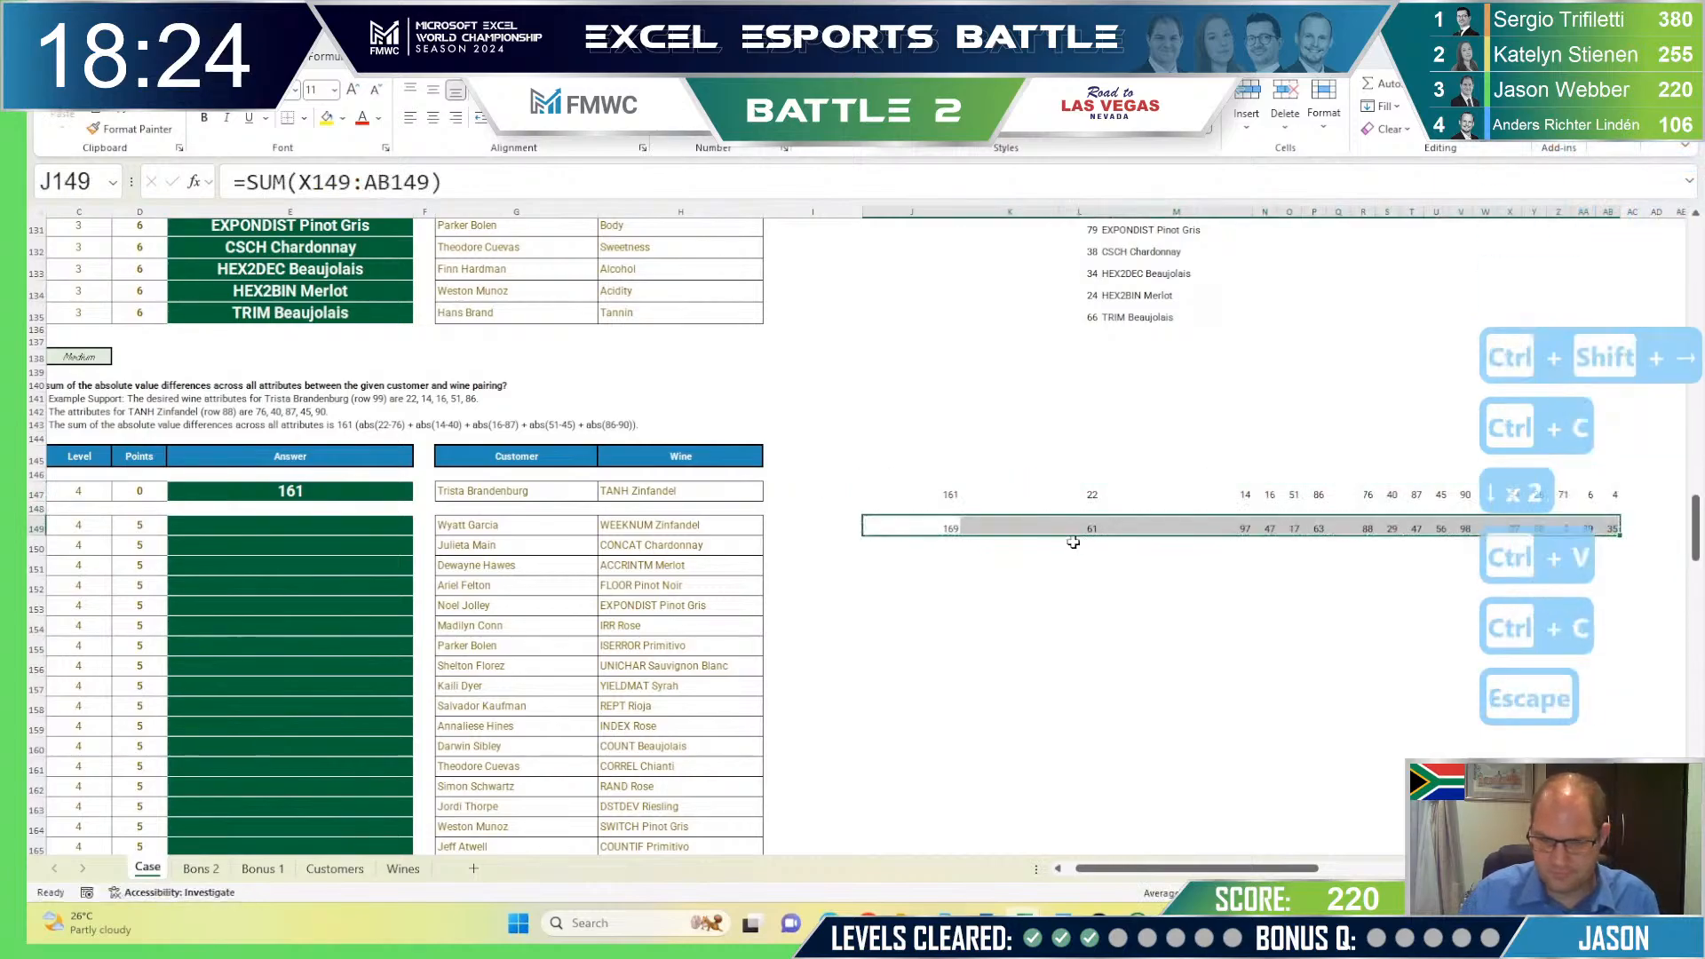
key(ctrl+c)
scroll(1019, 579, down, 4)
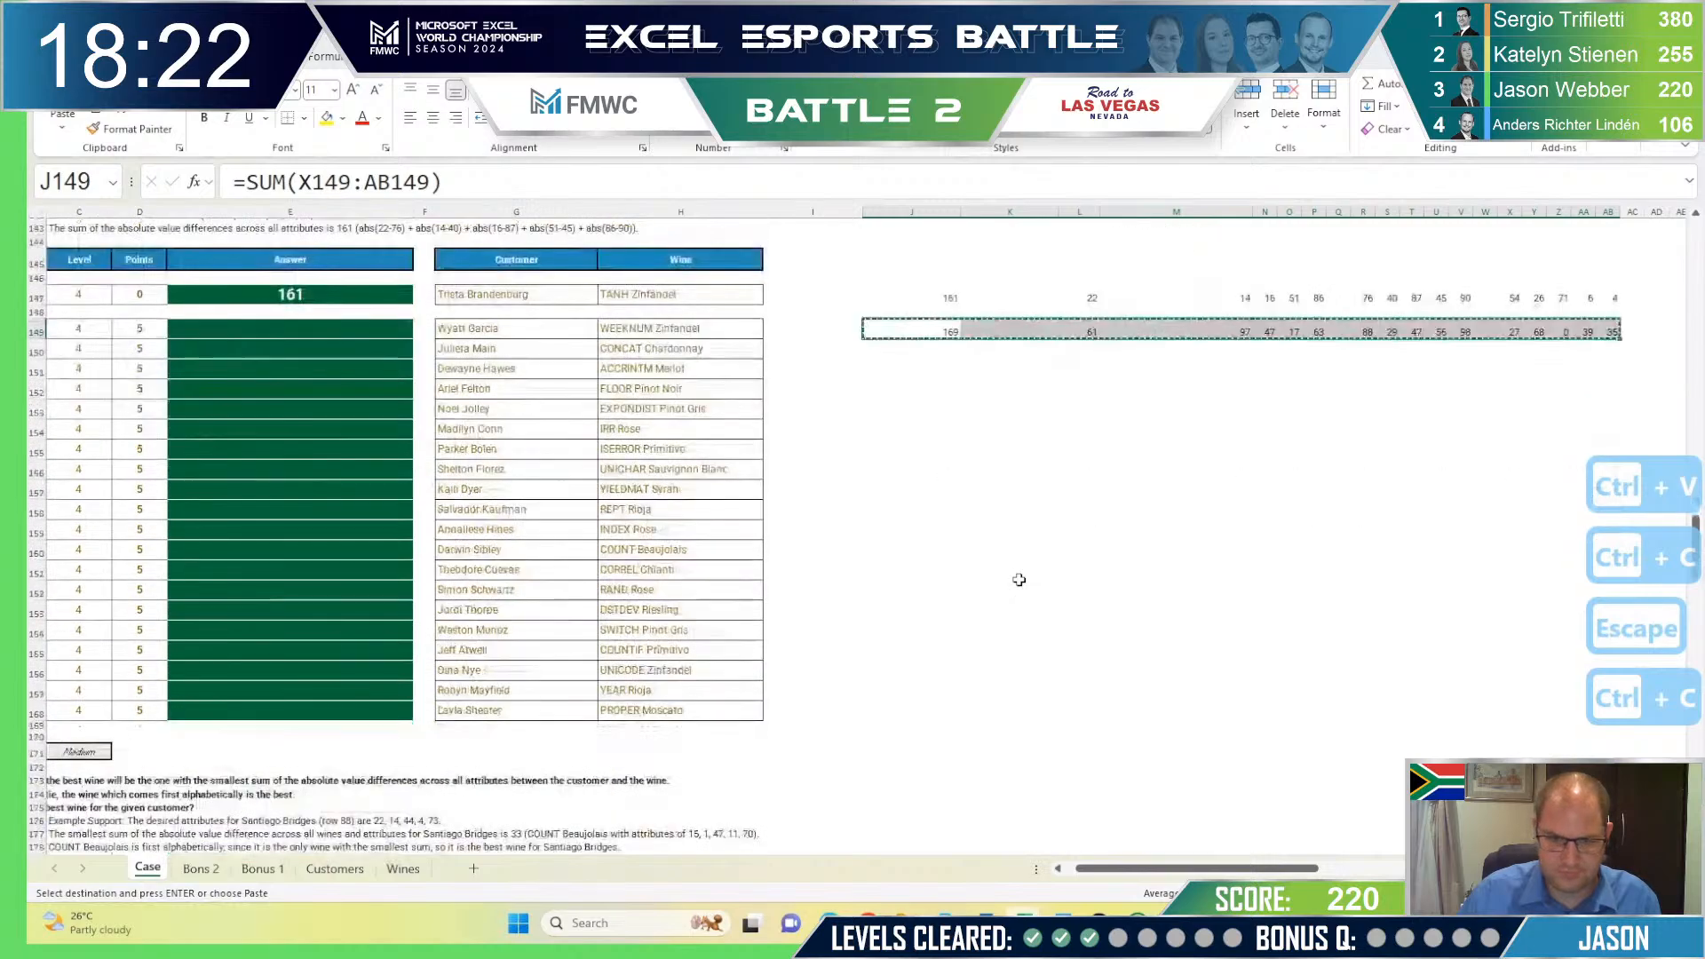
key(shift+Down)
key(shift+Down)
key(shift+Down)
key(shift+Down)
key(shift+Down)
key(shift+Down)
key(shift+Down)
key(shift+Down)
key(shift+Down)
key(shift+Down)
key(shift+Down)
key(shift+Down)
key(shift+Down)
key(shift+Down)
key(shift+Down)
key(shift+Down)
key(shift+Down)
key(shift+Down)
key(shift+Down)
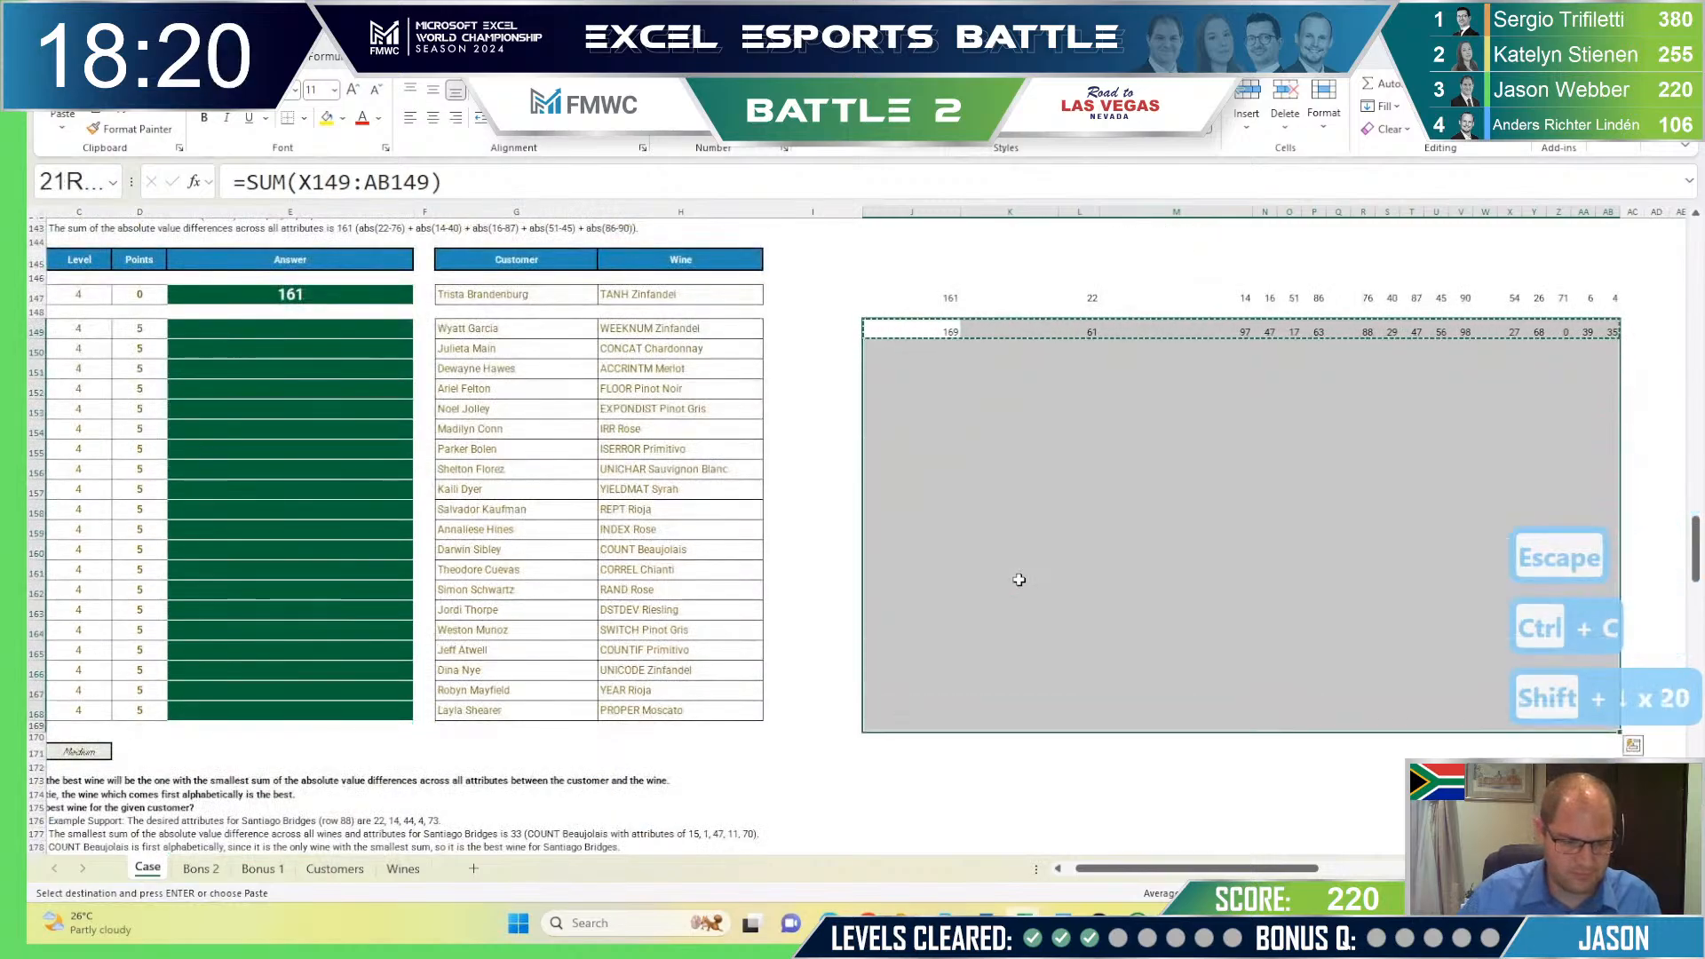
key(shift+Up)
key(ctrl+v)
key(Escape)
Step: Fill the Level 4 answer cells by entering =J149:J168 in E149
key(ctrl+Left)
key(ctrl+Left)
key(ctrl+Left)
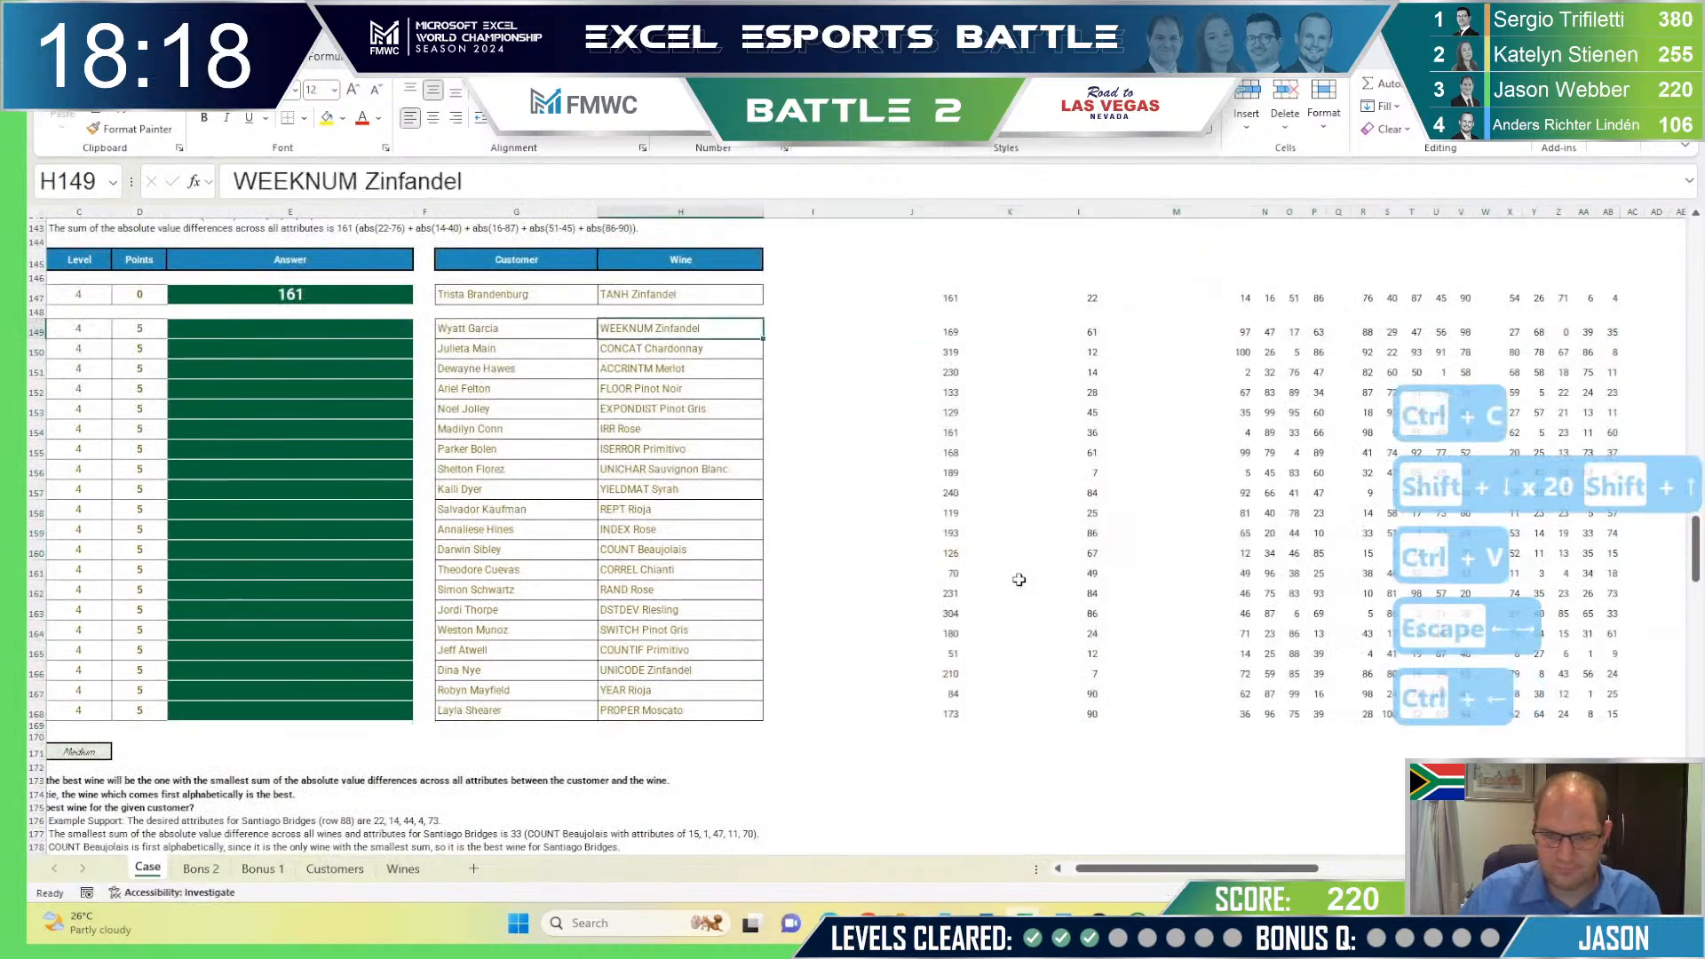
key(Right)
text(=)
key(ctrl+Right)
key(ctrl+Right)
key(ctrl+Right)
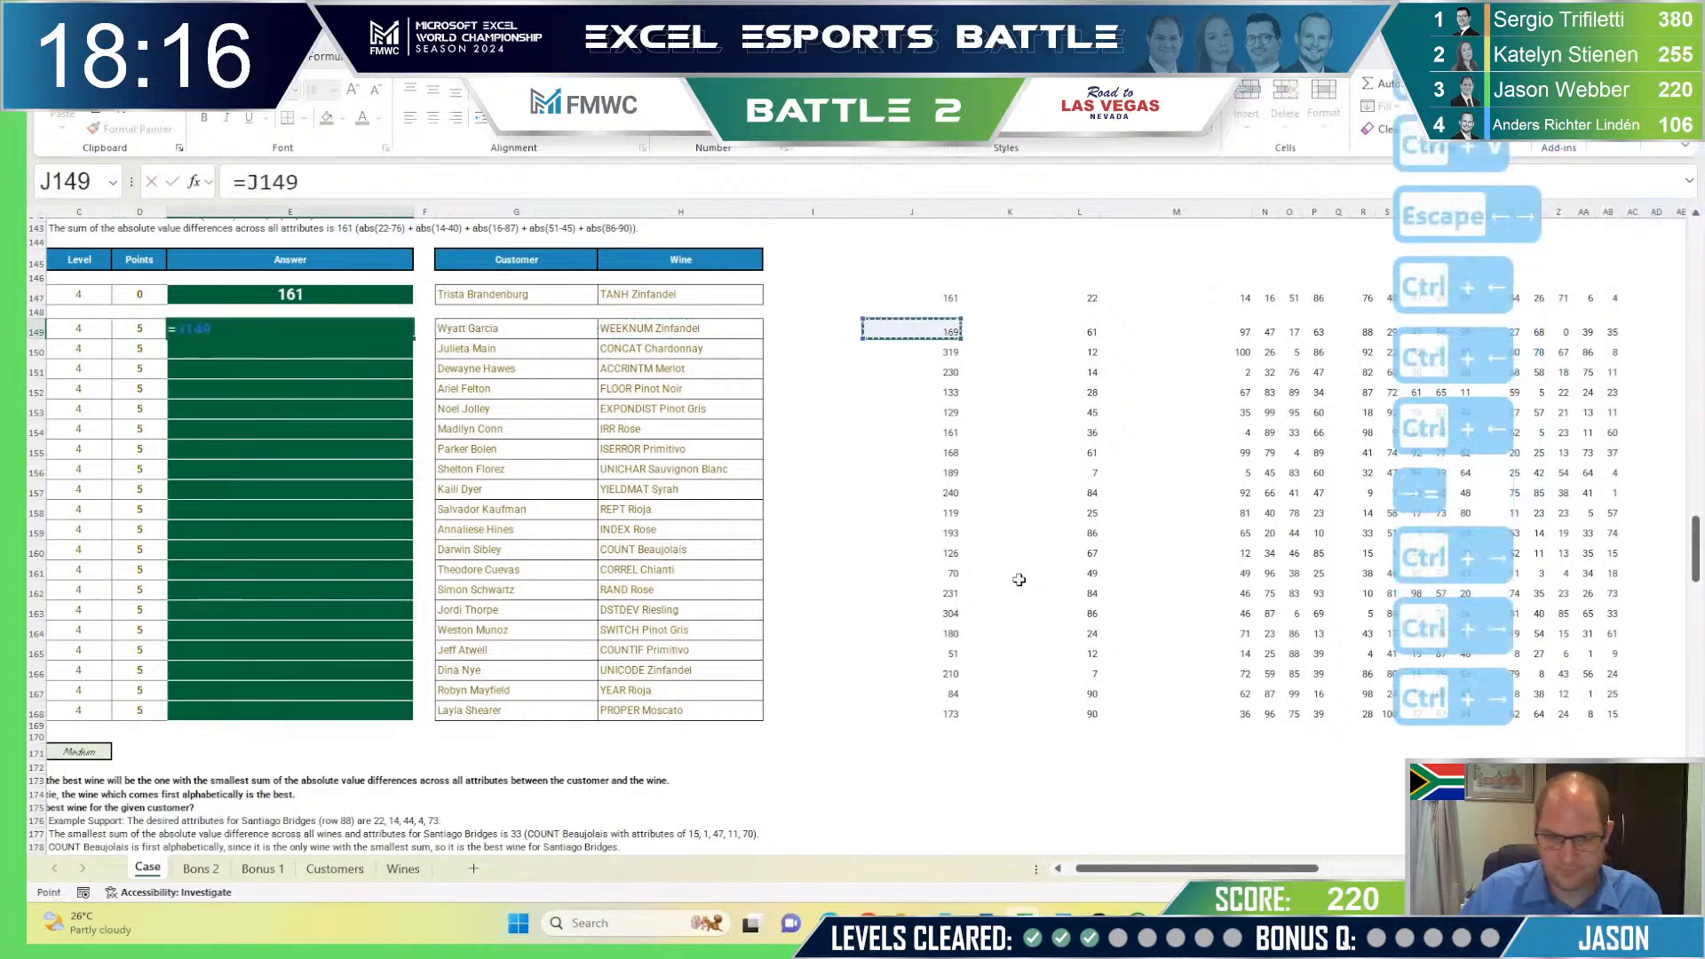
key(ctrl+shift+Down)
key(Return)
Step: Copy the Level 4 answers E149:E168 and paste them as values into the Answers workbook from E88 for games 61 to 80
key(Up)
key(ctrl+shift+Down)
key(ctrl+c)
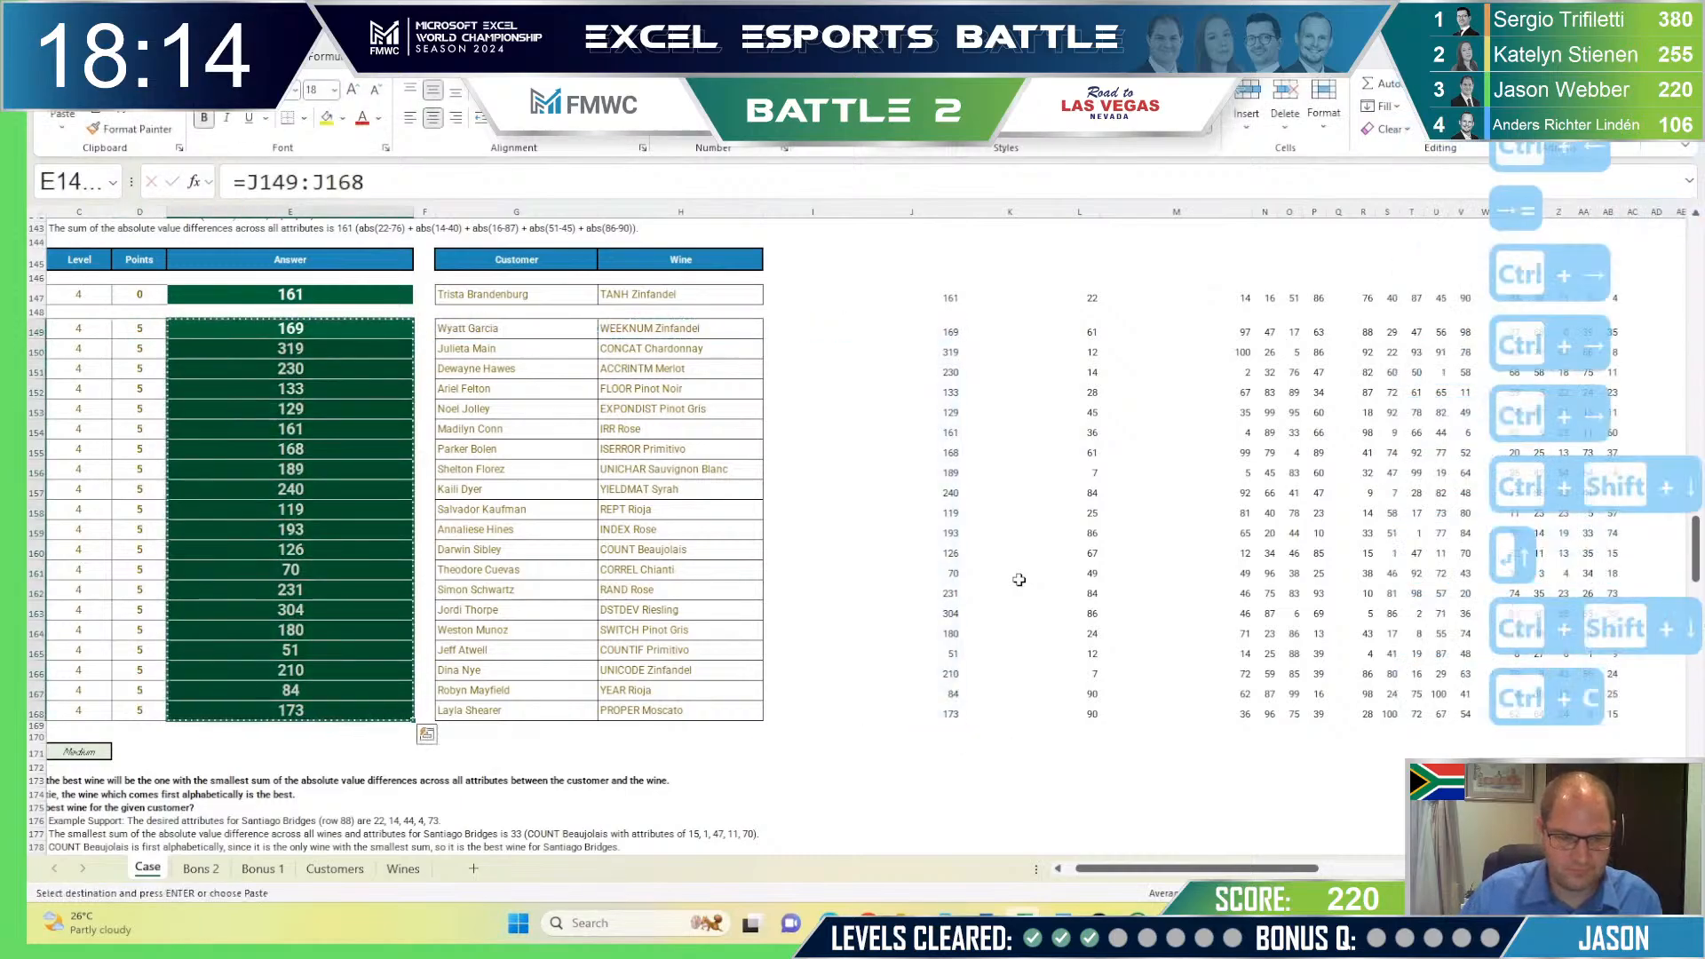
key(alt+Tab)
key(alt+Tab)
key(Down)
key(Right)
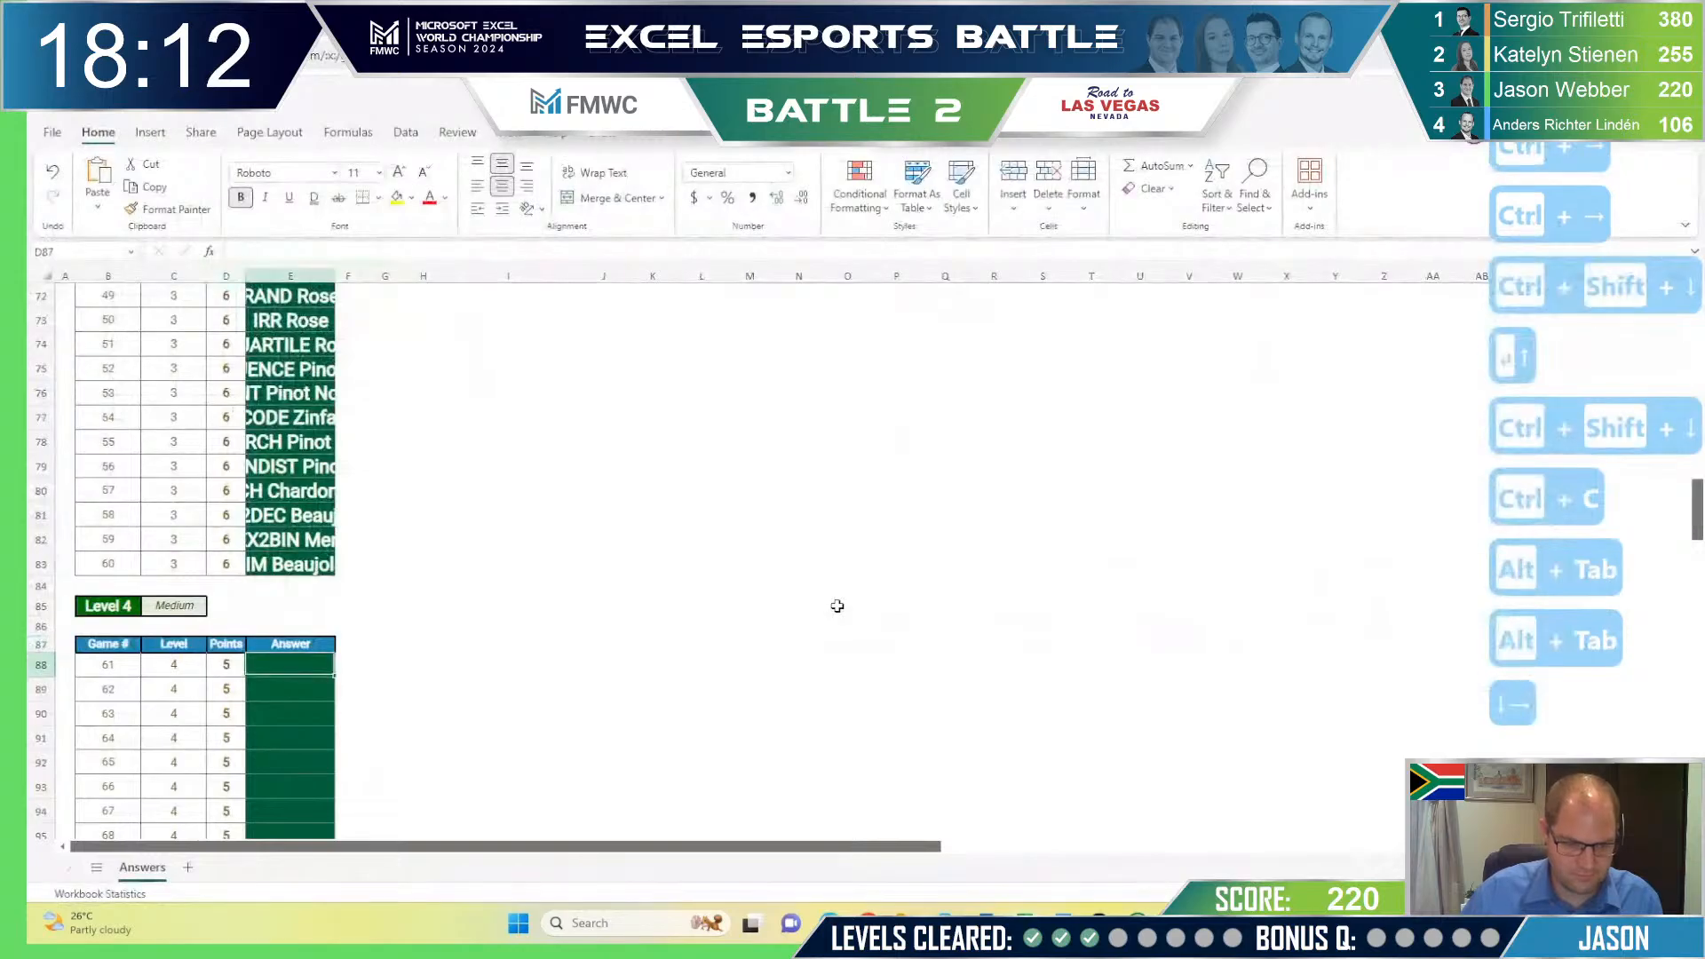
key(ctrl+shift+v)
scroll(825, 605, down, 7)
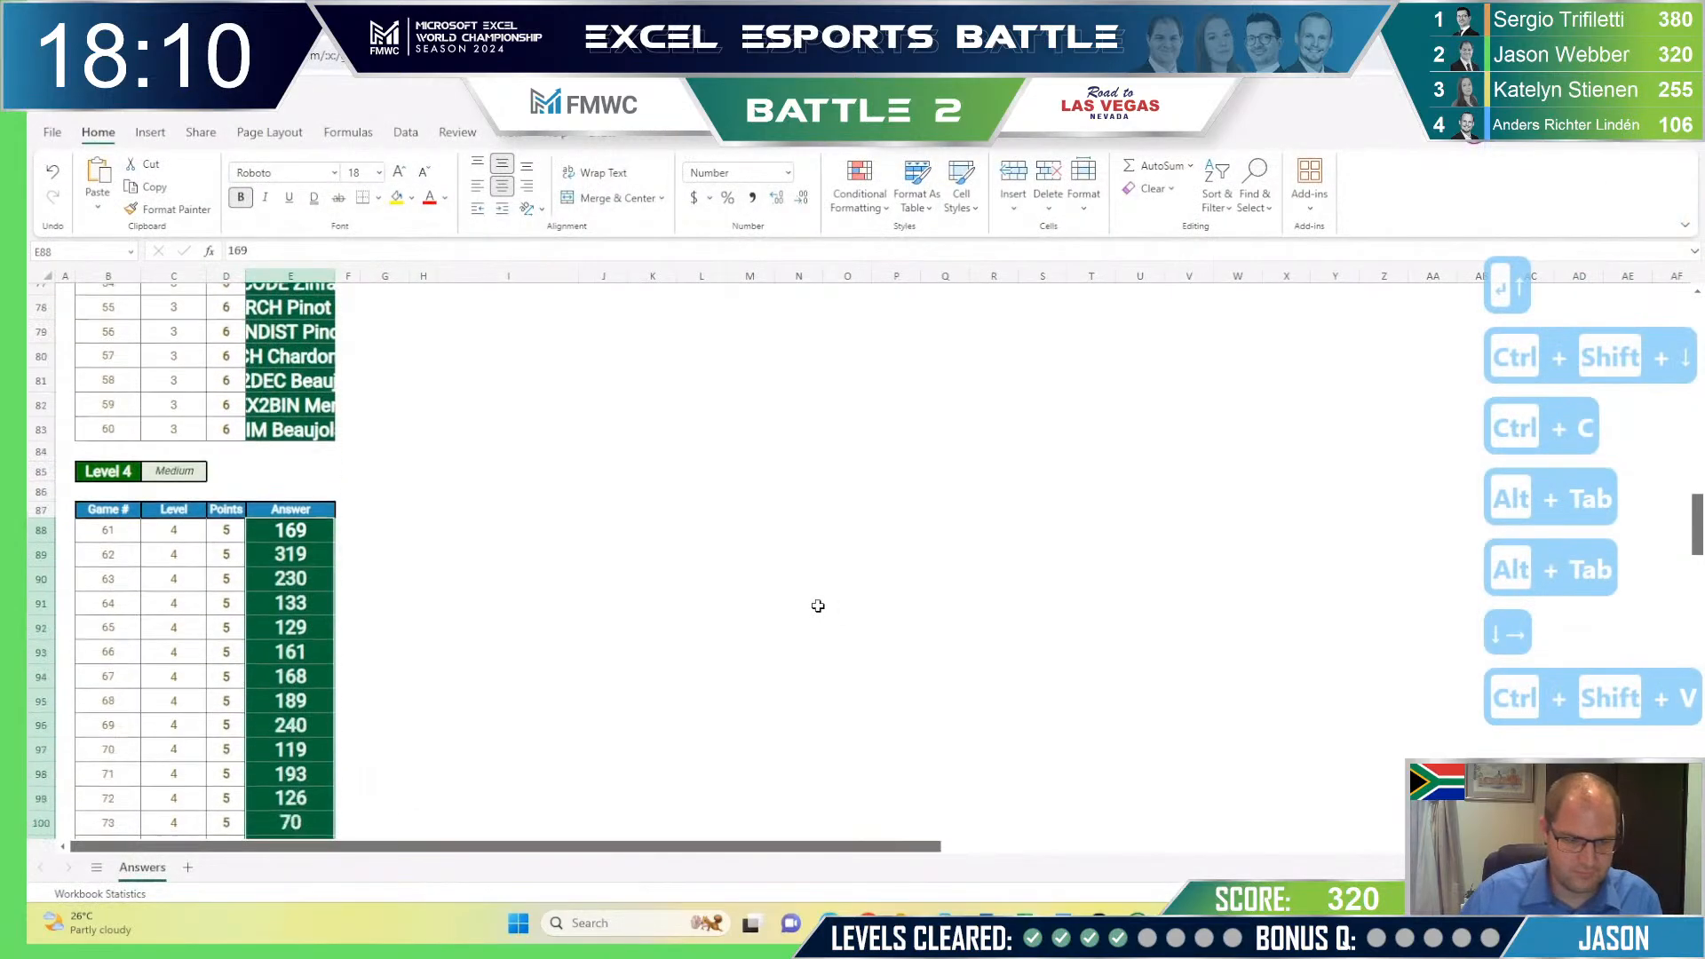
key(Left)
key(ctrl+shift+Down)
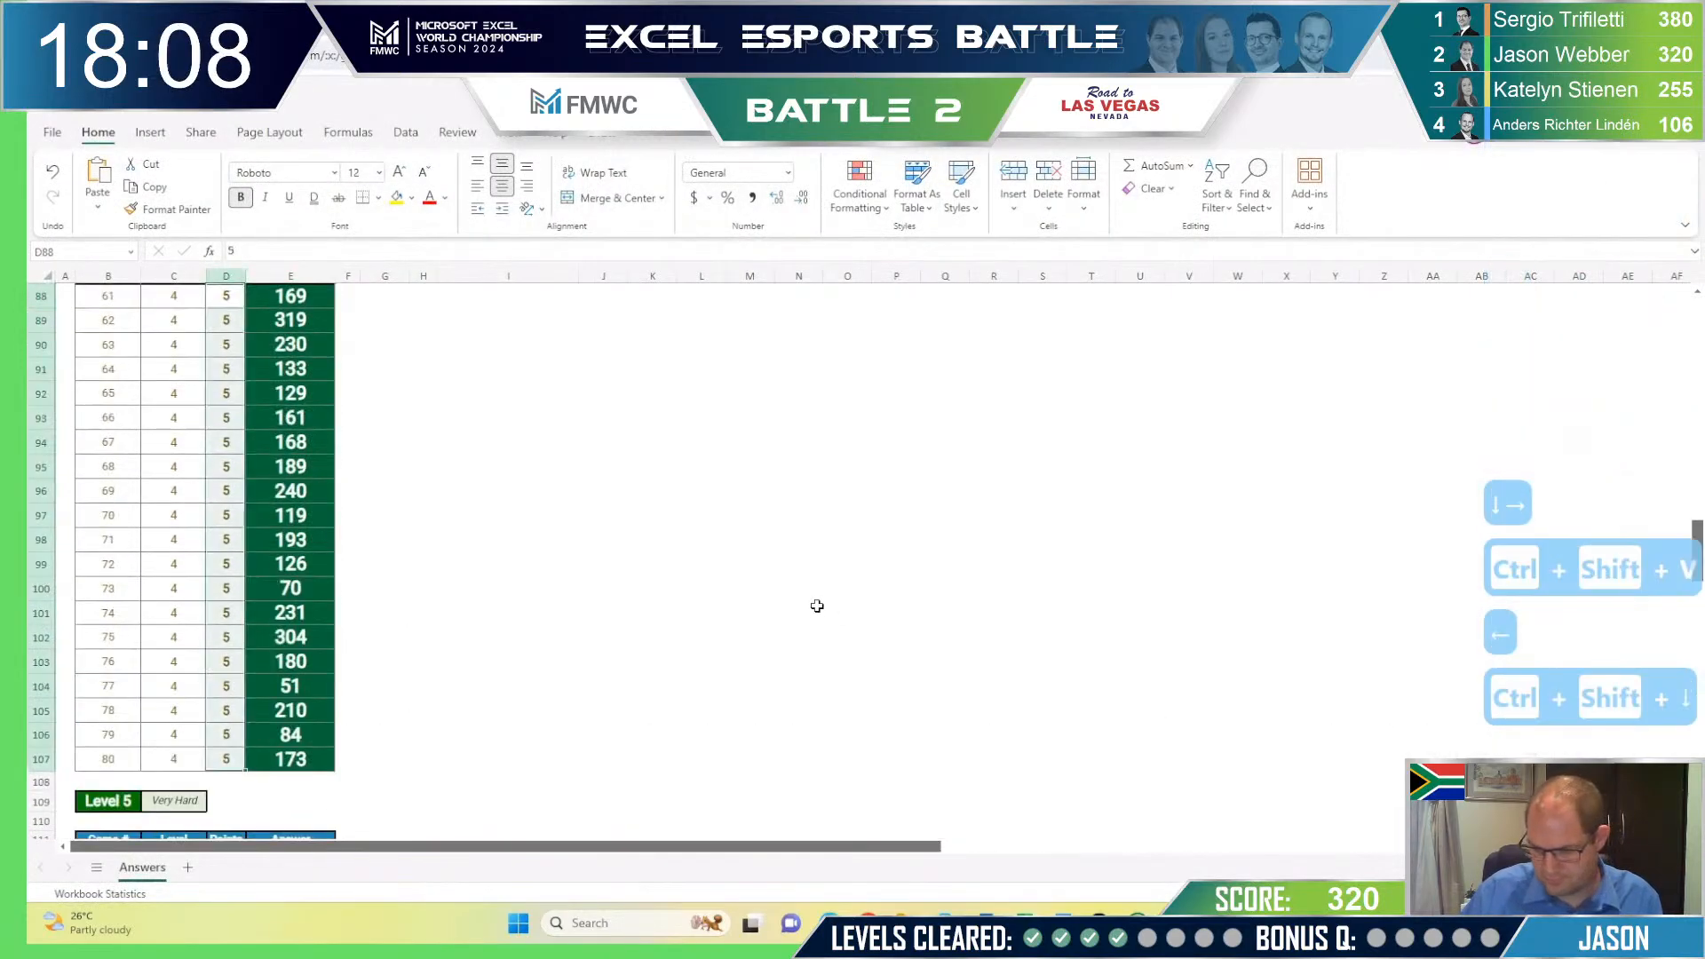
Step: Switch back to the case workbook and read the Level 5 question about the best wine for each customer
key(alt+Tab)
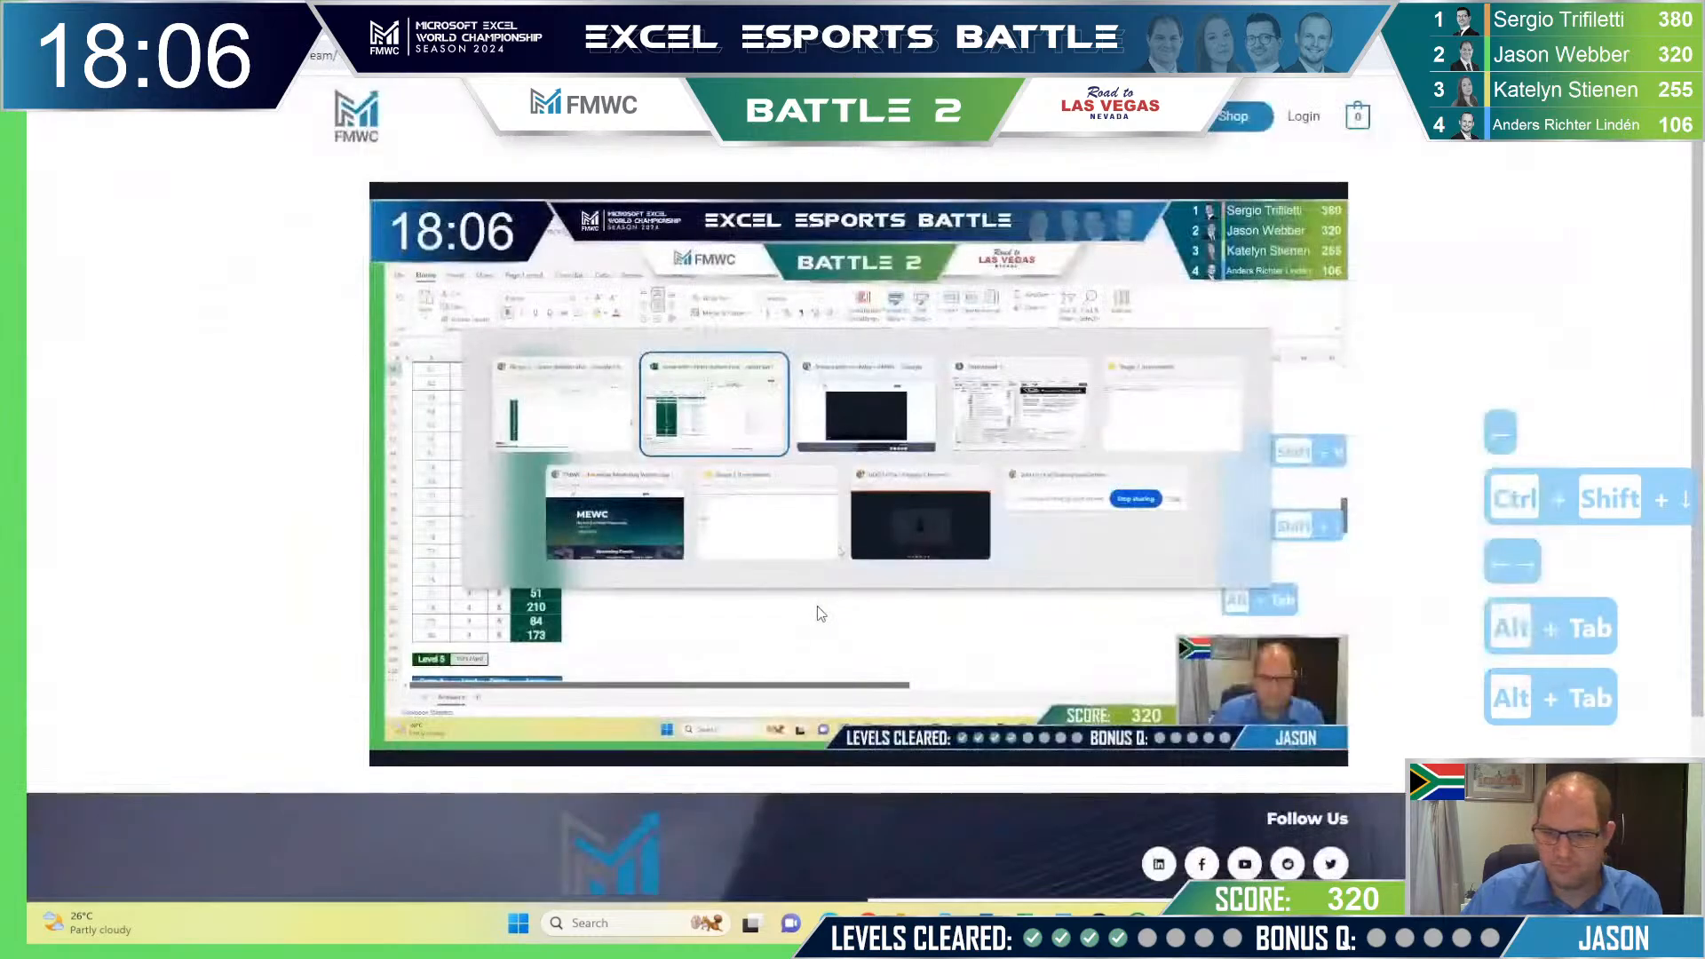
key(alt+Tab)
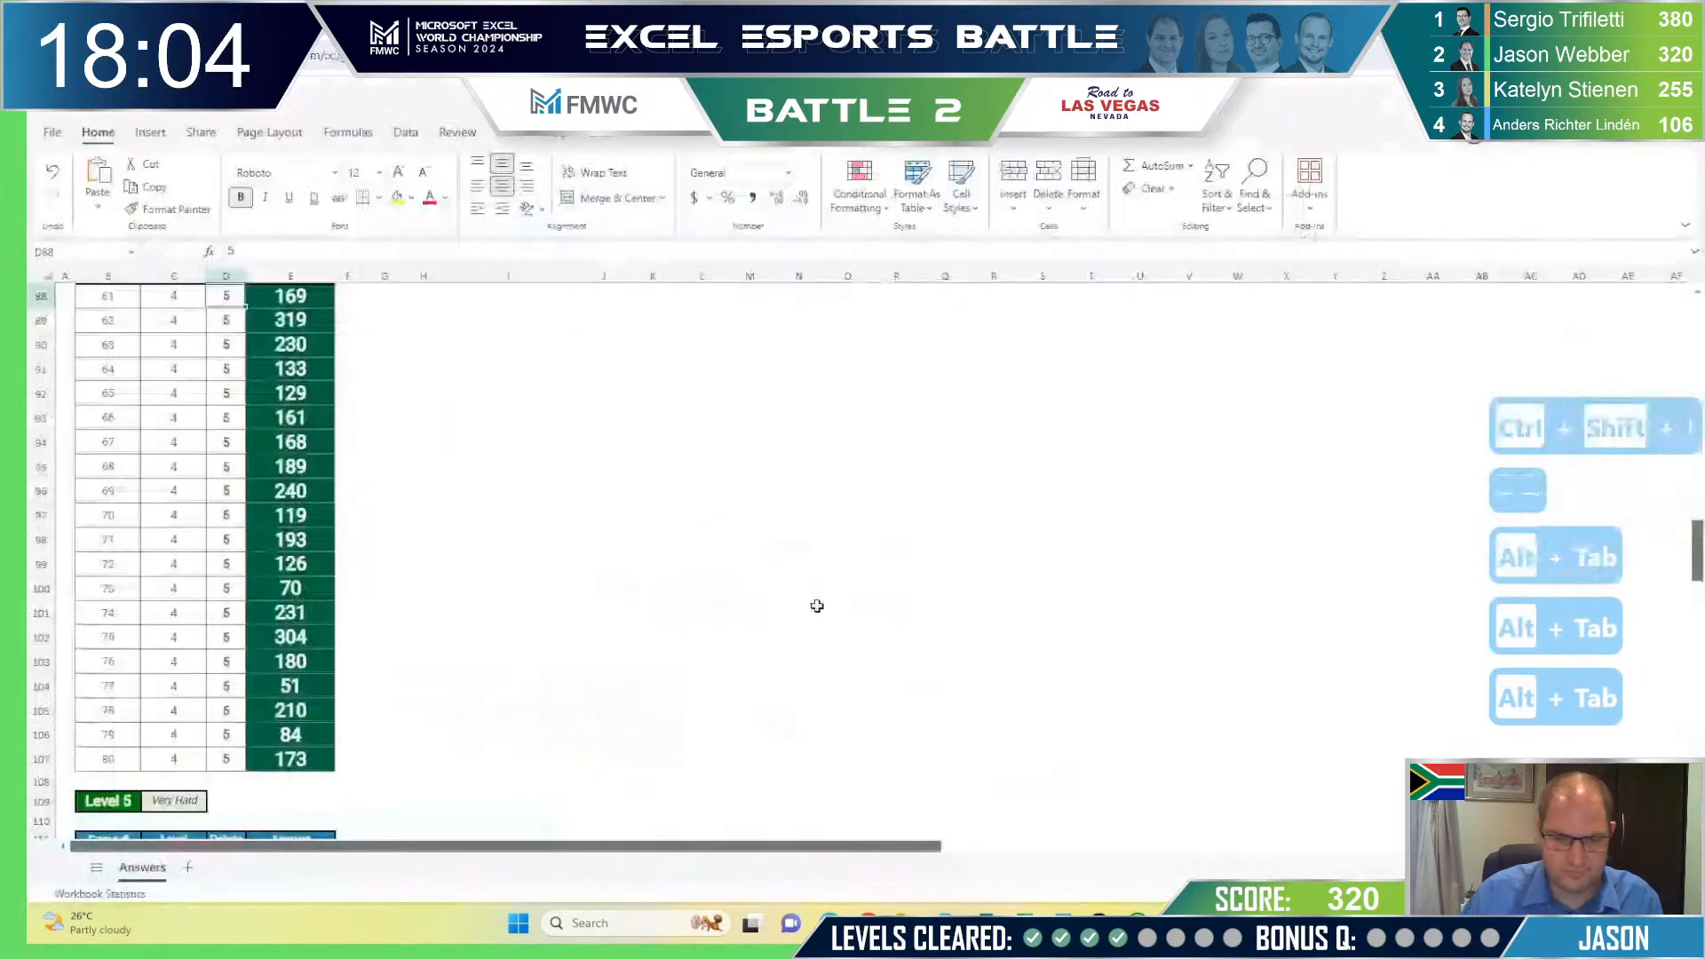
key(alt+Tab)
scroll(733, 606, down, 7)
click(774, 447)
key(ctrl+Left)
key(ctrl+Left)
key(ctrl+Left)
key(ctrl+Left)
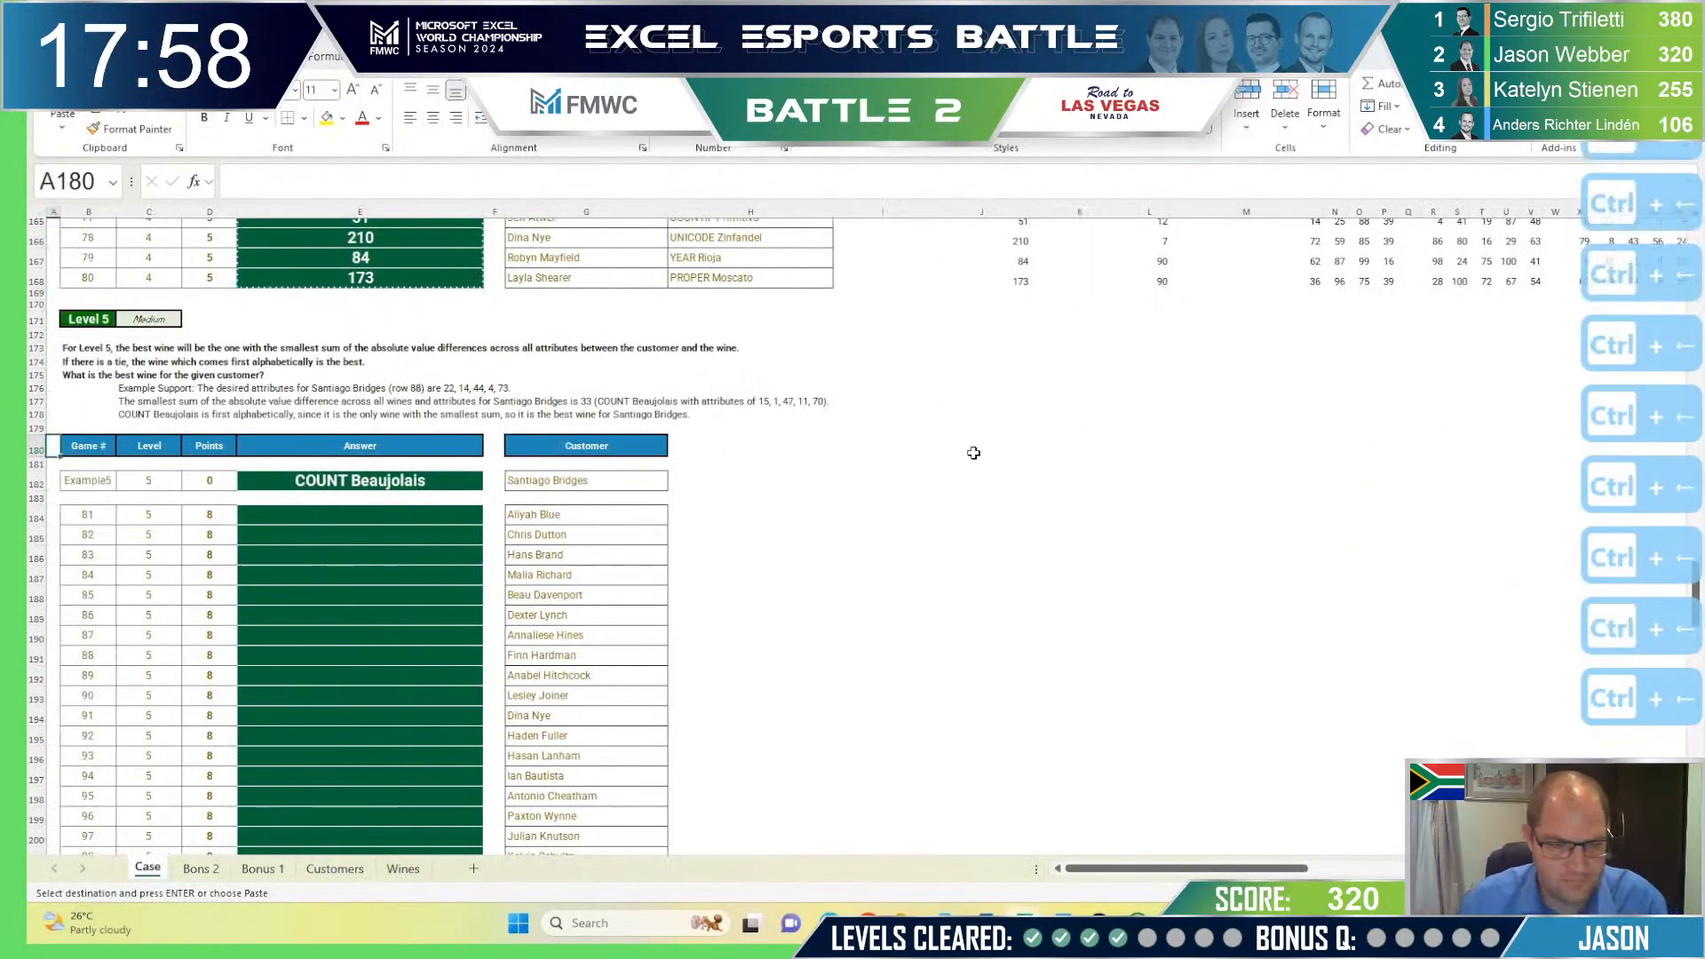
key(Escape)
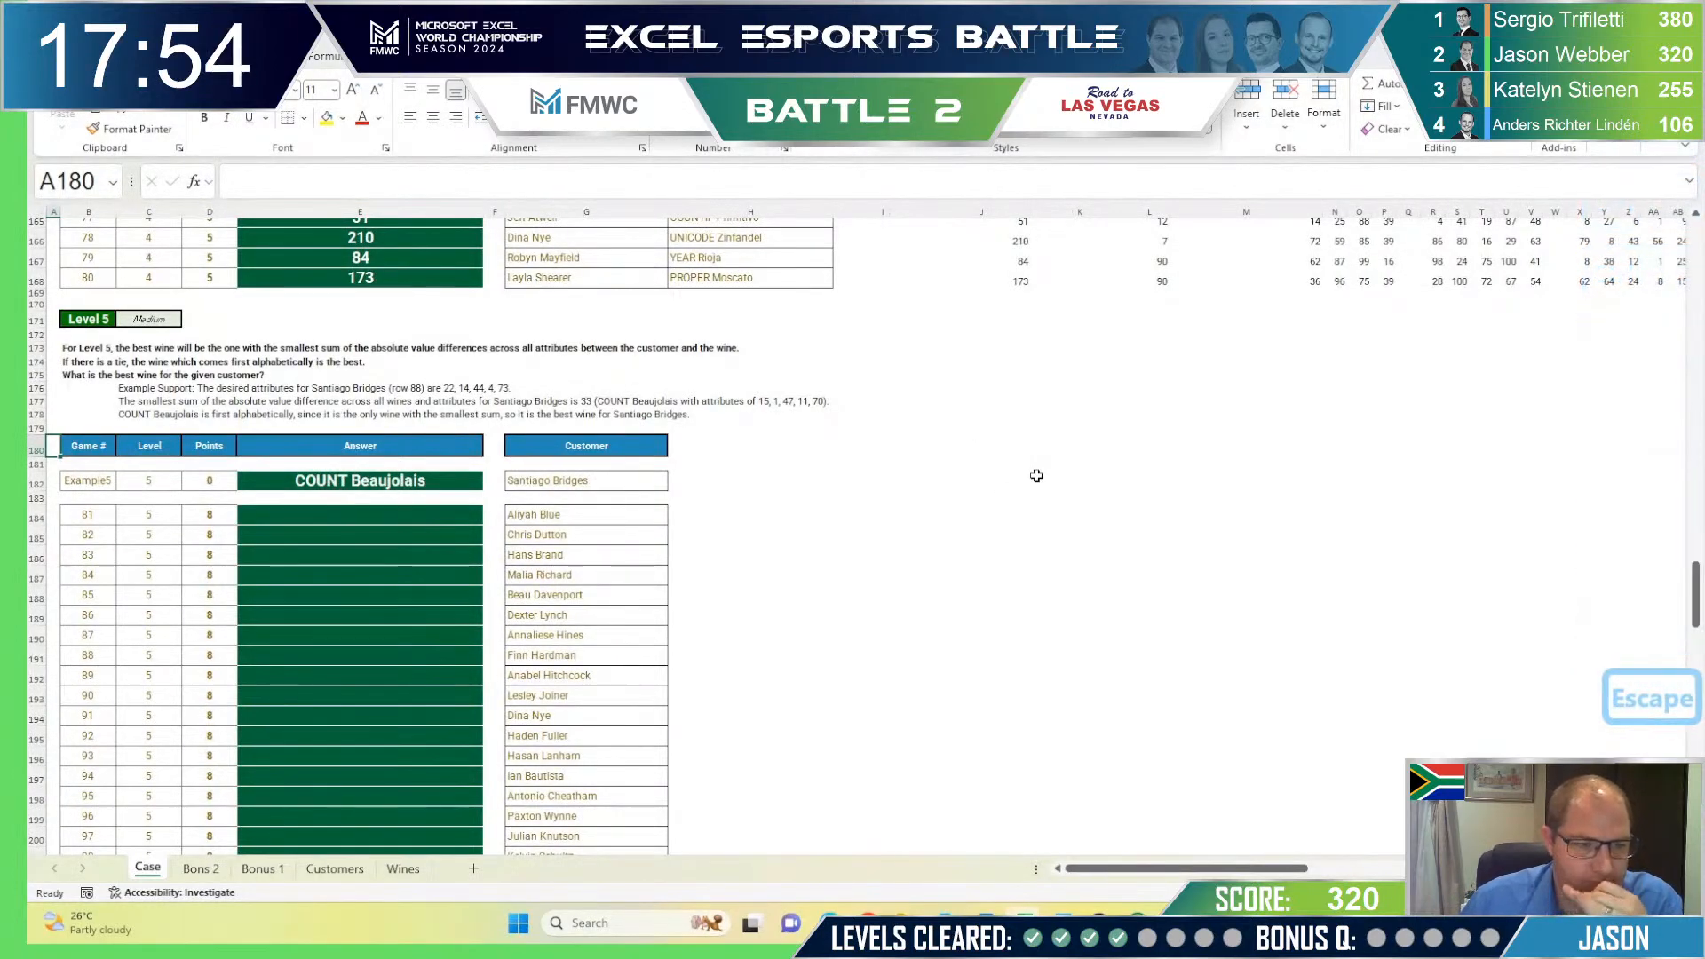
Step: Try the customer attribute formula from L147, =INDEX(CustAtt,XMATCH($G147,Customers),0), in cell L182 of the Level 5 example row
click(960, 482)
scroll(1194, 524, up, 8)
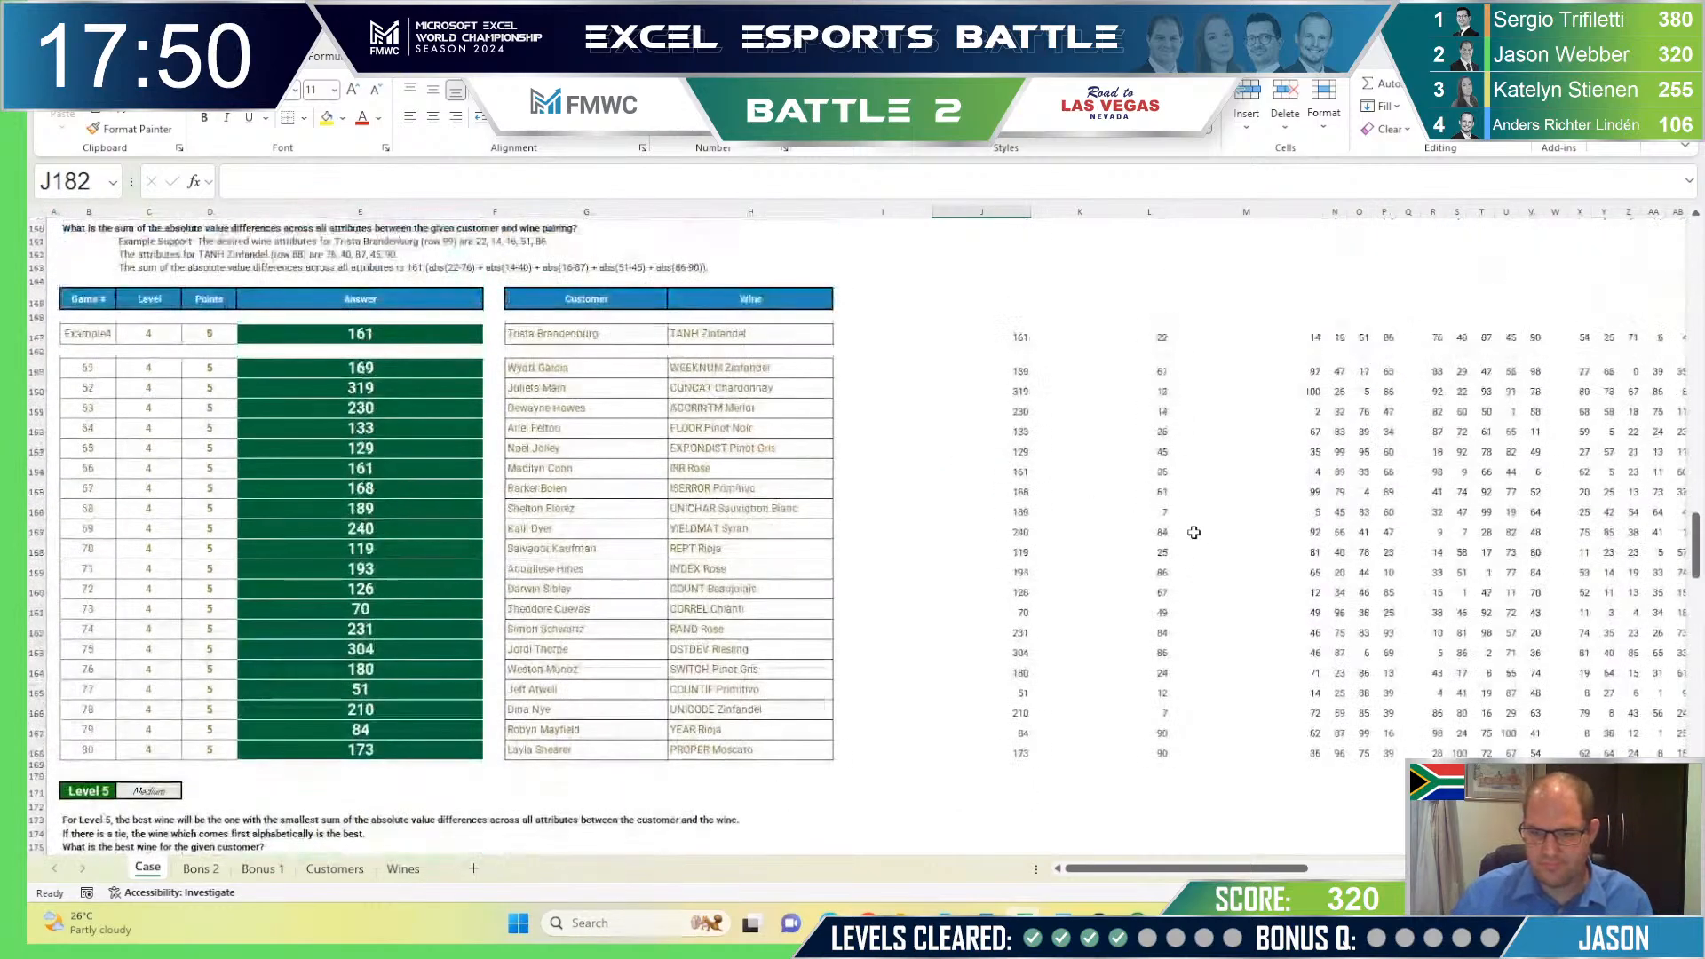
click(1161, 348)
key(Up)
key(F2)
key(shift+Up)
key(ctrl+c)
key(Escape)
scroll(1218, 628, down, 1)
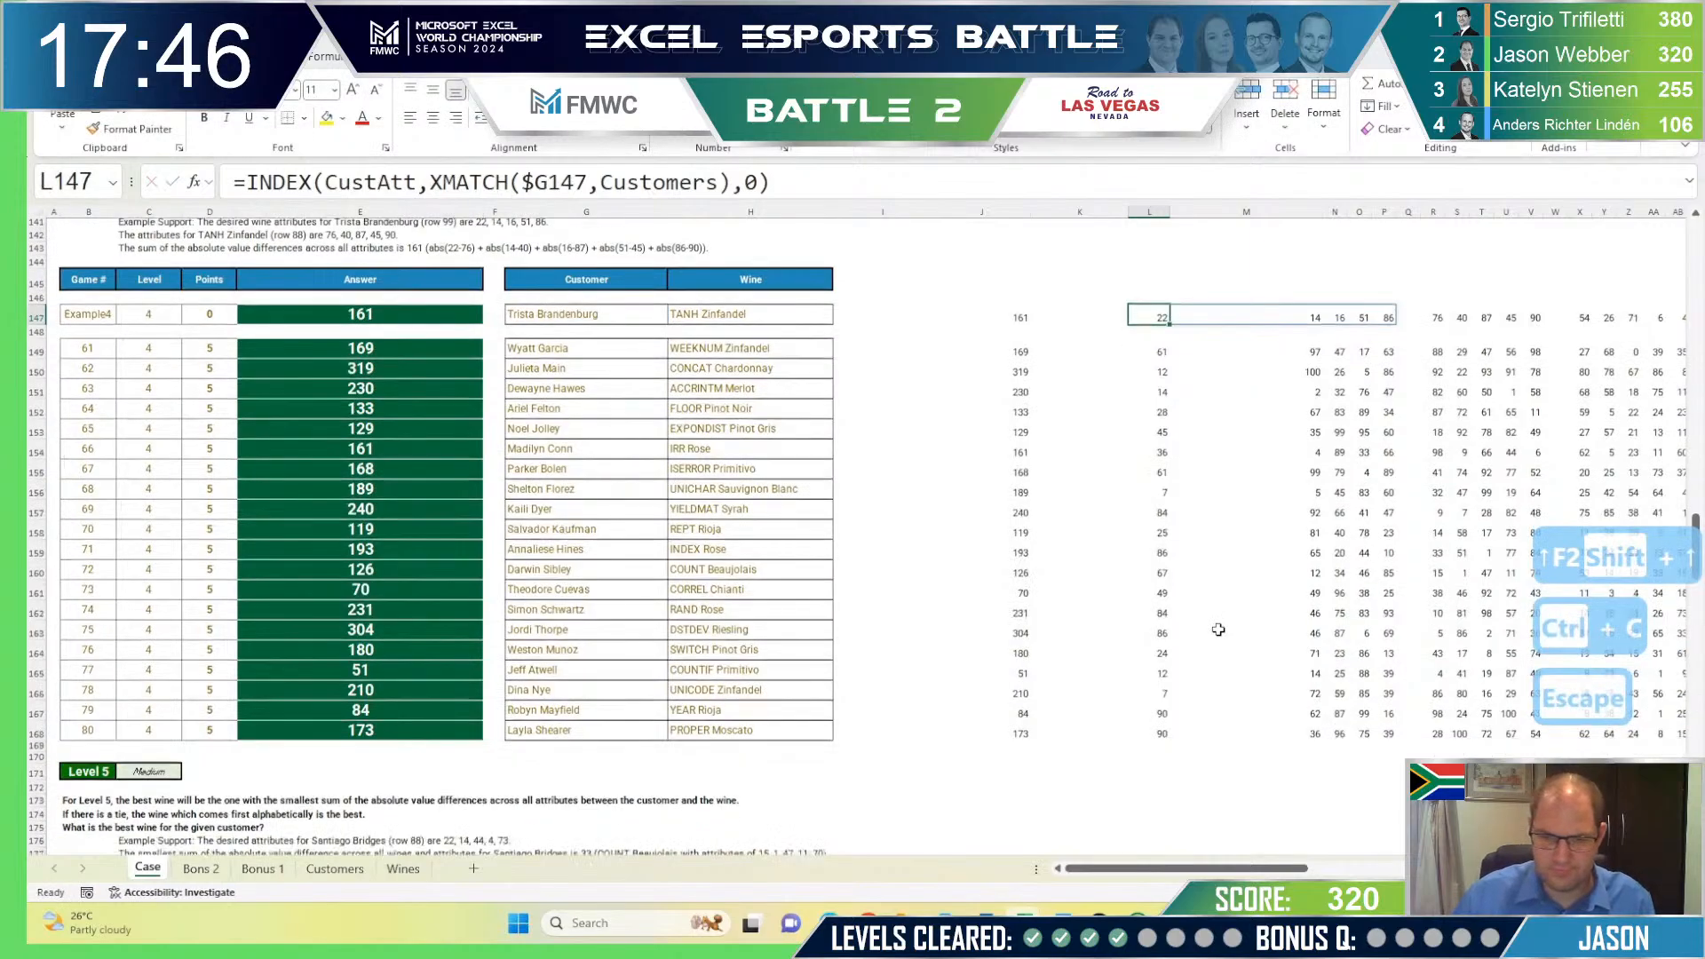
scroll(1218, 629, down, 6)
click(1163, 602)
key(F2)
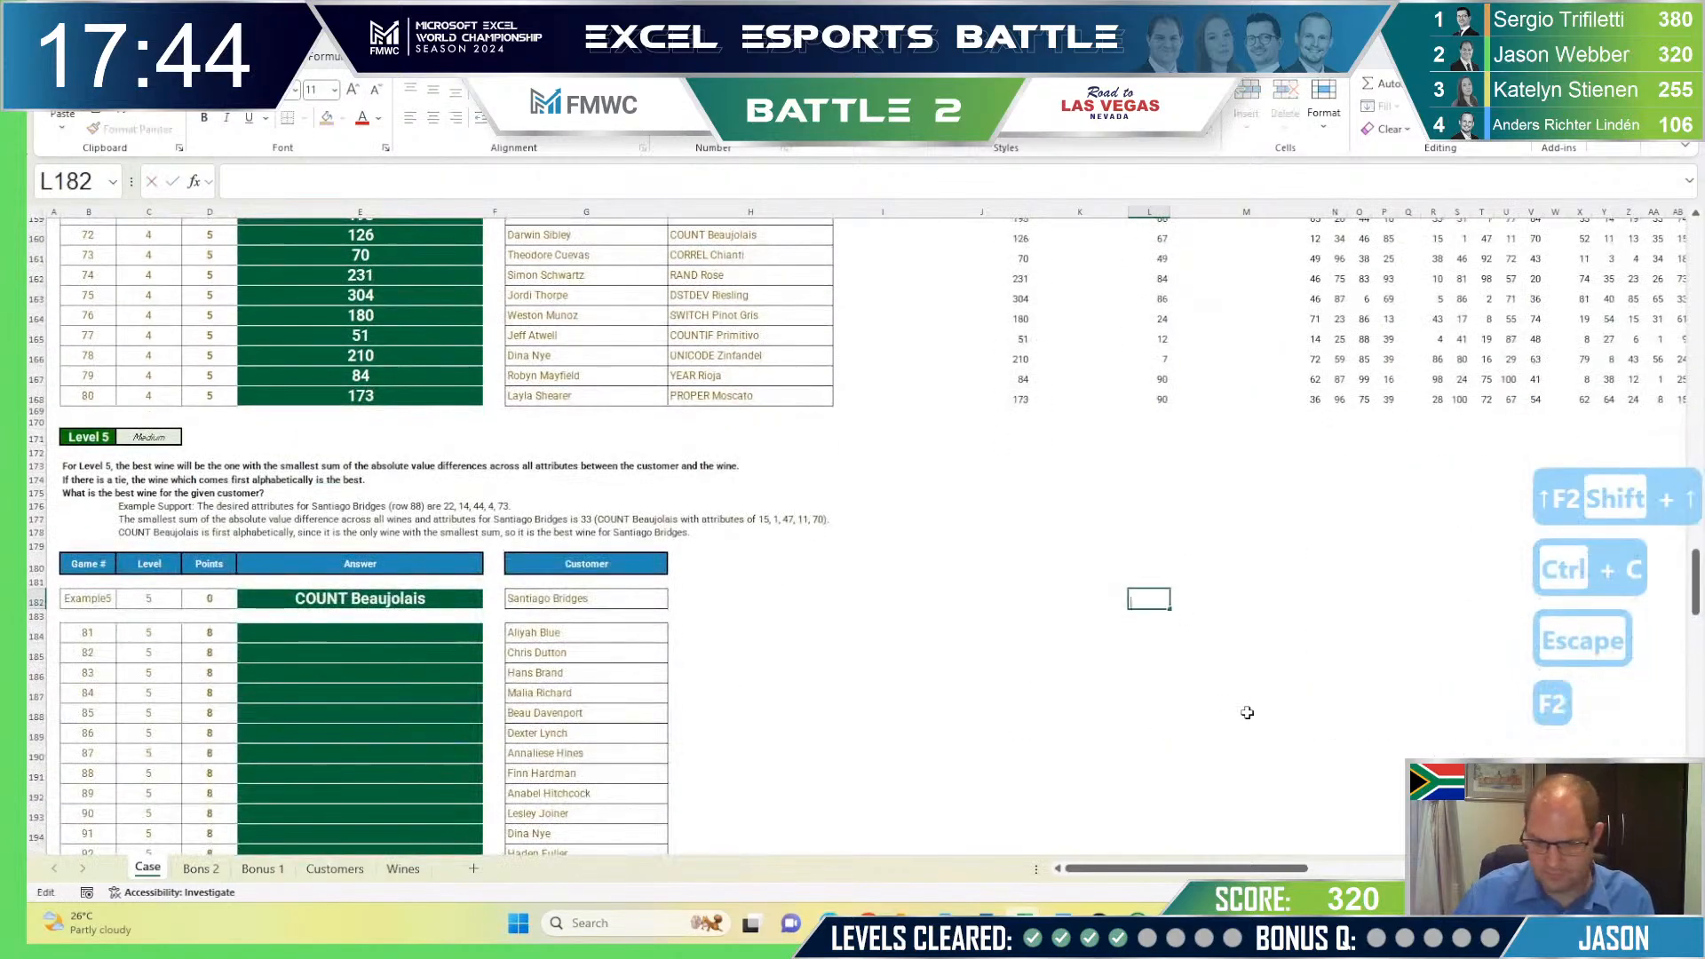
key(ctrl+v)
key(Return)
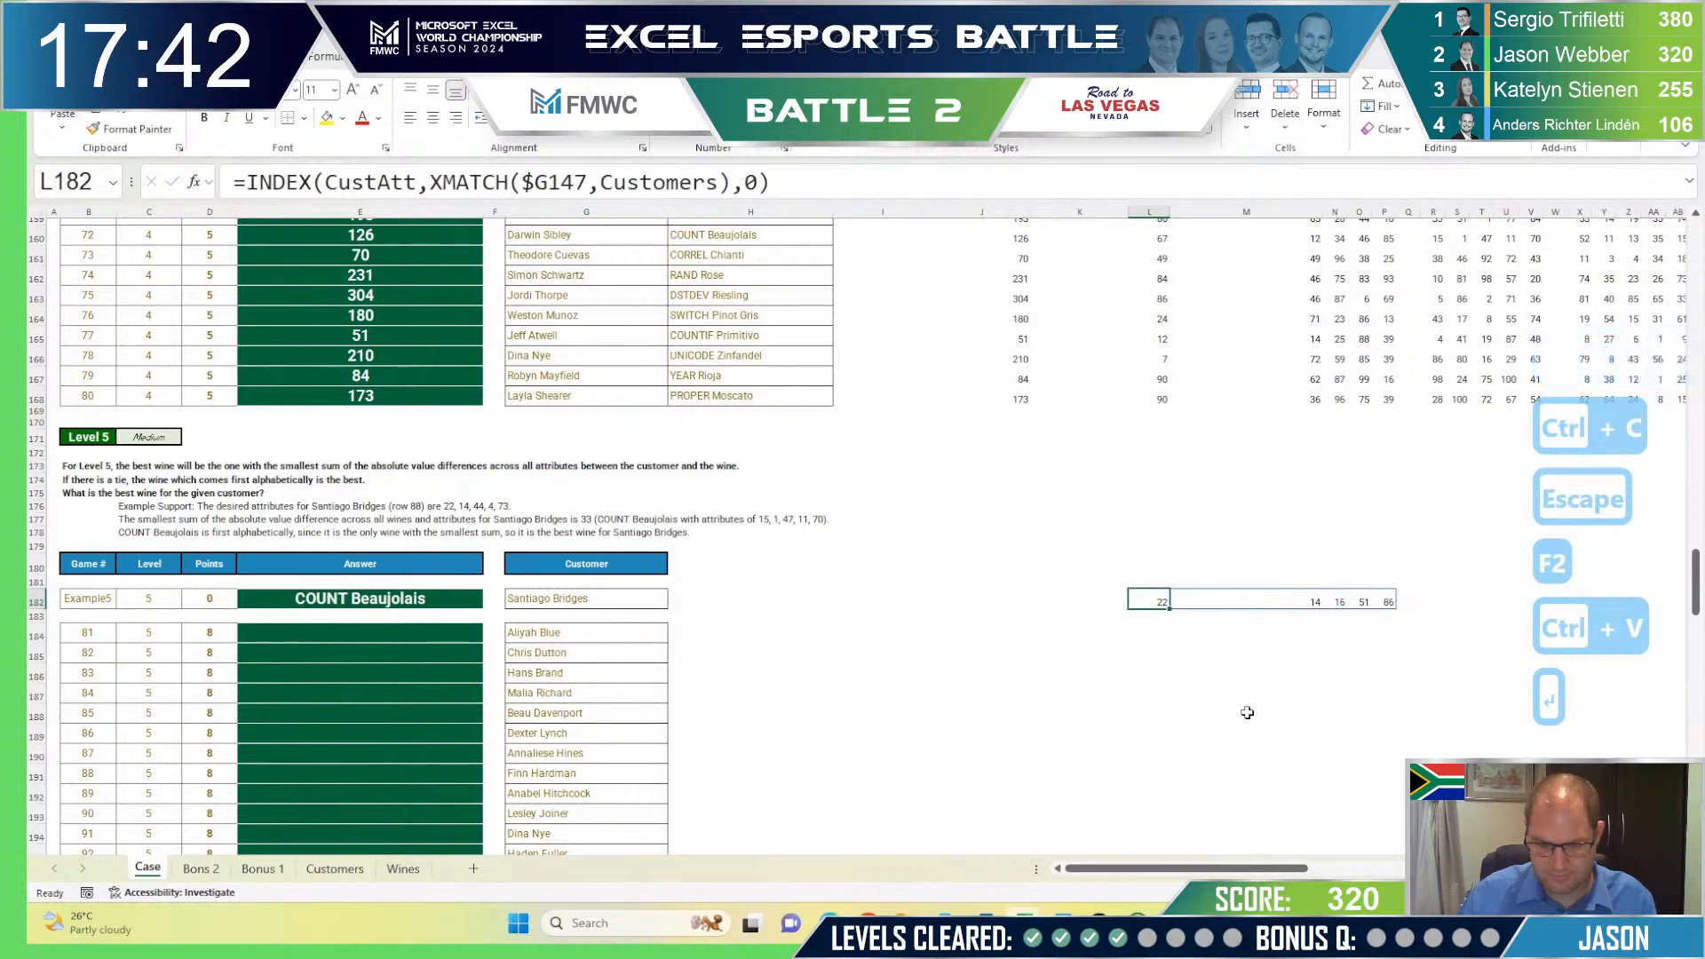
Step: Clear the trial INDEX formula from L182 on the Case sheet
key(Up)
key(ctrl+Right)
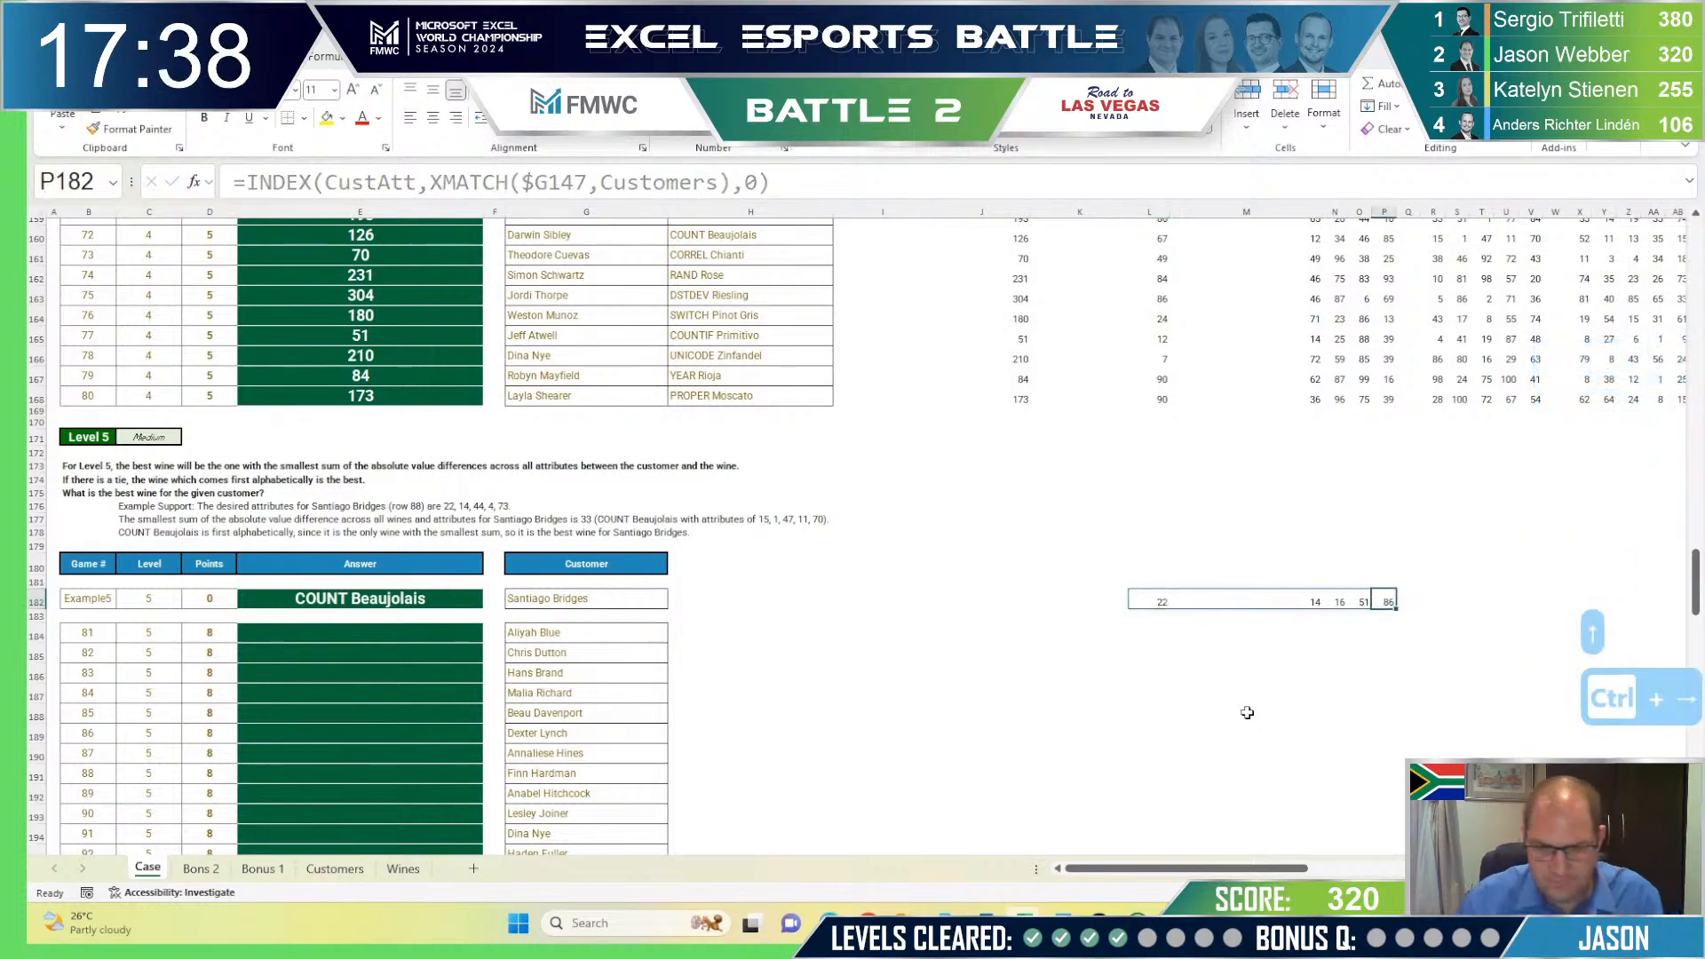
key(ctrl+Left)
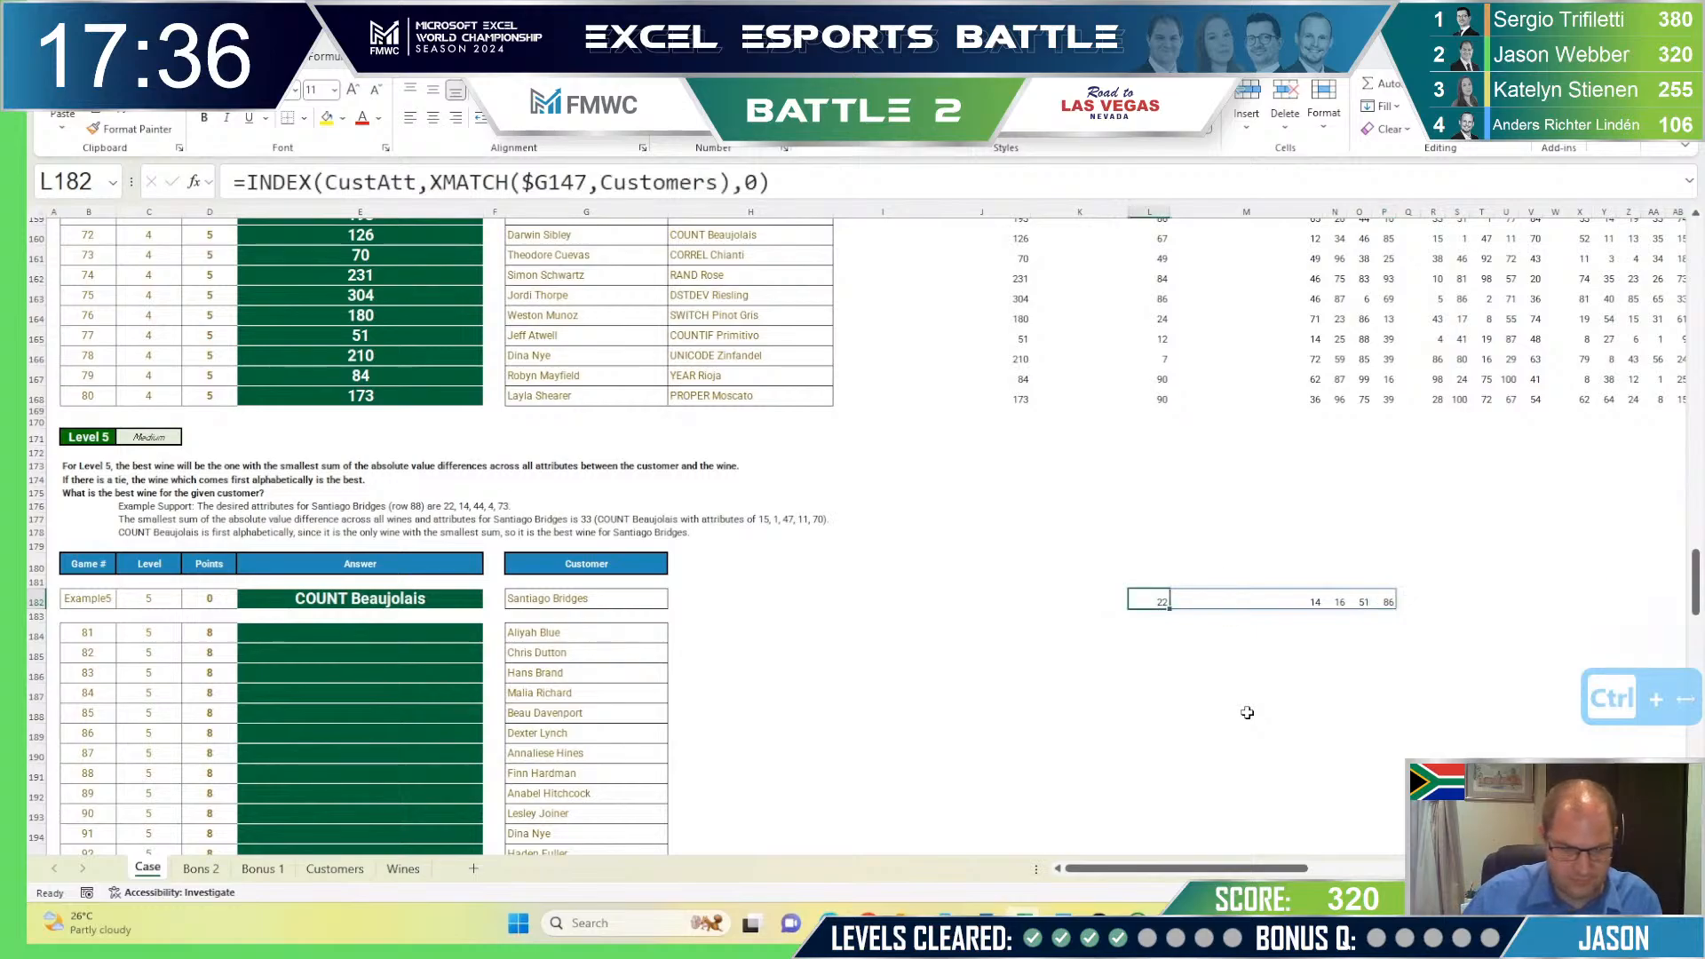
key(Delete)
Step: Add a new worksheet directly after the Case sheet and name it L5
scroll(1222, 708, down, 4)
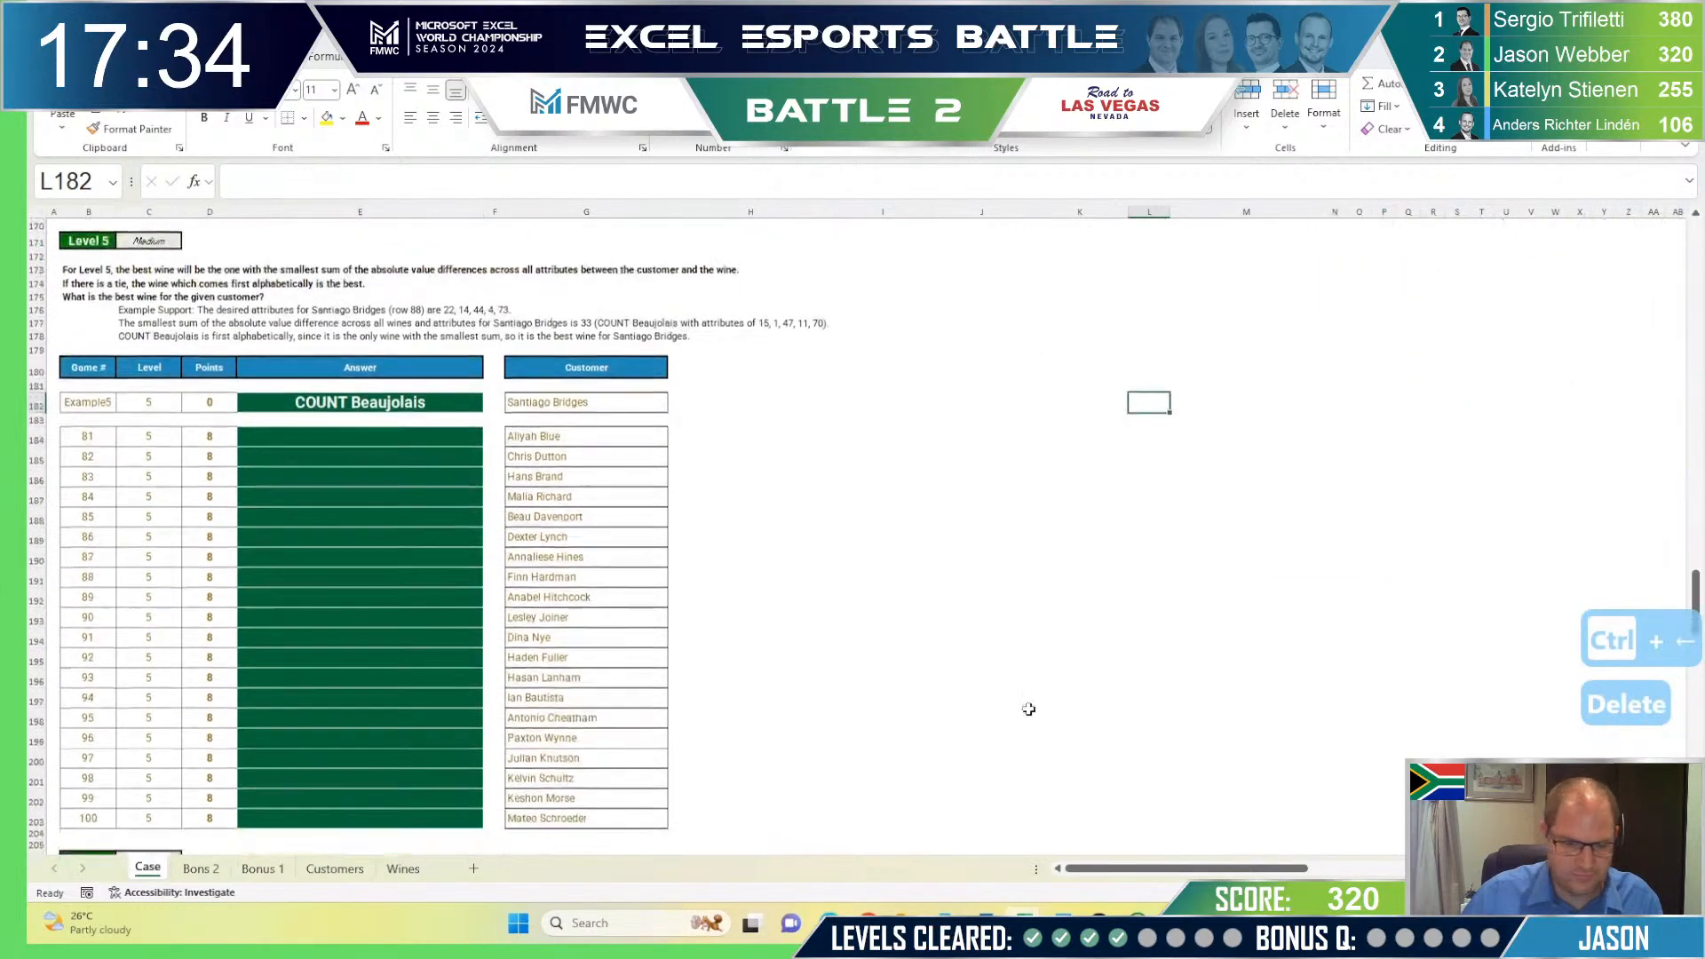
click(475, 869)
double_click(218, 870)
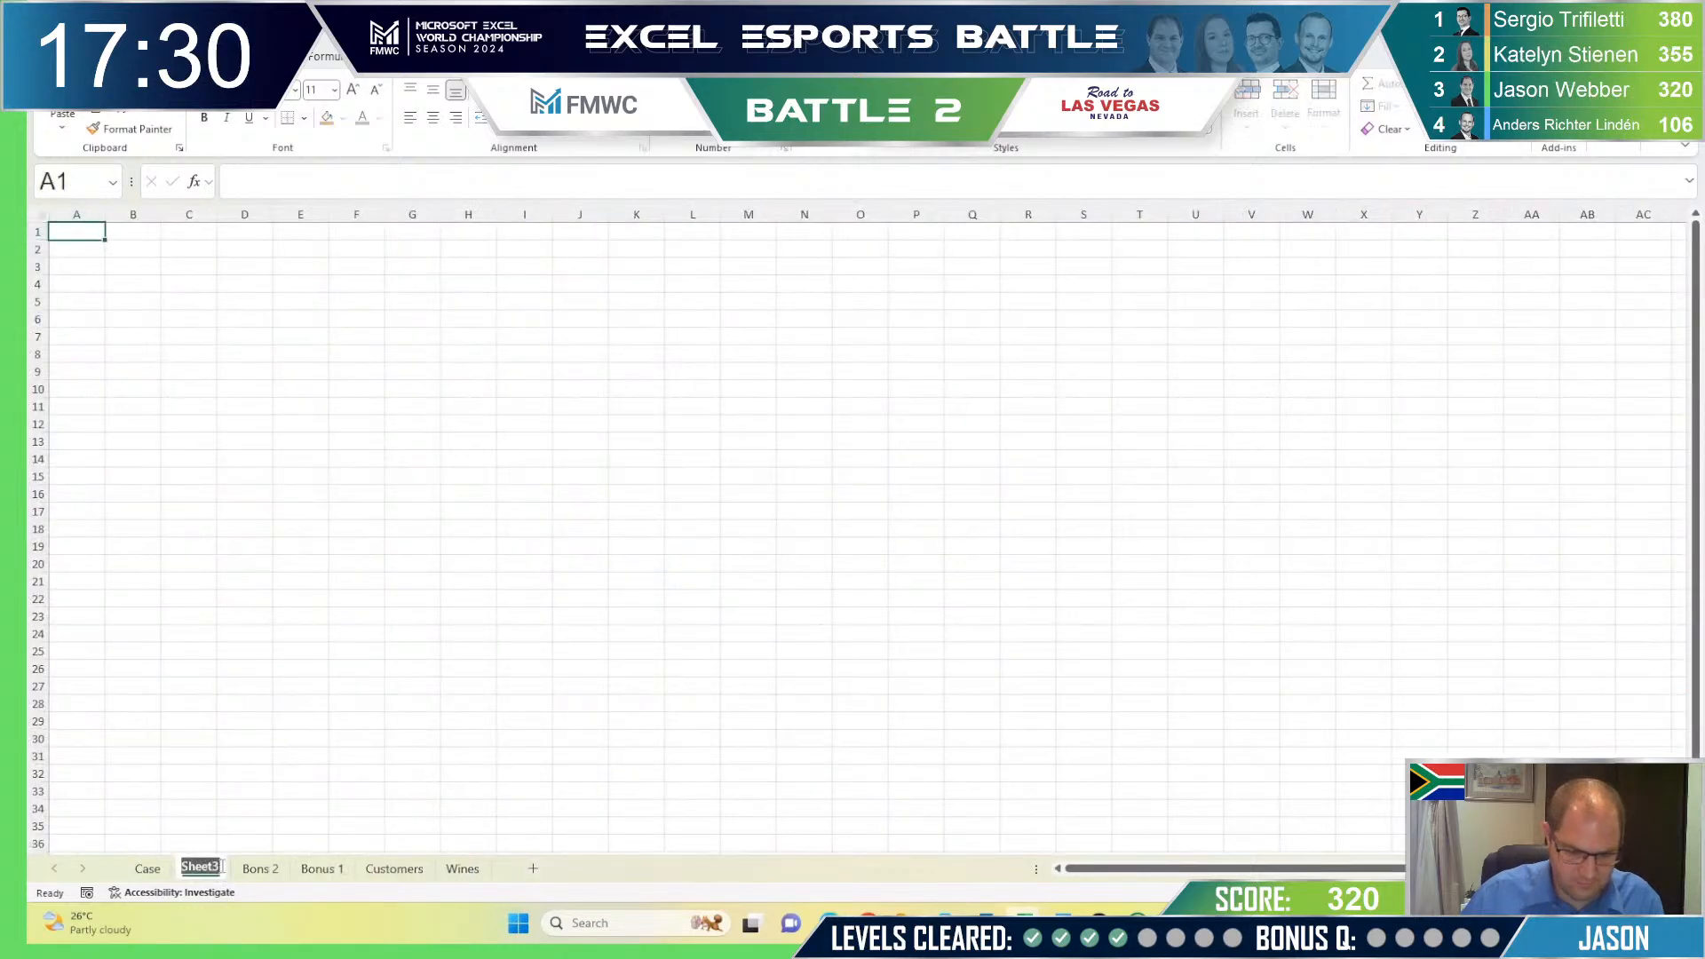
text(L5)
key(Return)
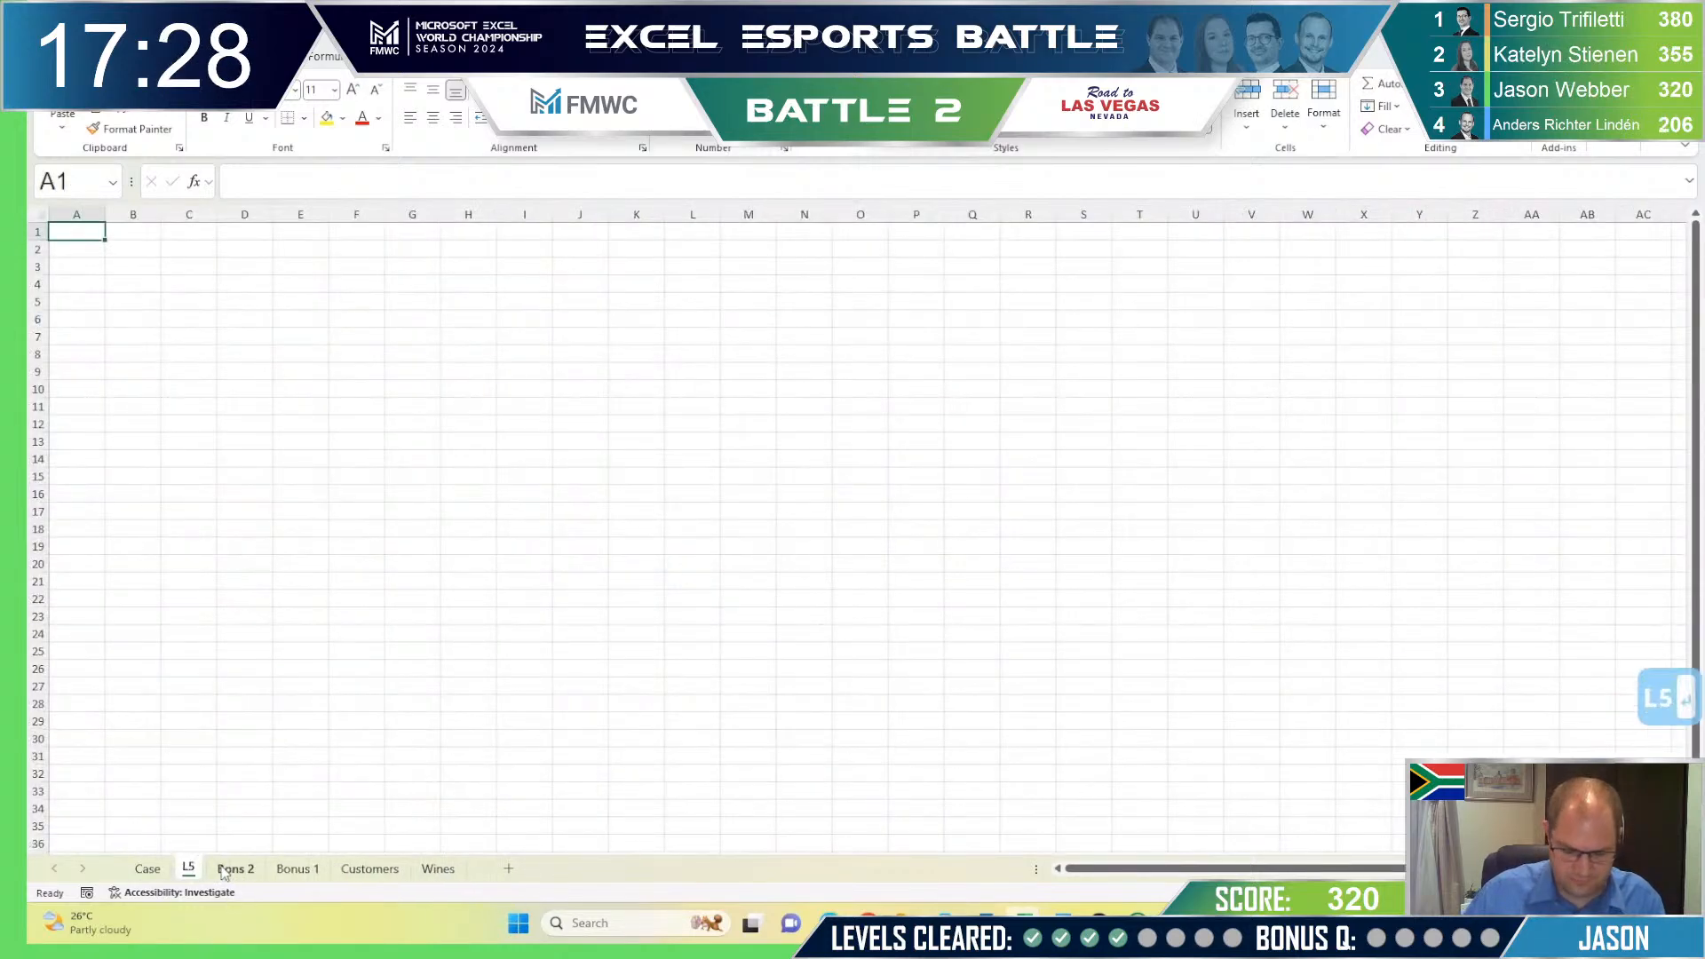
Step: Check the example's game label on the Case sheet and enter Example5 in A1 of the L5 sheet
key(ctrl+Page_Up)
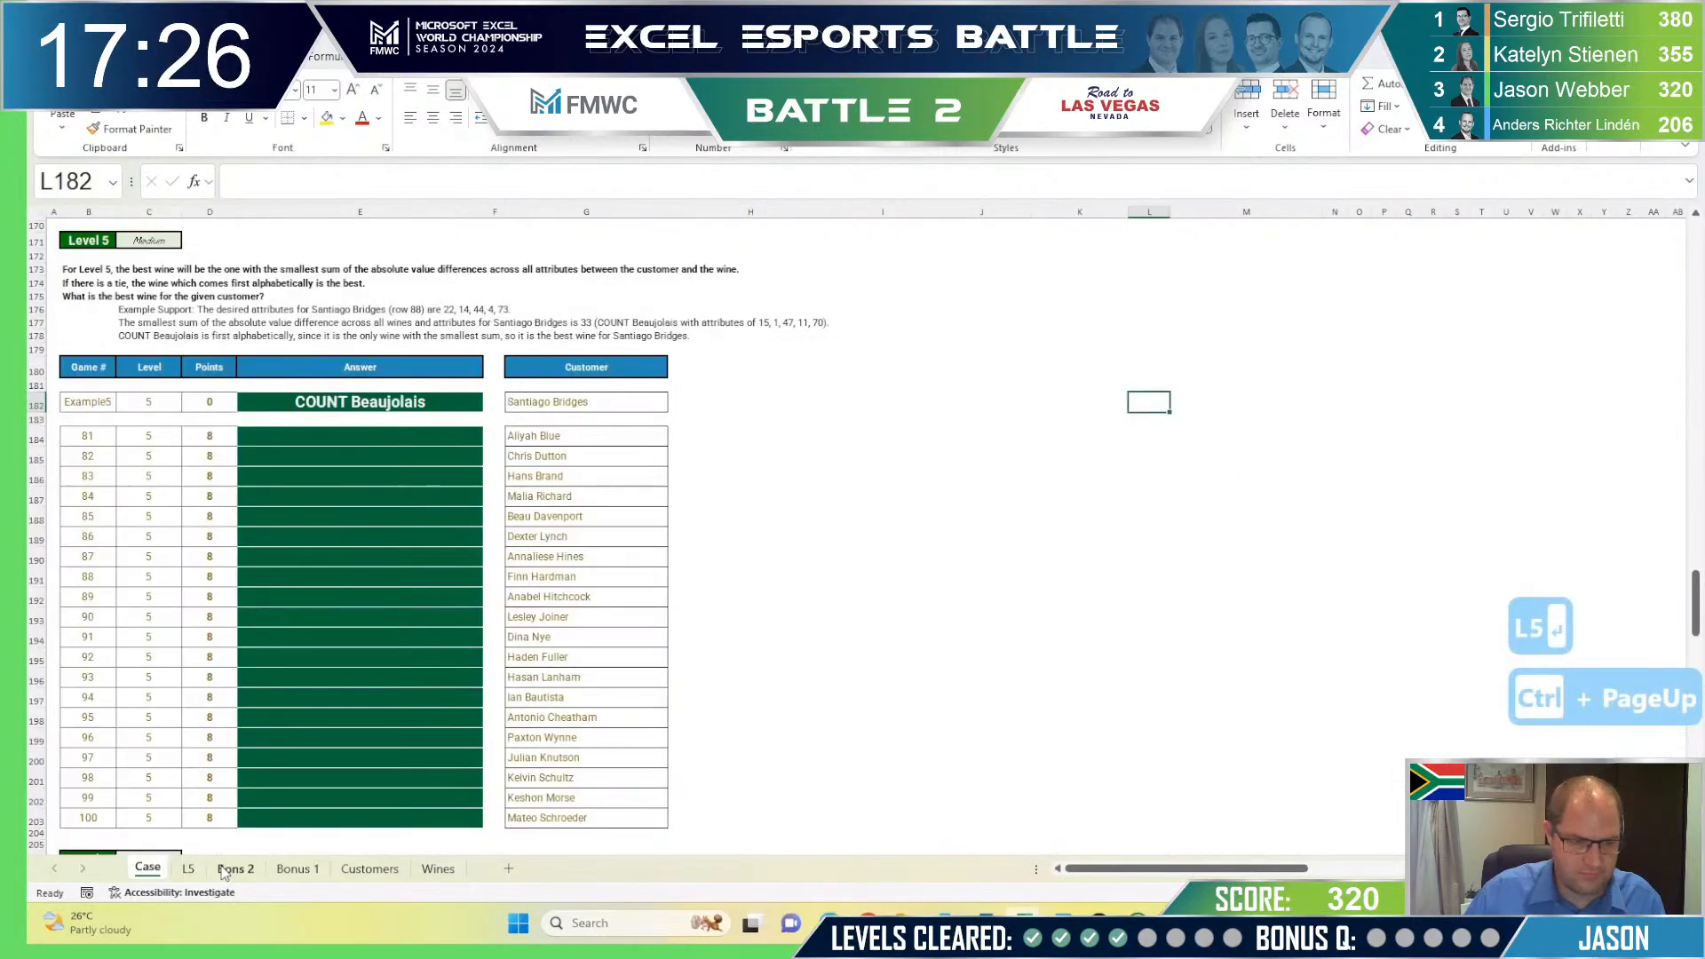
key(ctrl+Page_Down)
text(Example)
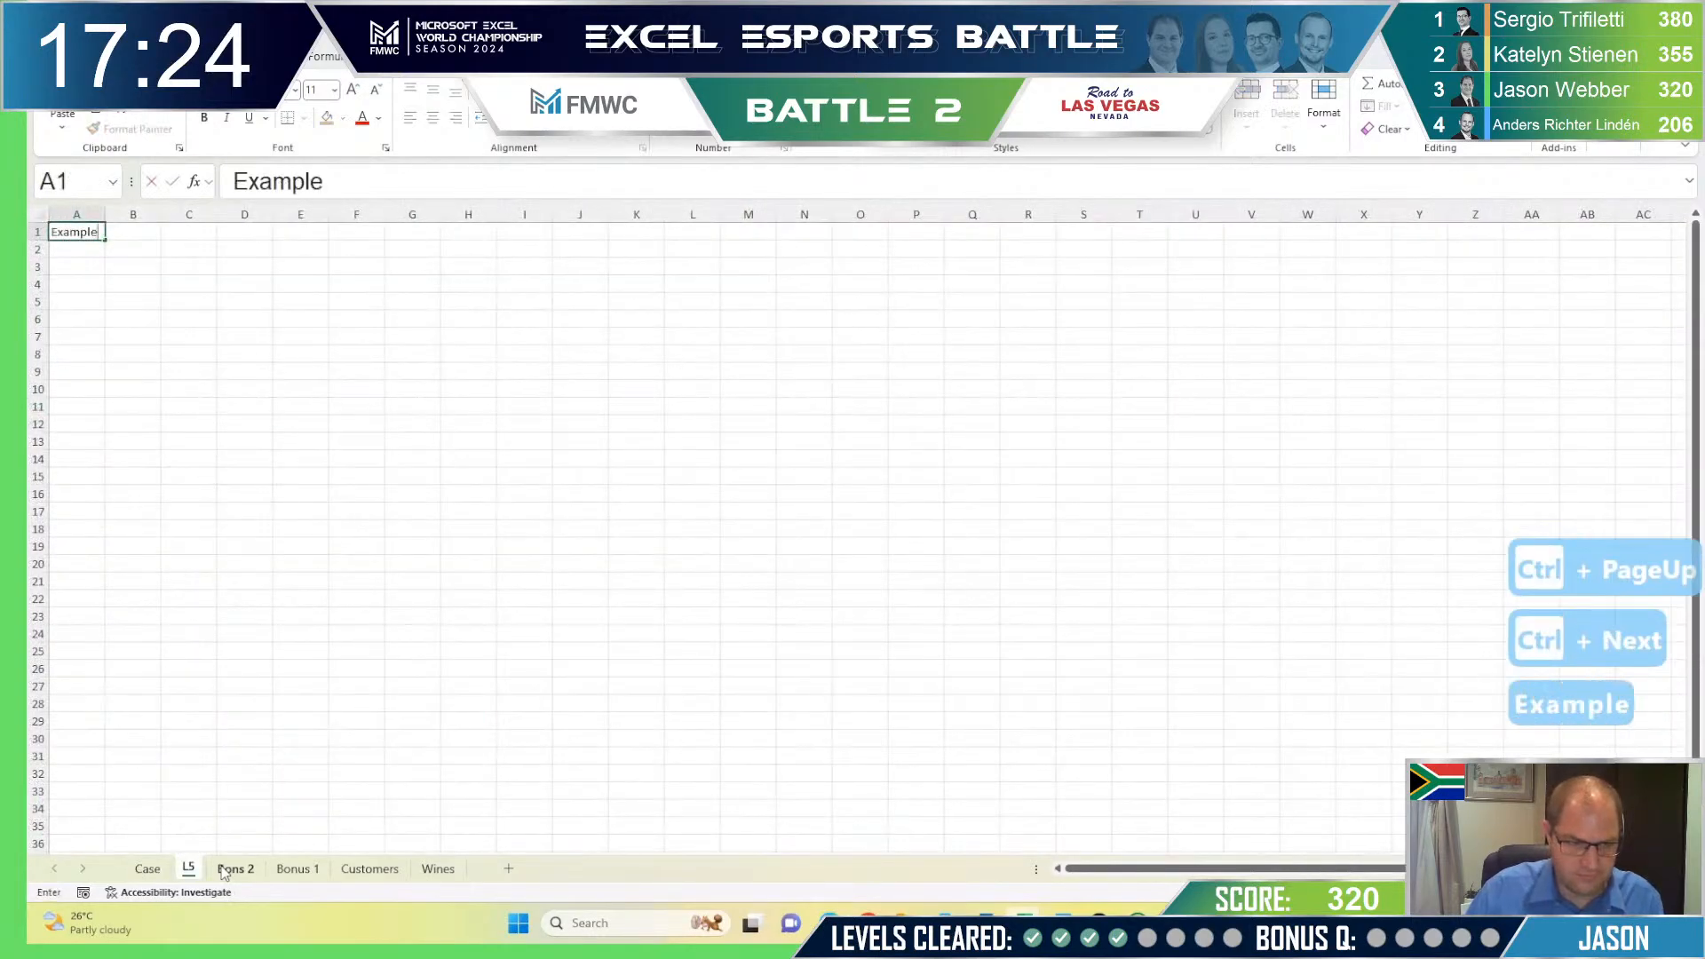
text(5)
key(Tab)
Step: Begin an XLOOKUP formula in C1 of the L5 sheet with the column-locked reference $A1 as its lookup value
key(Tab)
text(=xl)
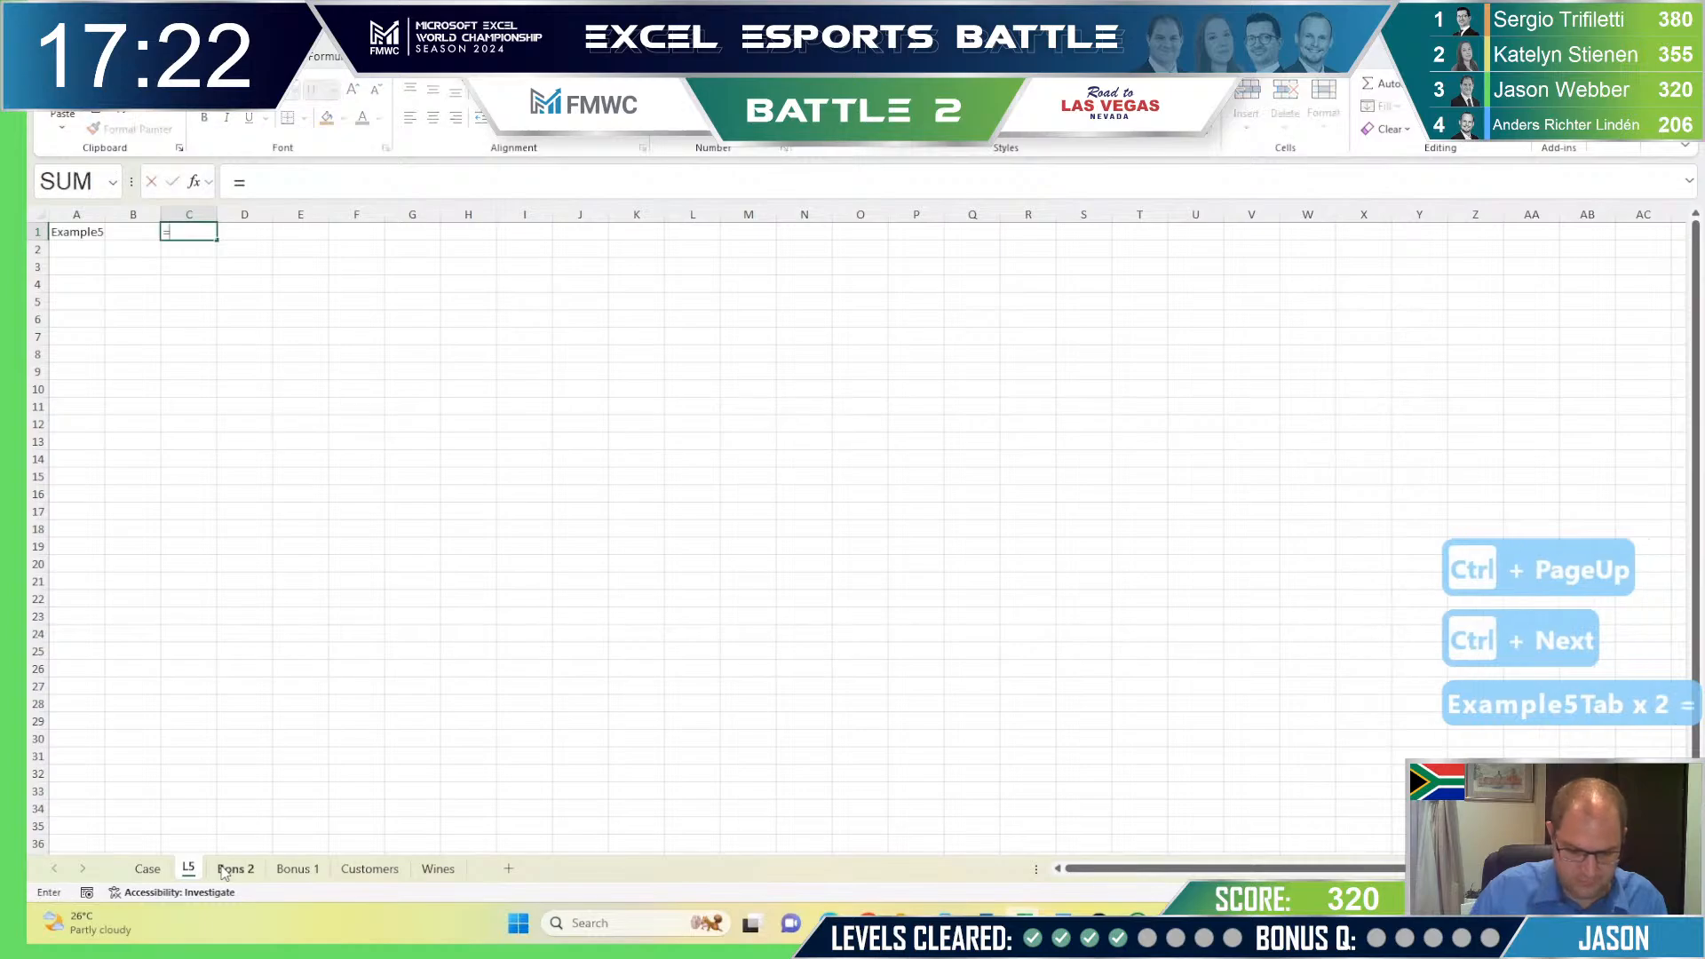
key(Tab)
key(Up)
key(Left)
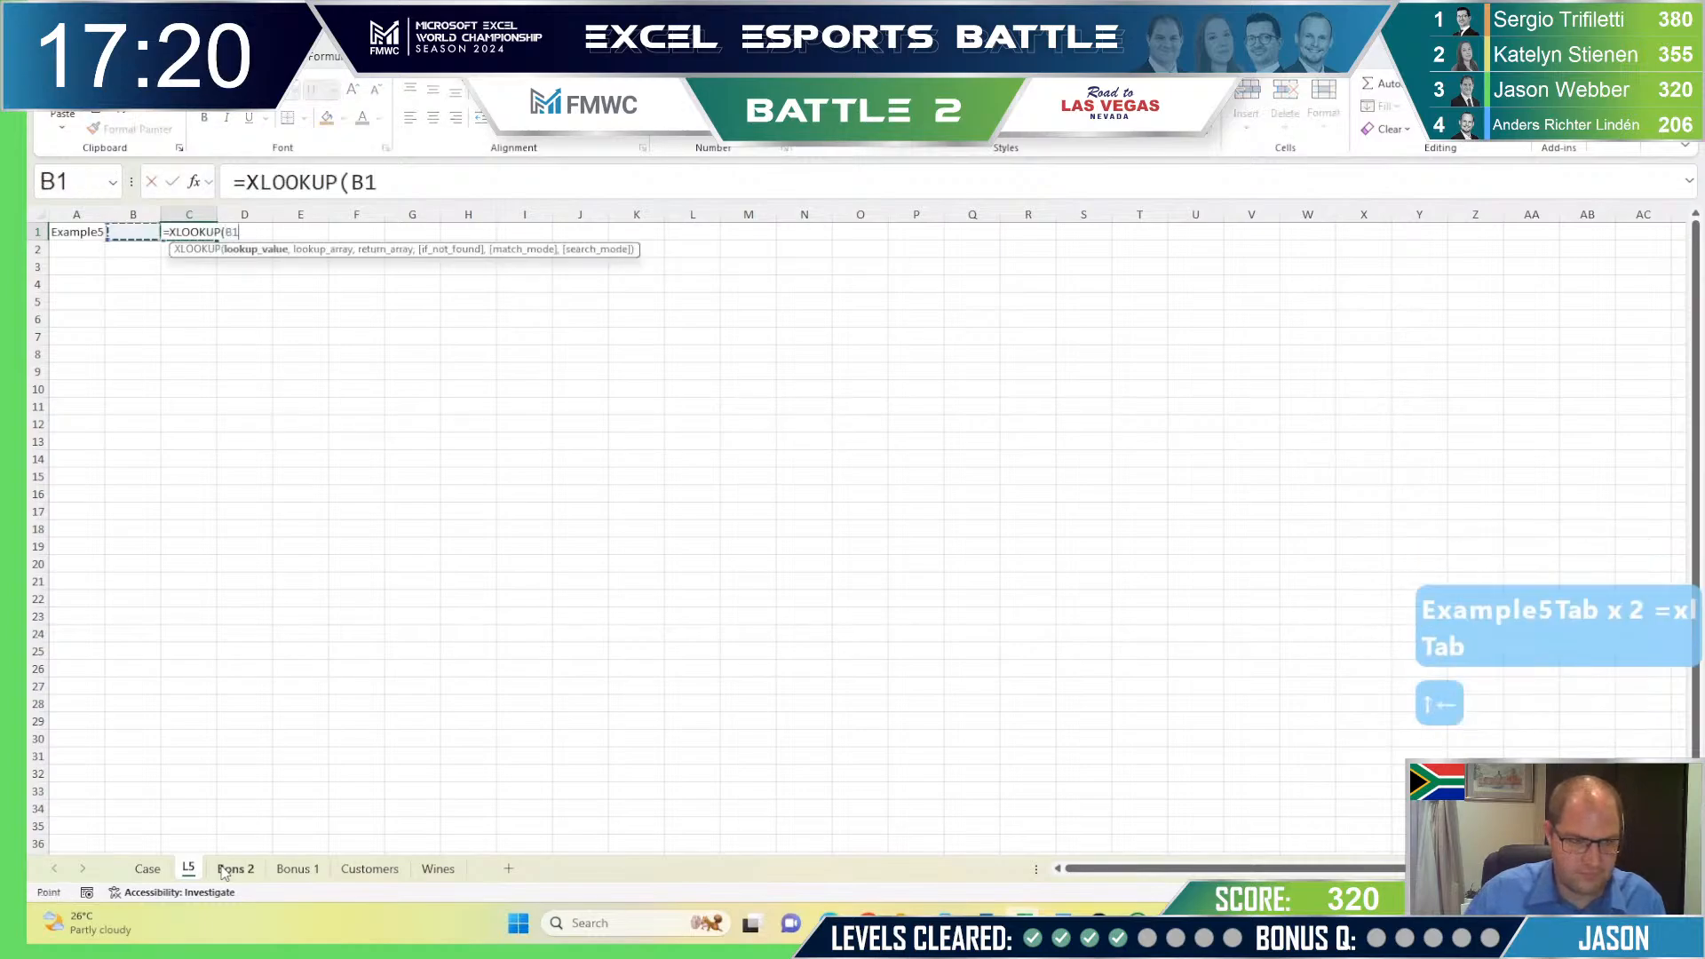
key(Left)
key(F4)
key(F4)
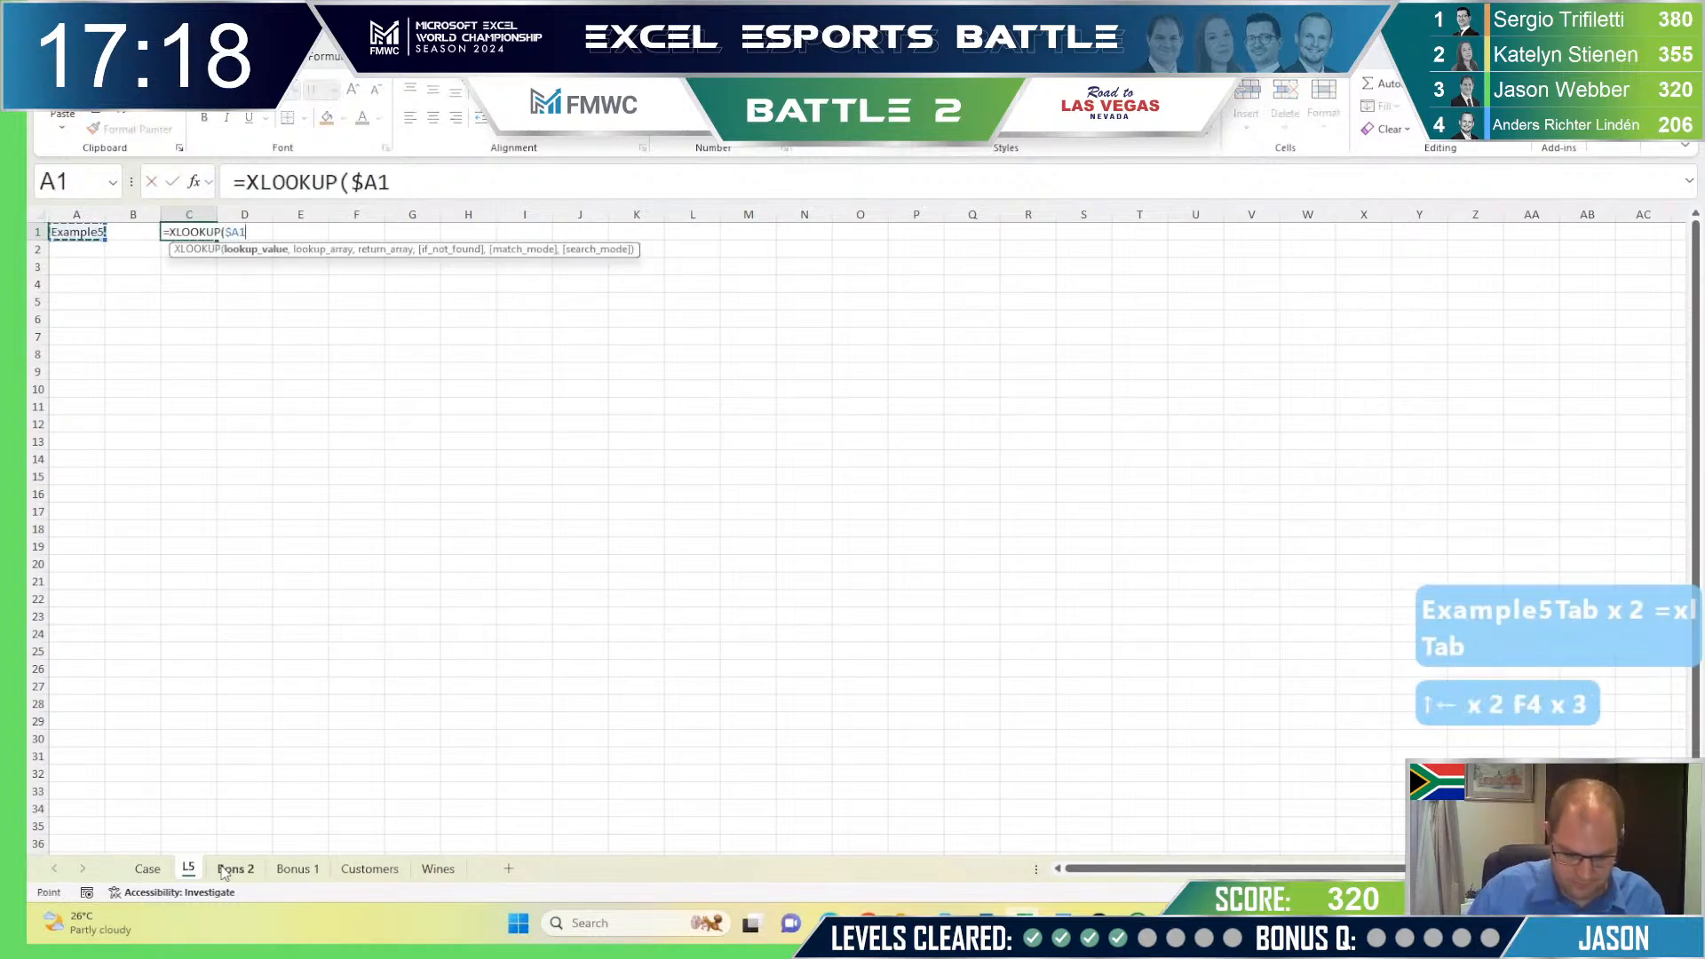
Step: Set the XLOOKUP's lookup array to the game number column, Case!$B:$B
text(,)
key(ctrl+Page_Up)
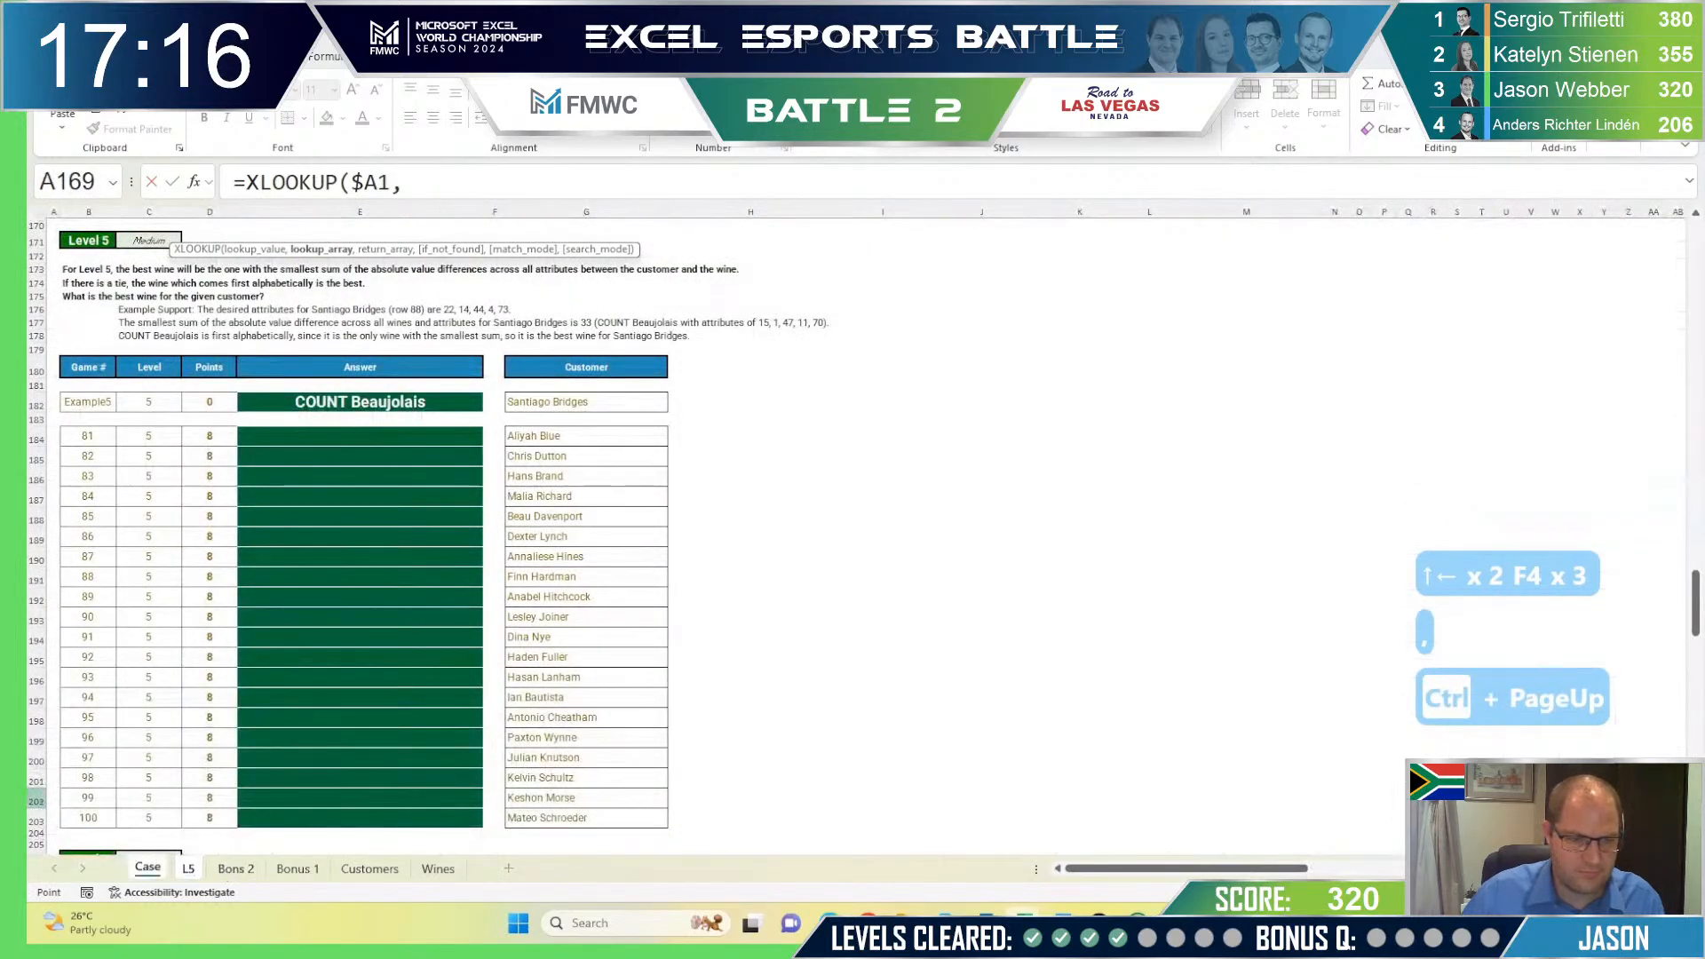
drag(1246, 211, 102, 211)
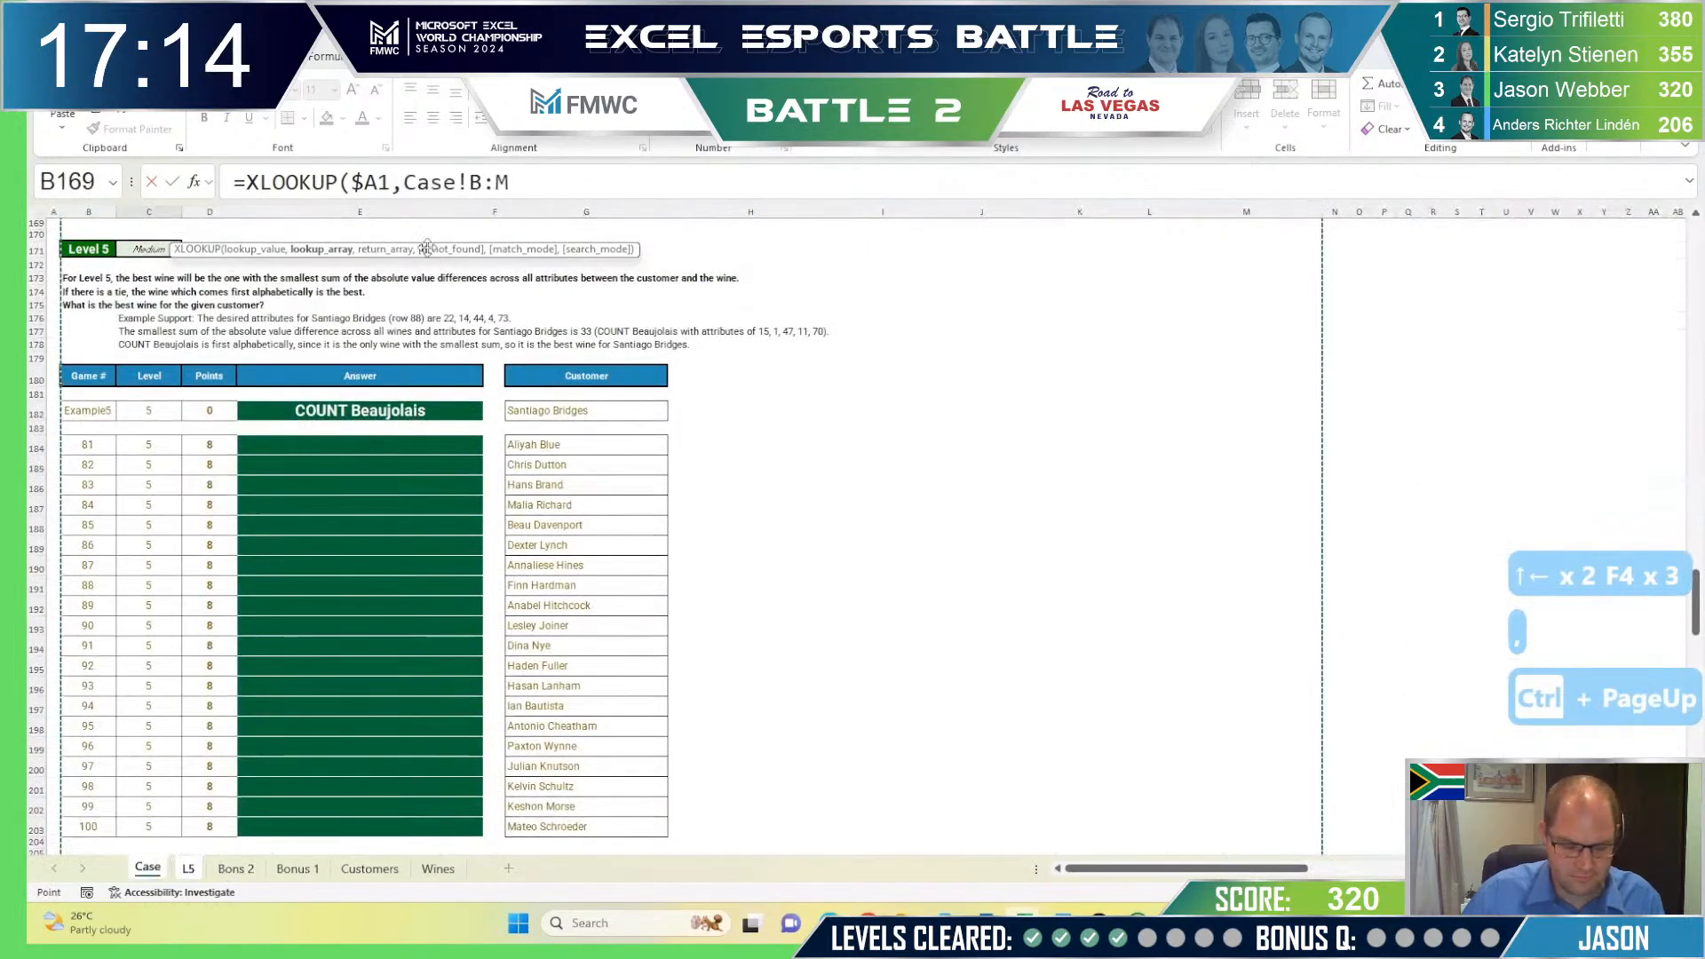
key(F4)
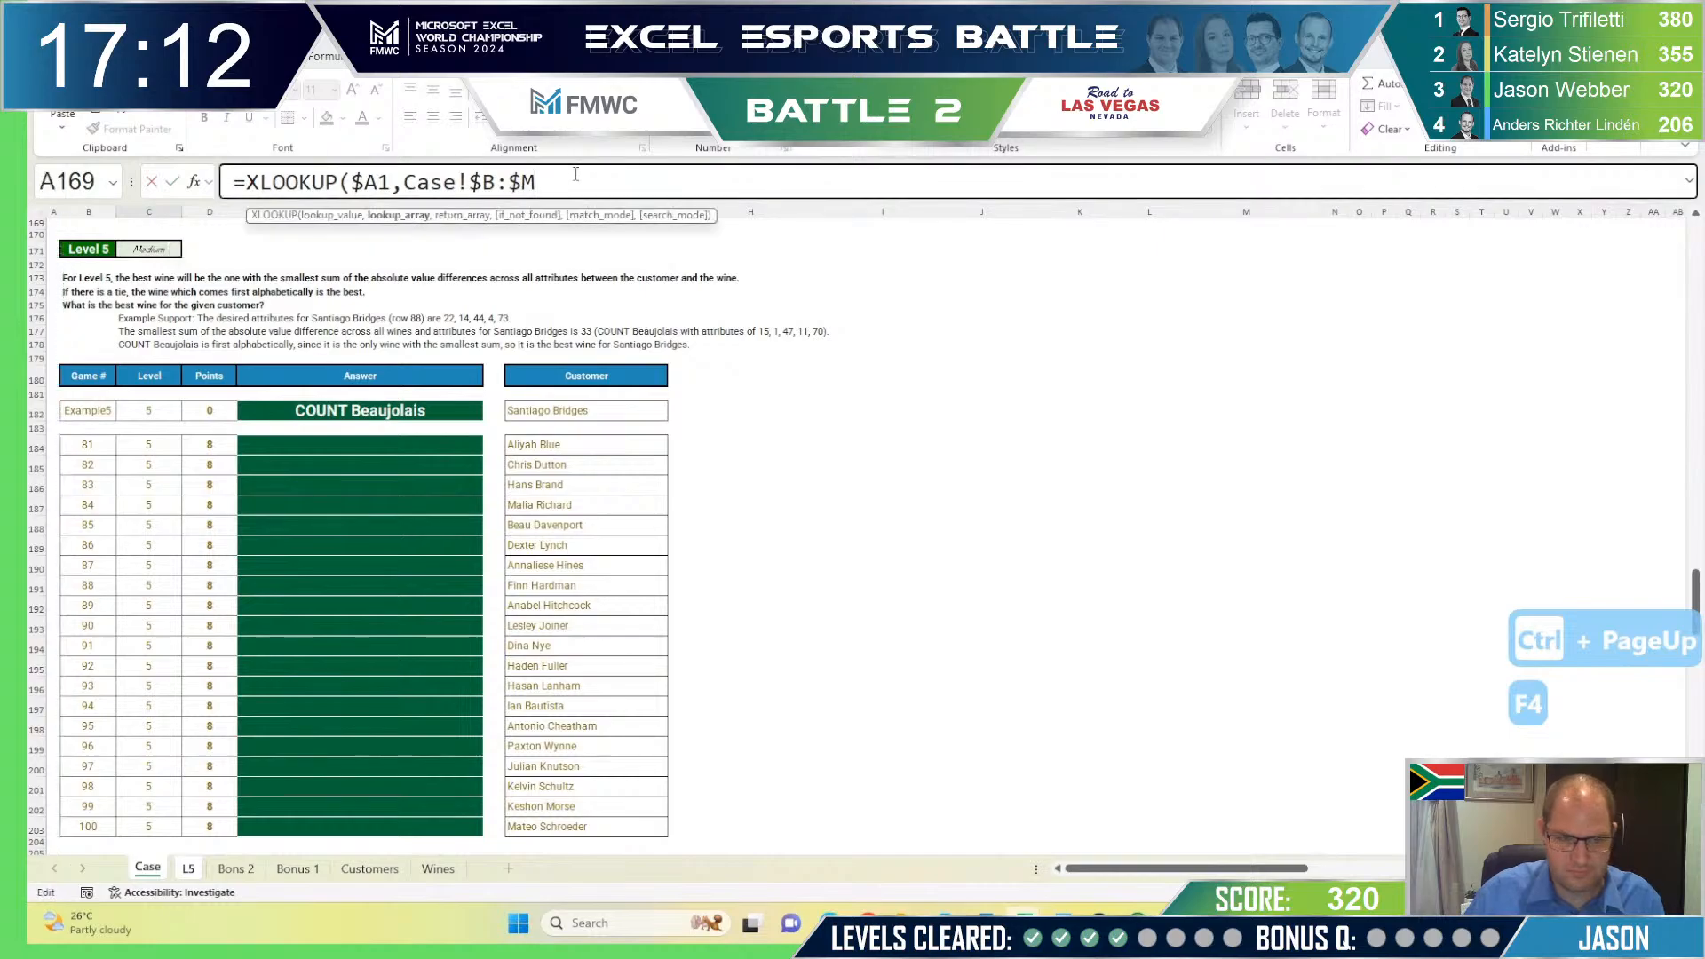
key(BackSpace)
key(BackSpace)
text(b)
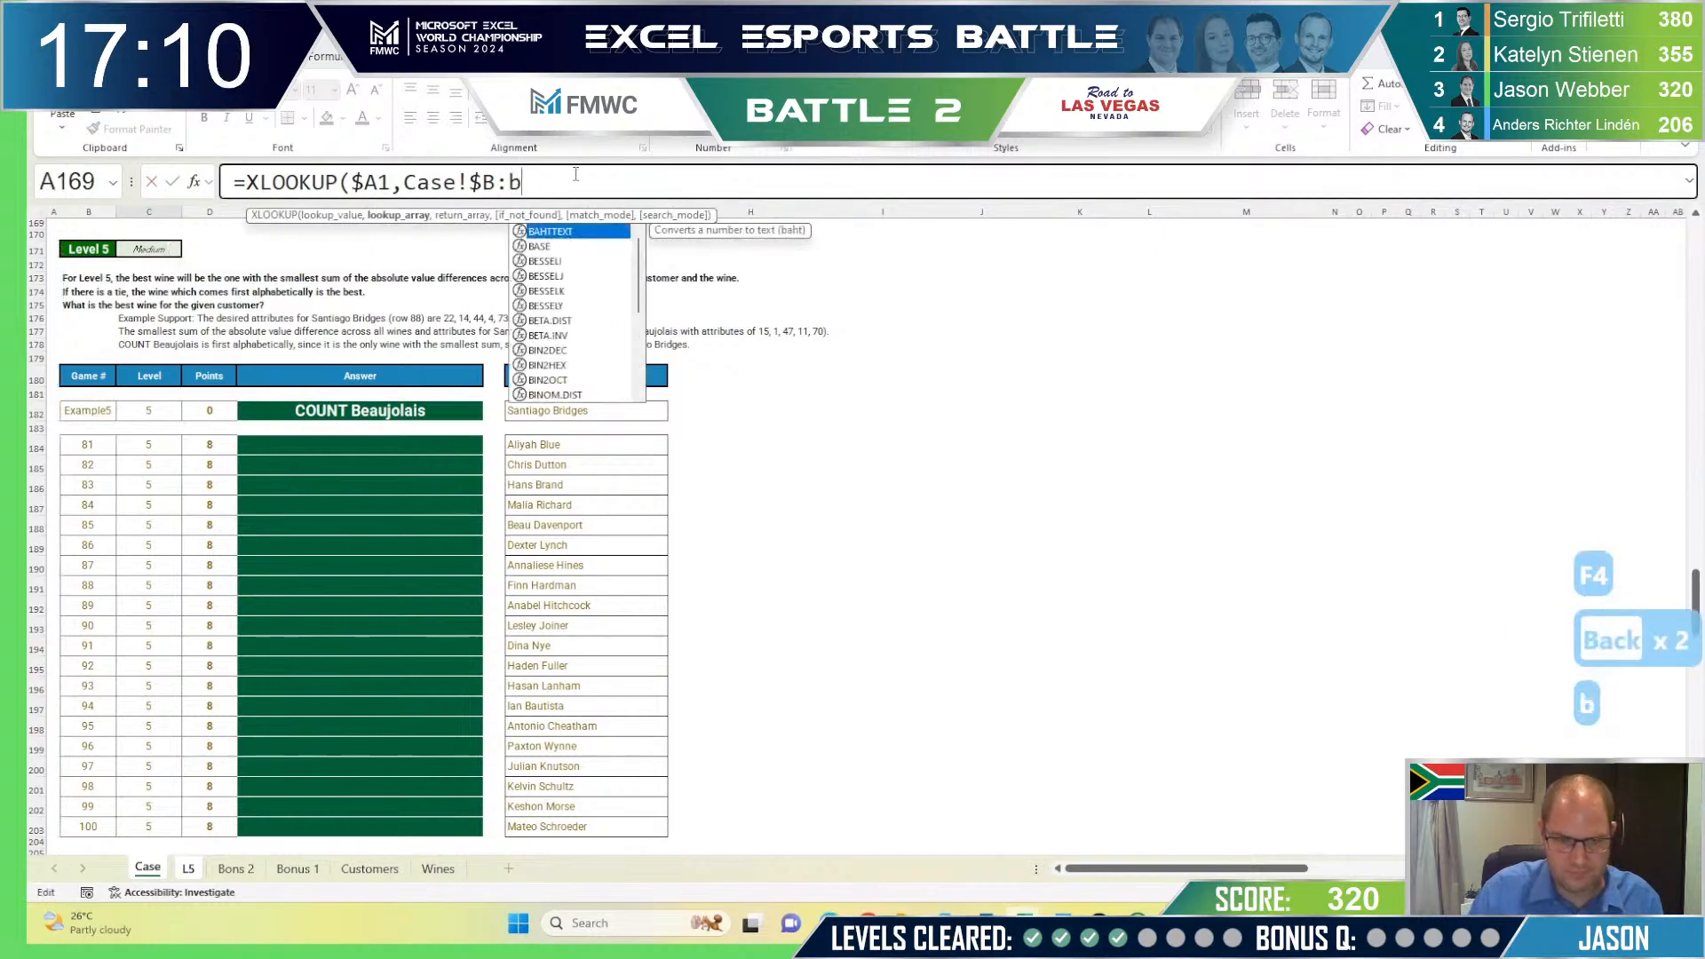
key(F4)
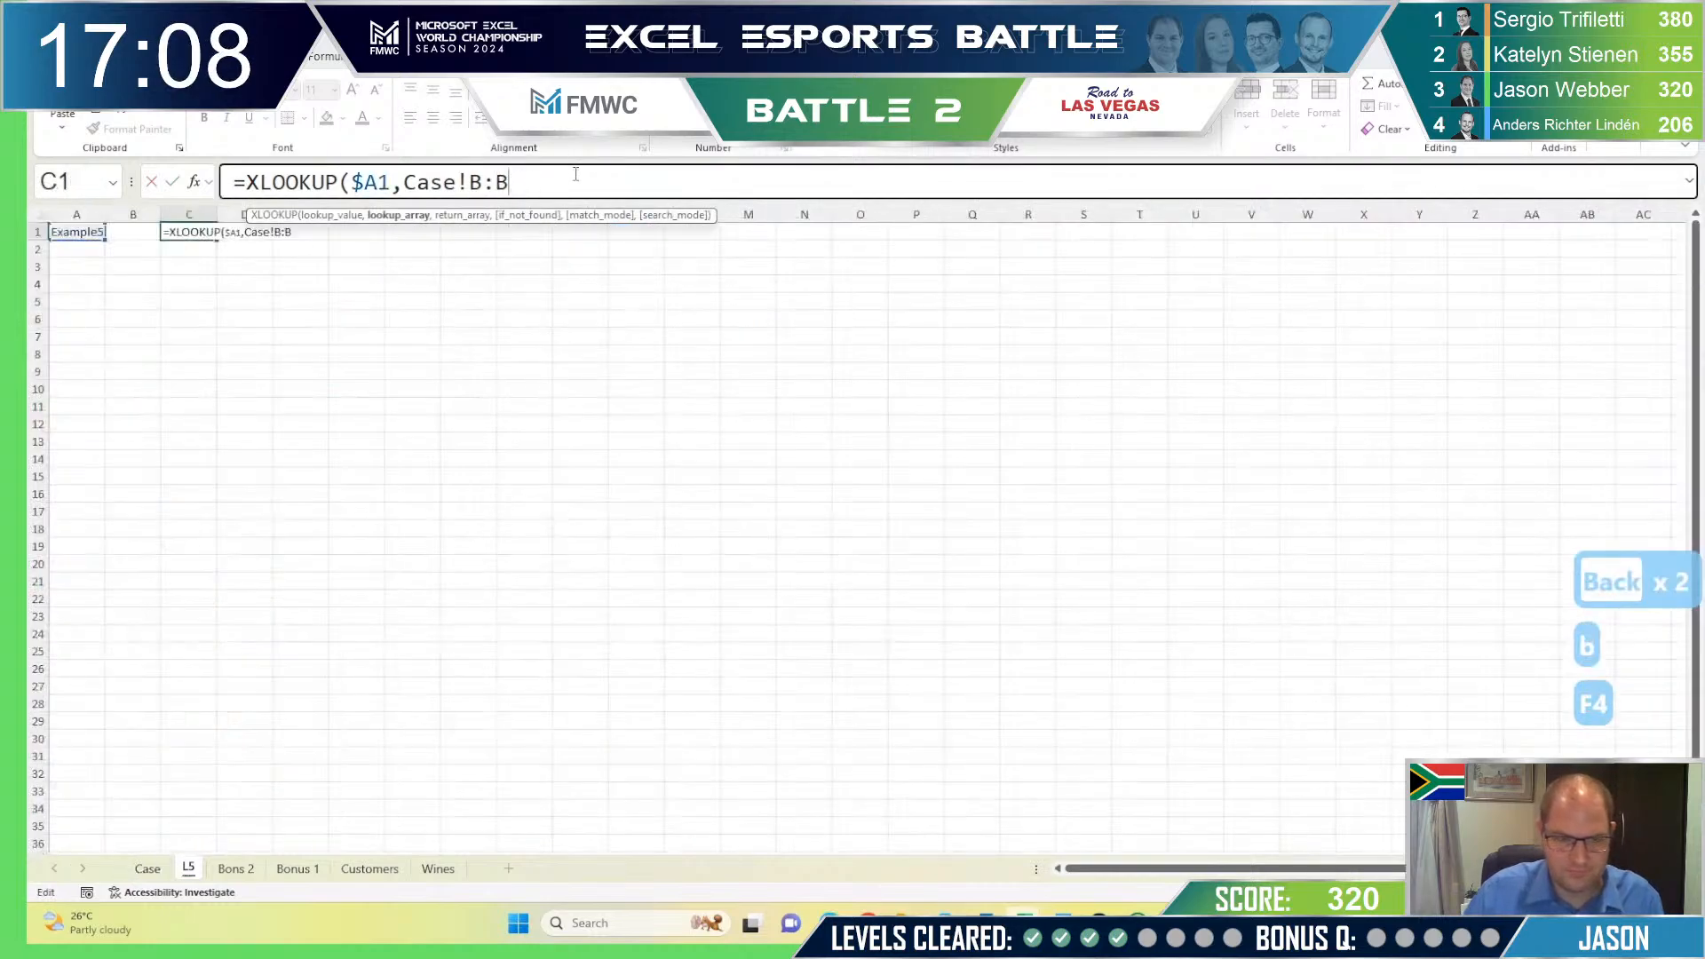
key(F4)
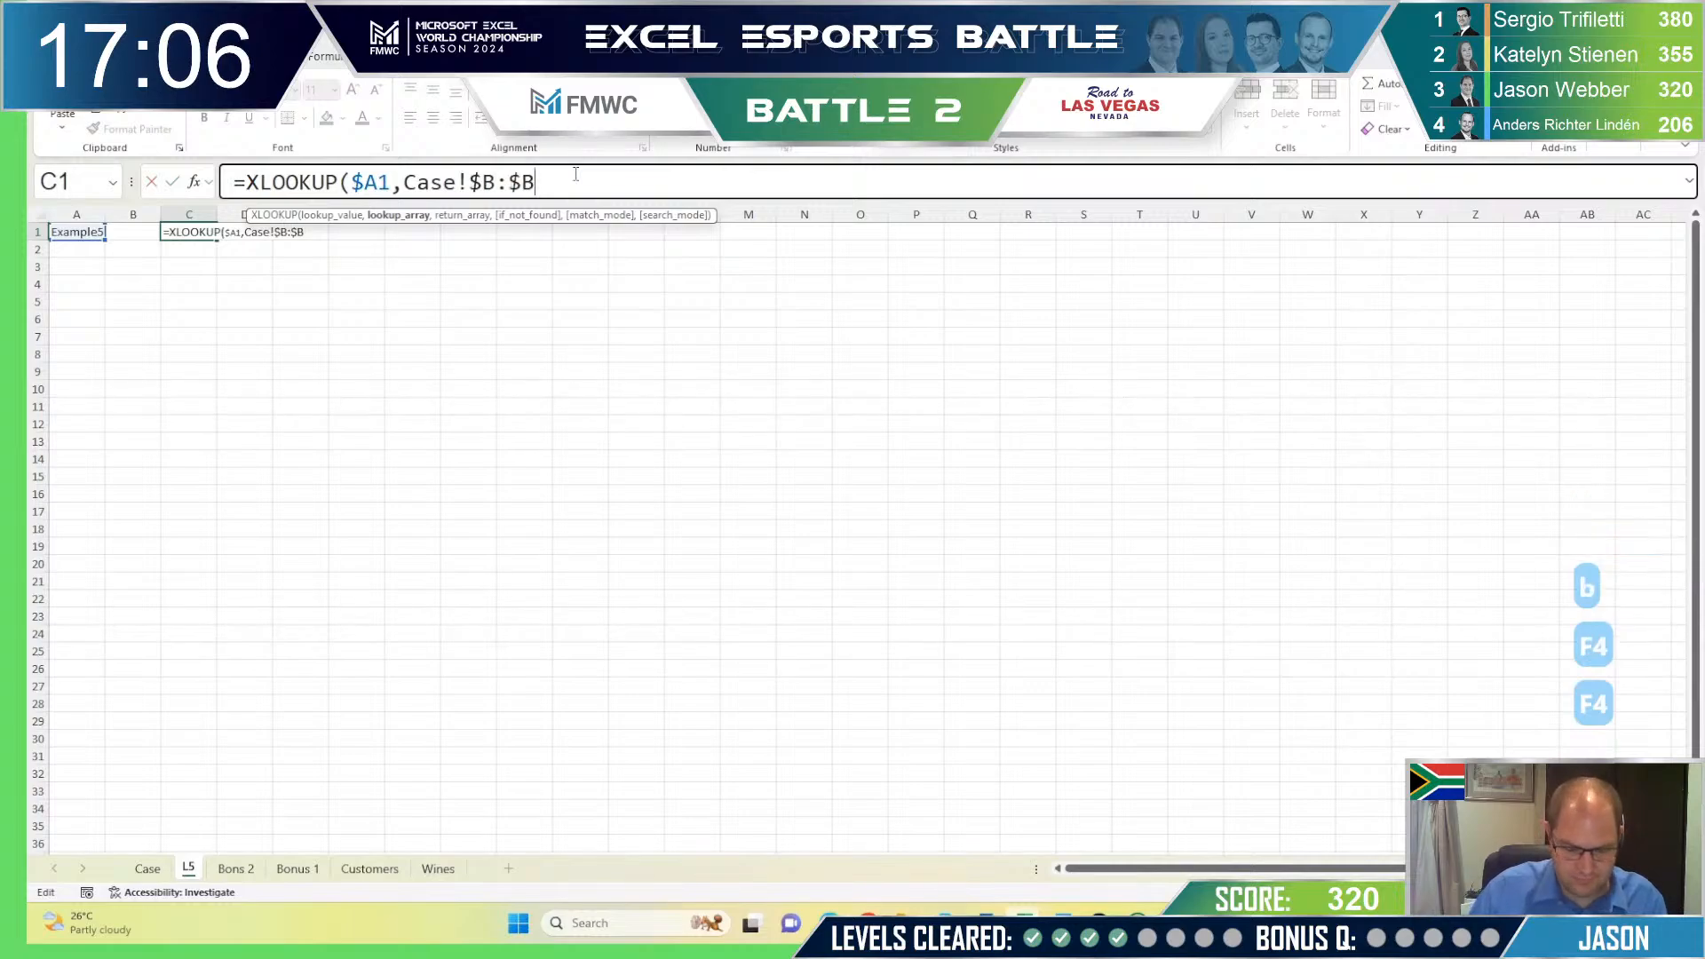
Step: Set the return array to the customer column, Case!$G:$G, and complete the XLOOKUP formula in C1
text(,)
key(ctrl+Page_Up)
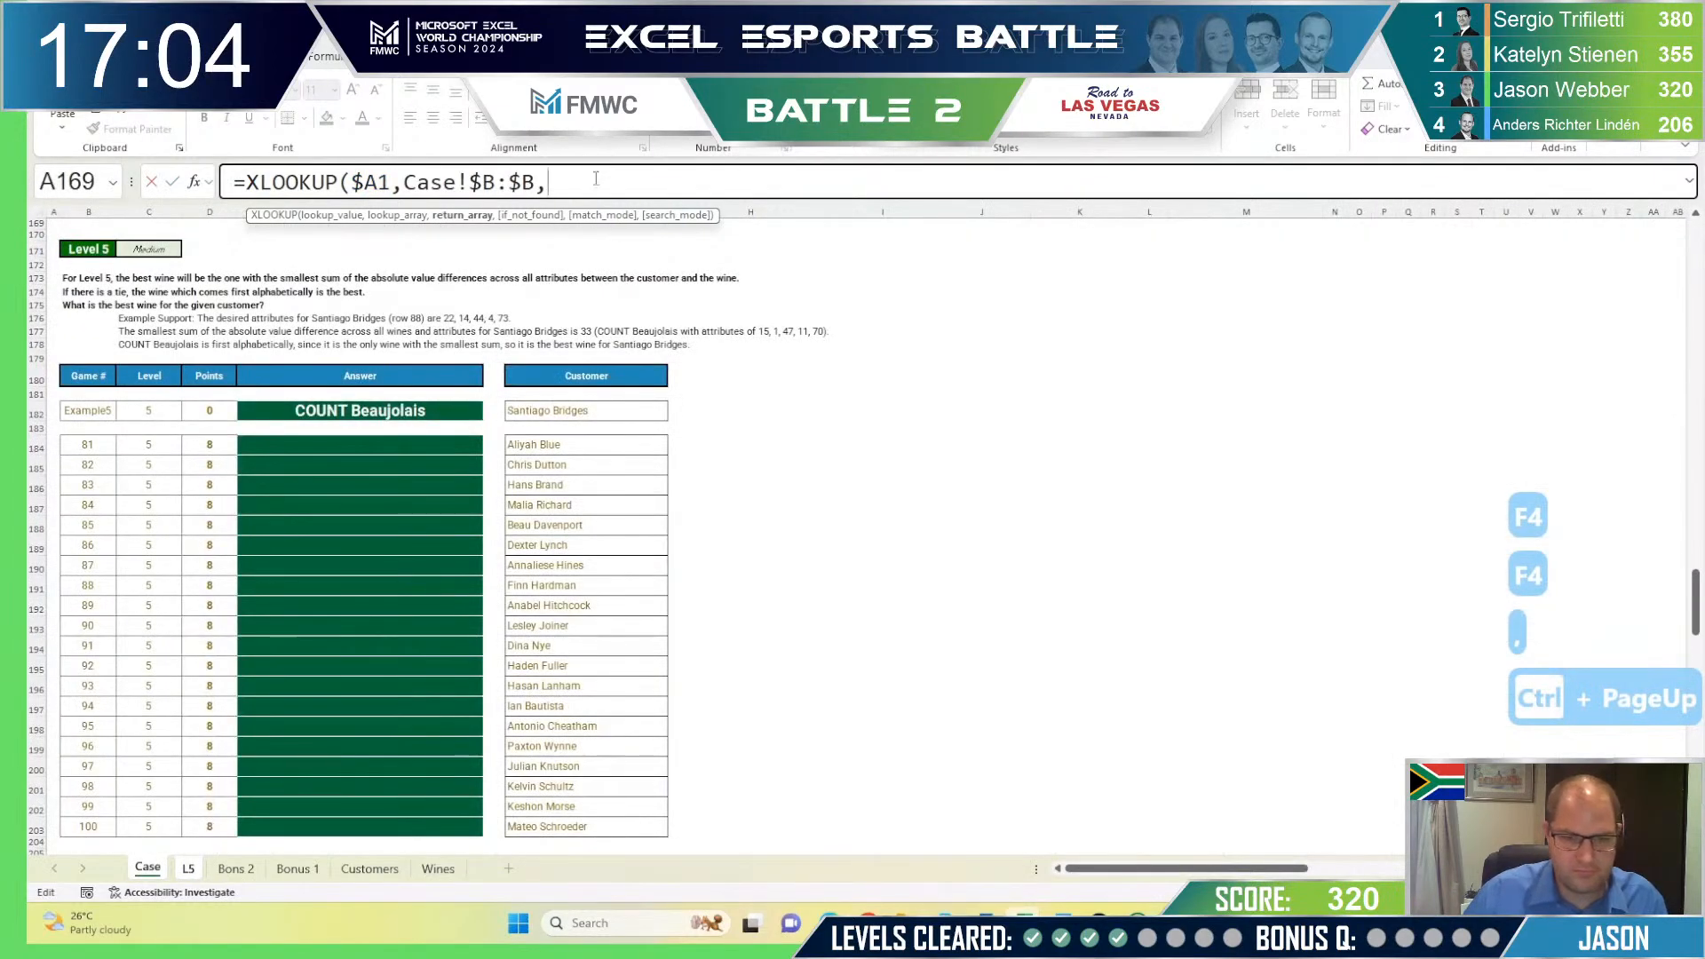
drag(753, 222, 753, 213)
click(752, 210)
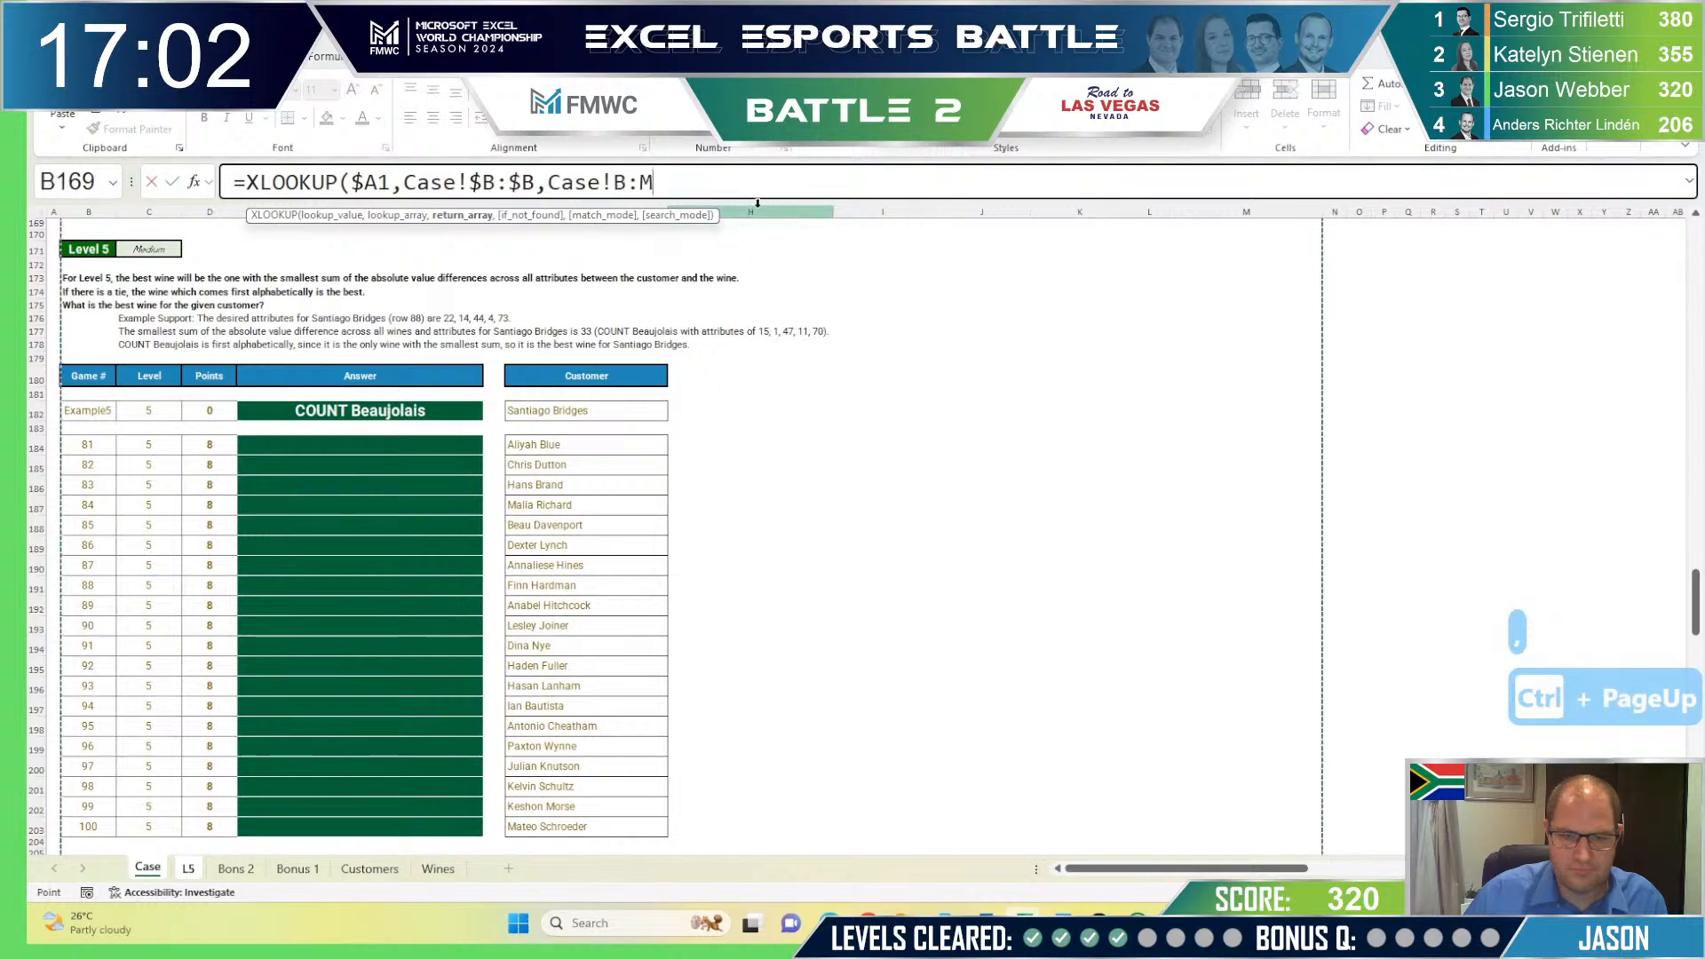
key(BackSpace)
text(G)
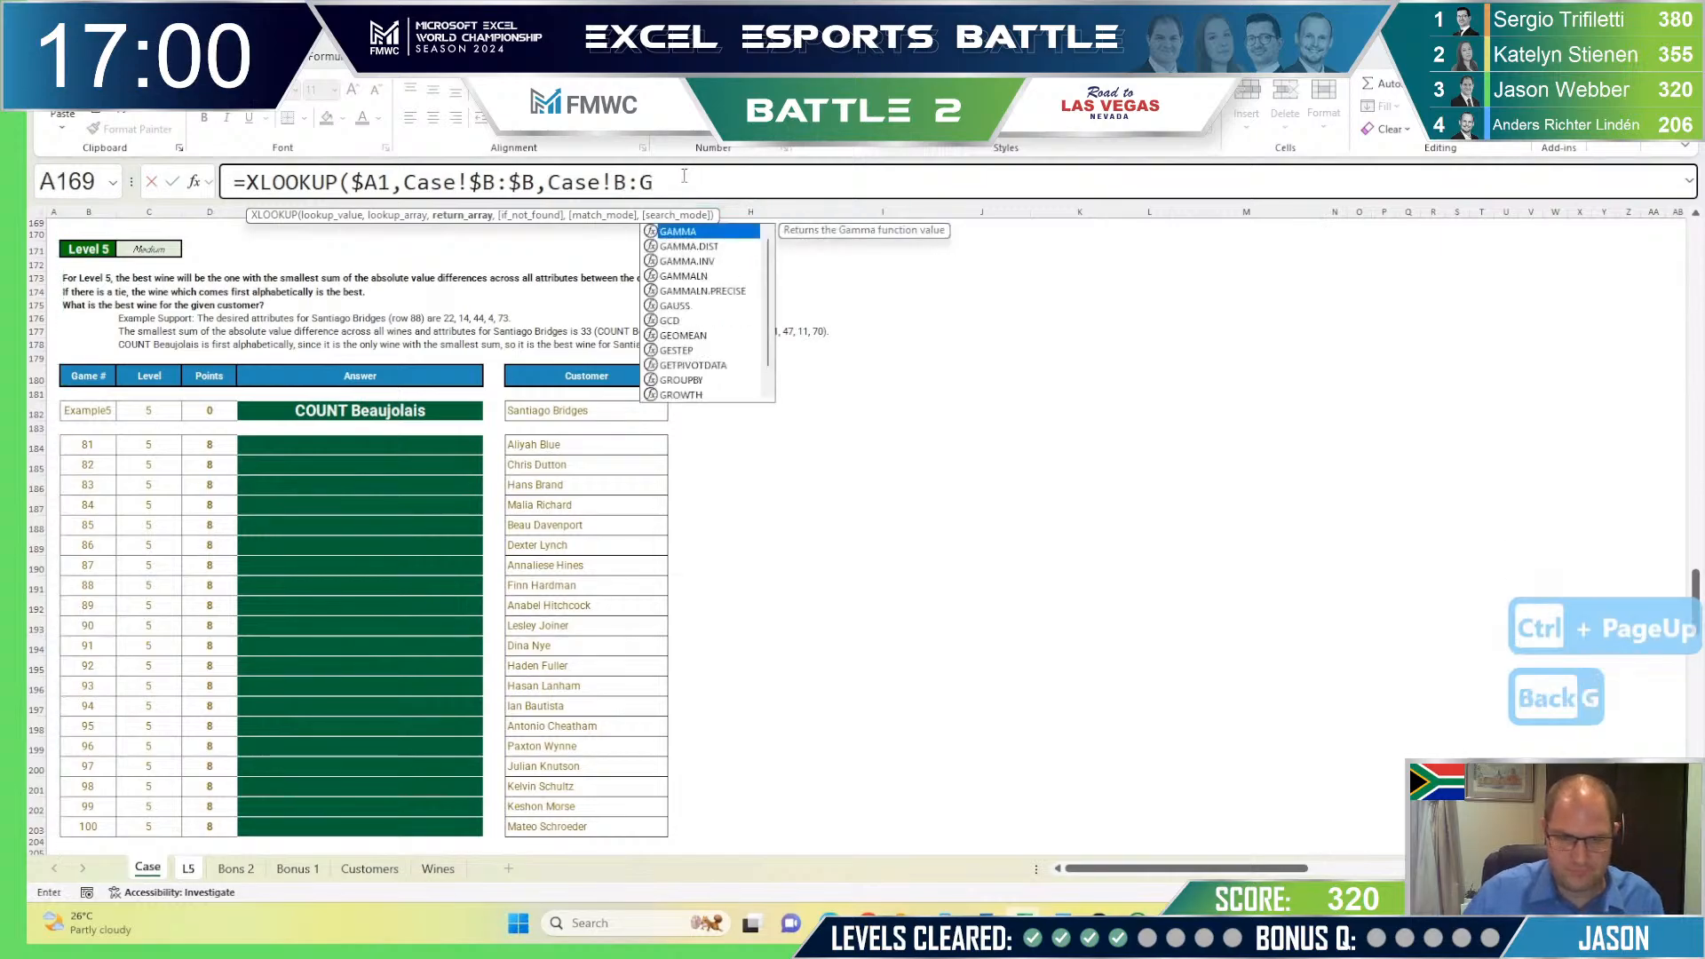
click(630, 182)
key(BackSpace)
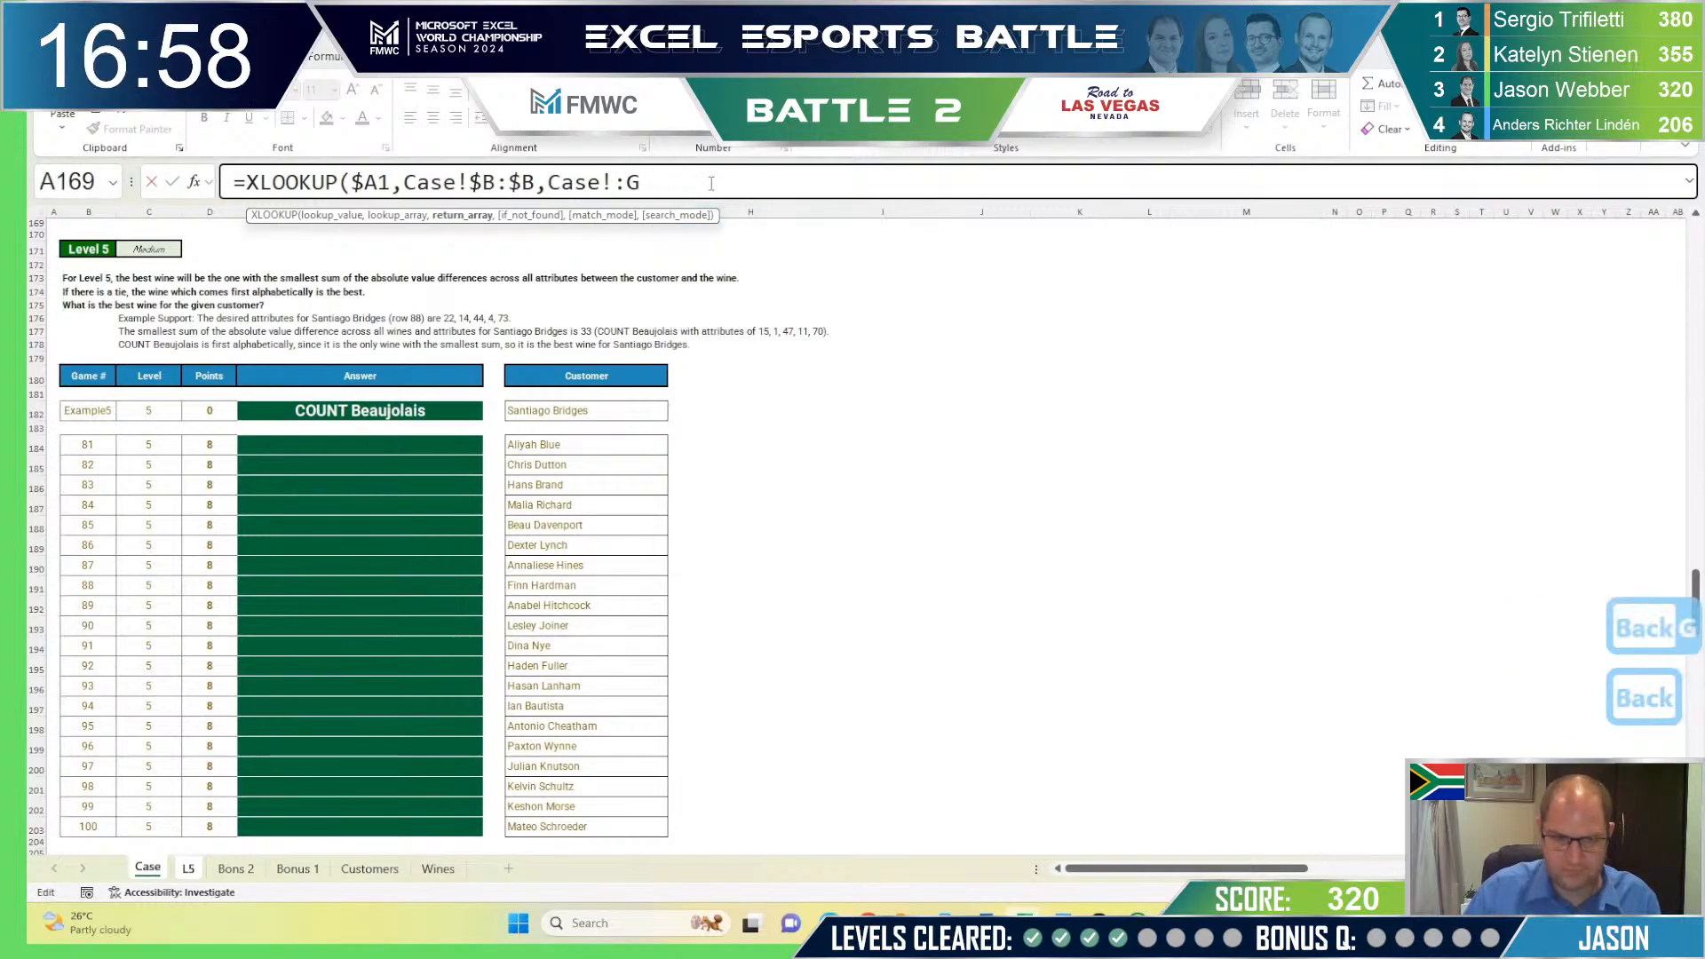
key(F4)
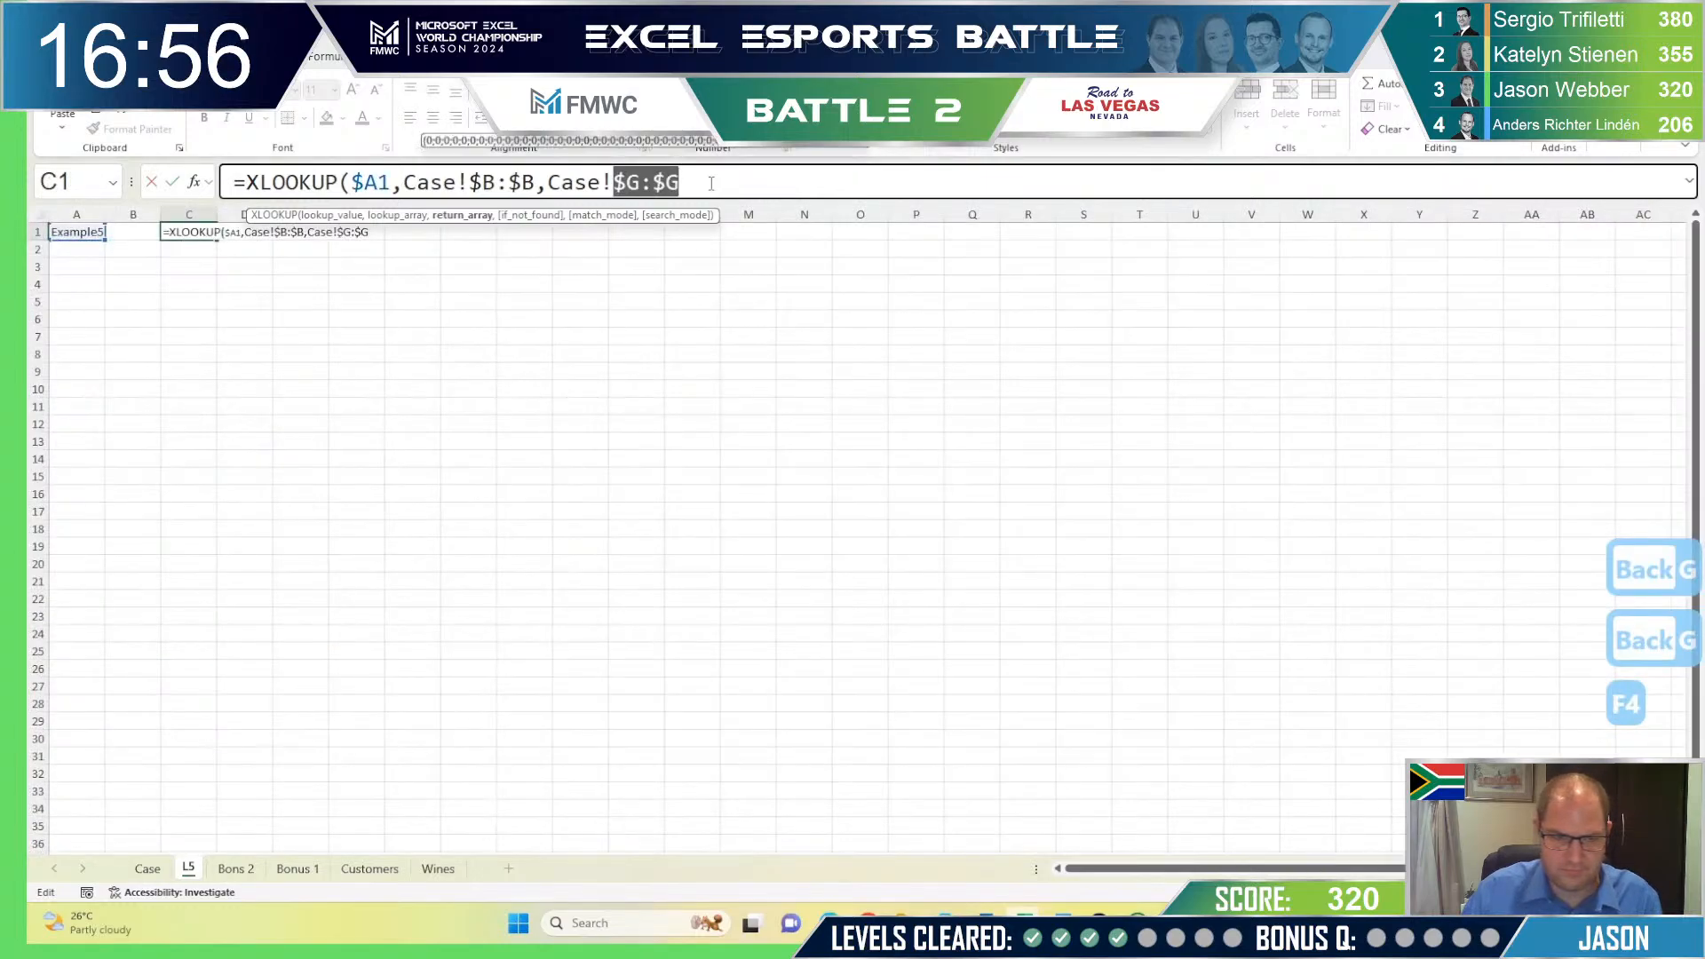
key(Return)
Step: Return to the Case sheet and find the Level 4 customer attribute formulas above the Level 5 section
key(Up)
key(Right)
key(Right)
key(ctrl+Page_Up)
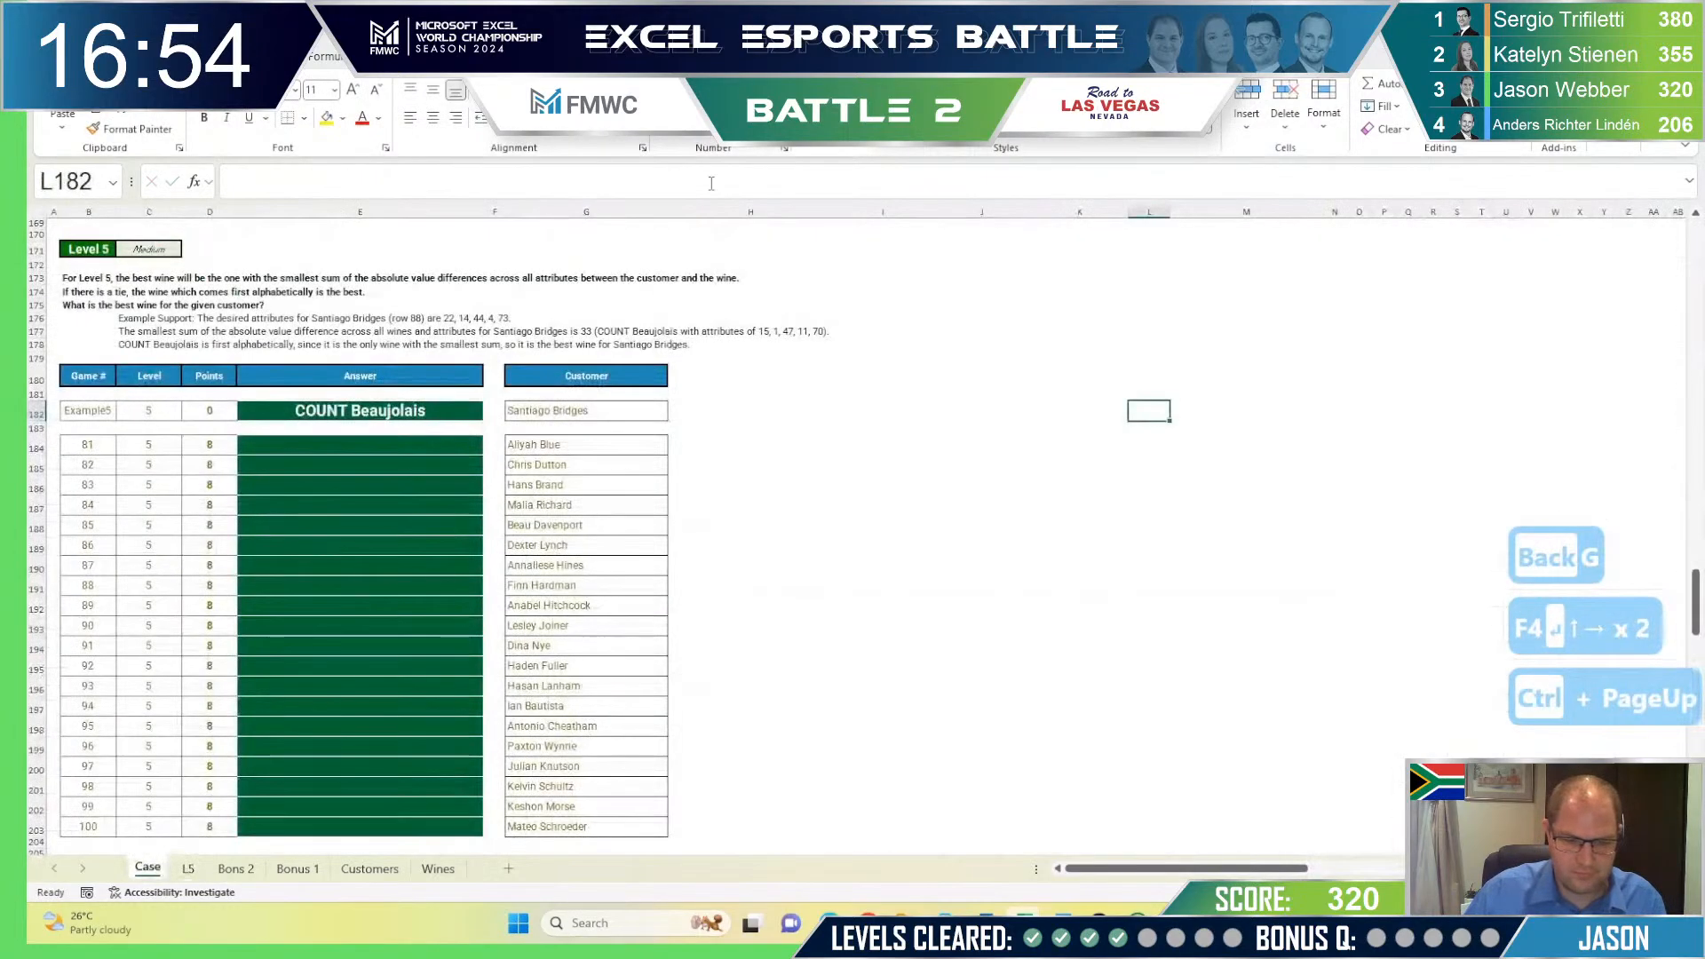
key(ctrl+Page_Down)
key(Down)
key(Down)
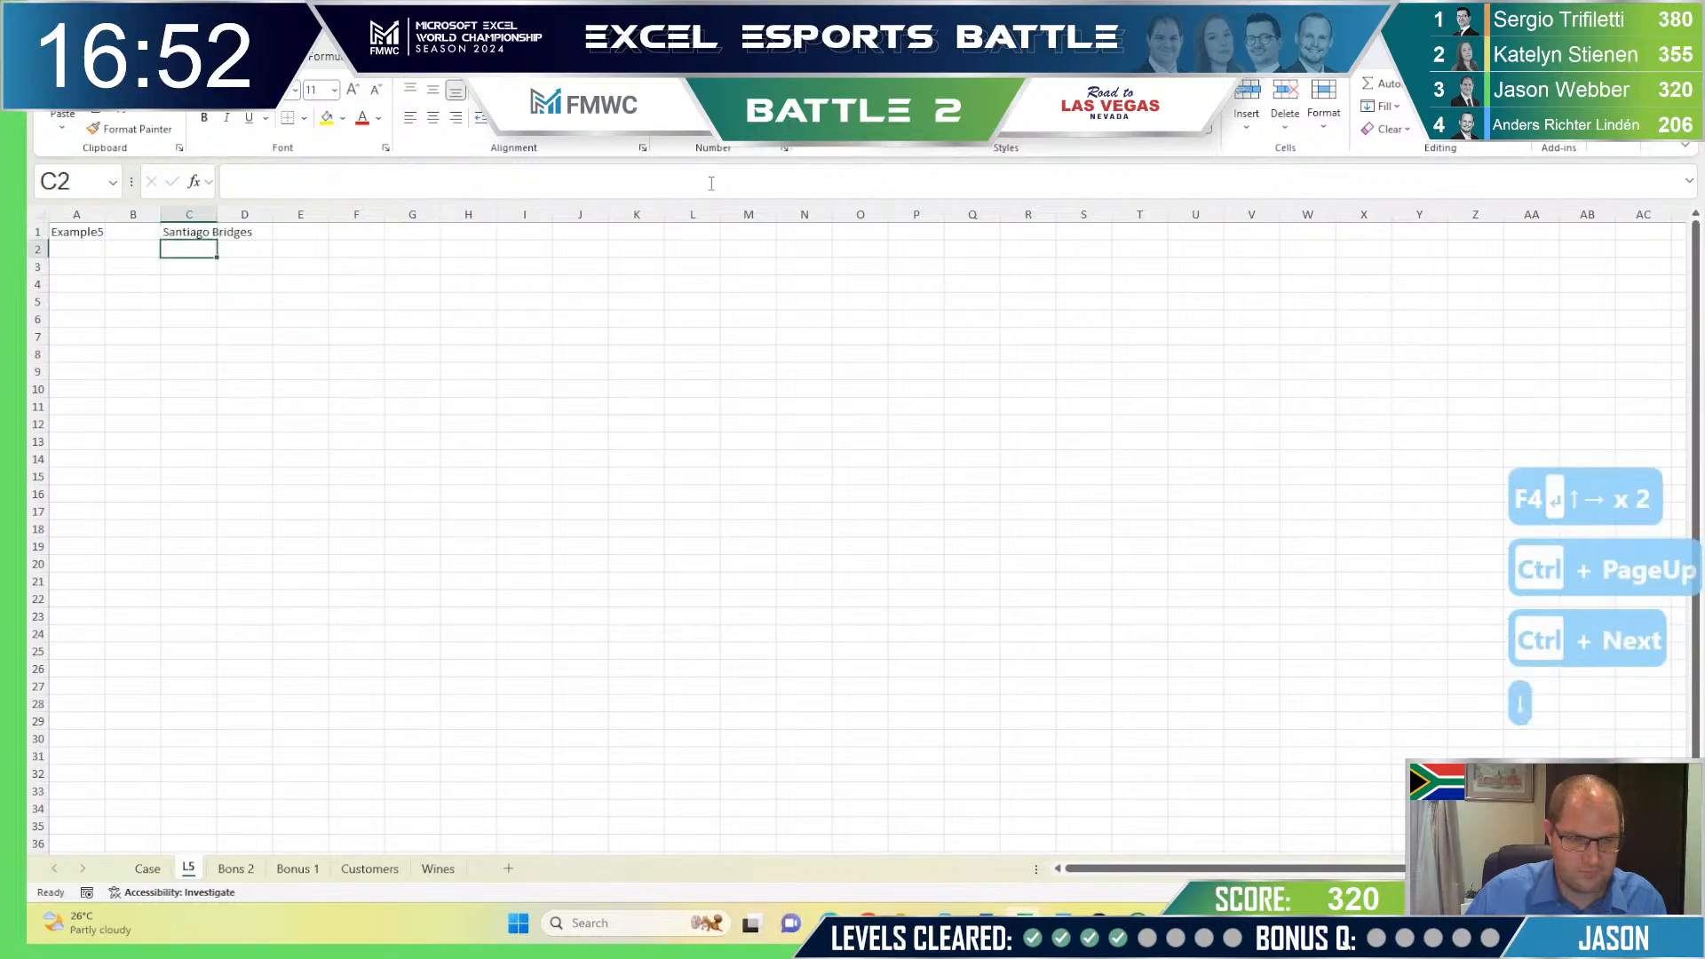
key(ctrl+Page_Up)
scroll(561, 302, up, 11)
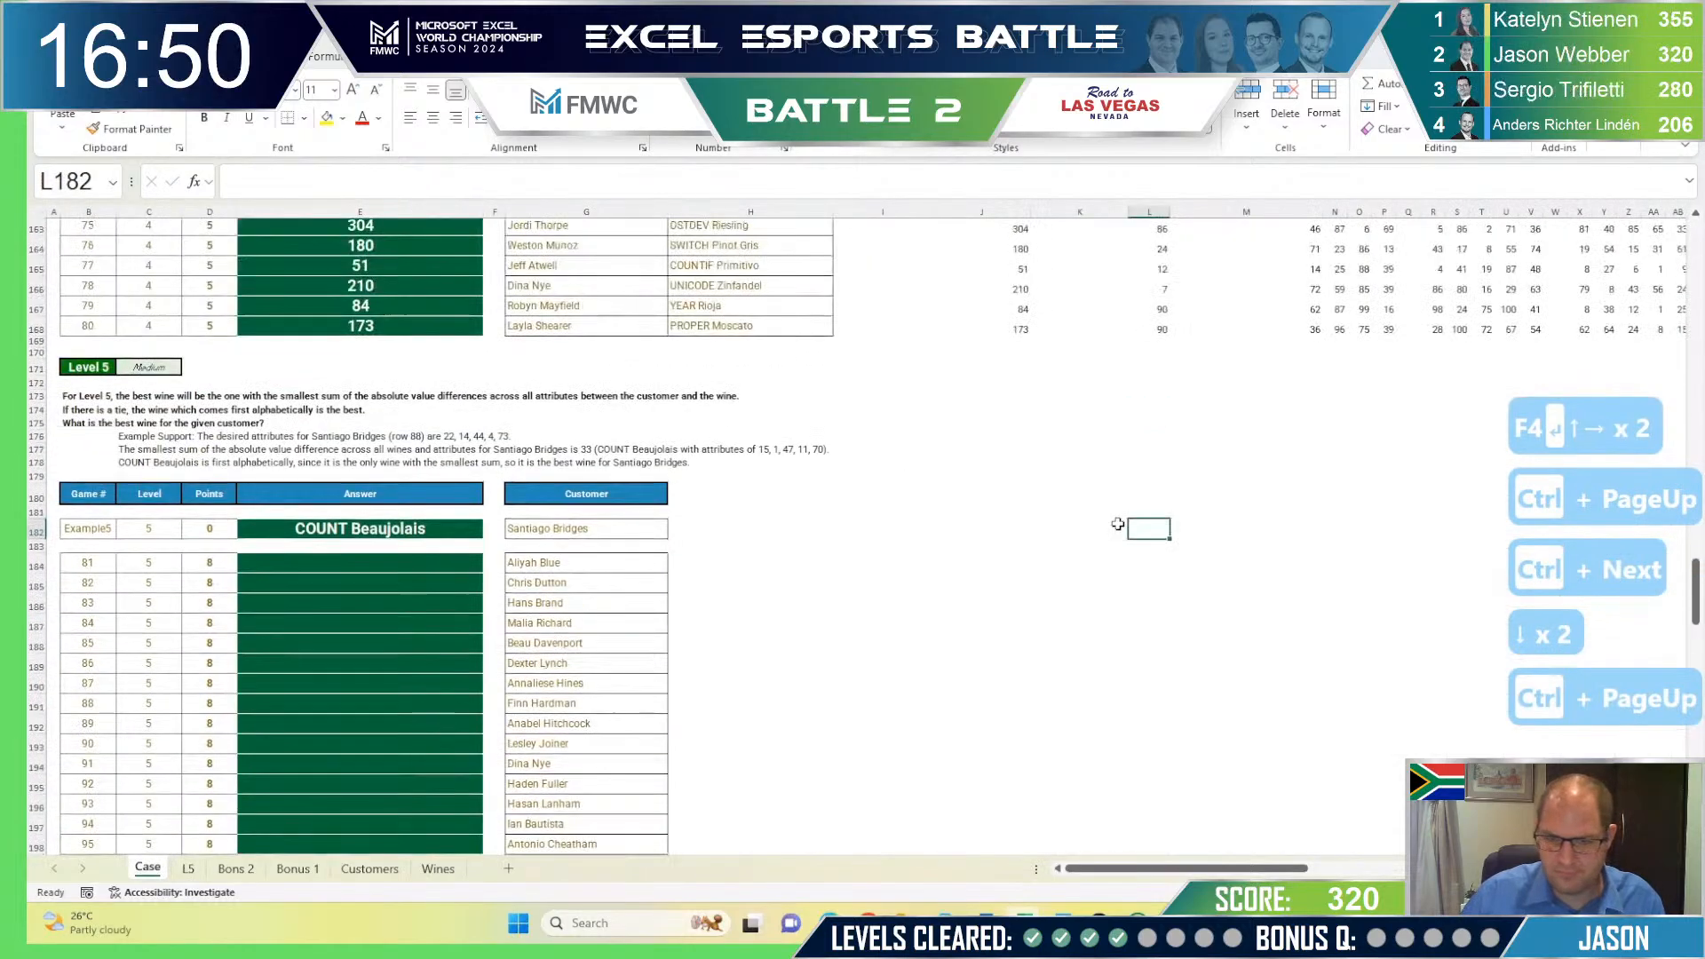
Step: Copy the customer attribute lookup formula from L147 of the Case sheet into F1 of the L5 sheet and point it at the customer in C1
click(1158, 382)
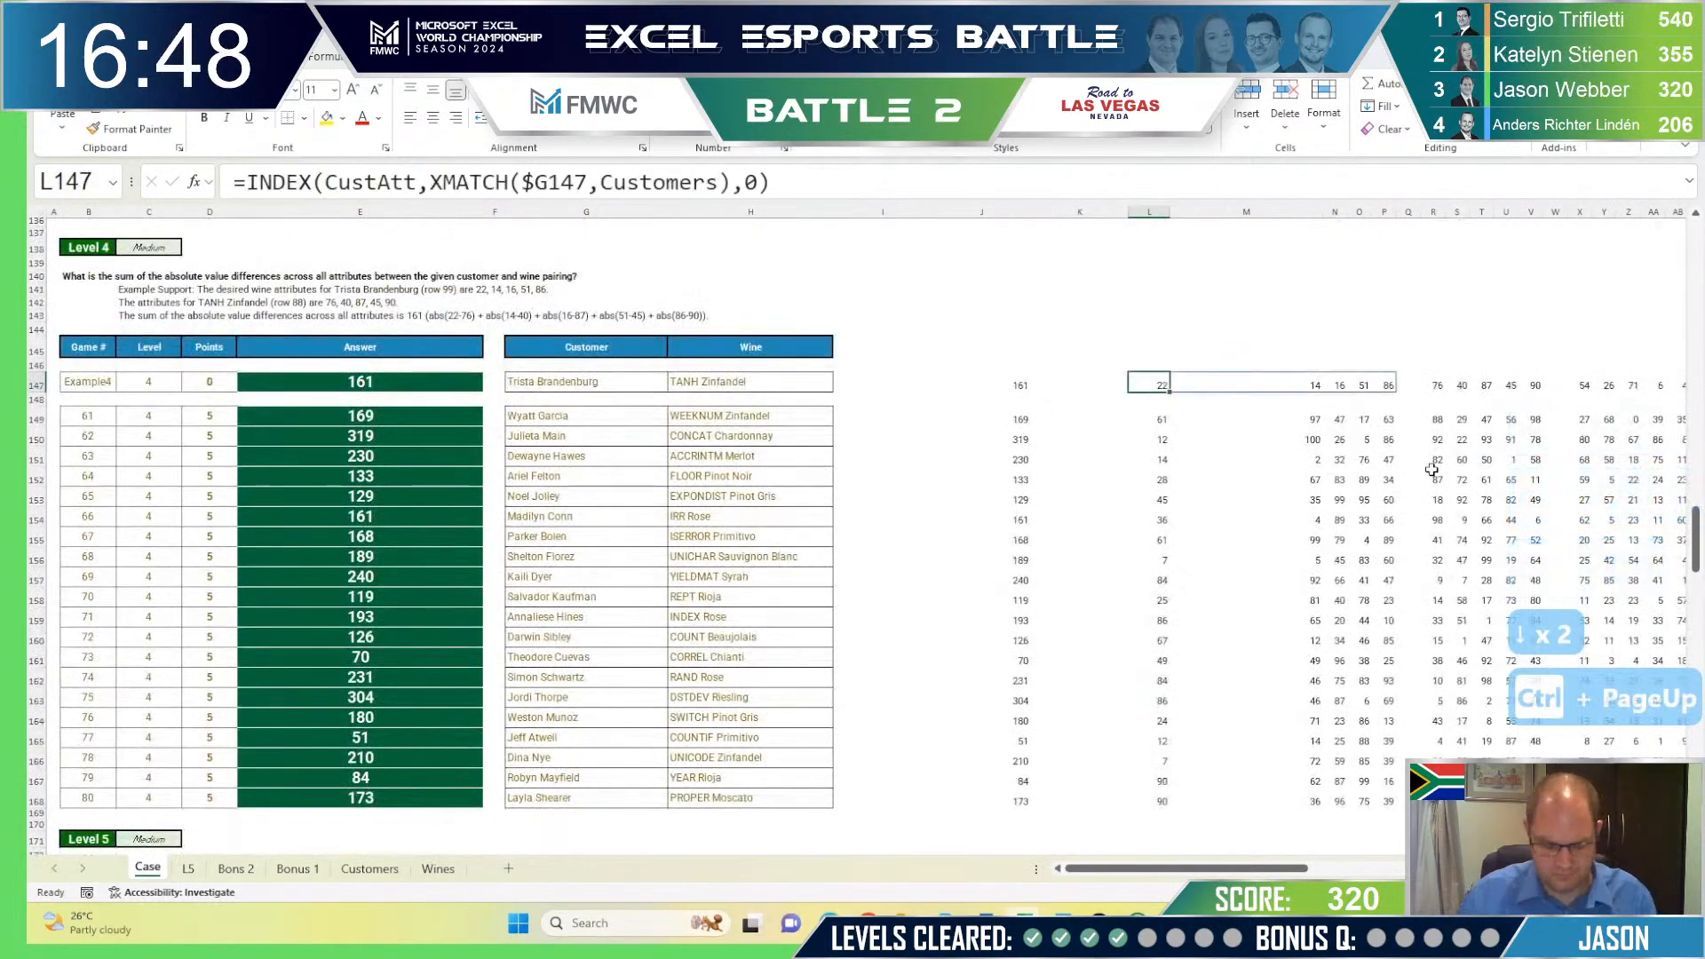
key(ctrl+c)
key(ctrl+Page_Down)
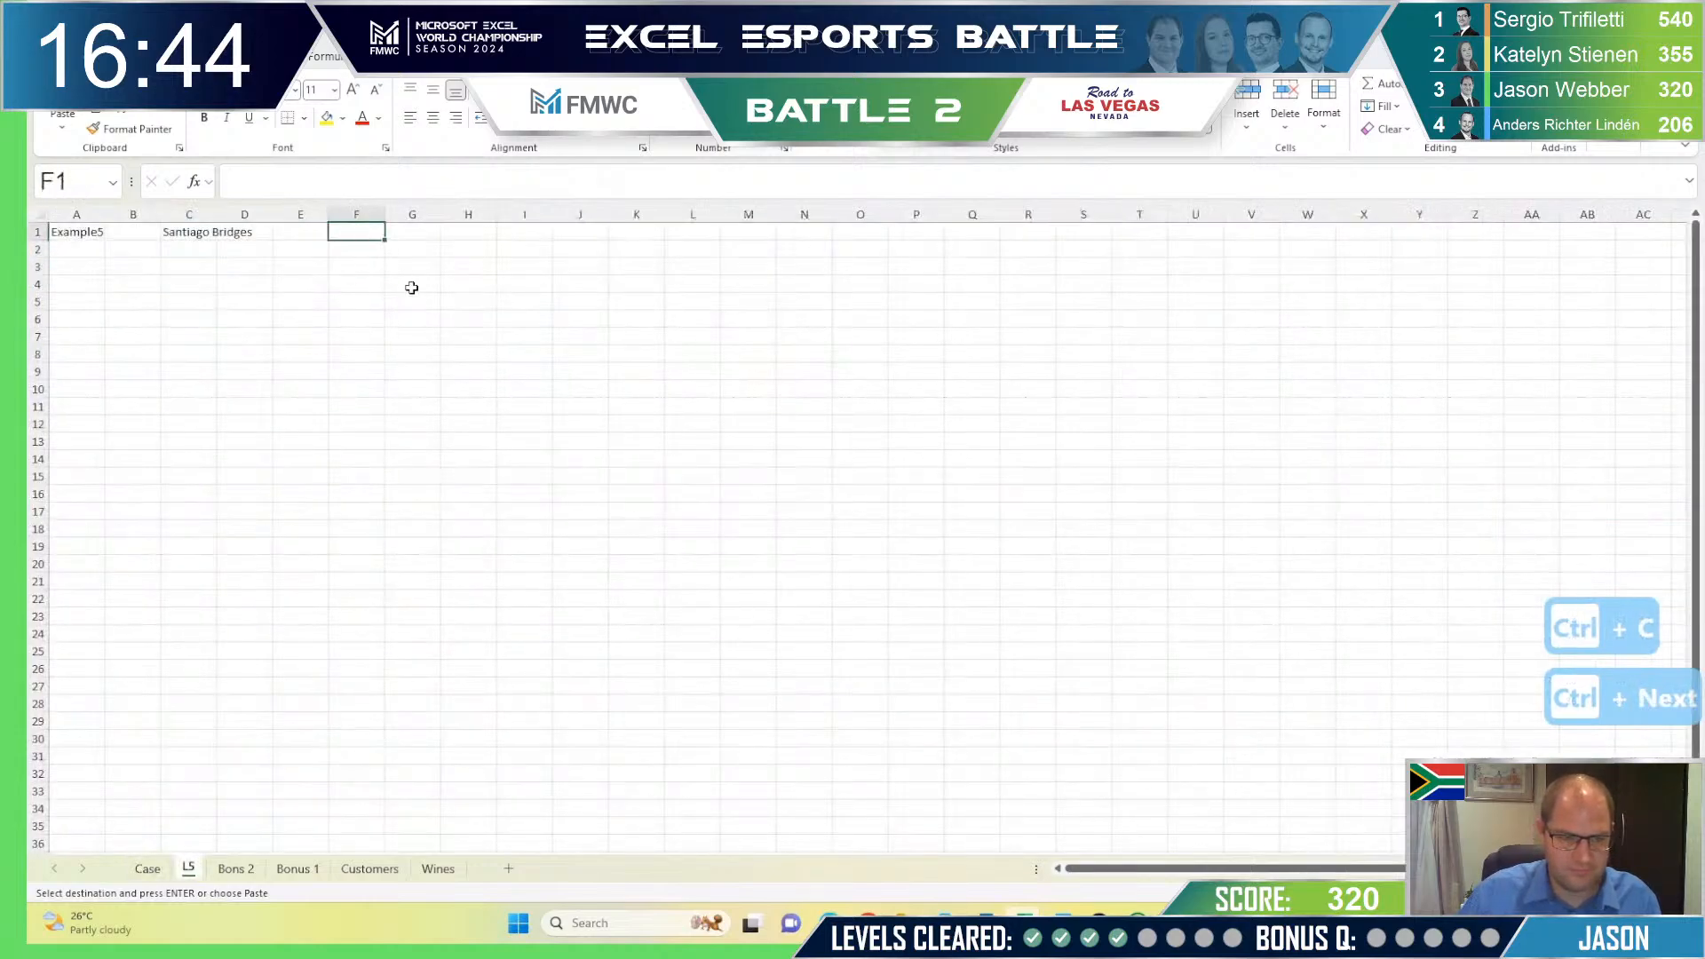
key(ctrl+v)
key(F2)
drag(414, 246, 207, 233)
key(Return)
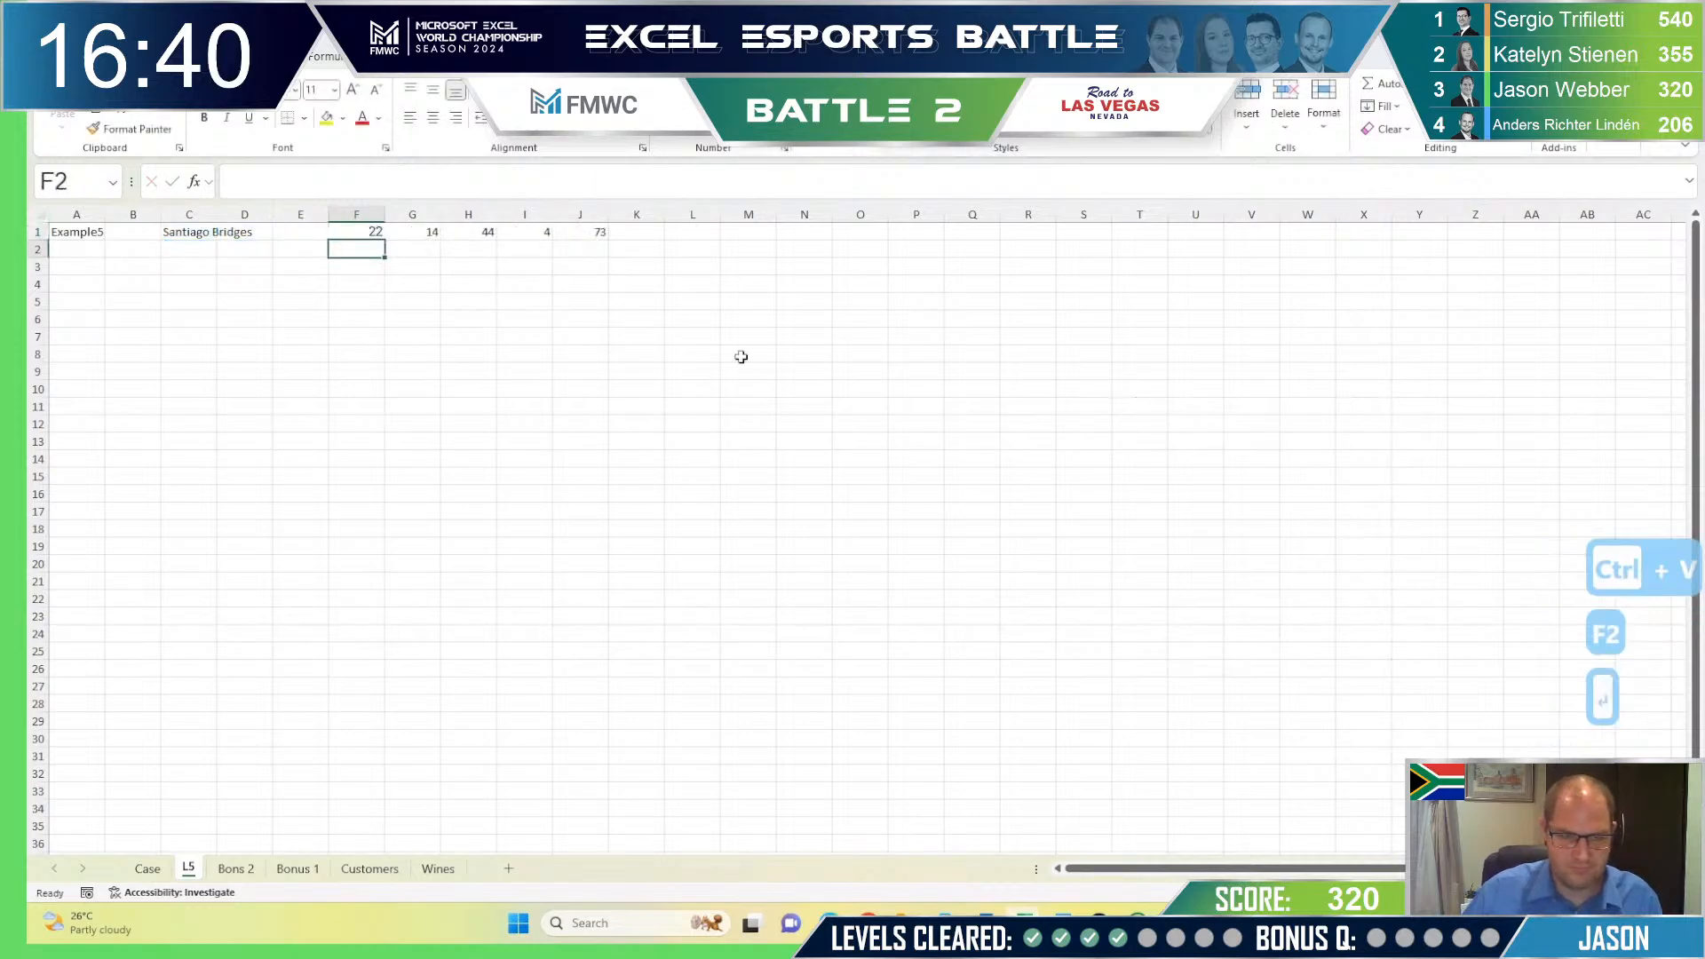
Step: Spill the wine attributes with =WineAtts in L1 of the L5 sheet and move the formula one column over to M1
key(ctrl+Right)
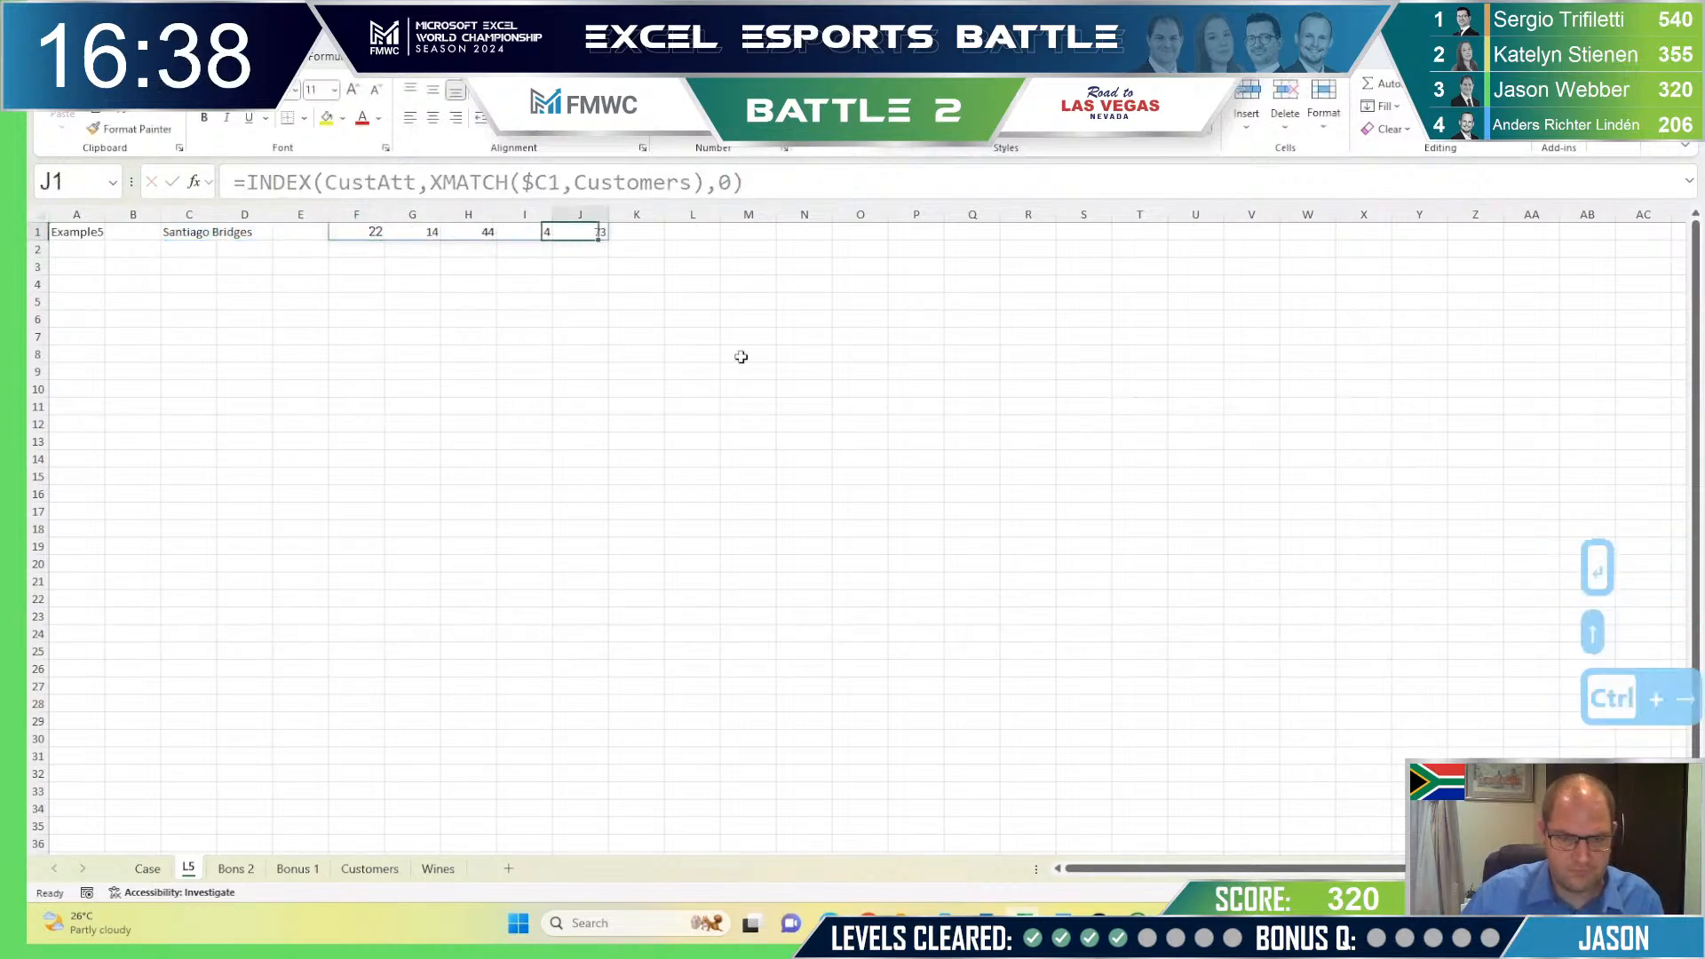
key(Right)
key(Right)
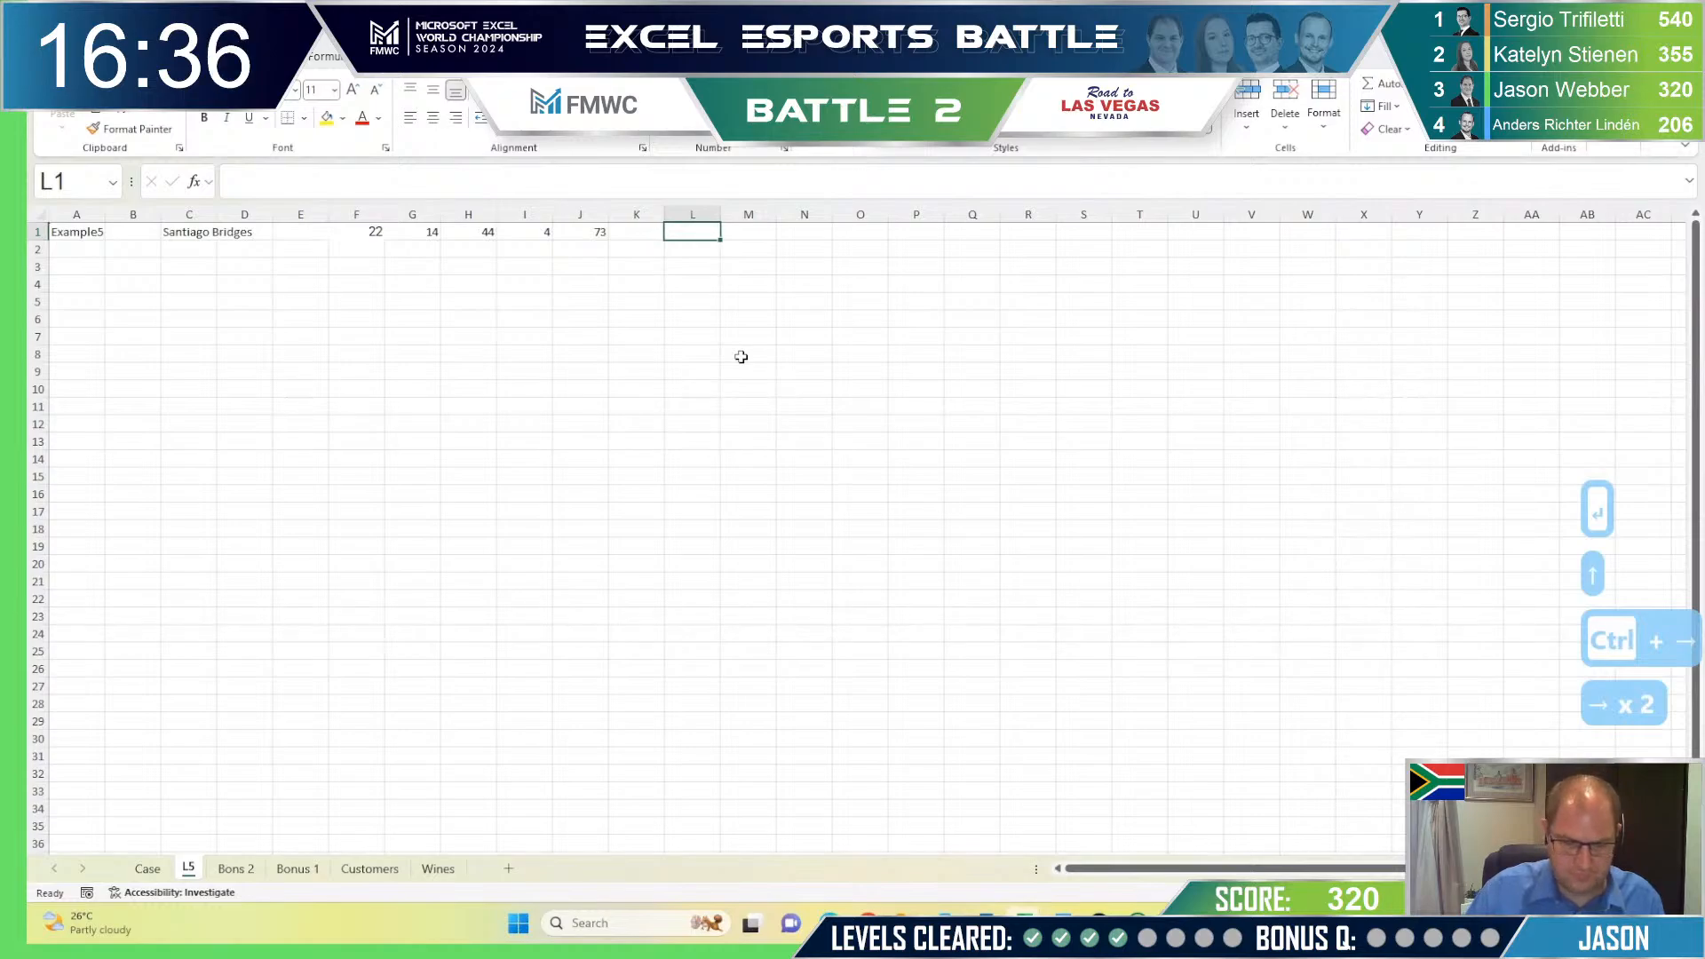
text(=wine)
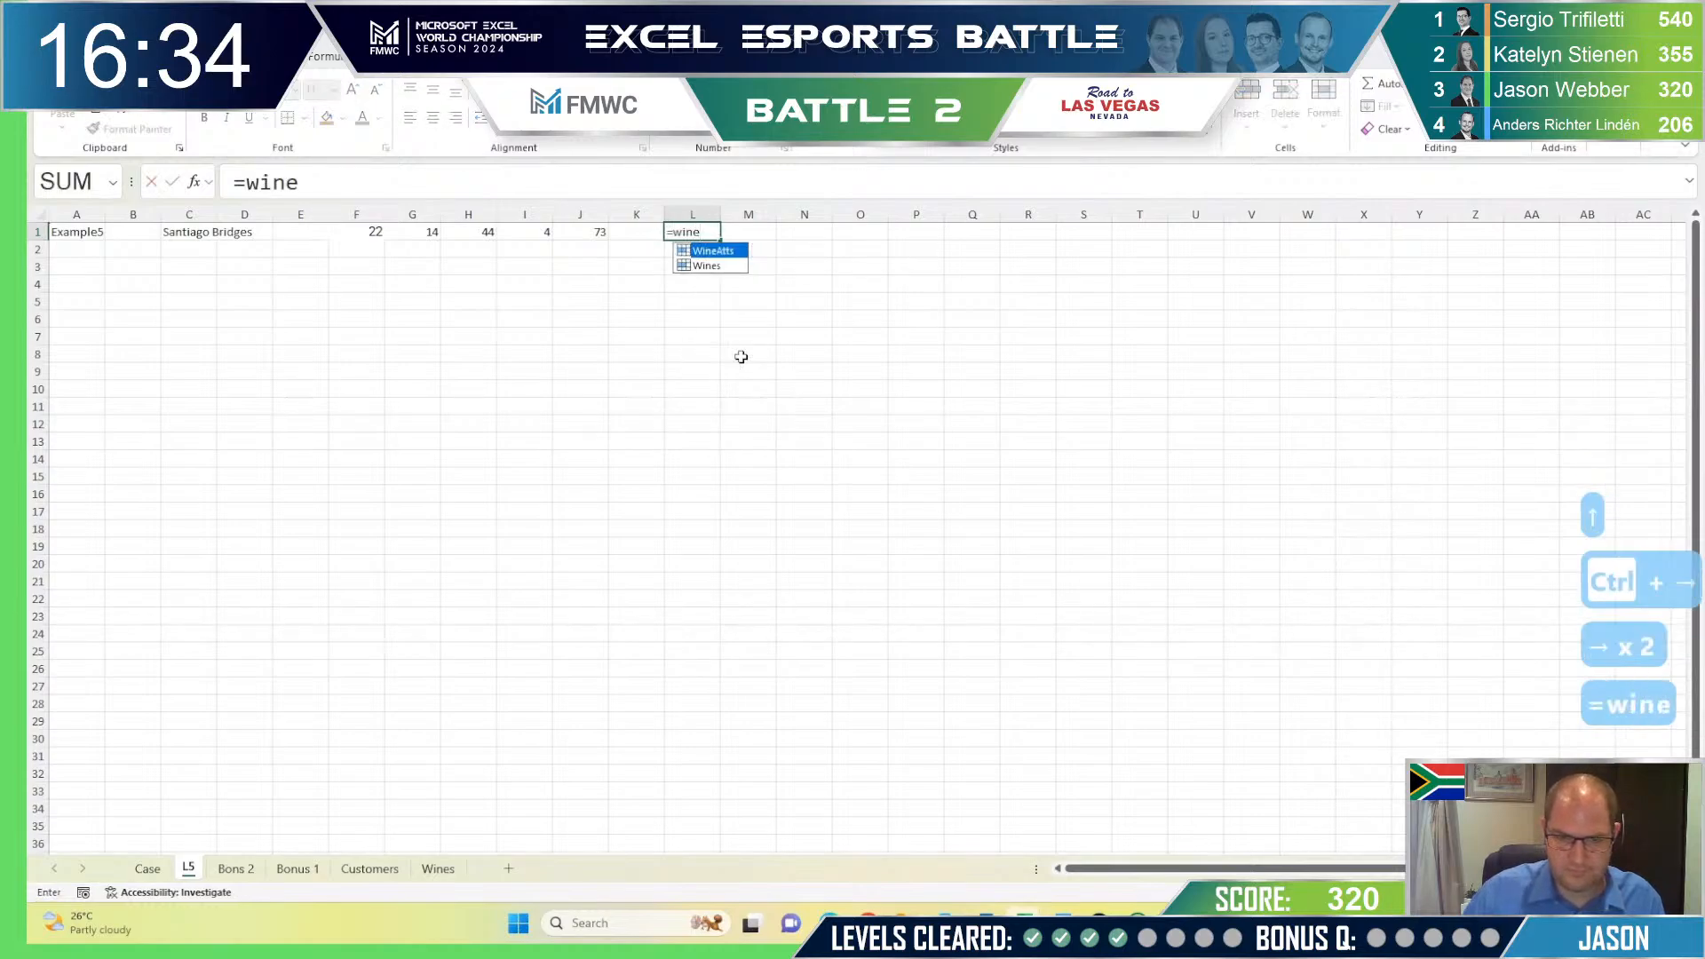
key(Tab)
key(Return)
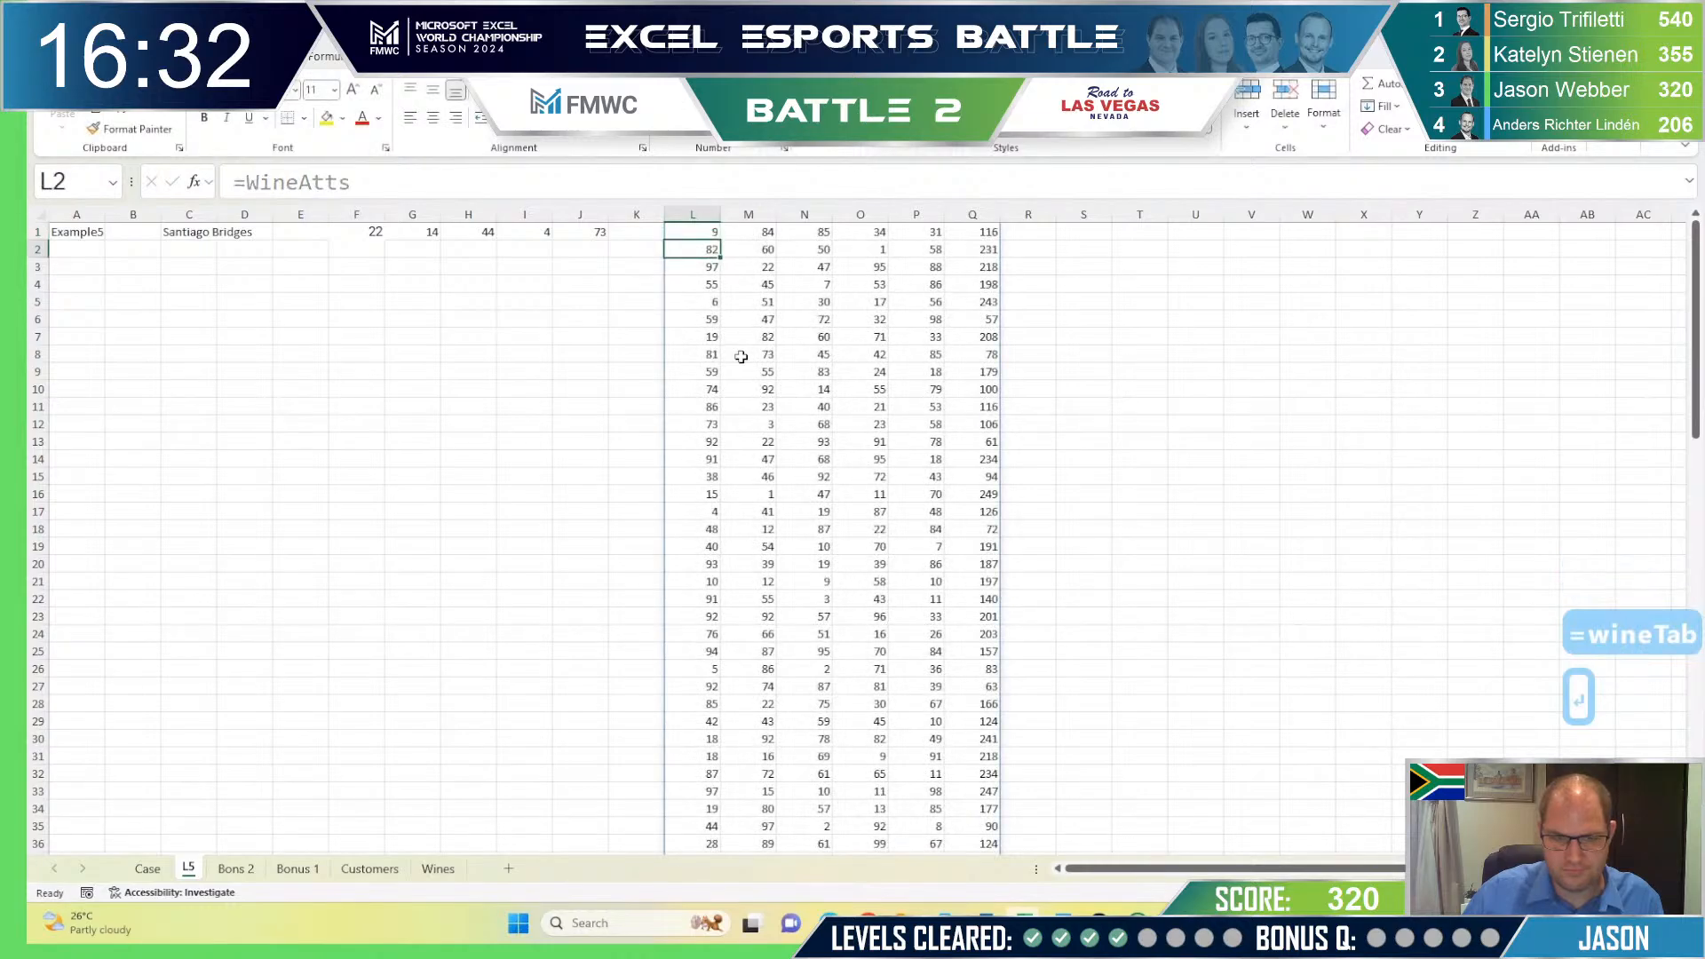
key(ctrl+x)
key(Right)
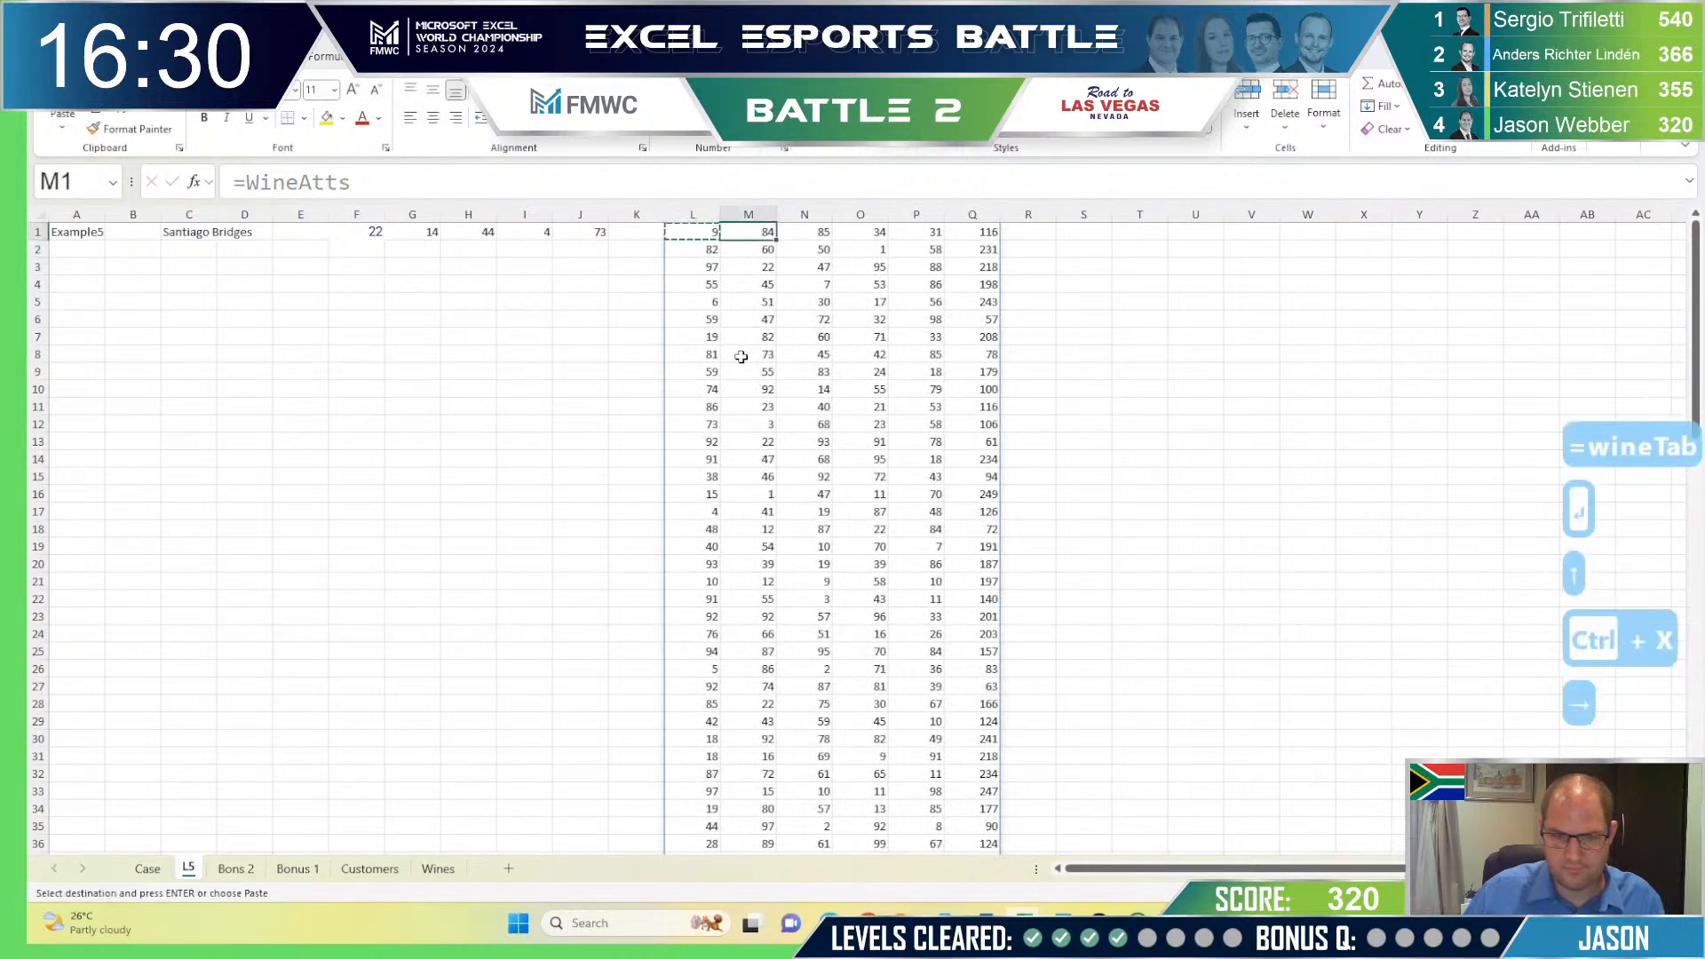
key(ctrl+v)
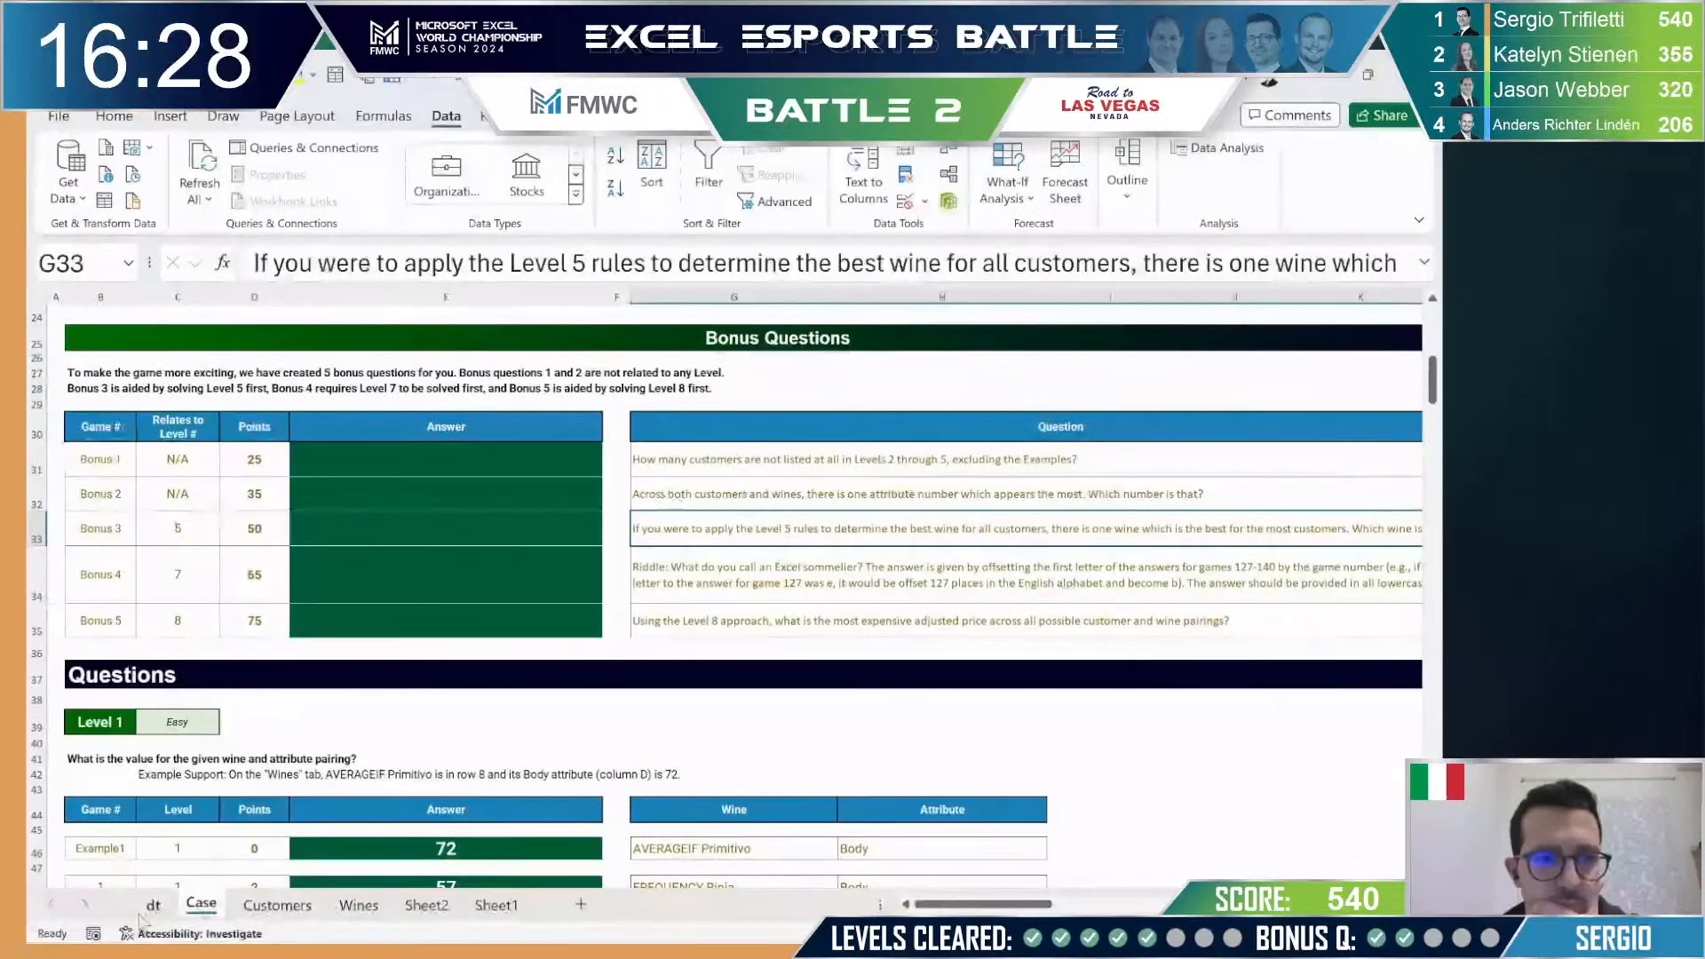
Step: On the dt sheet, list all customer names from AU9 downward with the formula +cc[Customer Name]
click(155, 904)
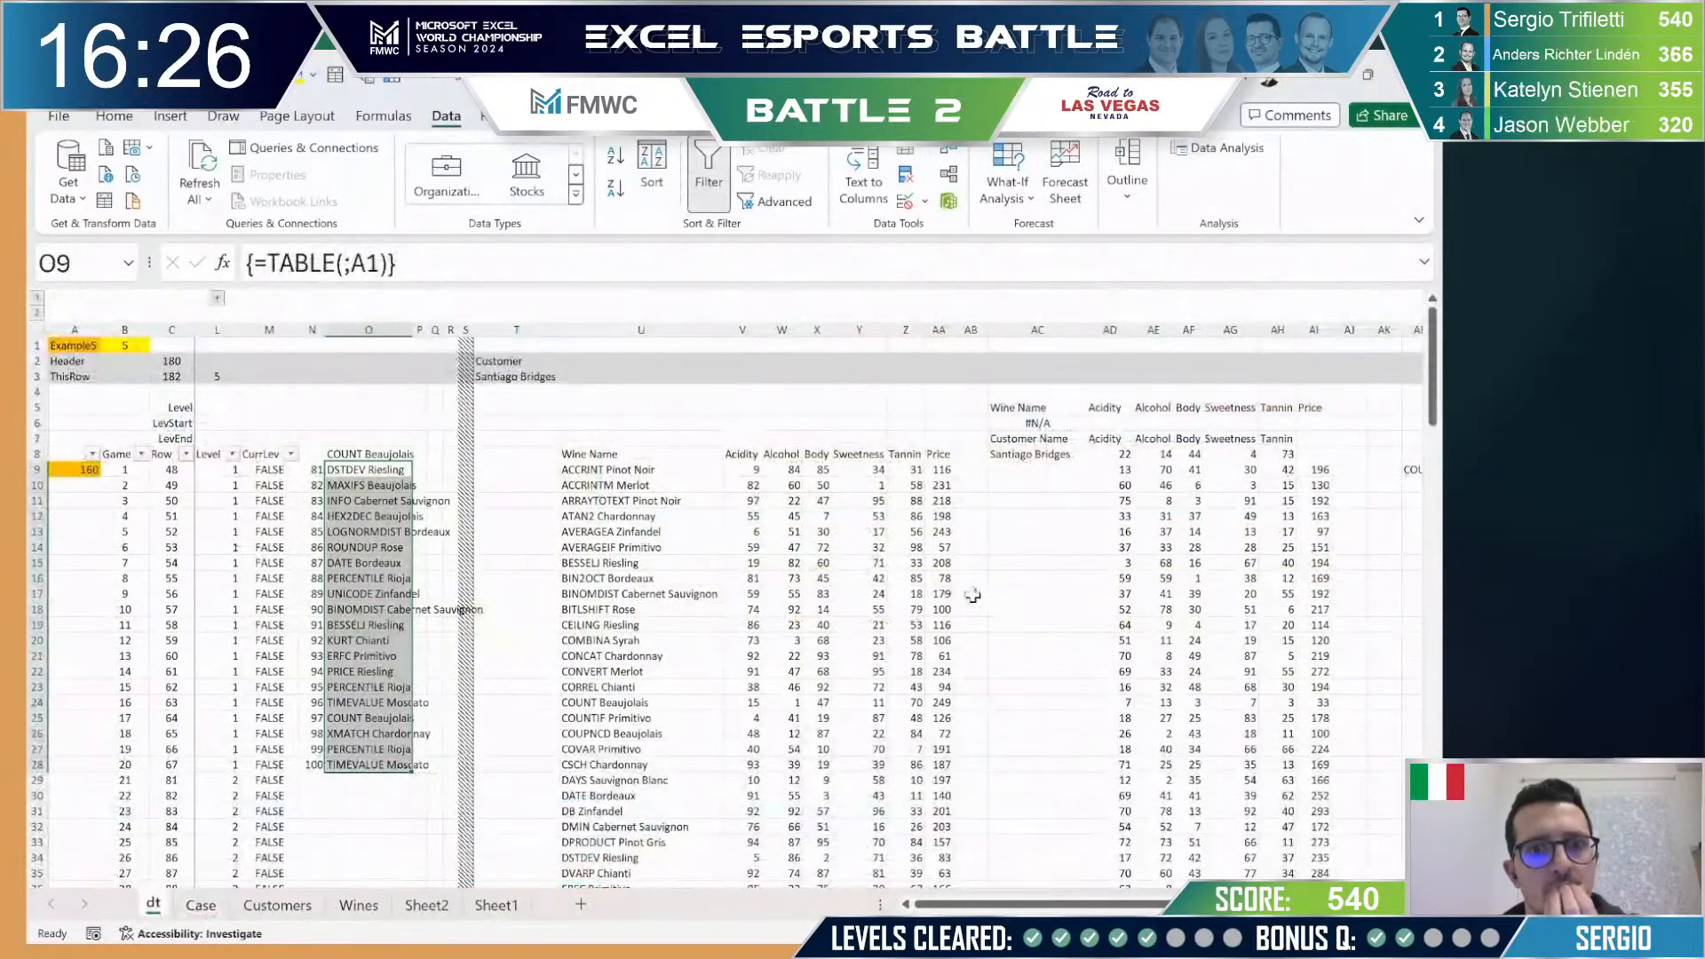
click(1261, 491)
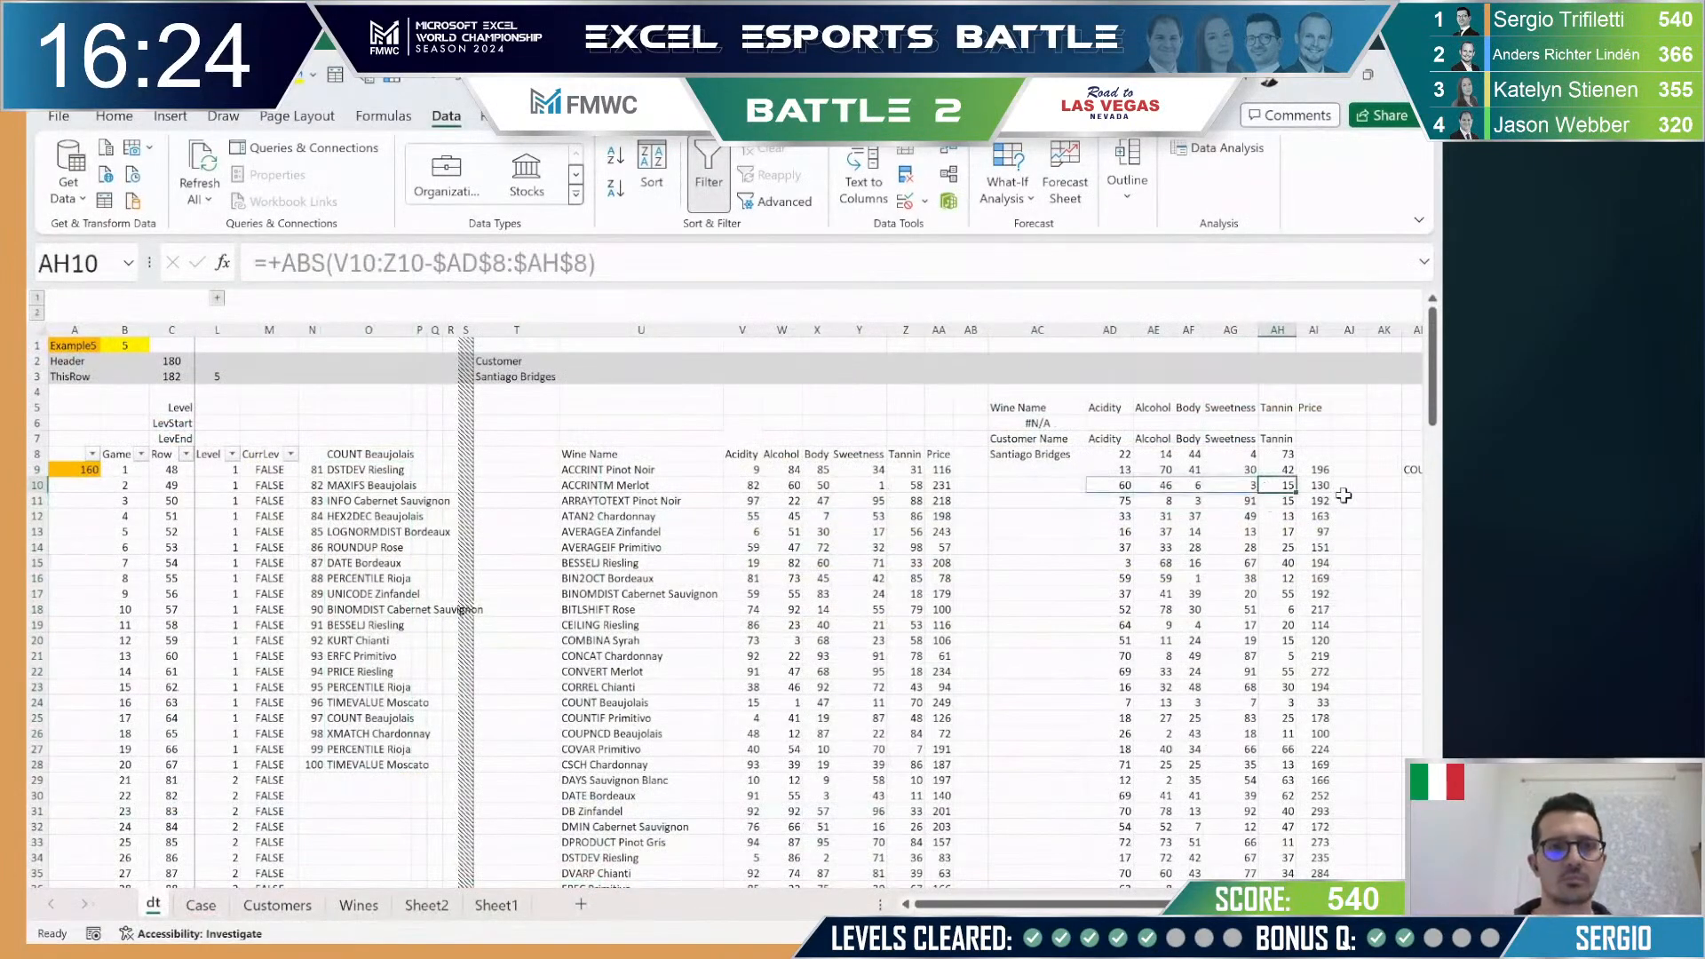
key(Up)
key(Right)
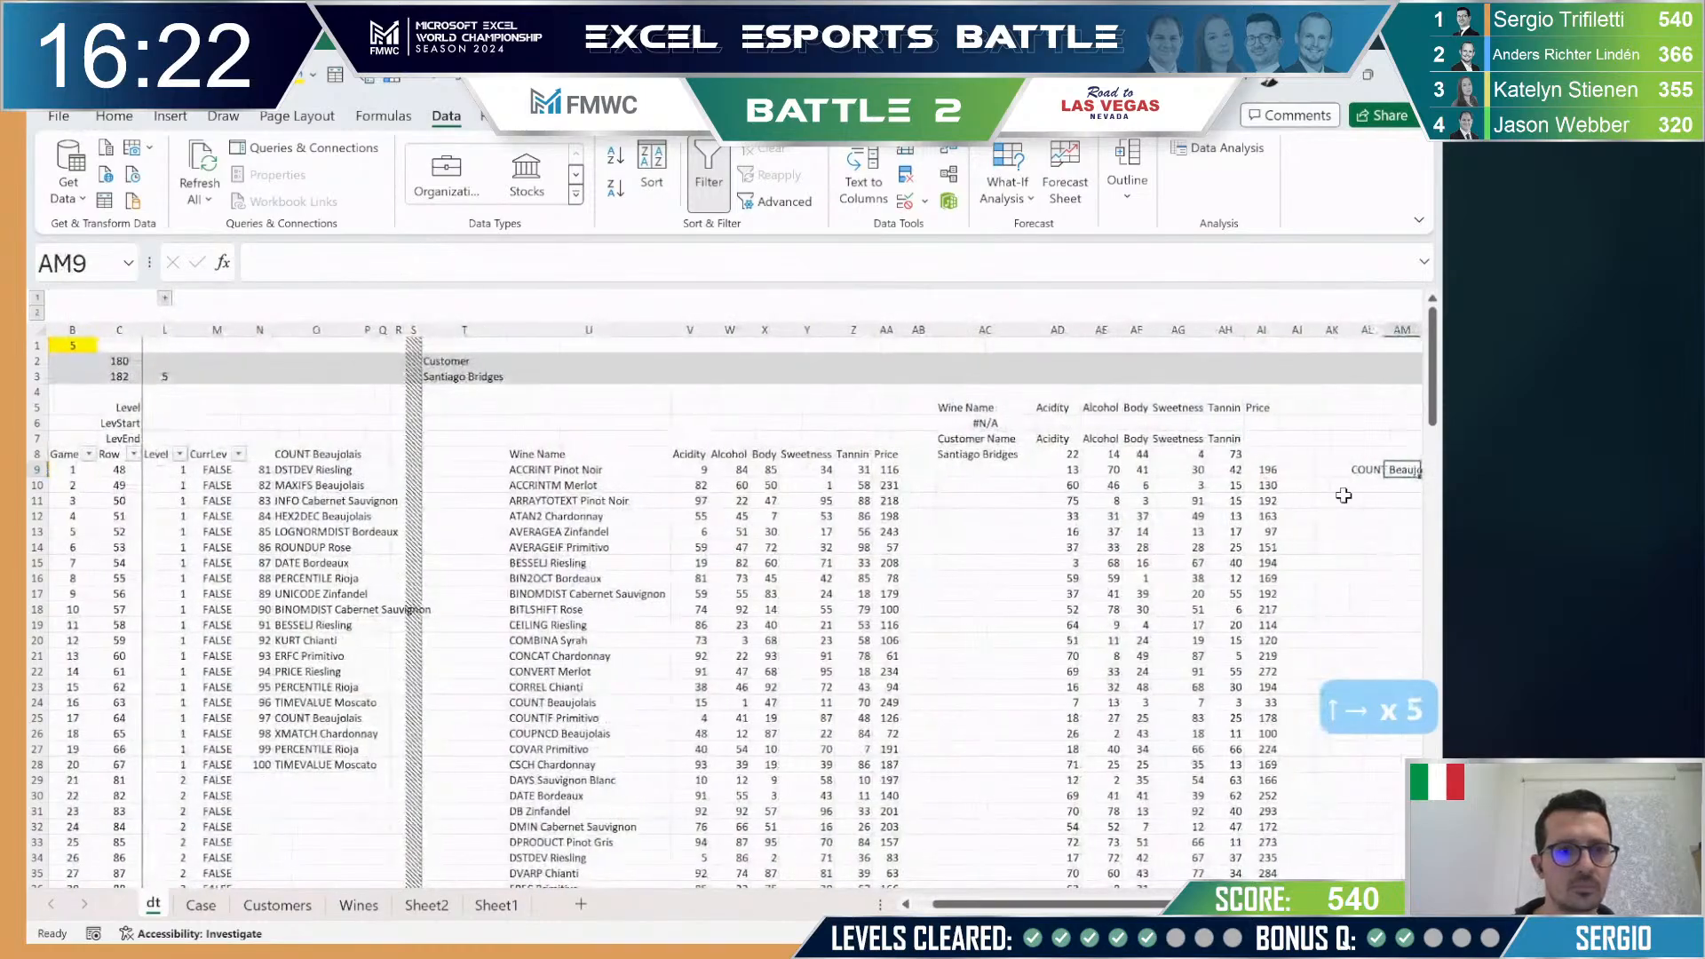
key(Right)
key(Right)
key(Right)
key(Right)
key(Right)
key(Right)
key(Right)
key(Right)
key(Right)
key(Right)
key(Right)
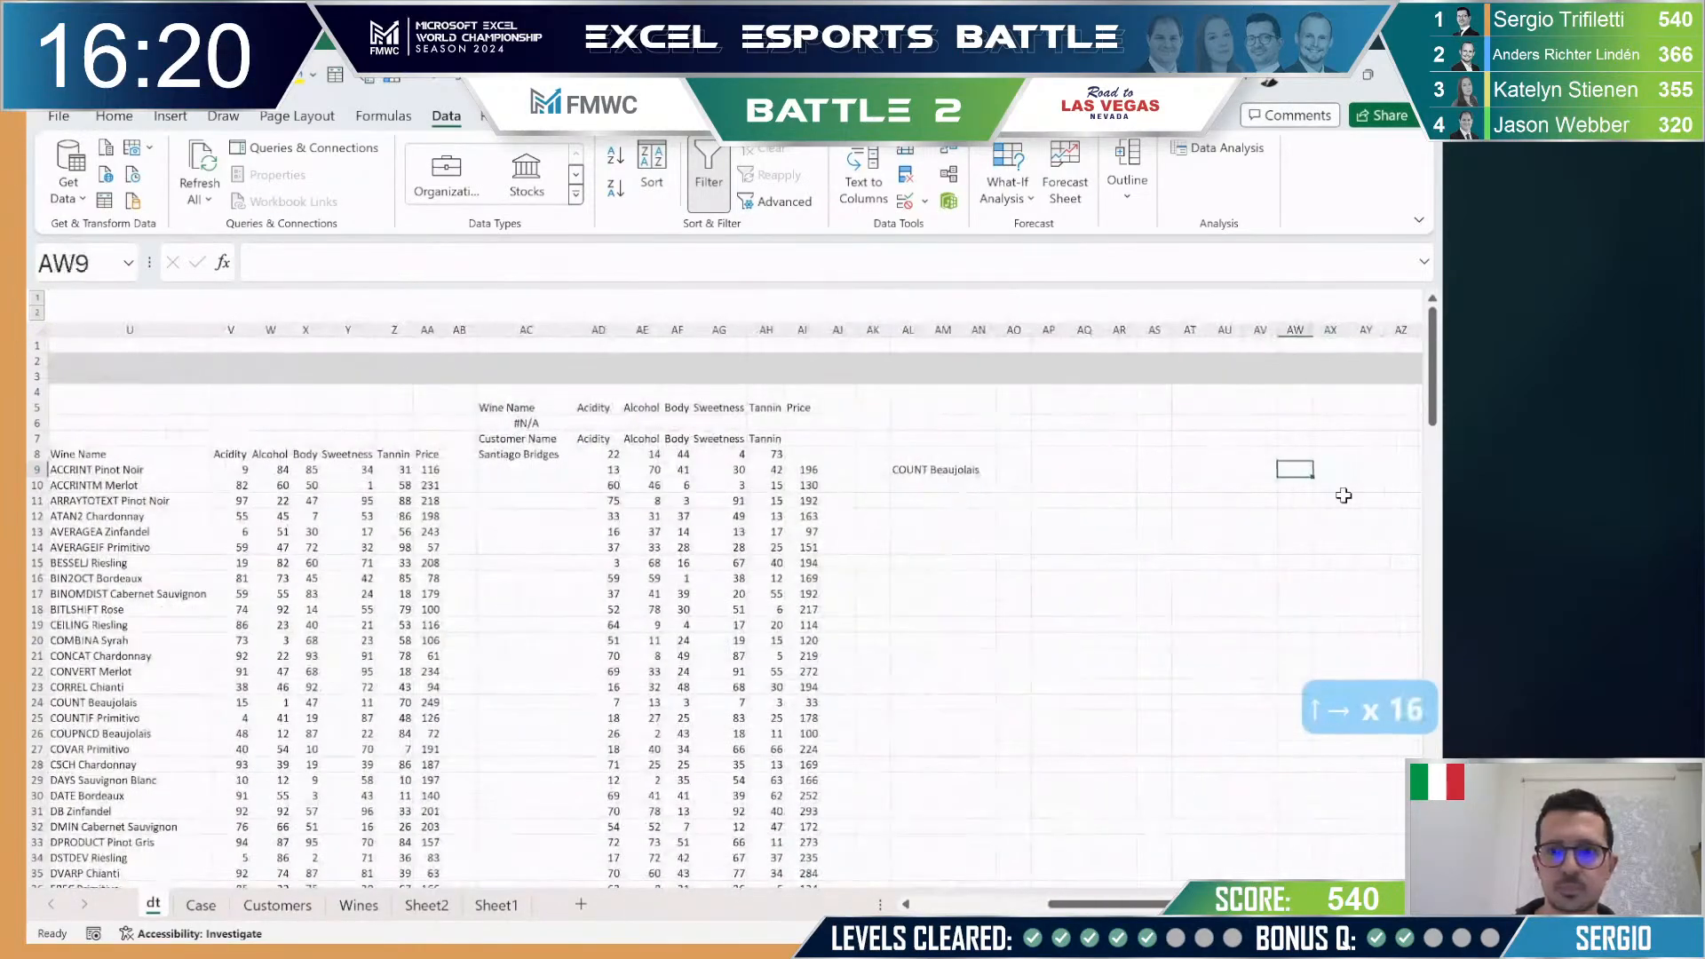
key(Left)
key(Left)
key(Left)
text(+cc[)
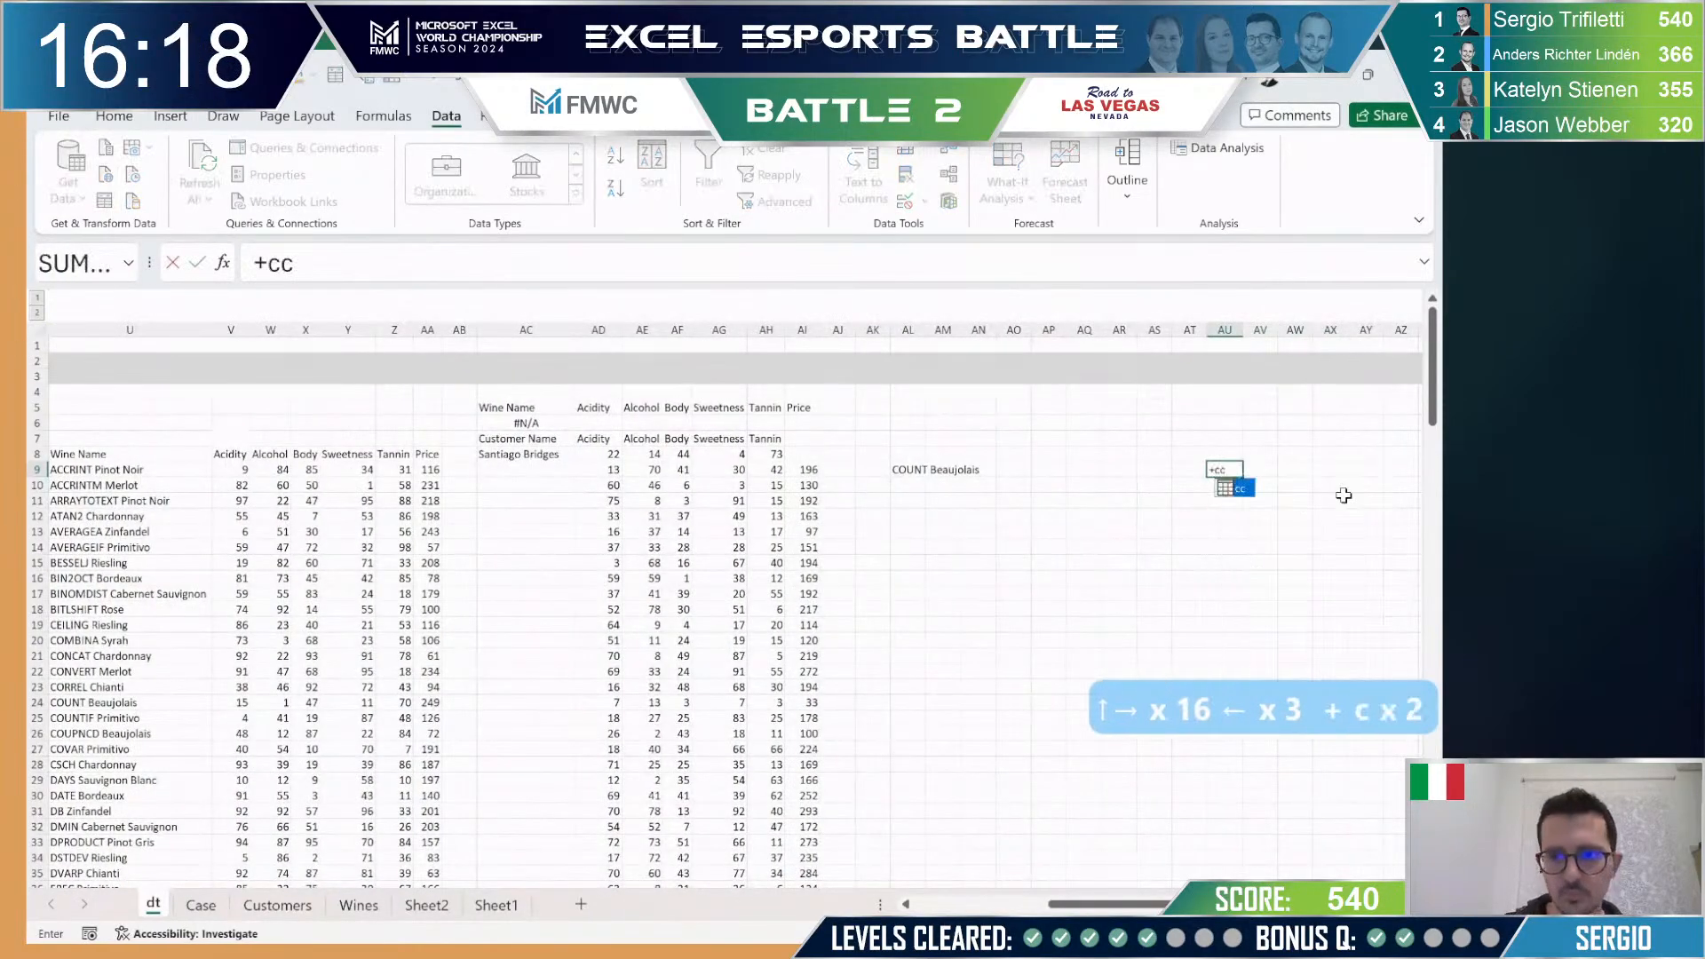
key(Down)
key(Tab)
text(])
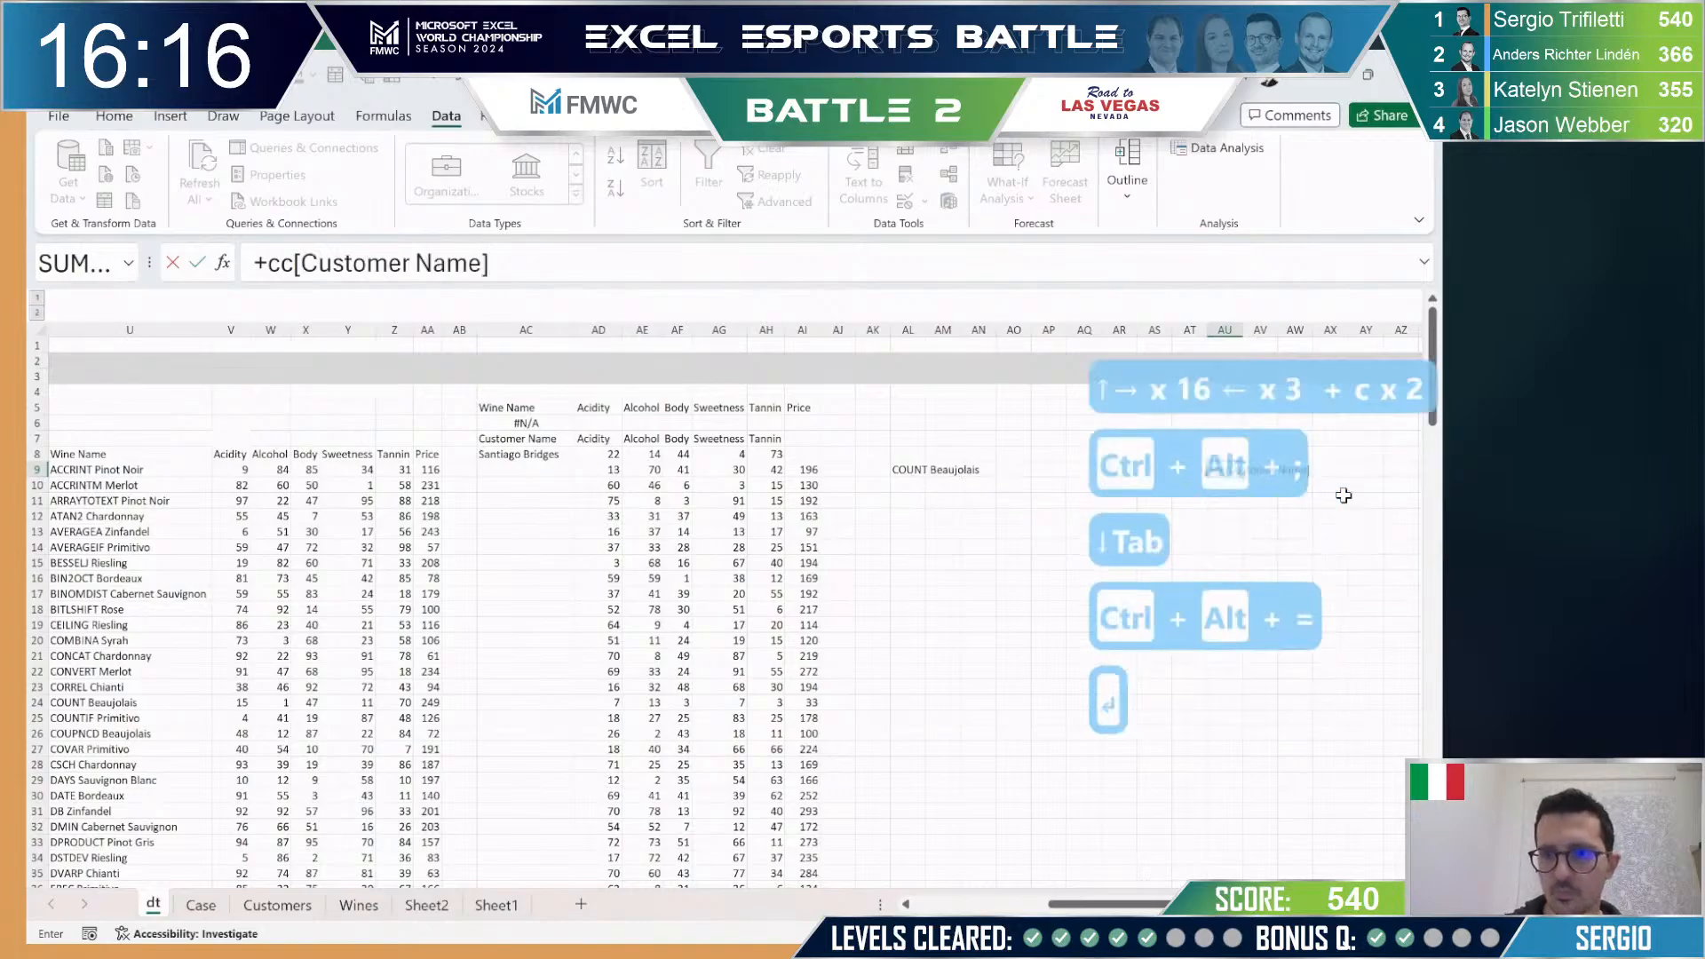
key(Return)
key(Escape)
Step: Reference the best-wine result from AL9 in cell AV8, above the column beside the customer list
key(Right)
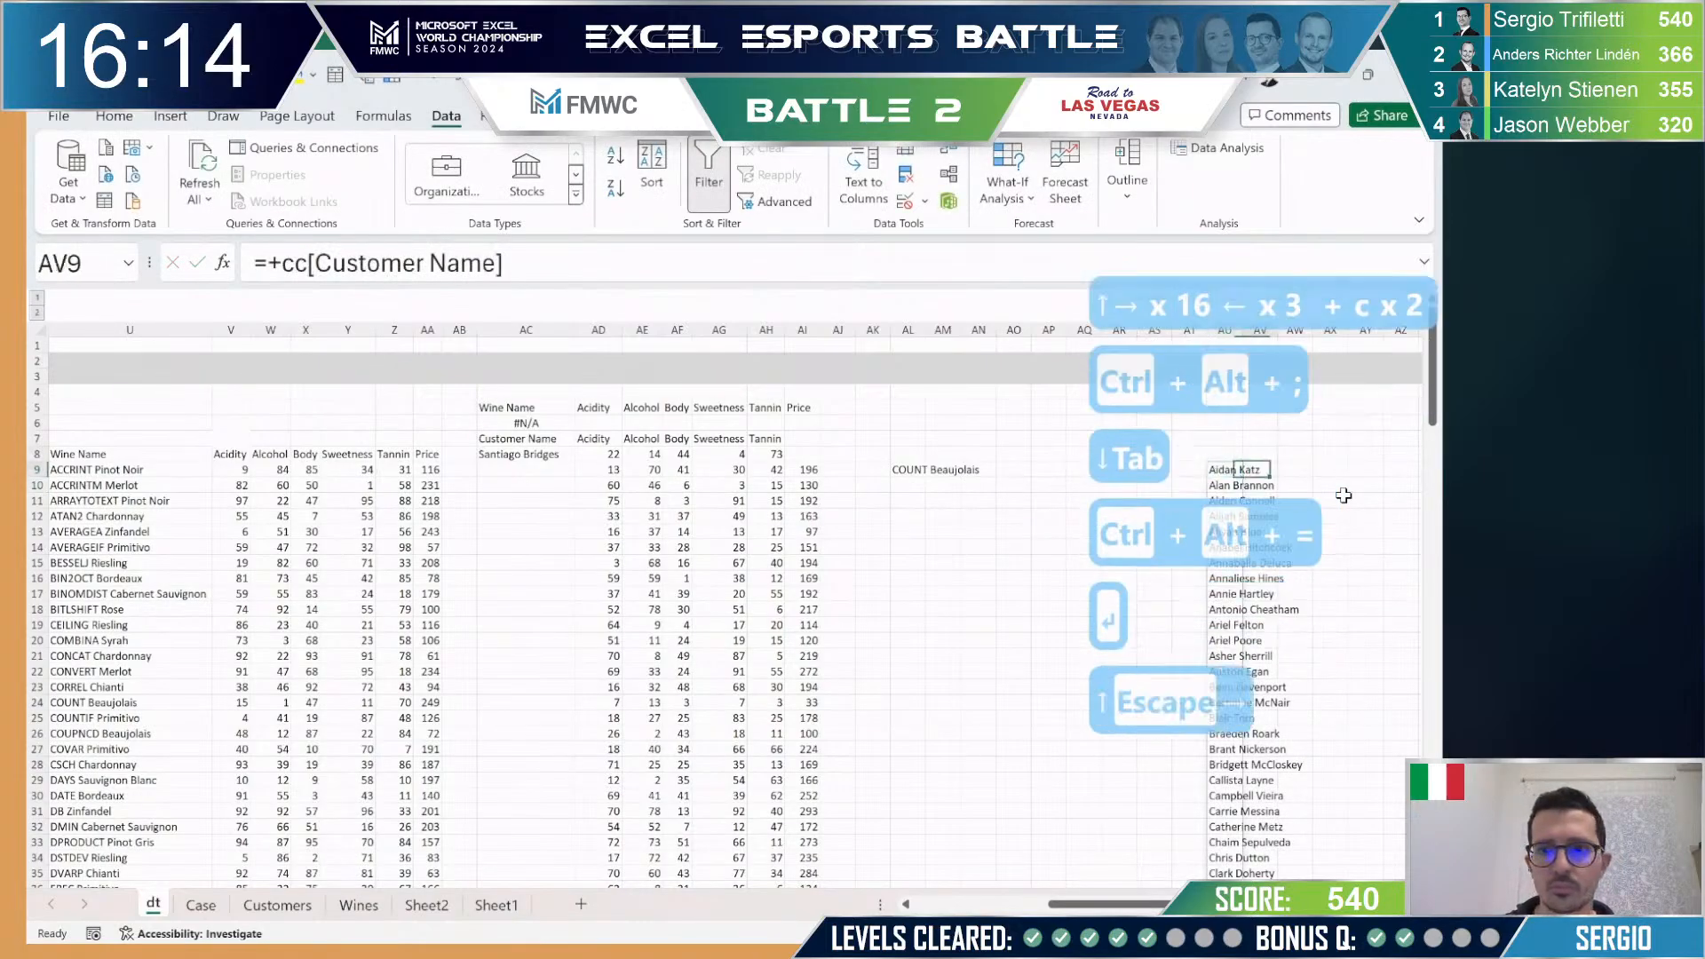
key(Up)
text(+)
key(Down)
key(ctrl+Left)
key(ctrl+Left)
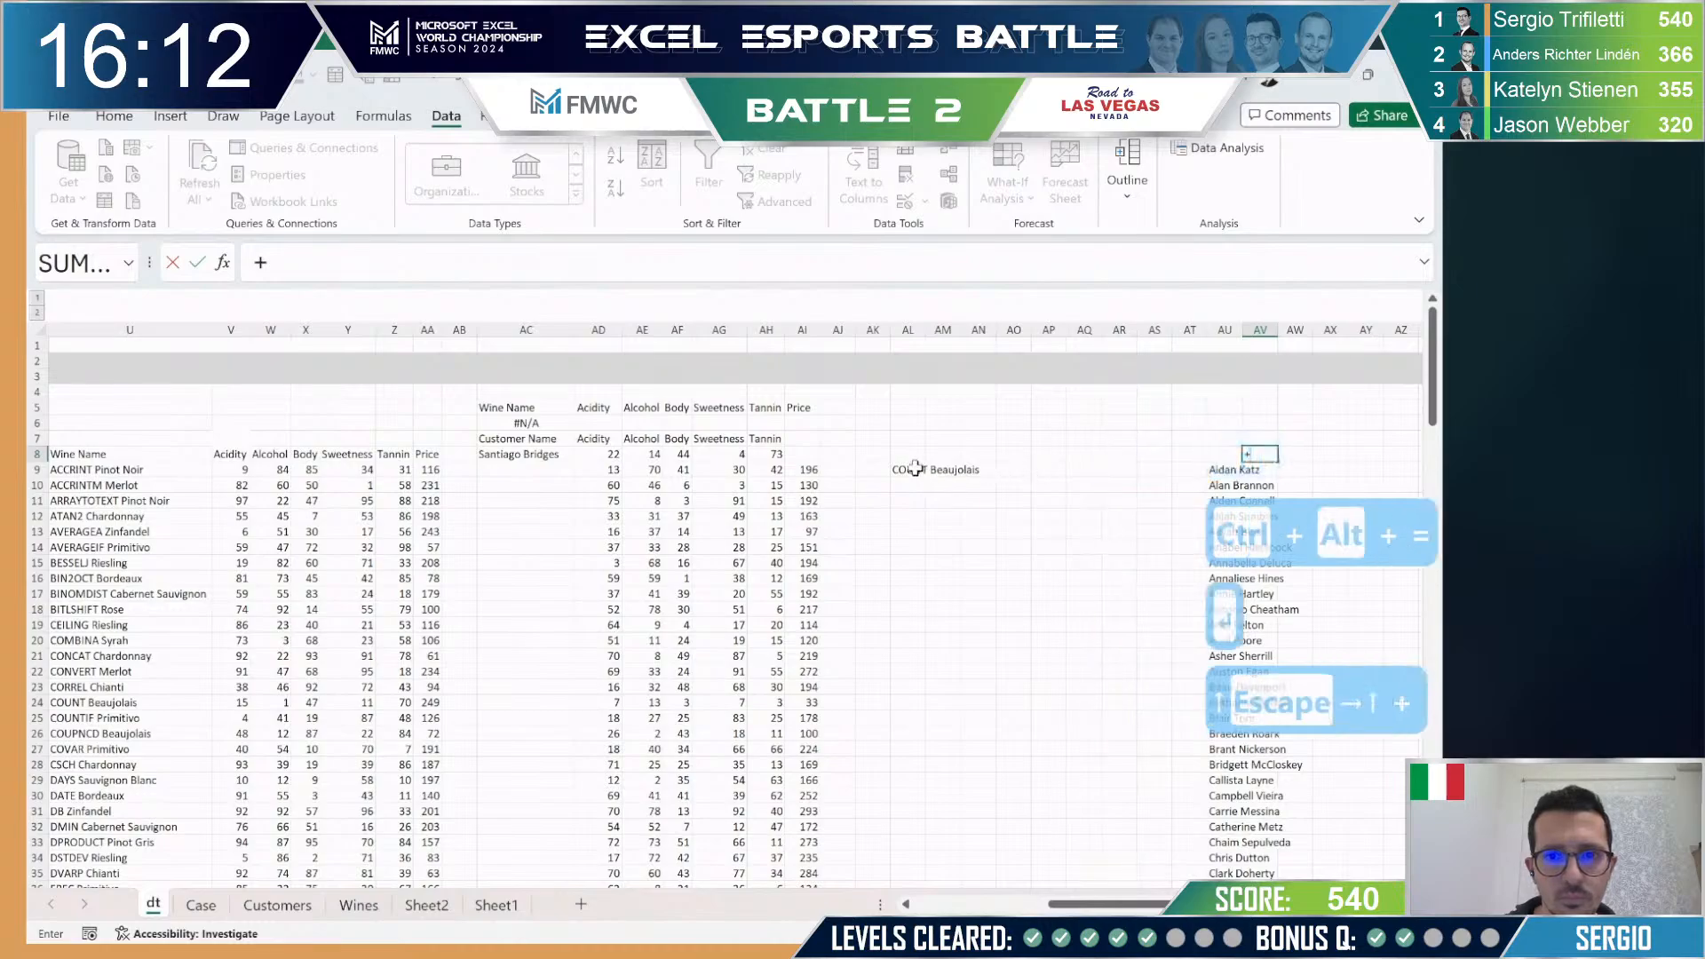
key(Return)
Step: Build a data table over the customer list and the AV8 result using A1 as column input cell, and recalculate it
key(Up)
key(Left)
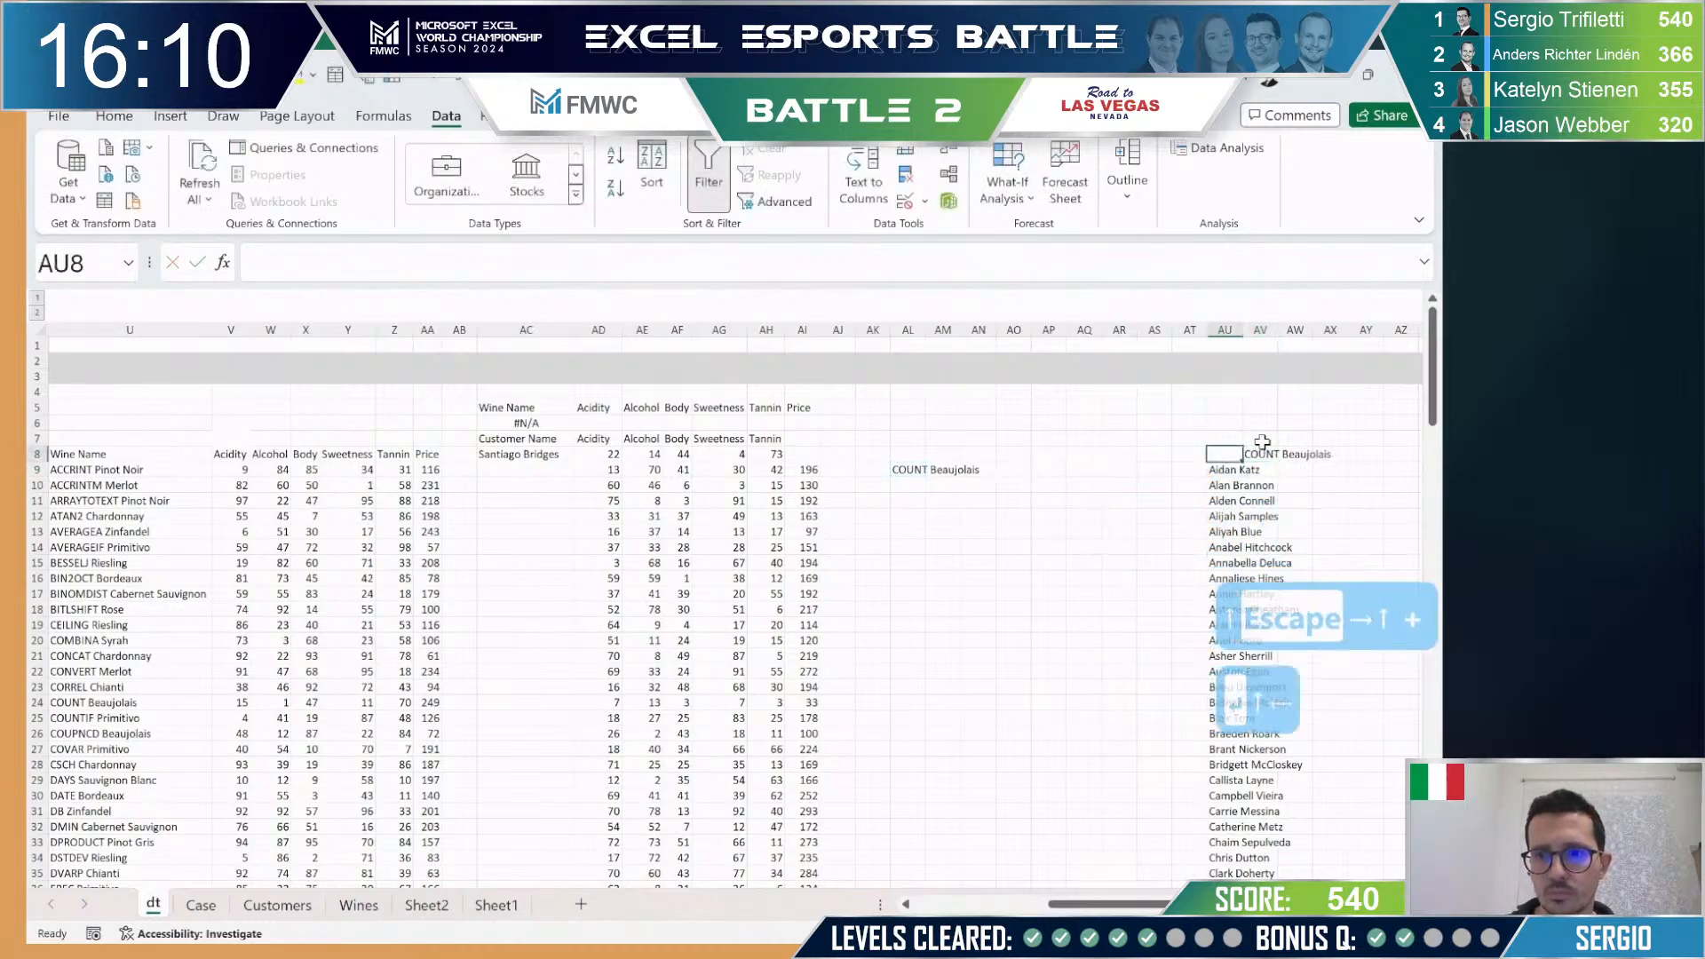
key(shift+Right)
key(ctrl+shift+Down)
key(ctrl+shift+Down)
key(alt+a)
key(w)
key(t)
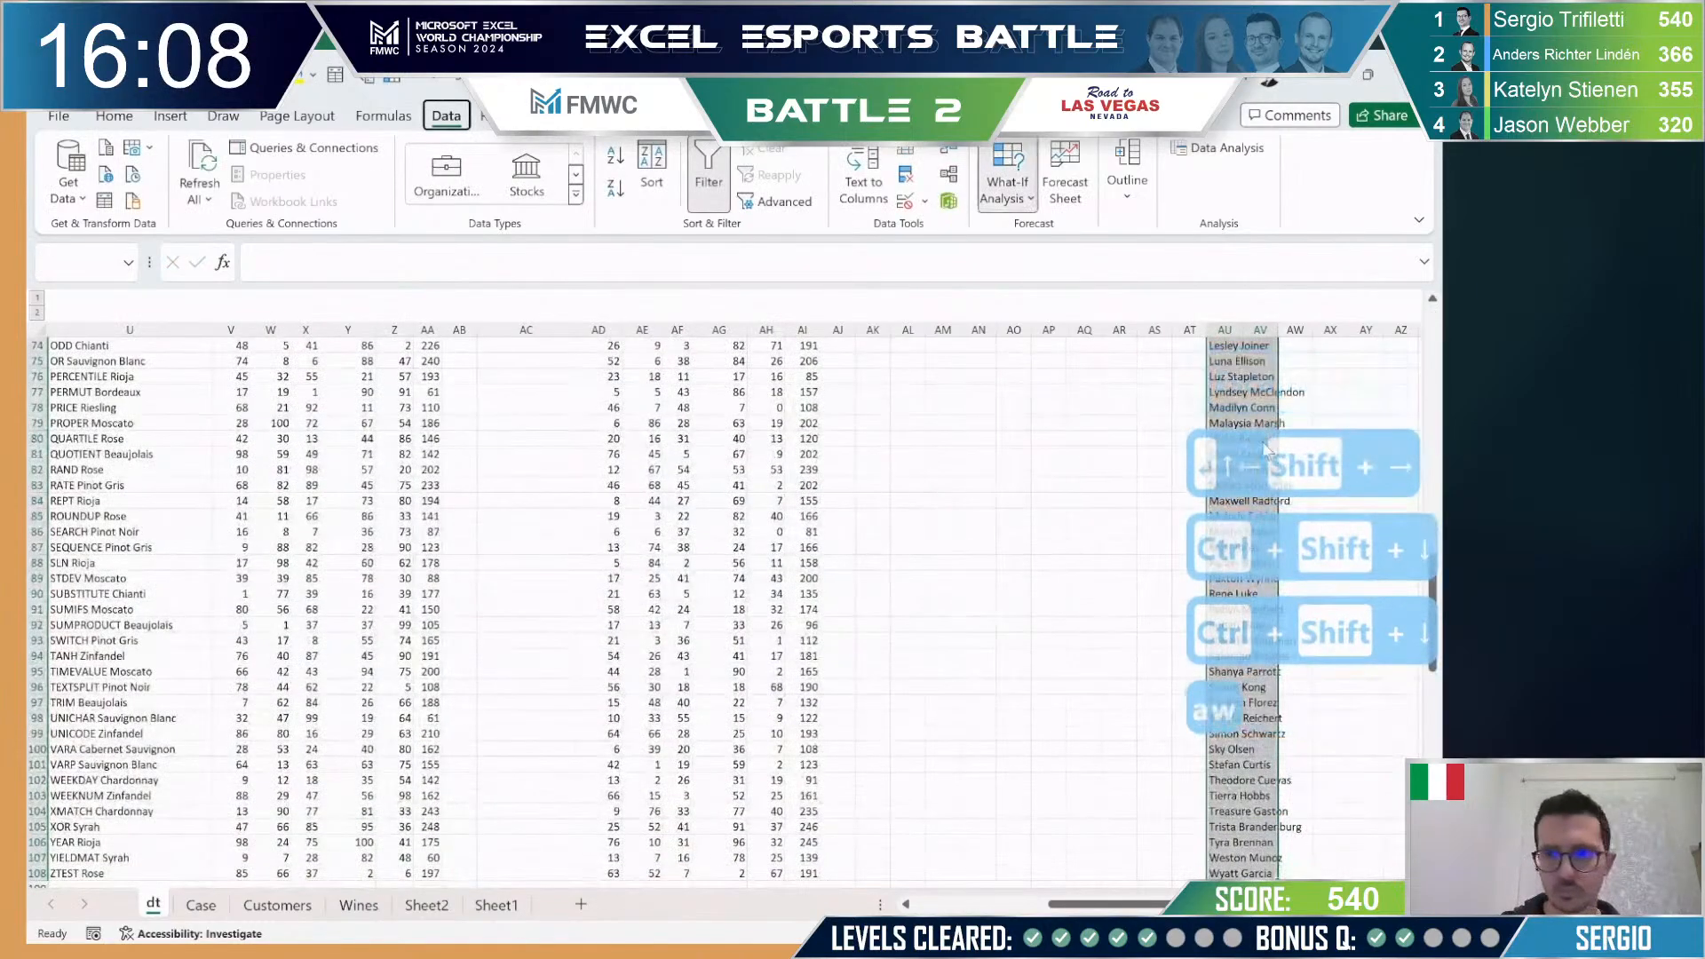
key(Tab)
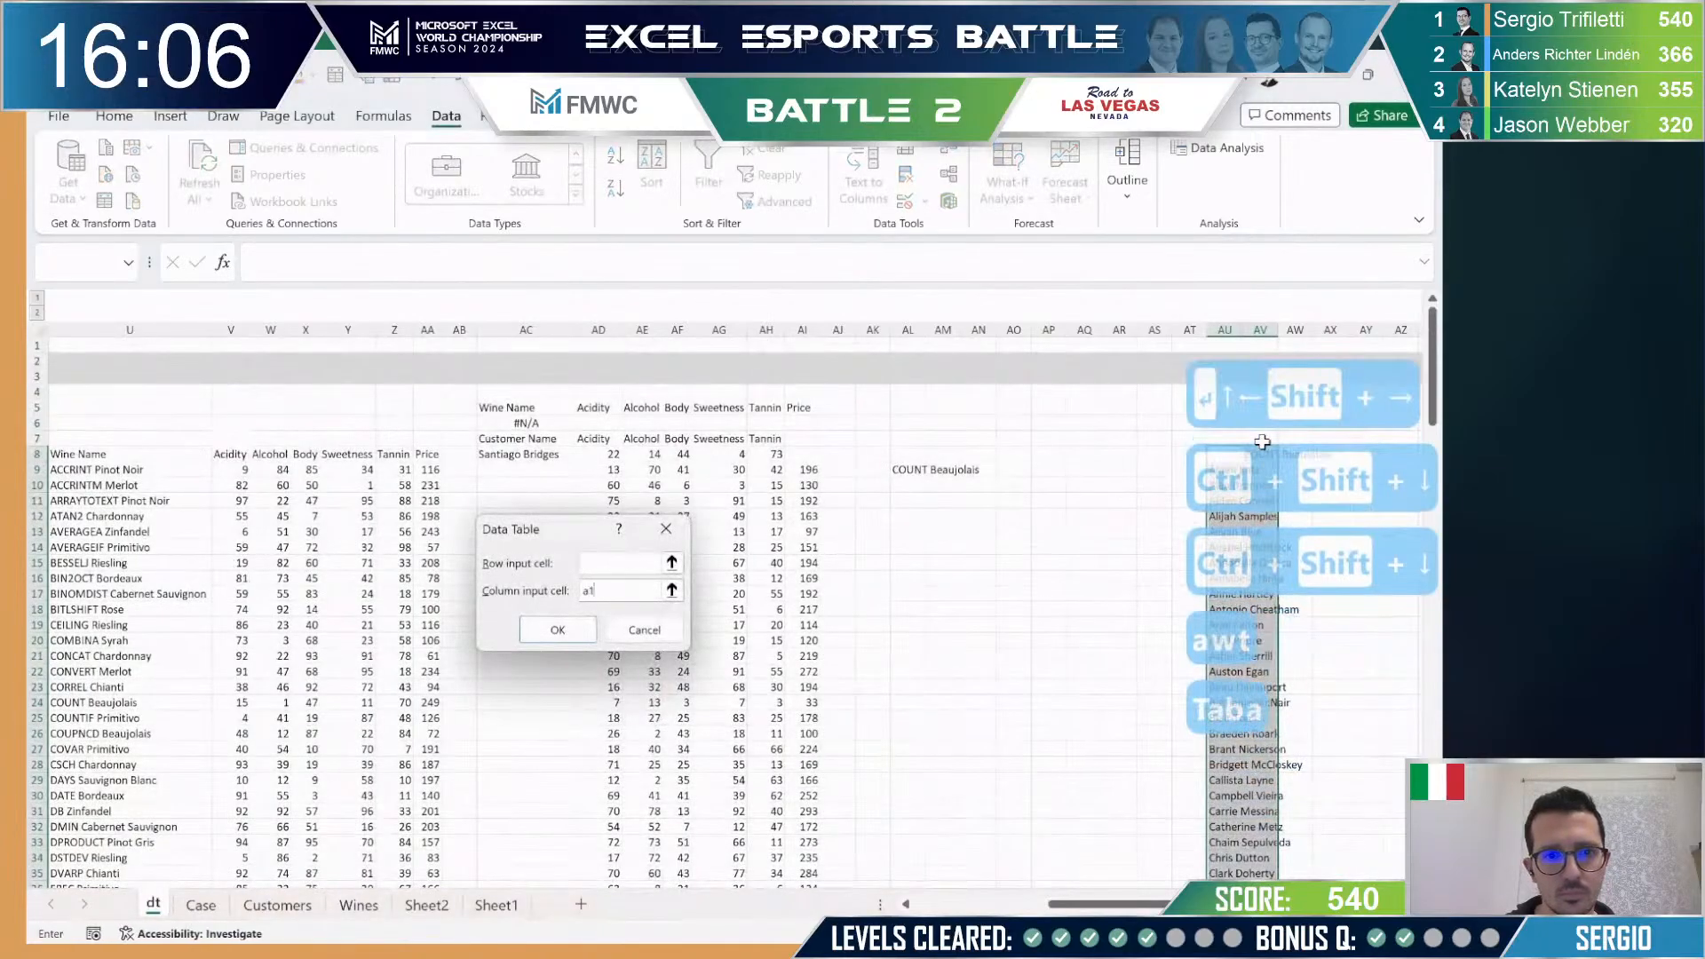
text(a1)
key(Return)
key(Right)
key(Escape)
key(Right)
key(Right)
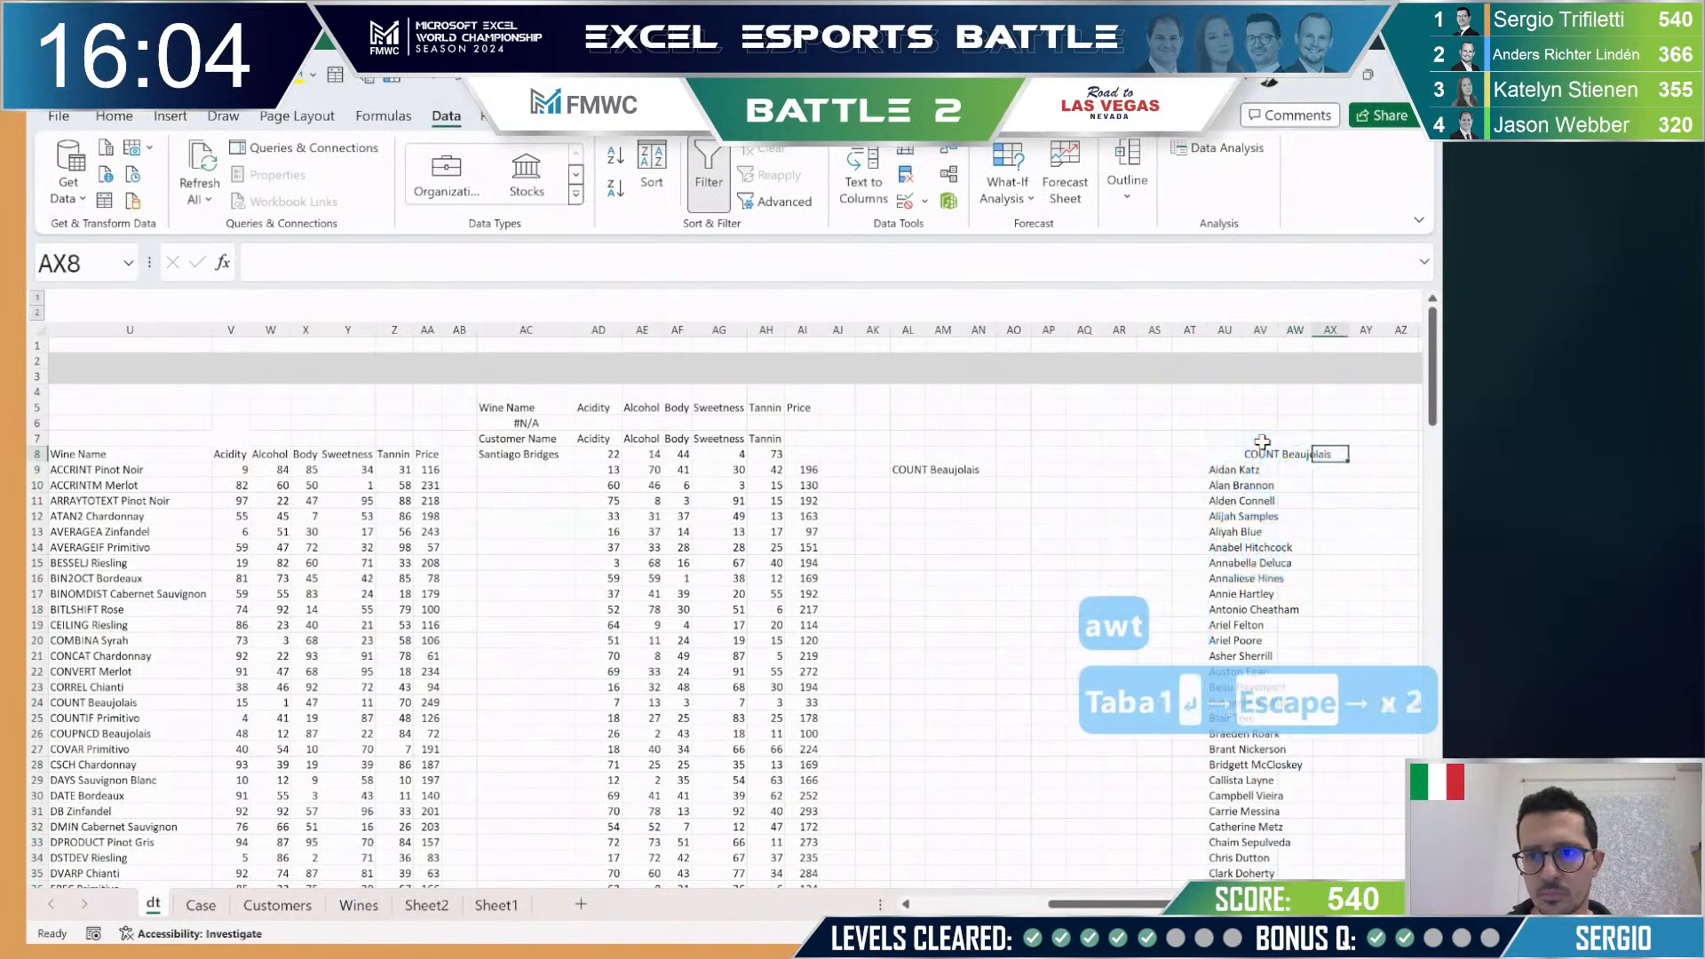
key(Left)
key(F9)
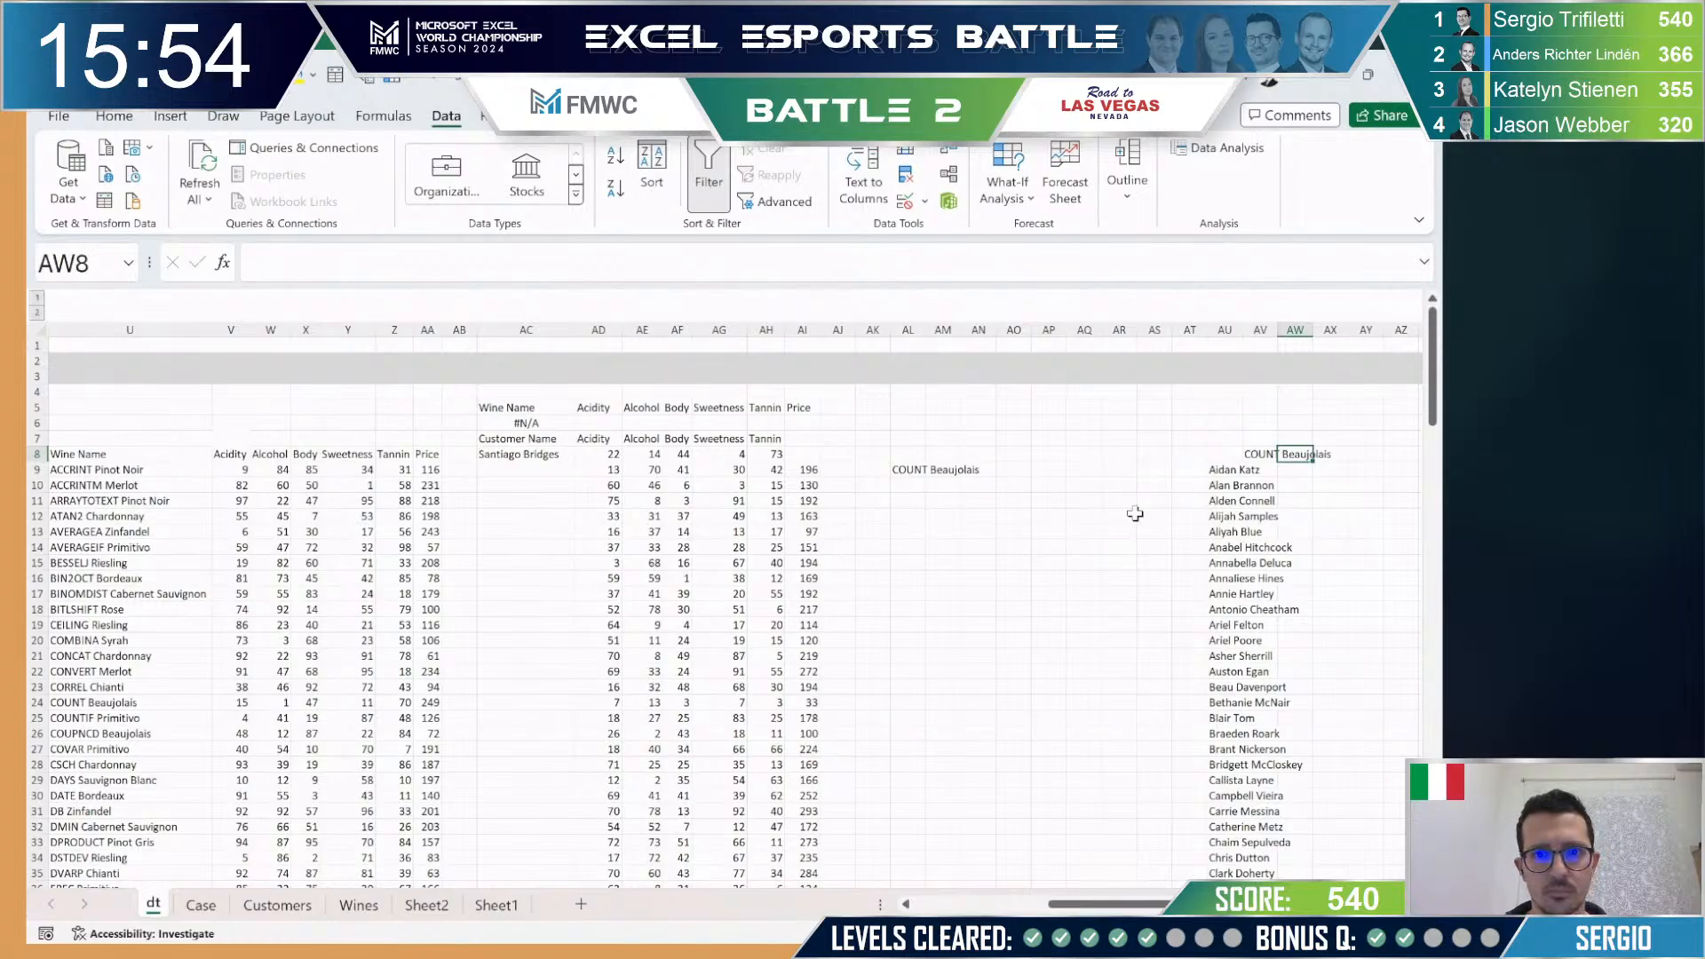
Step: Select the Bonus 3 answer cell E9 in the online Answers workbook and return to the dt sheet
key(alt+Tab)
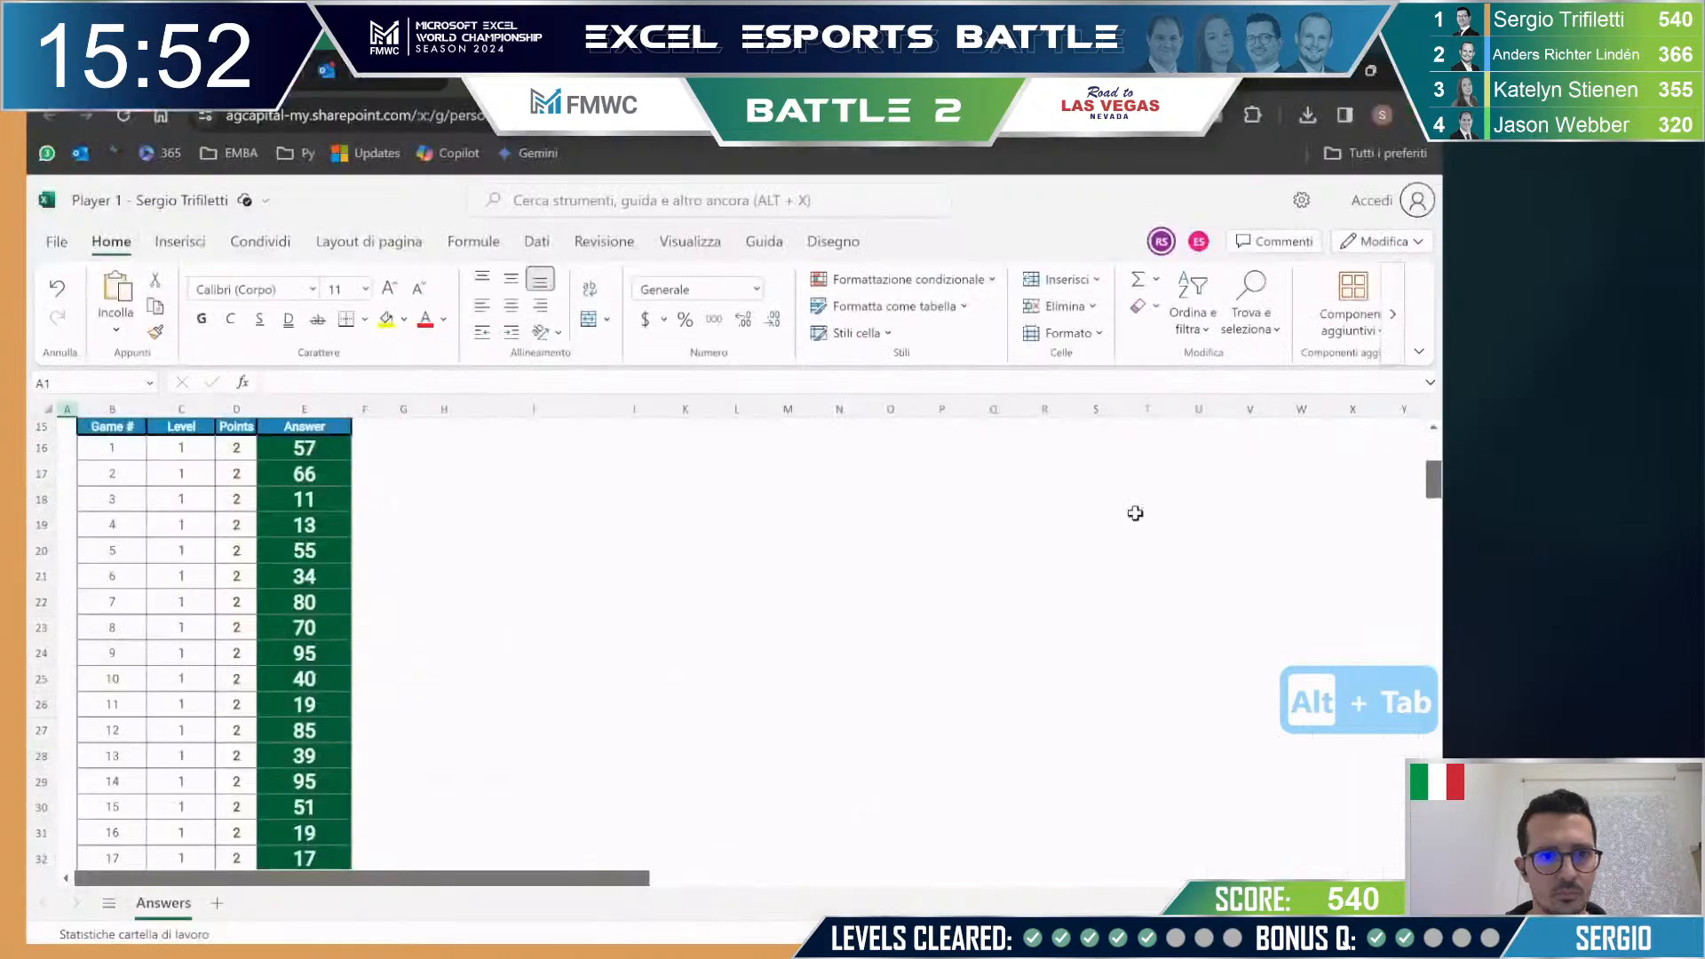
key(ctrl+Home)
click(301, 606)
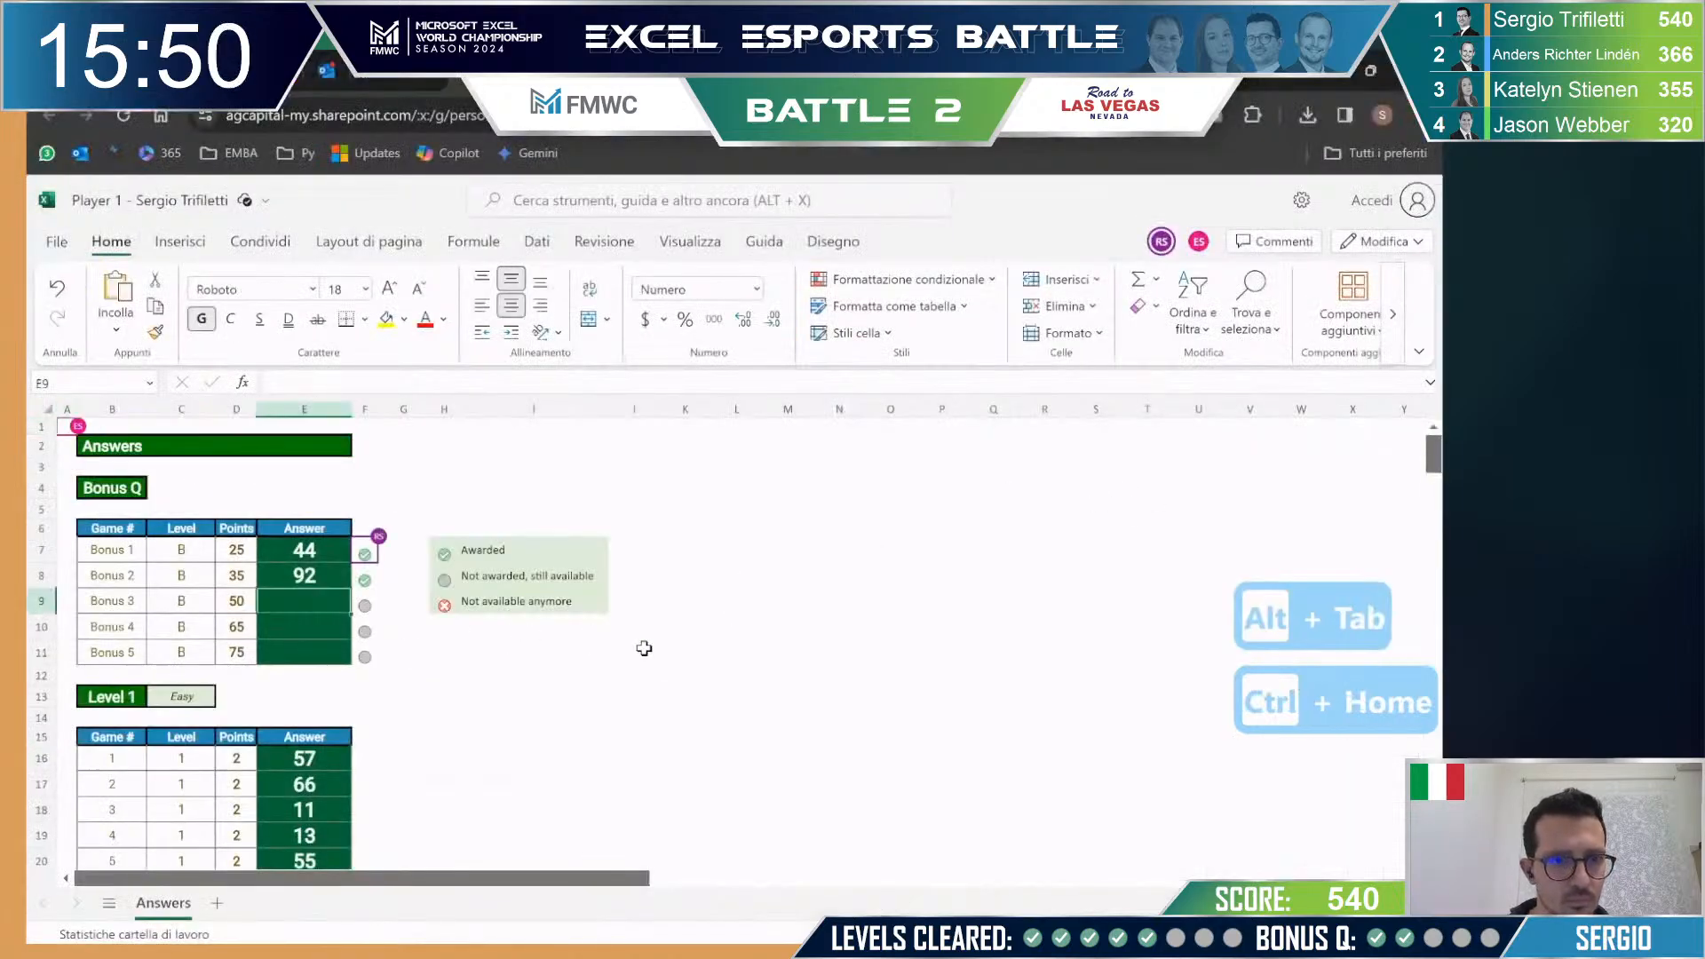
key(alt+Tab)
key(alt+Tab)
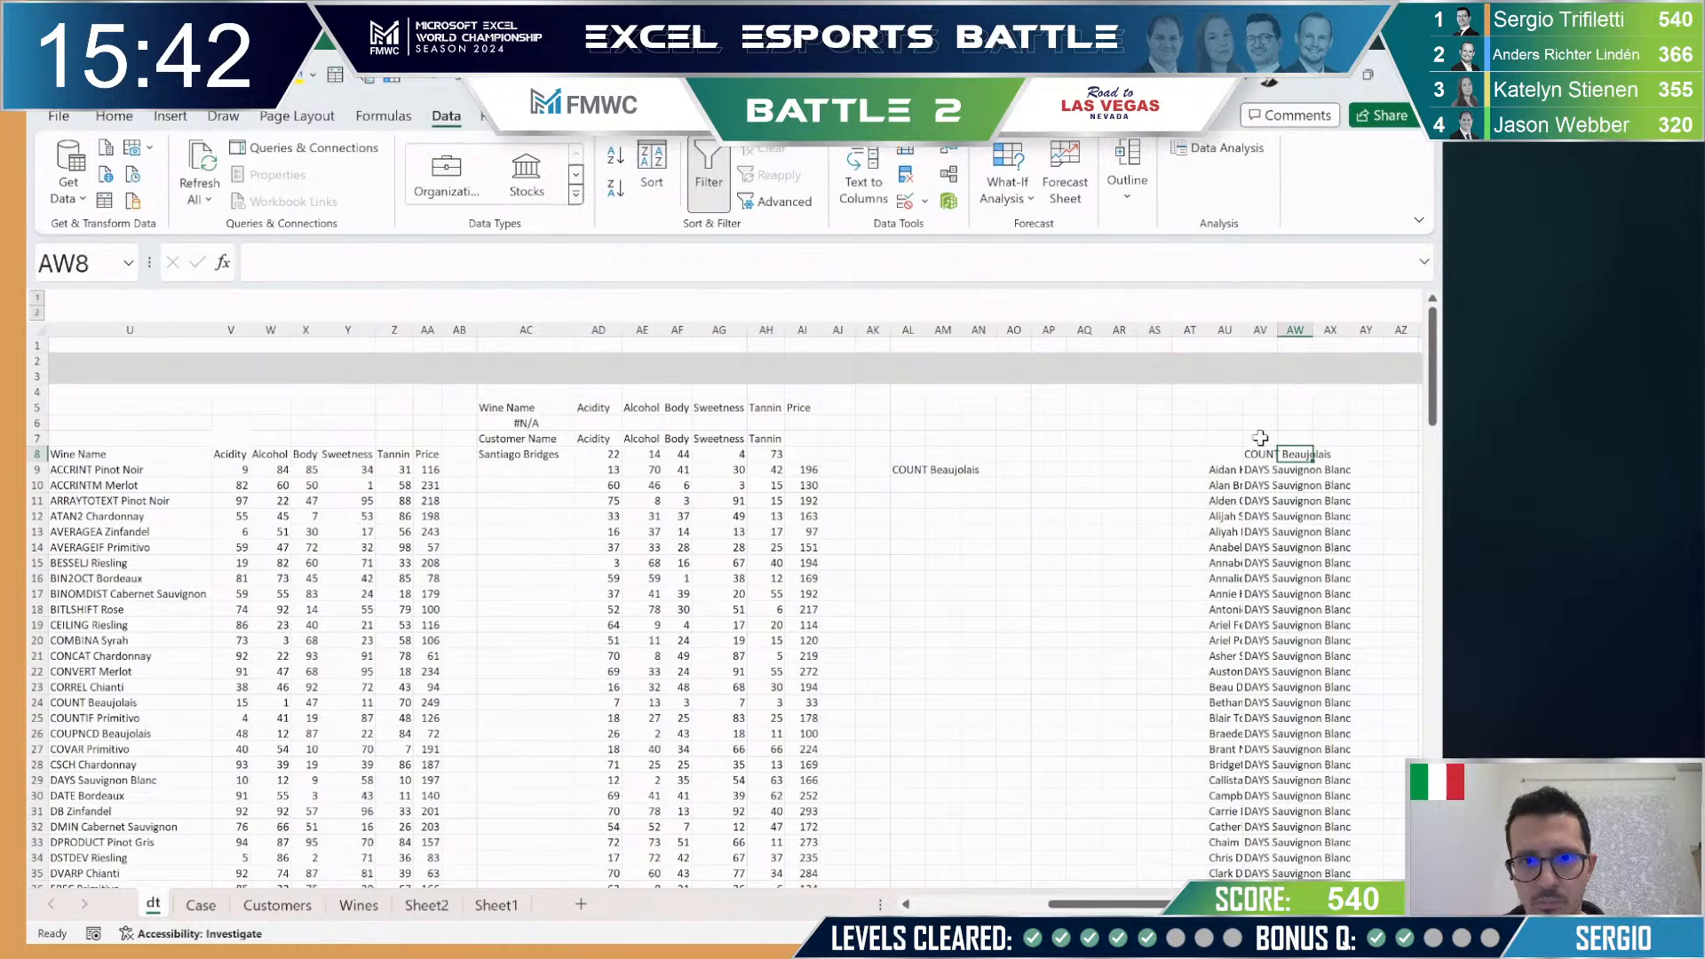
Step: Examine the customer list formula in AU9 and find the cell holding the customer name that drives the model
click(1230, 470)
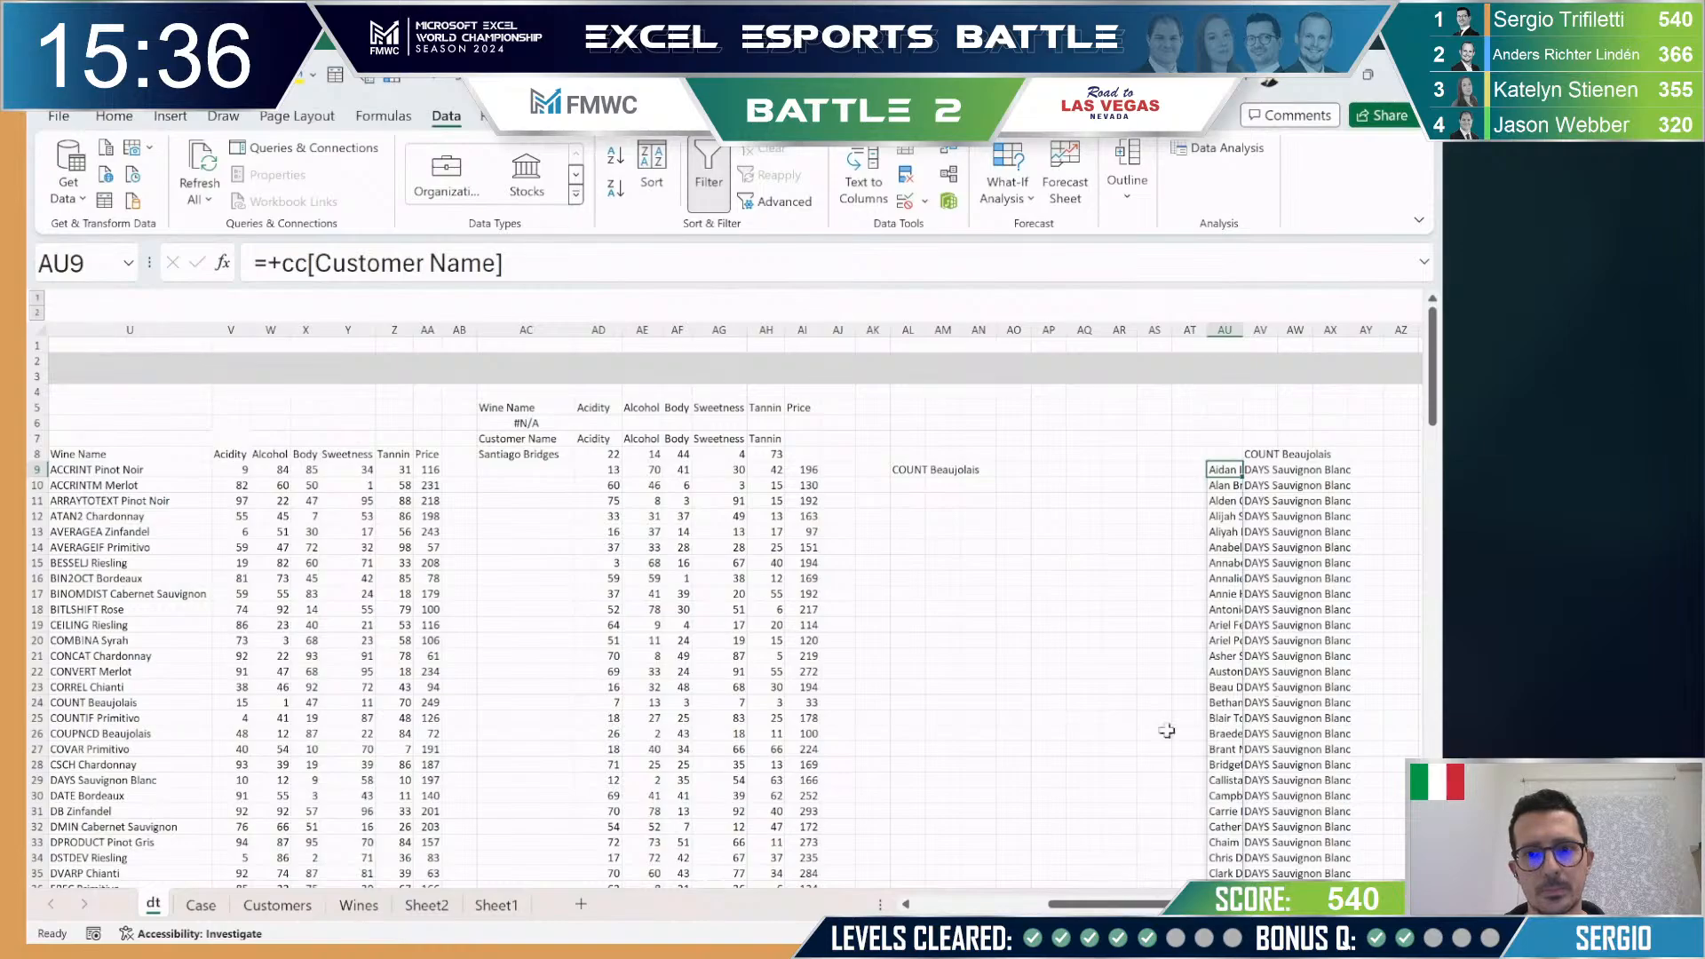
key(Escape)
click(1120, 376)
key(ctrl+Left)
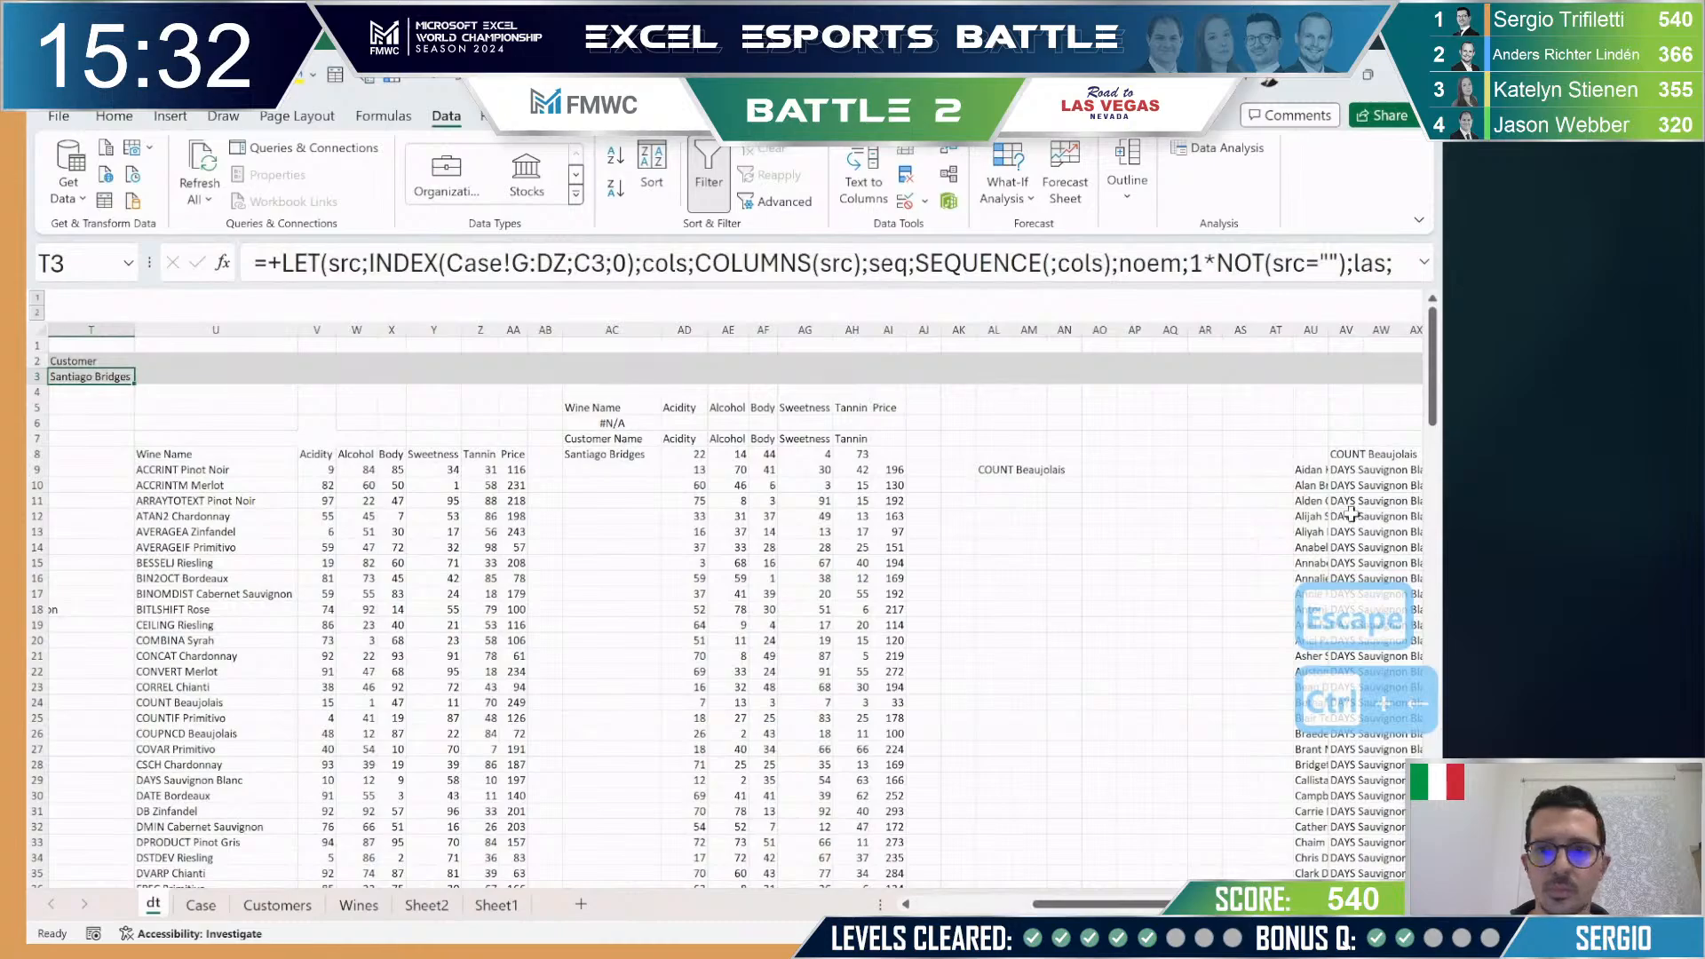
Step: Delete the data table results beside the customer list, from AV9 down
click(1321, 471)
key(Up)
key(shift+Right)
key(Down)
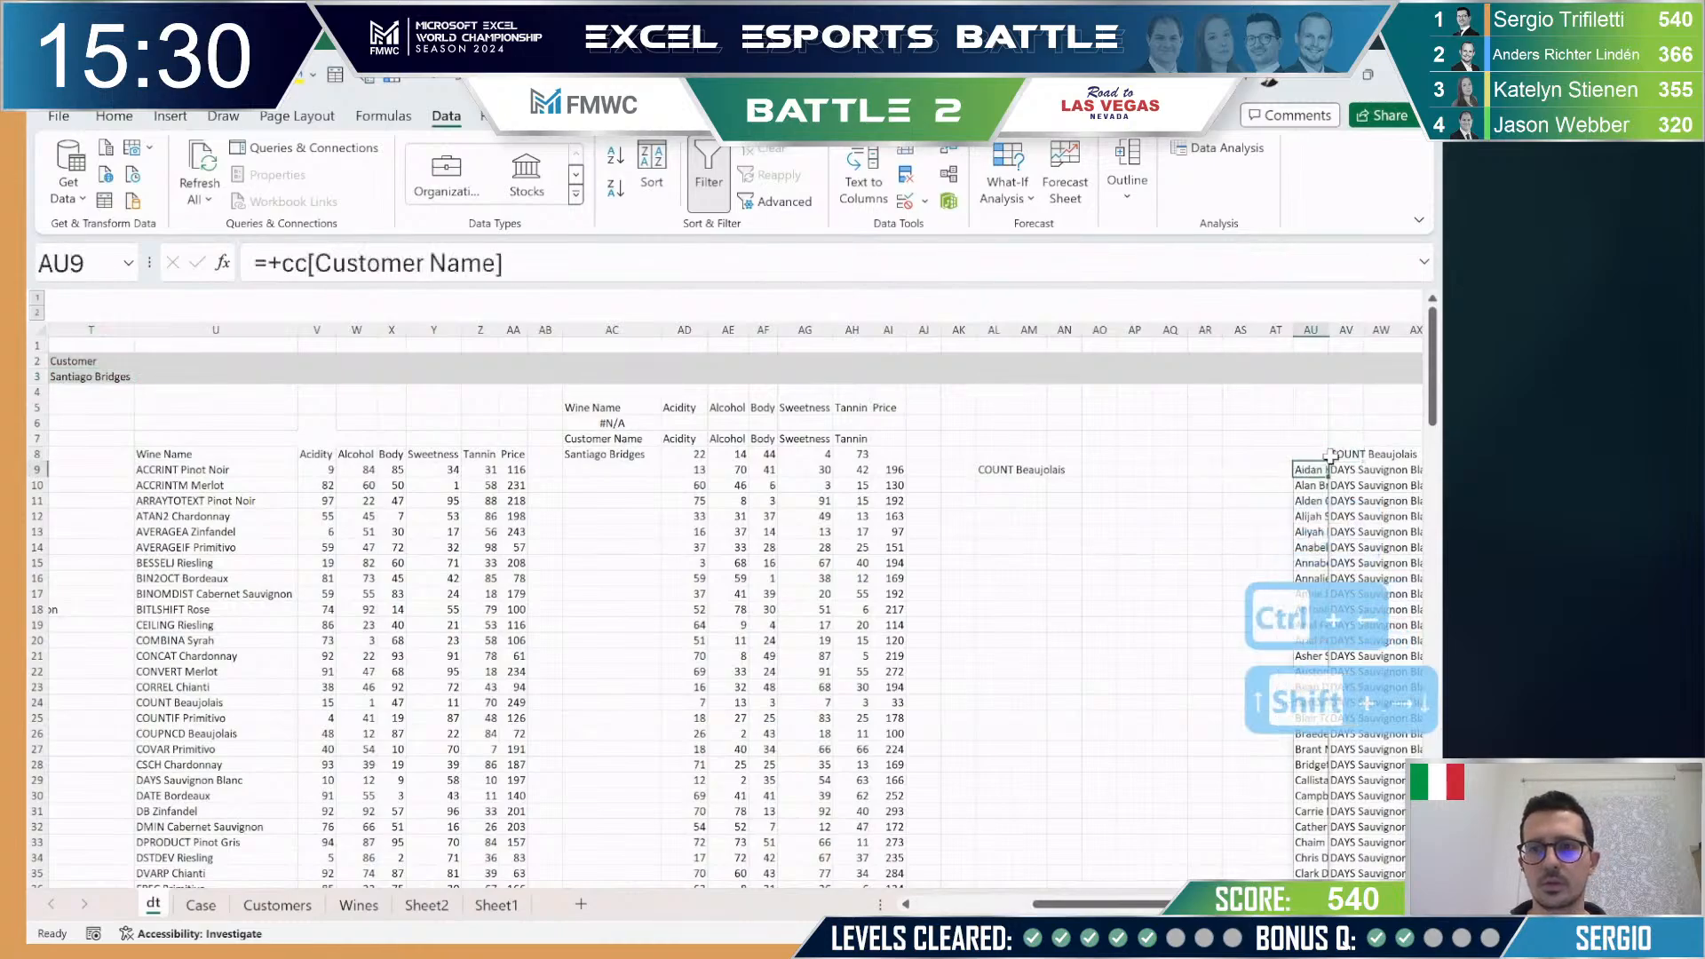
key(Right)
key(ctrl+shift+Down)
key(Delete)
Step: Create a data table over the customer list and the AV8 result with T3 as column input cell, and recalculate it
key(Up)
key(Left)
key(shift+Right)
key(ctrl+shift+Down)
key(ctrl+shift+Down)
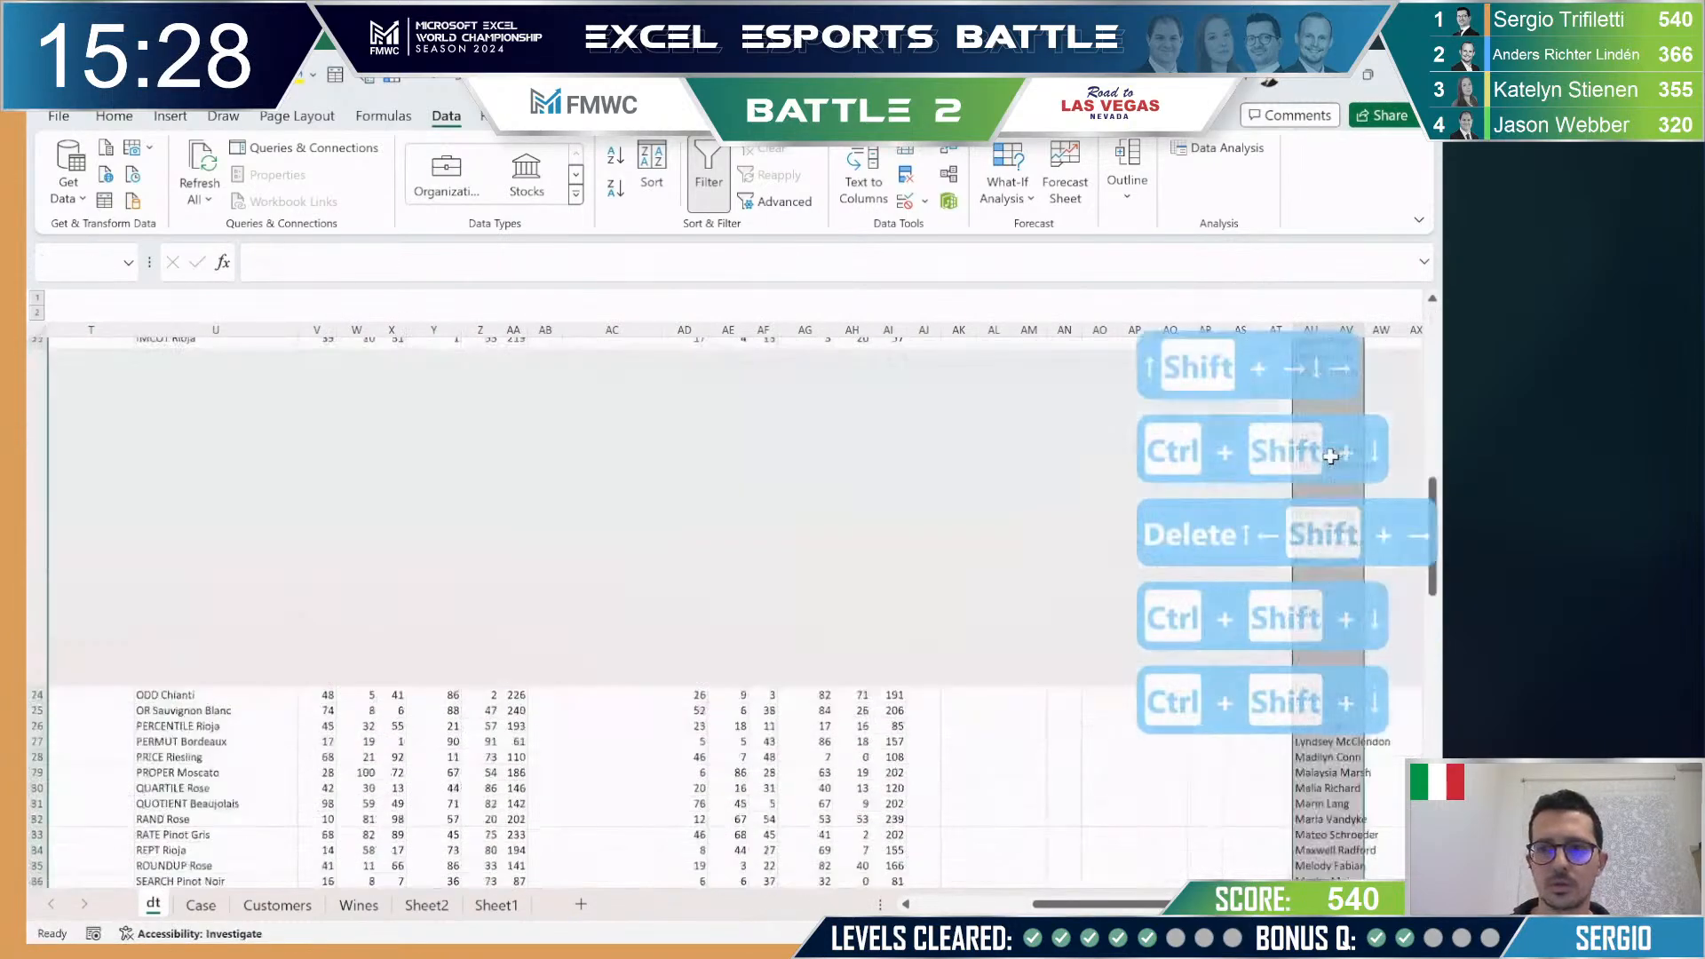
key(alt)
key(a)
key(w)
key(t)
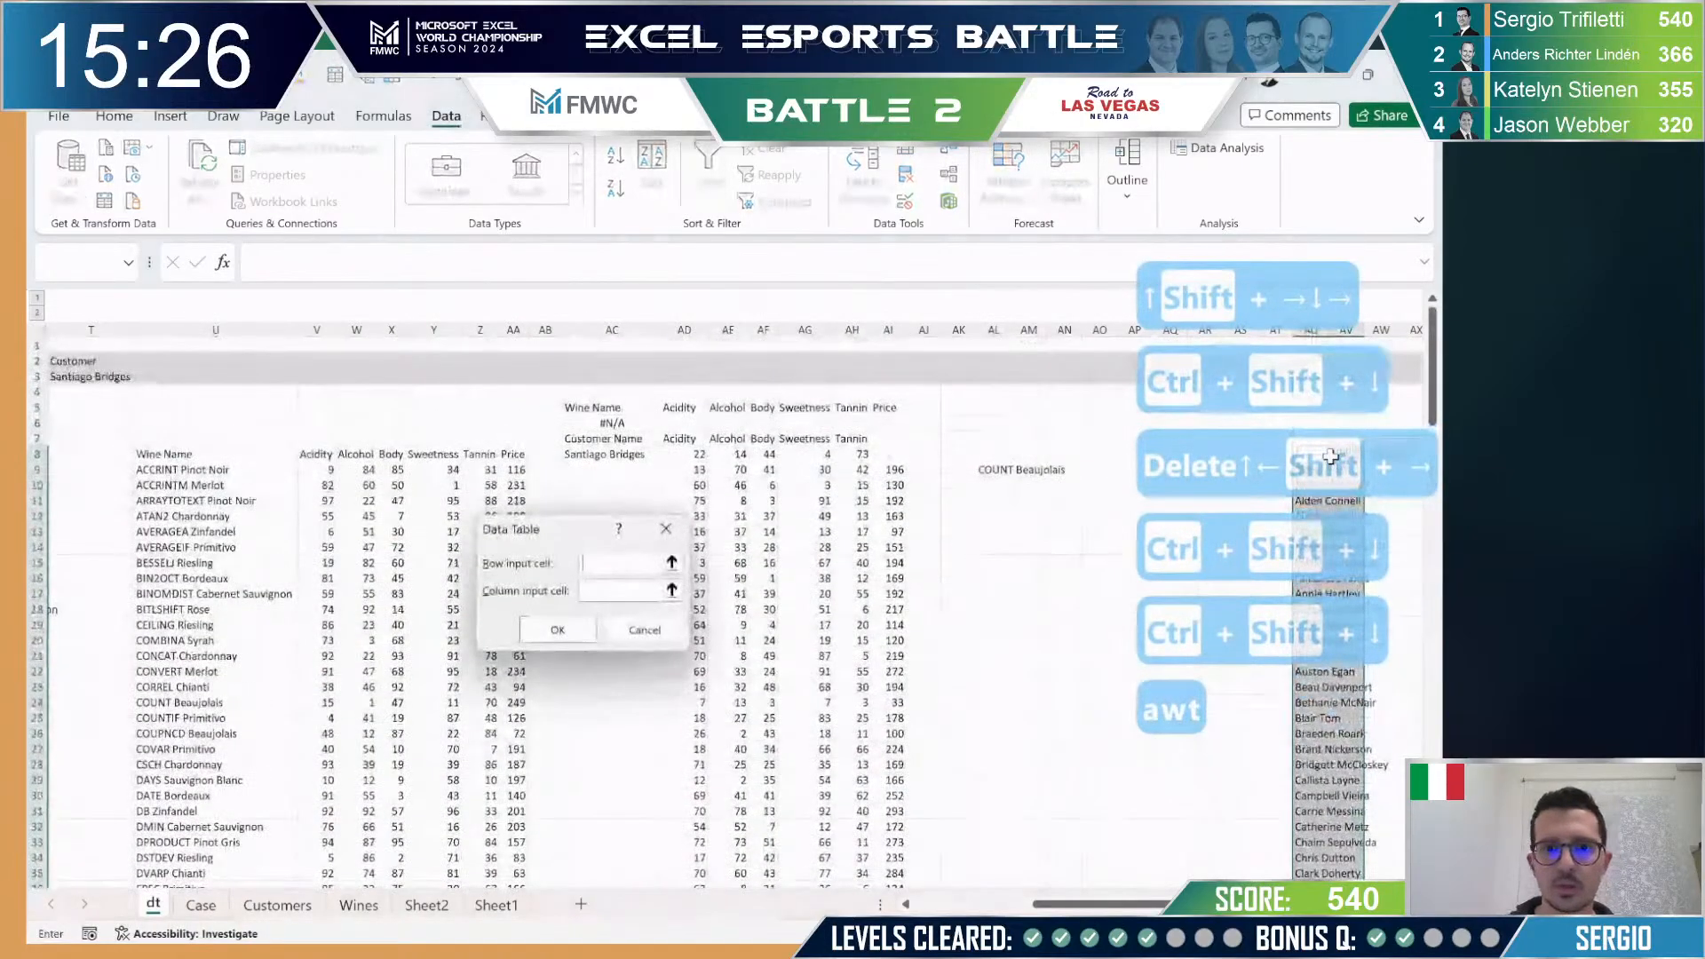
key(Tab)
text(t3)
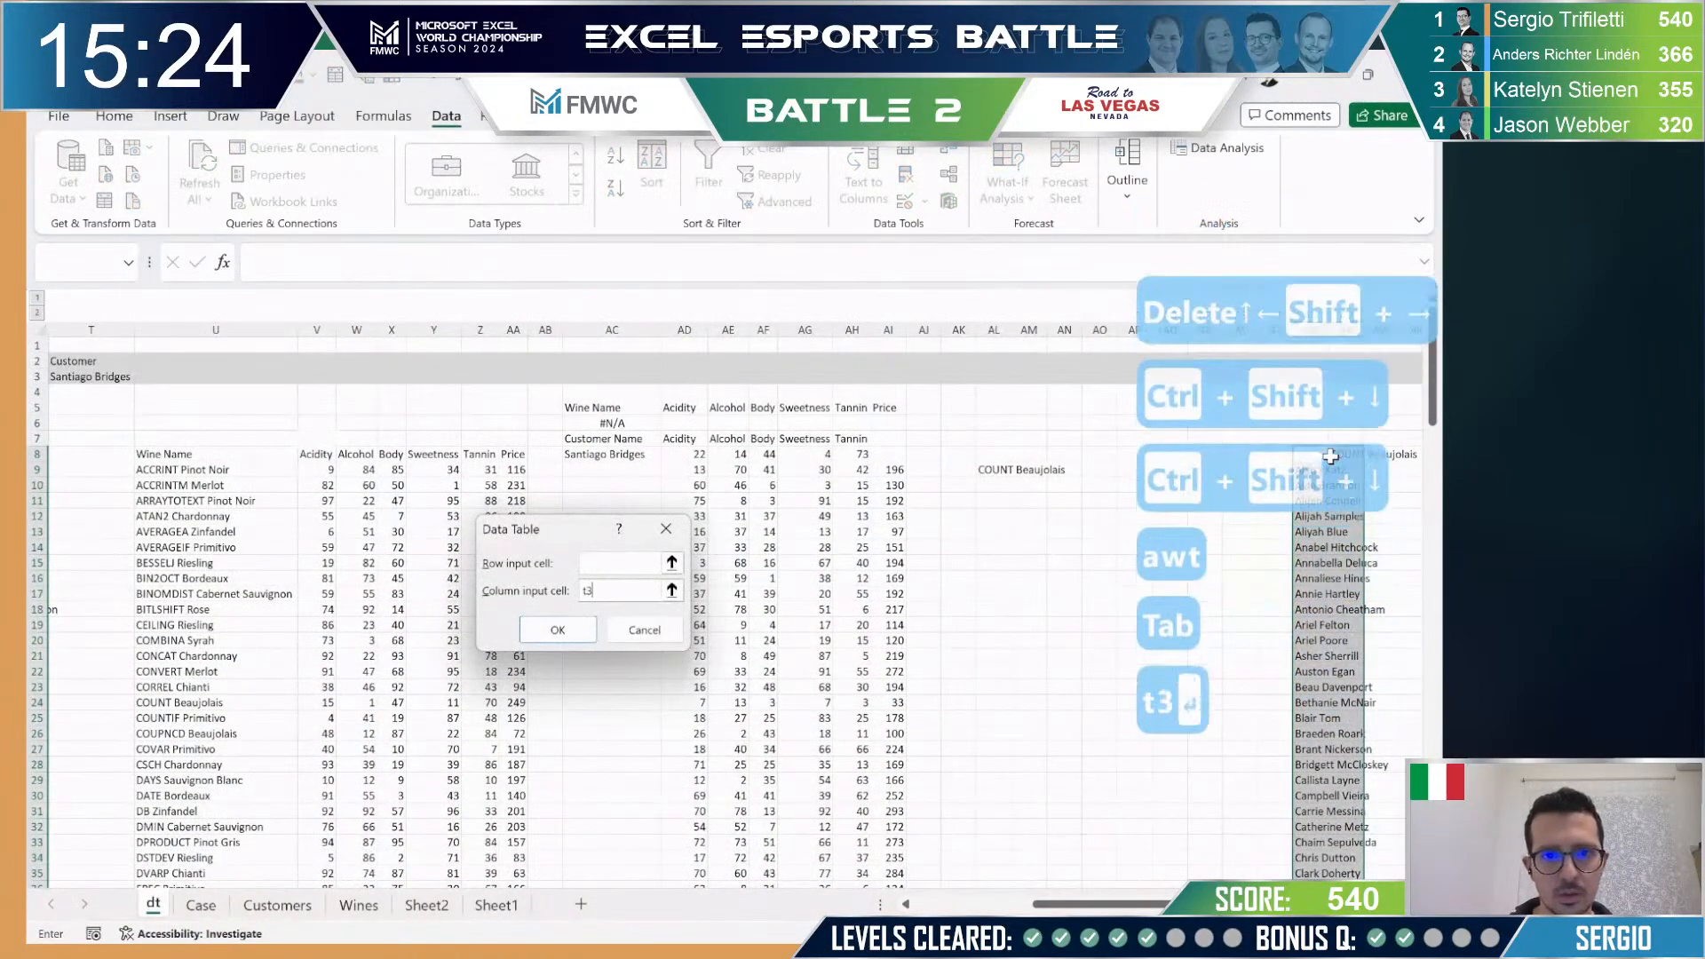
key(Return)
key(Right)
key(Up)
key(Escape)
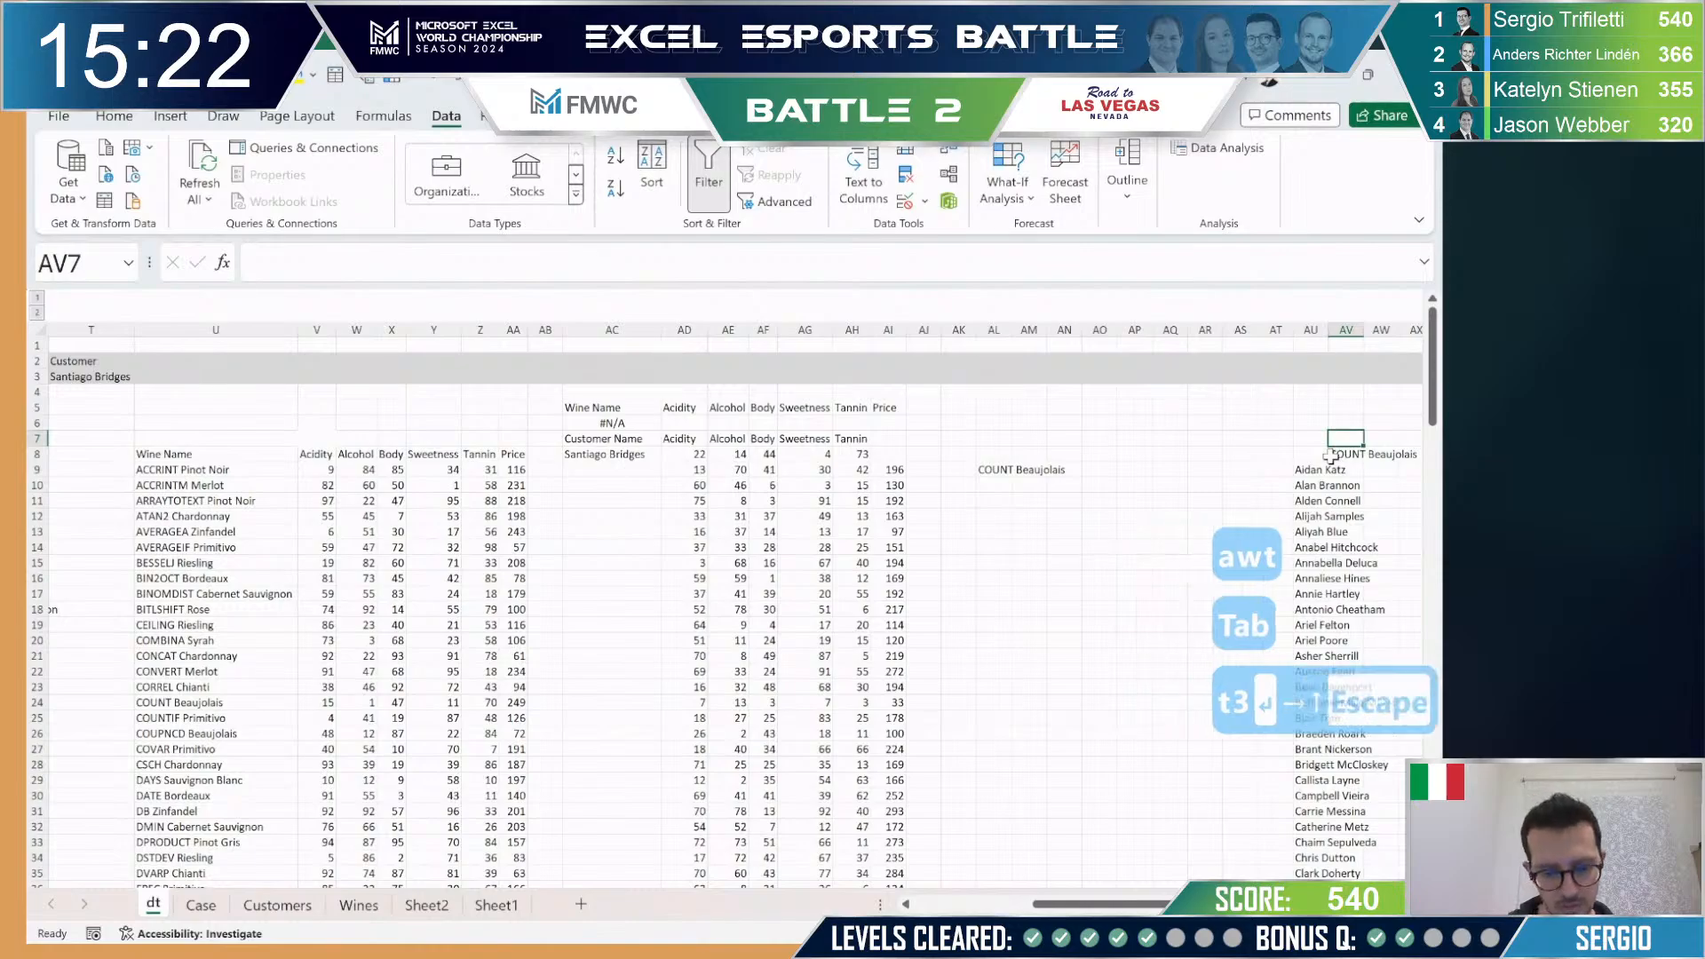
key(F9)
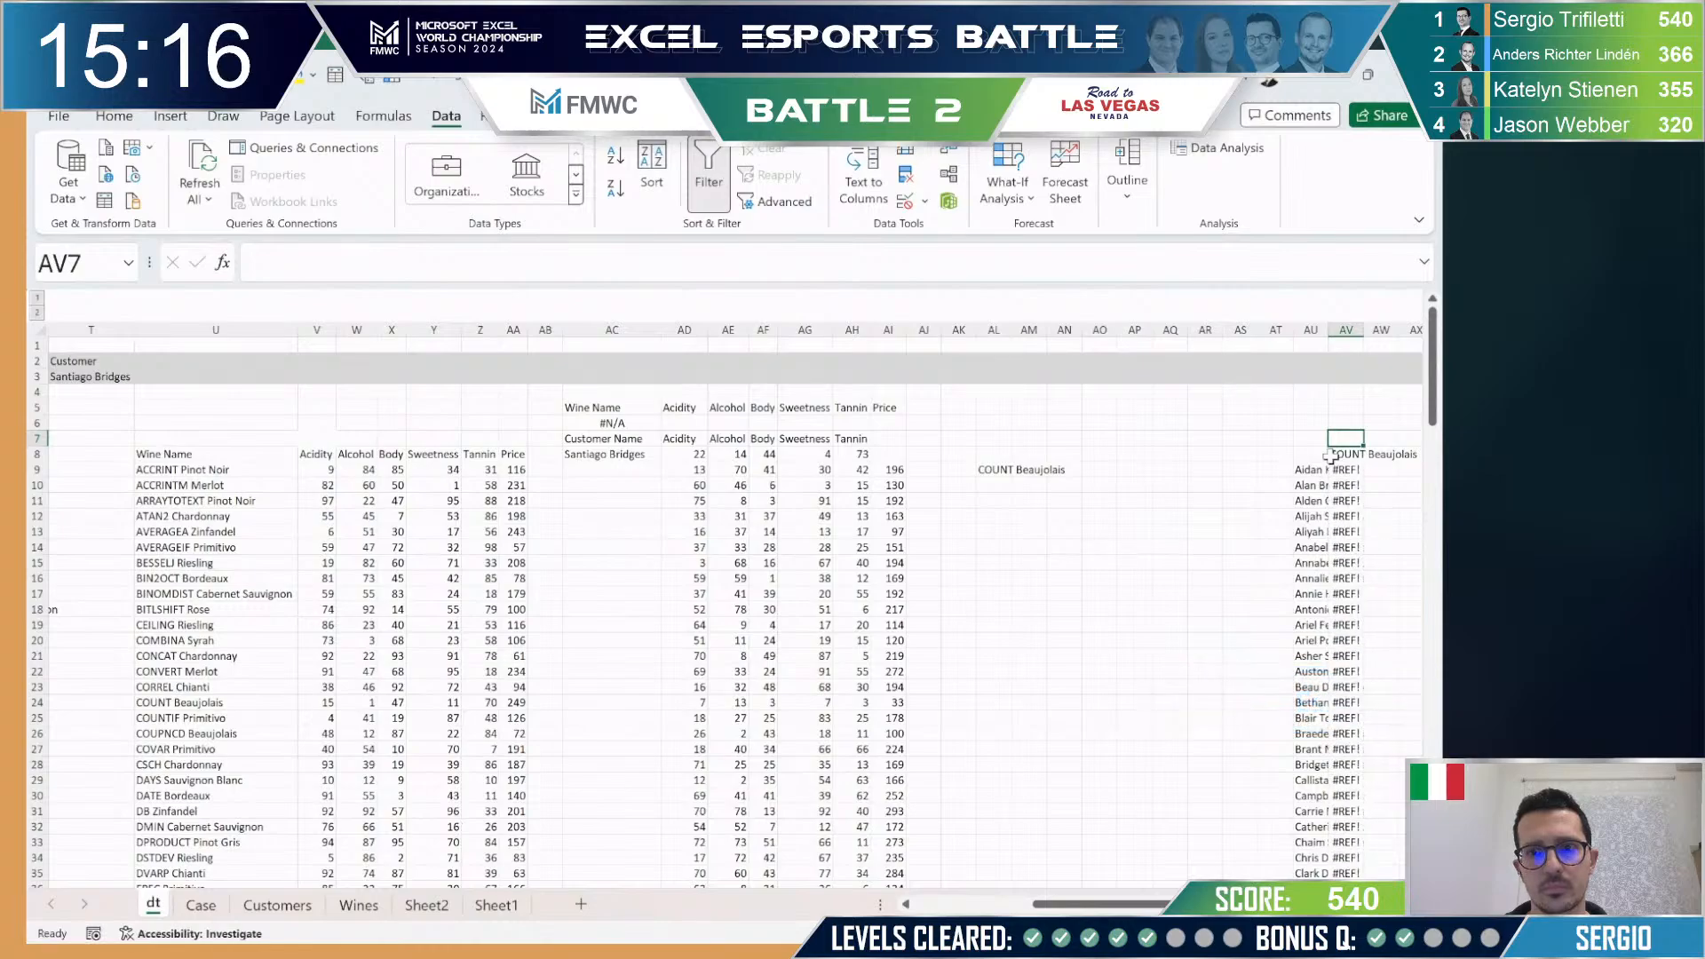
Step: Inspect the data table formula in AV9 and the customer attribute lookup formula in AC8
key(Down)
key(Down)
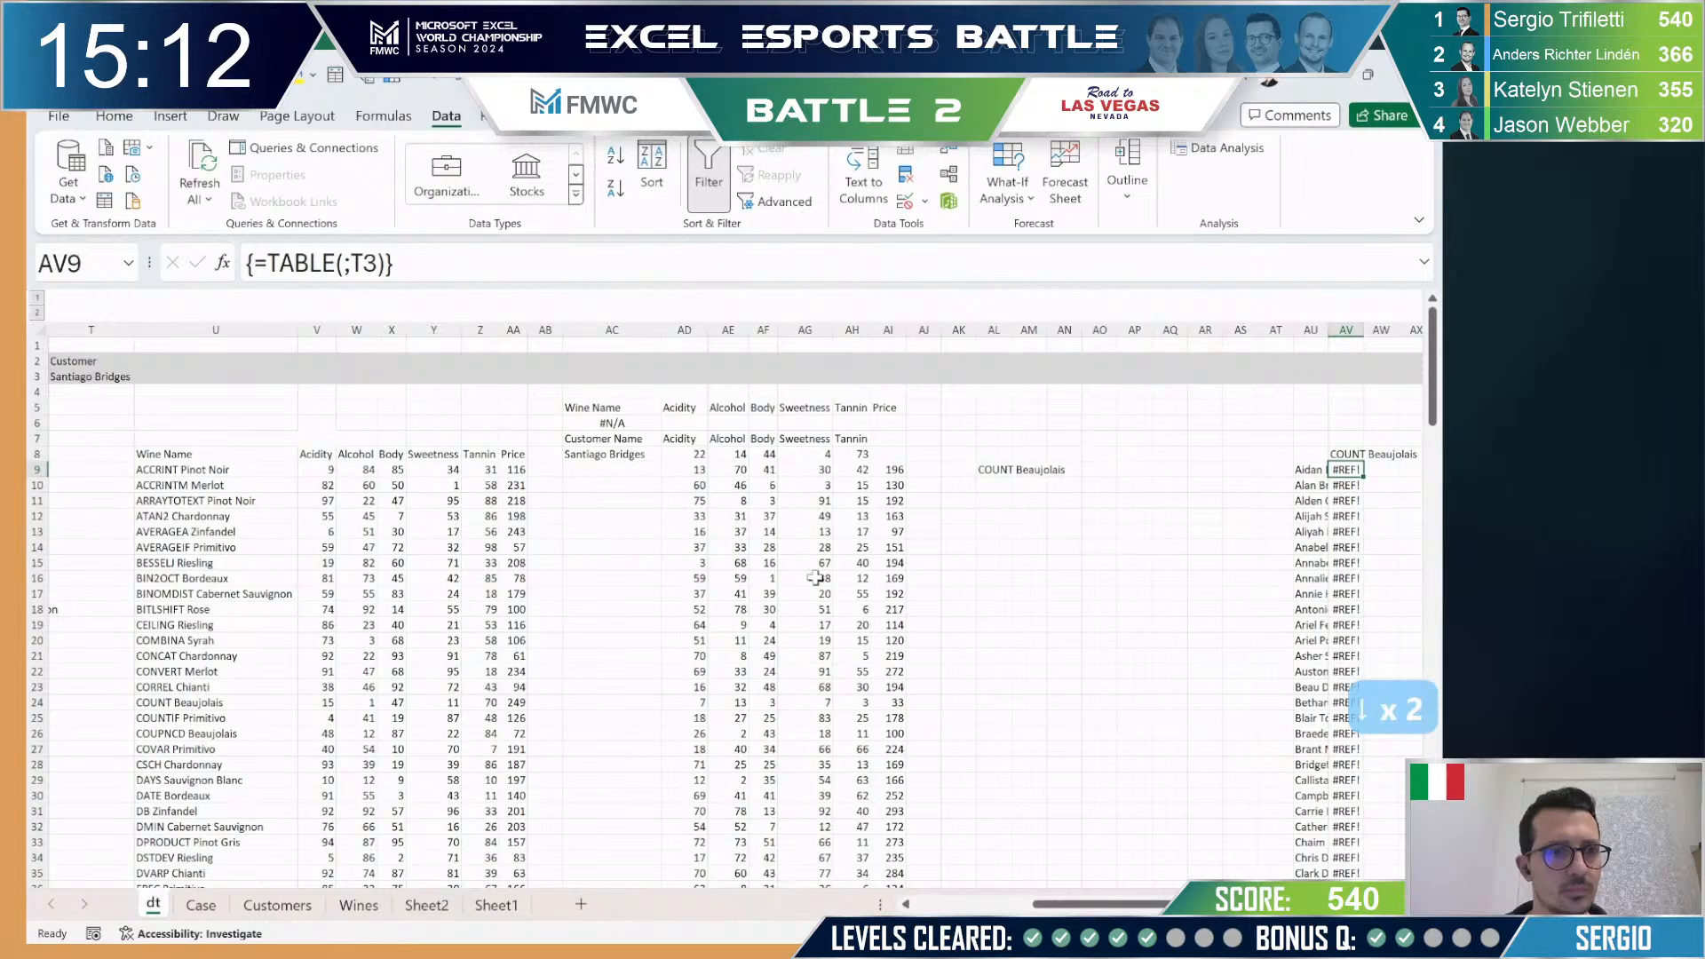
click(641, 456)
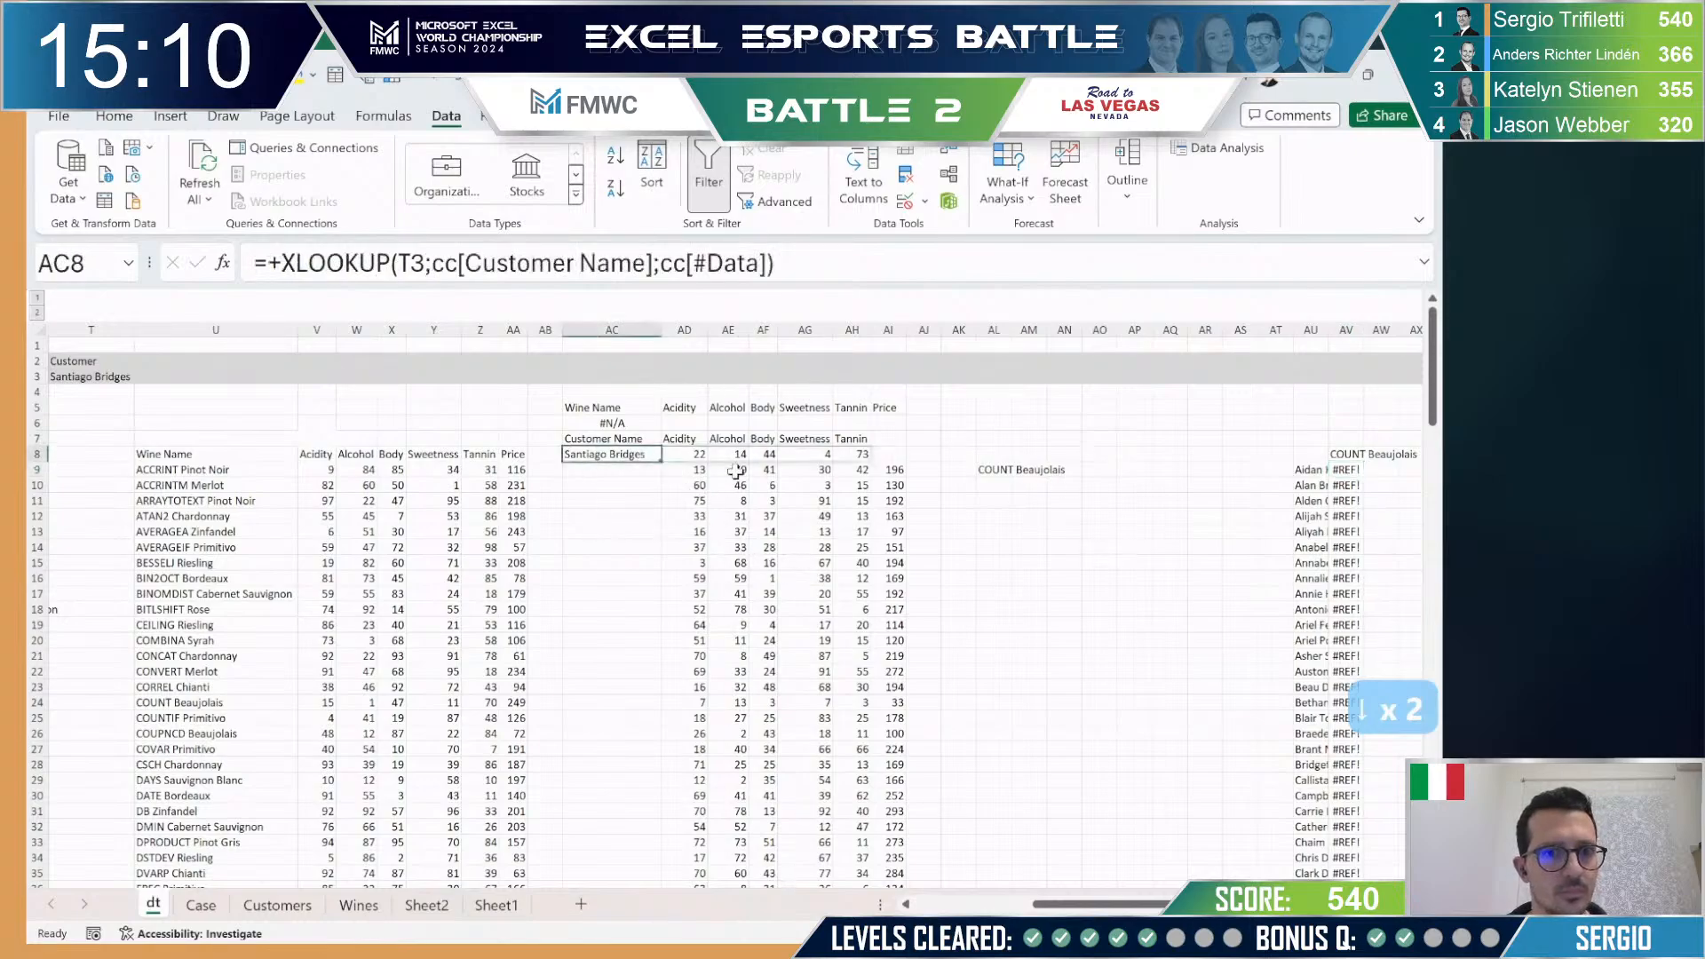
Step: Check the customer lookup formula in AC8 and widen columns AV and AU to fit the results and customer names
key(F2)
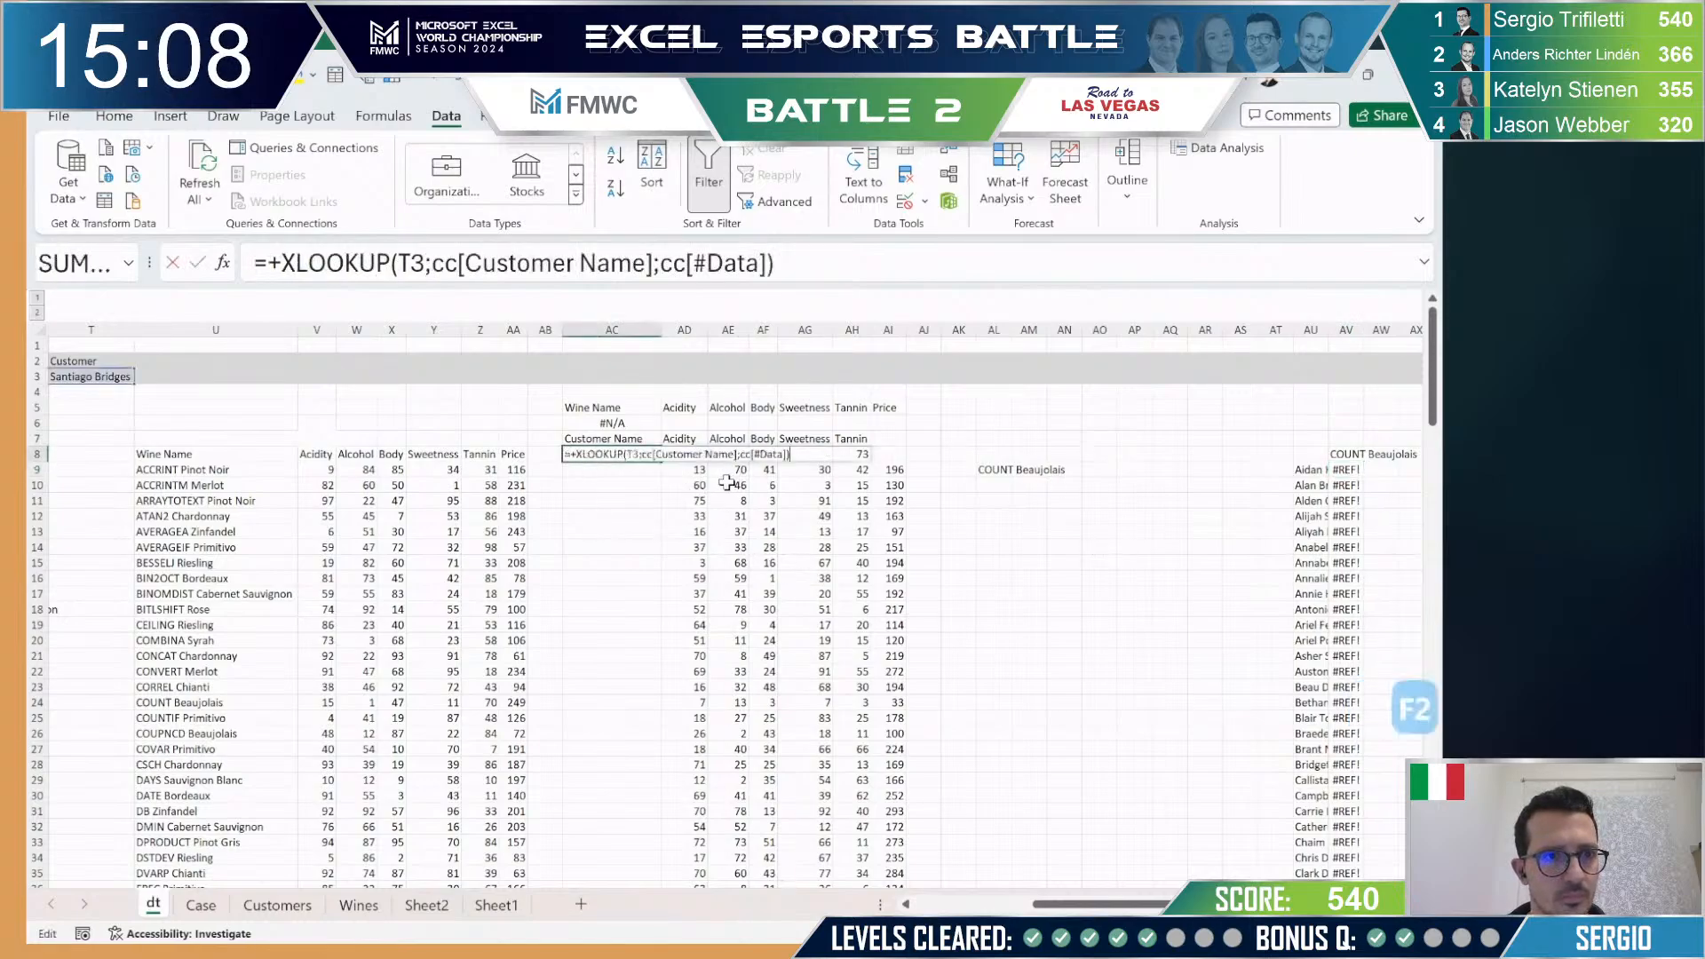
key(Escape)
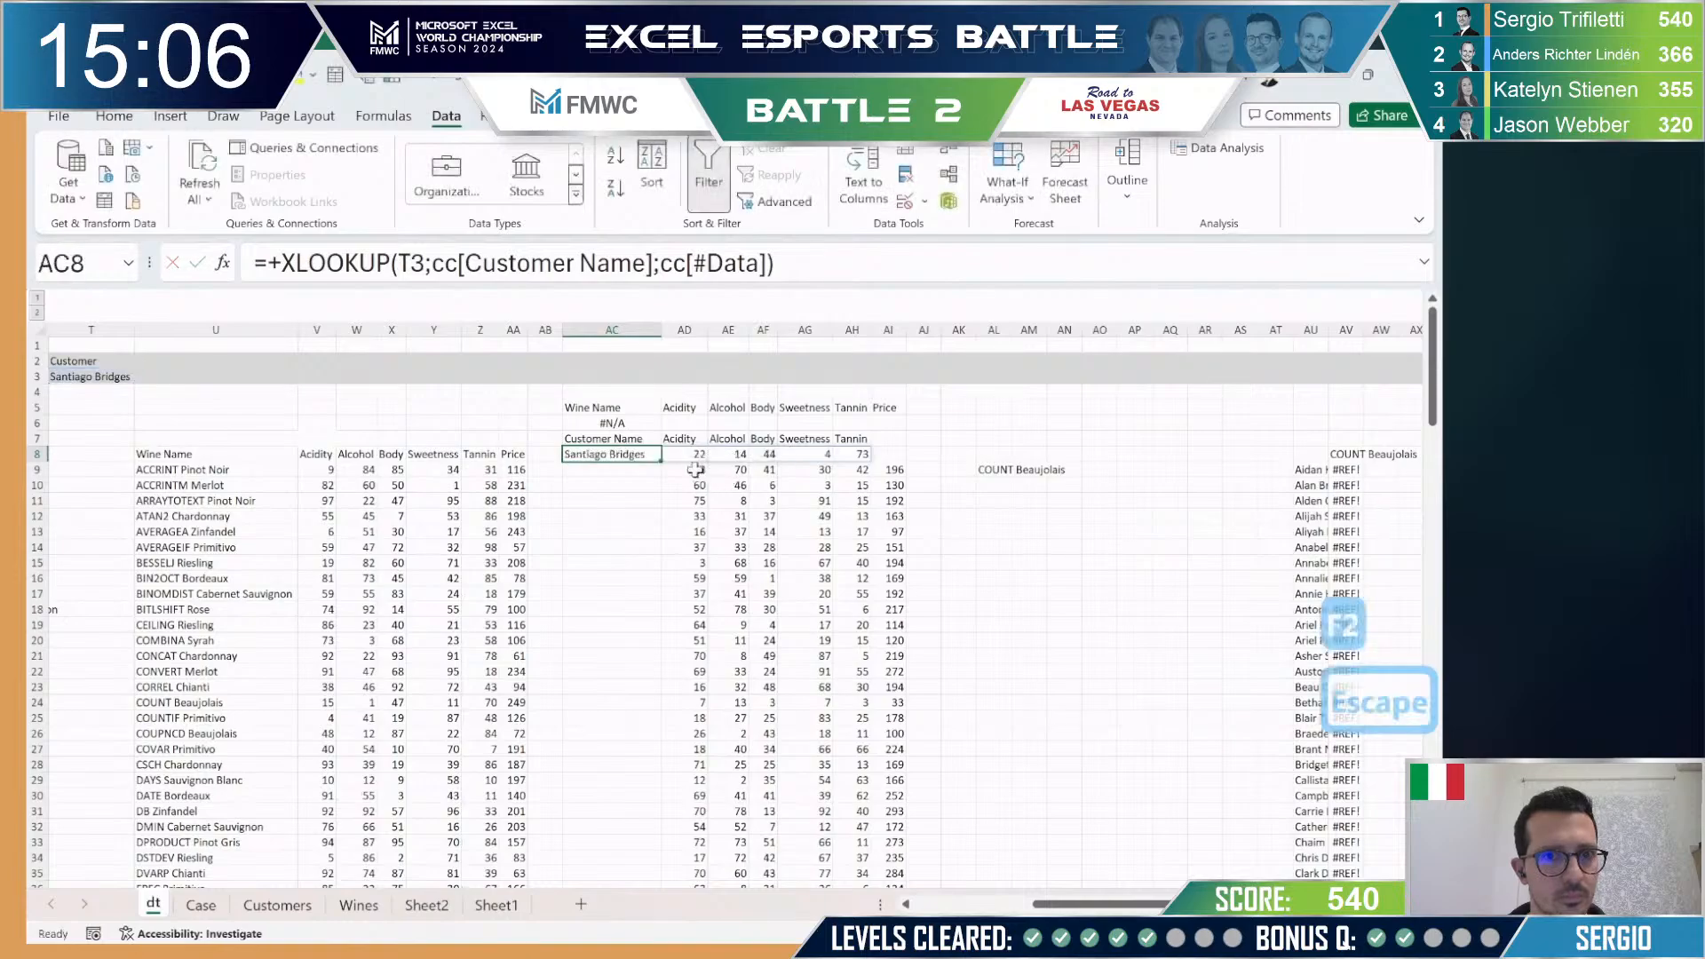
click(688, 471)
click(1345, 470)
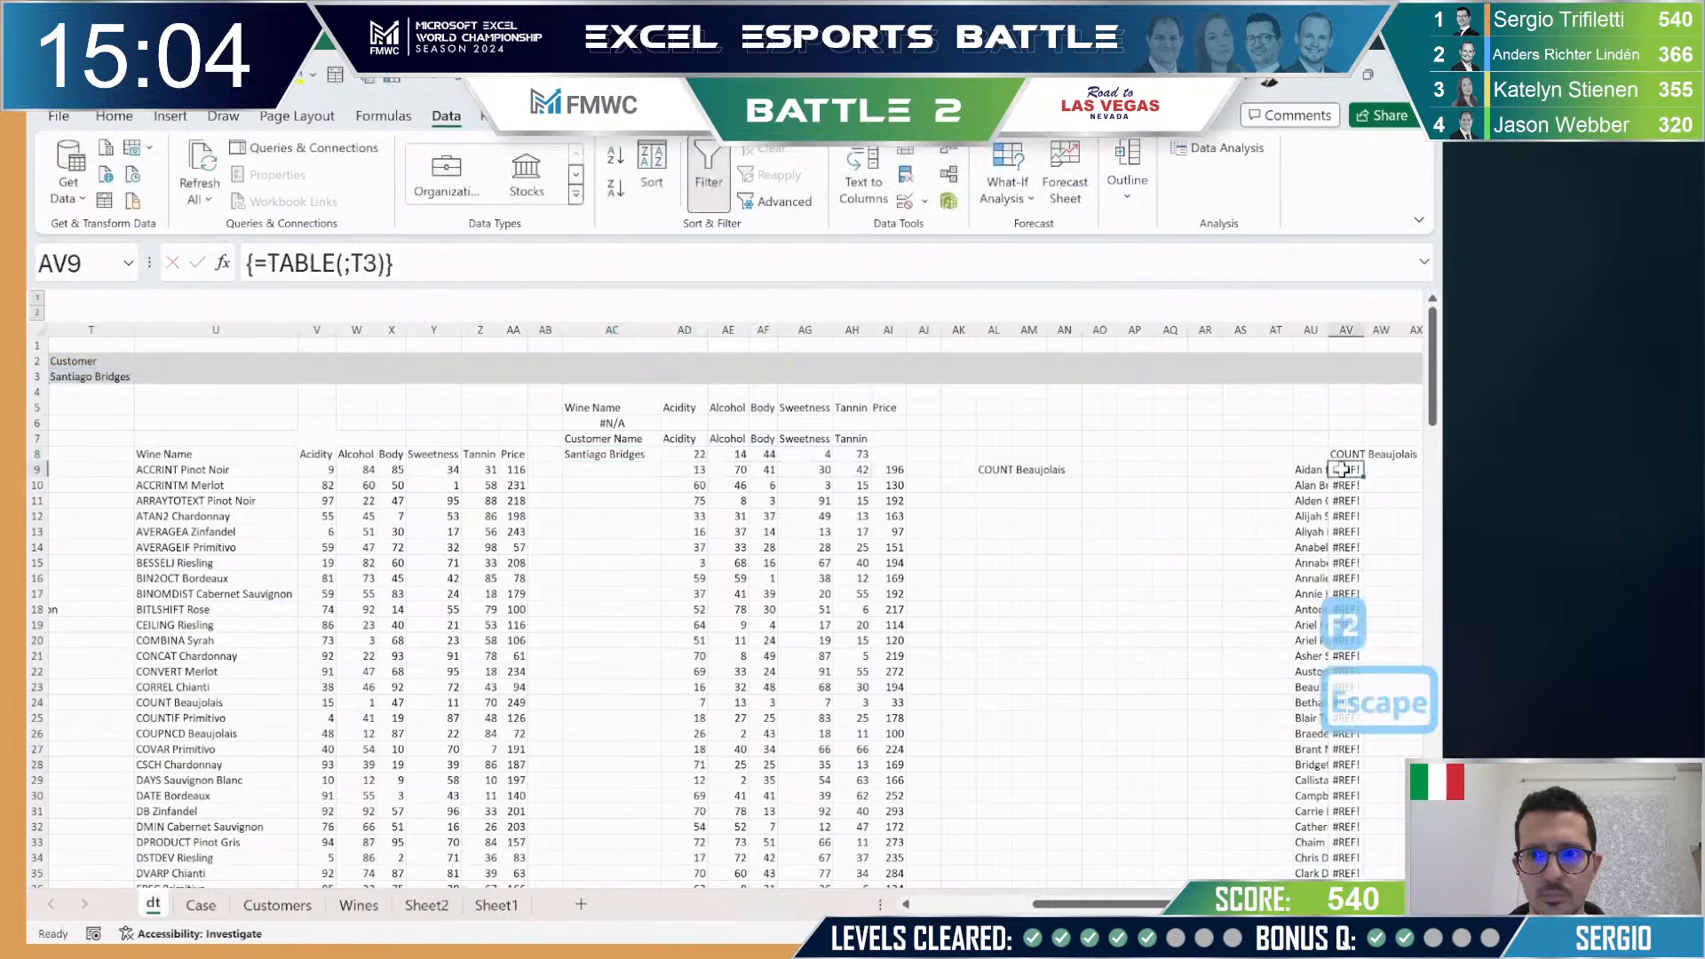
drag(1366, 323, 1420, 323)
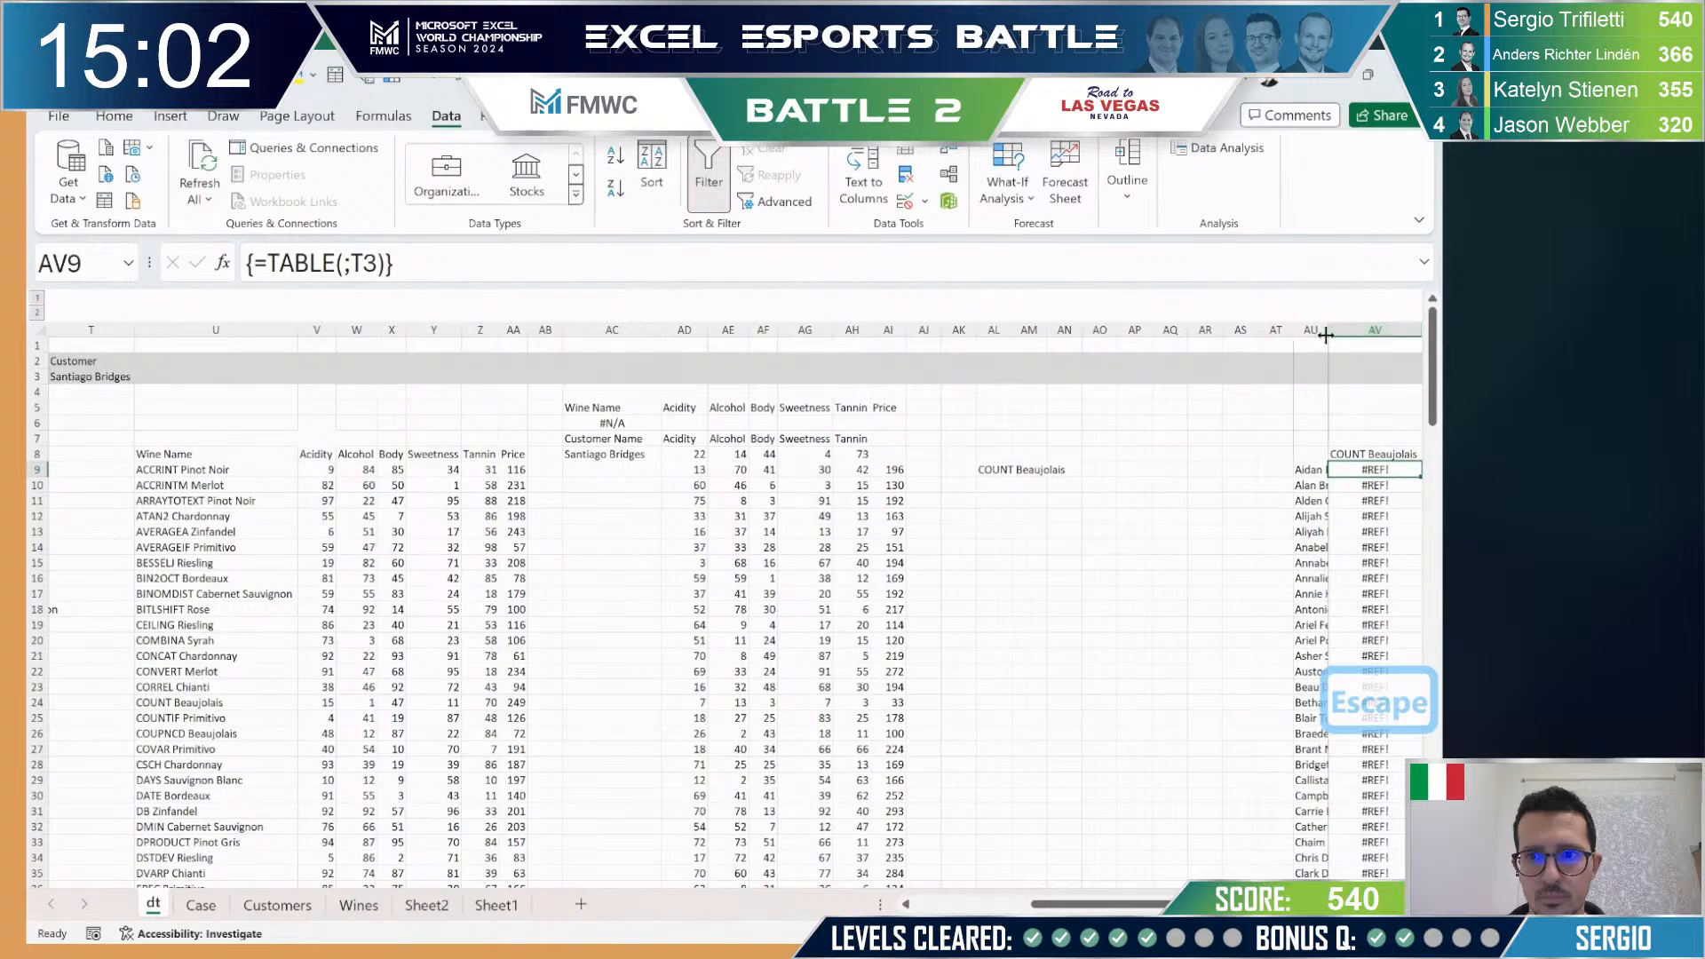
double_click(1325, 335)
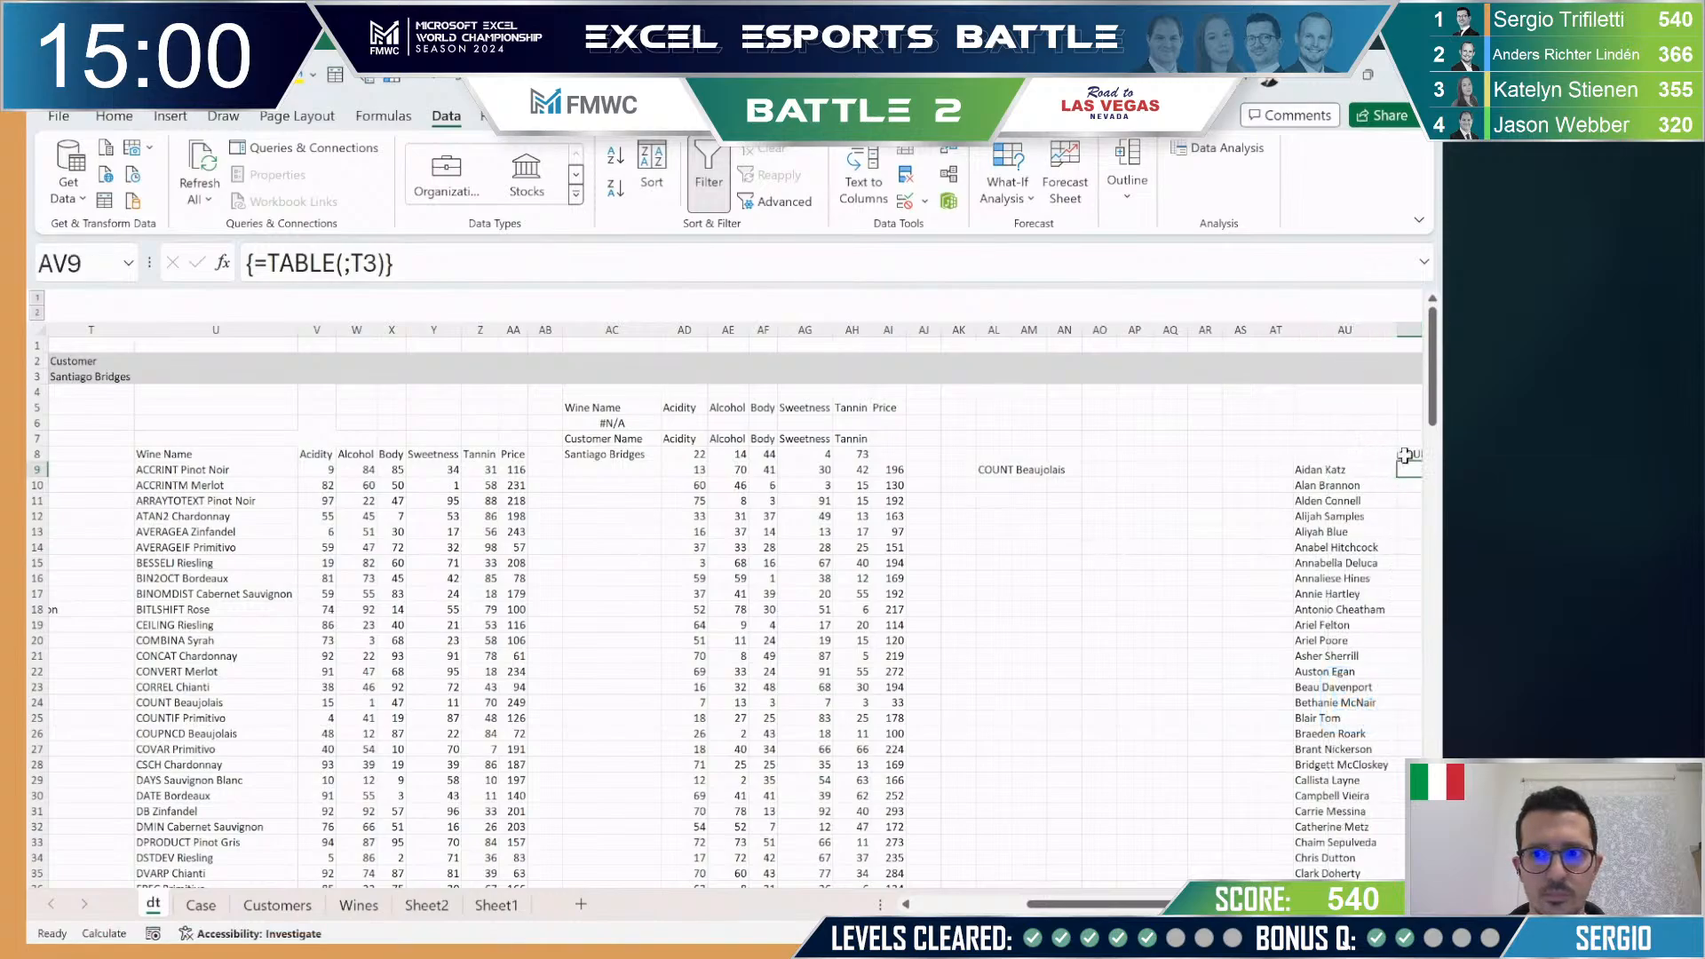
Step: Examine the AV8 reference and the data table results beneath it down to the last customer
click(1405, 454)
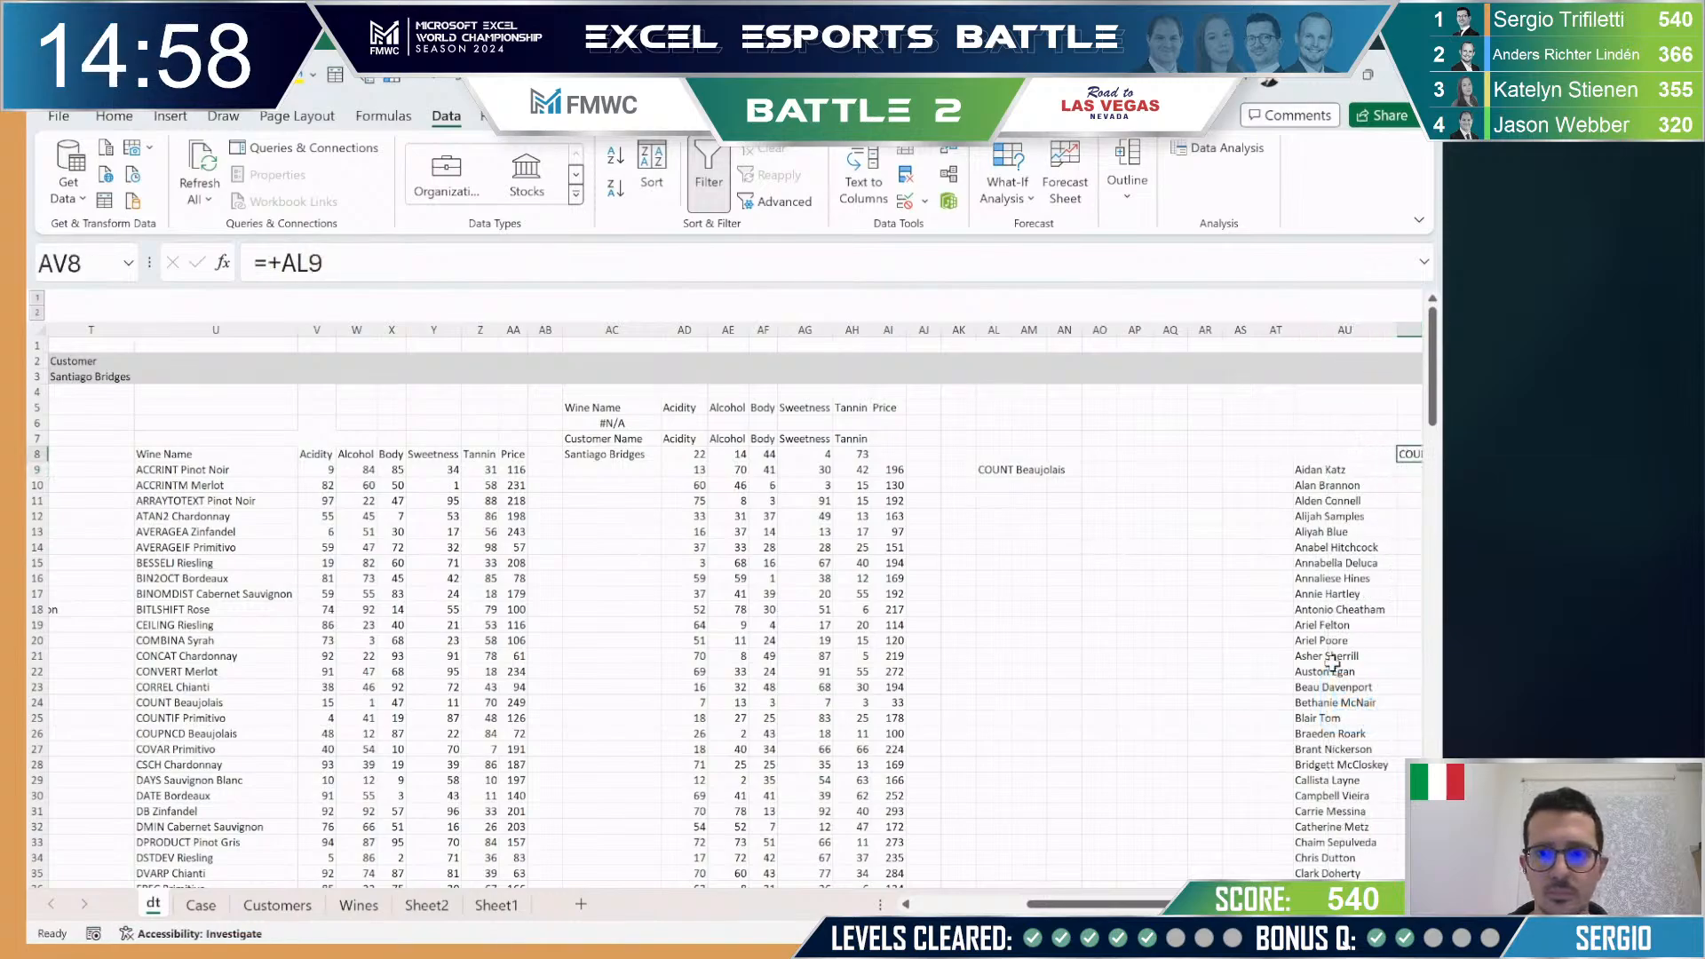
key(Right)
key(Right)
key(Left)
key(Left)
key(ctrl+Down)
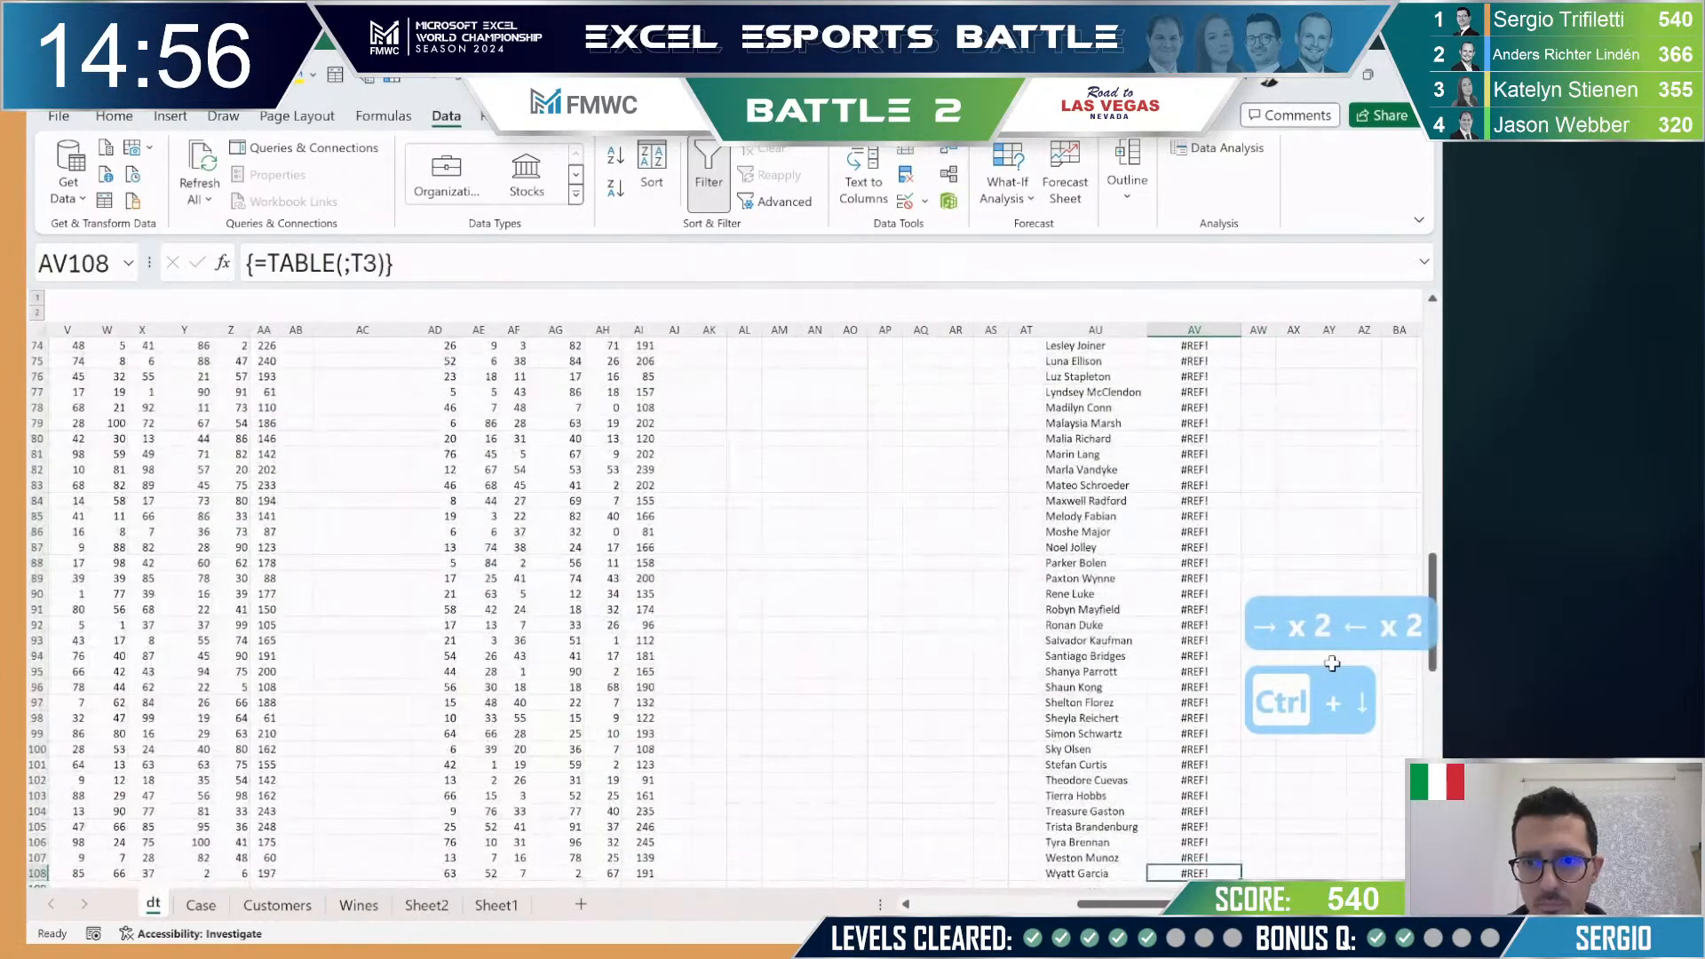
key(ctrl+Up)
key(ctrl+Up)
key(ctrl+Up)
key(ctrl+Down)
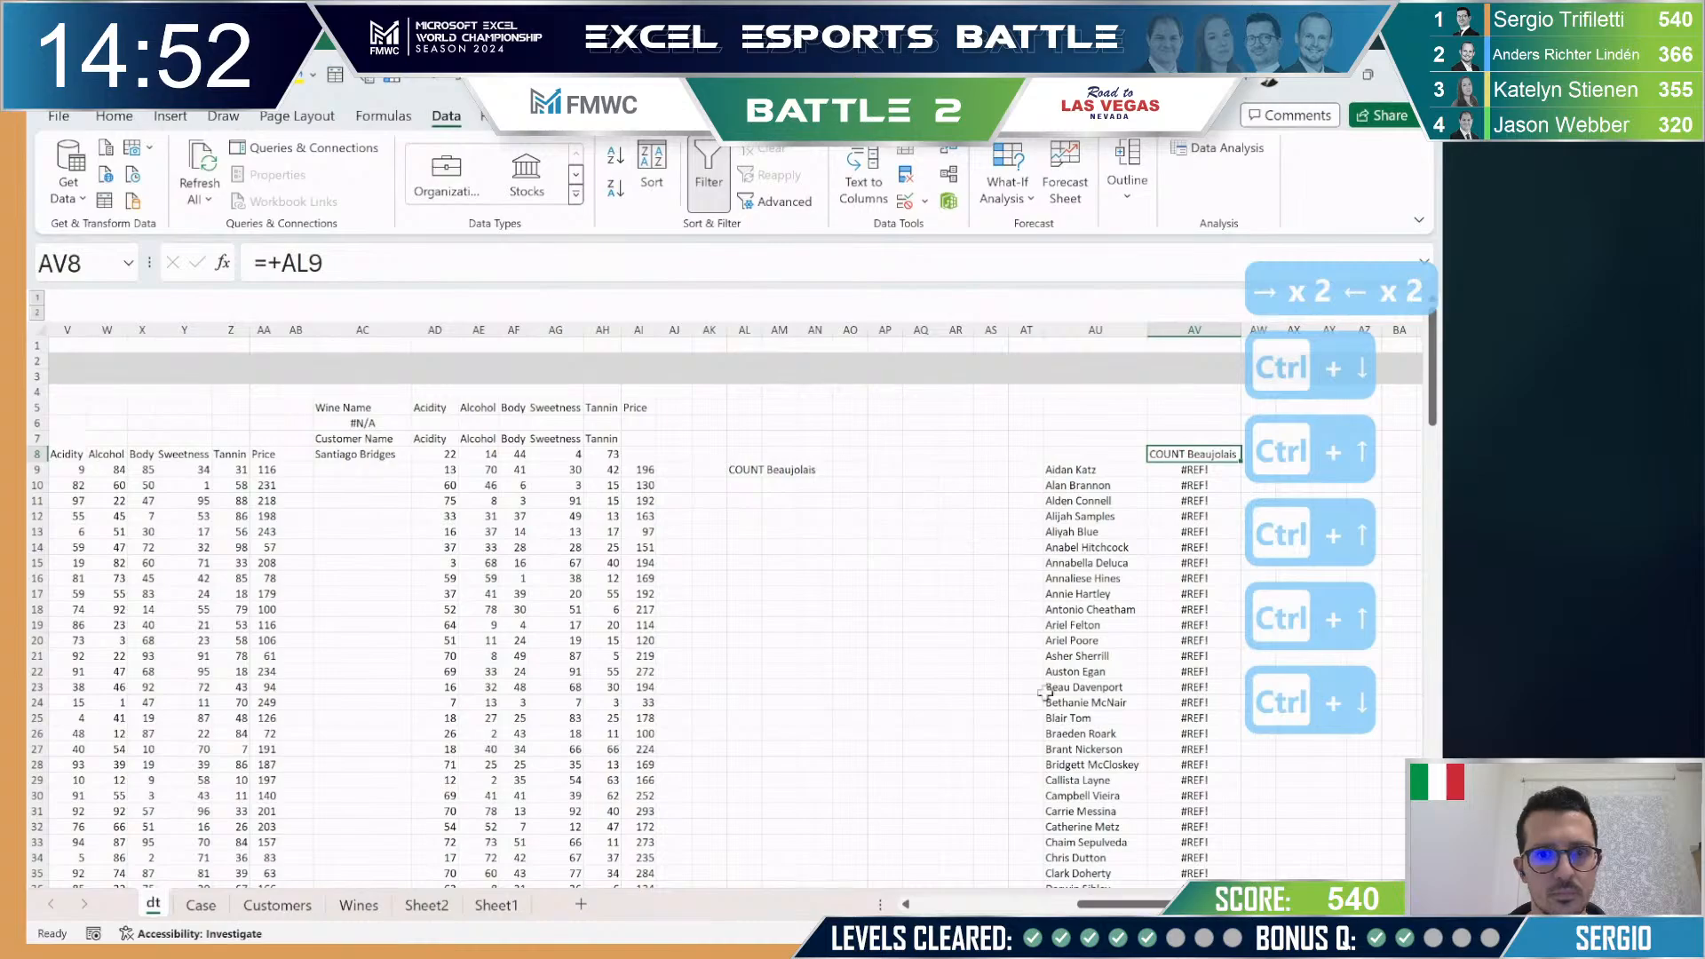
key(Escape)
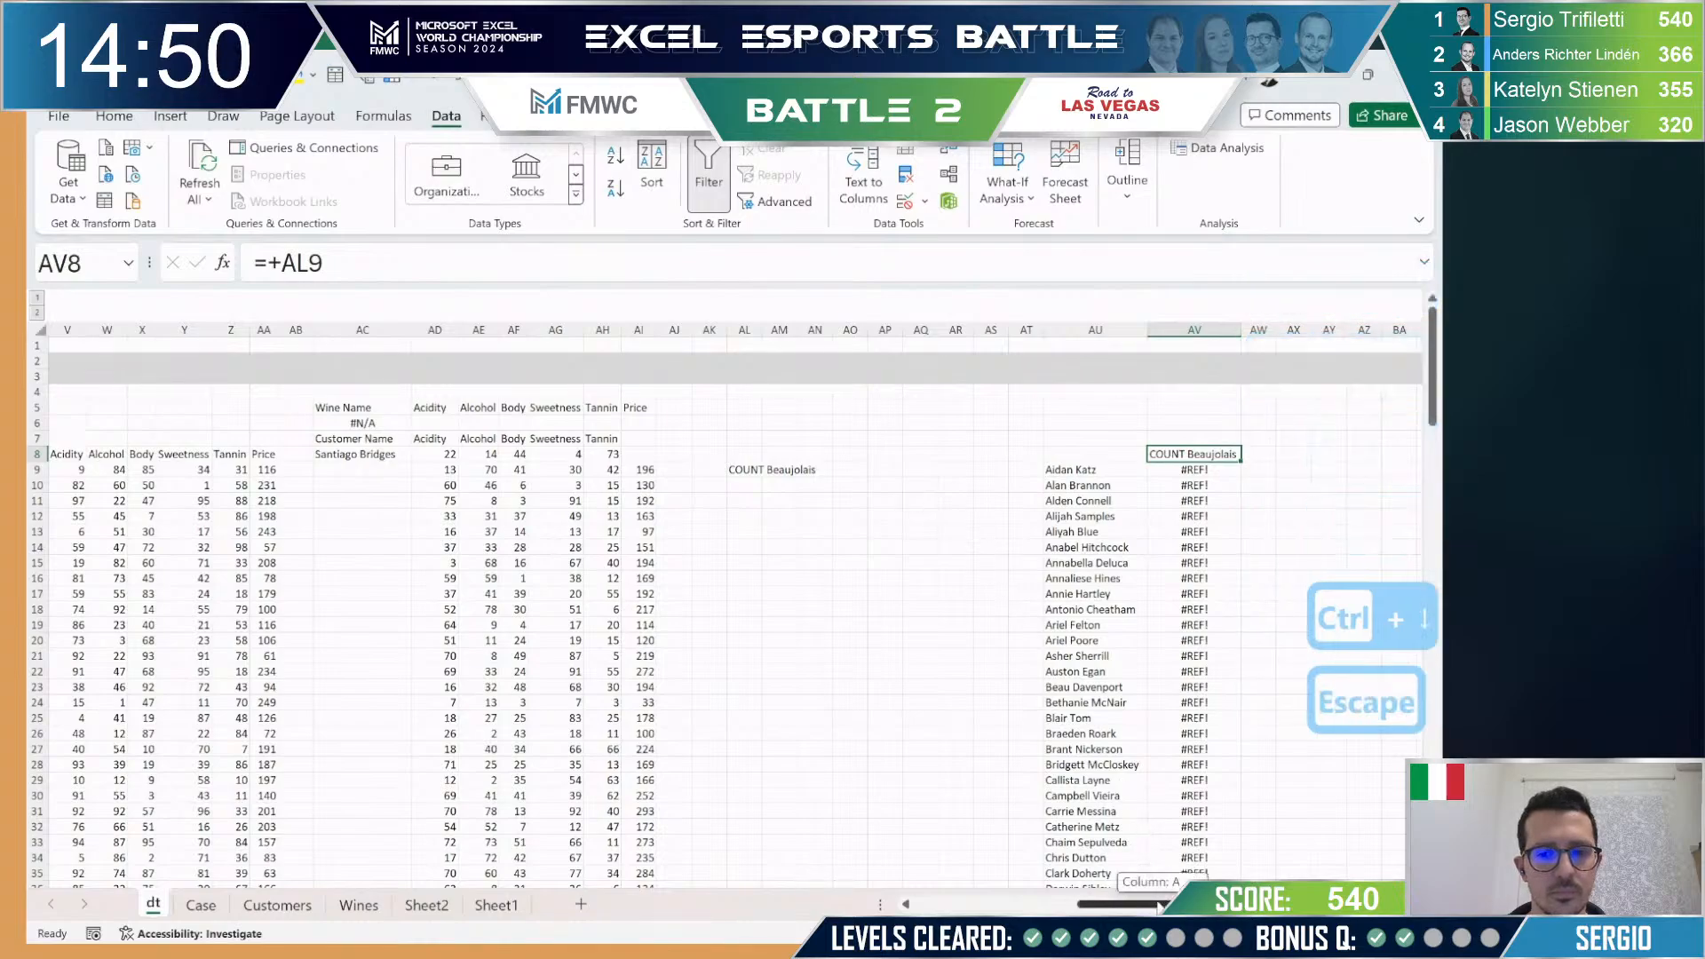
Step: Copy the customer name from T3 into T4 as a plain value
drag(1123, 904, 965, 907)
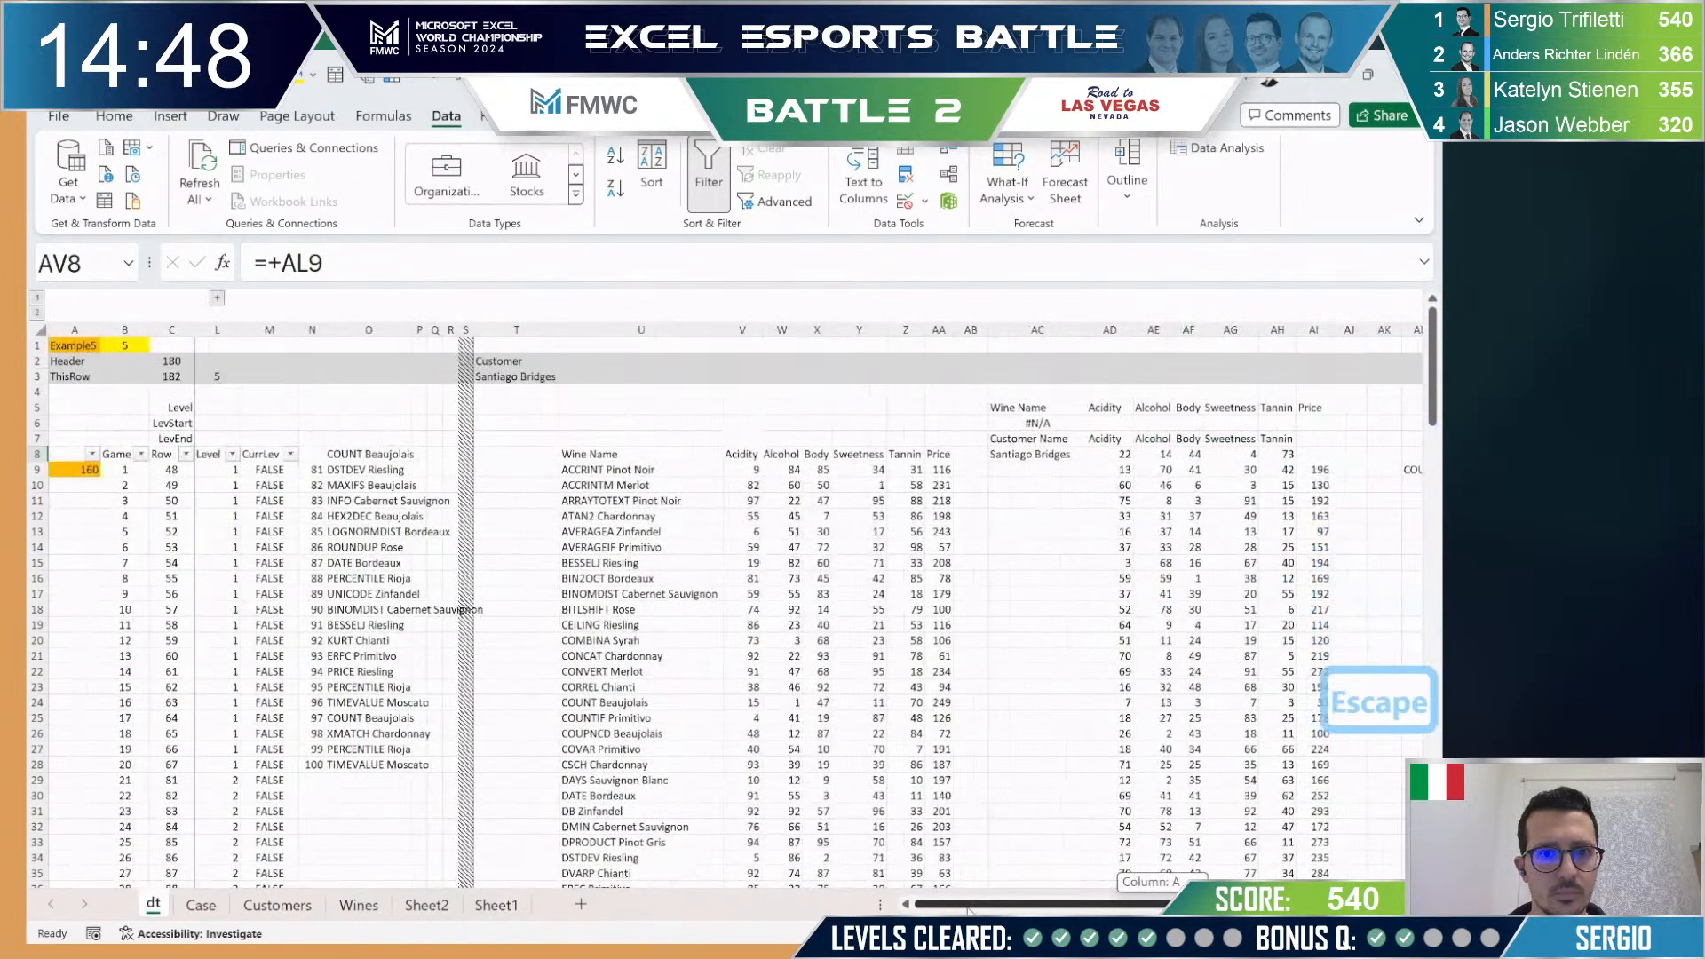
drag(994, 910, 1019, 910)
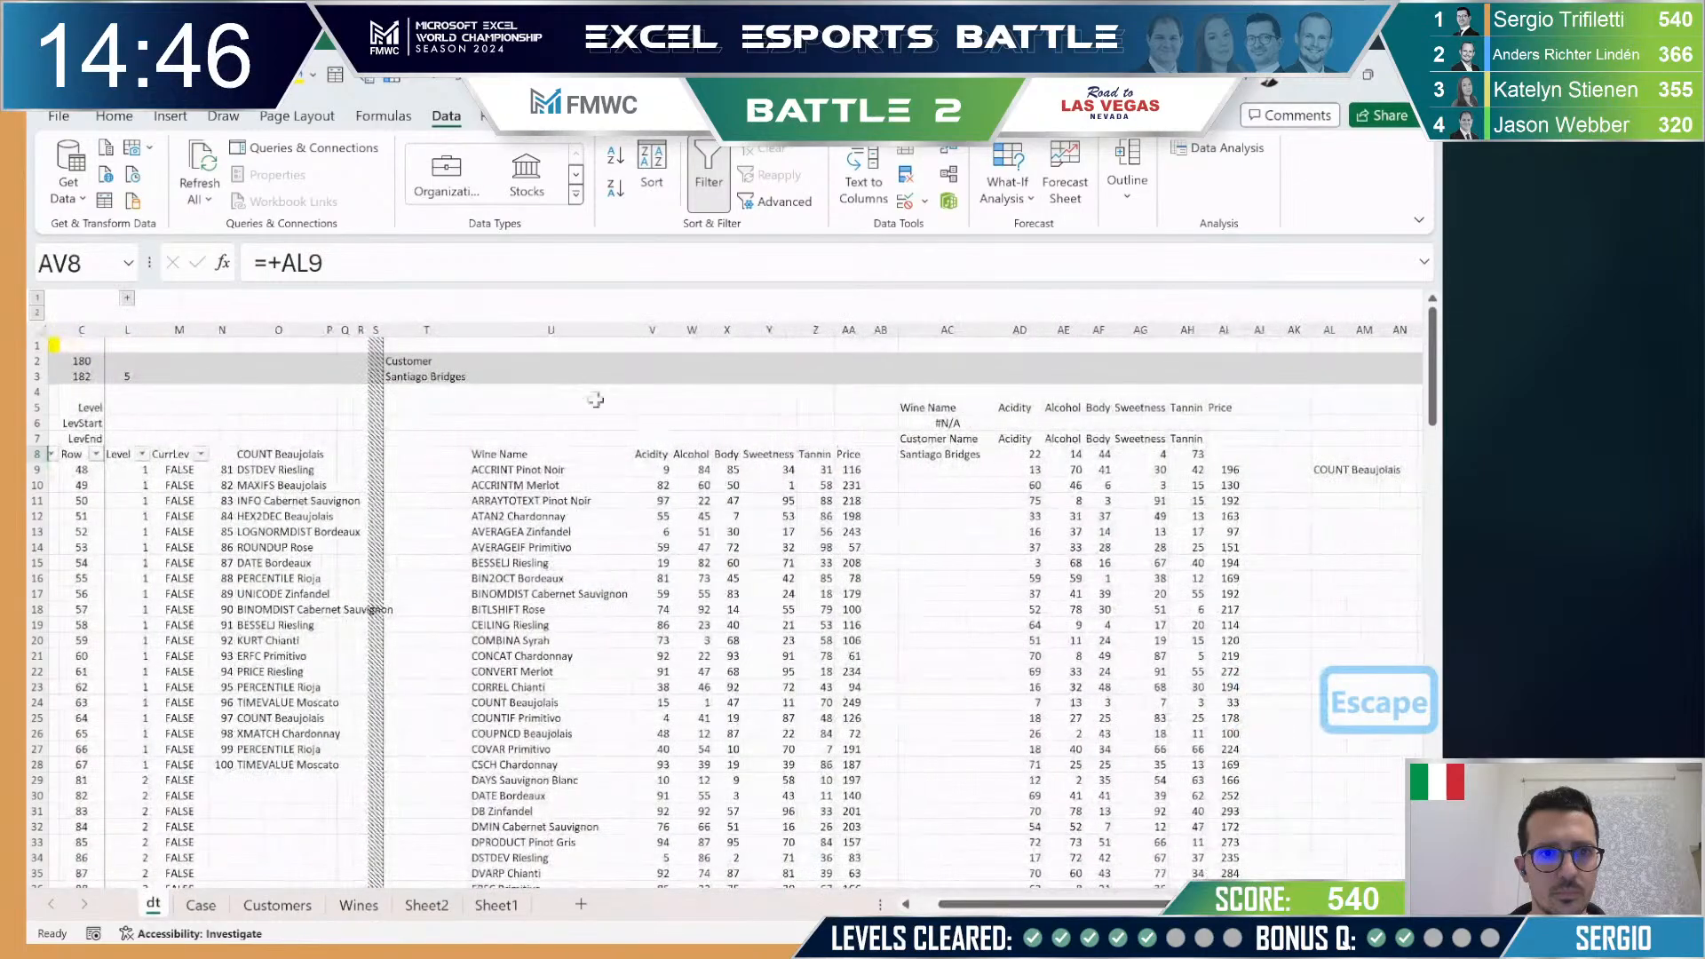
click(460, 377)
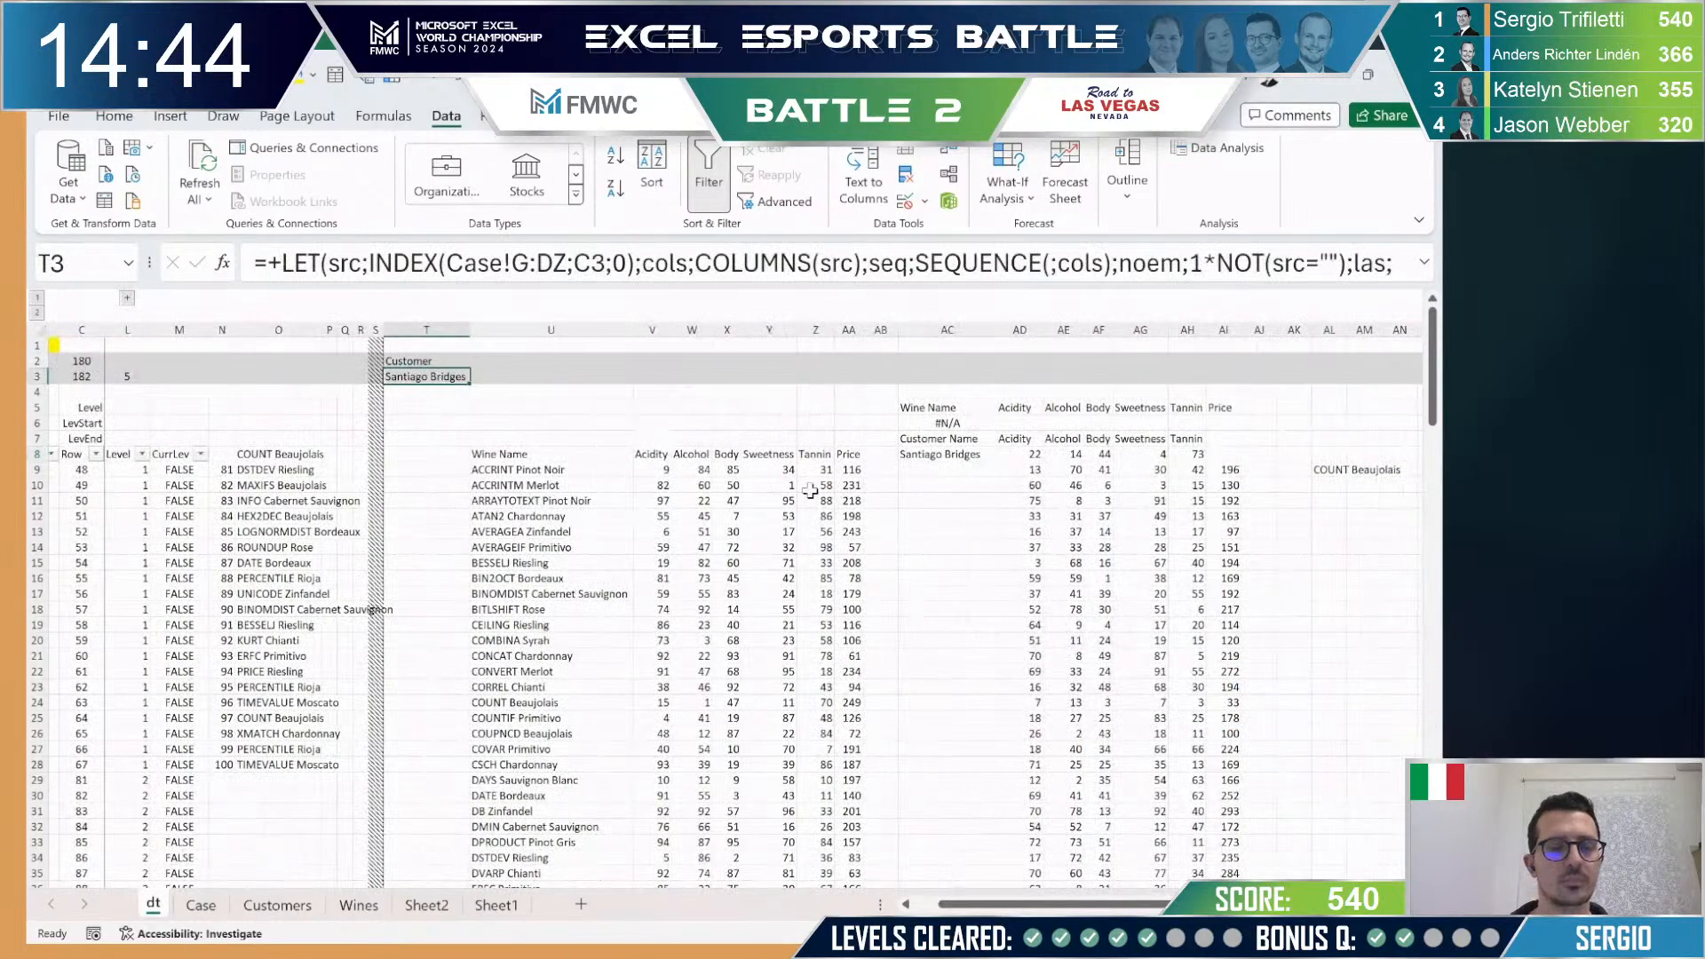
key(Down)
drag(1030, 904, 1085, 904)
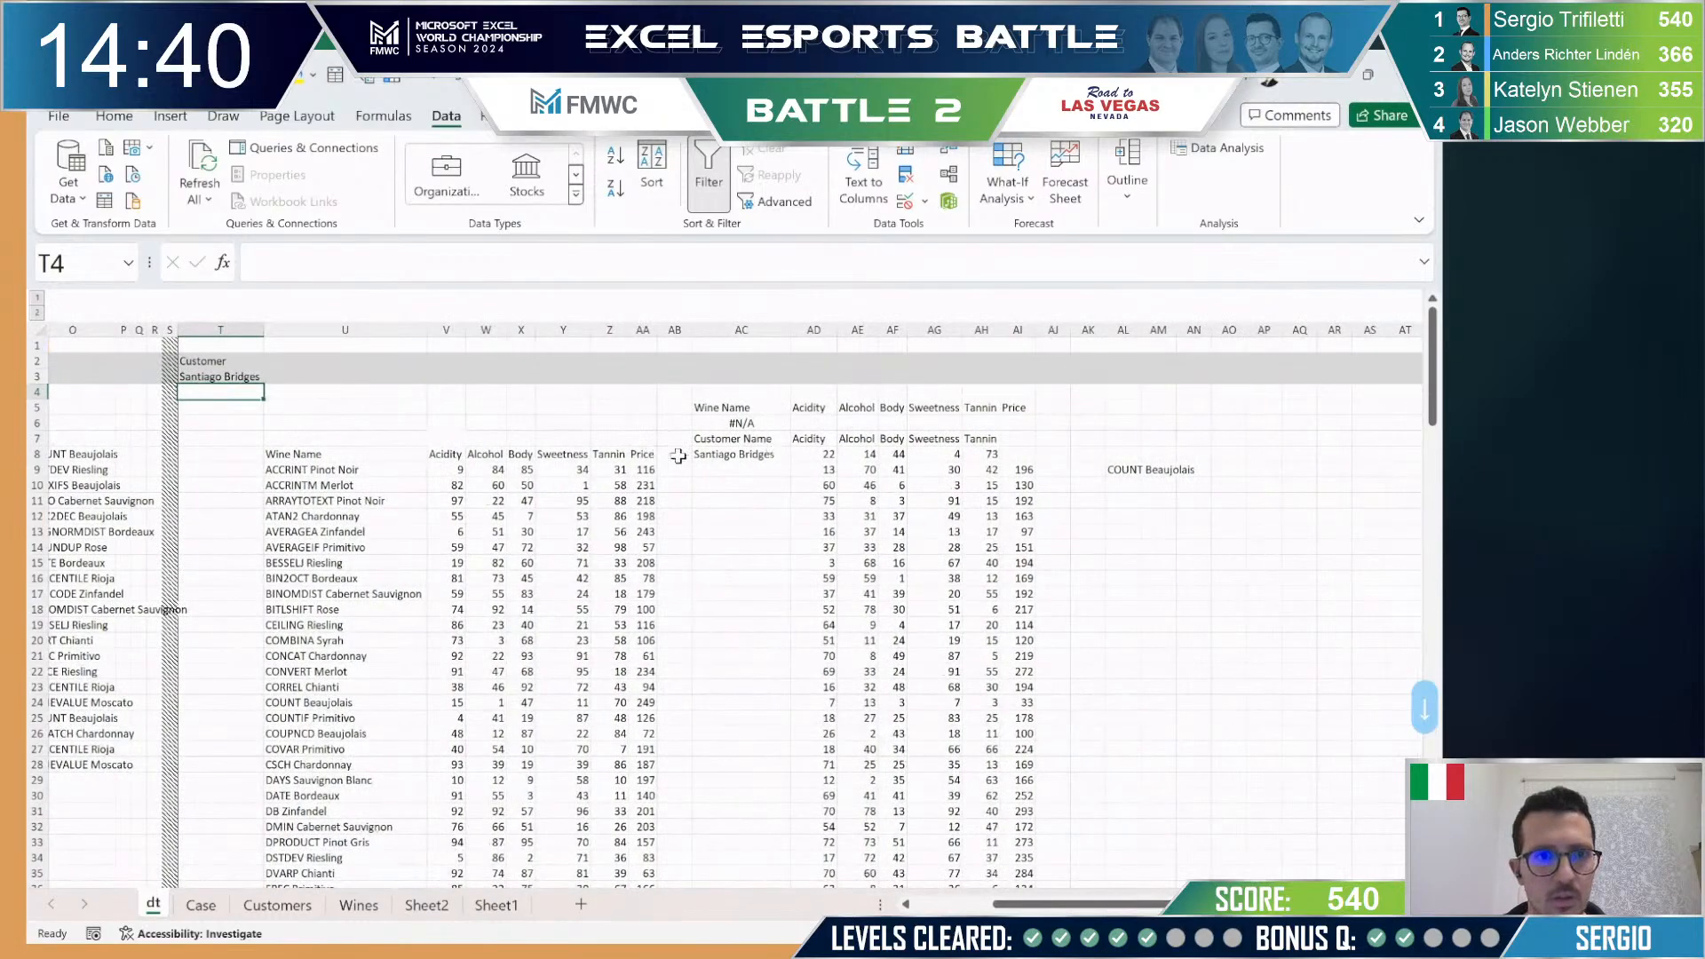
key(Up)
key(ctrl+c)
key(Down)
key(ctrl+shift+v)
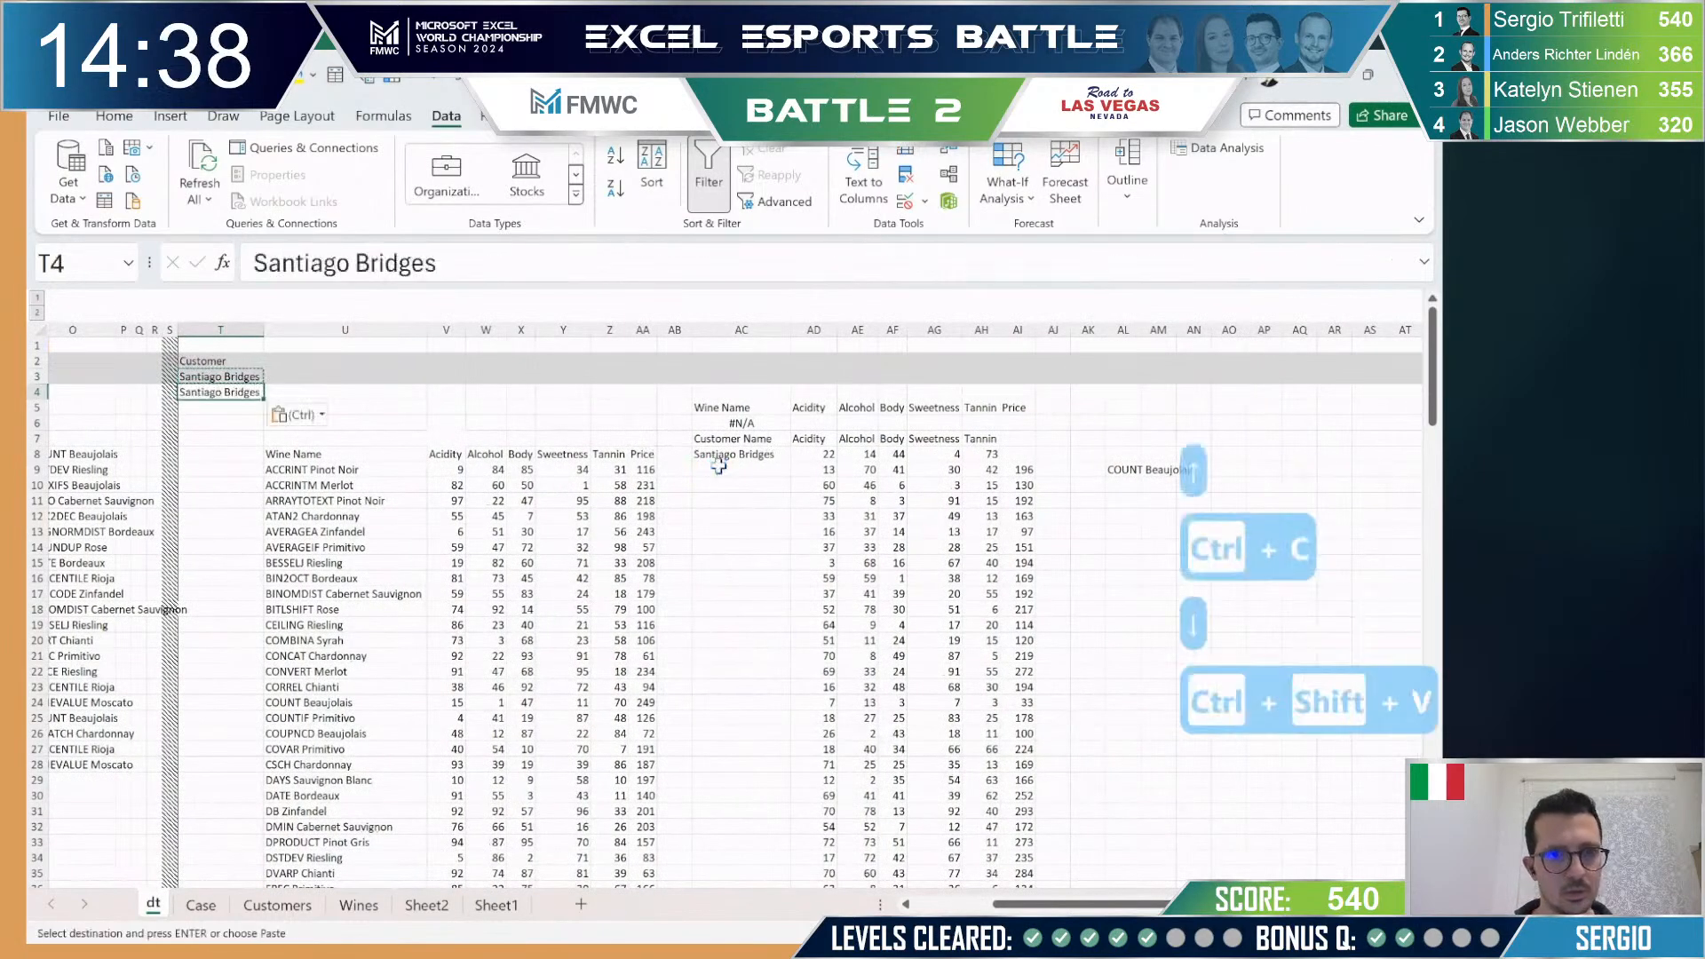
key(Escape)
Step: Change the lookup value of the XLOOKUP formula in AC8 to T4
click(718, 456)
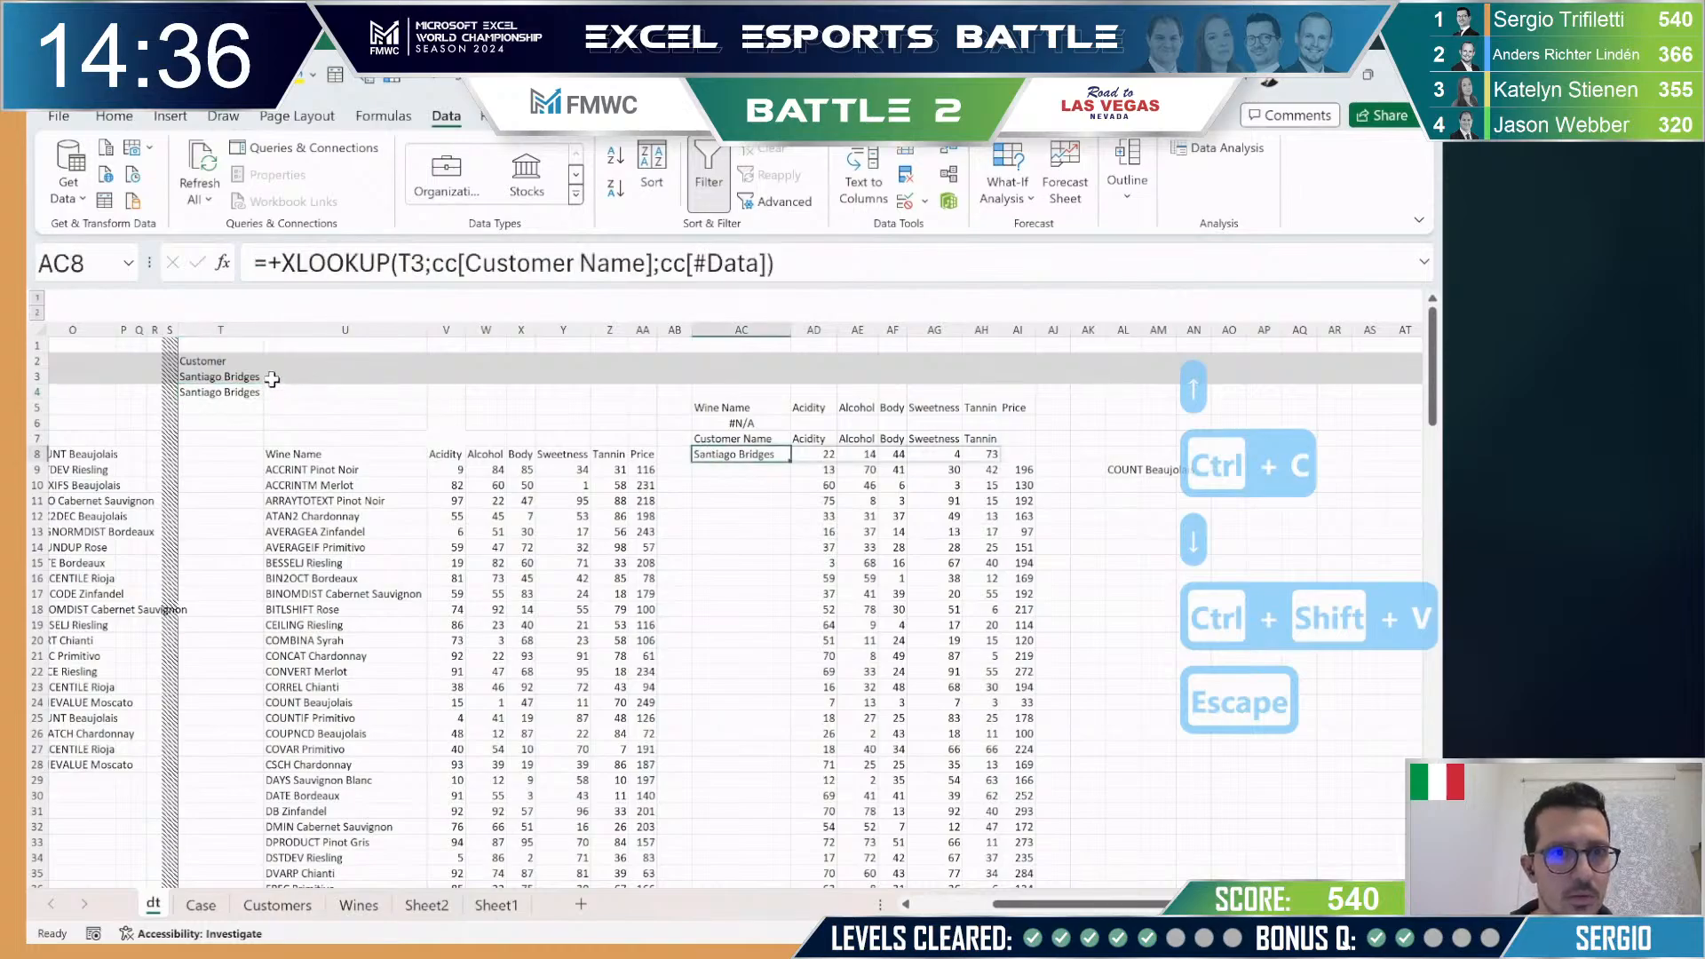
key(F2)
drag(264, 377, 264, 391)
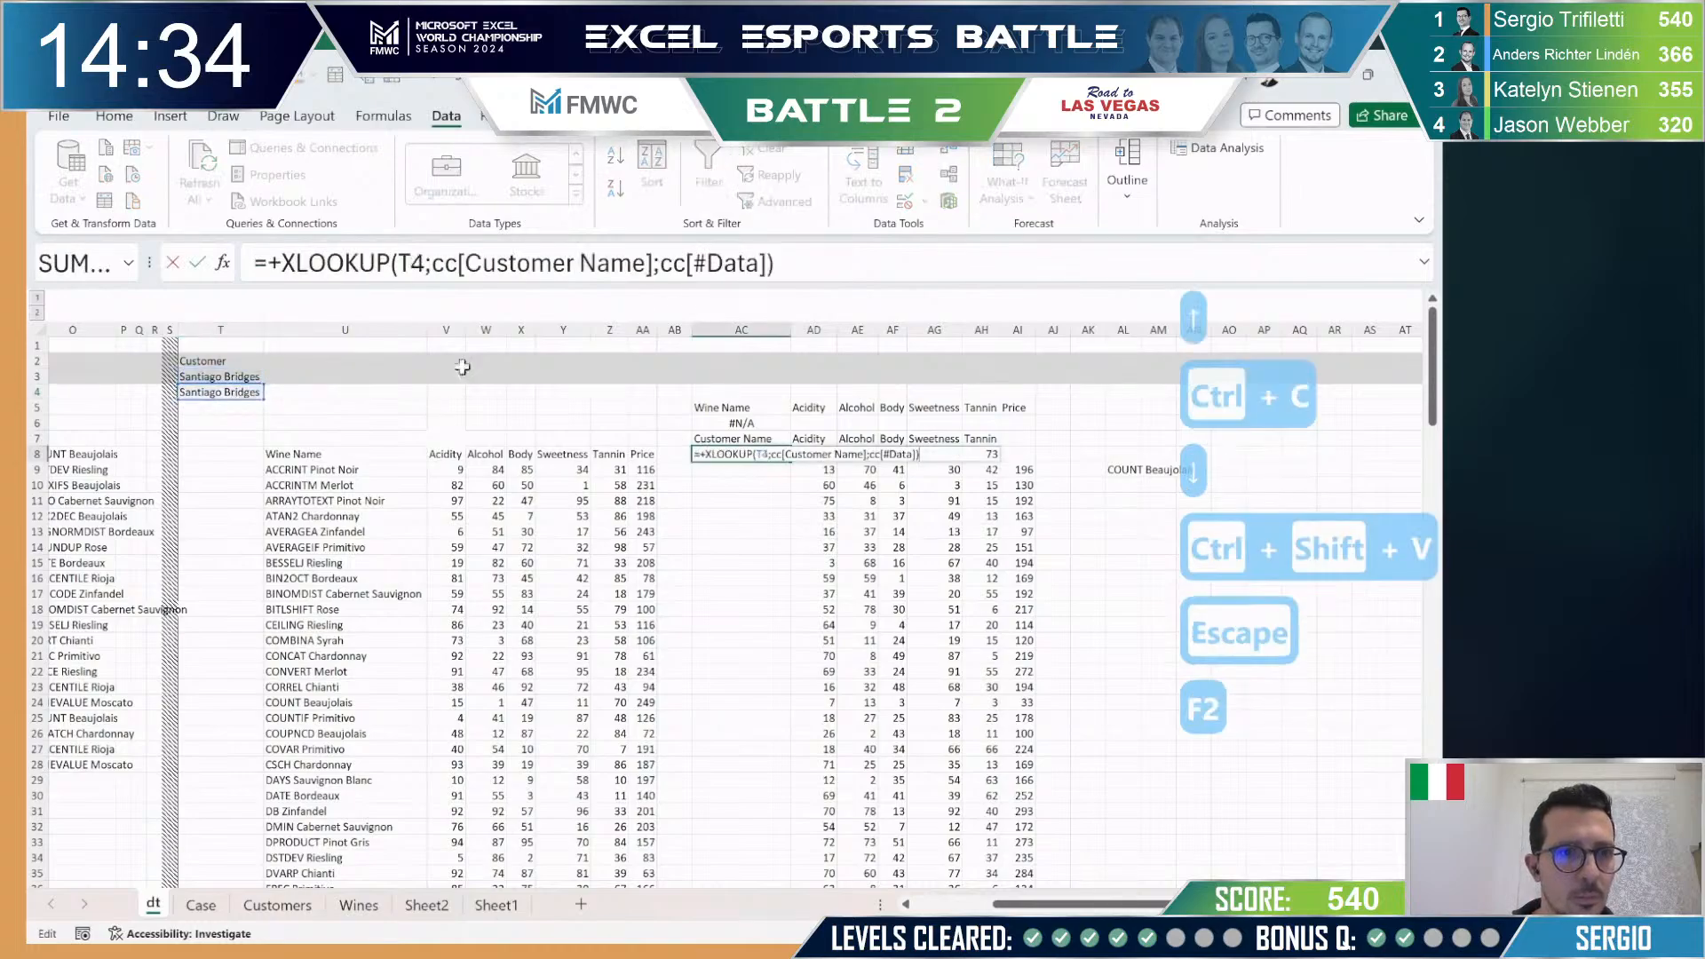
key(Return)
key(Up)
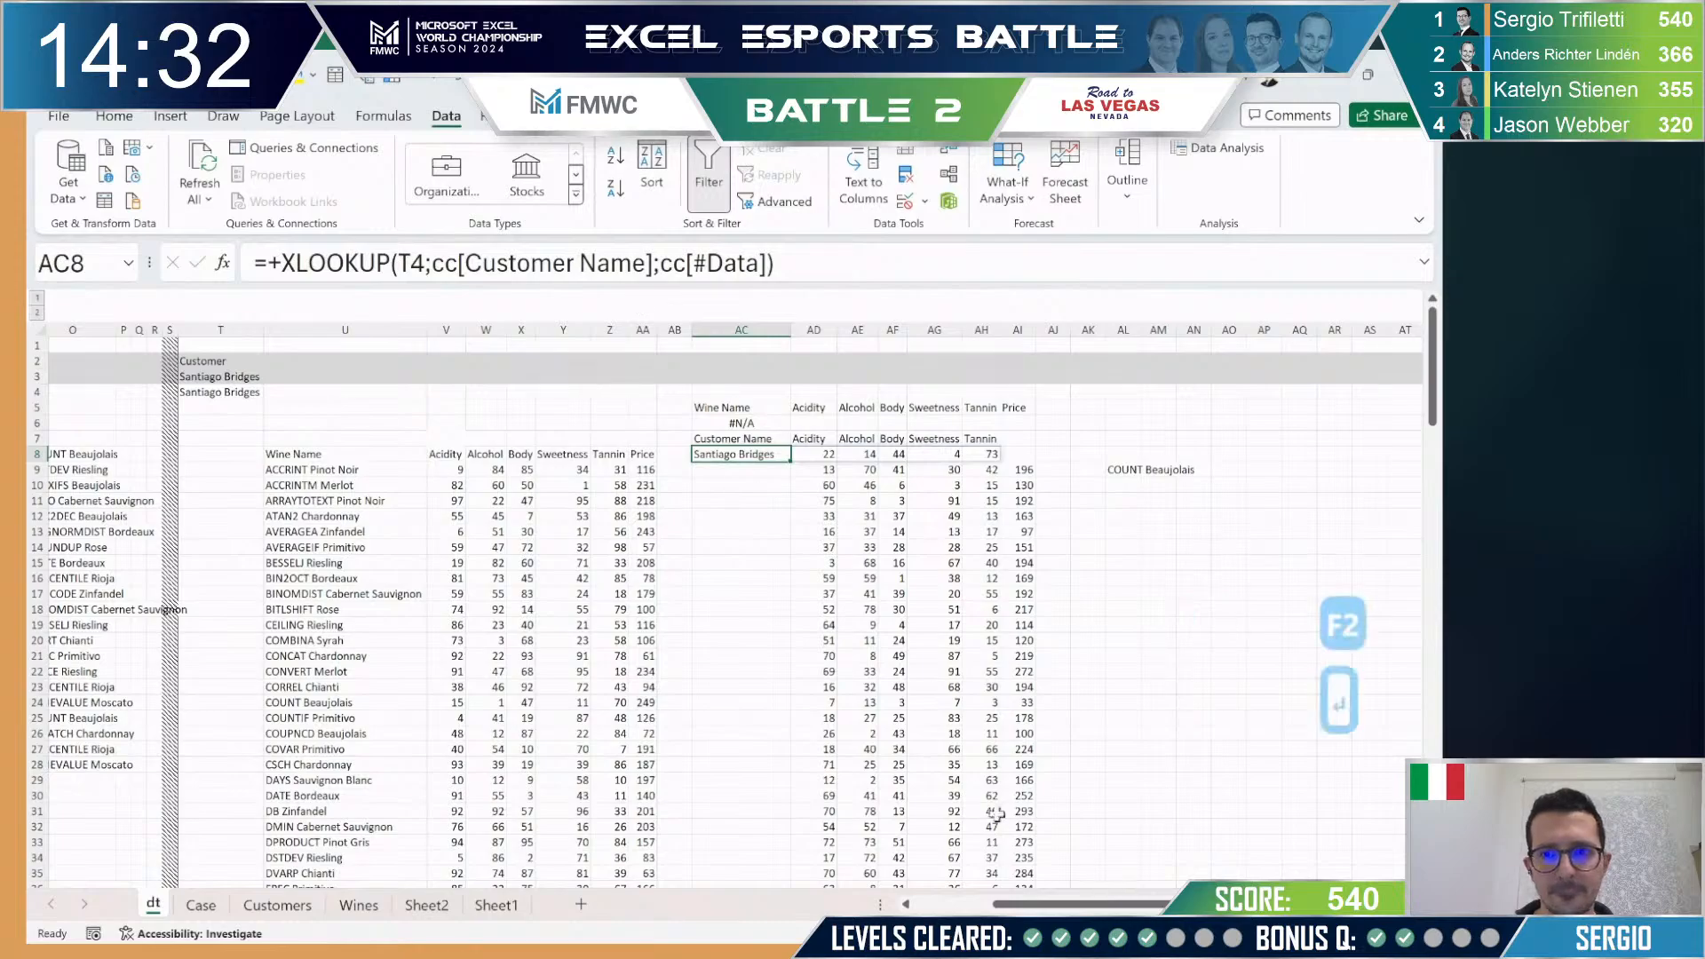
Step: Delete the old data table results beside the customer list, from AV9 down
drag(1177, 904, 1230, 902)
click(1351, 453)
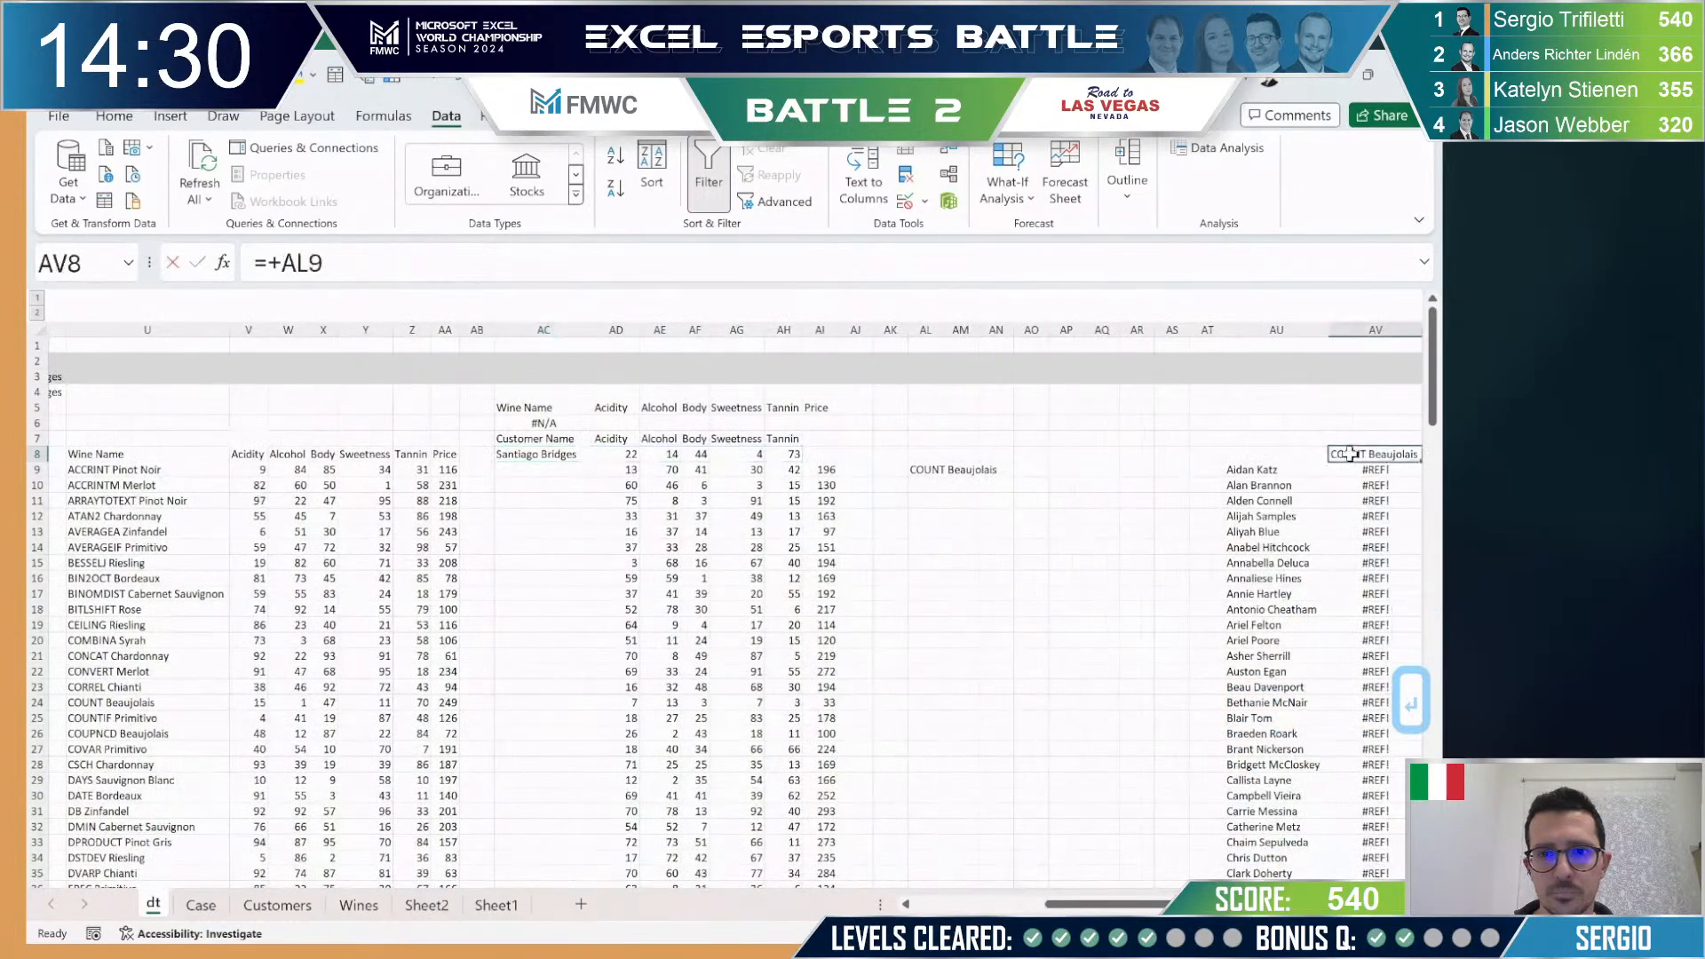
key(F2)
key(Escape)
key(Left)
key(ctrl+shift+Down)
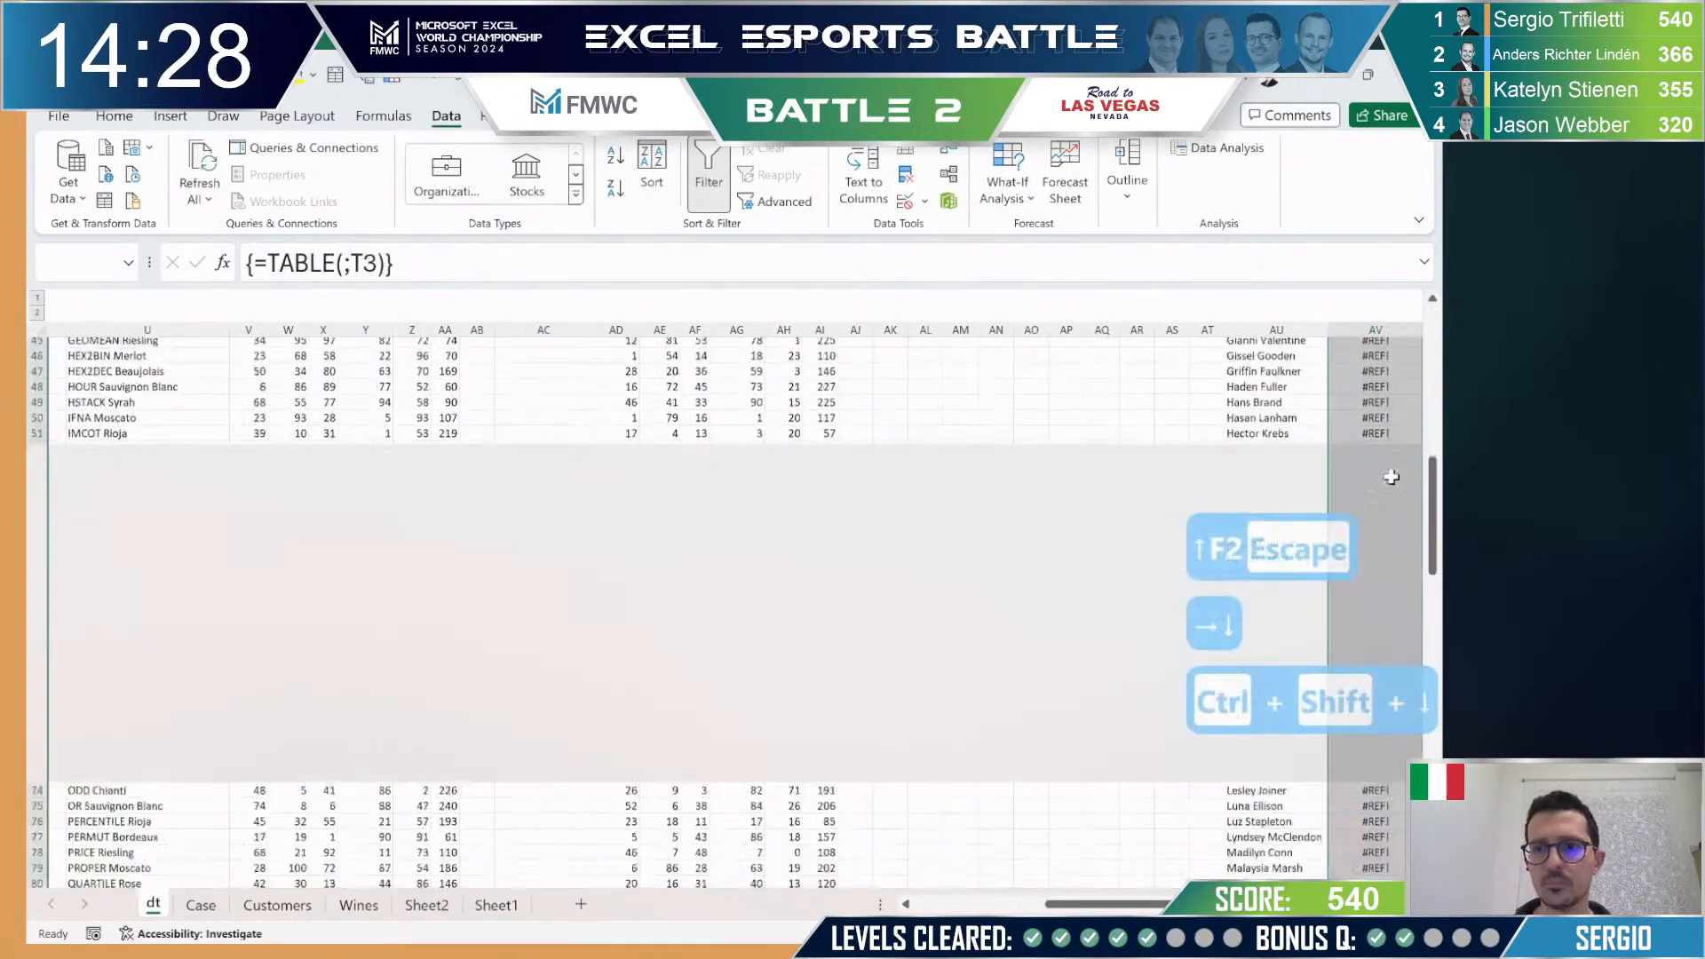
key(Delete)
Step: Create a data table over the customer list and the AV8 result, with T4 as column input cell
key(shift+Right)
key(ctrl+shift+Down)
key(ctrl+shift+Down)
key(Up)
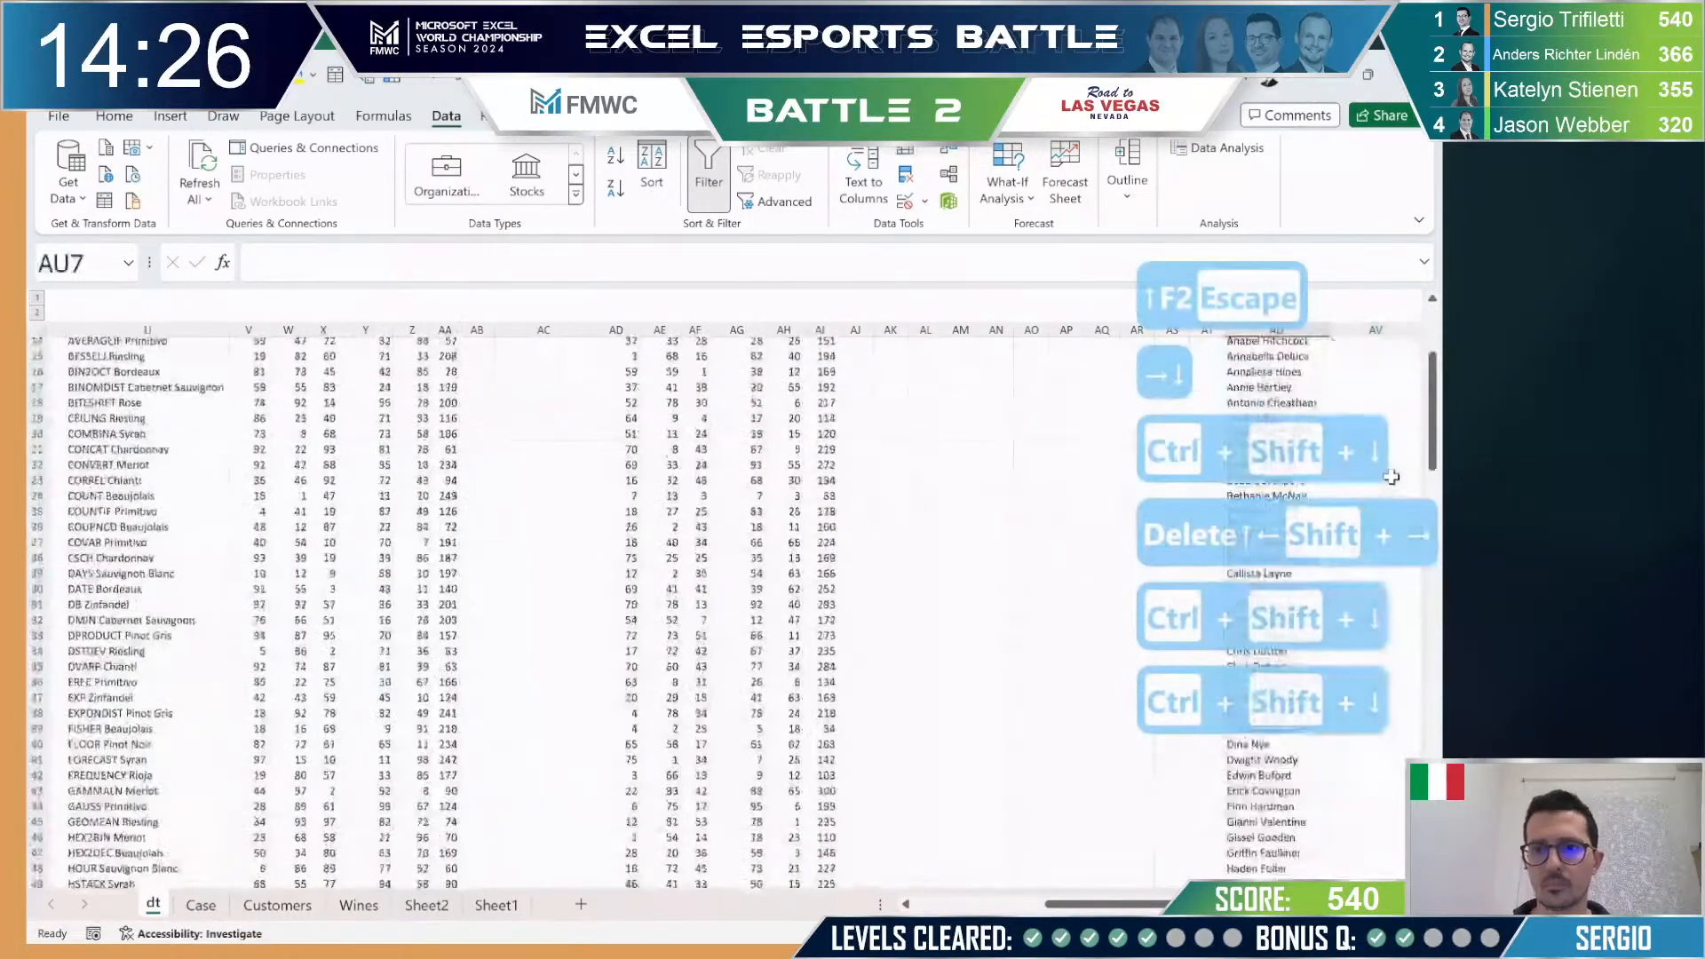
key(Right)
key(Down)
key(Left)
key(shift+Right)
key(ctrl+shift+Down)
key(ctrl+shift+Down)
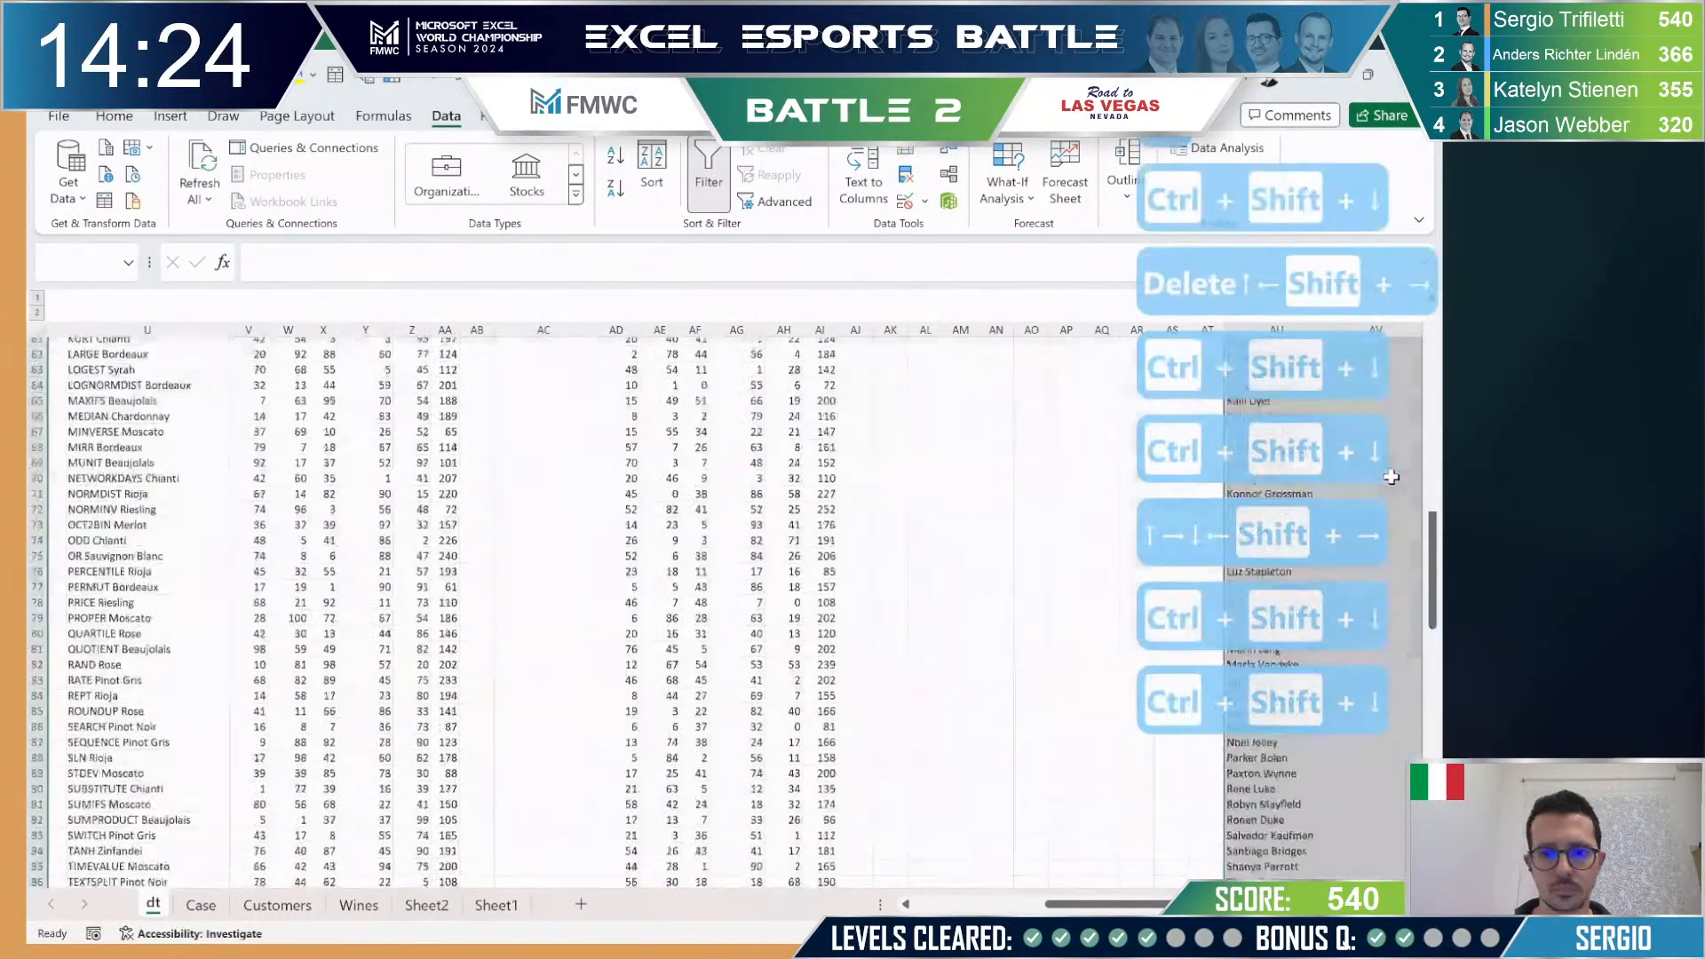
key(alt+a)
key(w)
key(t)
key(Tab)
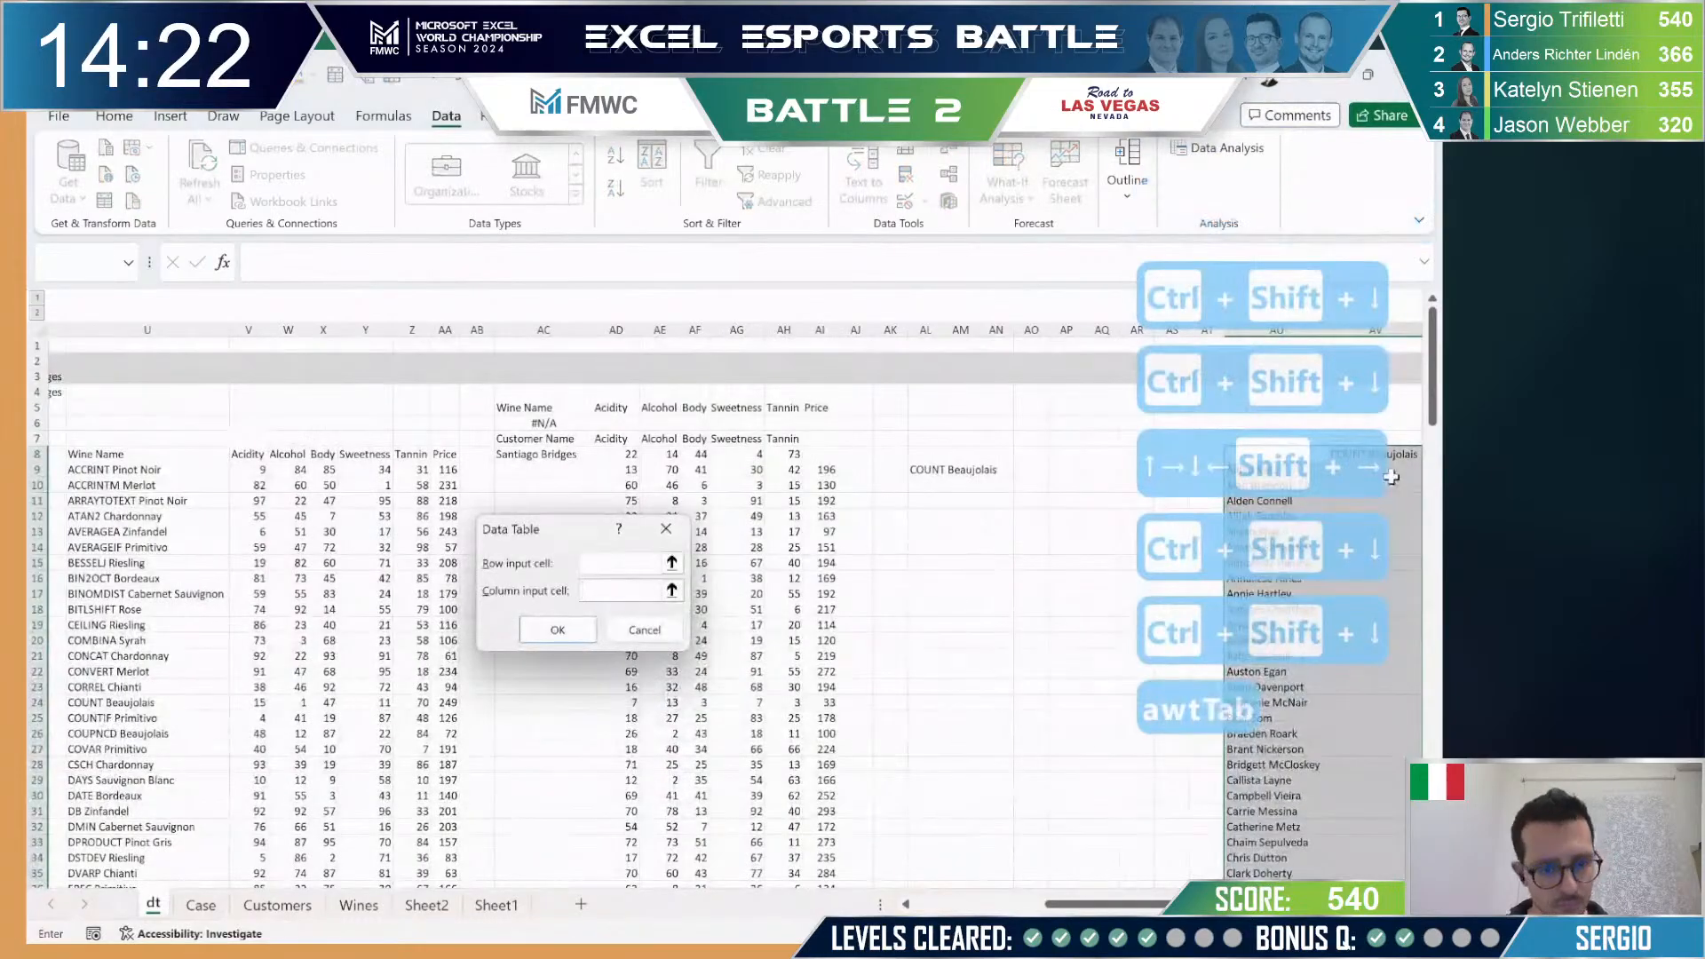
text(t4)
key(Return)
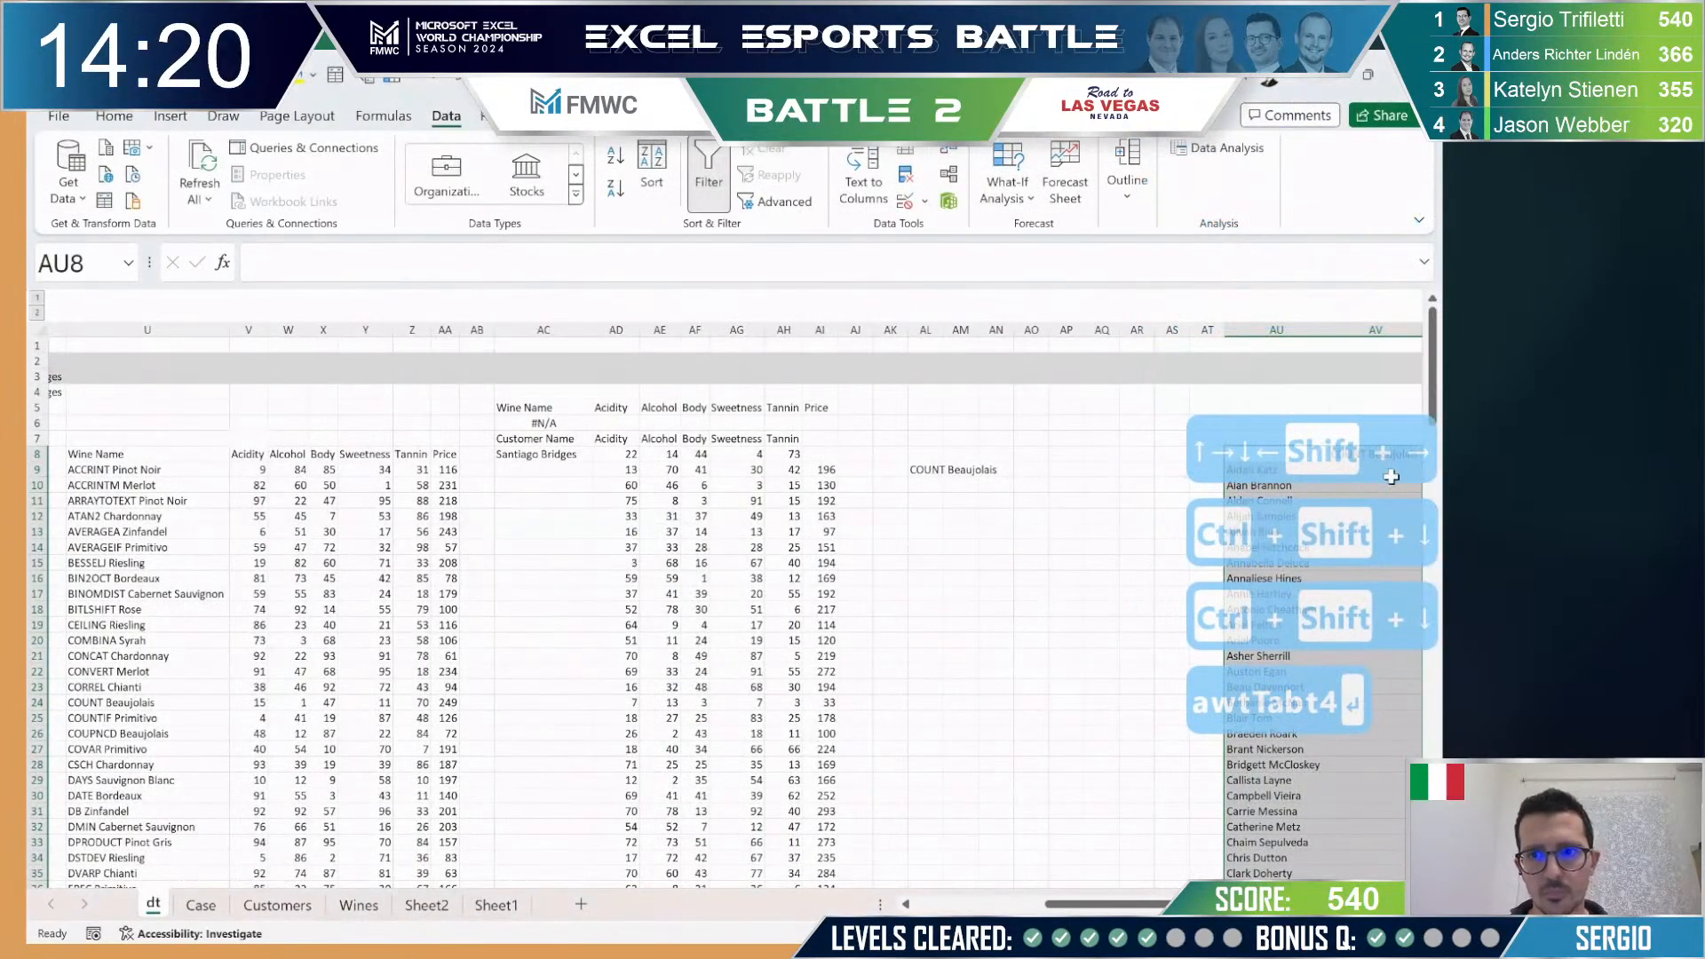
Step: Leave the table range and recalculate the sheet to fill in each customer's best wine
key(Escape)
key(Right)
key(Right)
key(Right)
key(Right)
key(Right)
key(Left)
key(Left)
key(Up)
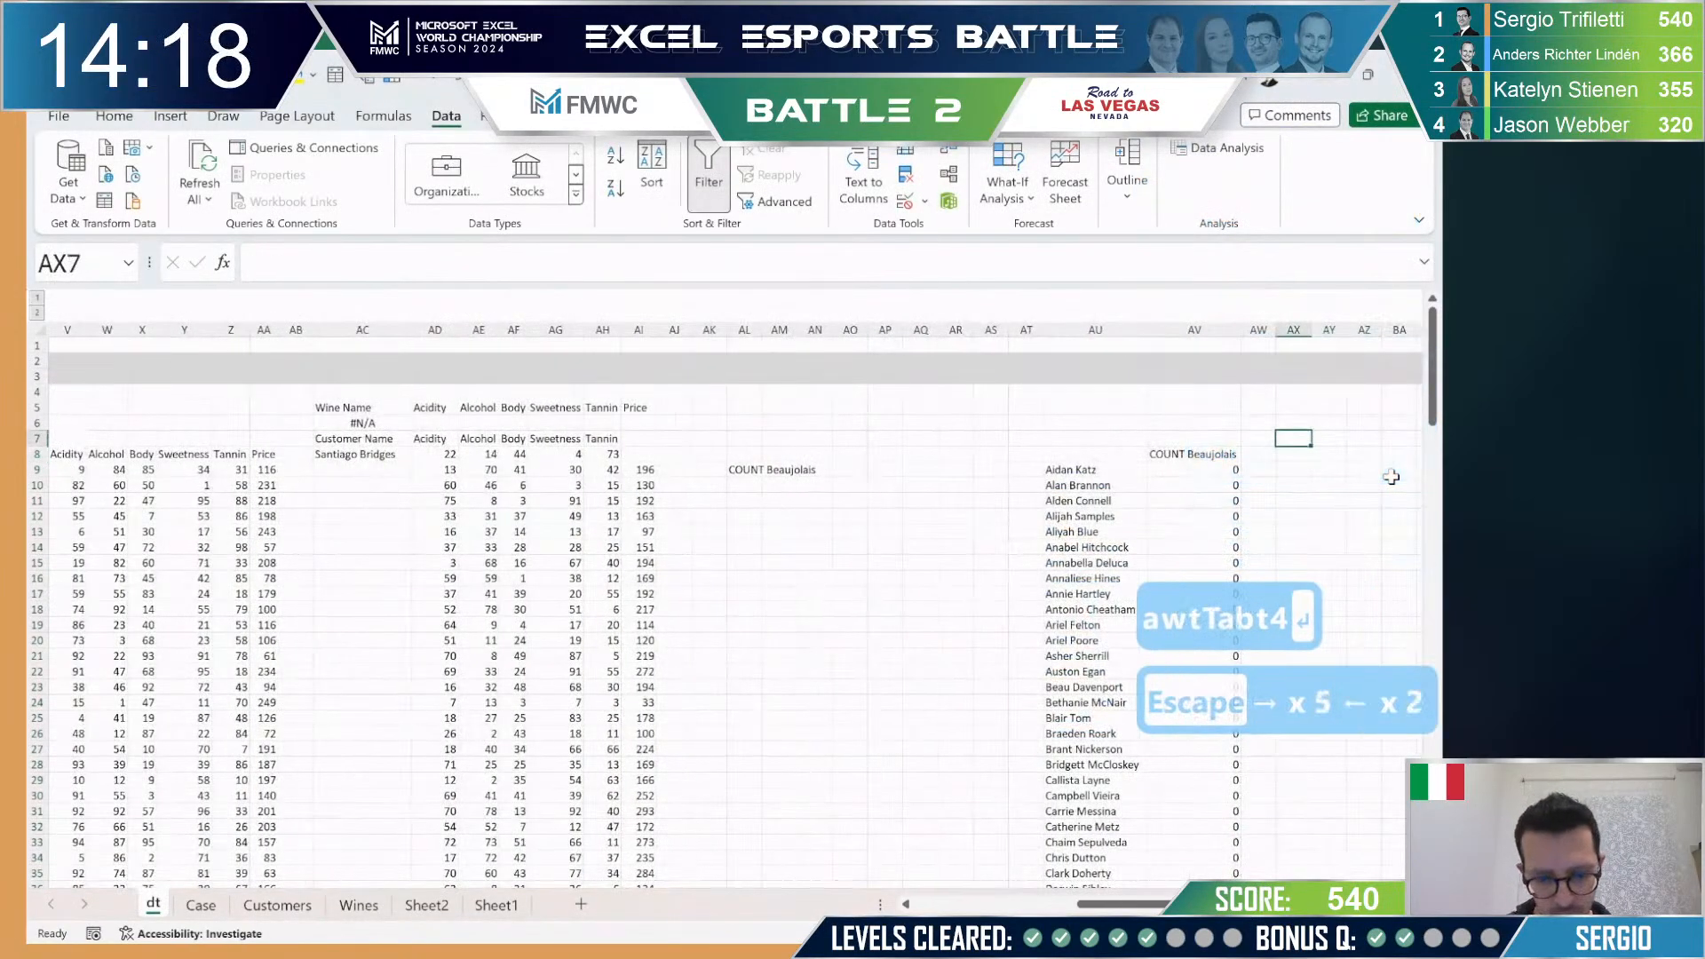
key(shift+F9)
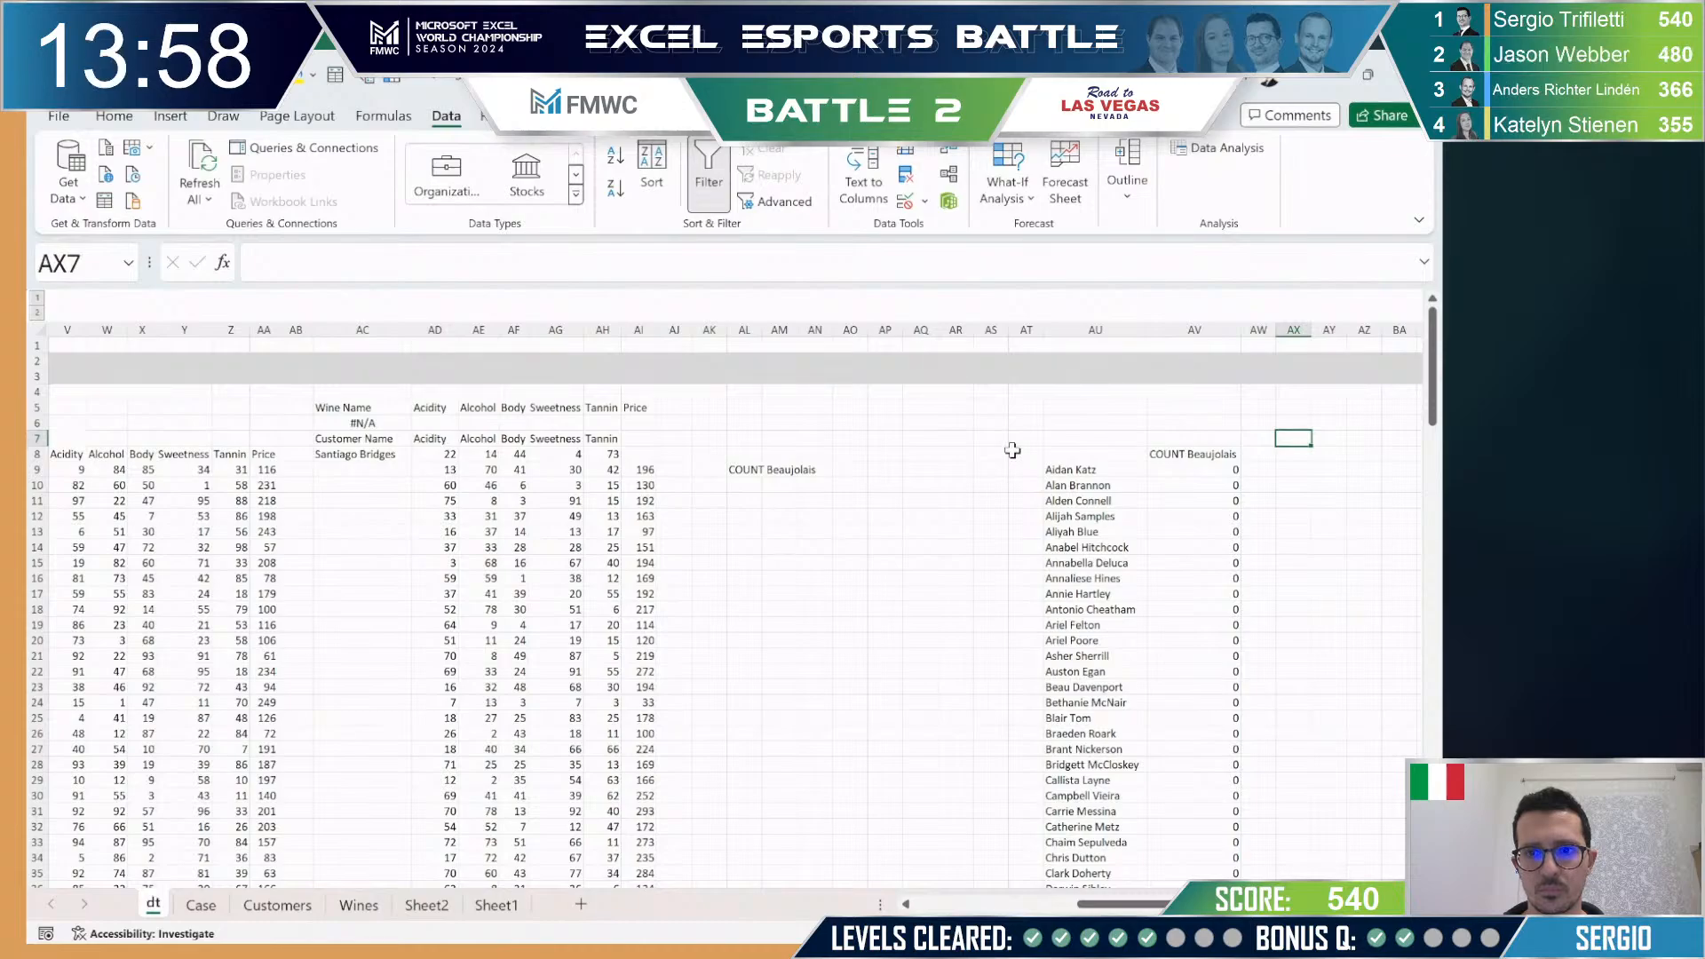
Step: Copy the data table results from AV9 down and paste them in place as static values
key(Down)
key(Down)
key(Left)
key(Left)
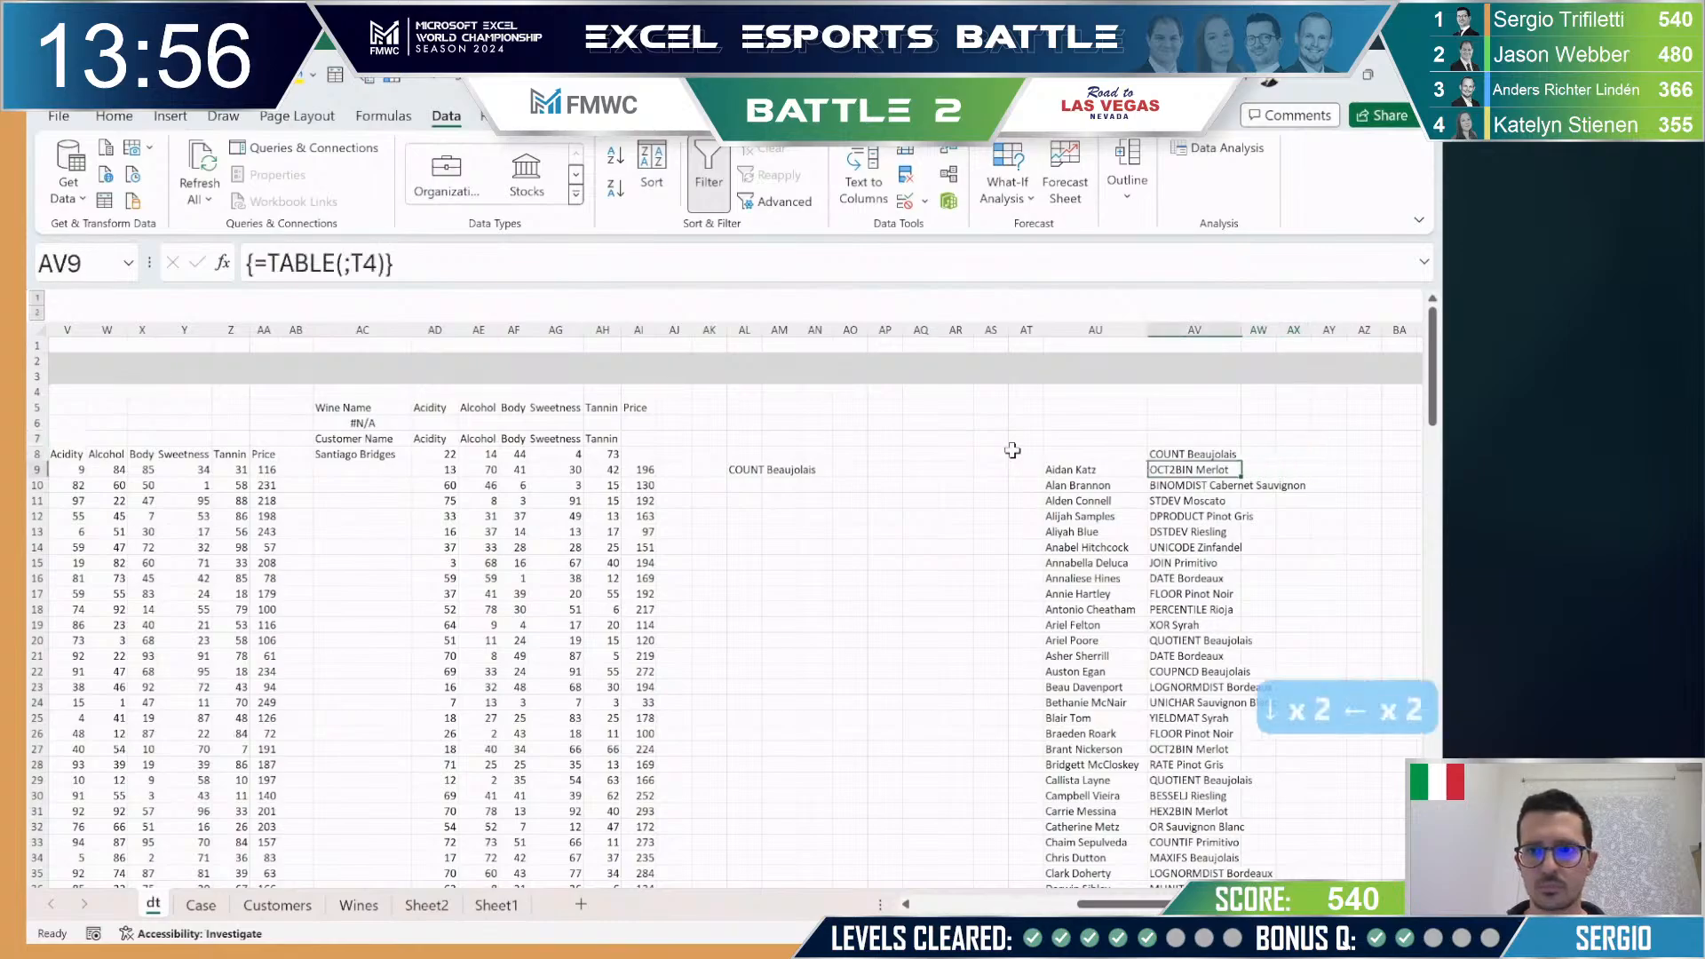
key(ctrl+shift+Down)
key(ctrl+c)
key(ctrl+shift+v)
key(Escape)
Step: Start a fun.mode formula in AY9 over the list of best wines from AV9 down
key(Right)
key(Right)
key(Right)
text(+fun.m)
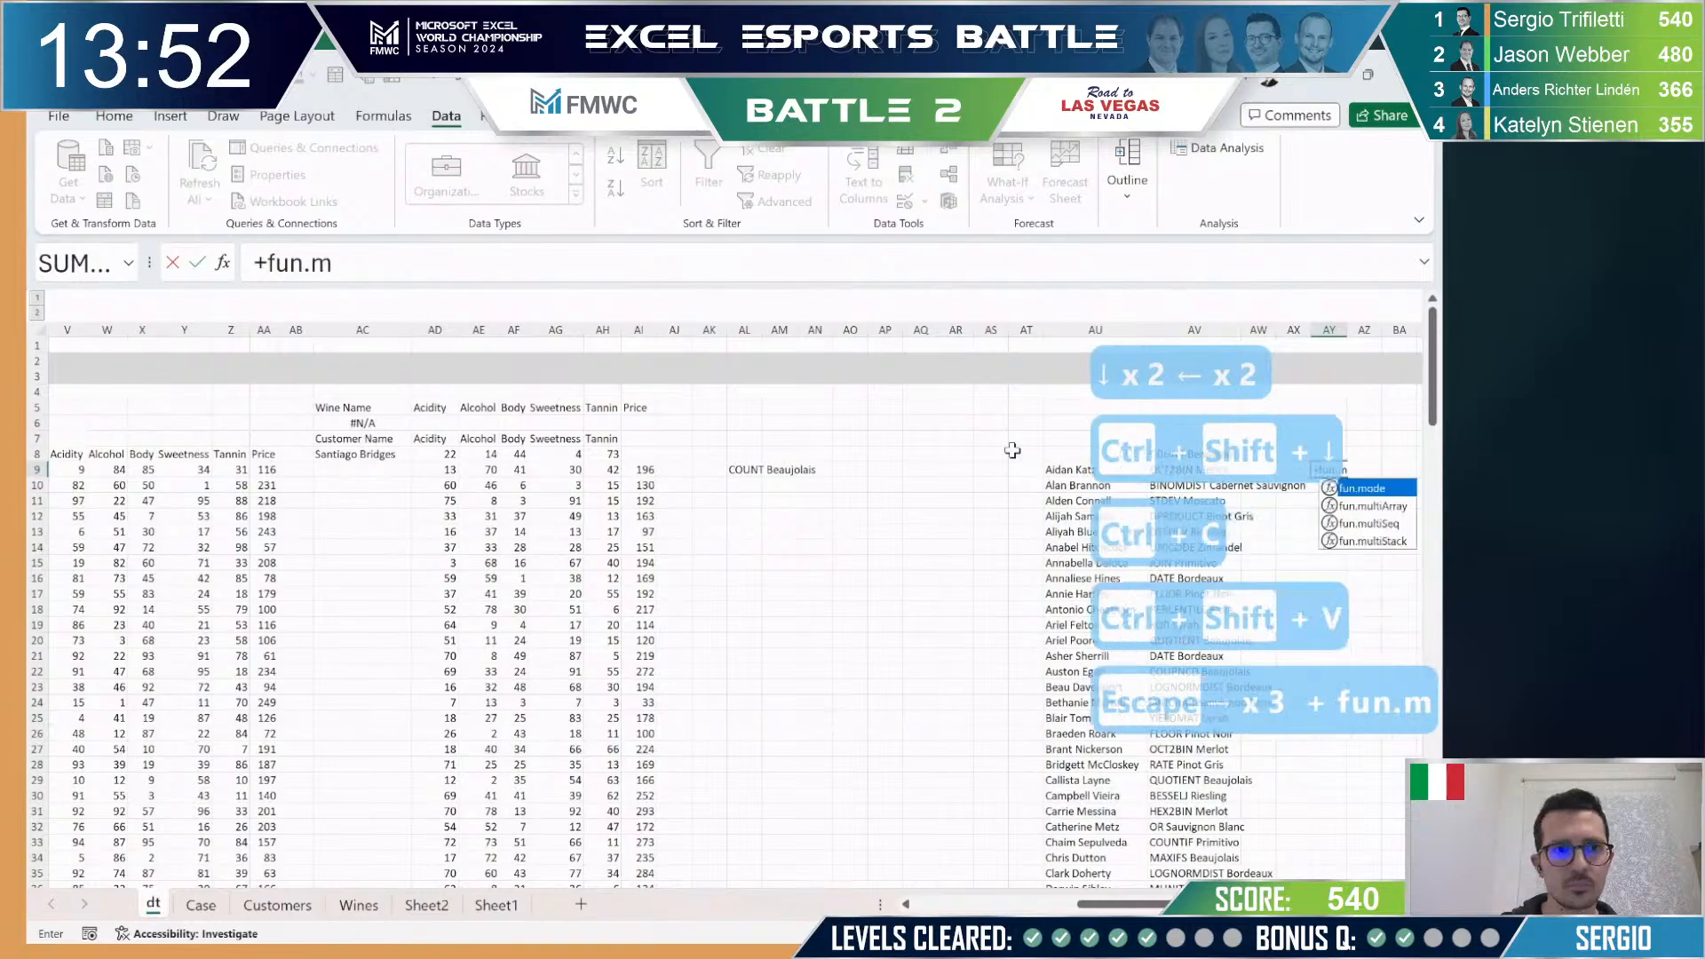
key(Tab)
key(ctrl+Left)
key(ctrl+shift+Down)
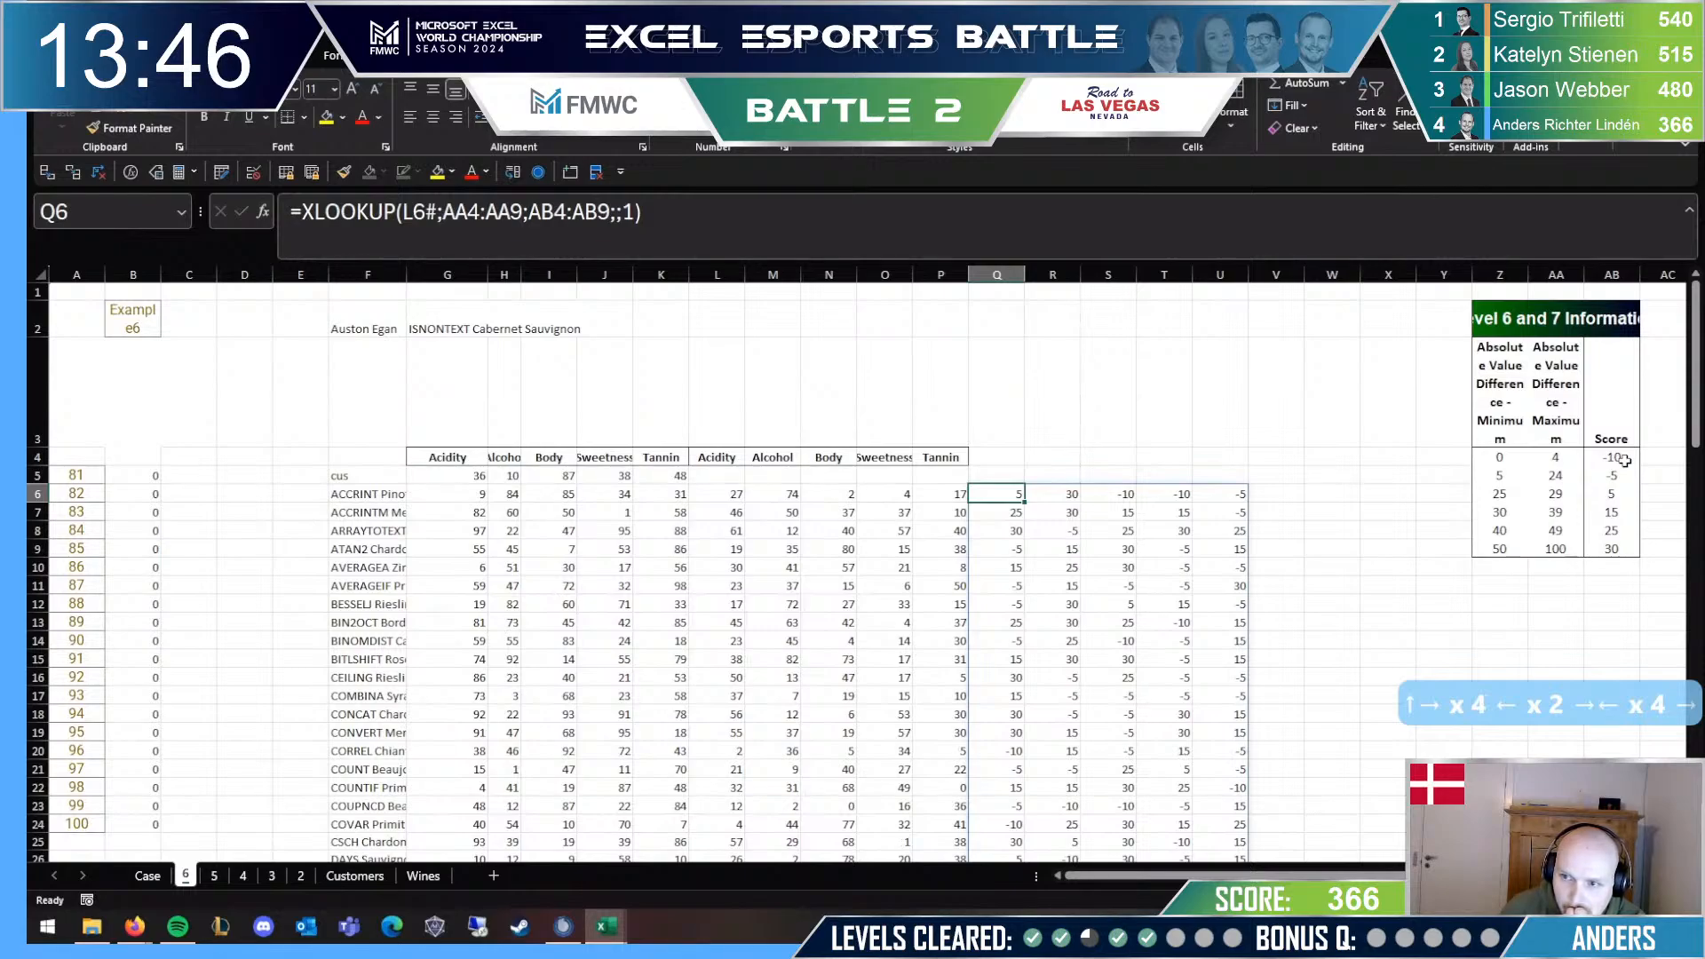
Step: Total the five attribute scores with =SUM(Q6:U6) in V6 and fill the formula down for every wine
key(Right)
key(Right)
key(Right)
key(Right)
key(Right)
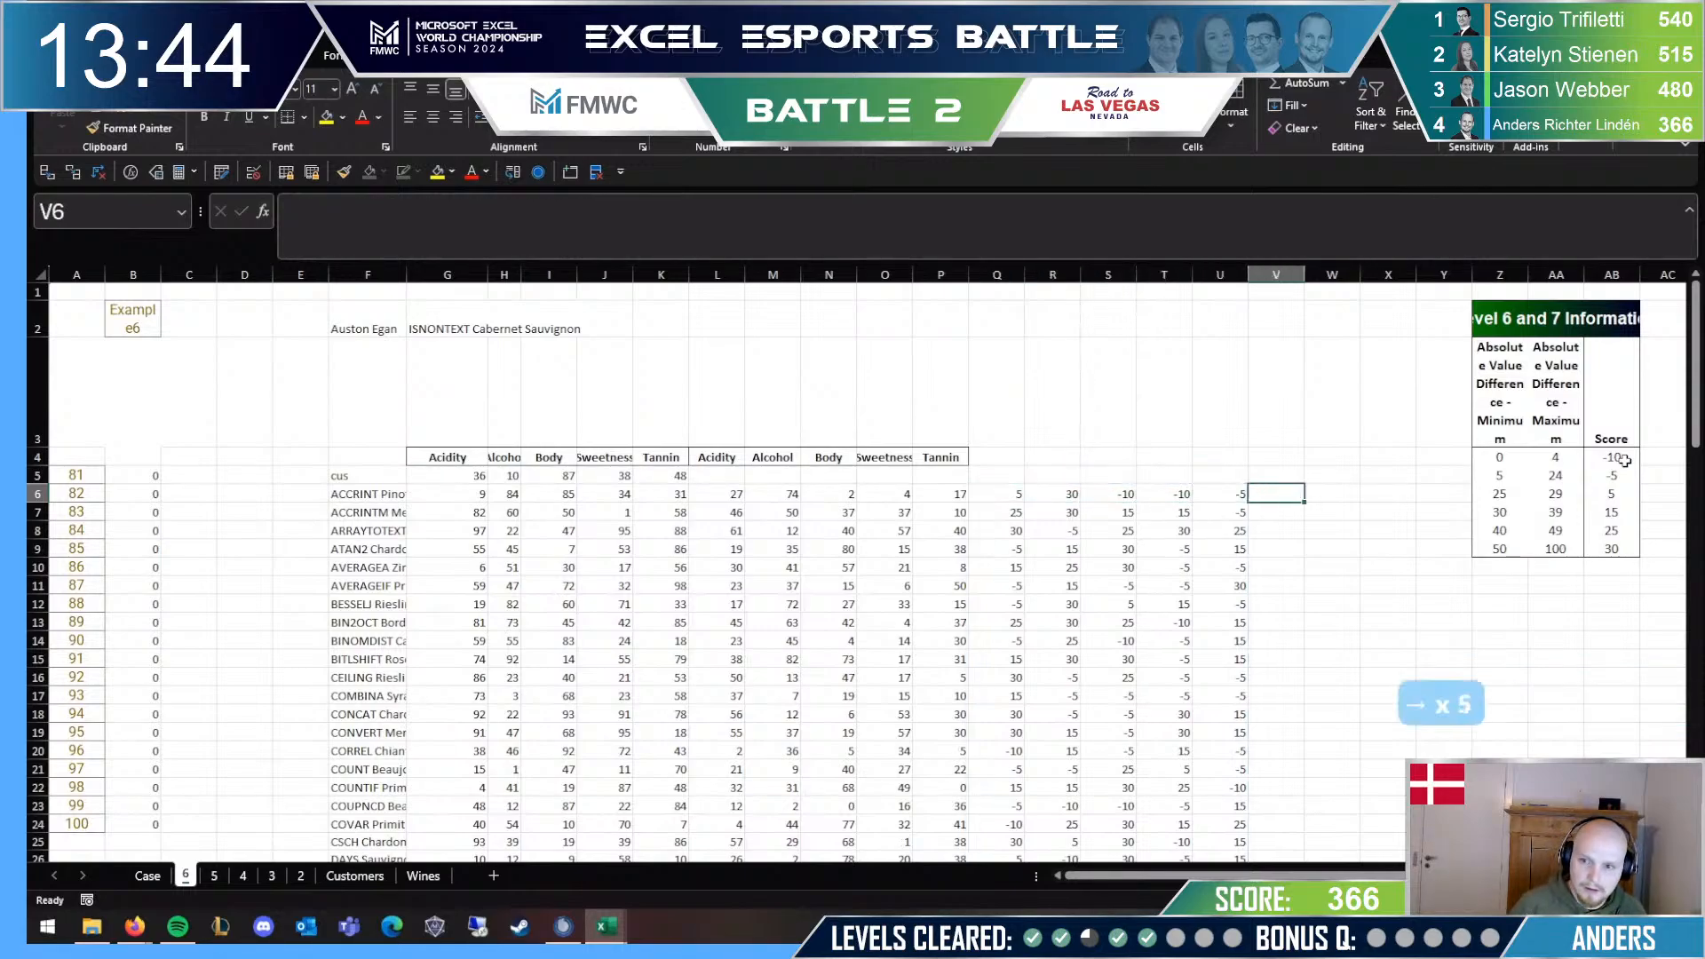
text(=SUM()
key(Left)
key(shift+Left)
key(shift+Left)
key(shift+Left)
key(shift+Left)
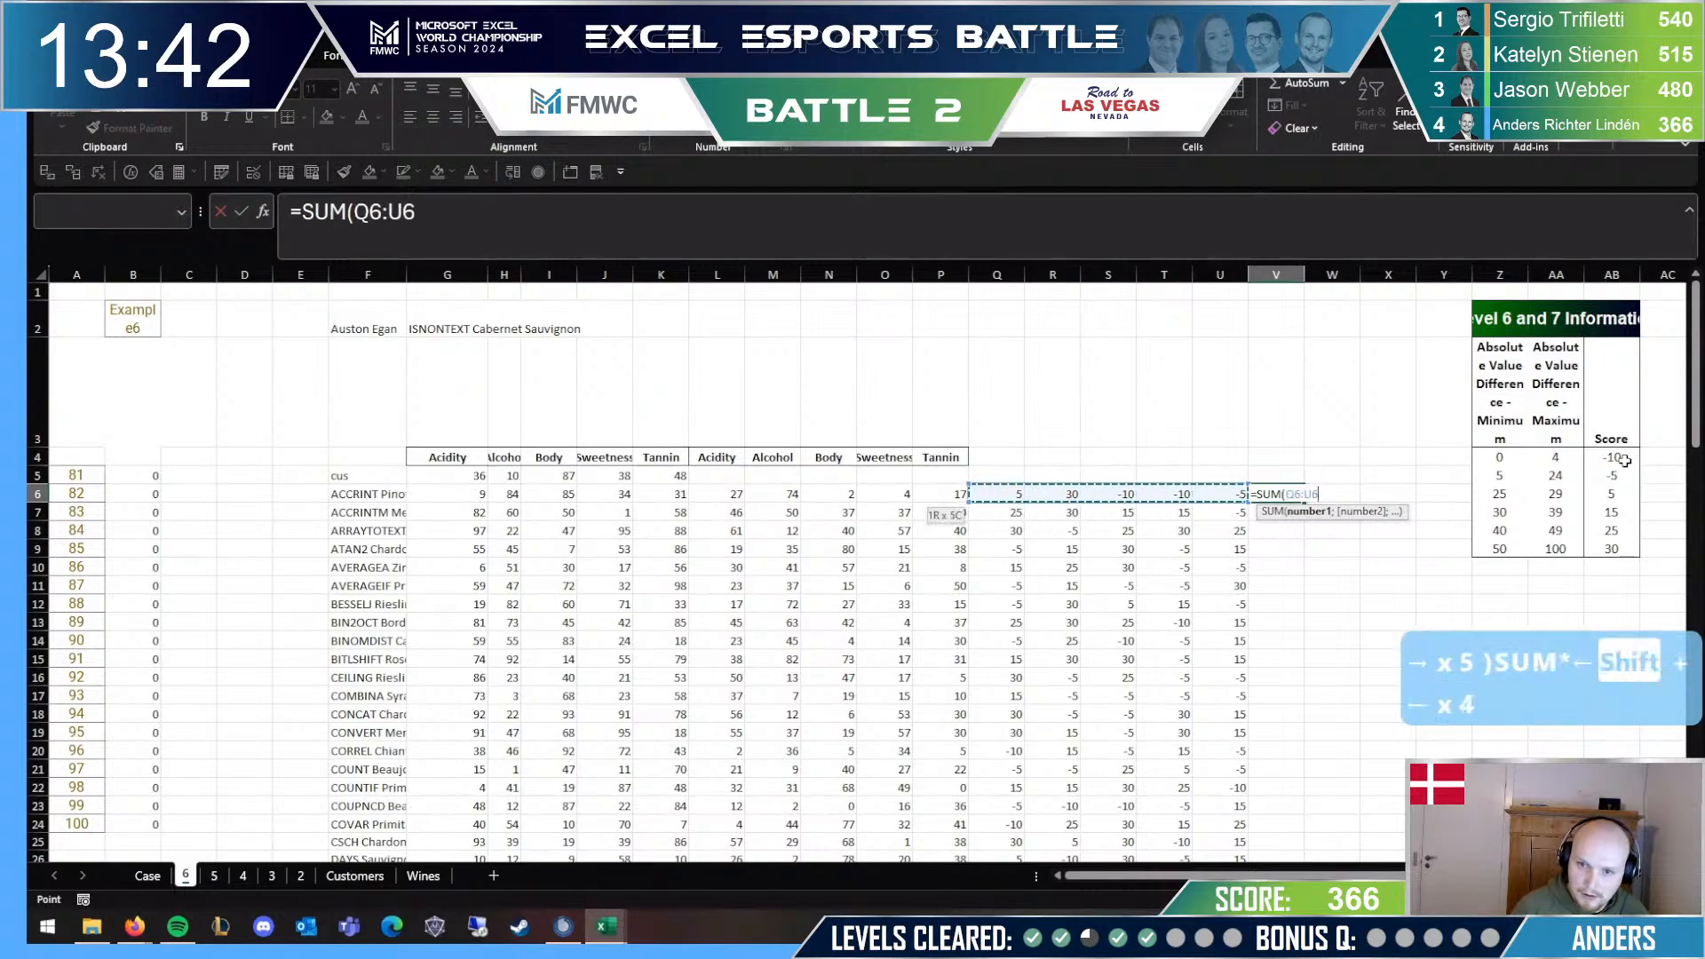
key(Return)
key(Up)
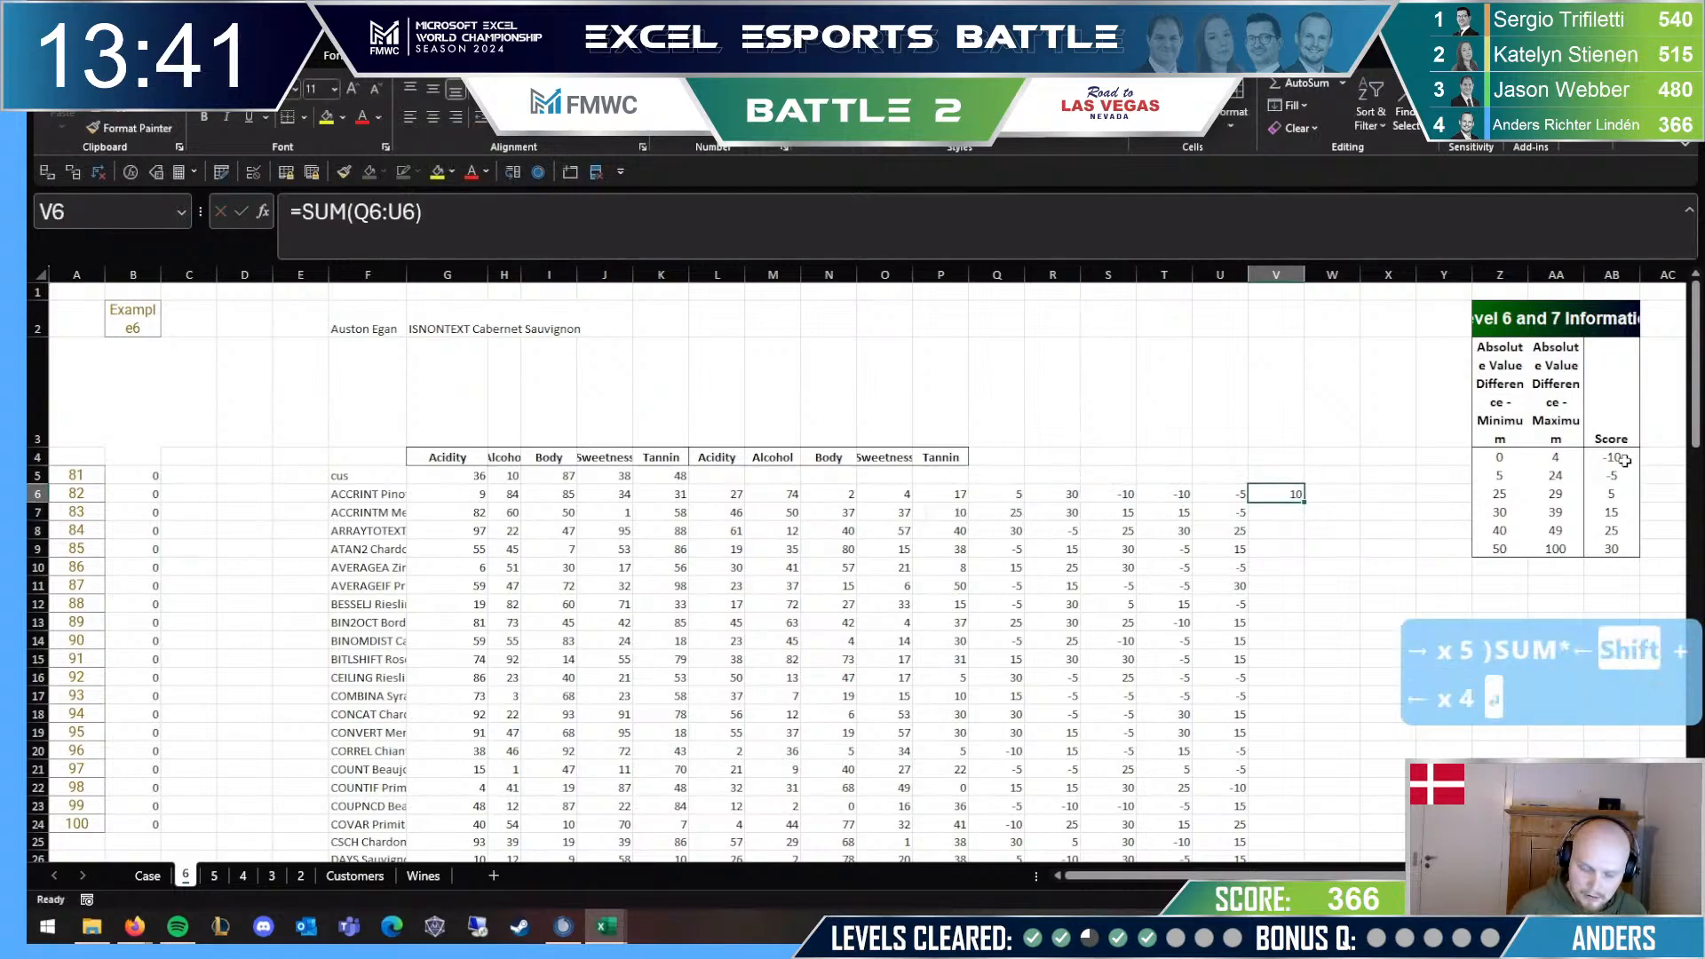
double_click(1304, 502)
Step: Enter =XLOOKUP(G2;F6#;V6:V105) in B4 to return the total score of the given wine
click(133, 458)
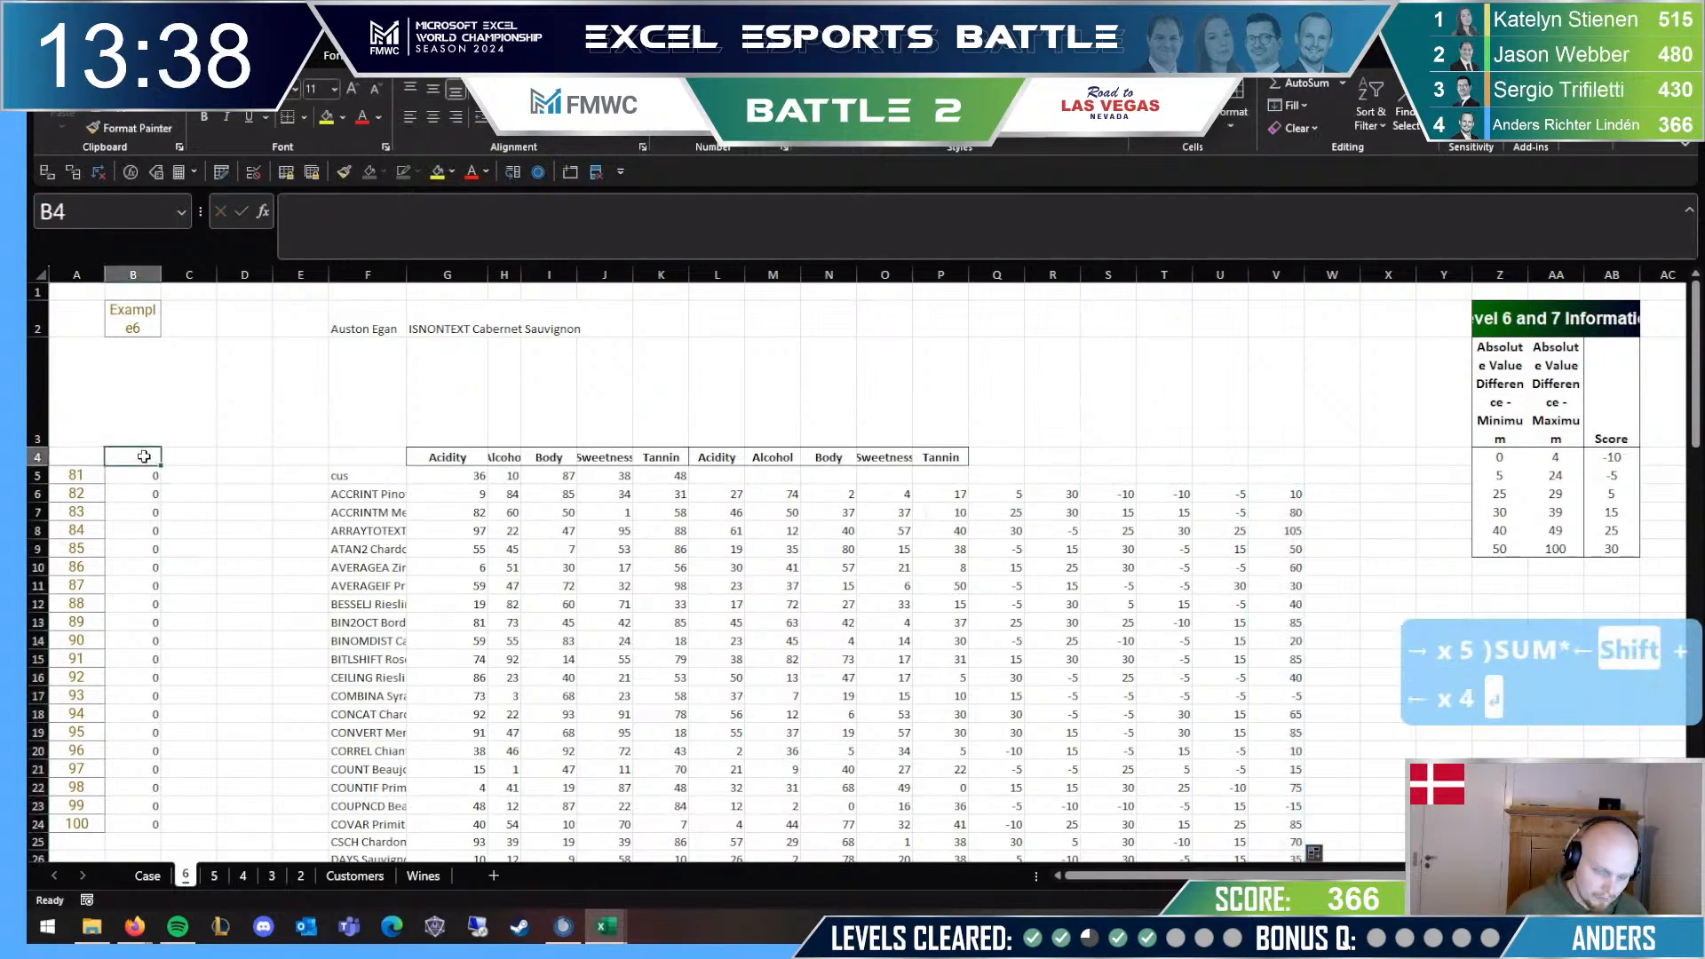
text(=XL)
key(Tab)
click(417, 321)
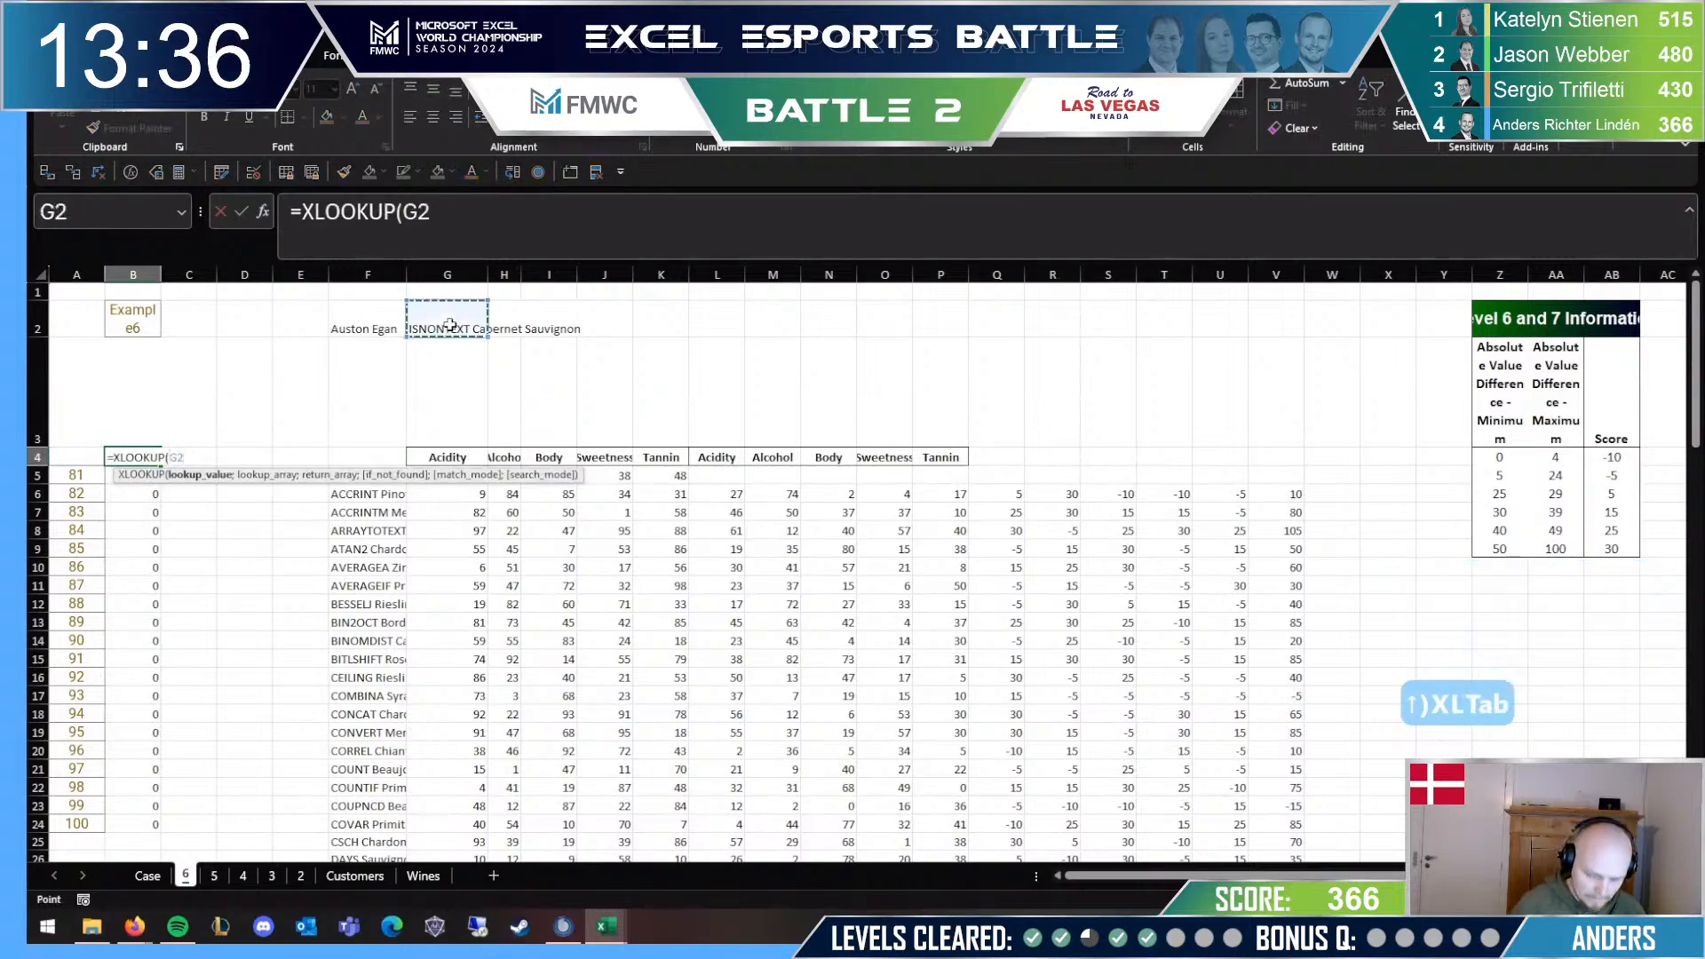
text(;)
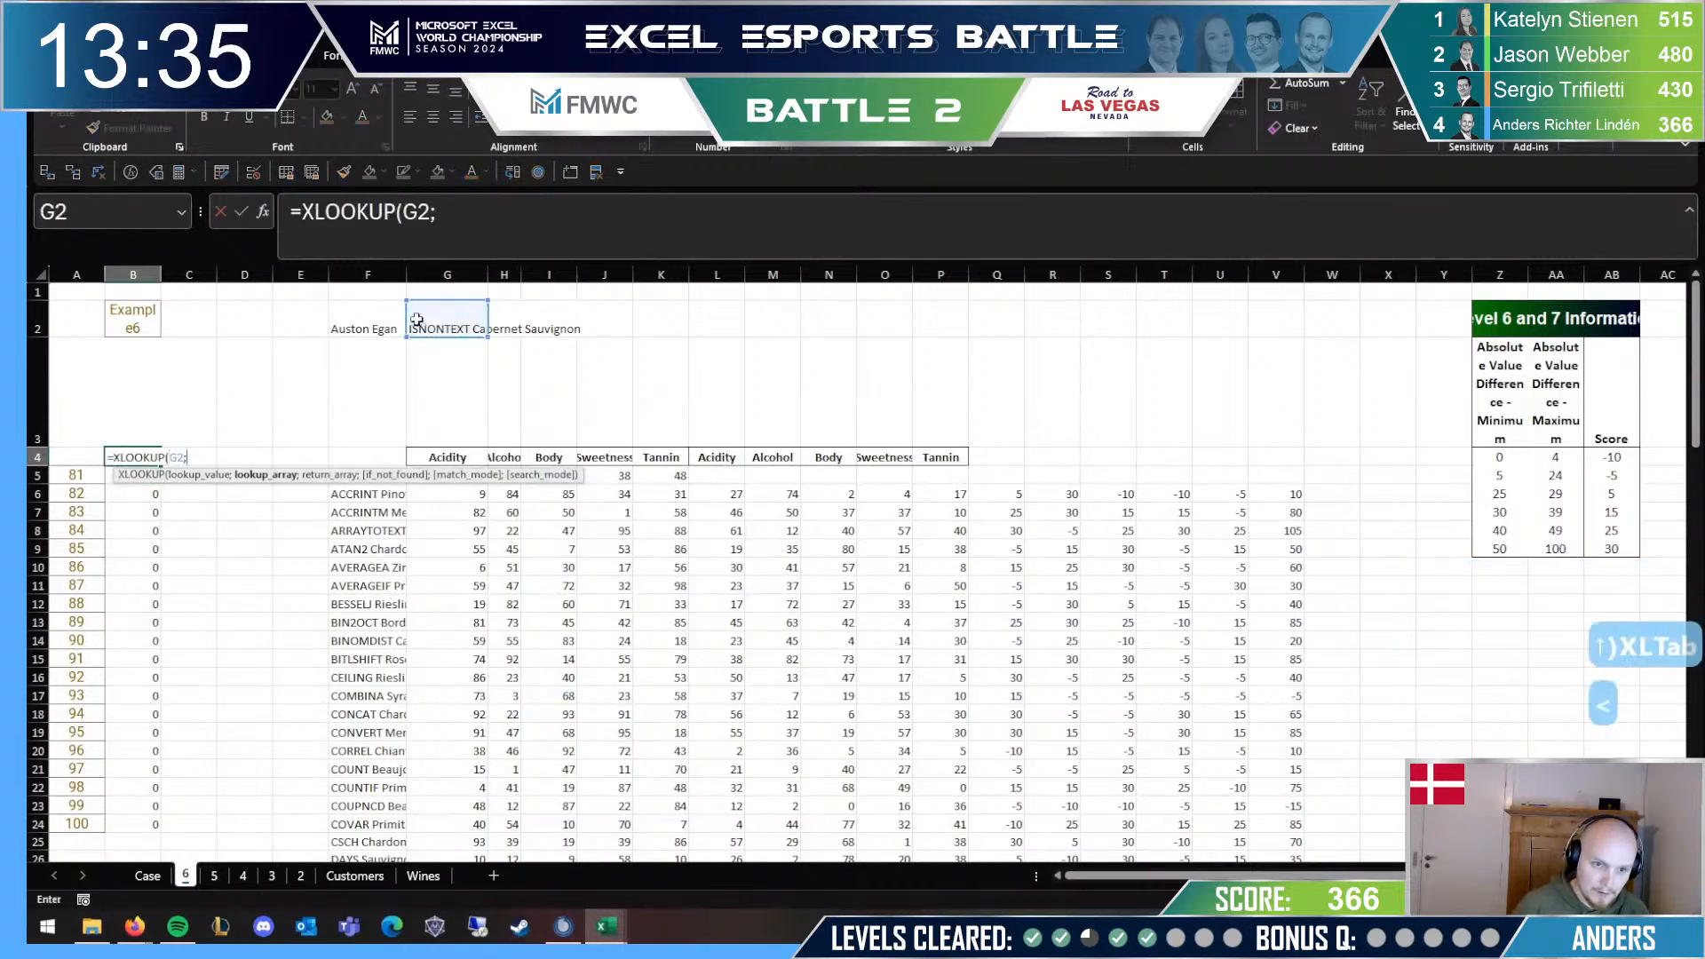
click(364, 497)
key(ctrl+shift+Down)
text(;)
key(Right)
key(Right)
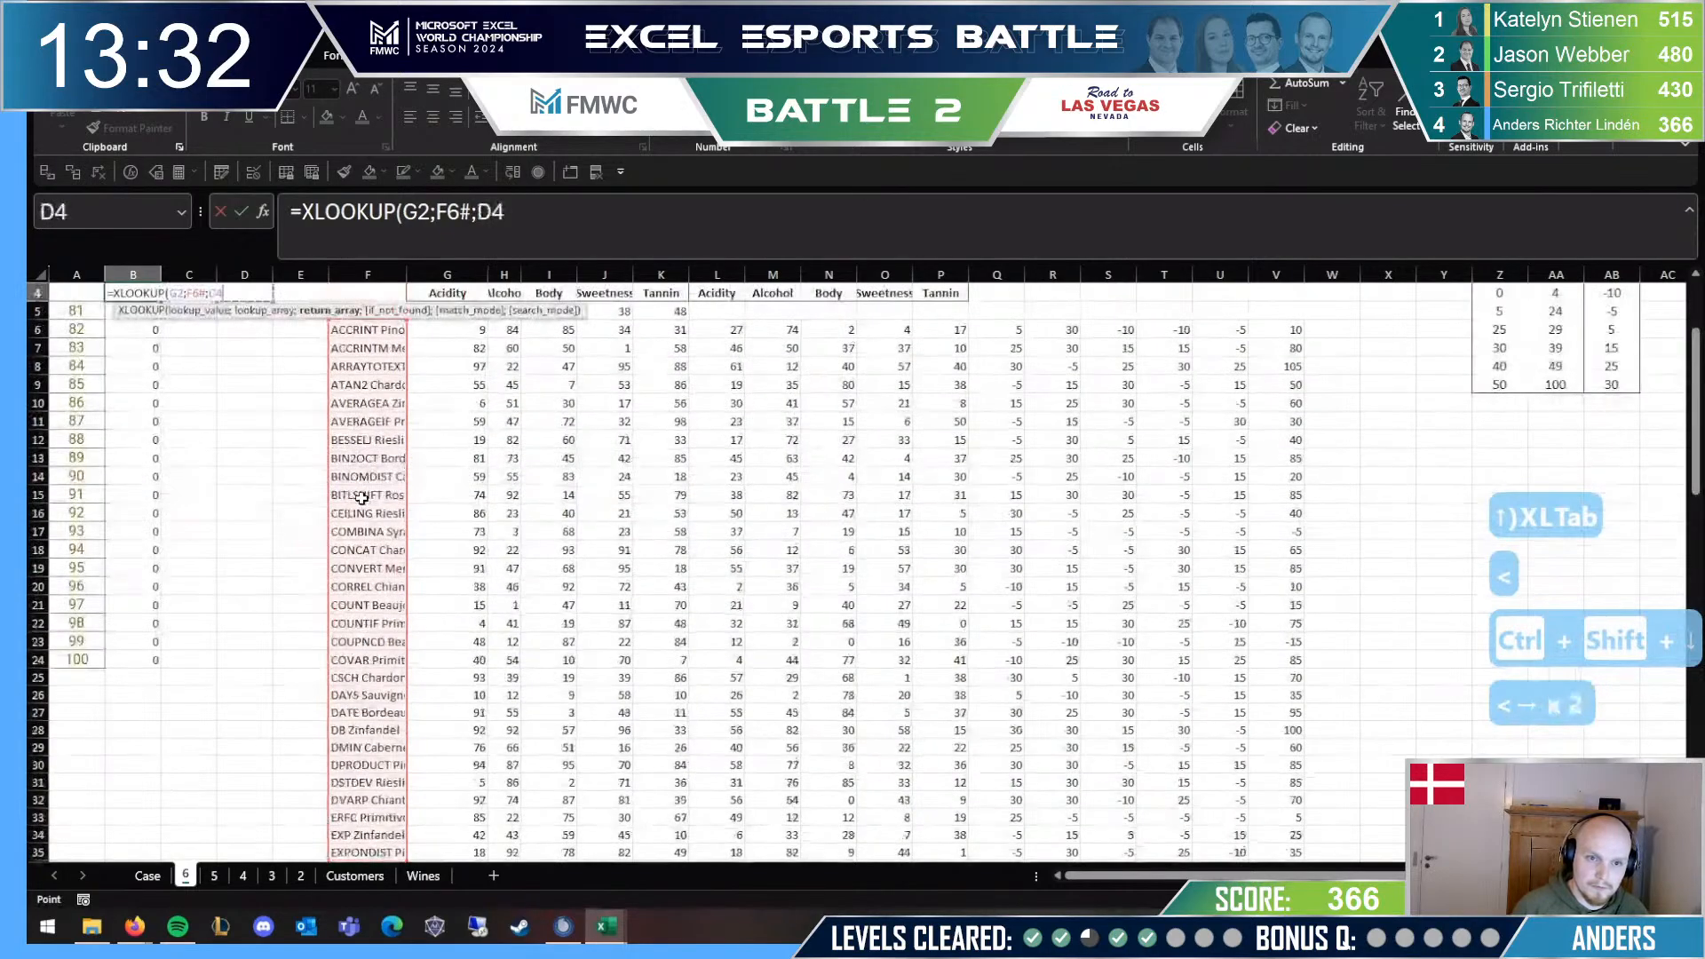
key(Right)
key(Right)
key(Down)
key(Down)
key(ctrl+Right)
key(ctrl+shift+Down)
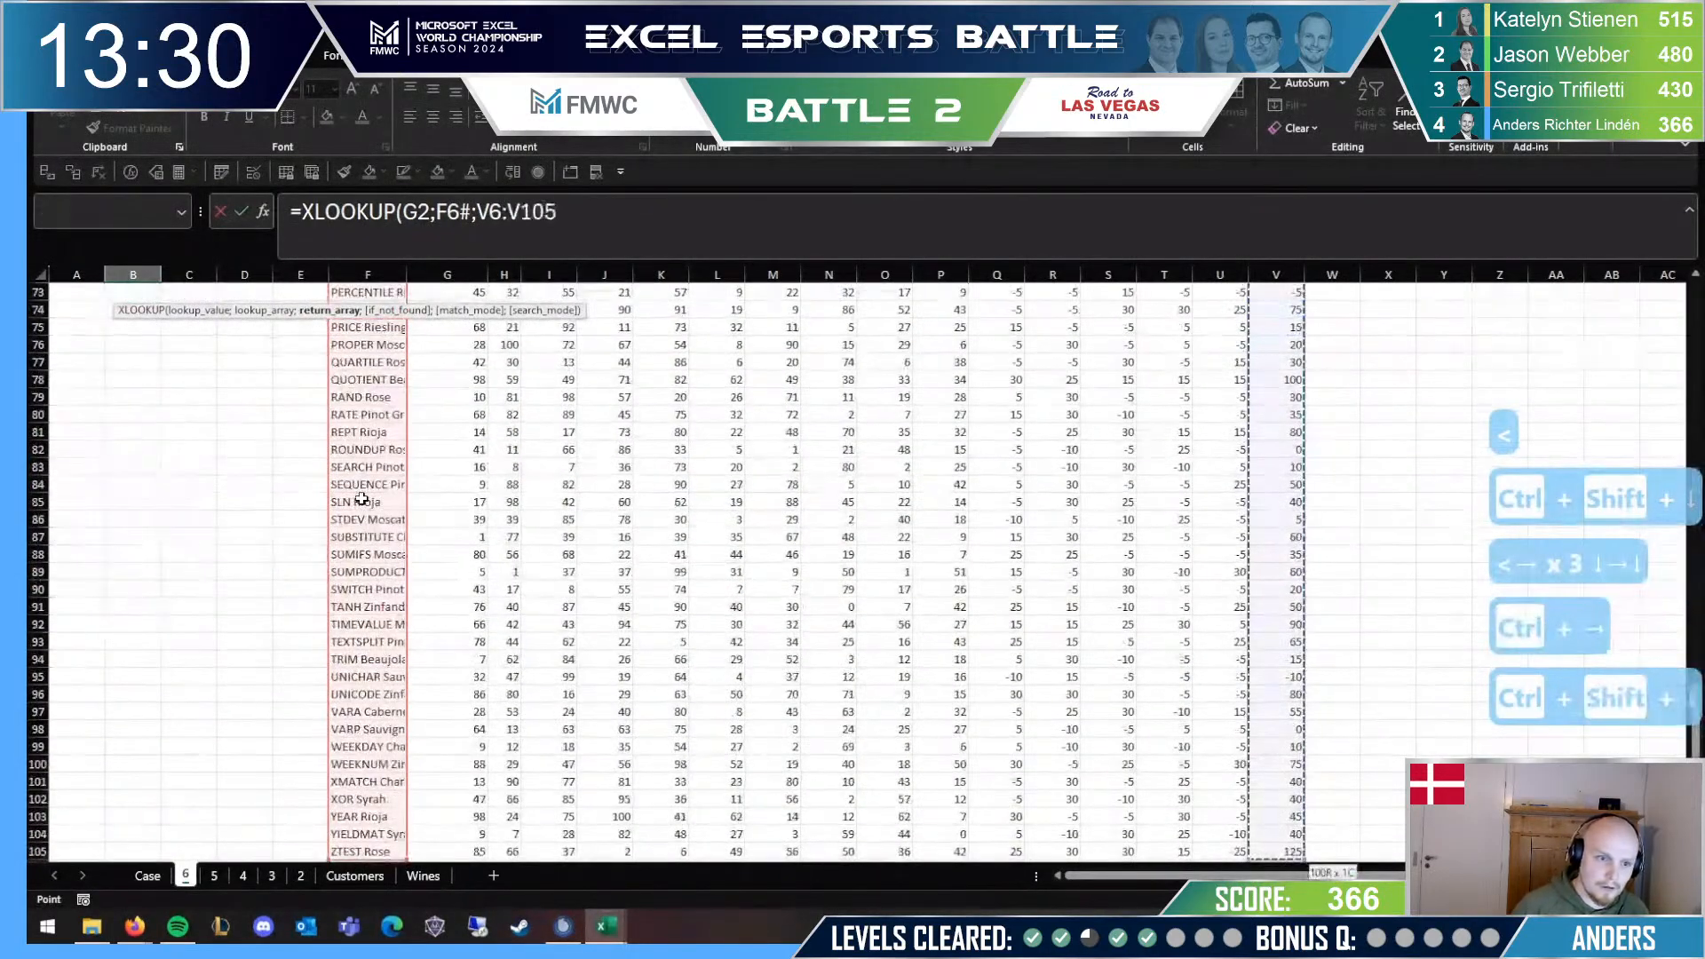
key(Return)
Step: Set the first game number in A5 to 101 so the data table covers the Level 6 games
key(Up)
key(Down)
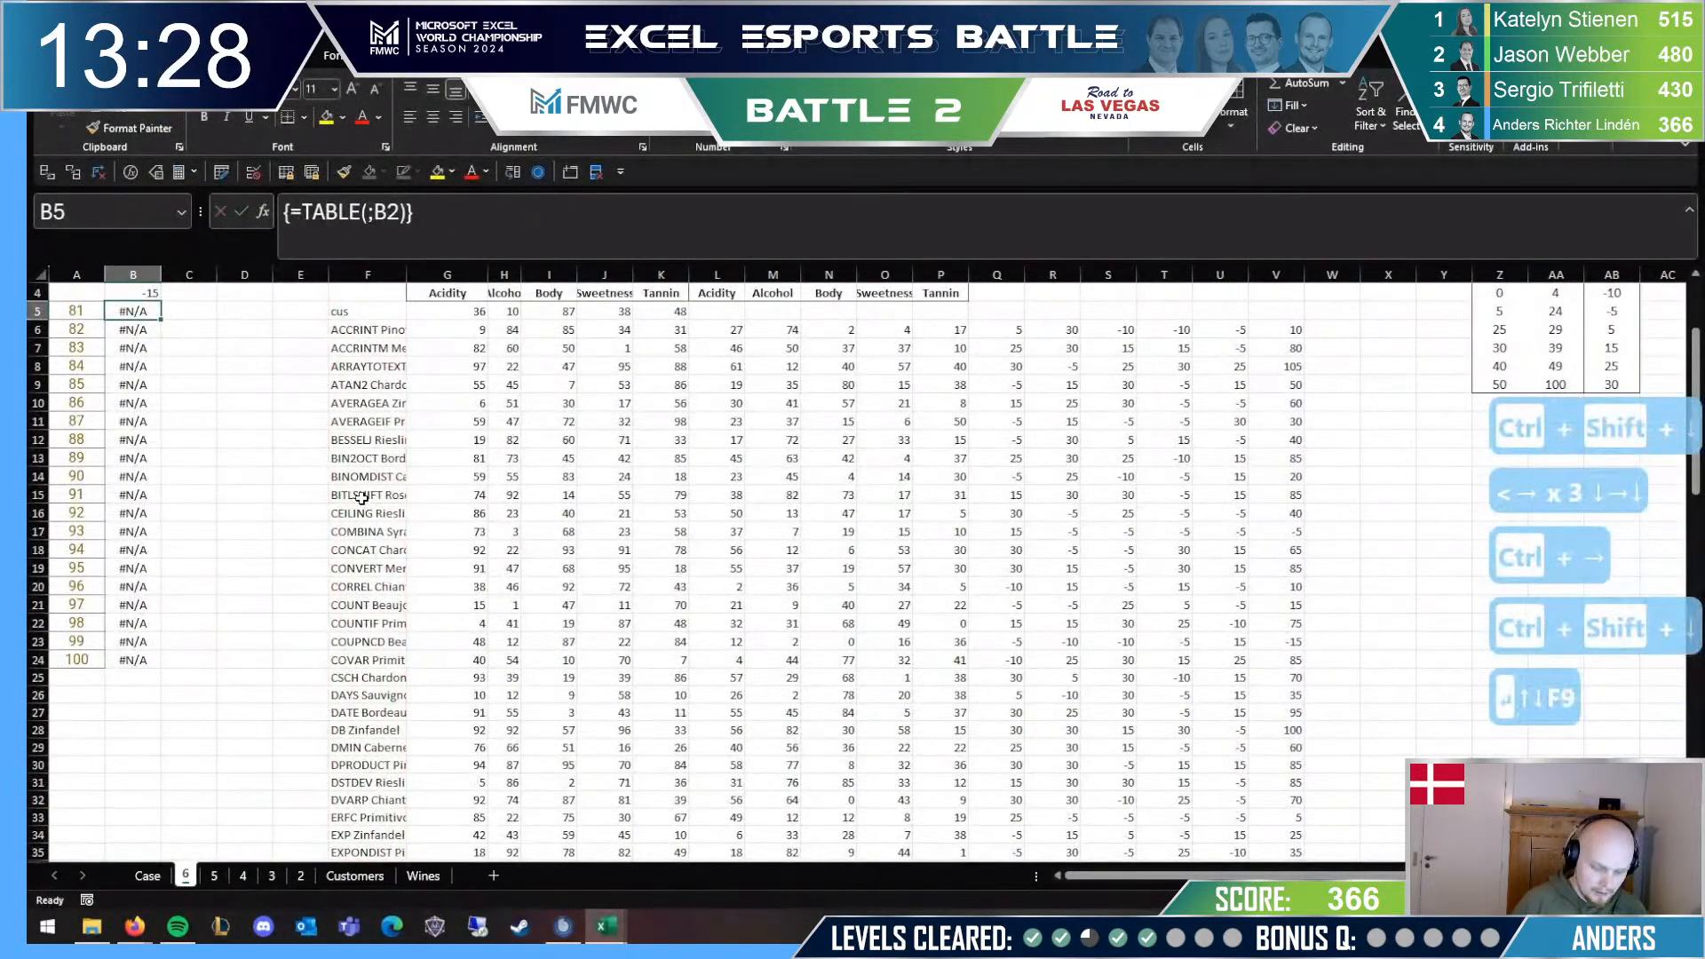
key(Left)
text(101)
key(Return)
Step: Copy the Level 6 scores in B5:B24, switch to the browser and paste them as values in the answer form
key(Right)
key(ctrl+Up)
key(Down)
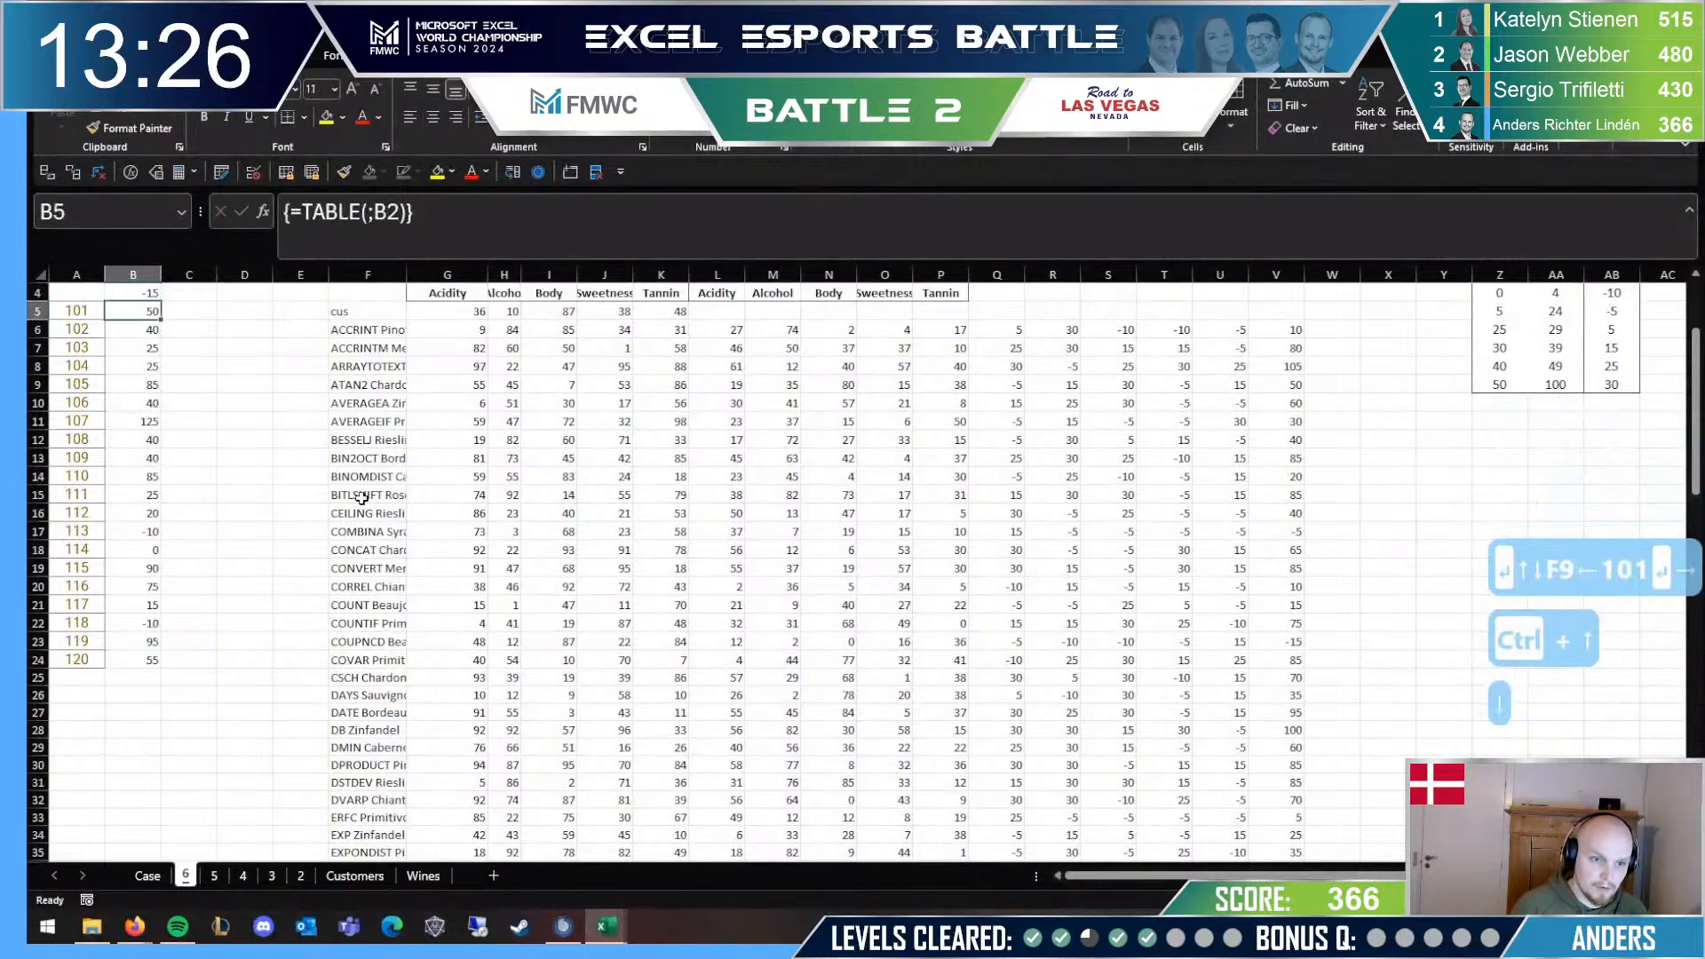
key(ctrl+shift+Down)
key(ctrl+c)
key(alt+Tab)
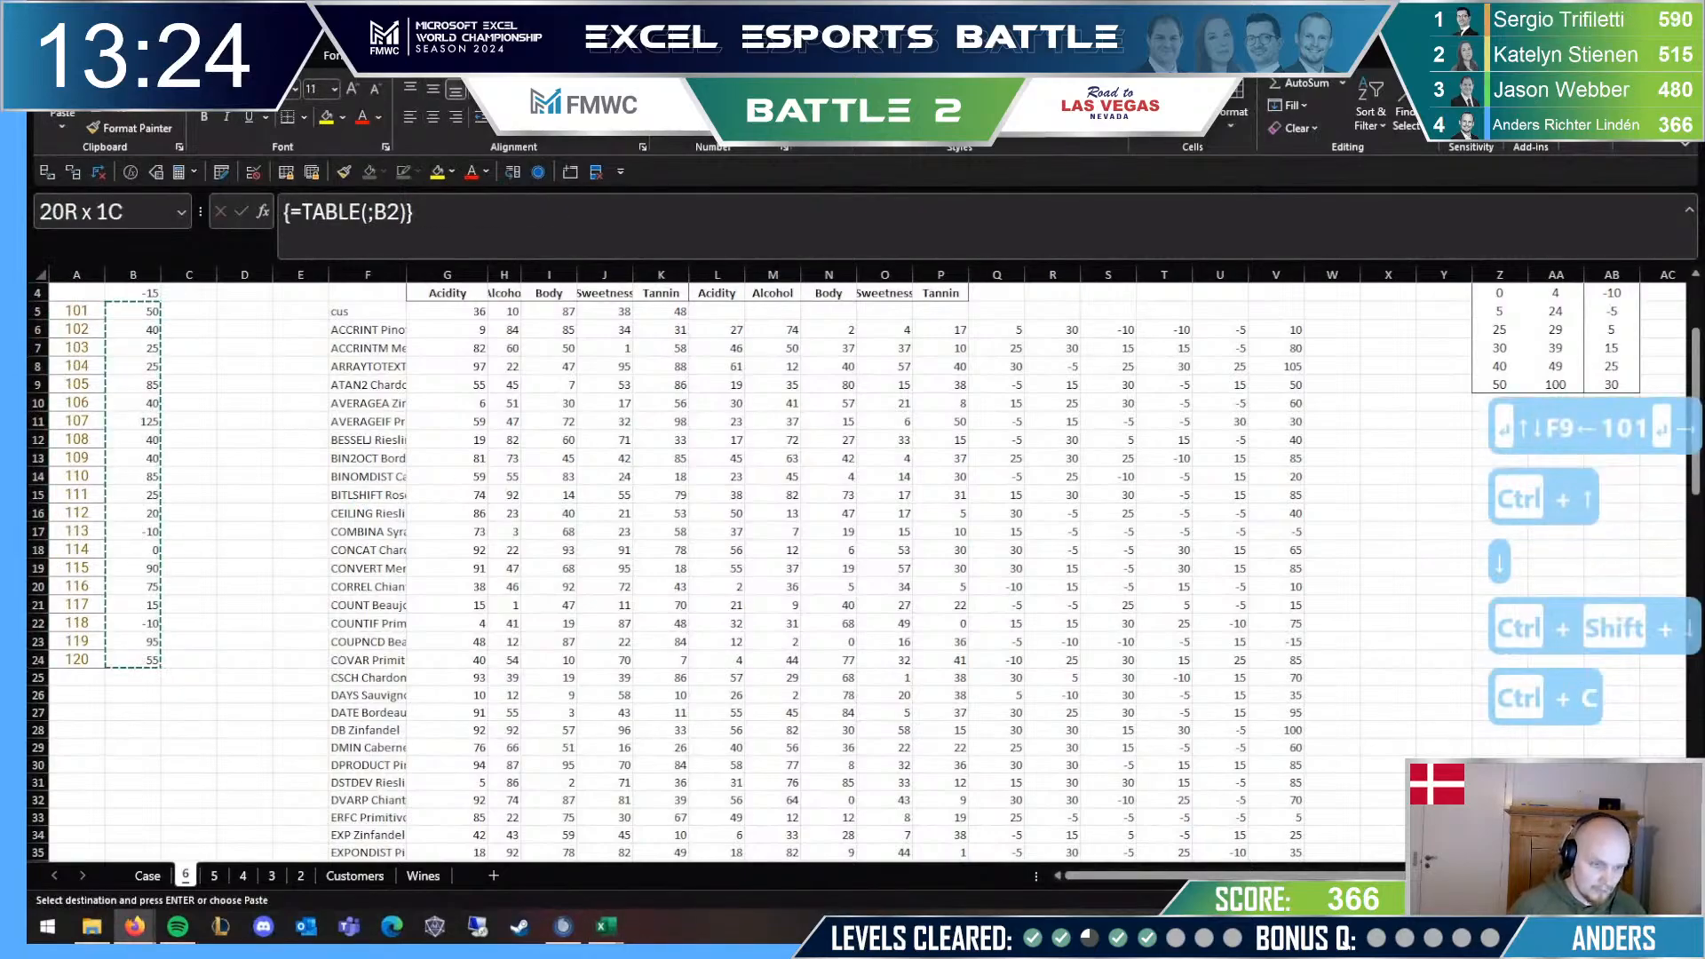
key(ctrl+shift+v)
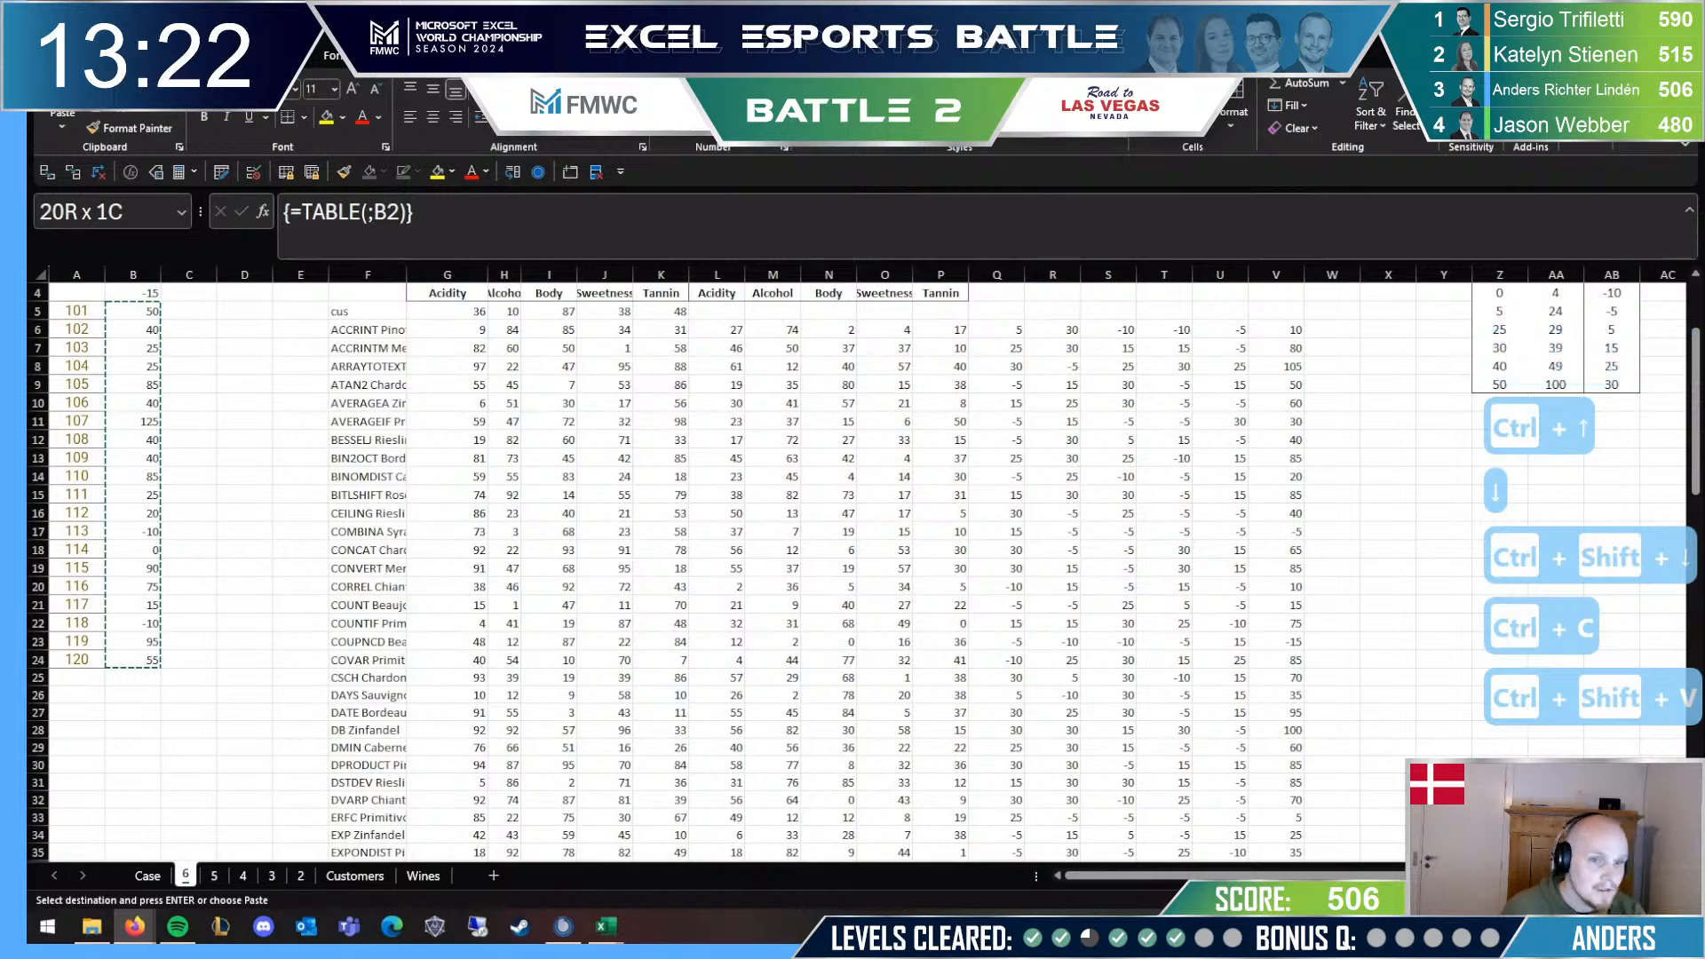
Step: Duplicate sheet 6 and rename the copy 7
click(418, 460)
scroll(375, 486, up, 1)
right_click(187, 877)
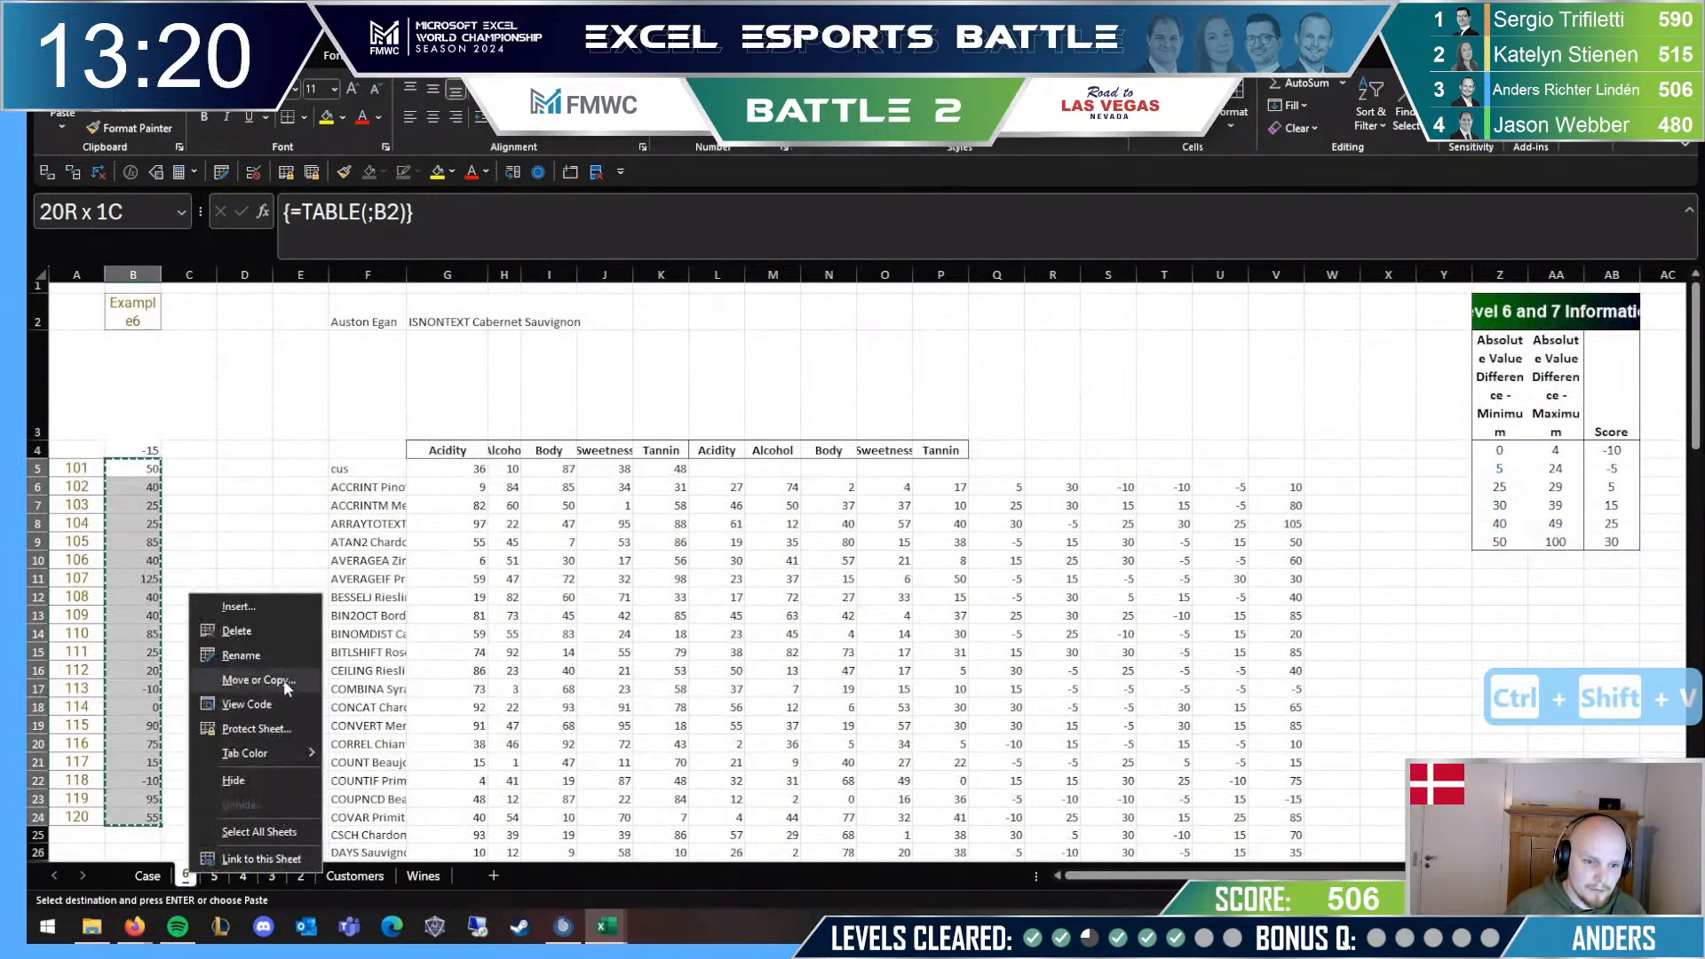
click(222, 684)
click(204, 772)
click(206, 686)
key(Return)
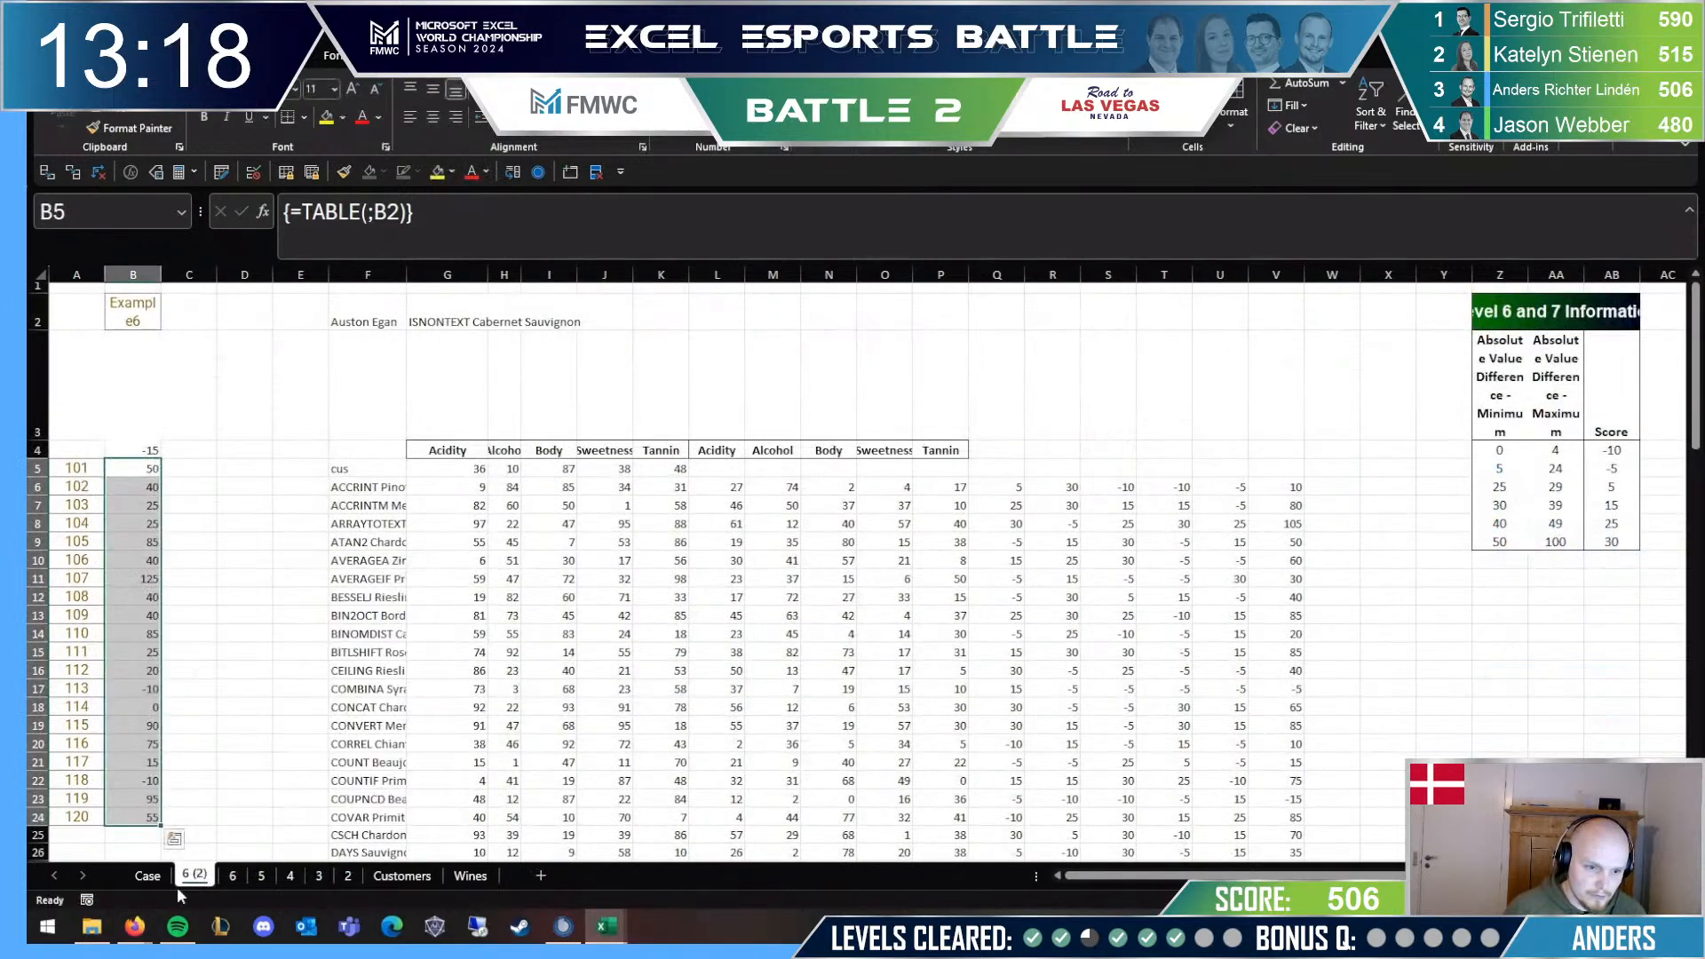
key(Up)
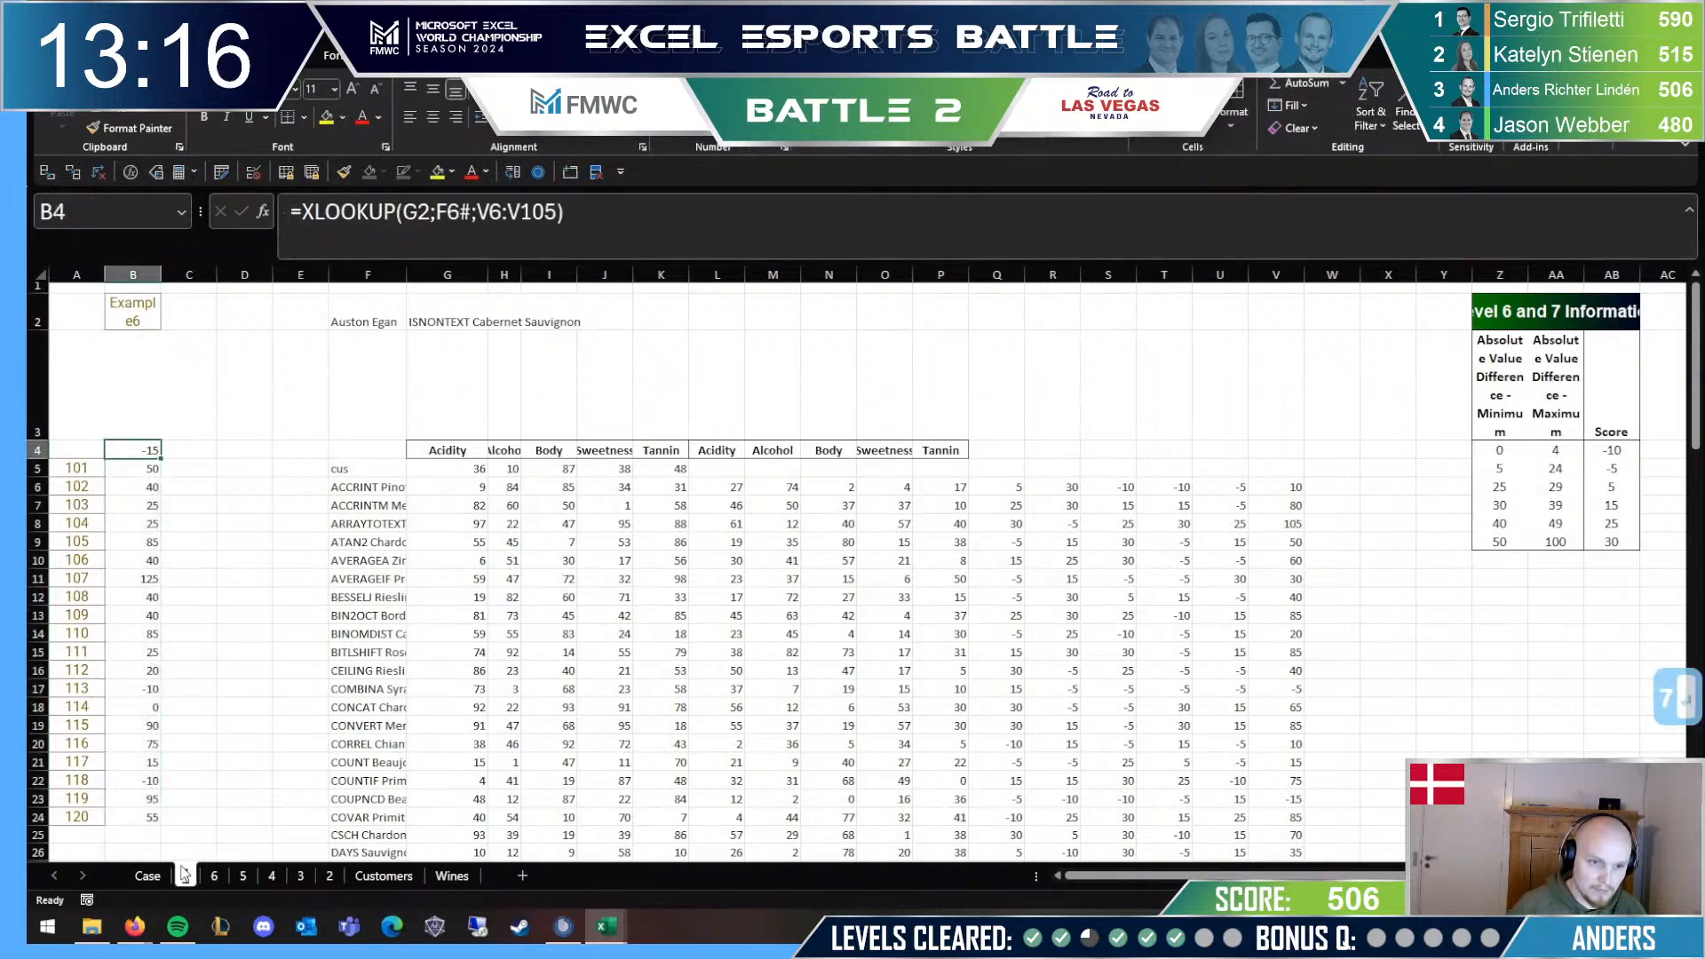
Step: Check the Level 7 task on the Case sheet and set B2 on sheet 7 to Example7
key(ctrl+Page_Up)
scroll(186, 853, down, 5)
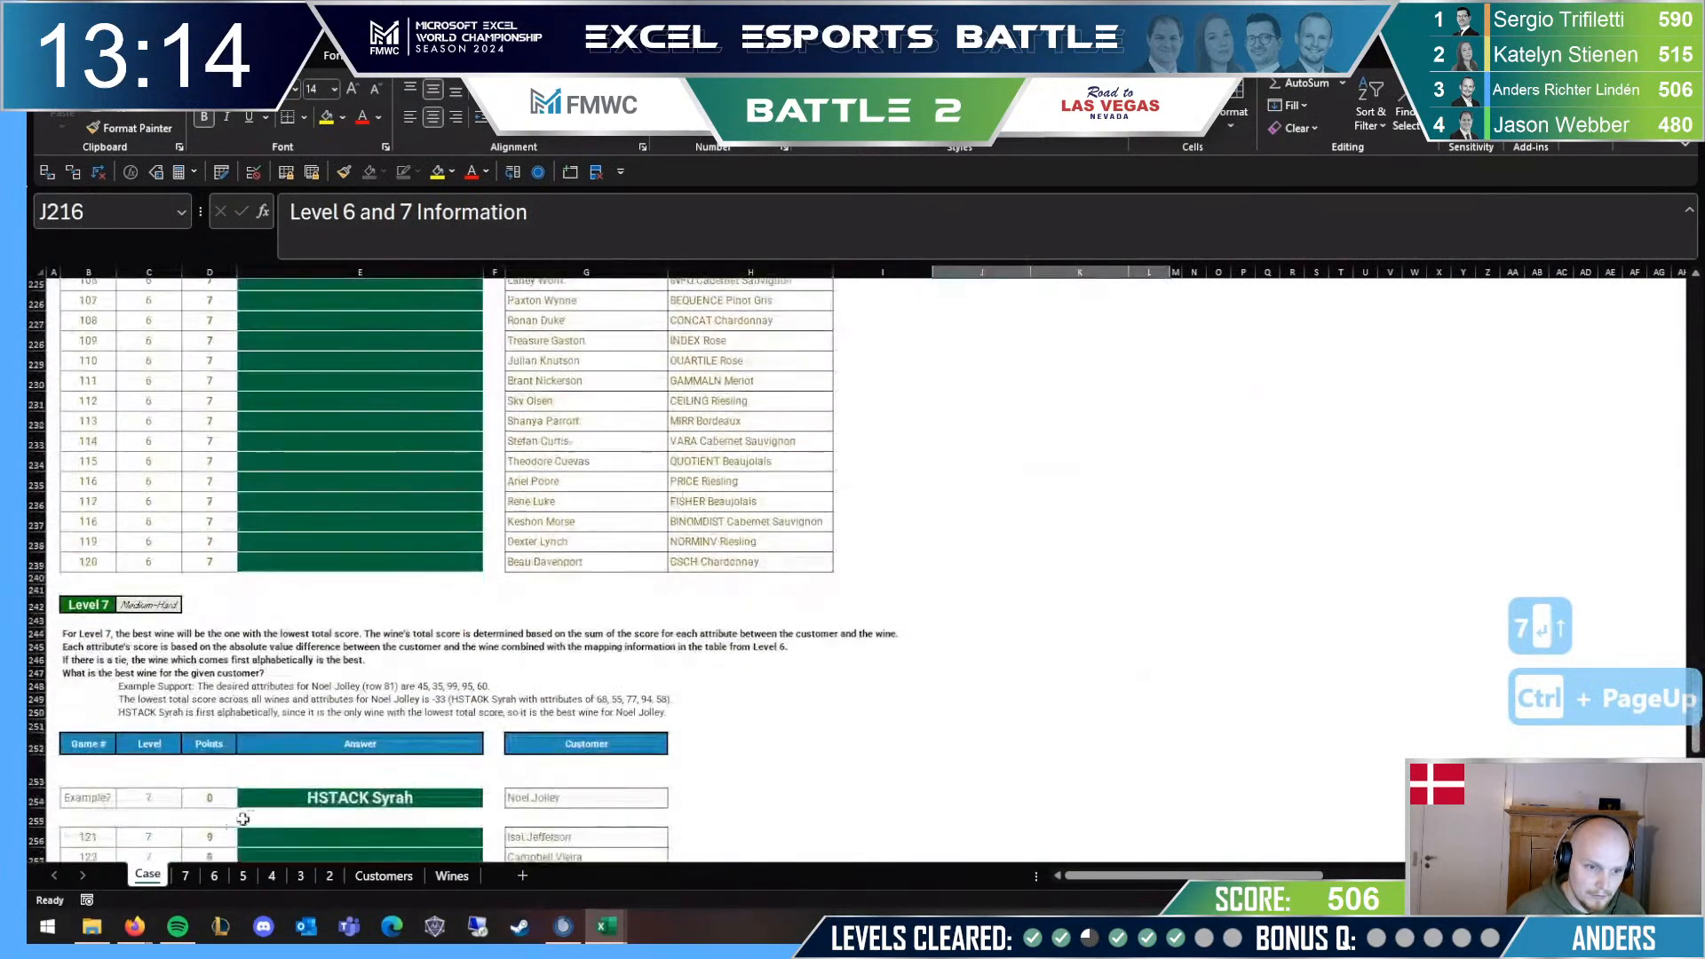
click(185, 876)
click(144, 303)
key(F2)
key(BackSpace)
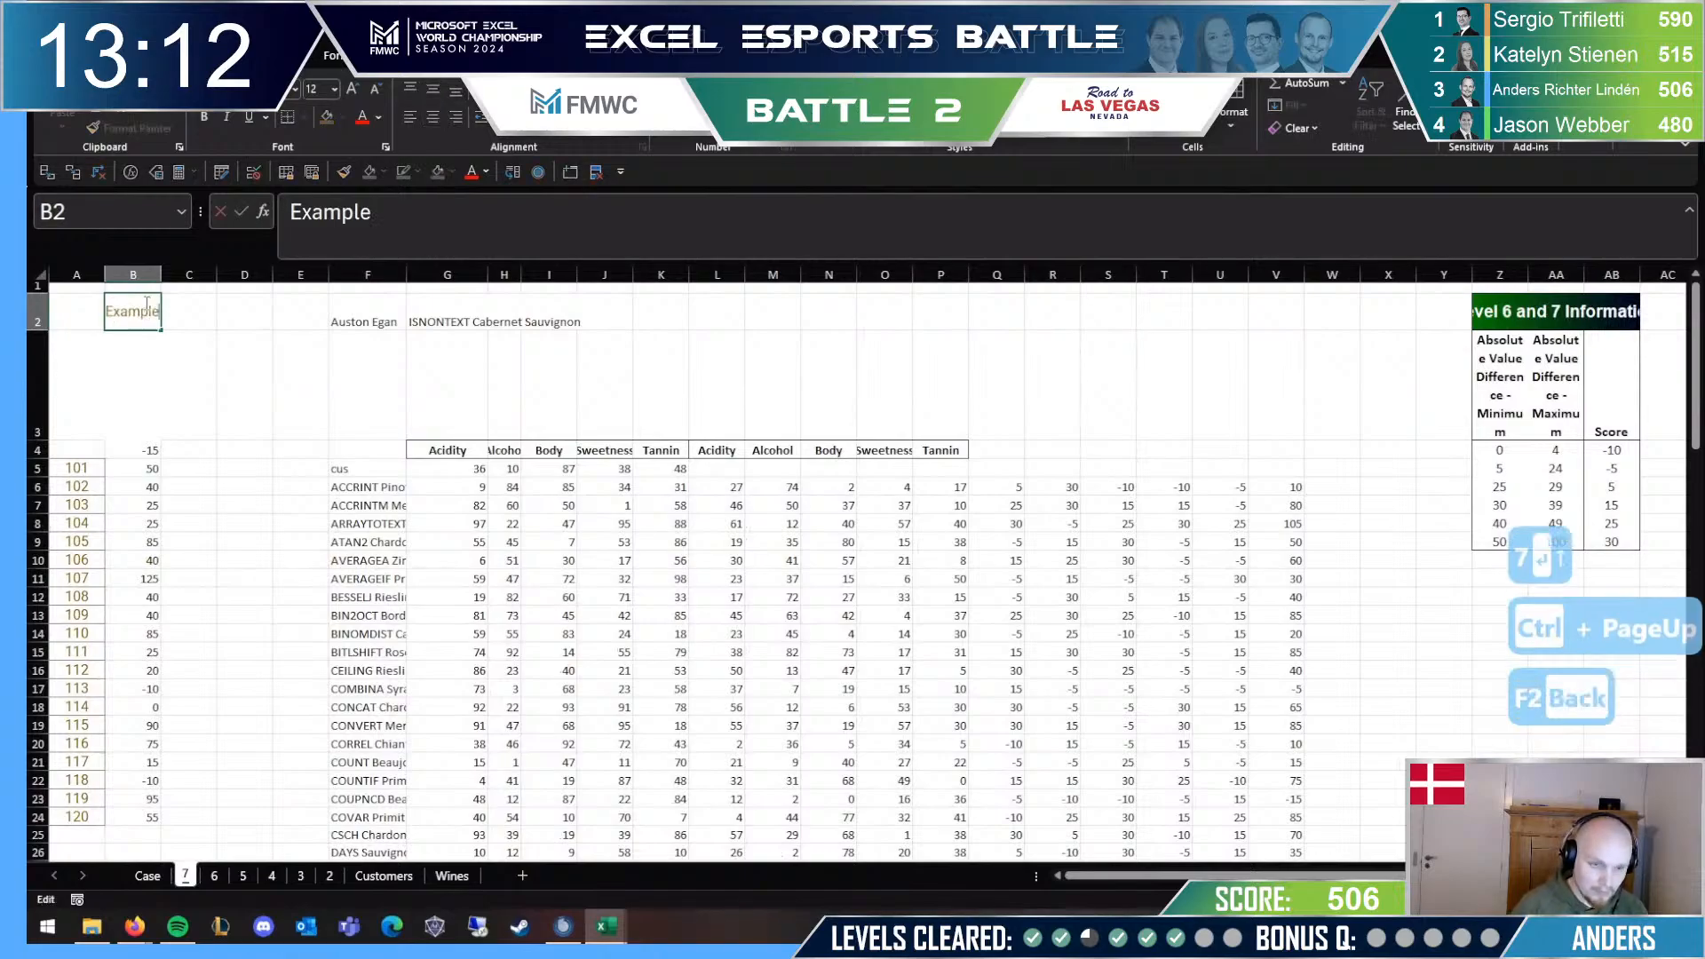
text(7)
key(Return)
Step: Find the lowest total score across all wines with =MIN(V6:V105) in V4
key(ctrl+Down)
key(Down)
key(Right)
key(Right)
key(Right)
key(Right)
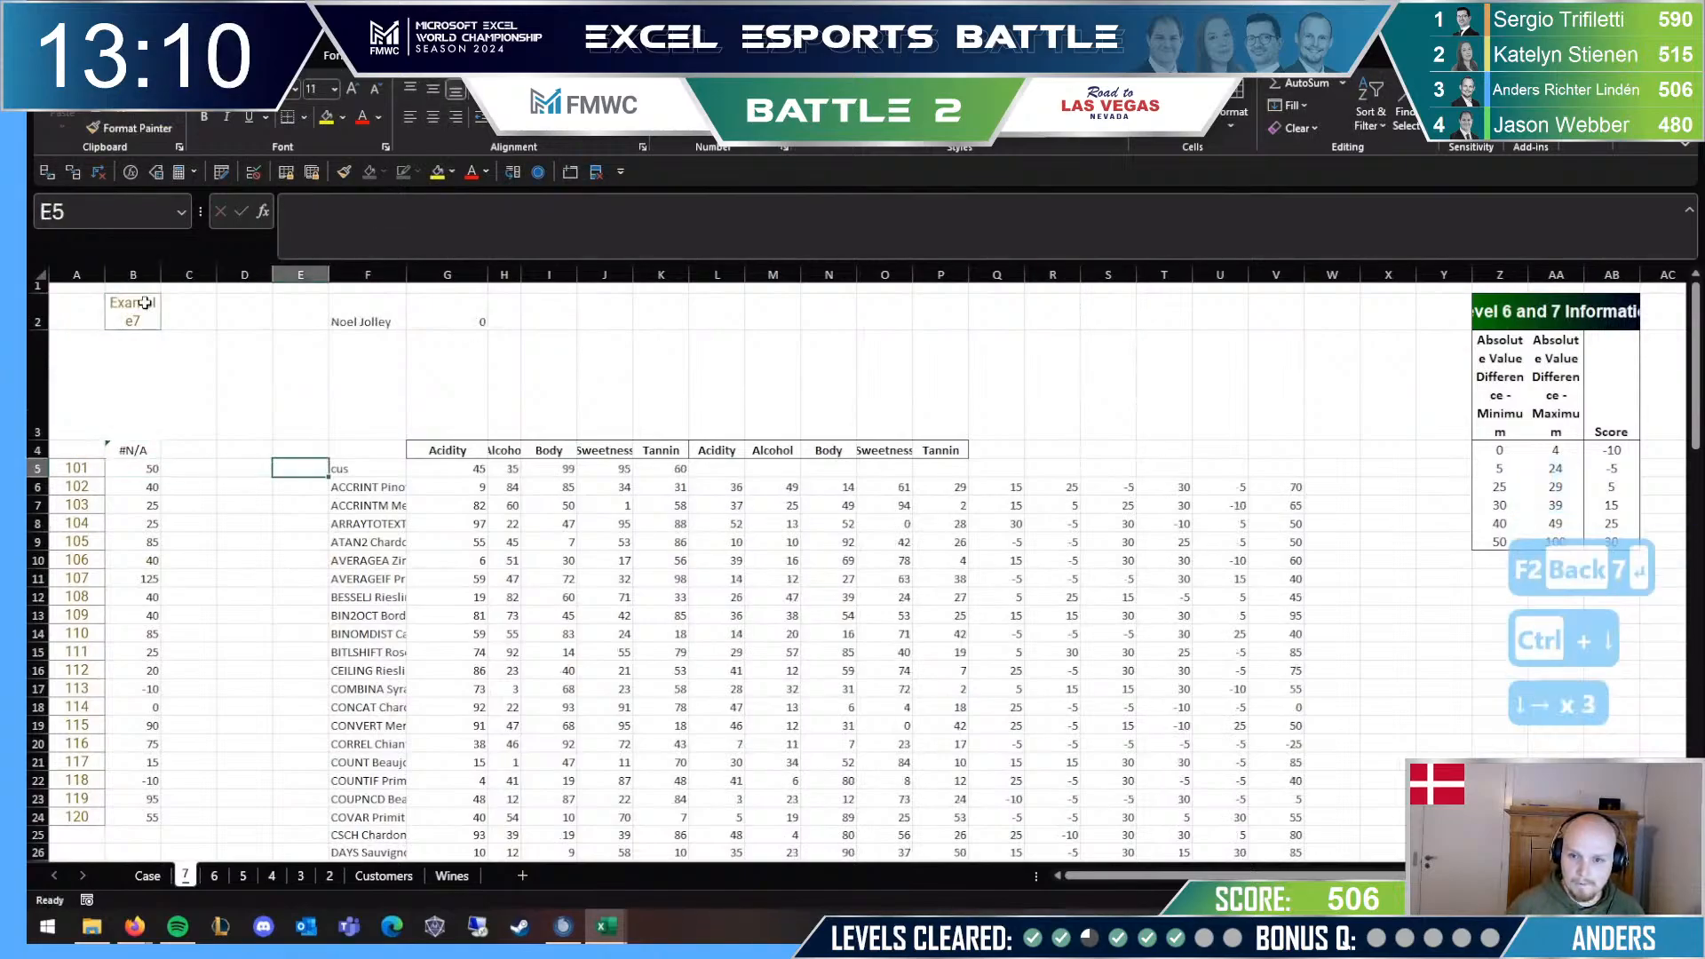
key(Down)
key(Right)
key(Up)
key(Down)
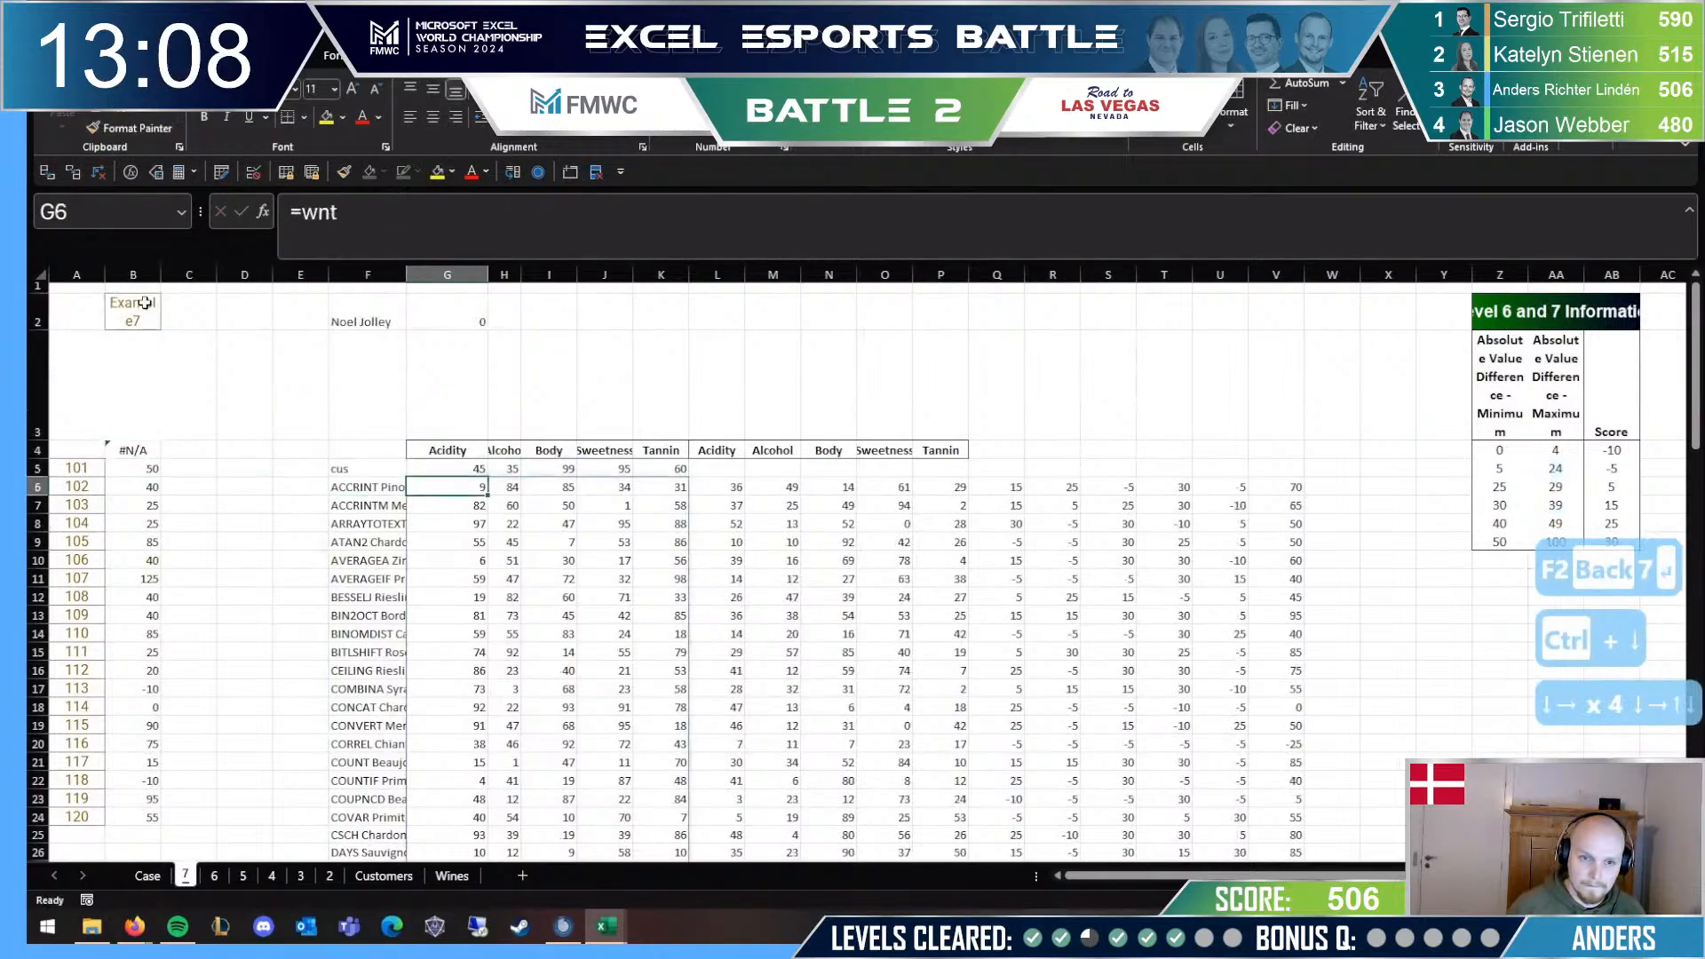
key(ctrl+Right)
key(Up)
key(Up)
text(=MIN()
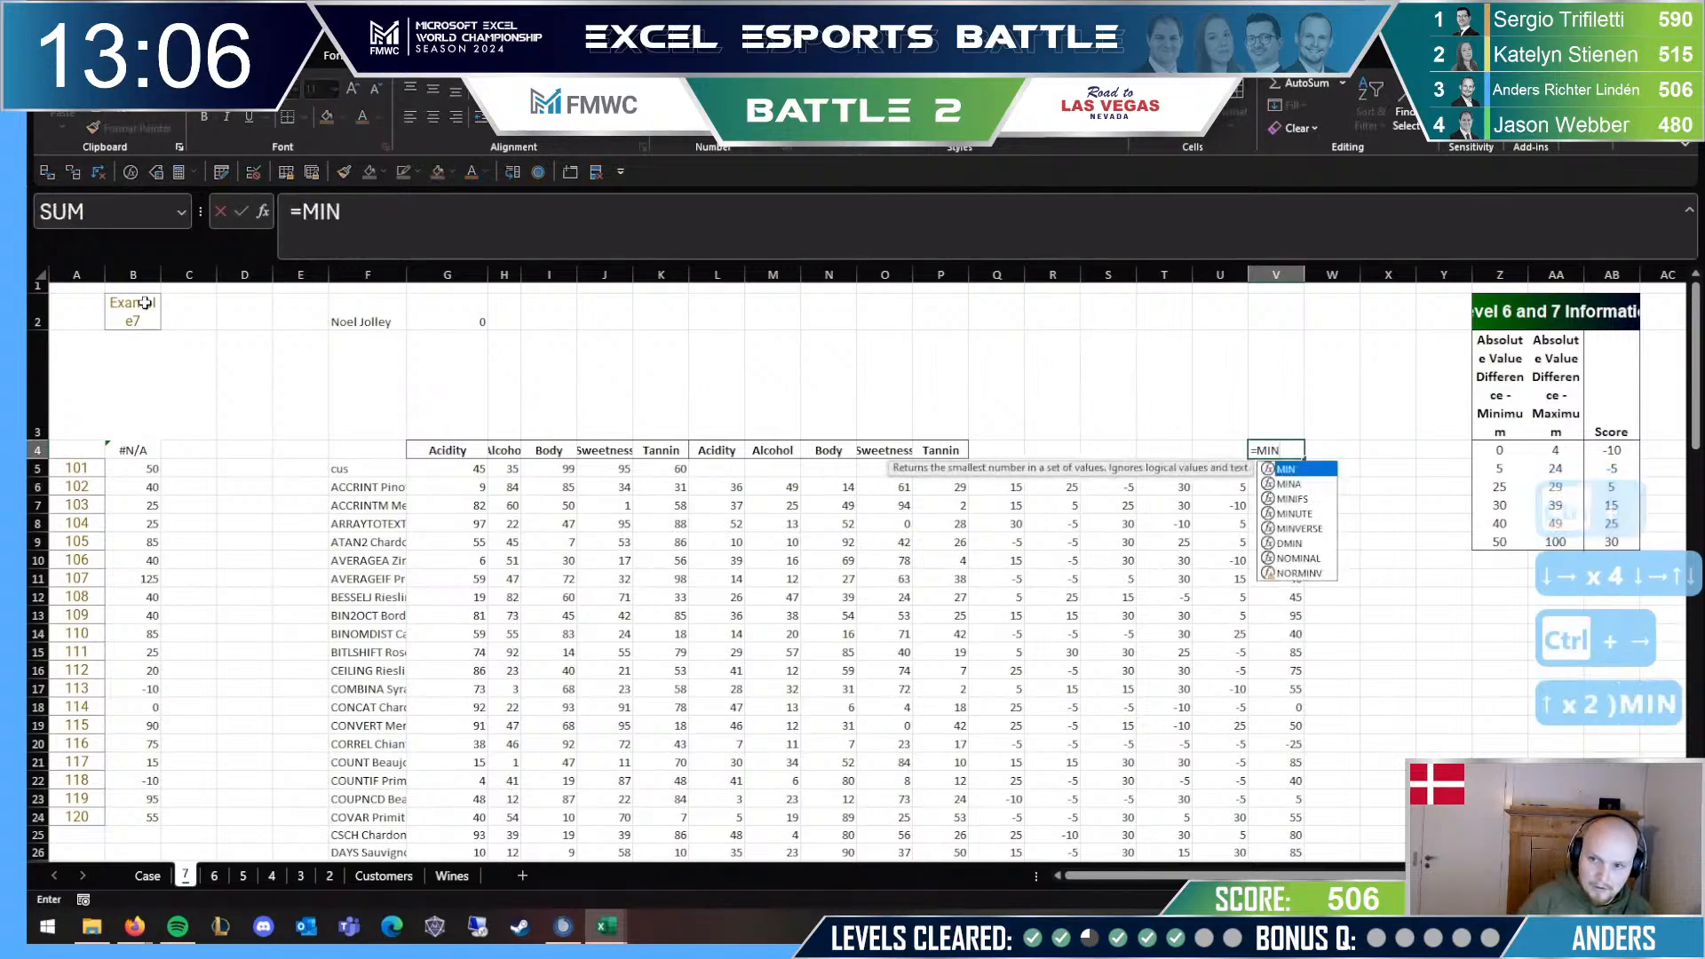
key(Down)
key(Down)
key(ctrl+shift+Down)
key(Return)
key(Up)
key(Up)
key(Up)
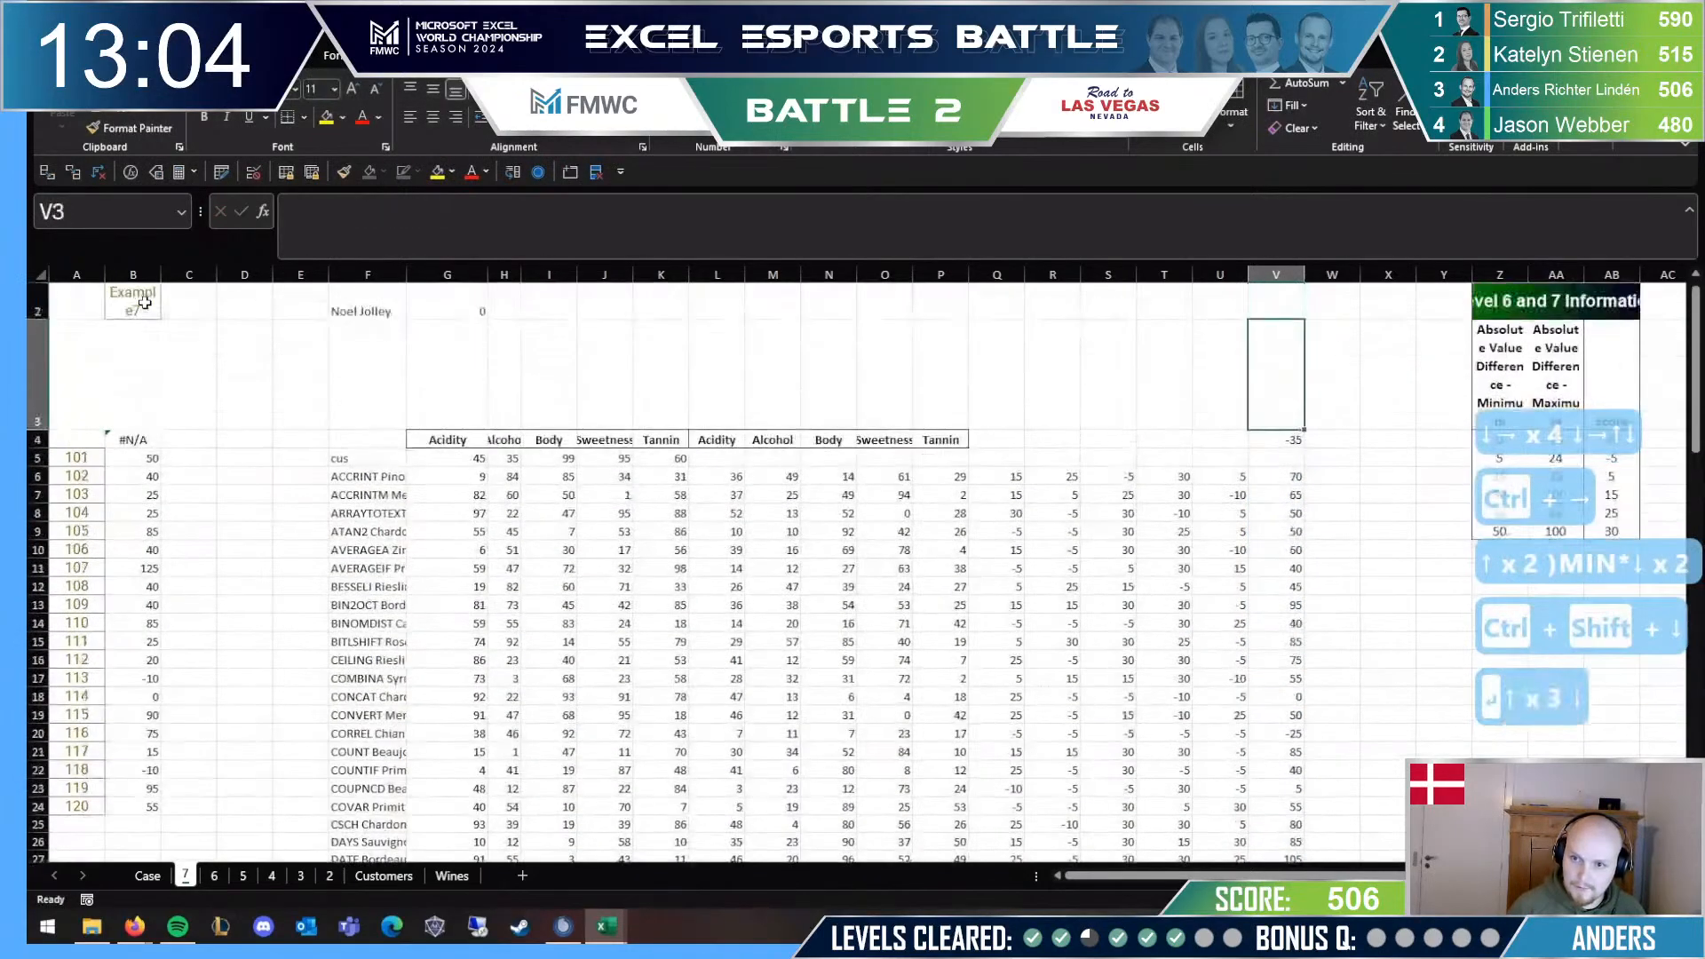
Step: Replace the B4 formula with =XLOOKUP(V4;V6:V105;F6#) to return the wine with the lowest score
key(Down)
key(Down)
key(Up)
key(Up)
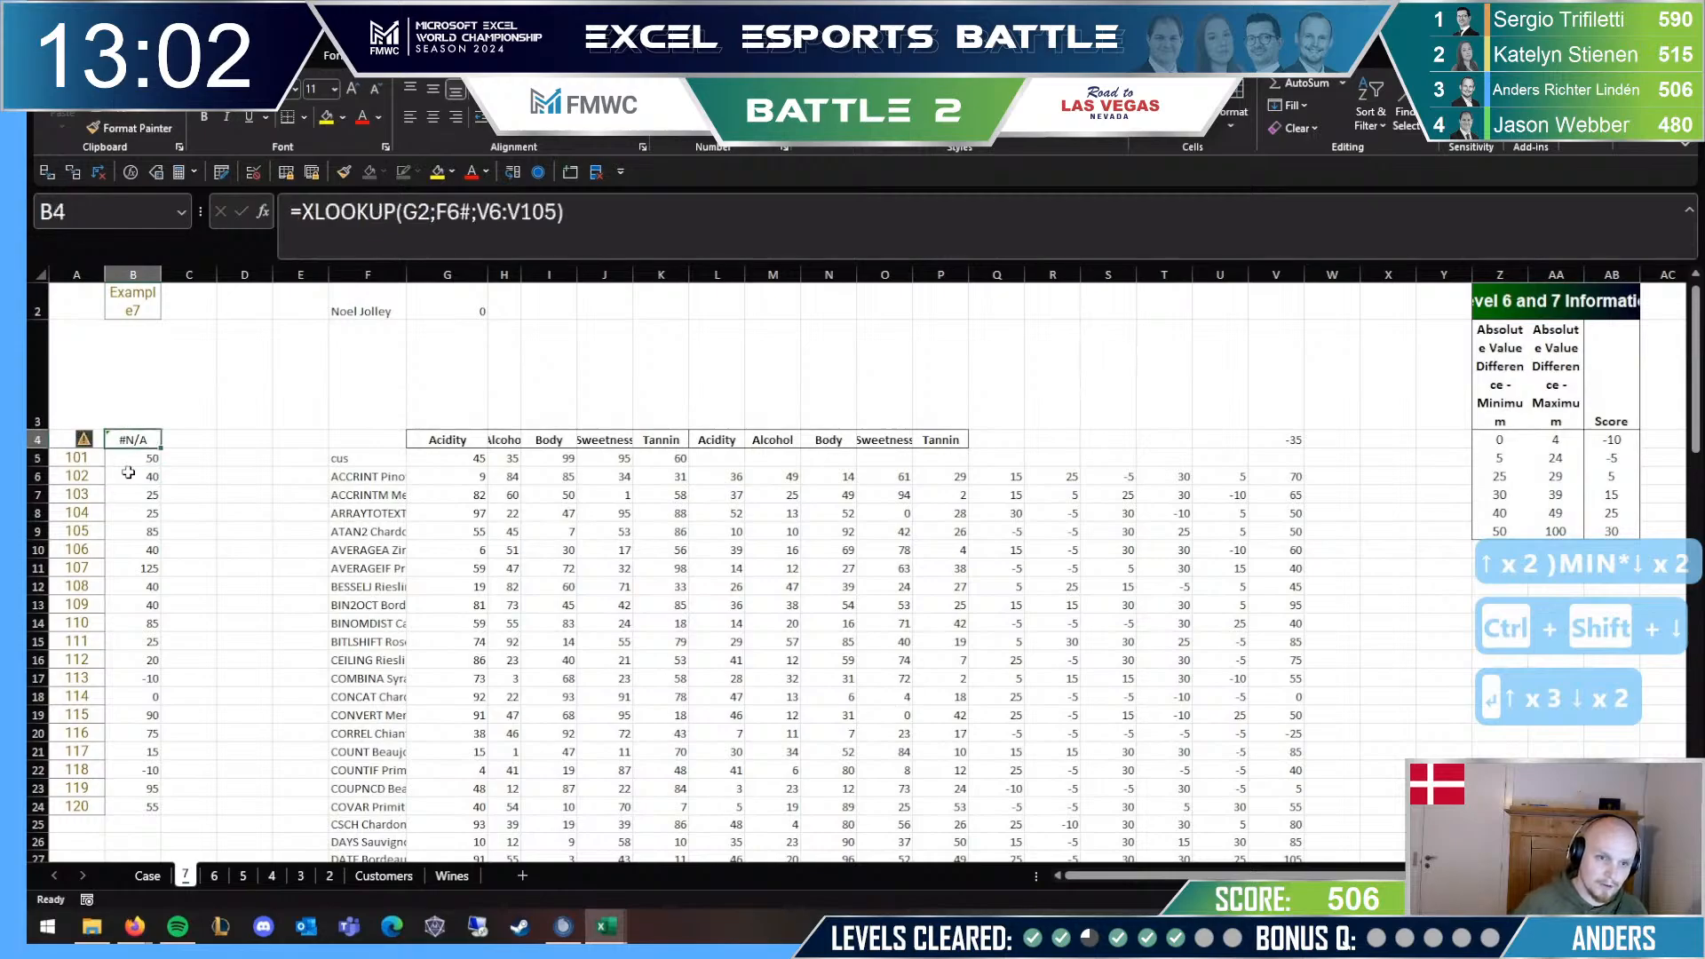
text(=XL)
key(Tab)
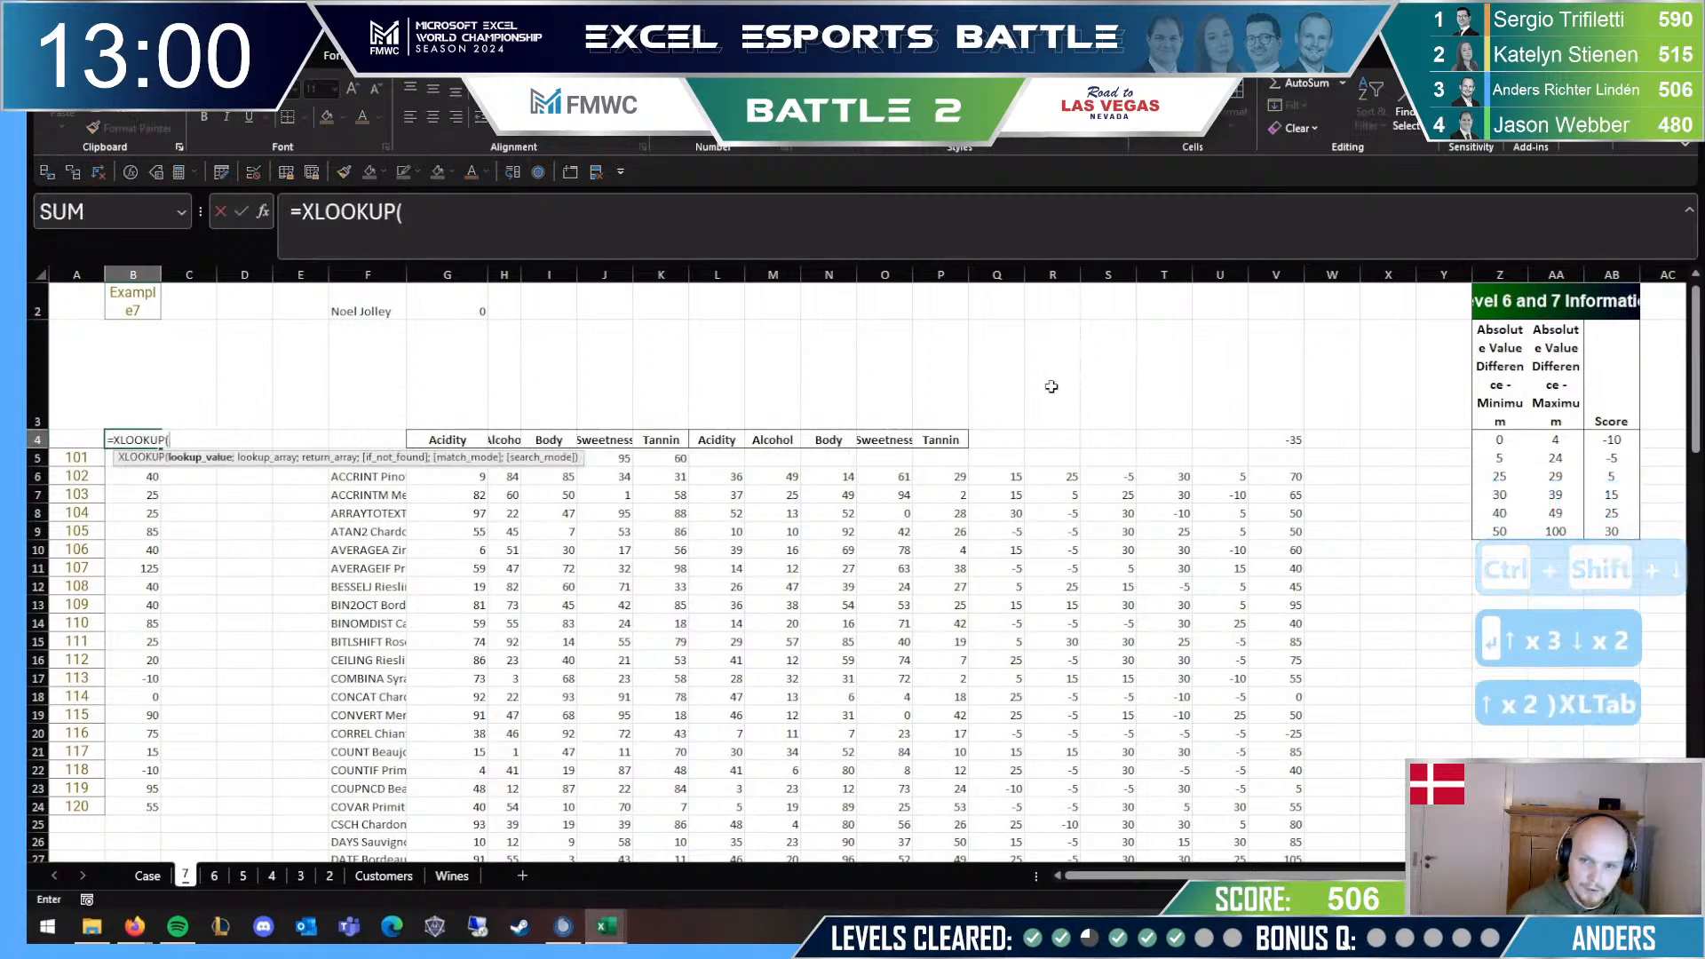
click(1293, 441)
text(;)
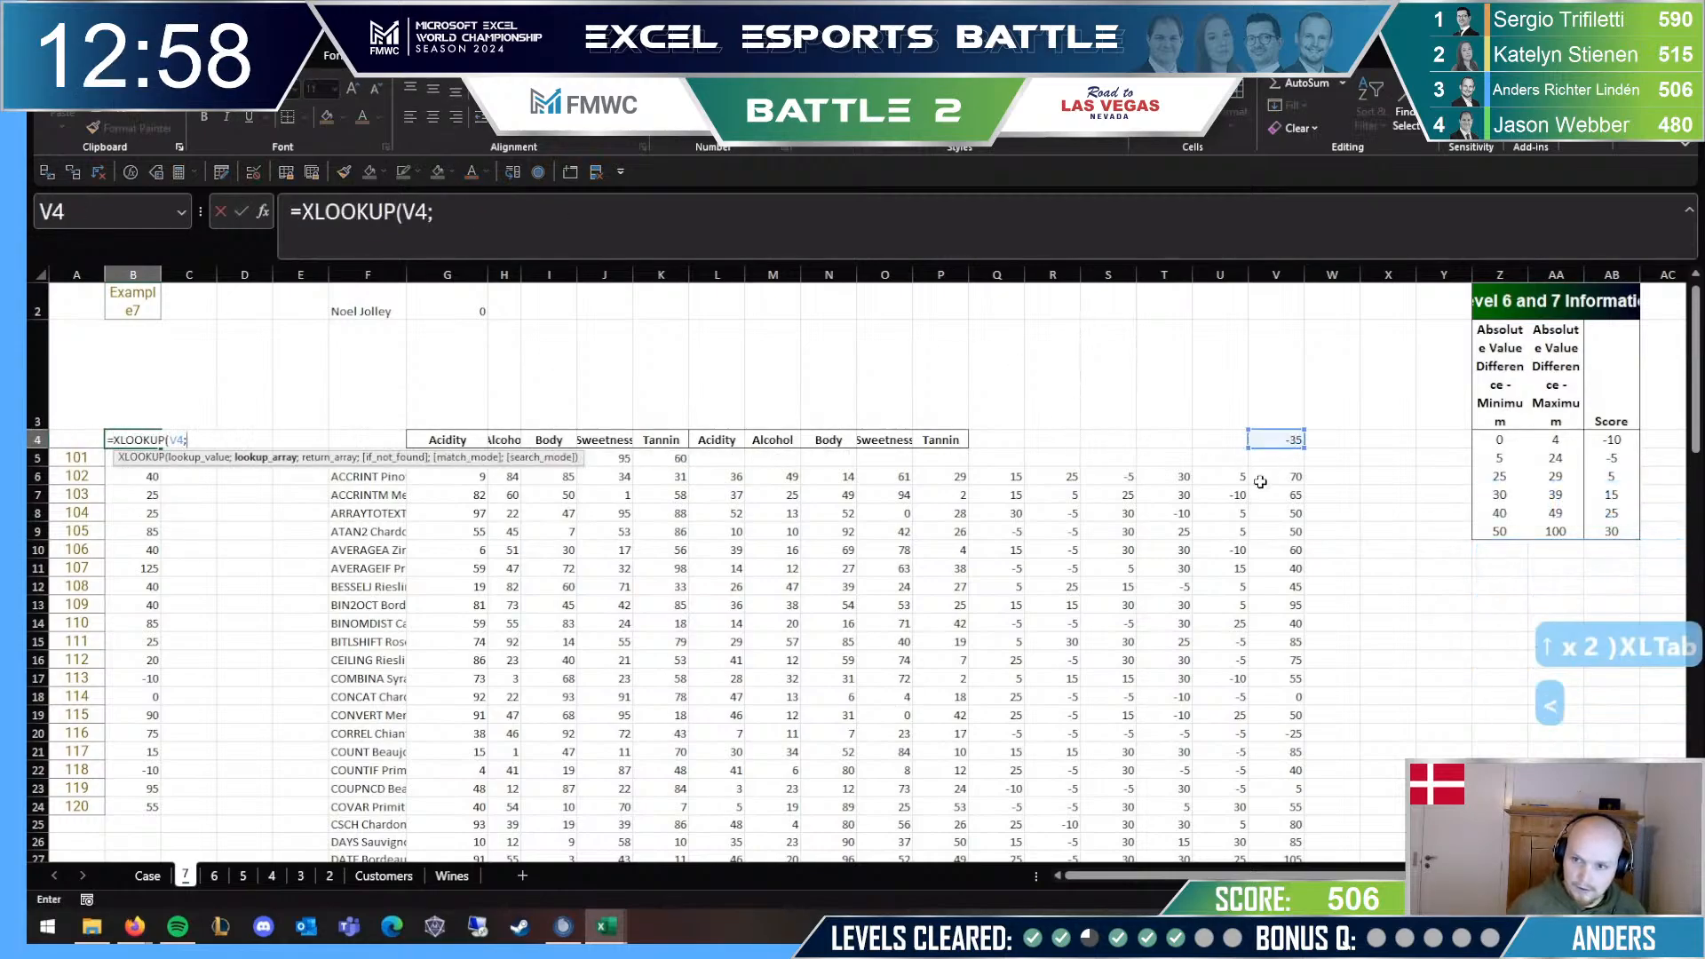
key(ctrl+shift+Down)
text(;)
click(1261, 479)
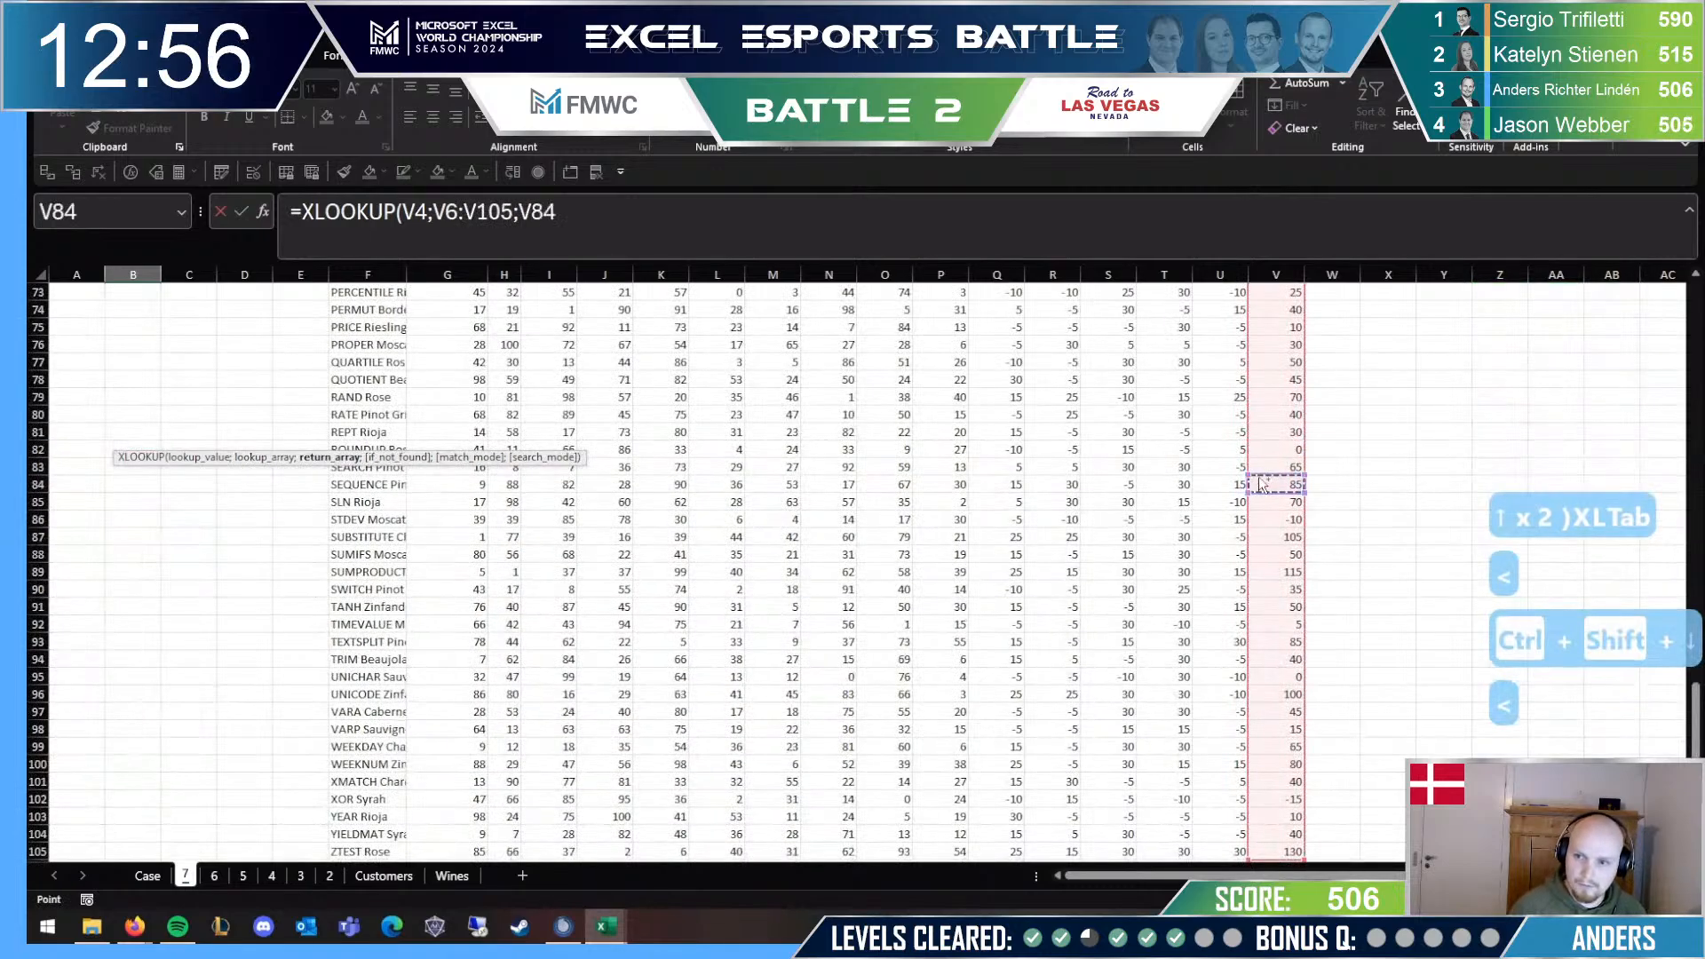
key(ctrl+Up)
key(Left)
key(ctrl+Left)
key(ctrl+shift+Down)
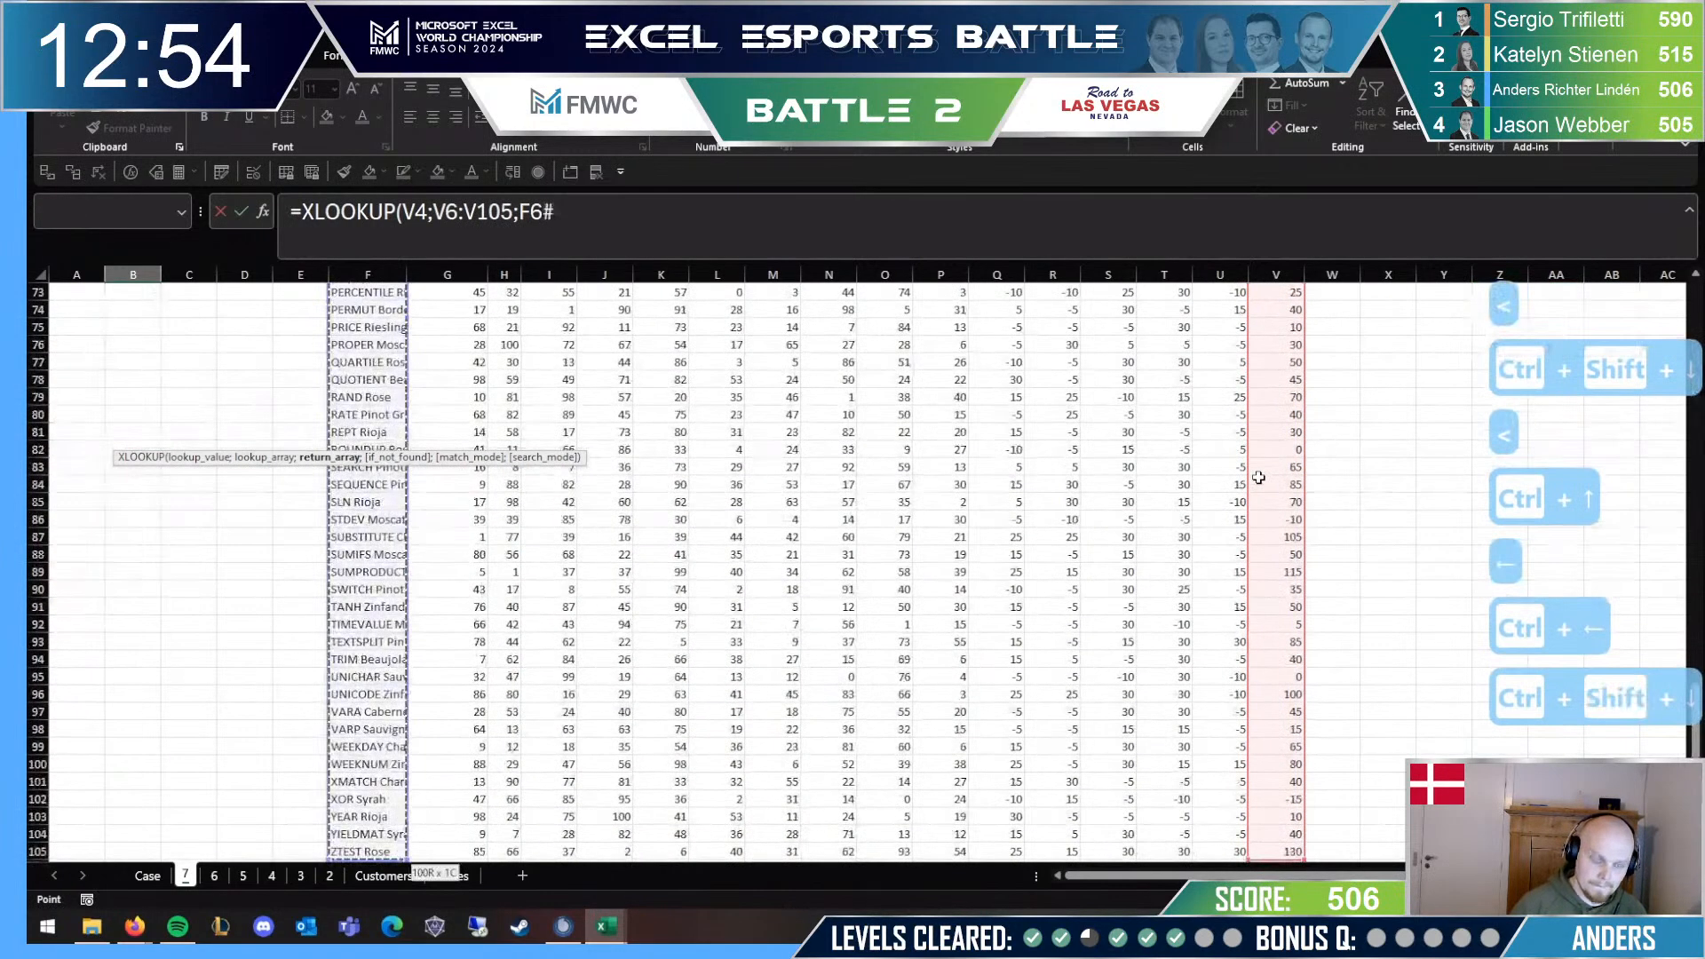
key(Return)
Step: Copy the wine names in B5:B24, switch to the browser and paste them as values in the answer form
key(ctrl+shift+Down)
key(ctrl+c)
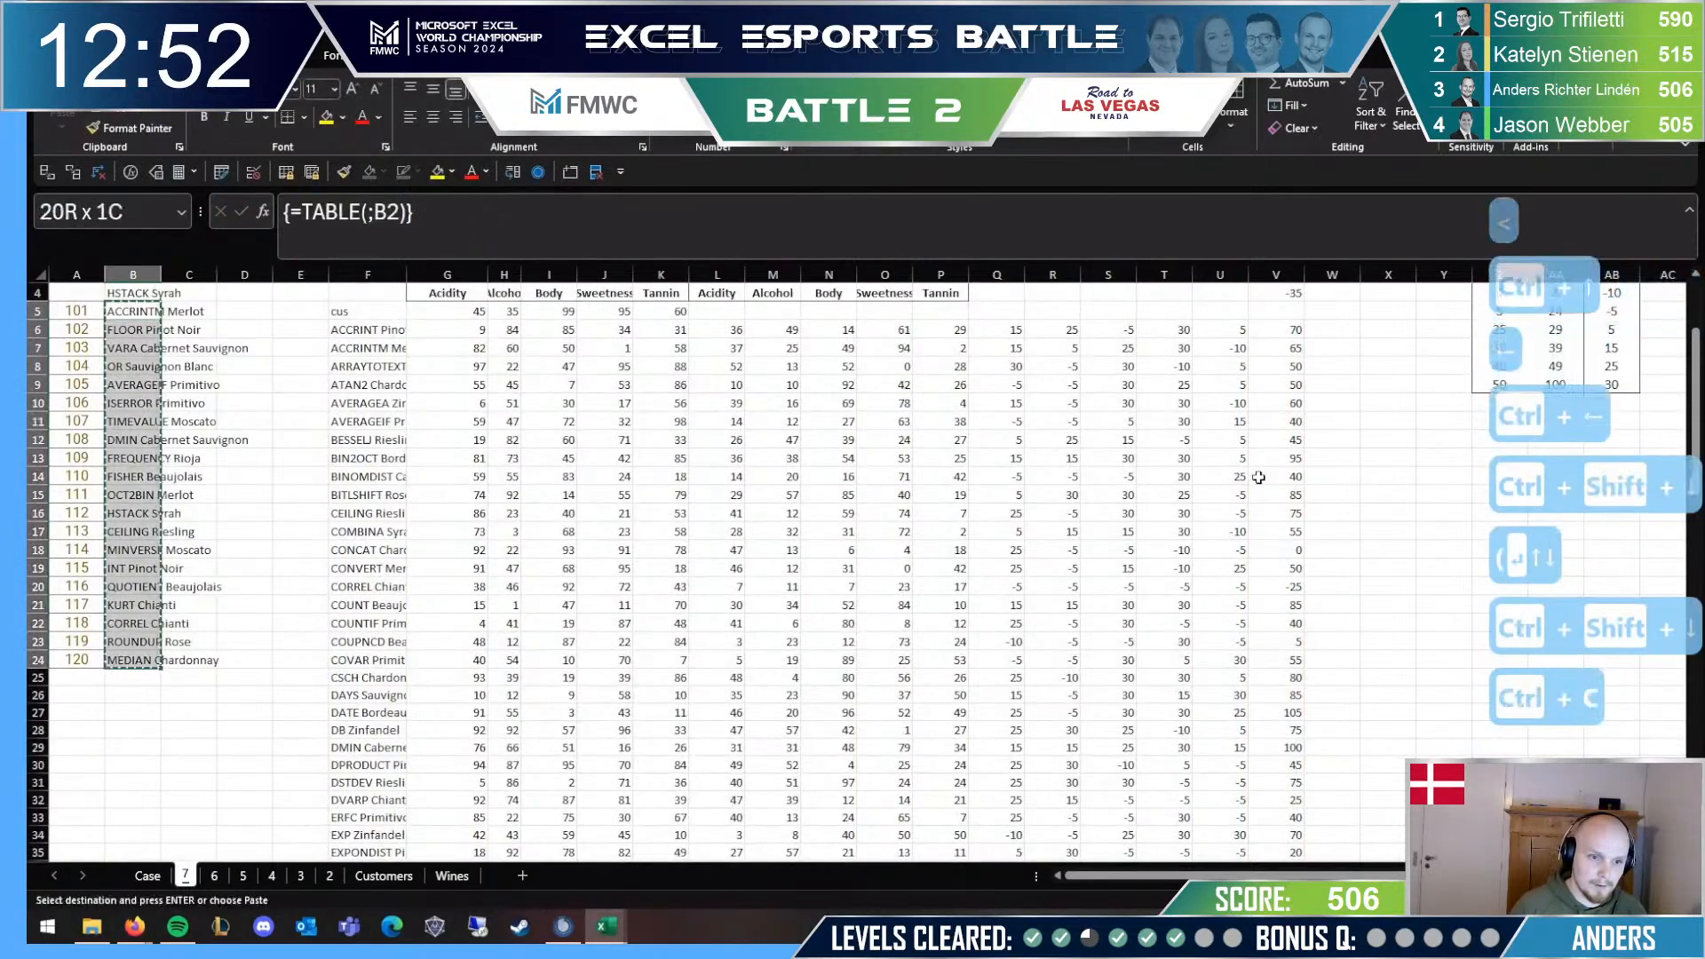
key(alt+Tab)
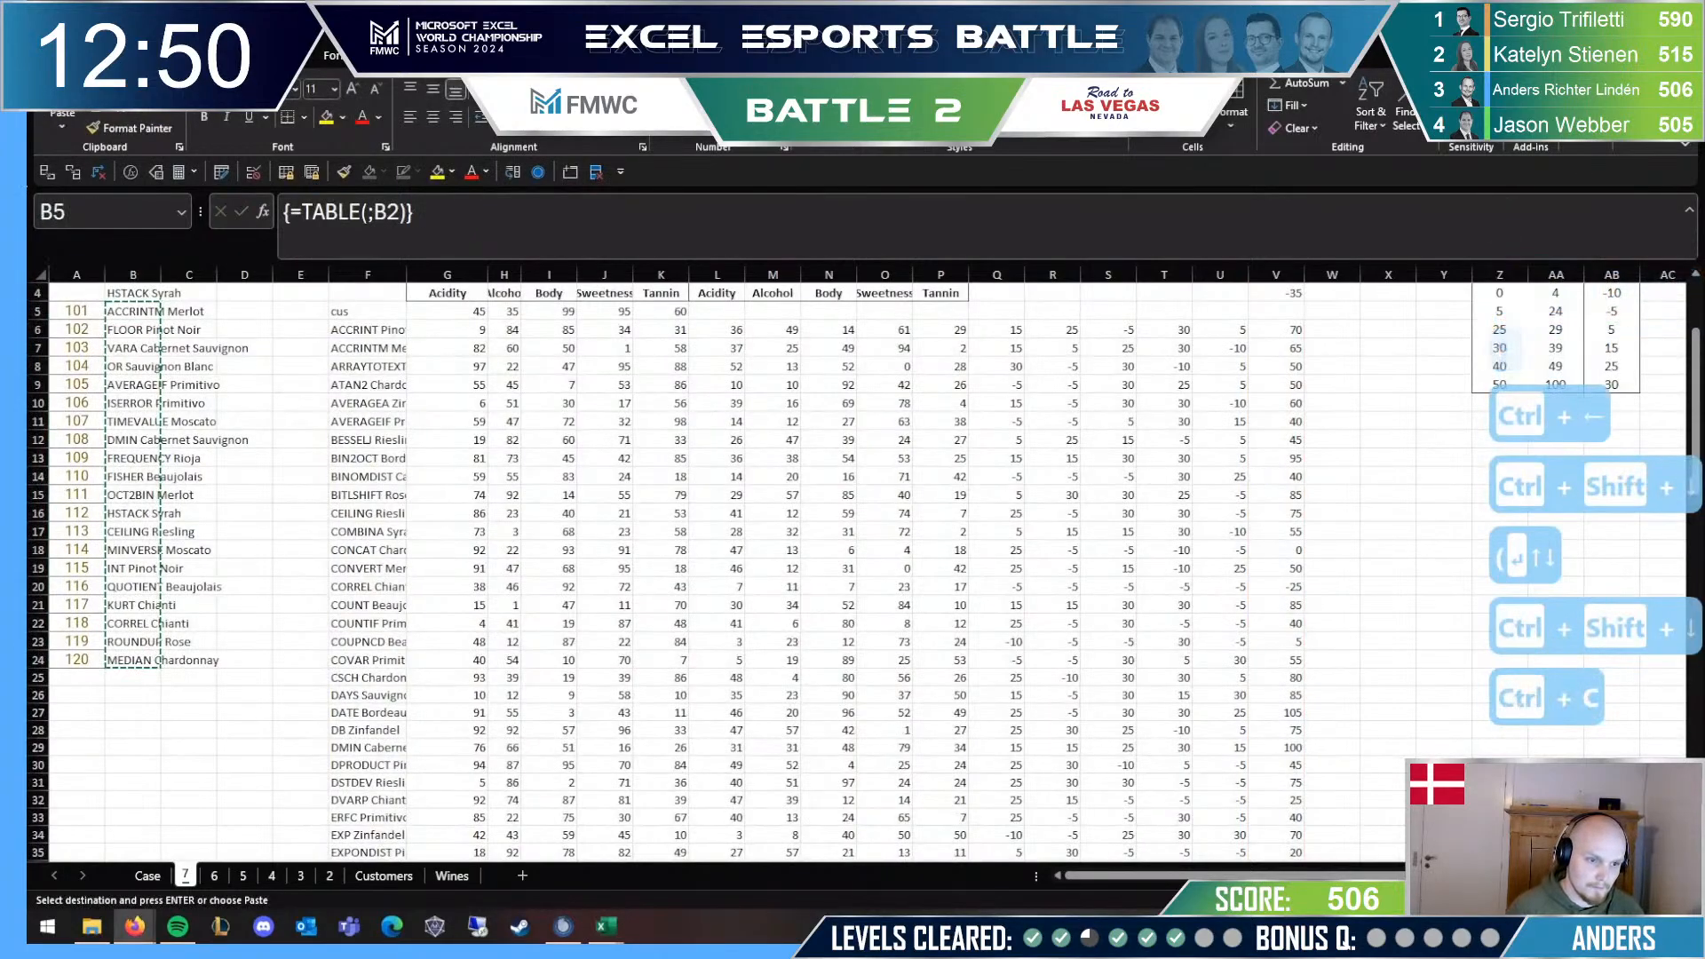
key(ctrl+shift+v)
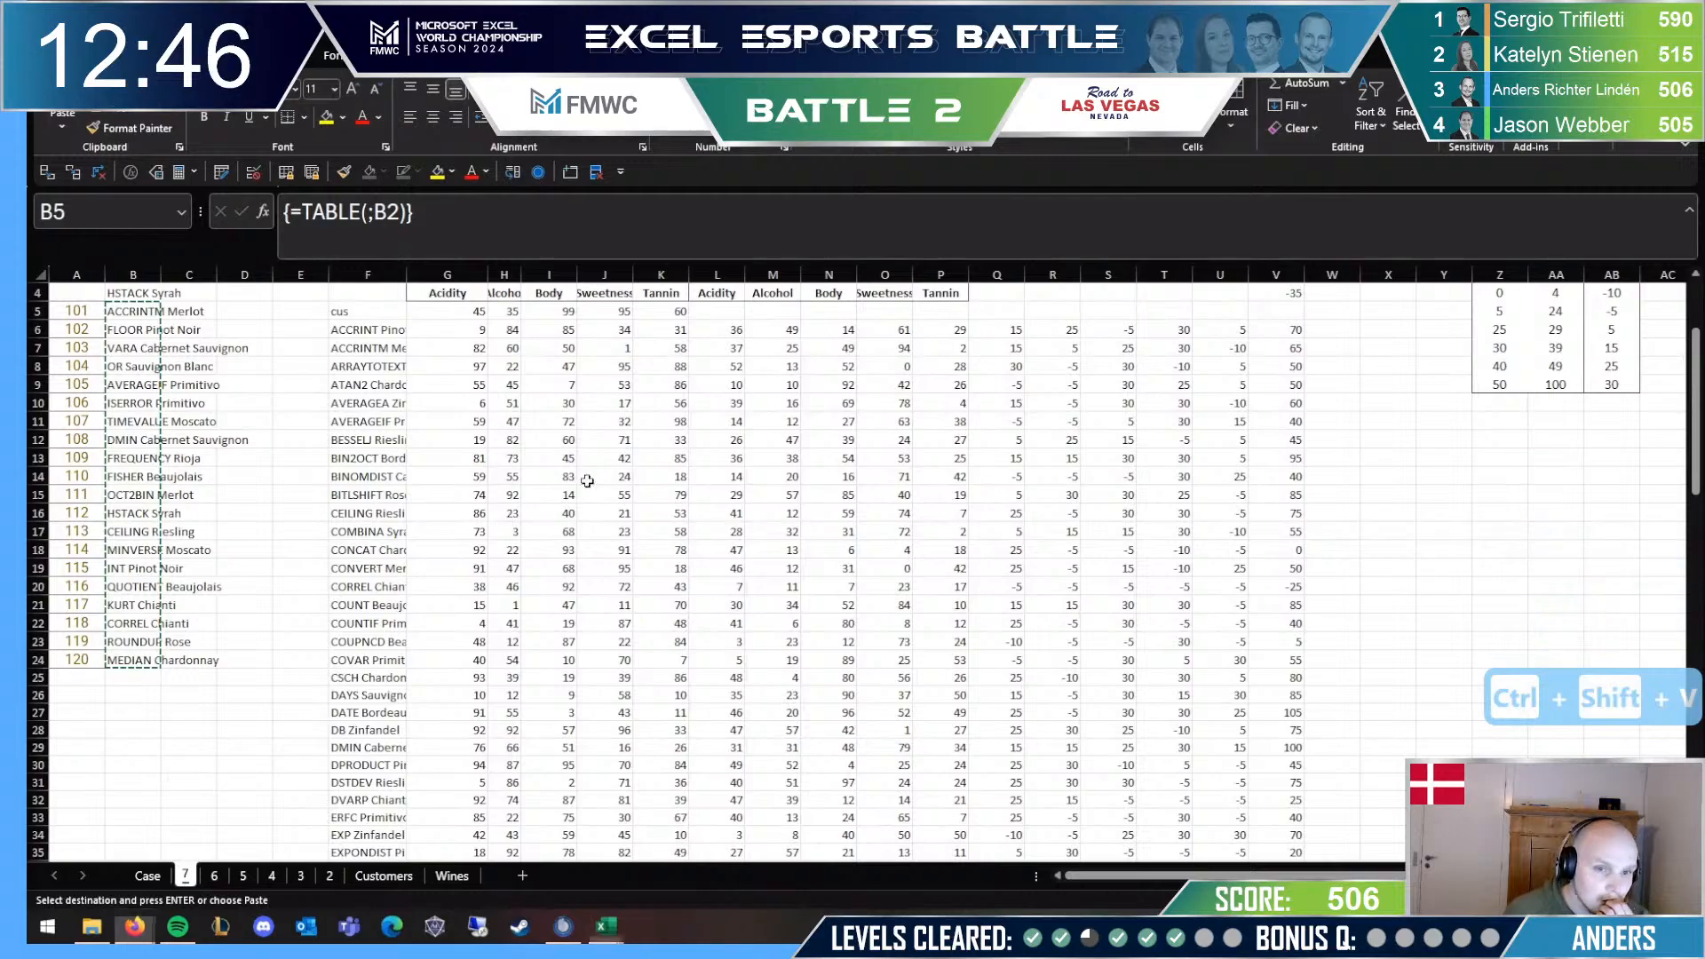
Step: Compare the minimum formula in V4 with the Level 7 rules and example answer on the Case sheet
scroll(587, 480, up, 1)
click(244, 457)
click(1276, 457)
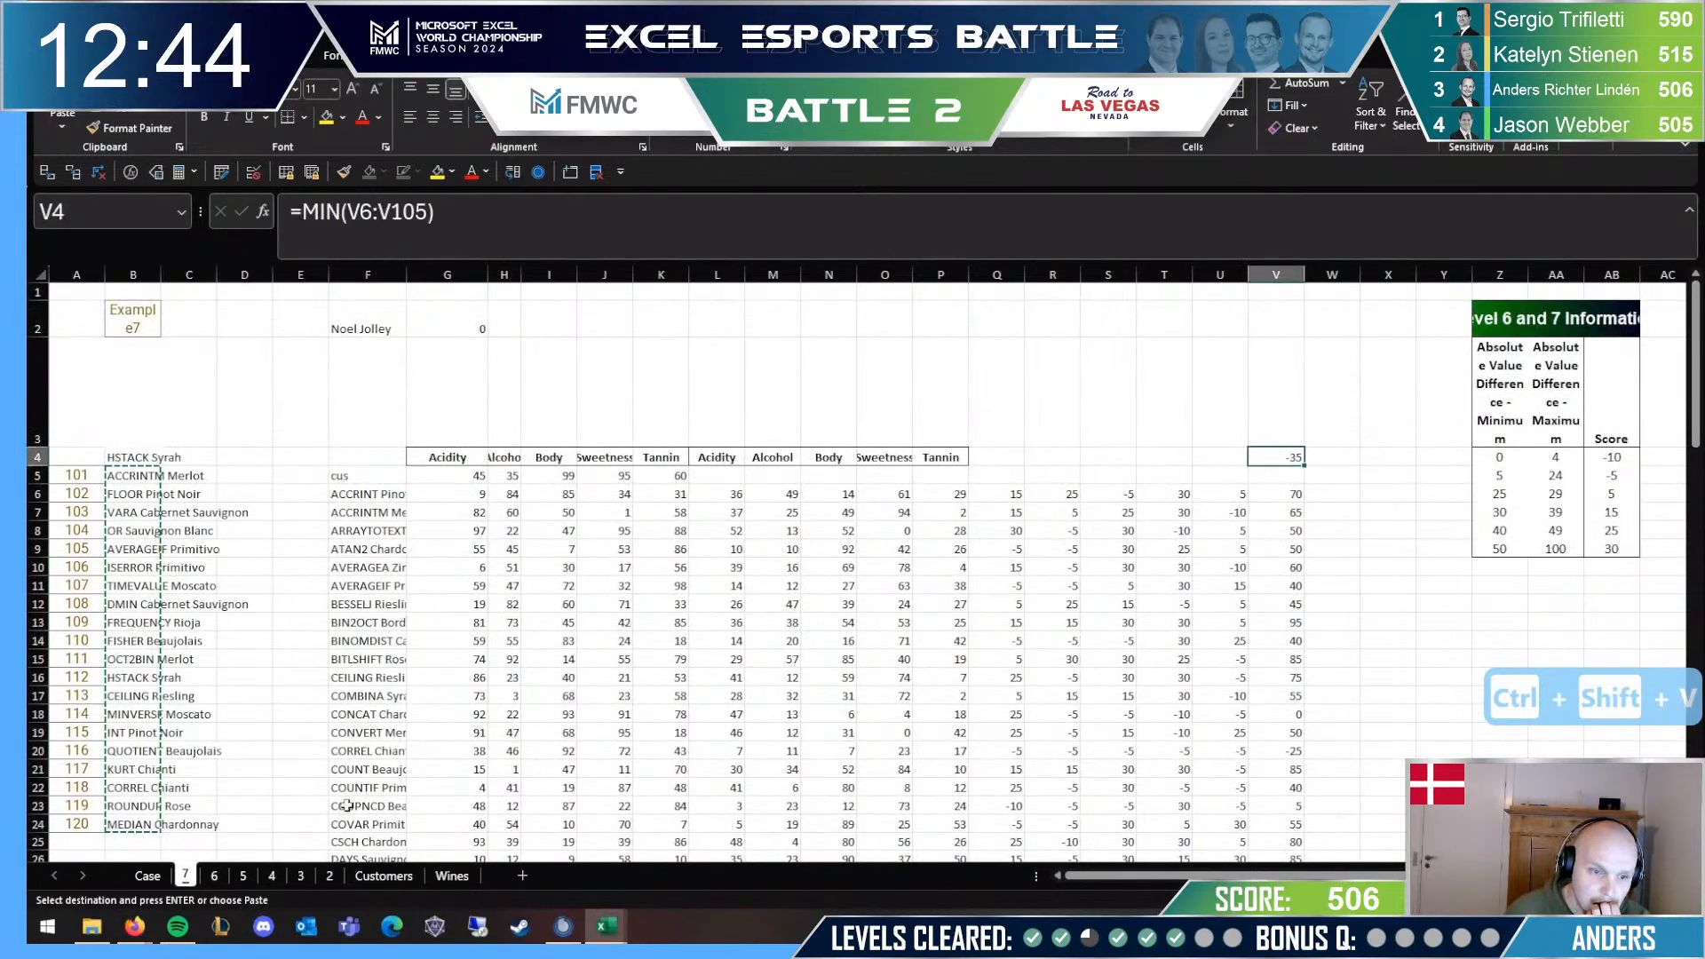
click(147, 875)
click(404, 659)
click(516, 684)
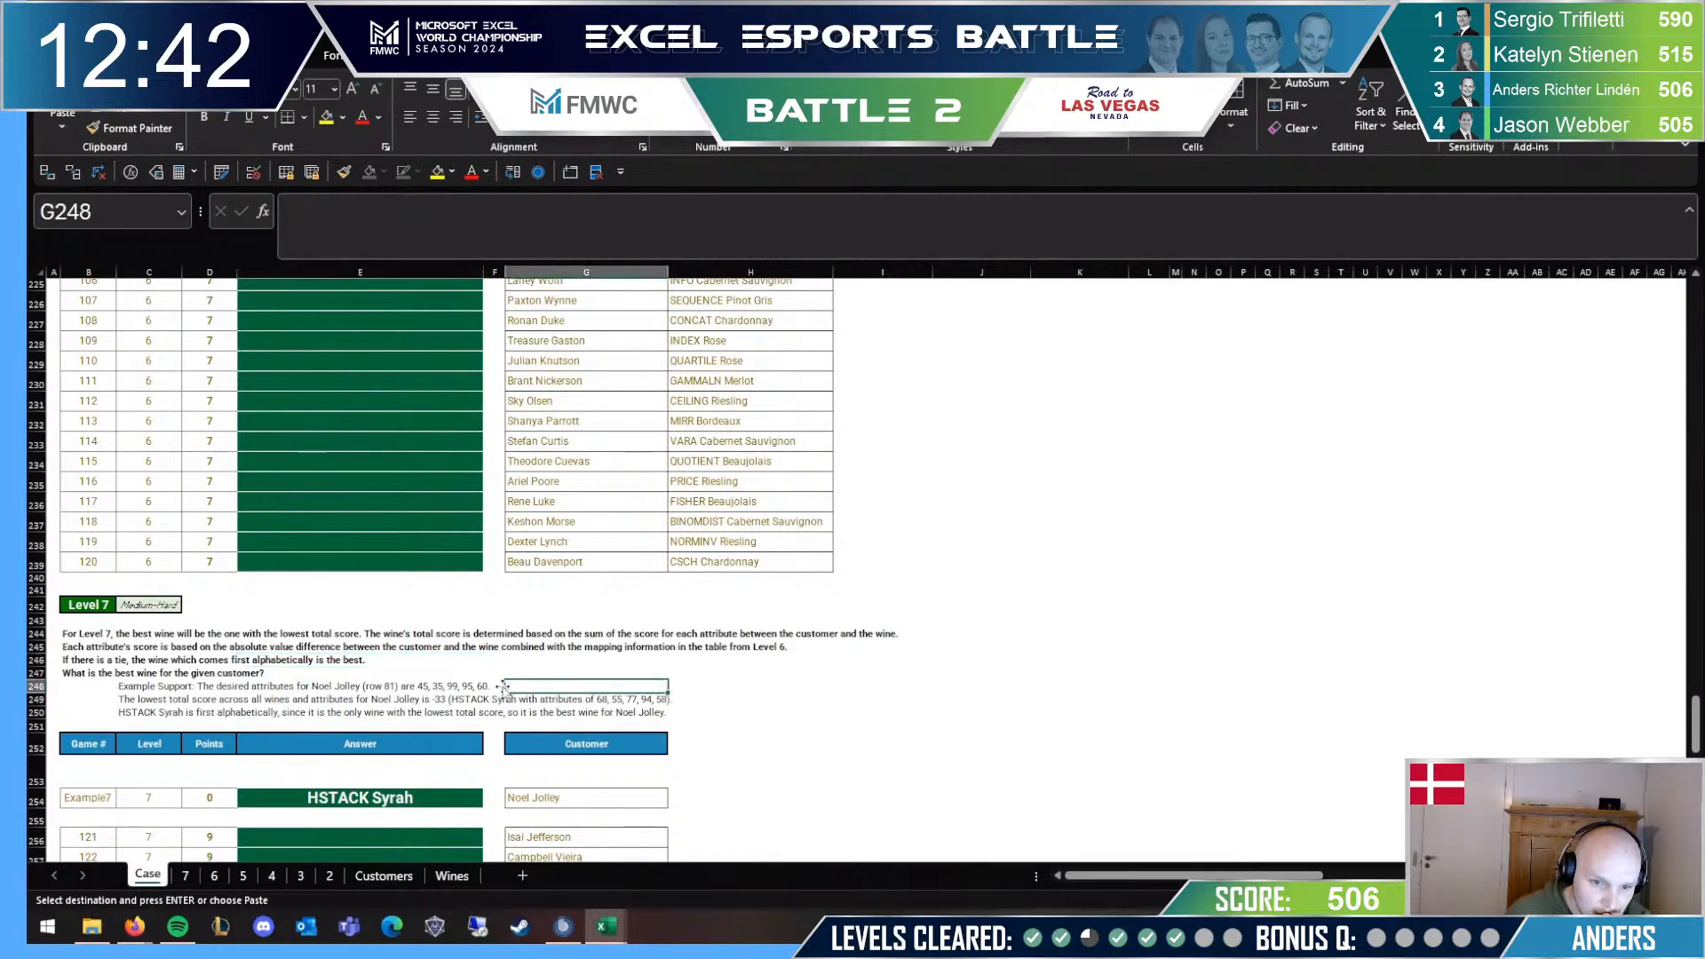
click(378, 726)
scroll(381, 723, down, 1)
click(392, 706)
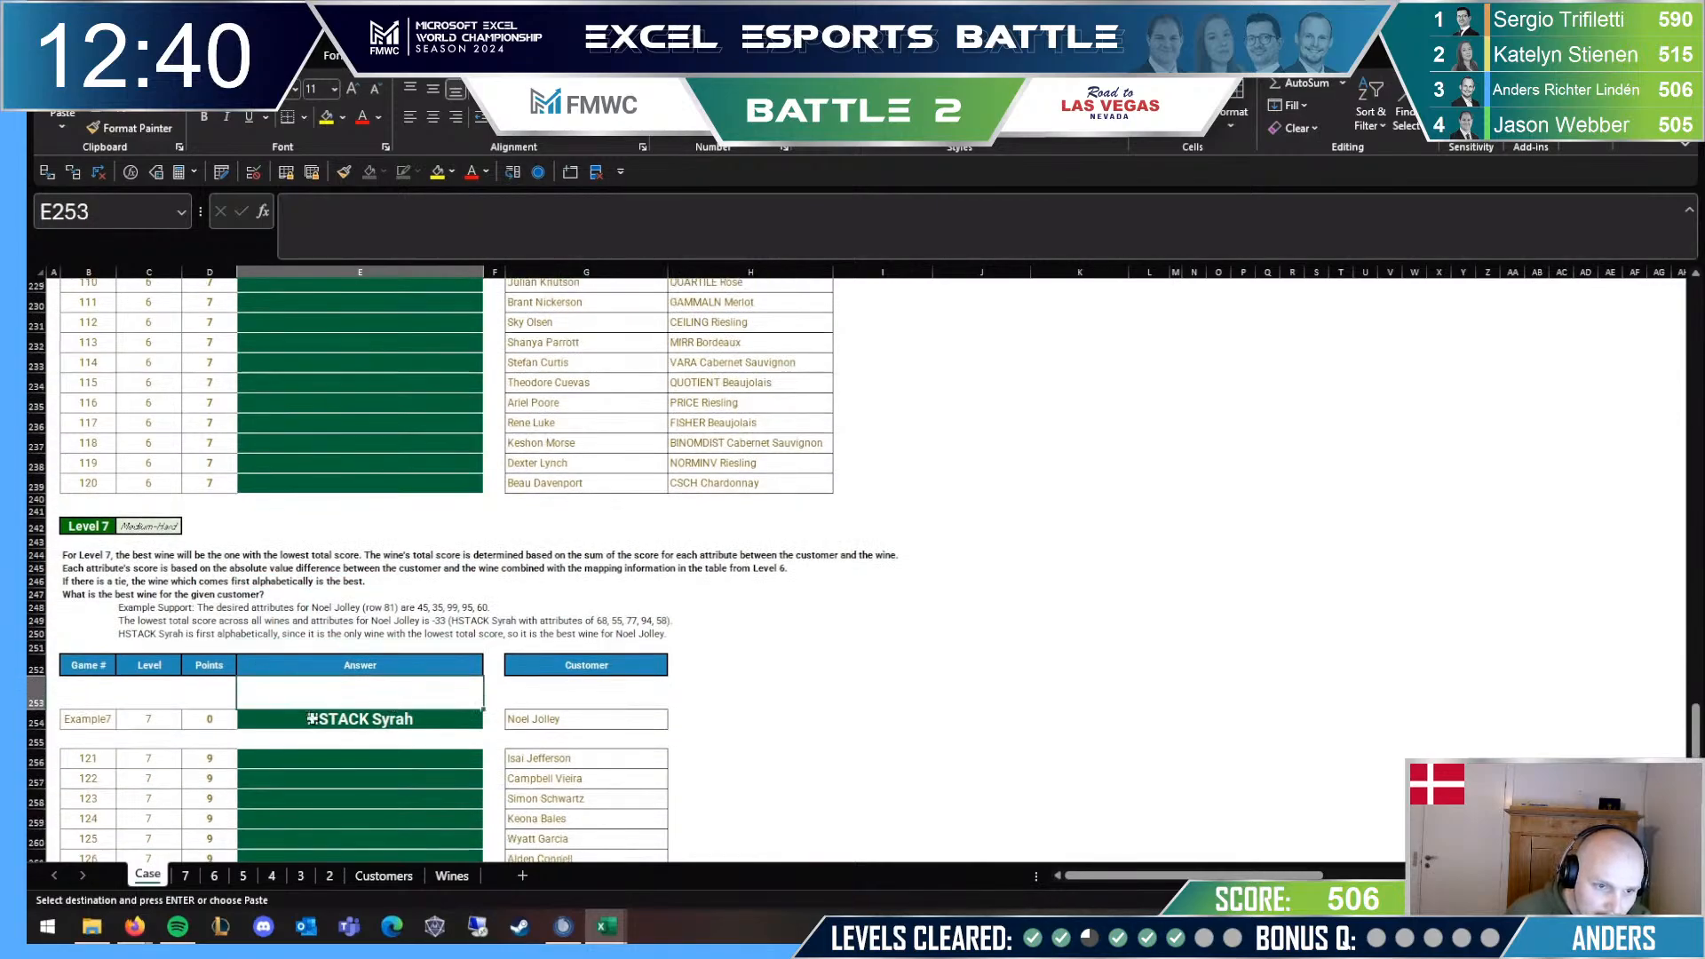
Step: Return to sheet 7, clear the copy selection and recalculate the data table results
click(185, 876)
click(295, 456)
click(119, 469)
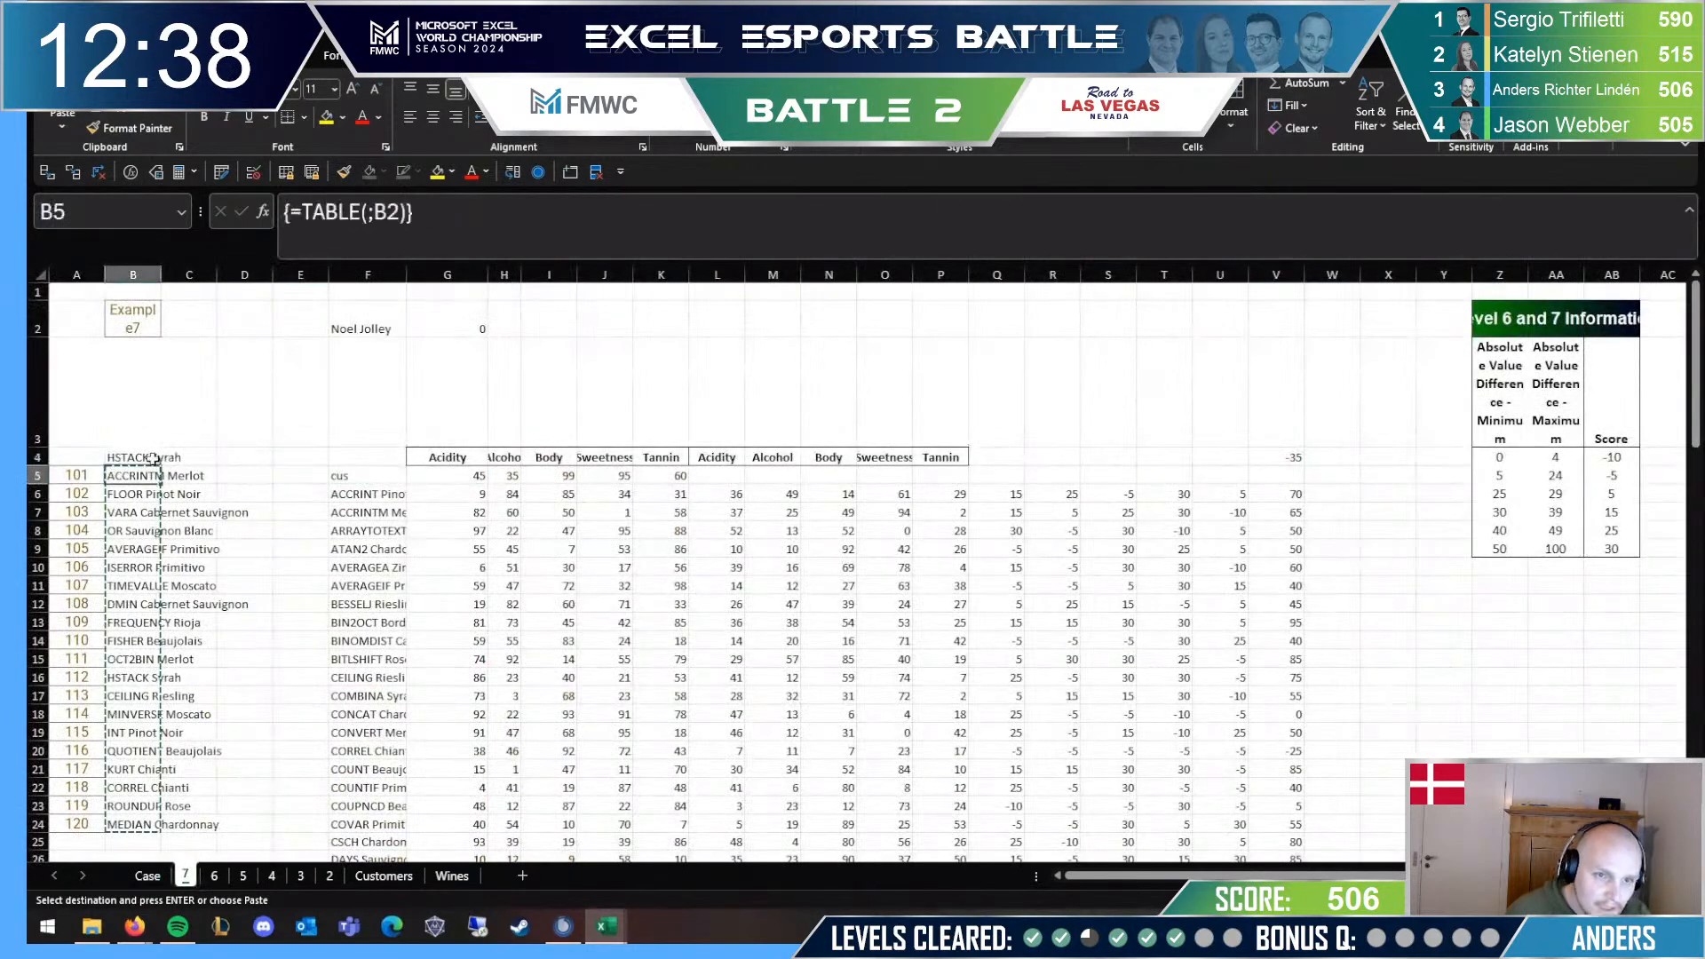
click(155, 459)
key(Escape)
click(162, 473)
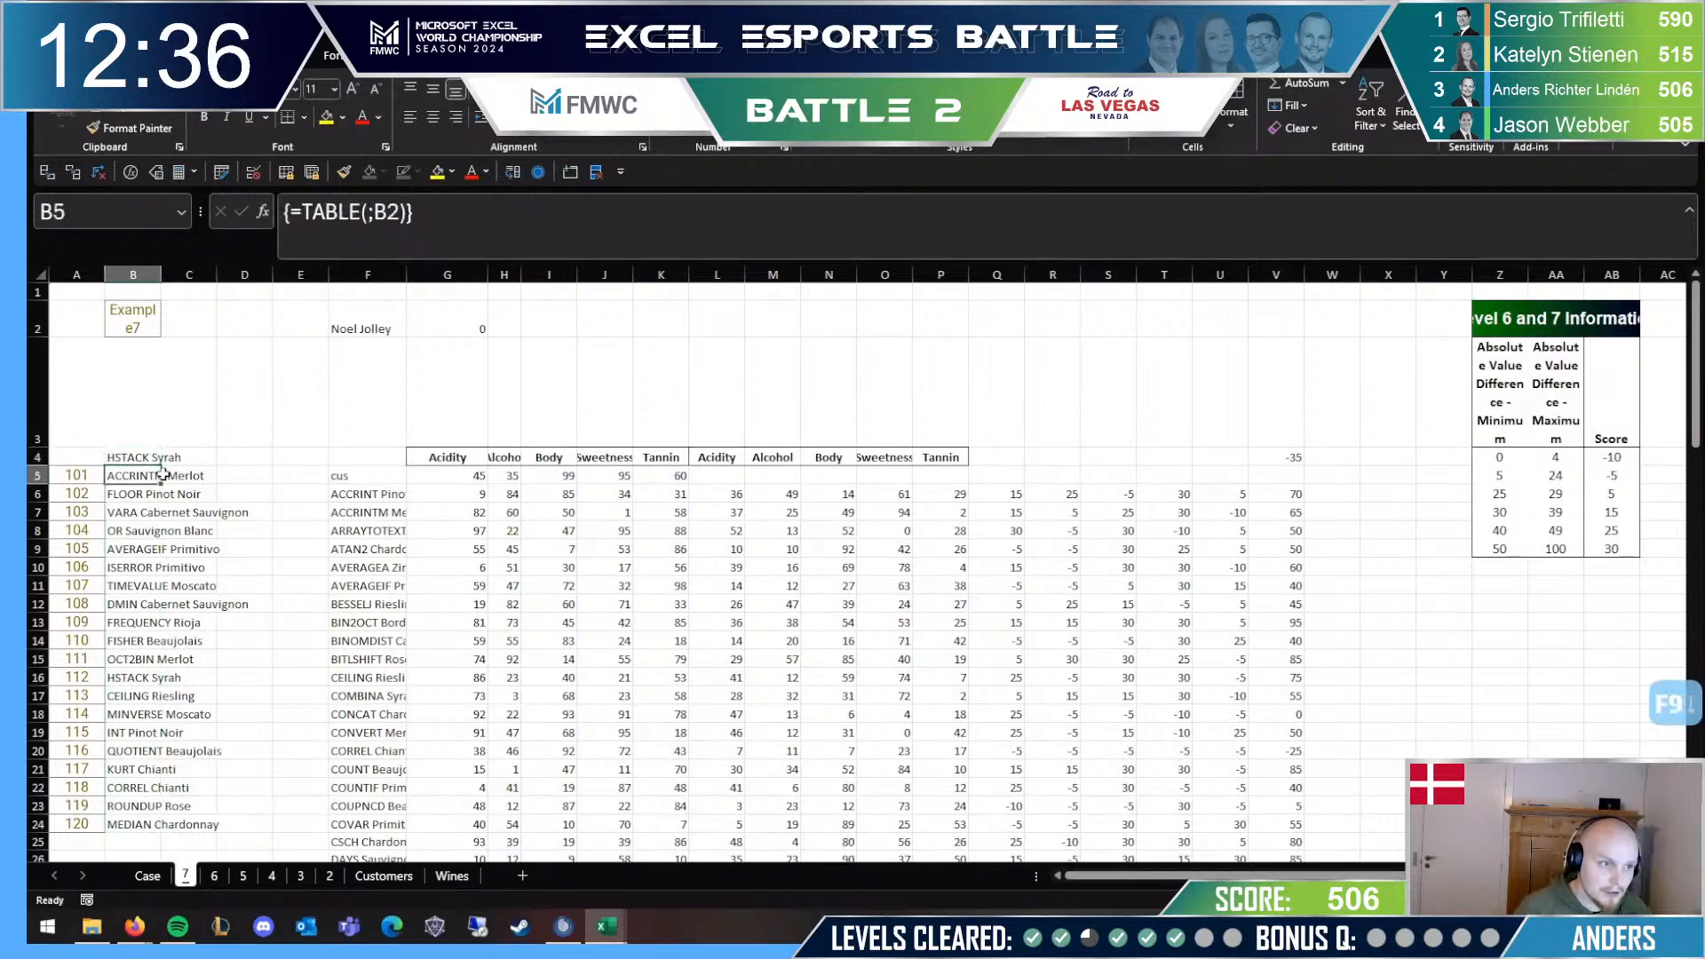
key(F9)
key(F9)
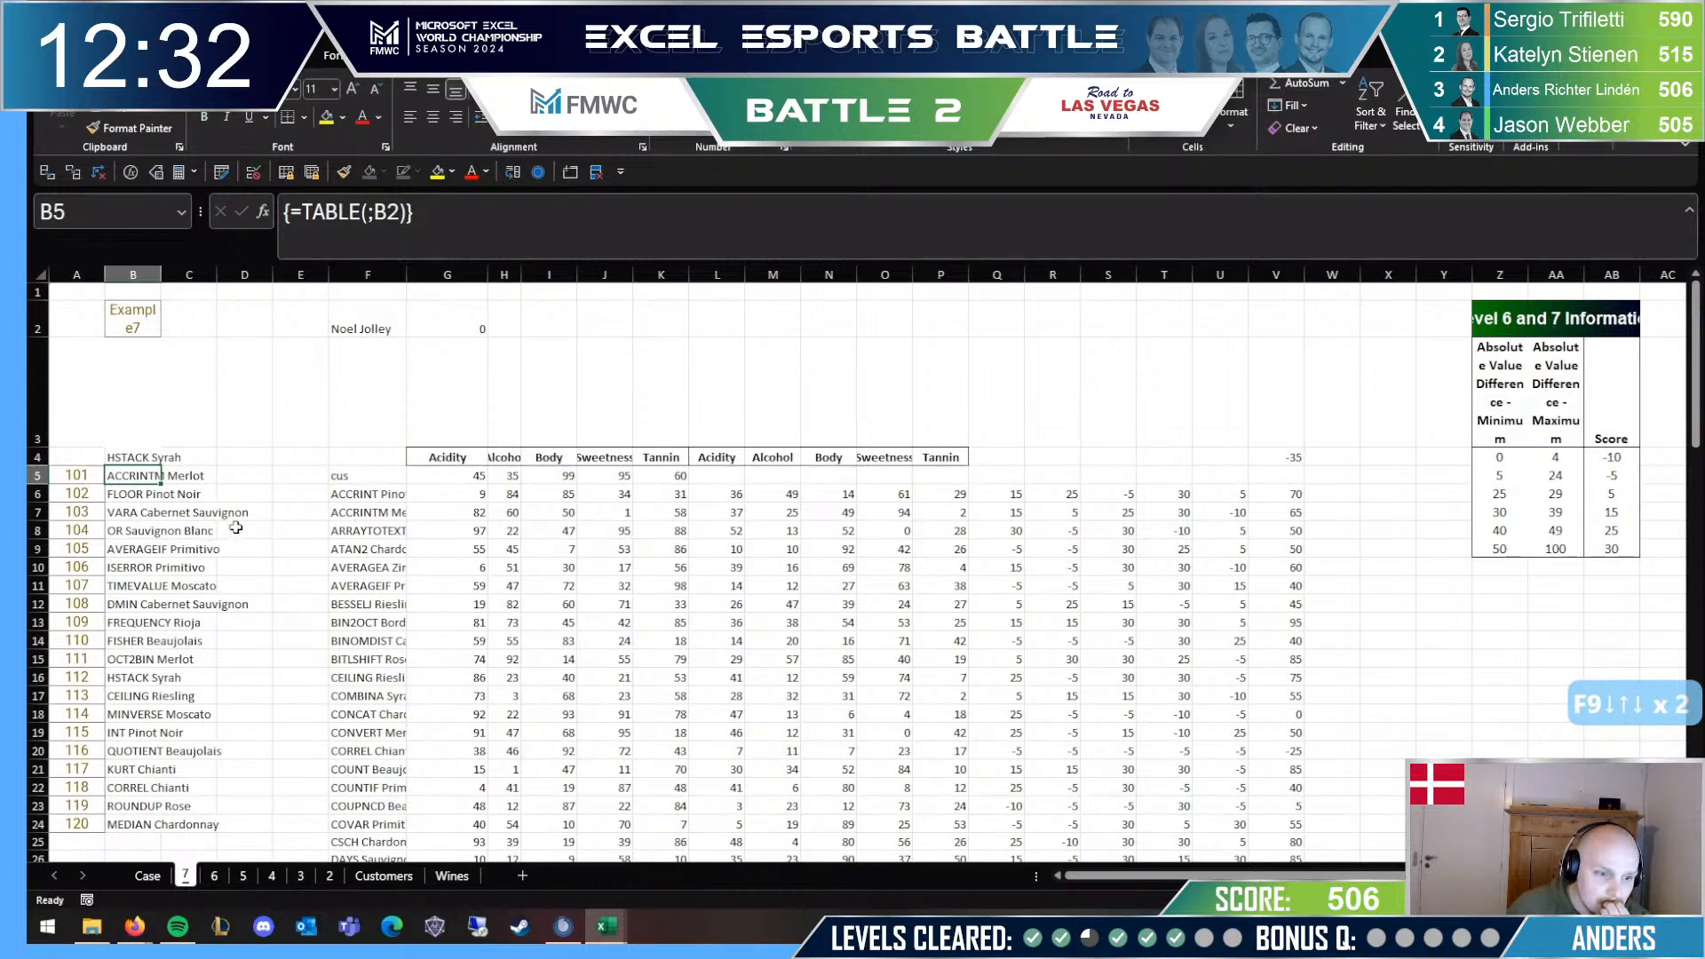
Step: Inspect the data table formula in B5 and the cell references of the XLOOKUP formula in B4
click(487, 234)
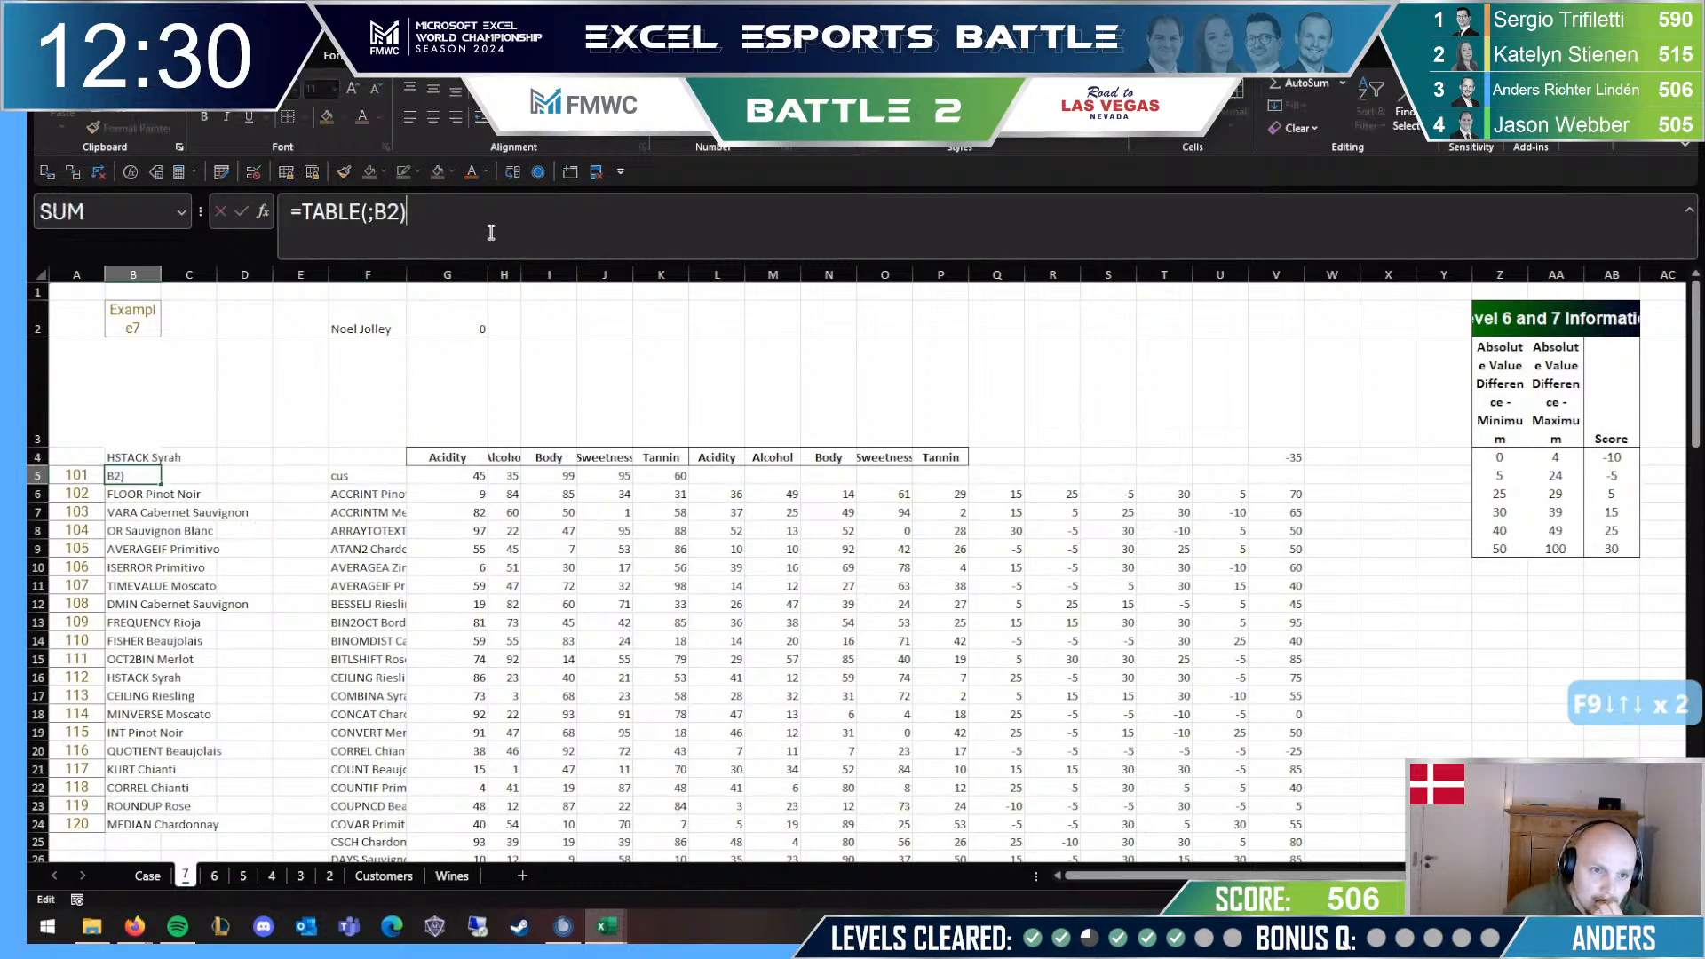
key(Escape)
click(144, 452)
key(F2)
key(Escape)
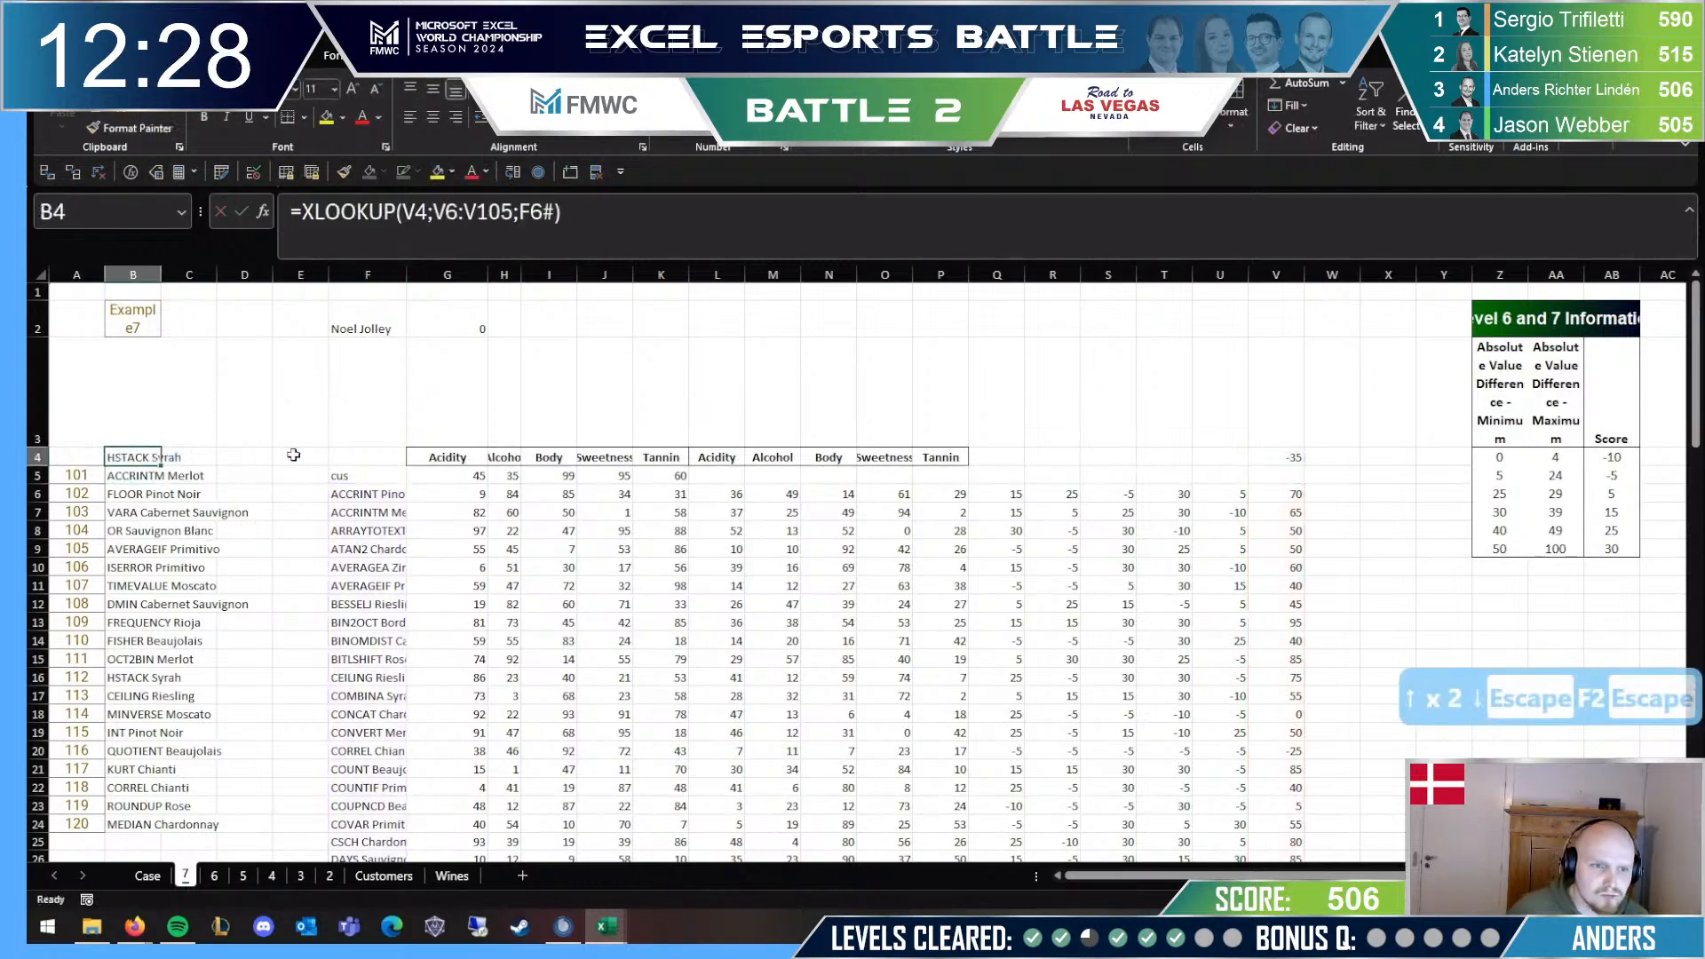
key(F2)
key(Escape)
key(F2)
key(Escape)
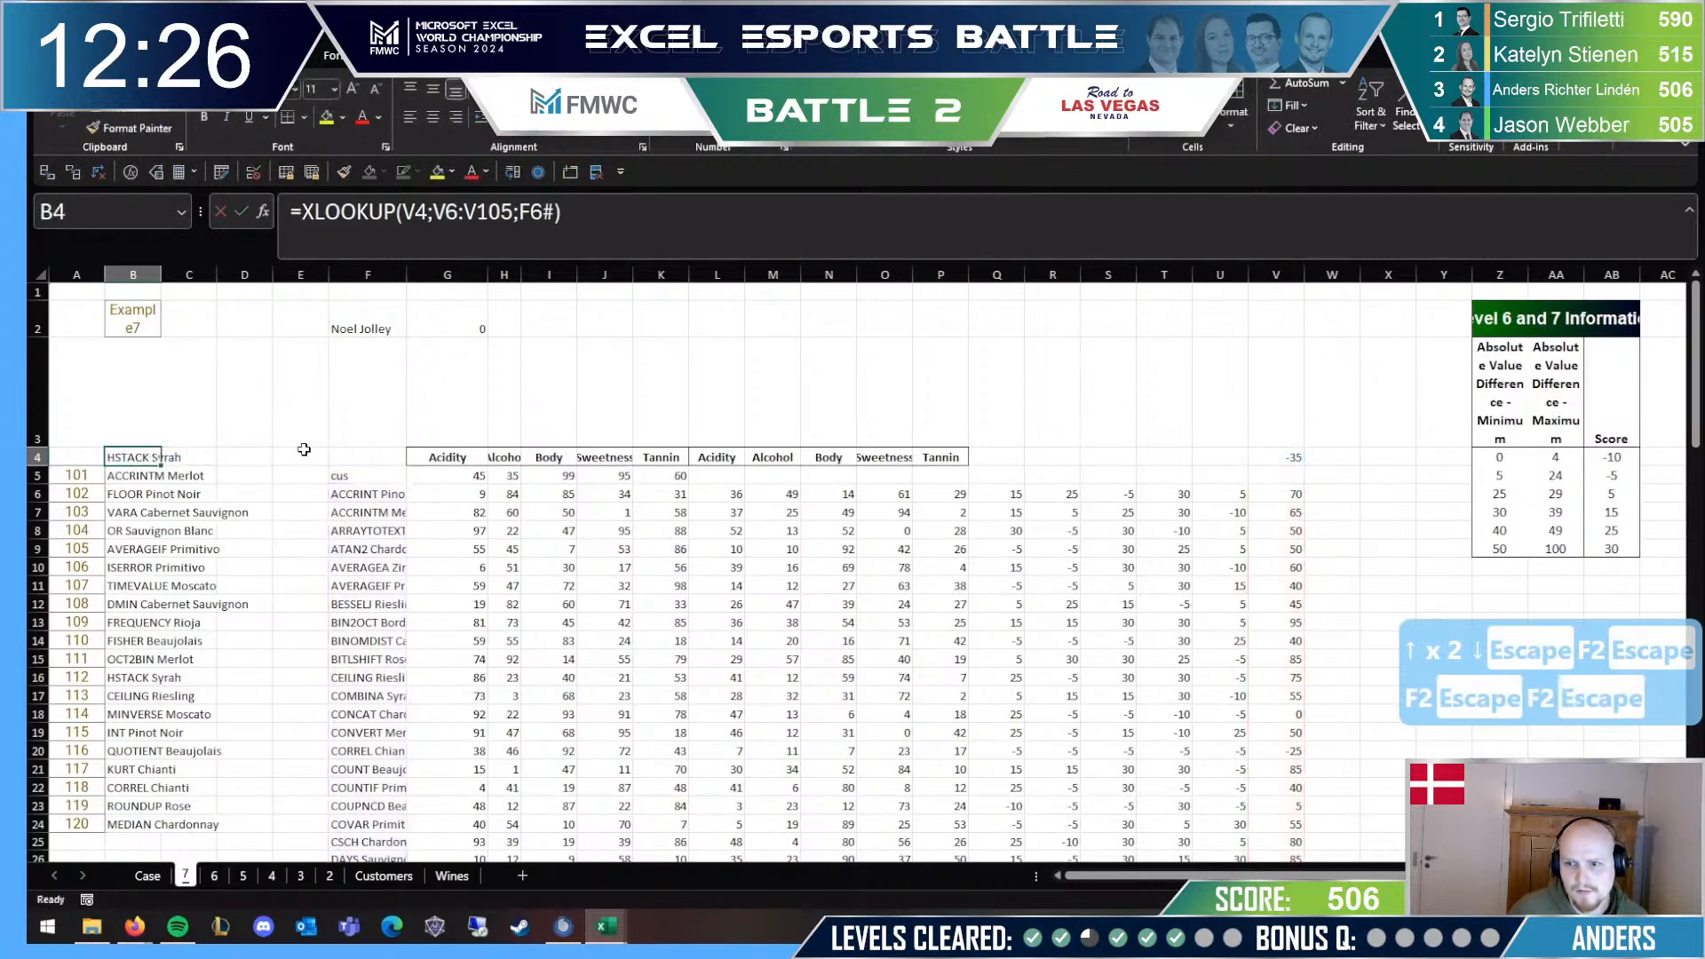
Step: Check the XLOOKUP in B4, the minimum formula in V4 and the sum in V6 against the Level 7 rules on the Case sheet
key(F2)
key(Escape)
click(1275, 456)
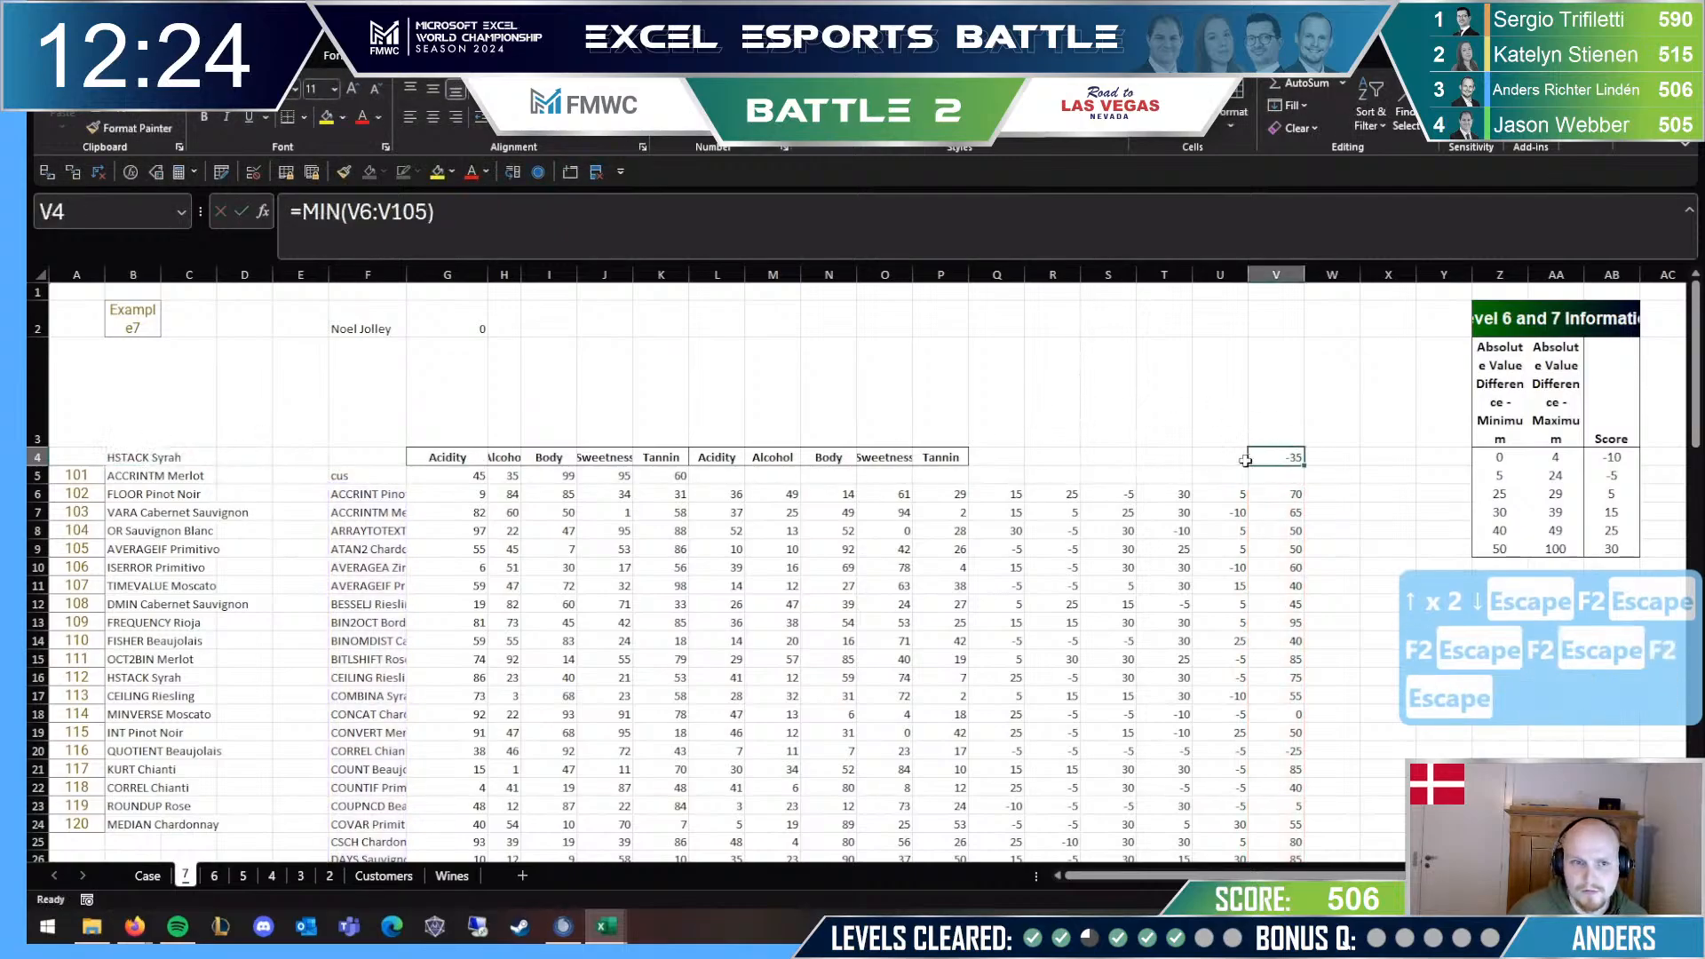
key(F2)
key(Escape)
click(144, 876)
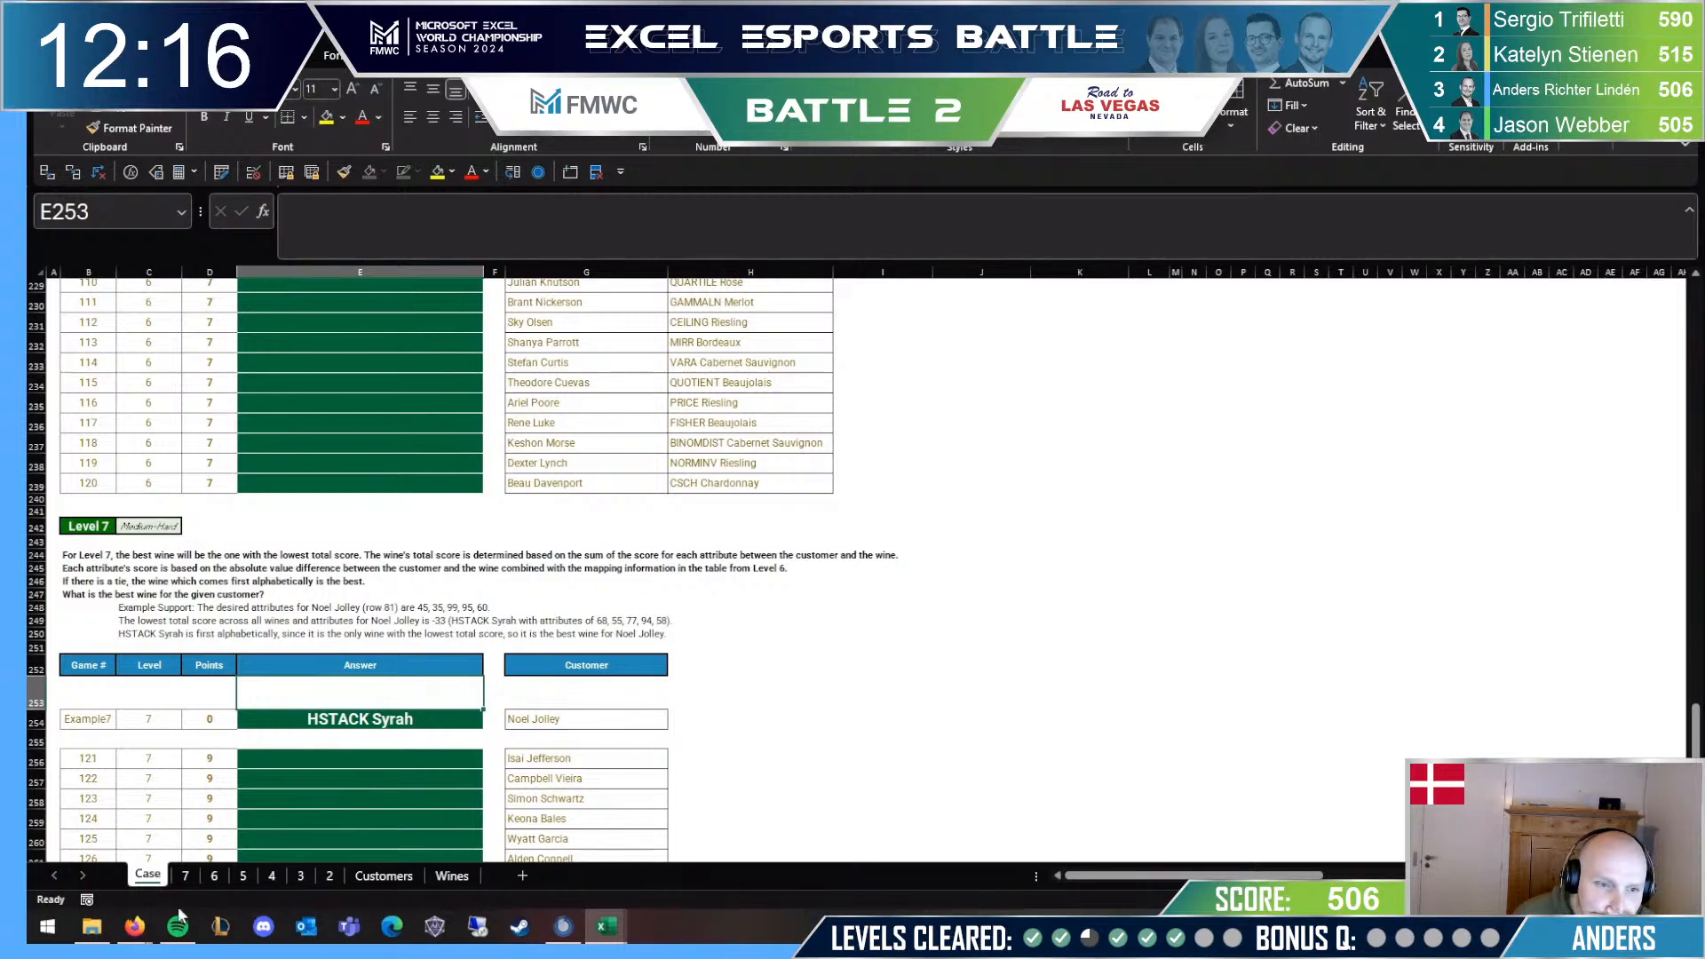
click(185, 877)
click(1256, 498)
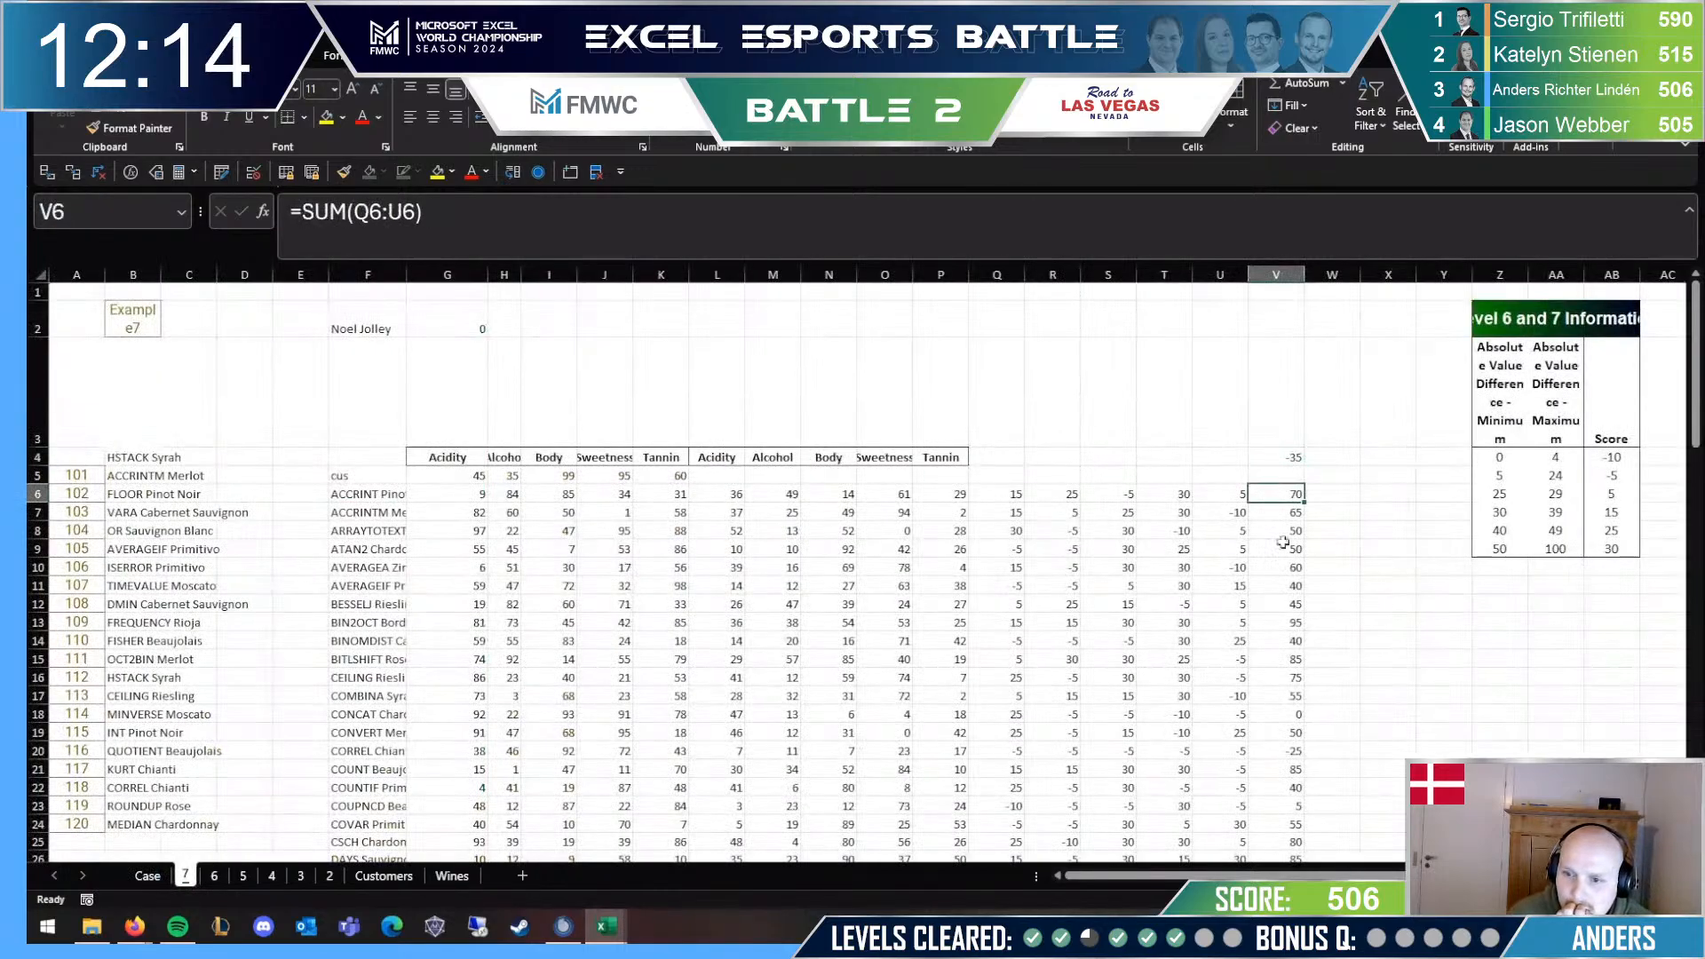
Step: Look through the wine list in column F and examine the HSTACK Syrah row's attributes, differences and score
scroll(1154, 560, down, 20)
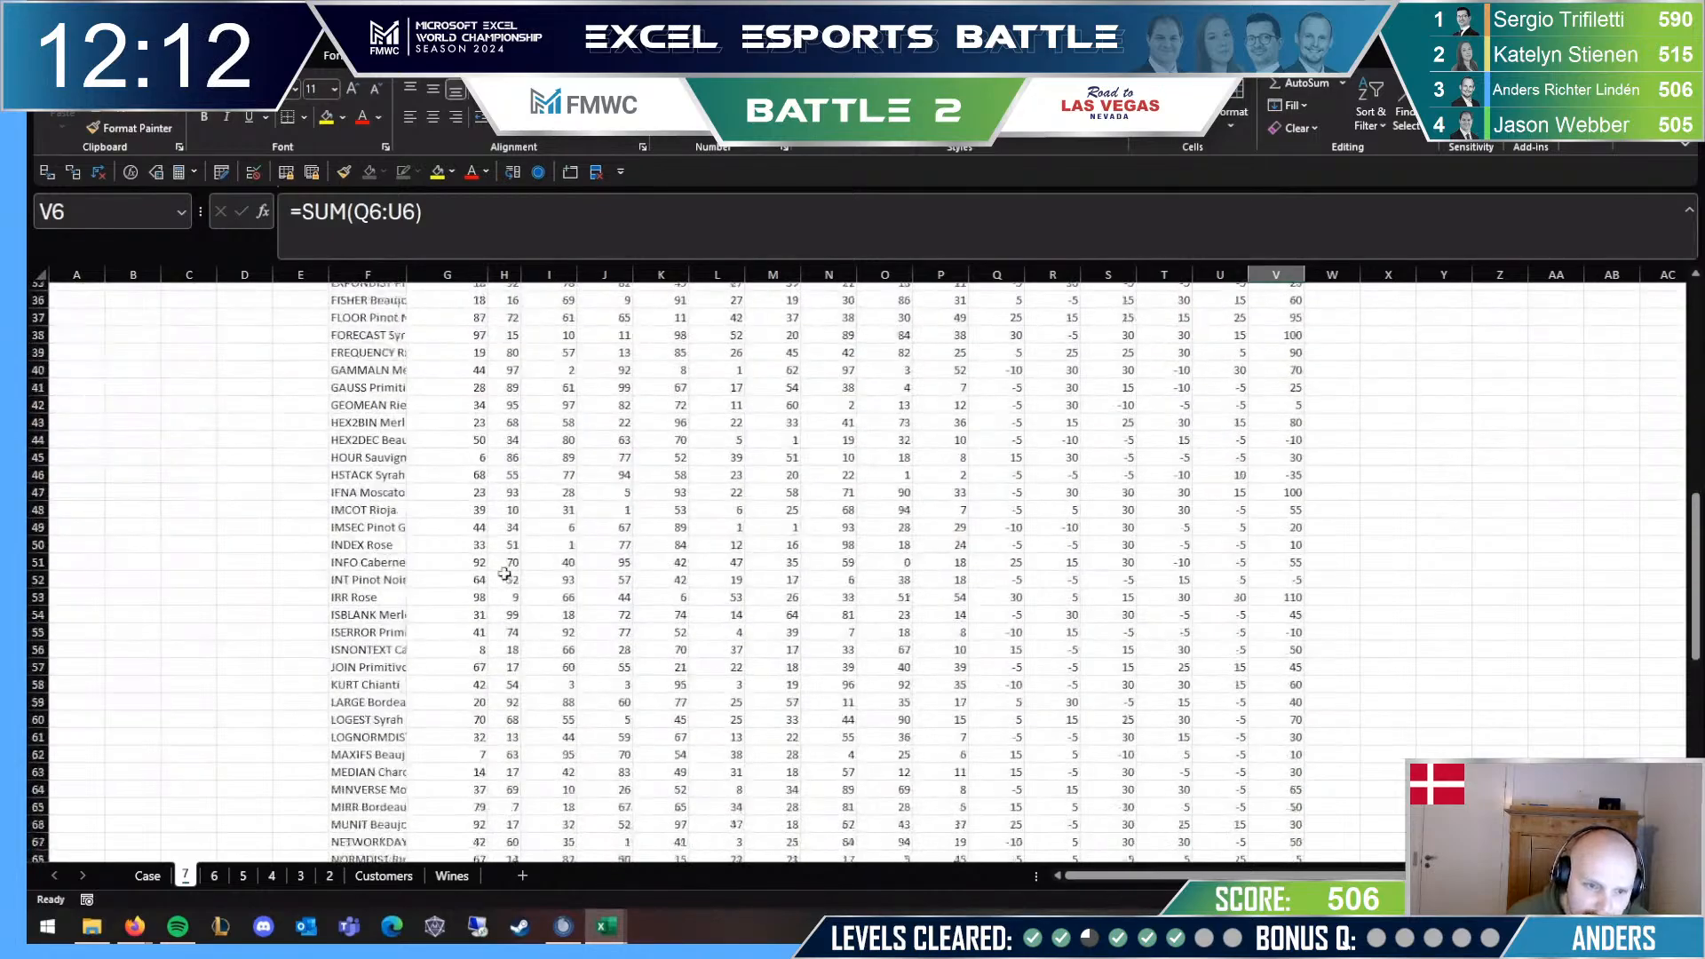
click(381, 597)
key(Down)
key(Down)
key(Down)
key(Down)
key(Down)
key(Down)
key(Down)
key(Down)
key(Down)
key(Down)
key(Down)
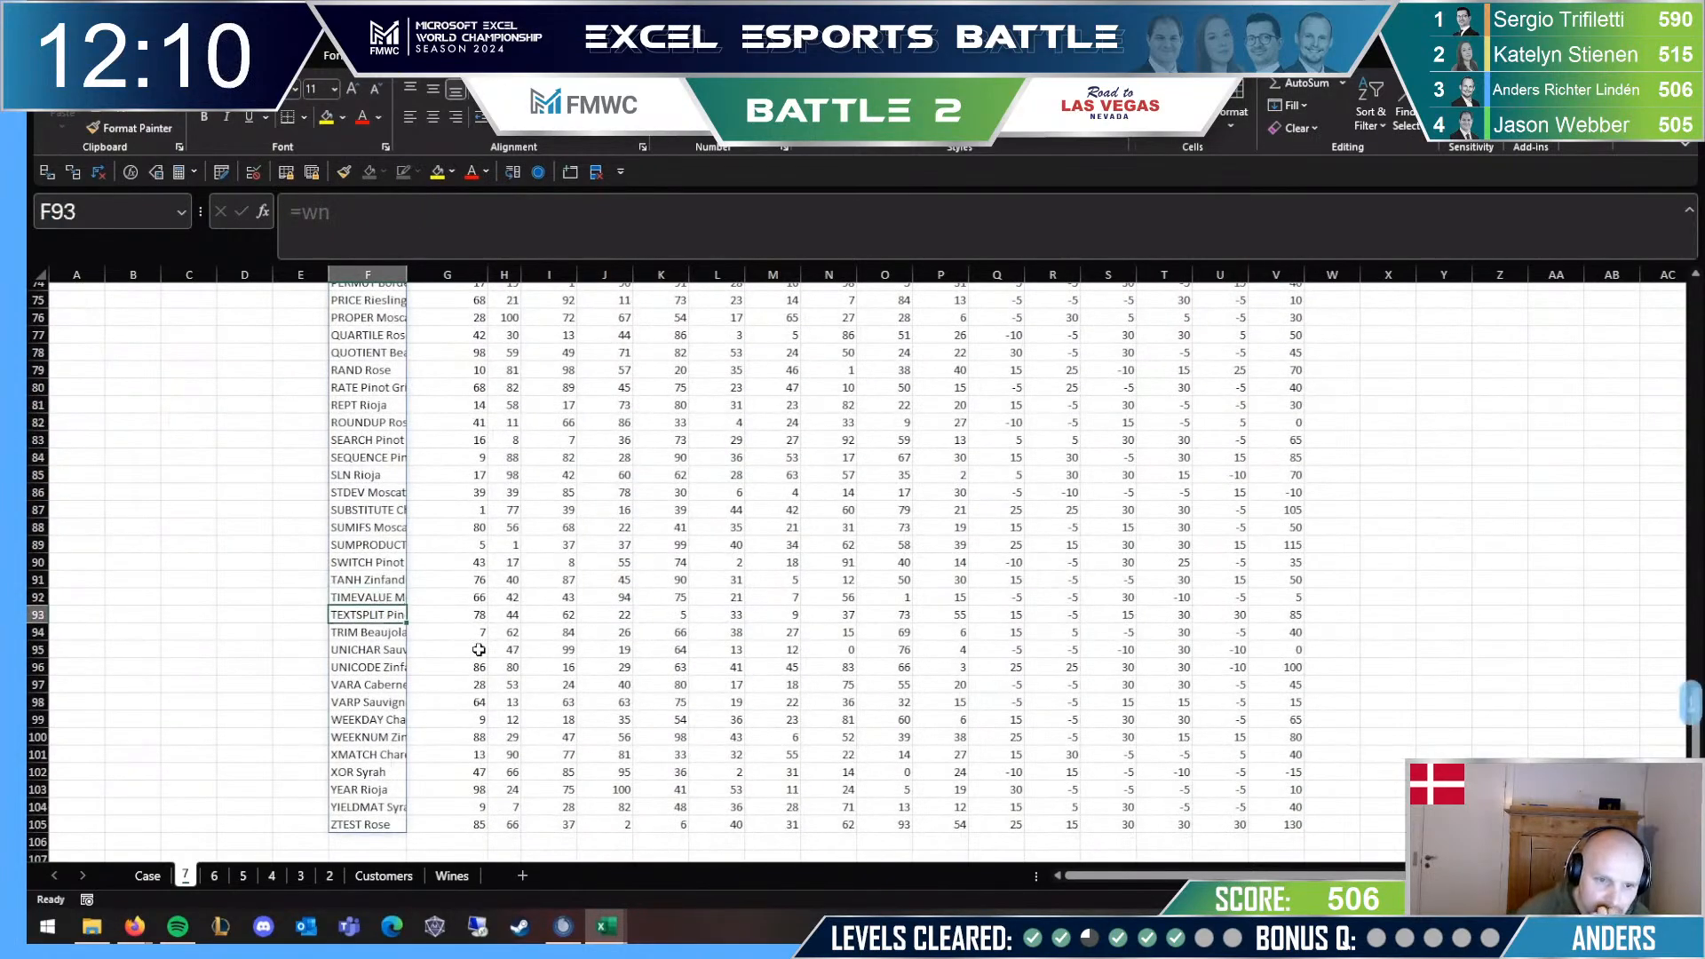
key(Up)
key(Up)
key(Up)
key(Up)
key(Up)
key(Up)
key(Up)
key(Up)
key(Up)
key(Up)
key(Up)
key(Up)
key(Up)
key(Up)
key(Up)
key(Up)
key(Up)
key(Up)
key(Up)
key(Up)
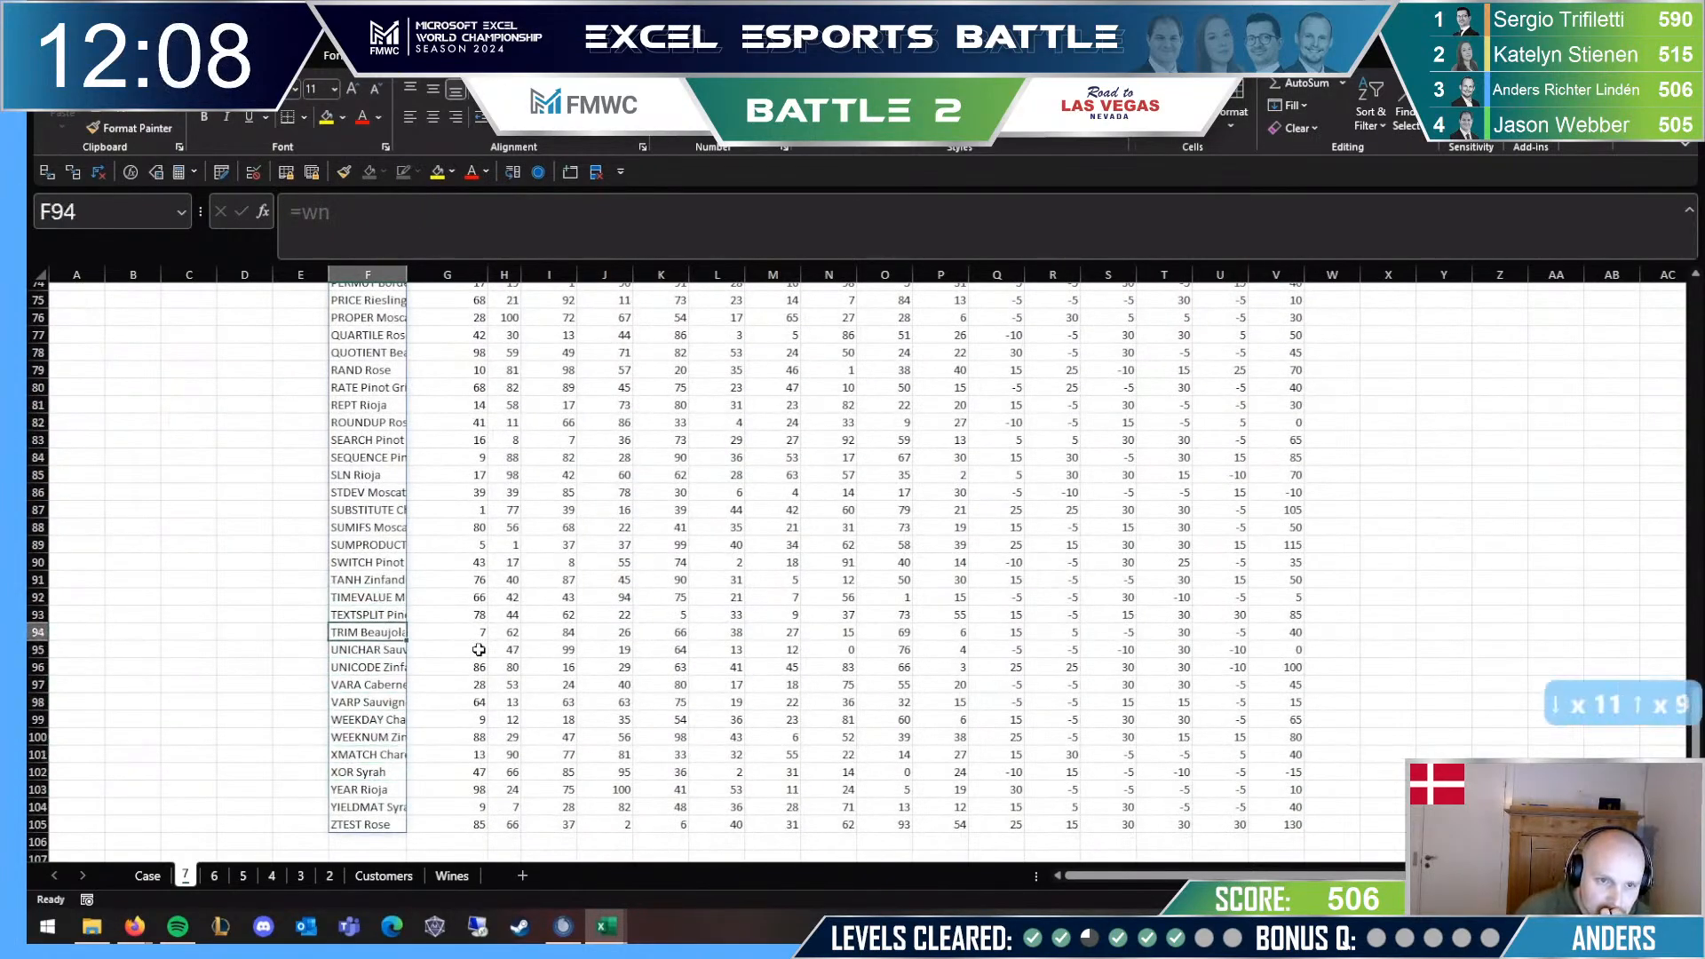
key(Up)
key(Up)
key(Up)
key(Up)
key(Up)
key(Up)
key(Up)
key(Up)
key(Up)
key(Up)
key(Up)
key(Up)
key(Up)
key(Up)
key(Up)
key(Up)
key(Up)
key(Up)
key(Up)
key(Up)
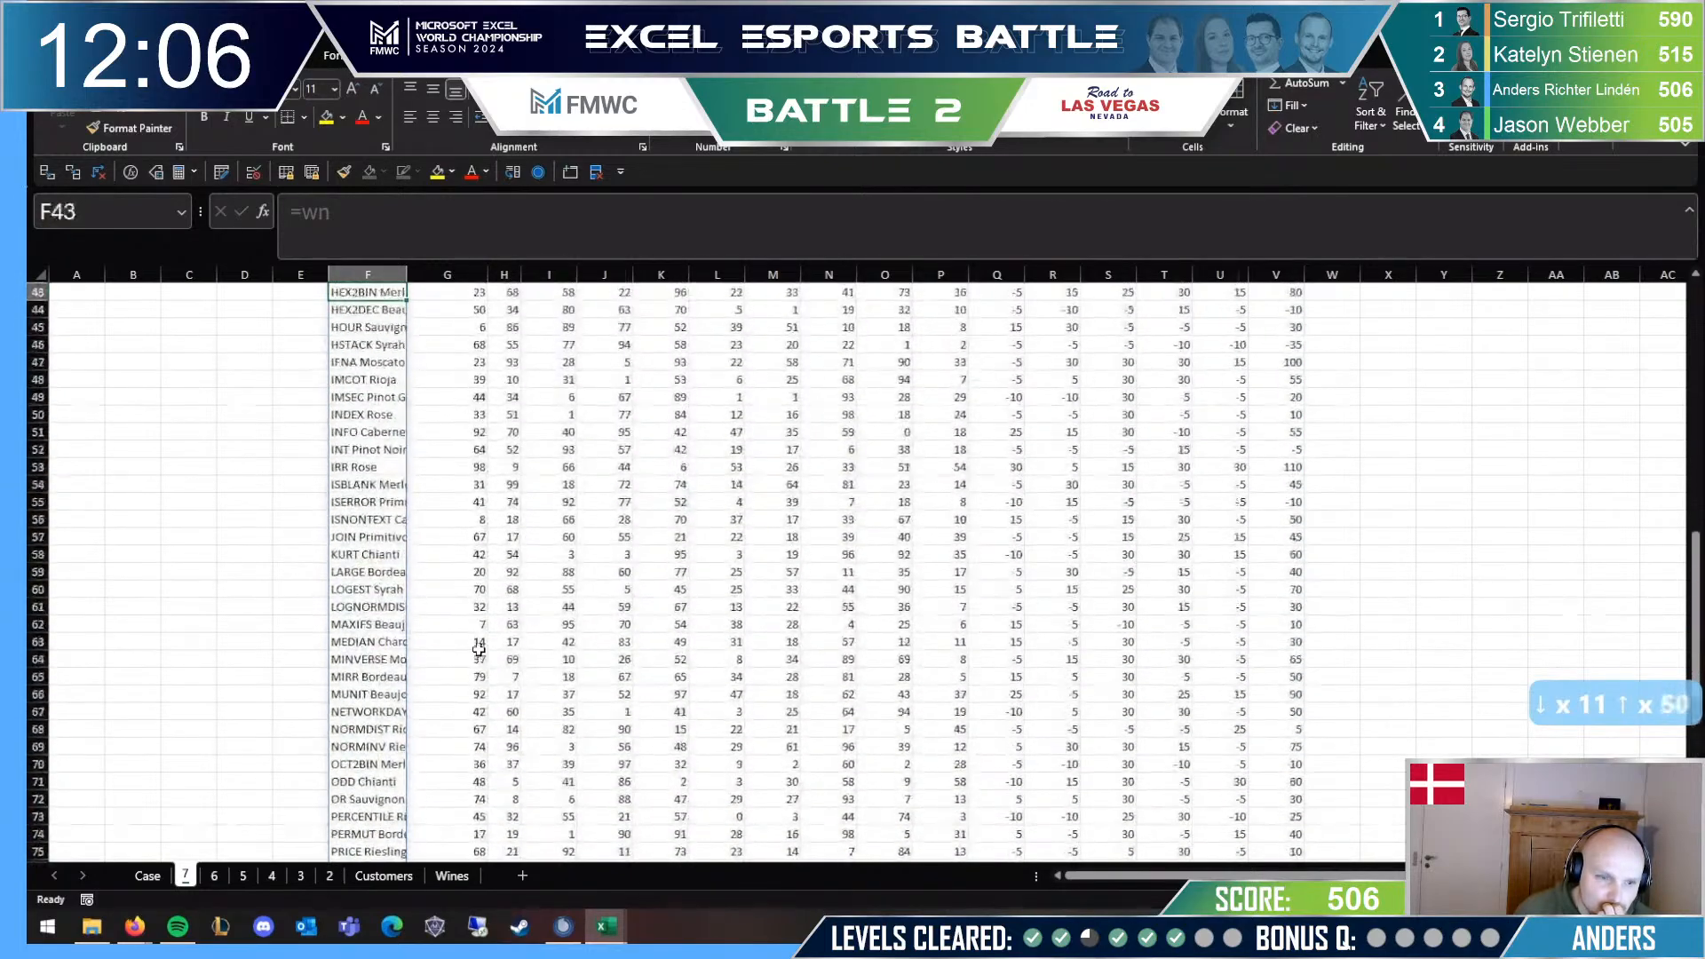
click(398, 378)
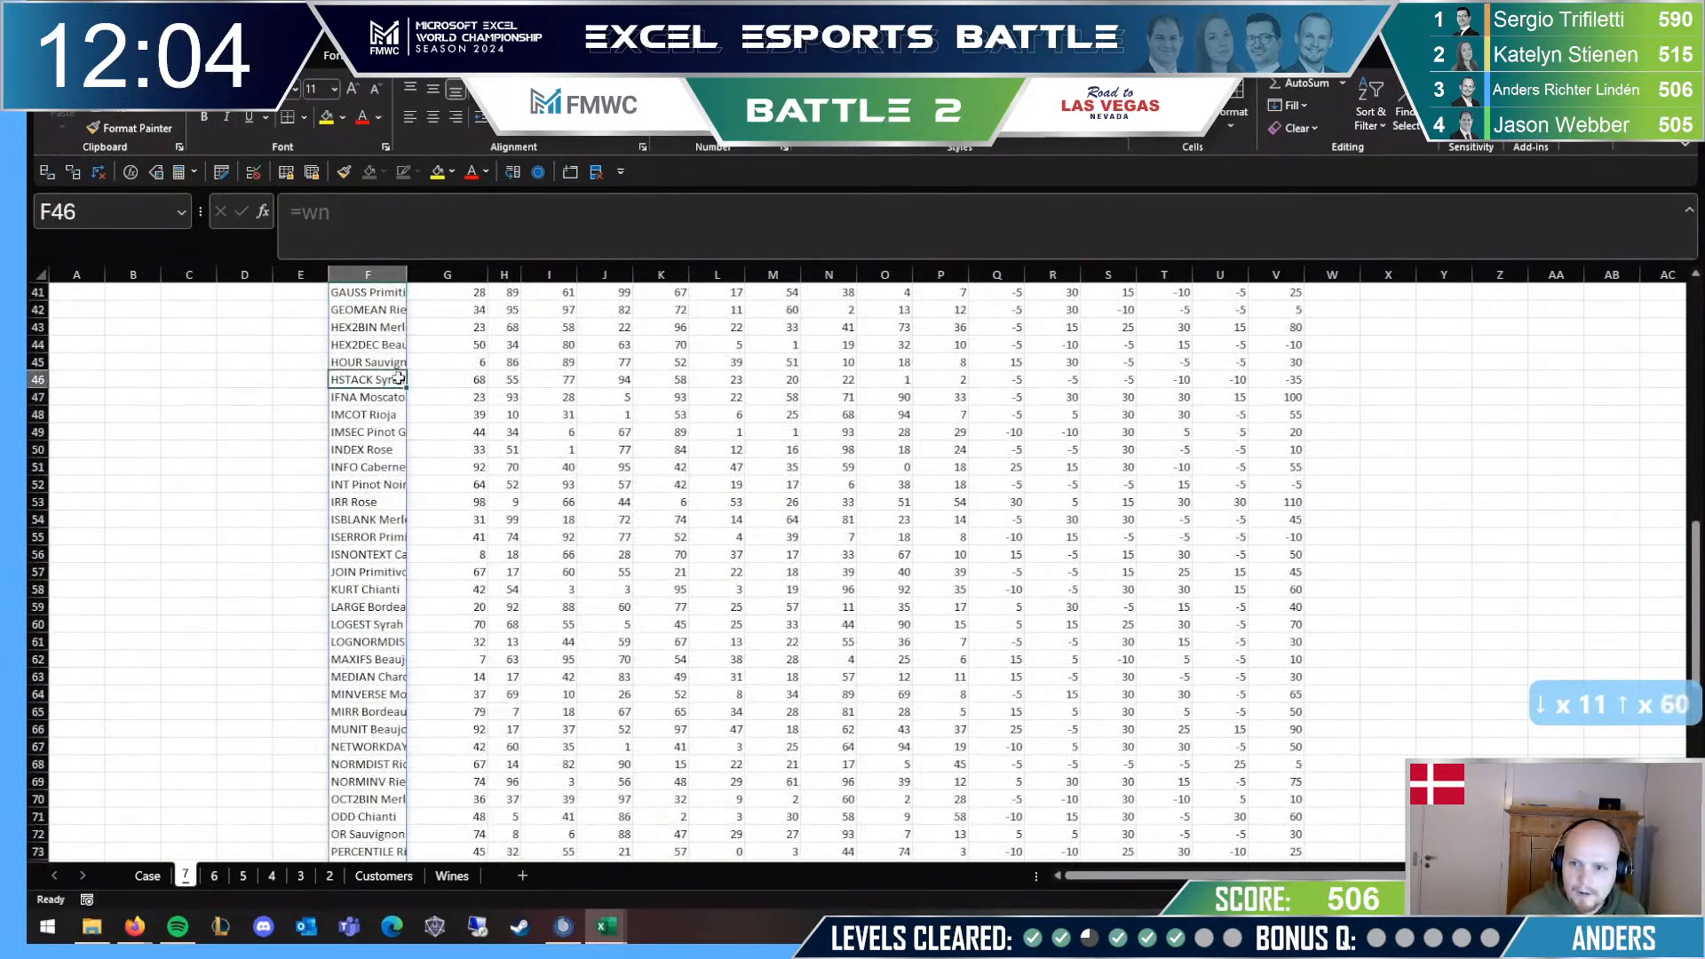
key(ctrl+shift+Right)
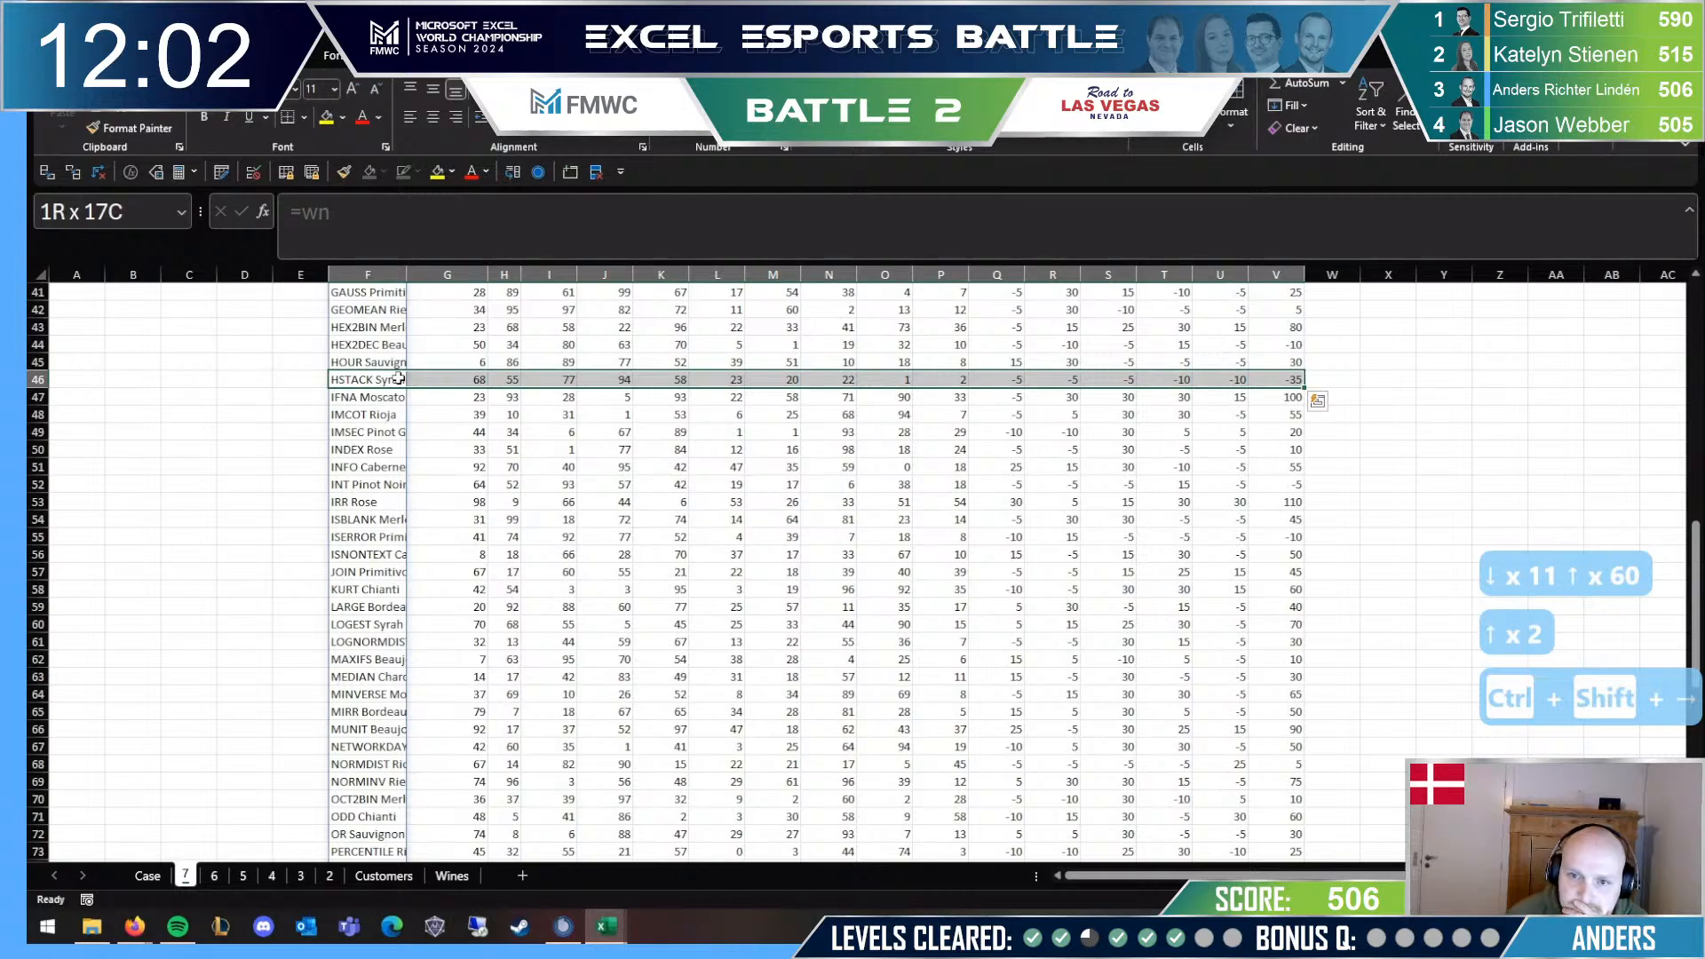
key(ctrl+Right)
key(ctrl+Up)
key(ctrl+Up)
key(ctrl+Up)
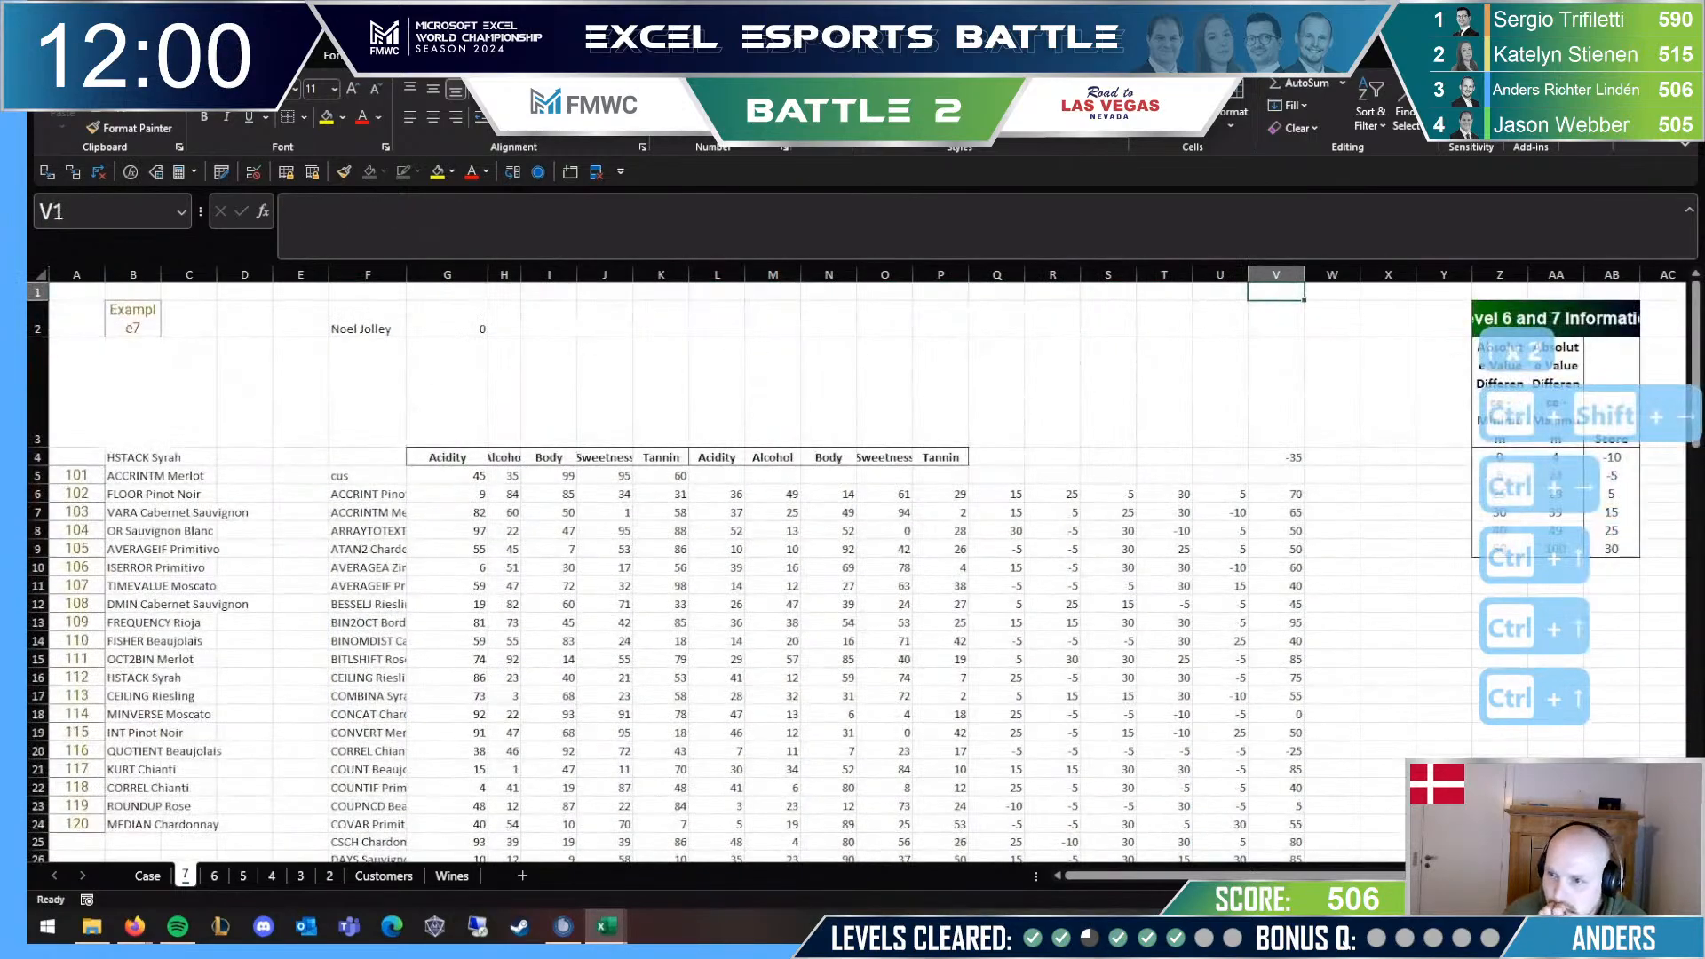
Step: Compare the score mapping table and the minimum score in V4 with the Level 7 example on the Case sheet
click(1601, 496)
click(149, 875)
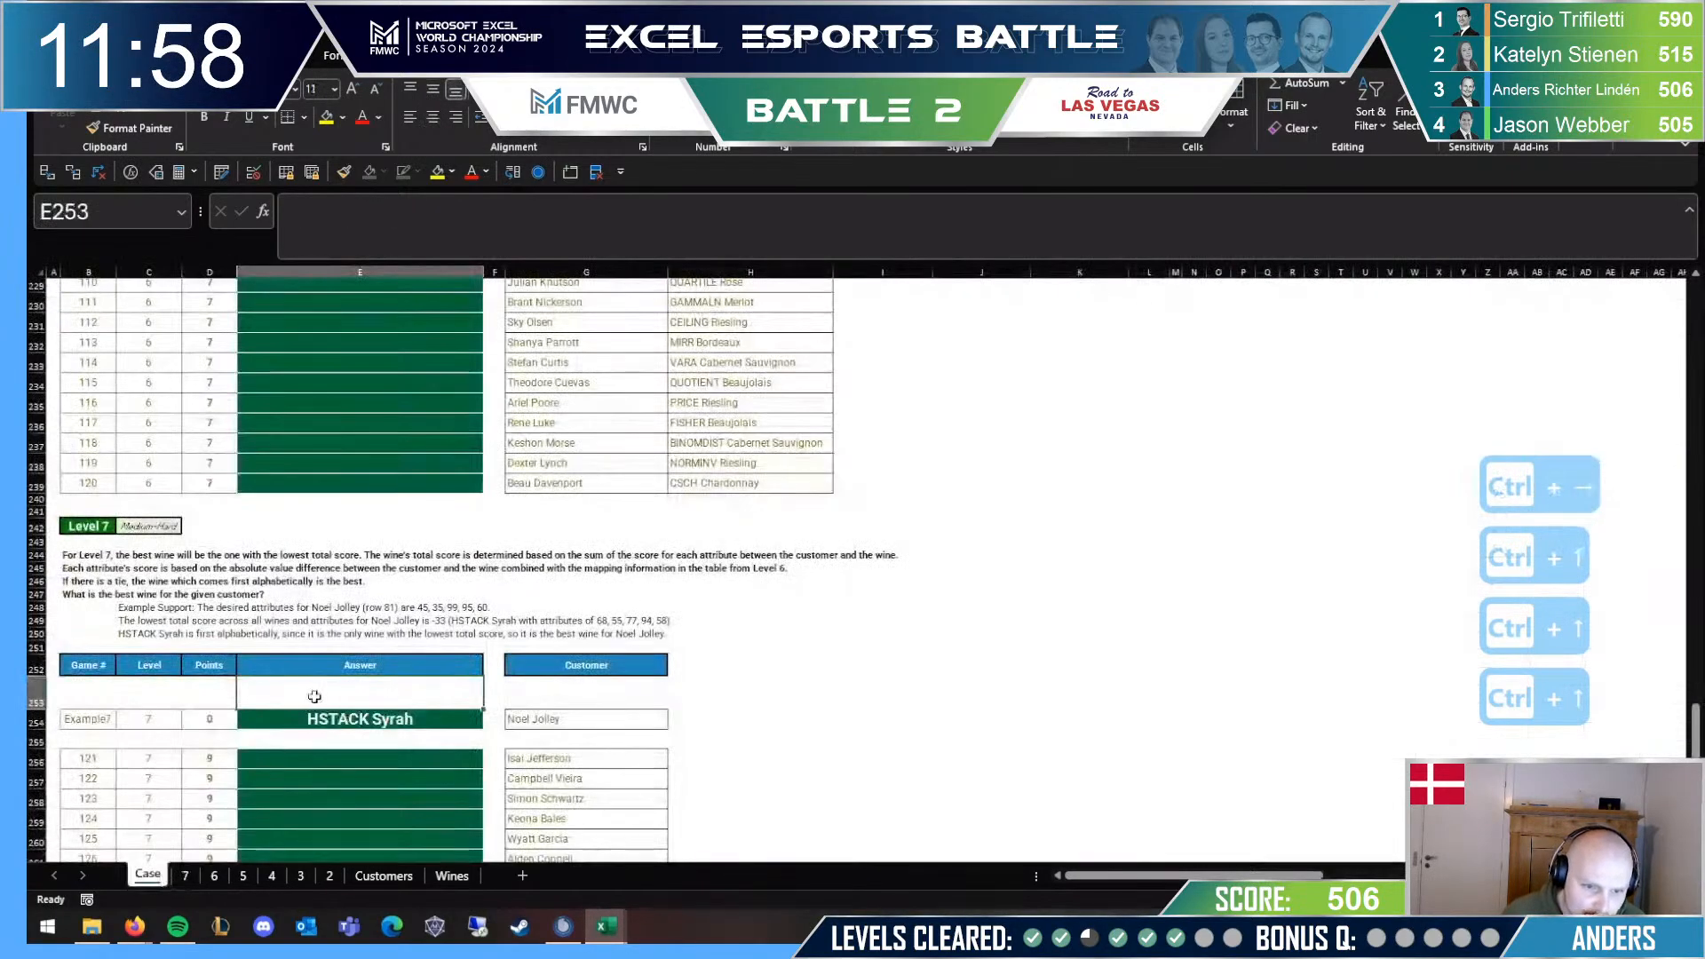
click(514, 696)
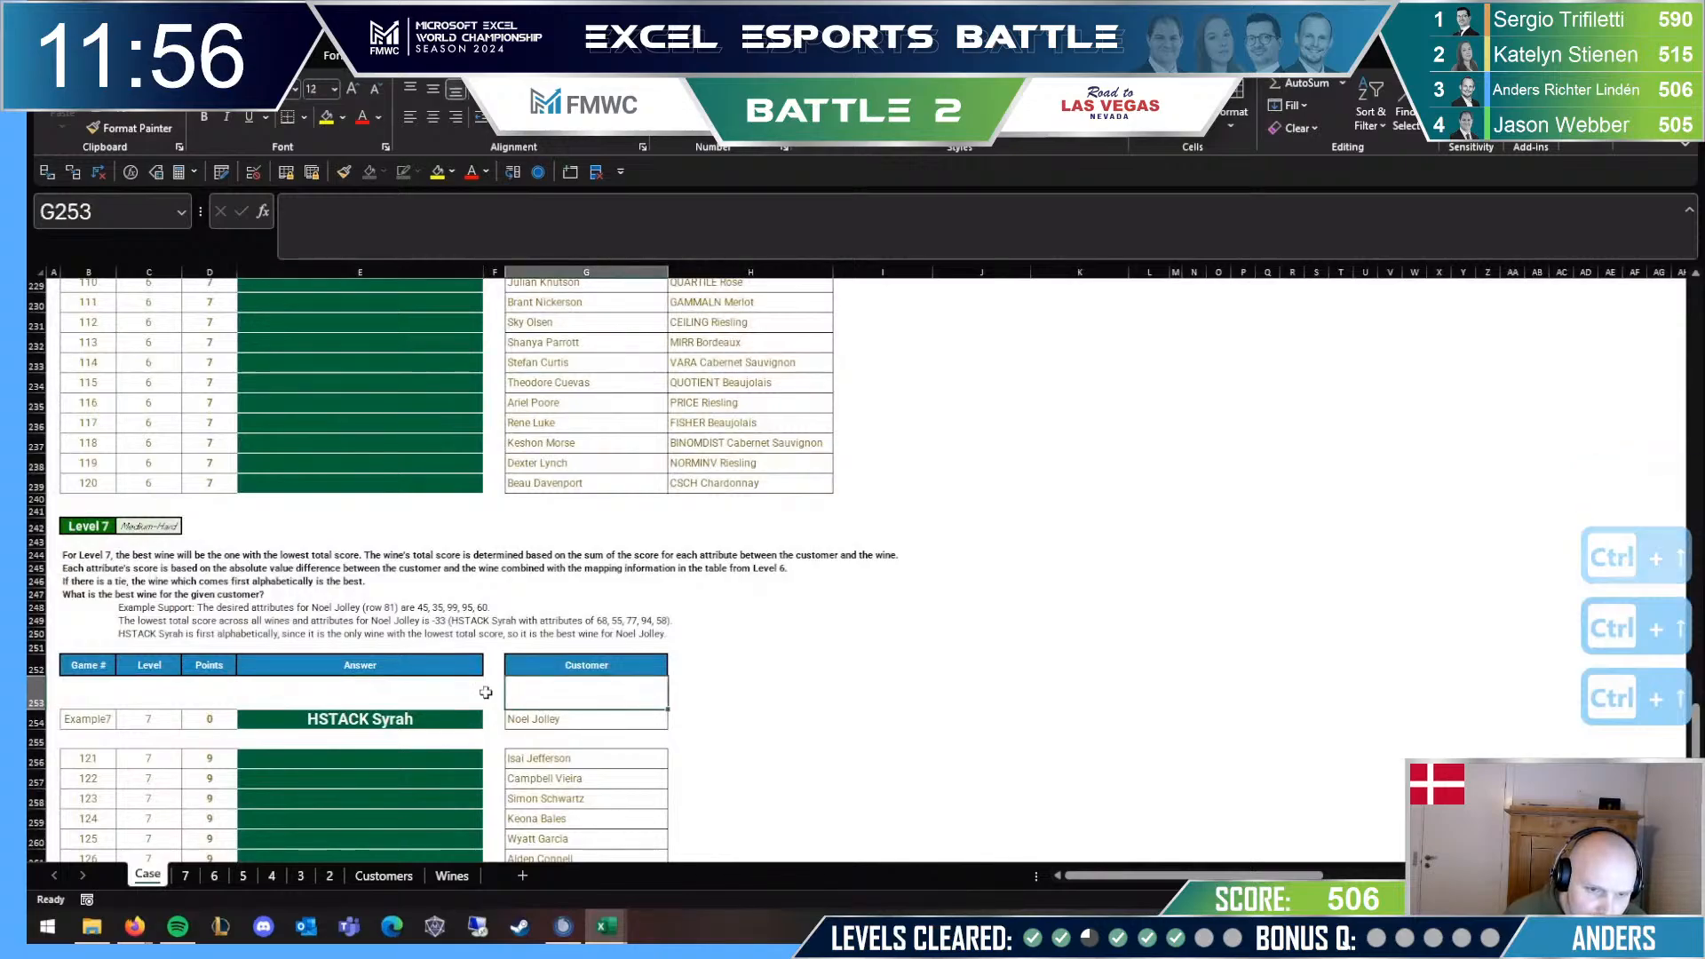
click(442, 667)
click(187, 876)
click(1279, 459)
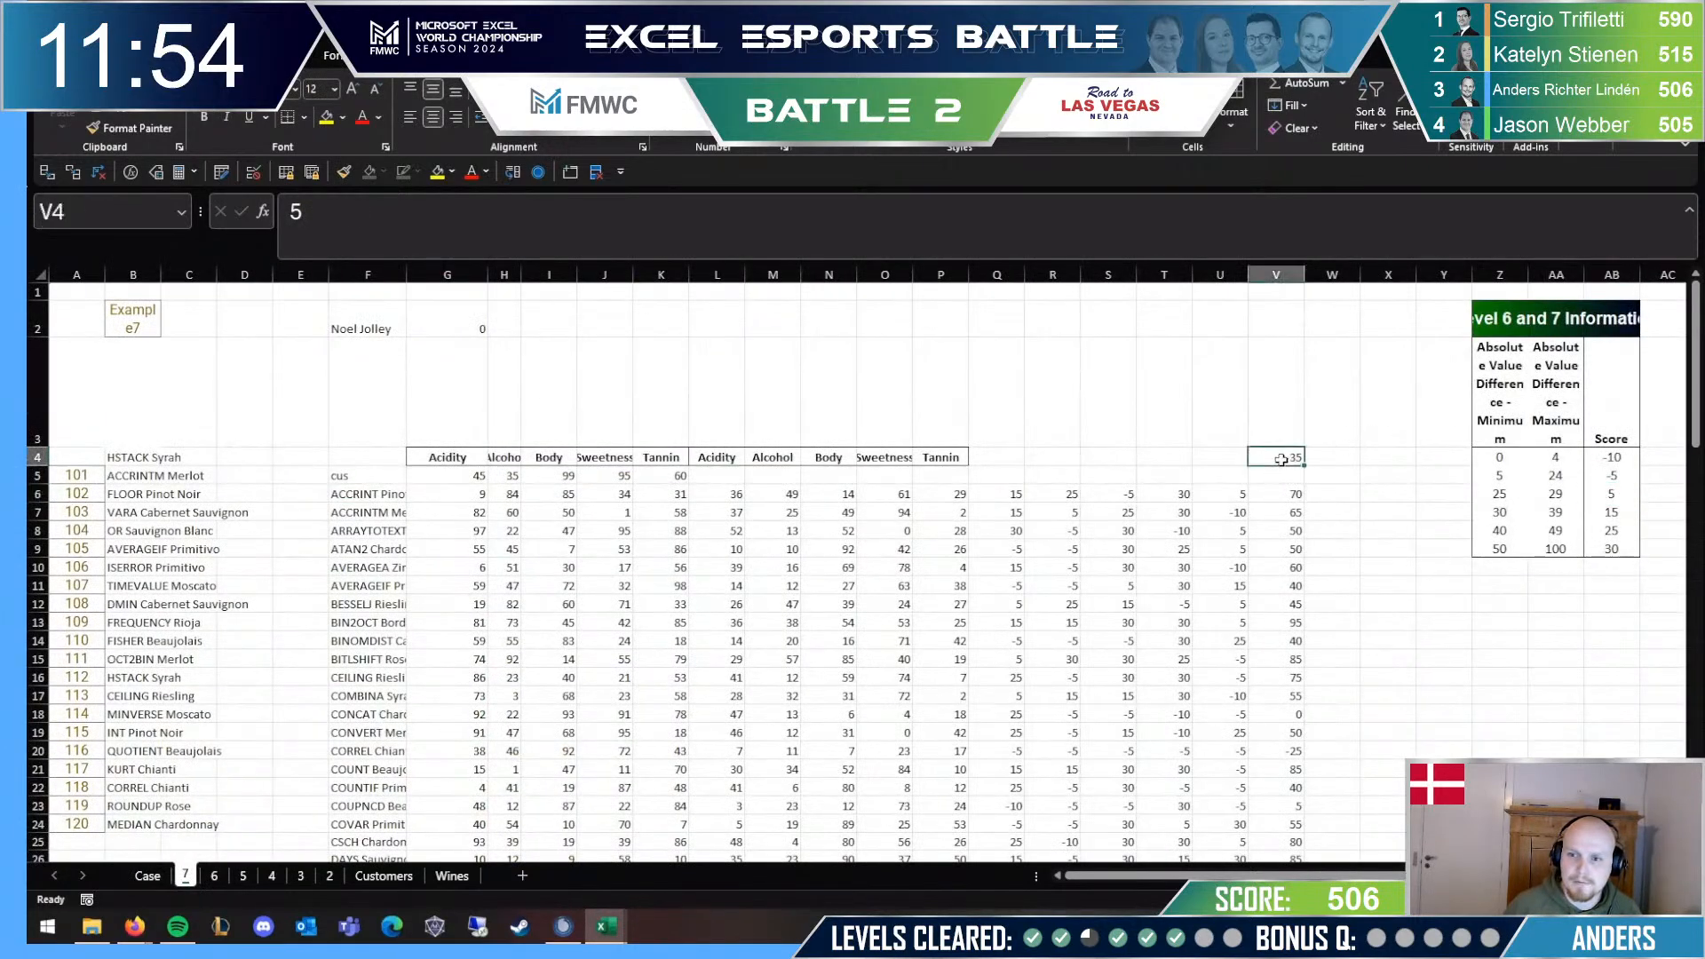
Step: Enter =FILTER(F6#;V6:V105=V4) in X6 to list every wine that has the minimum score
key(Right)
key(Left)
key(Right)
key(Down)
key(Down)
key(Down)
key(Right)
text(=FILT)
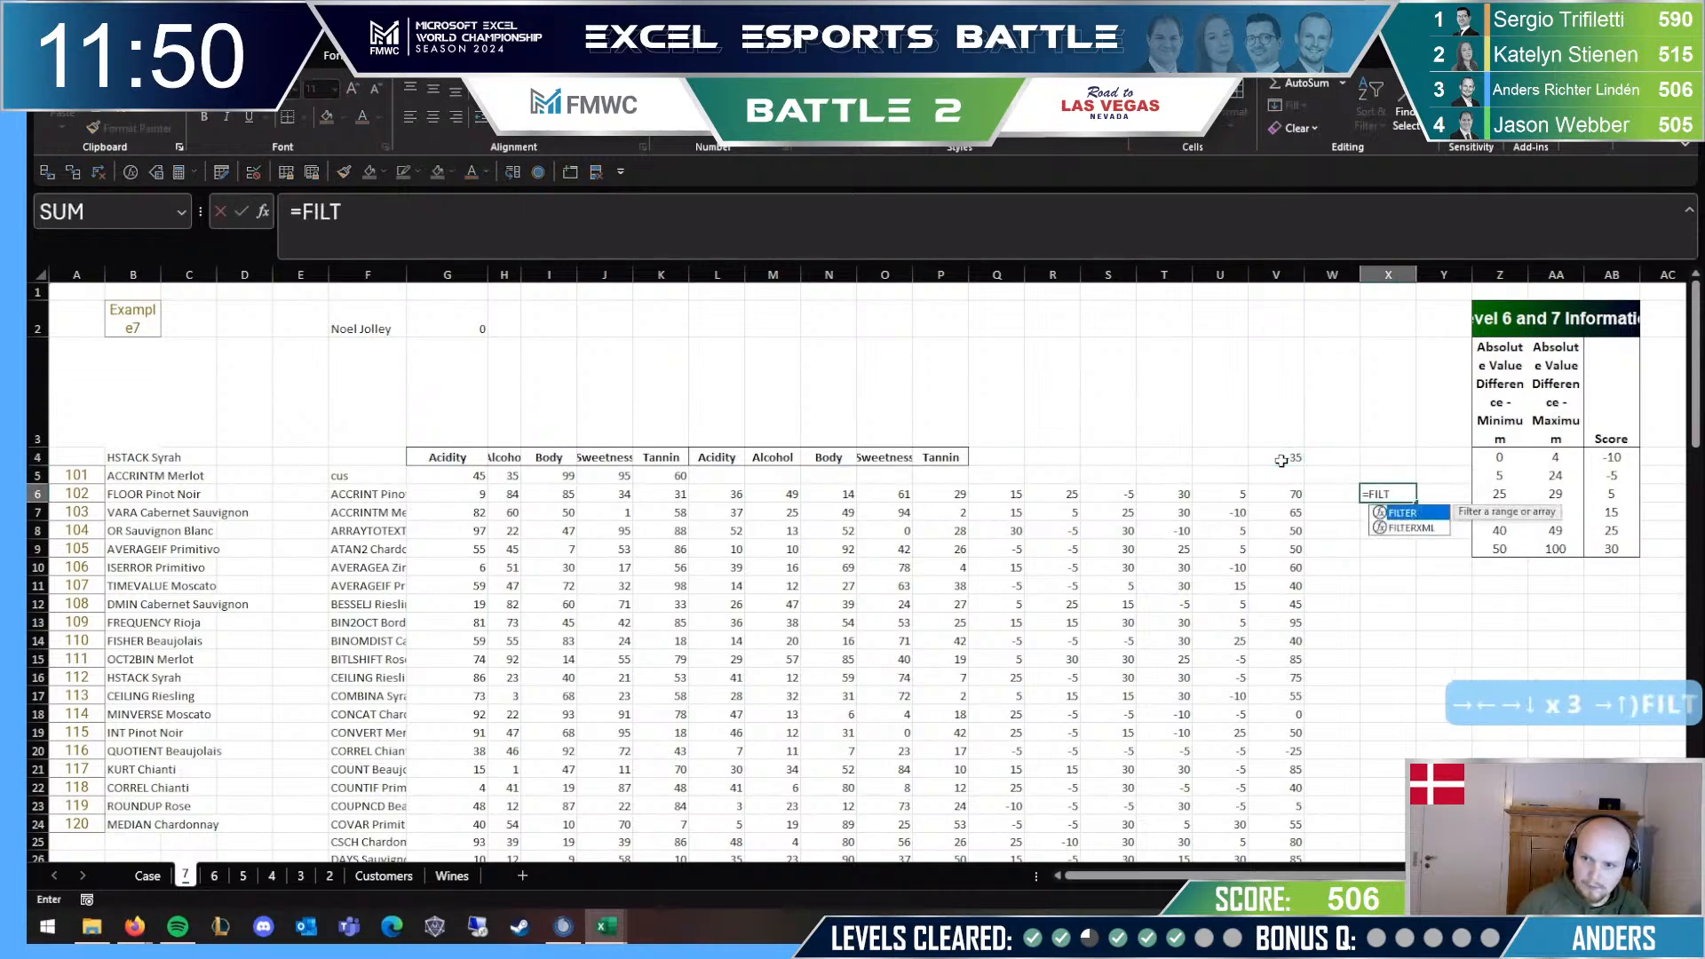
key(Tab)
click(358, 487)
key(ctrl+shift+Down)
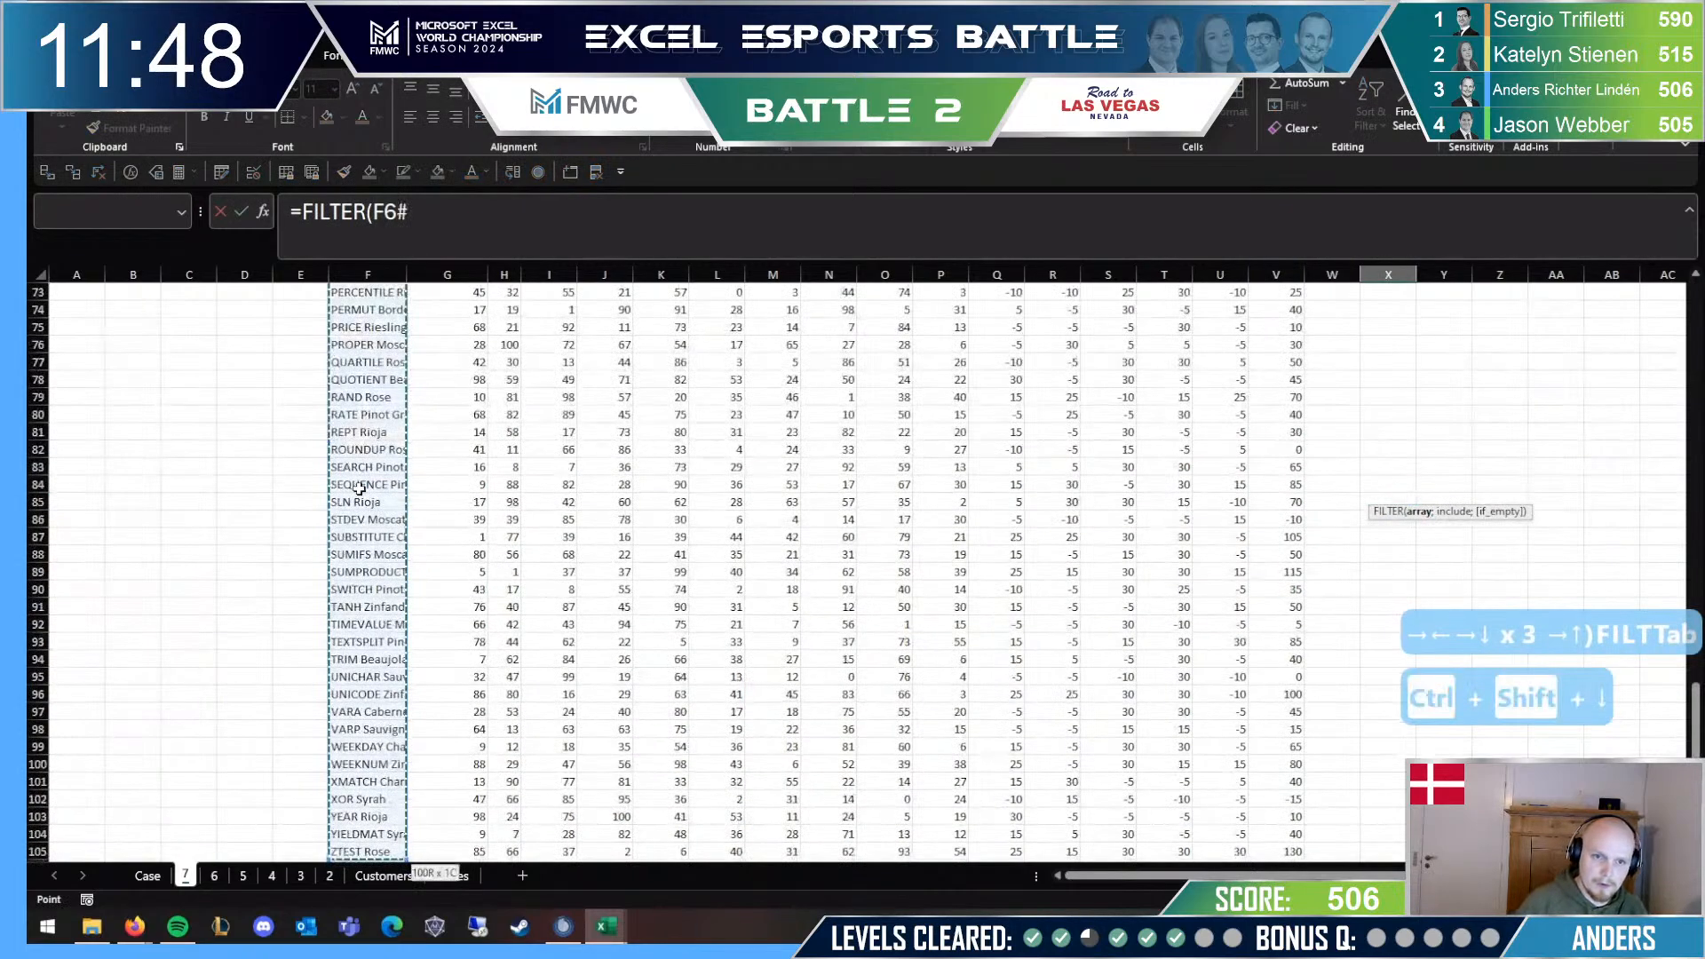
text(;)
key(Left)
key(Left)
key(ctrl+shift+Down)
text(=)
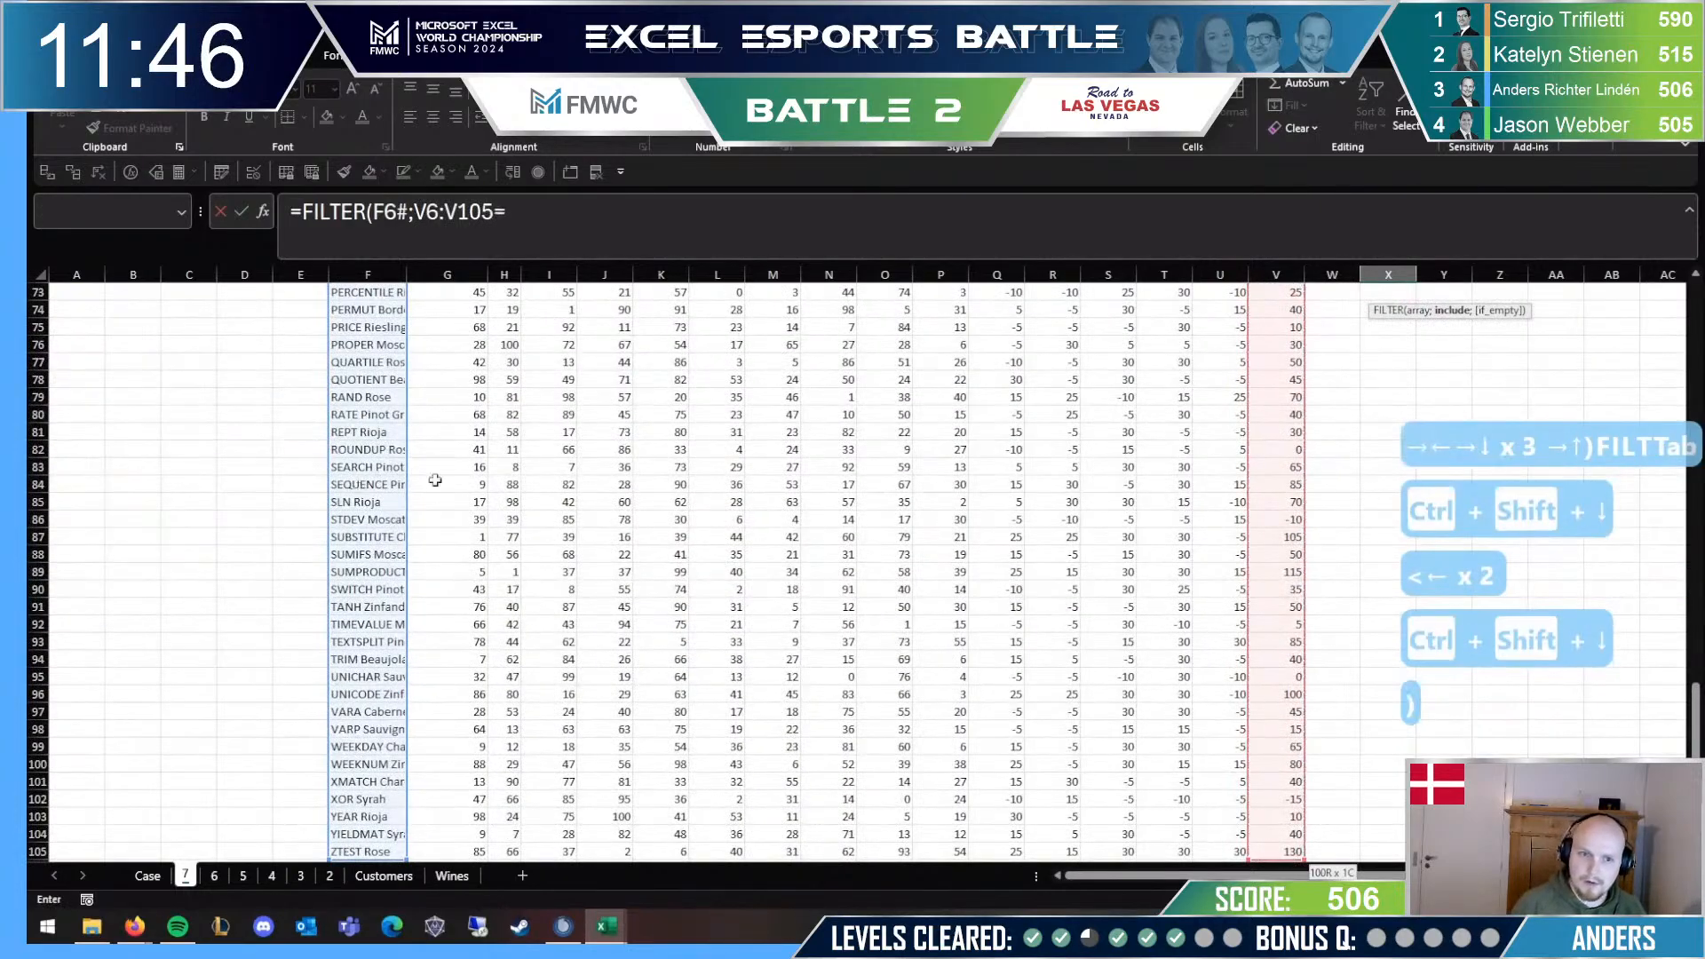
scroll(1260, 364, up, 10)
click(1260, 364)
key(ctrl+Up)
key(ctrl+Up)
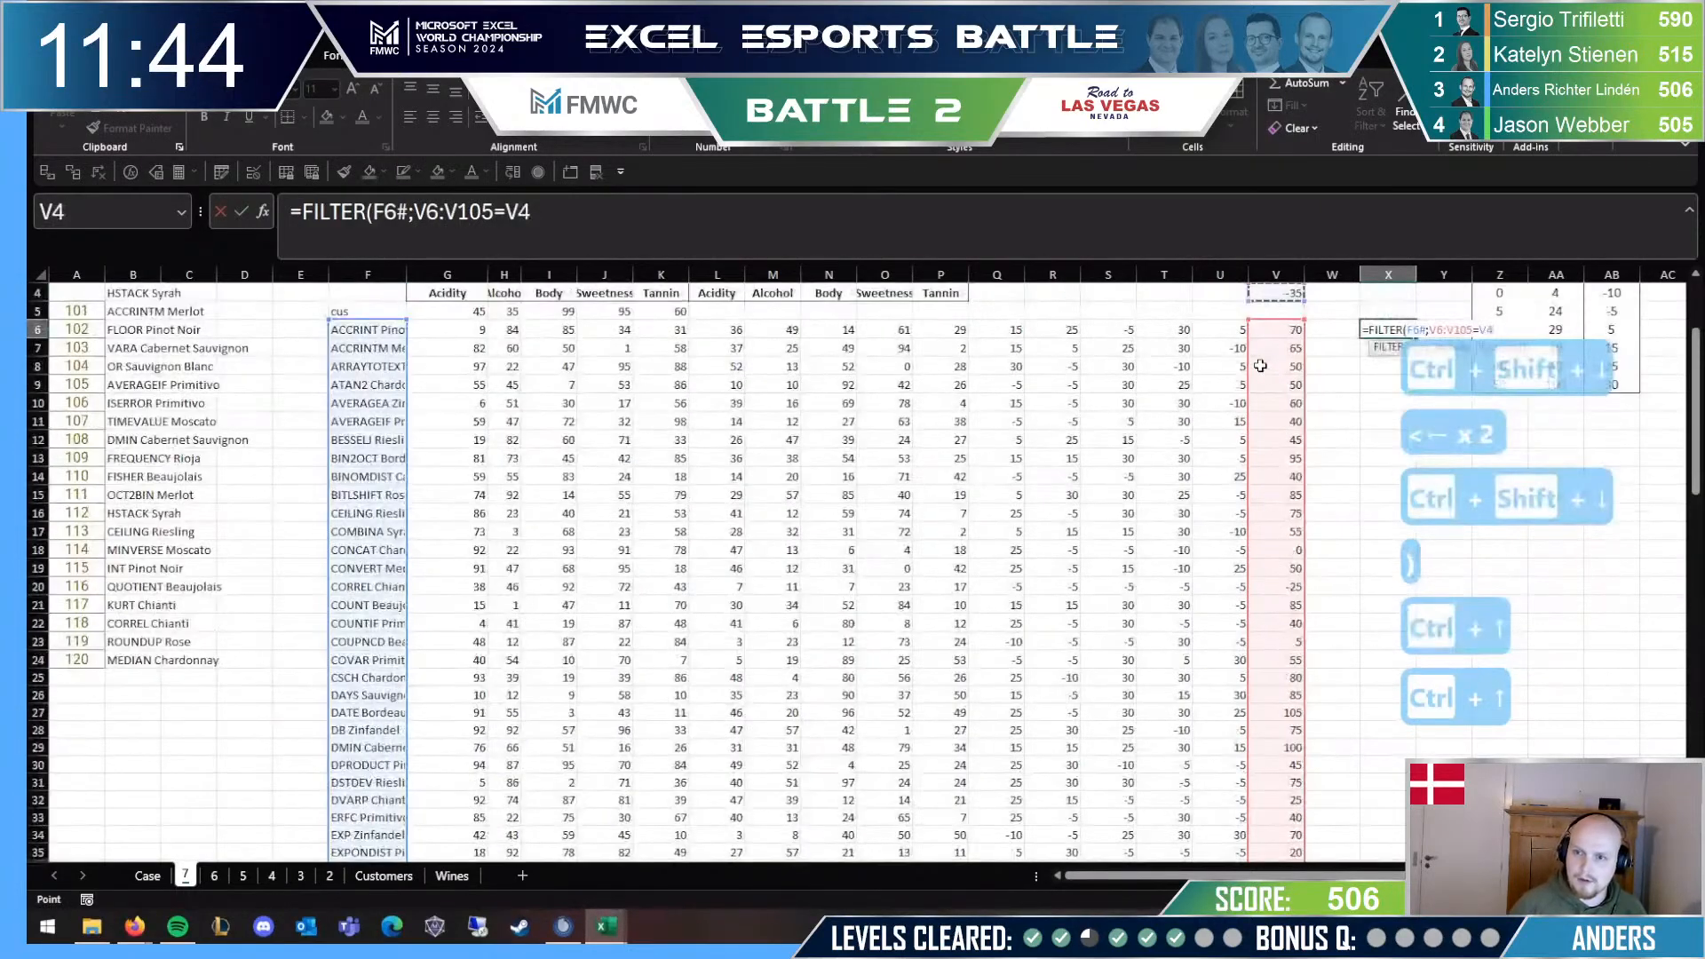
text())
key(Return)
key(Up)
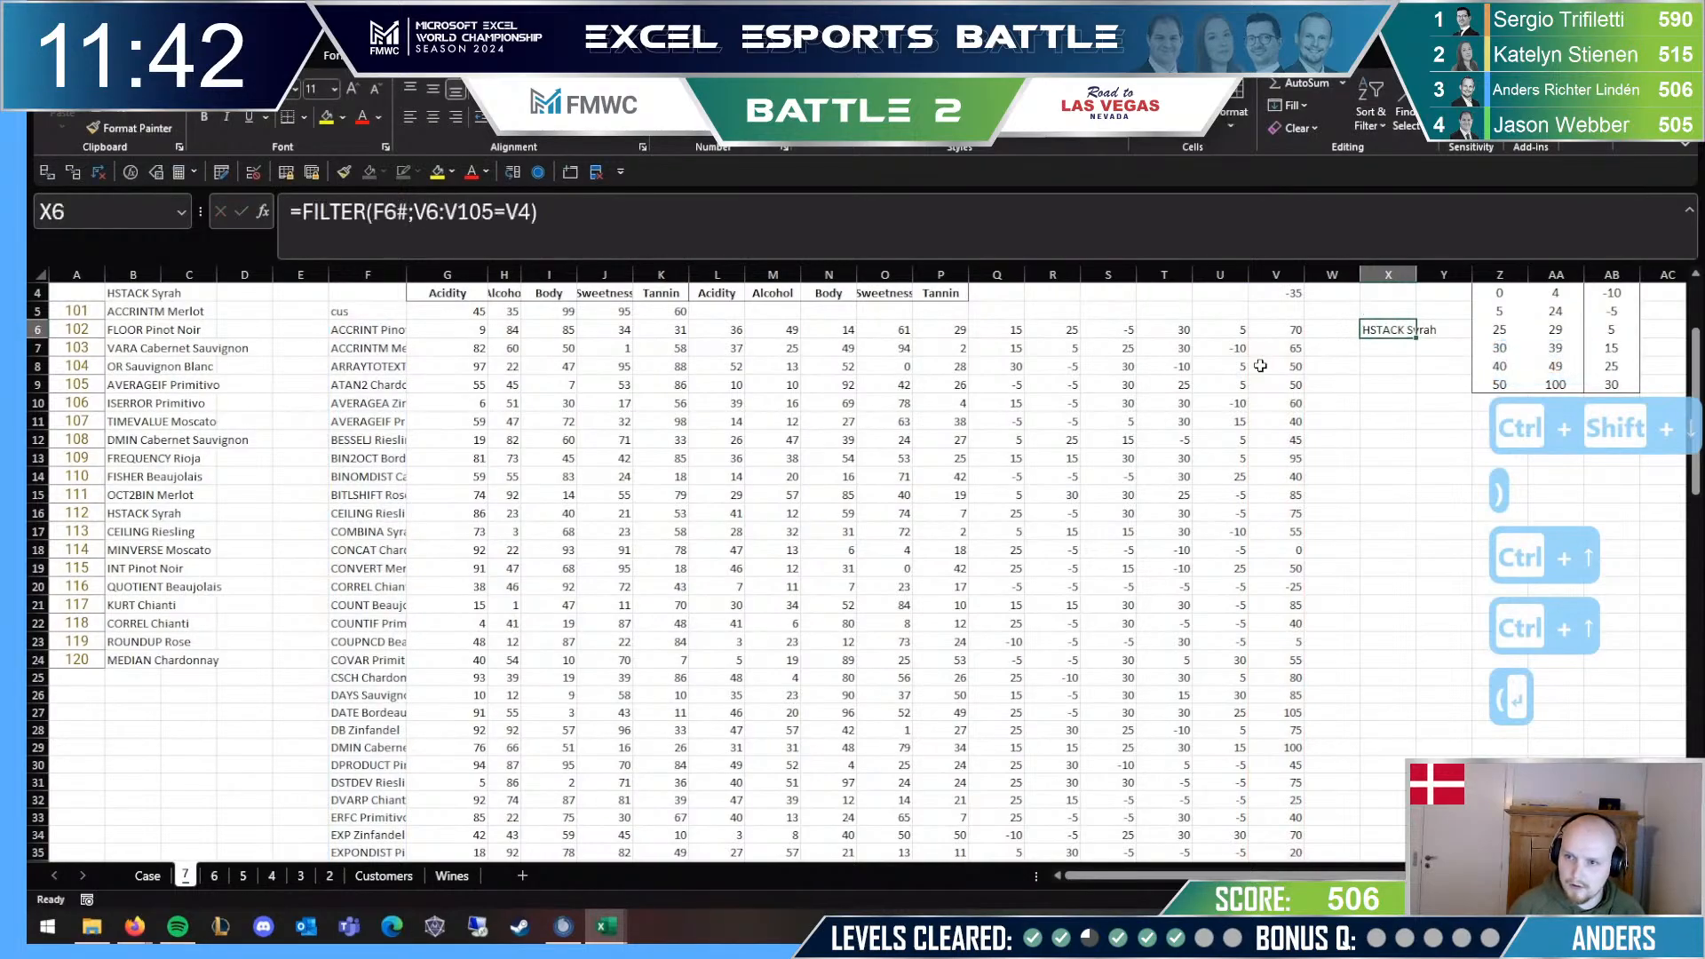
Step: Set the game number in B2 to 101 to test the filter formula on another customer
scroll(166, 371, up, 1)
scroll(166, 371, up, 1)
click(133, 310)
text(101)
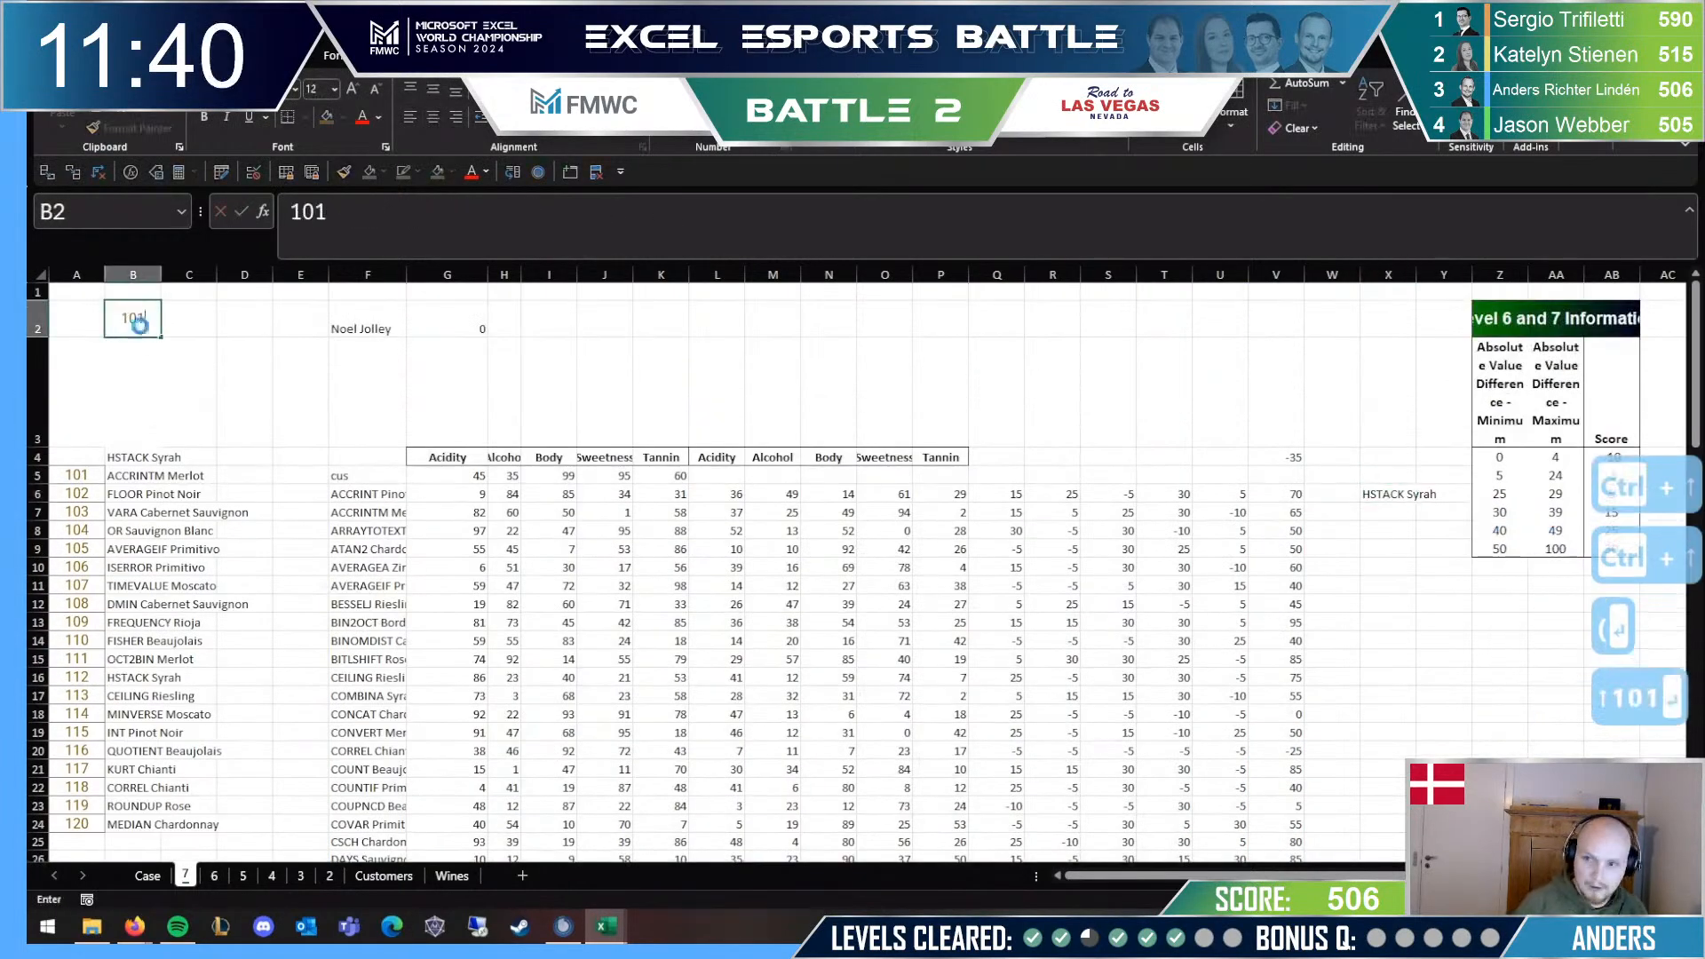
key(Return)
Step: Wrap the filter formula in X6 in an ascending sort: =SORT(FILTER(F6#;V6:V105=V4);;1)
click(1417, 494)
click(1409, 480)
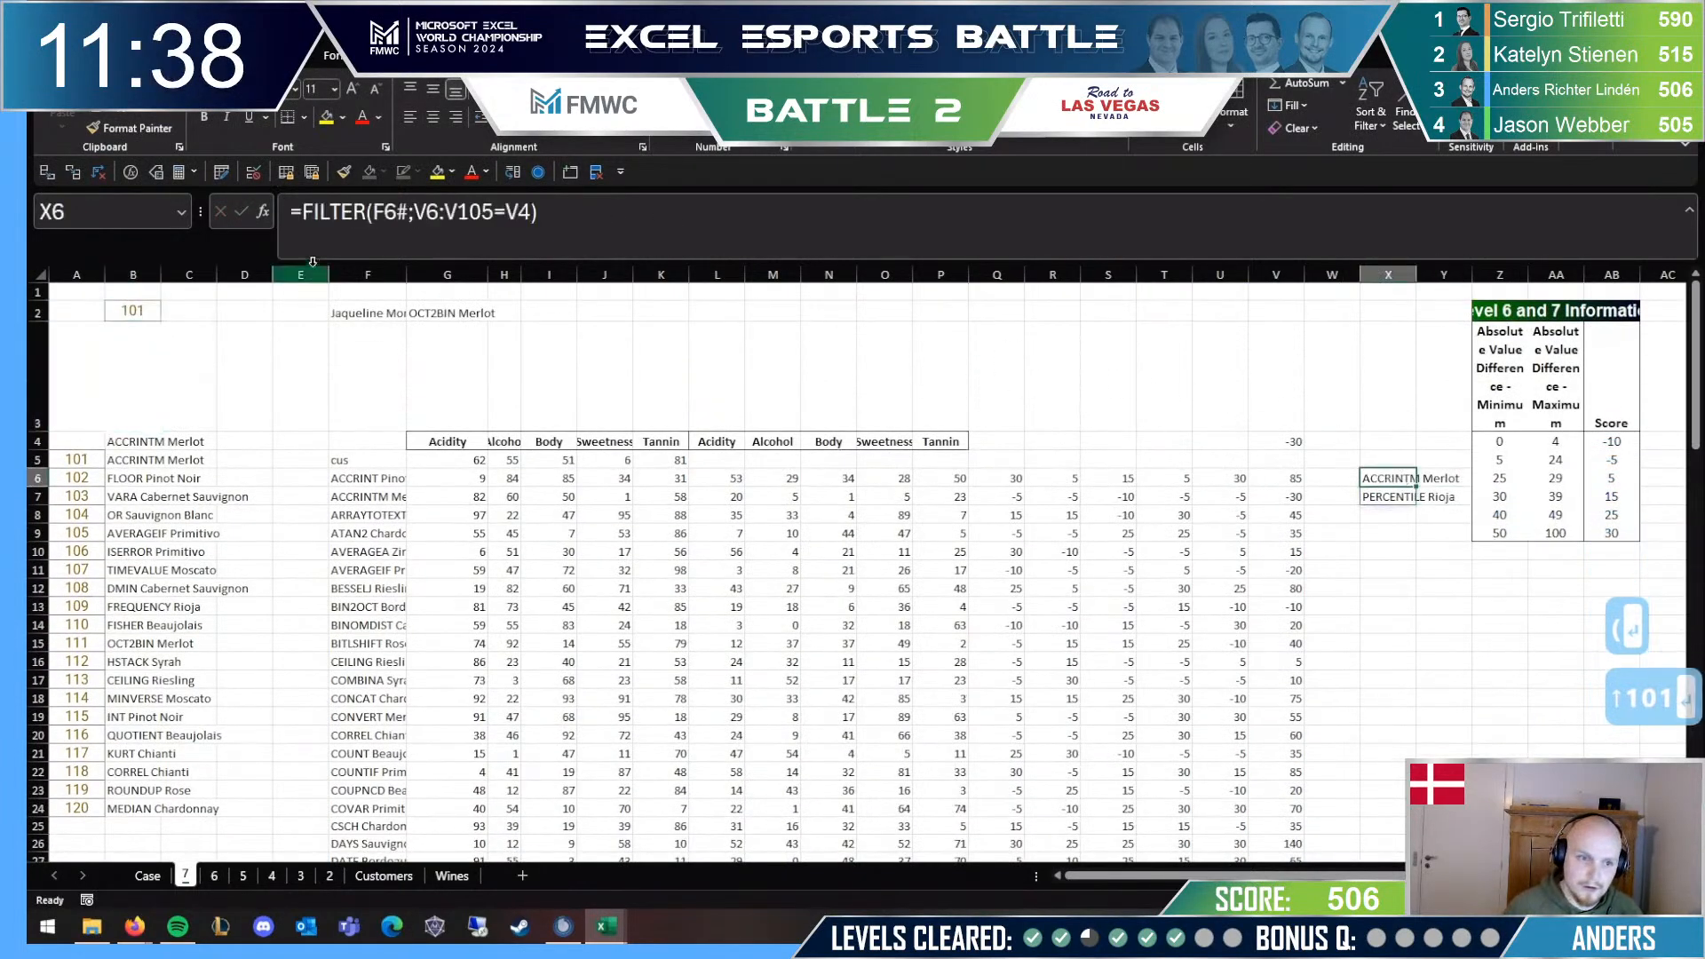
click(308, 220)
text(SORT()
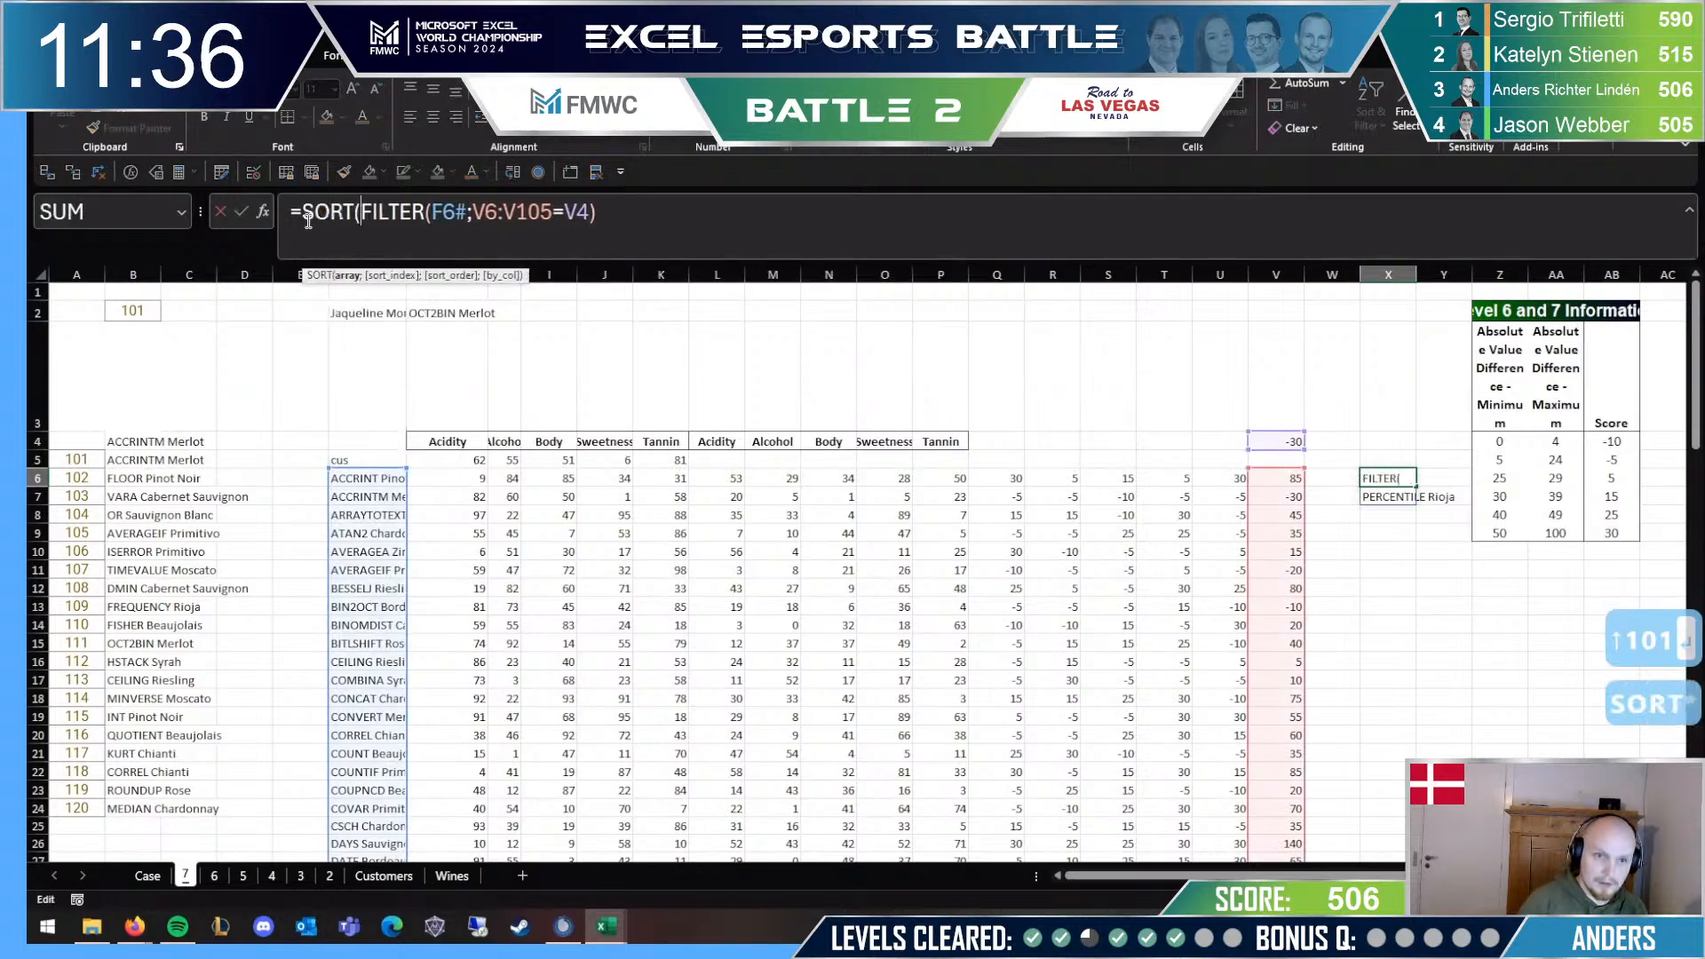
key(End)
text(;;1))
key(Return)
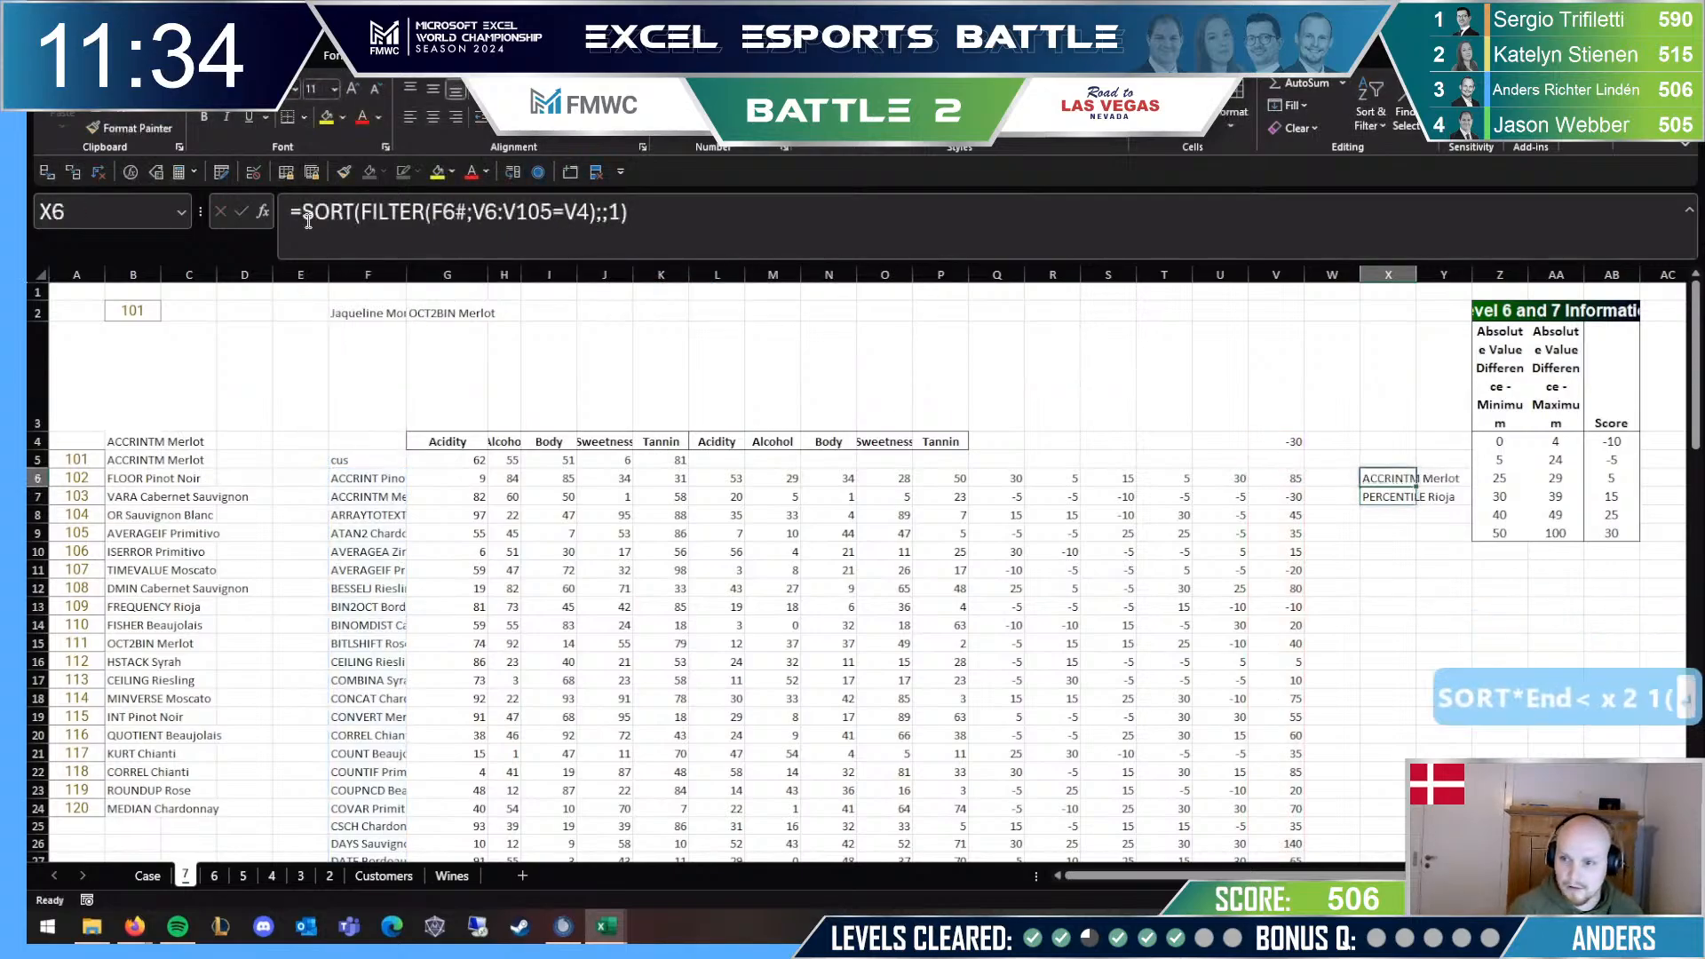
Step: Replace the lookup in B4 with a reference to the first sorted wine in X6 and recalculate the data table
key(Up)
key(ctrl+Left)
key(ctrl+Left)
key(Up)
key(Left)
key(Up)
key(Left)
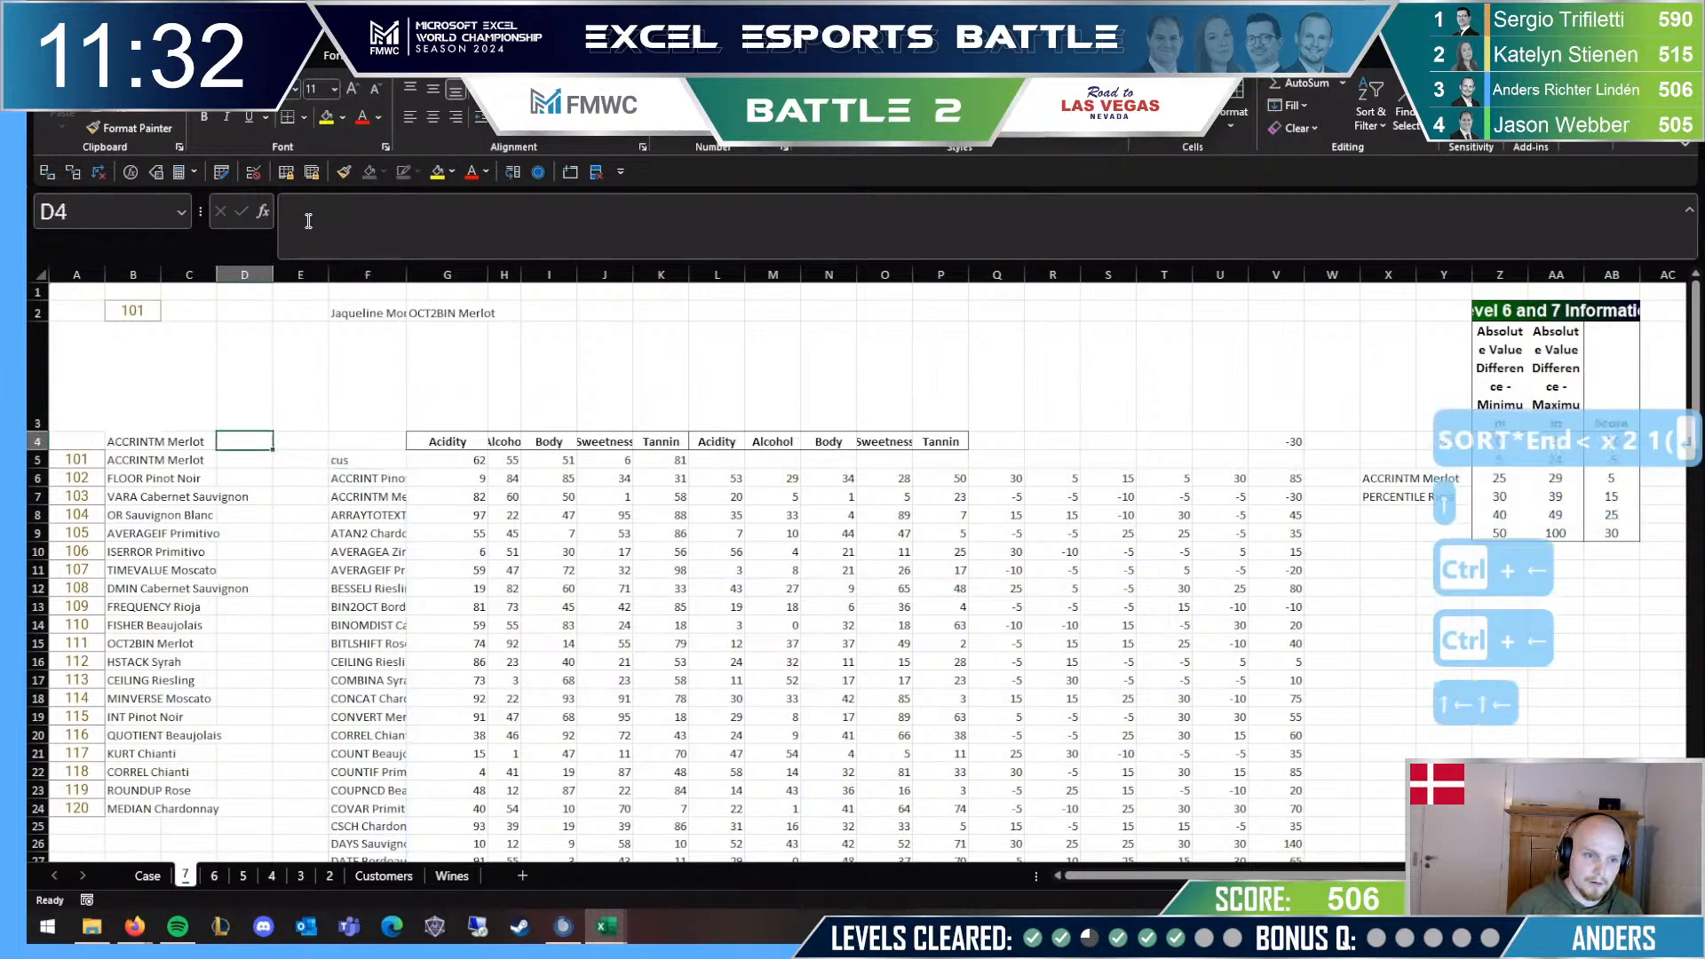
key(Left)
key(Left)
text(=)
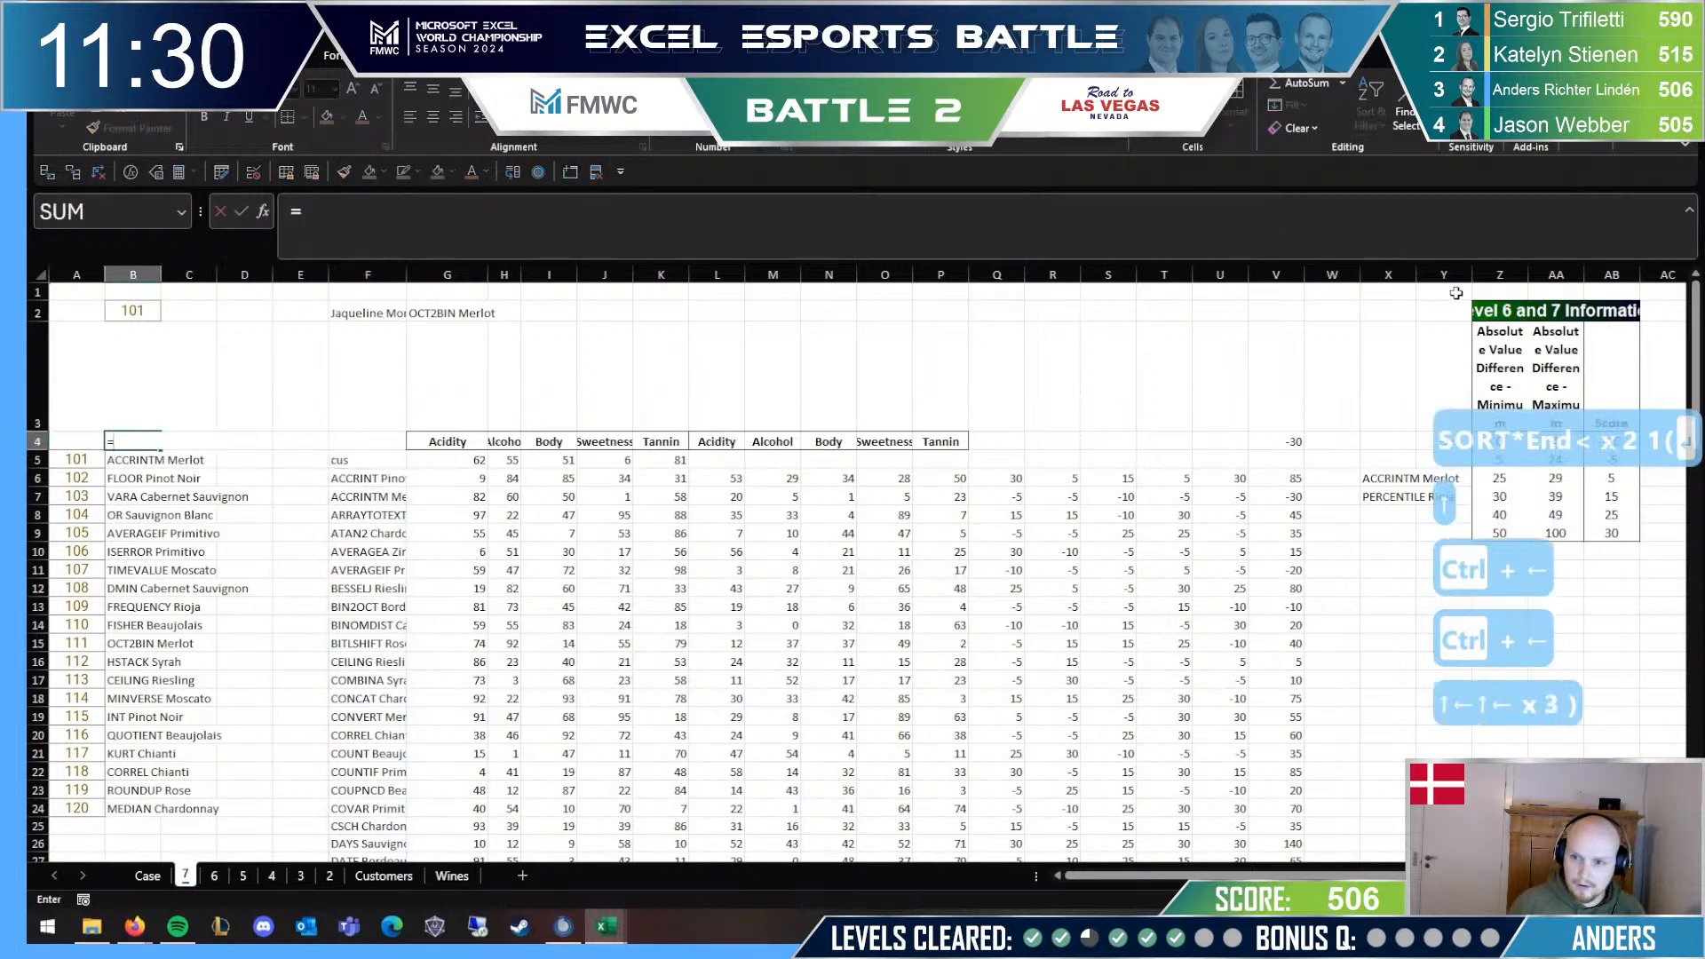
click(1397, 479)
key(Return)
key(Down)
key(F9)
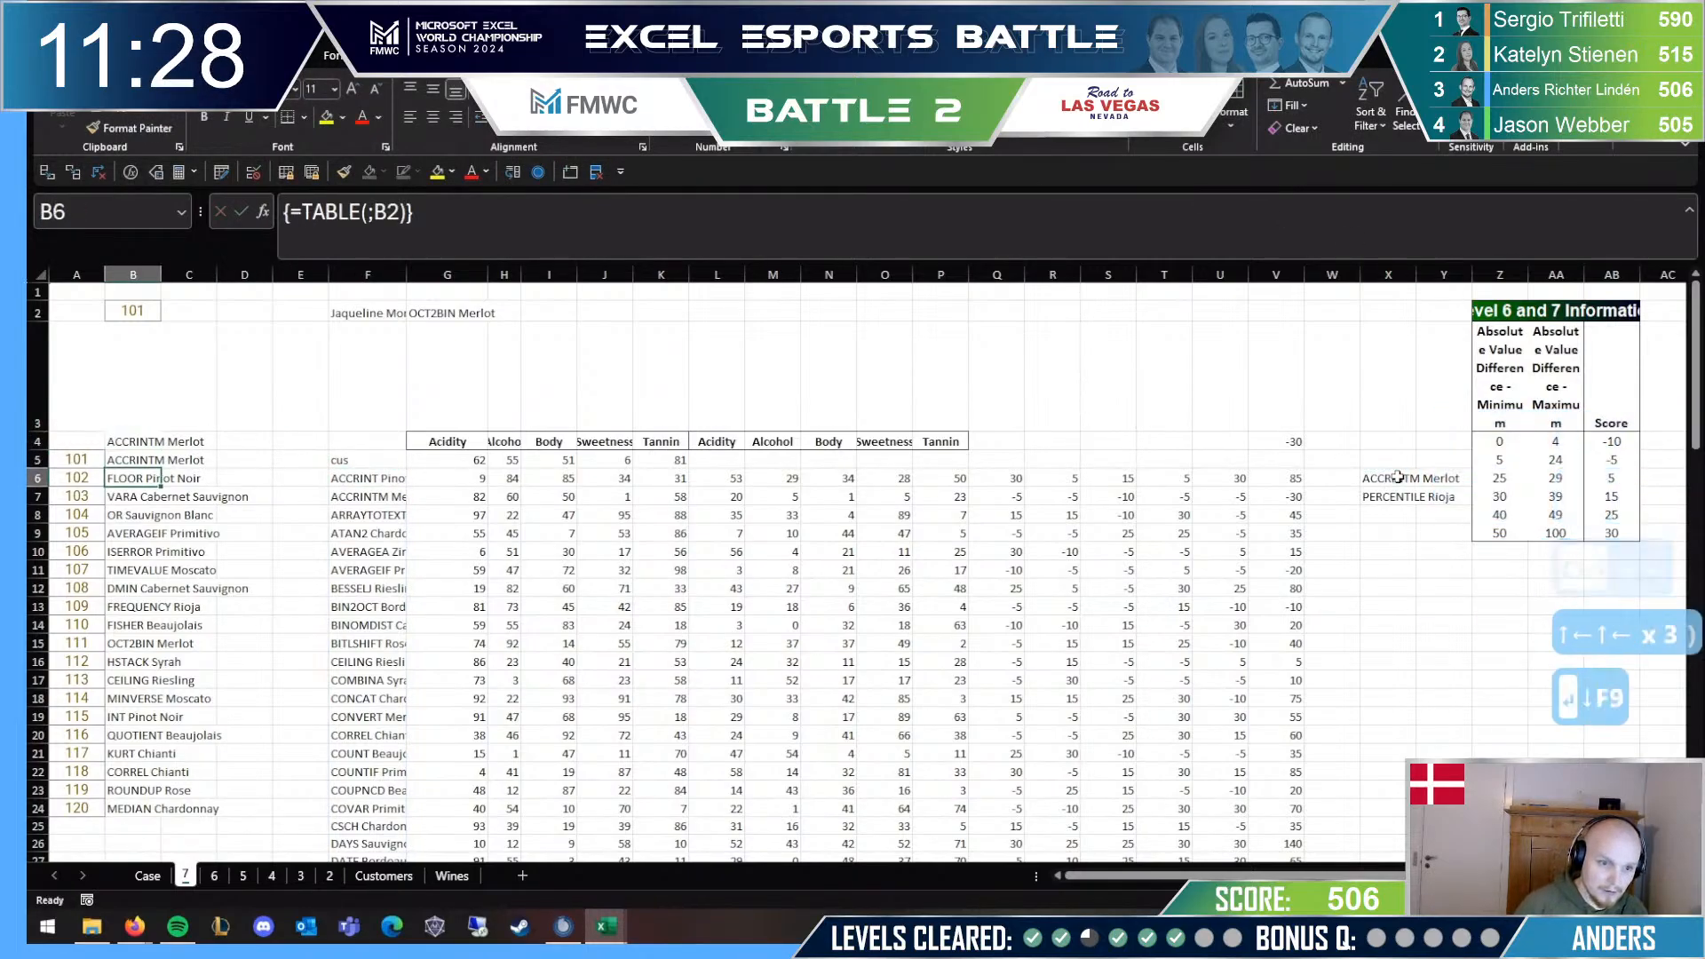
Step: Review the Level 7 rules, the example and the game numbers in the answer table on the Case sheet
key(Up)
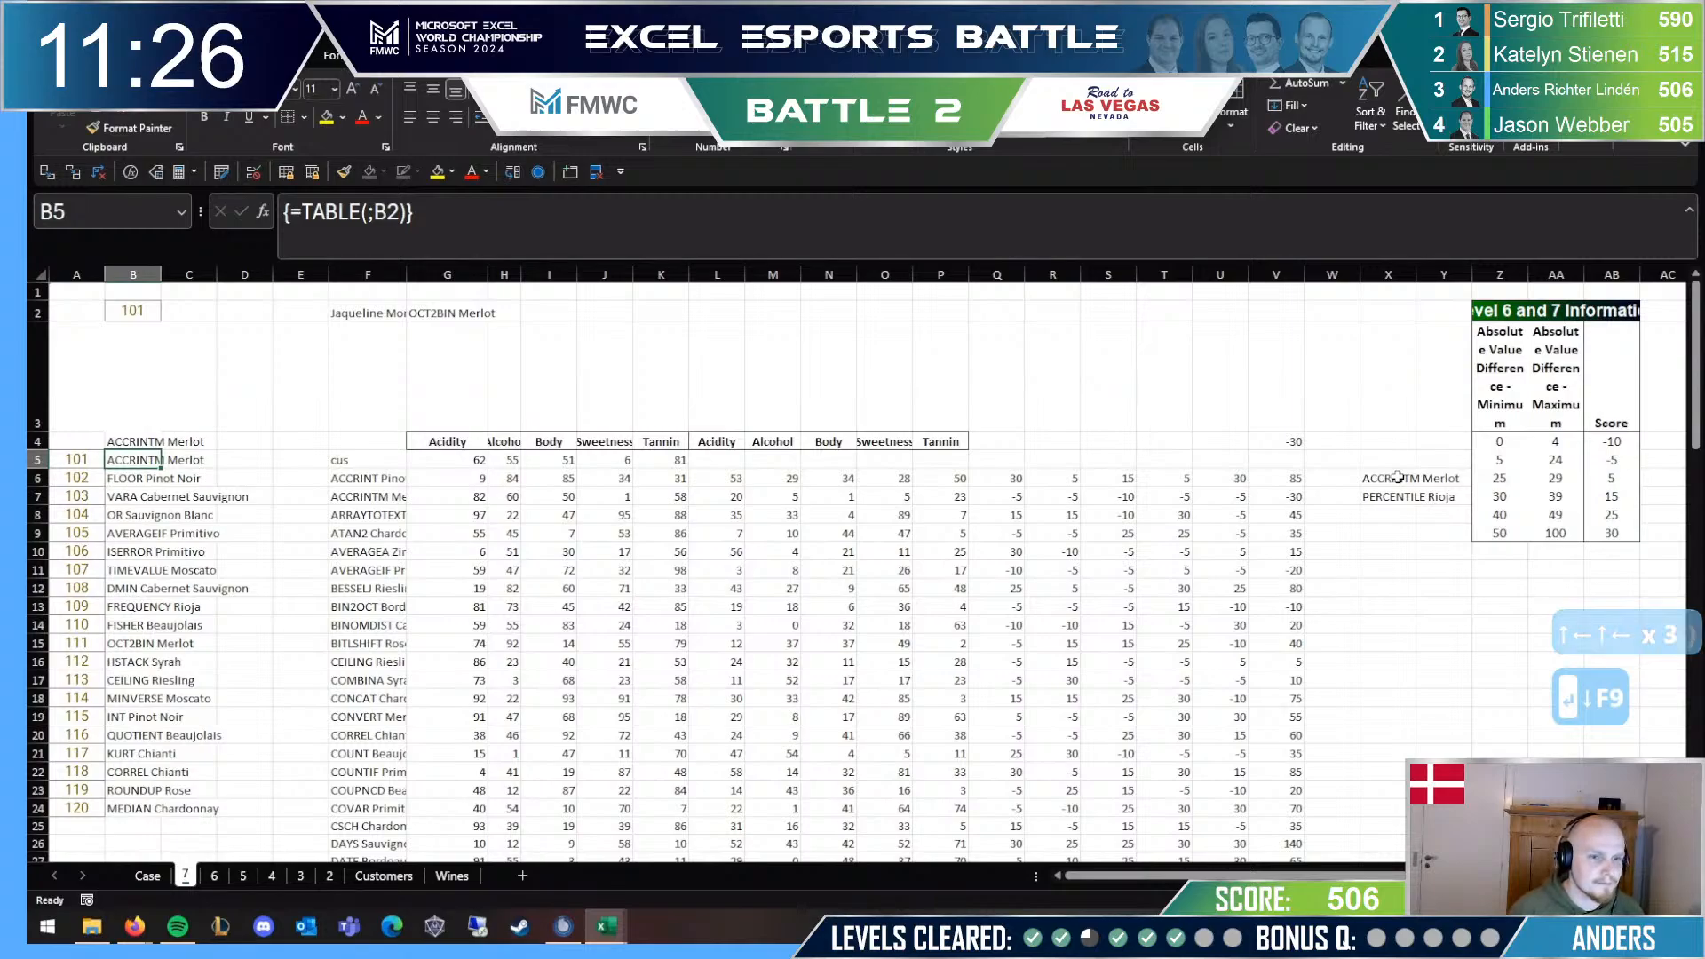
key(ctrl+shift+Down)
key(ctrl+Page_Up)
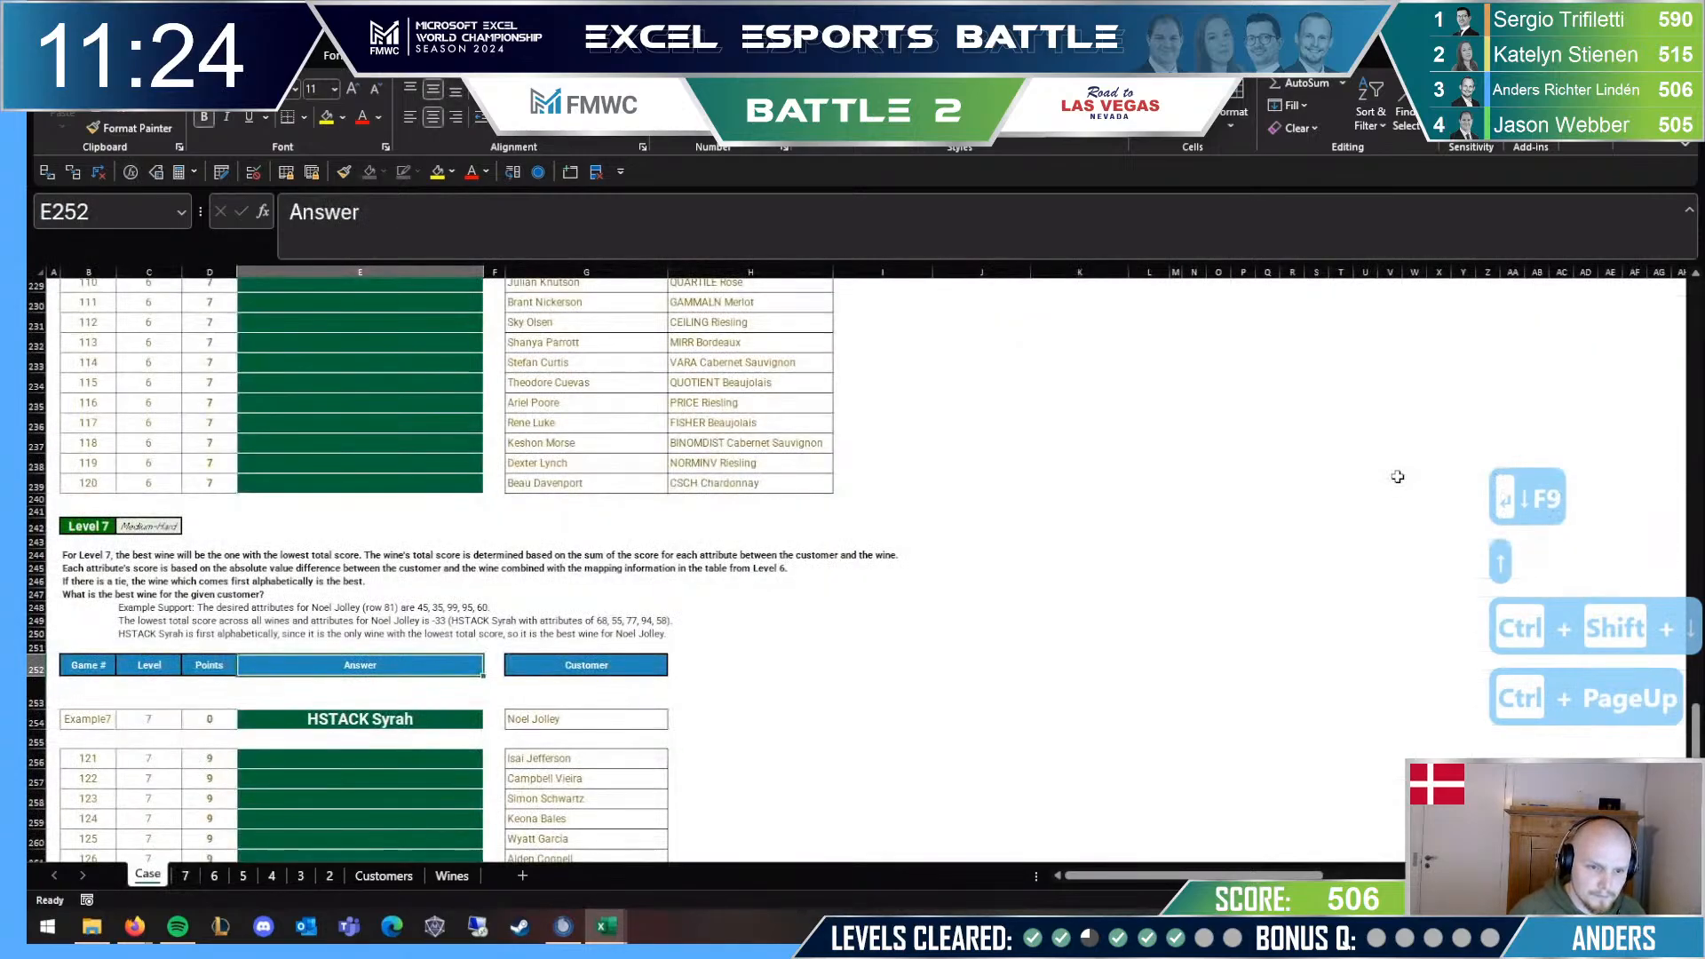
click(380, 590)
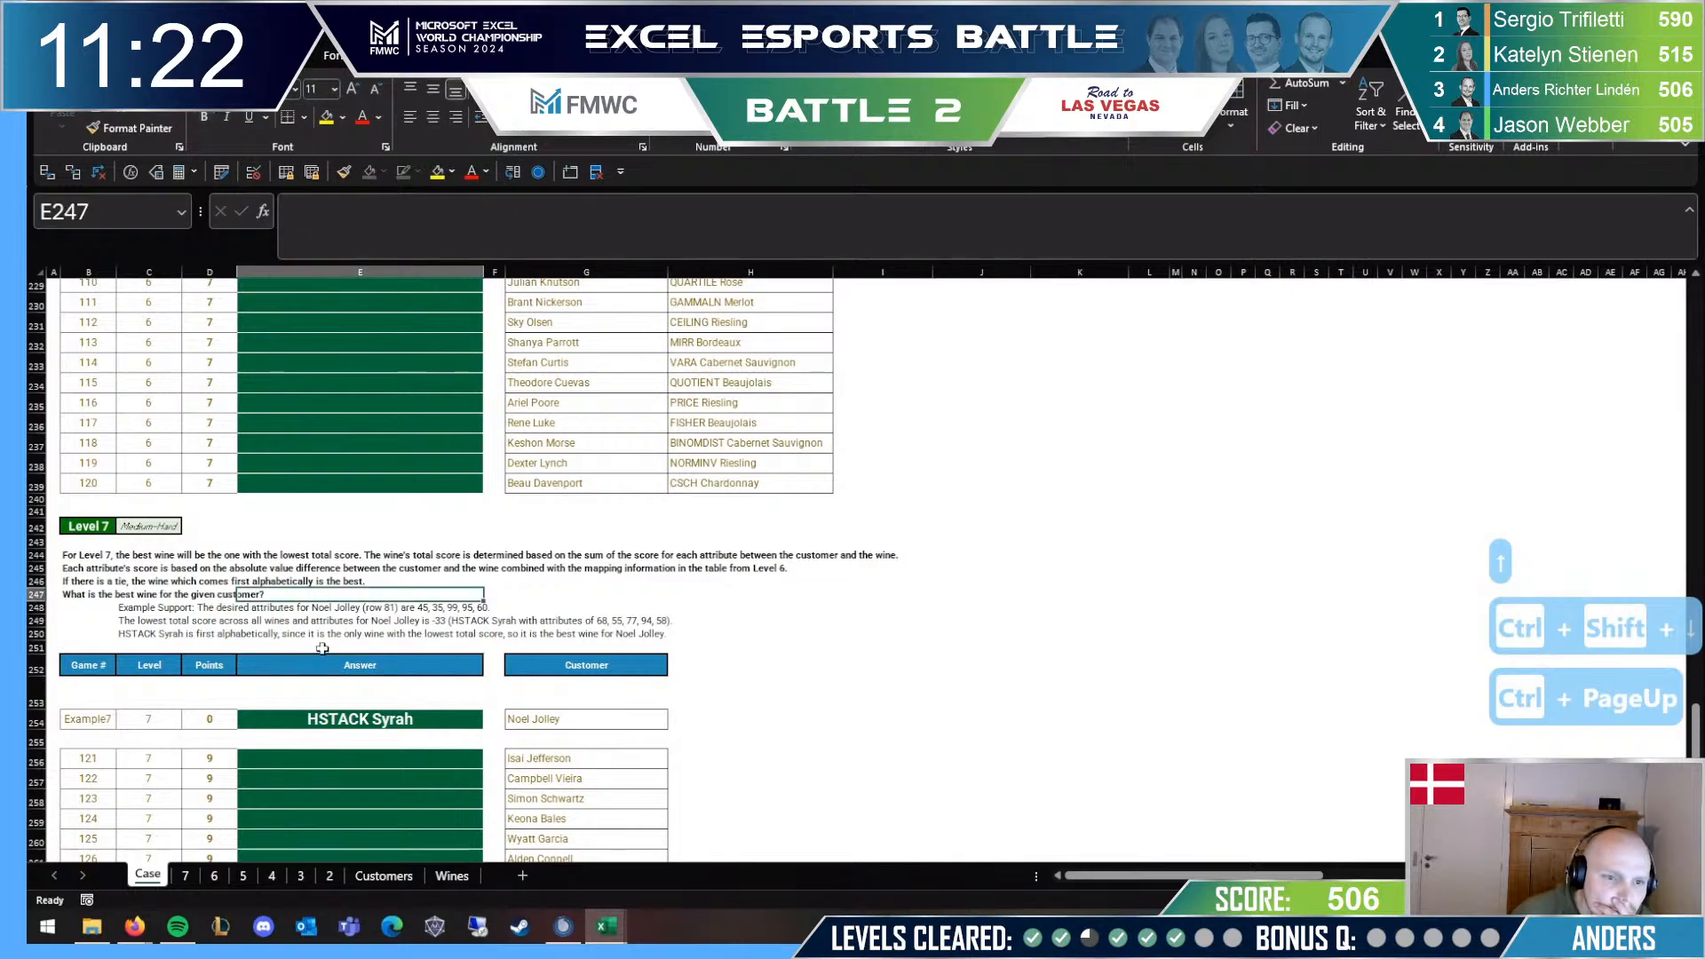
click(320, 647)
click(357, 701)
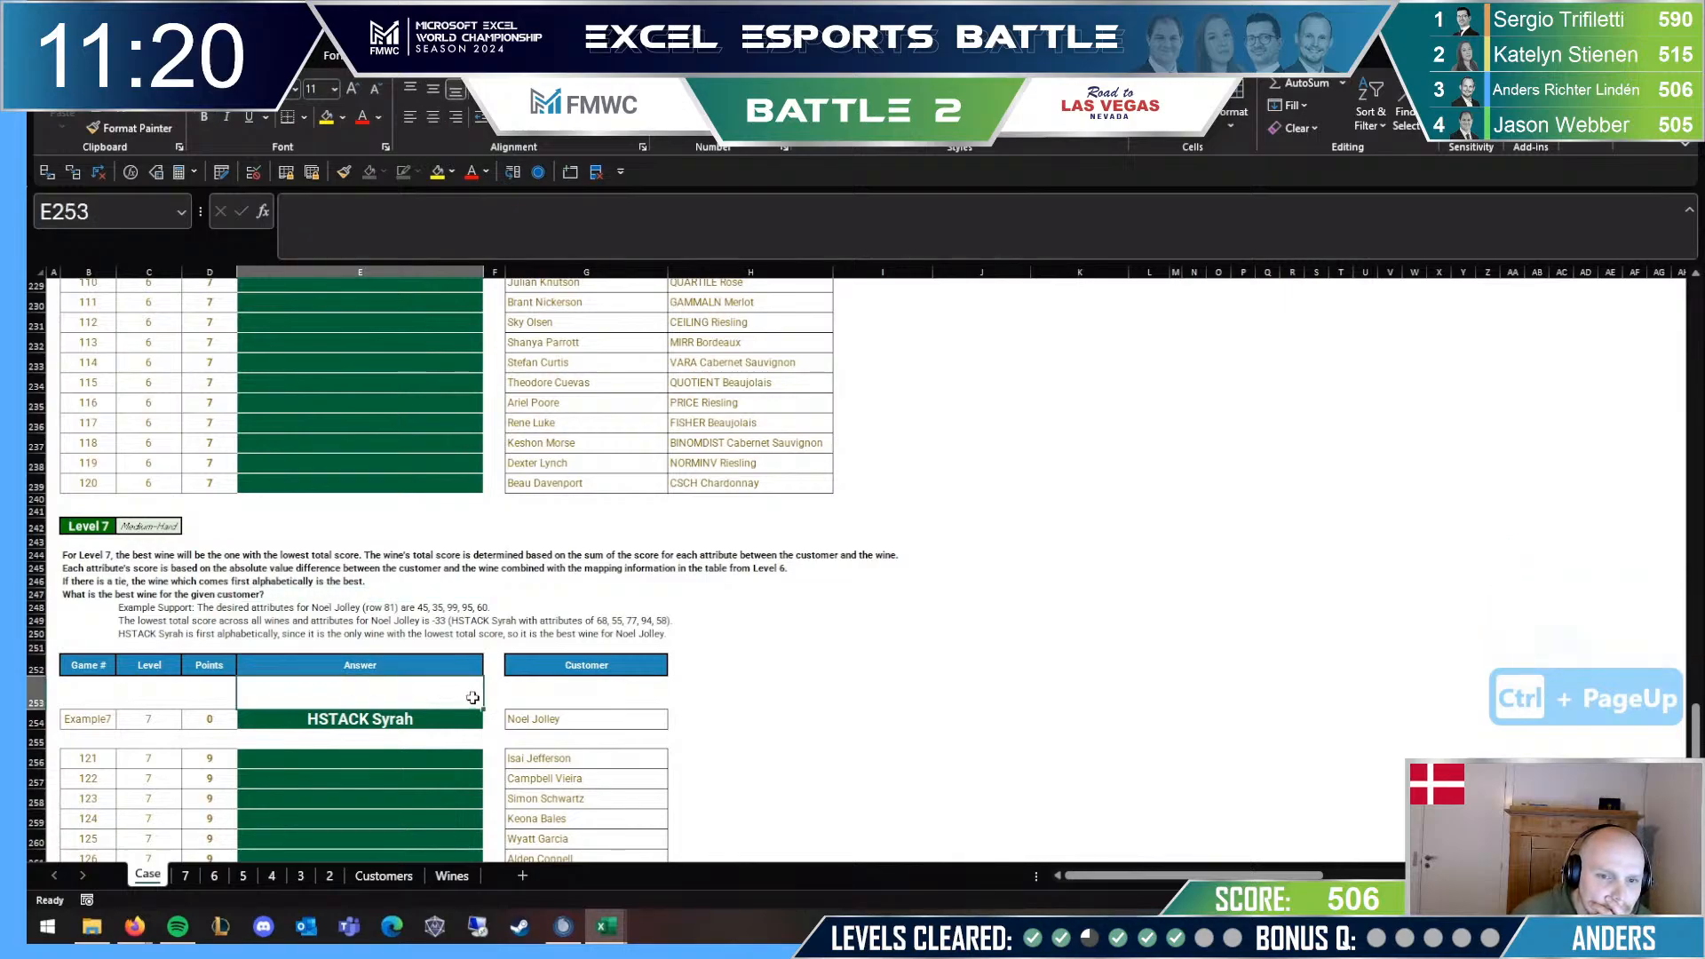
click(525, 690)
click(407, 696)
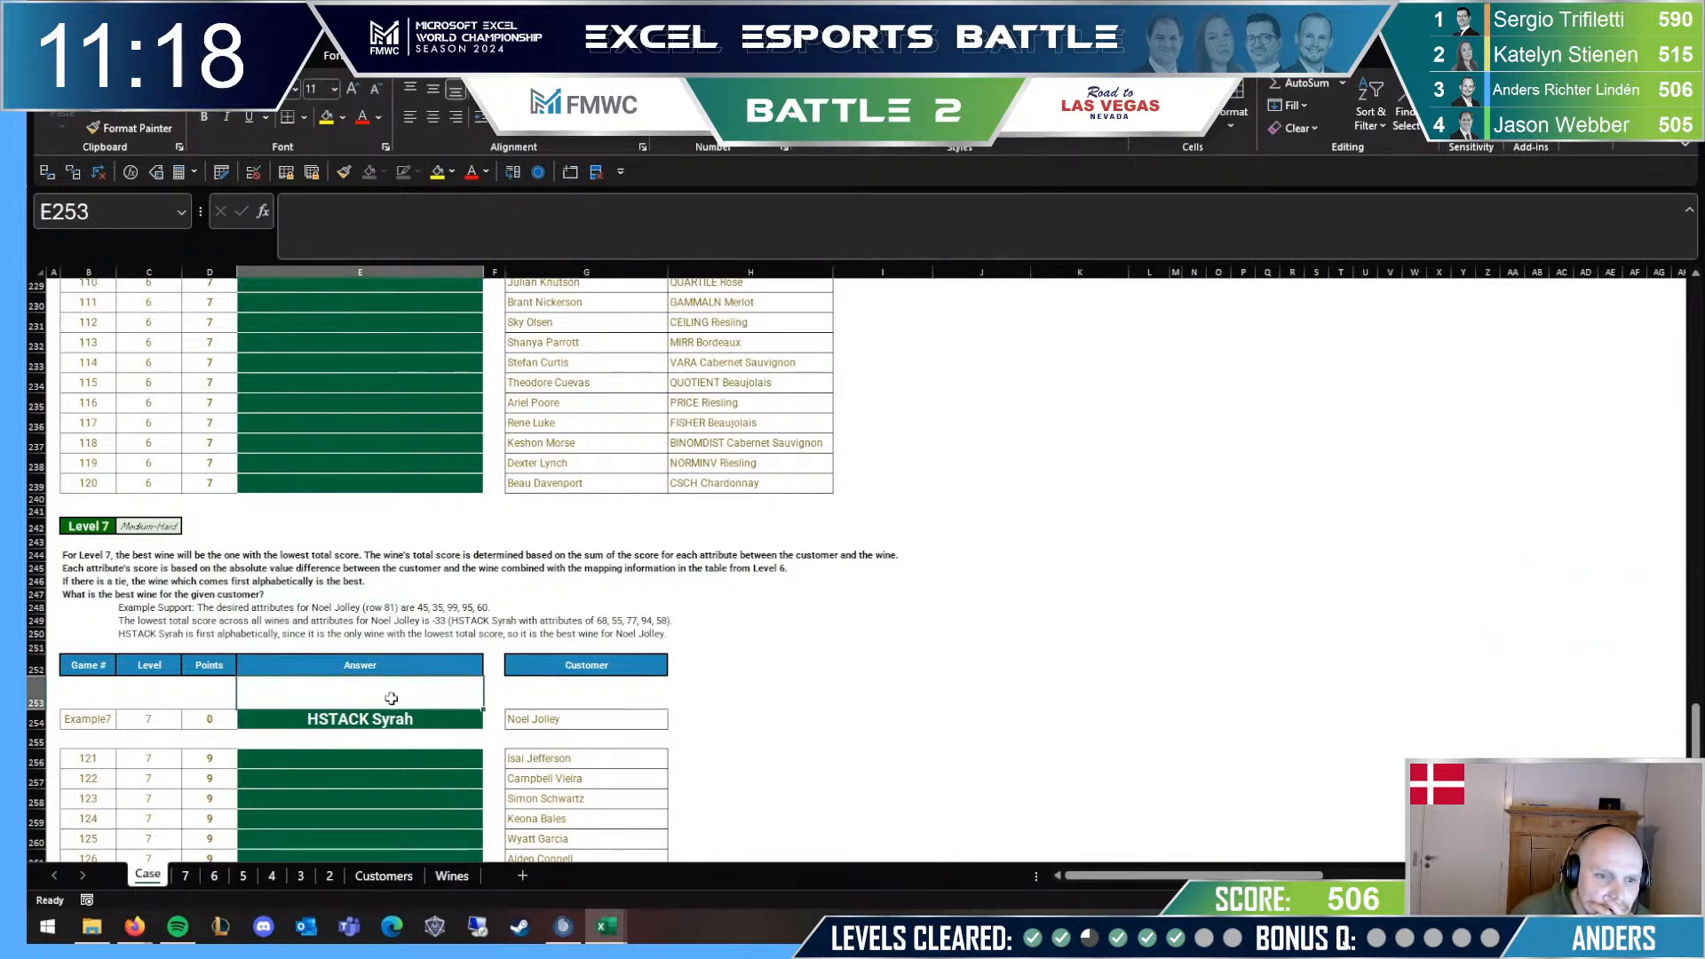
scroll(373, 657, down, 2)
click(357, 624)
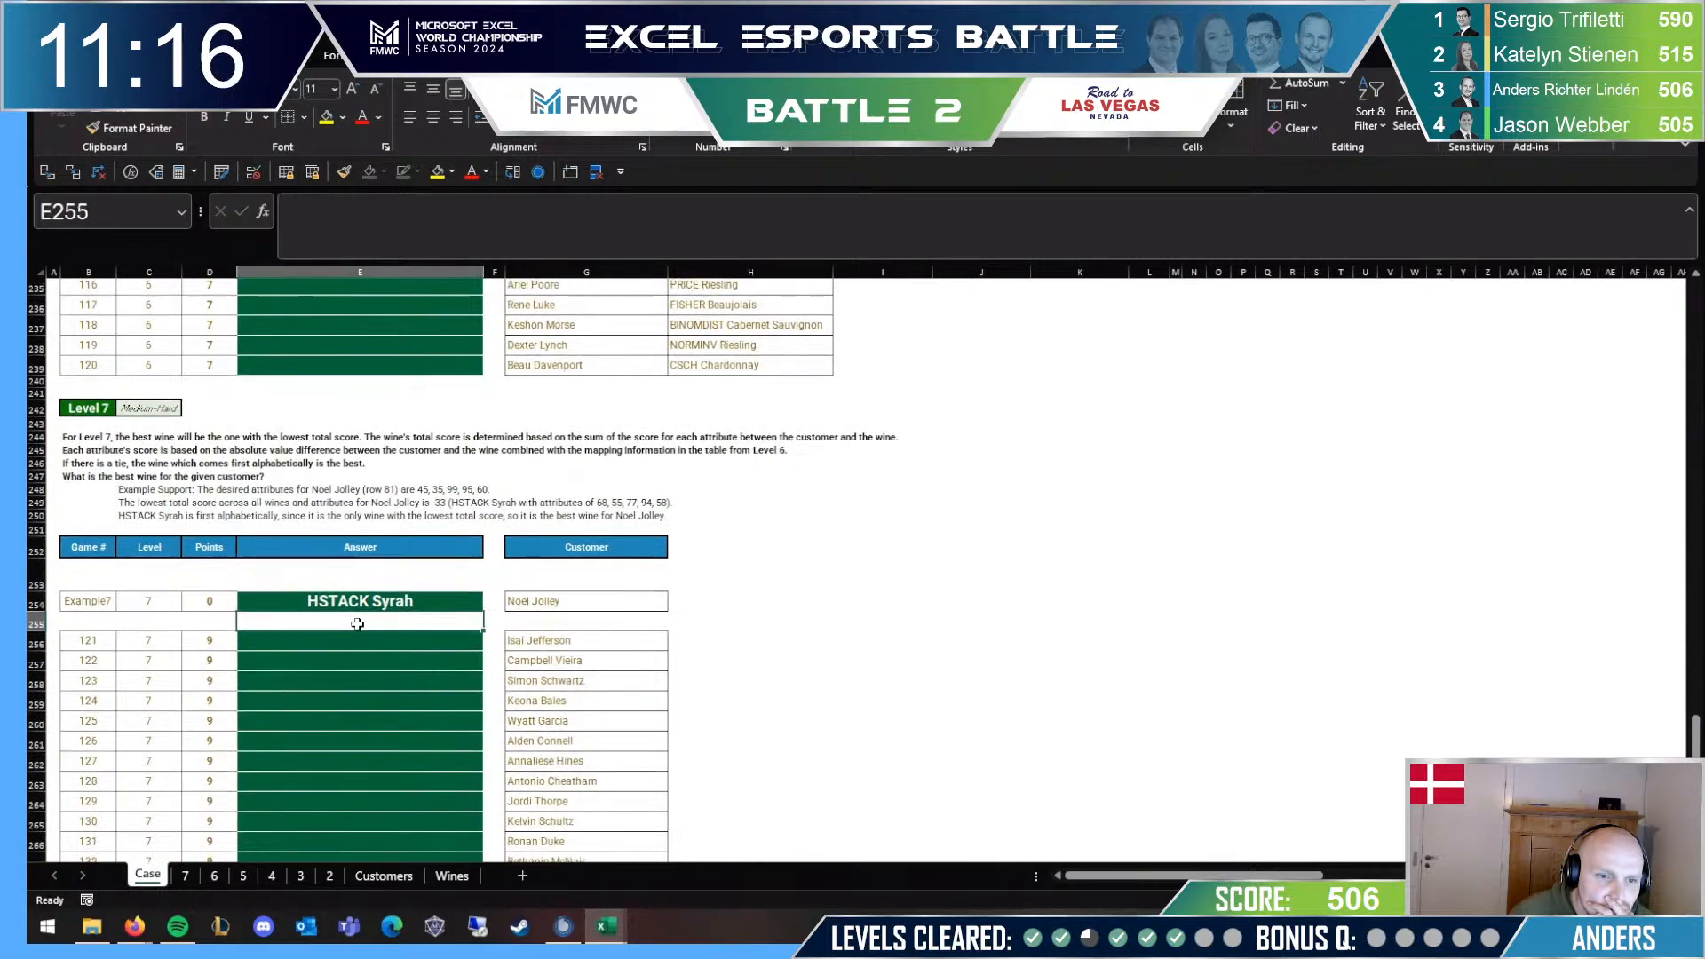
scroll(357, 624, down, 2)
scroll(364, 619, up, 1)
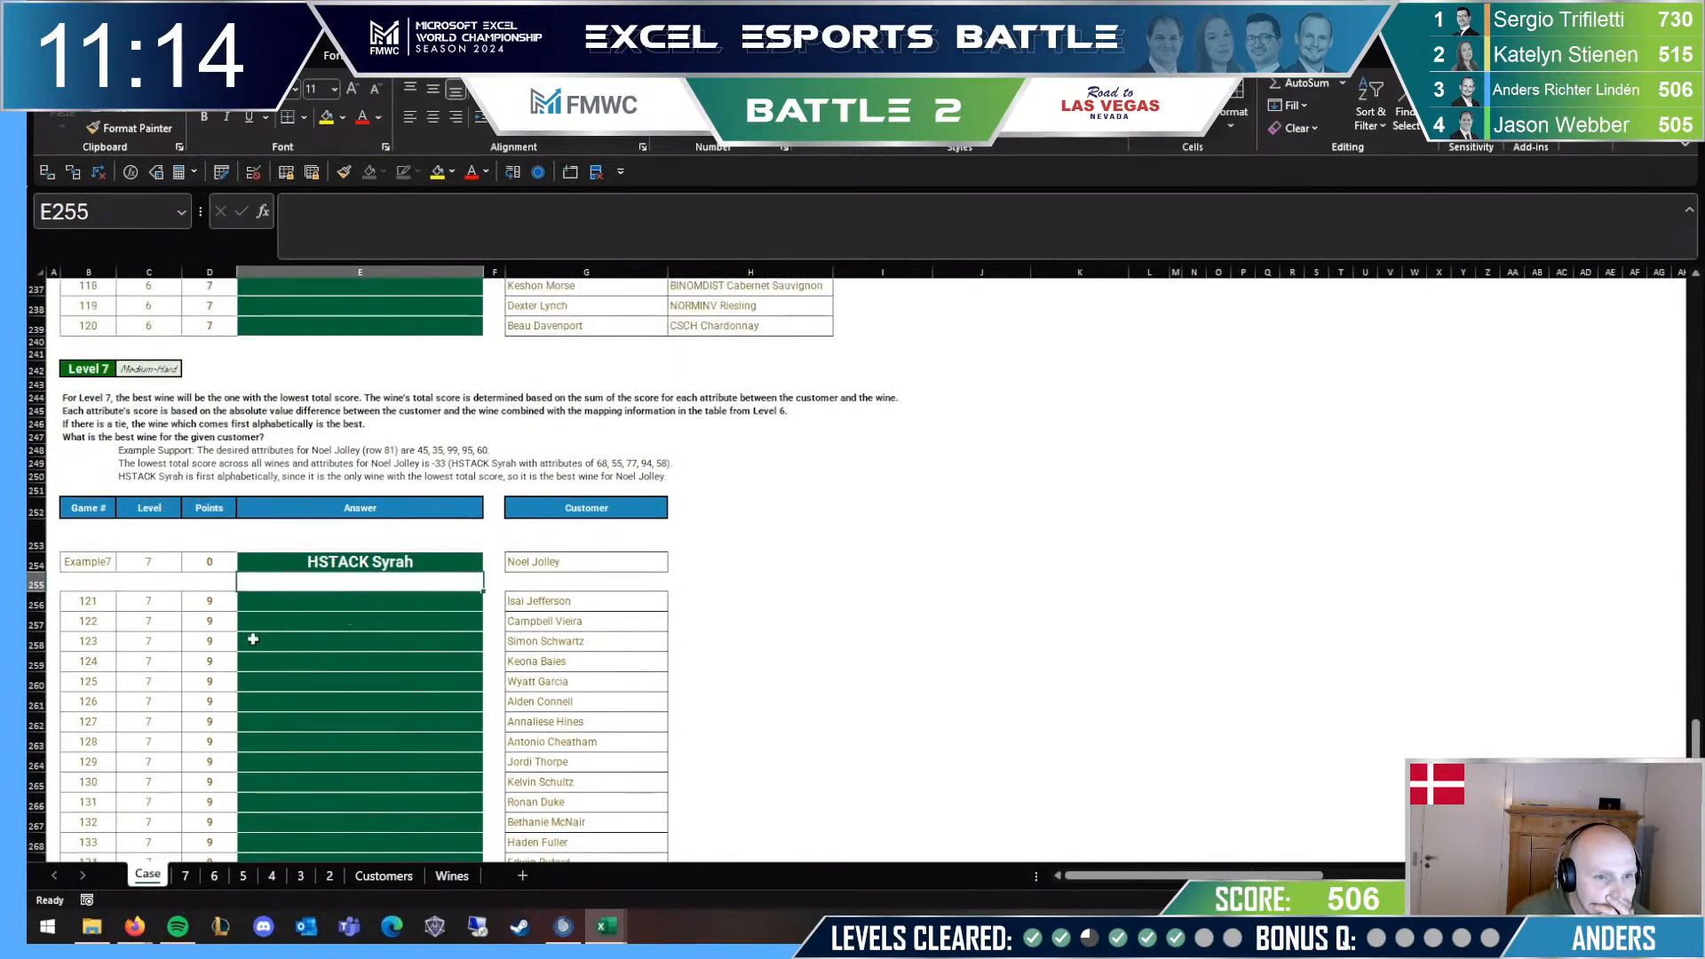
Step: Set the first game number of the data table on sheet 7, in A5, to 121
click(99, 602)
click(185, 875)
click(77, 460)
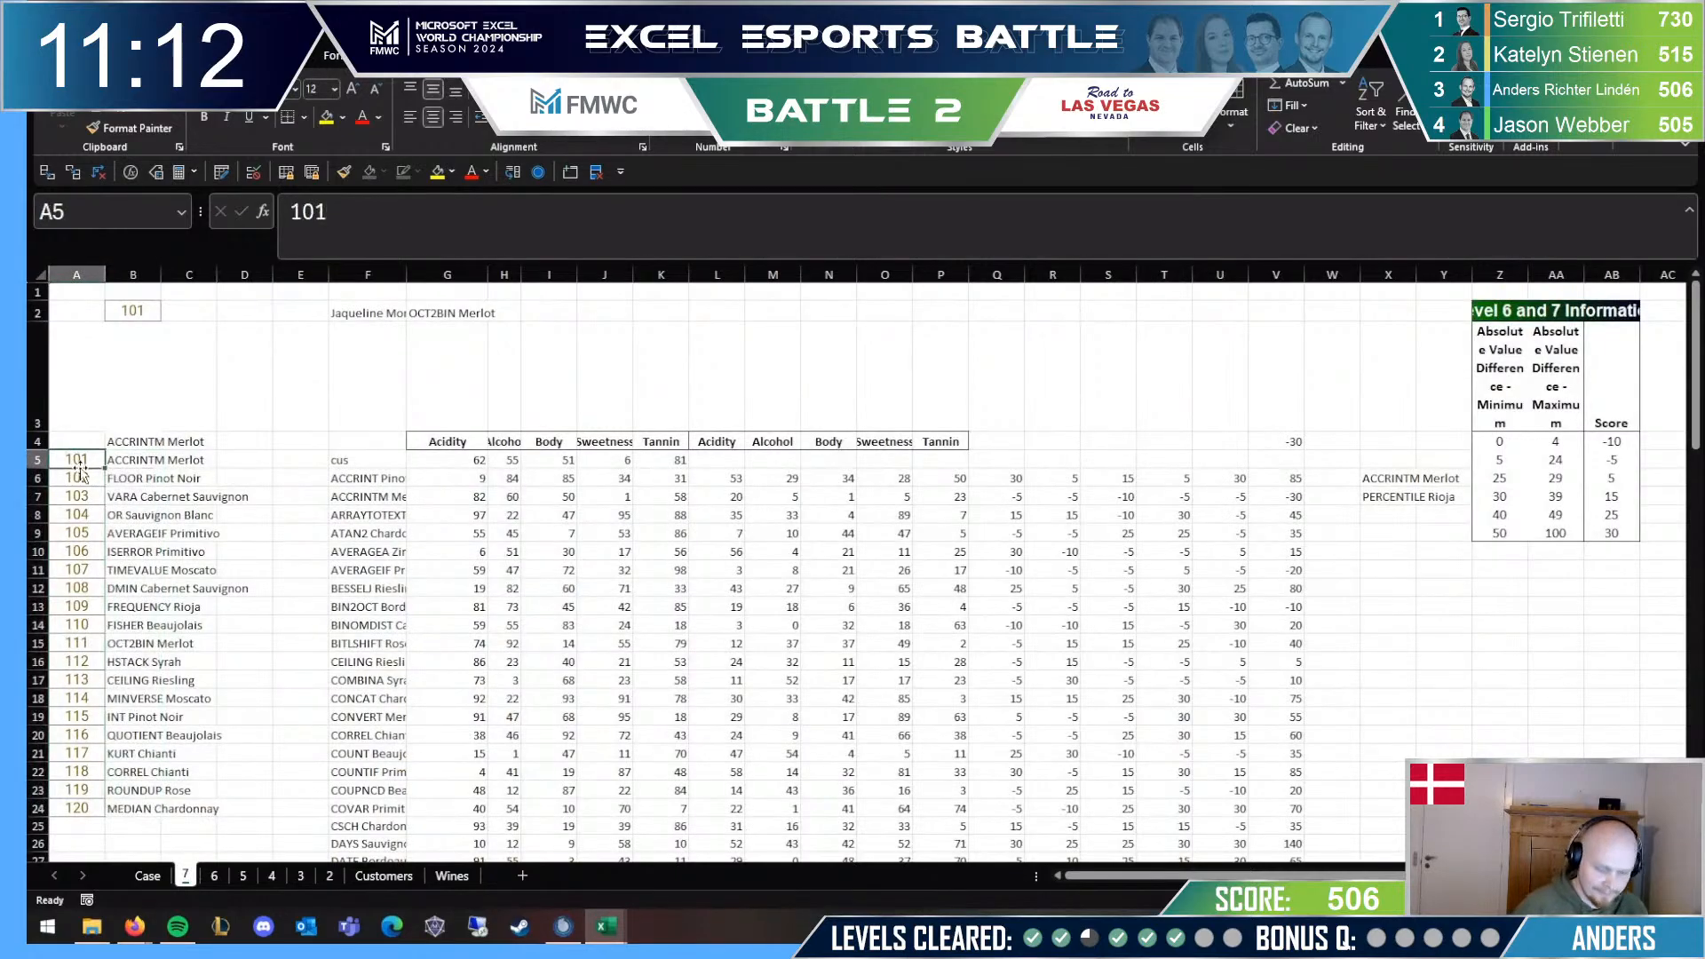
text(121)
key(Return)
Step: Copy the wine names in B5:B24 and paste them as values in the browser's answer form
key(Right)
key(Up)
key(ctrl+shift+Down)
key(ctrl+c)
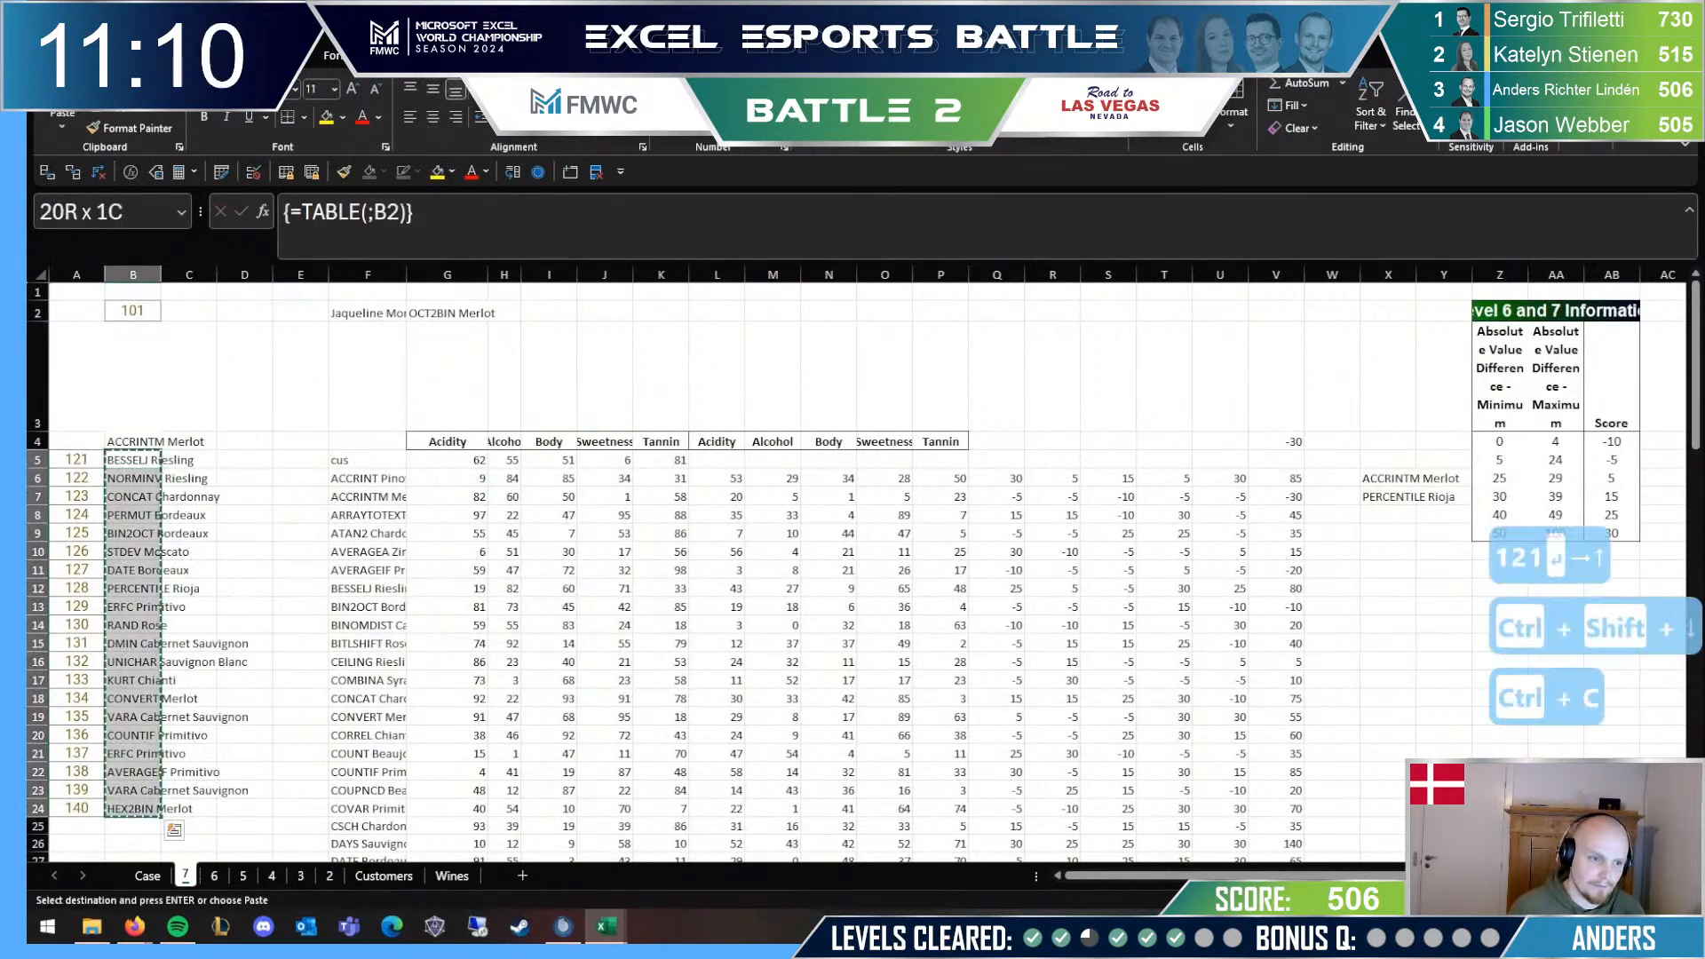
key(ctrl+shift+v)
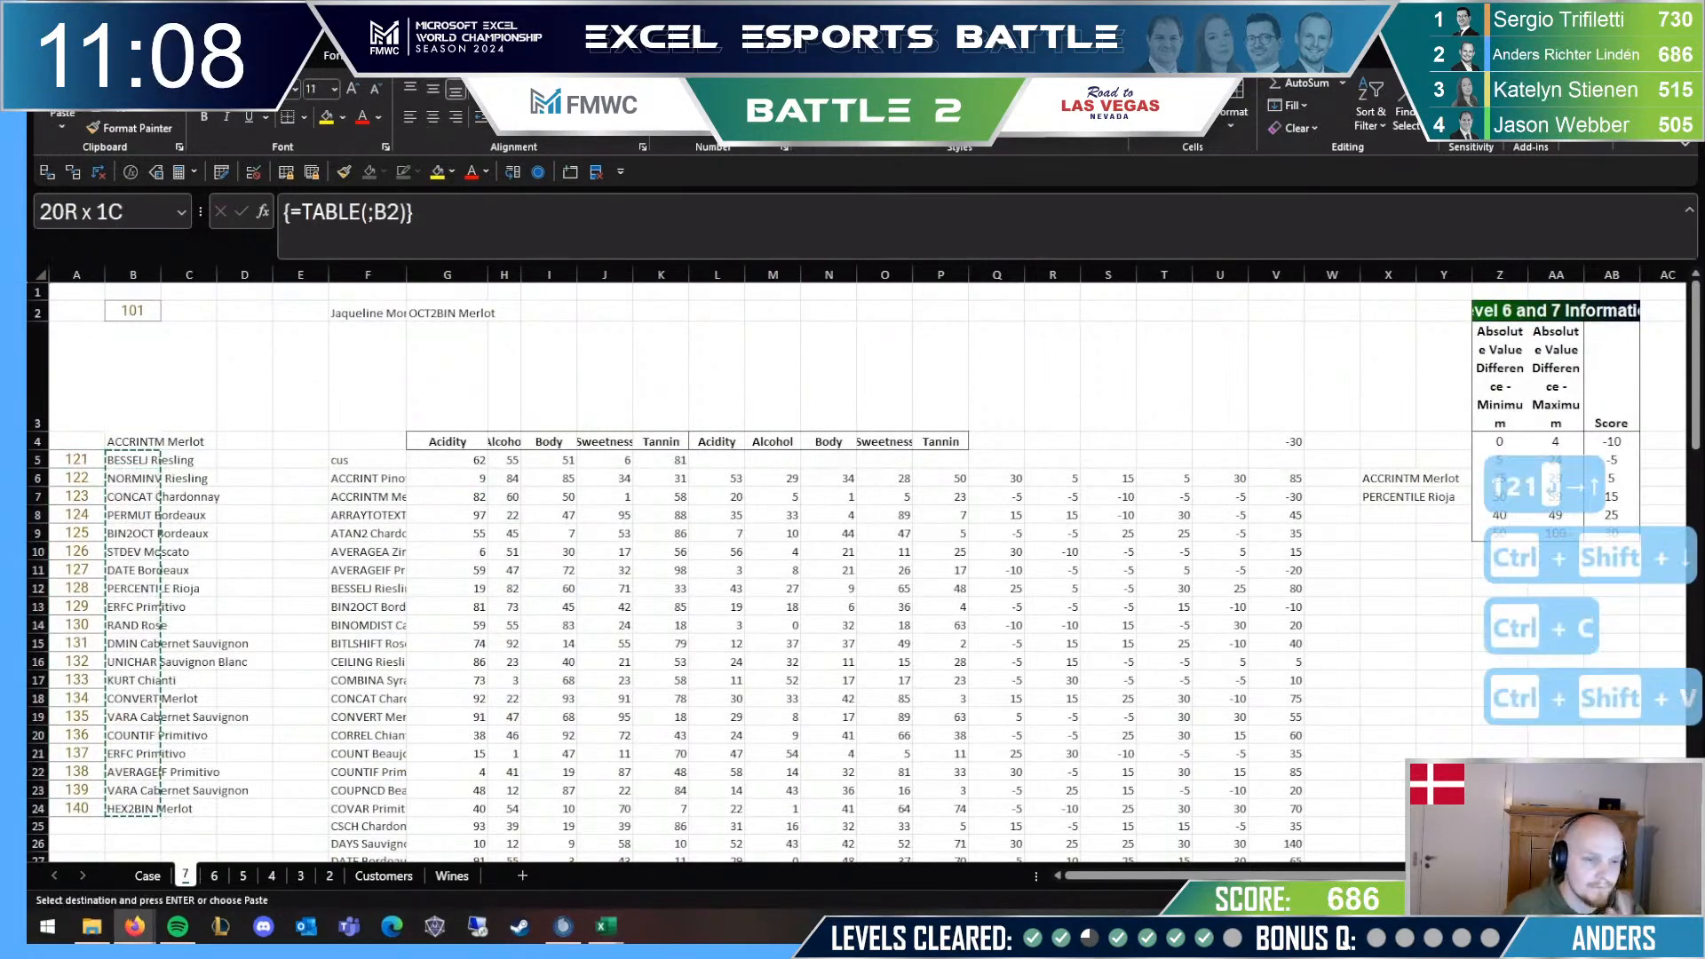
Step: Duplicate sheet 7, placing the copy directly after the Case sheet, and rename the copy to 8
click(341, 533)
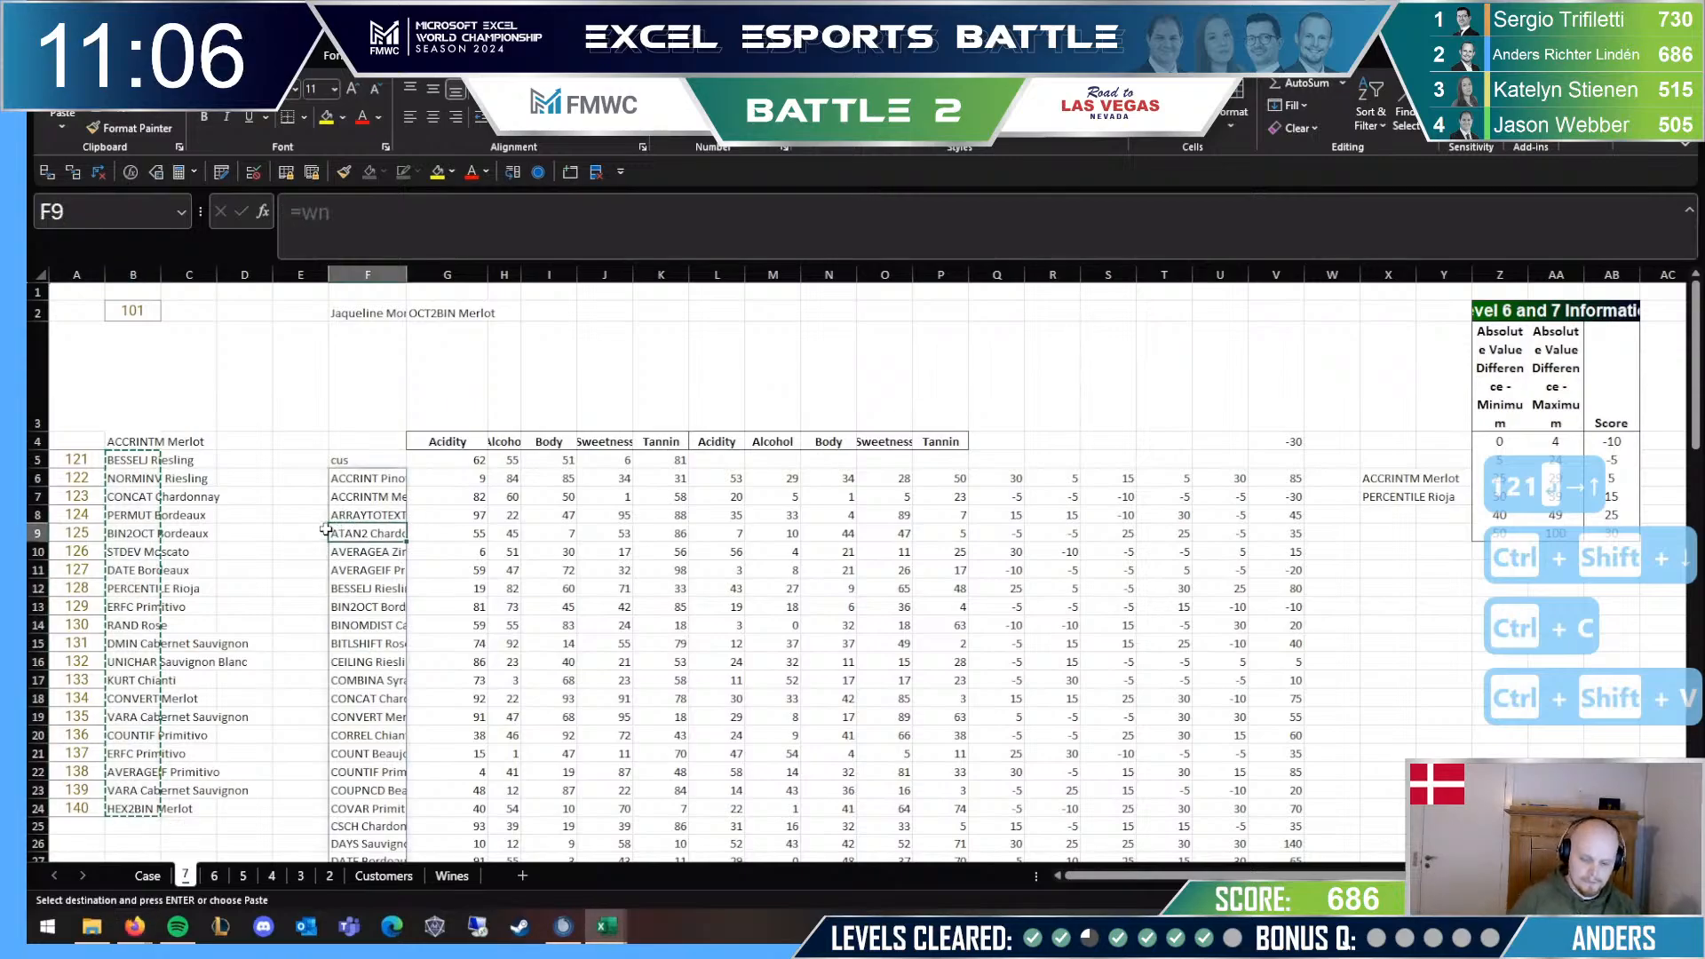
key(ctrl+Home)
key(ctrl+Page_Up)
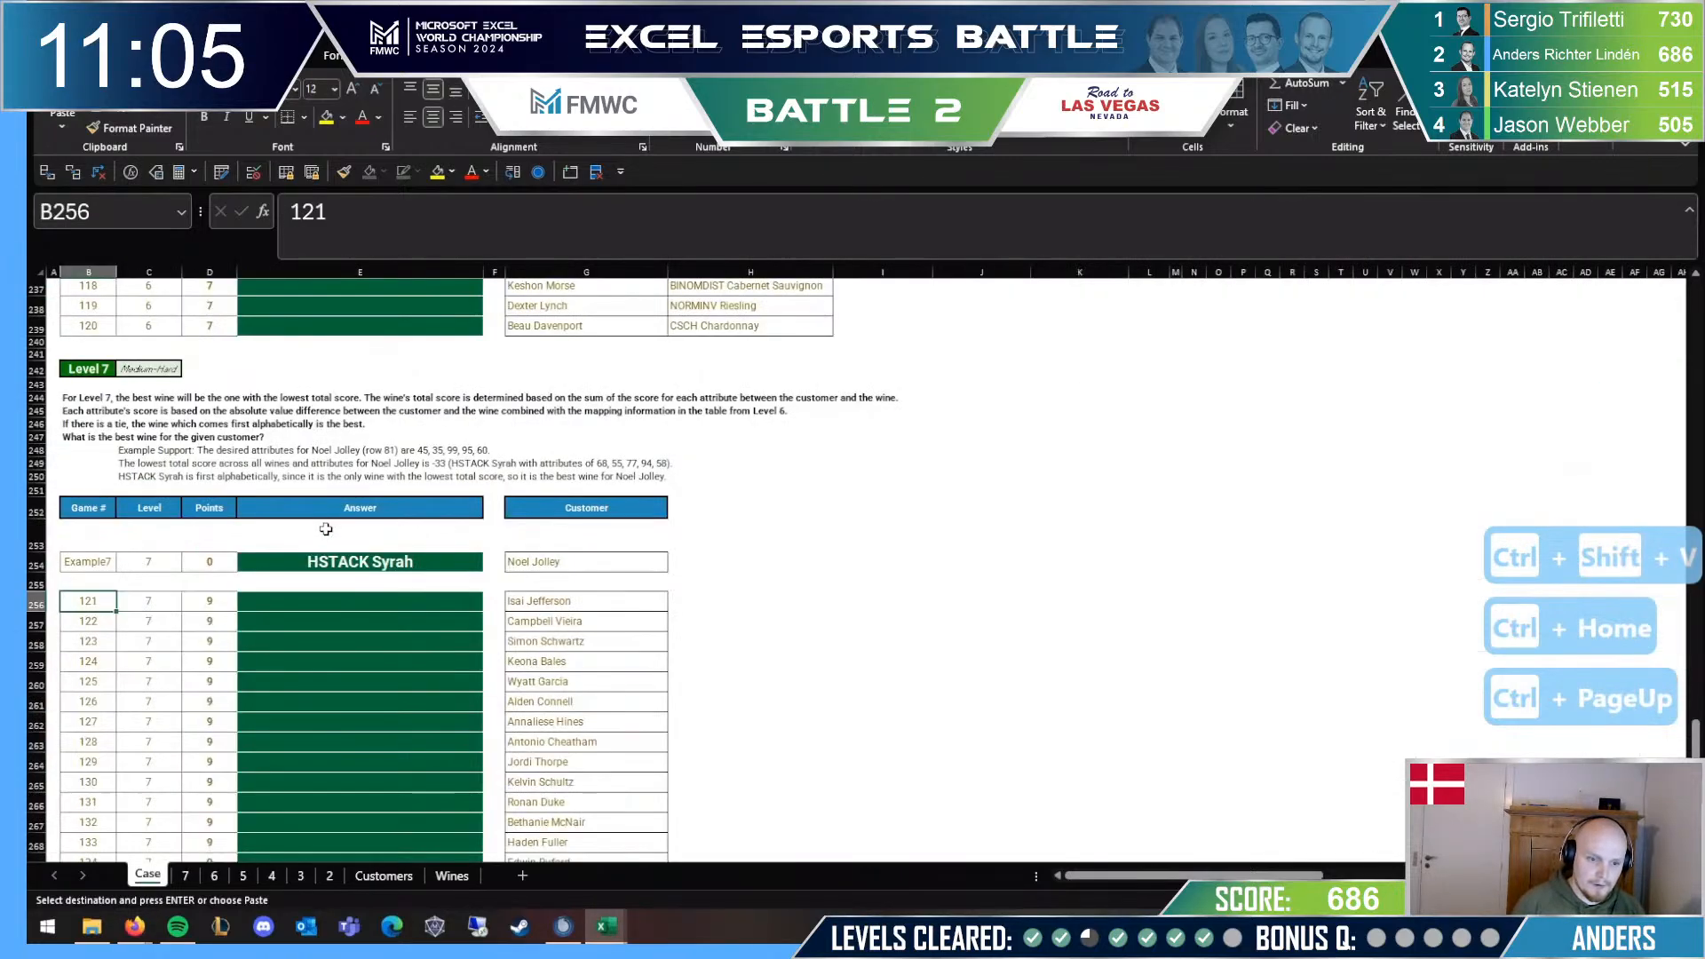
right_click(185, 877)
click(235, 672)
click(125, 764)
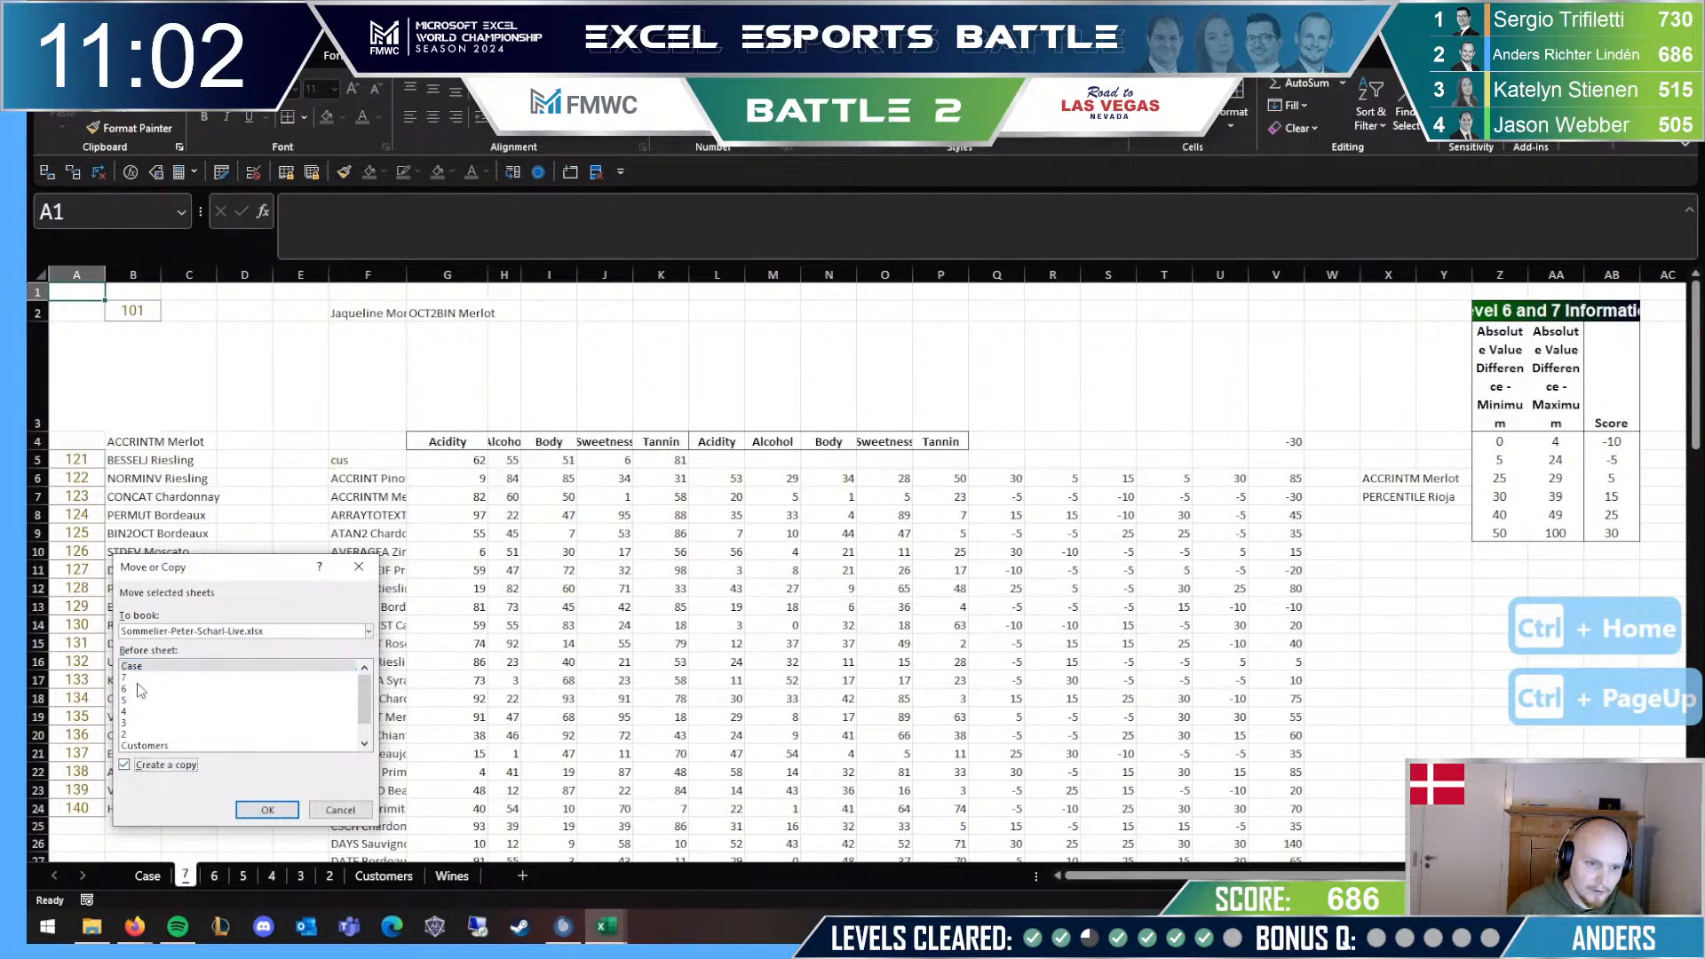
key(Return)
text(7)
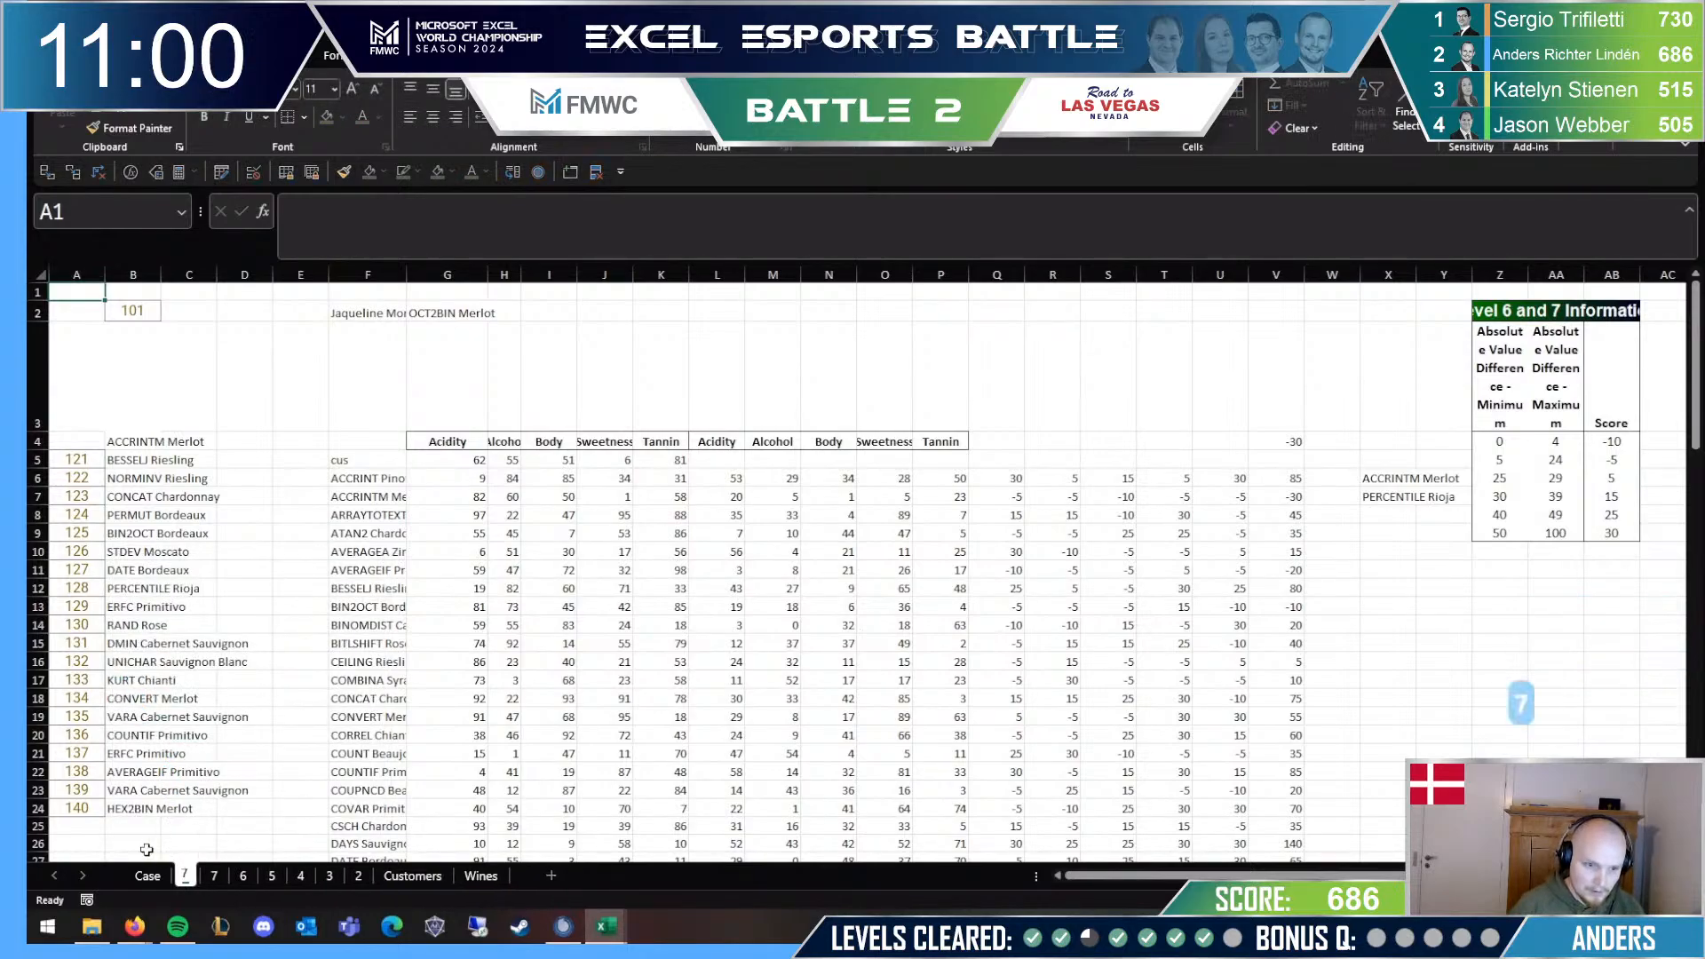
key(BackSpace)
text(8)
key(Return)
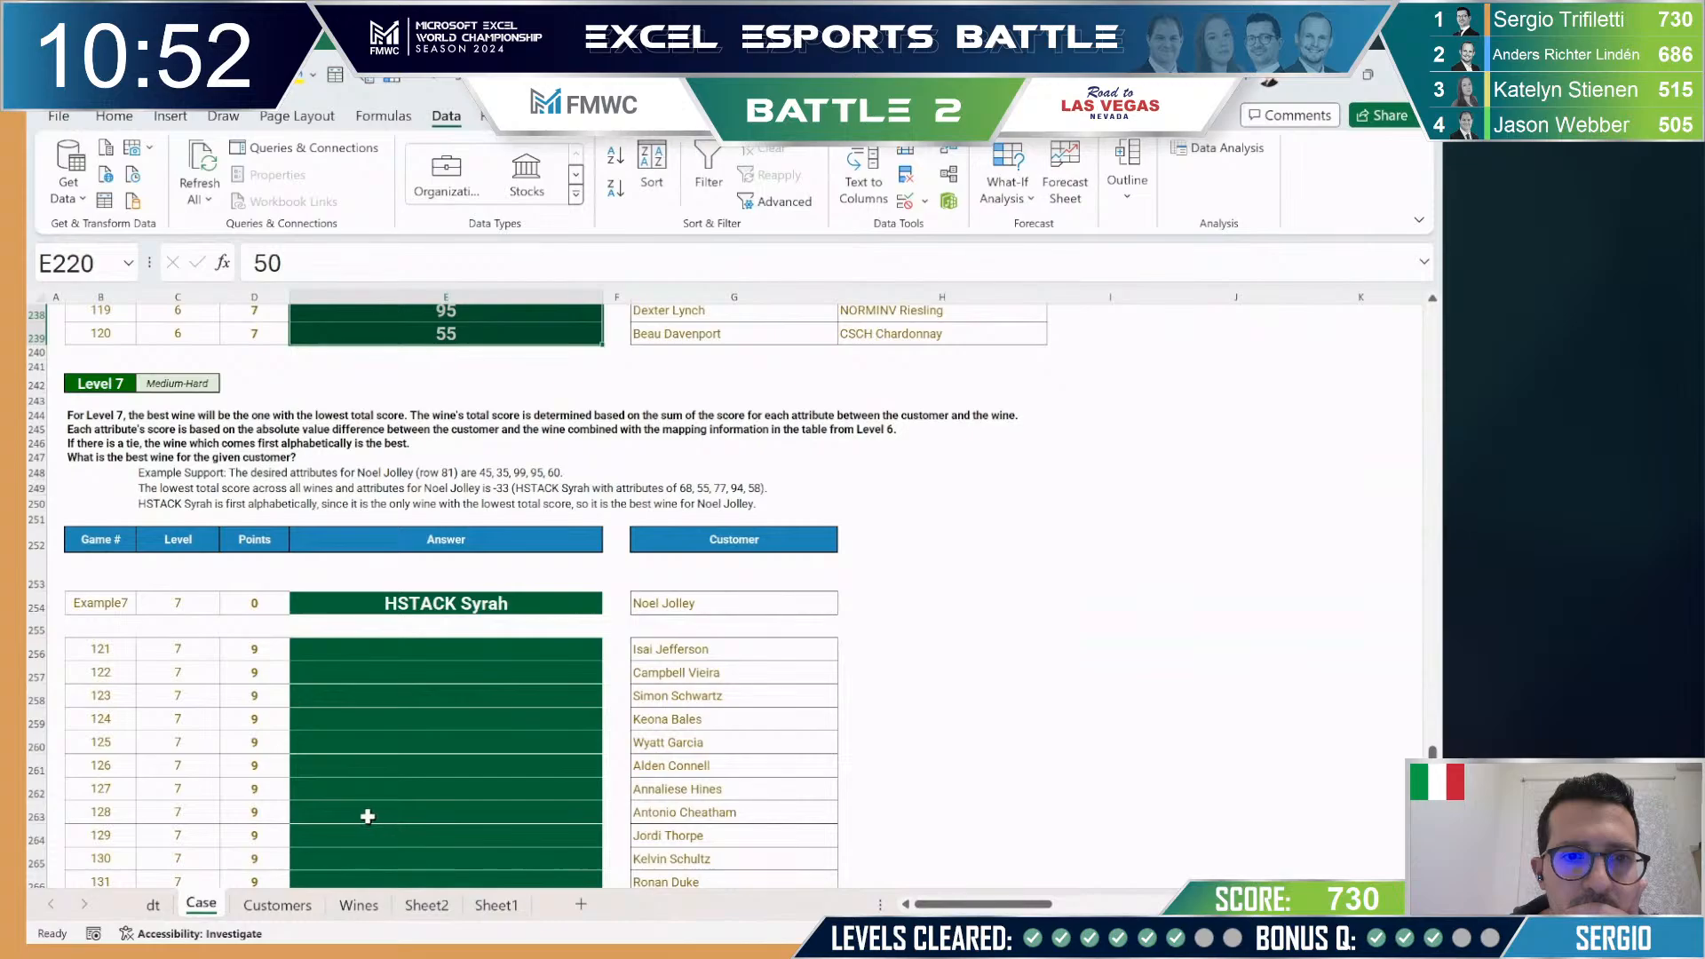
Step: Switch the dt sheet's calculation model to Level 7 by setting the level number in B1 to 7
click(159, 905)
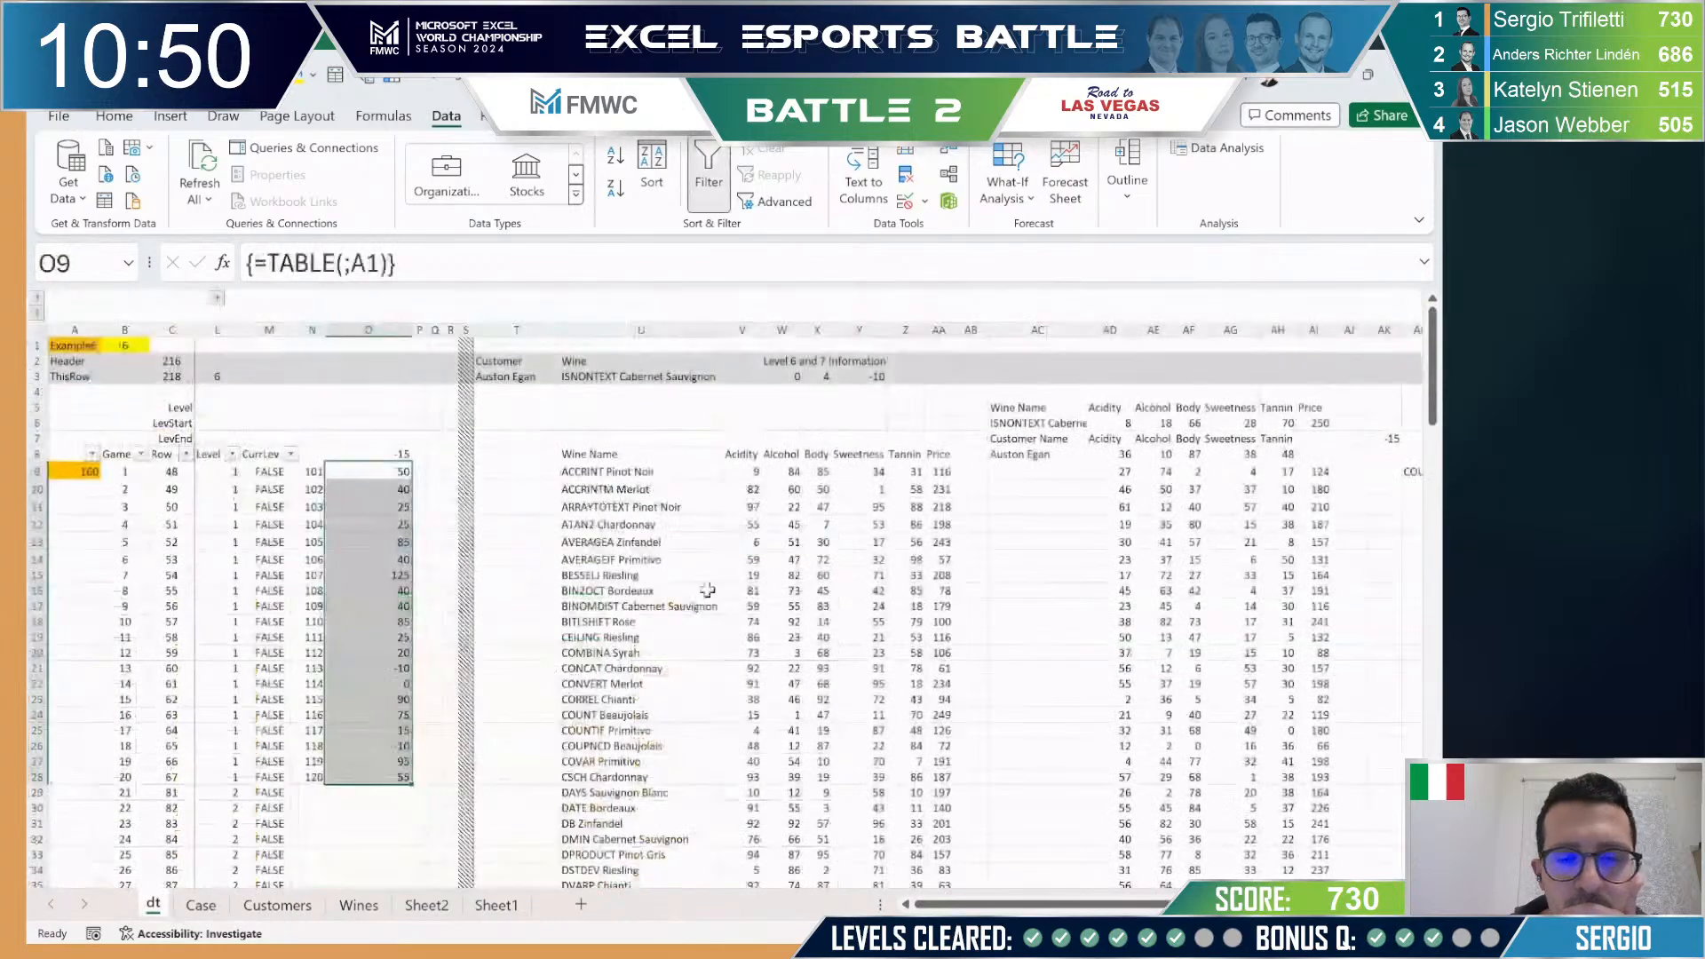
click(891, 483)
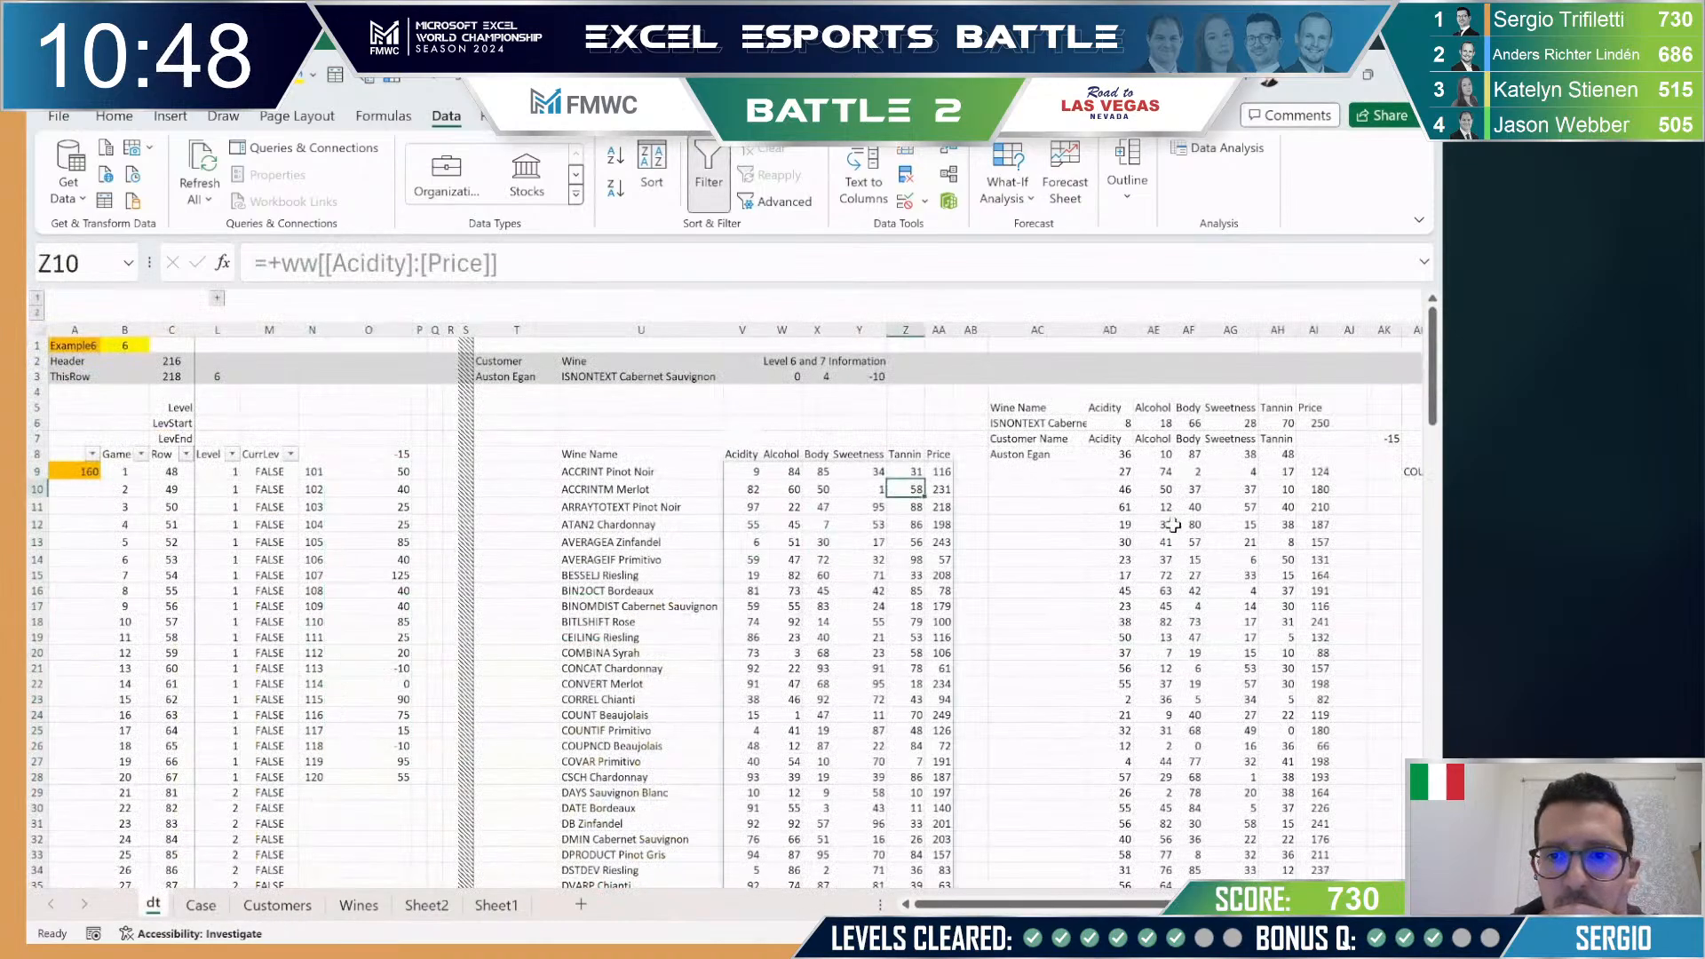
click(1124, 476)
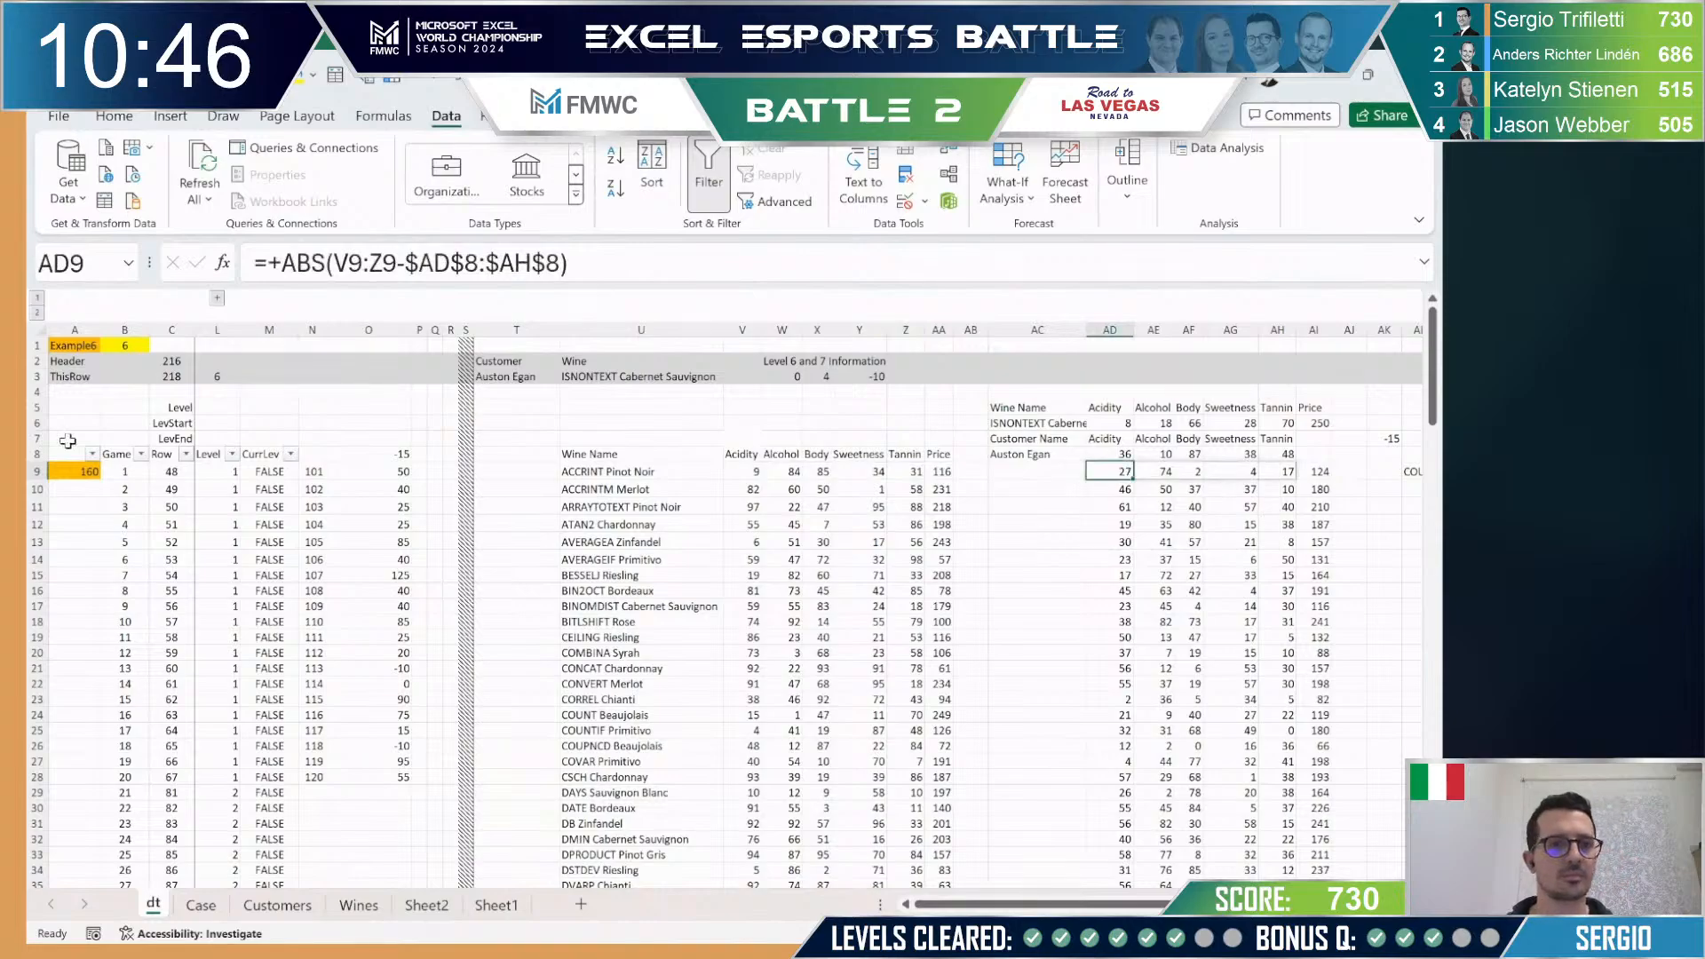
key(ctrl+Home)
key(Right)
text(7)
key(Return)
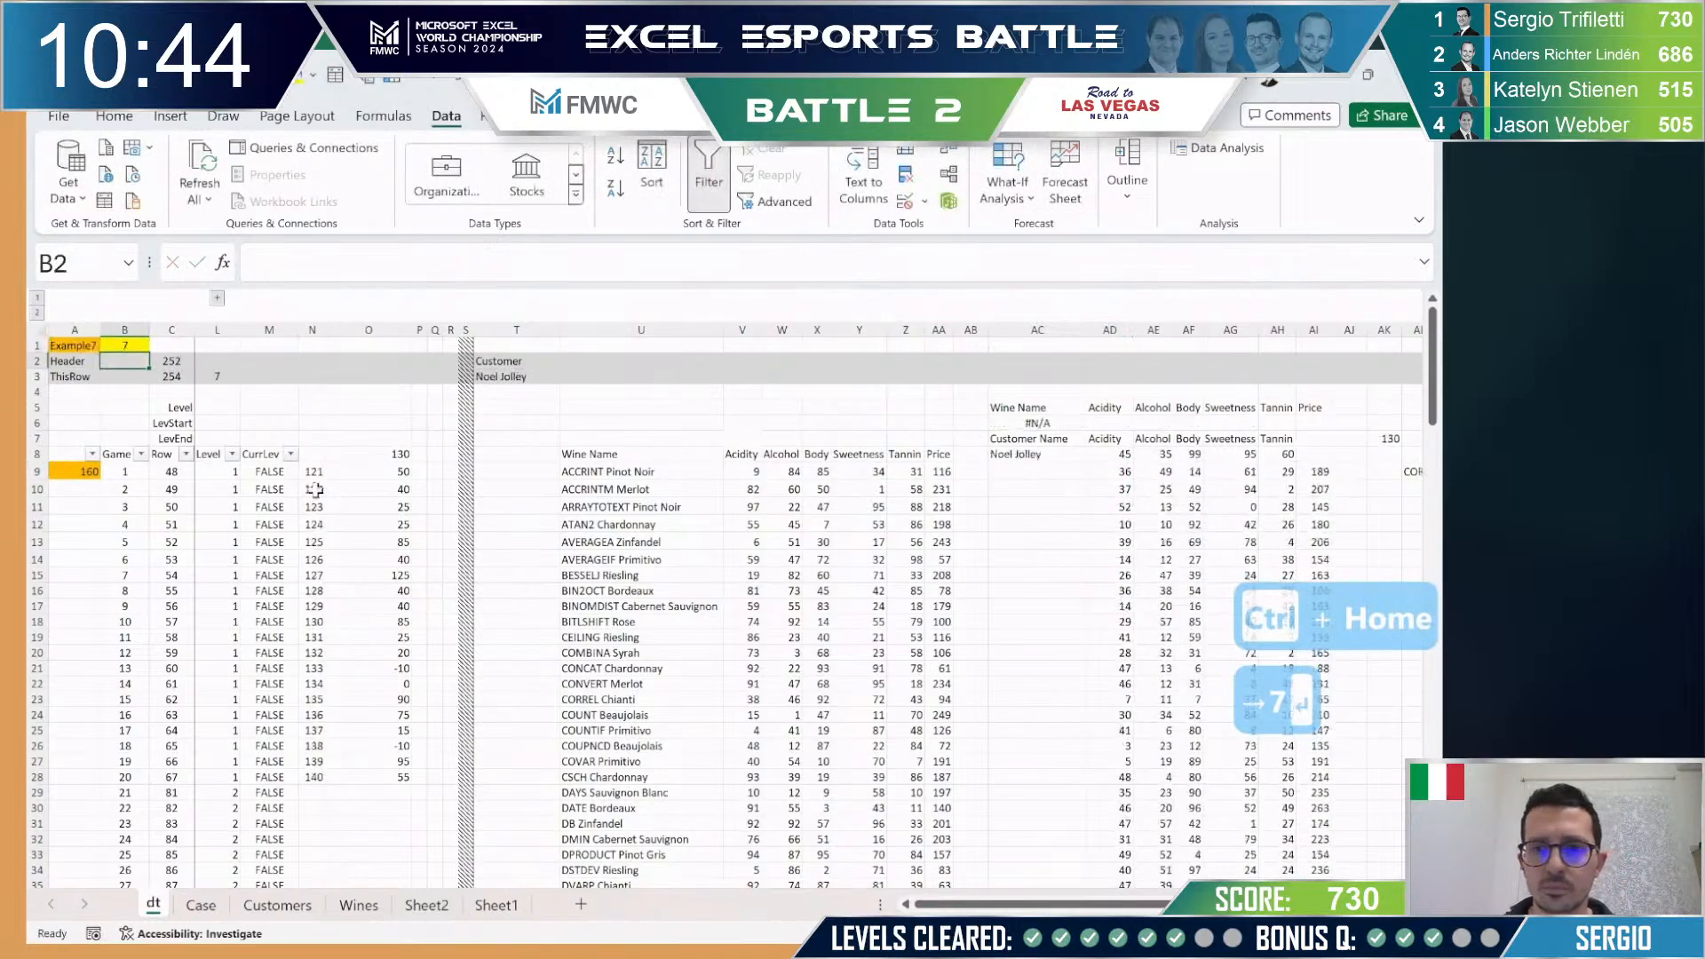
Step: Examine the attribute difference formula in AD9 and the cells beside it along row 9
click(1124, 472)
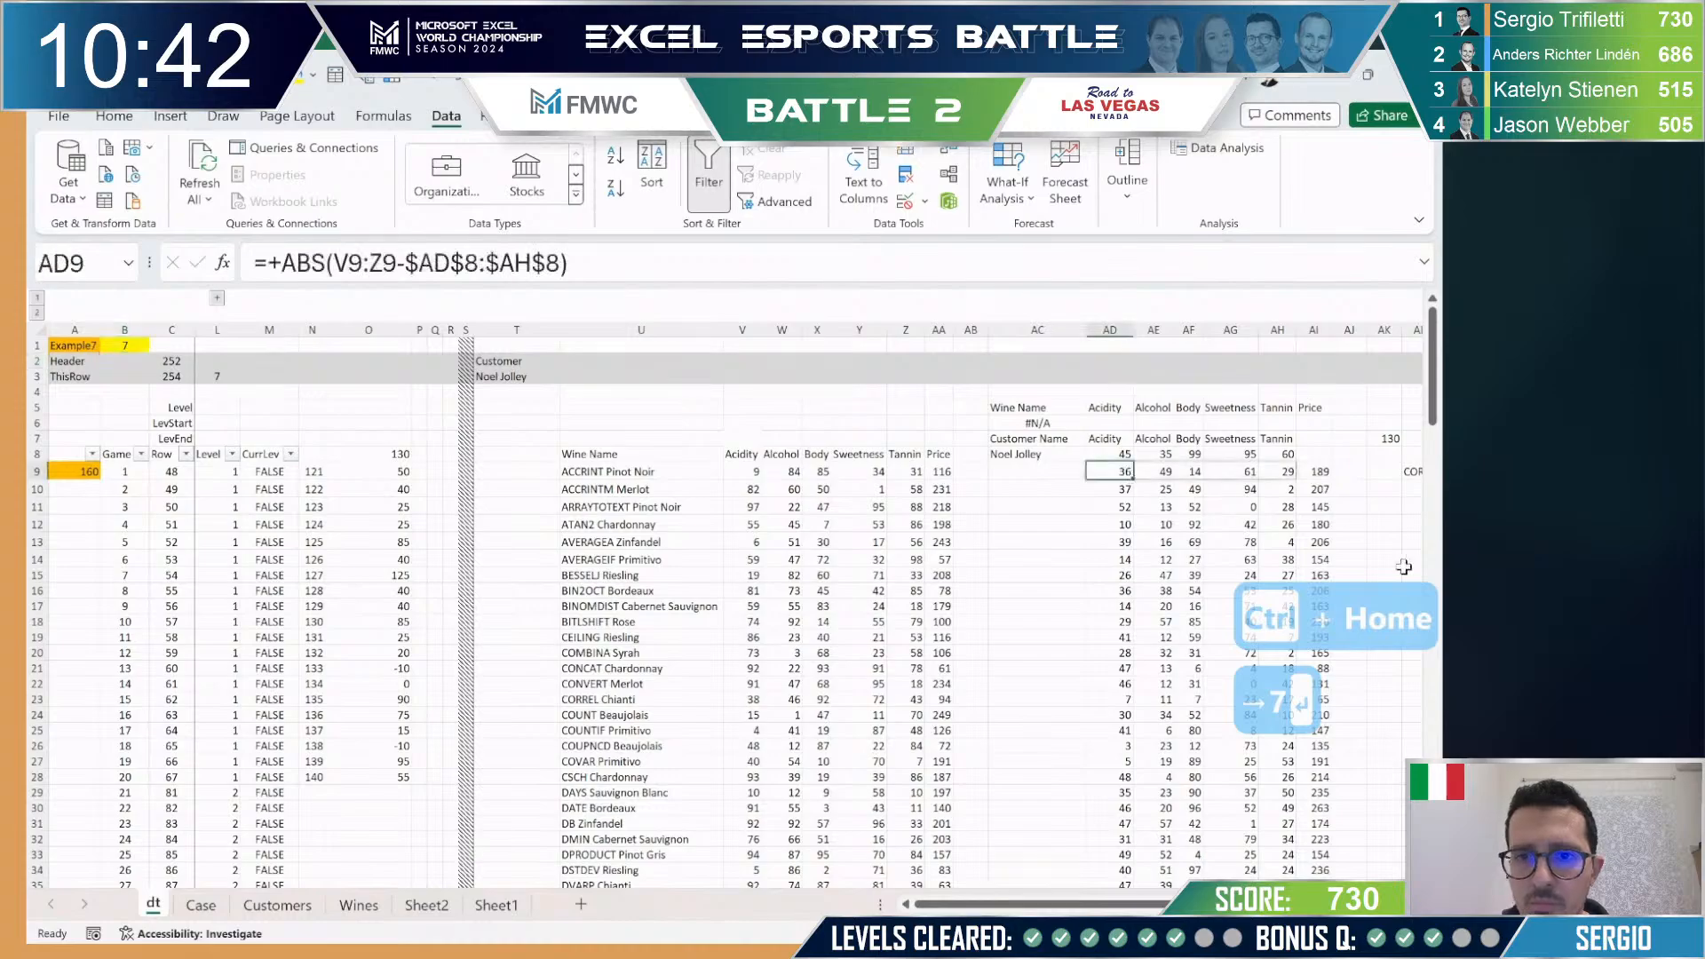
key(Right)
key(Right)
key(Right)
key(Right)
key(Right)
key(Right)
key(Right)
key(Right)
key(Right)
key(Right)
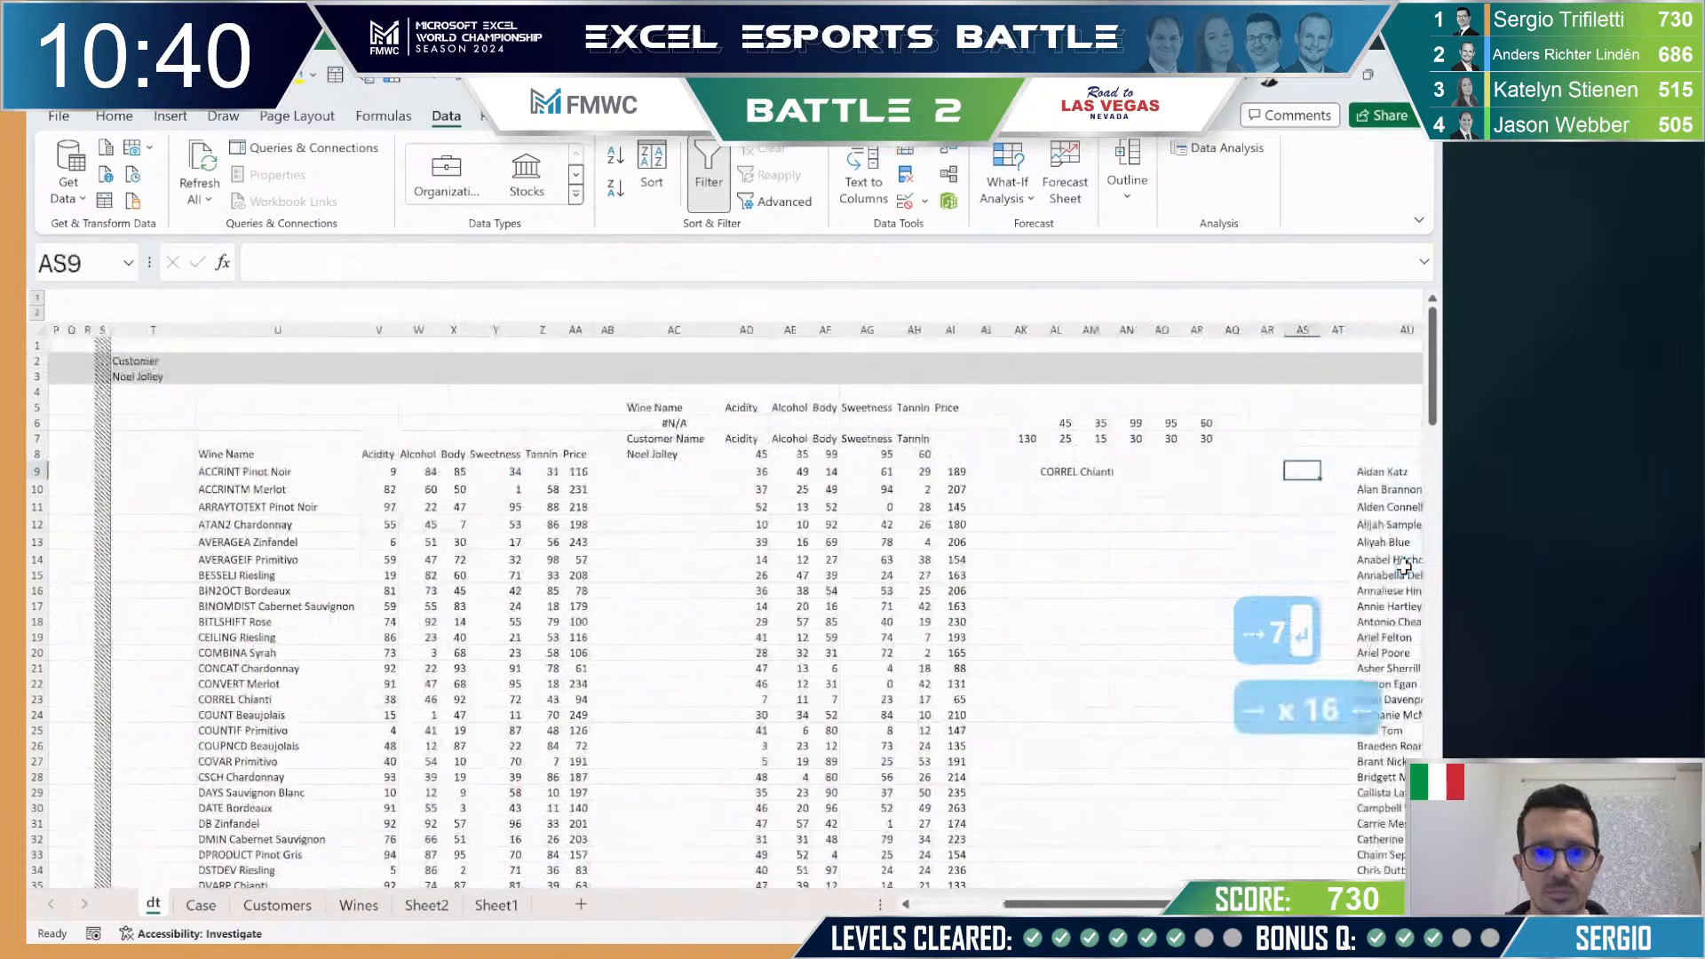
key(Left)
key(Left)
key(Left)
key(Left)
key(Left)
key(Left)
key(Left)
key(Left)
key(Left)
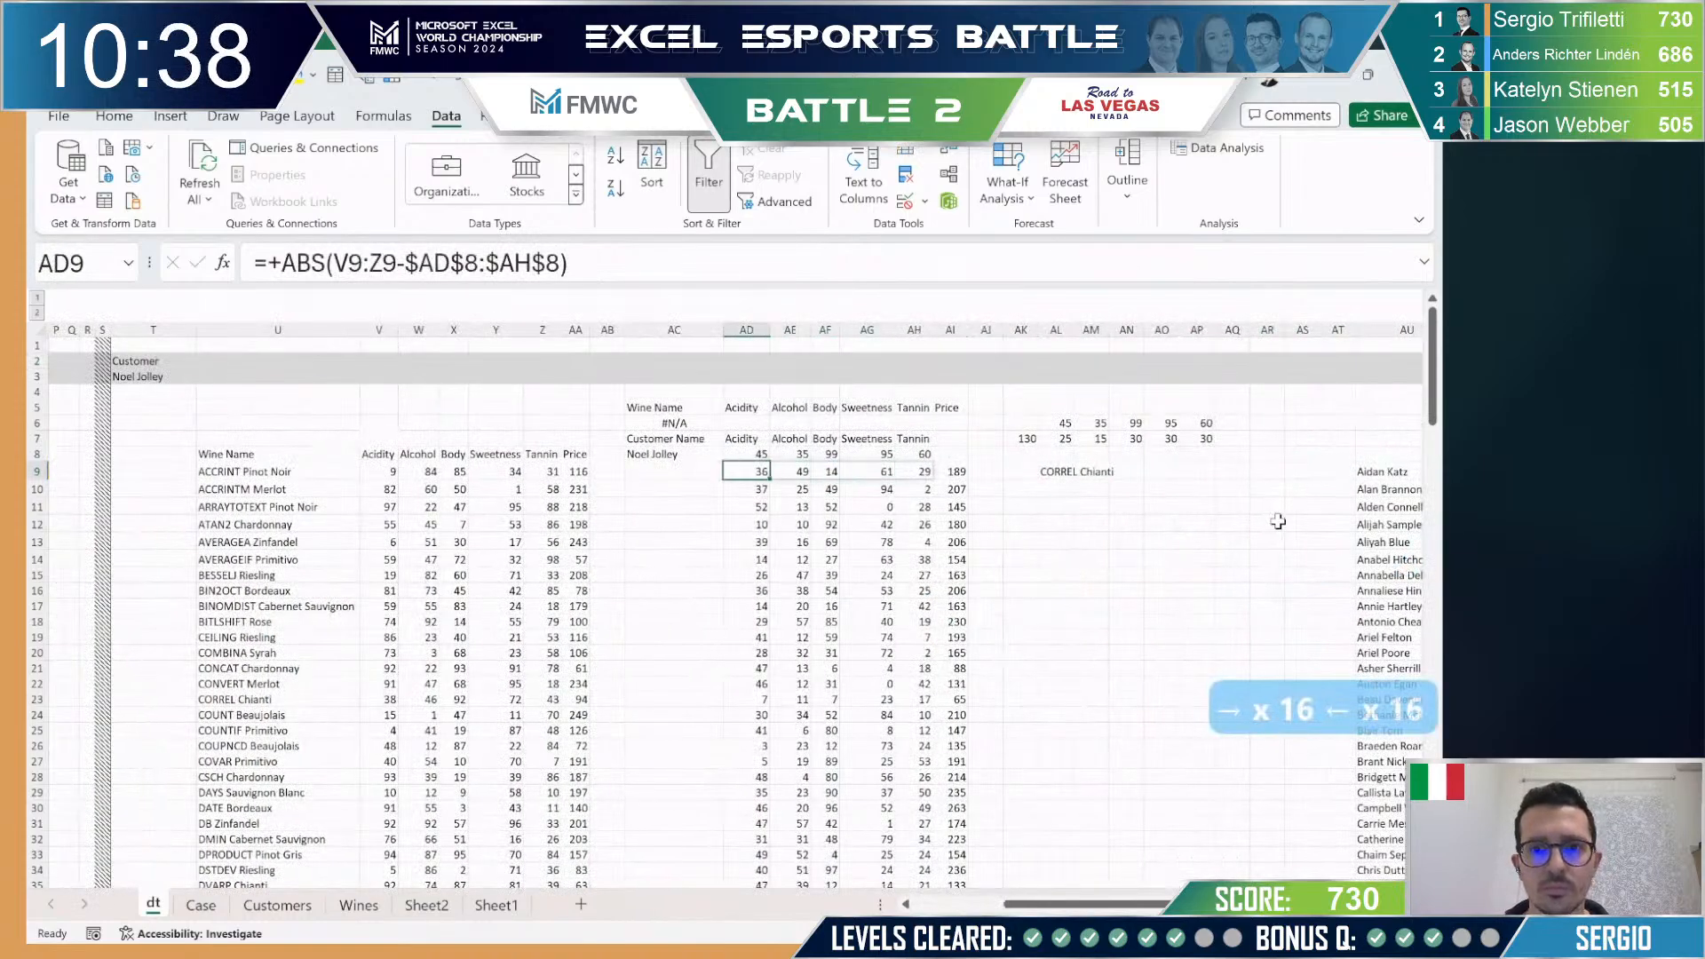
Step: Copy the SORT and FILTER formula from AL9 to AS9
click(1066, 439)
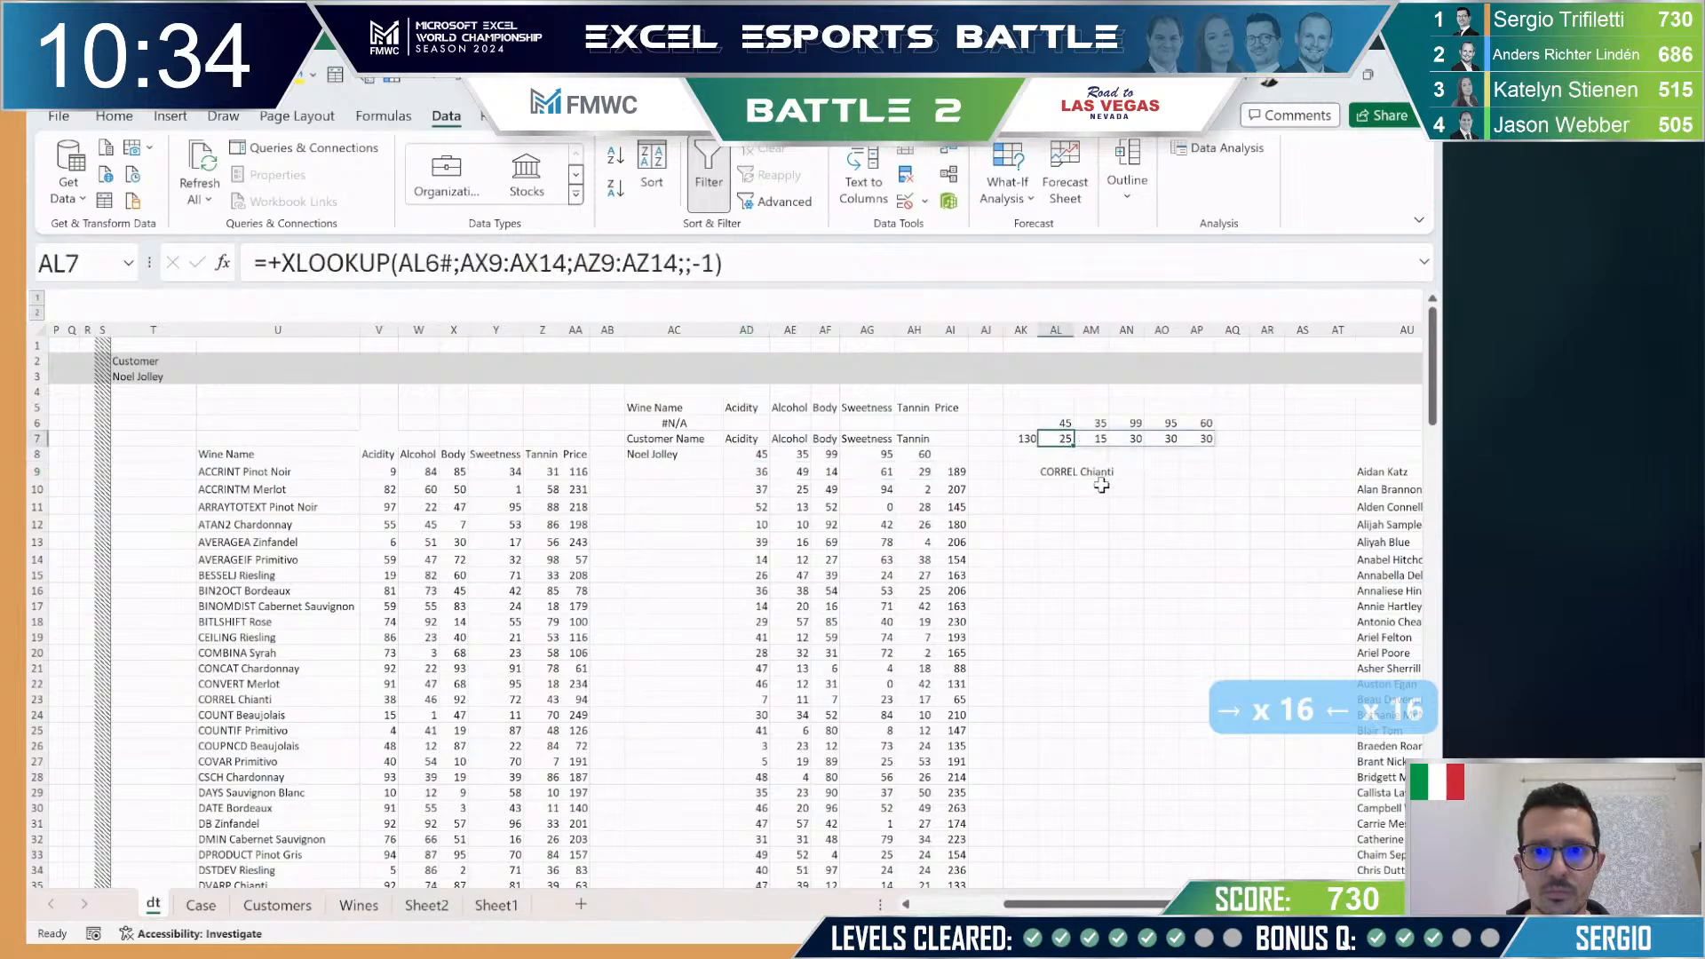
key(ctrl+c)
click(1059, 477)
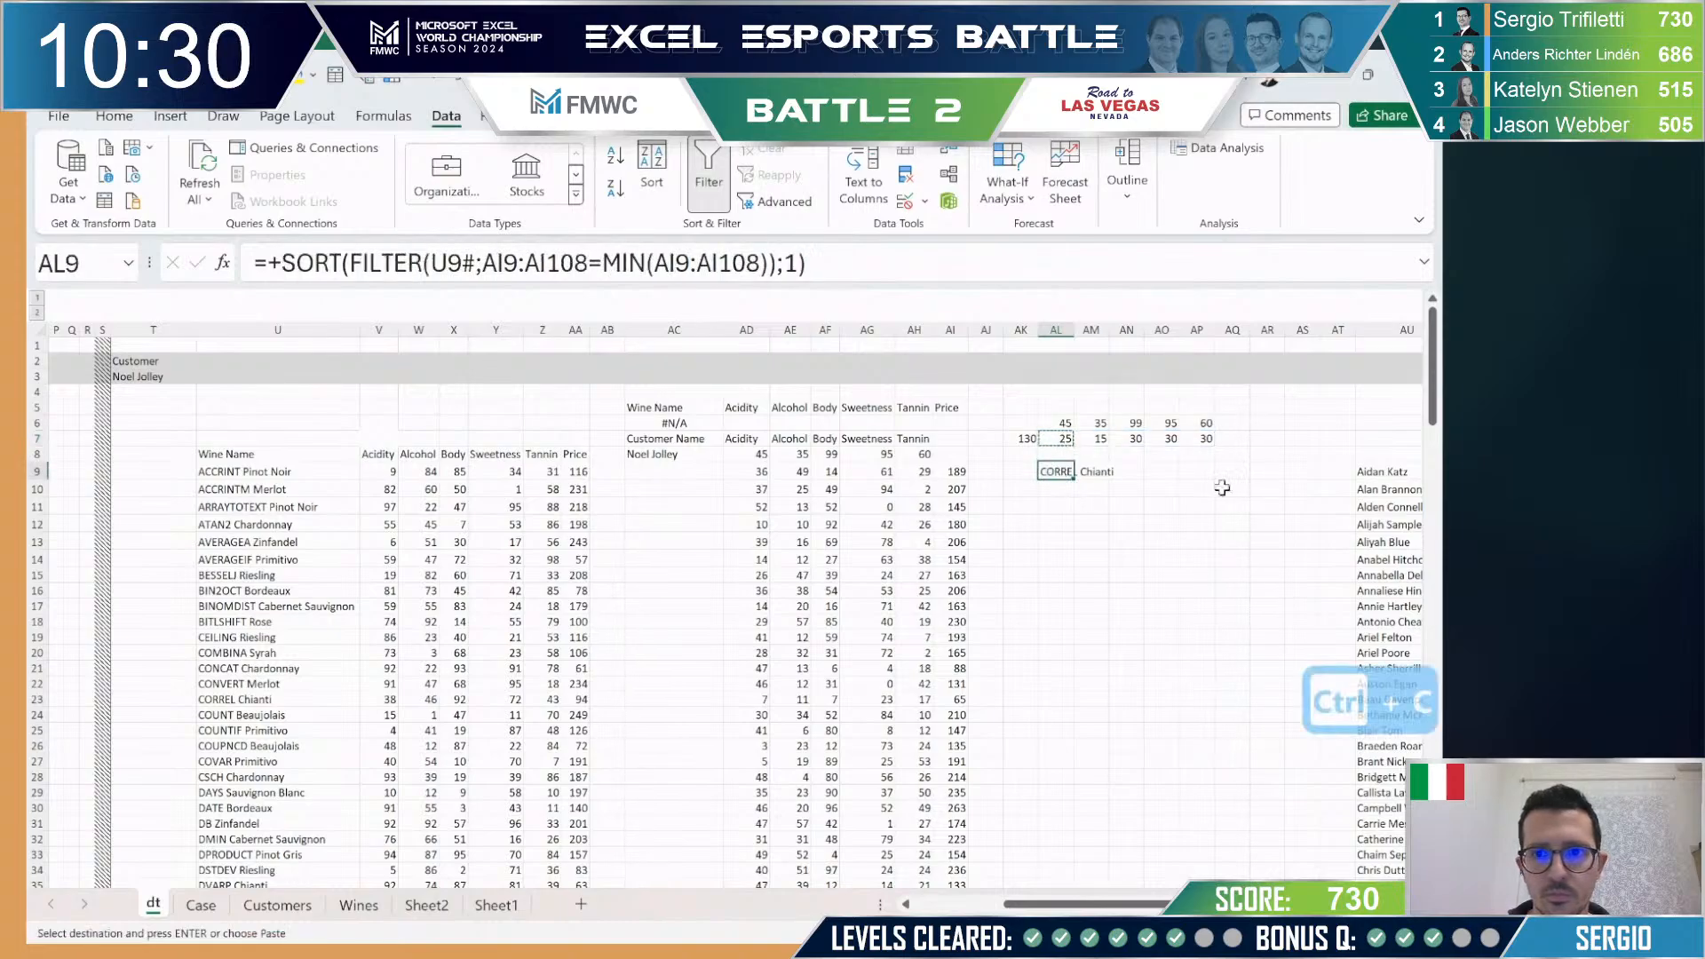
key(Escape)
key(ctrl+c)
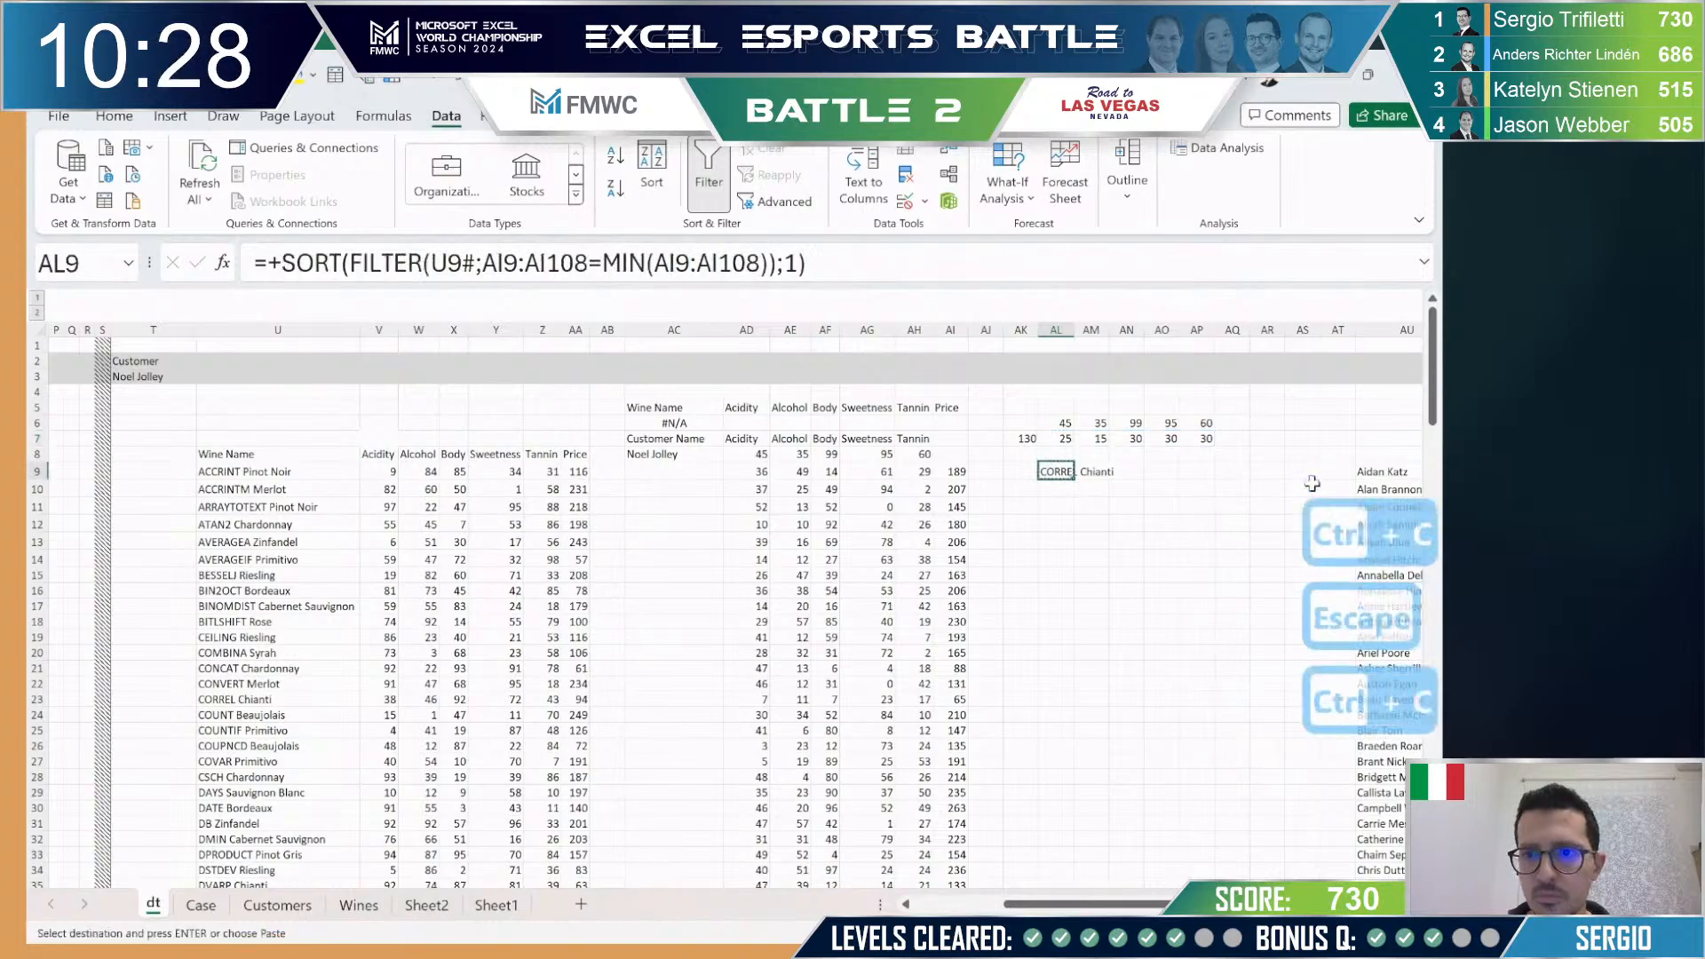
click(1302, 471)
key(ctrl+v)
Step: Copy the XLOOKUP score formula from AL7 to AJ9, beside the first wine's differences
click(1056, 438)
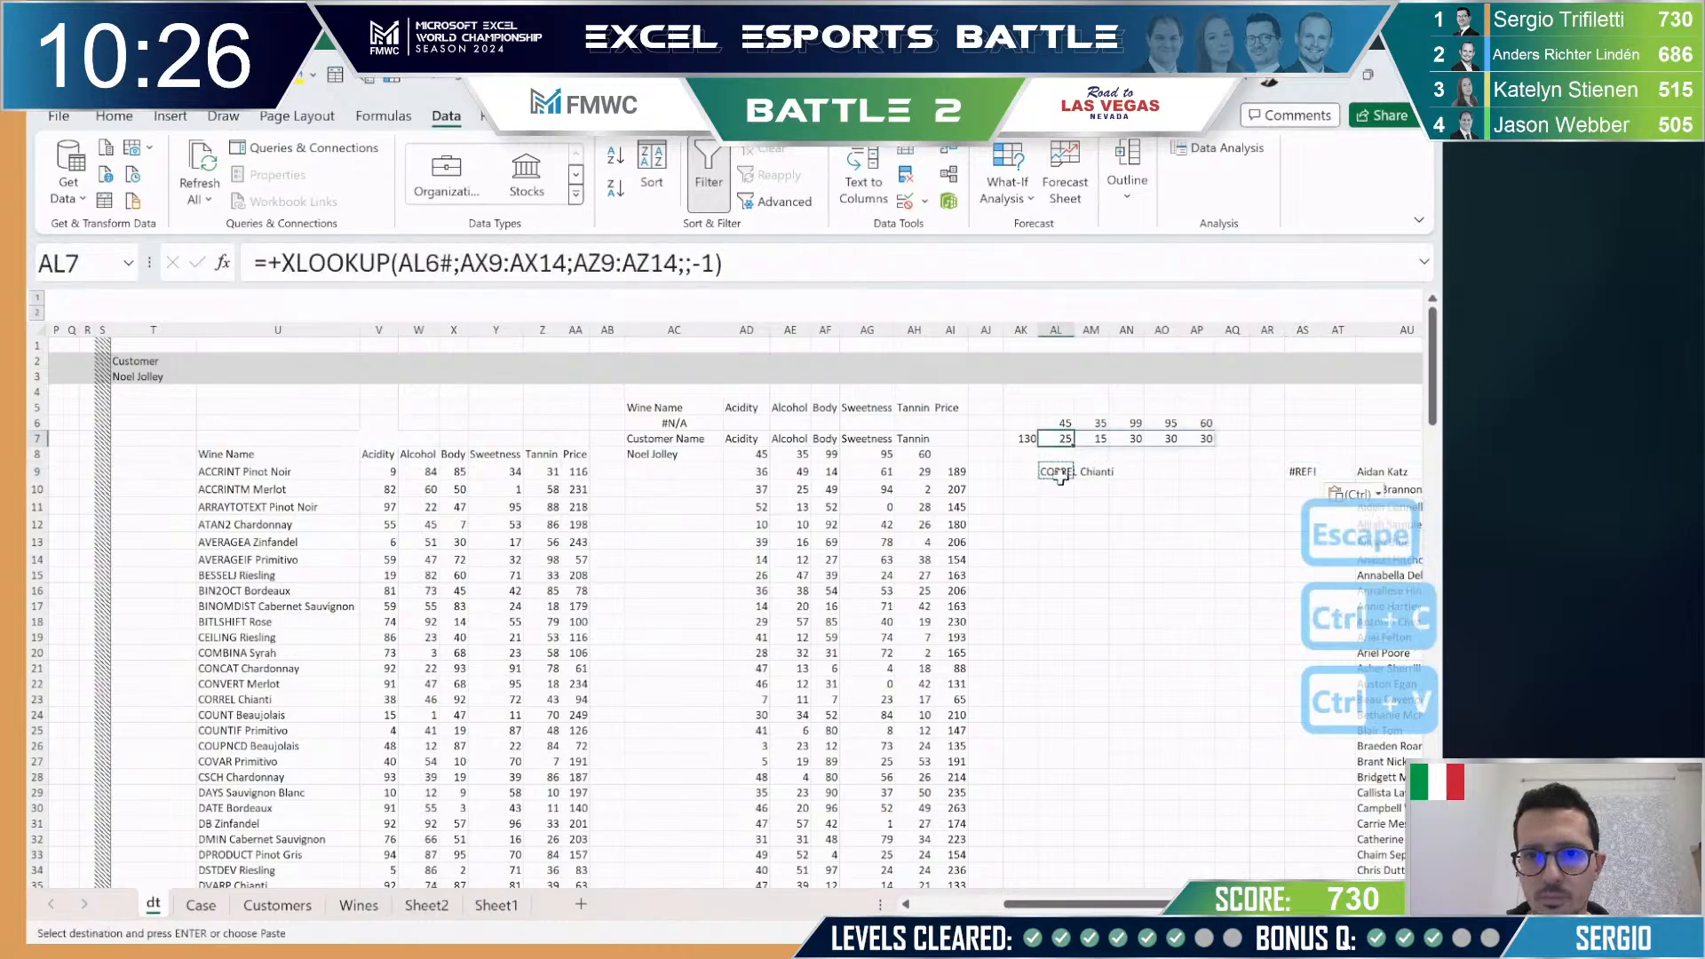
key(ctrl+c)
click(1058, 473)
key(Left)
key(Left)
key(ctrl+v)
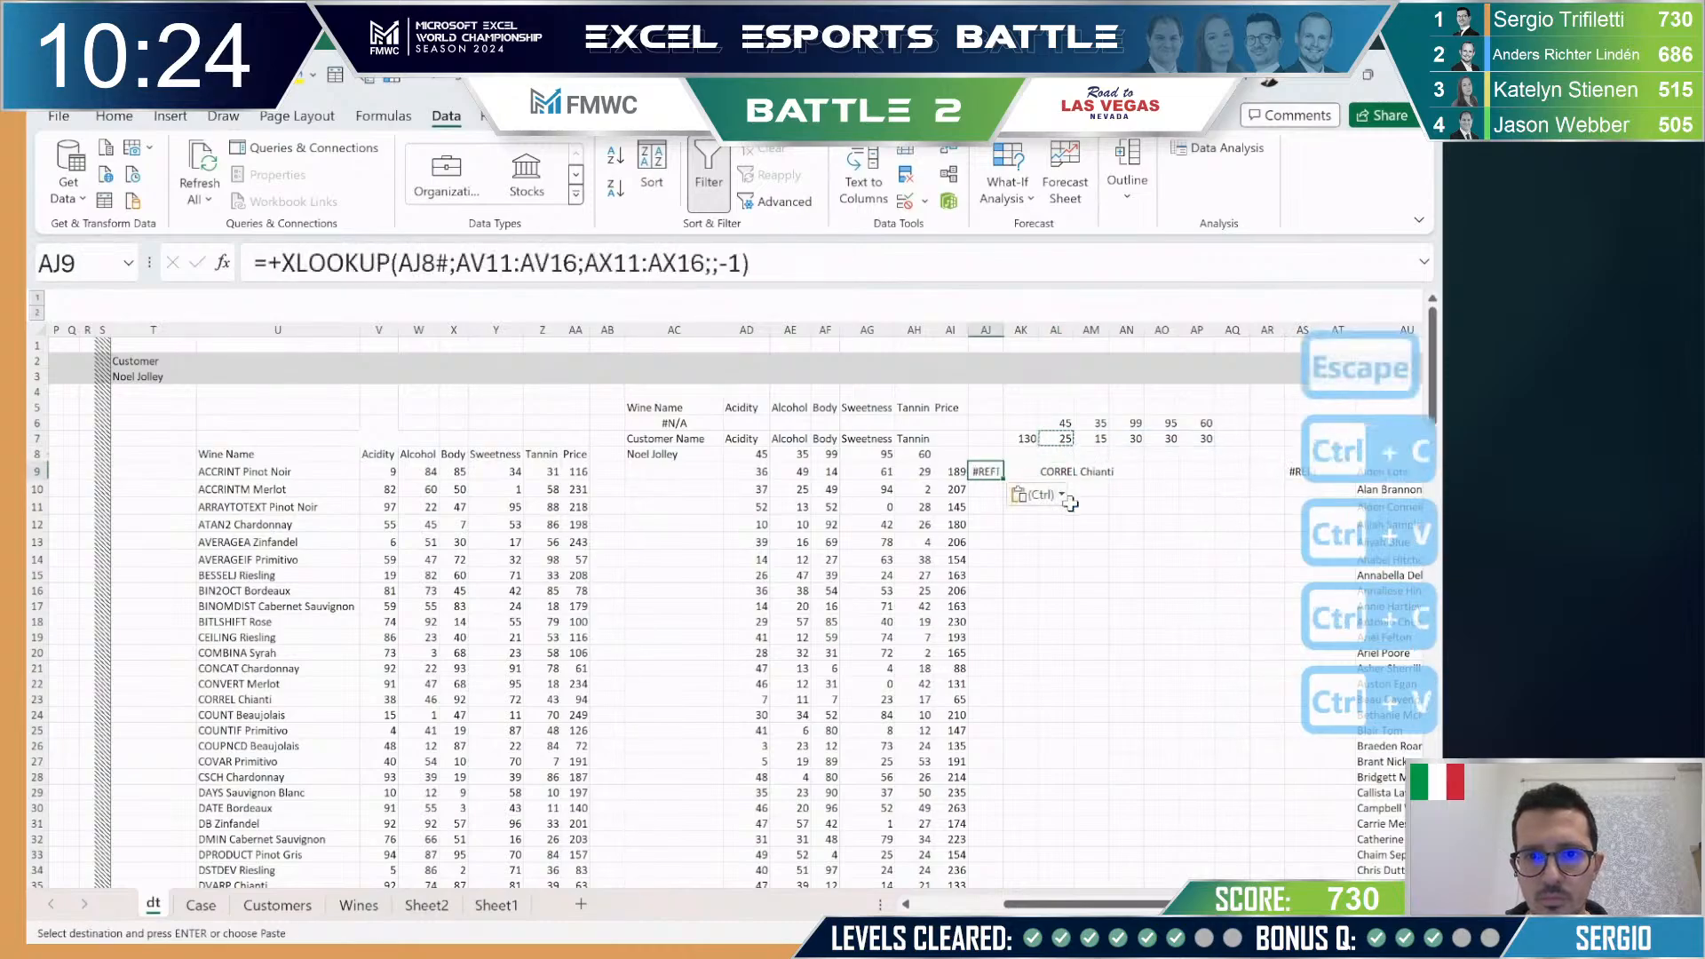
Step: Clear the original SORT and FILTER formula in AL9 and check the references of the XLOOKUP in AJ9
key(Escape)
click(1063, 473)
key(Delete)
key(Left)
key(Left)
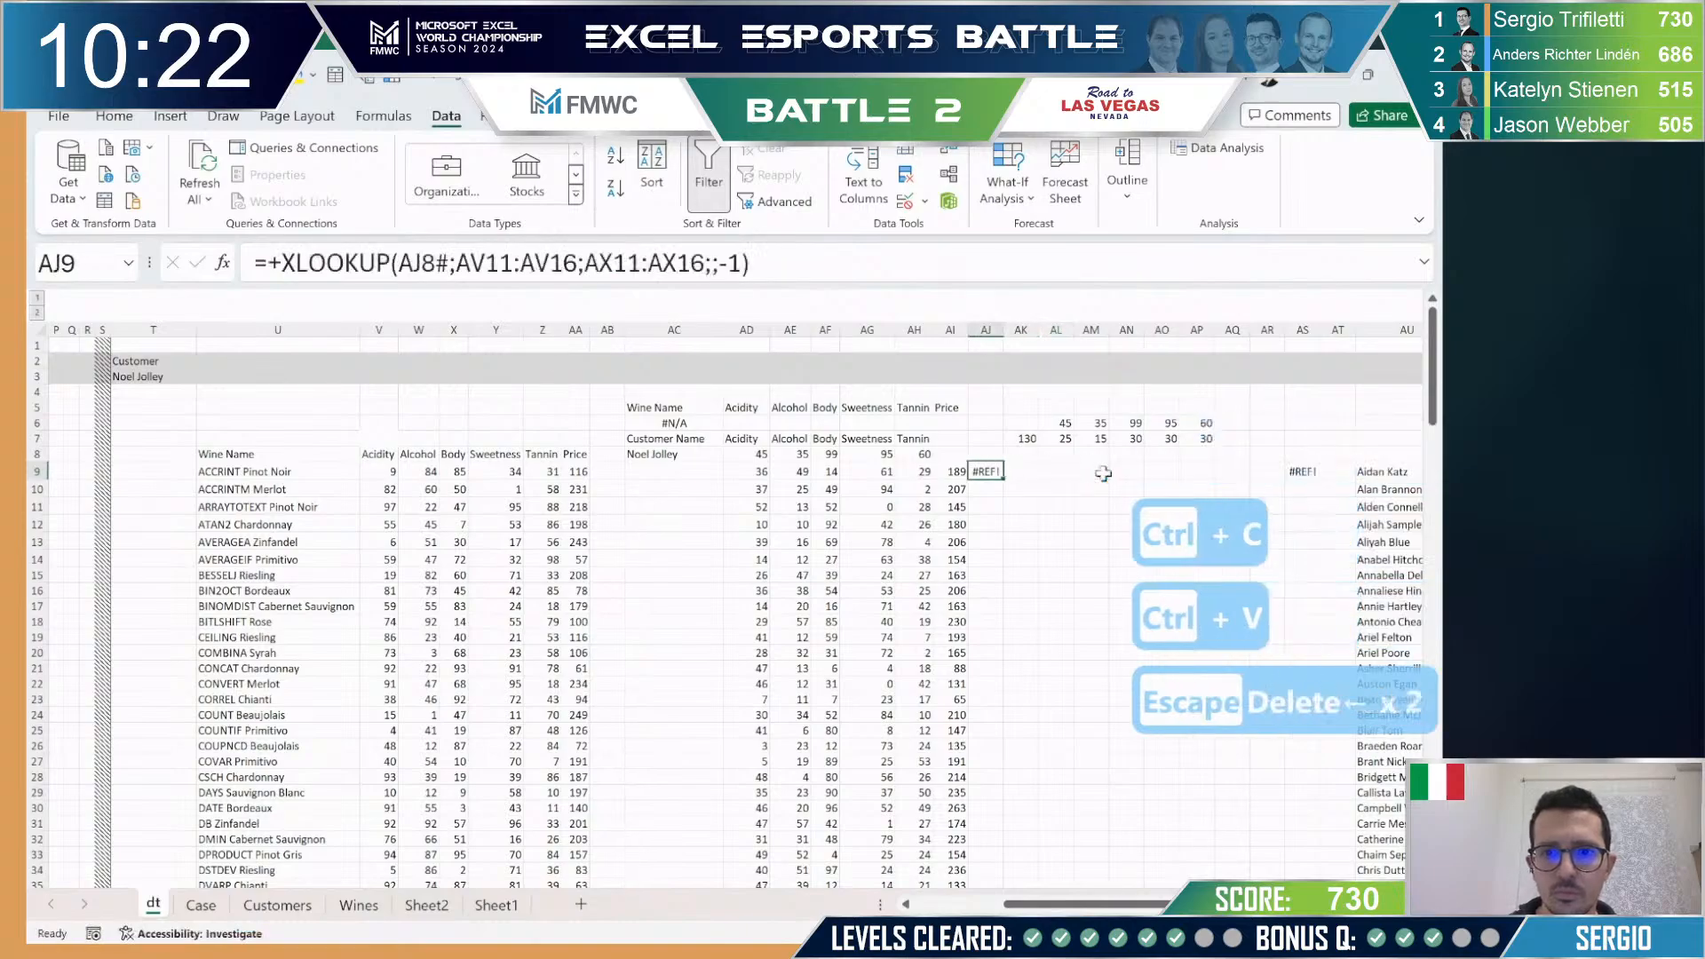
key(F2)
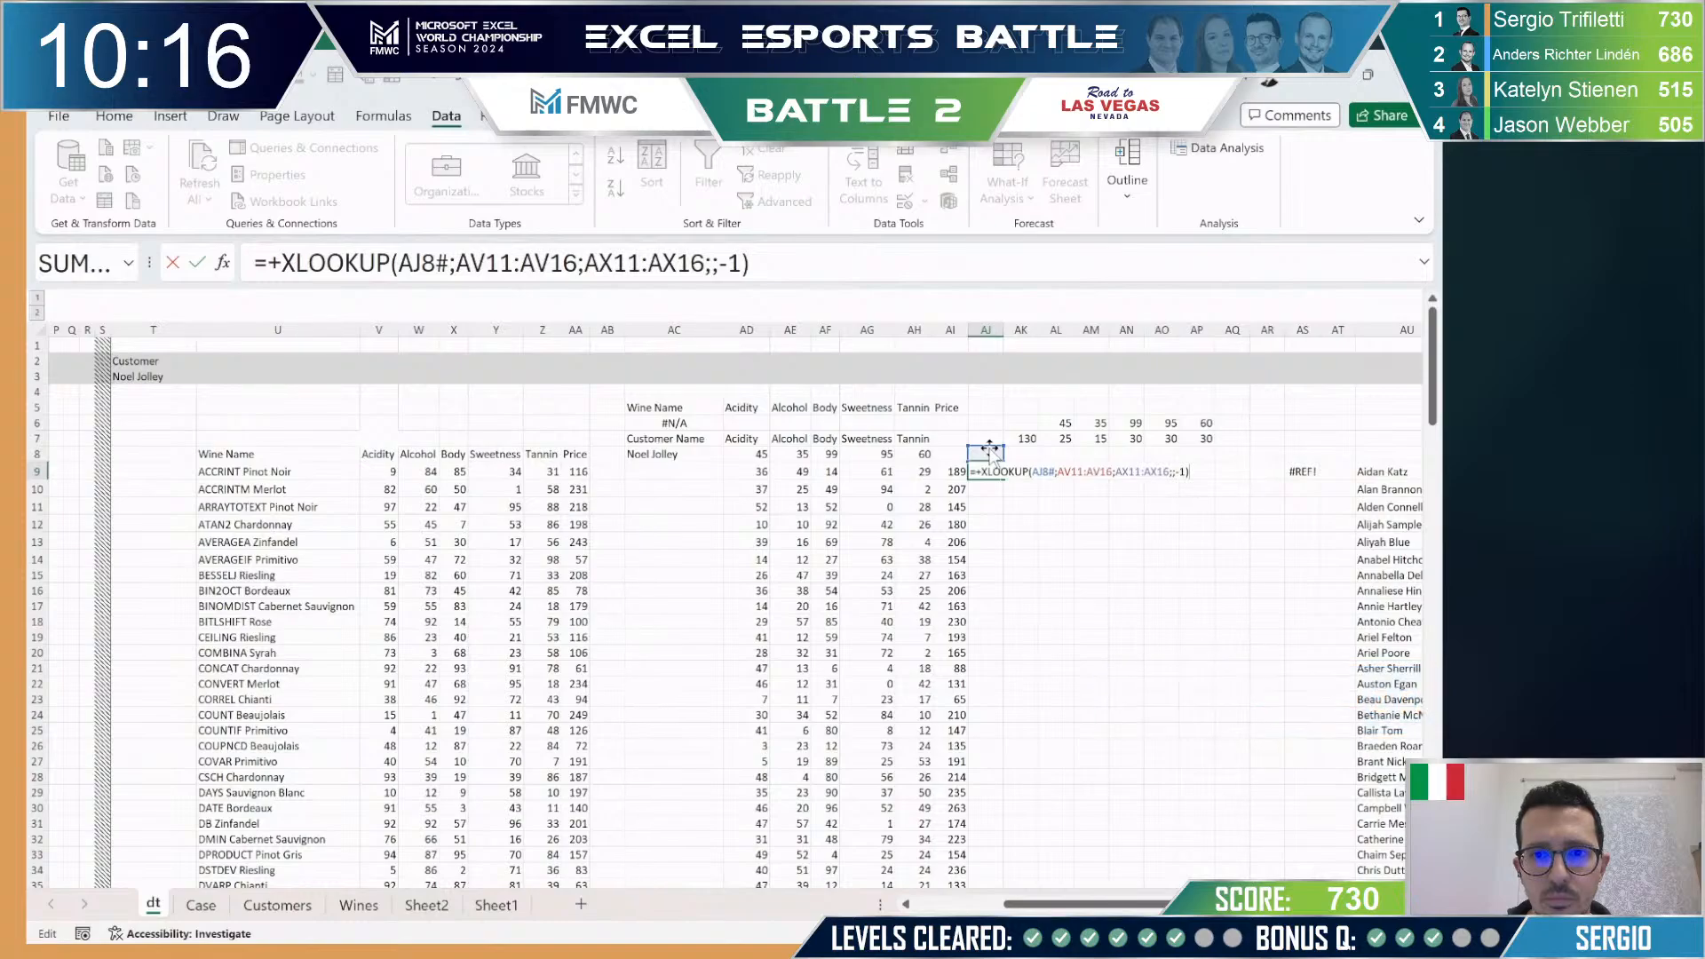
key(Escape)
Step: Paste the XLOOKUP score formula from AL7 into AJ9 again and change its lookup value to AD9#
click(1070, 438)
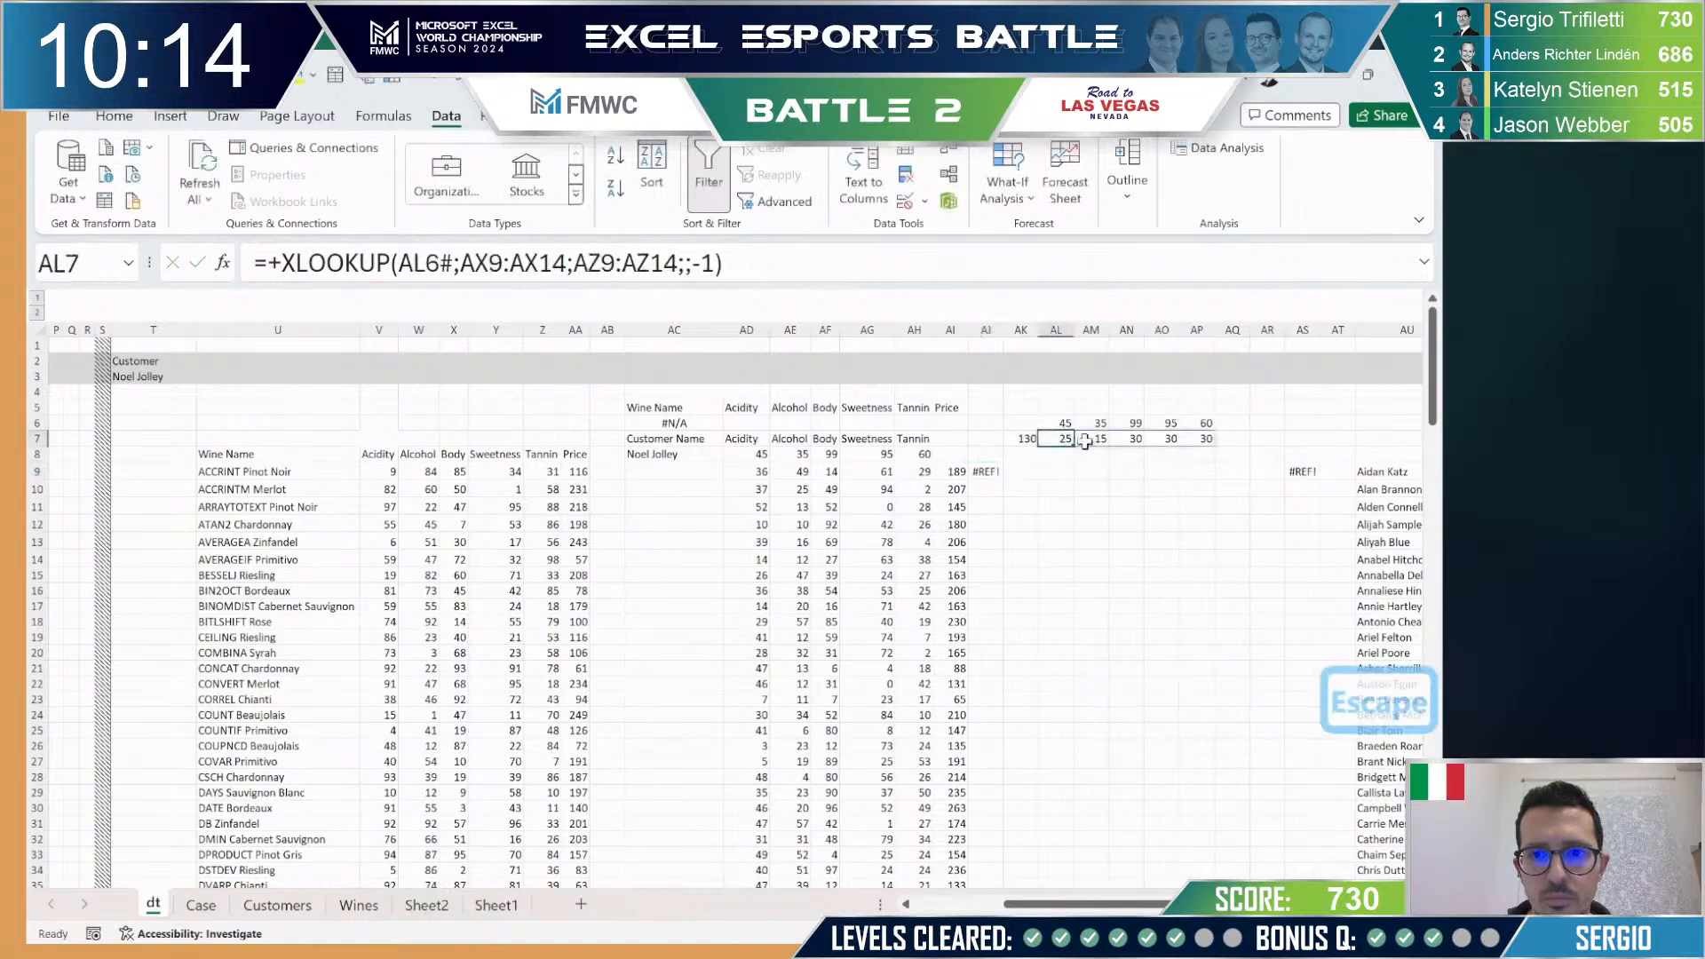
key(ctrl+c)
click(987, 471)
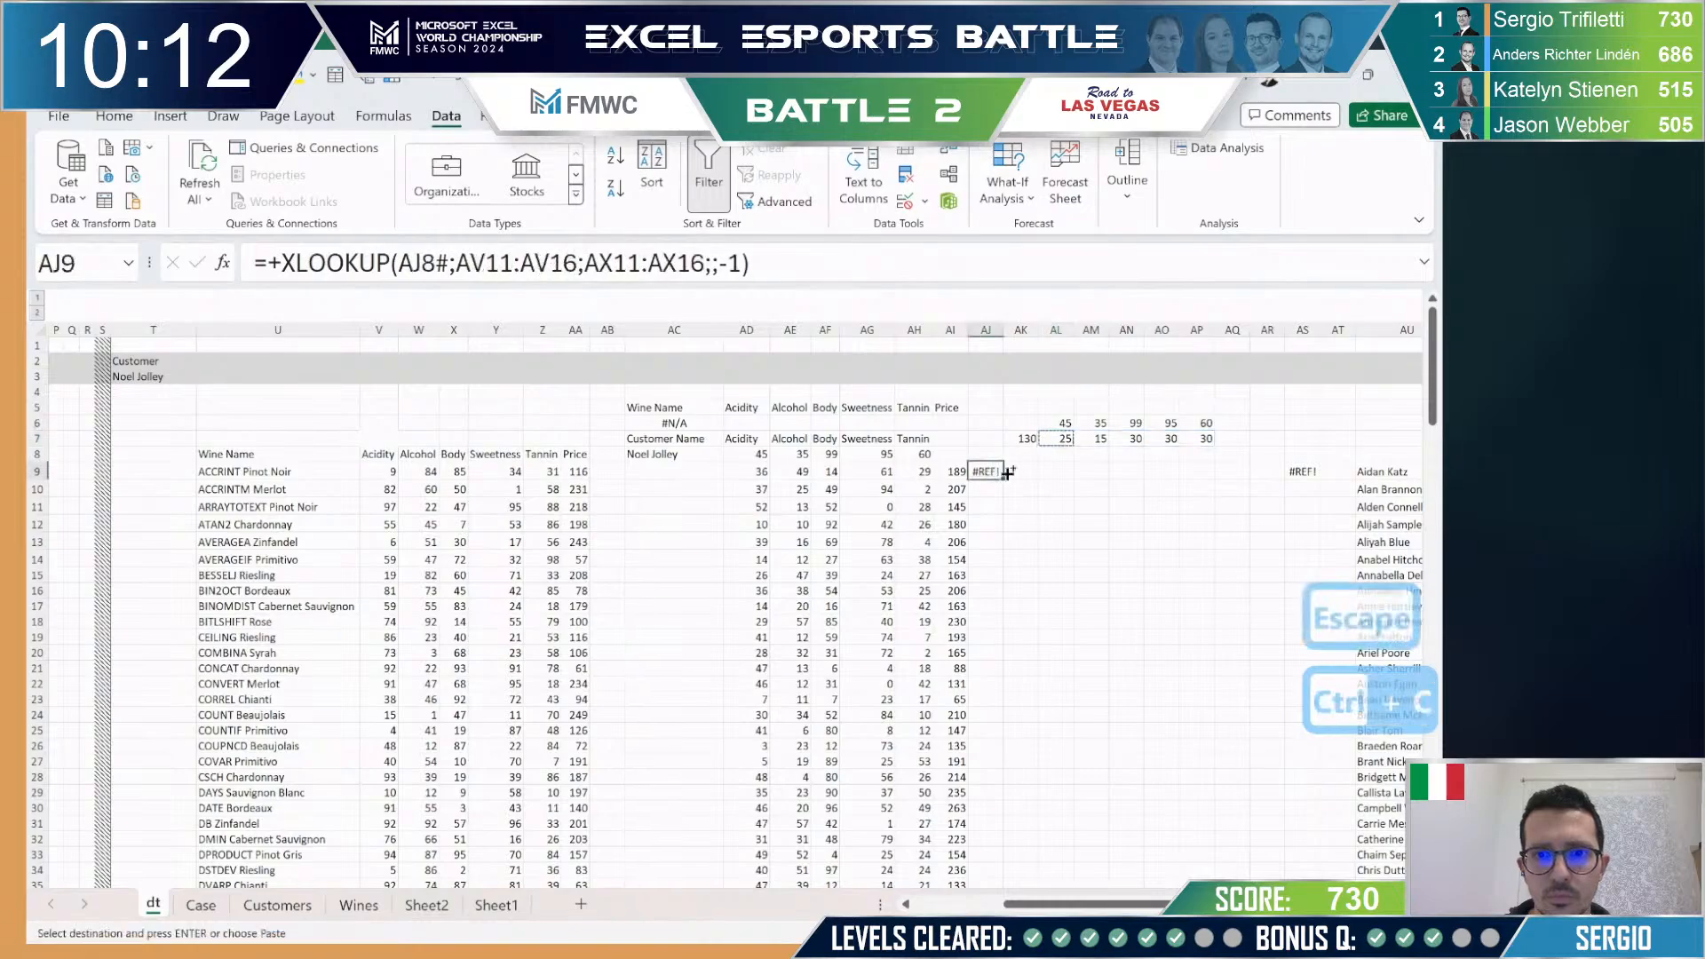
key(ctrl+v)
key(Escape)
key(F2)
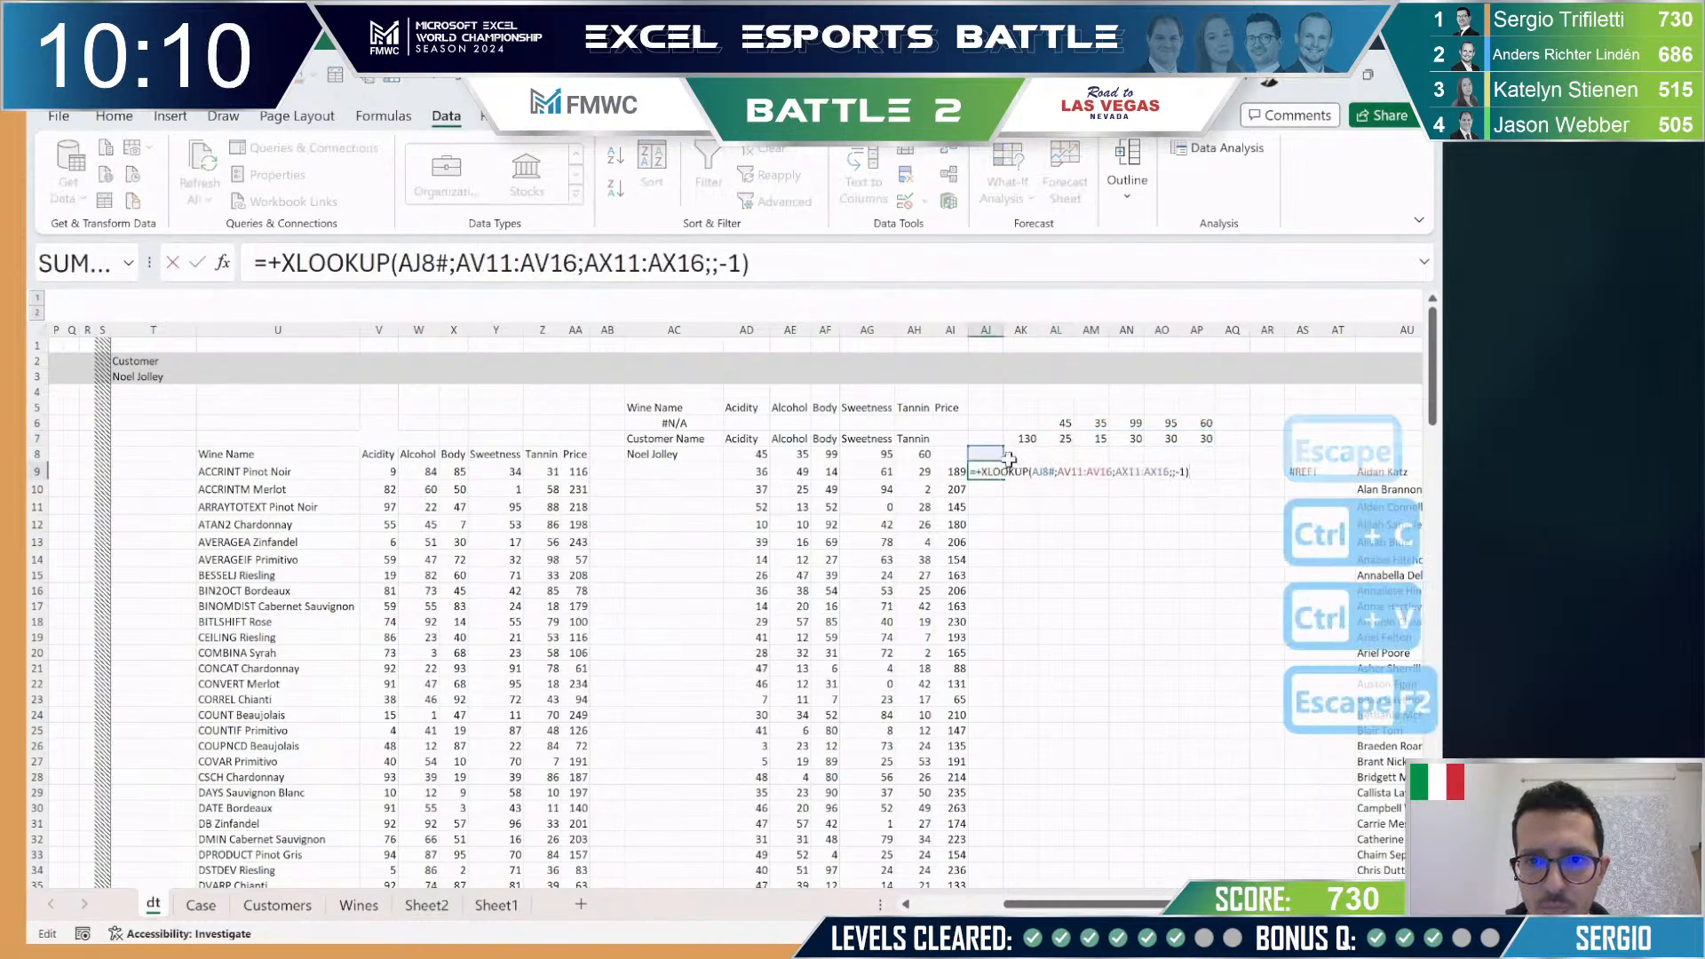
click(790, 471)
key(Left)
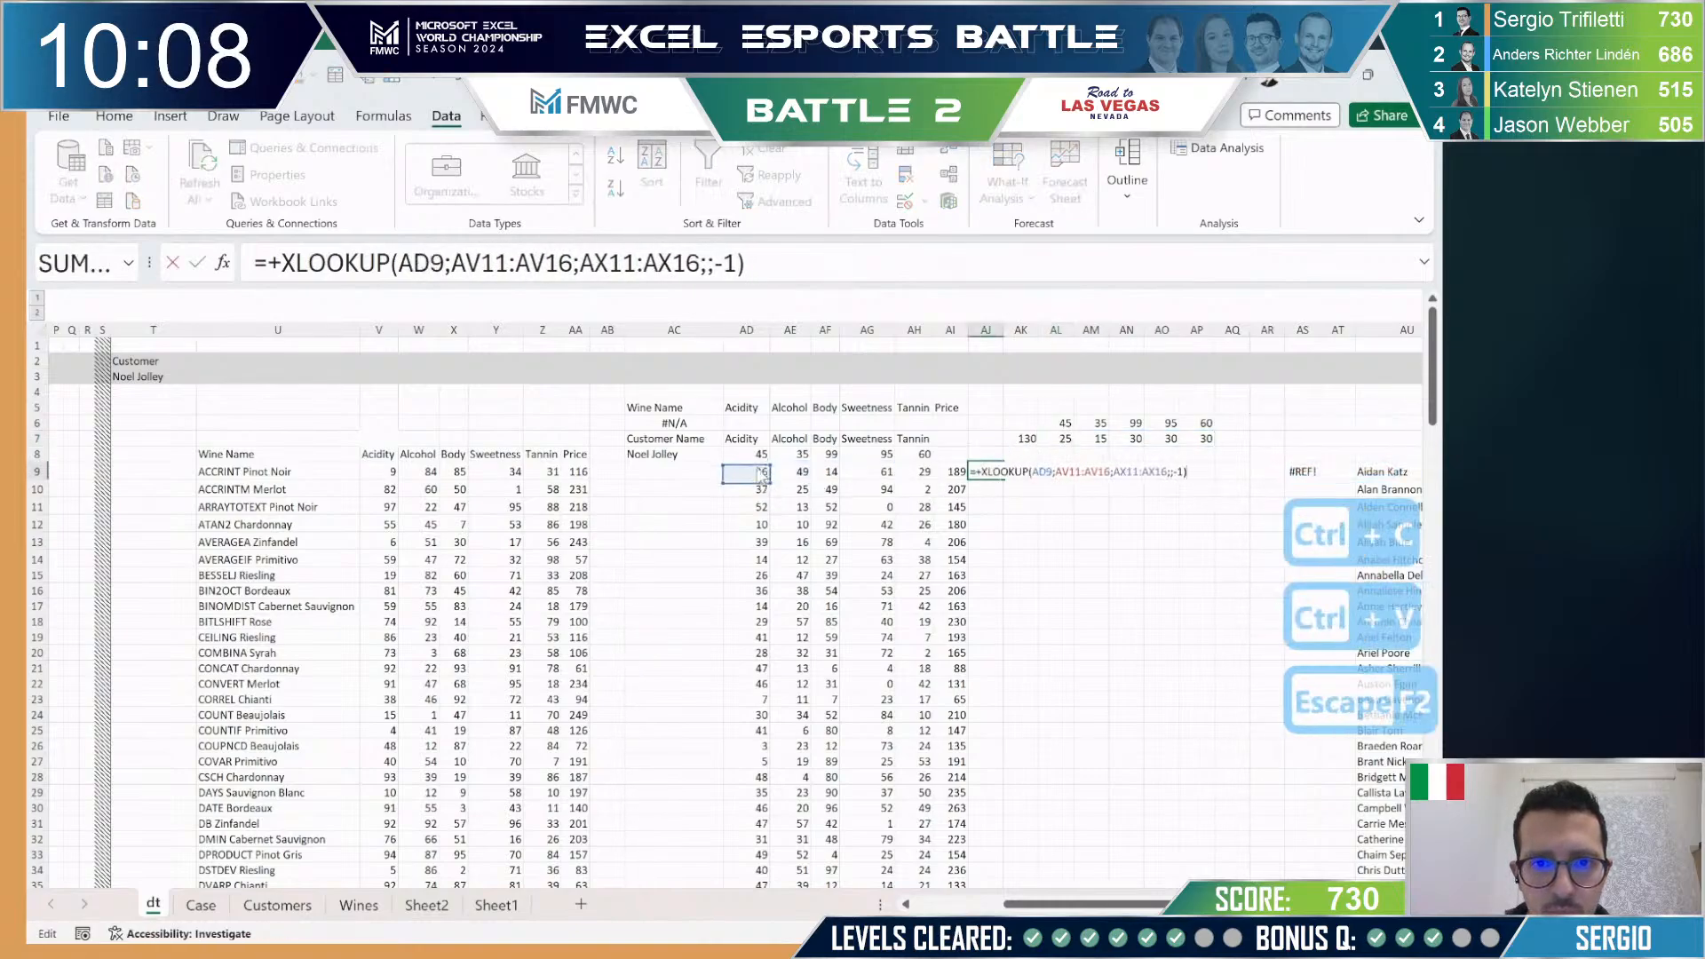
shift+click(927, 479)
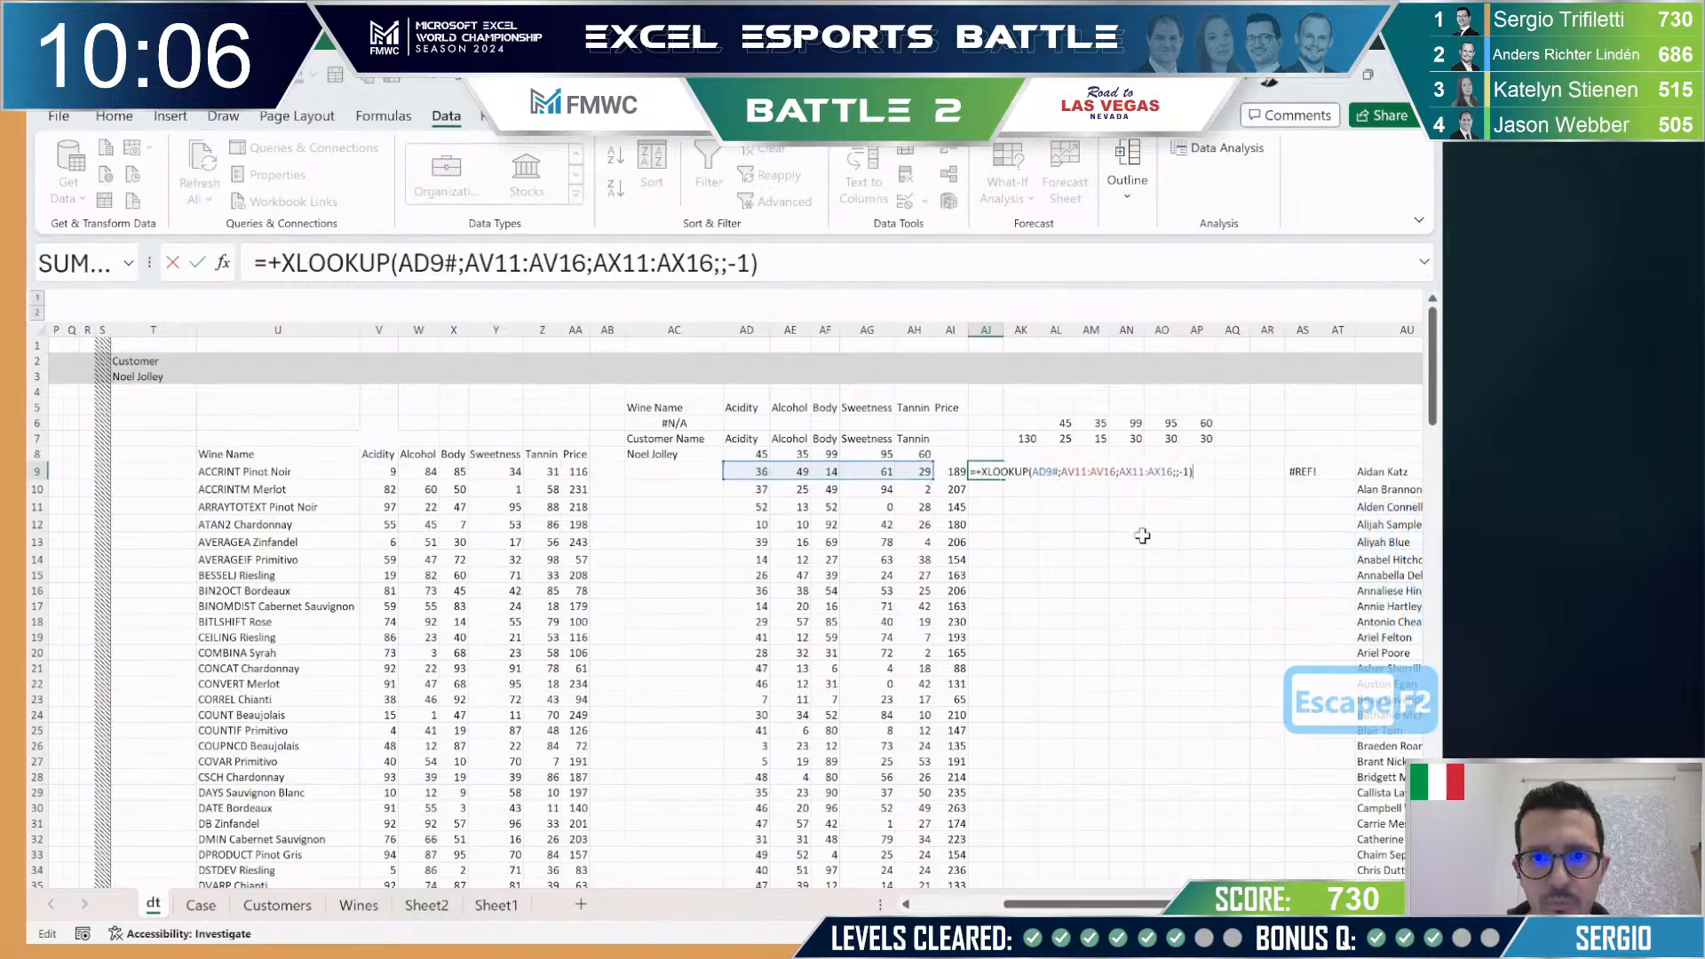
key(Return)
key(Up)
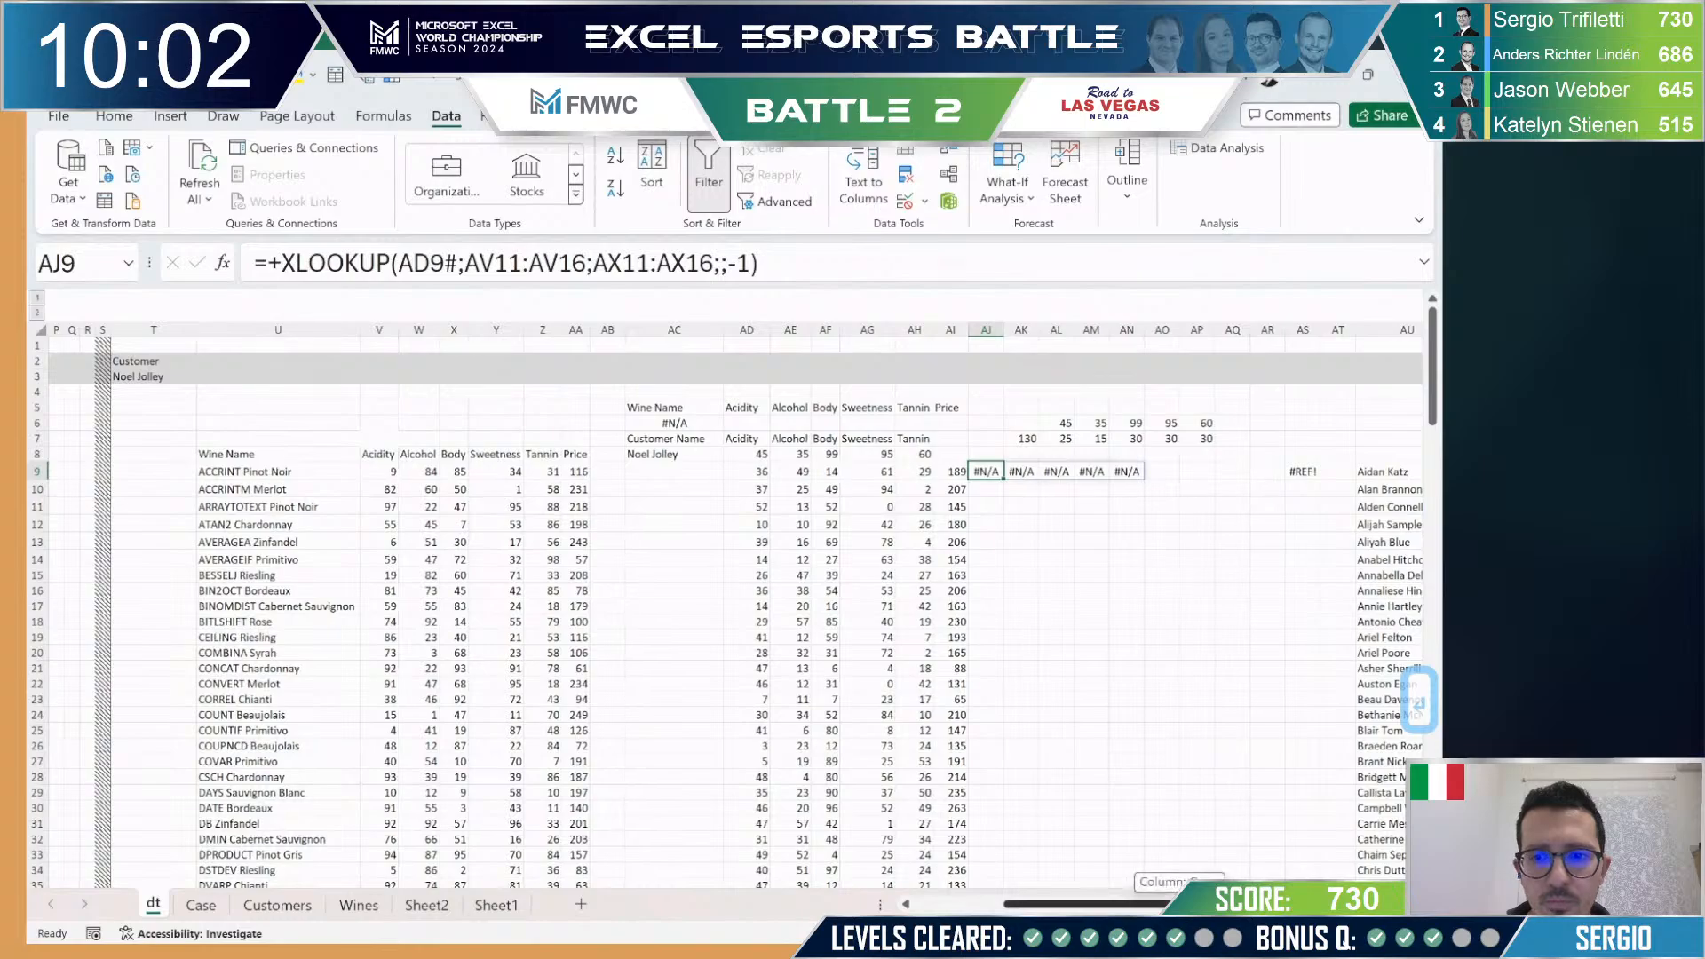
Step: Correct the XLOOKUP in AJ9 to use AX9:AX14 as the lookup range and AZ9:AZ14 as the return range
drag(1109, 904, 1175, 904)
key(F2)
drag(1340, 498, 1407, 466)
drag(1236, 497, 1345, 475)
key(Return)
key(Up)
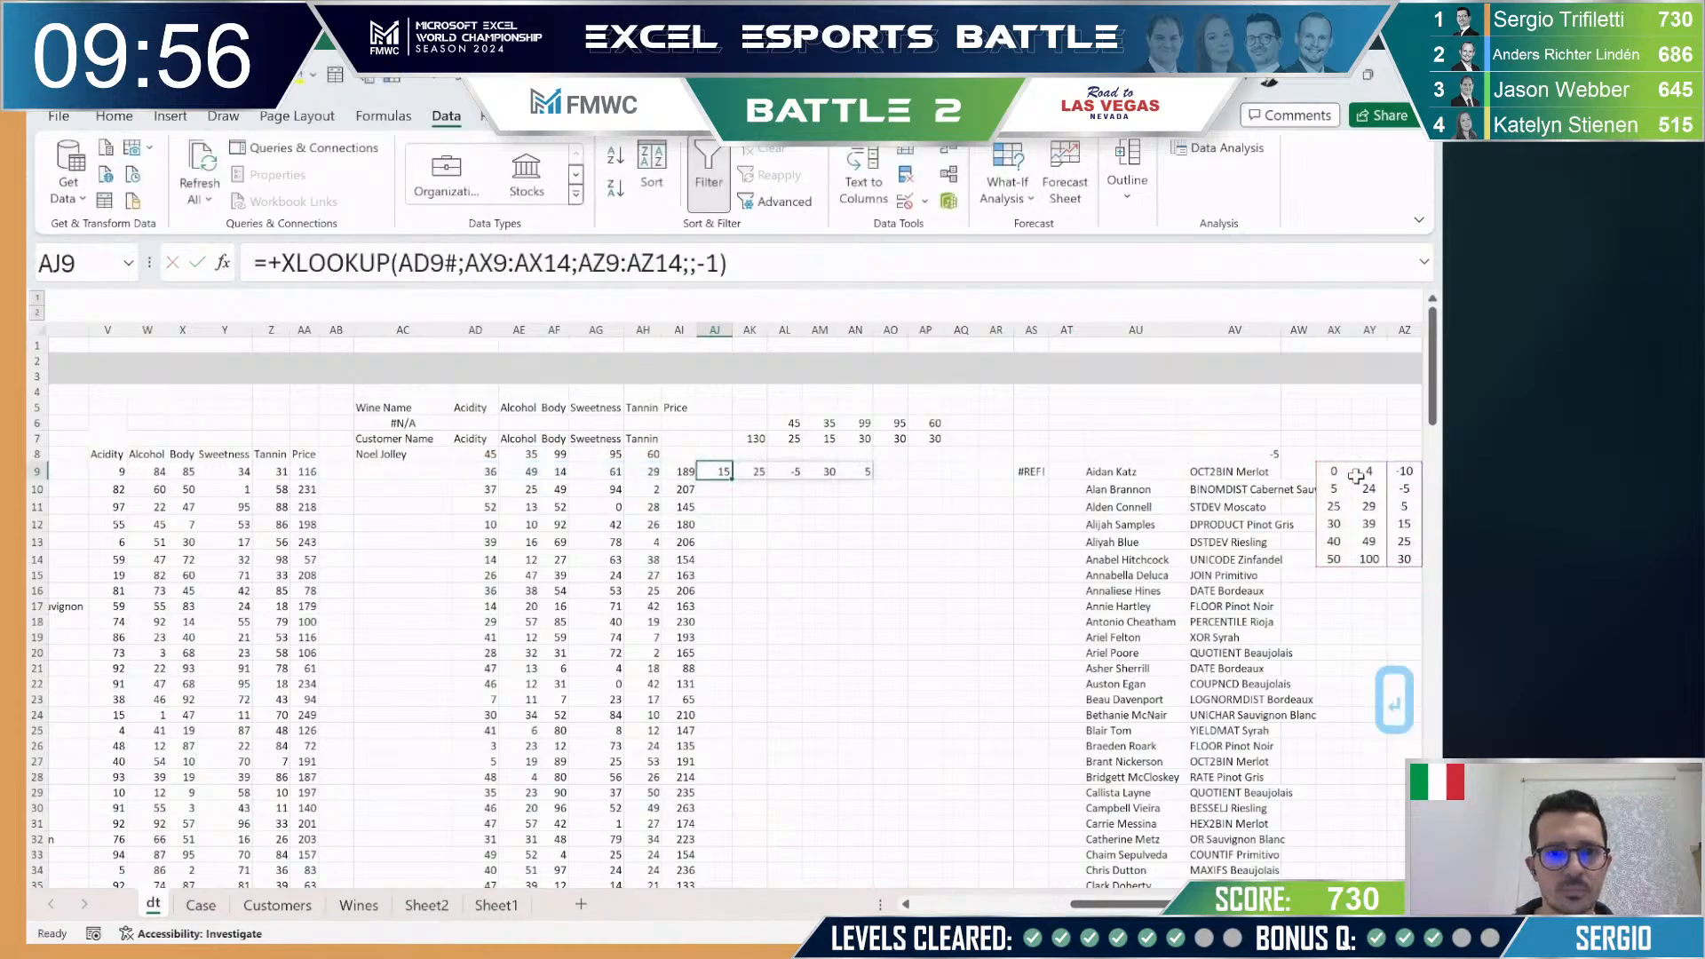
Step: Copy the XLOOKUP in AJ9 down column AJ through the last wine row
key(F2)
key(Escape)
key(ctrl+c)
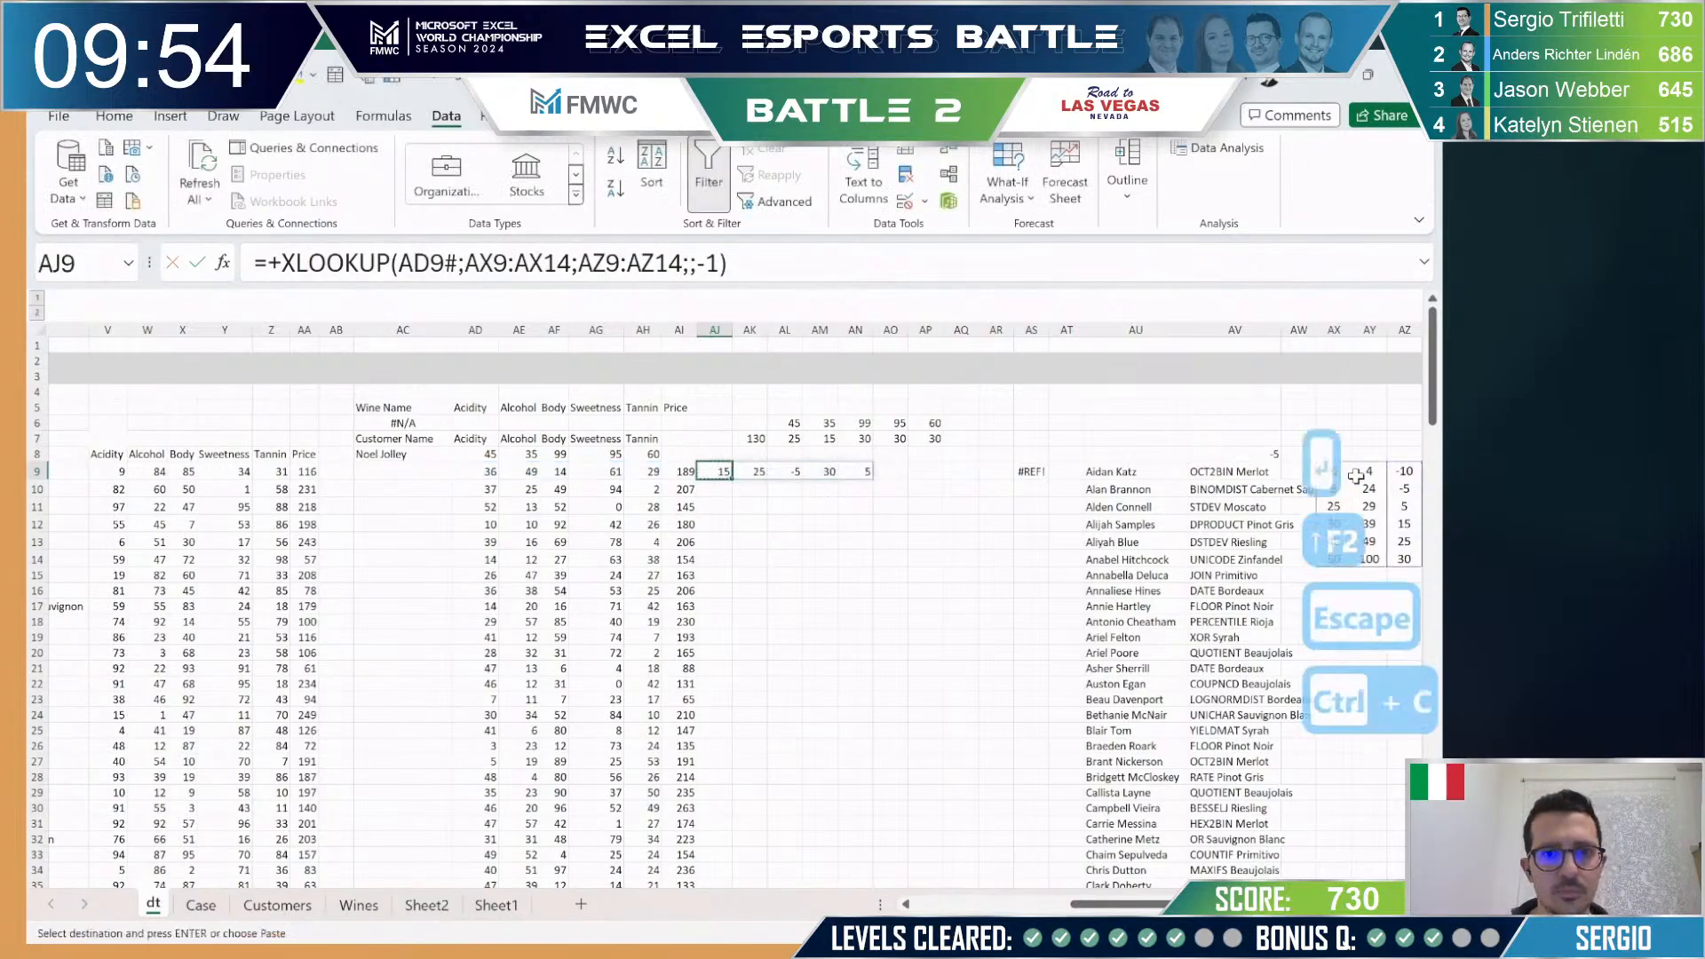
key(ctrl+Down)
key(ctrl+shift+Up)
key(ctrl+v)
key(Escape)
key(ctrl+Up)
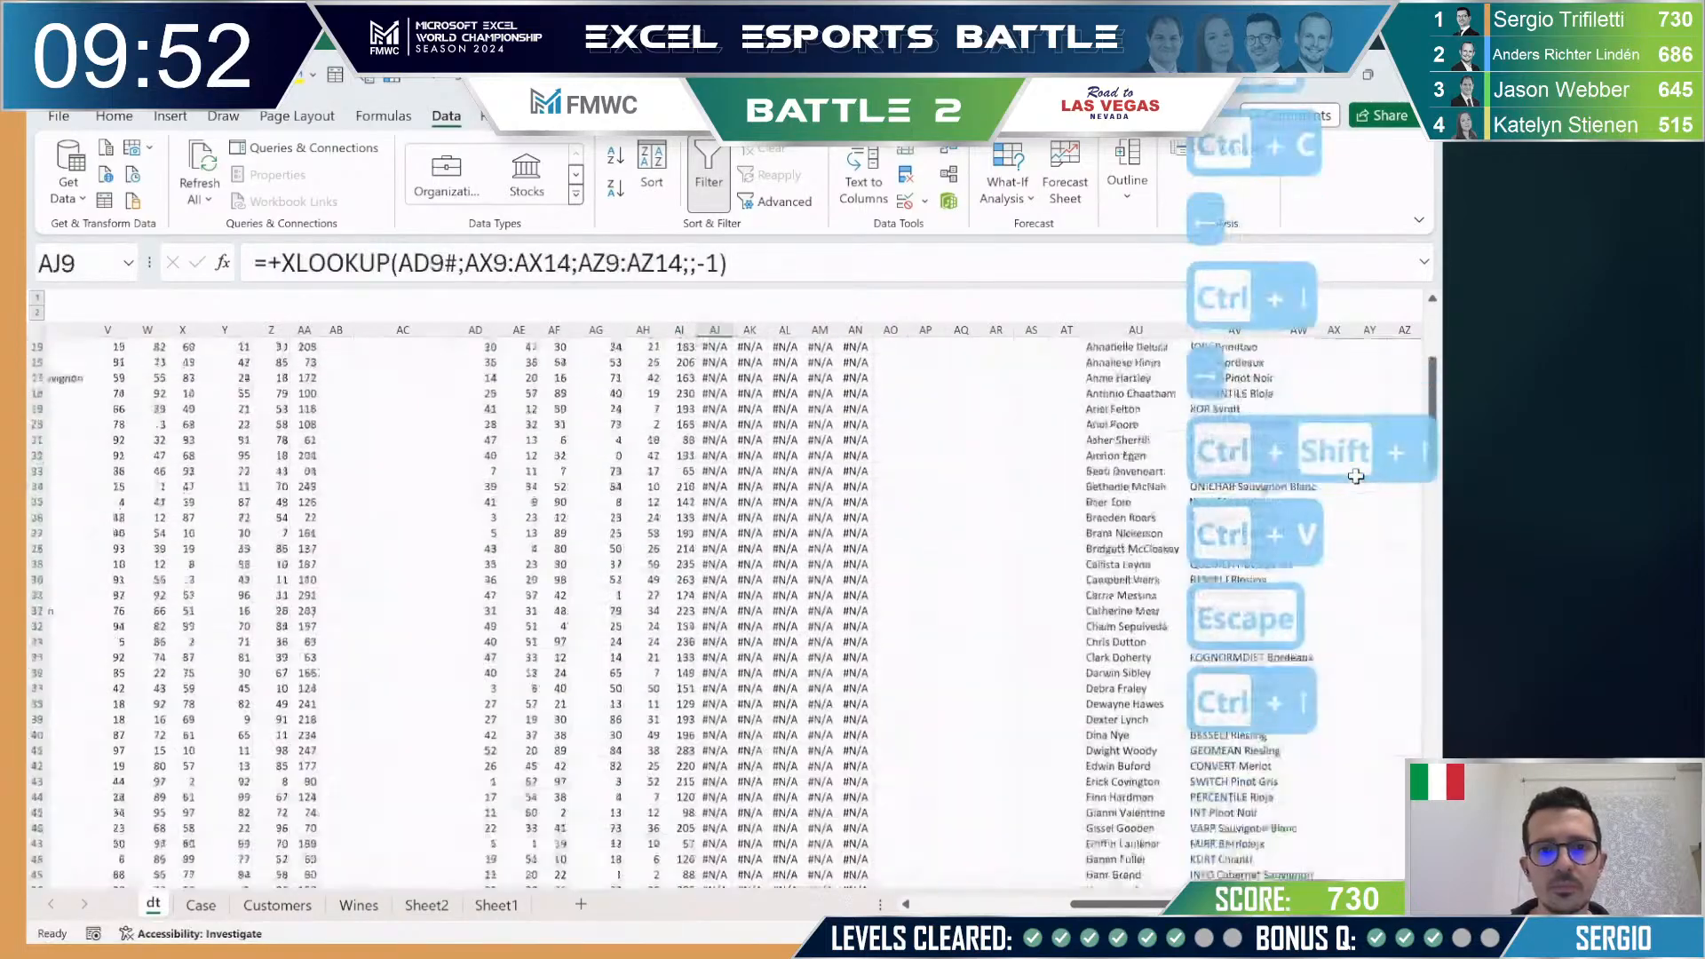
key(Escape)
Step: Make the AJ9 lookup ranges absolute as $AX$9:$AX$14 and $AZ$9:$AZ$14, and fill the formula down for all wines
key(F2)
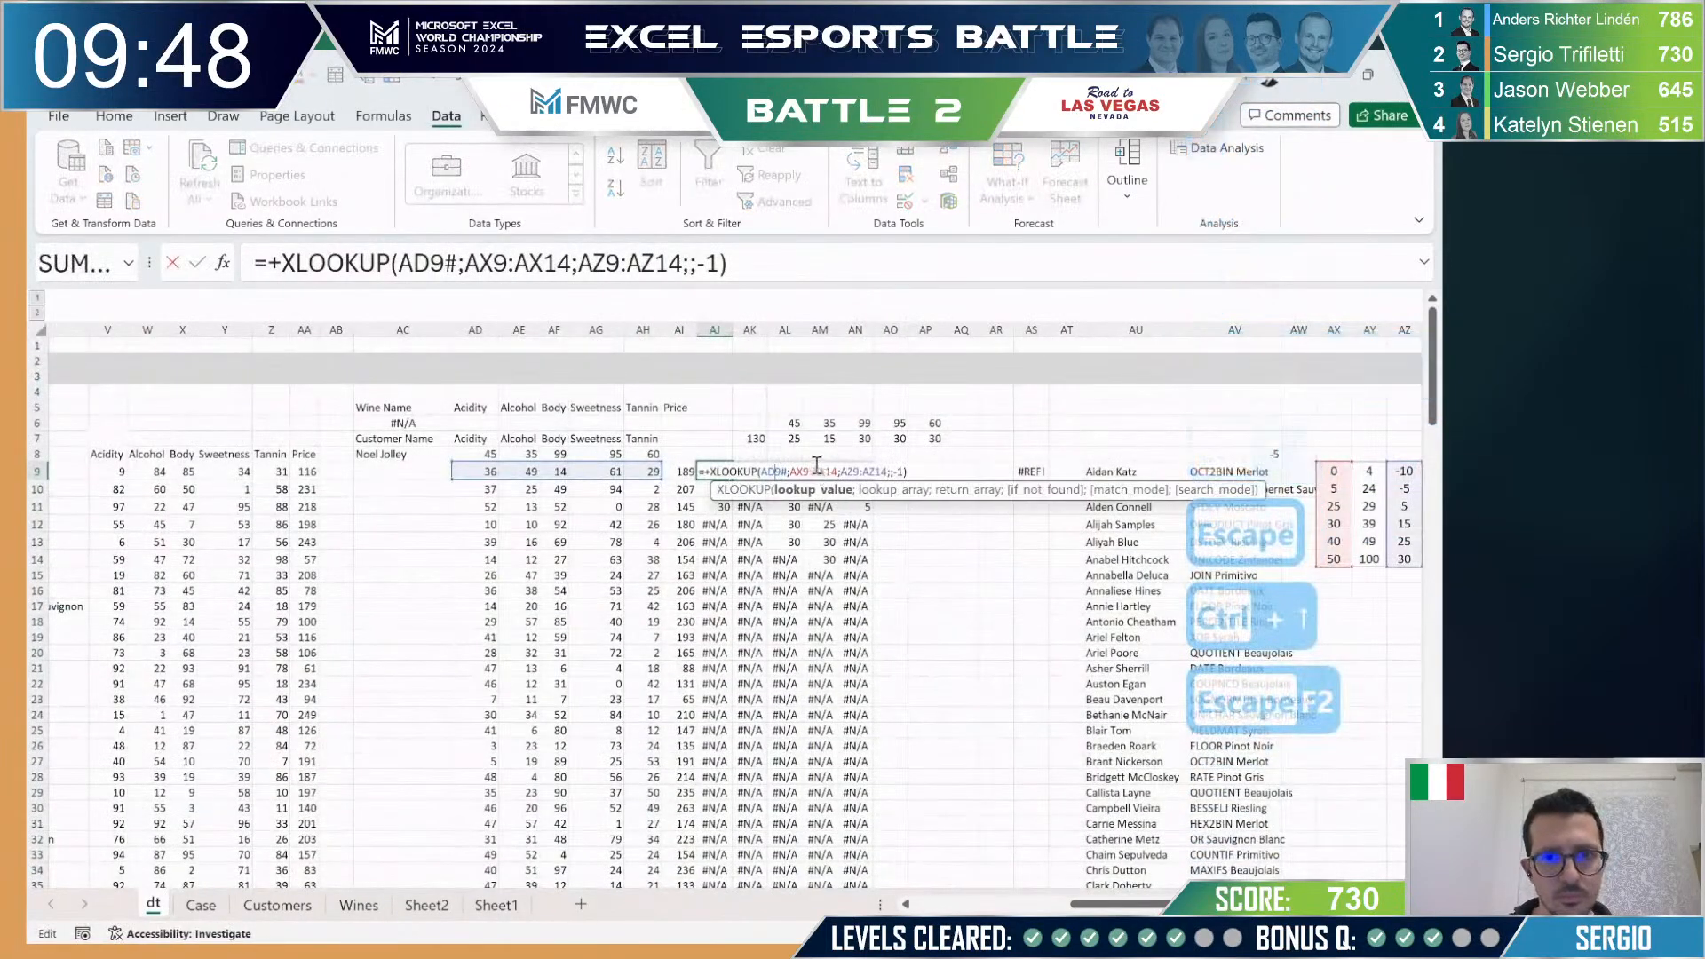
key(F4)
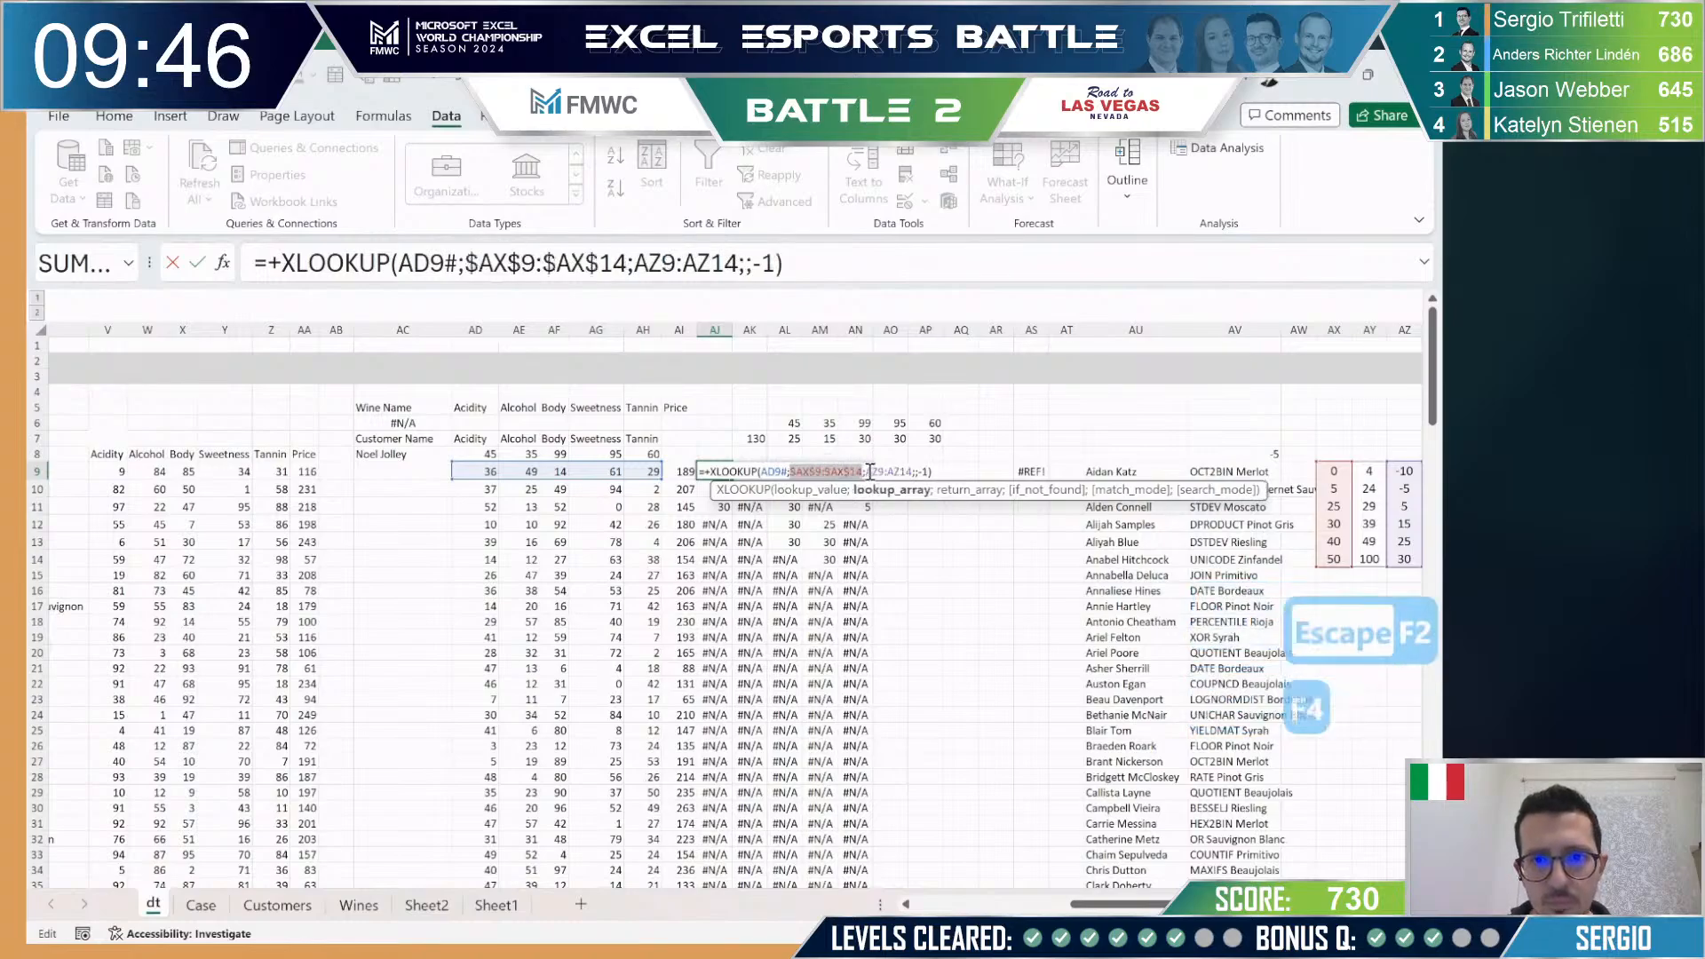
key(F4)
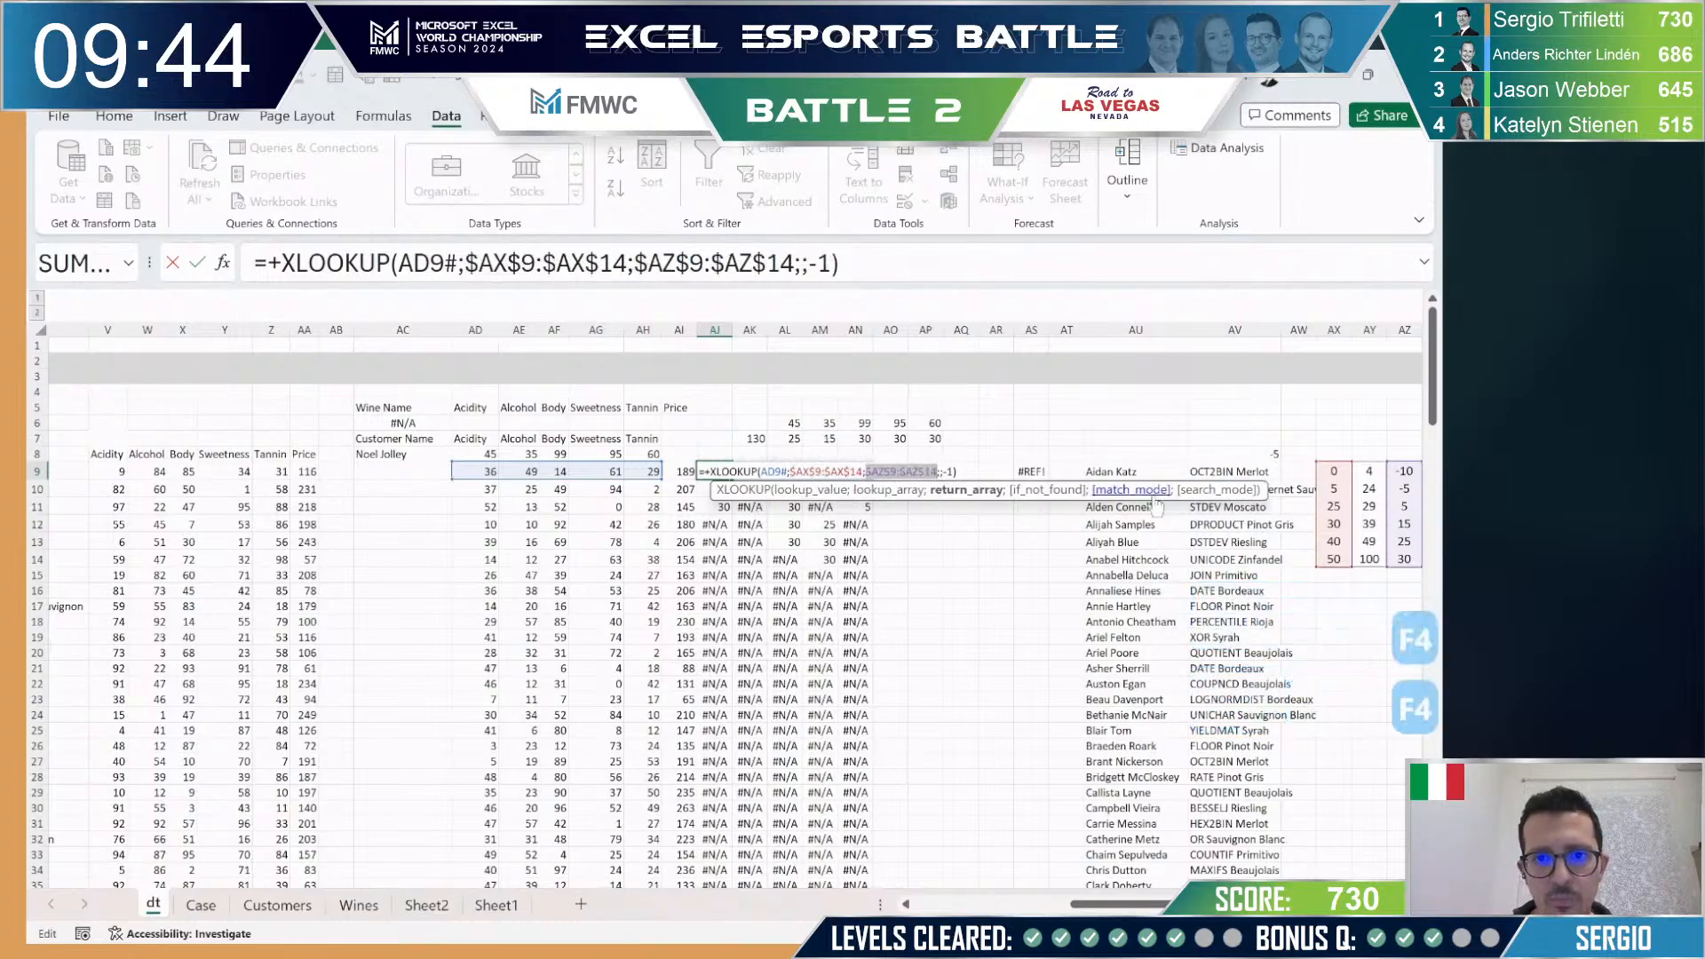
key(Return)
key(Up)
key(ctrl+v)
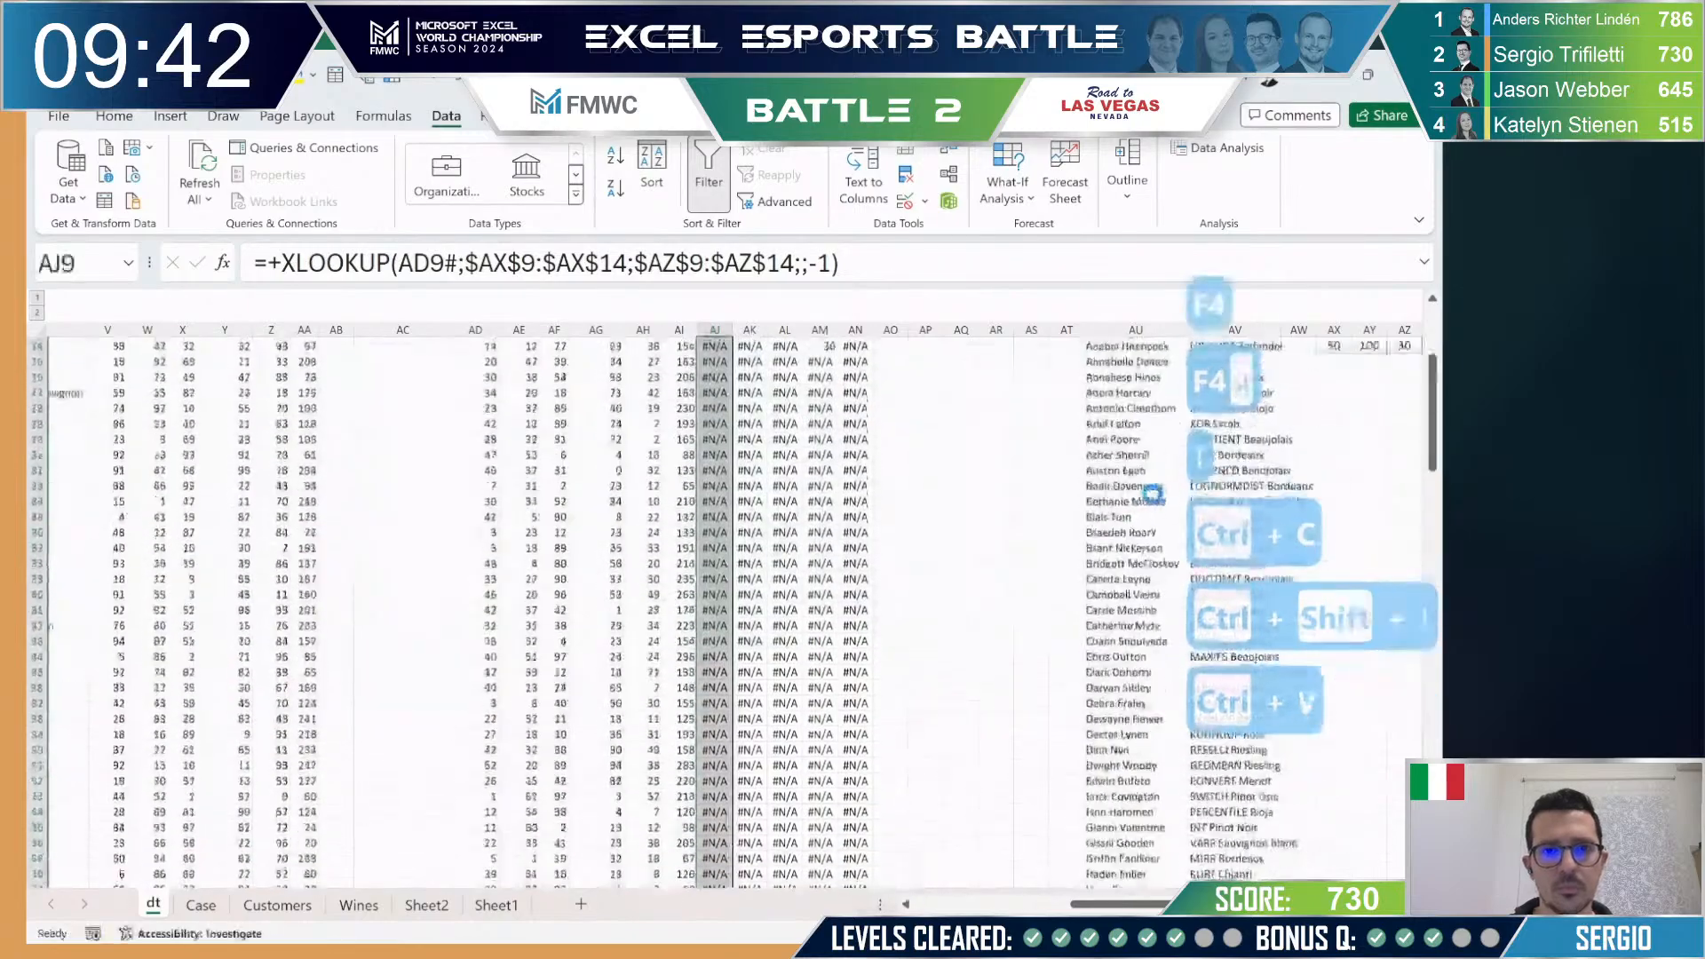
key(Escape)
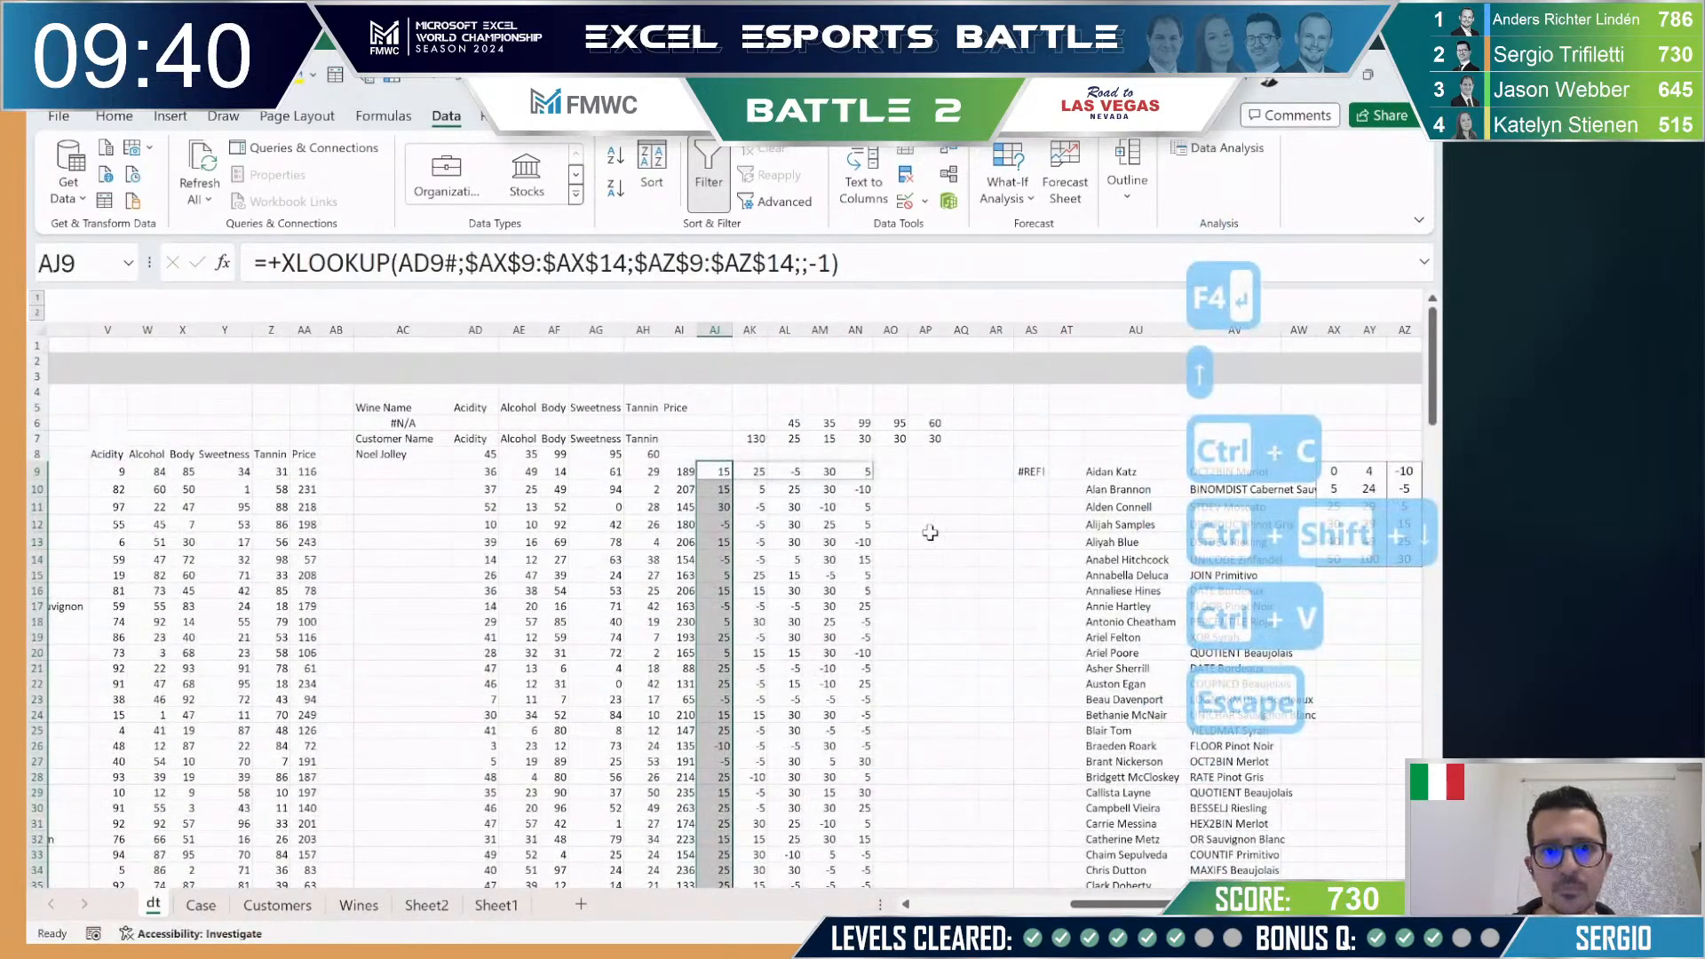
Step: Change the first wine's total in AI9 to sum the attribute scores in AJ9#
key(ctrl+Right)
key(Left)
key(Left)
key(Left)
key(Left)
key(Left)
key(F2)
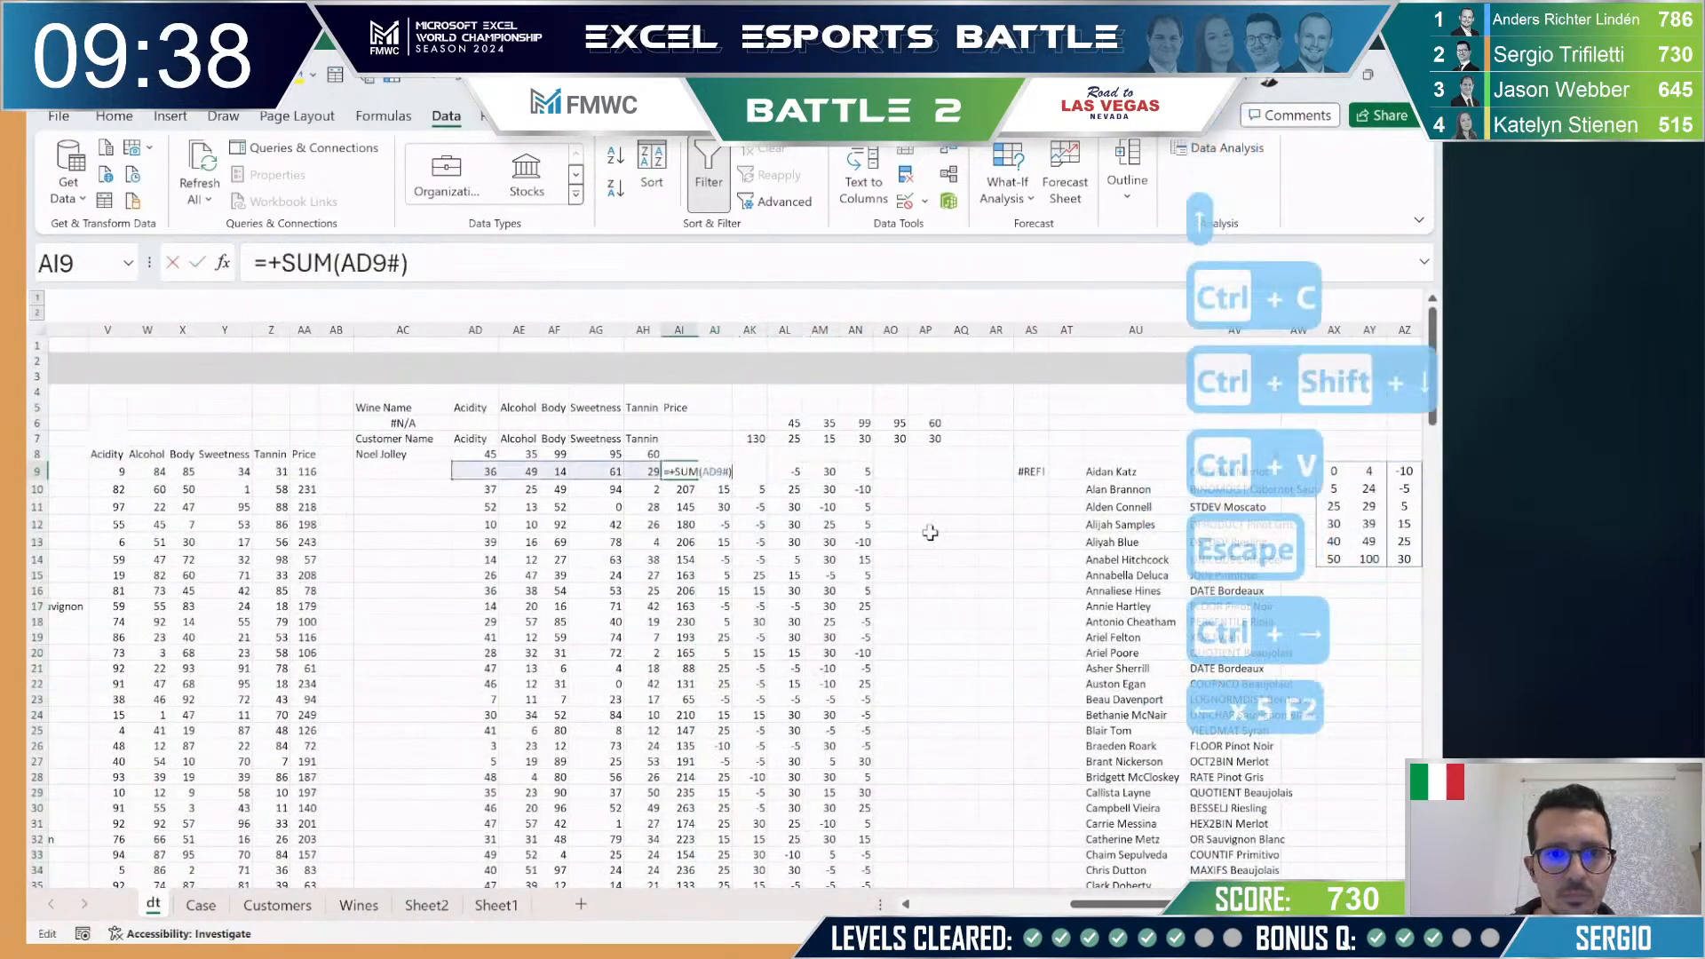
drag(559, 481, 785, 479)
key(Return)
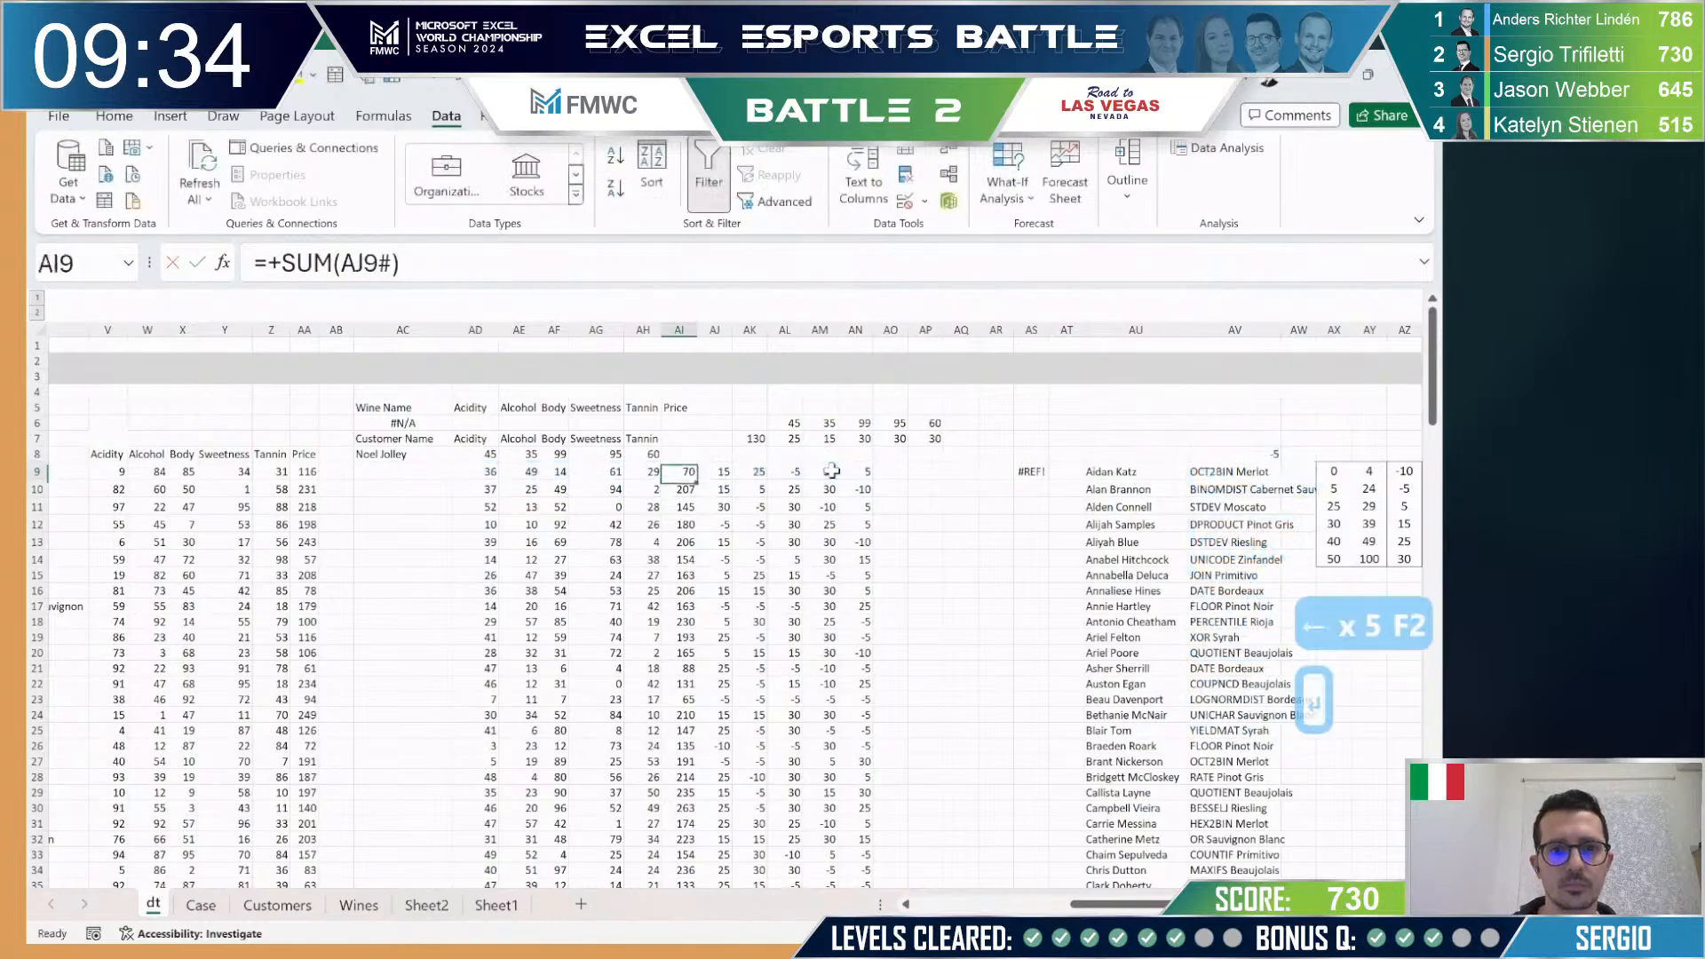
Step: Fill the total-score SUM formula in AI9 down column AI for all wines
key(Up)
key(ctrl+c)
key(ctrl+shift+Down)
key(ctrl+v)
key(Escape)
Step: Compare the calculated HSTACK Syrah attributes and total score with the Level 7 example support on the Case sheet
key(ctrl+Page_Down)
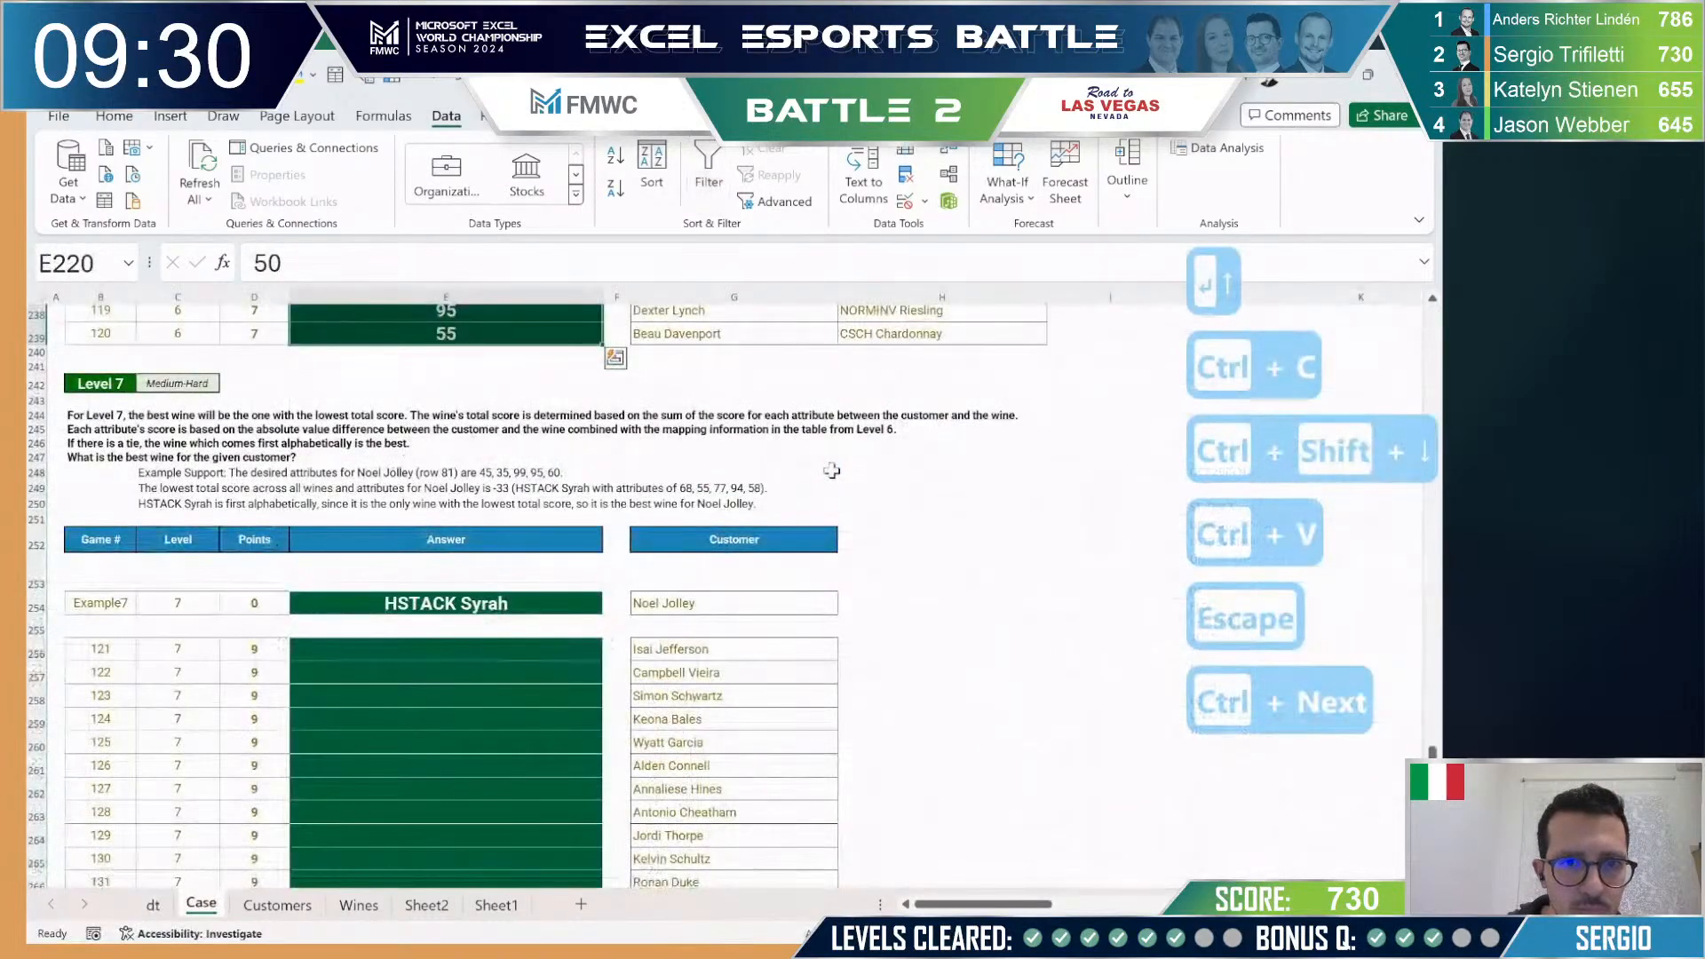
key(ctrl+Page_Up)
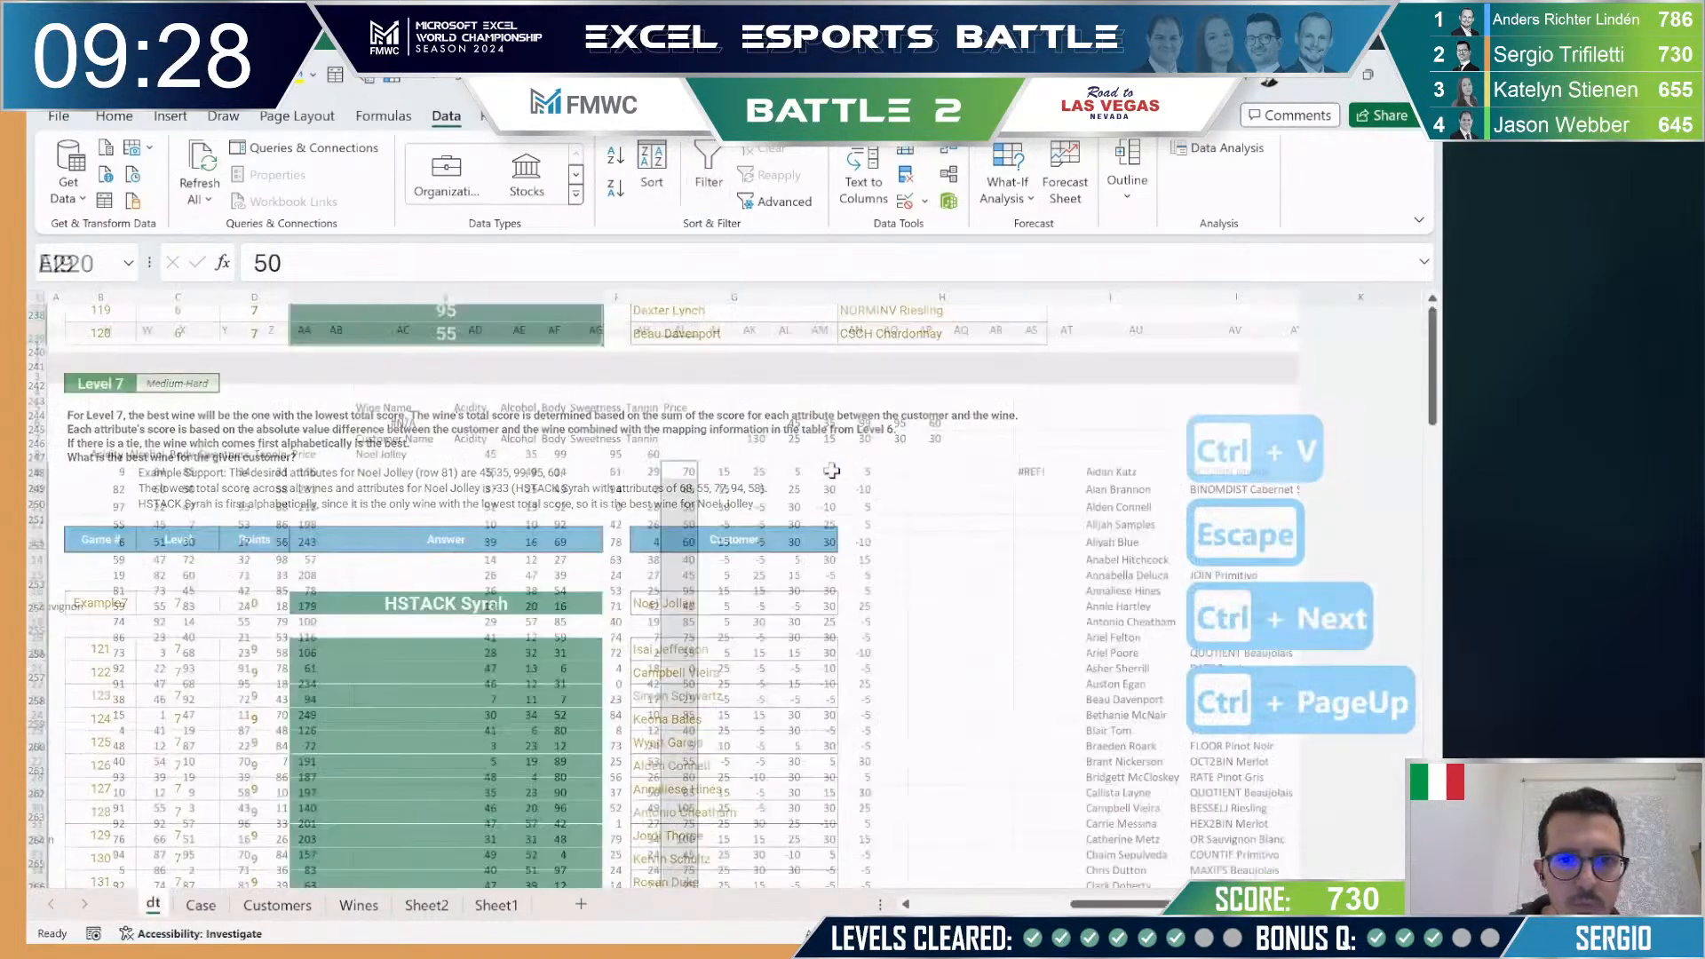
key(ctrl+Left)
key(ctrl+Left)
key(ctrl+Left)
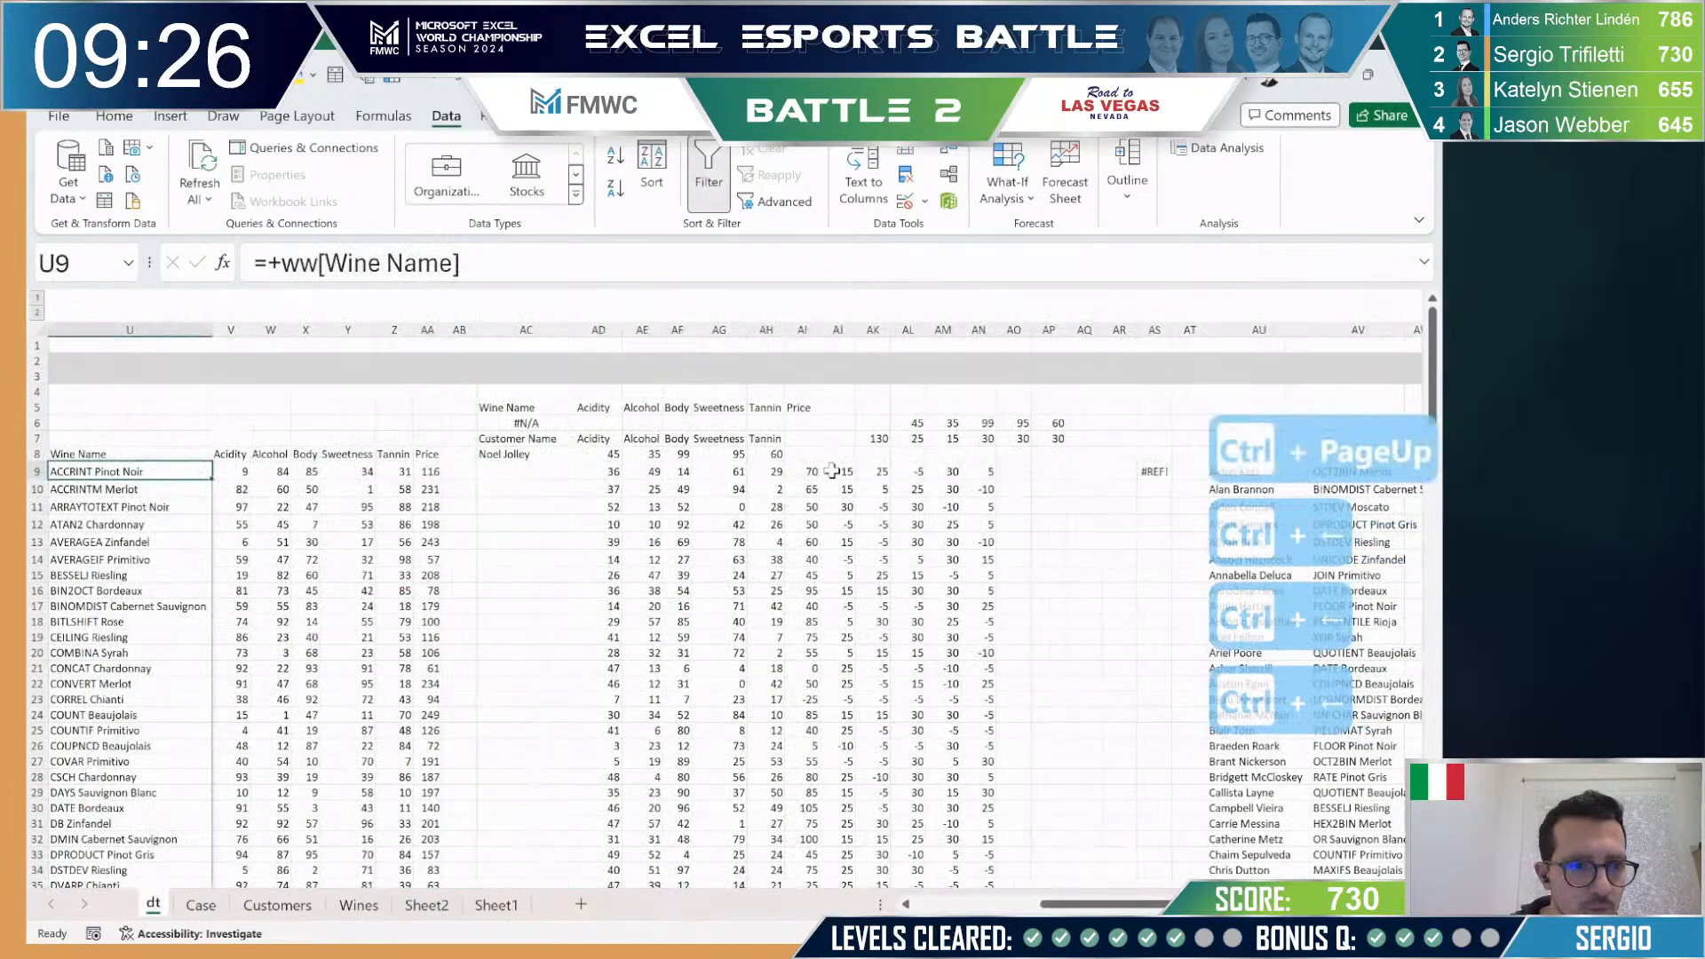
scroll(817, 489, down, 8)
scroll(799, 507, down, 3)
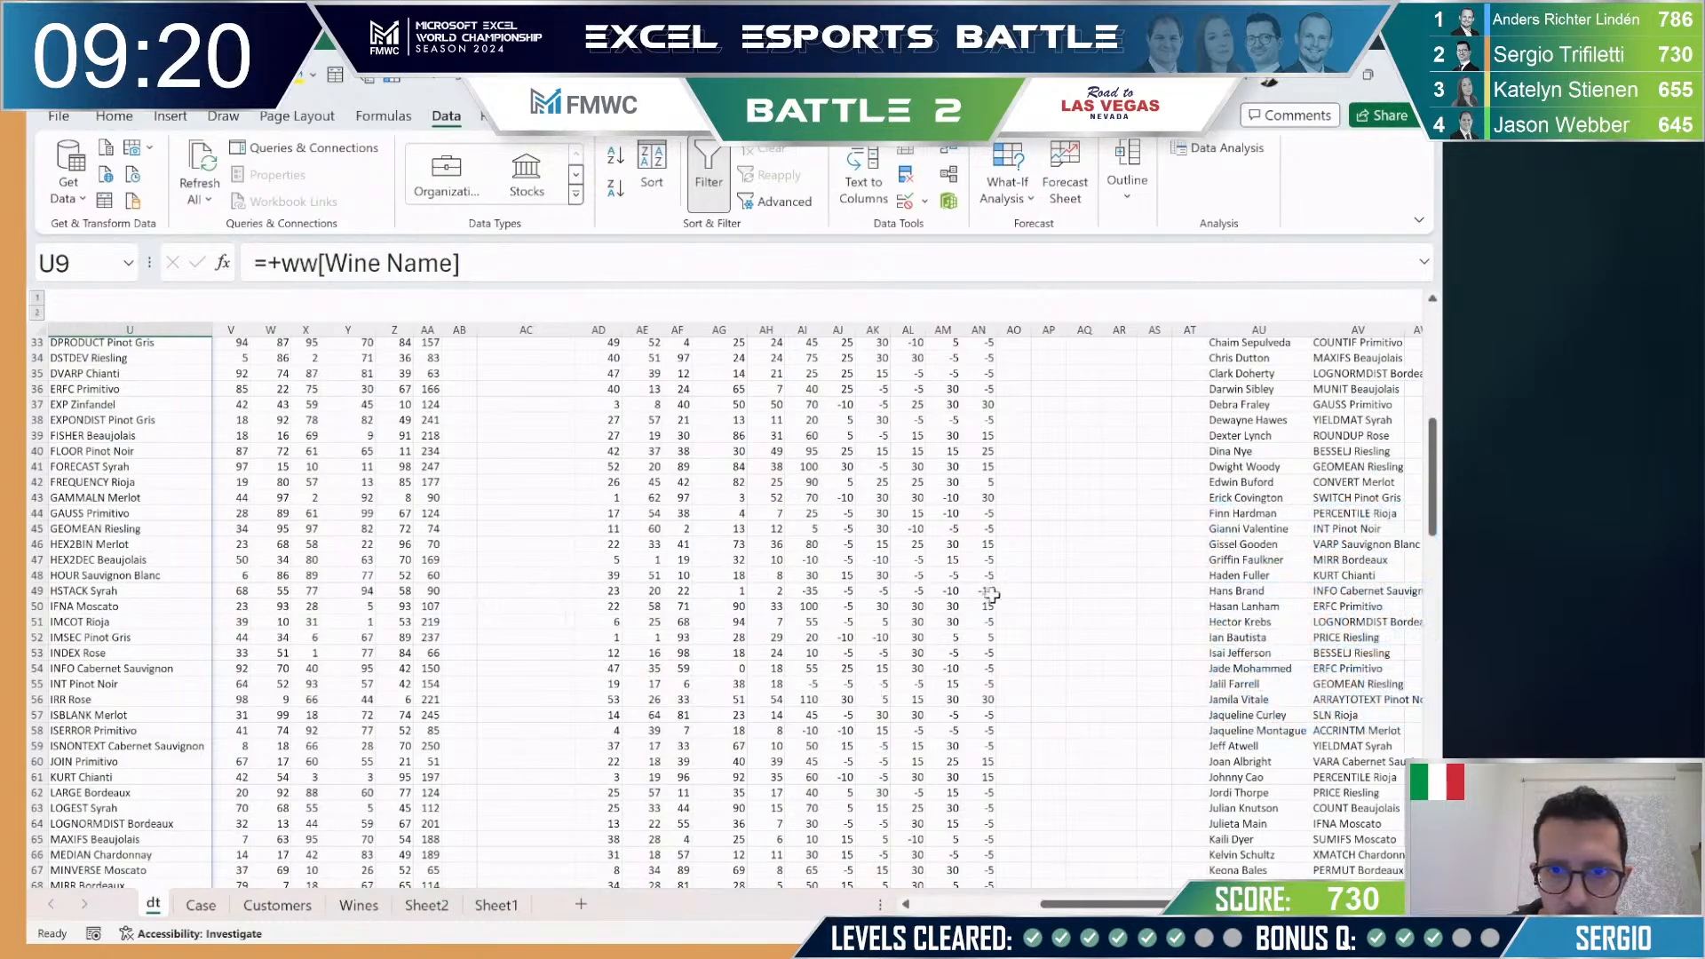
click(988, 591)
key(ctrl+Page_Down)
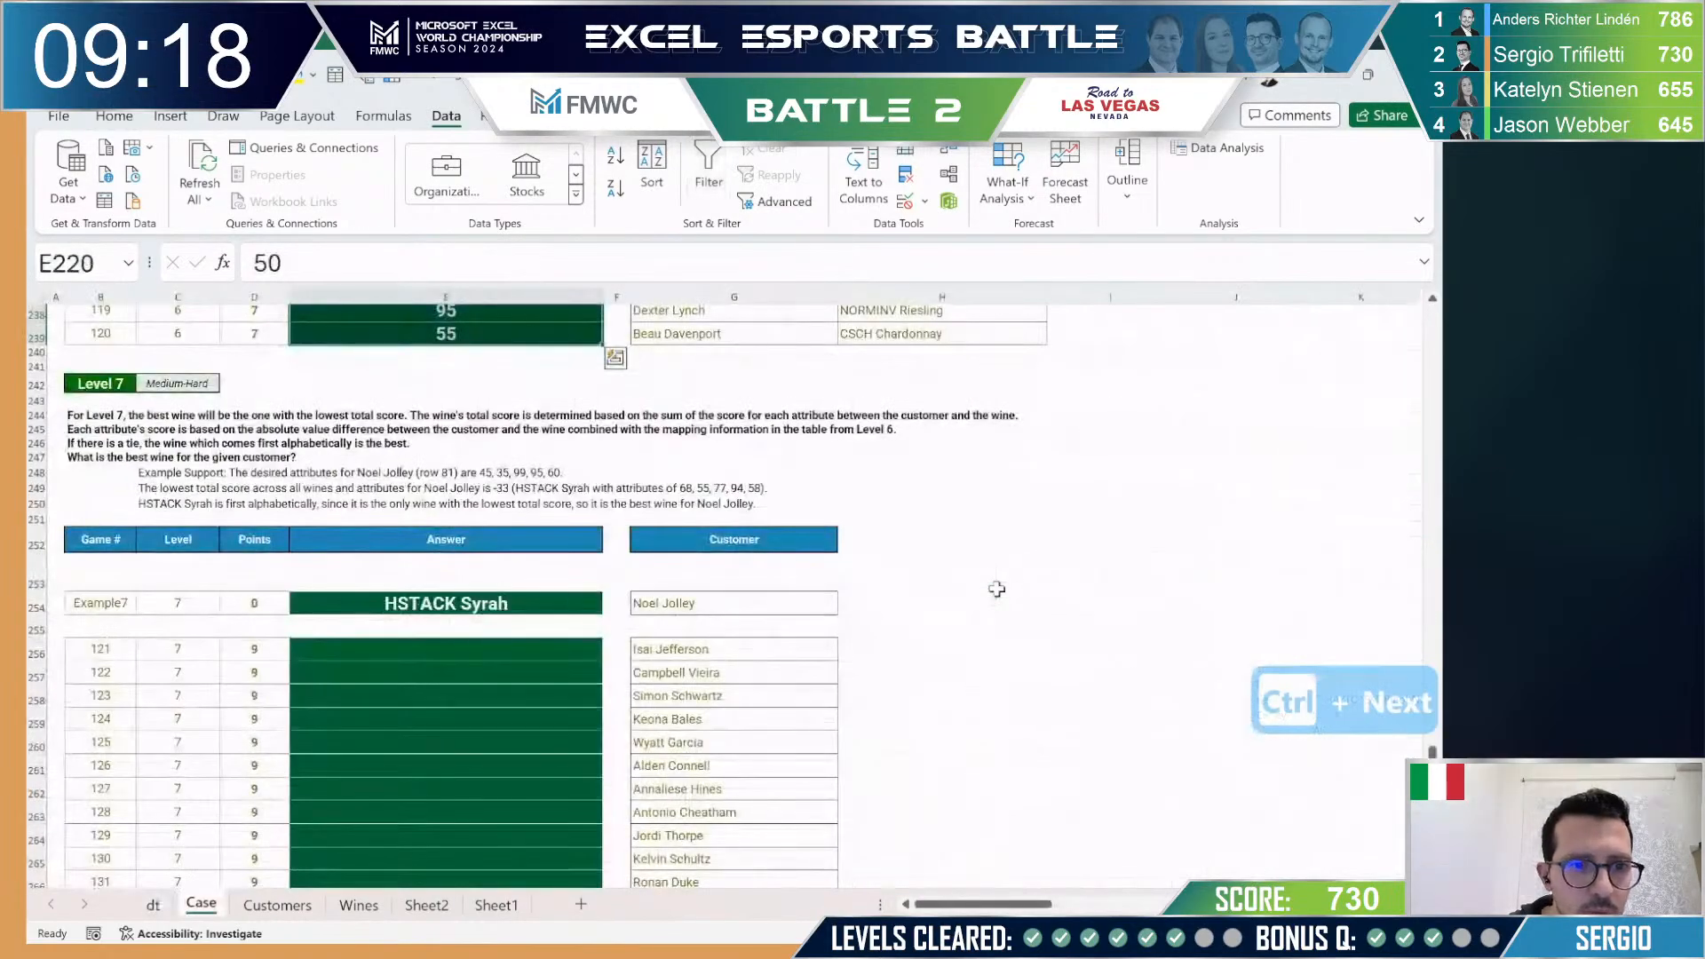
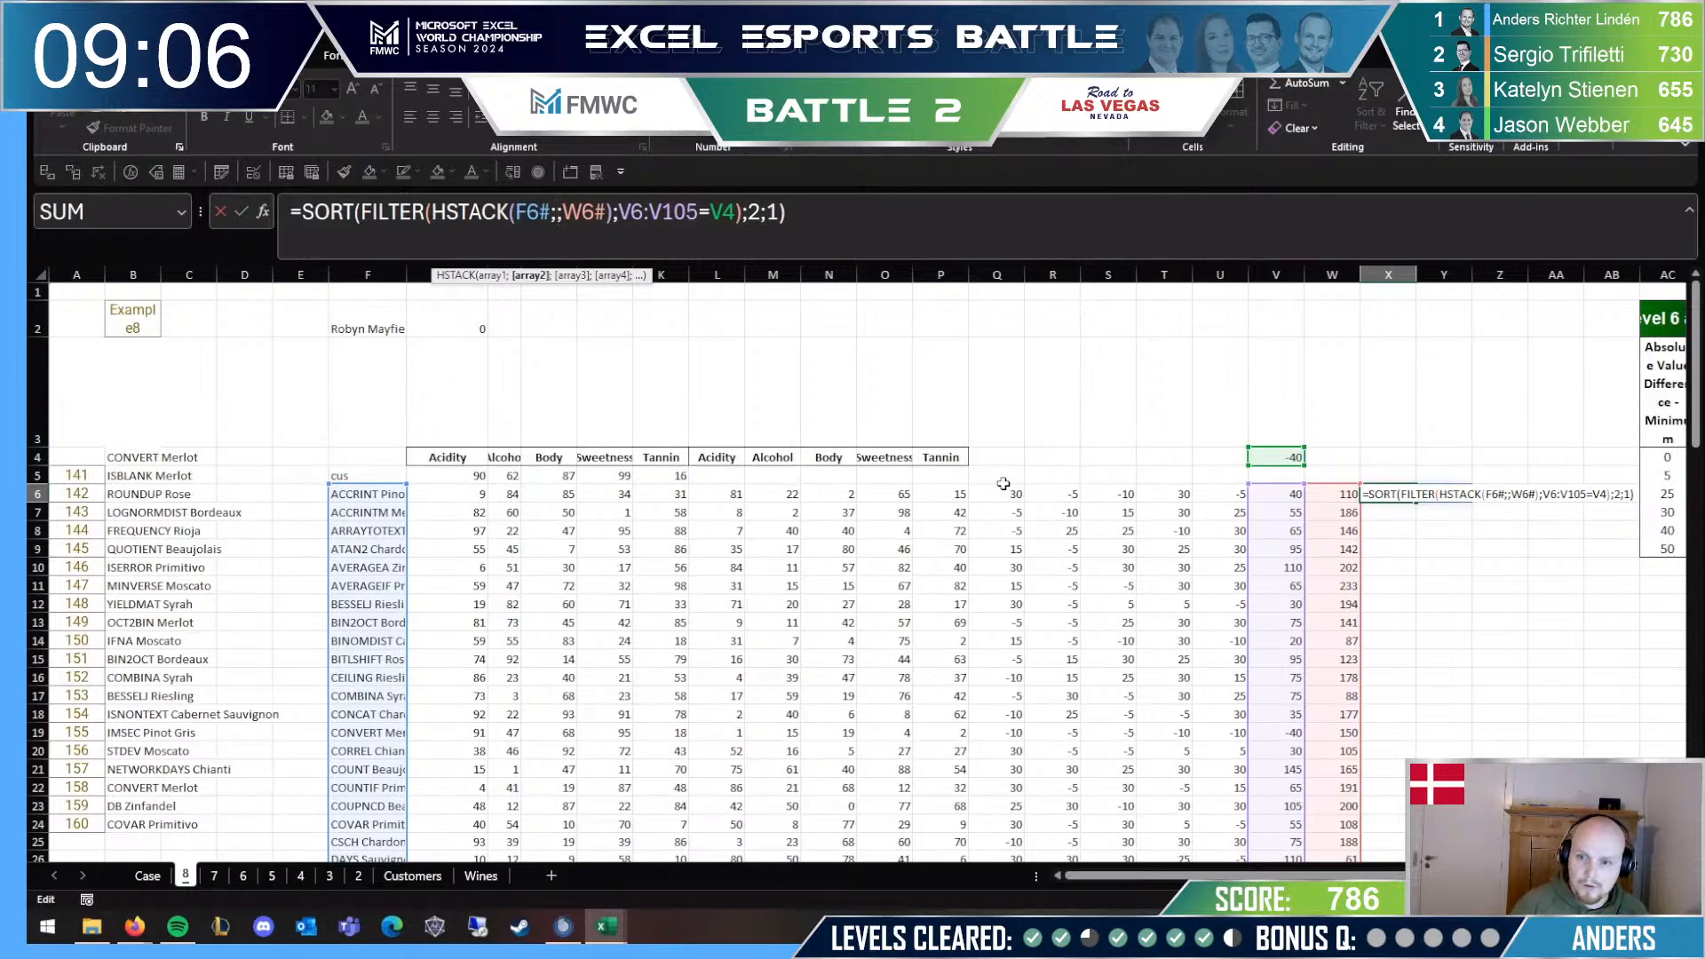
Step: Abandon the extra HSTACK argument in X6 and inspect the first wine's total-score formula in V6
key(Escape)
key(Left)
key(Left)
key(F2)
key(Escape)
key(Right)
key(Right)
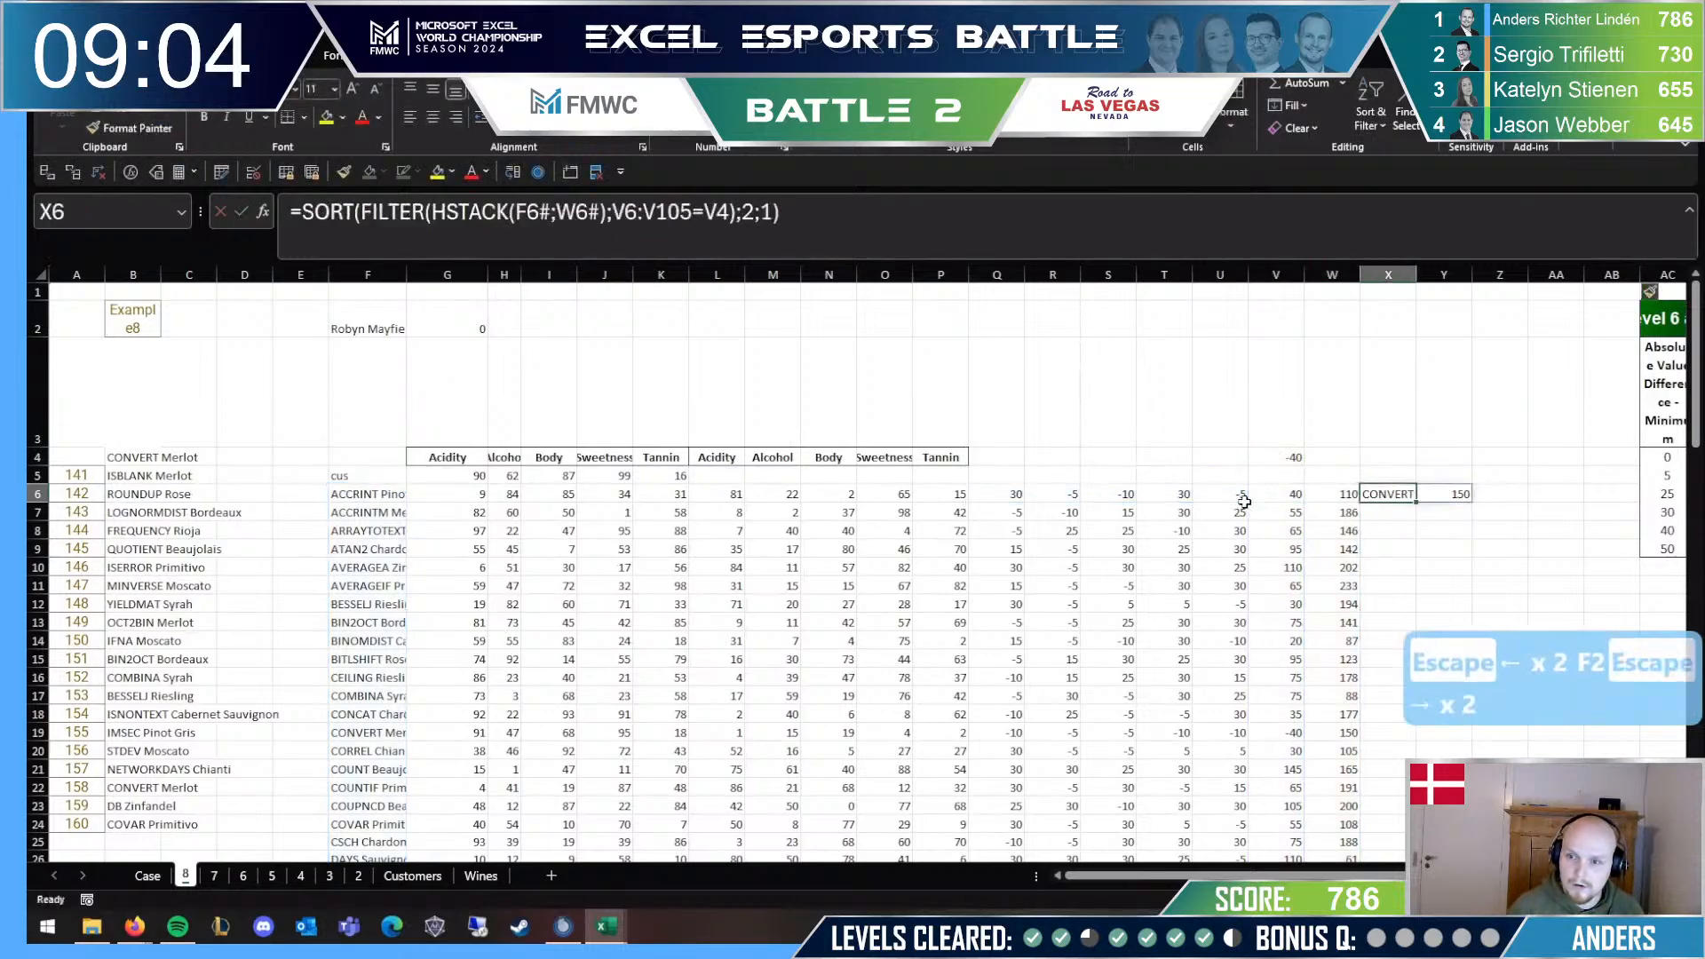
Step: Insert the total scores V6:V105 as the second HSTACK array in X6, before the prices W6#
key(F2)
click(559, 212)
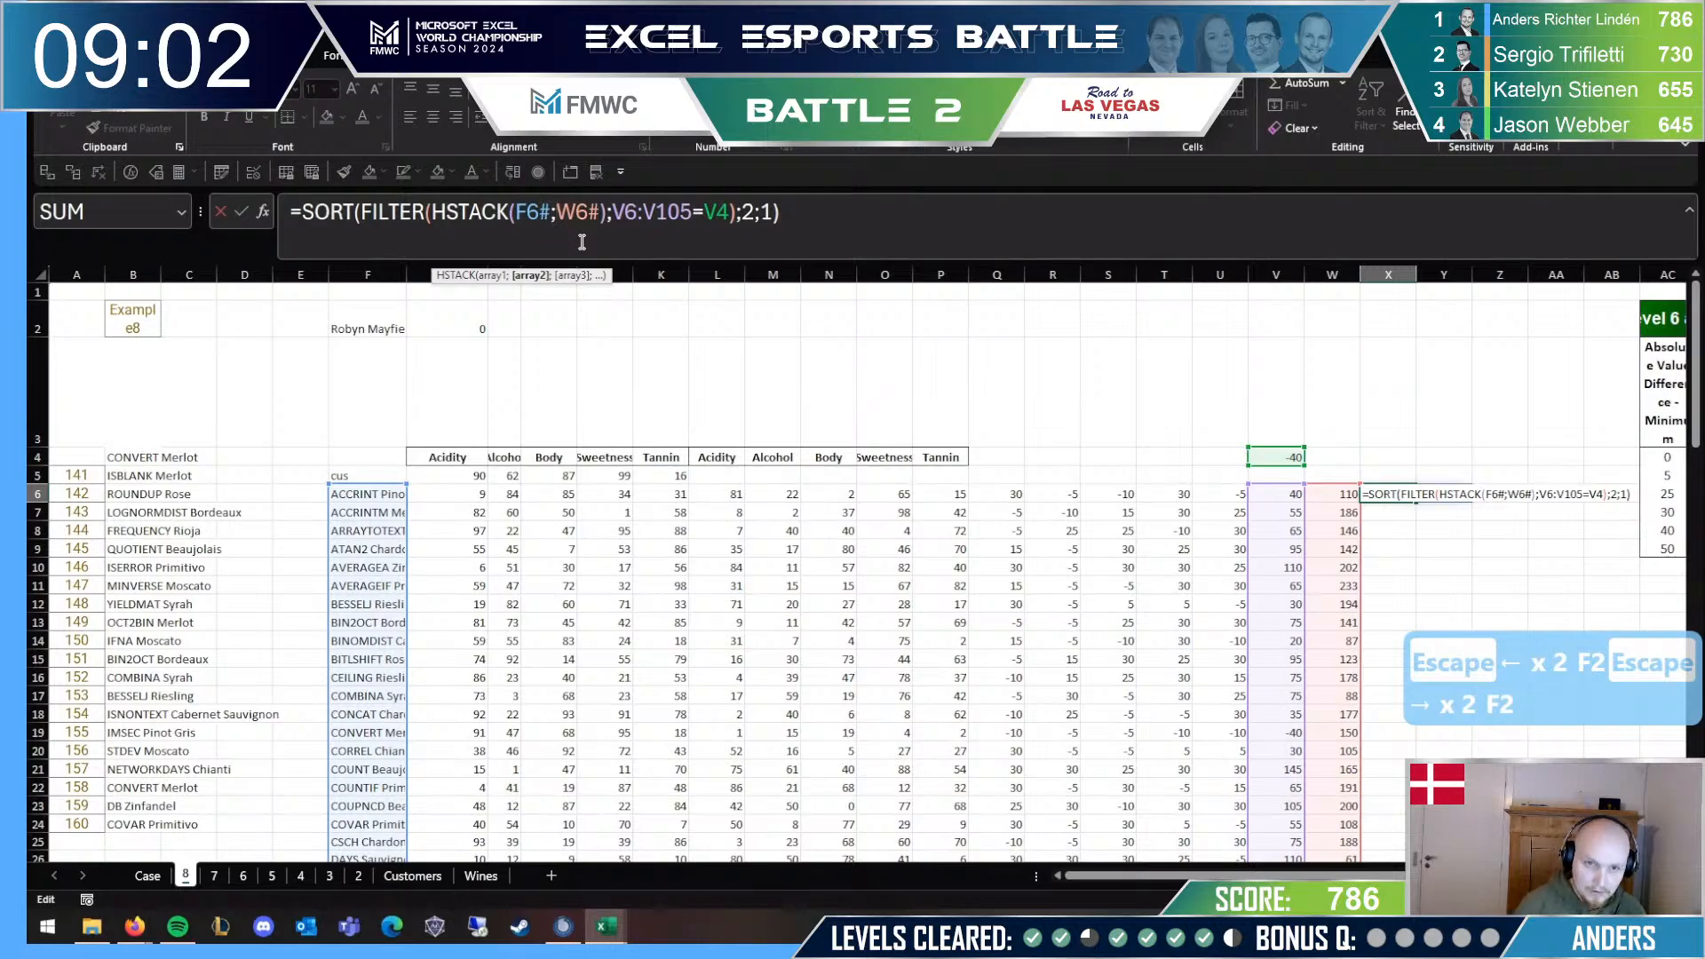
click(1220, 493)
click(1276, 493)
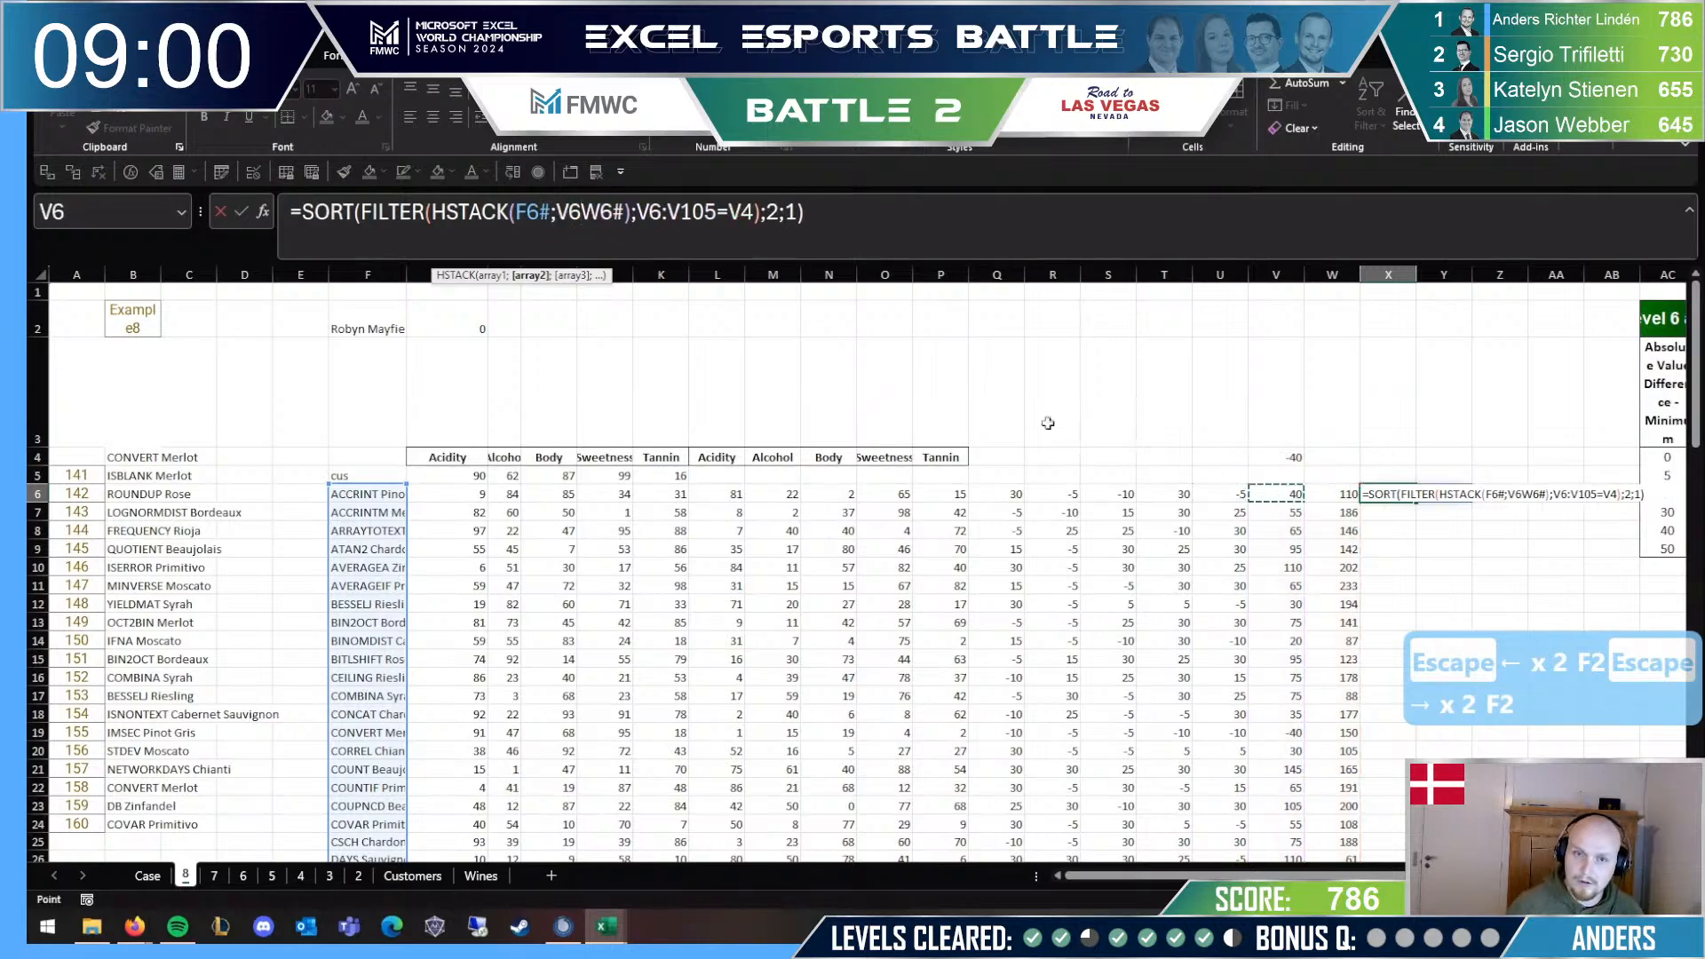
key(ctrl+shift+Down)
text(;)
key(Return)
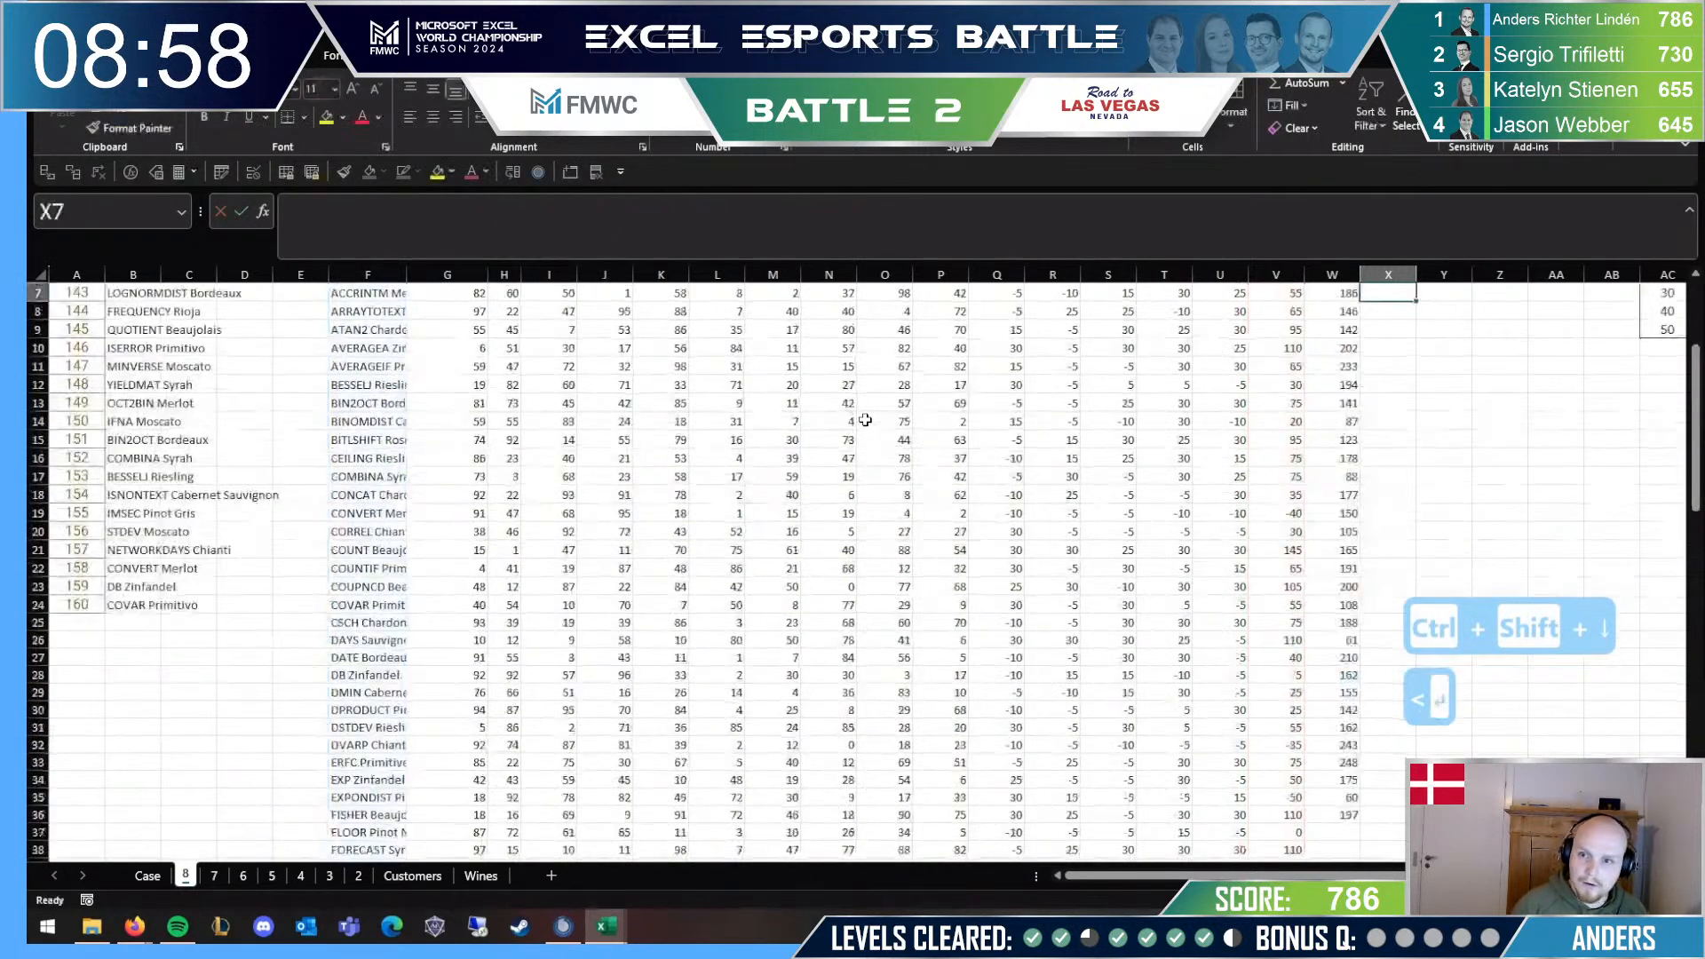
Step: Move the SORT and FILTER formula from X6 to Y6
key(Up)
key(Up)
key(Down)
key(ctrl+x)
key(Right)
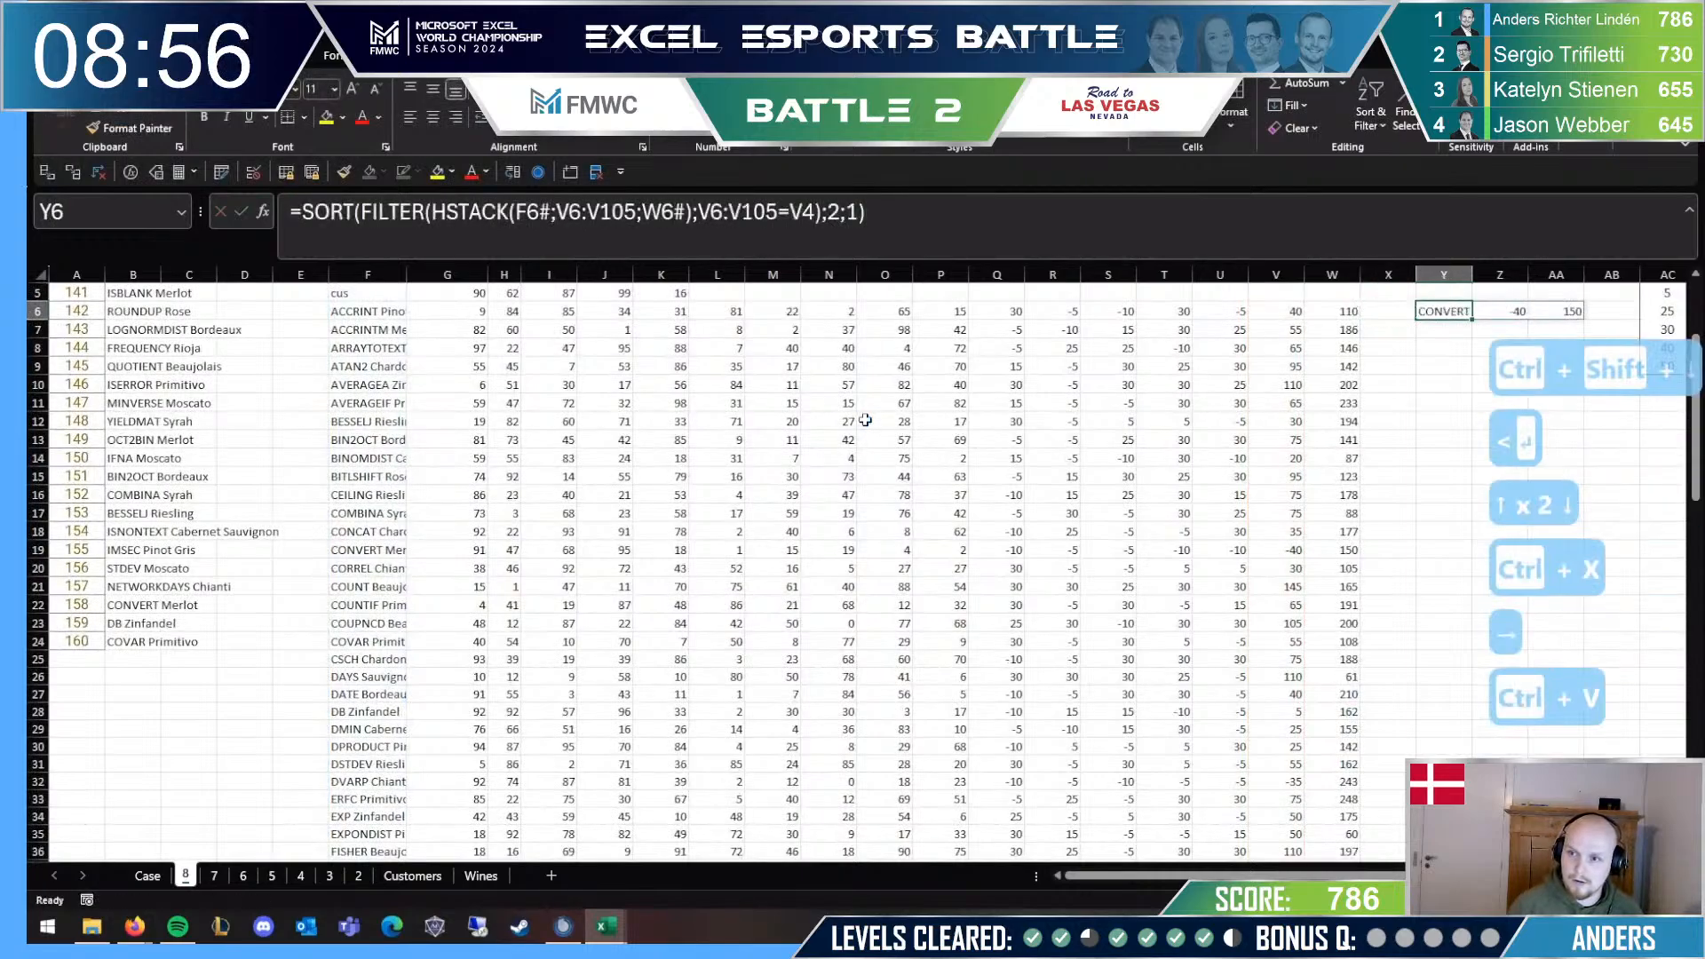
key(ctrl+v)
key(Right)
key(Right)
key(Right)
key(Left)
key(Right)
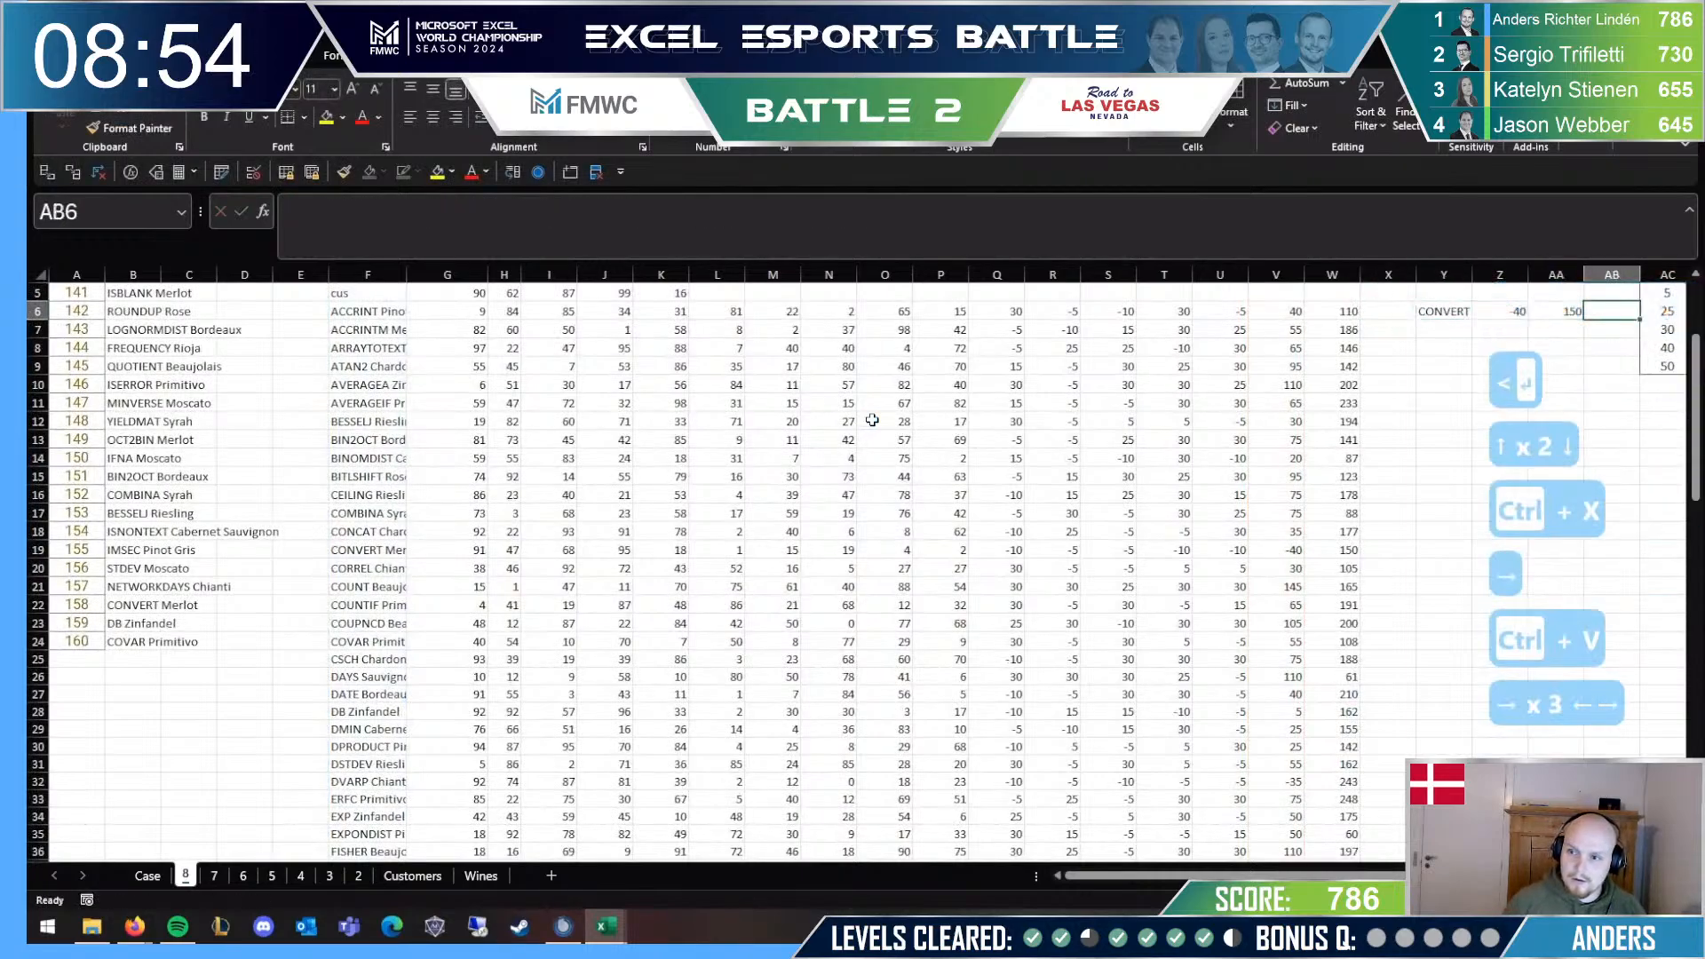
Step: Strip the SORT wrapper from Y6, leaving =FILTER(HSTACK(F6#;V6:V105;W6#);V6:V105=V4)
key(Left)
key(Left)
key(Left)
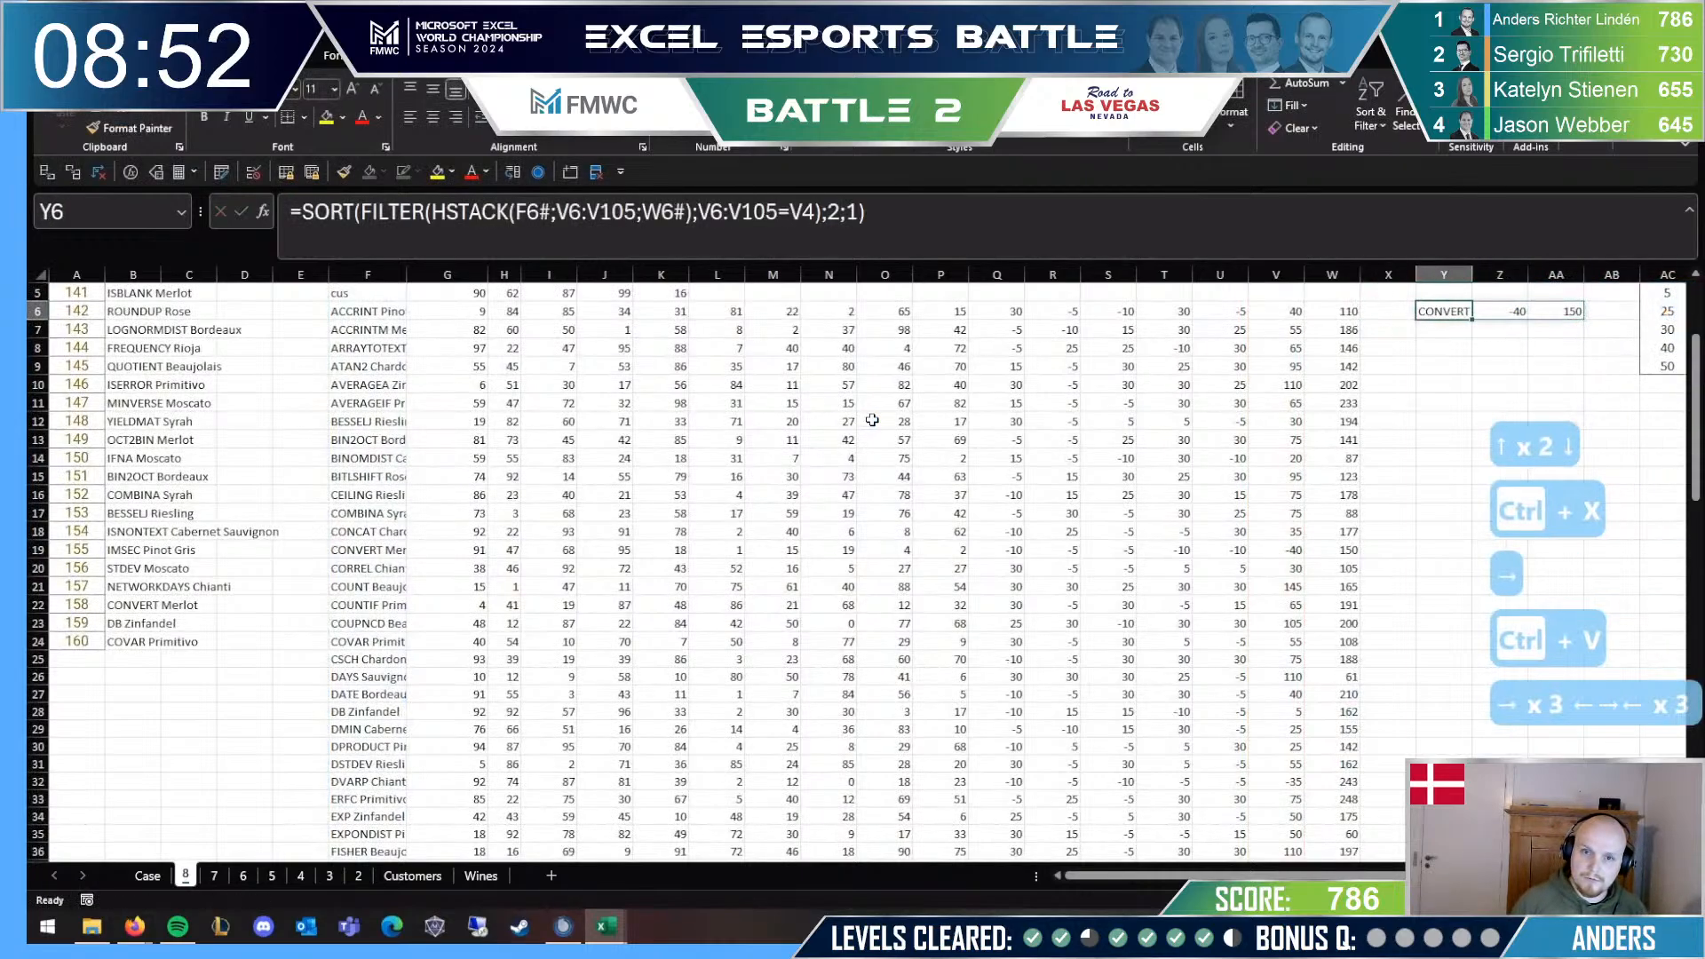
double_click(320, 216)
key(Delete)
key(Delete)
click(854, 231)
key(BackSpace)
key(BackSpace)
key(BackSpace)
key(BackSpace)
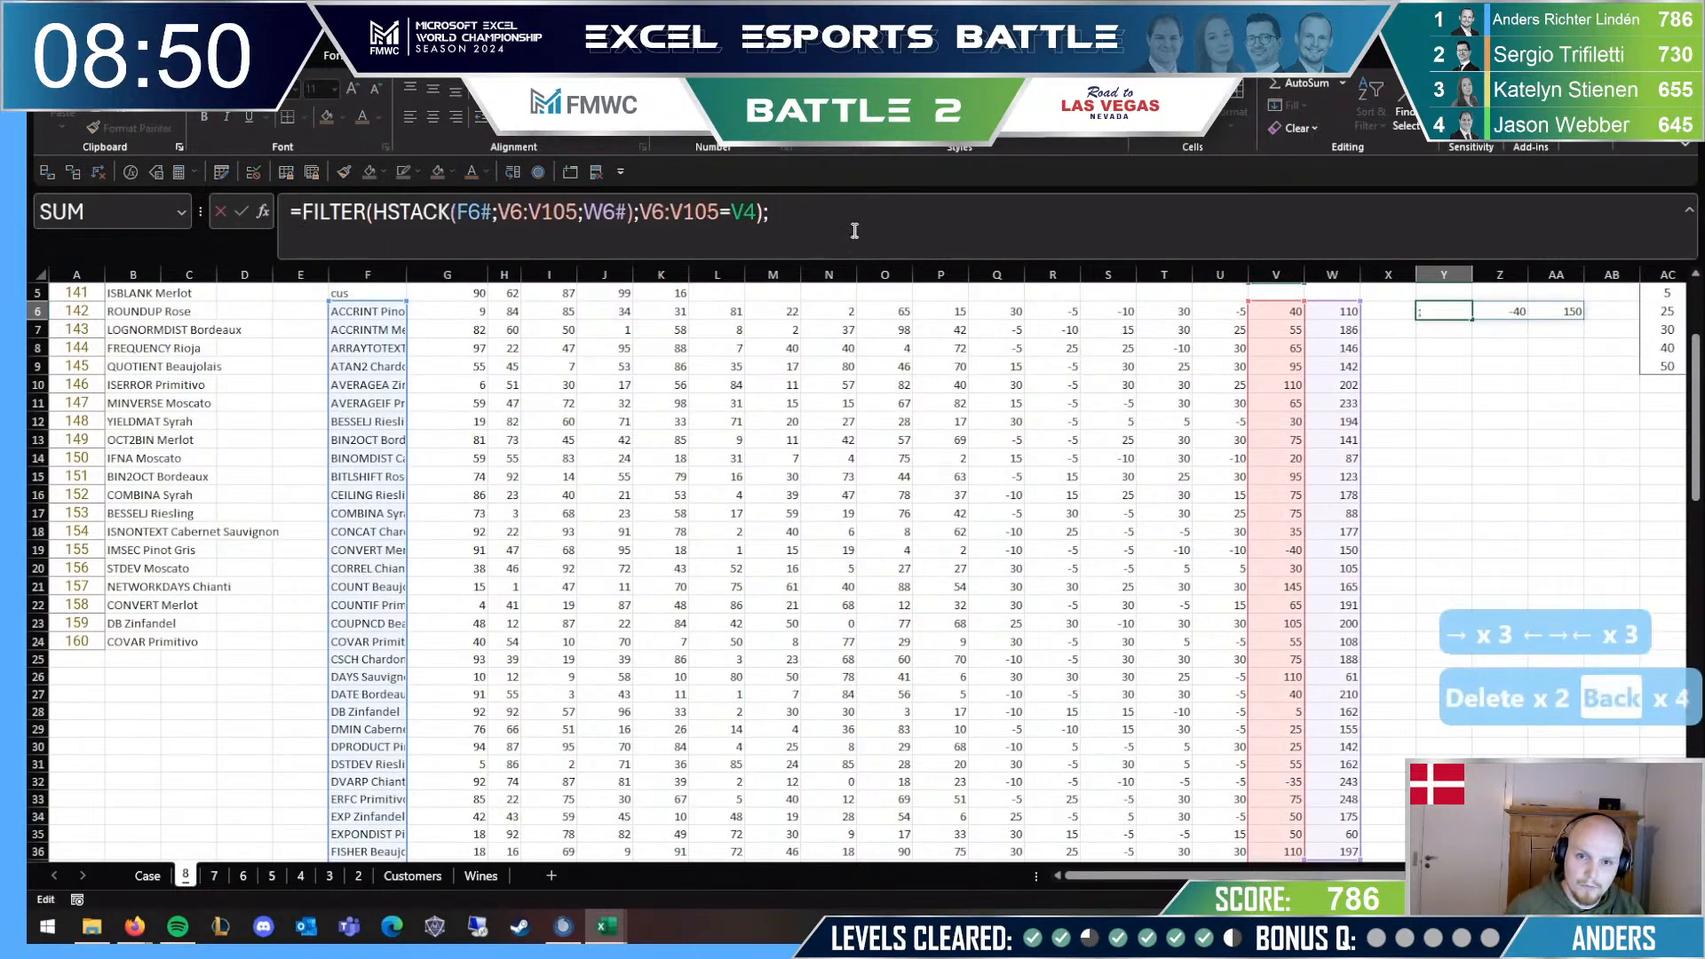
key(BackSpace)
key(Return)
Step: Try to build a MIN formula in AA4 on the filtered price in AA6
scroll(244, 438, up, 2)
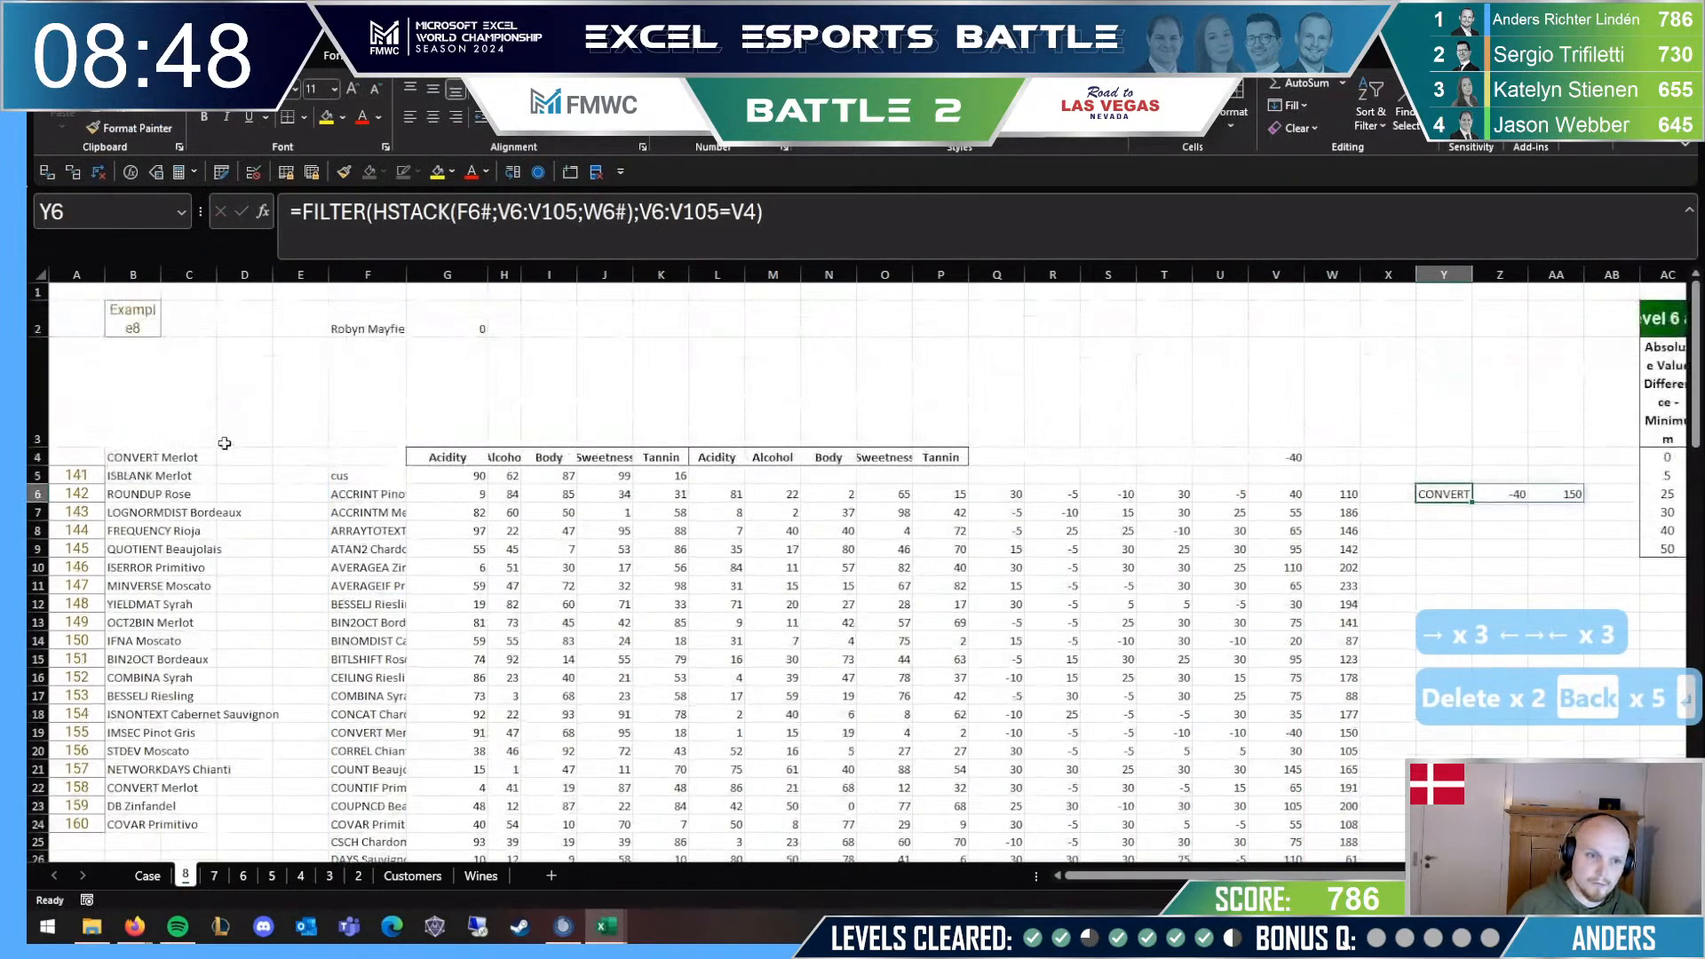
click(1558, 457)
text(=MIN)
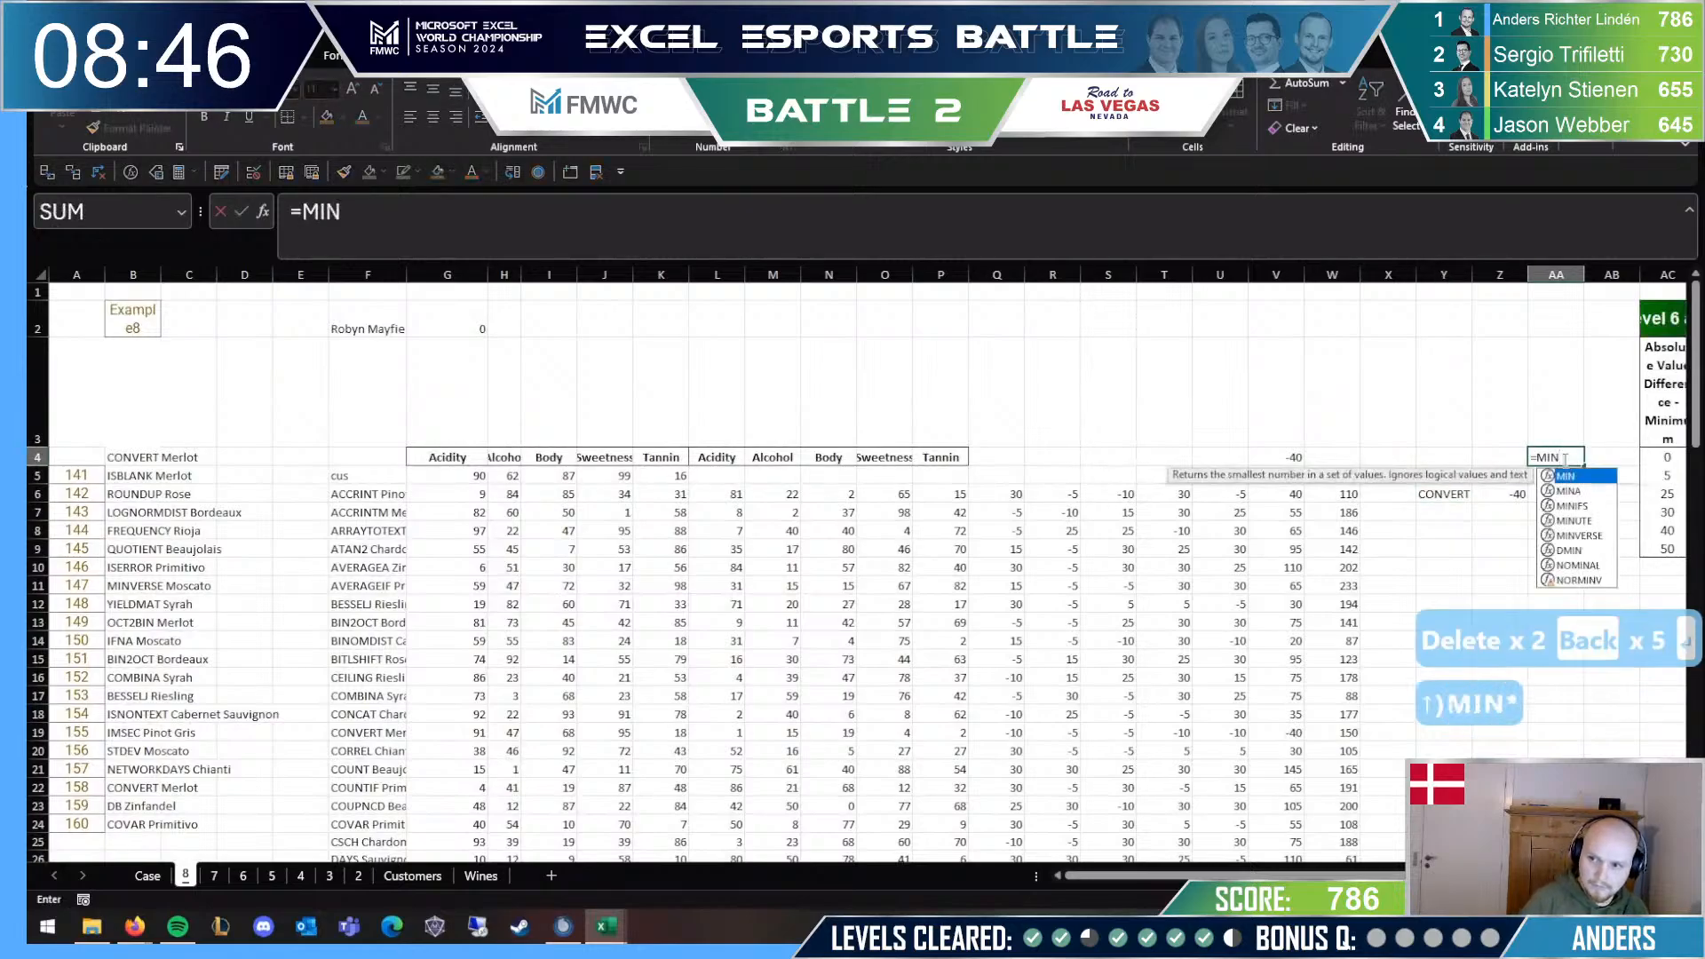
text(()
key(Down)
key(Down)
text(#)
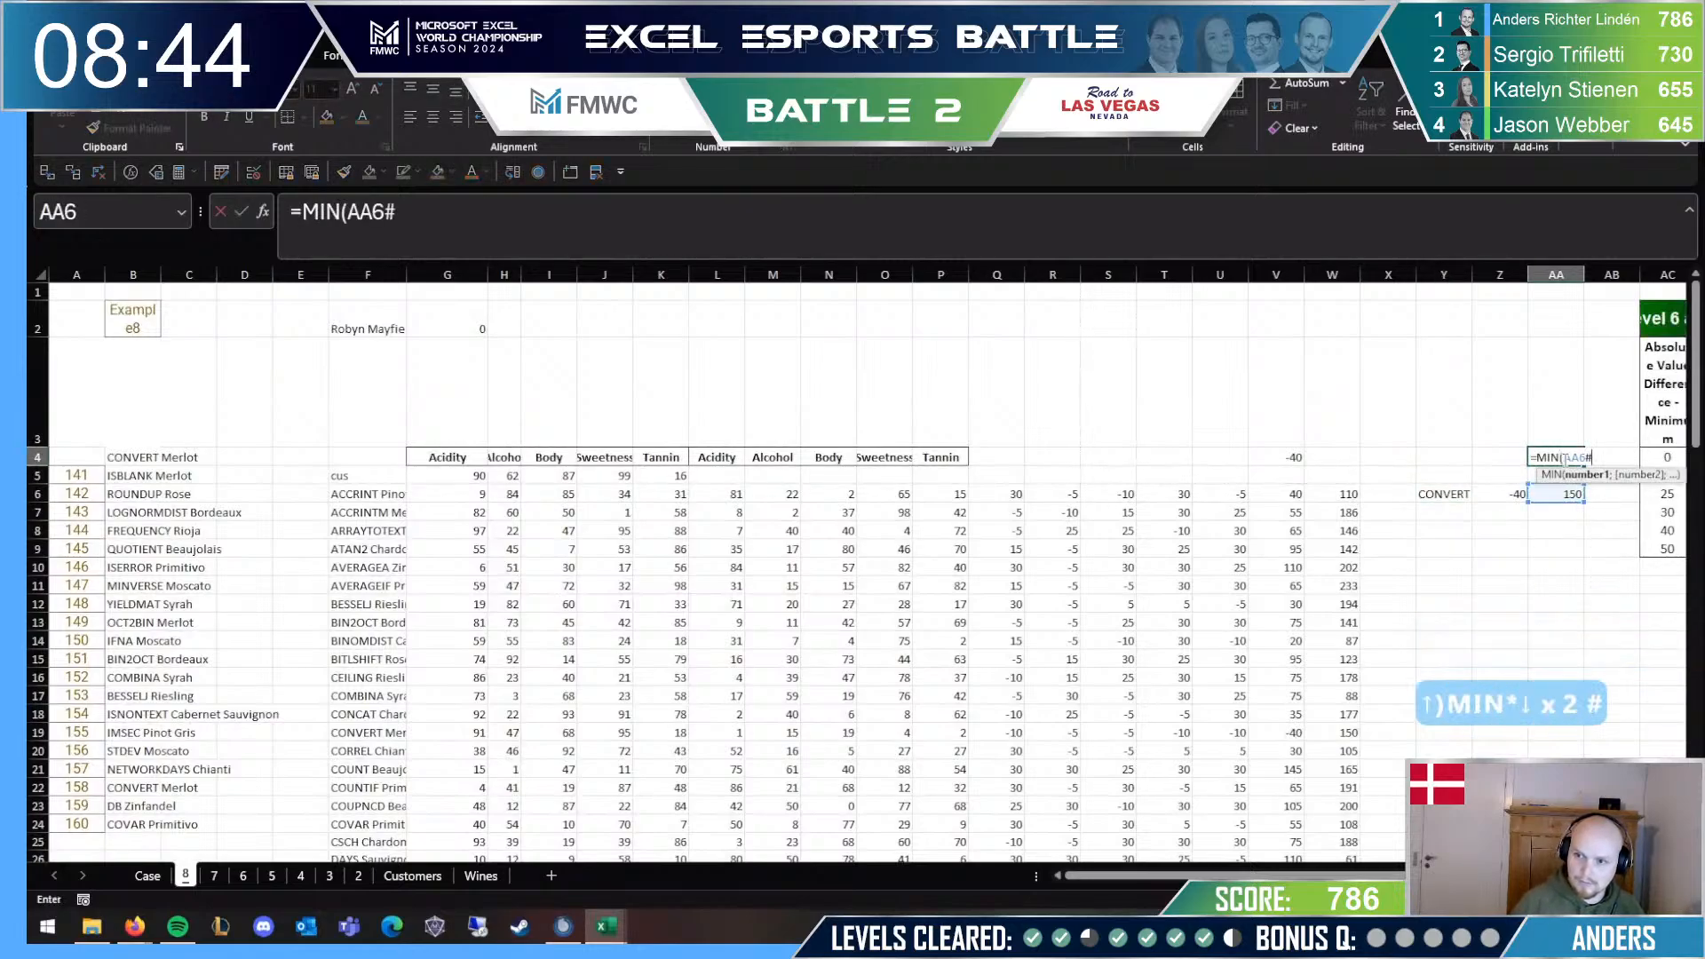
key(BackSpace)
key(shift+Down)
key(shift+Down)
key(shift+Down)
key(shift+Down)
key(Up)
key(Down)
key(F2)
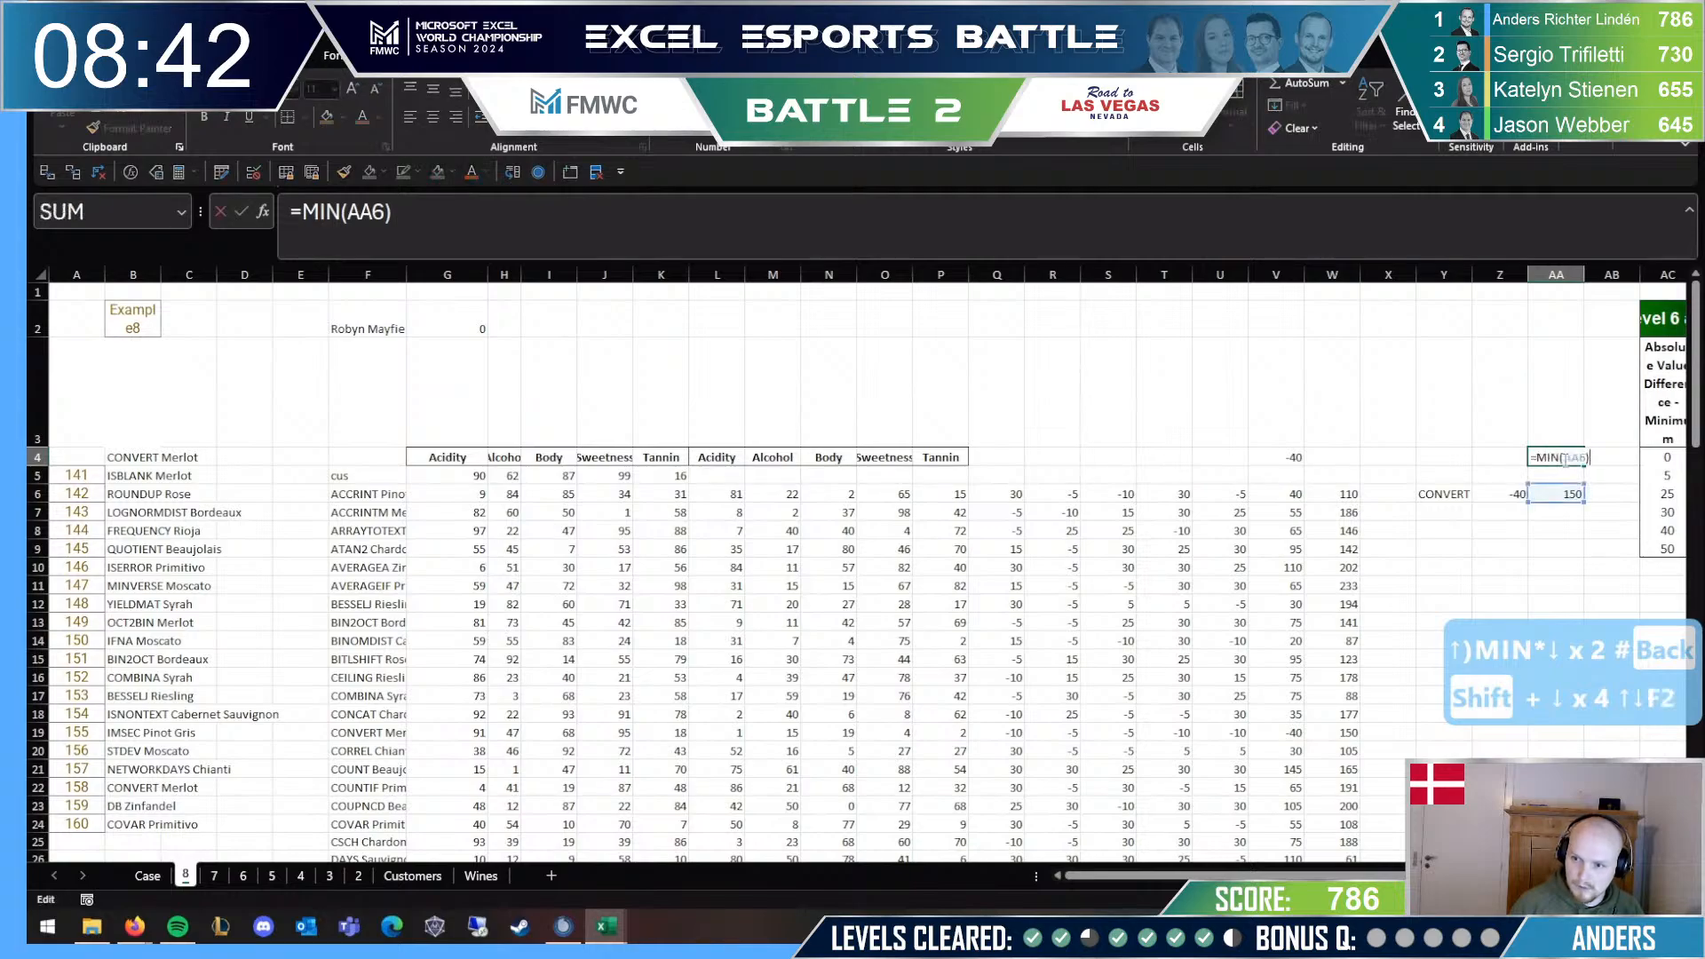
key(BackSpace)
text(;)
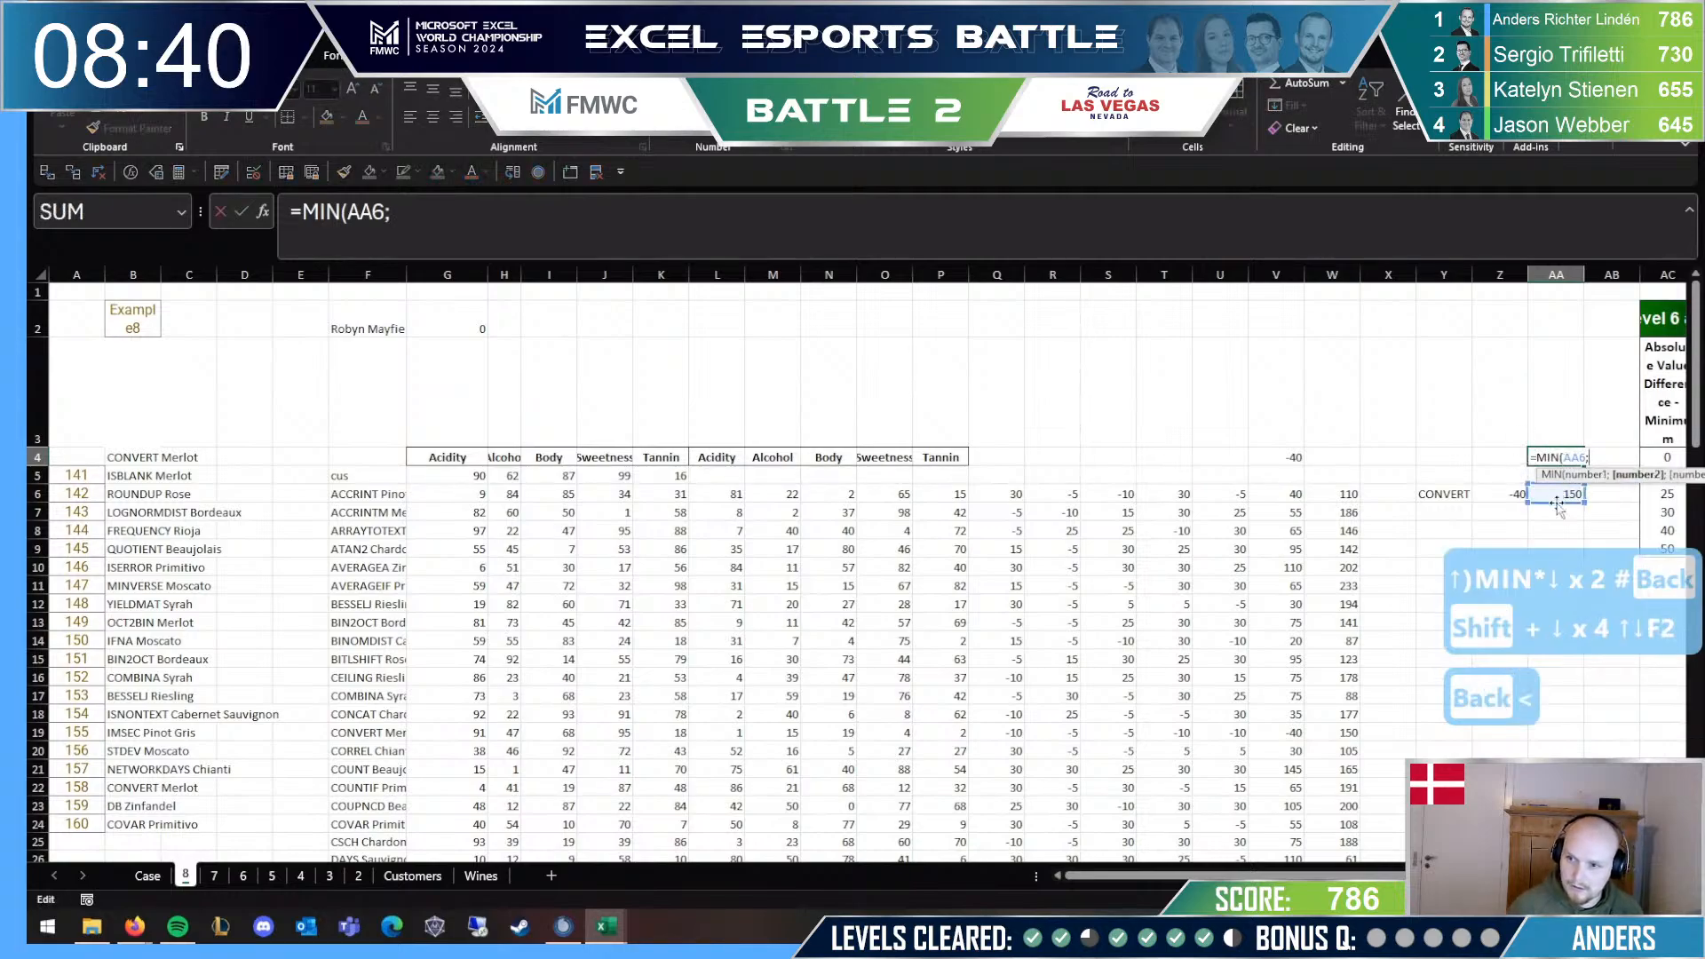
key(BackSpace)
key(BackSpace)
key(BackSpace)
key(BackSpace)
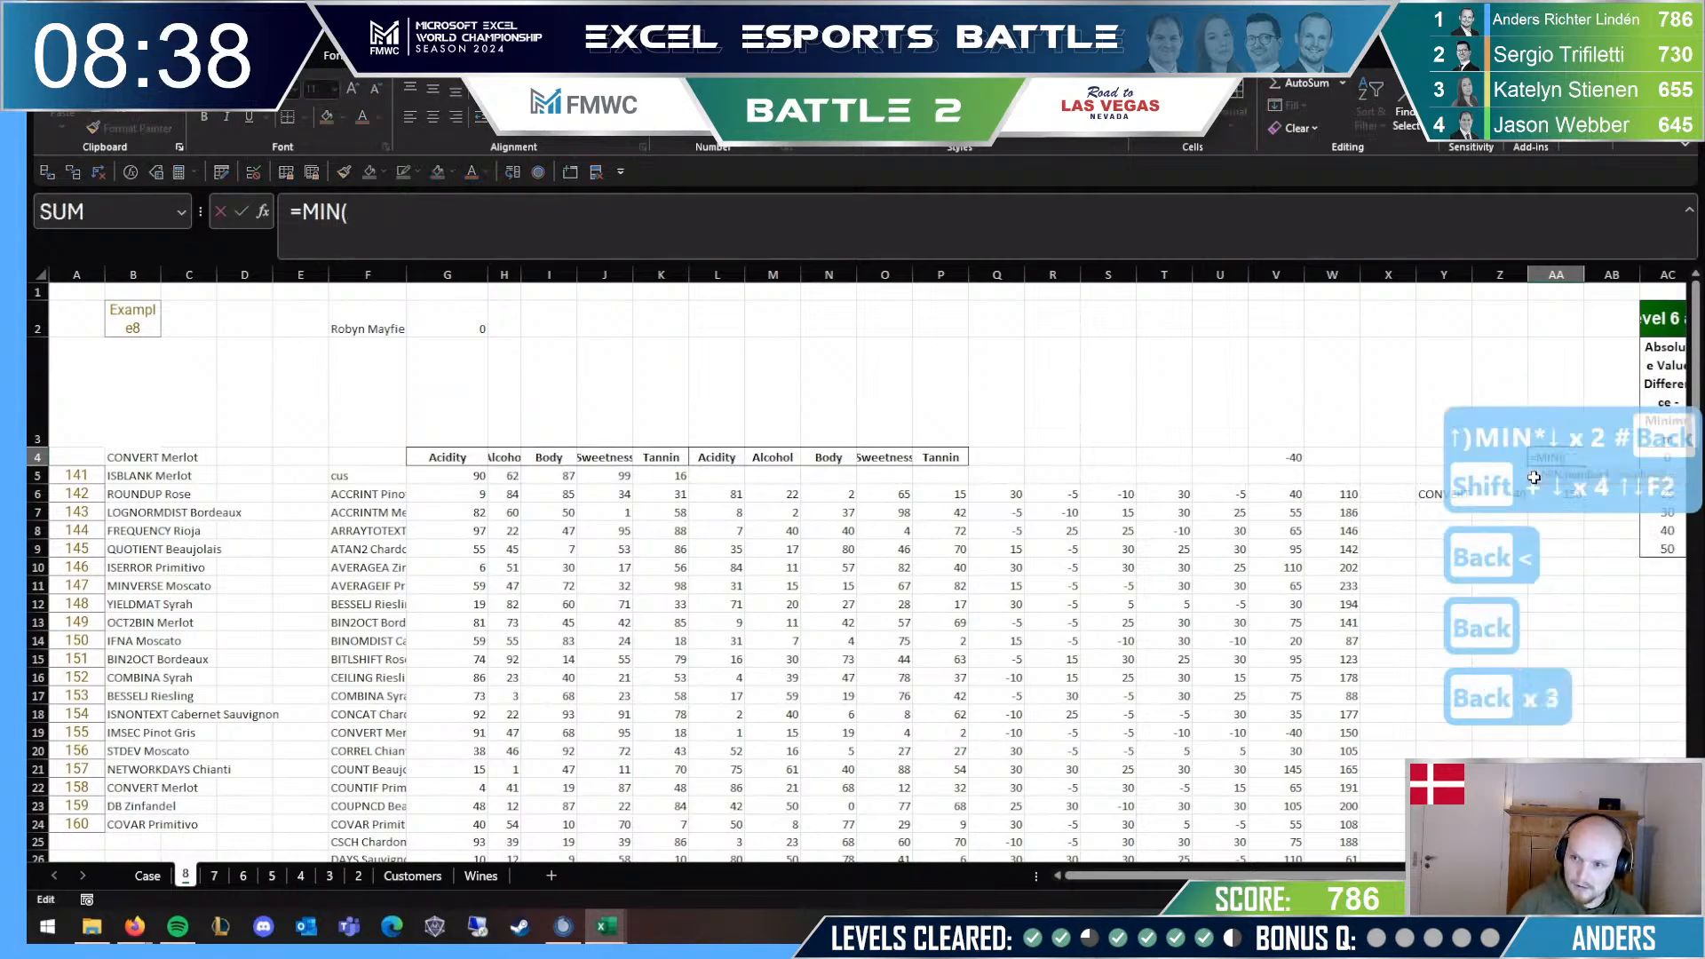
Step: Set the MIN argument in AA4 to the ten-row price range AA6:AA15
key(Left)
key(Right)
key(F2)
key(Down)
key(Down)
key(Down)
key(shift+Down)
key(shift+Down)
key(shift+Down)
key(shift+Down)
key(shift+Down)
key(shift+Down)
key(shift+Down)
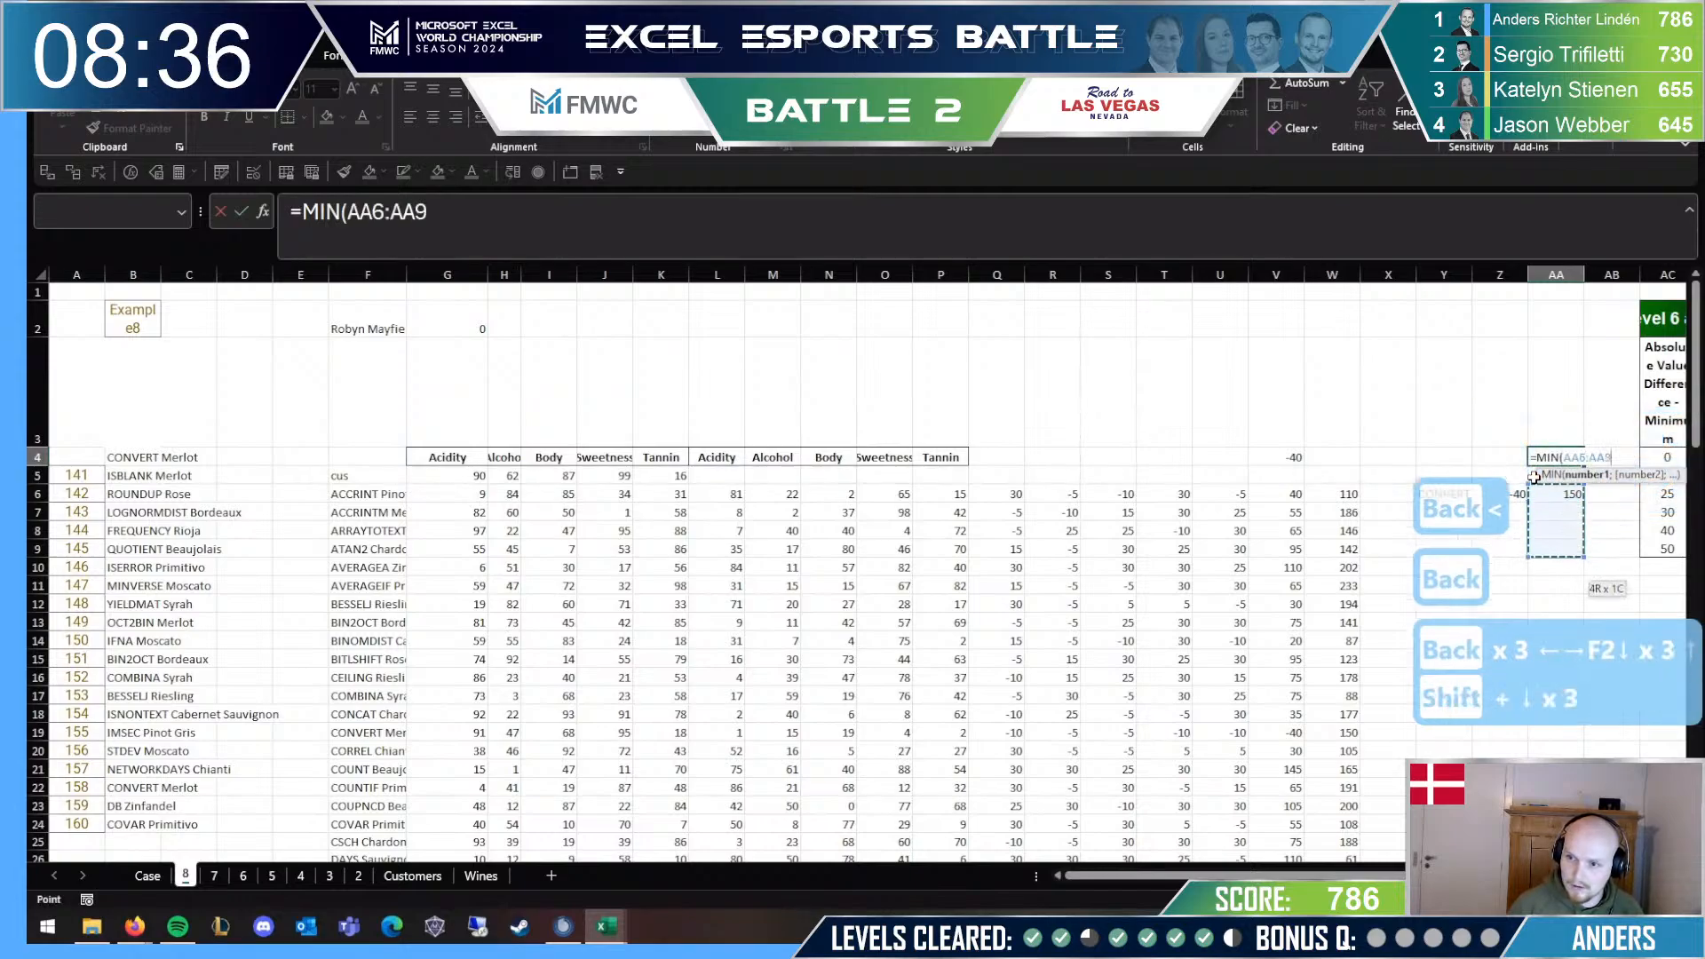
Step: Add five times the total scores Z6:Z15 to the prices in AA4's MIN formula and complete it
text(+)
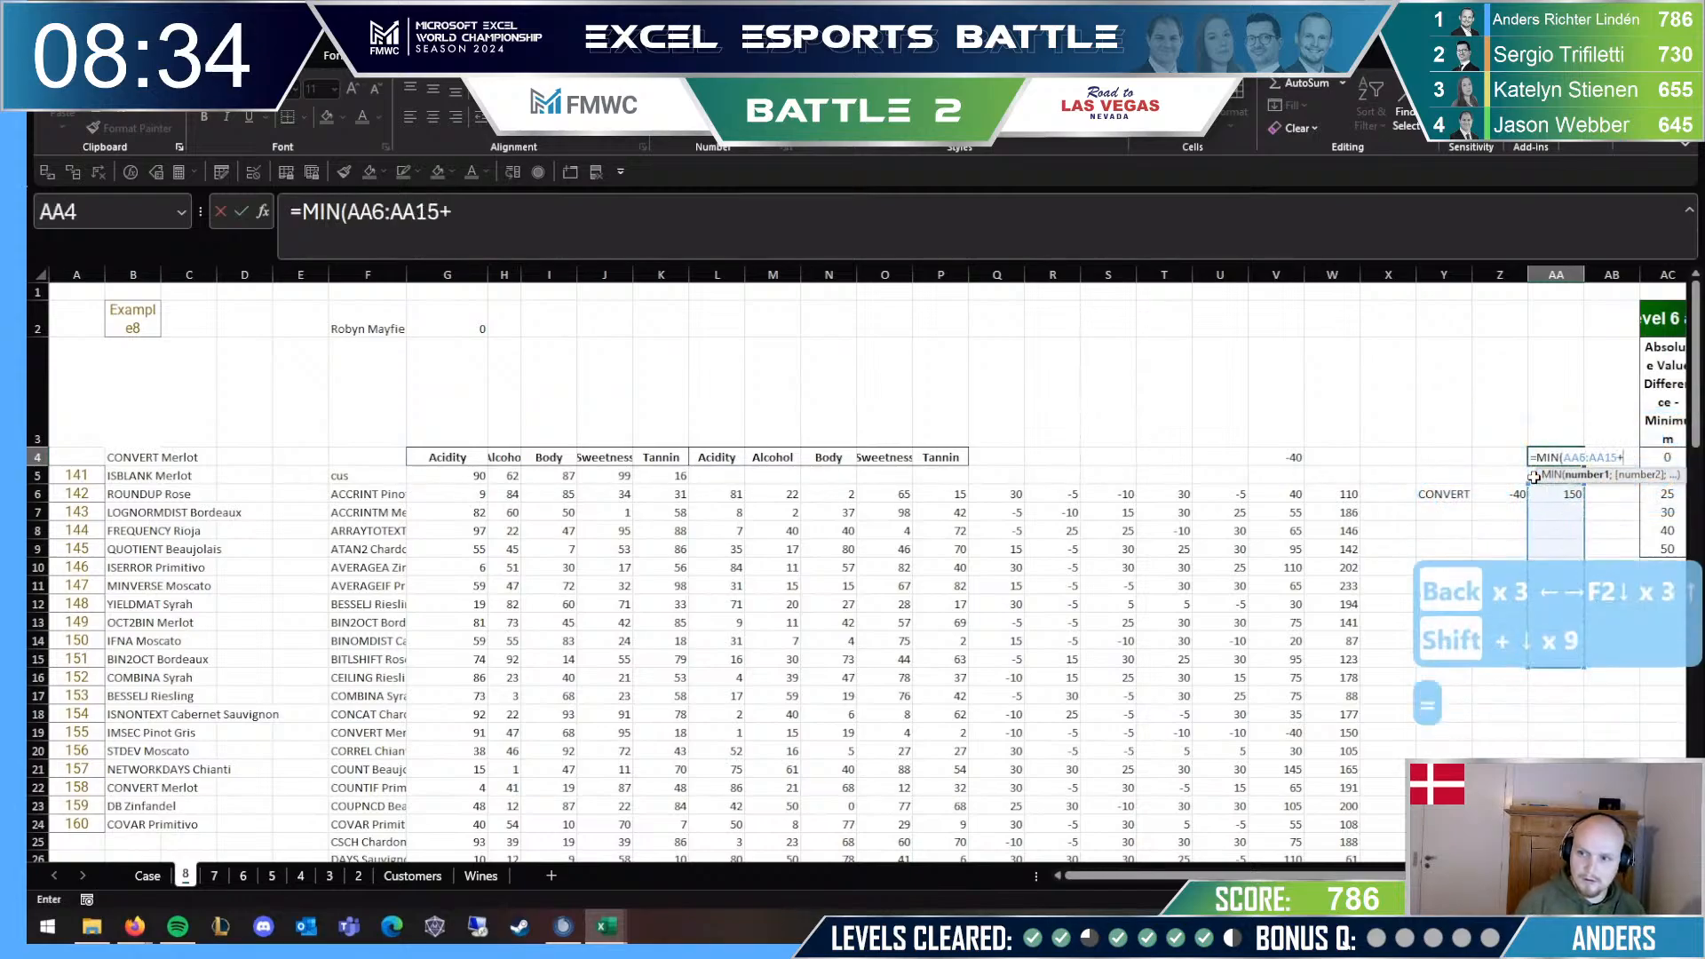
text(5*)
key(Left)
key(Down)
key(Down)
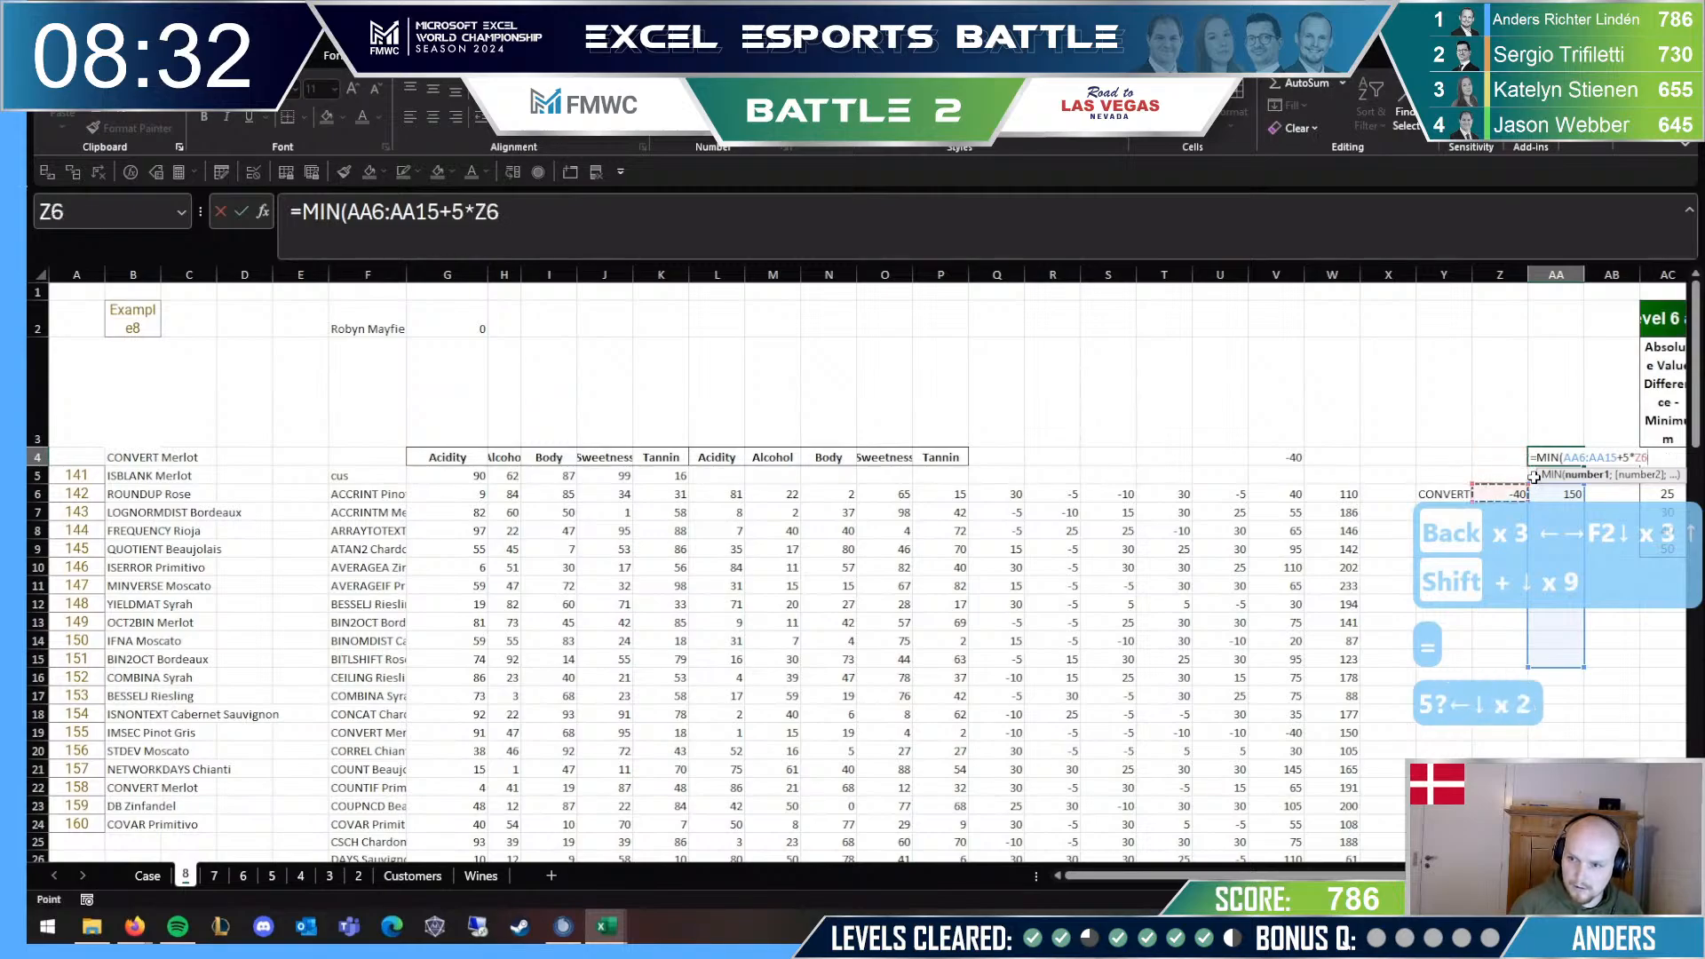
key(shift+Down)
key(shift+Down)
key(shift+Down)
key(shift+Down)
key(shift+Down)
key(shift+Down)
key(shift+Down)
key(shift+Down)
key(shift+Down)
text())
key(Return)
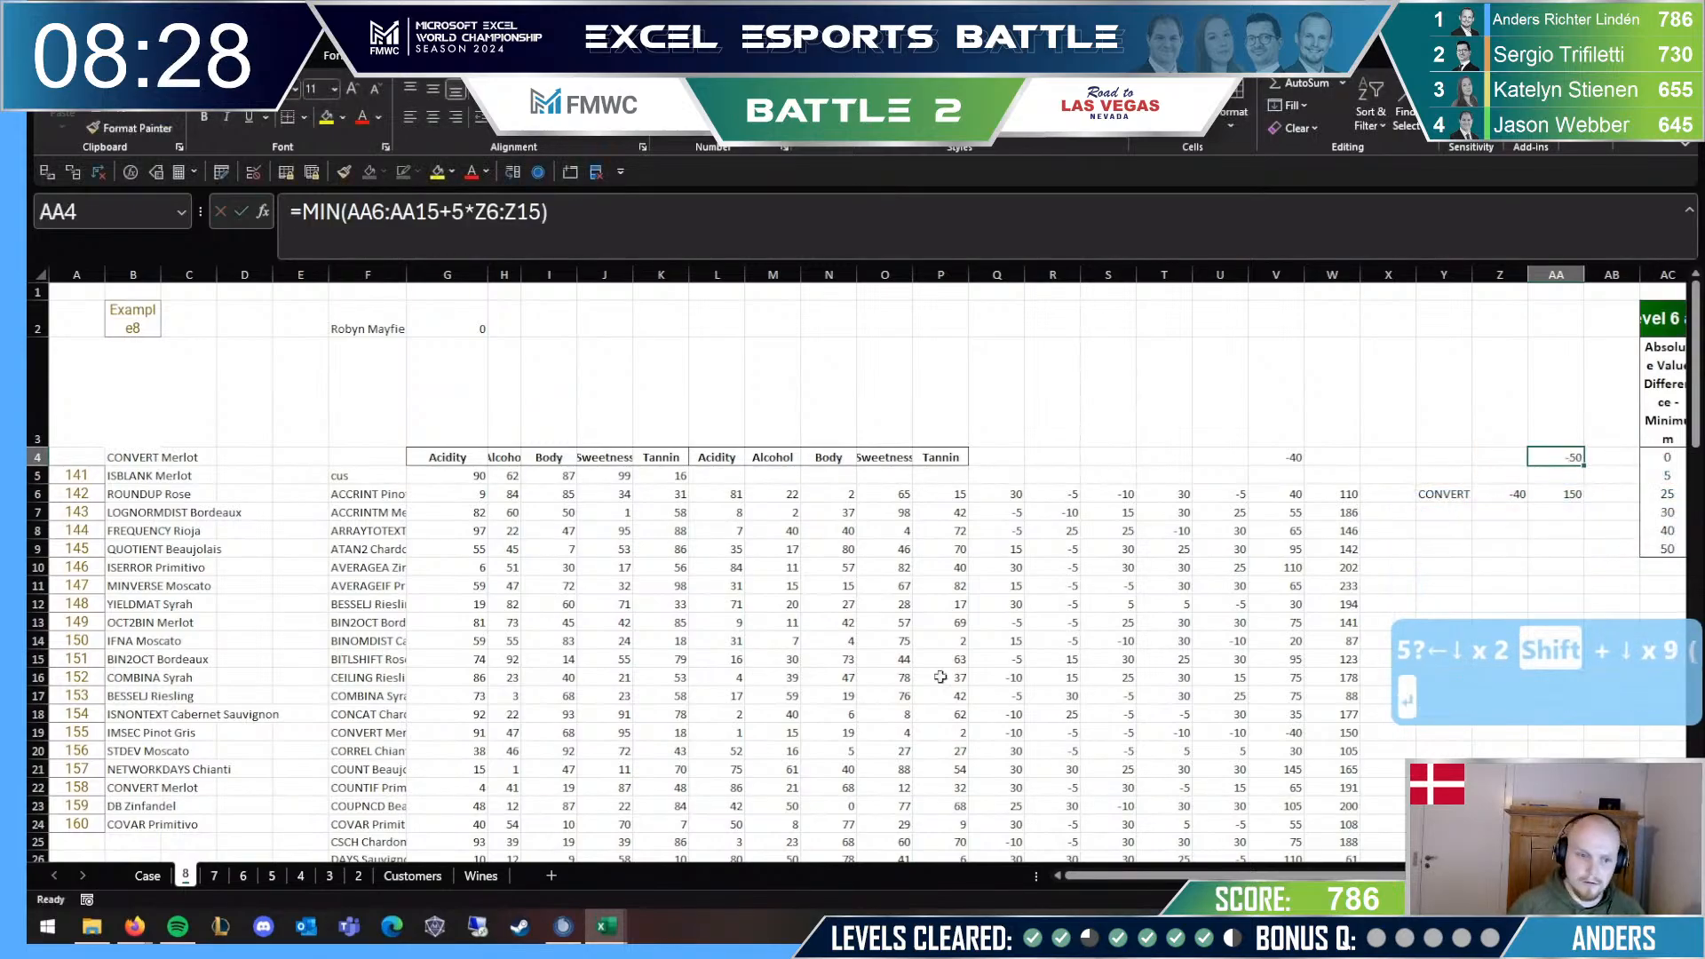
Step: Reread the Level 8 instructions on the Case sheet and inspect the formulas in Y6 and W6 on sheet 8
key(ctrl+Page_Up)
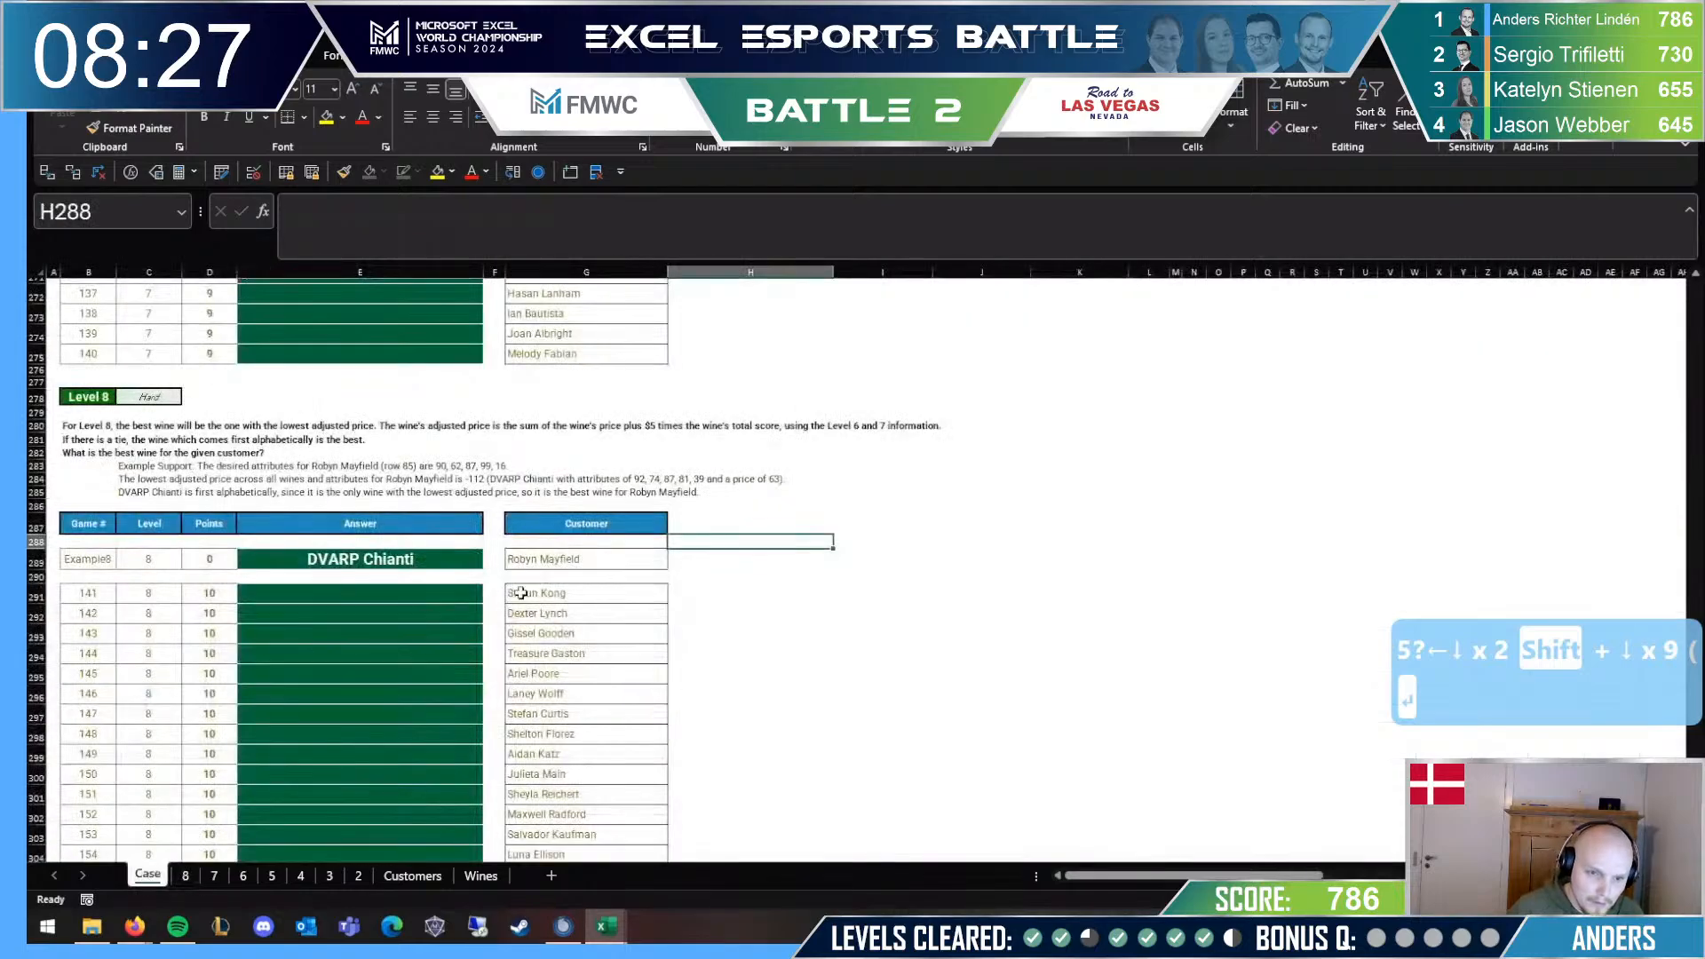
click(190, 877)
click(1430, 493)
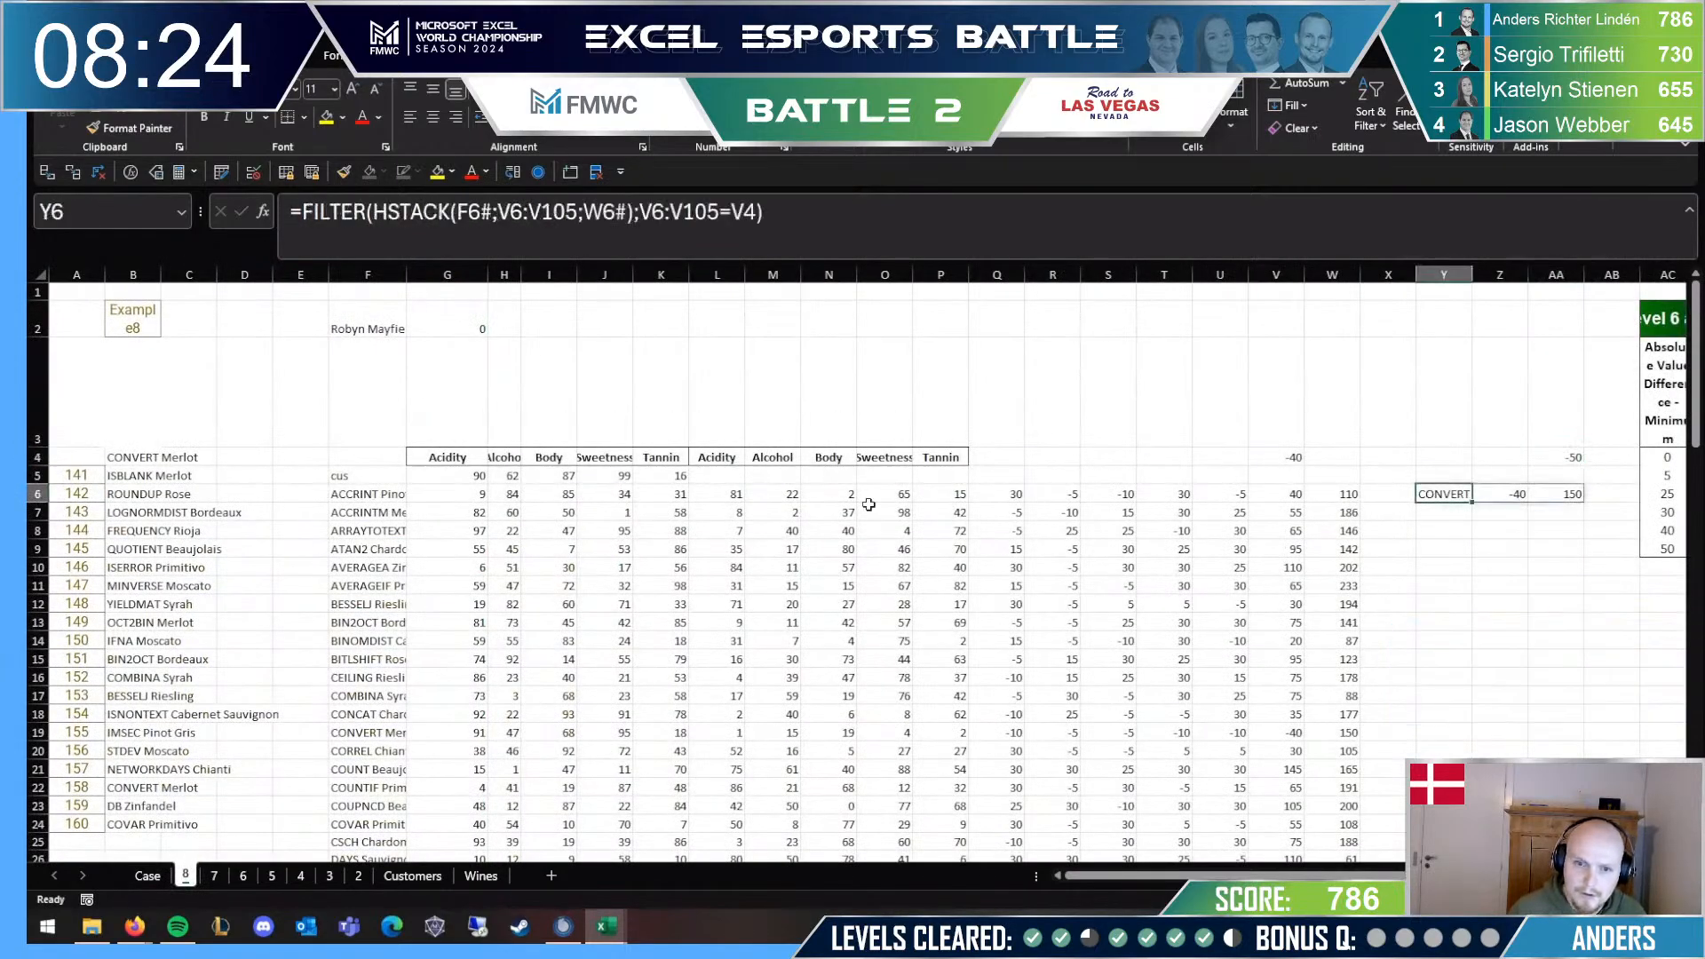
click(991, 494)
click(1336, 494)
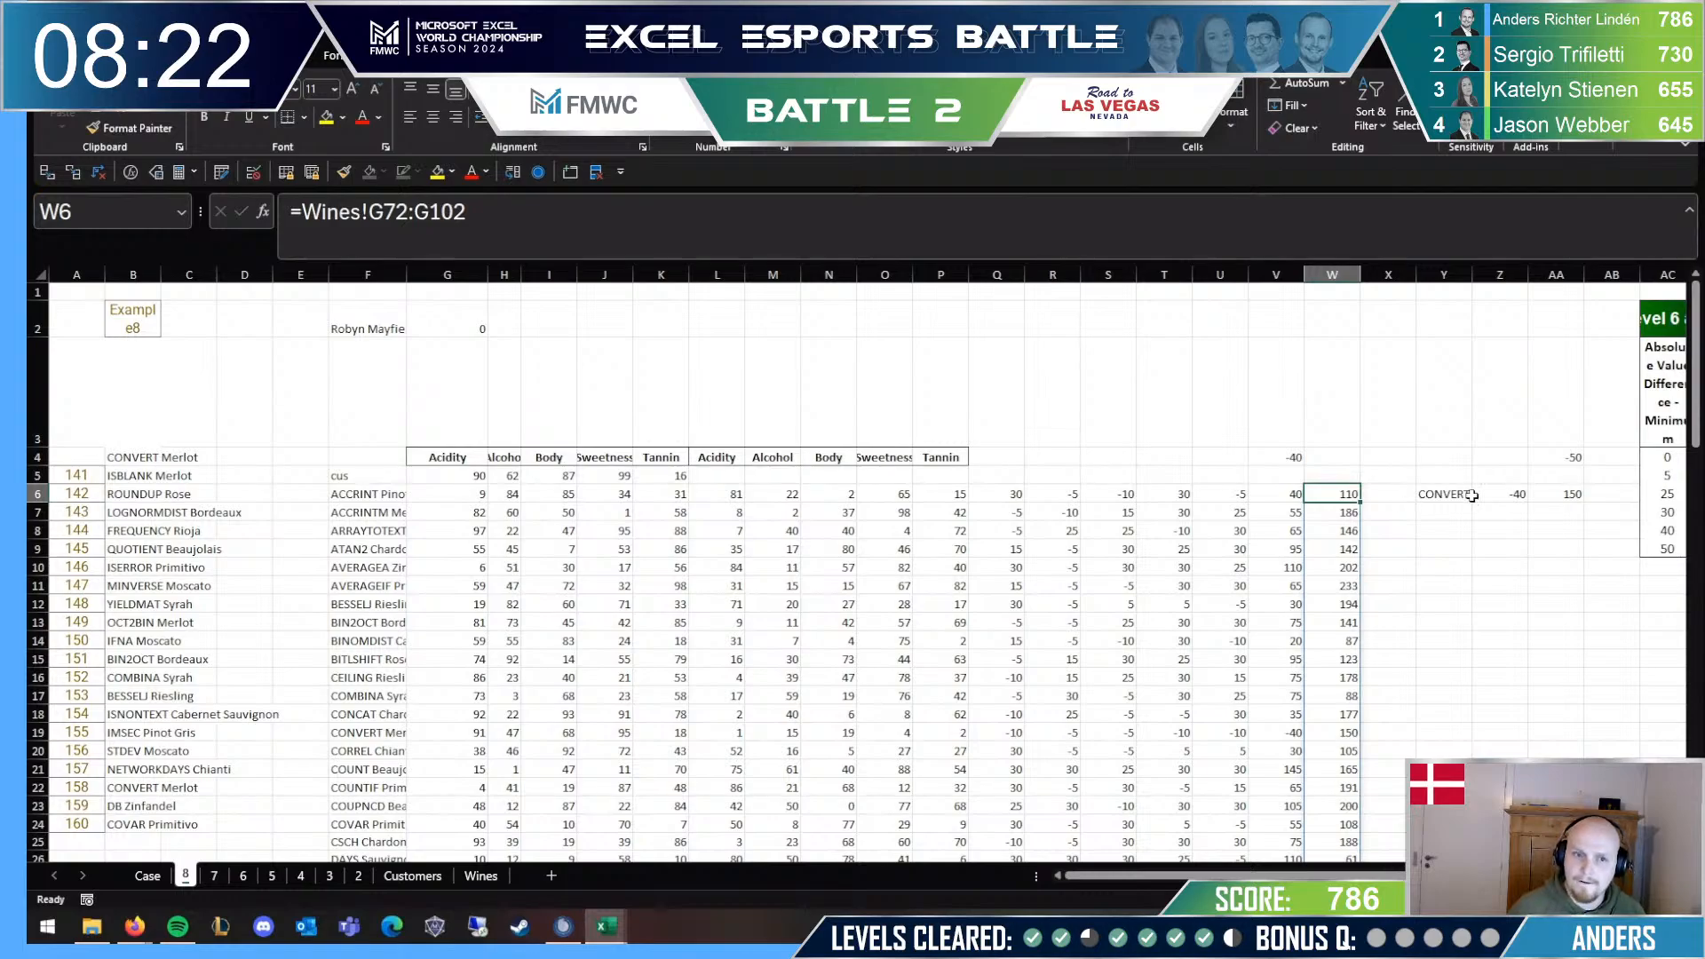
key(F2)
key(Escape)
Step: Delete the FILTER formula in Y6 and the MIN formula in AA4
key(Right)
key(Right)
key(Right)
key(Left)
key(Delete)
key(Right)
key(Right)
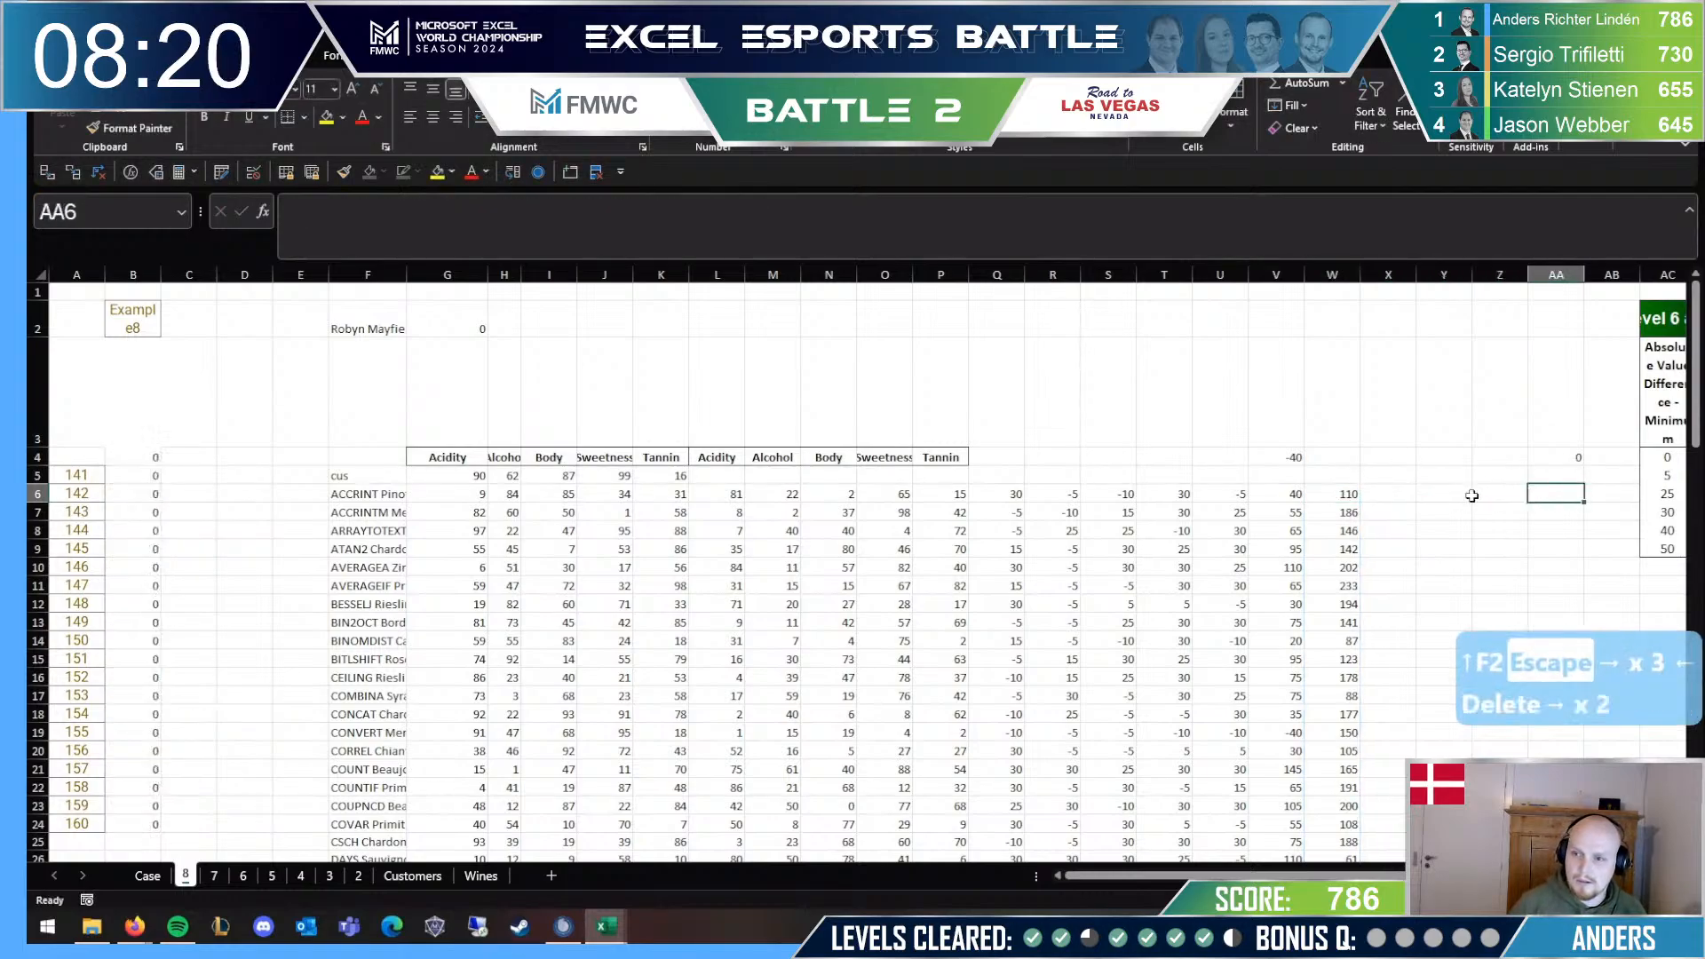
key(Up)
key(Up)
key(Delete)
Step: Calculate the first wine's adjusted price in X6 as =W6+V6*5 and fill it down for all wines
key(Left)
key(Left)
key(Left)
key(Down)
key(Down)
text(=)
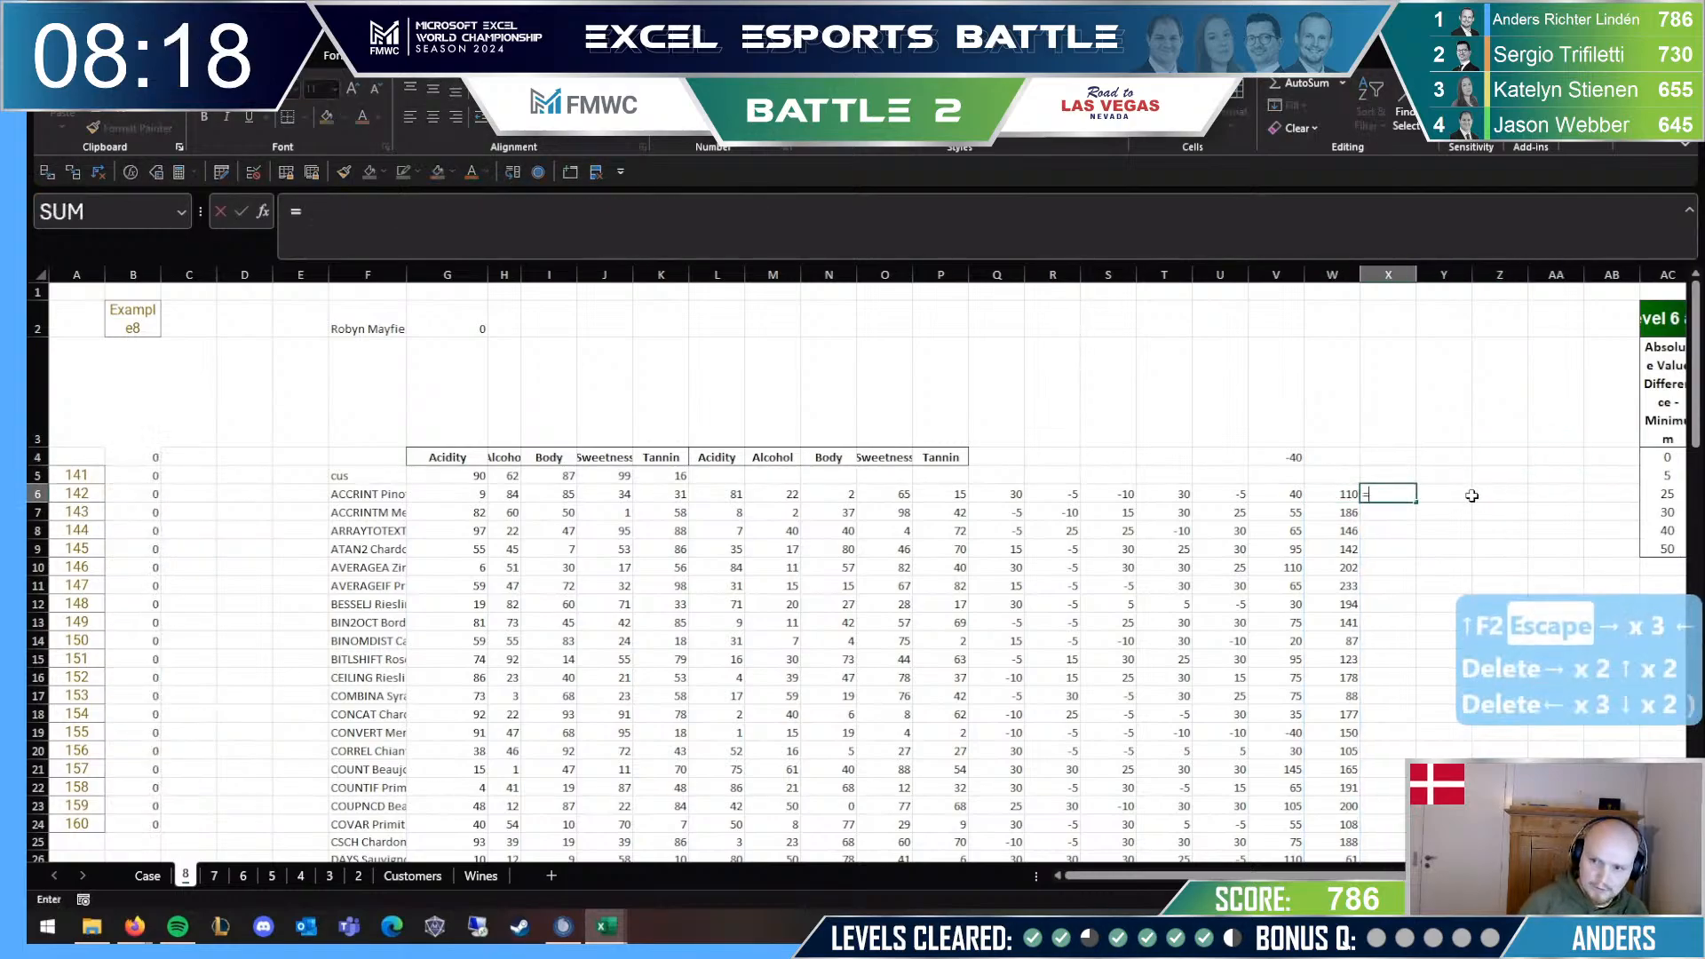
key(Left)
text(+)
key(Left)
key(Left)
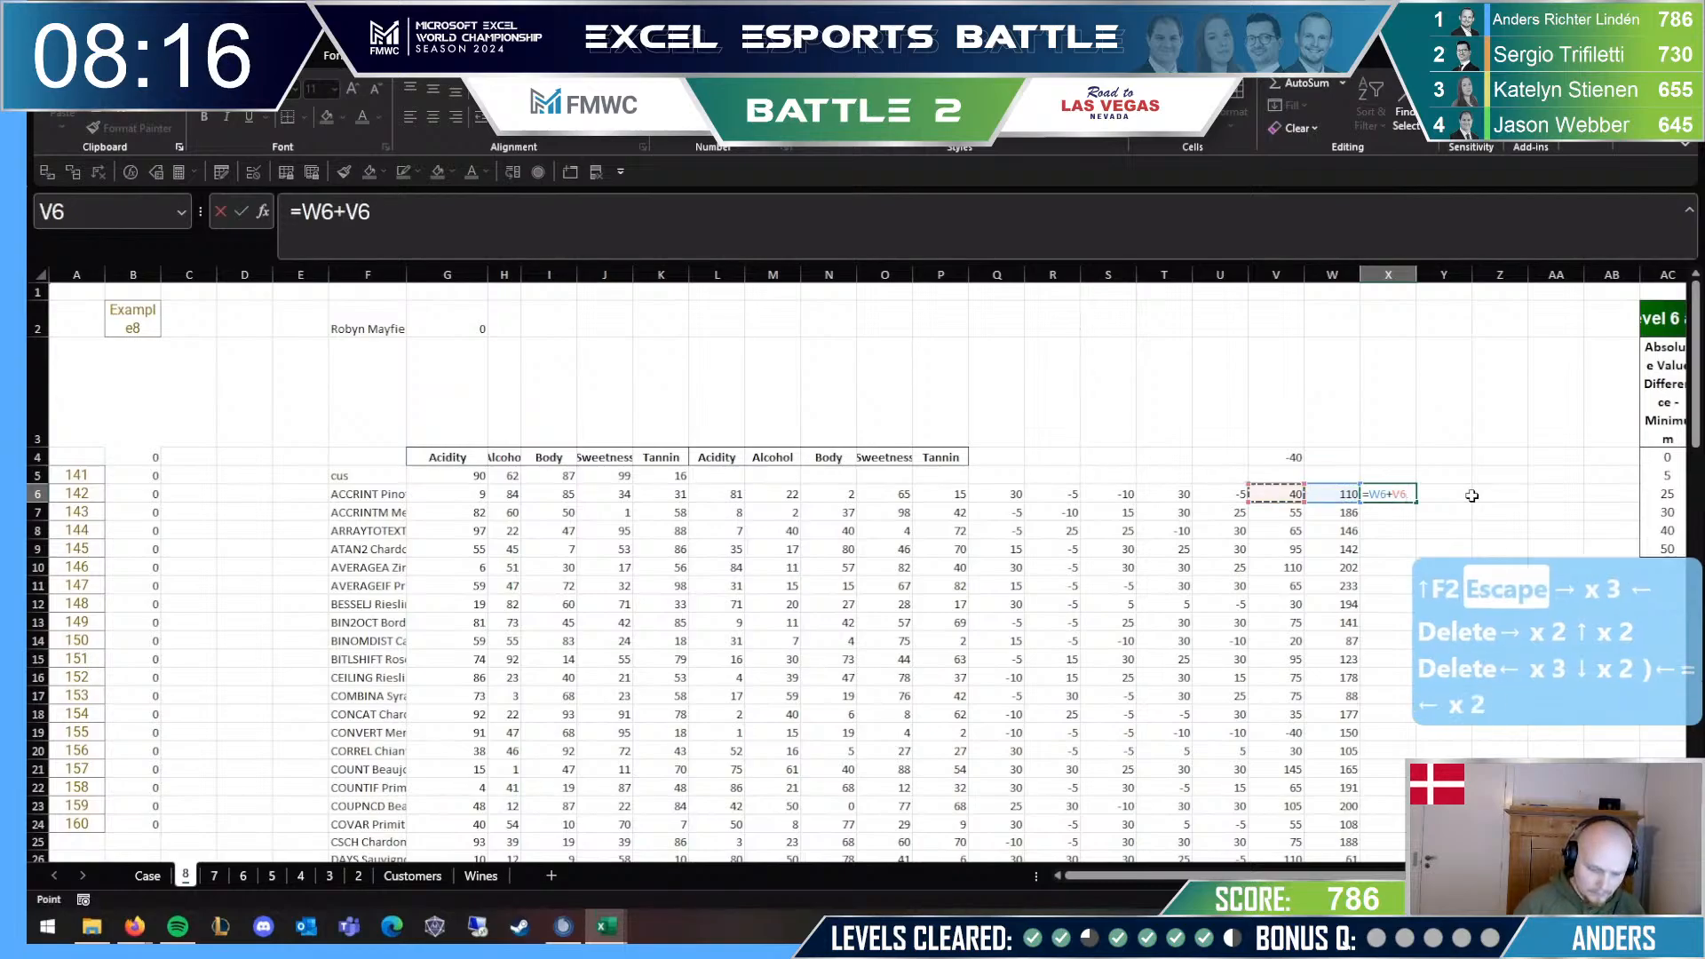
text(*5)
key(Return)
key(Up)
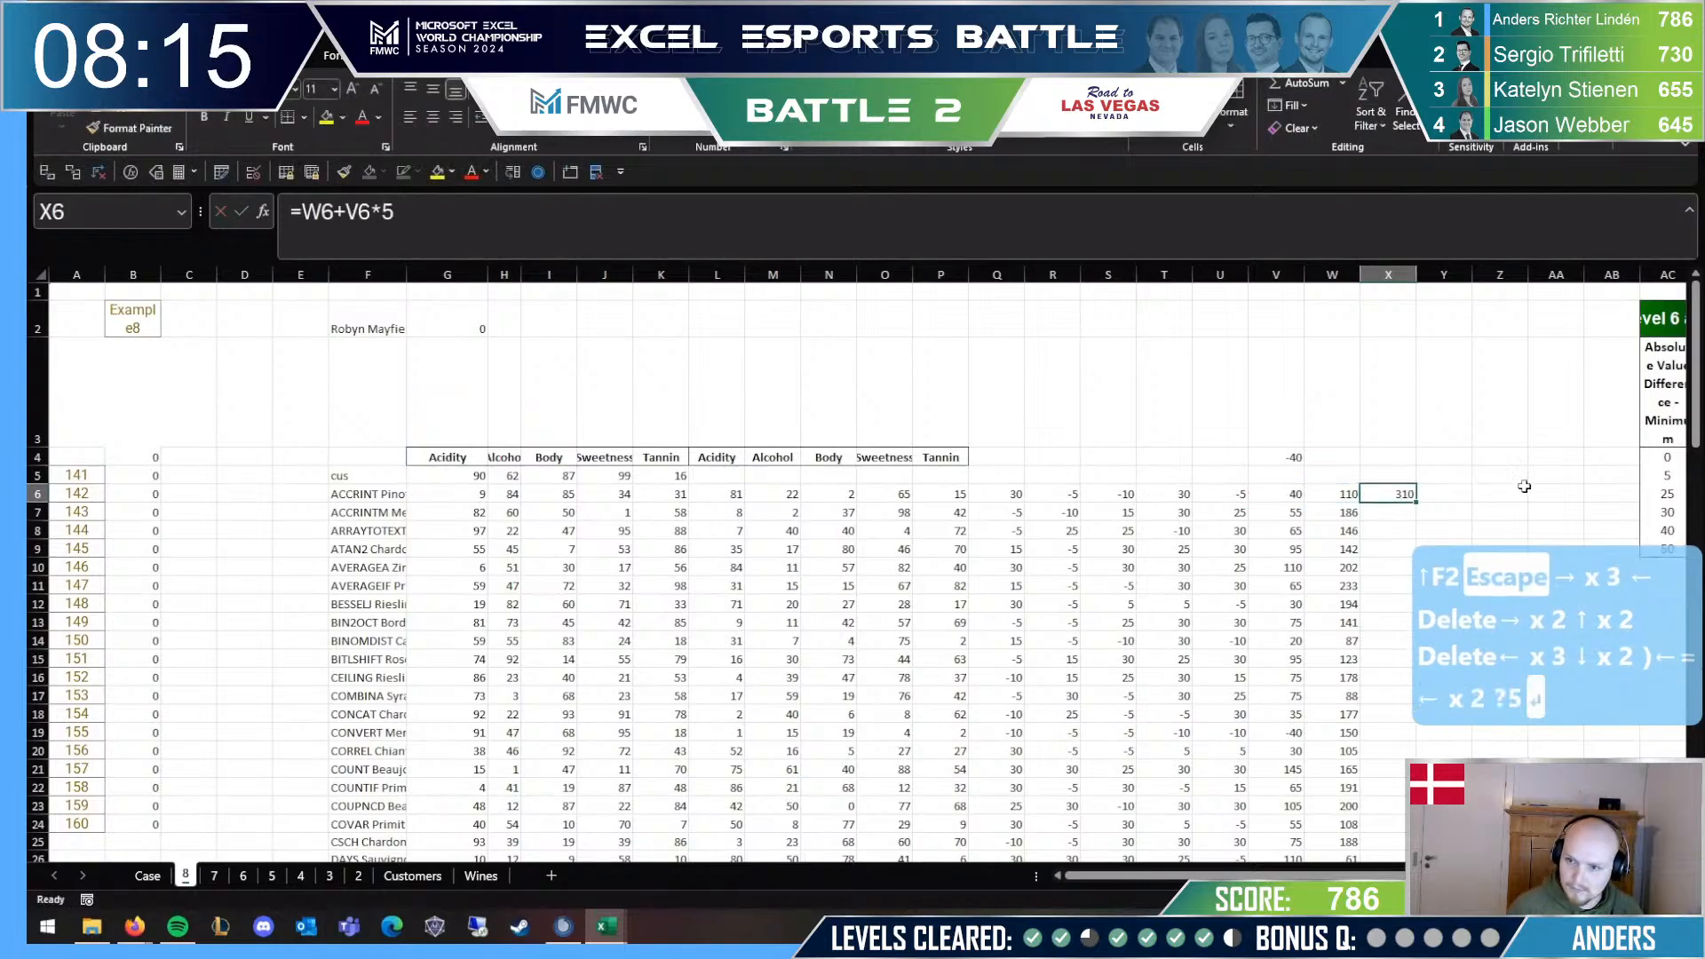
double_click(1415, 503)
Step: Find the lowest adjusted price in X4 with =MIN(X6:X105)
click(1372, 458)
text(=MIN)
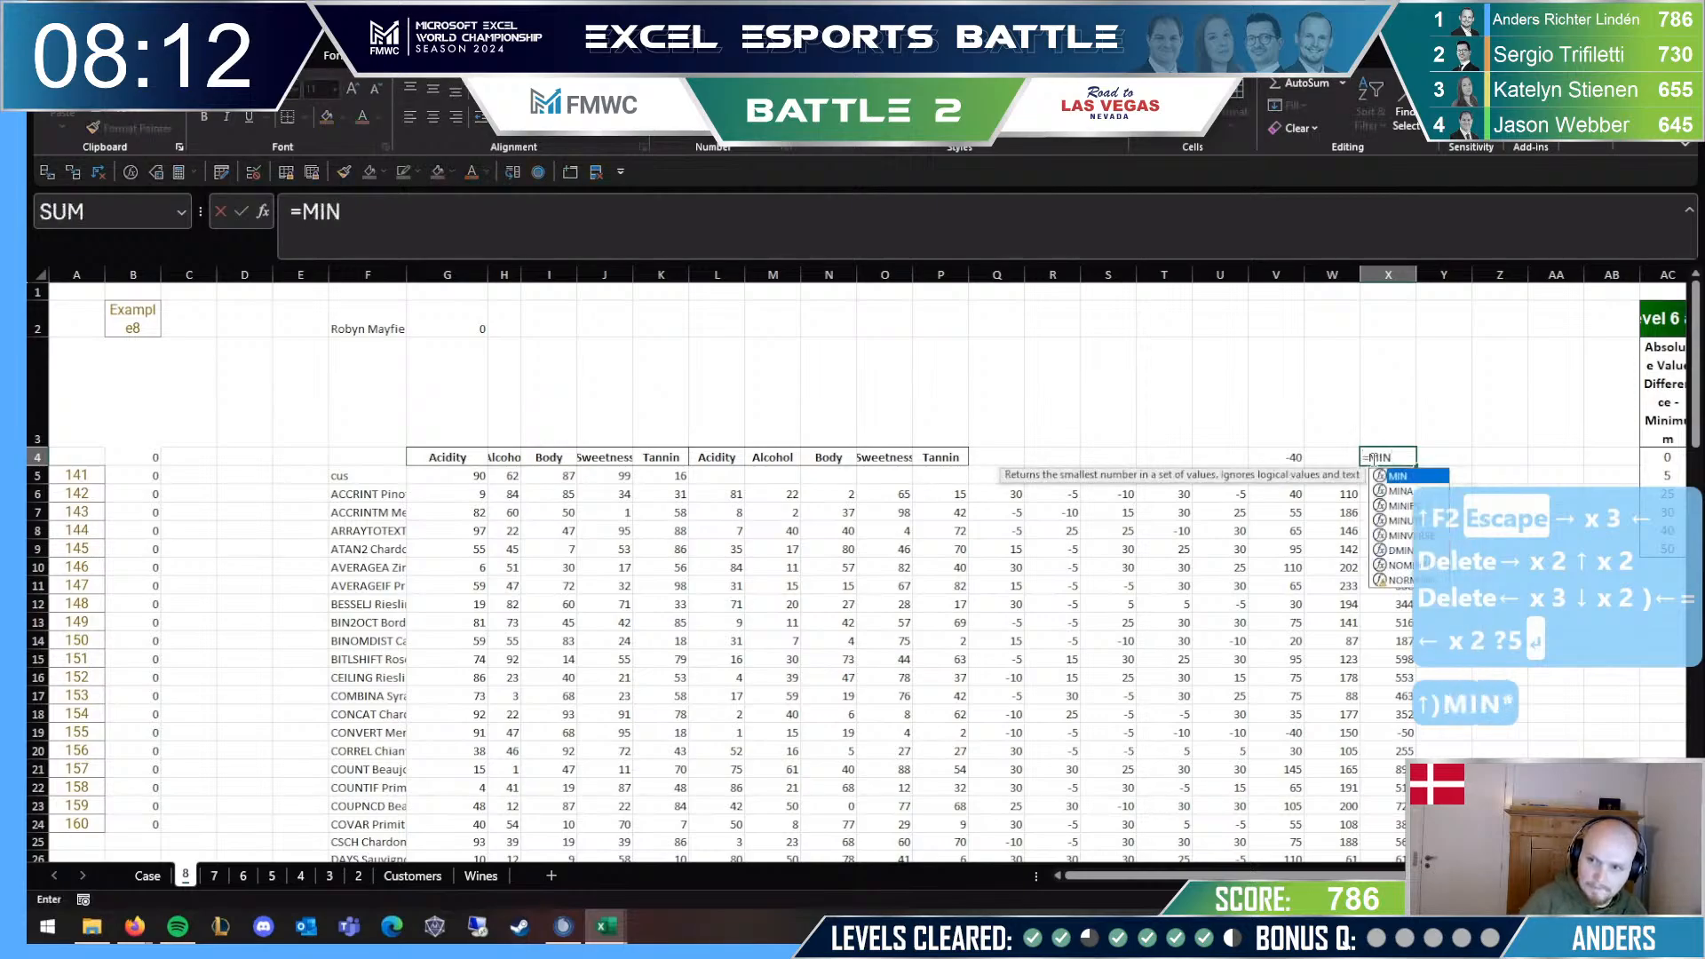
text(()
key(Down)
key(Down)
key(ctrl+shift+Down)
key(Return)
key(Up)
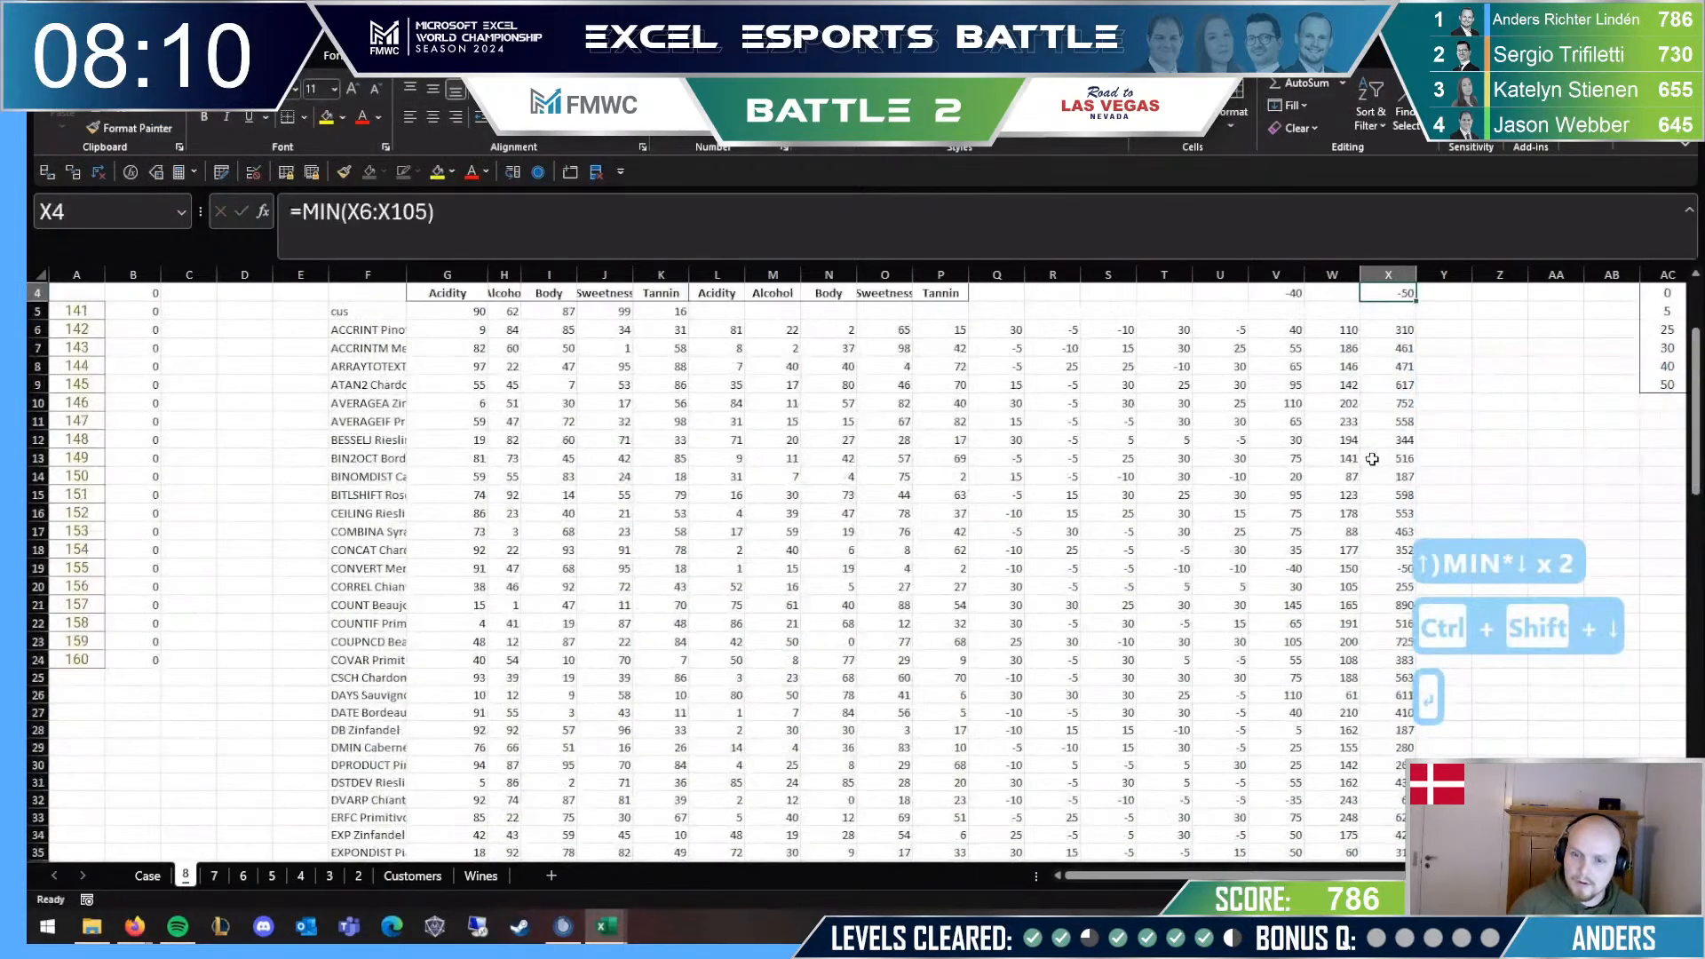
Step: Check the lowest adjusted price against the Level 8 example support on the Case sheet
key(ctrl+Page_Up)
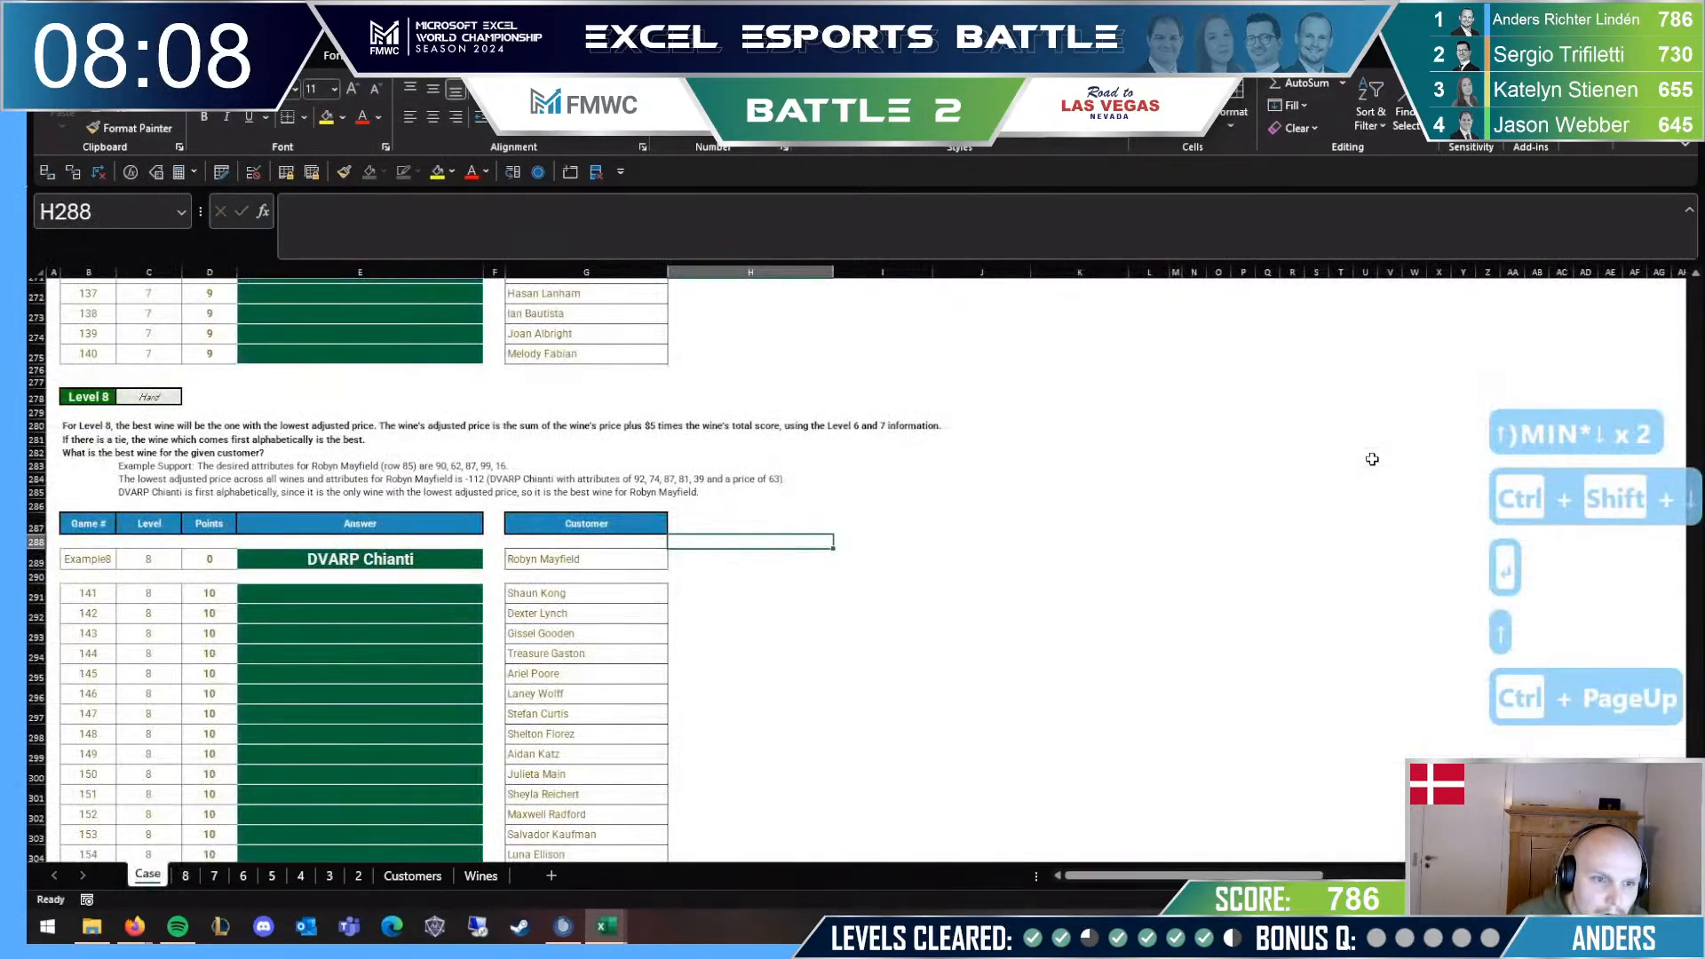
key(Up)
key(Up)
key(Up)
key(Left)
key(Up)
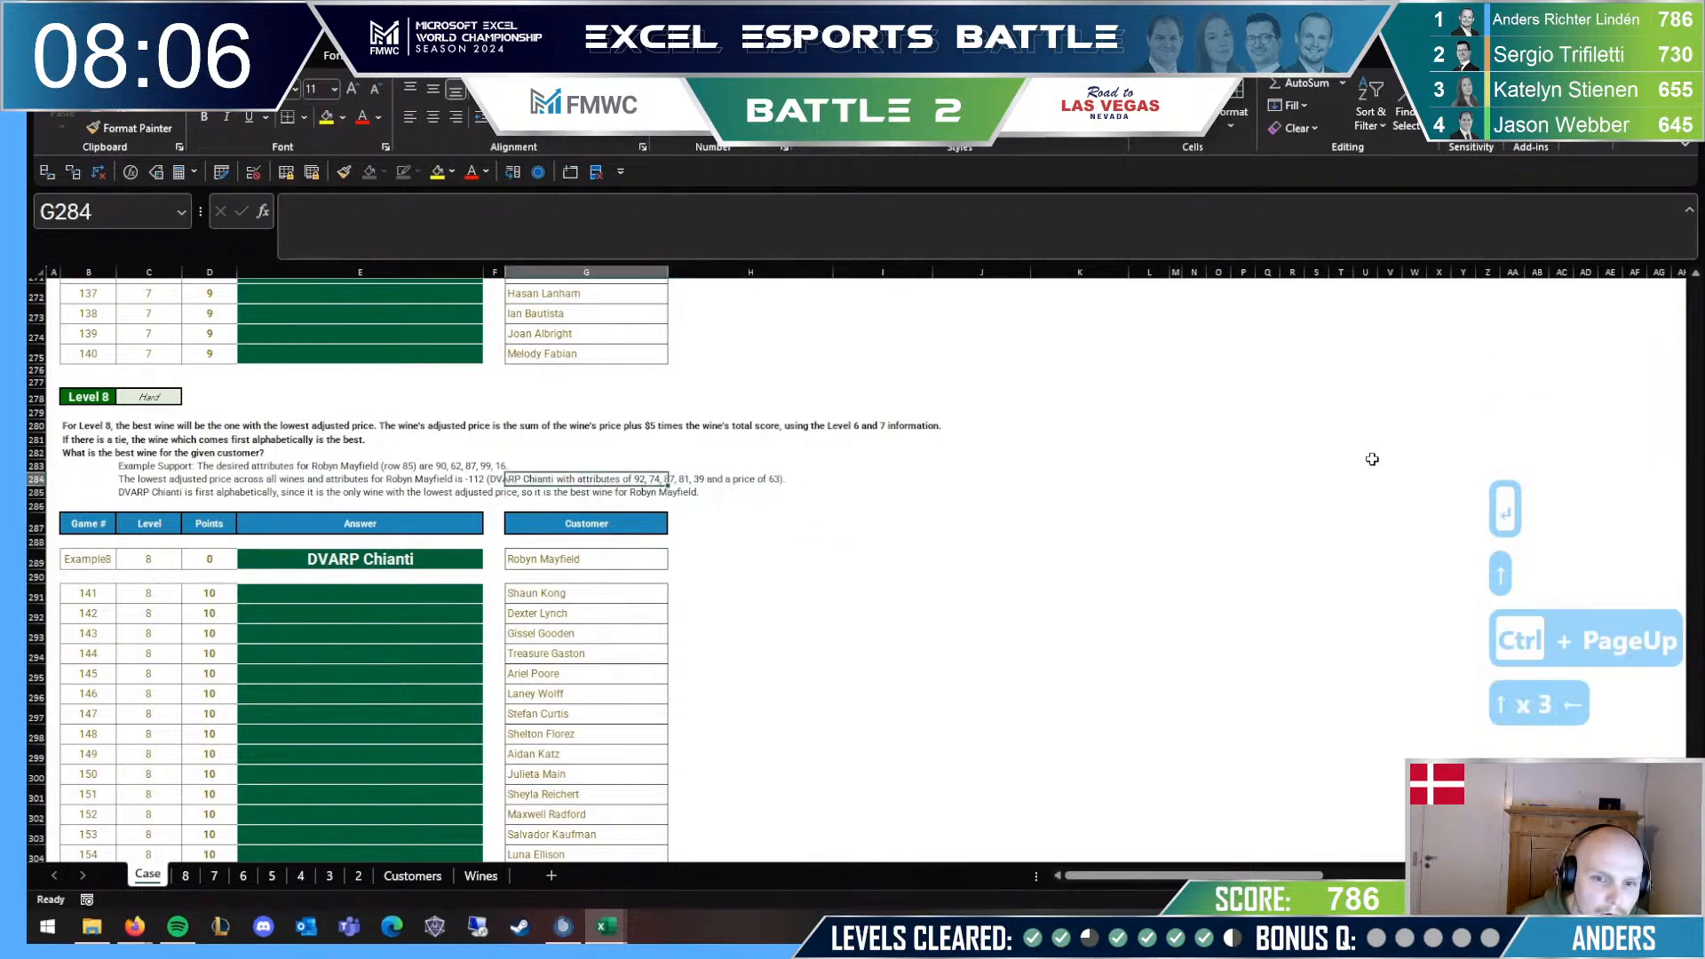
Step: Compare the Level 8 rules and example support on the Case sheet with the adjusted prices on sheet 8
key(Left)
key(Left)
key(Right)
key(Right)
key(Down)
key(Down)
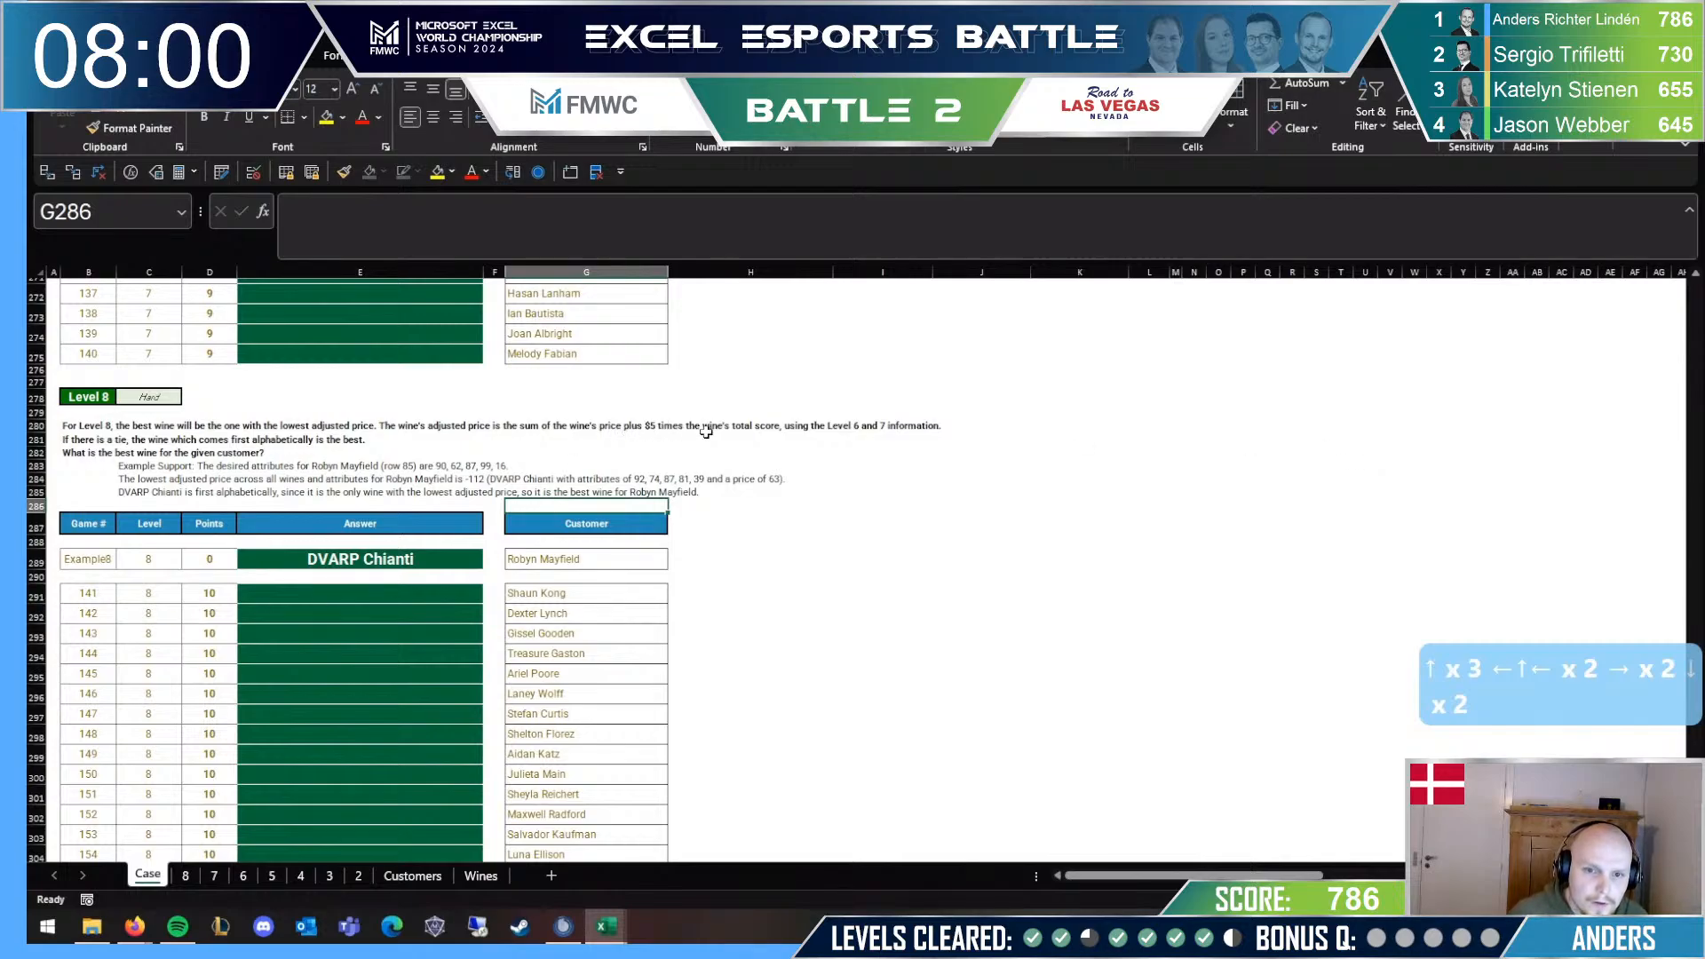
key(ctrl+Page_Down)
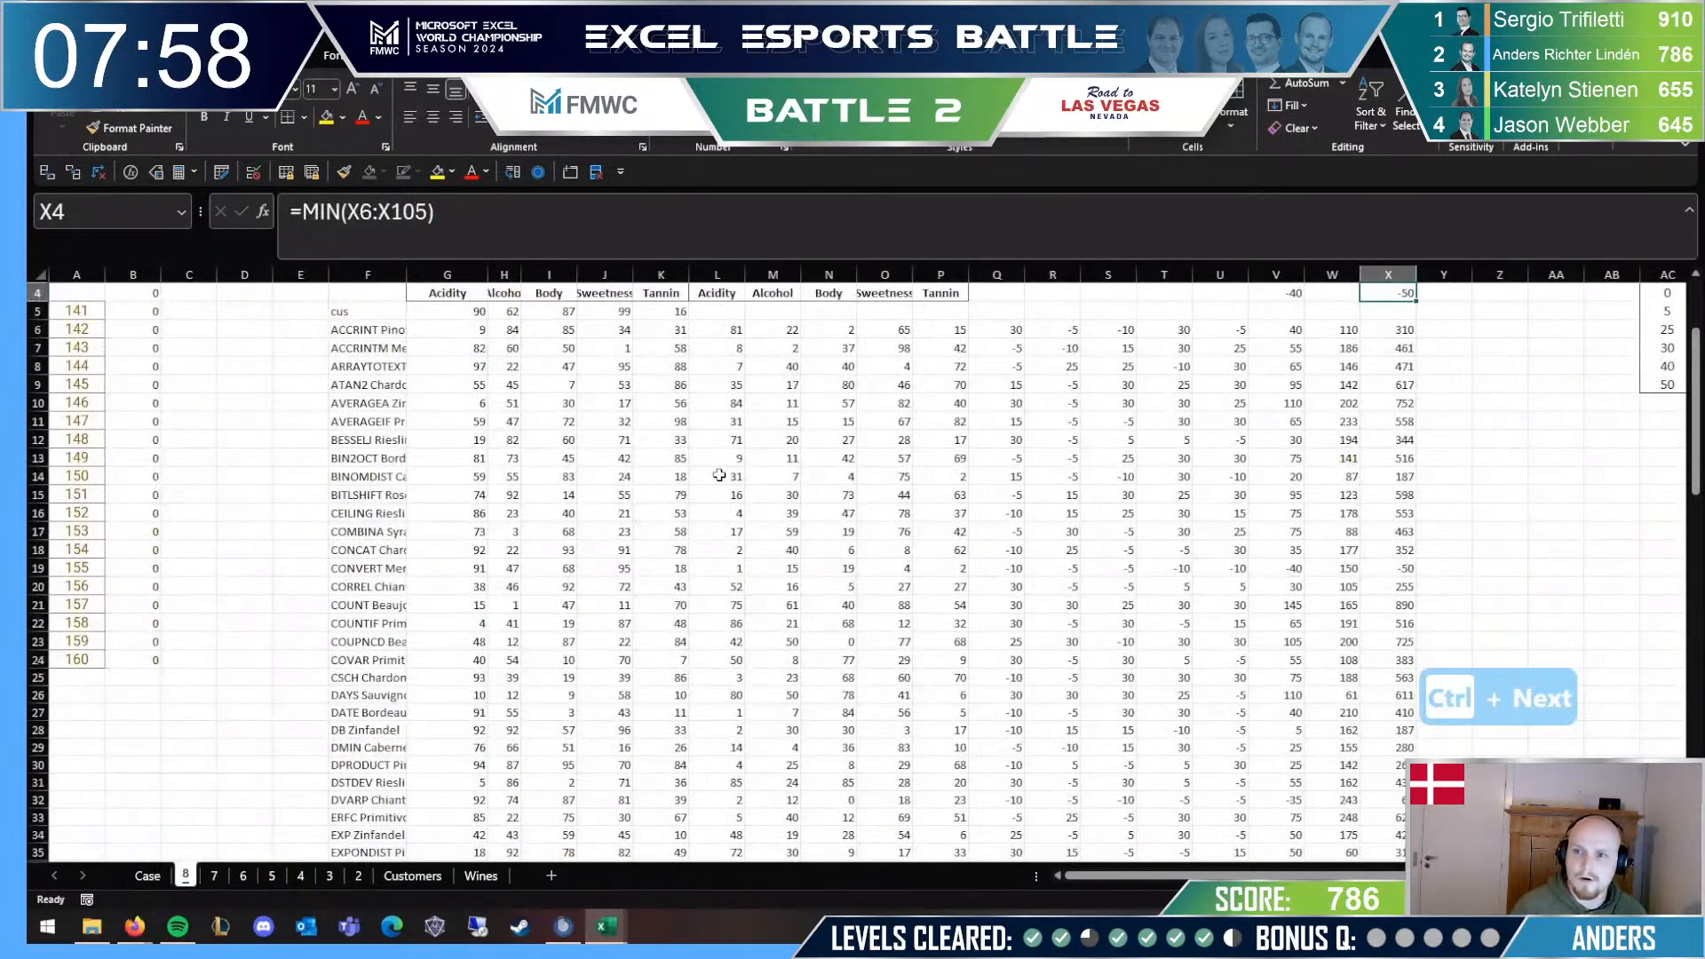
key(Up)
key(Up)
key(Down)
key(Down)
key(Down)
key(ctrl+Page_Up)
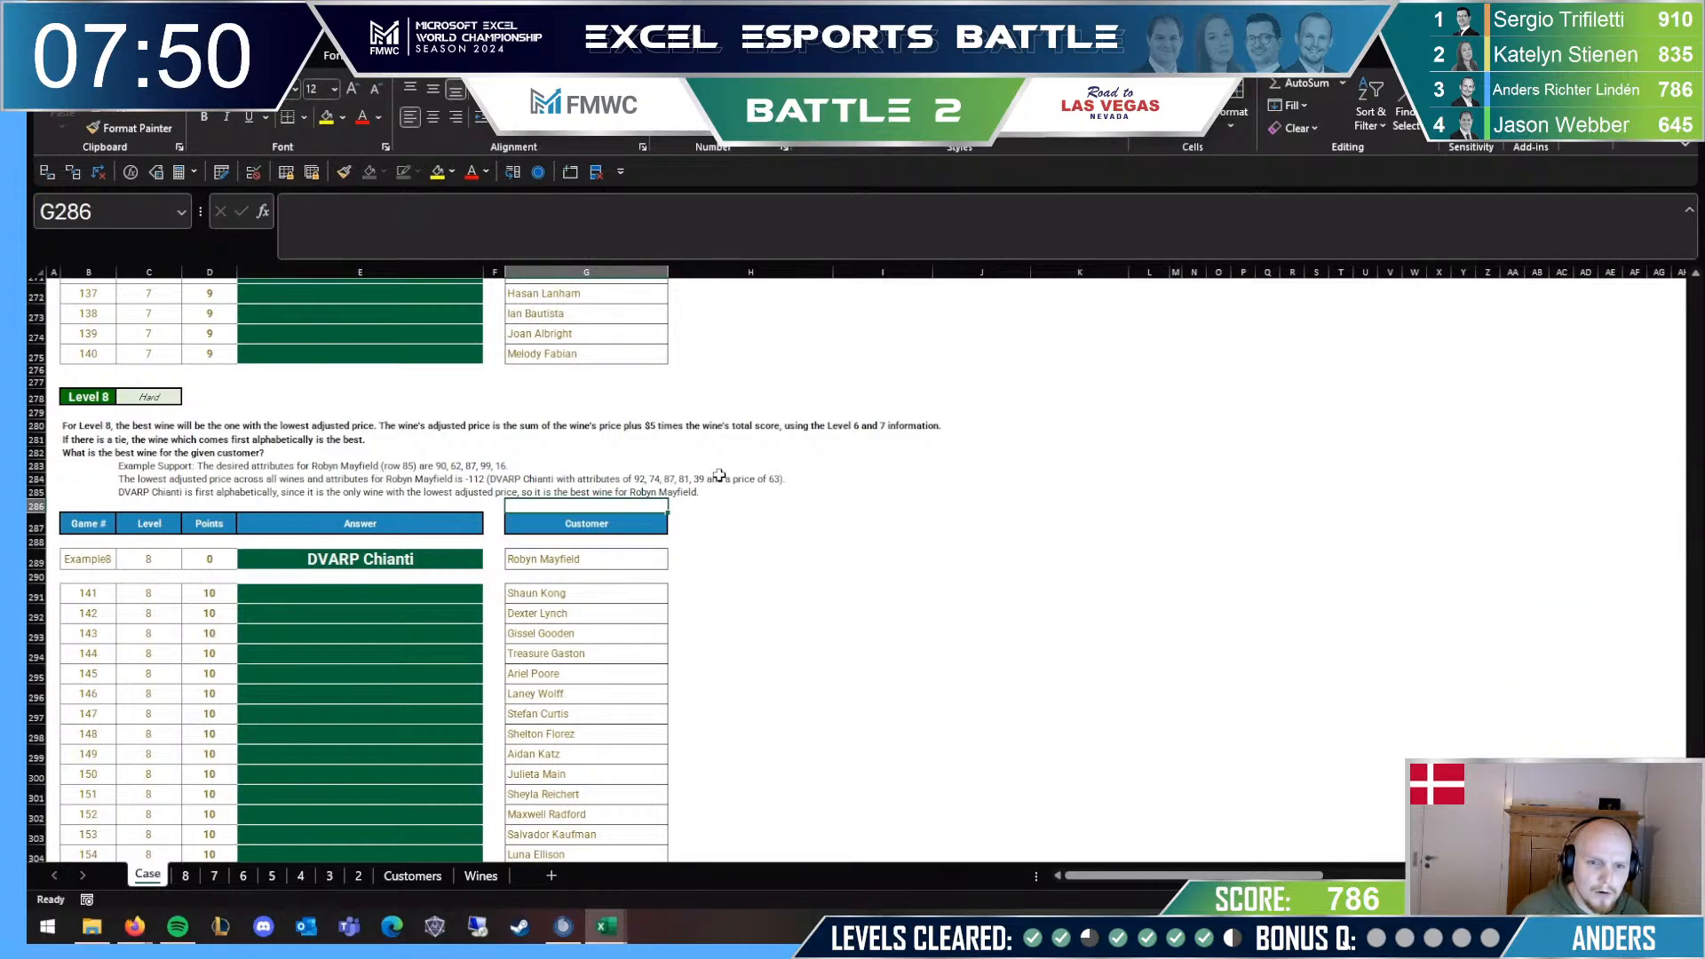
key(ctrl+Page_Down)
key(ctrl+Page_Up)
key(ctrl+Page_Down)
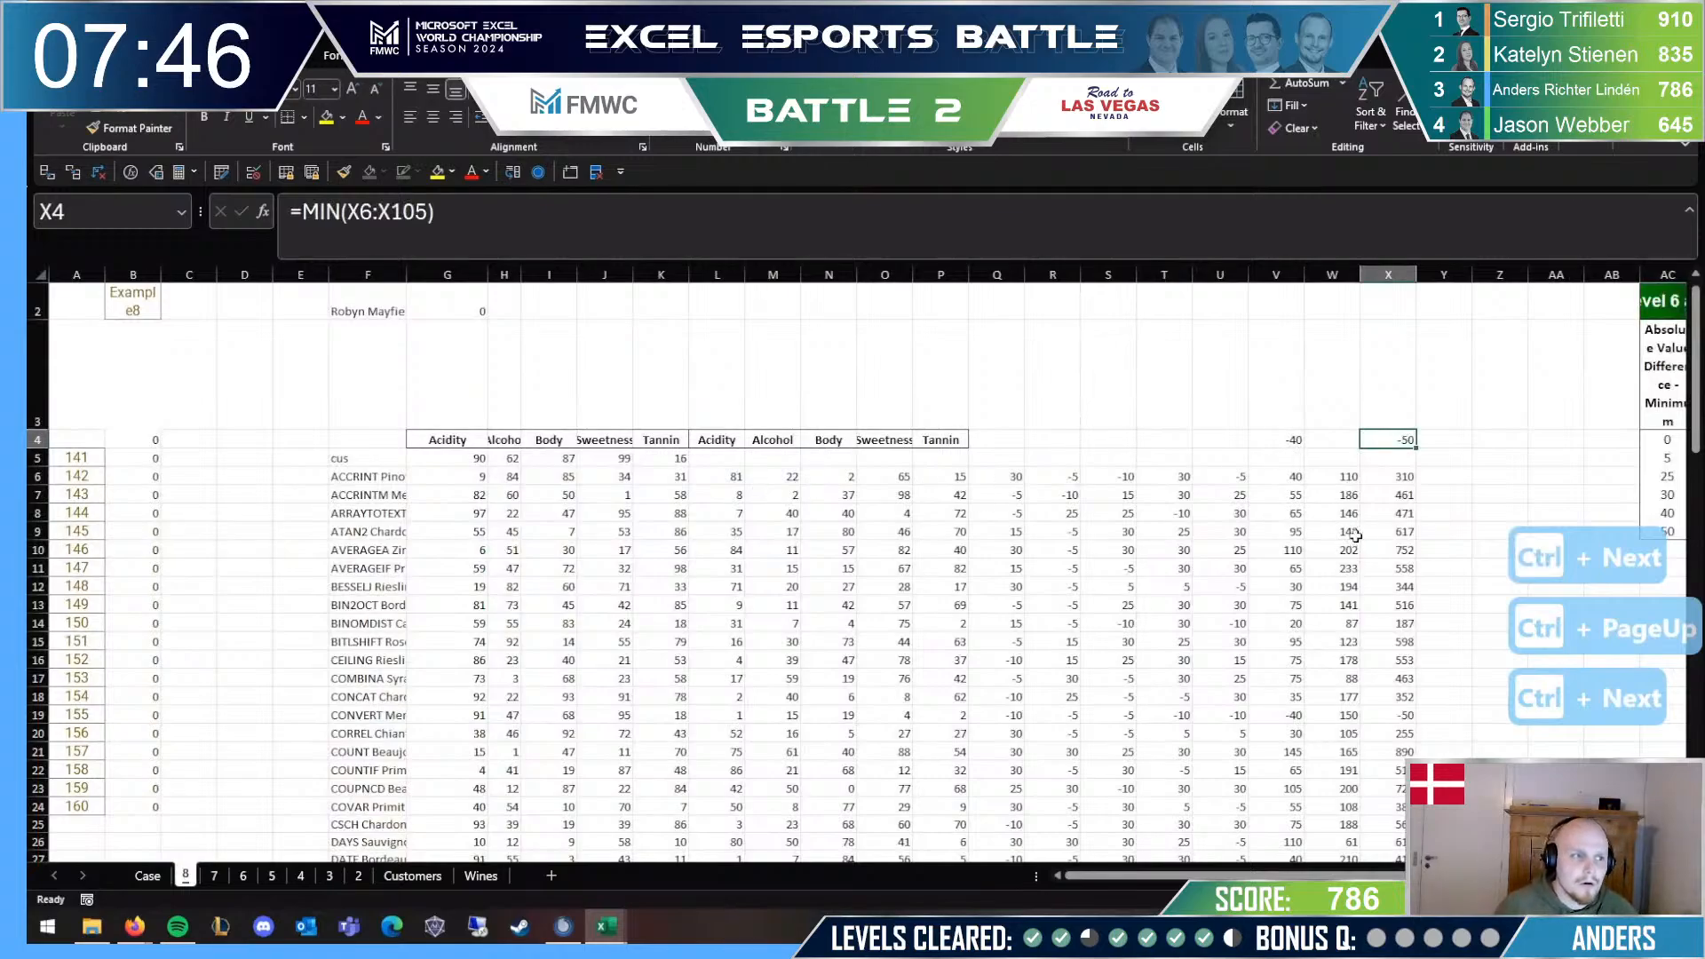
Step: Check the DVARP Chianti row in F32:X32 on sheet 8 against the Level 8 example support on the Case sheet
click(1401, 480)
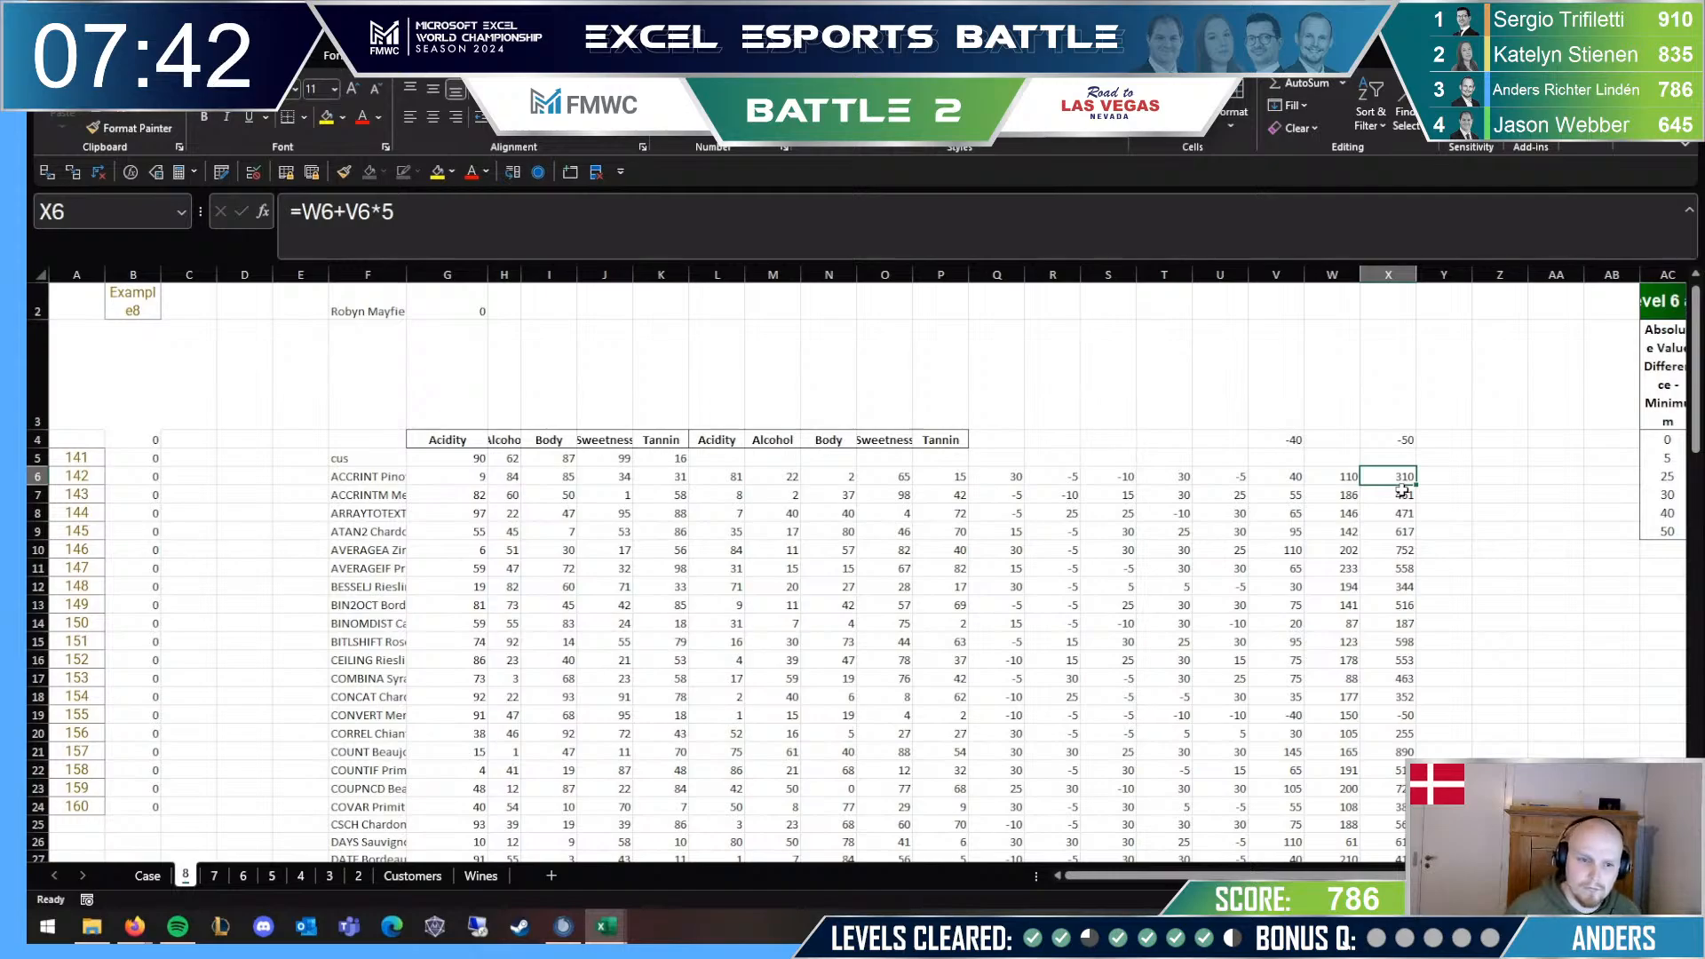
click(391, 715)
scroll(389, 672, down, 1)
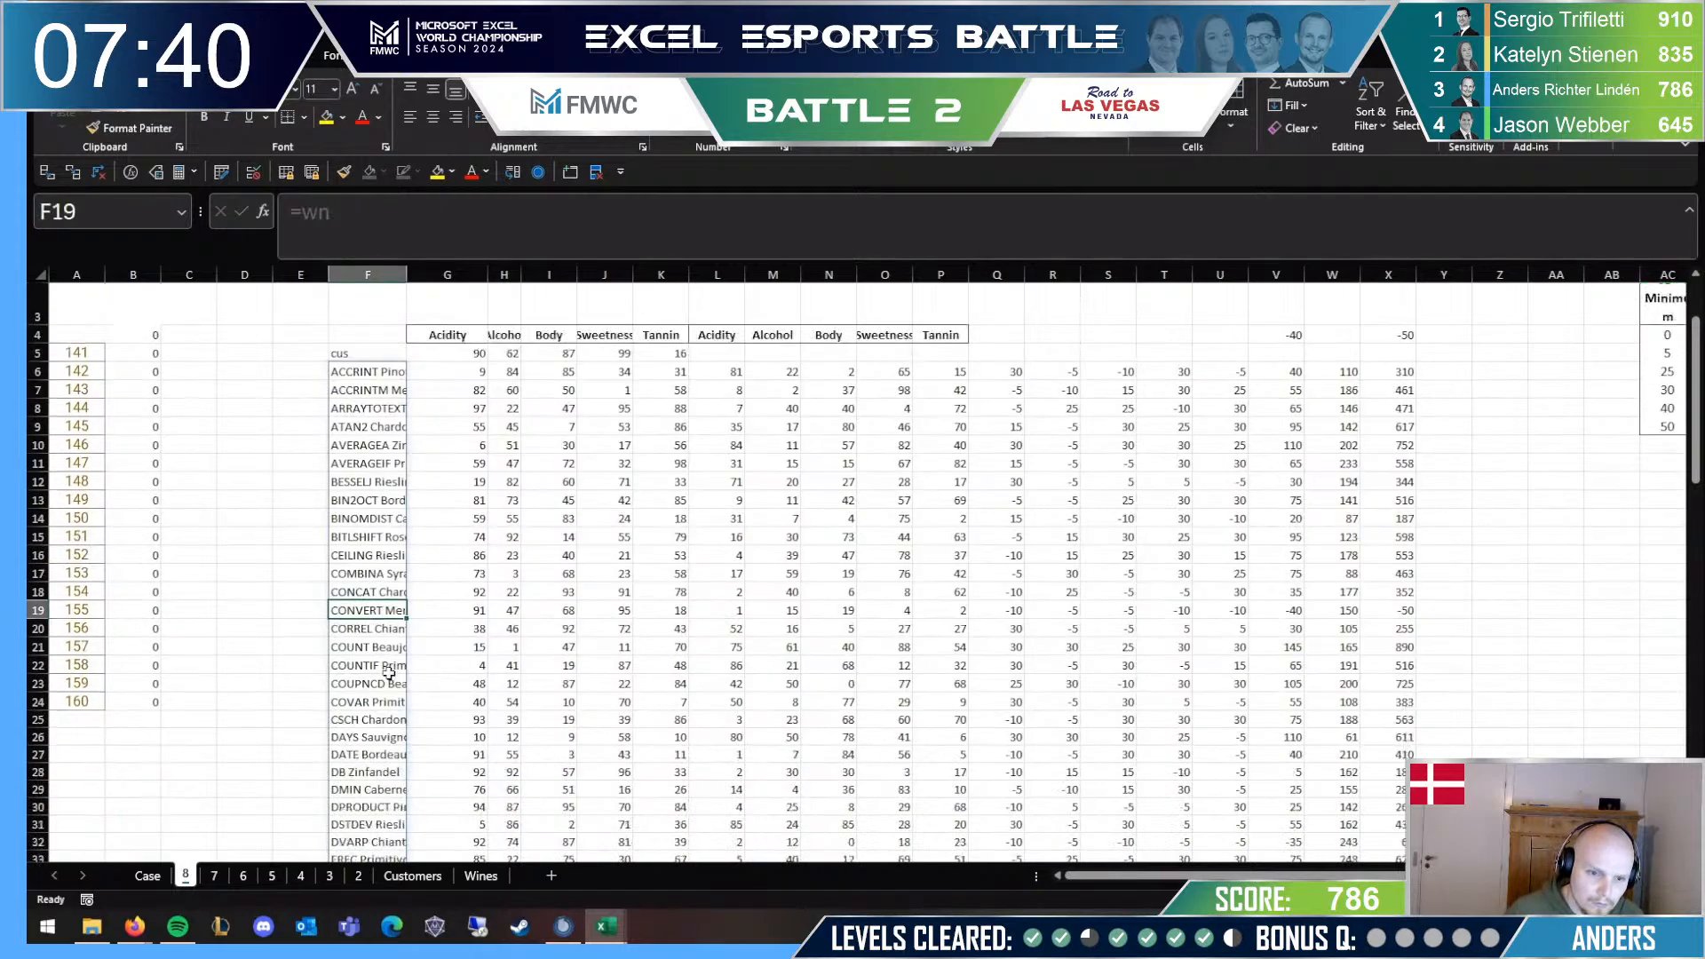
scroll(388, 672, down, 1)
click(381, 771)
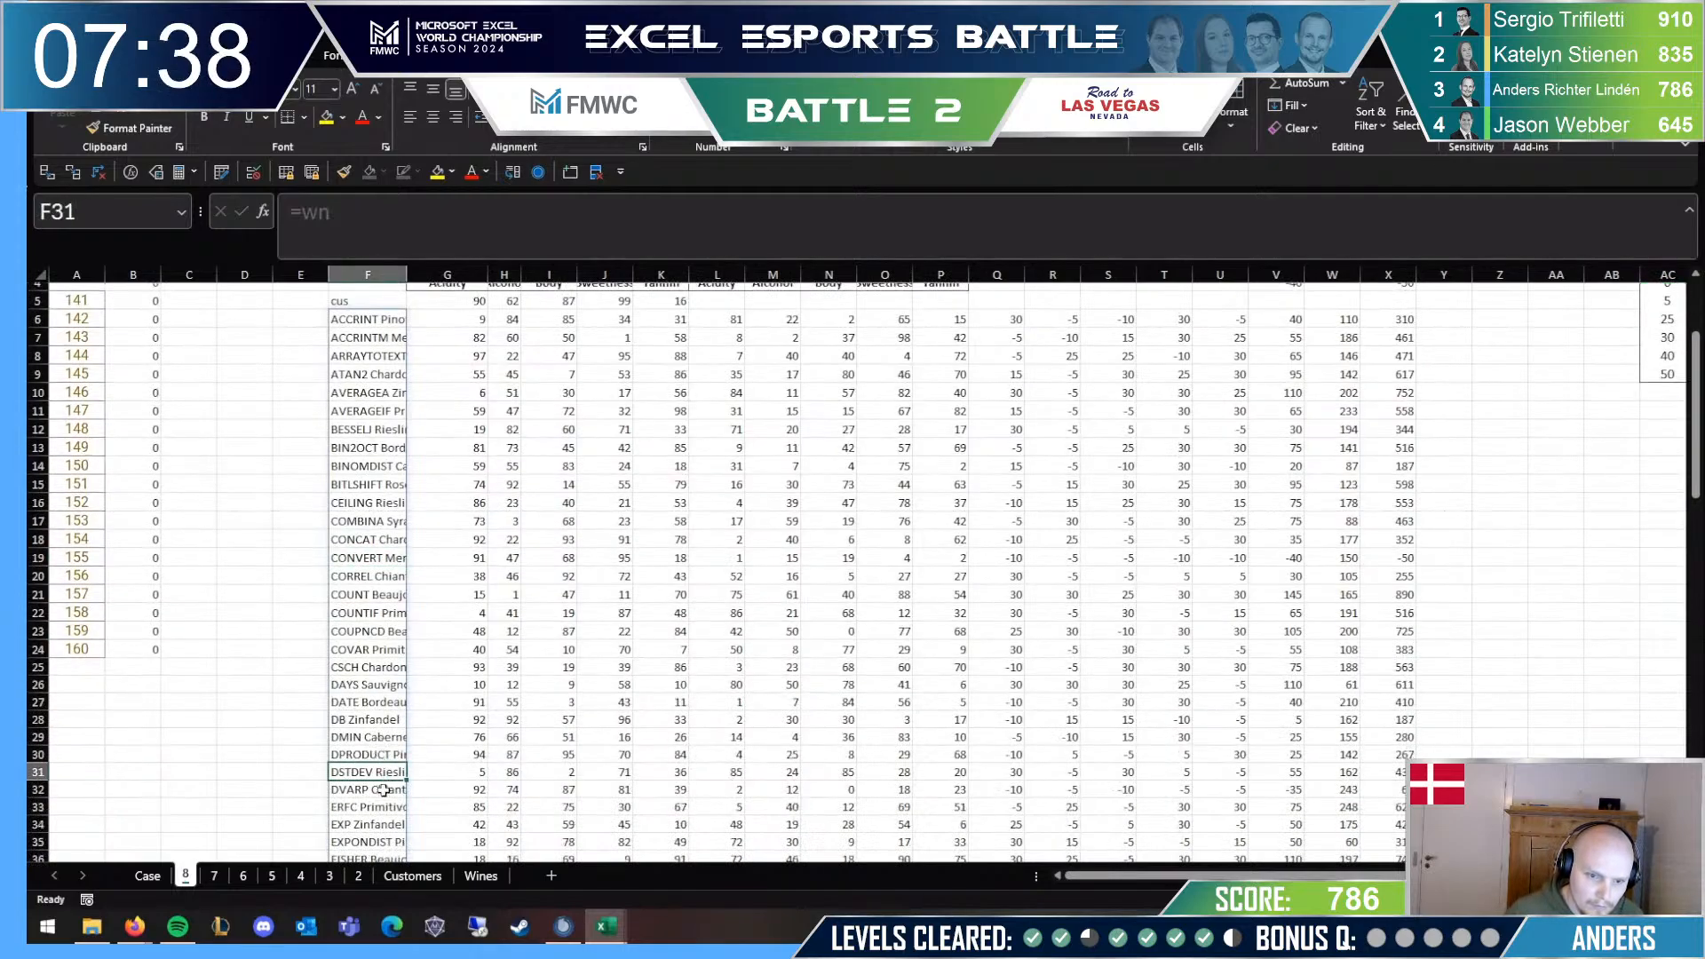
click(382, 789)
key(ctrl+Right)
key(ctrl+shift+Left)
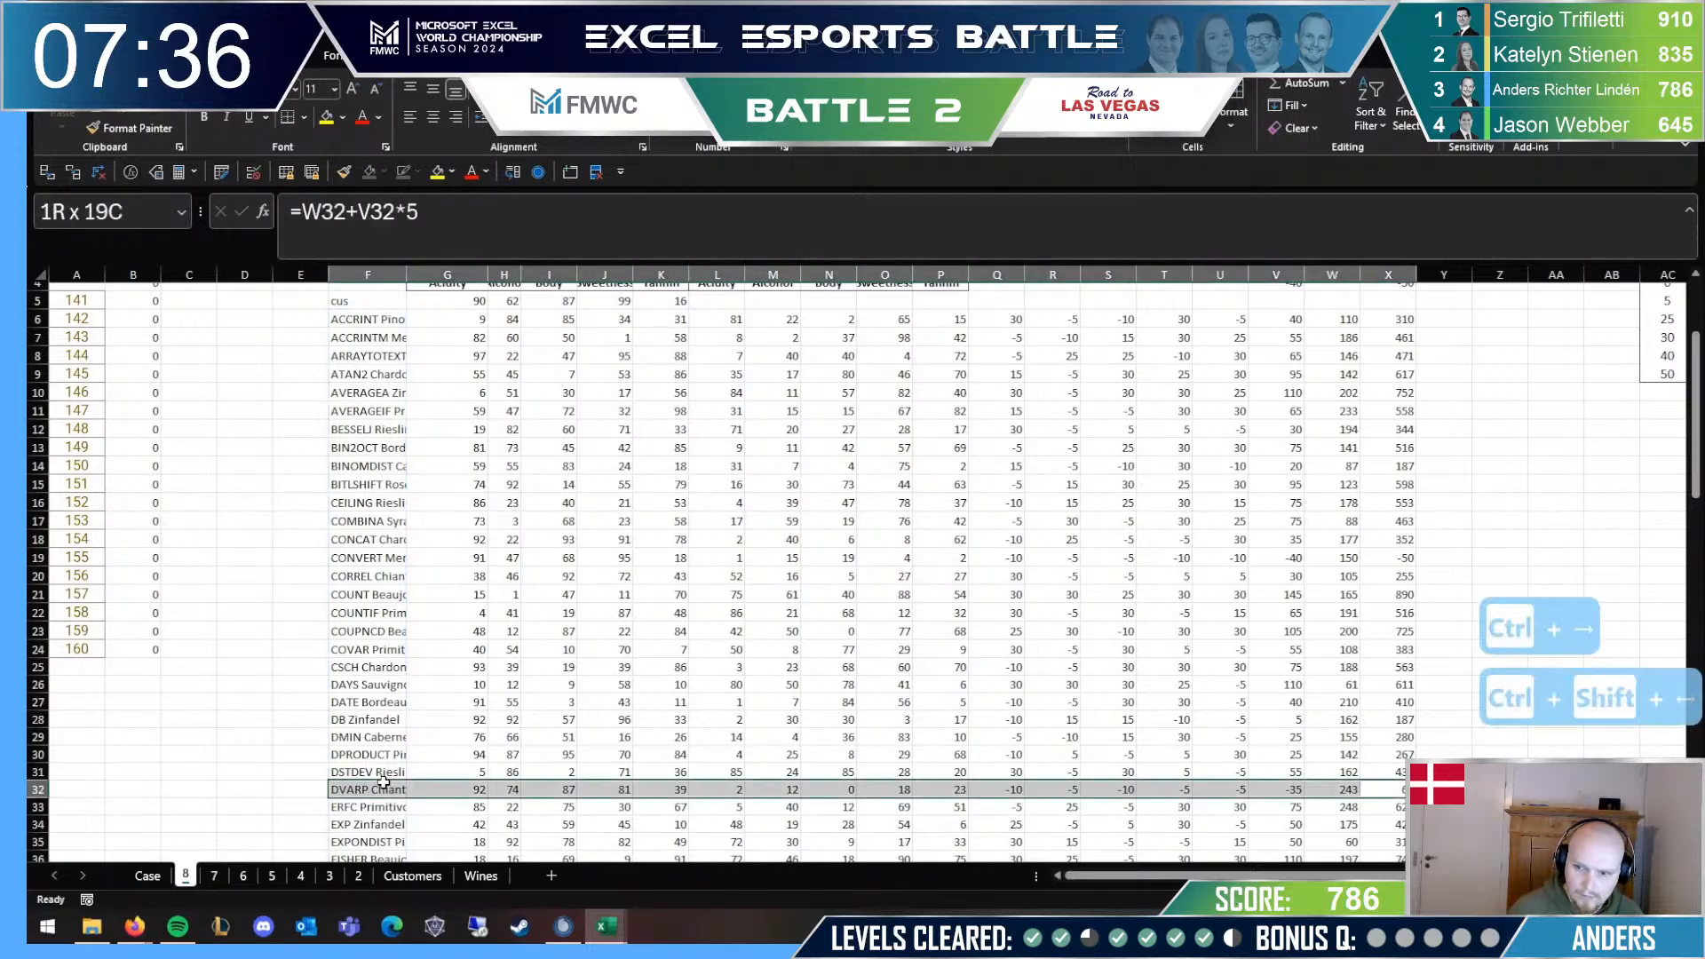
key(ctrl+Page_Up)
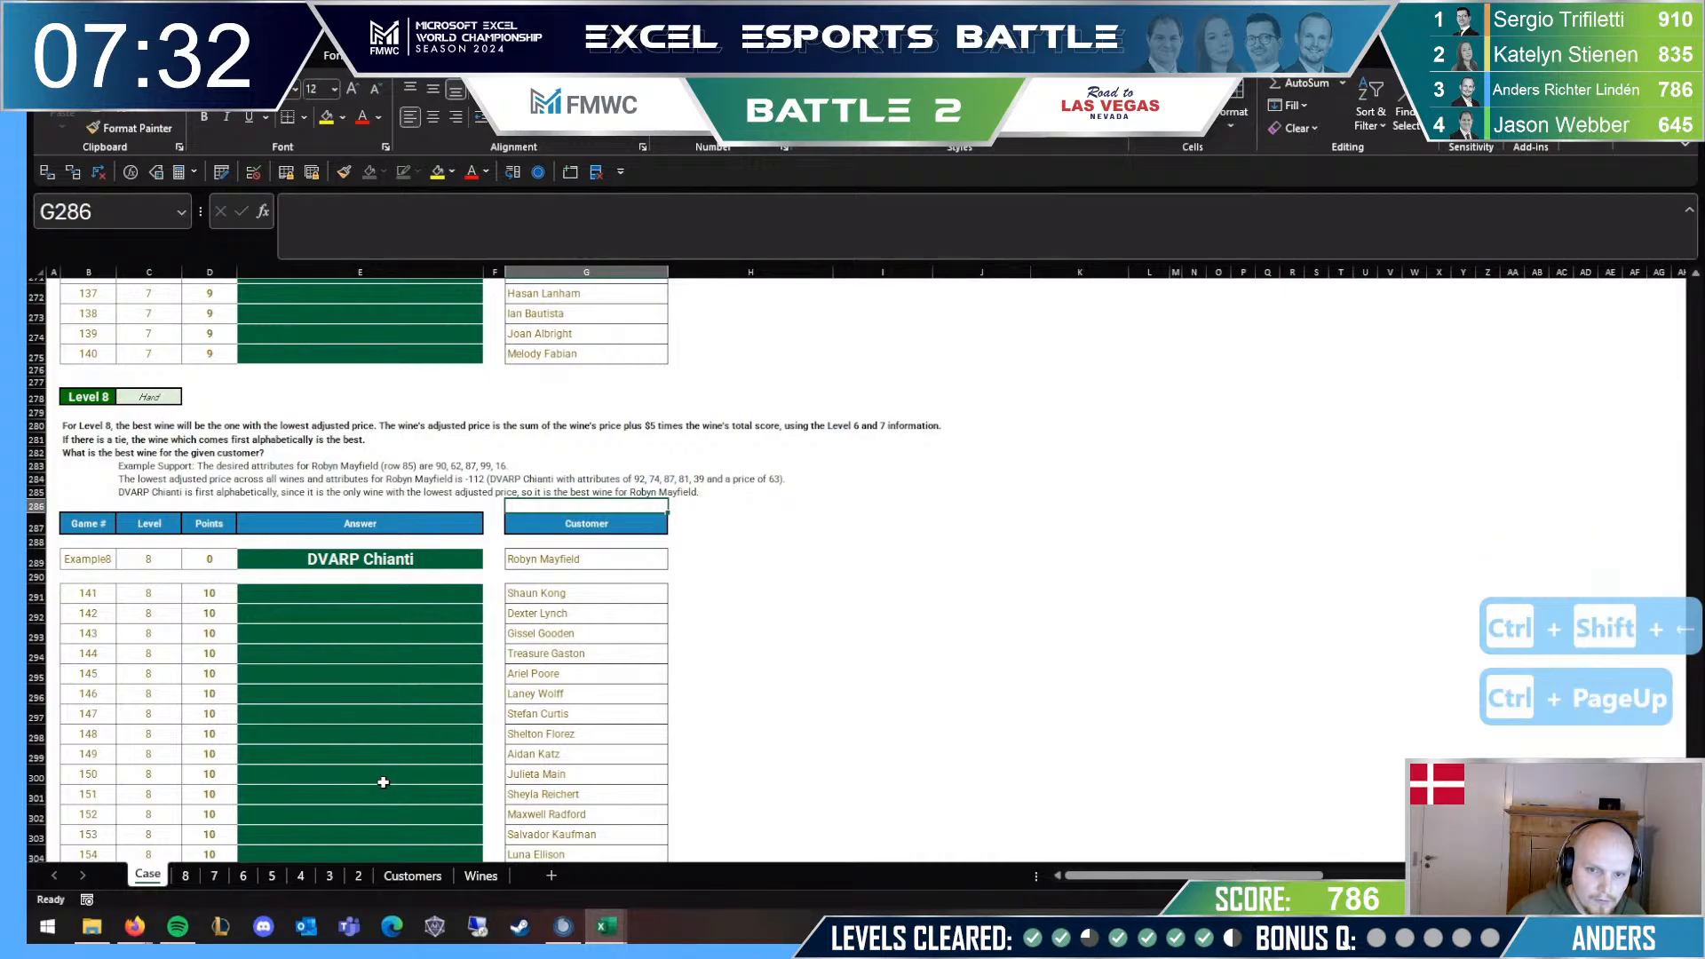
Step: Trace DVARP Chianti's price in W32 back to the source formula in W6 on sheet 8
key(ctrl+Page_Down)
key(Right)
key(Right)
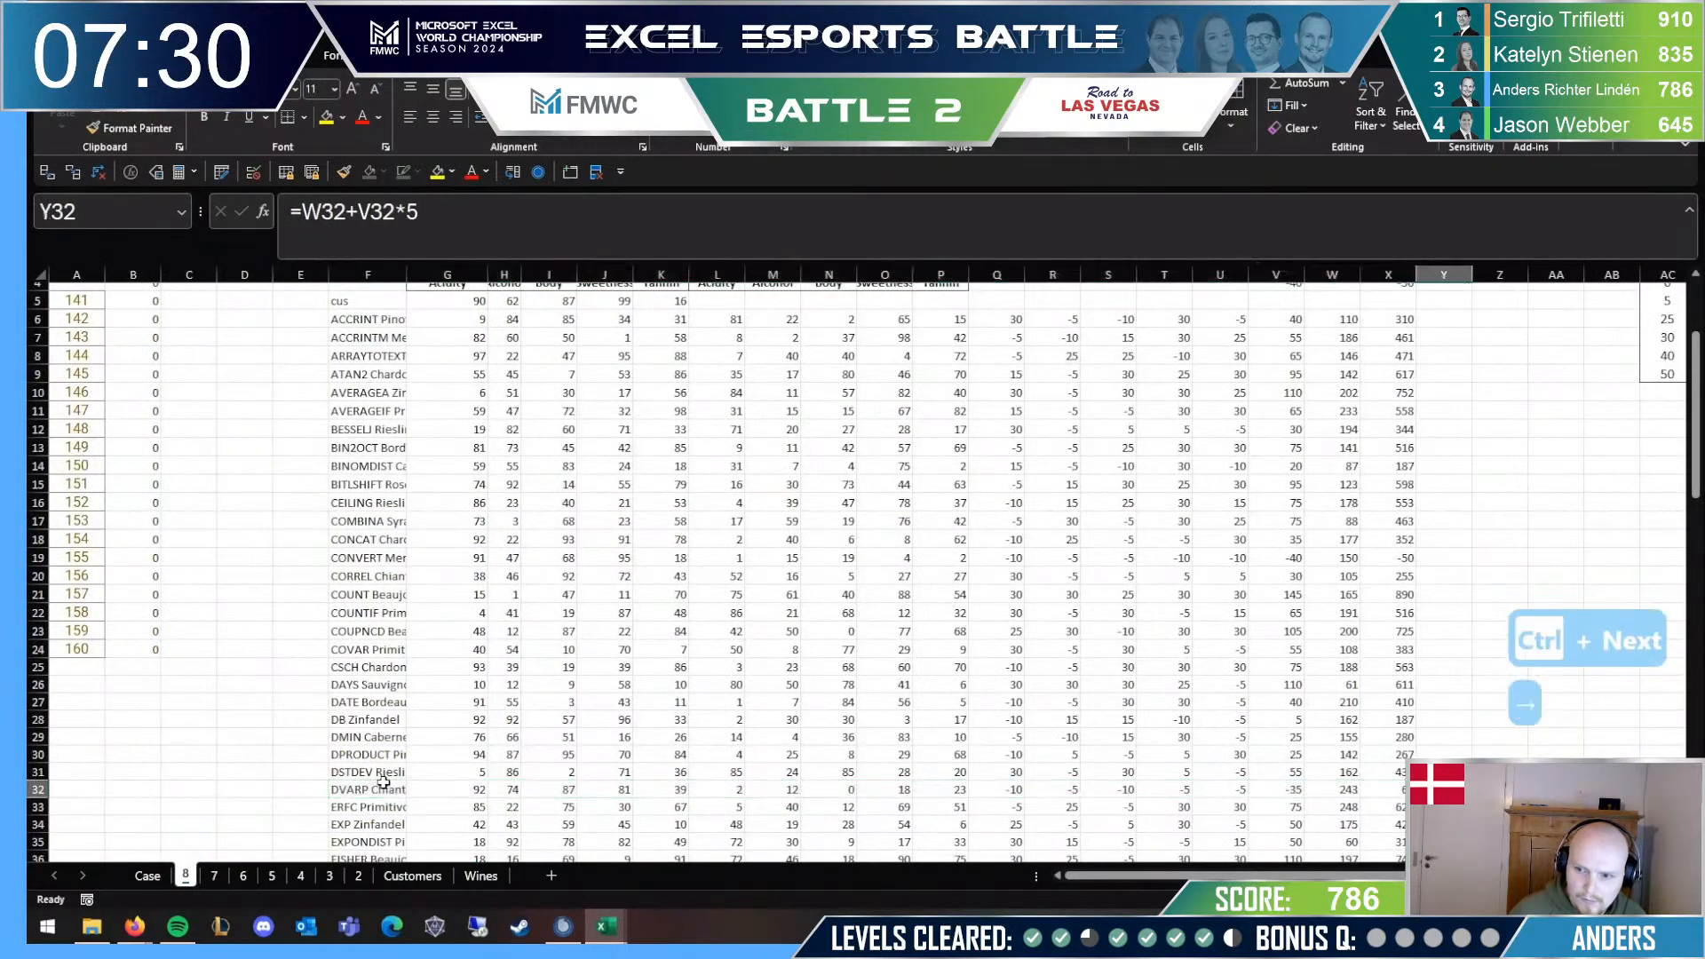
key(Left)
key(Left)
key(Left)
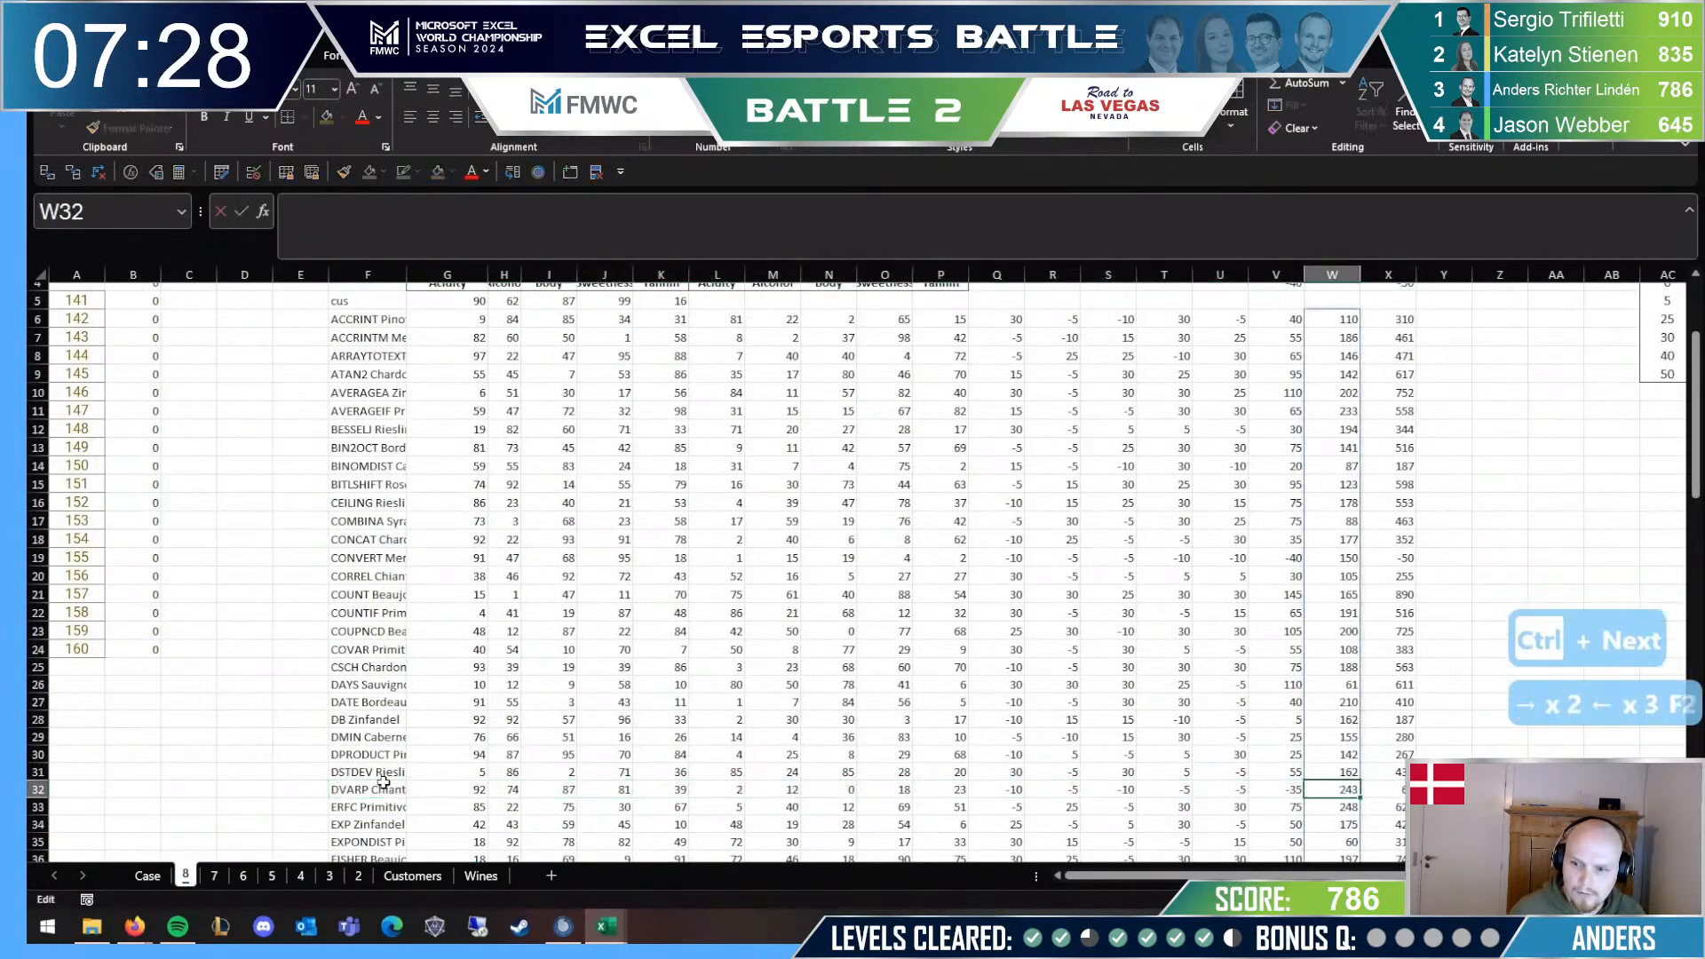
key(F2)
key(Escape)
key(ctrl+Up)
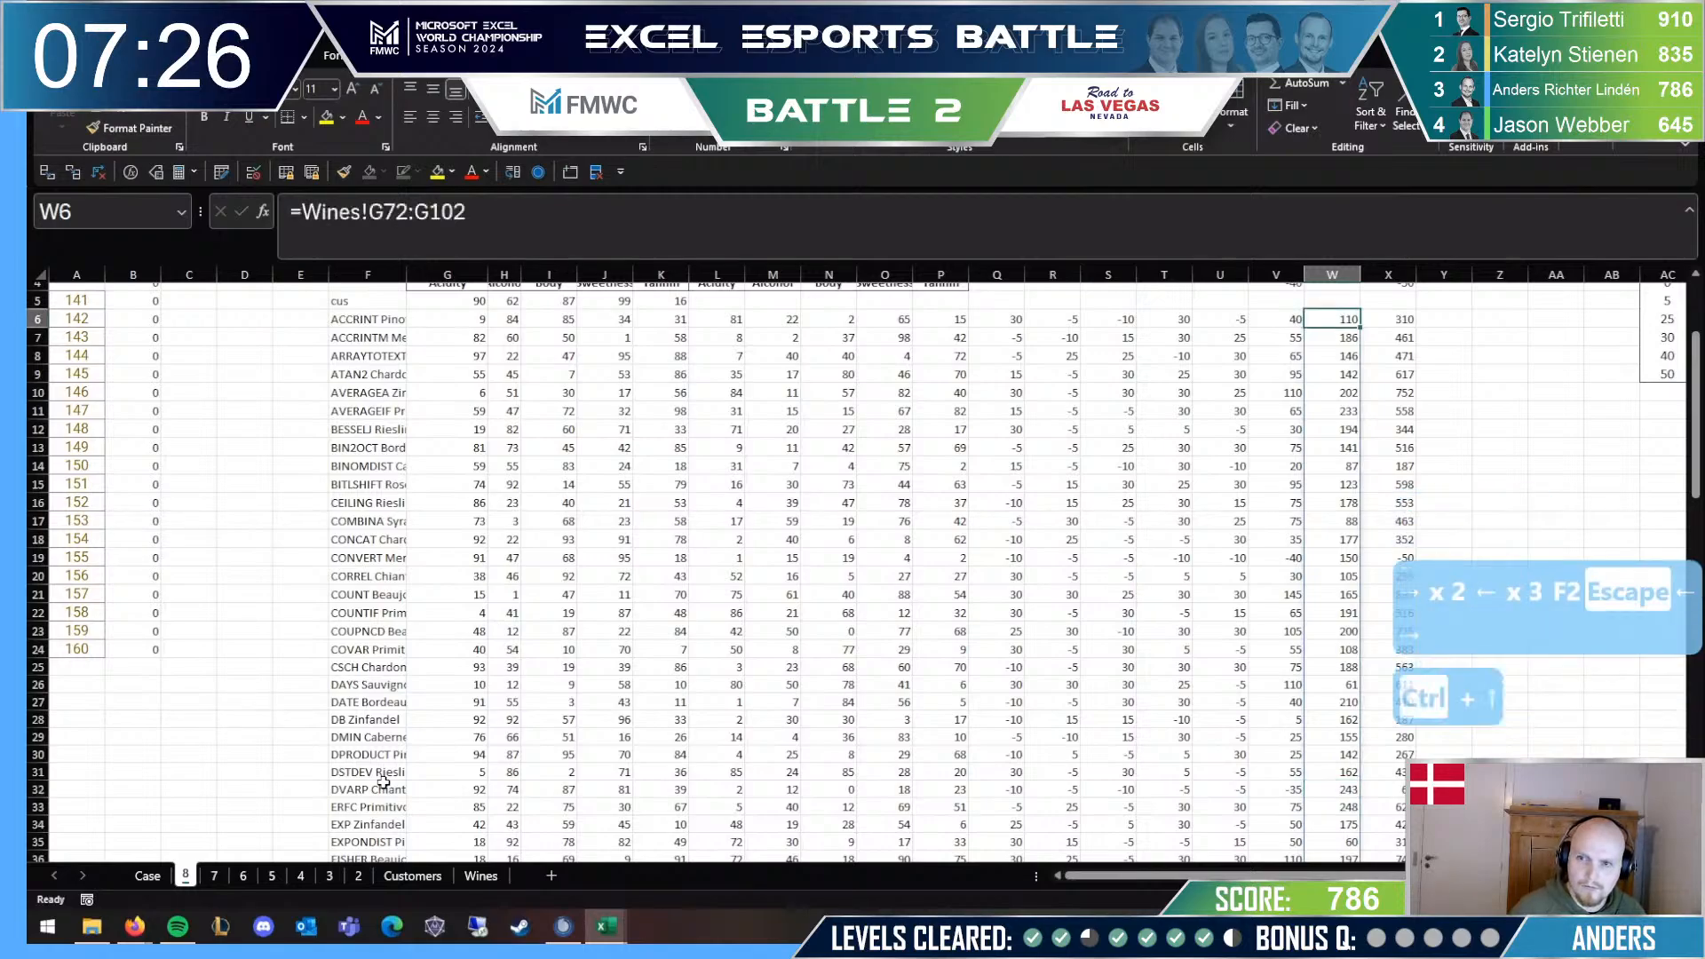
Step: Copy the wine prices from G3 down to the end of the list on Wines and return to the price column on sheet 8
key(ctrl+Page_Down)
key(ctrl+Page_Down)
key(ctrl+Page_Down)
key(ctrl+Page_Down)
key(ctrl+Page_Down)
key(ctrl+Page_Down)
key(ctrl+Page_Down)
key(ctrl+Page_Down)
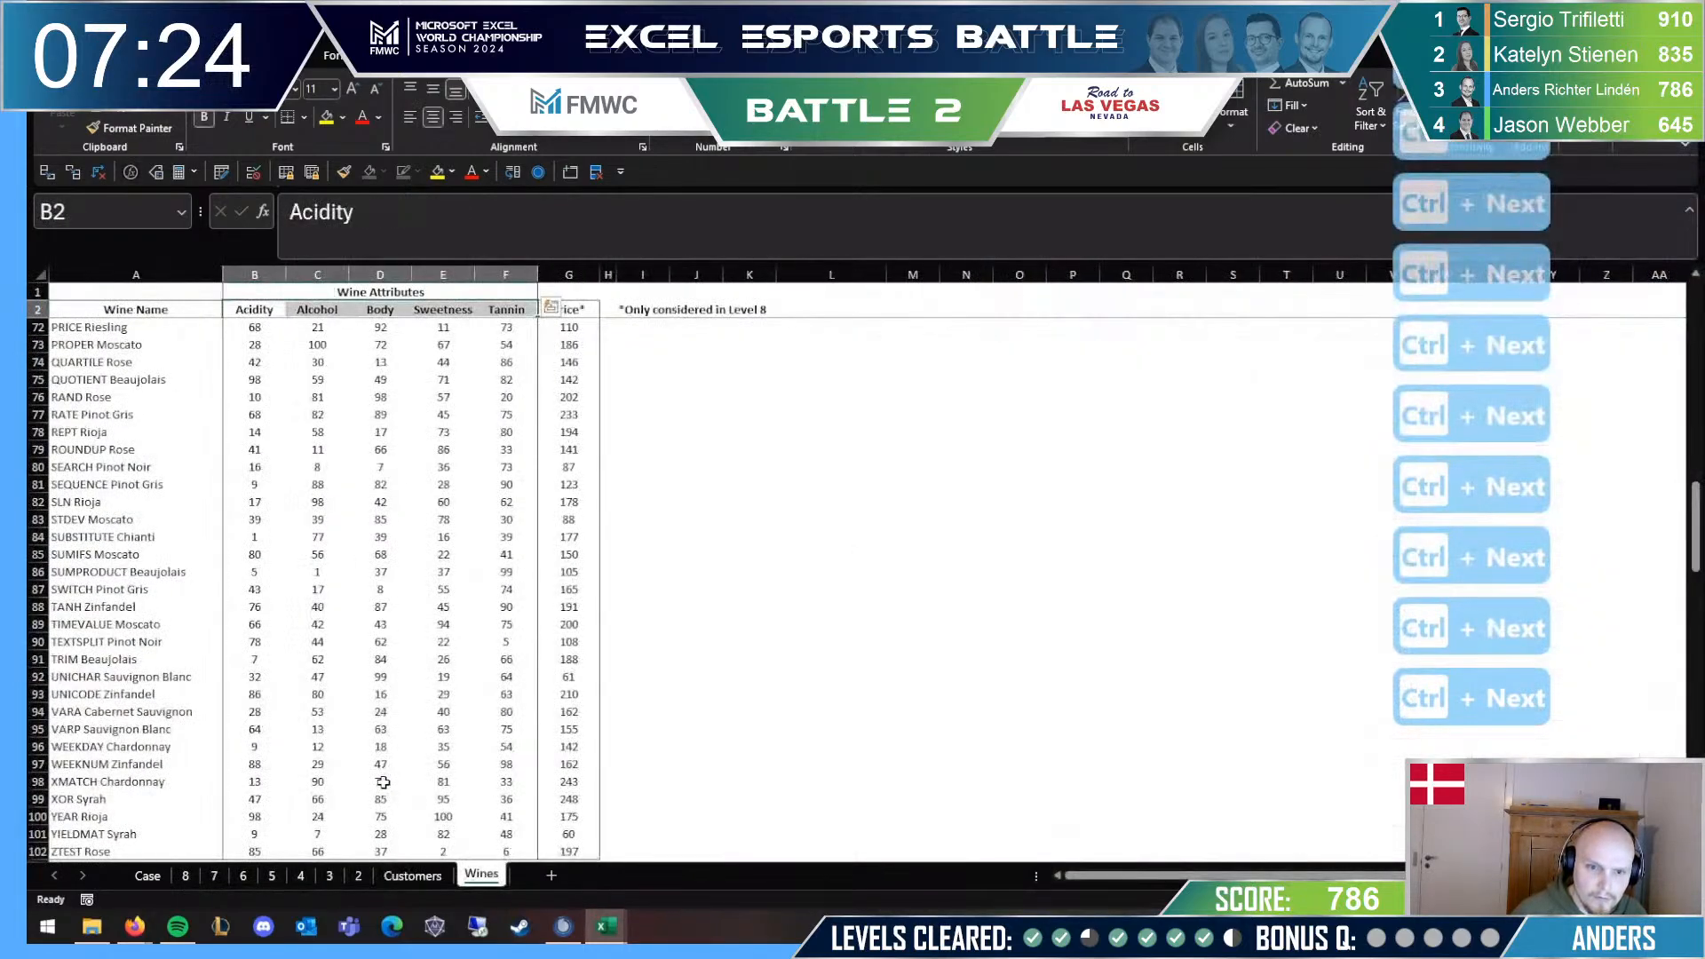
key(Down)
key(Right)
key(Right)
key(Right)
key(Right)
key(Right)
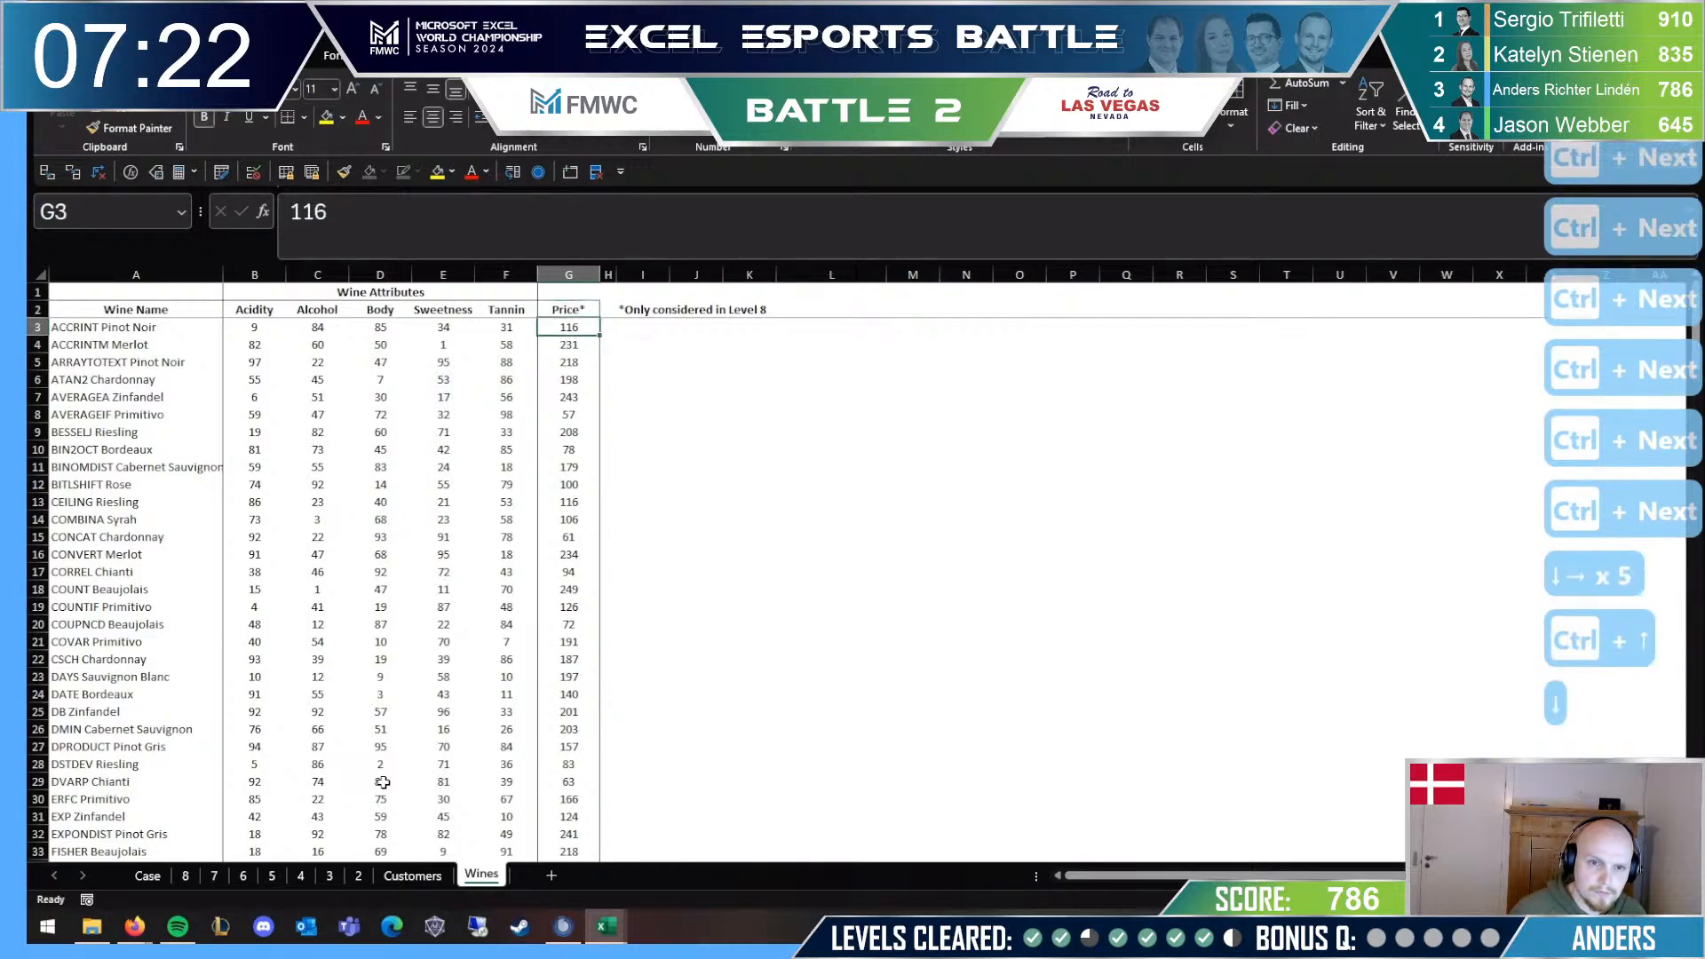
key(ctrl+shift+Down)
key(ctrl+c)
key(ctrl+Page_Up)
key(ctrl+Page_Up)
key(ctrl+Page_Up)
key(ctrl+Page_Up)
key(ctrl+Page_Up)
key(ctrl+Page_Up)
key(ctrl+Page_Up)
key(ctrl+Page_Up)
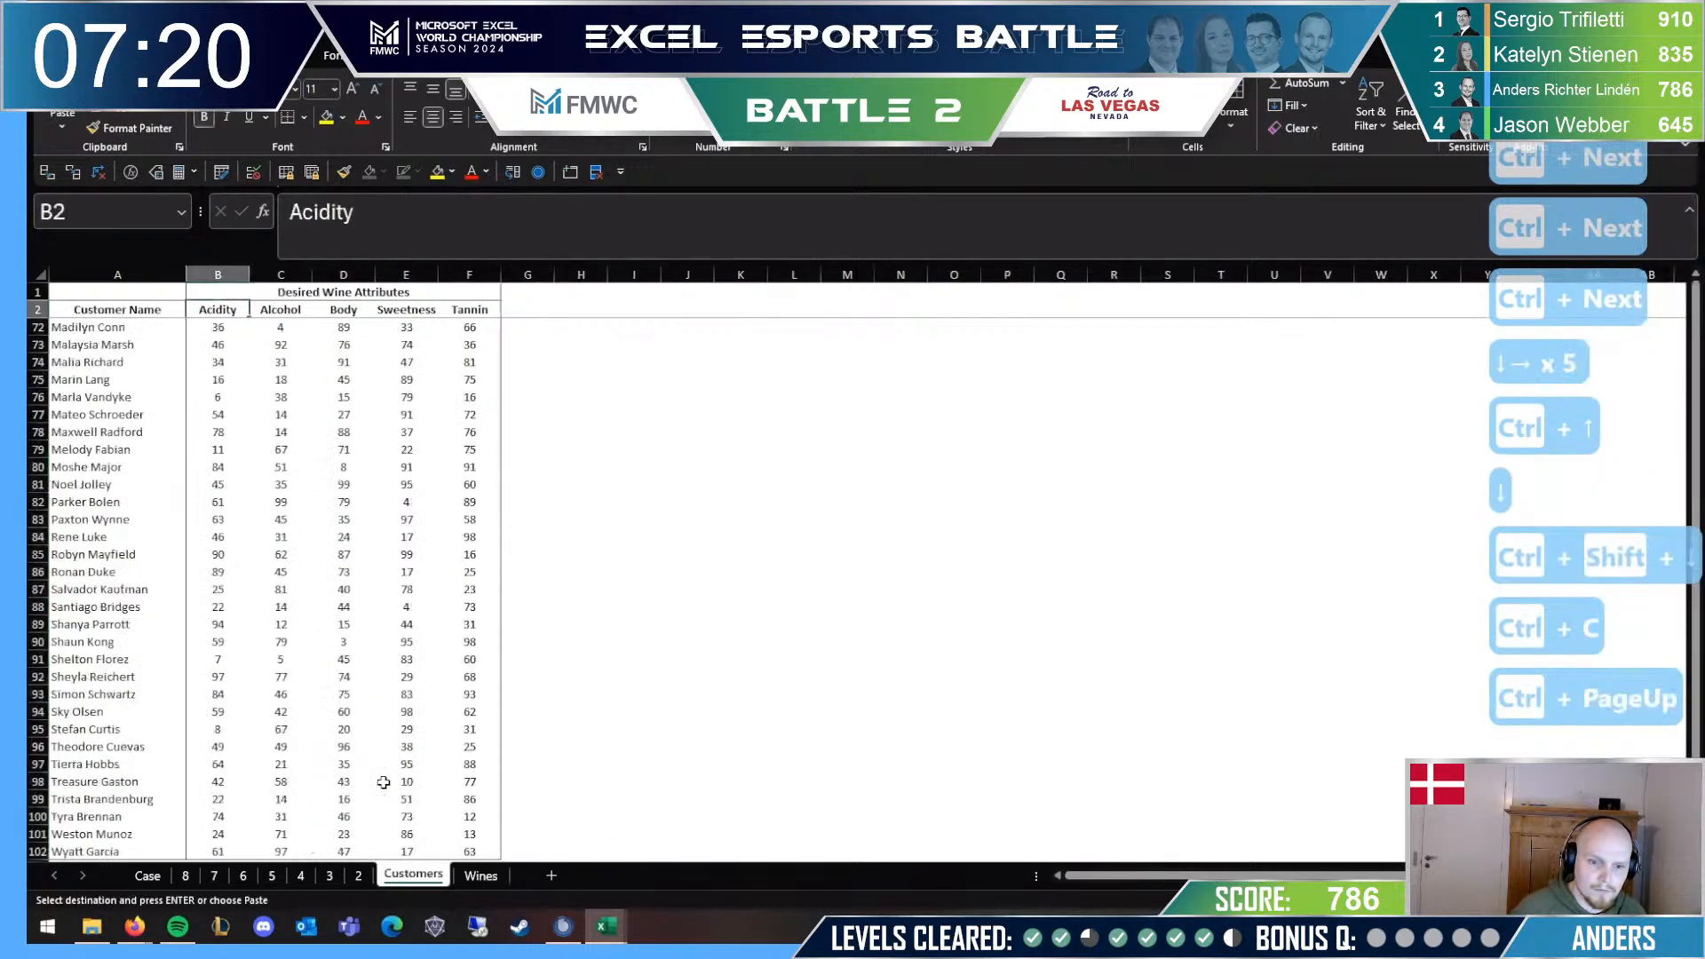
key(Up)
key(Down)
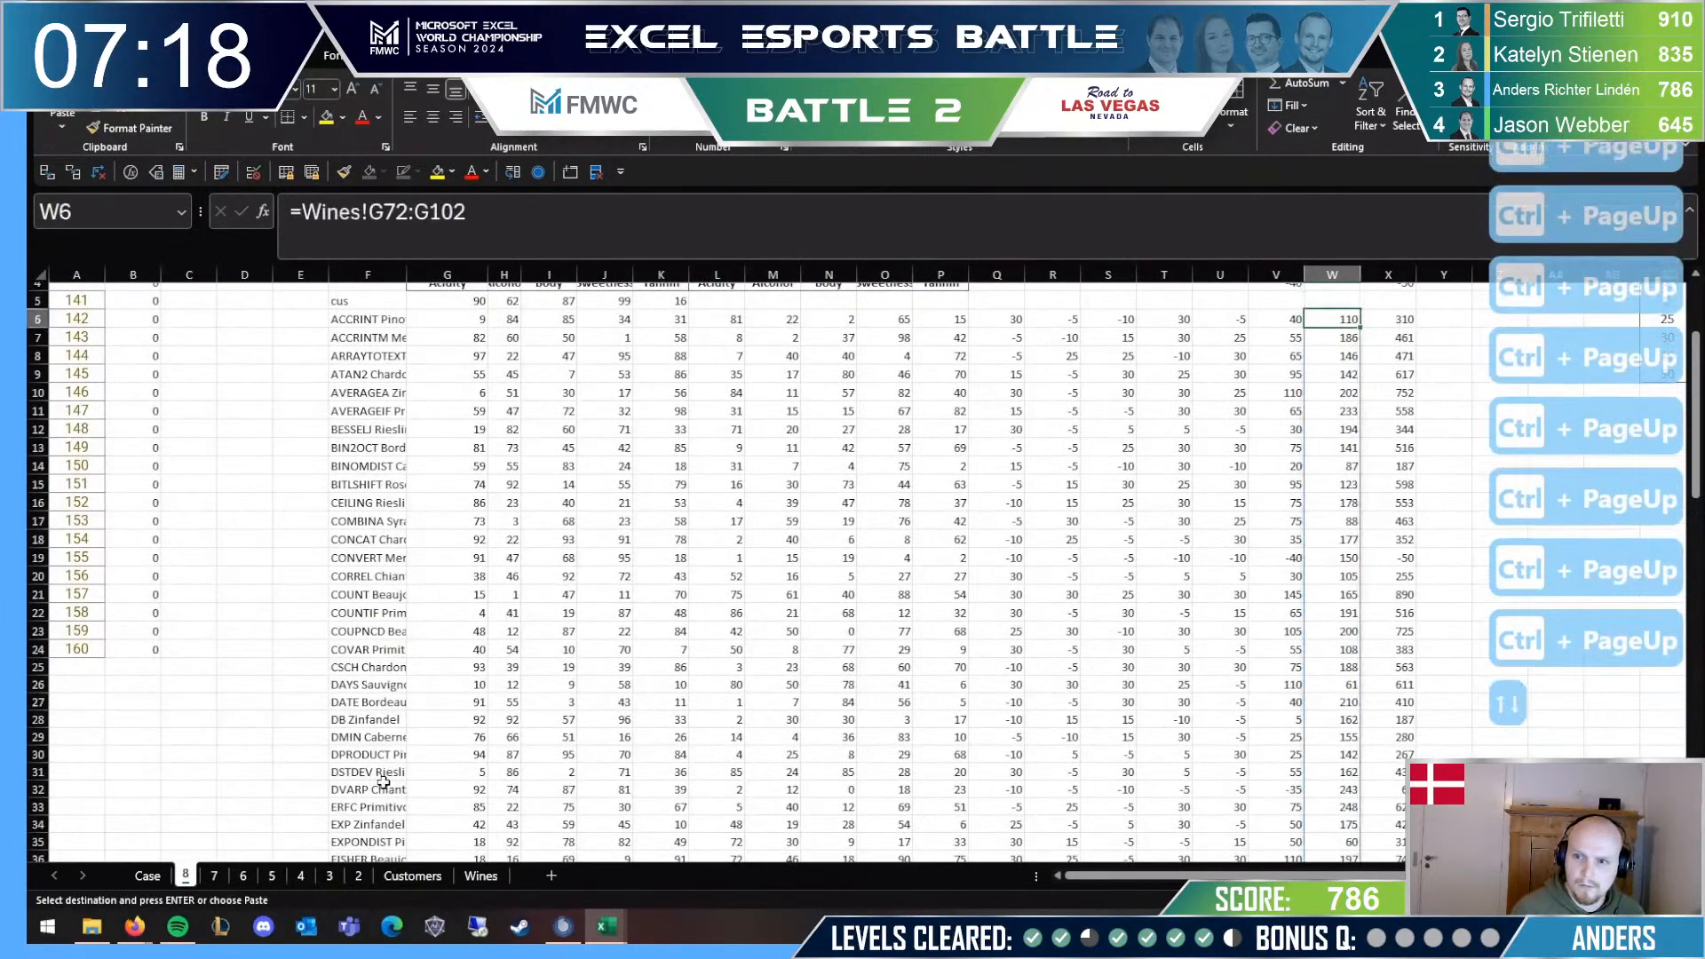
key(Right)
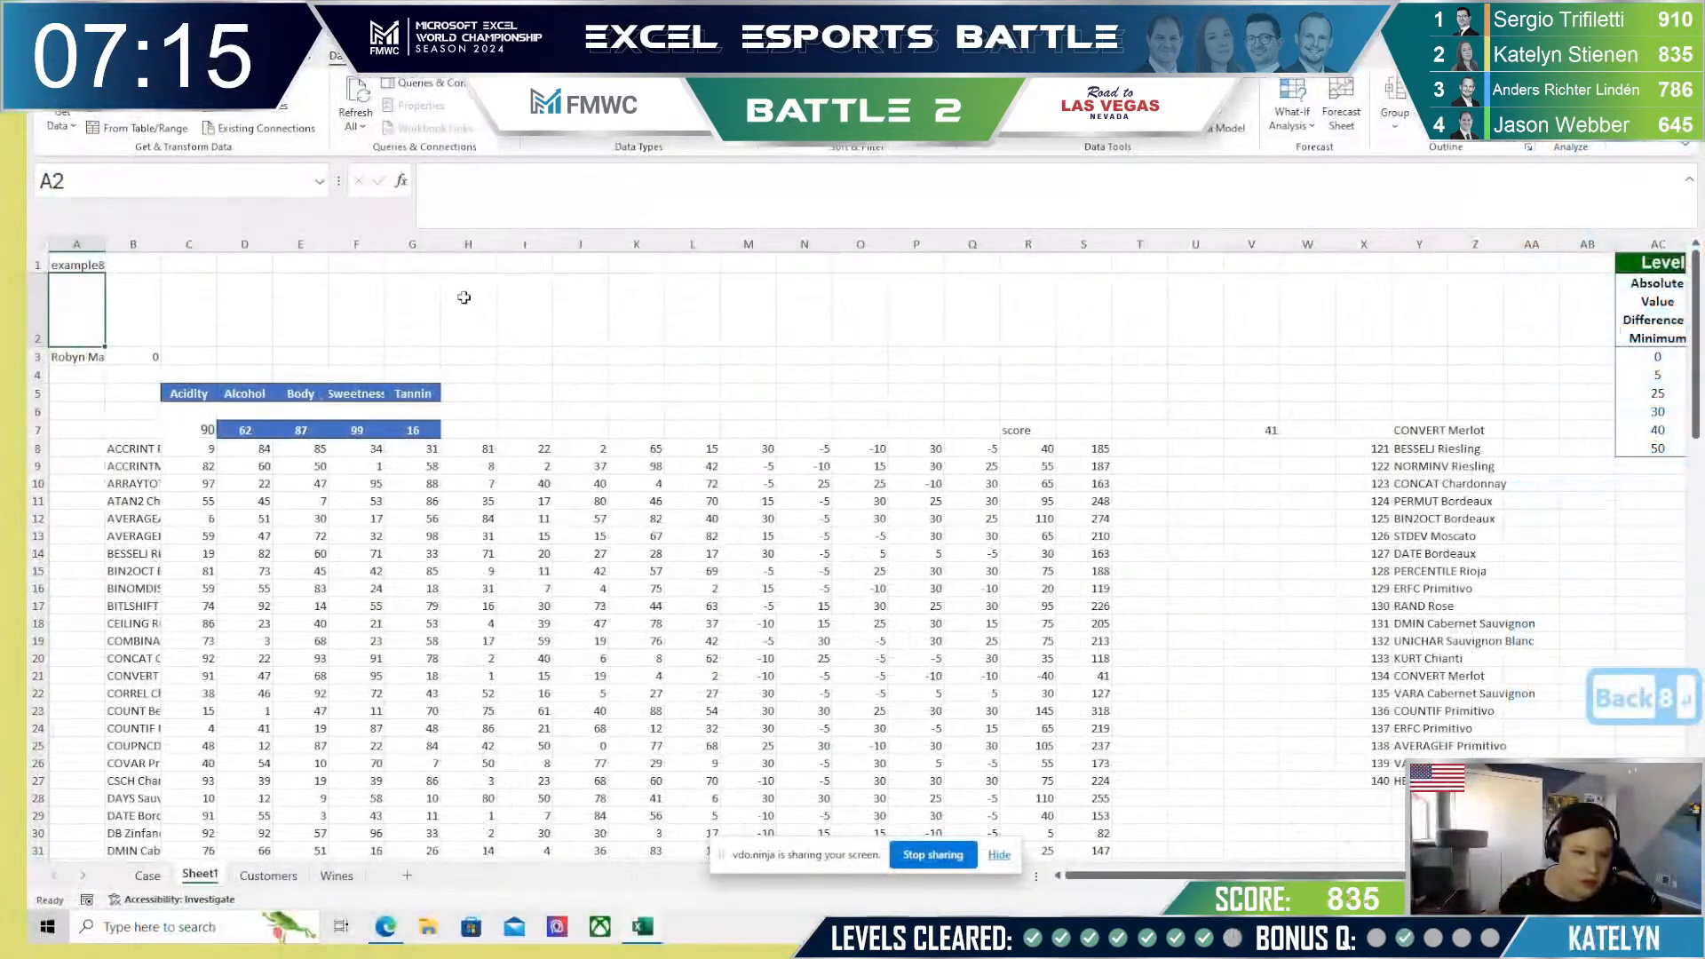
Step: Insert a new column at H in Sheet1, directly after the Tannin column
right_click(468, 244)
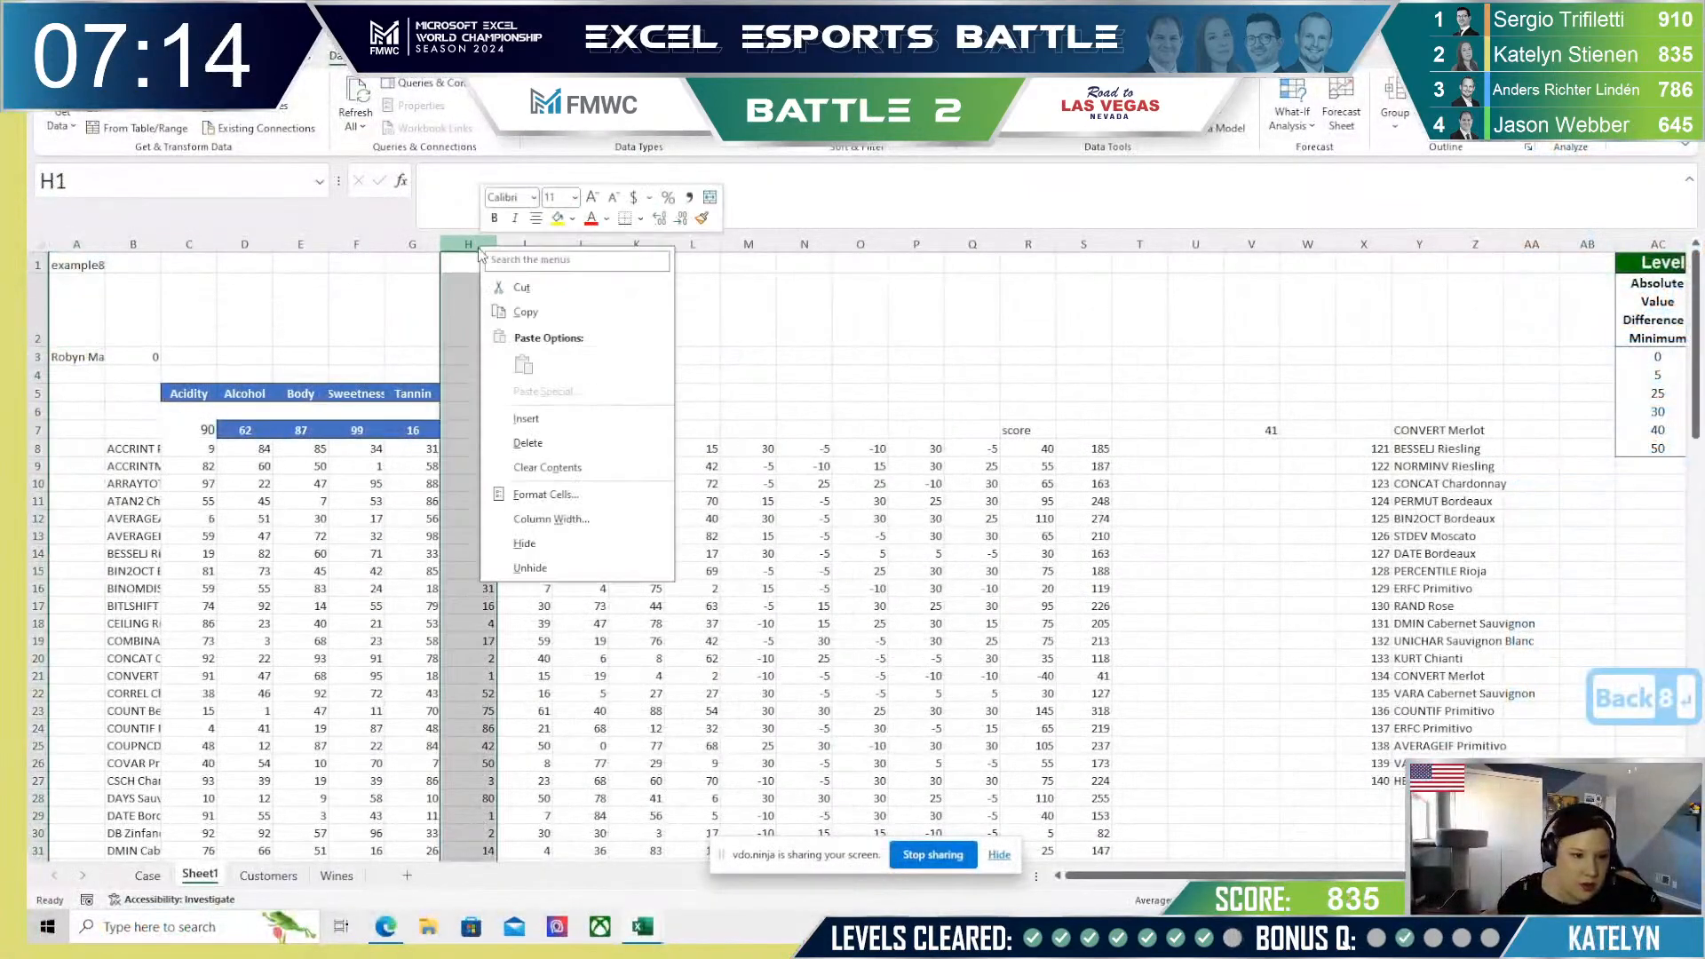
click(526, 418)
click(428, 451)
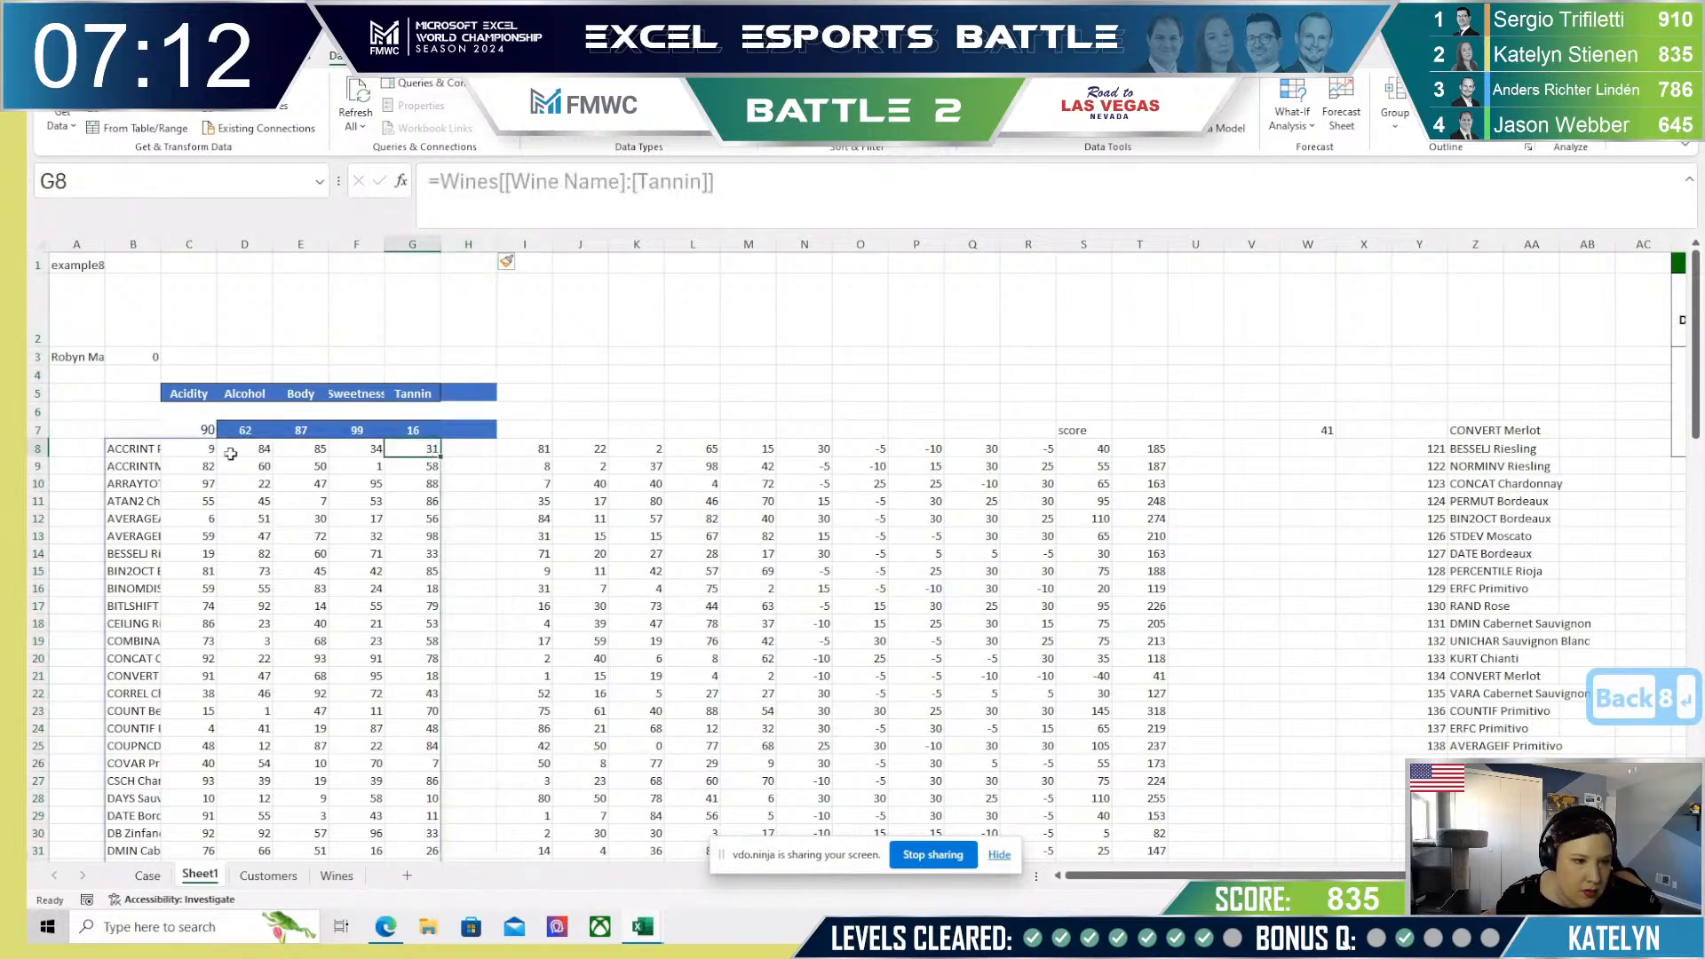
Step: Extend the wine table reference in B8 to include prices with =Wines[[Wine Name]:[Price*]]
click(147, 453)
drag(702, 182, 641, 186)
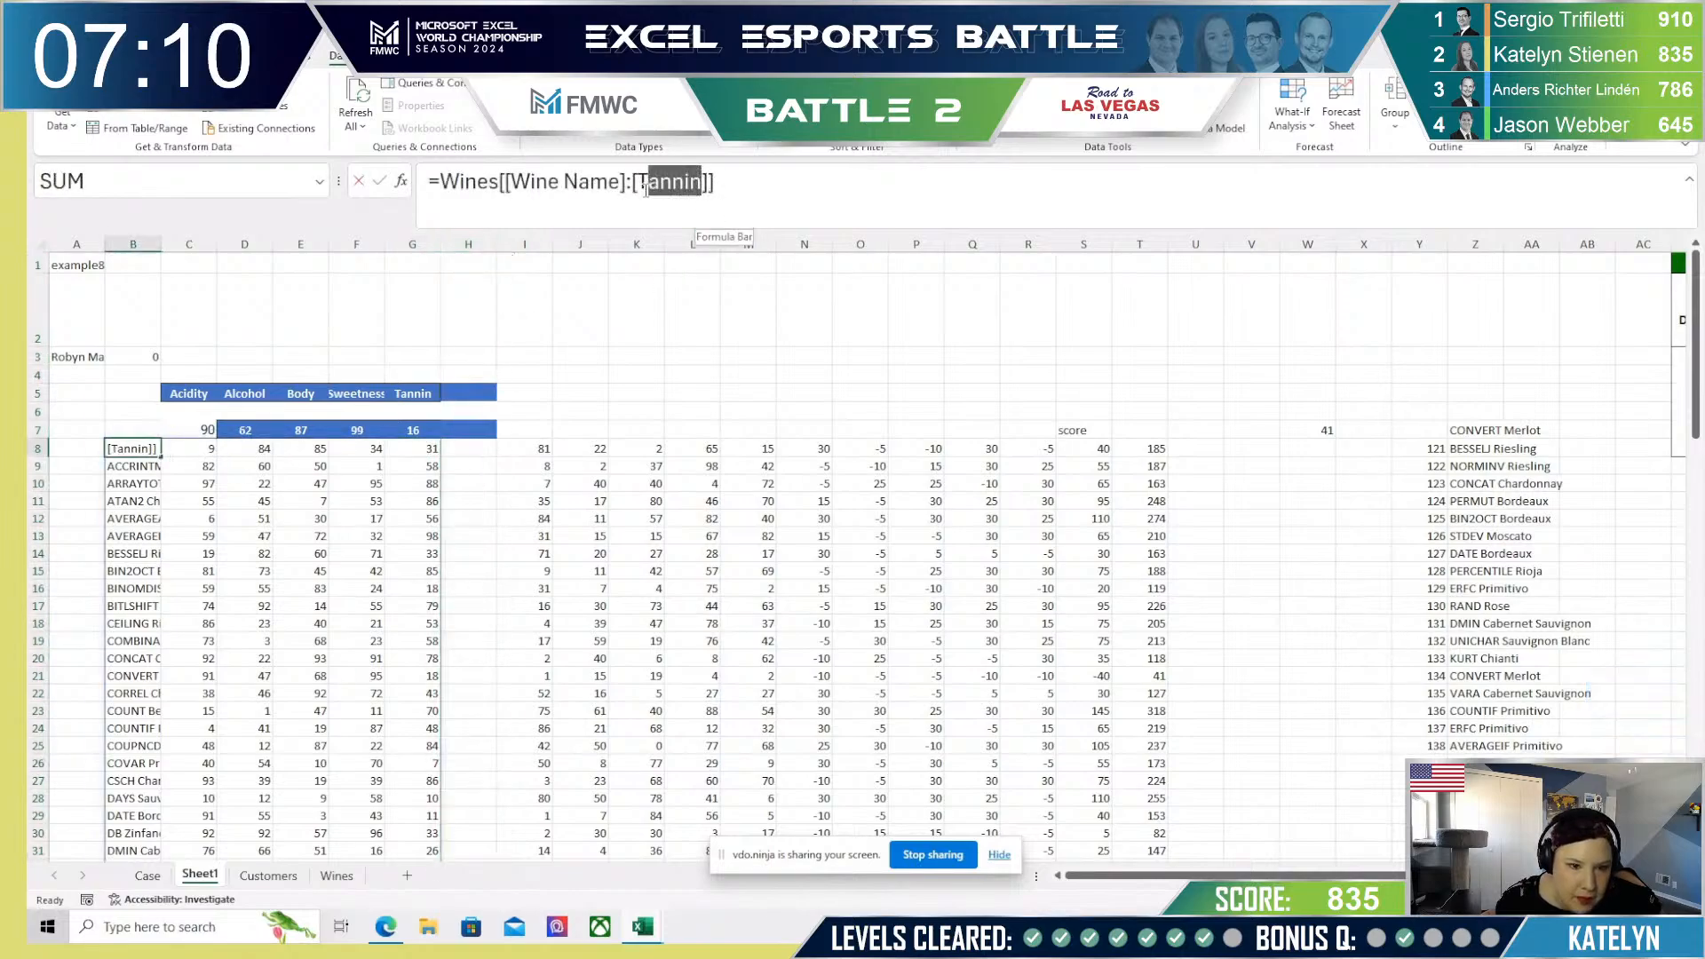
text(Price)
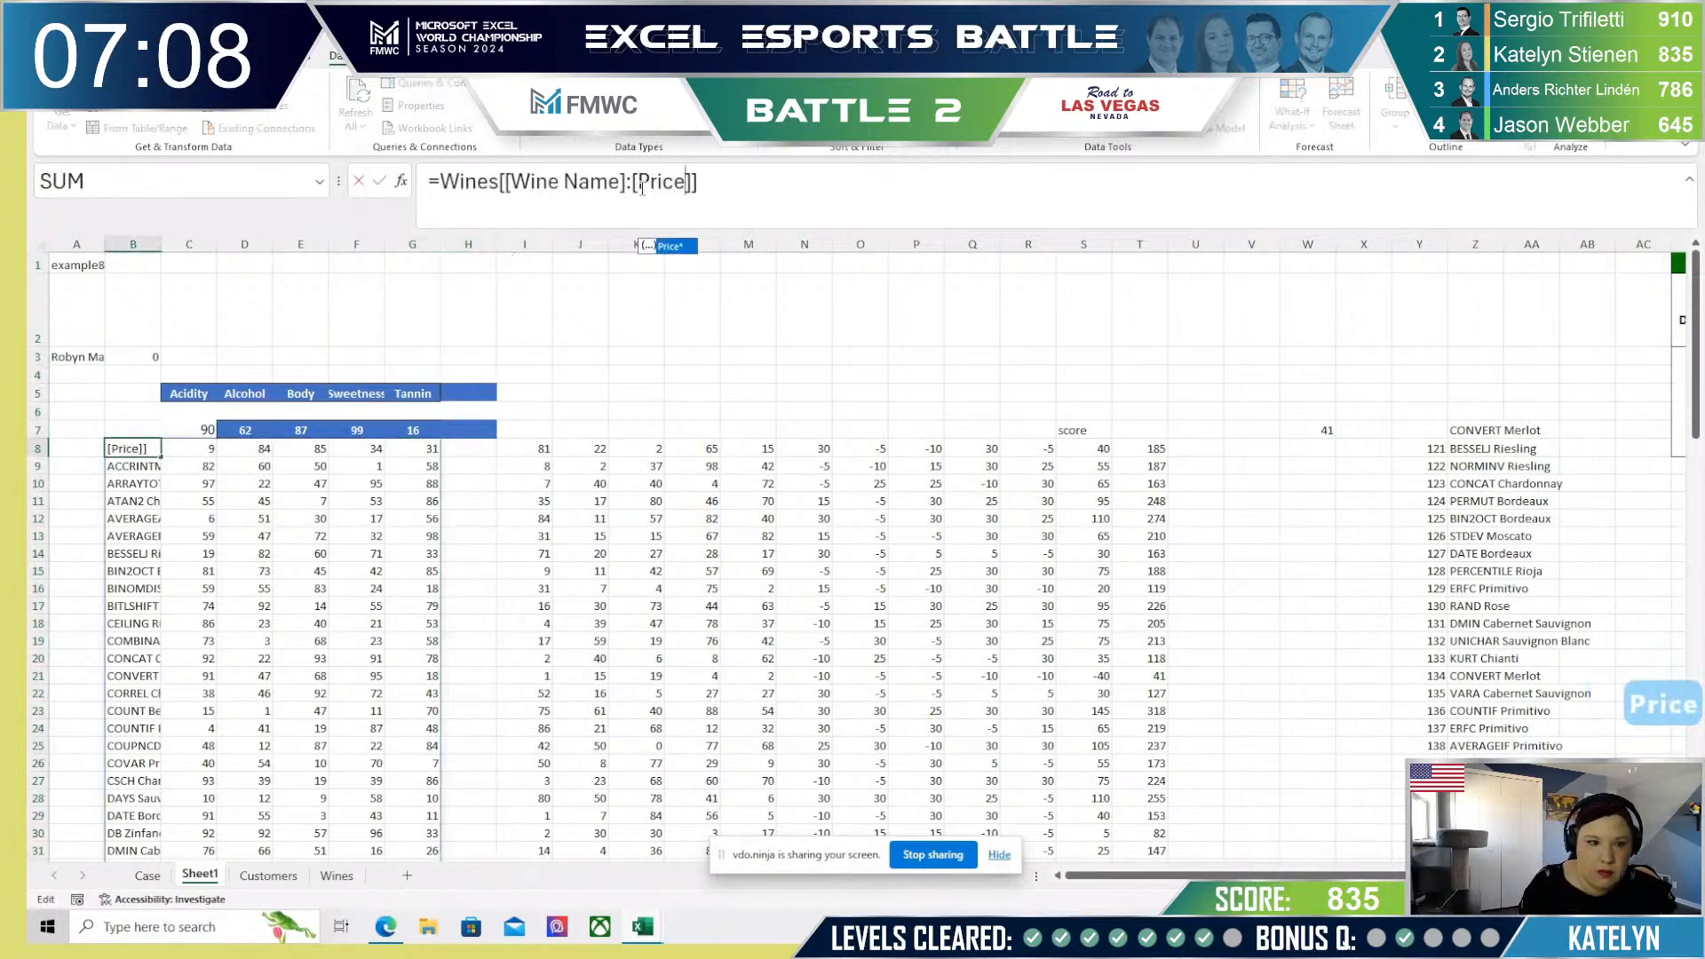
key(Return)
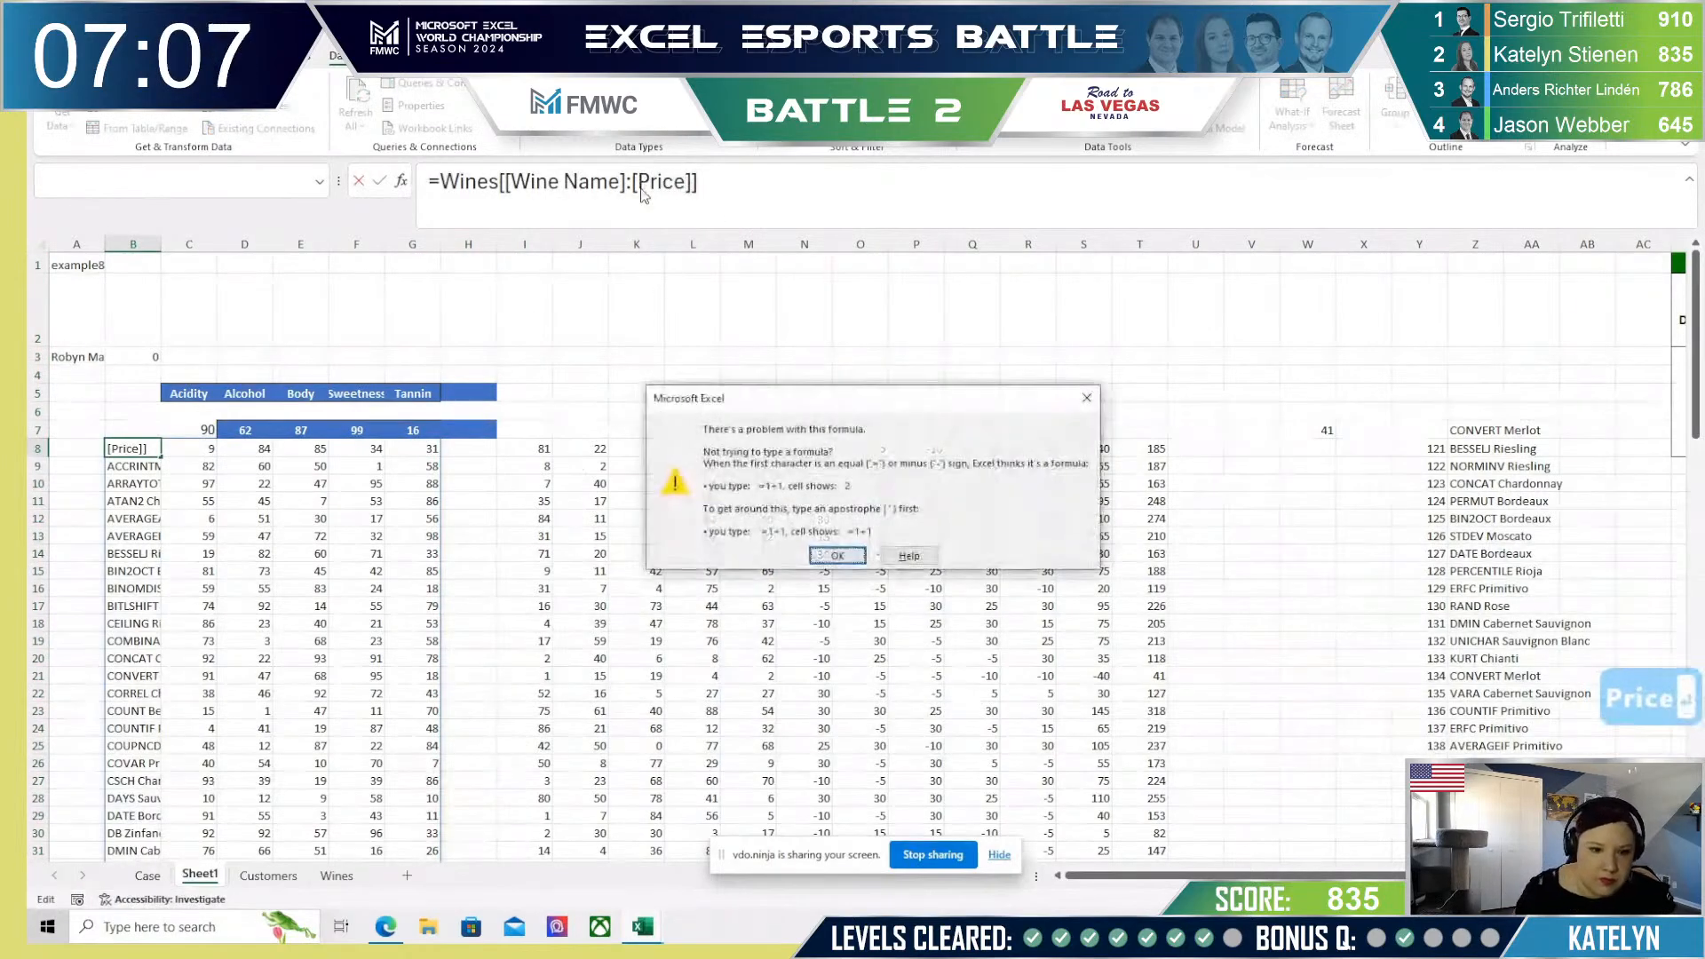
click(837, 556)
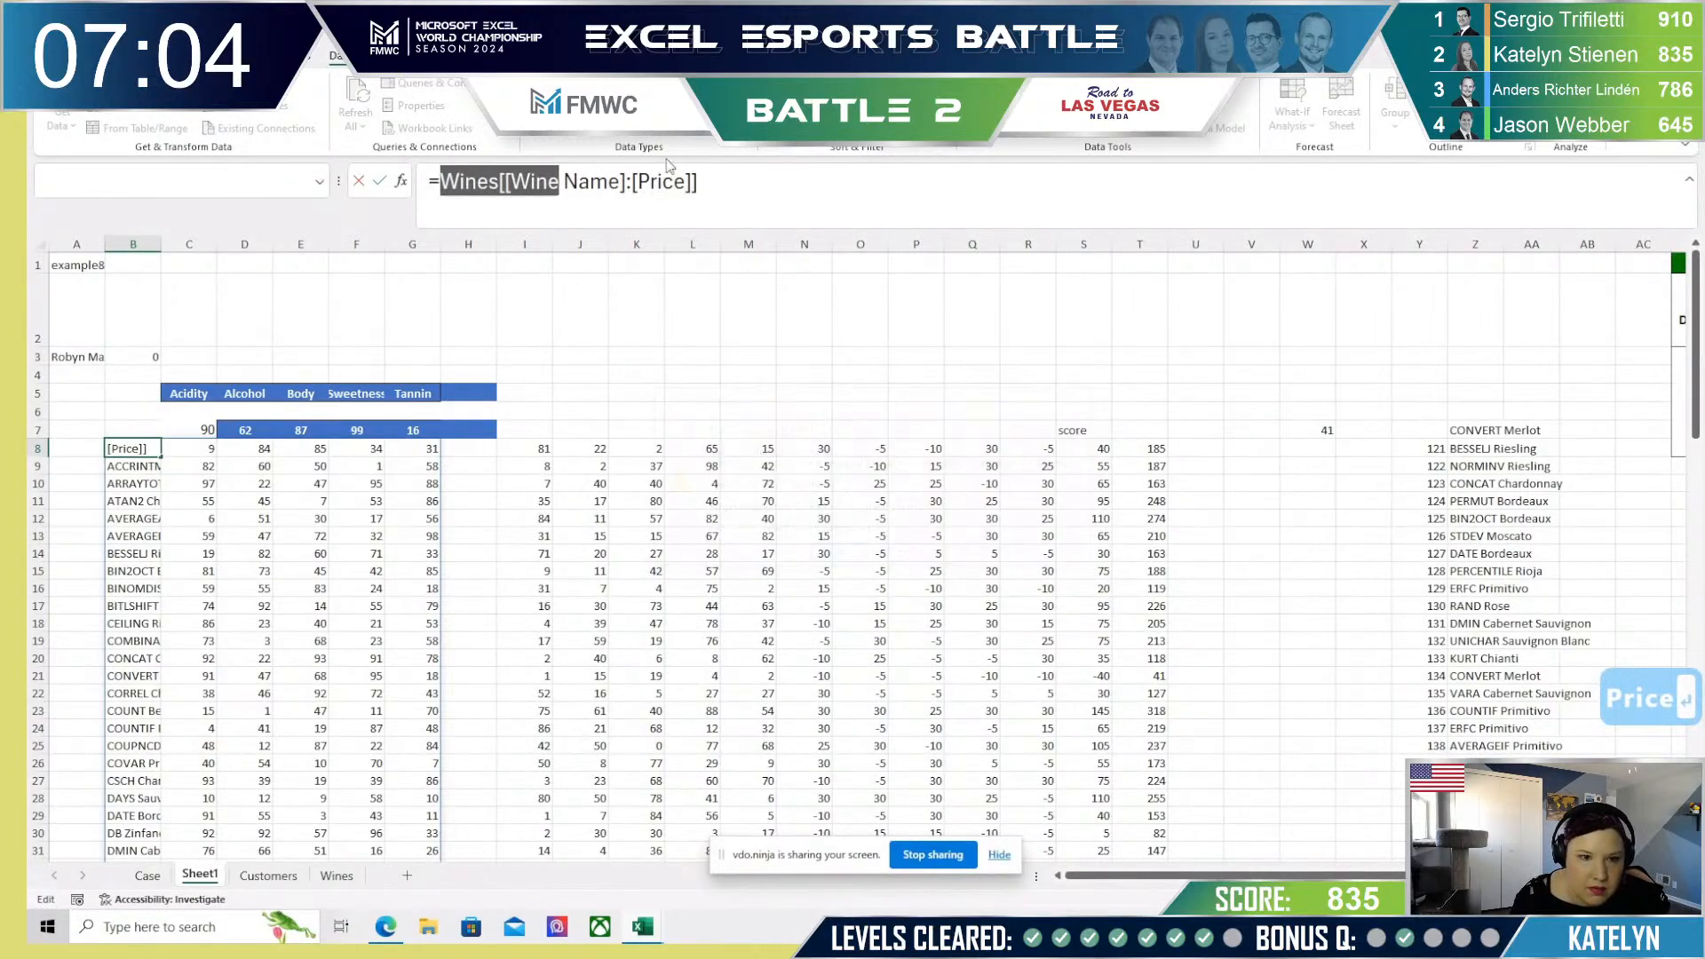
click(679, 181)
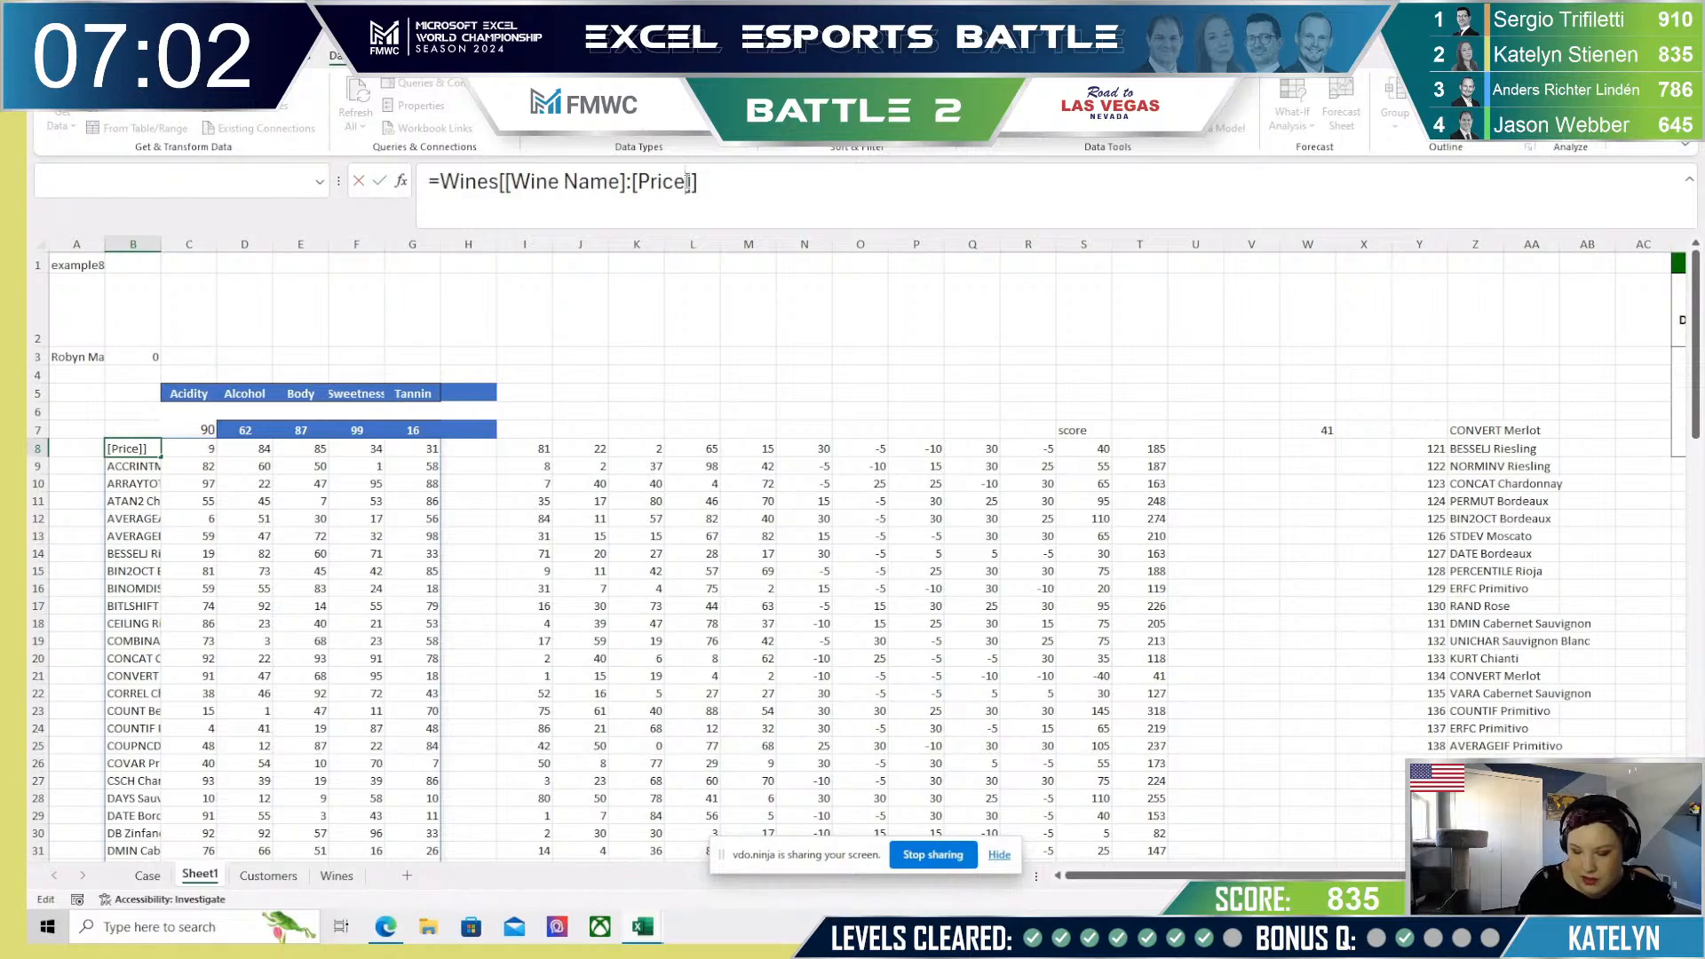
text(*)
key(Return)
key(Up)
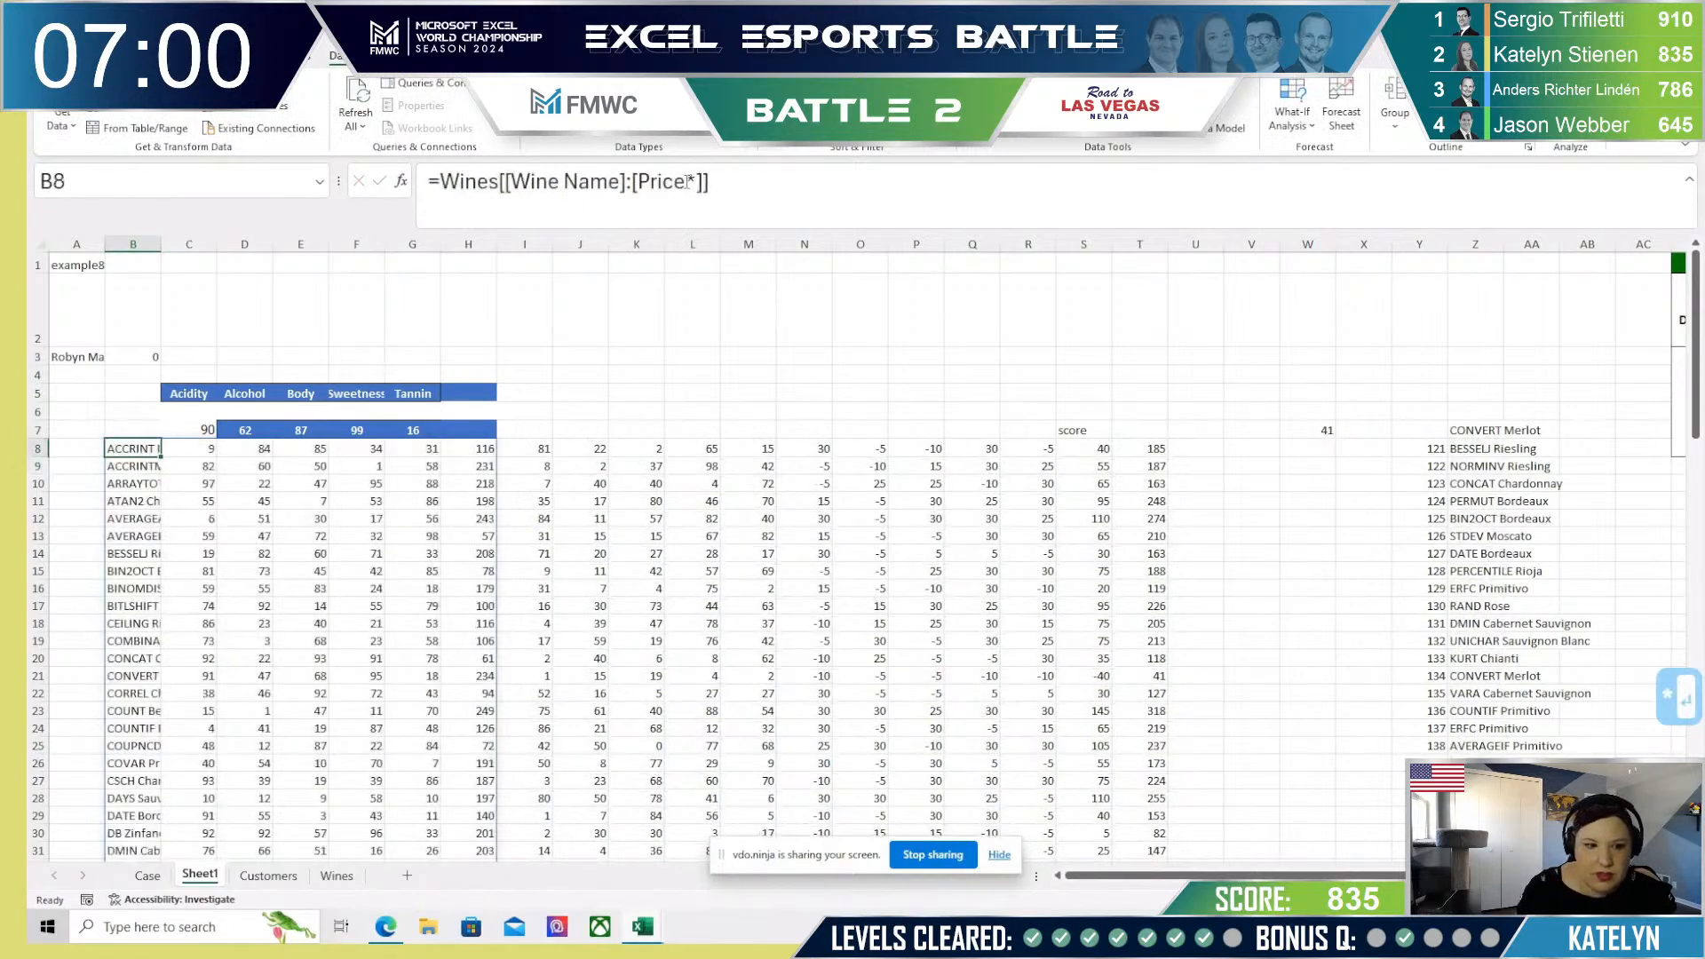
Step: Calculate the first wine's adjusted price in V8 as =H8+5*S8
click(1200, 452)
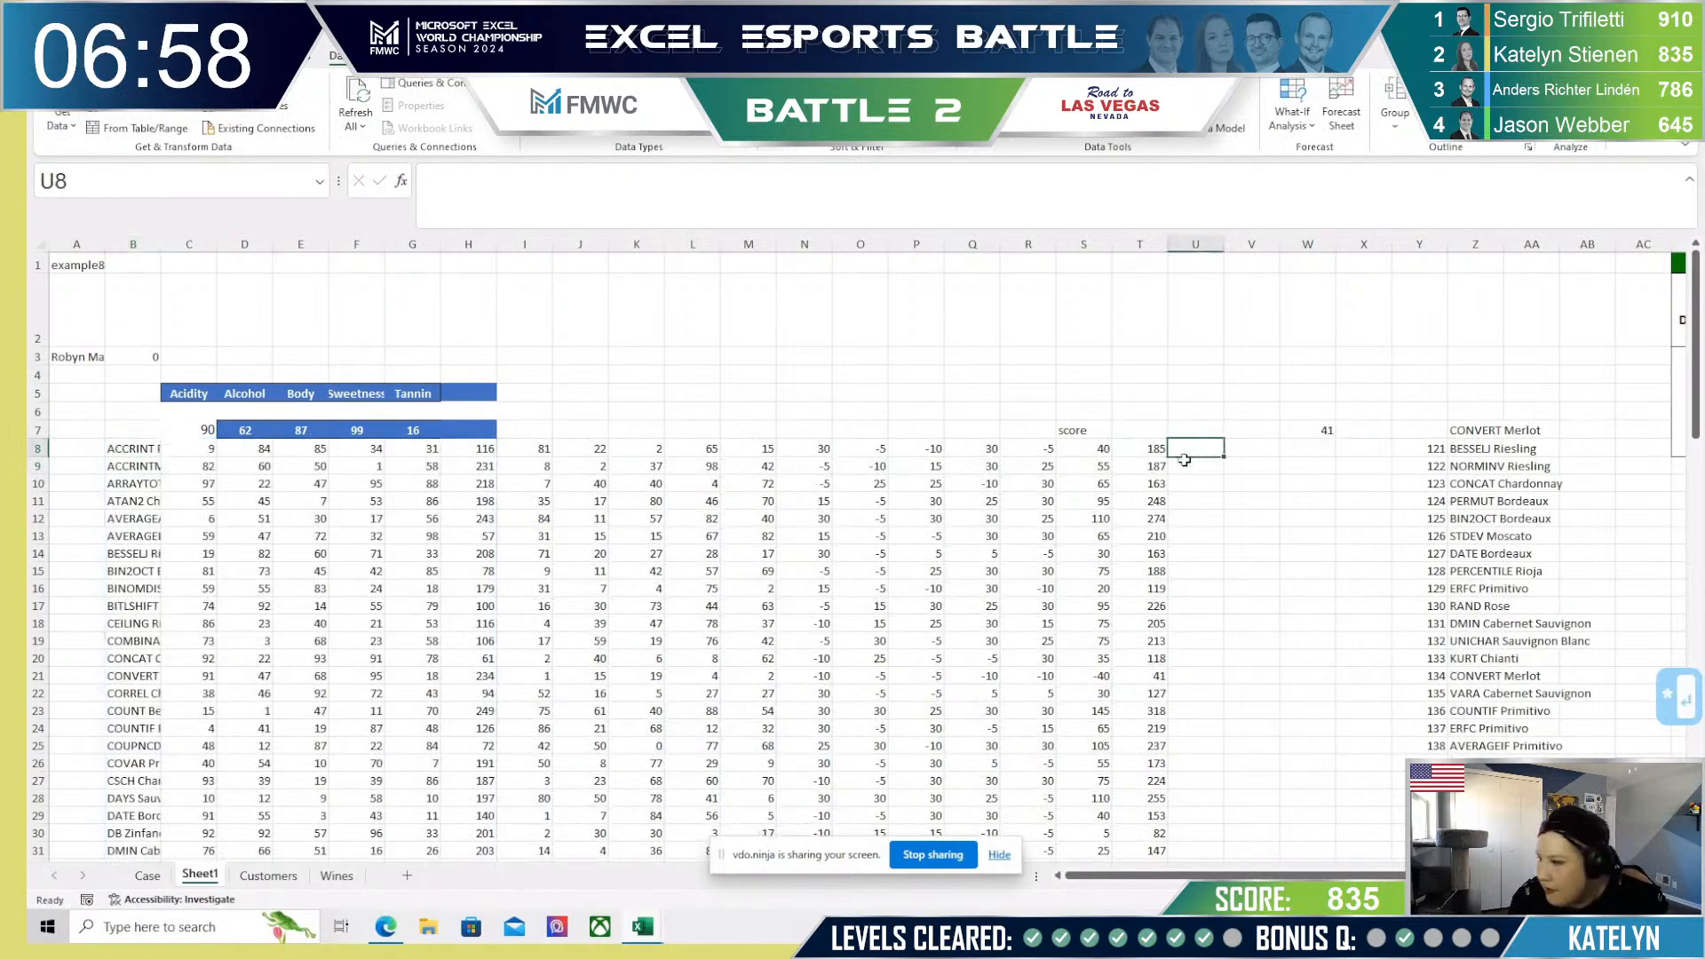
key(Right)
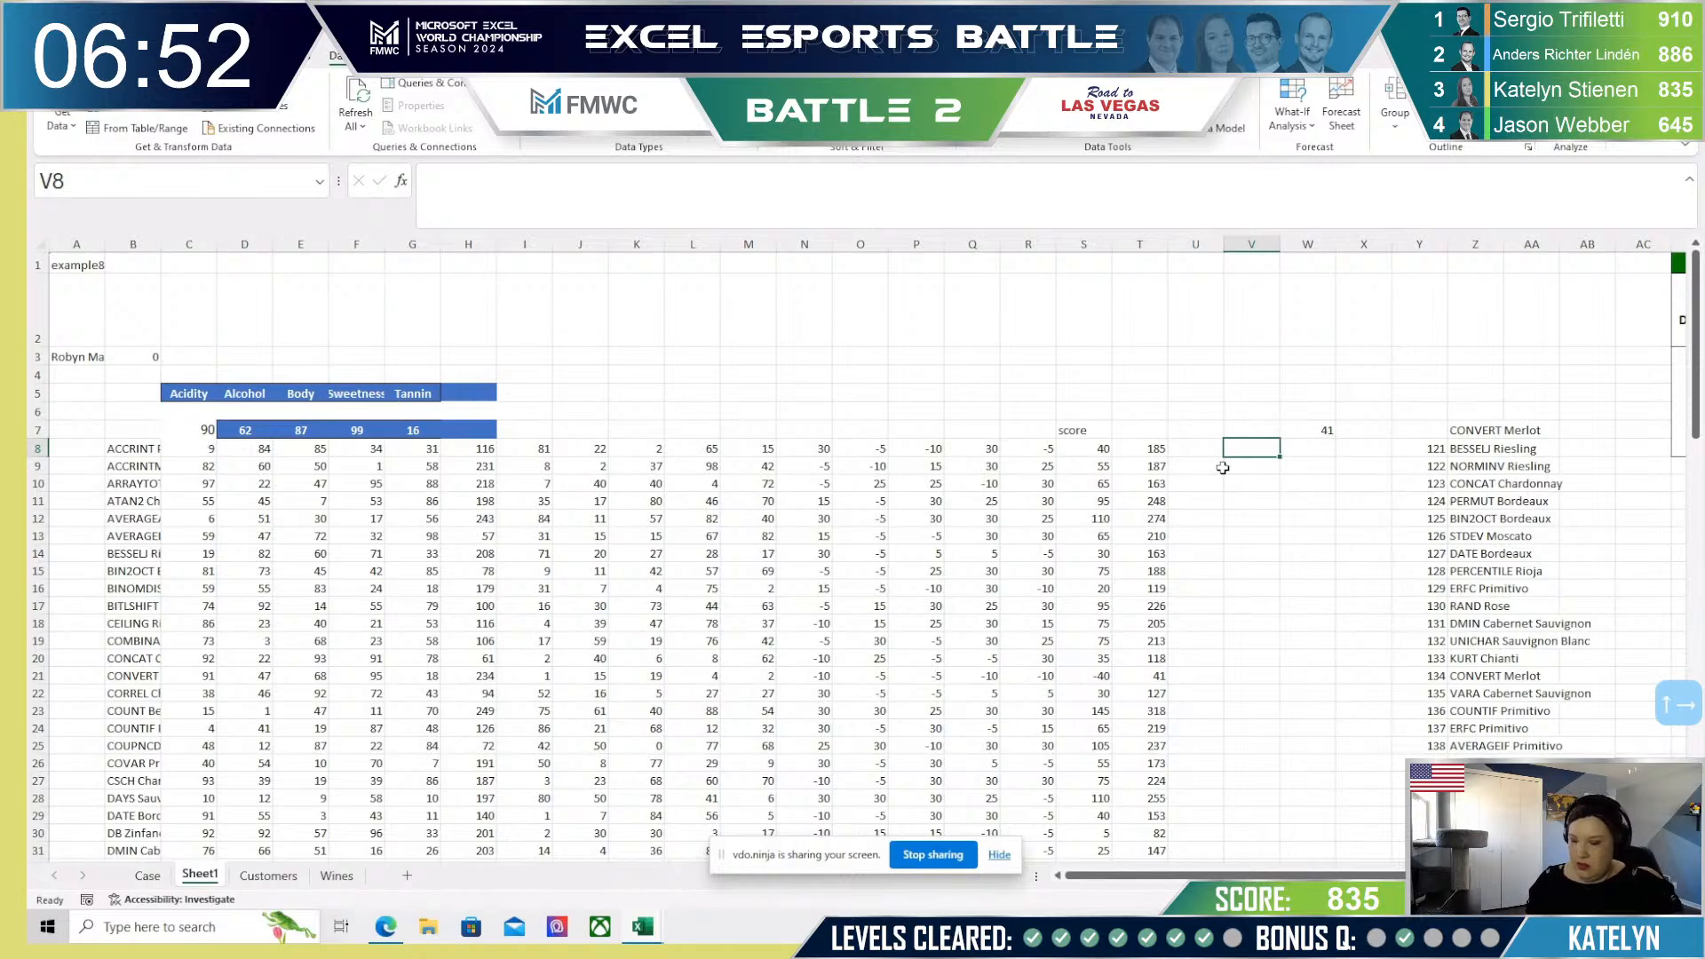
text(=)
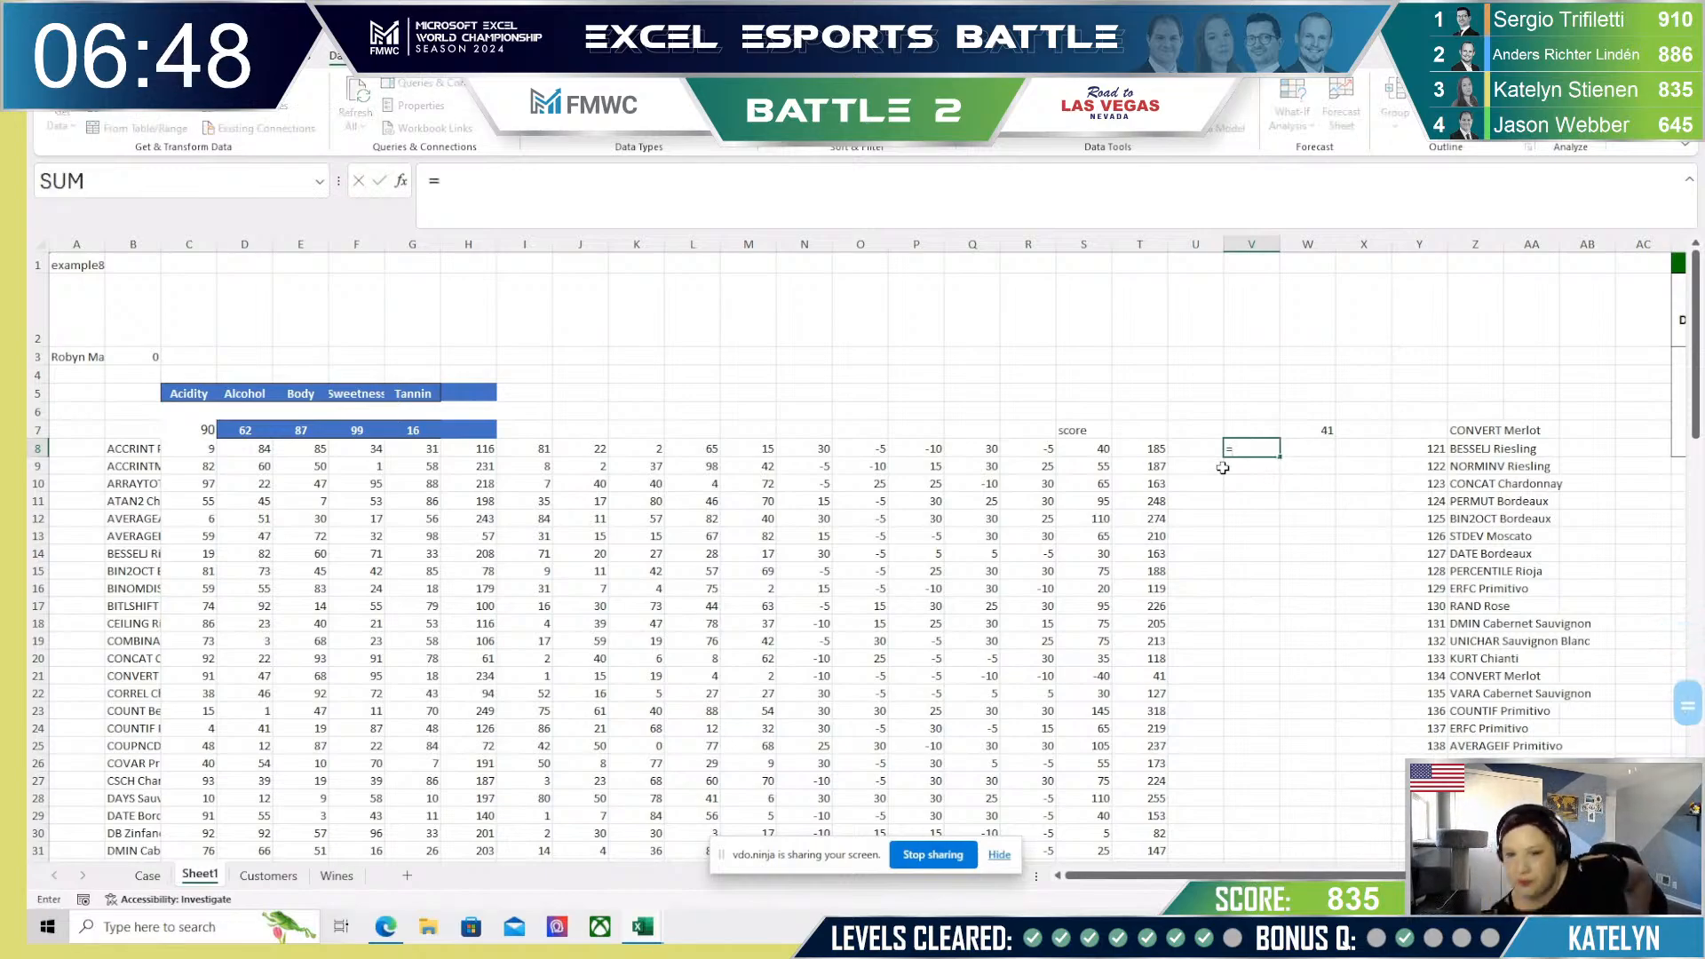
key(Left)
key(Left)
key(Left)
key(Left)
key(Left)
key(Left)
key(Left)
key(Left)
key(Left)
key(Left)
key(Left)
key(Left)
key(Left)
key(Left)
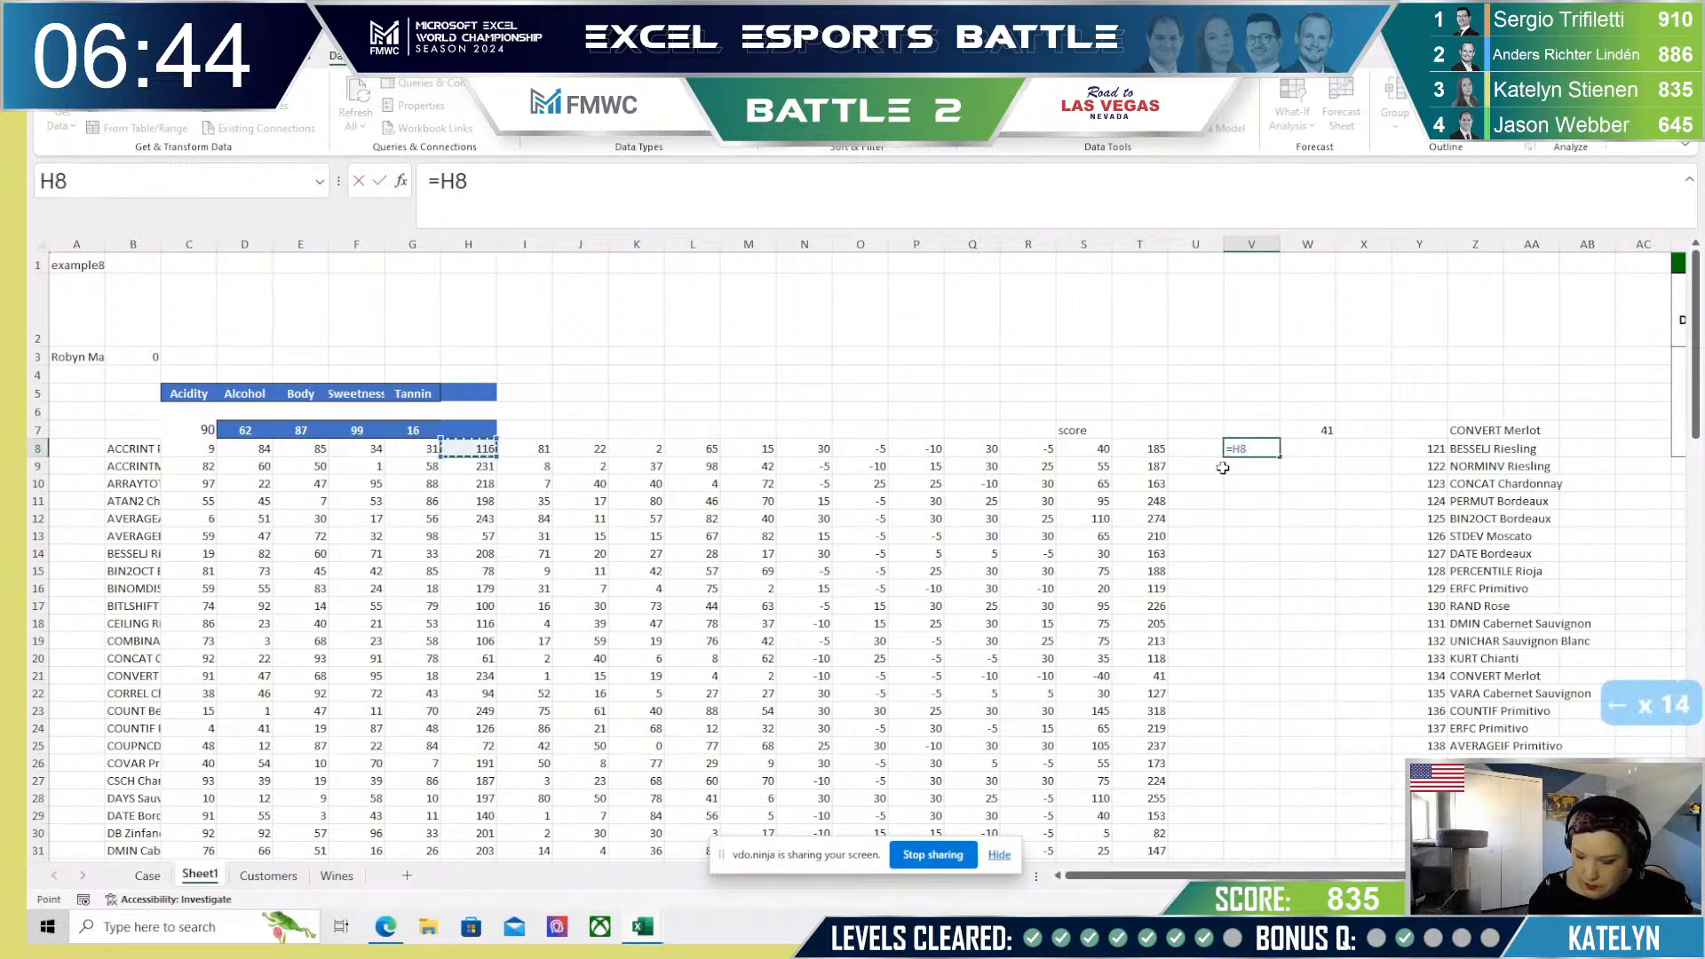
text(+5*)
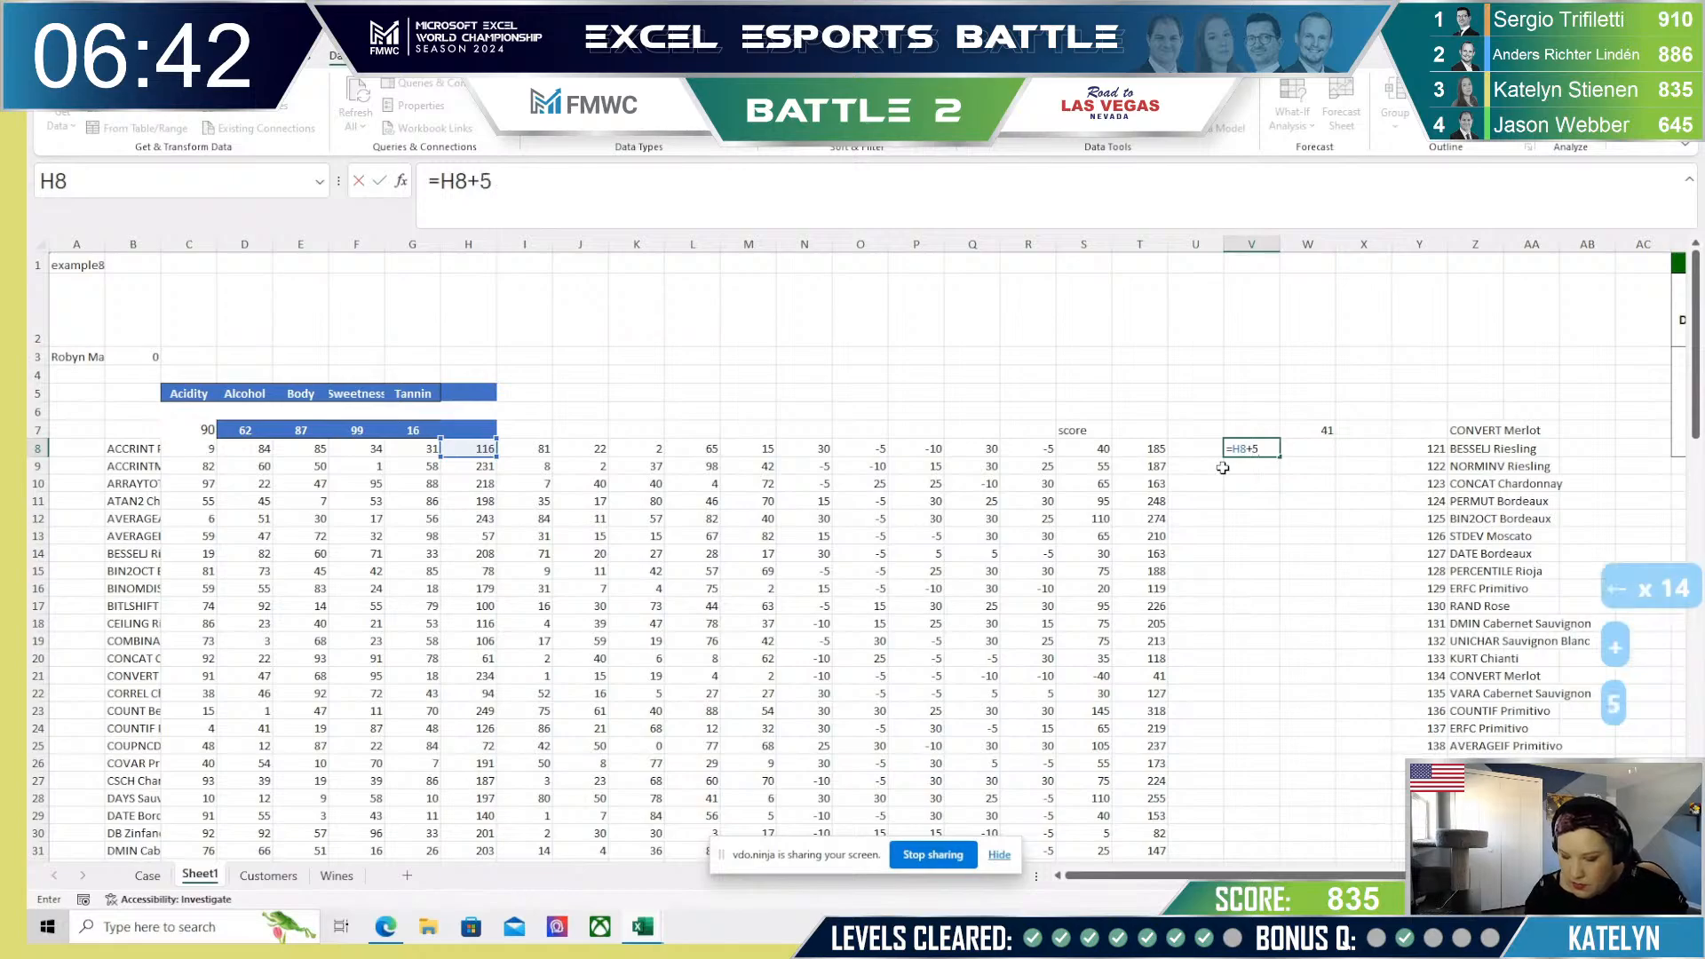
key(Left)
key(Left)
key(Left)
key(Return)
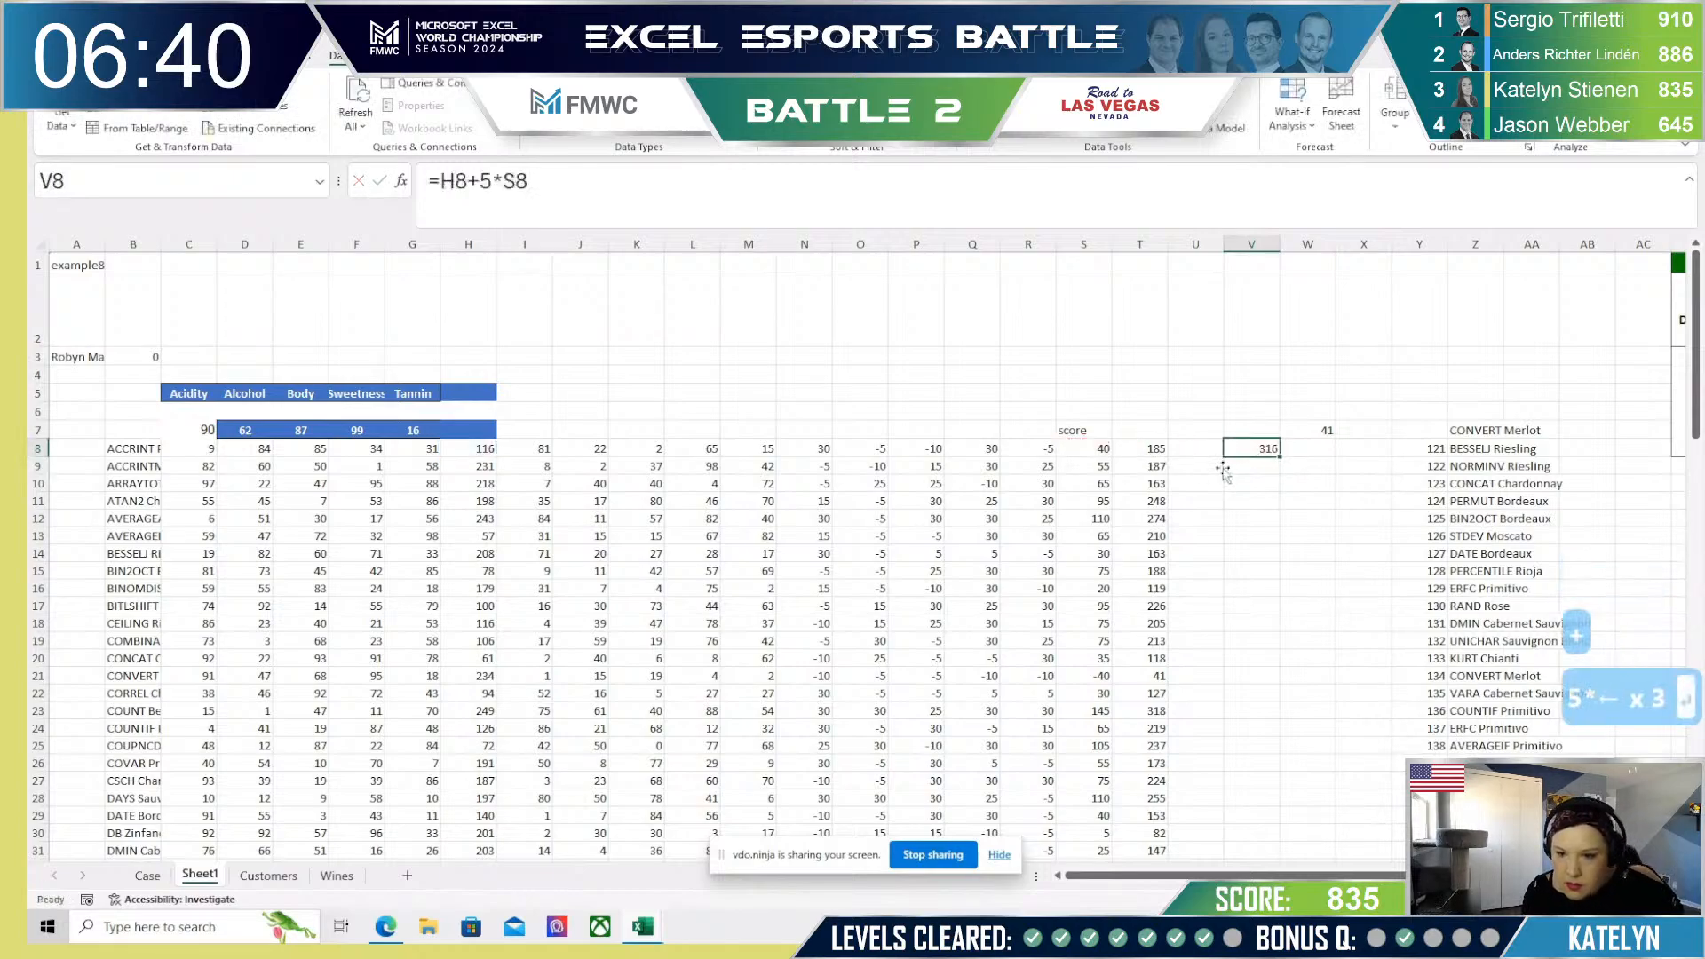
Step: Copy the adjusted price formula from V8 down to V107 for all wines
key(ctrl+c)
key(Left)
key(Left)
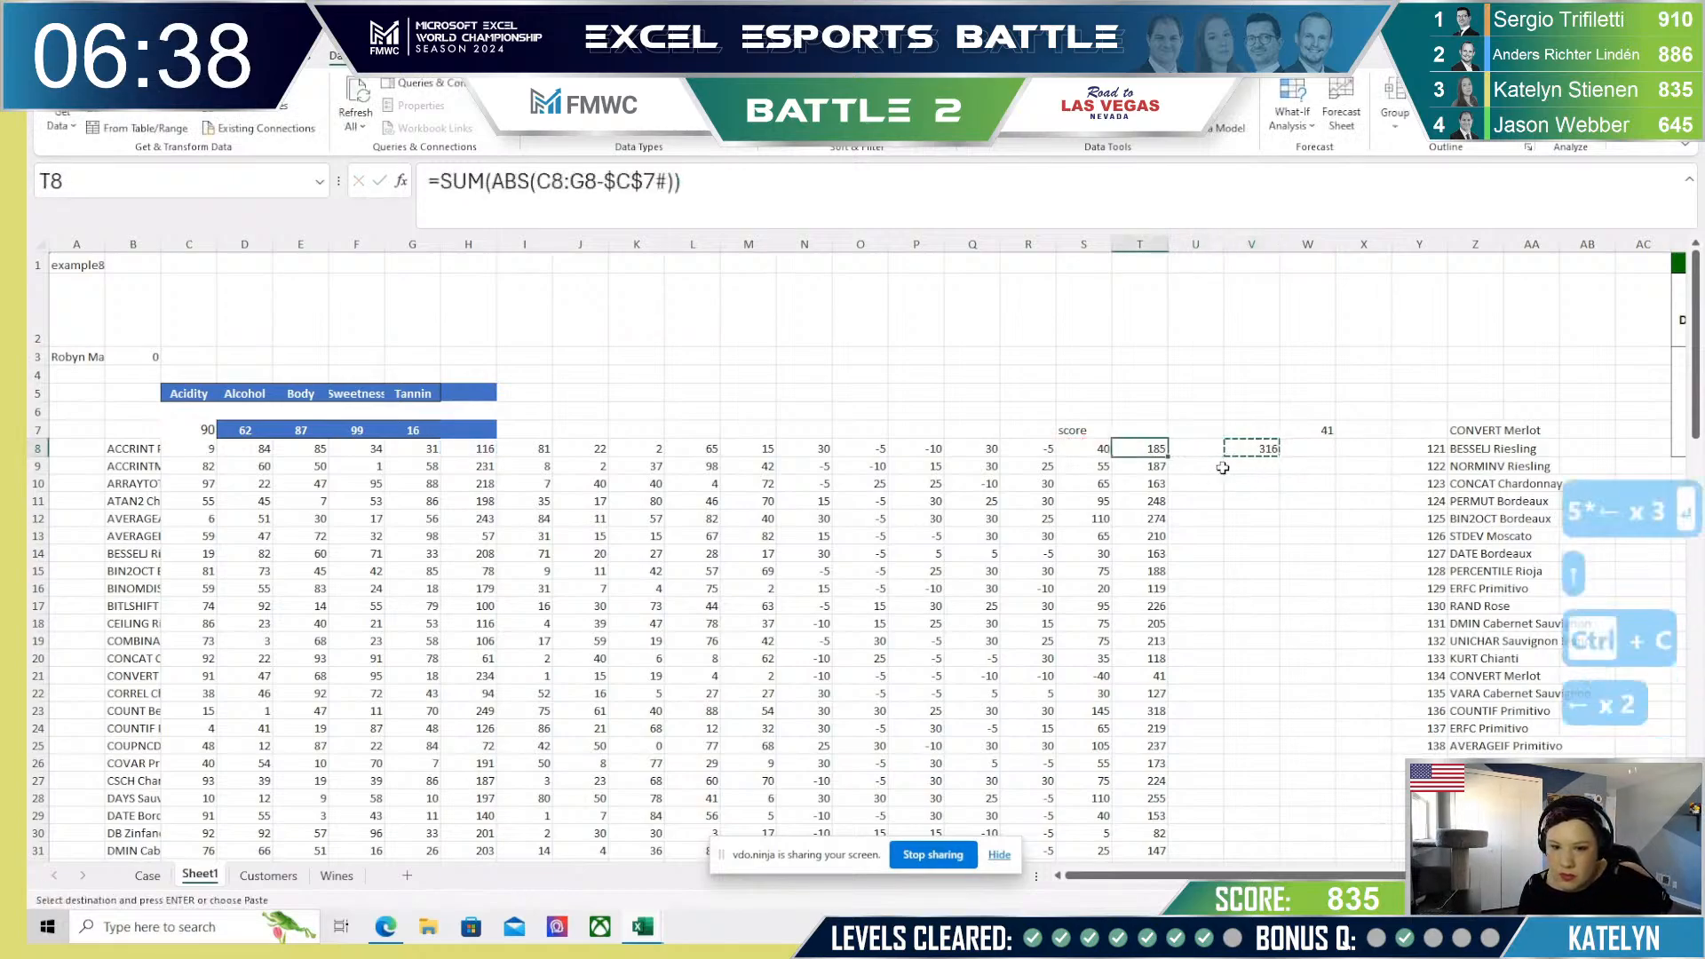
key(ctrl+Down)
key(Right)
key(Right)
key(Right)
key(Left)
key(ctrl+shift+Up)
key(ctrl+v)
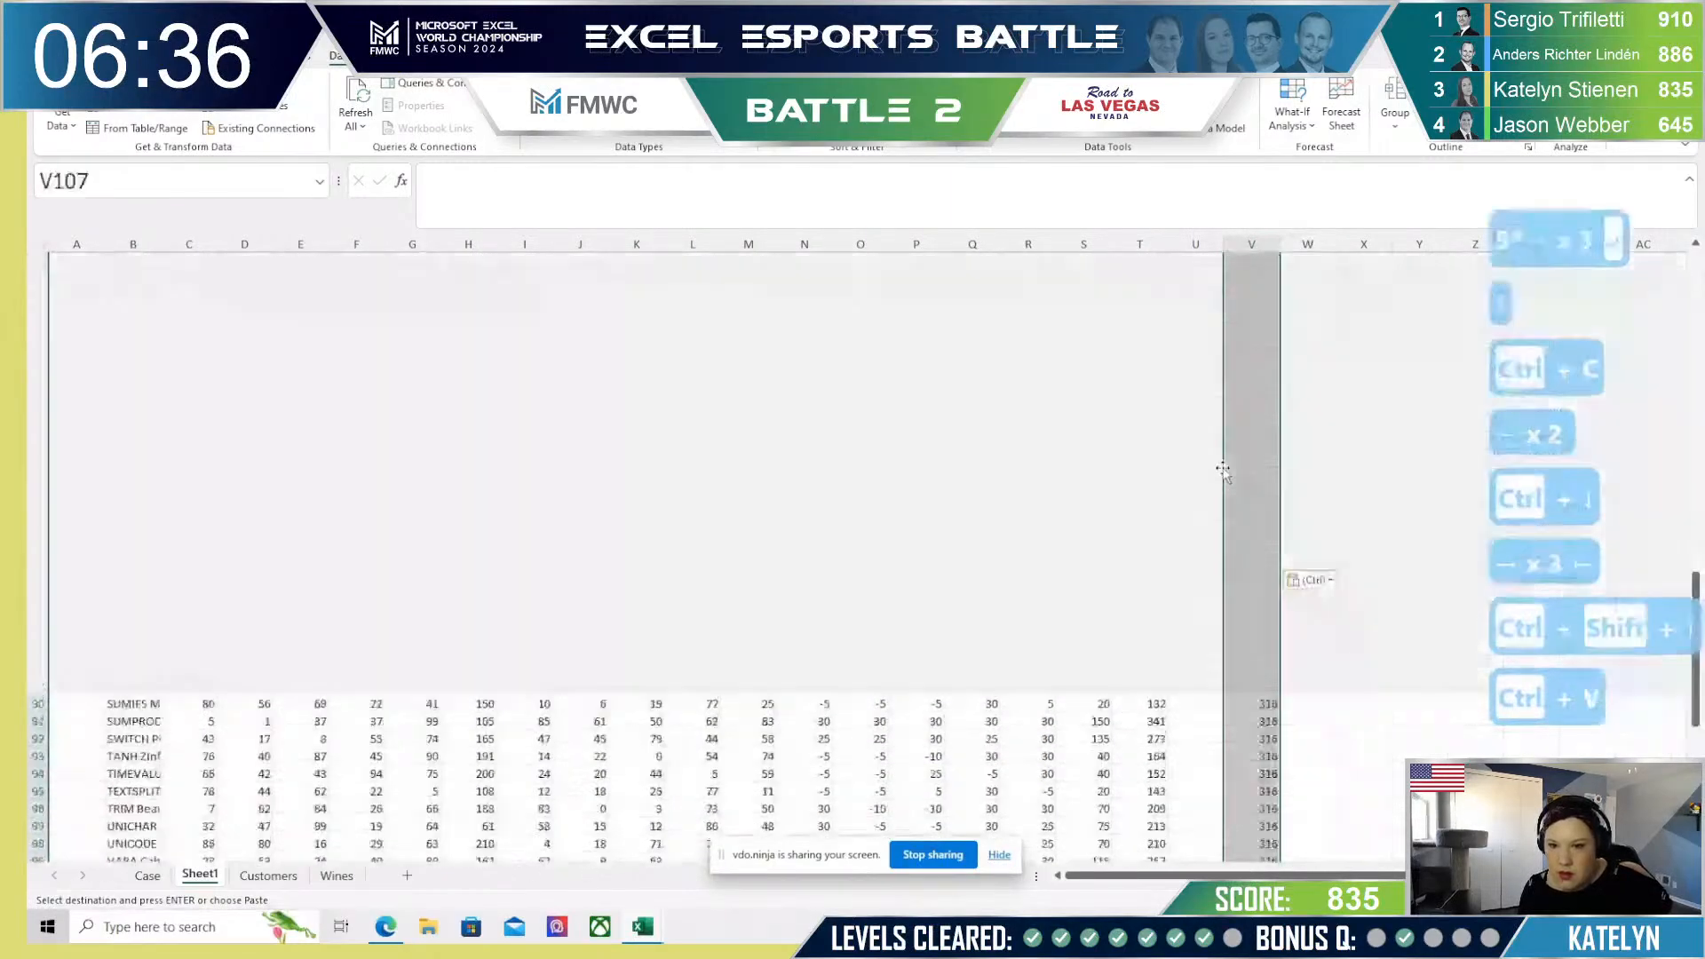
key(ctrl+Up)
key(ctrl+Up)
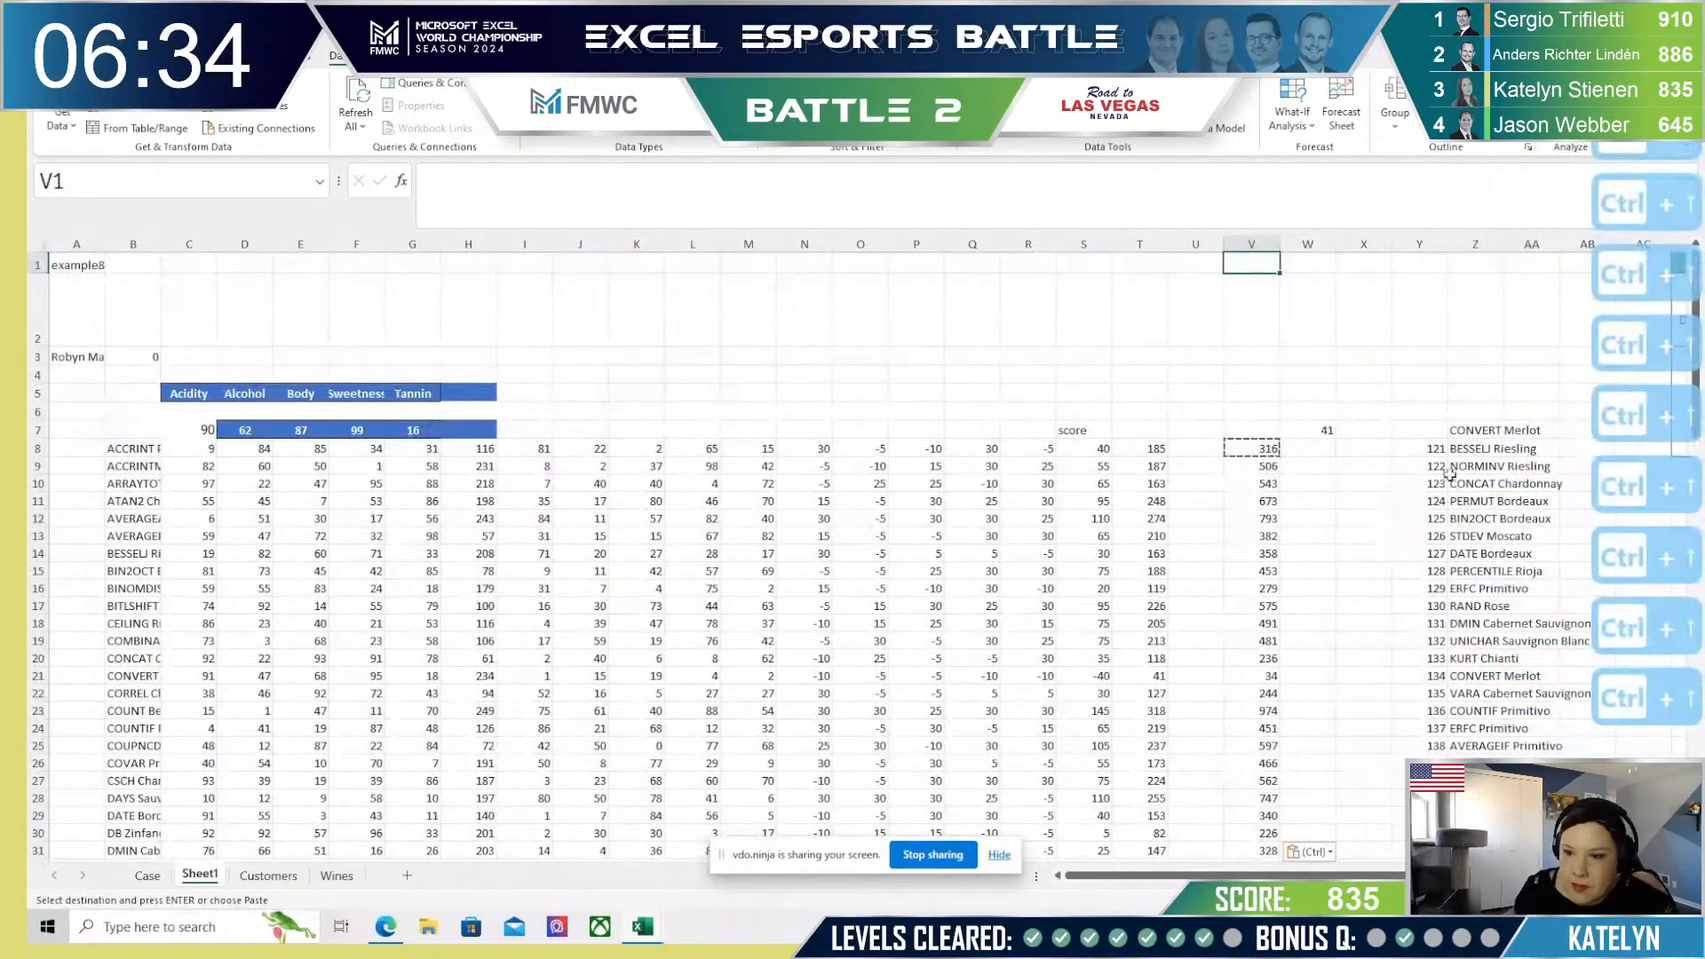
Step: Change the best-wine lookup in Z7 to use the adjusted prices: =XLOOKUP(MIN(V8:V107),V8:V107,B8:B107)
click(1461, 433)
click(677, 206)
drag(1107, 508, 1275, 487)
drag(1110, 506, 1234, 499)
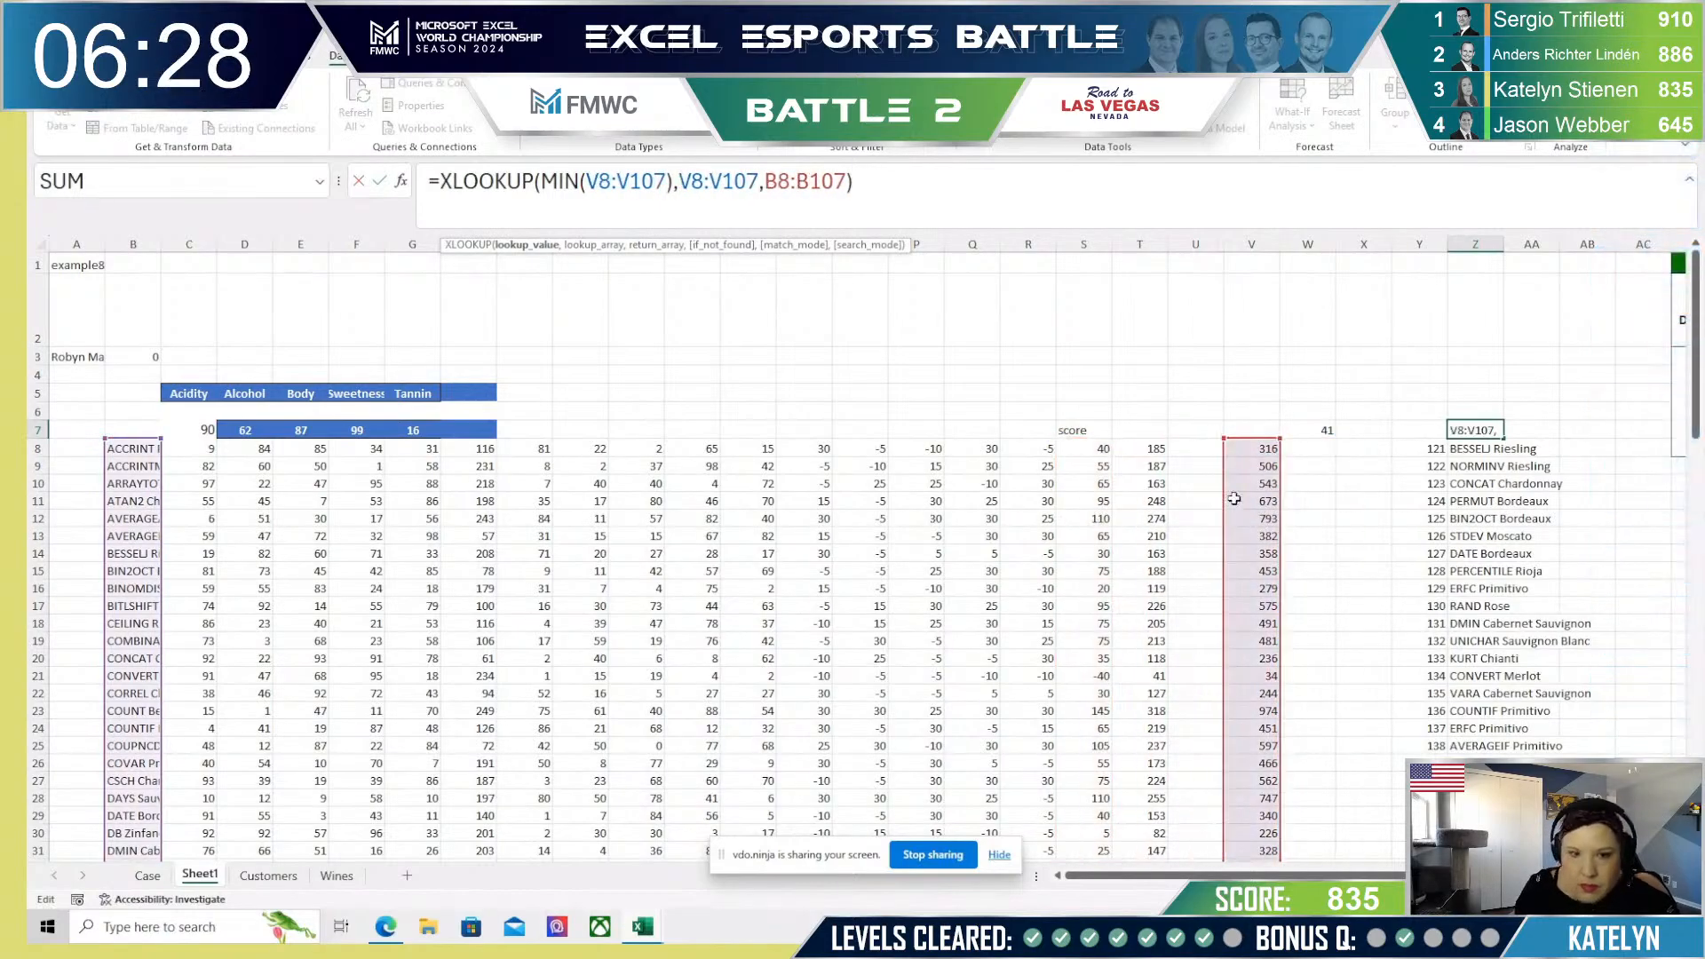
key(ctrl+Return)
Step: Set the game number sequence in Y8 to start at 141, as =SEQUENCE(20,1,141)
key(Down)
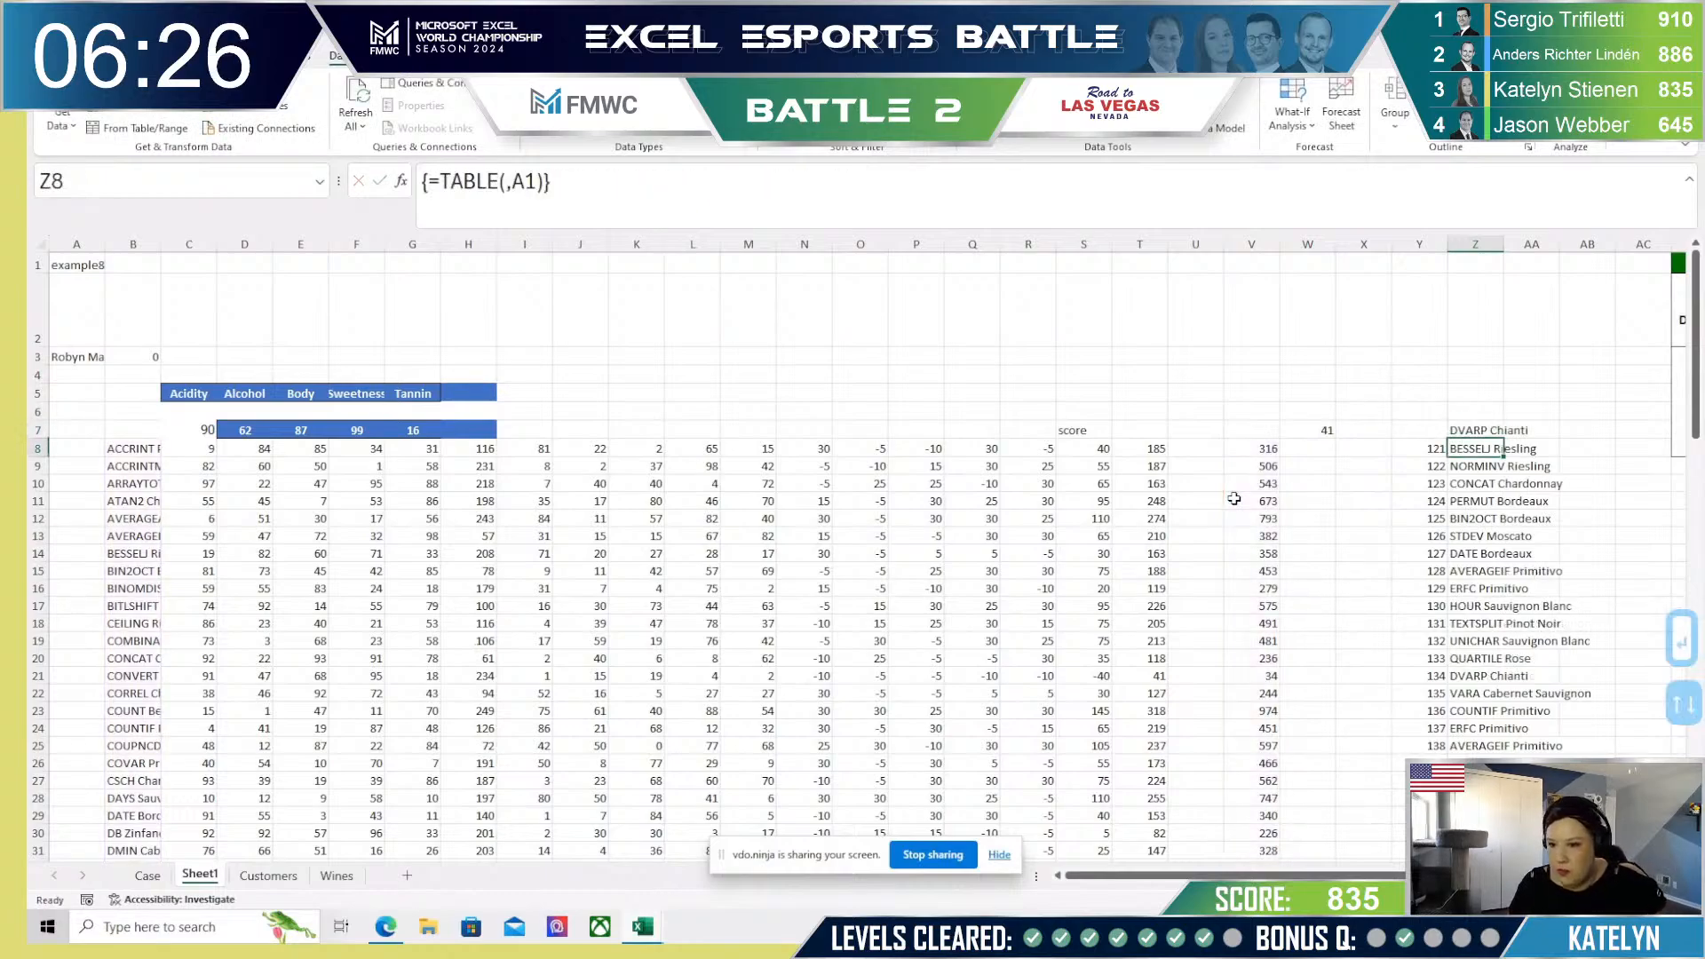
key(Left)
click(614, 183)
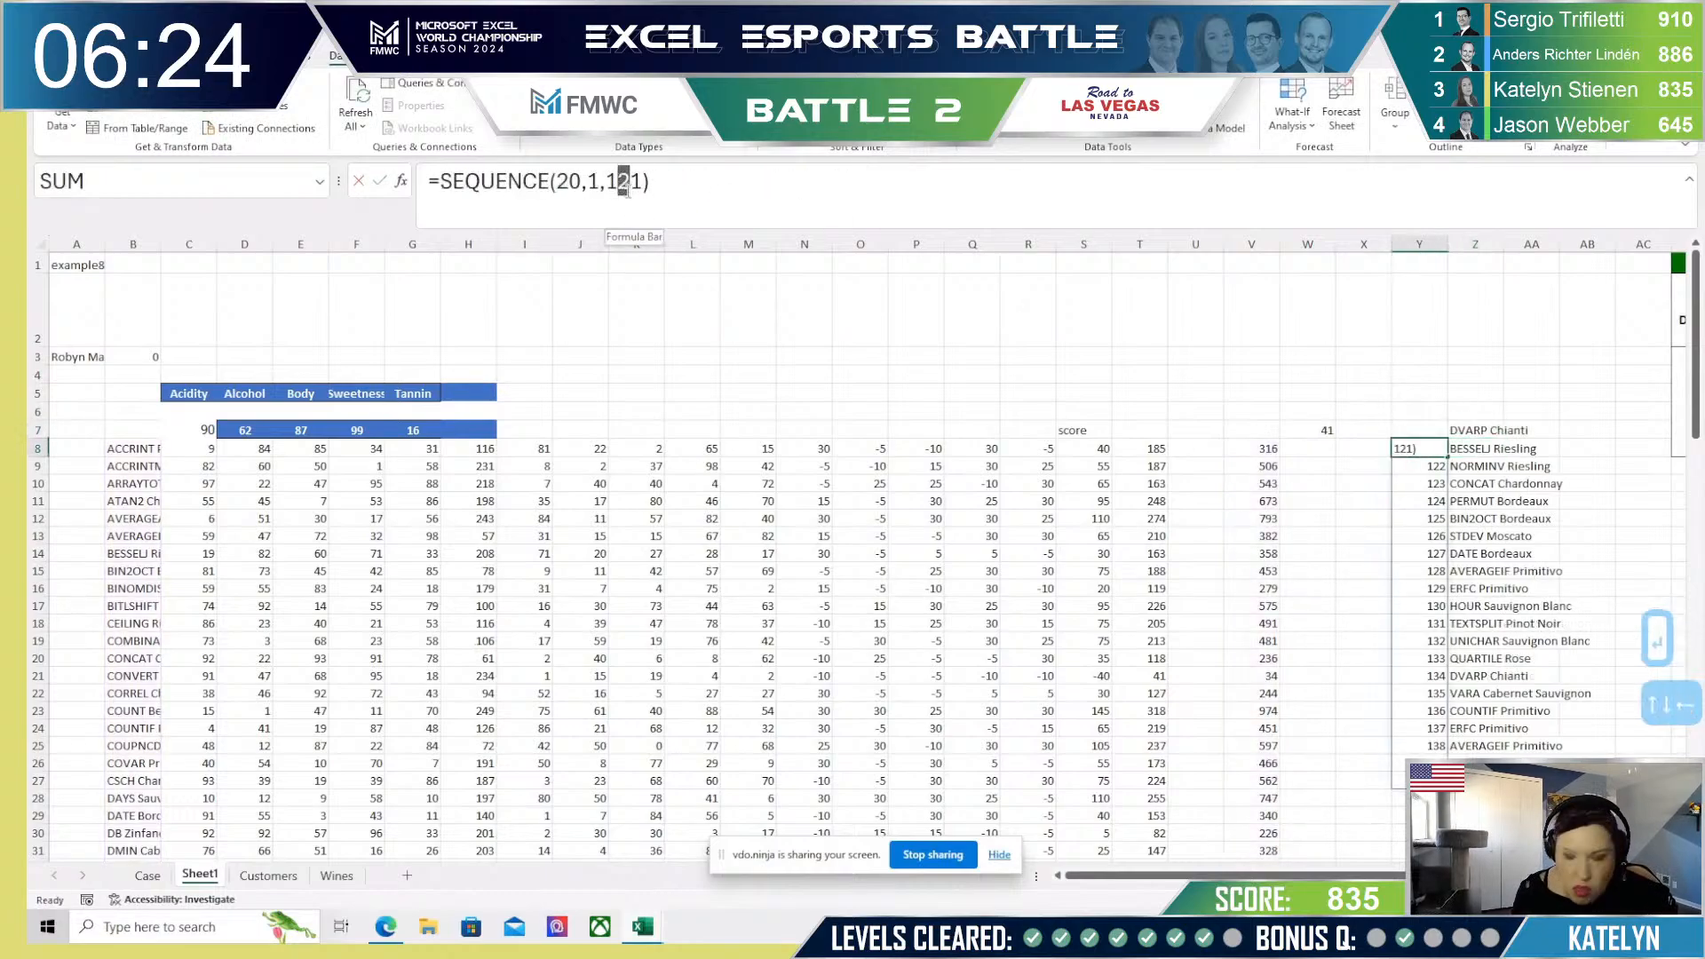
text(4)
key(Return)
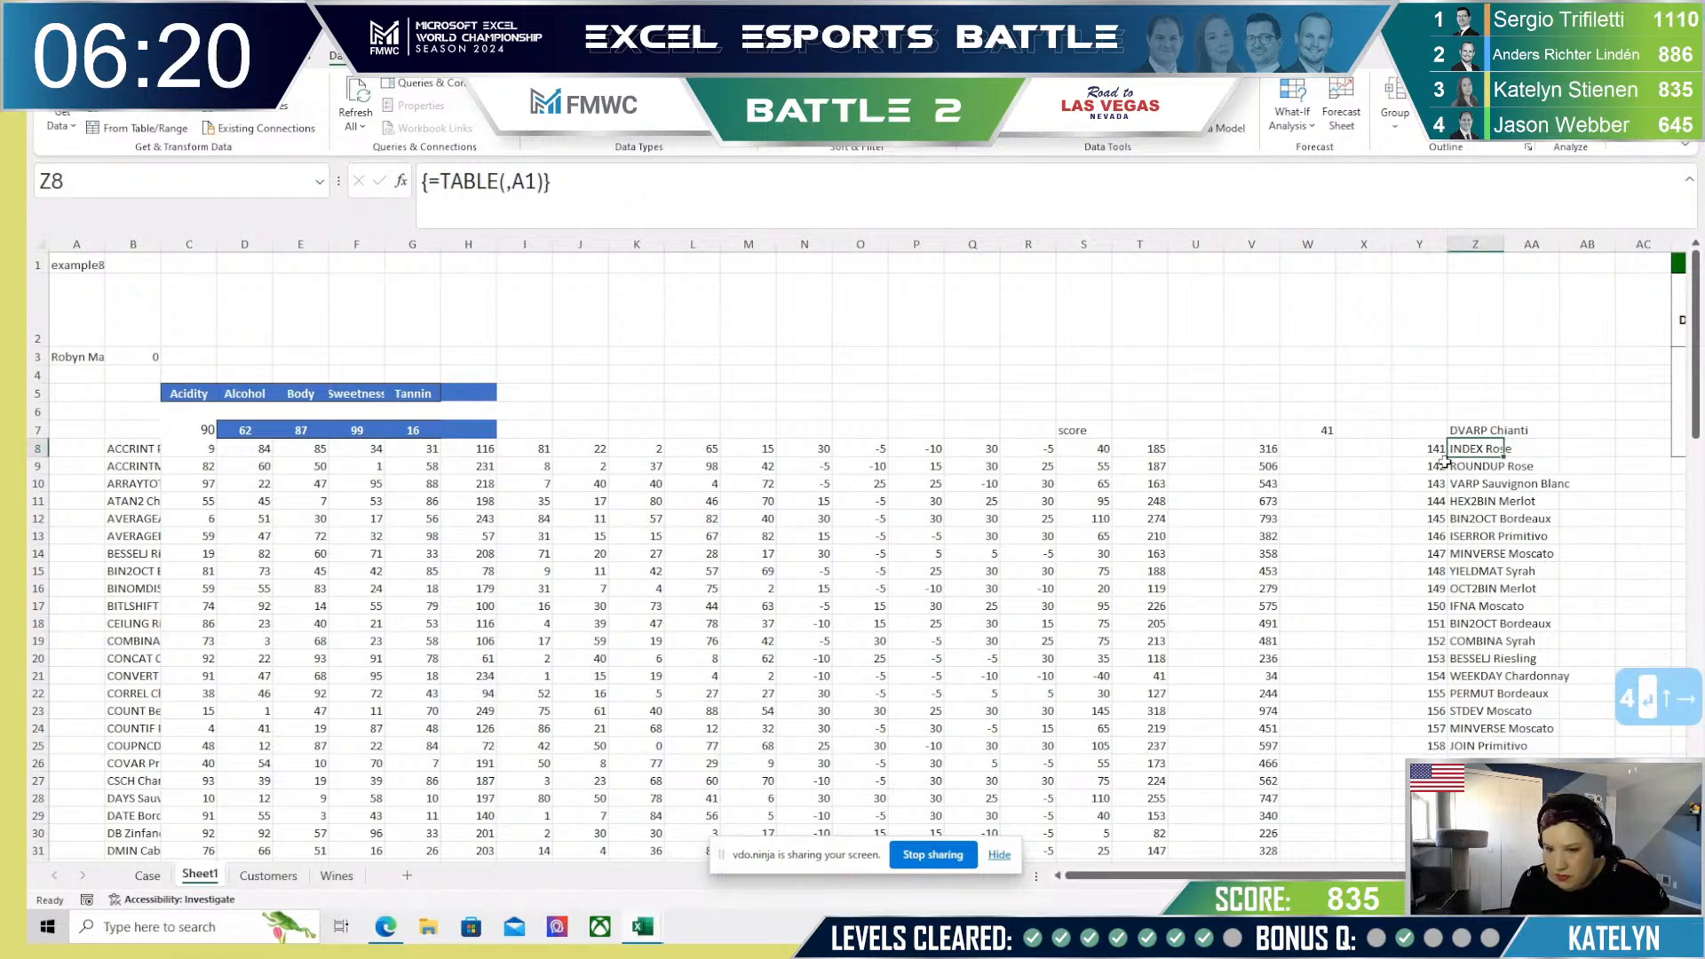
Step: Copy the 20 Level 8 wine results in Z8:Z27
key(ctrl+shift+Down)
key(ctrl+c)
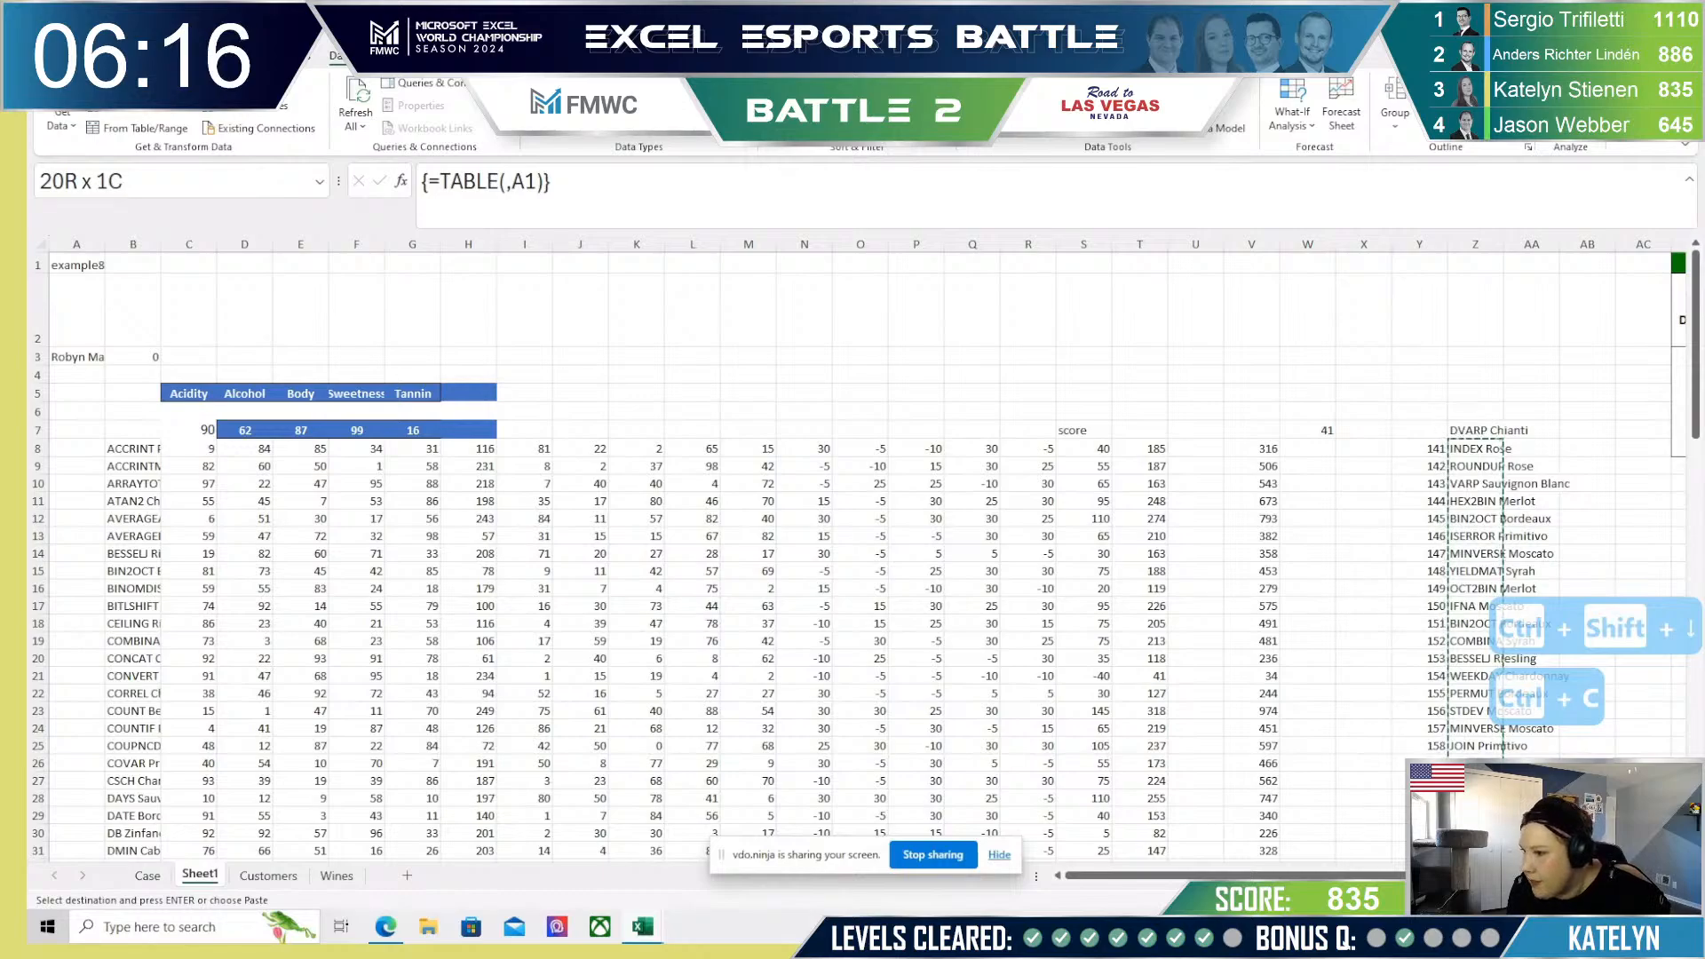
key(ctrl+c)
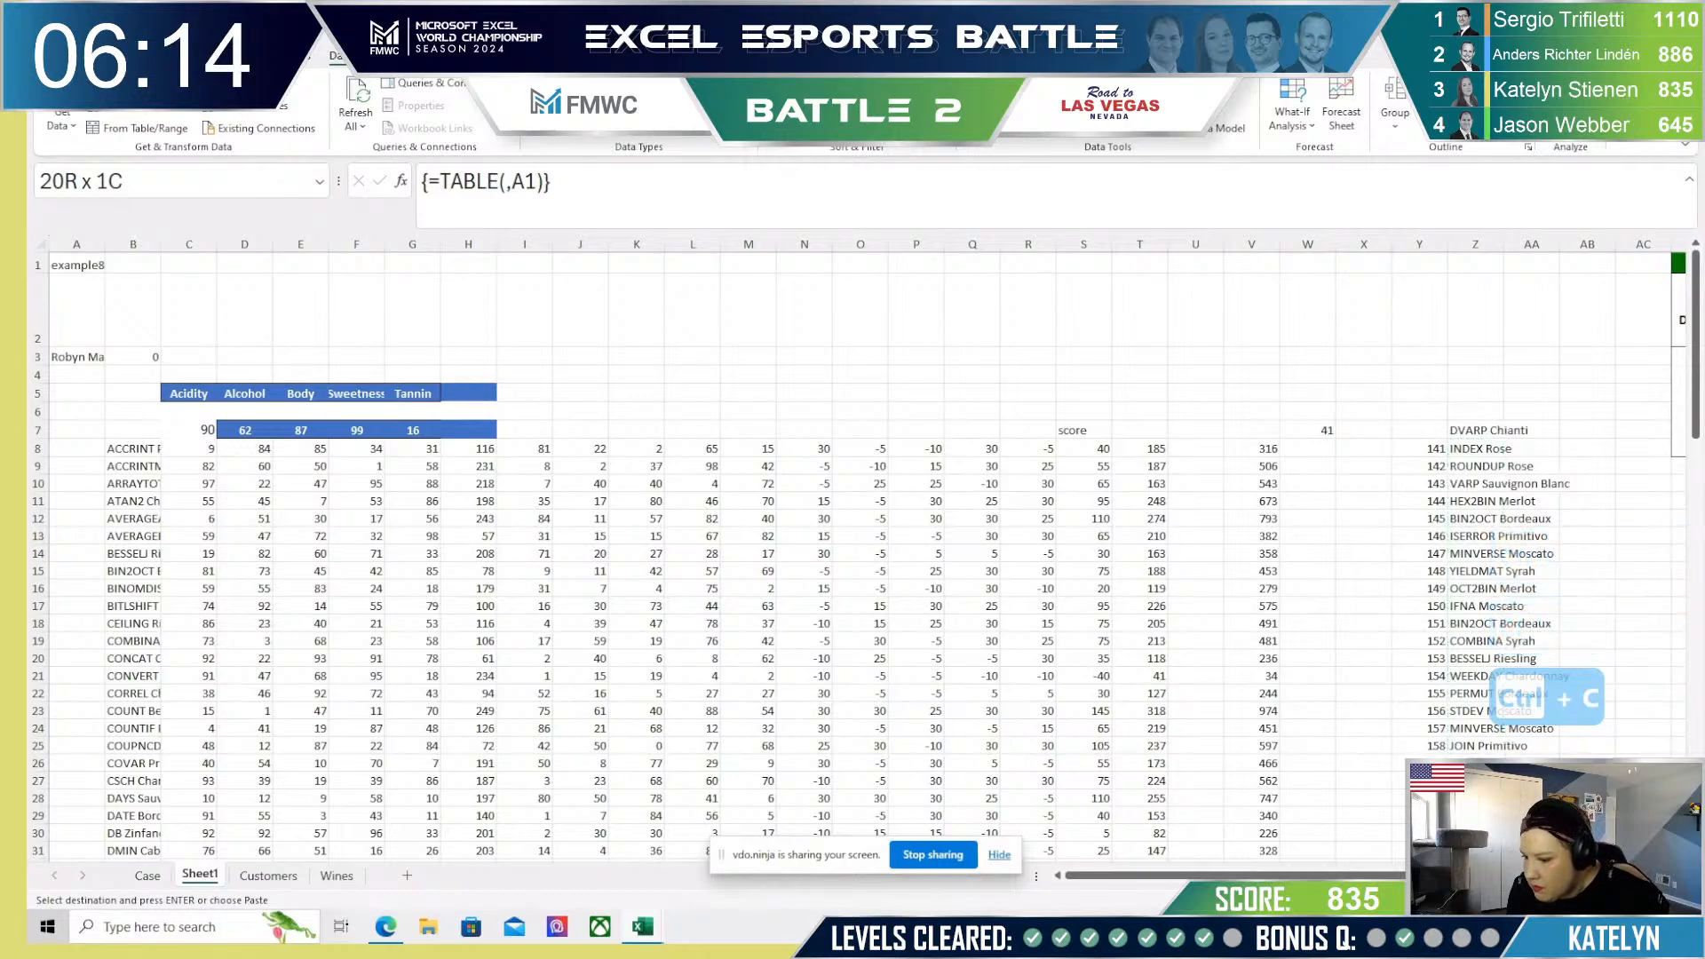
key(super+d)
key(super+d)
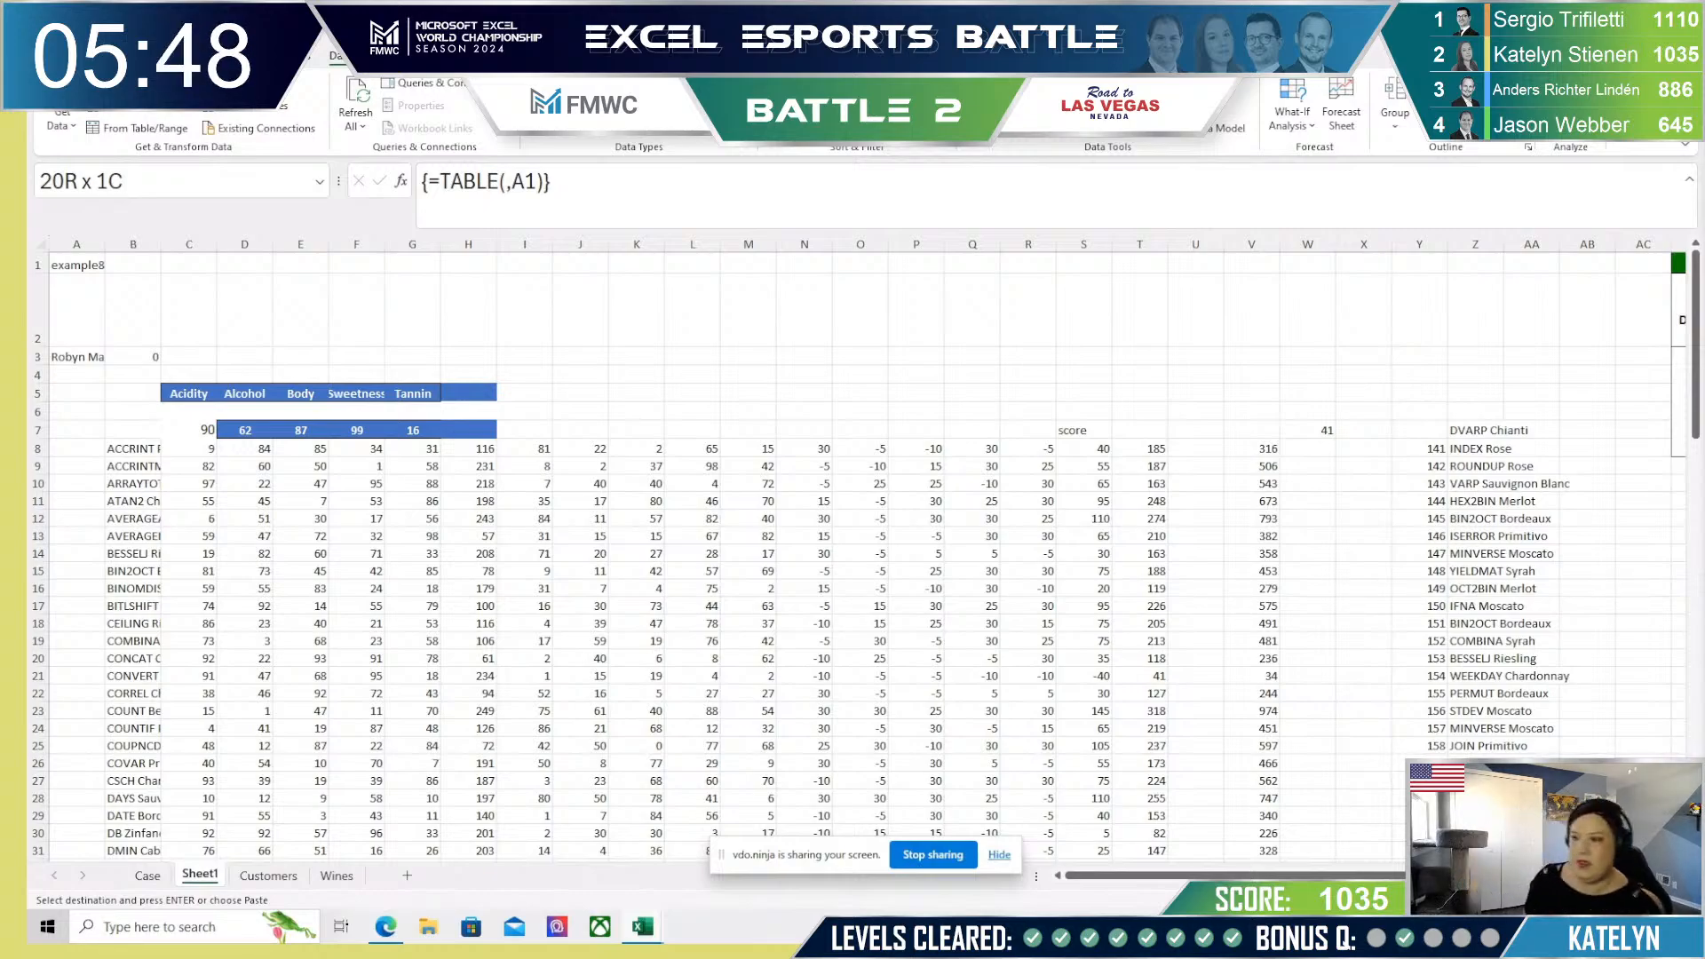
Step: Begin retyping the game label in A1 as "example"
click(93, 257)
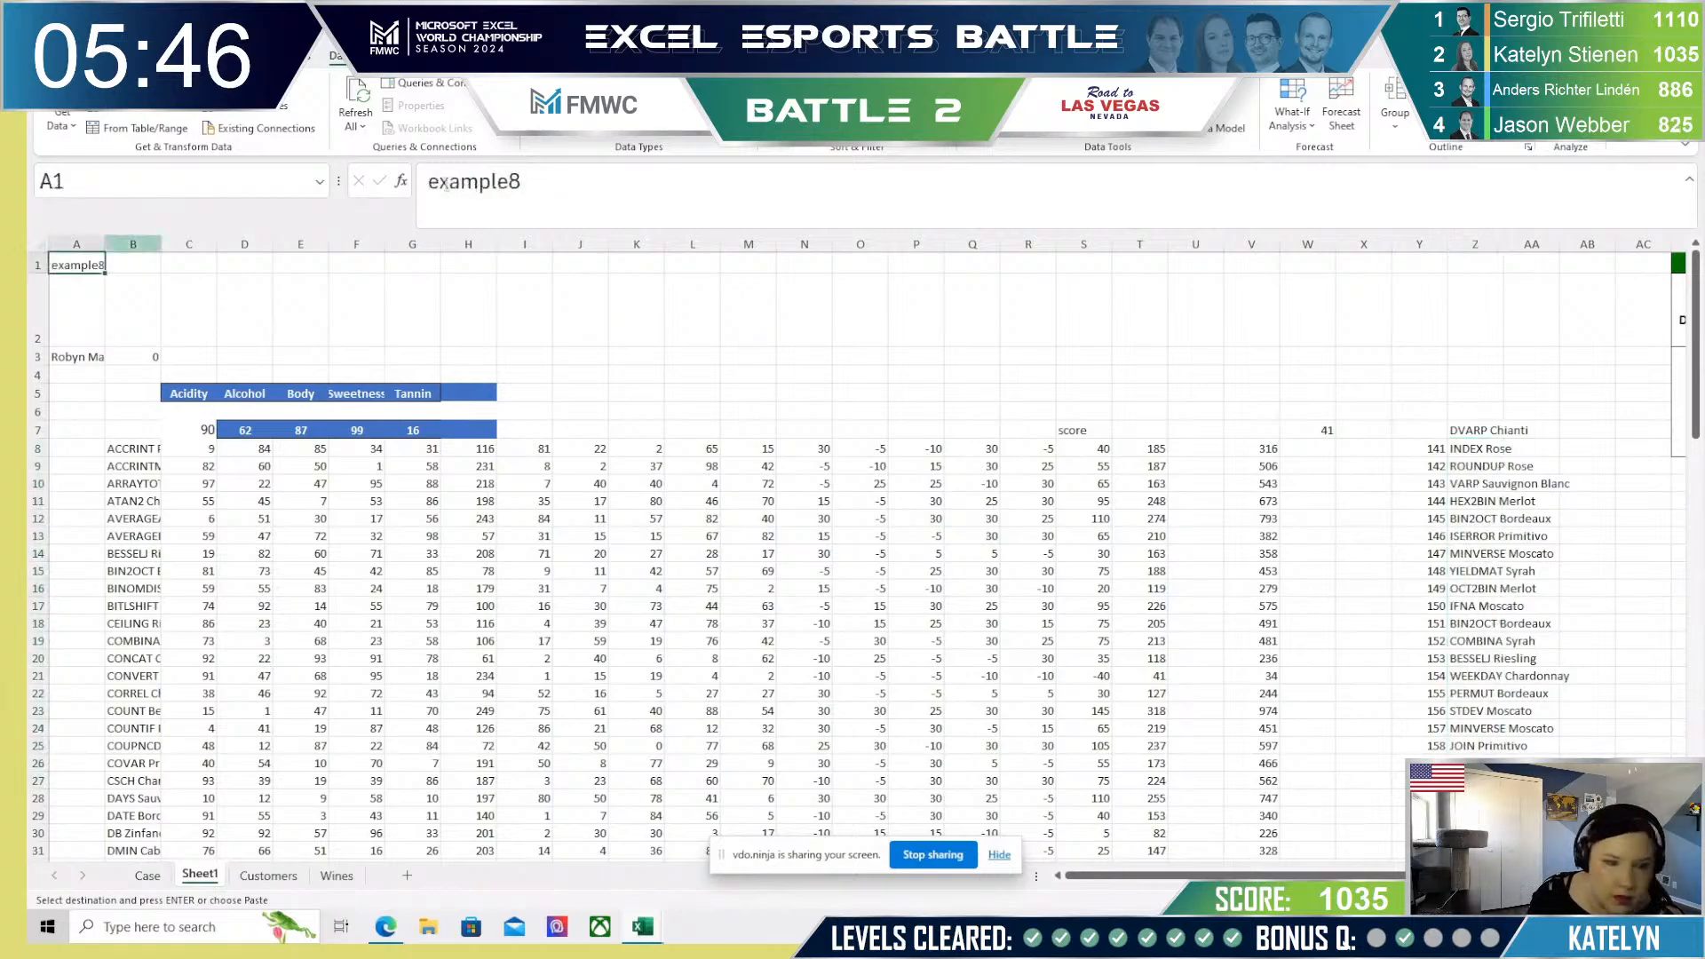
click(1490, 204)
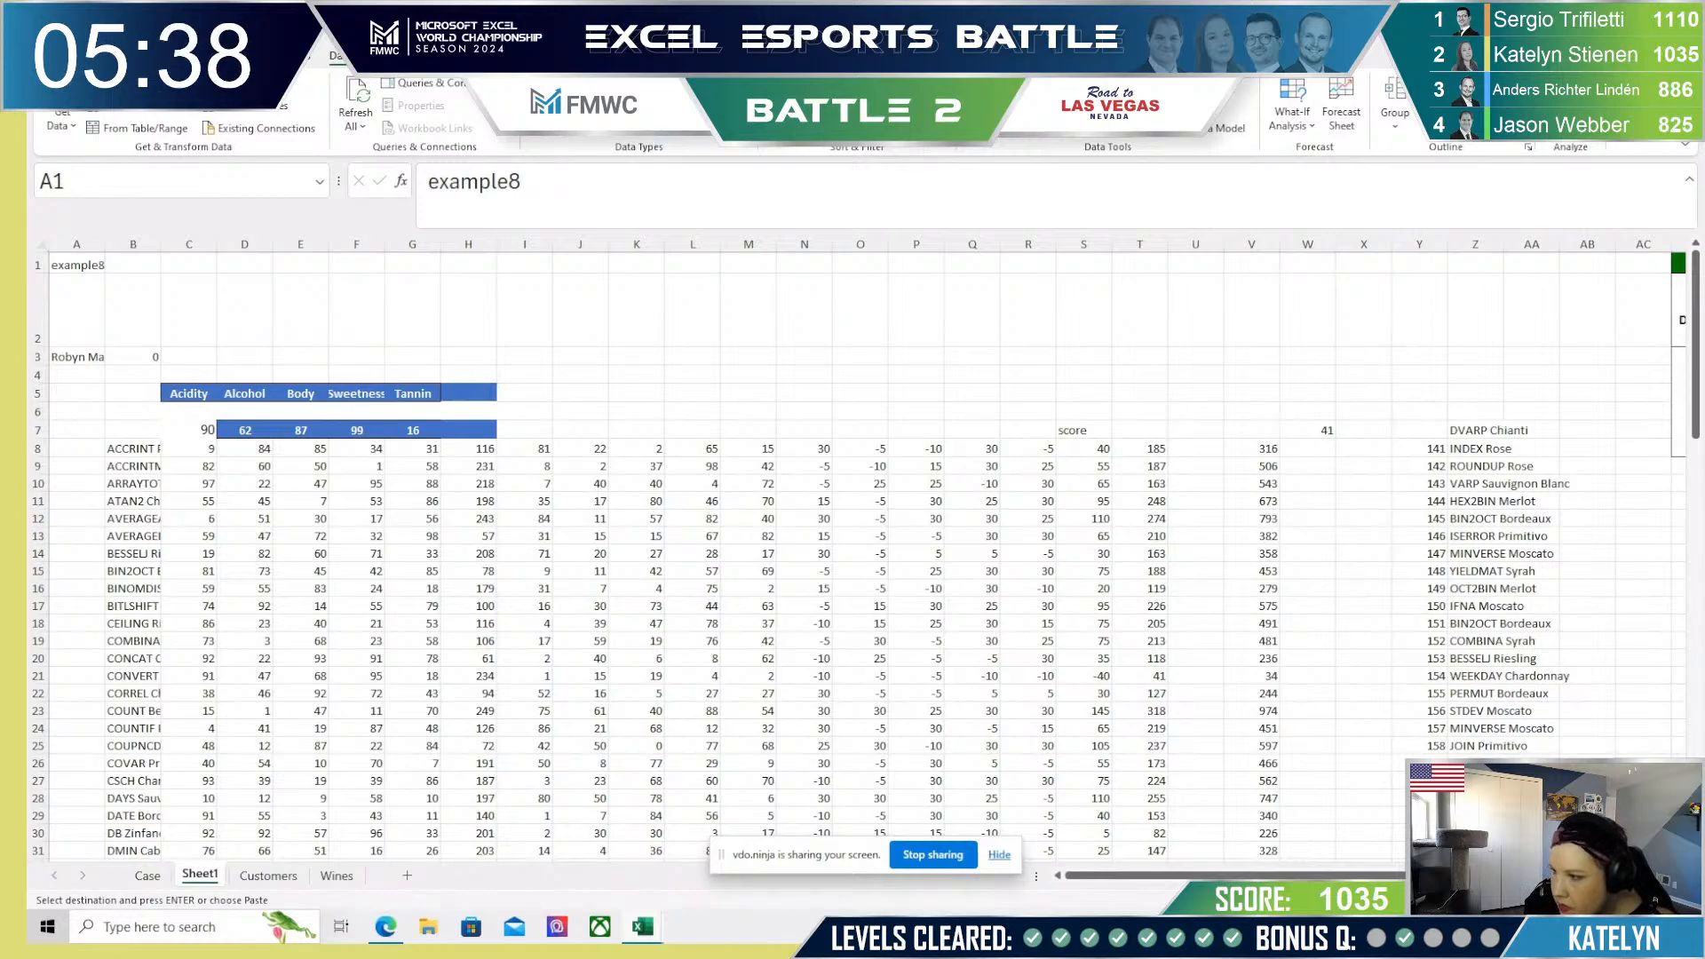
click(451, 430)
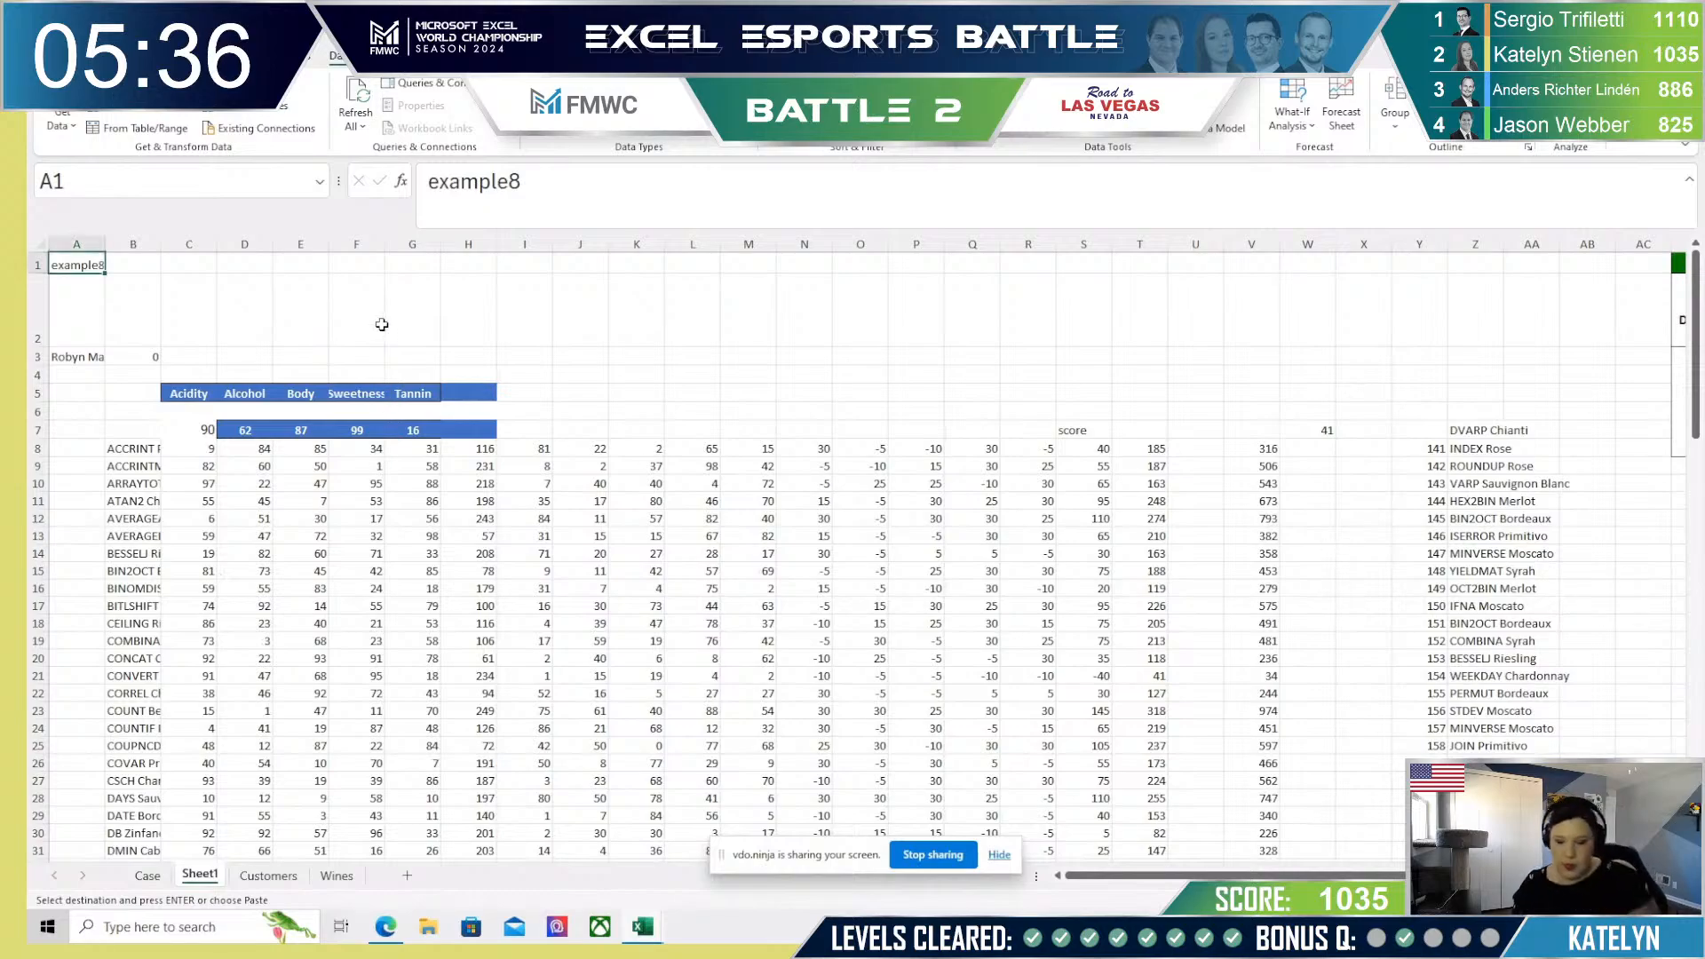
text(example)
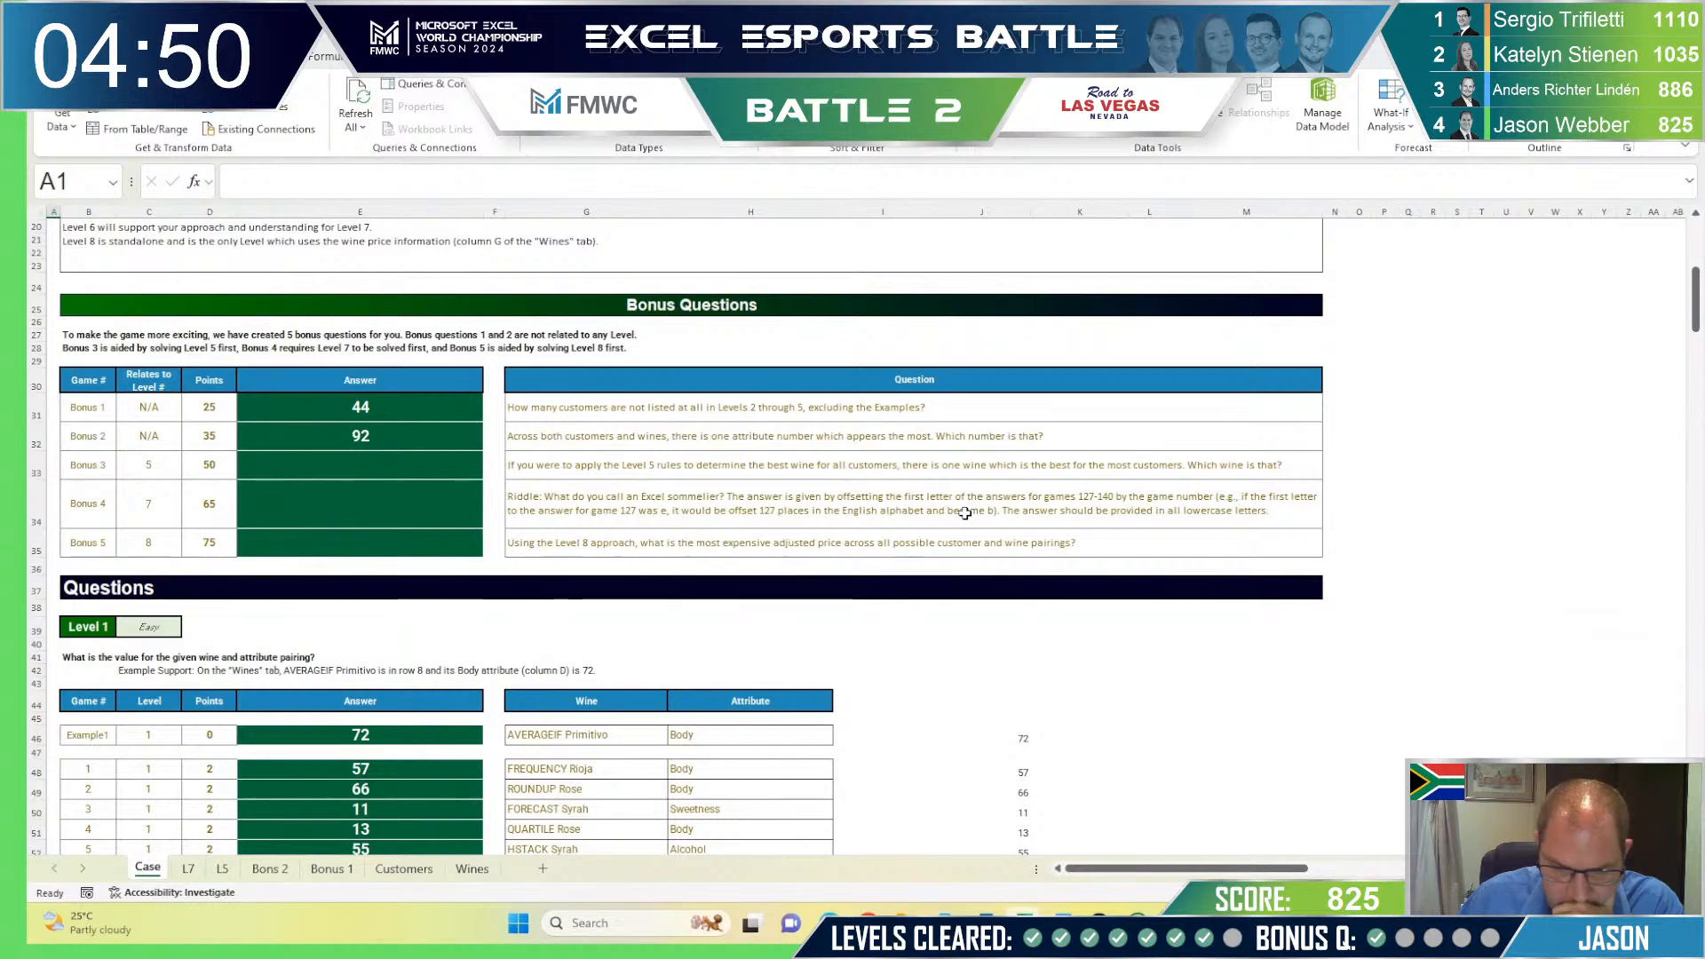
Step: Extract the first letter for game 127 in H262 of the Case sheet with =LEFT(G262)
key(Page_Down)
key(Page_Down)
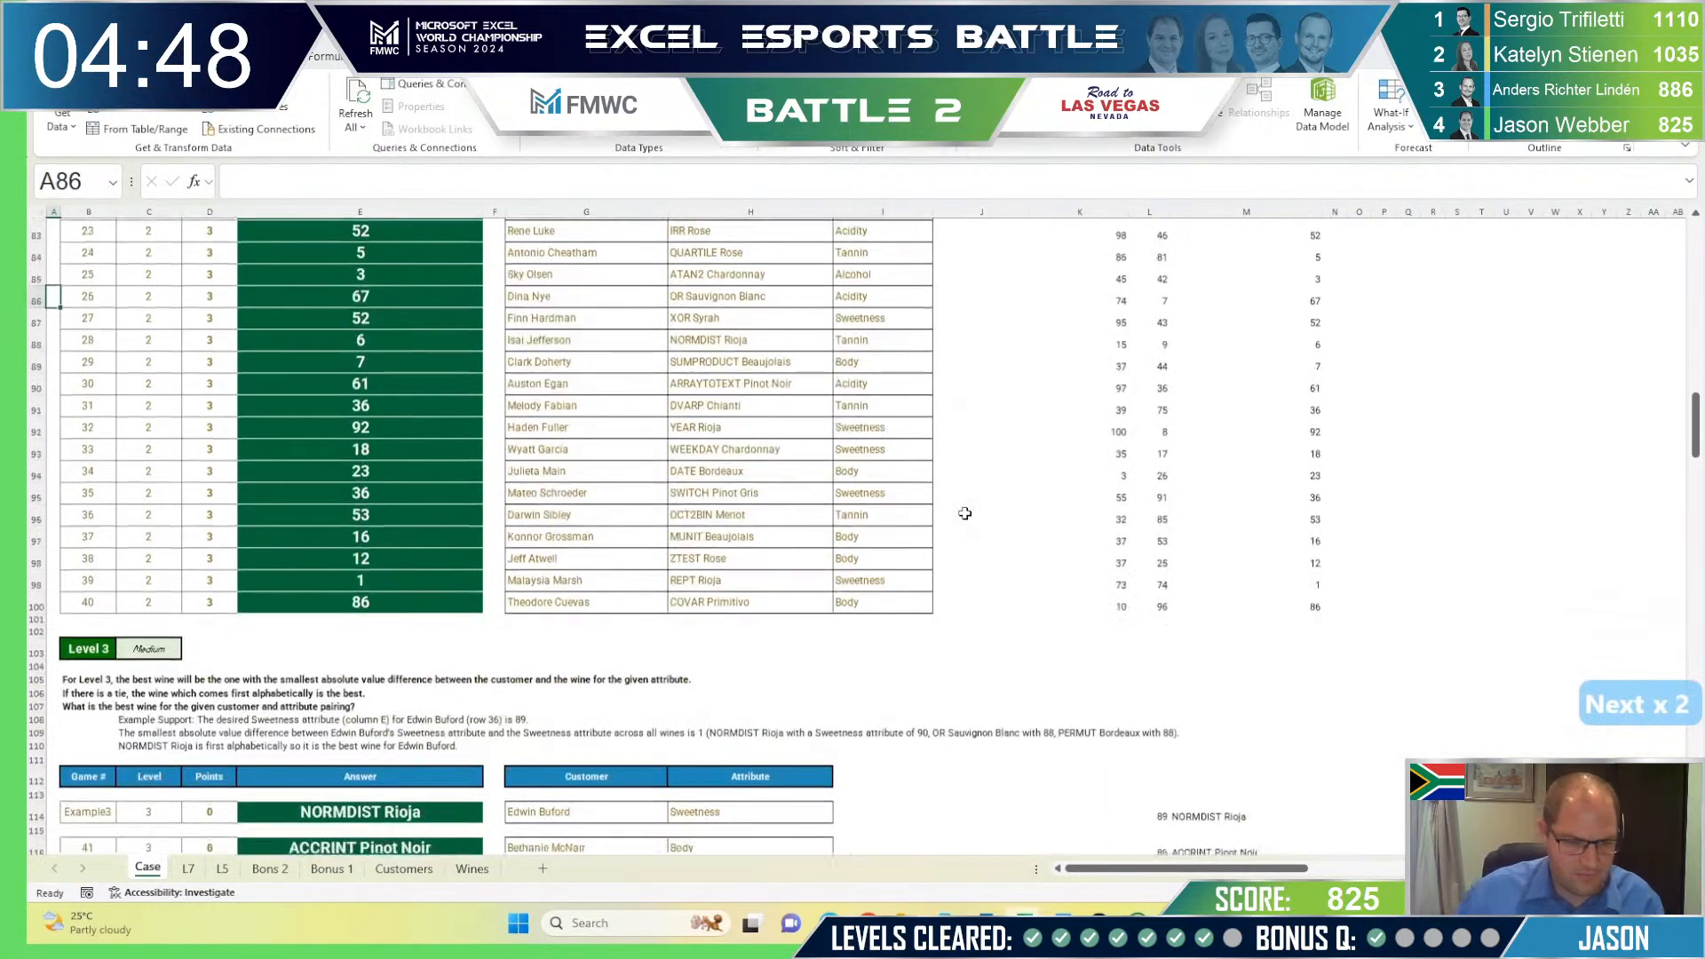
key(Page_Down)
key(Page_Down)
key(Page_Down)
key(Page_Down)
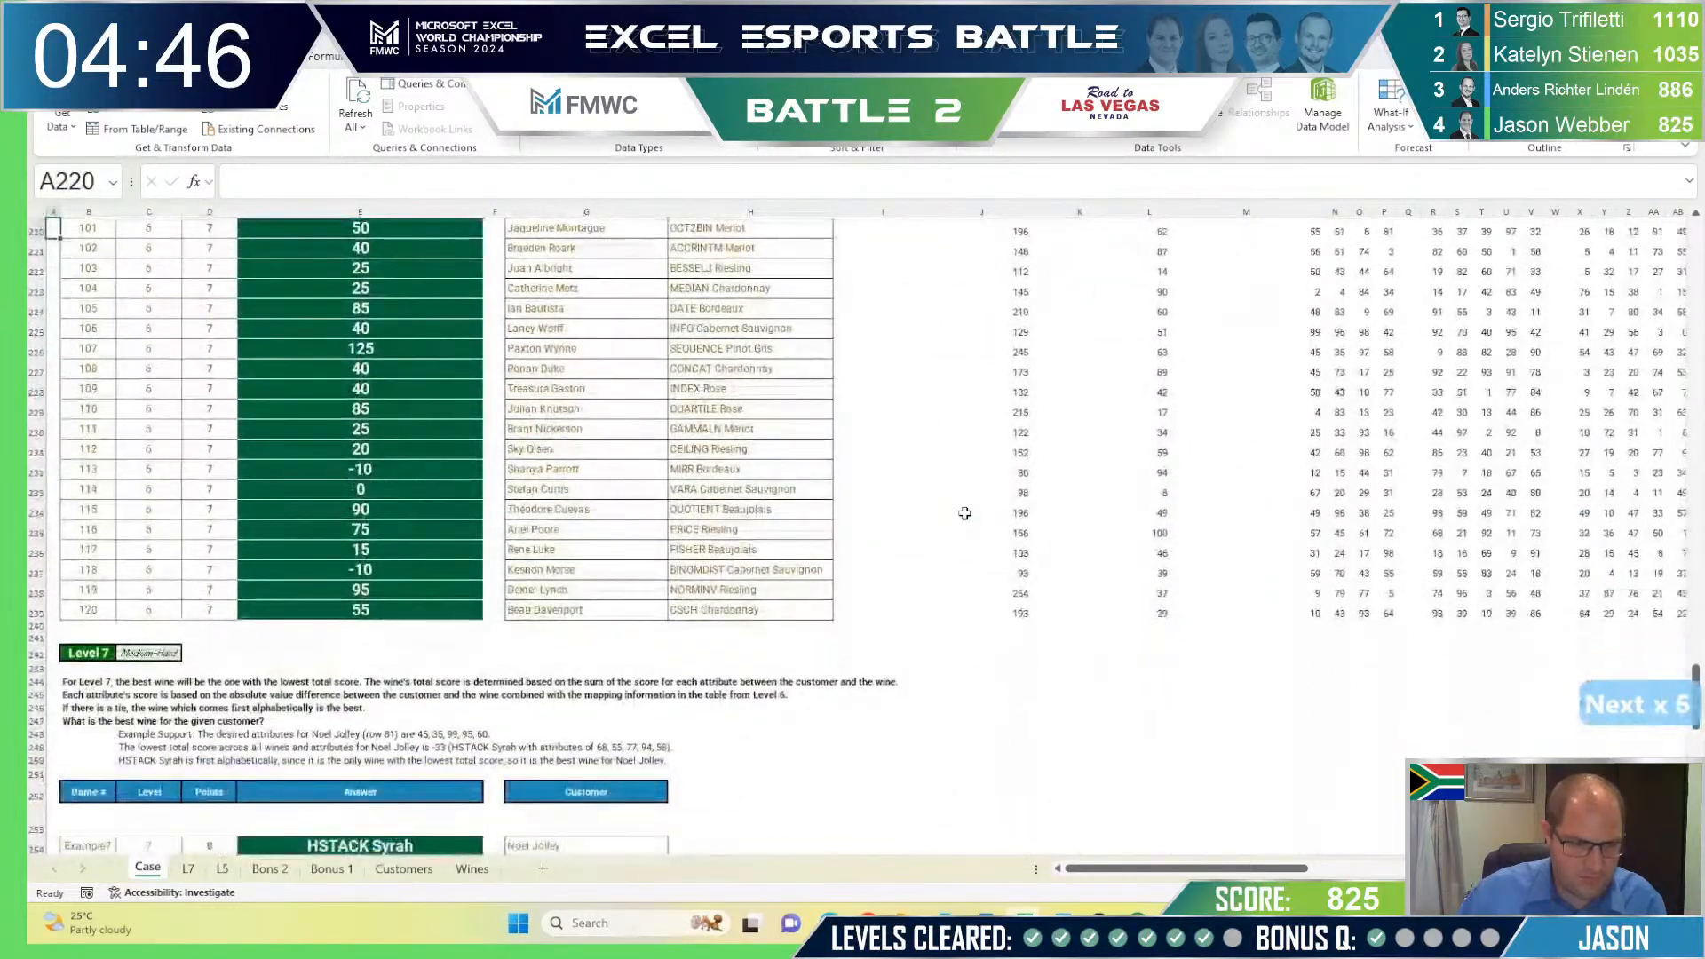
key(Page_Down)
click(835, 399)
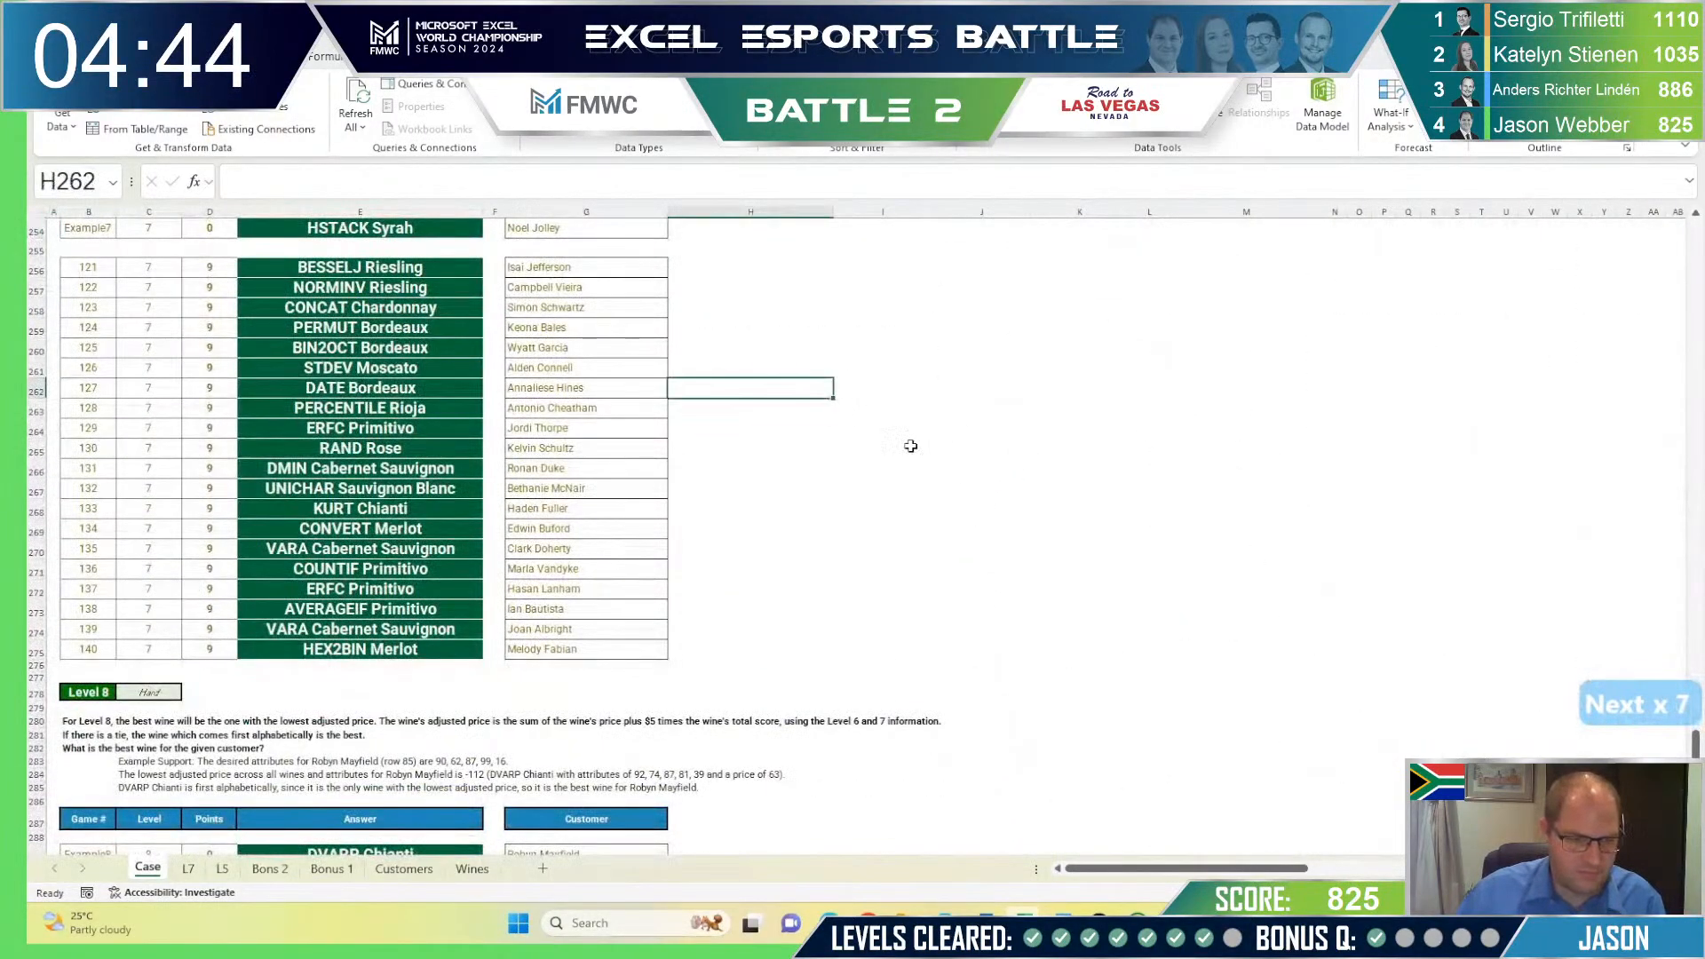
scroll(1039, 573, up, 1)
text(=le)
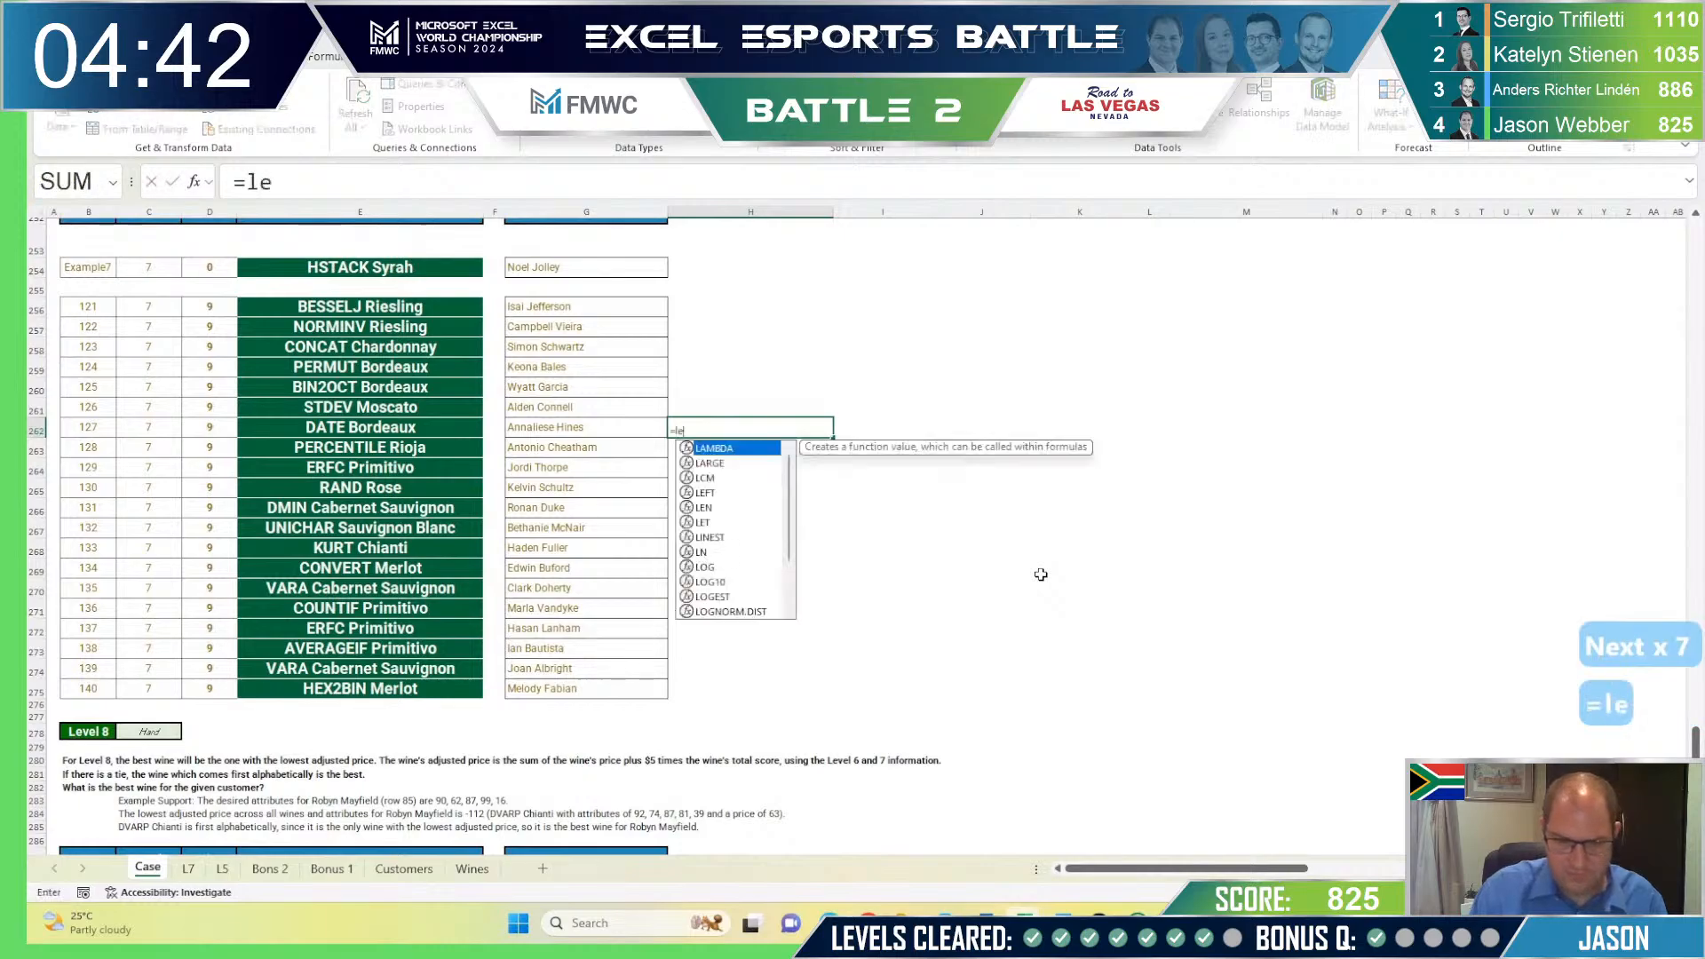
text(ft)
key(Tab)
key(Left)
key(Left)
key(Right)
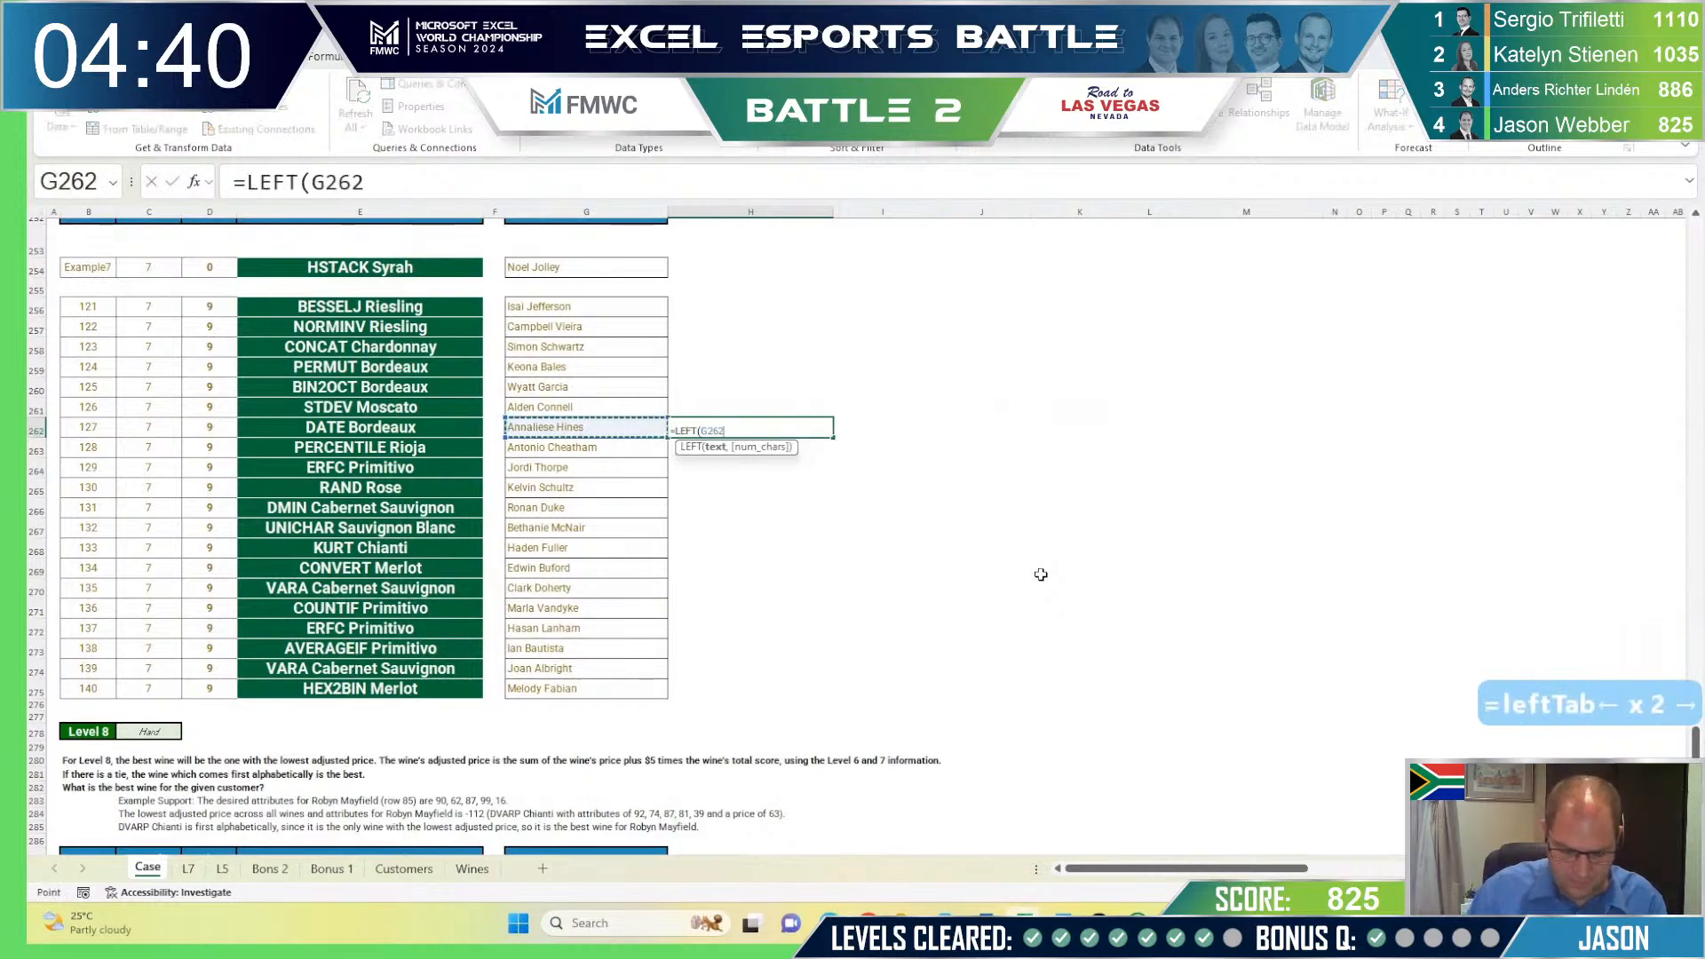
key(Return)
key(Up)
Step: Copy the first-letter formula from H262 down to H275, covering games 127 to 140
key(ctrl+c)
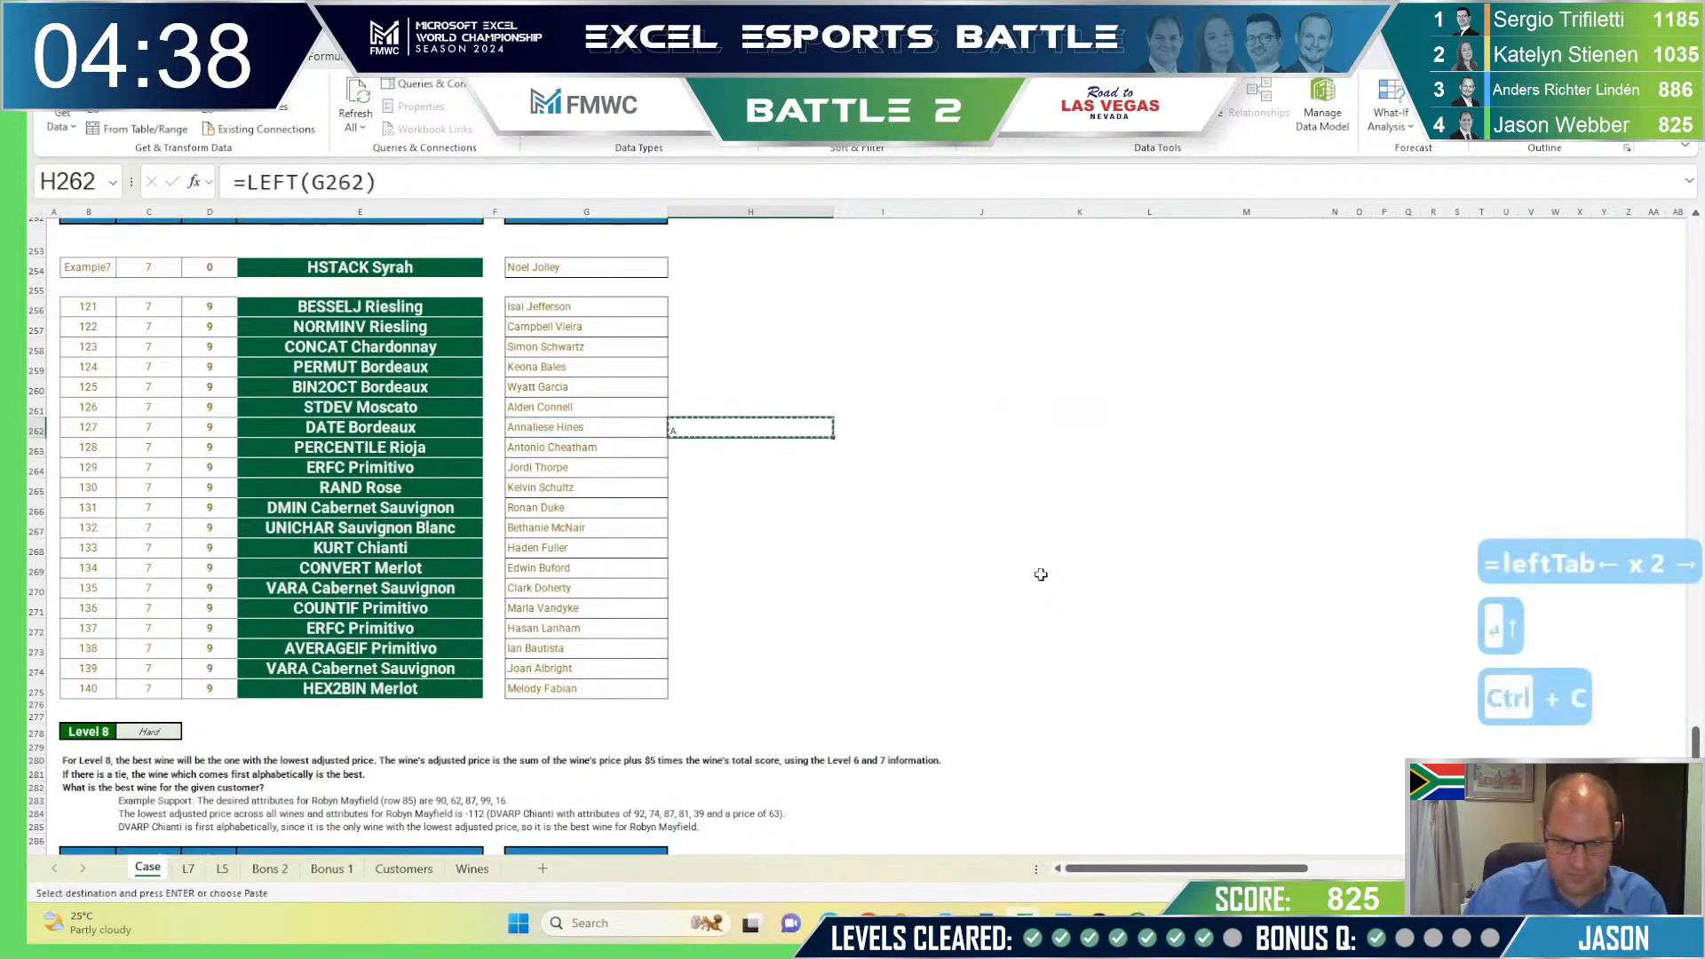
key(shift+Down)
key(shift+Down)
key(shift+Down)
key(shift+Down)
key(shift+Down)
key(shift+Down)
key(shift+Down)
key(shift+Down)
key(shift+Down)
key(shift+Down)
key(shift+Down)
key(shift+Down)
key(shift+Down)
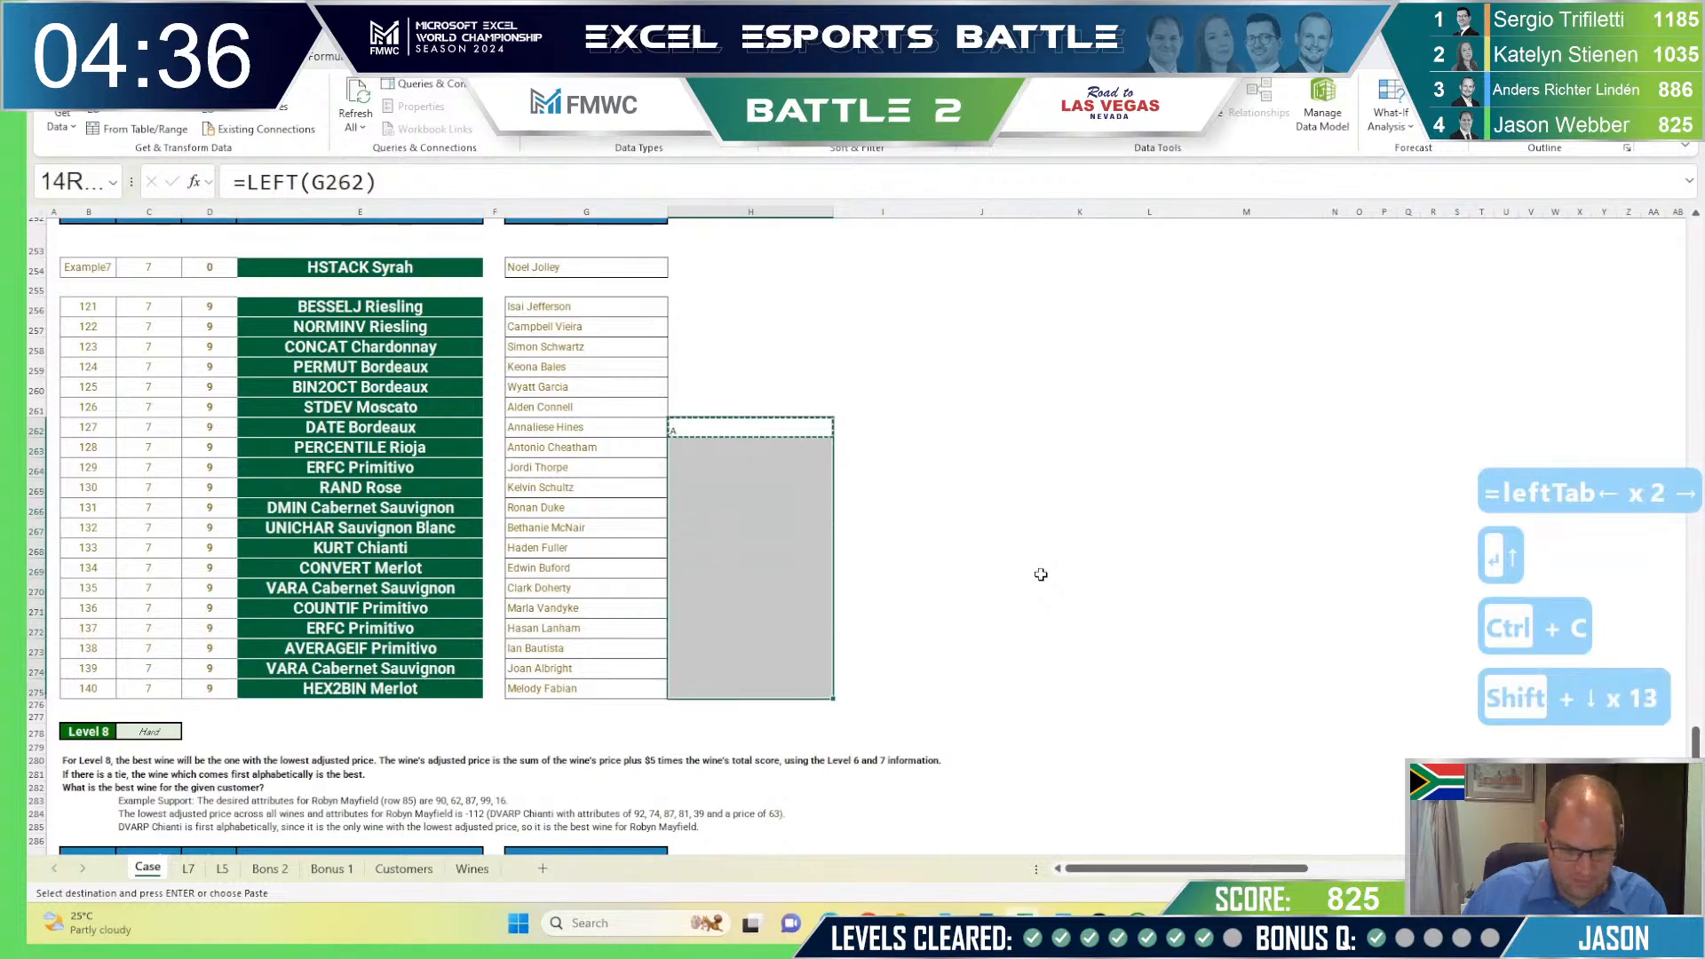
key(ctrl+v)
key(Escape)
key(Right)
key(Right)
key(Right)
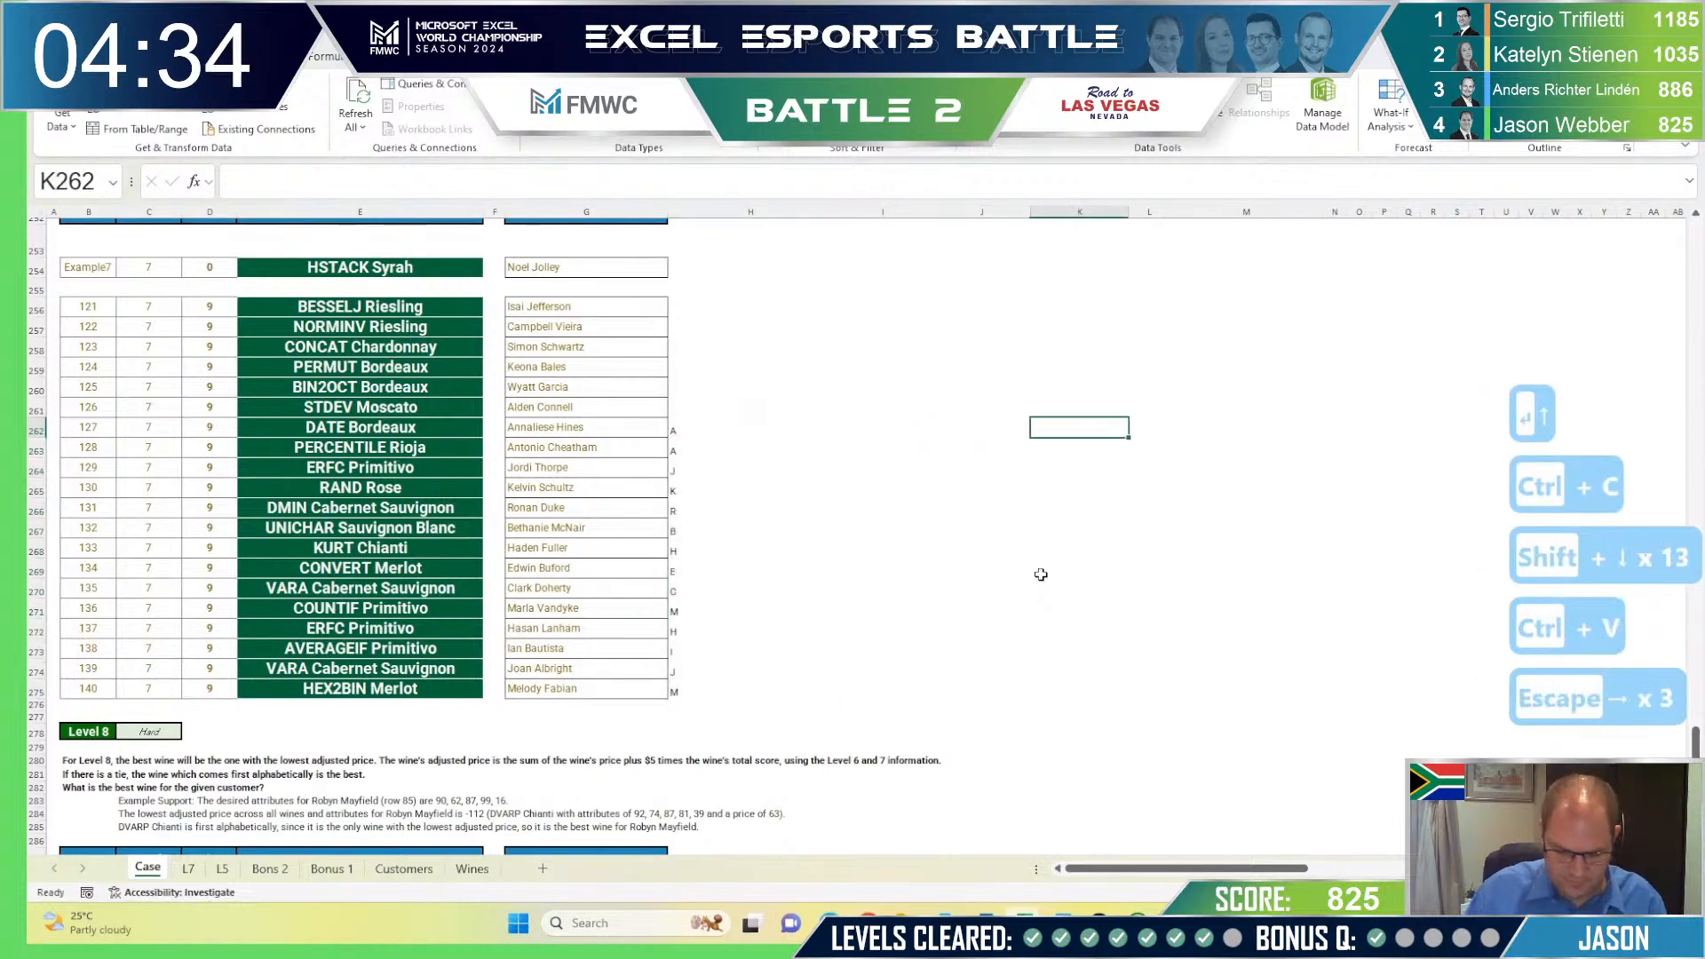
text(=)
key(Escape)
key(ctrl+Left)
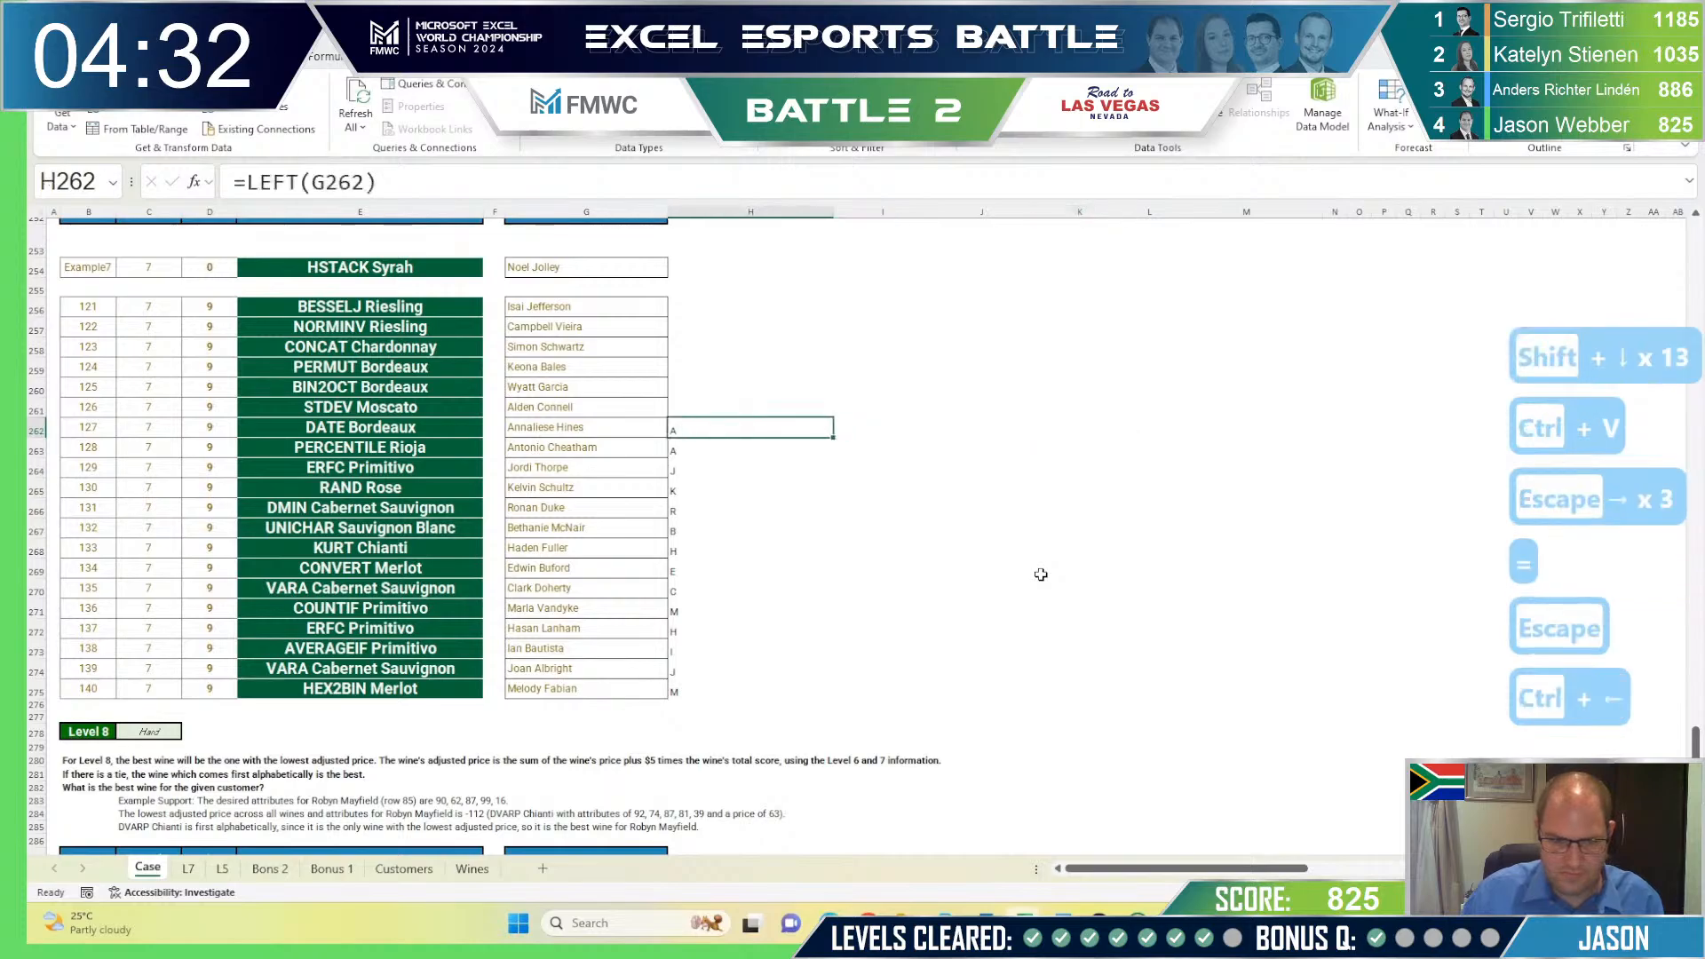
Step: Convert the extracted letter in H262 to lowercase by changing its formula to =LOWER(LEFT(G262))
key(F2)
key(Up)
key(Right)
text(lo)
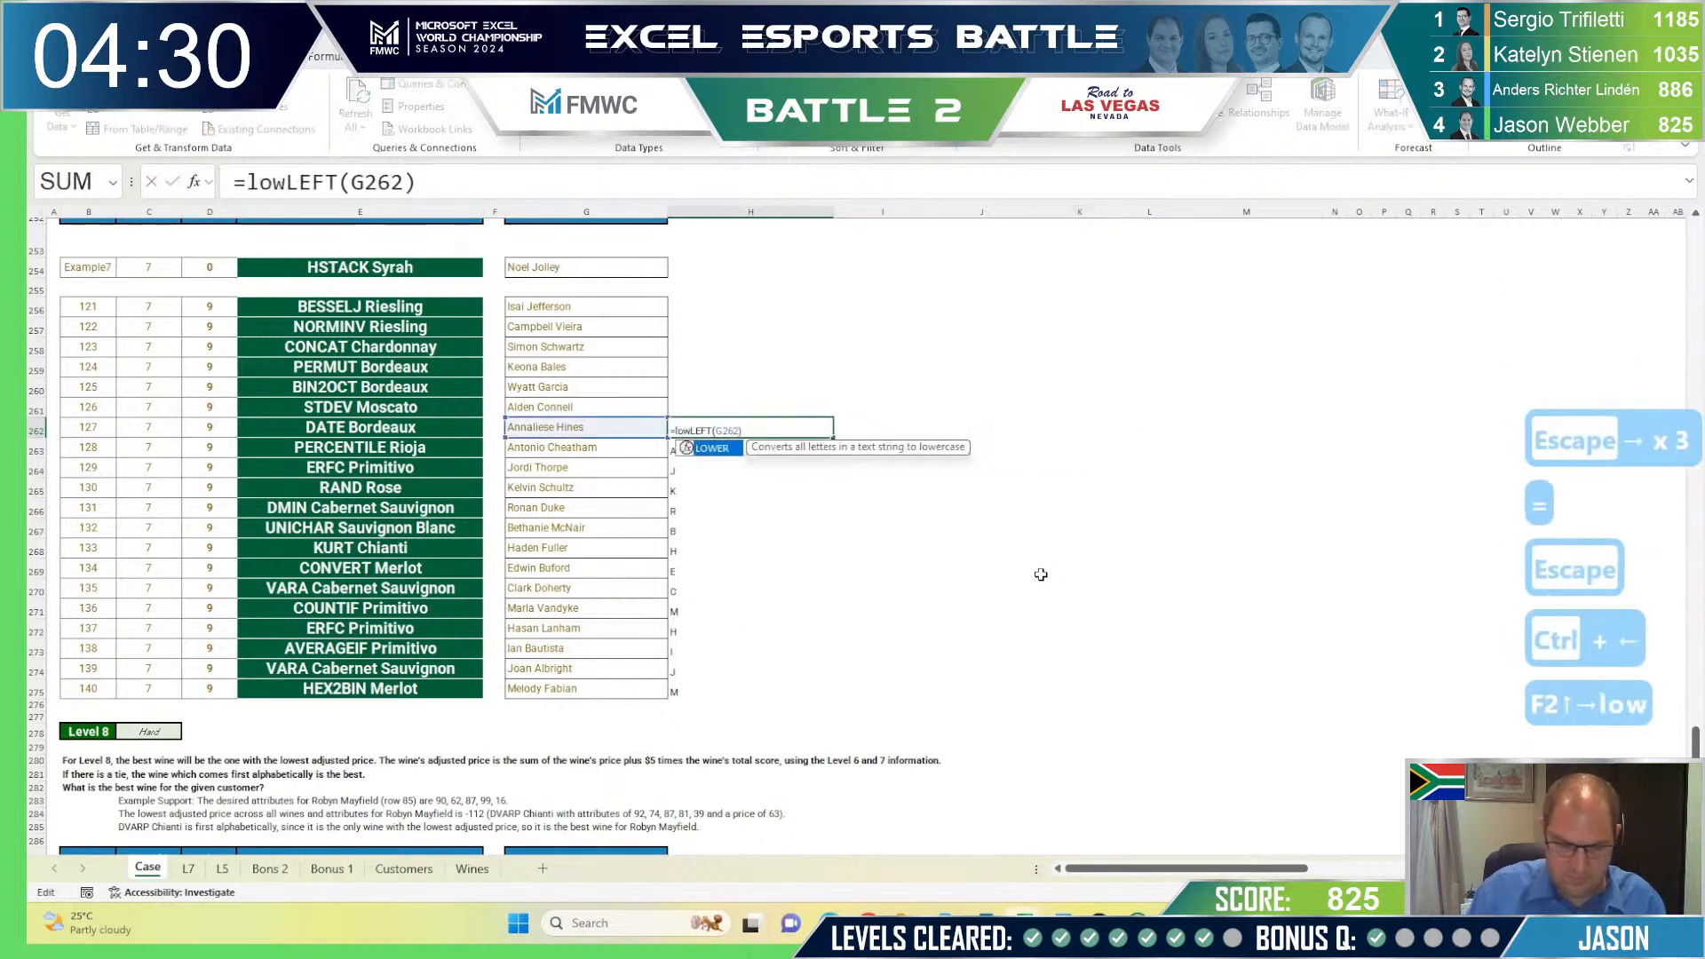
text(wrer)
key(BackSpace)
key(BackSpace)
key(BackSpace)
text(er)
key(Tab)
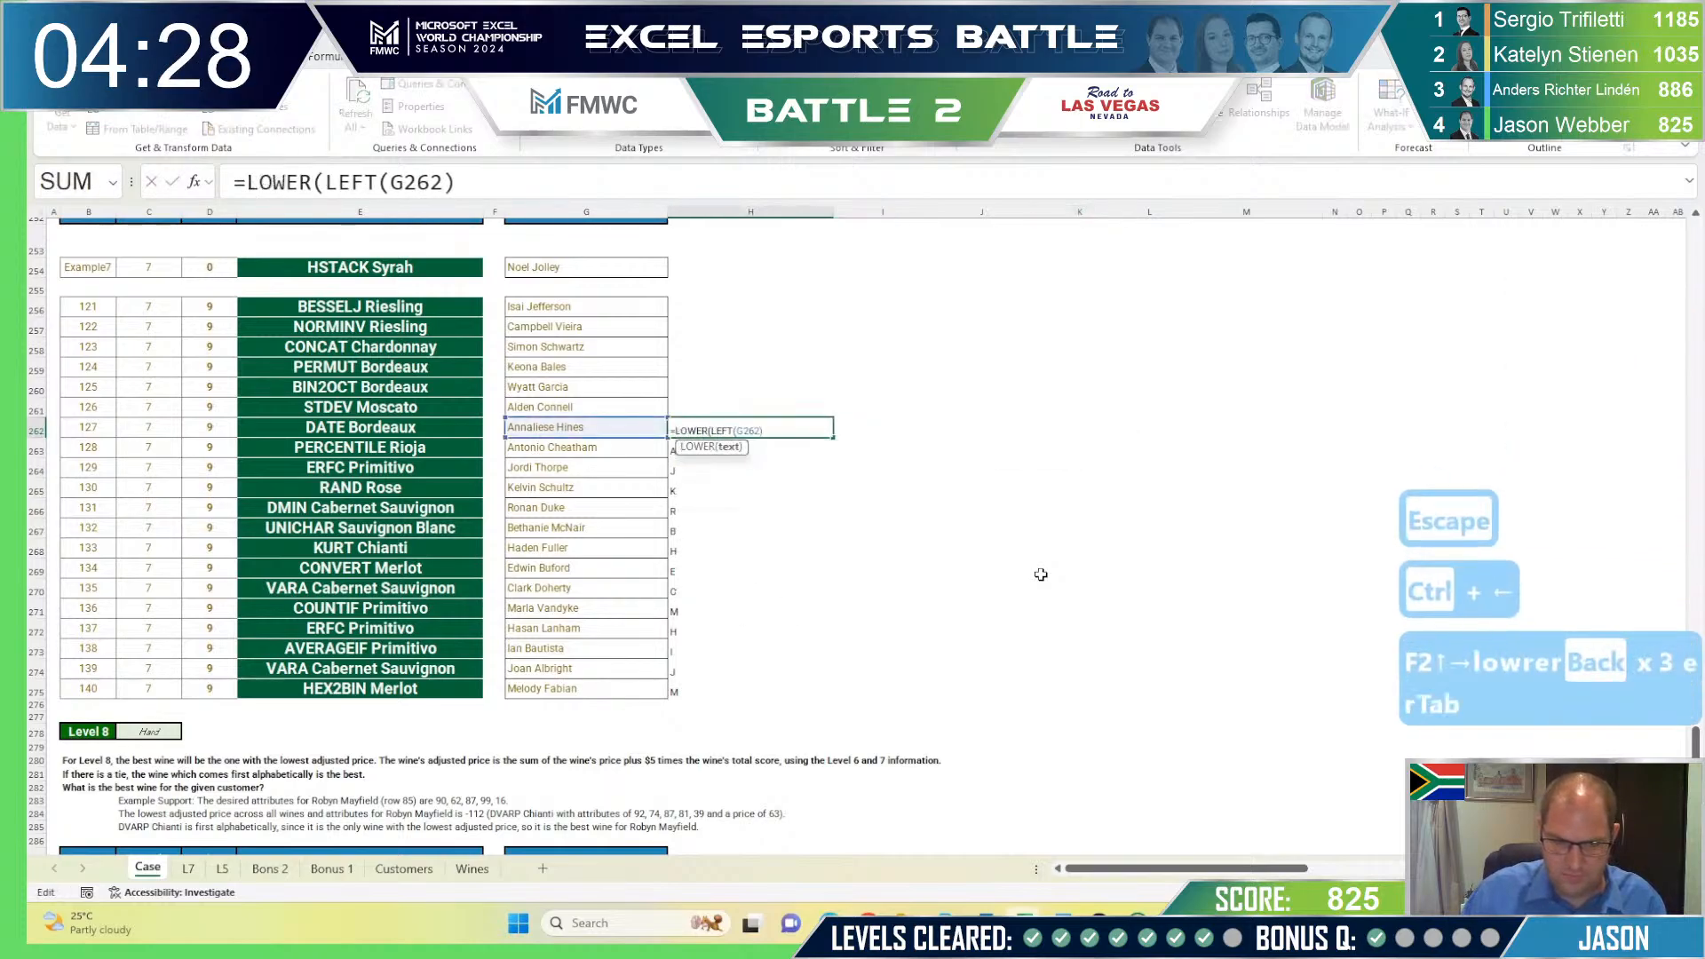
text())
key(Return)
Step: Switch to the answers workbook in Chrome, look over the earlier answers, and return to the Excel case workbook
key(alt+Tab)
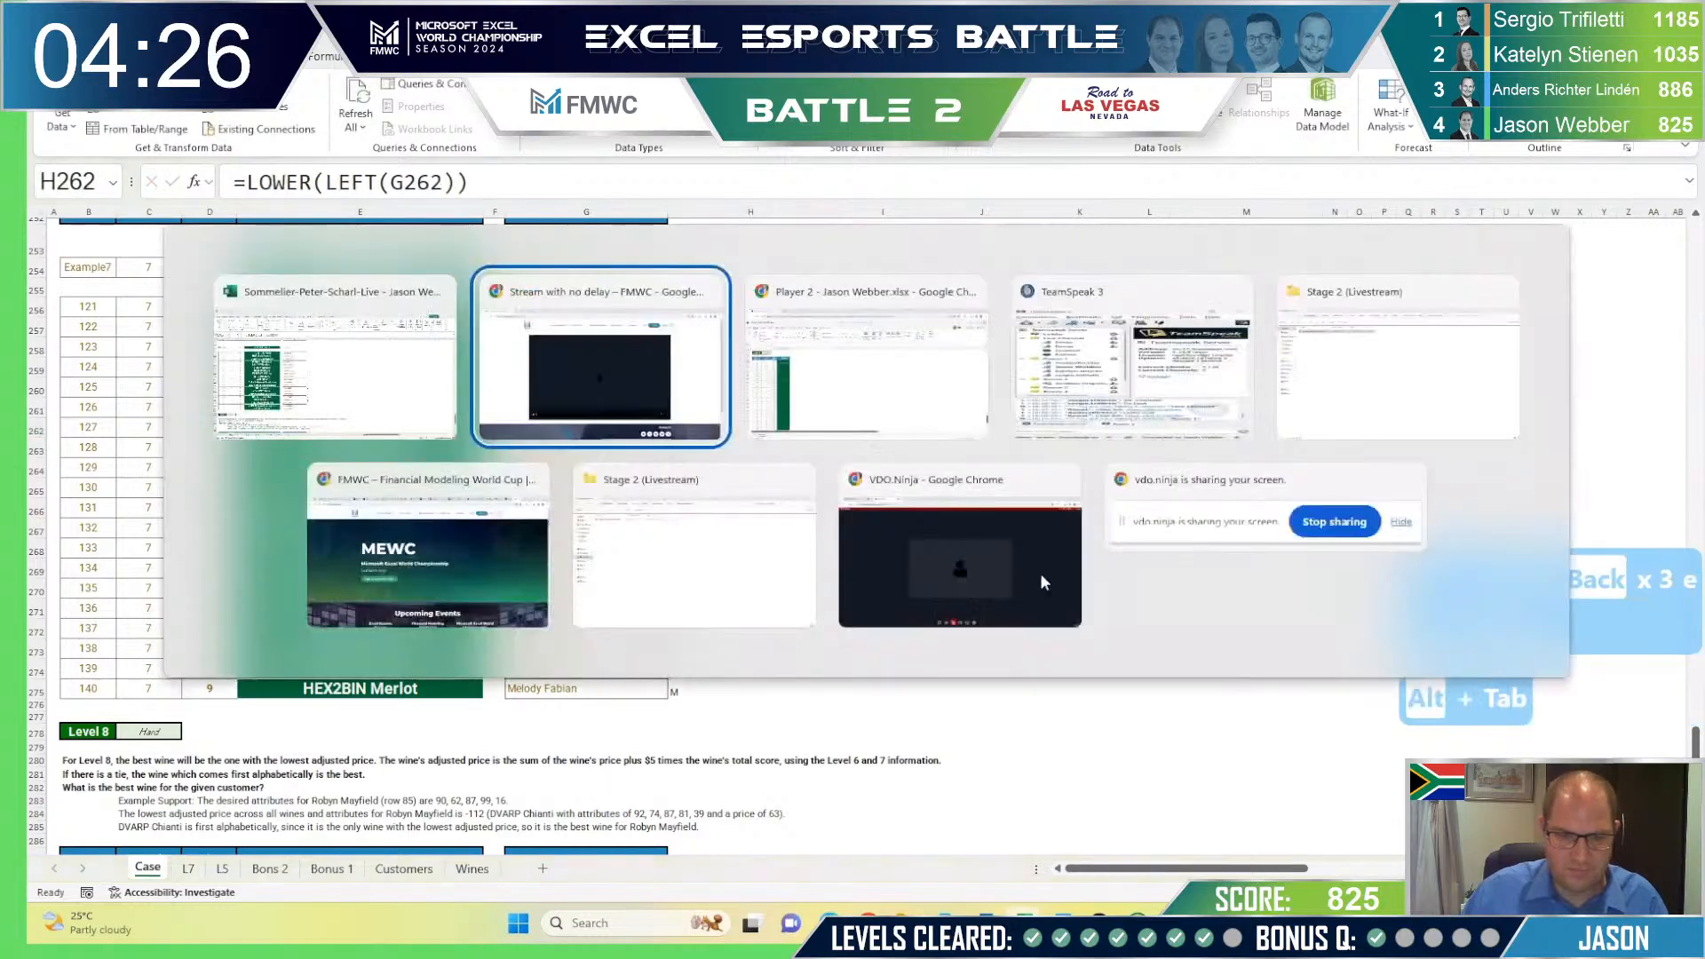
key(alt+Tab)
key(Page_Up)
key(Page_Up)
key(Page_Up)
key(Page_Up)
key(Page_Up)
key(Page_Up)
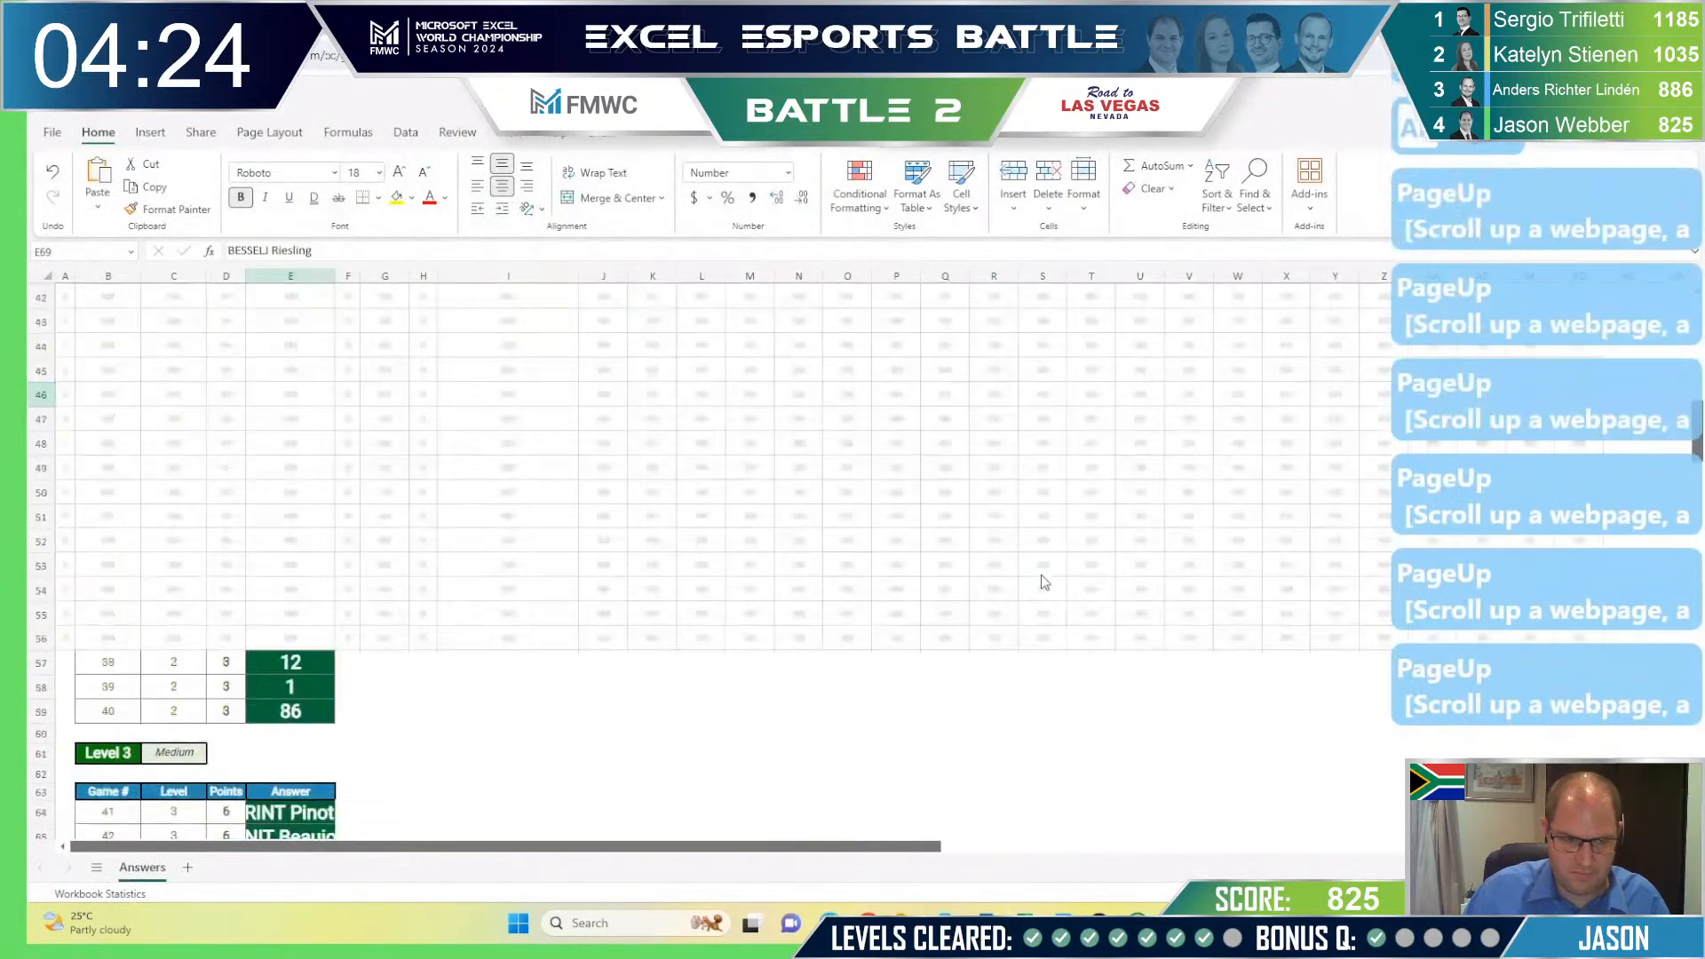
key(Page_Up)
key(alt+Tab)
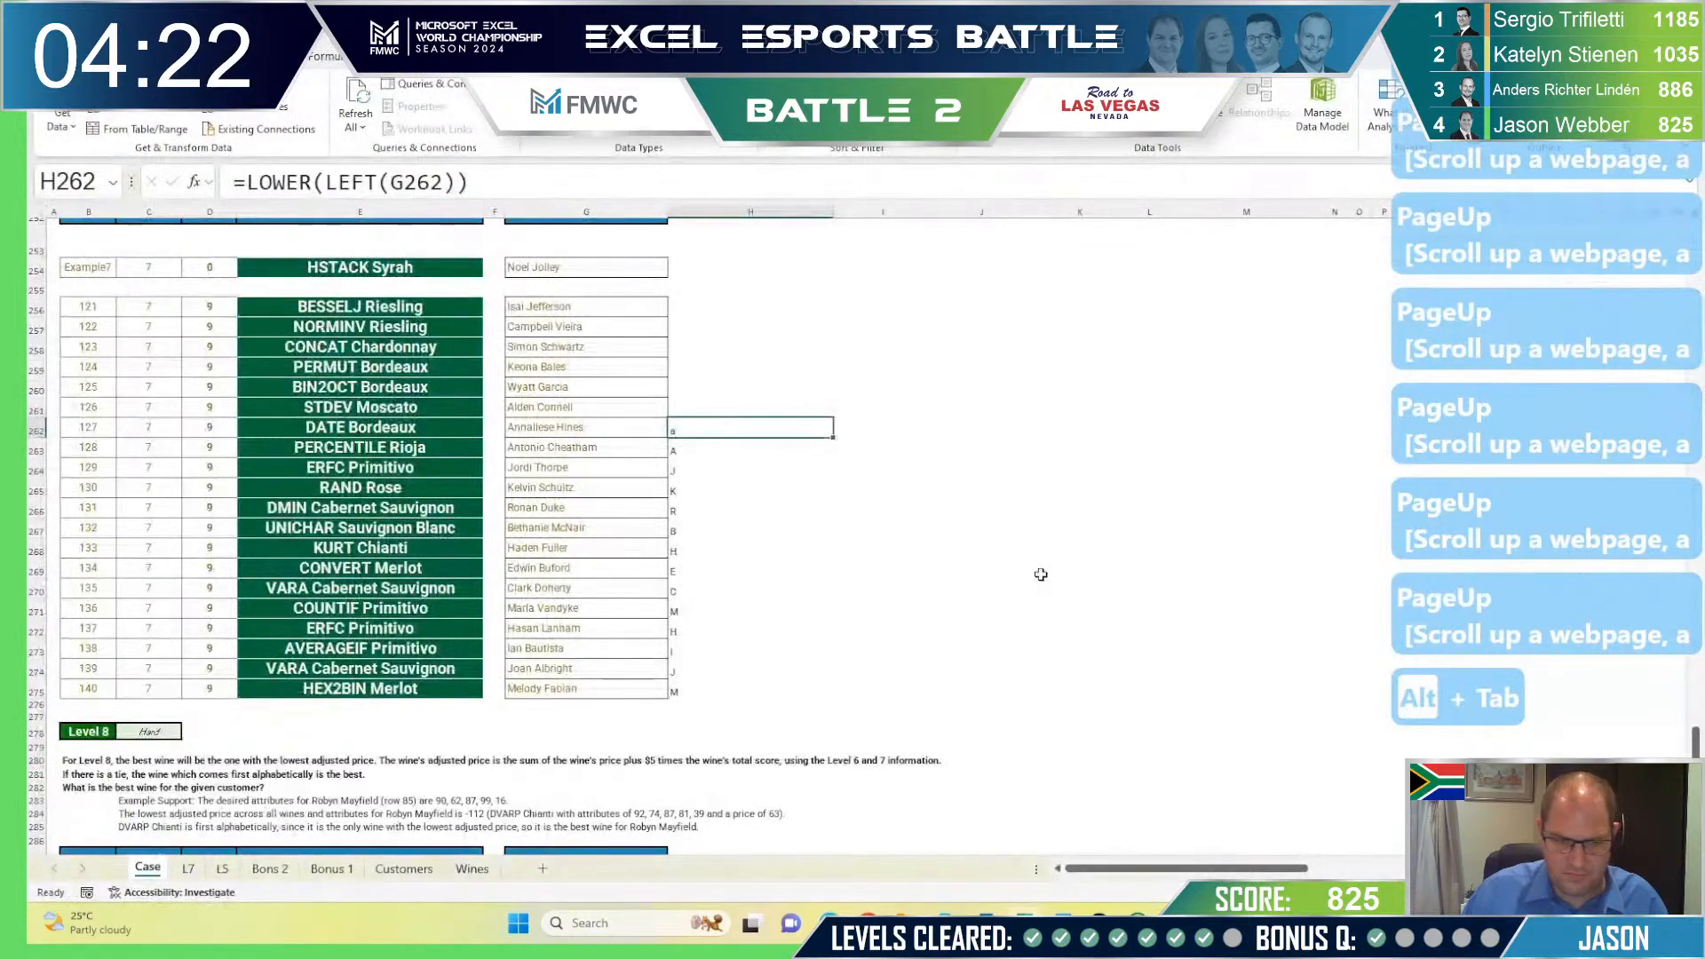
Step: Copy the lowercase first-letter formula from H262 down to H275
key(ctrl+c)
key(ctrl+shift+Down)
key(ctrl+v)
key(Escape)
key(Right)
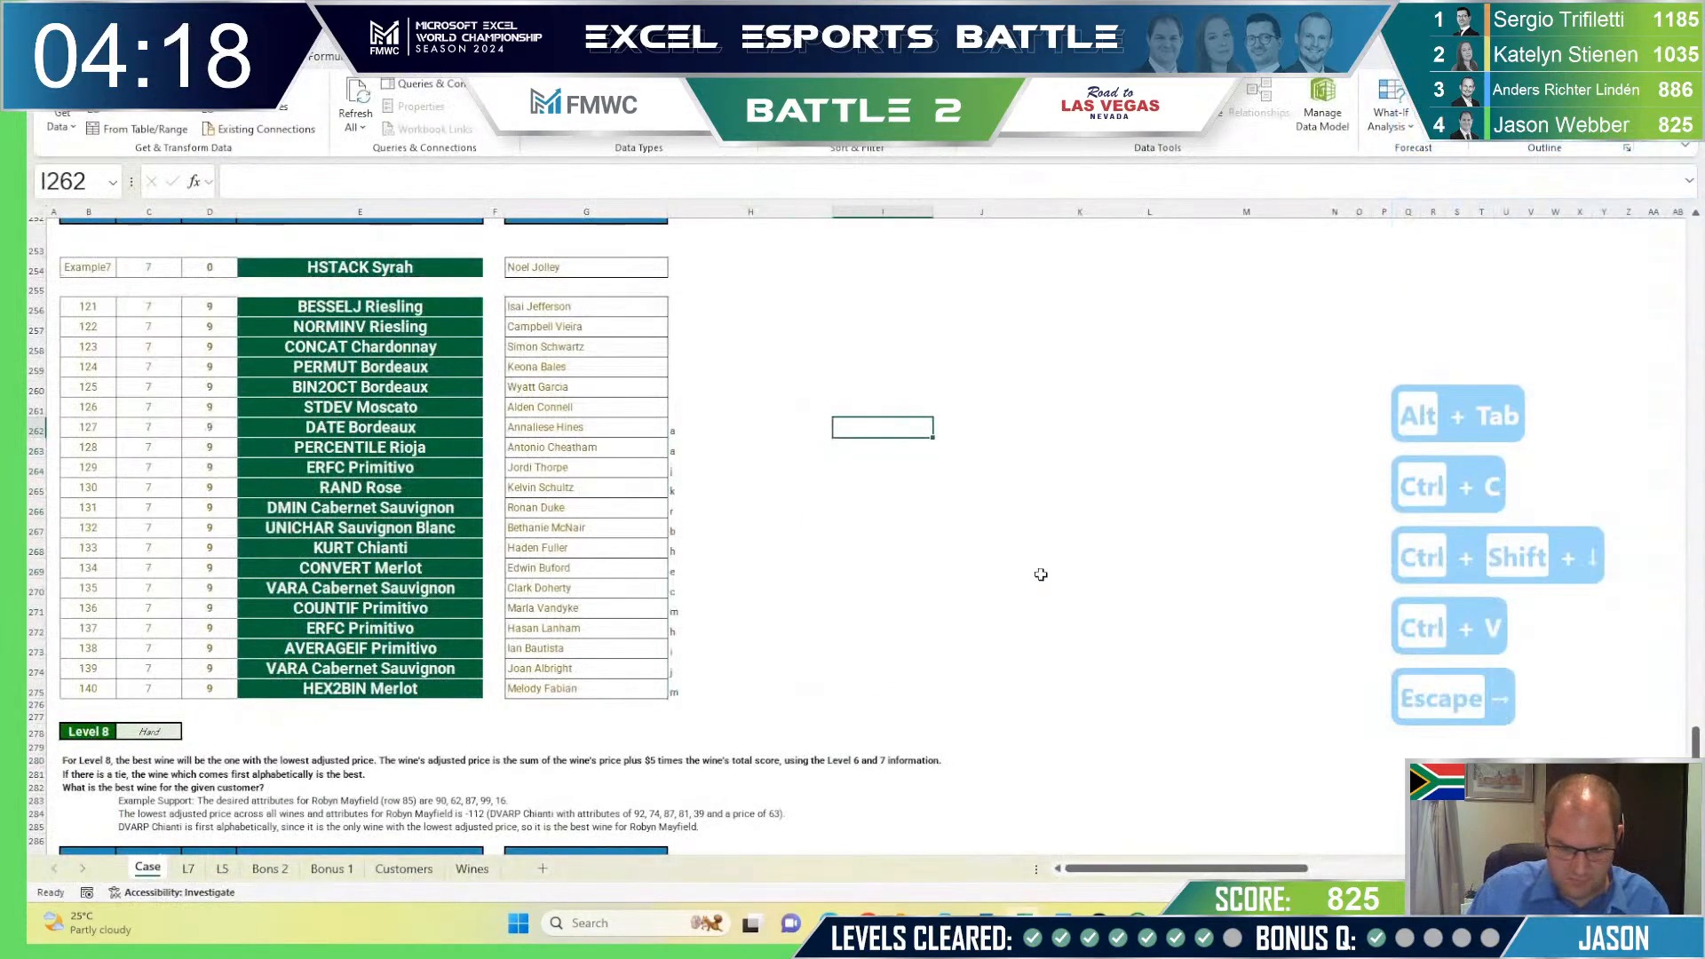
key(Right)
text(=cha)
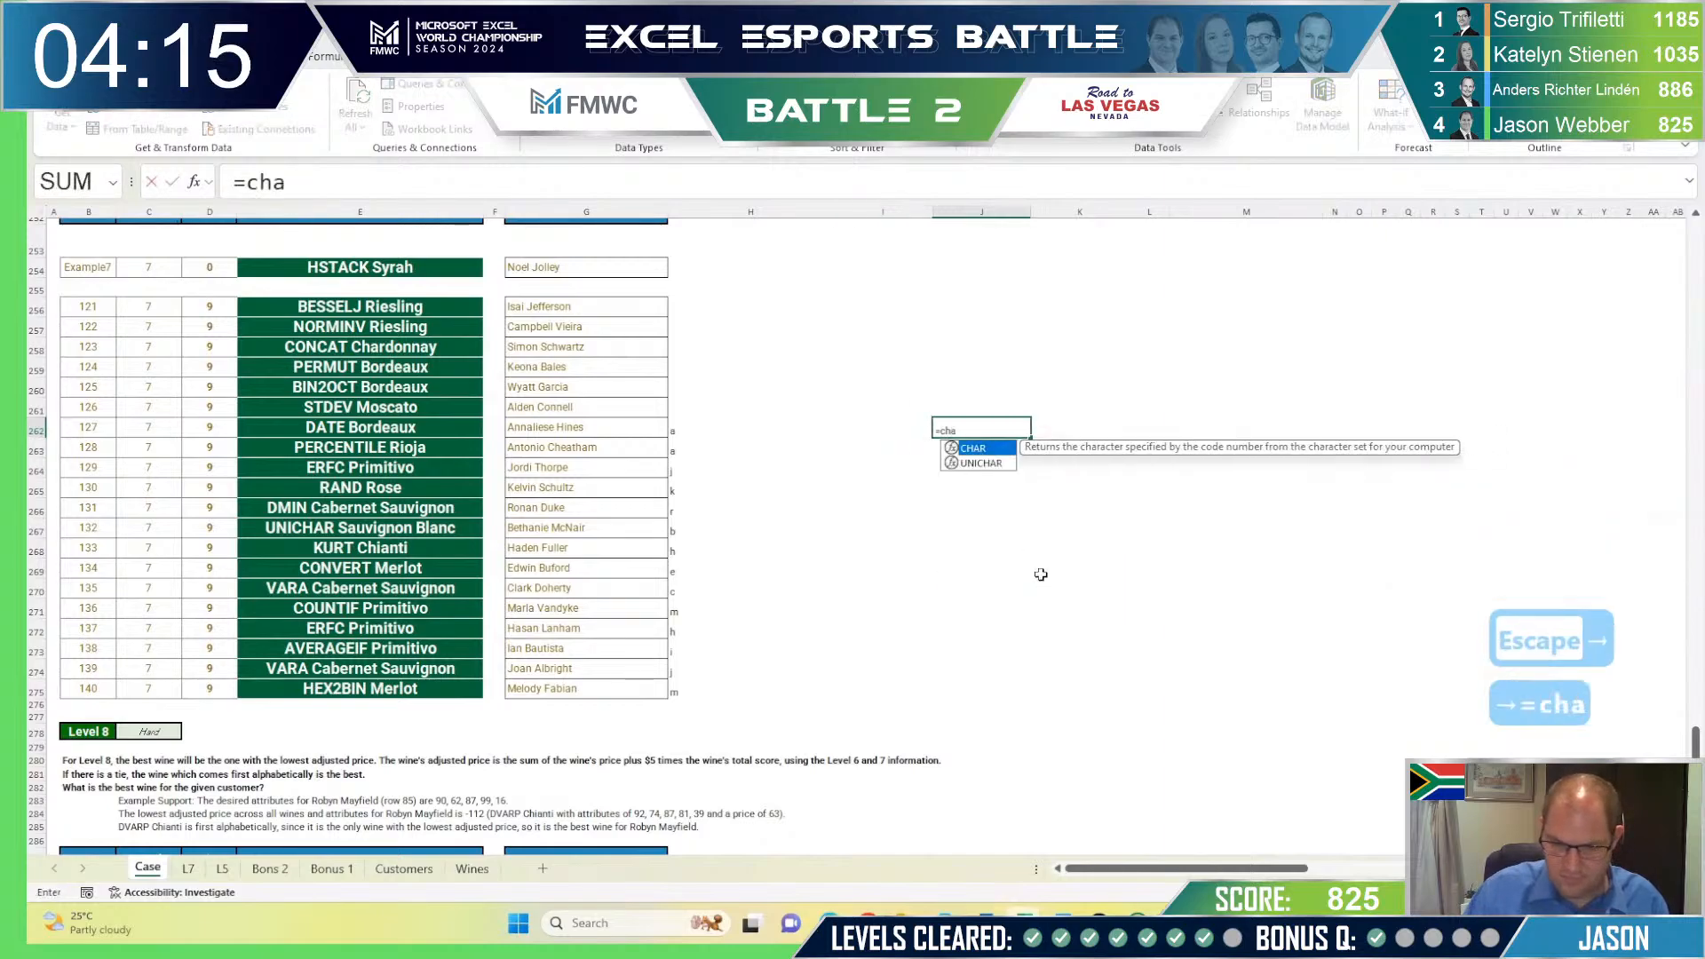
key(Tab)
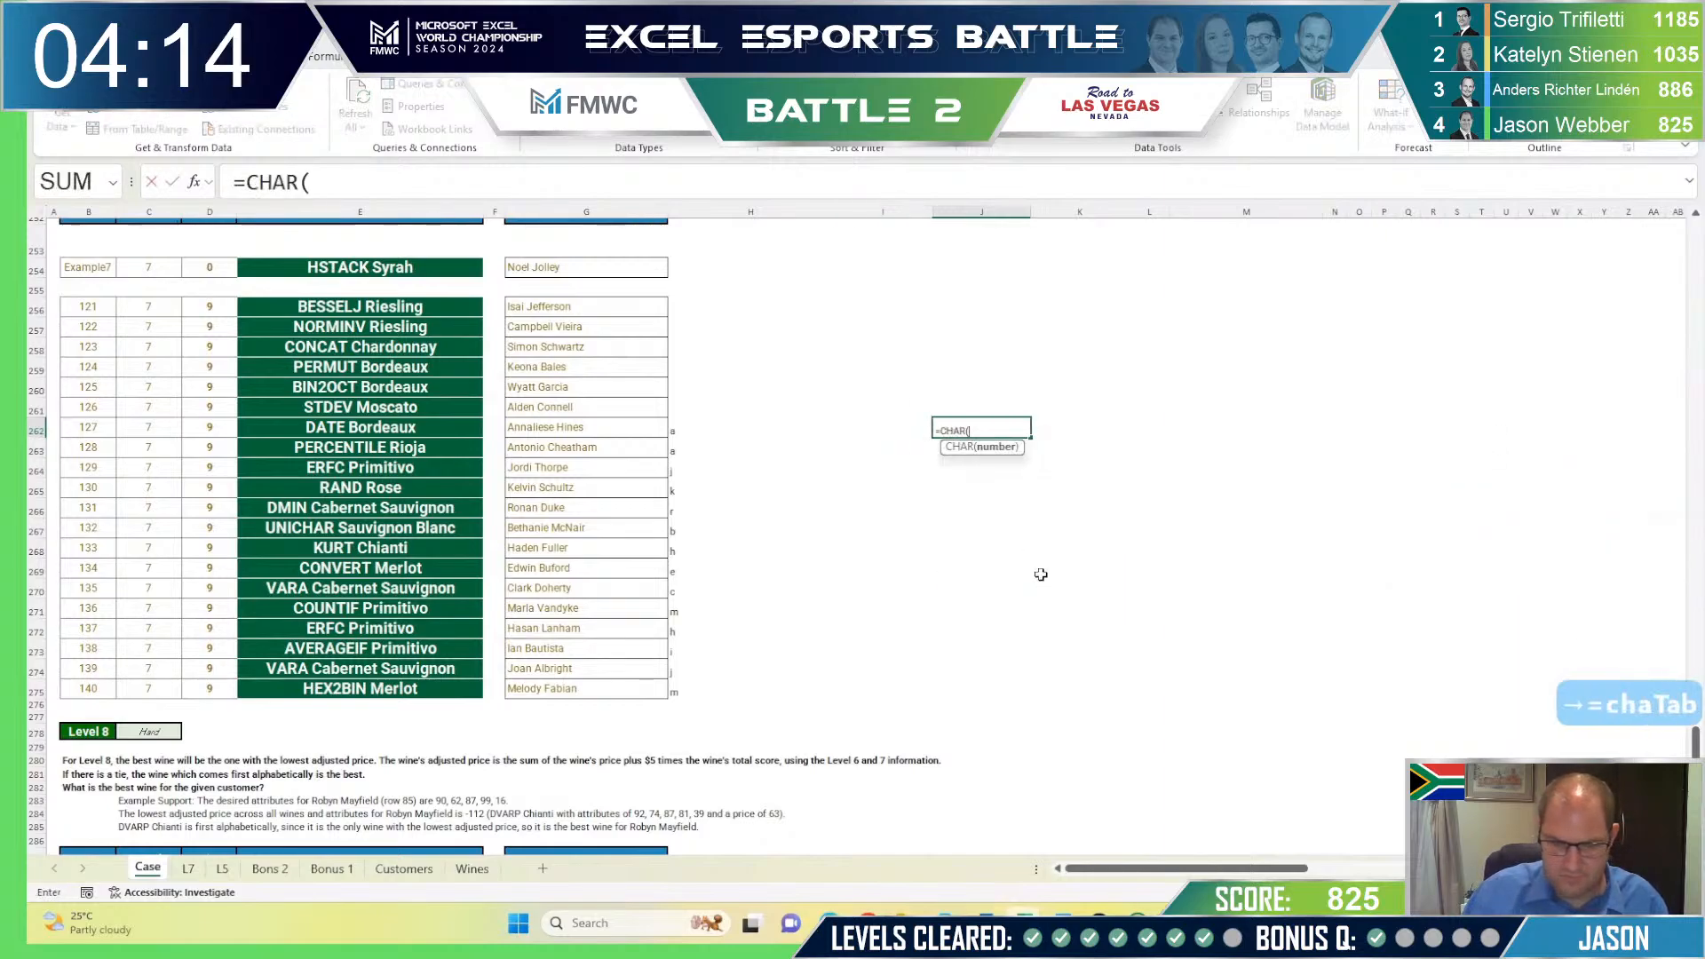
key(Escape)
Step: Try to convert game 127's letter in J261 with =CHAR(H262)
key(Up)
text(=char)
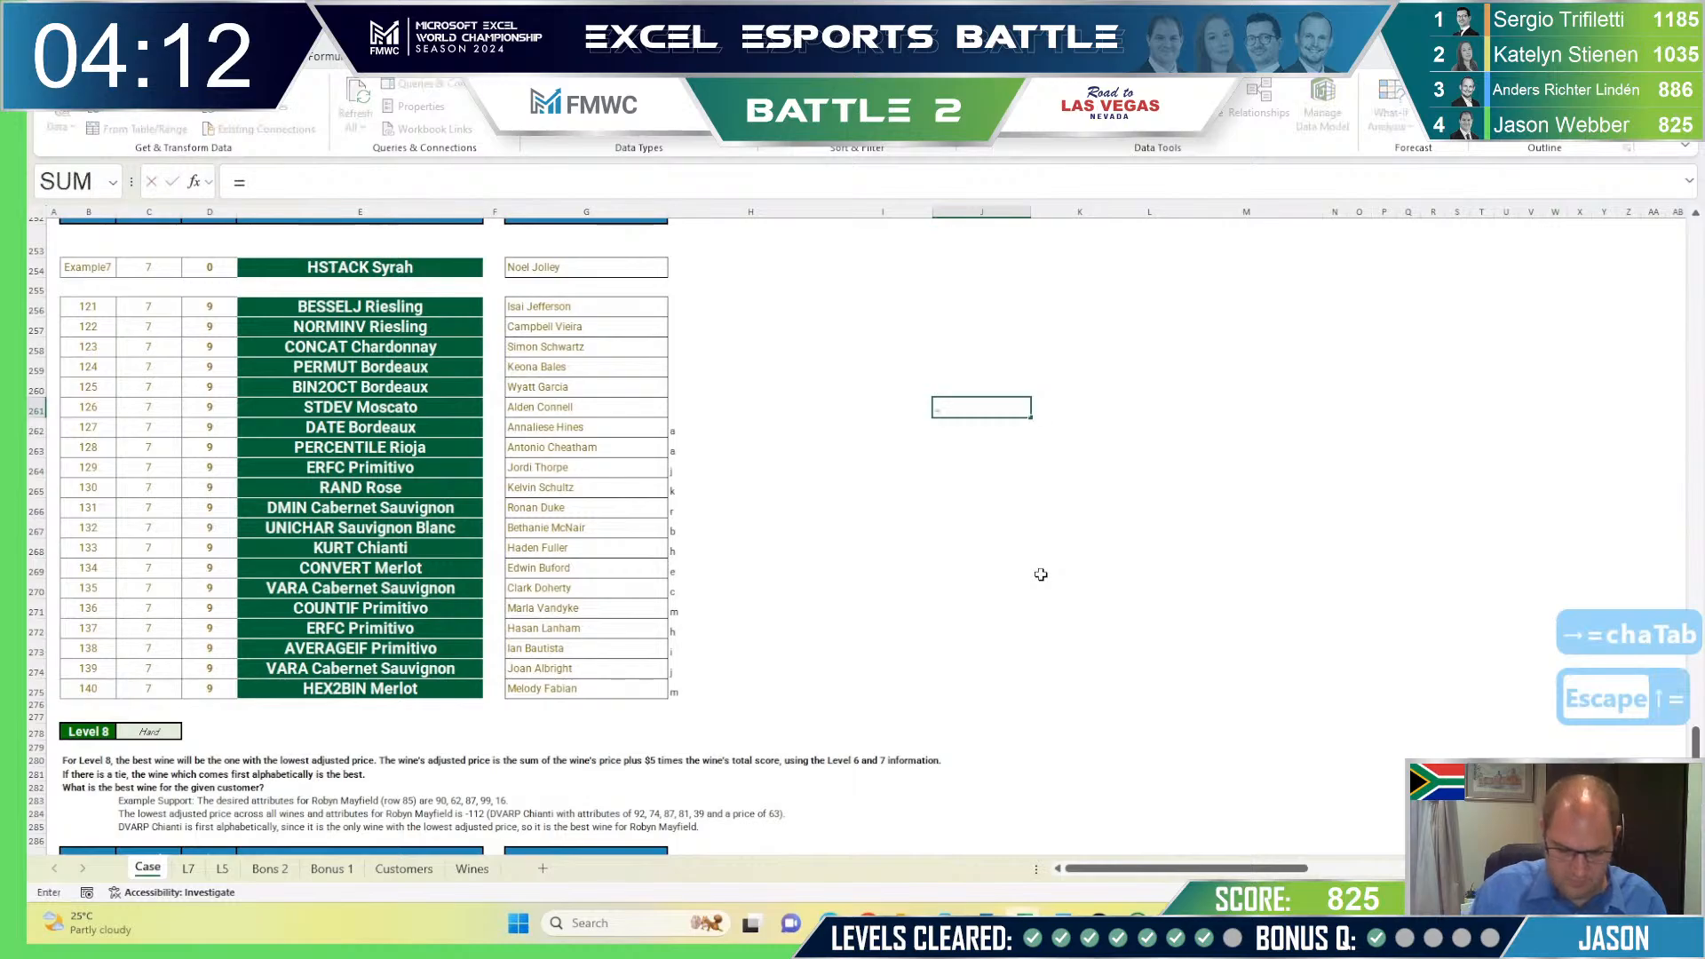
key(Tab)
key(Down)
key(Down)
key(Left)
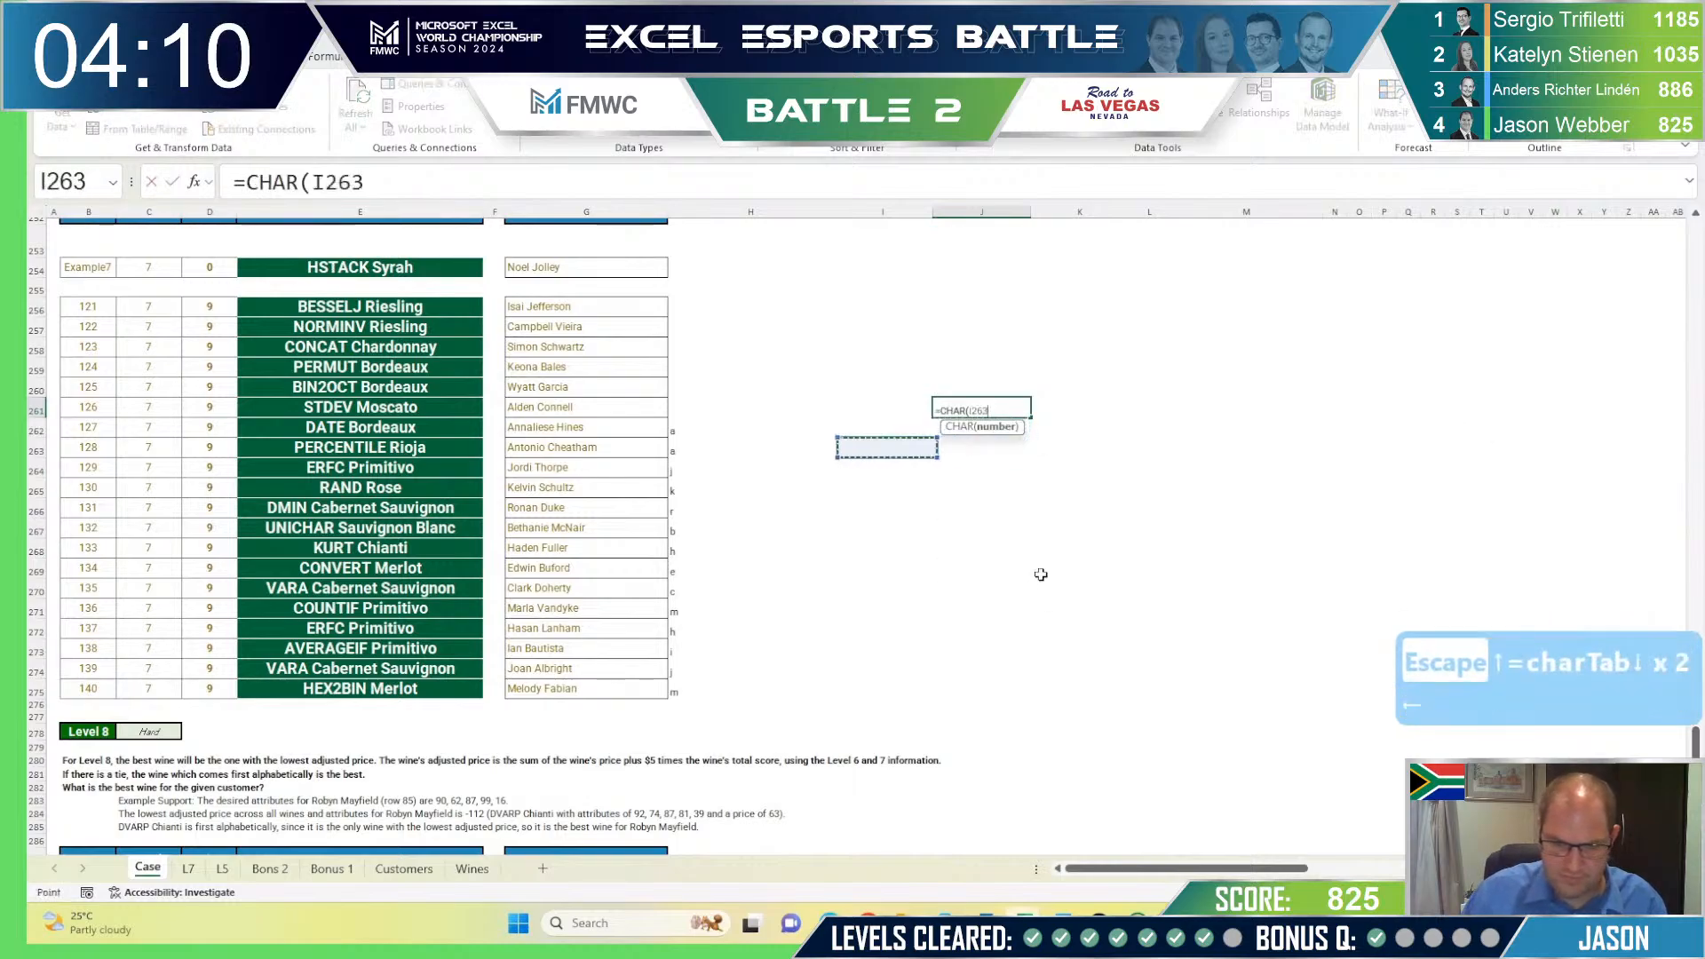
key(Left)
key(Left)
key(Up)
key(Right)
key(Return)
key(Up)
key(F2)
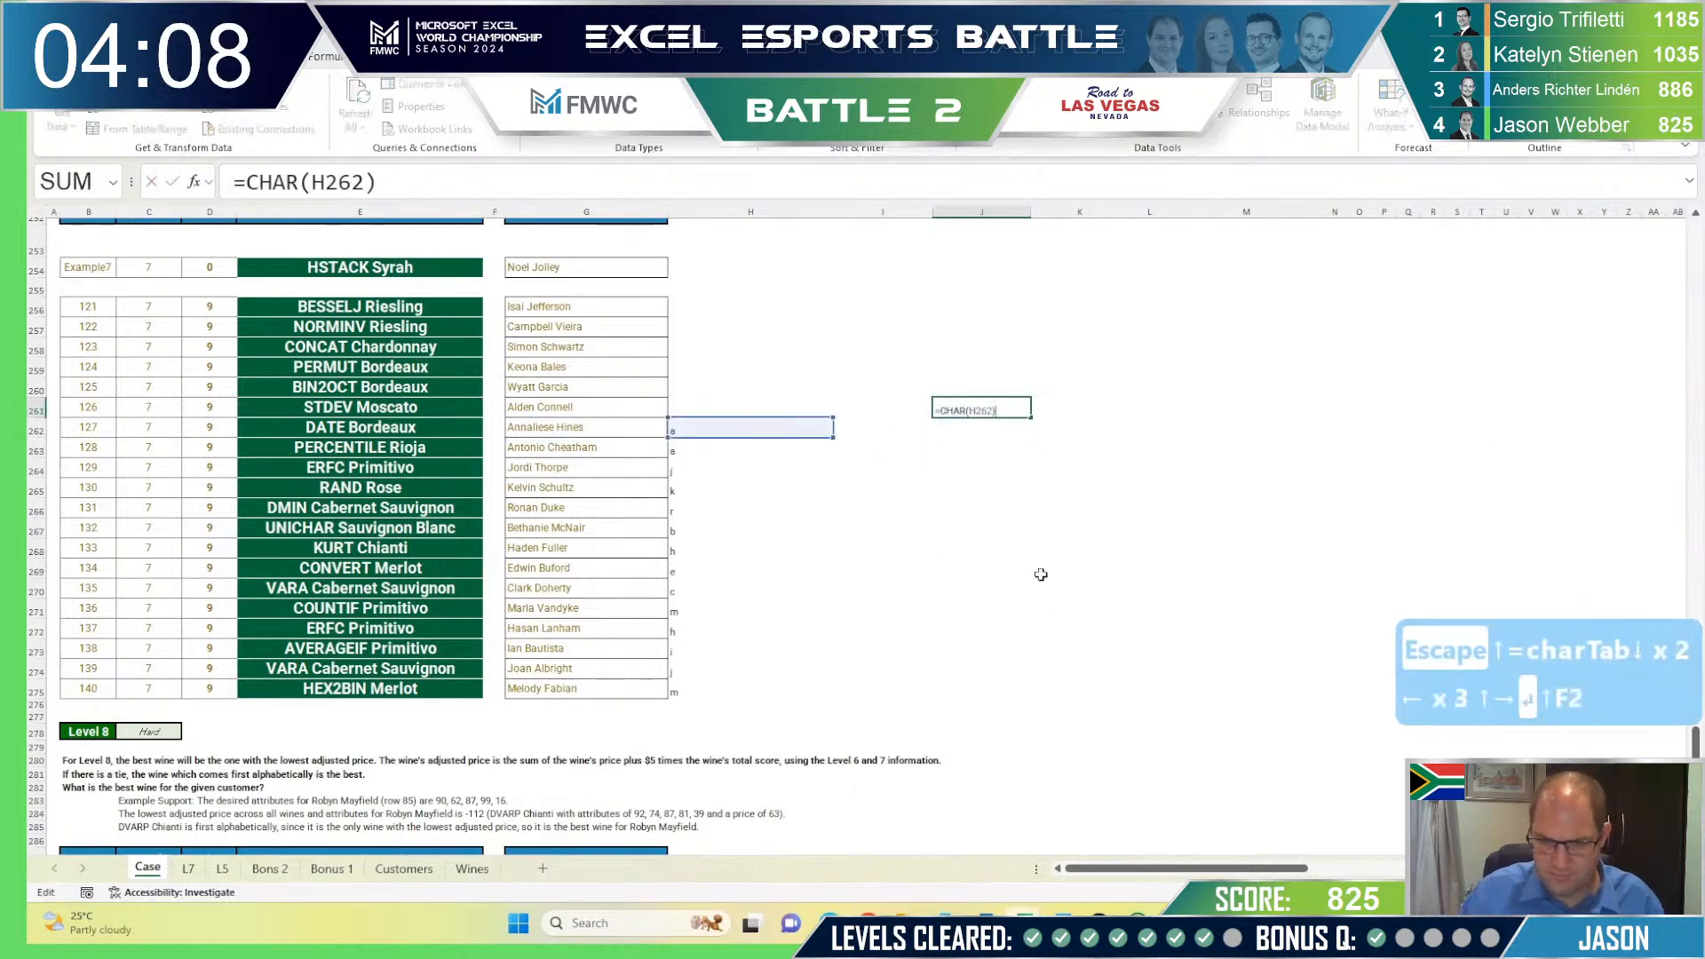
key(Left)
key(Escape)
Step: Get the character code of game 127's lowercase letter in J261 with =CODE(H262)
text(=code)
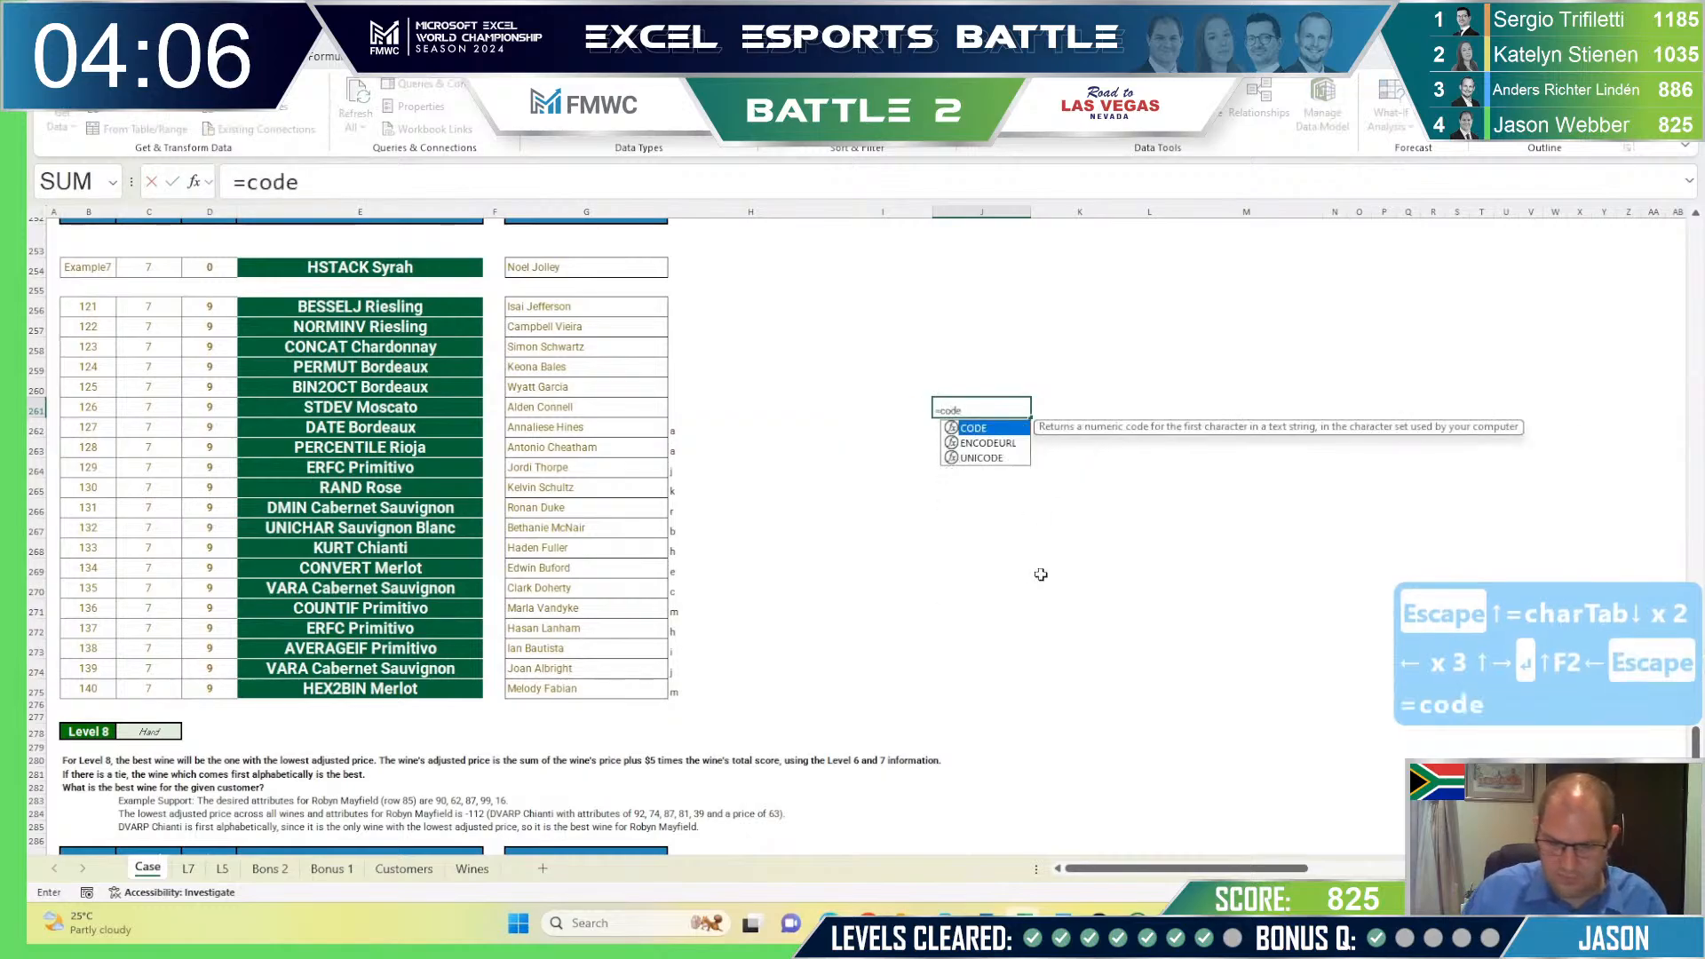
key(Tab)
key(Down)
key(Left)
key(Left)
key(Left)
key(Right)
key(Return)
key(Up)
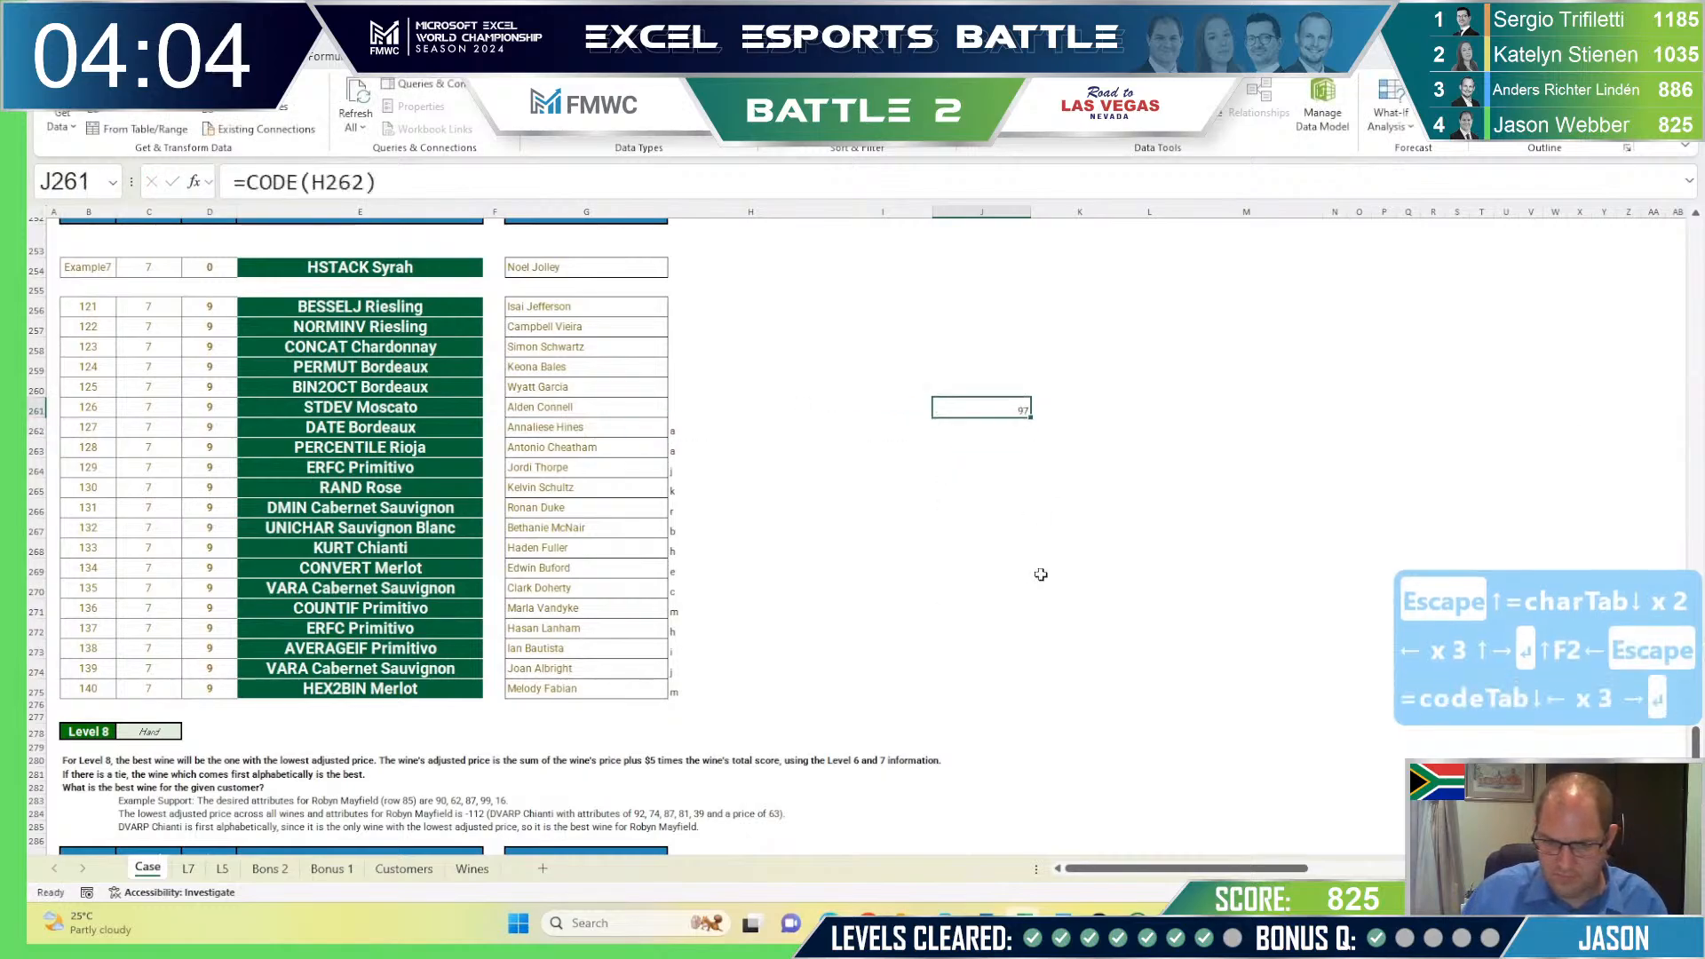
Step: Expand J261's character-code formula into a one-row, 26-column SEQUENCE that starts at CODE(H262)
key(F2)
key(Escape)
key(F2)
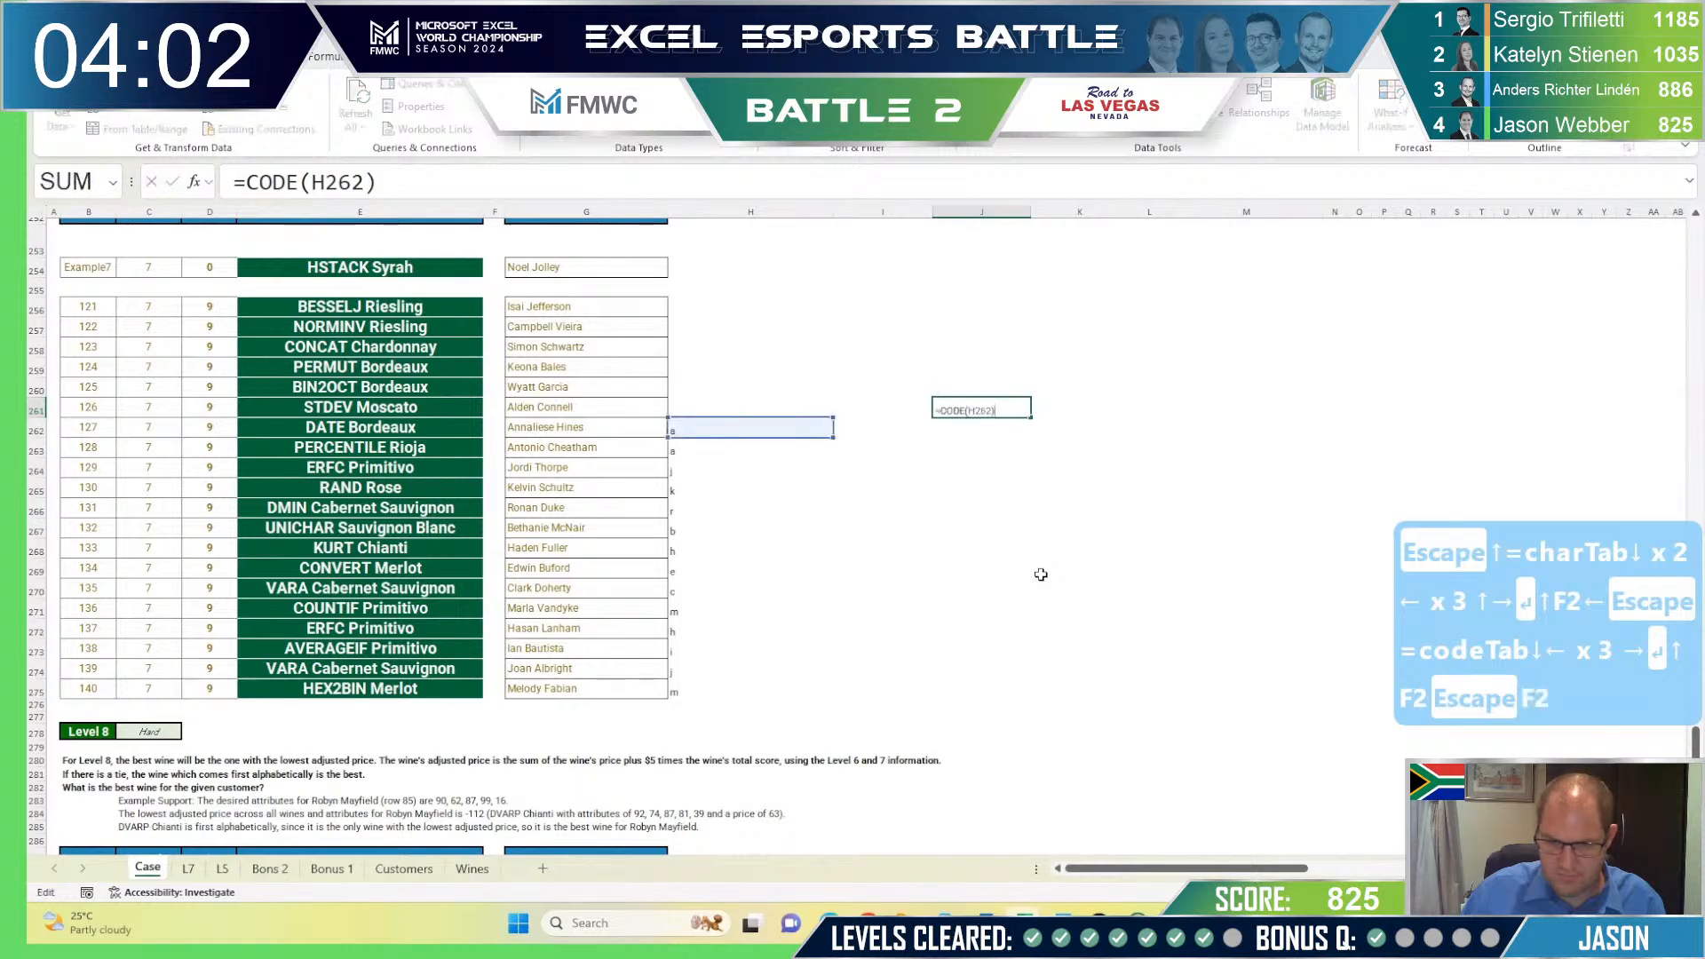
text(seq)
key(Tab)
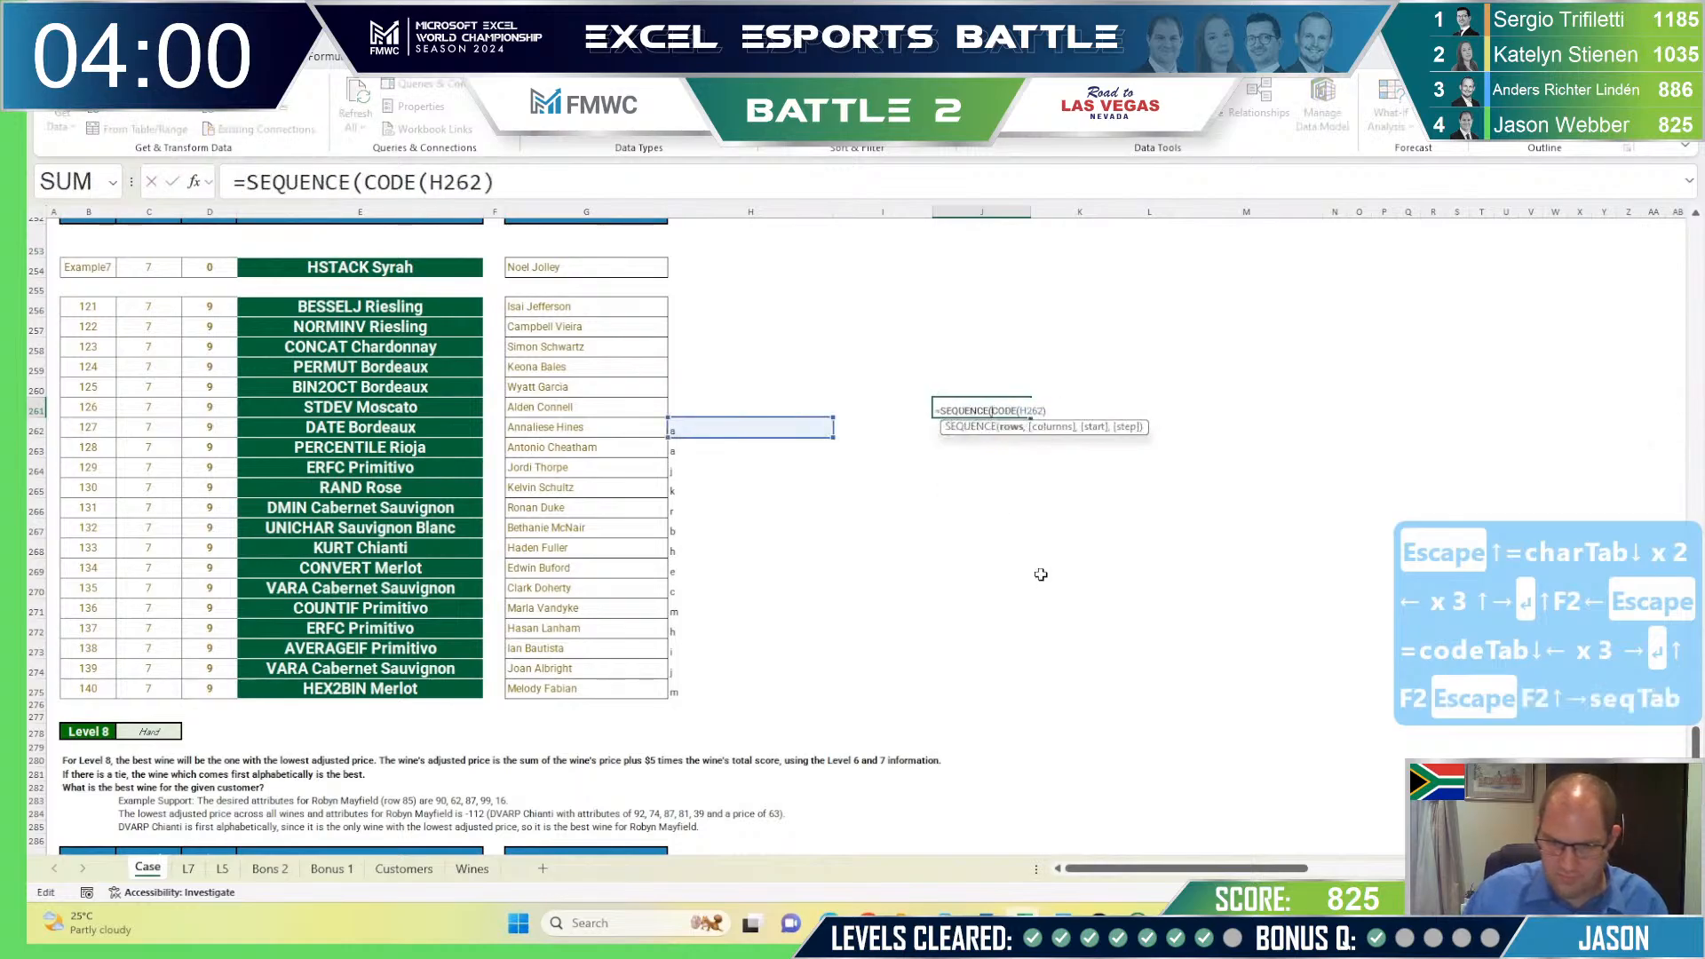
text(1,26)
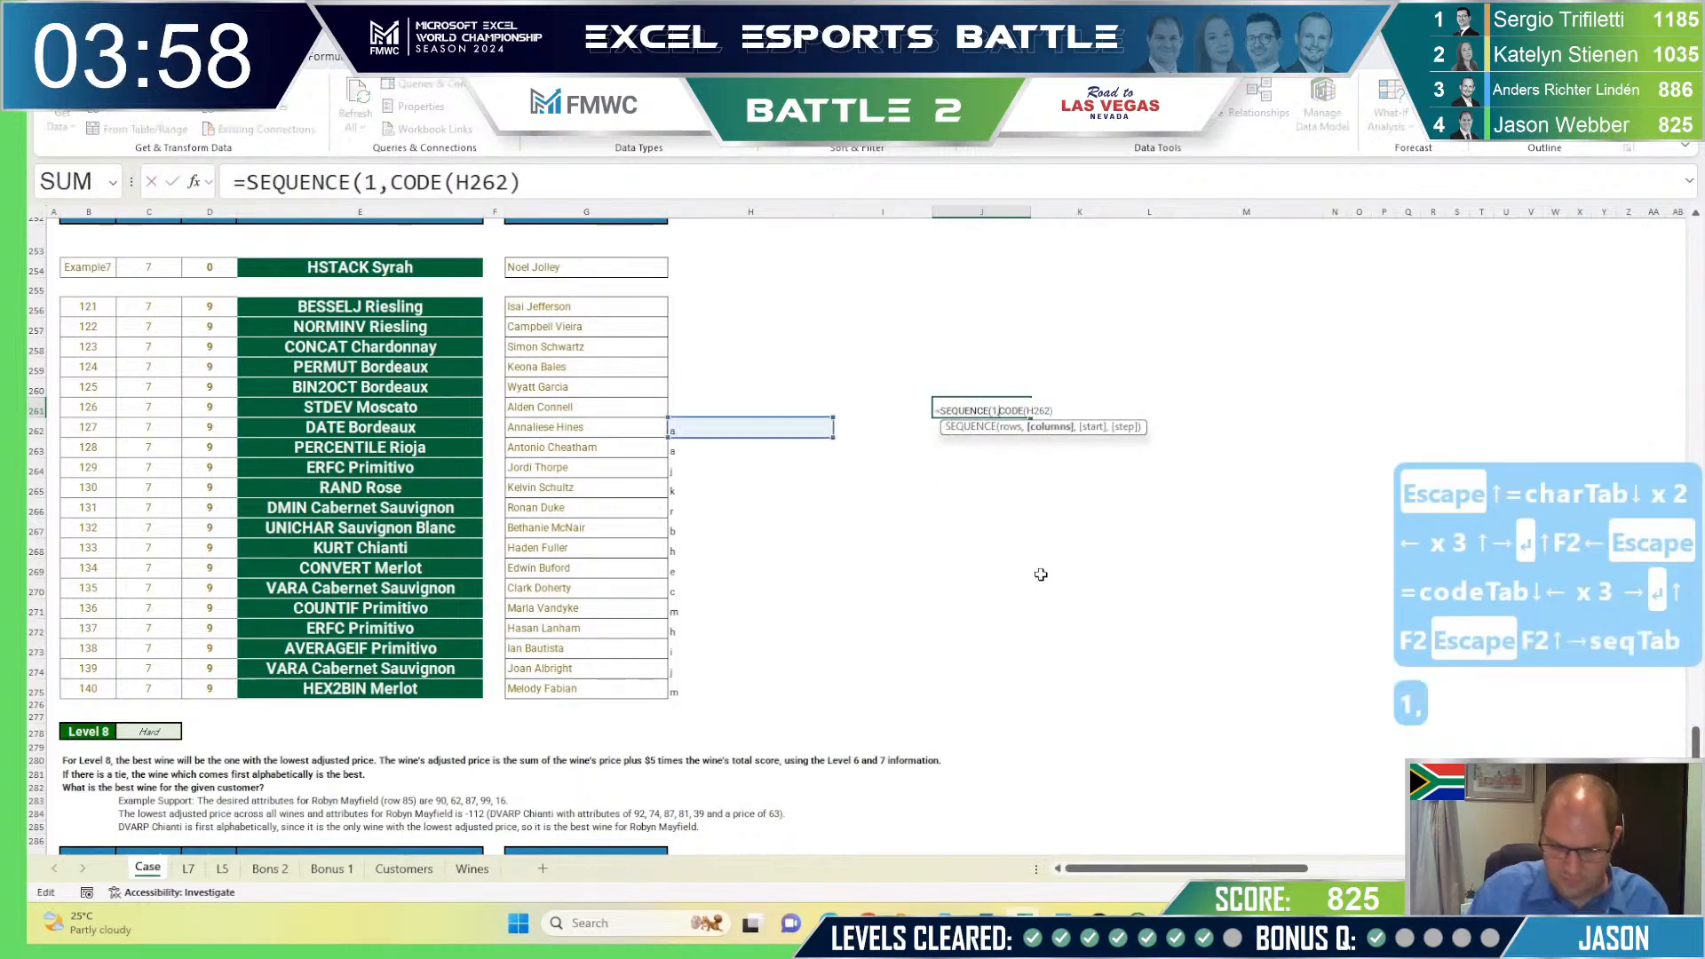
text(,)
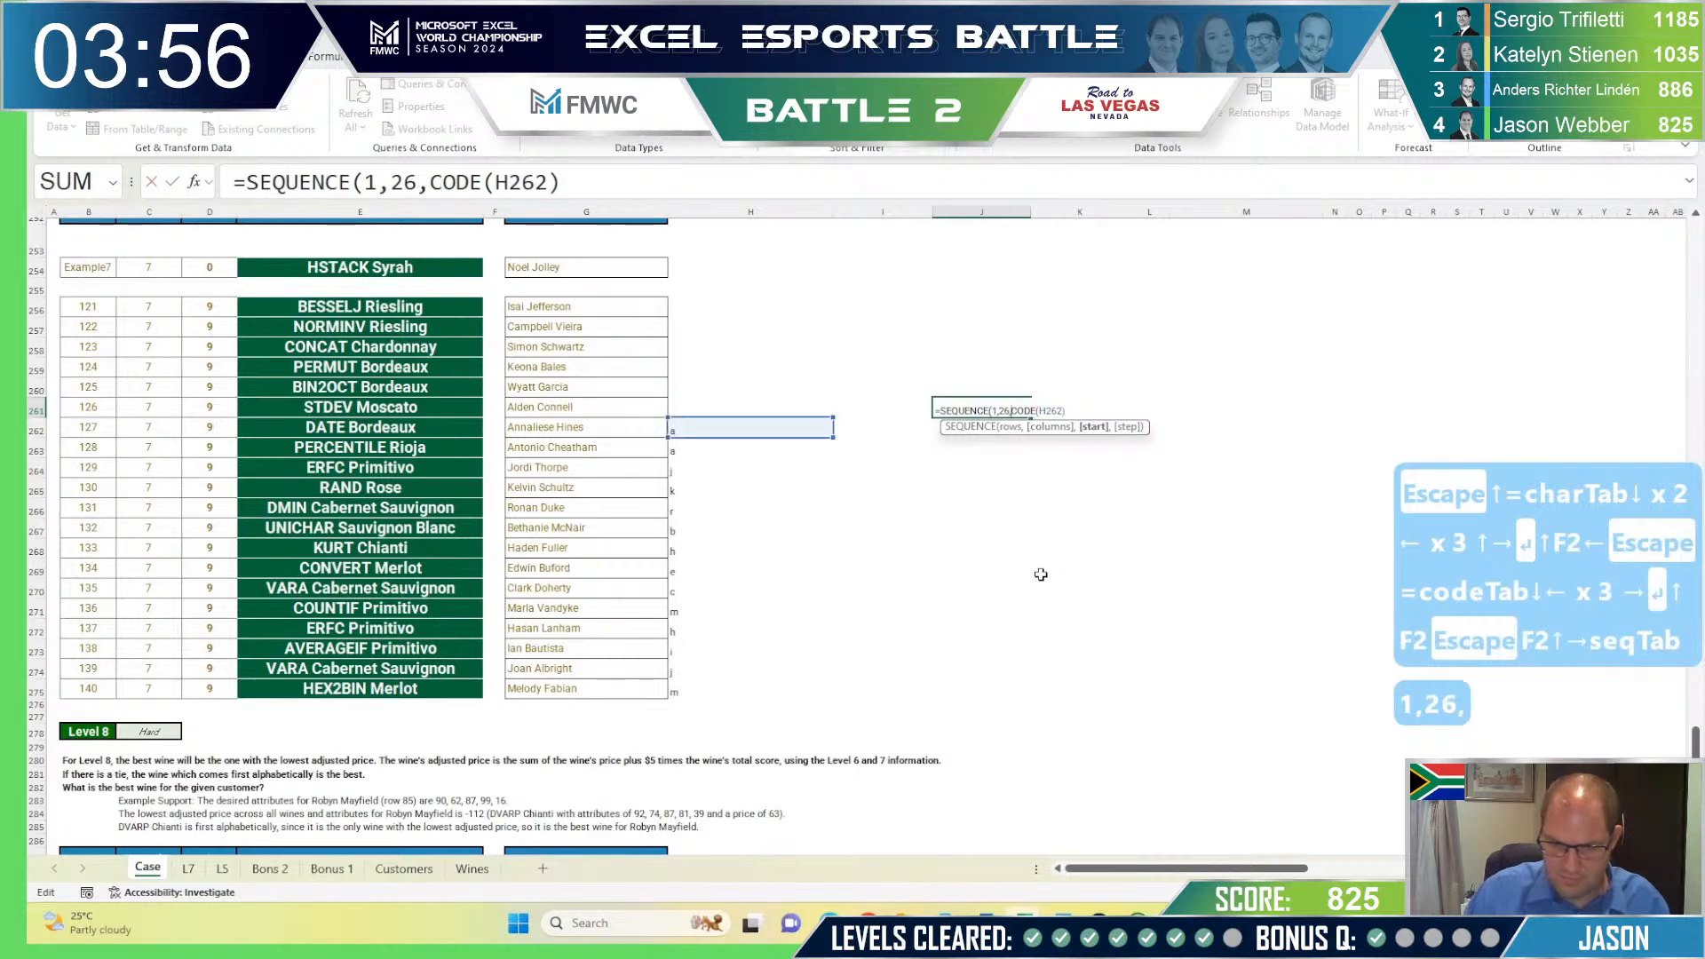
key(Right)
key(Right)
key(Right)
key(Right)
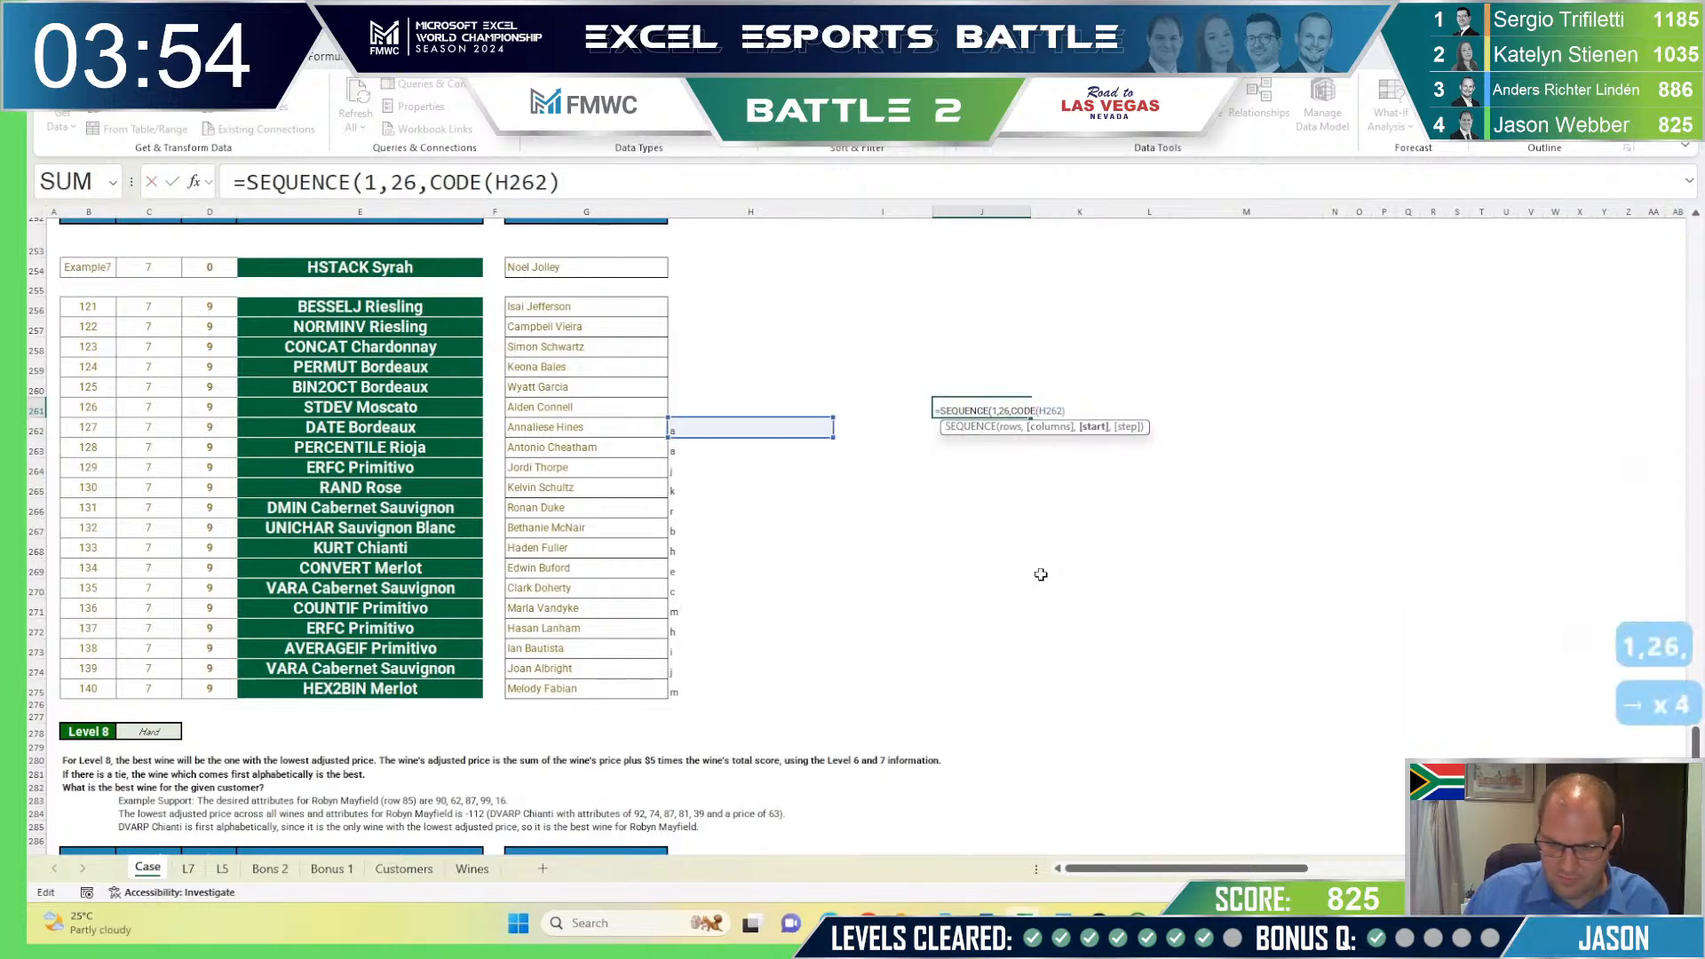
key(shift+Right)
key(shift+Right)
key(shift+Right)
key(shift+Right)
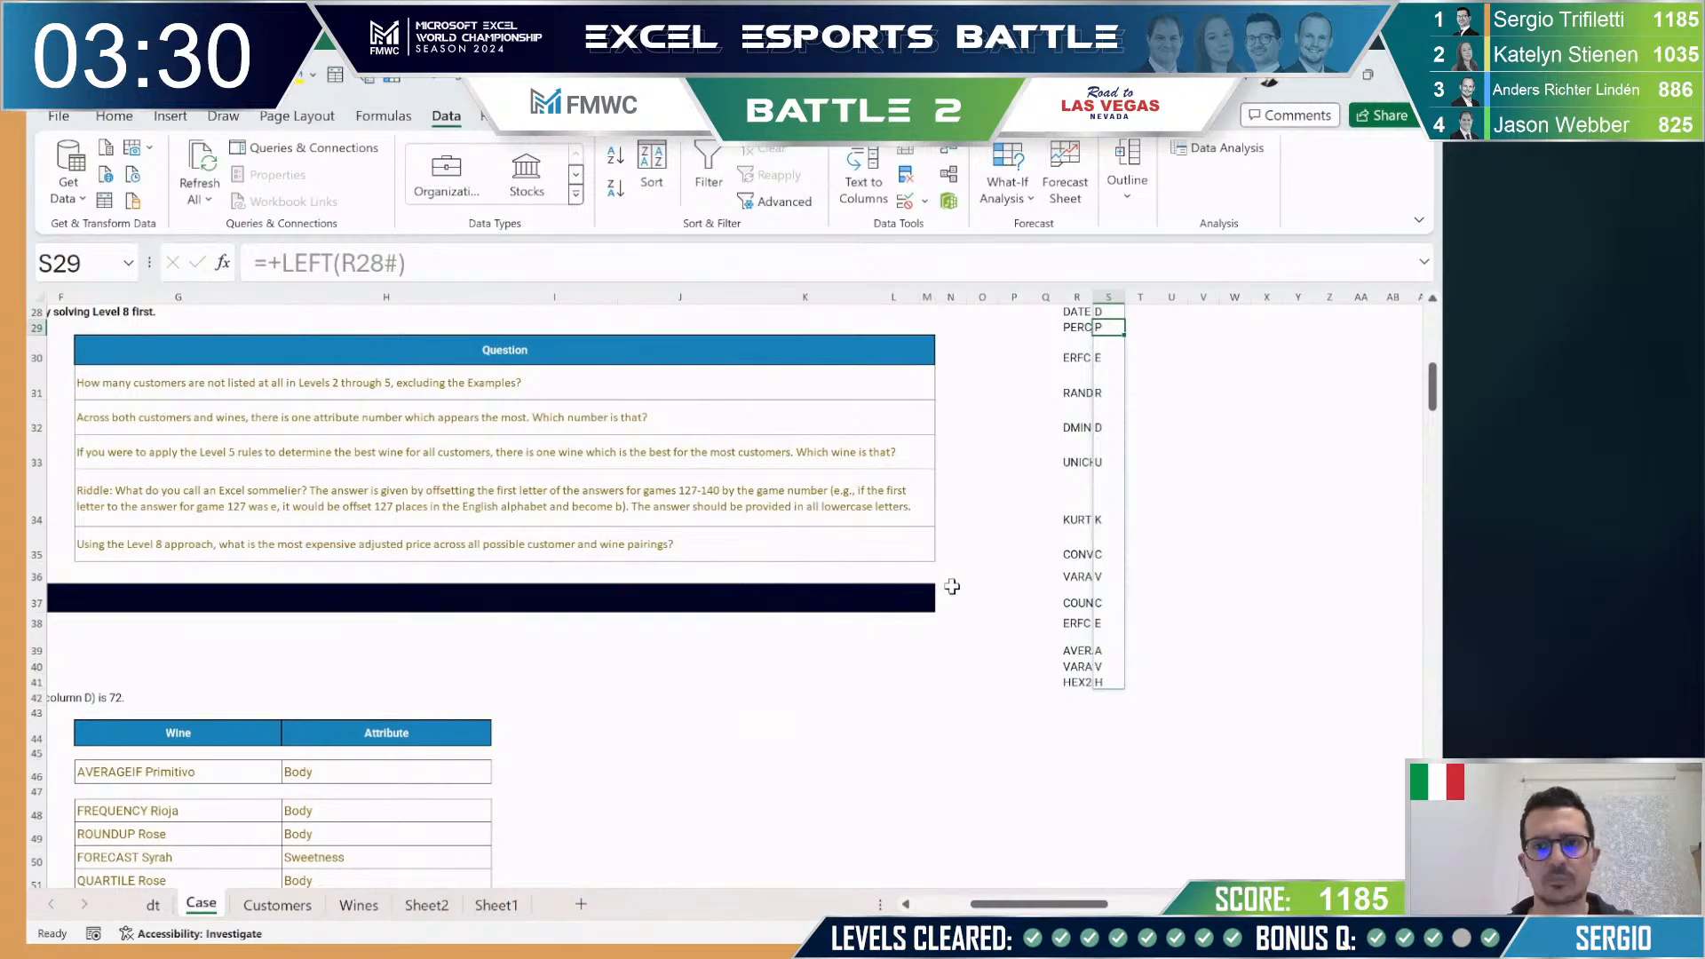
Step: List game numbers 127 to 140 beside the wine answers from Q28 with =+SEQUENCE(14;;127)
key(Up)
key(Left)
key(Left)
text(+se)
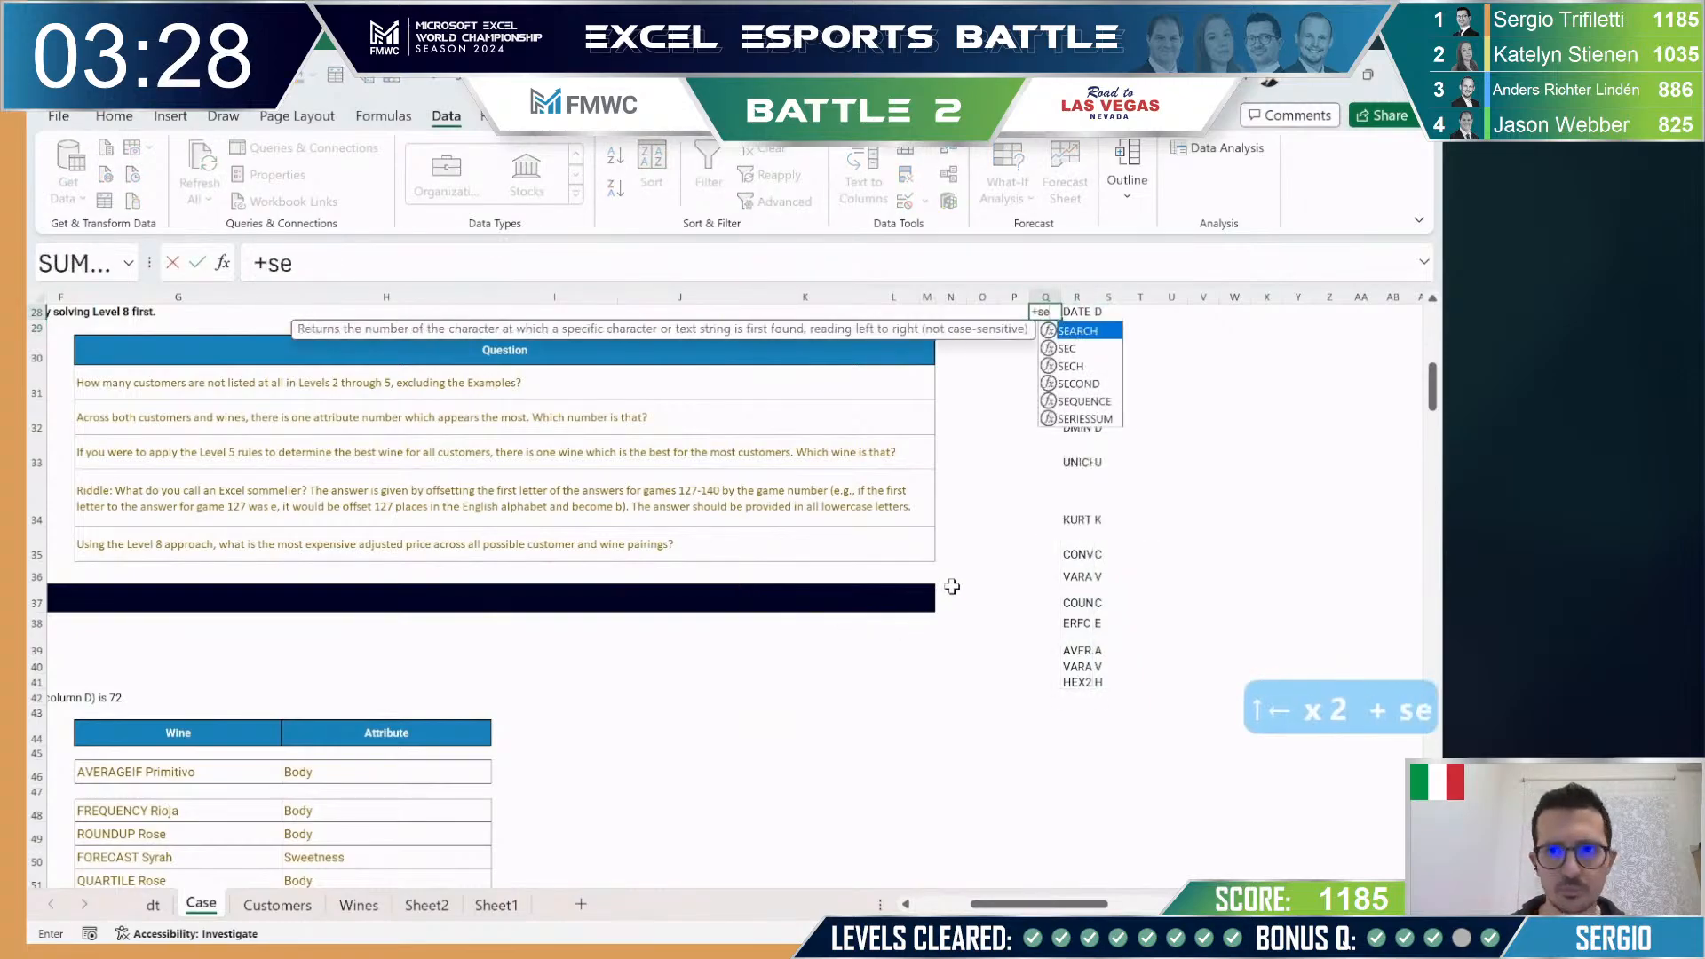
text(q)
key(Tab)
text(14;)
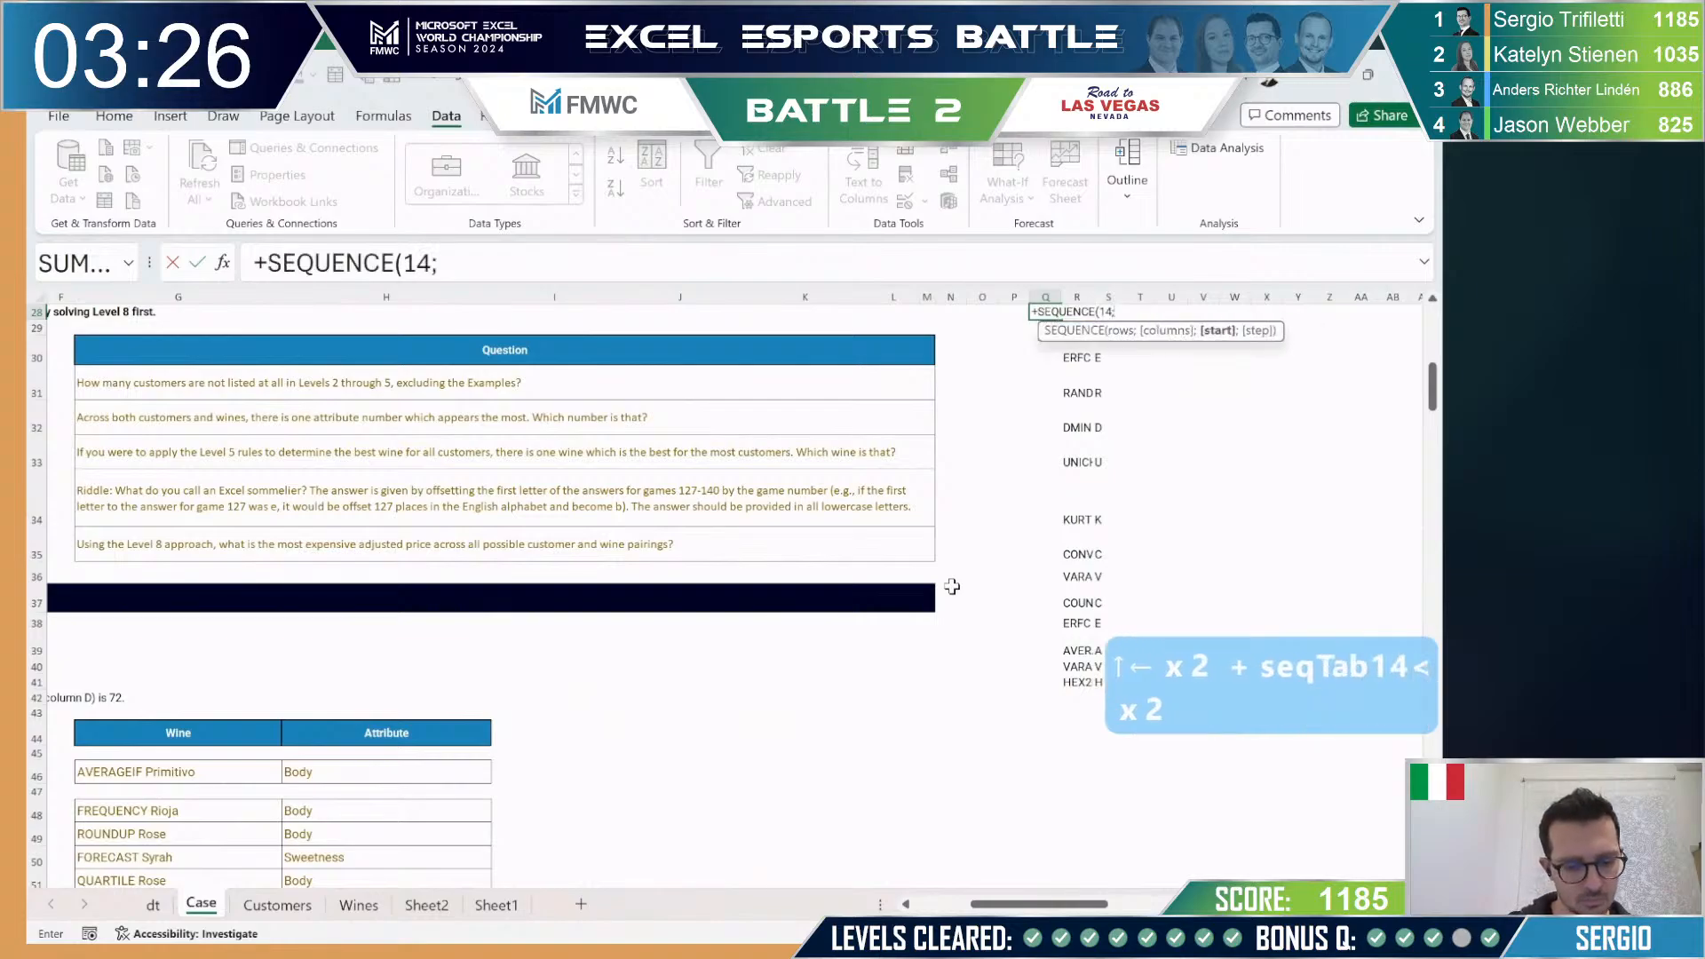
text(;127))
key(Return)
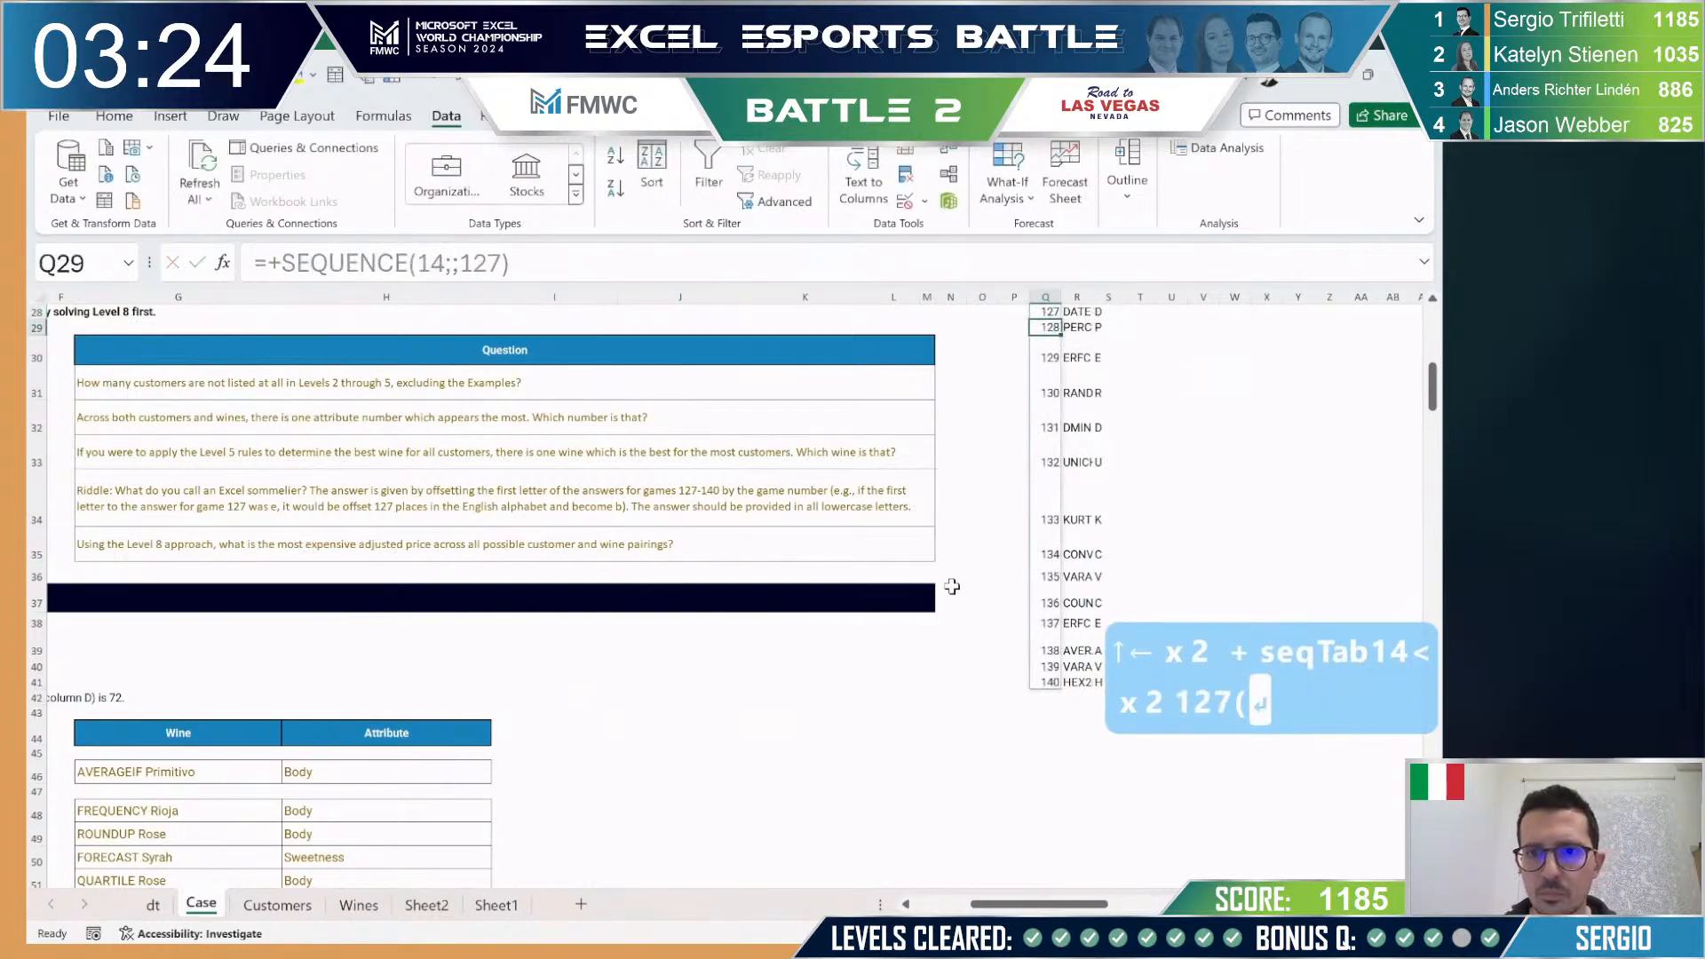
Step: Get the character code of game 127's first letter in T28 with CODE(S28)
key(Up)
key(Right)
key(Right)
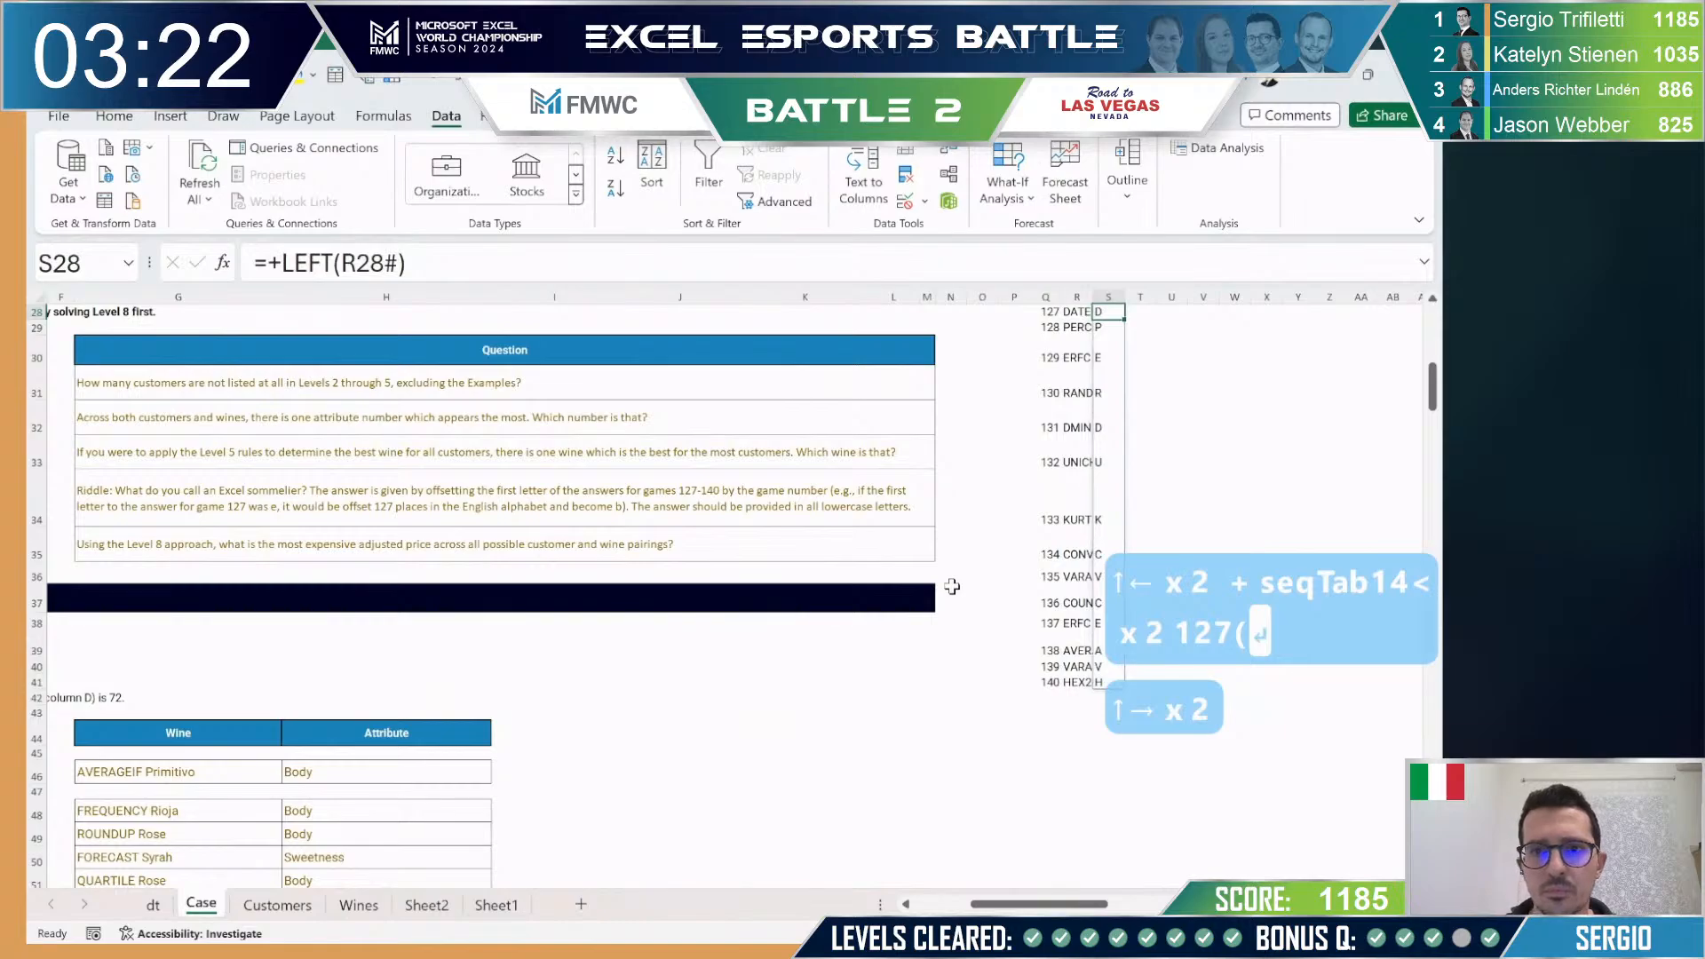
key(Right)
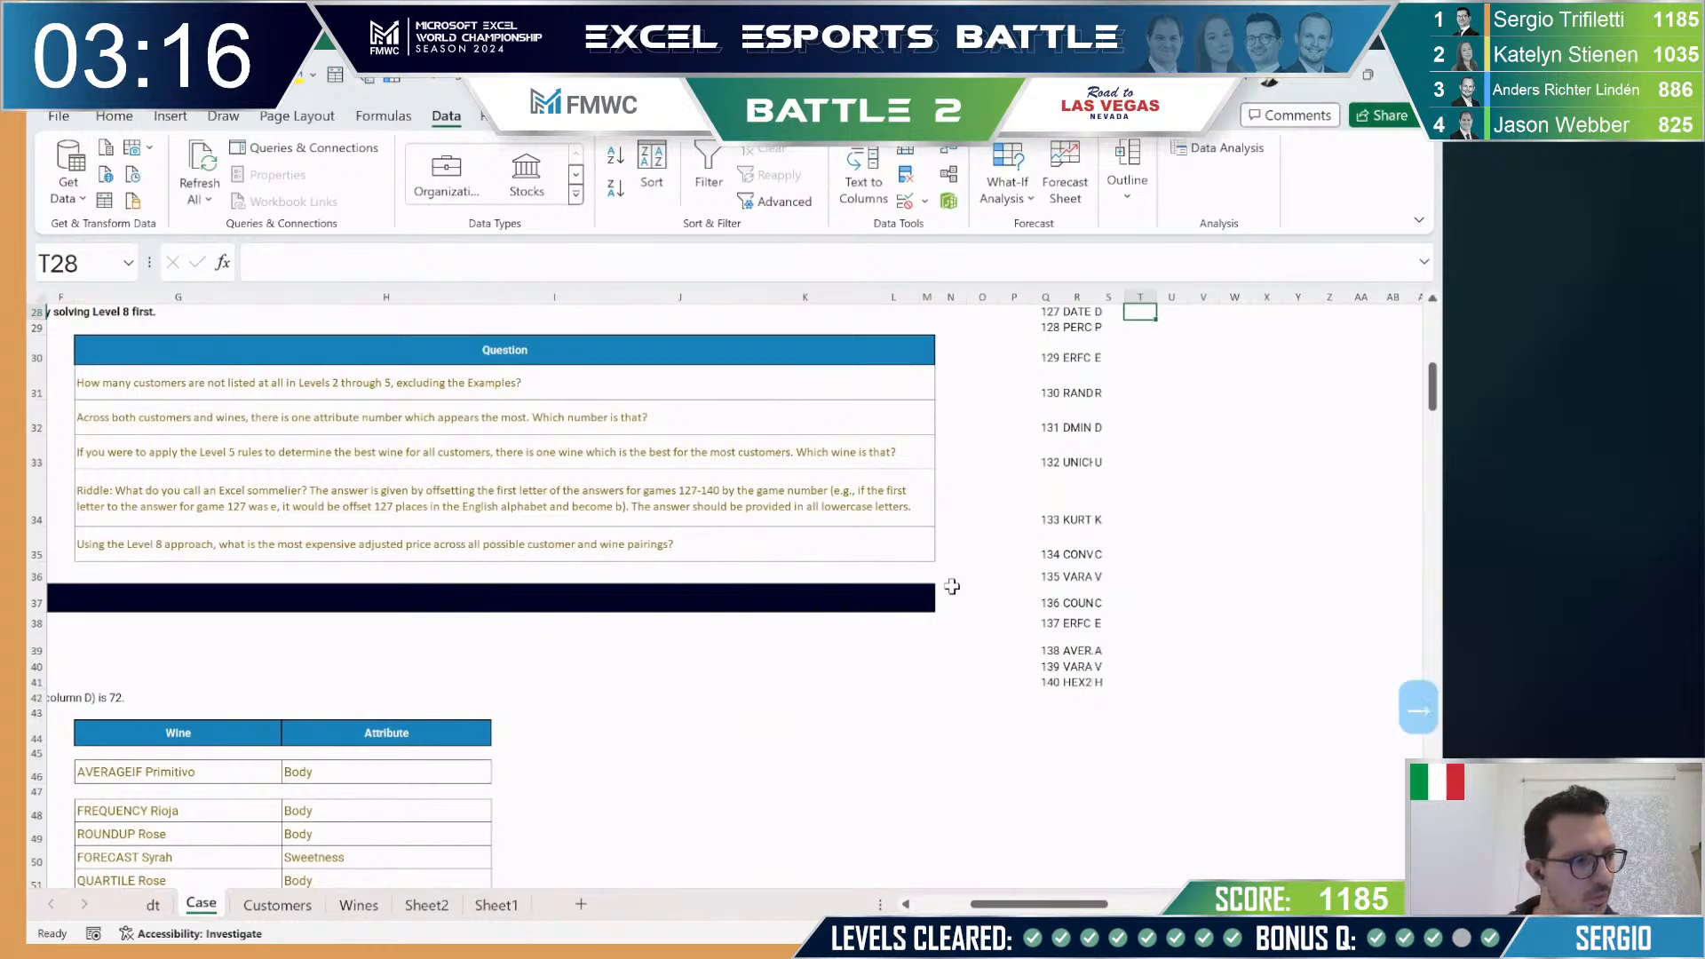
text(+cod)
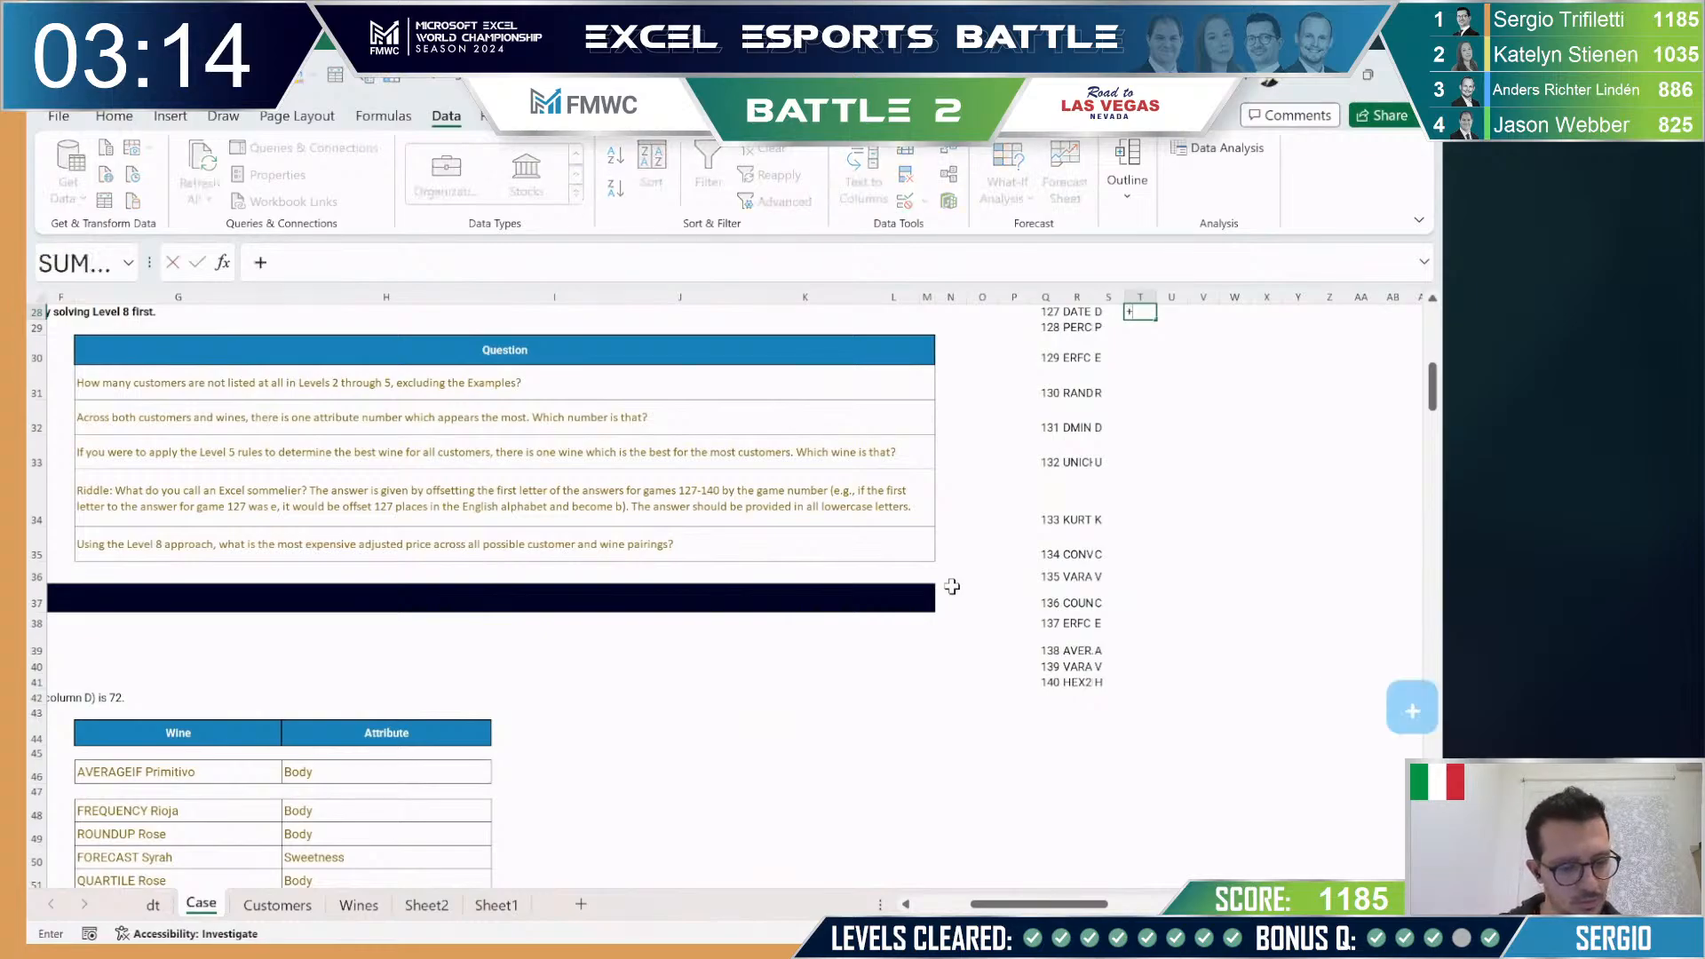
key(Tab)
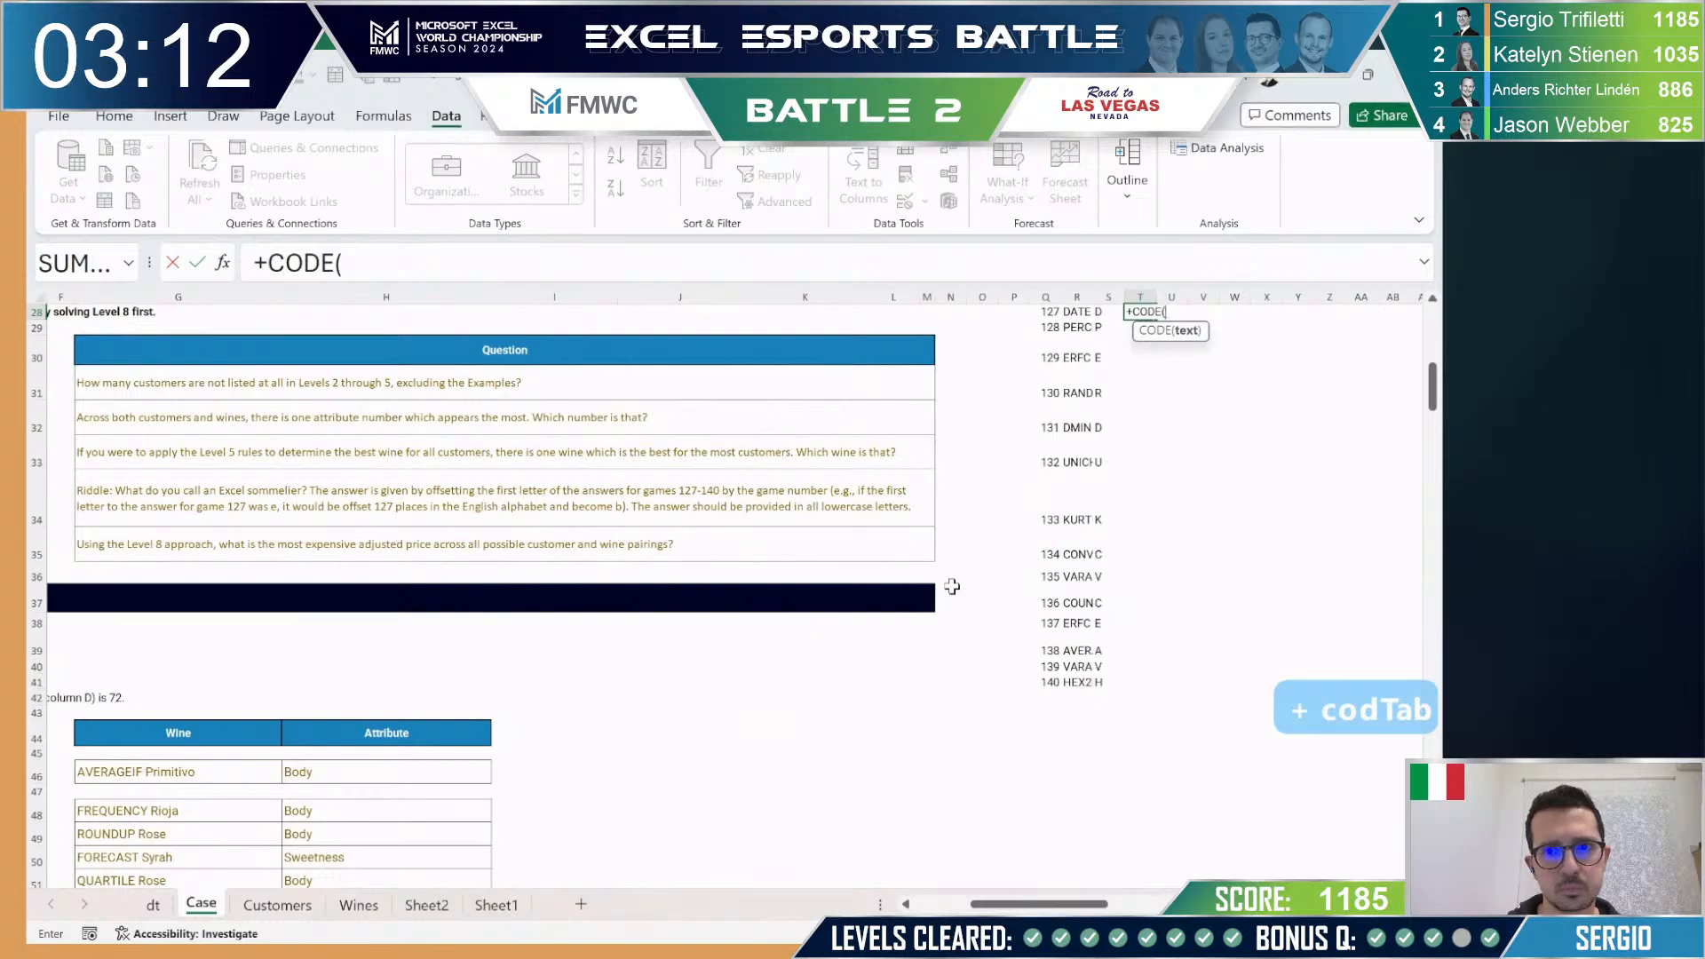
key(Left)
text())
key(Return)
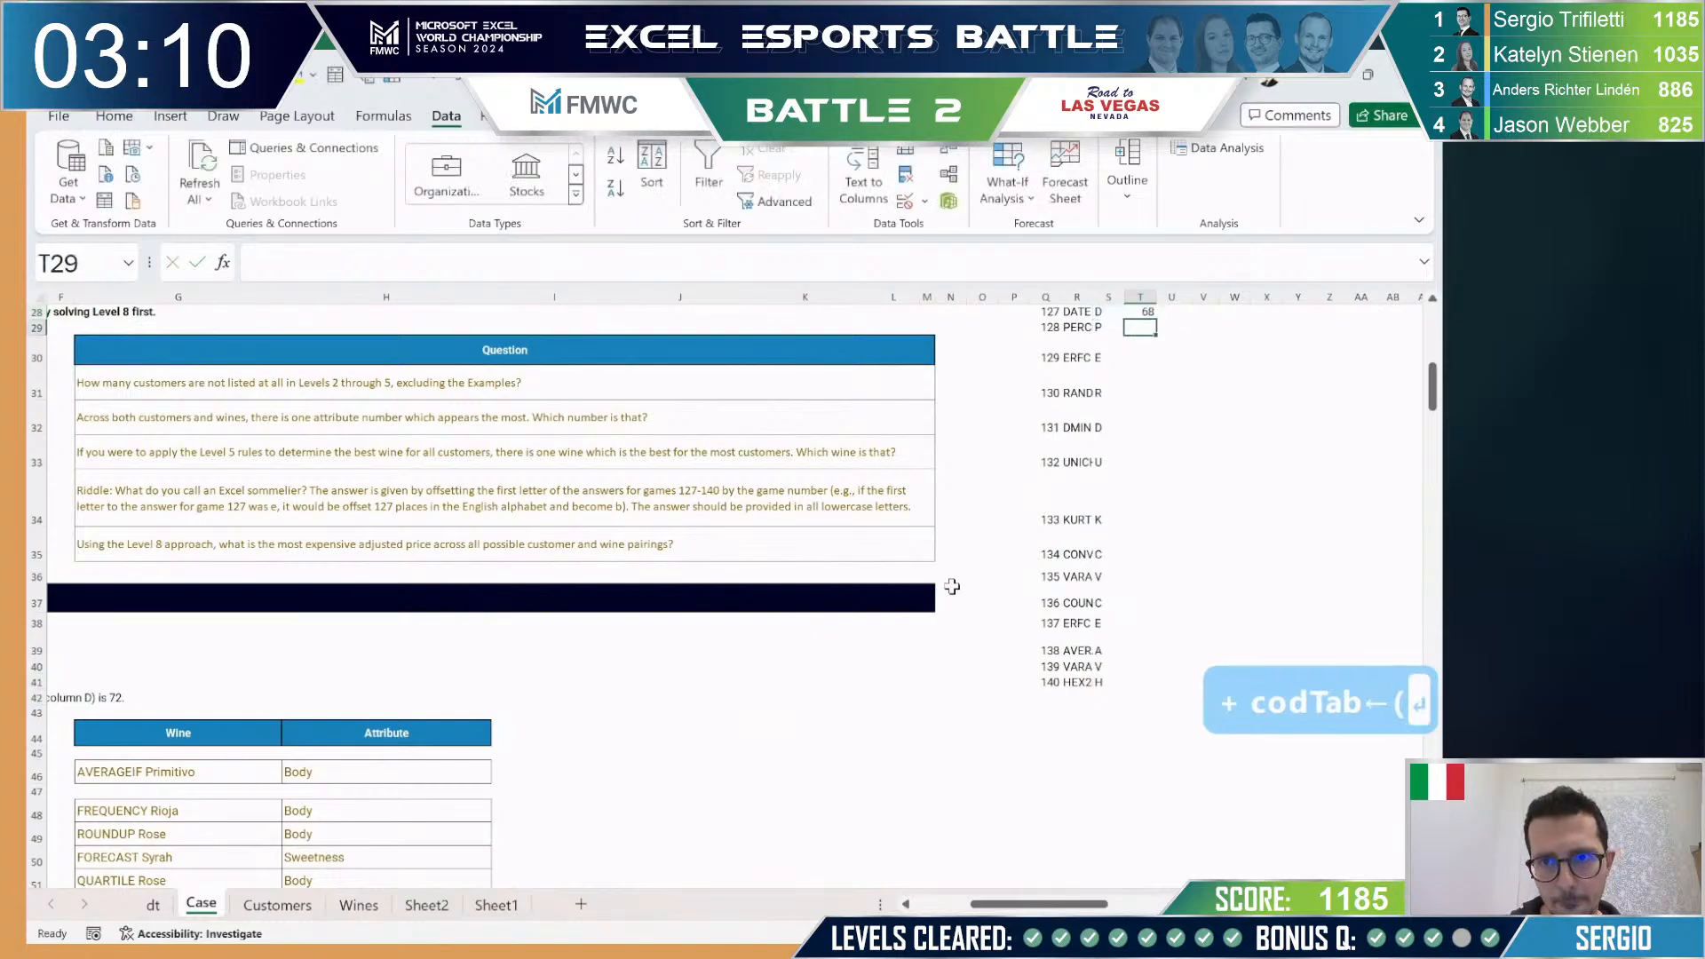
Step: Change T28 to =+CODE(S28#) so the codes spill for all fourteen letters
key(Up)
key(F2)
key(Left)
text(#)
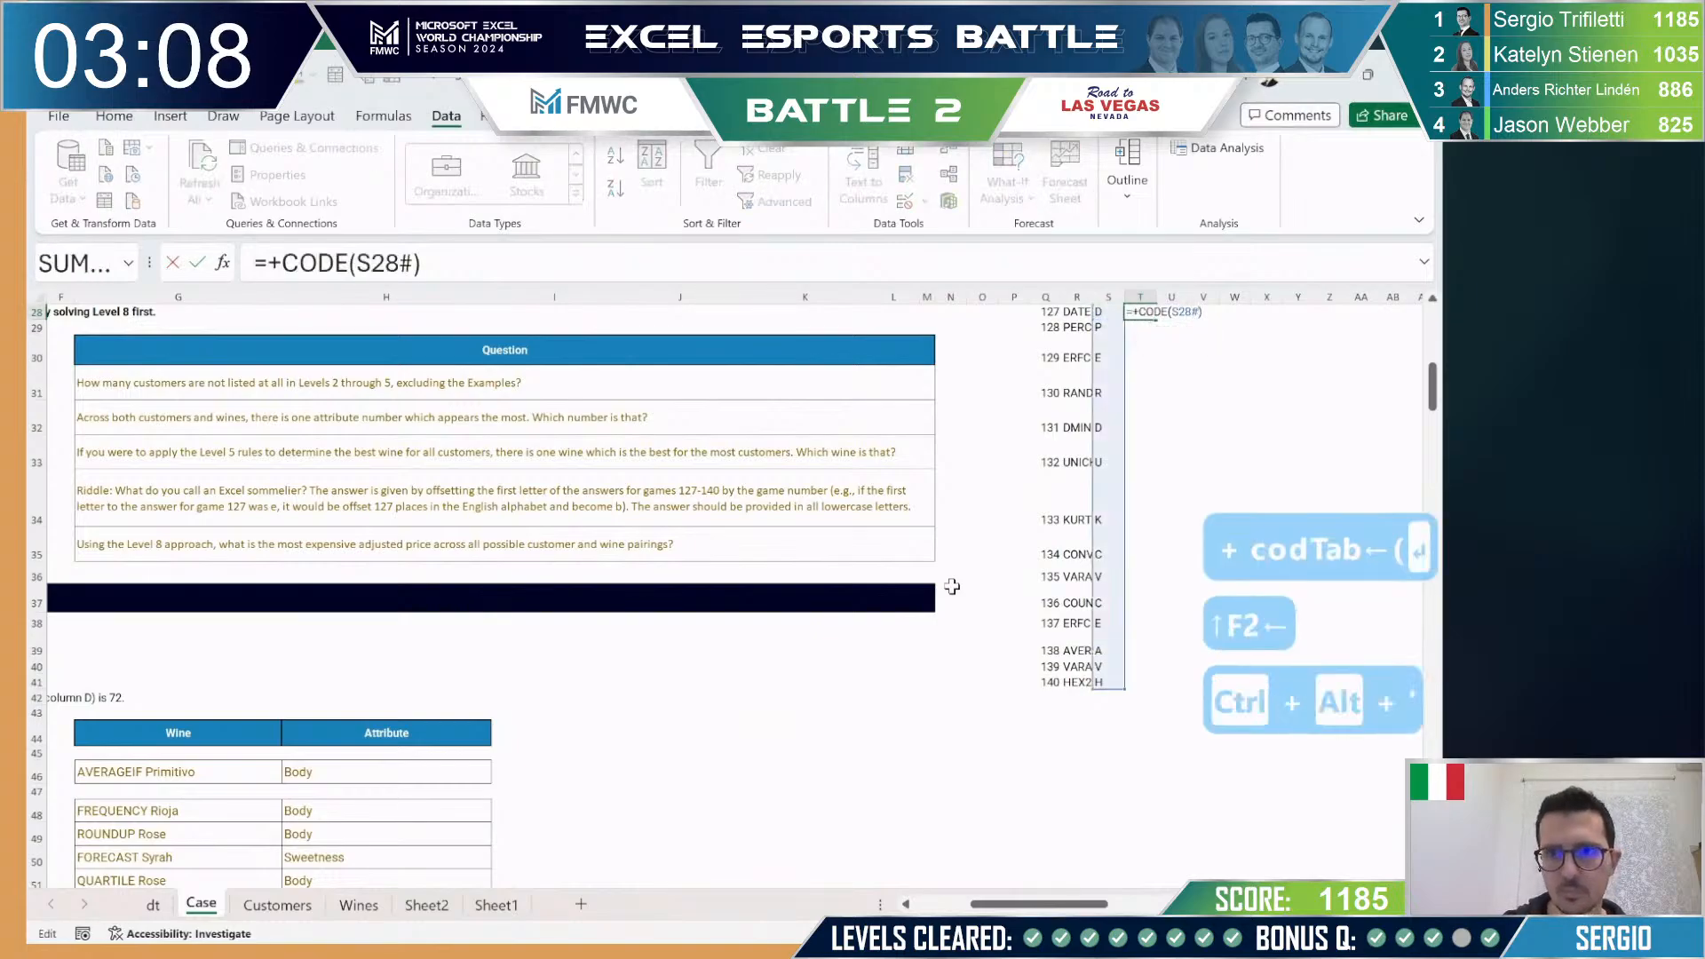
key(Return)
Step: Add game 127's letter code and game number in U28 with =+T28+Q28
key(Up)
key(Right)
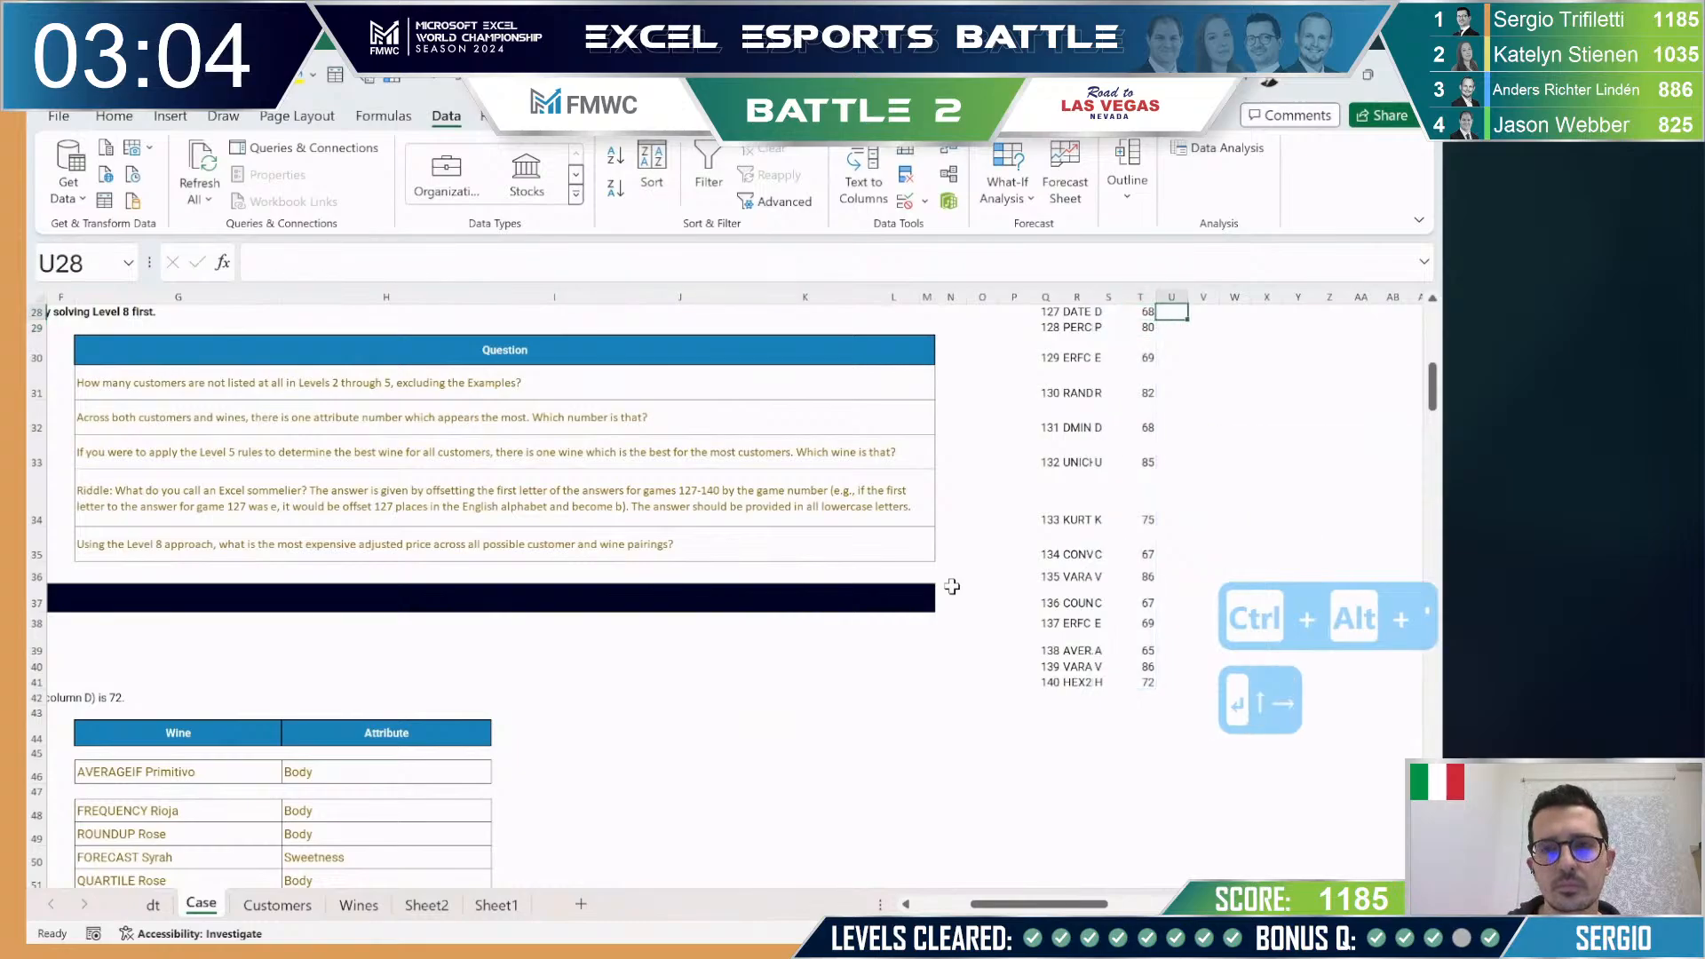
key(Left)
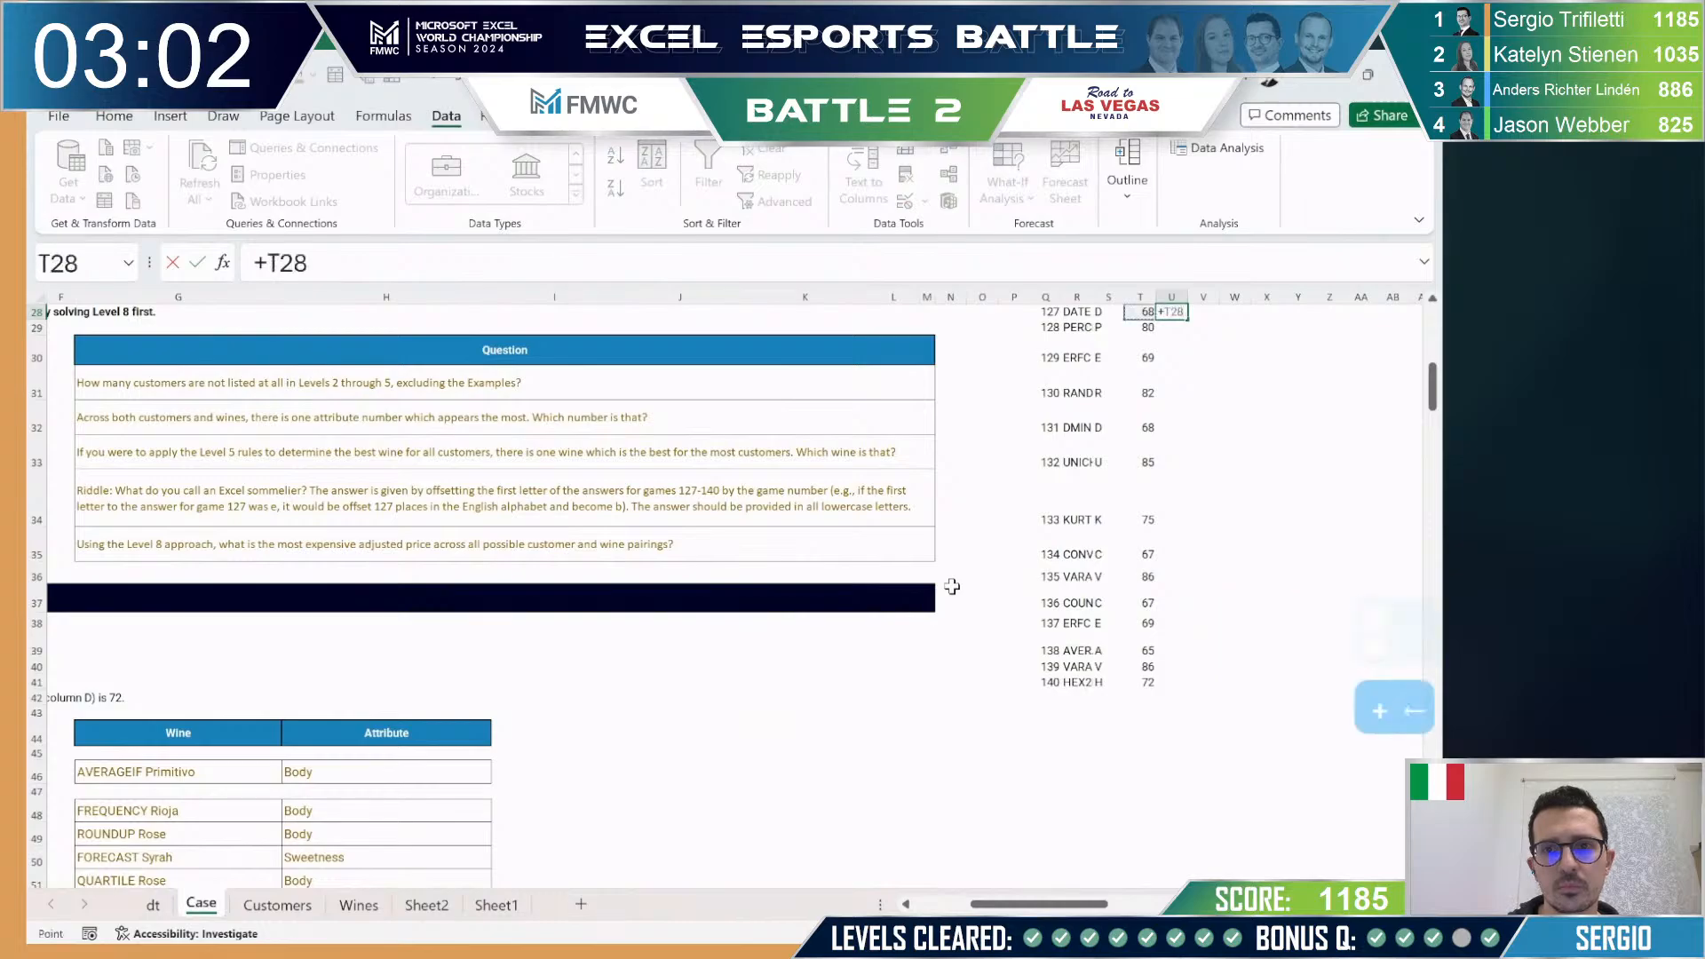
text(+)
key(Left)
key(Left)
key(Left)
key(Left)
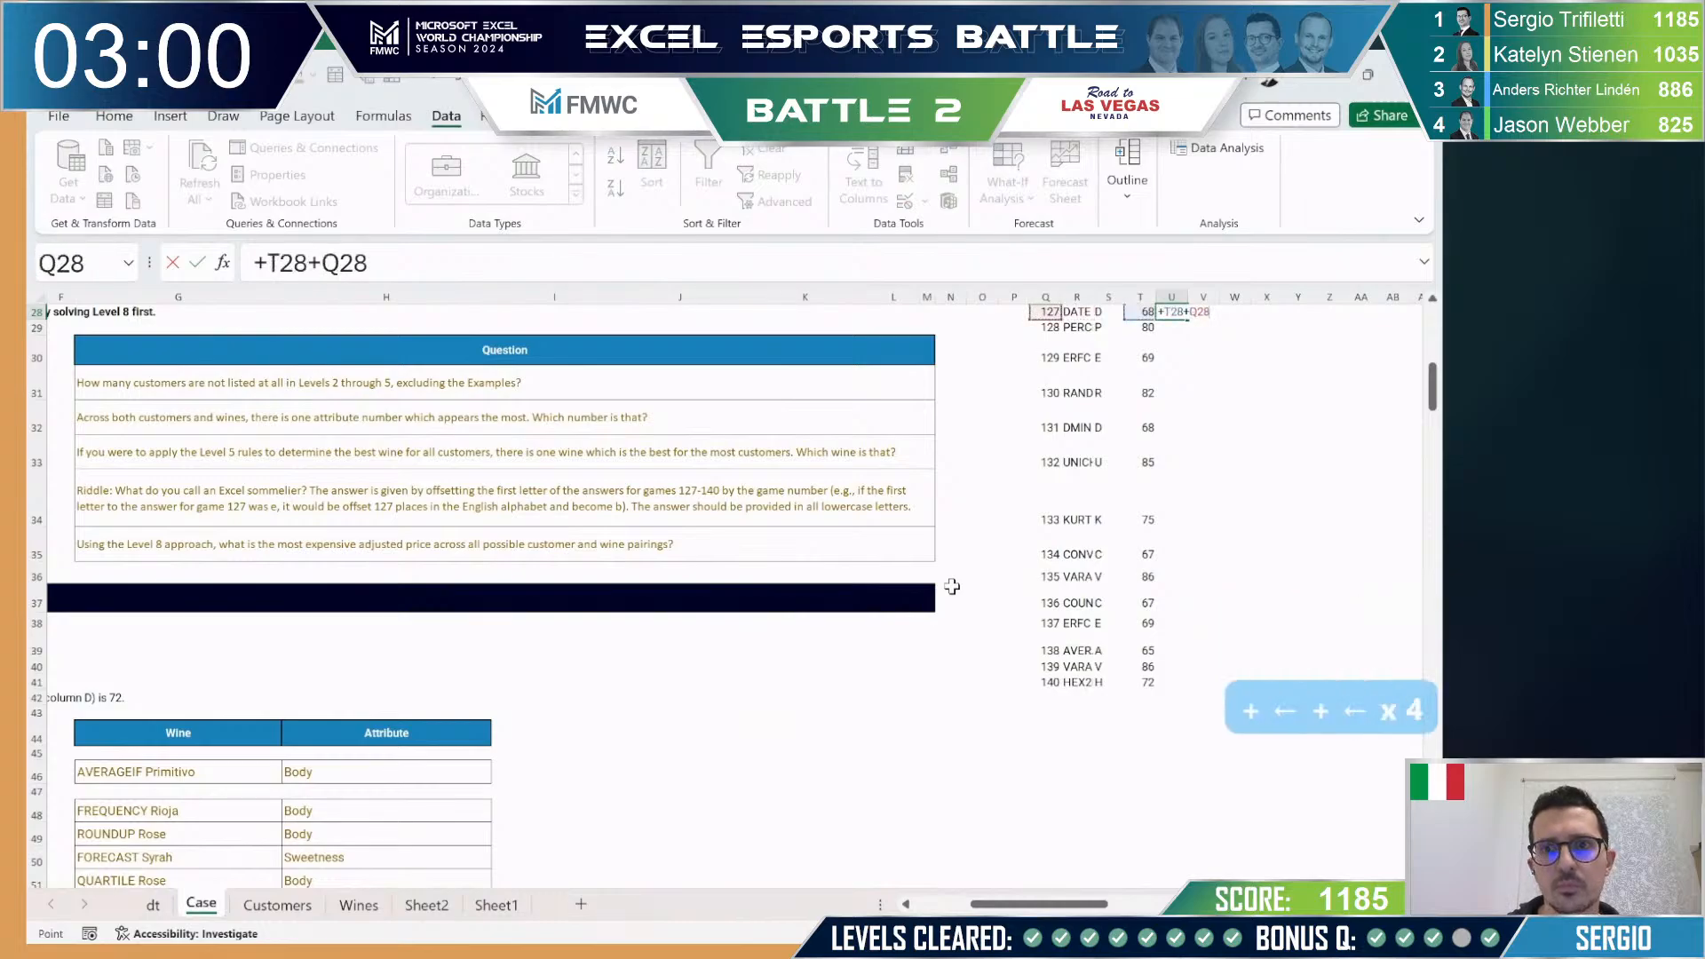
key(Return)
Step: Copy the offset sum from U28 down to U41 for games 128 to 140
key(Up)
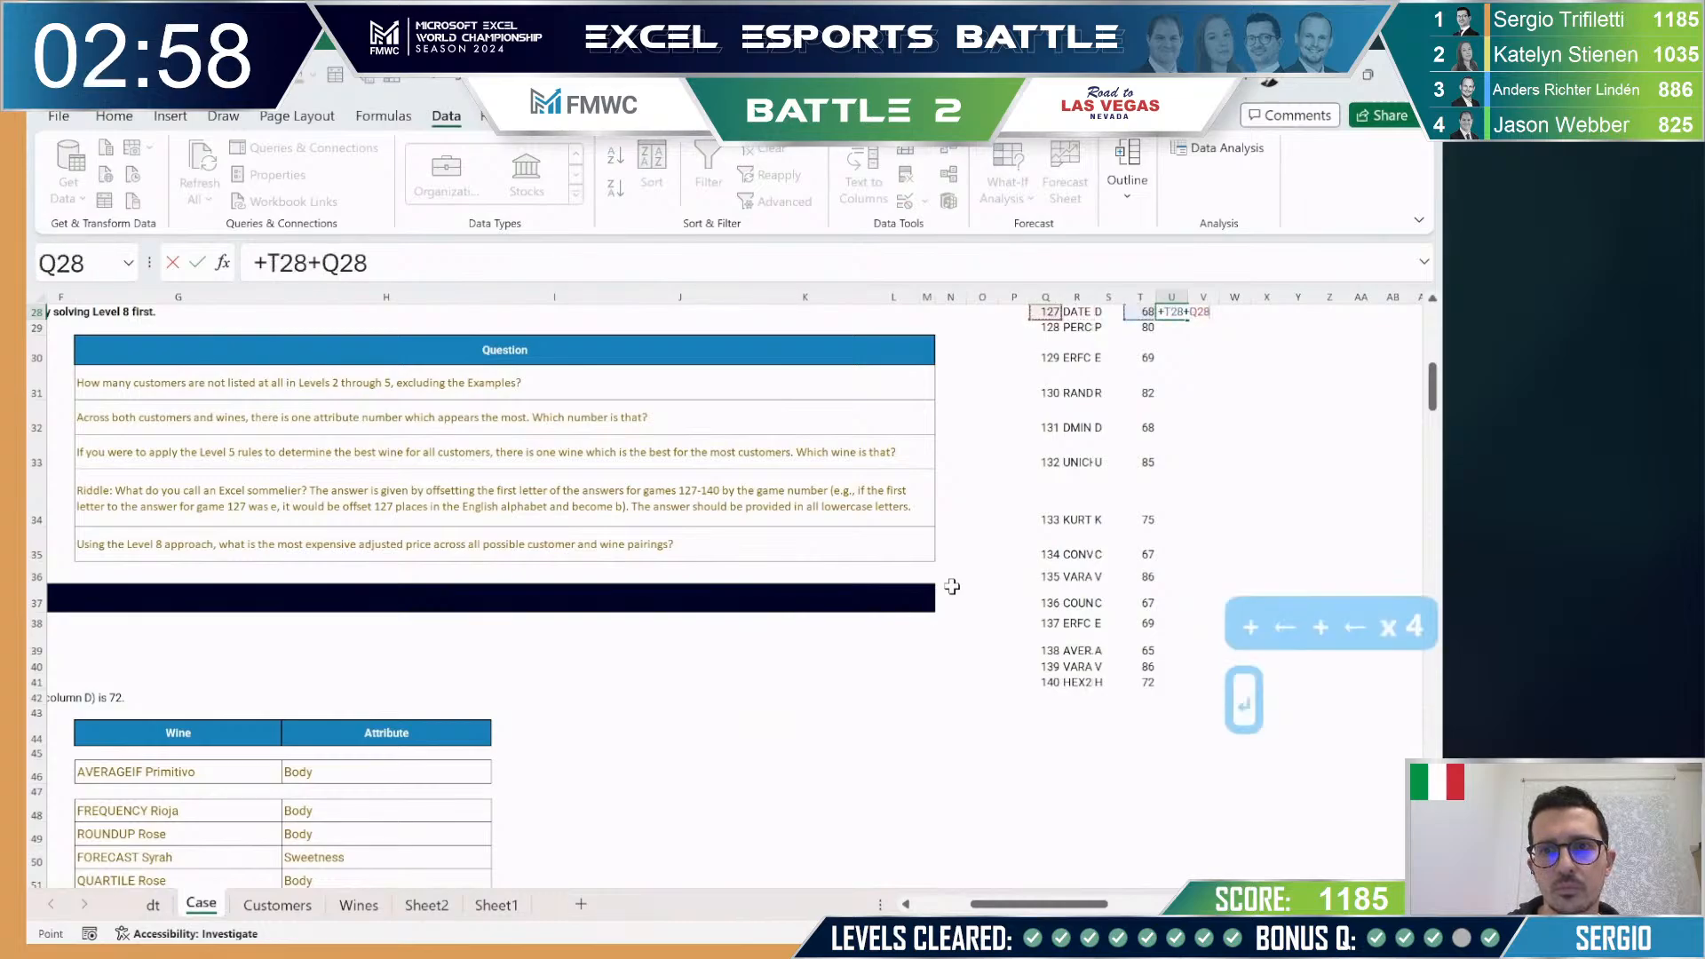
key(ctrl+c)
key(Left)
key(ctrl+Down)
key(Right)
key(ctrl+shift+Up)
key(ctrl+v)
key(Escape)
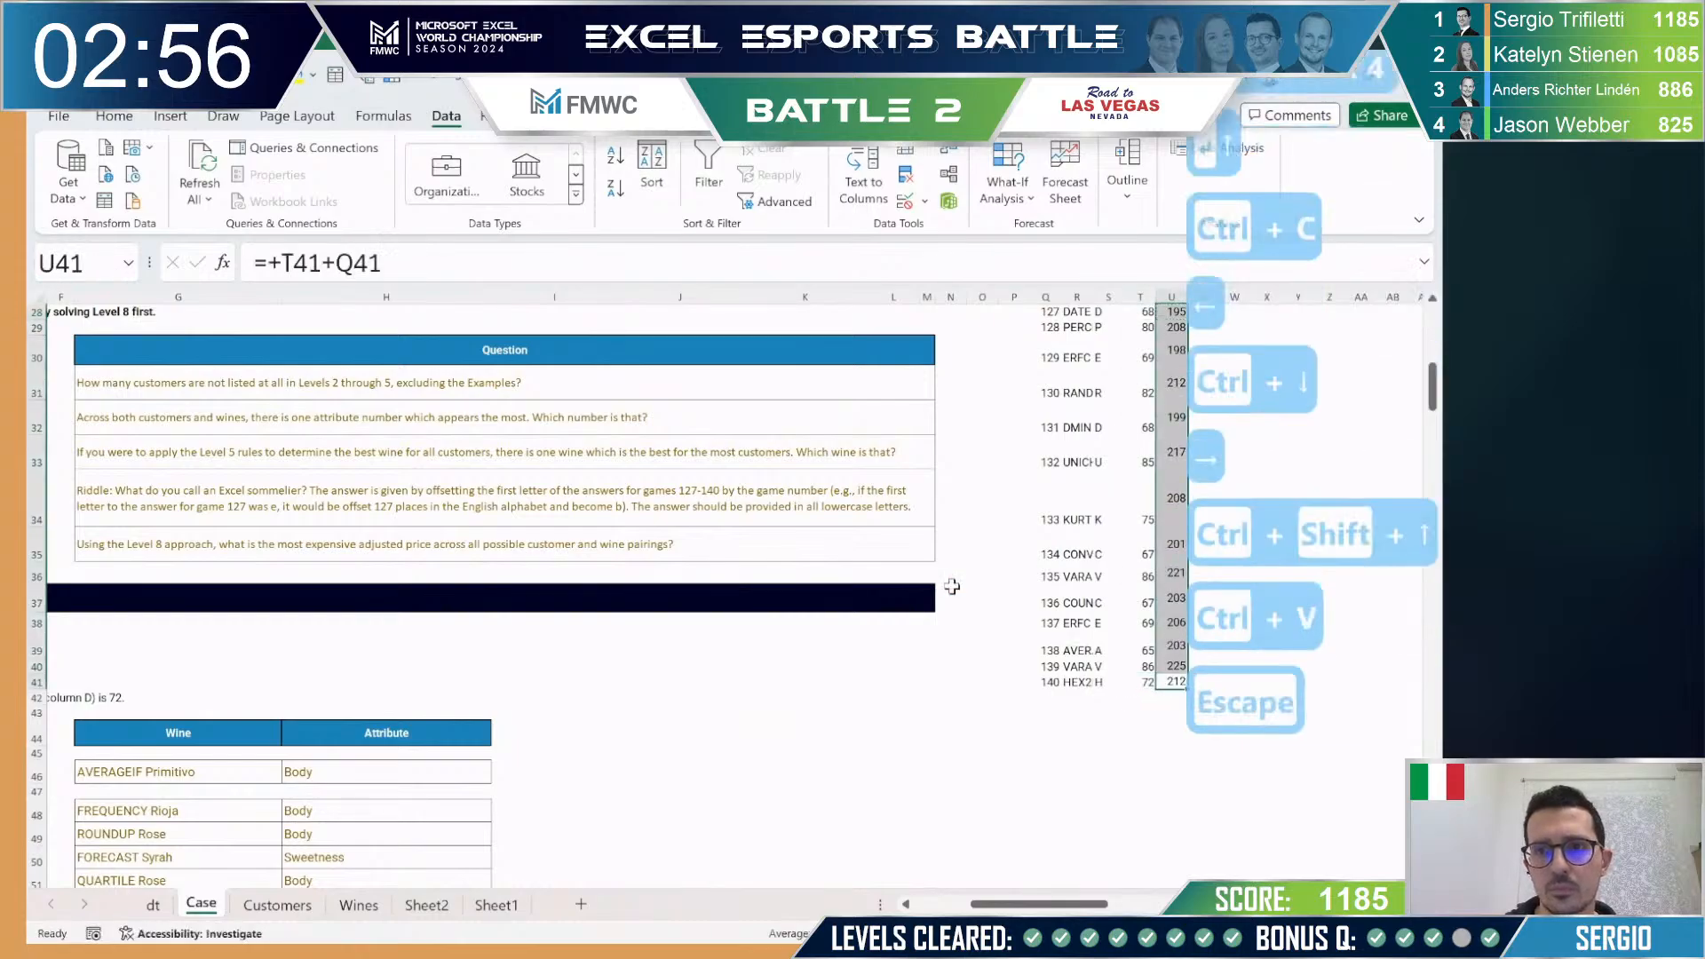
Step: Wrap game 127's offset code back into the alphabet in V28 with =+MOD(U28-65;26)+65
key(ctrl+Up)
key(Right)
text(+)
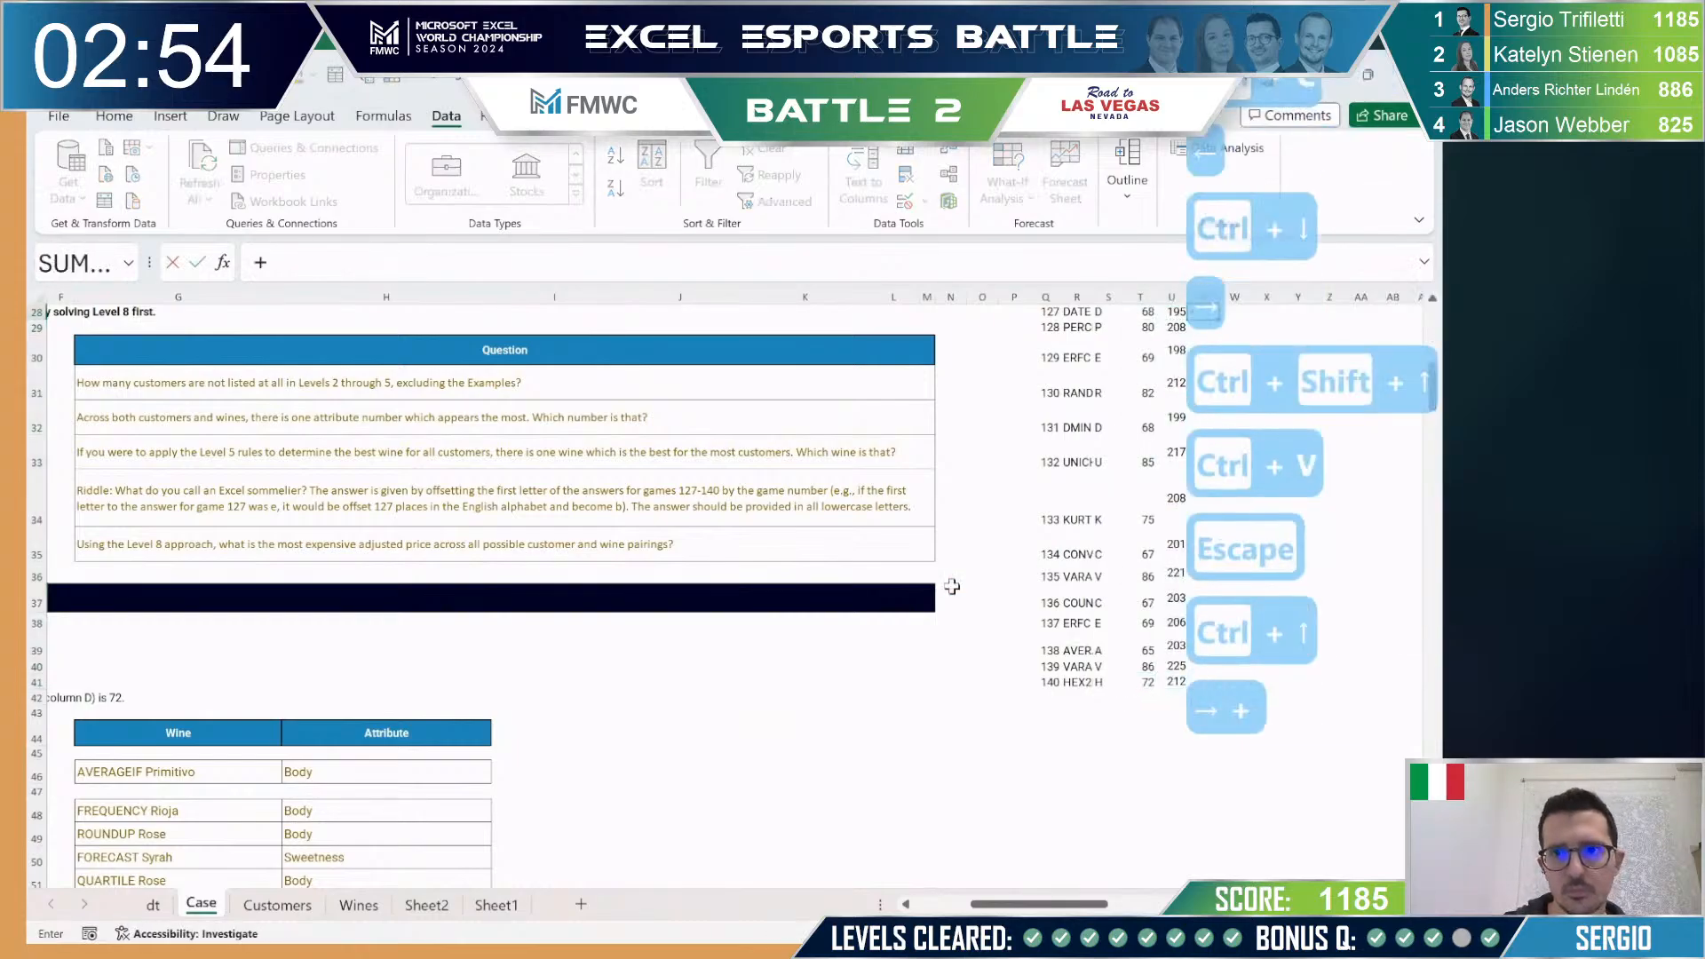
text(mo)
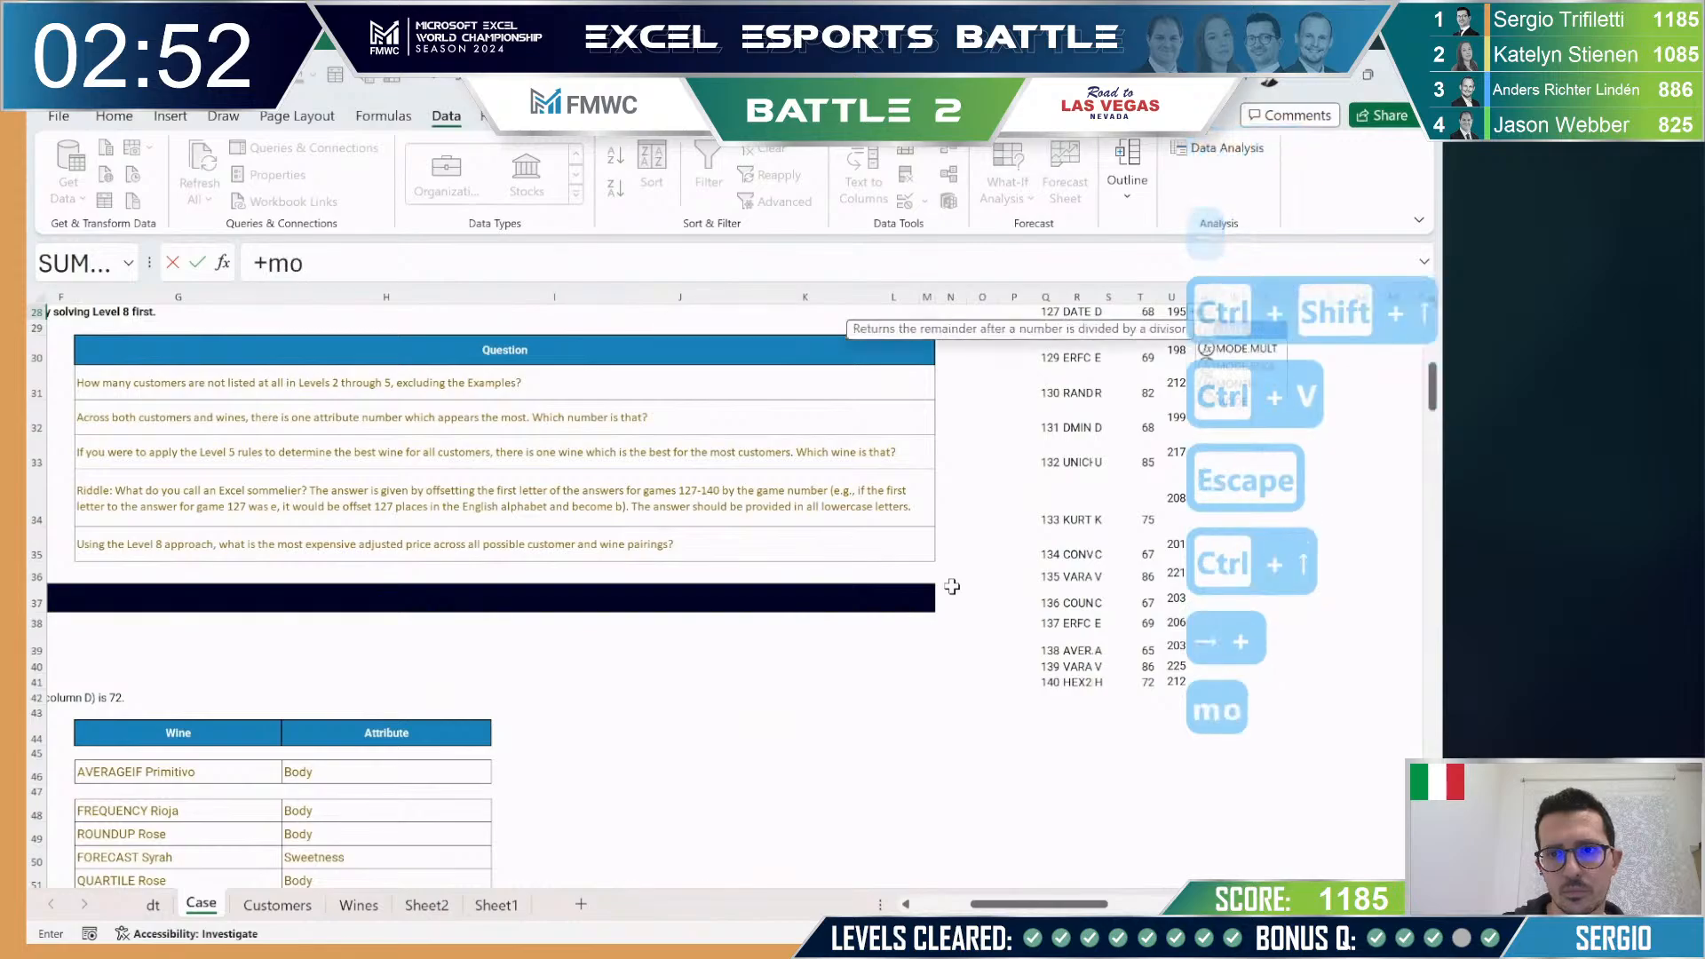
key(Tab)
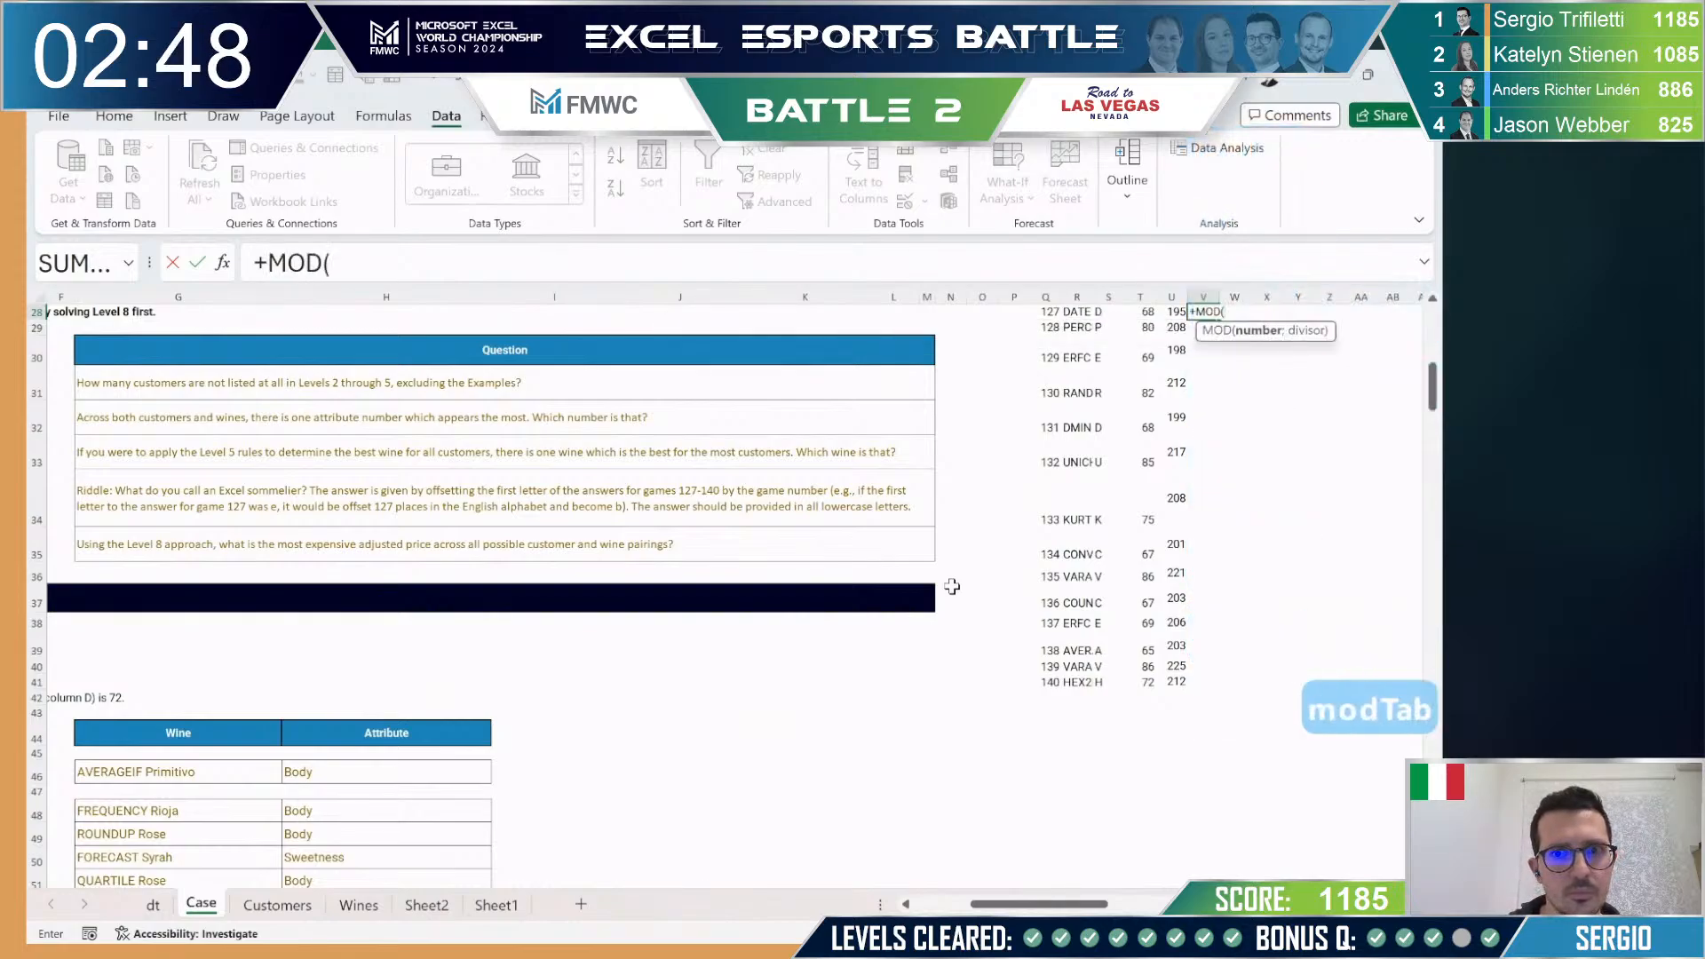
key(Left)
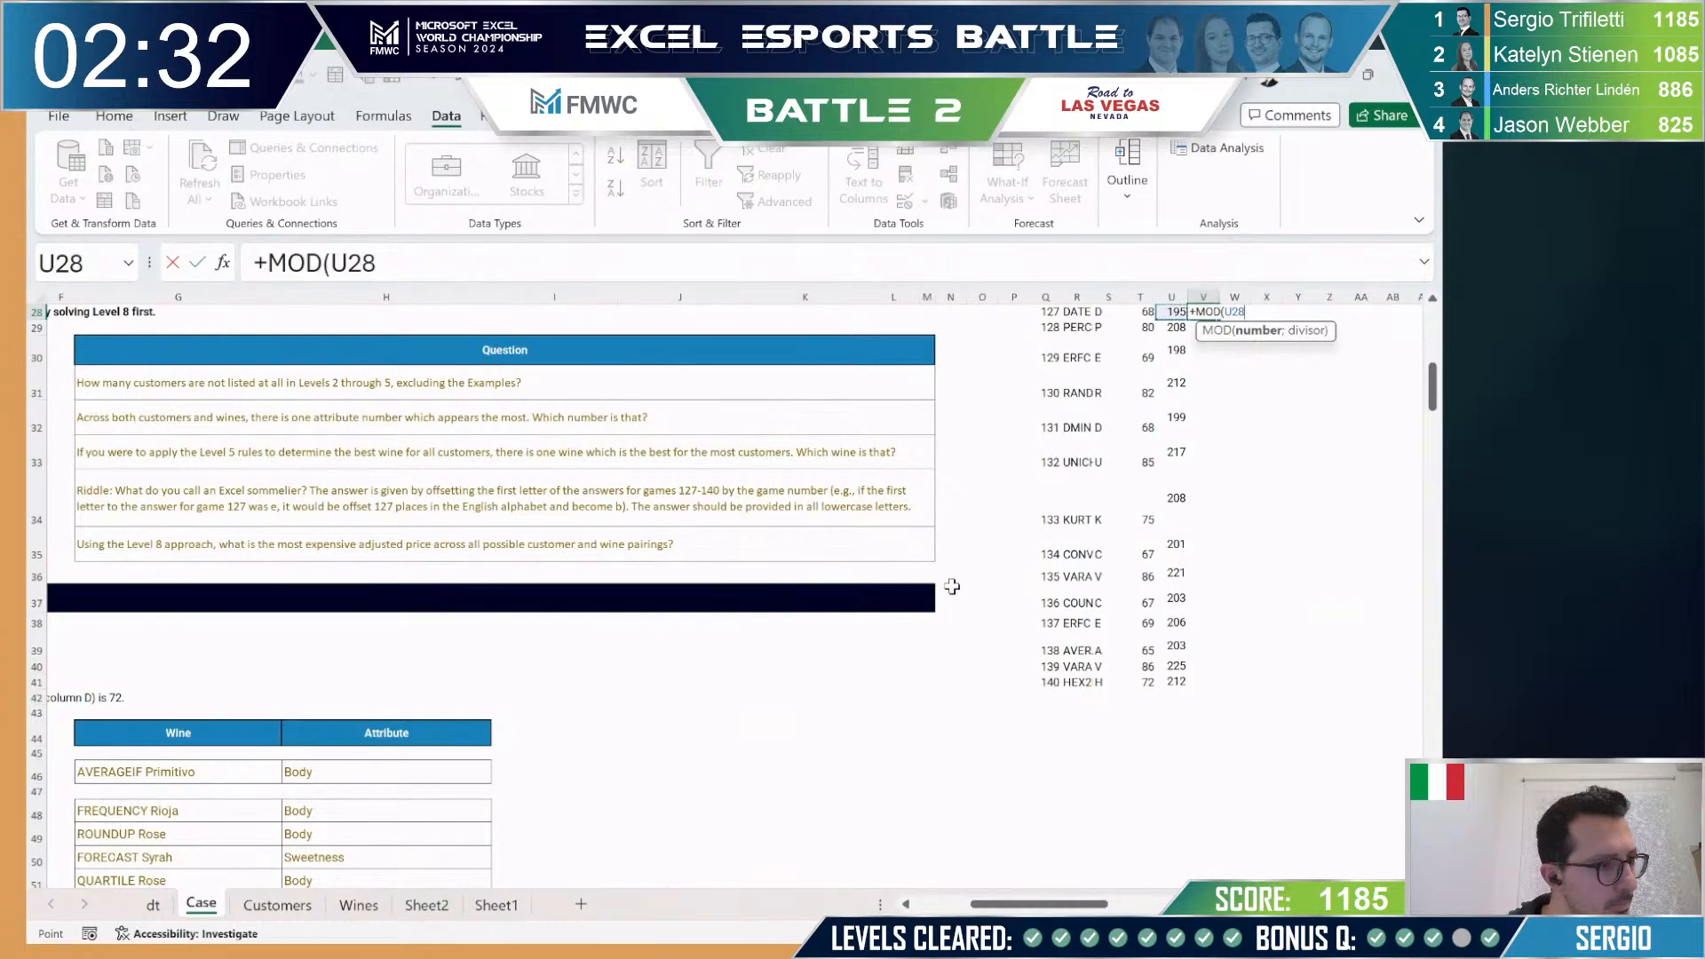
text(-65)
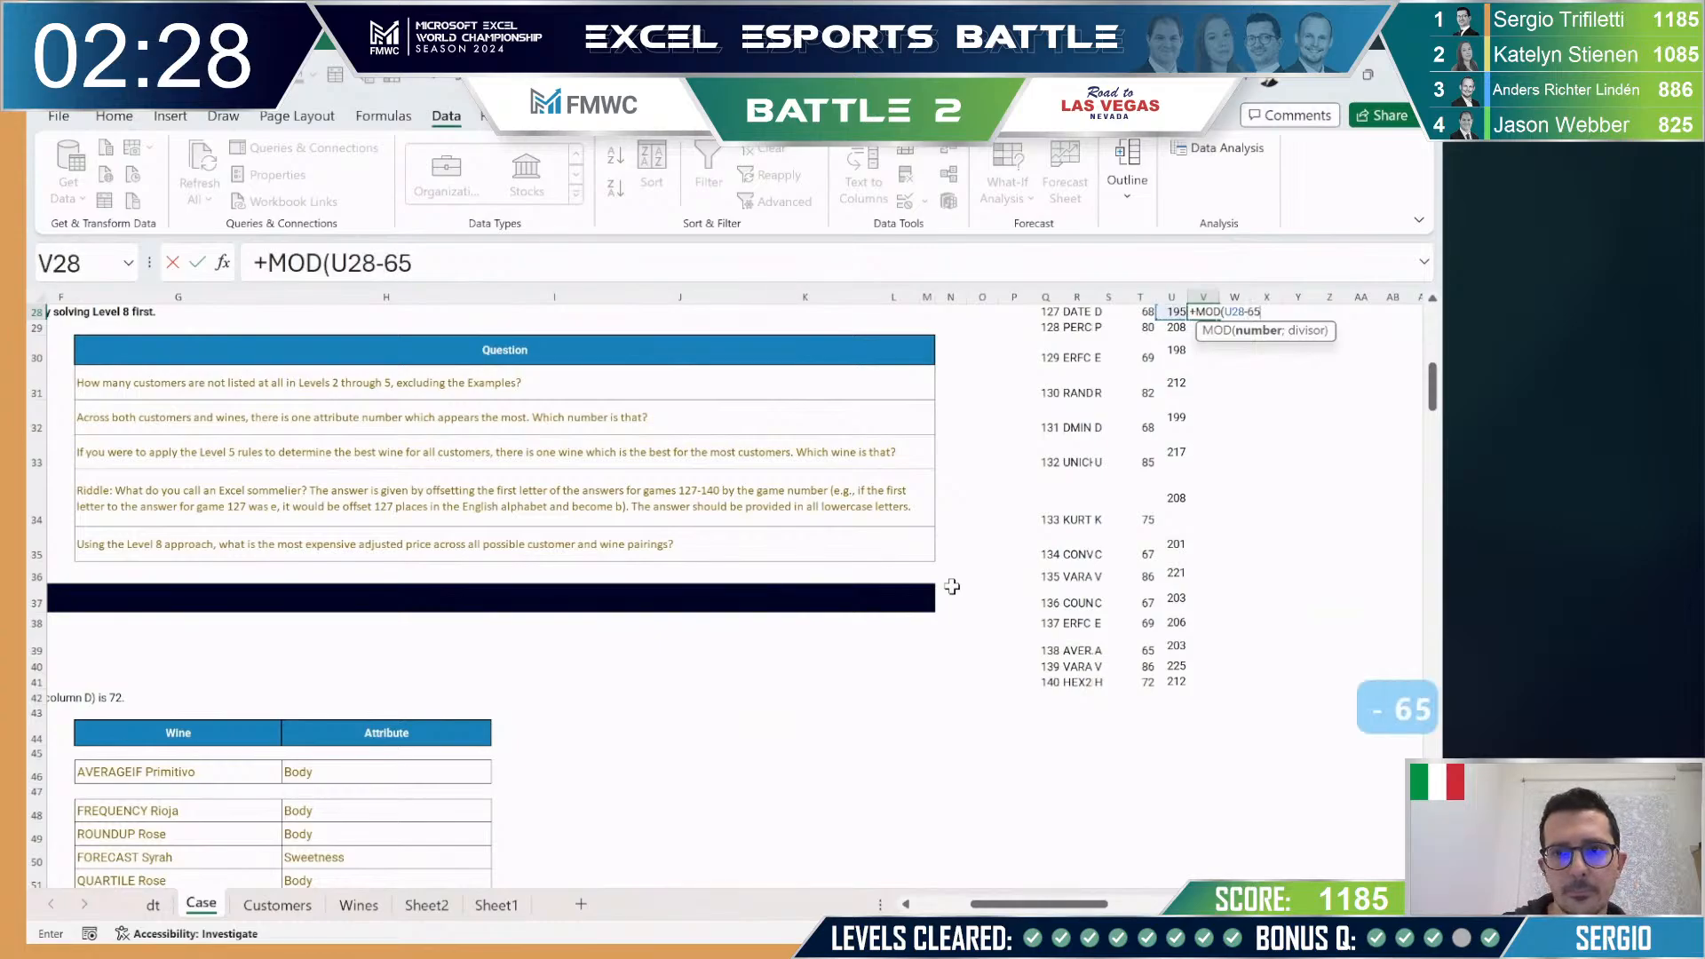
text(;26)
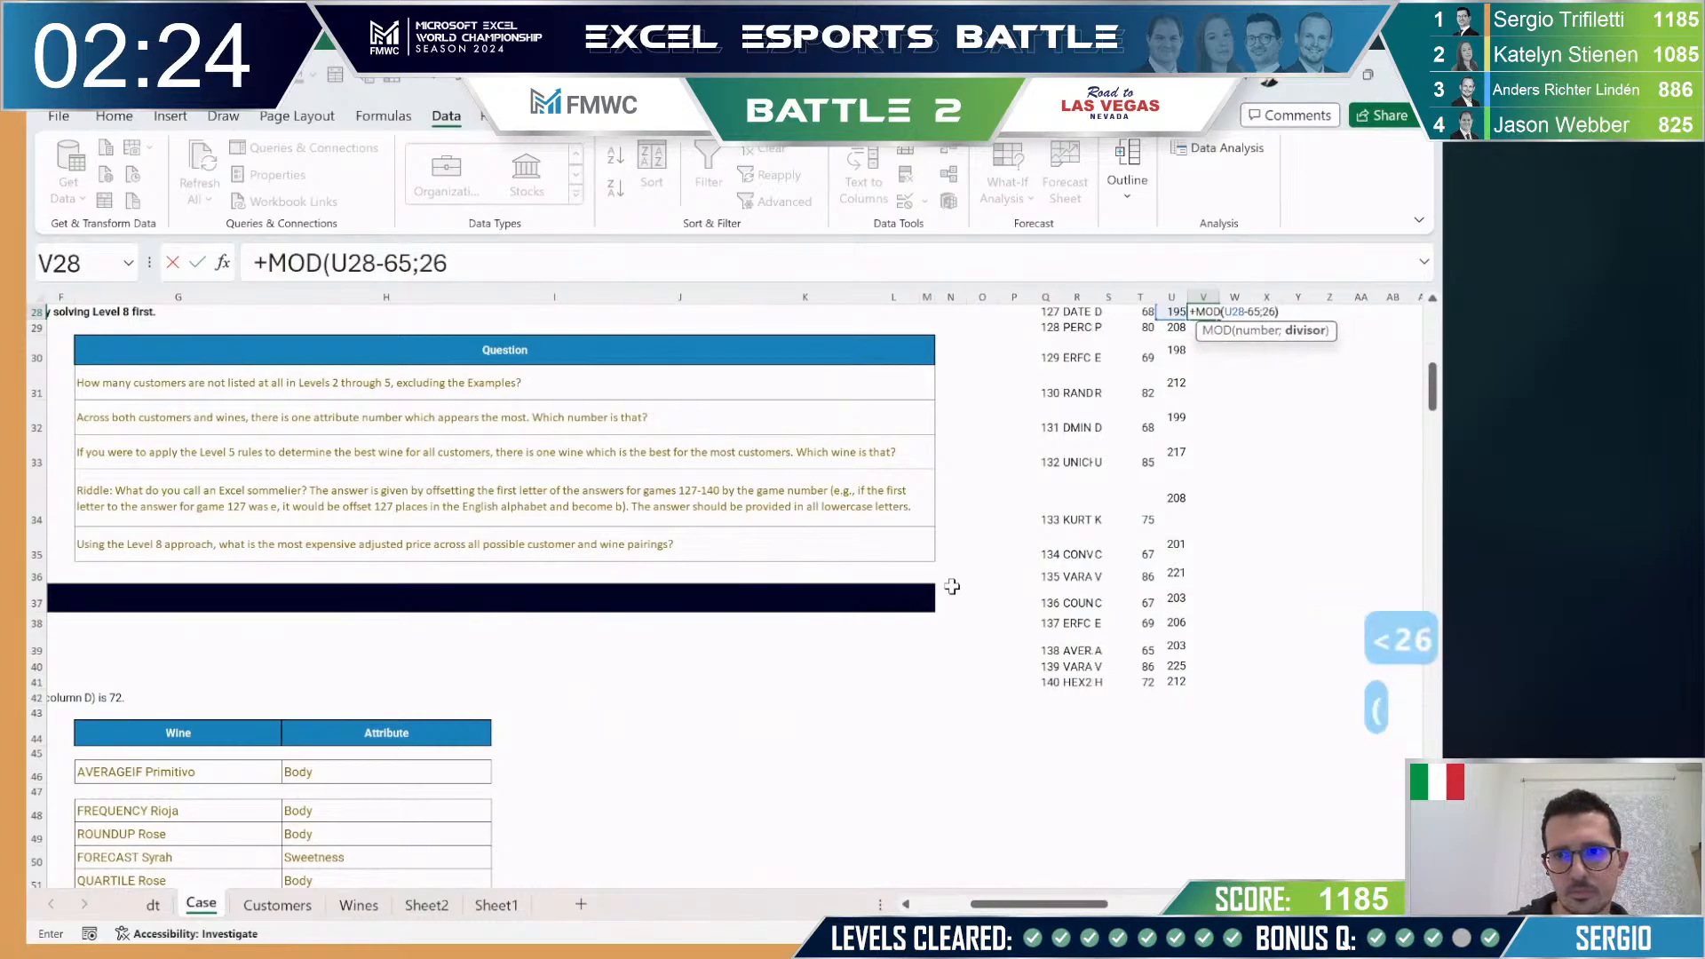
text()+65)
key(Return)
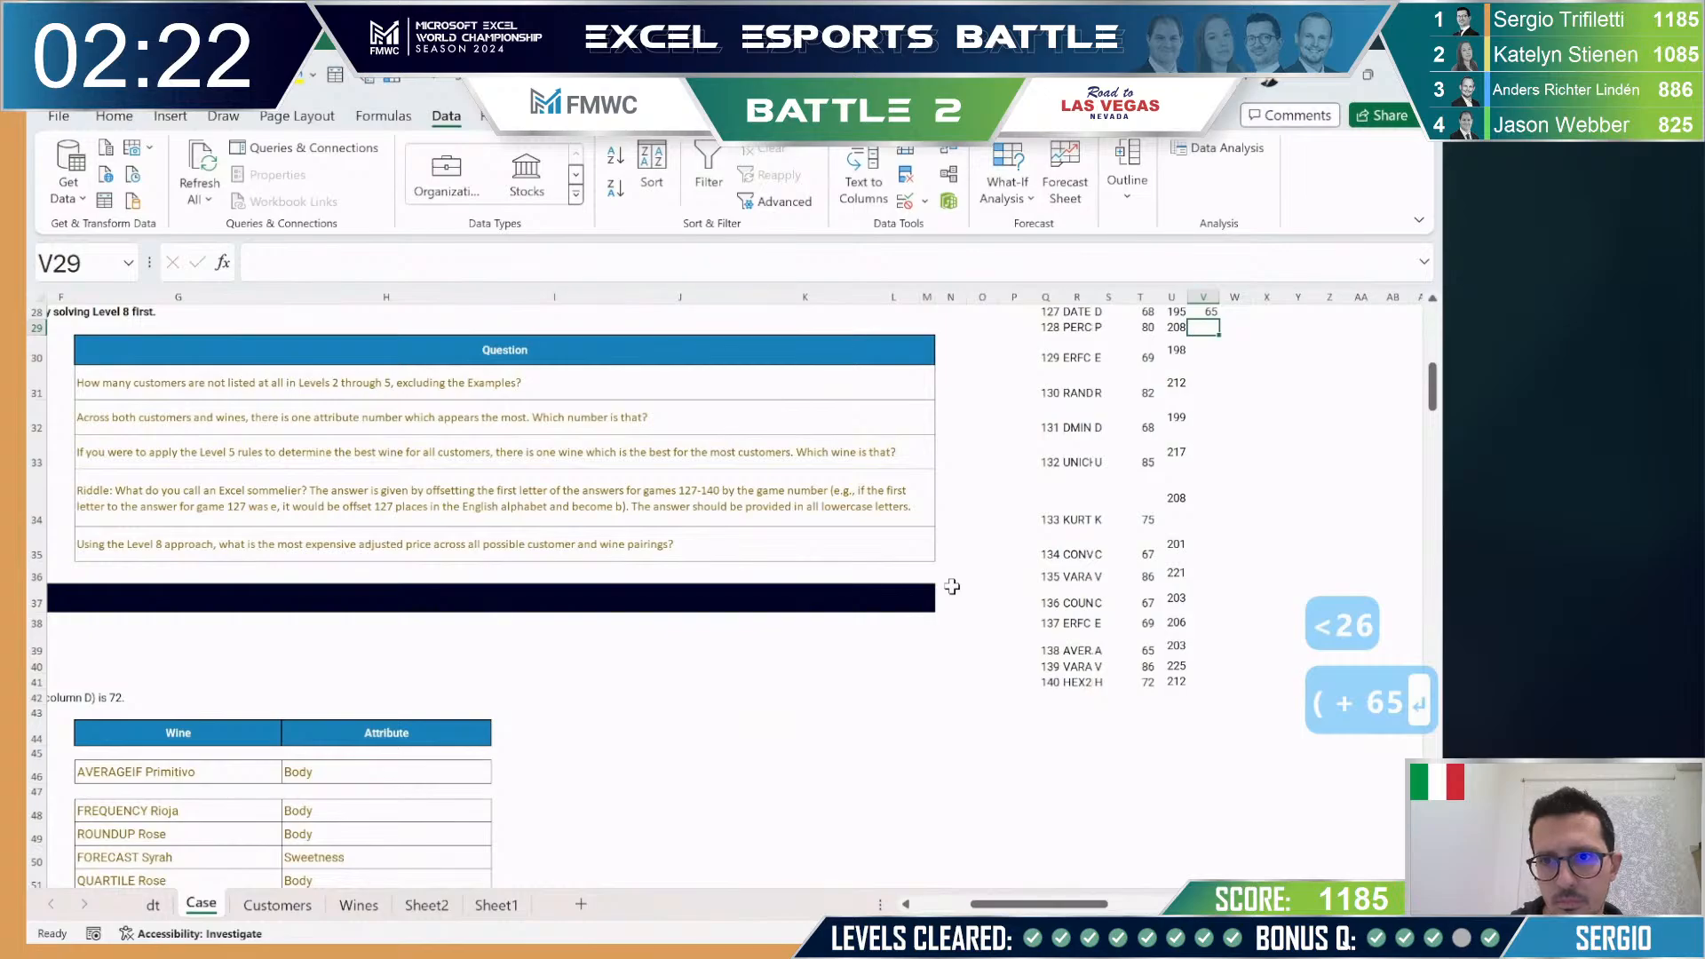
Step: Convert the wrapped code to a letter in W28 with =+CHAR(V28)
key(Up)
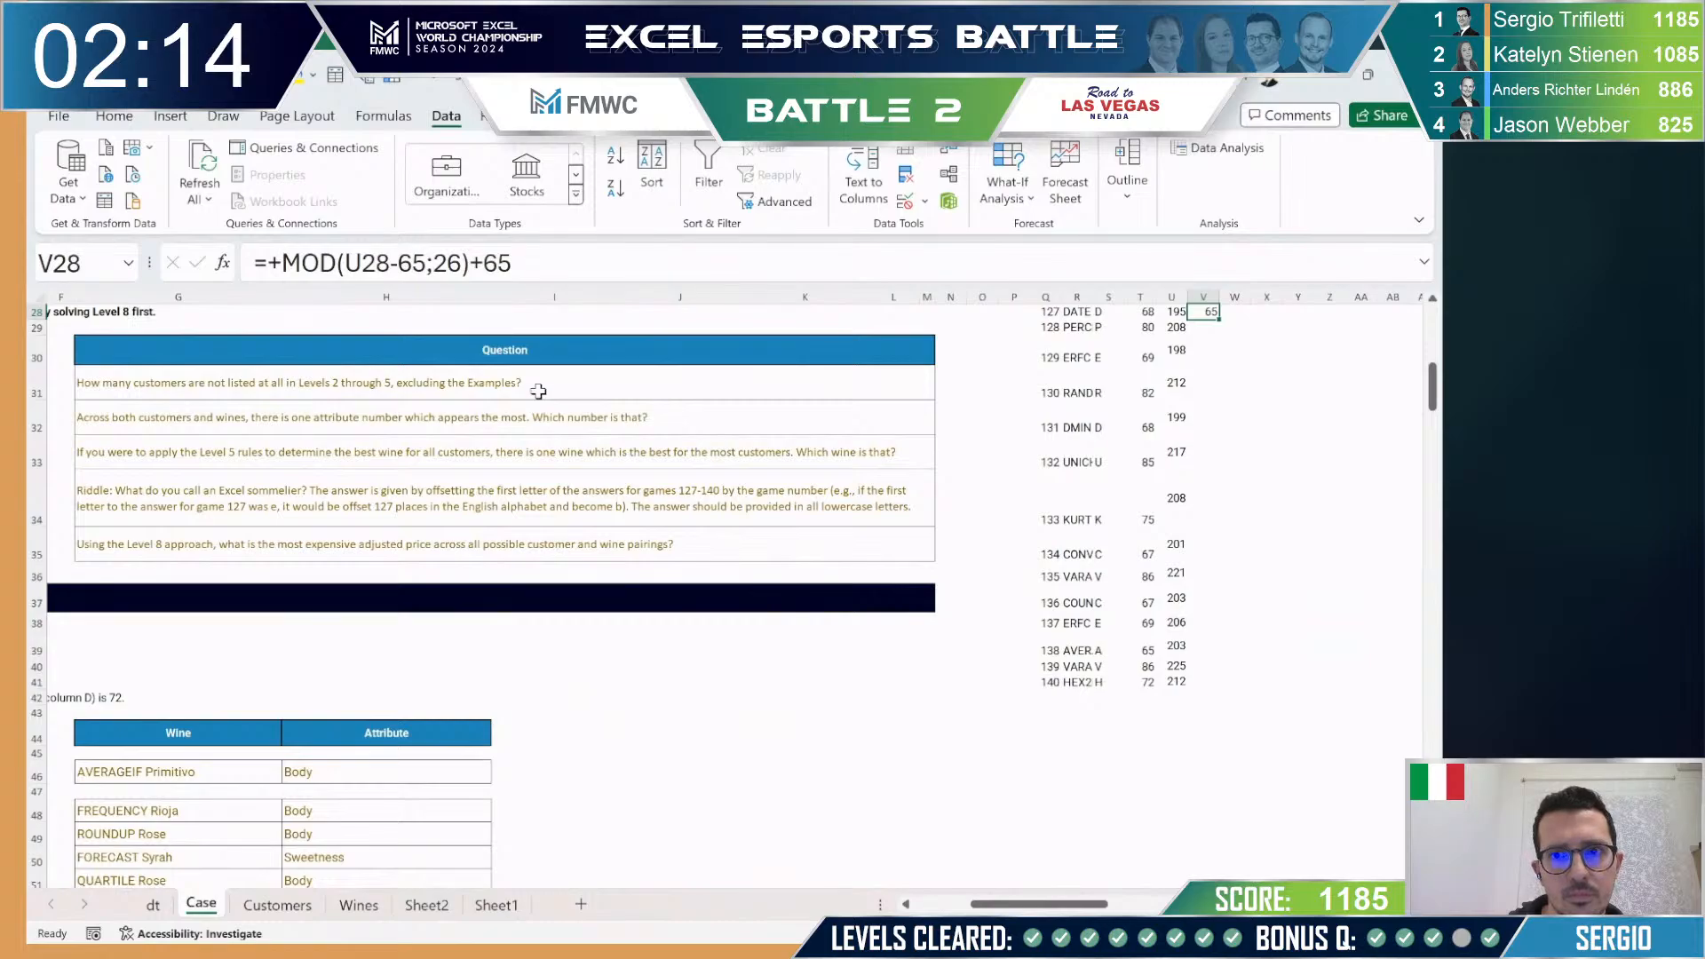
key(Right)
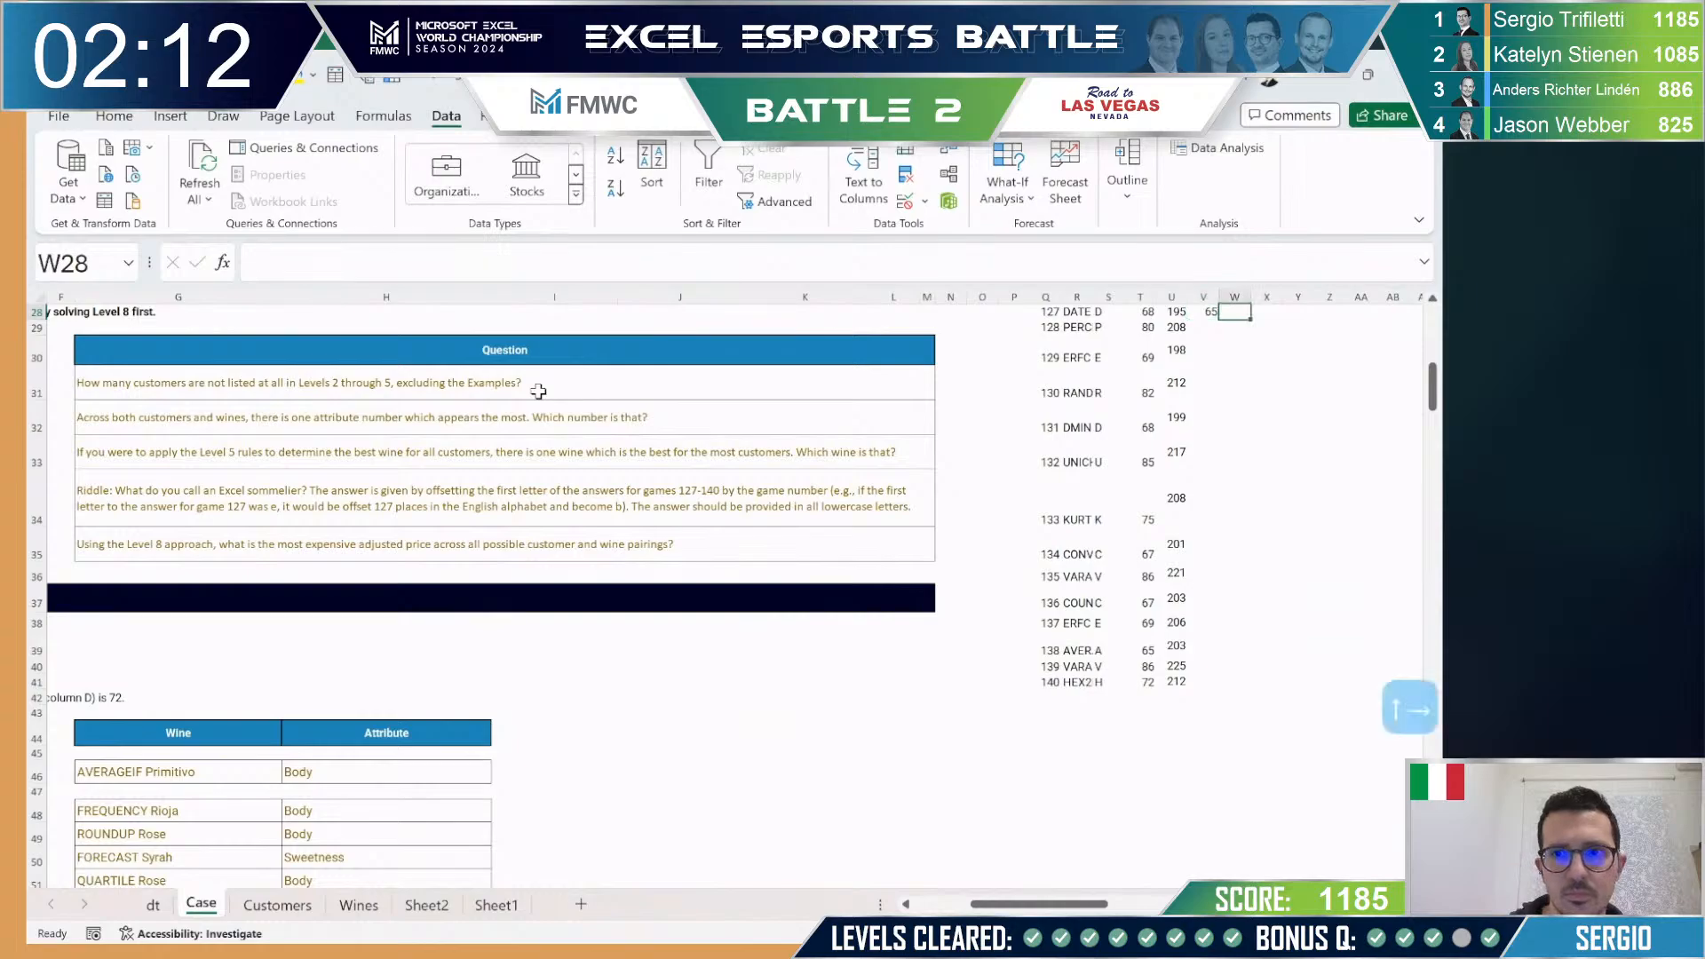
text(+ch)
key(Tab)
key(Left)
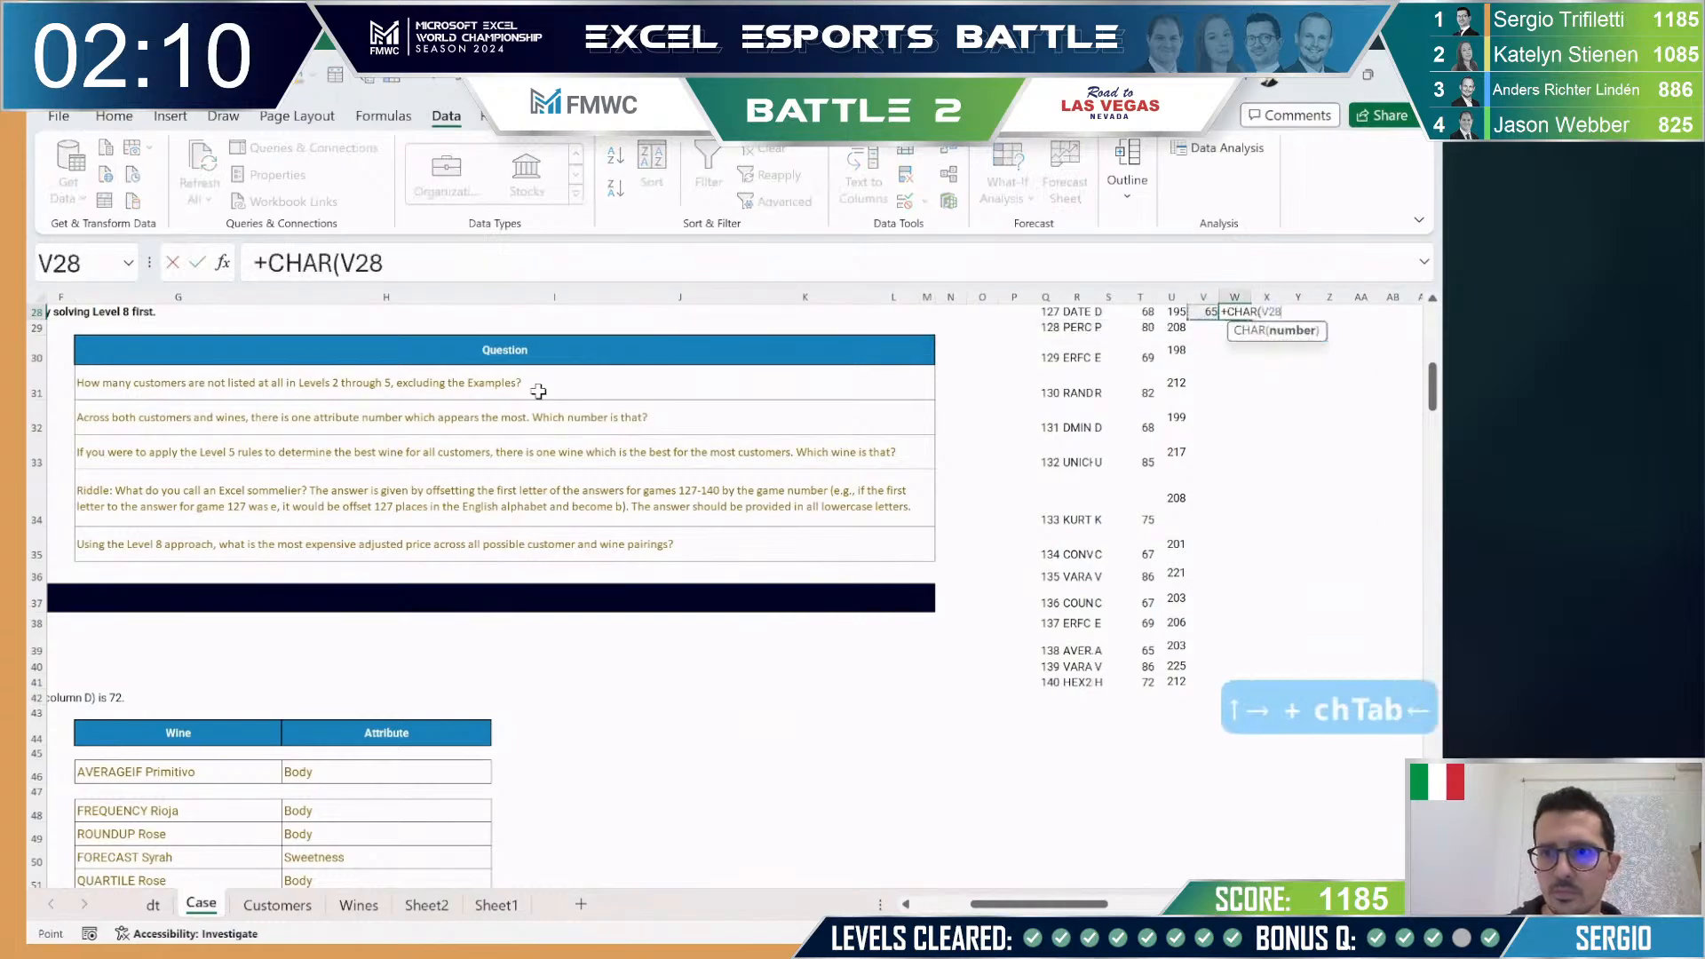
key(Return)
Step: Copy the wrapped-code and letter formulas in V28:W28 down to row 41
key(Up)
key(Left)
key(shift+Right)
key(ctrl+c)
key(Left)
key(ctrl+Down)
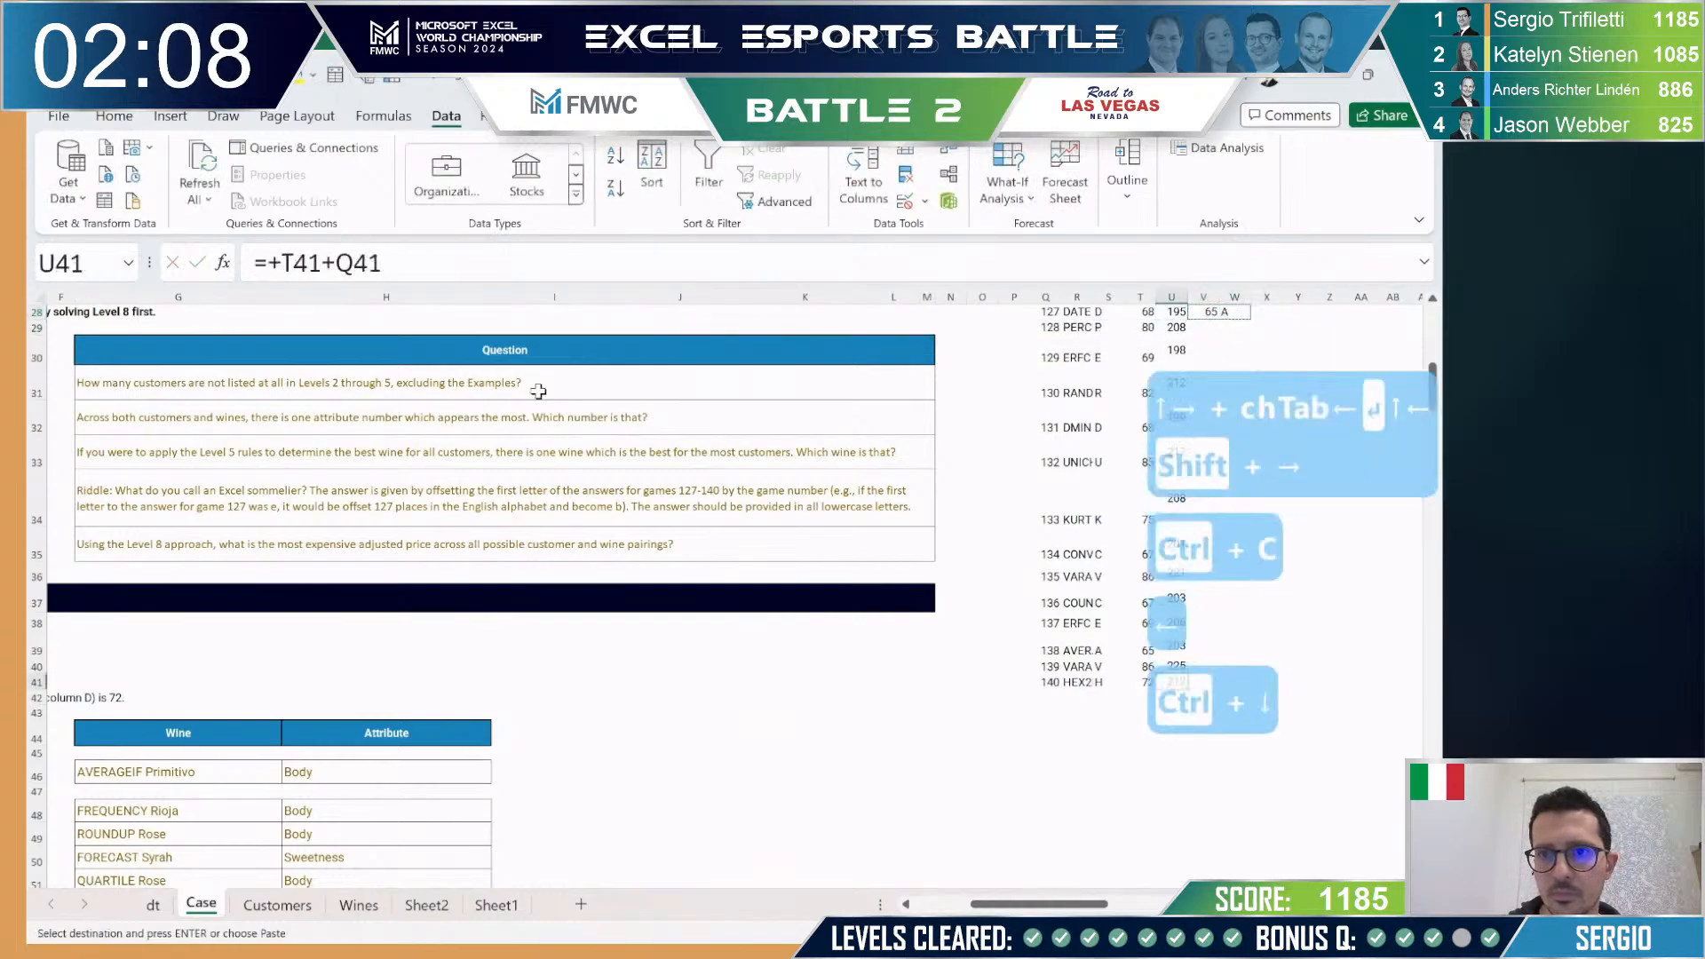
key(Right)
key(ctrl+shift+Up)
key(ctrl+v)
key(Escape)
Step: Join the decoded letters into one word in W27 with =+CONCAT(W28:W41)
key(ctrl+Up)
key(Right)
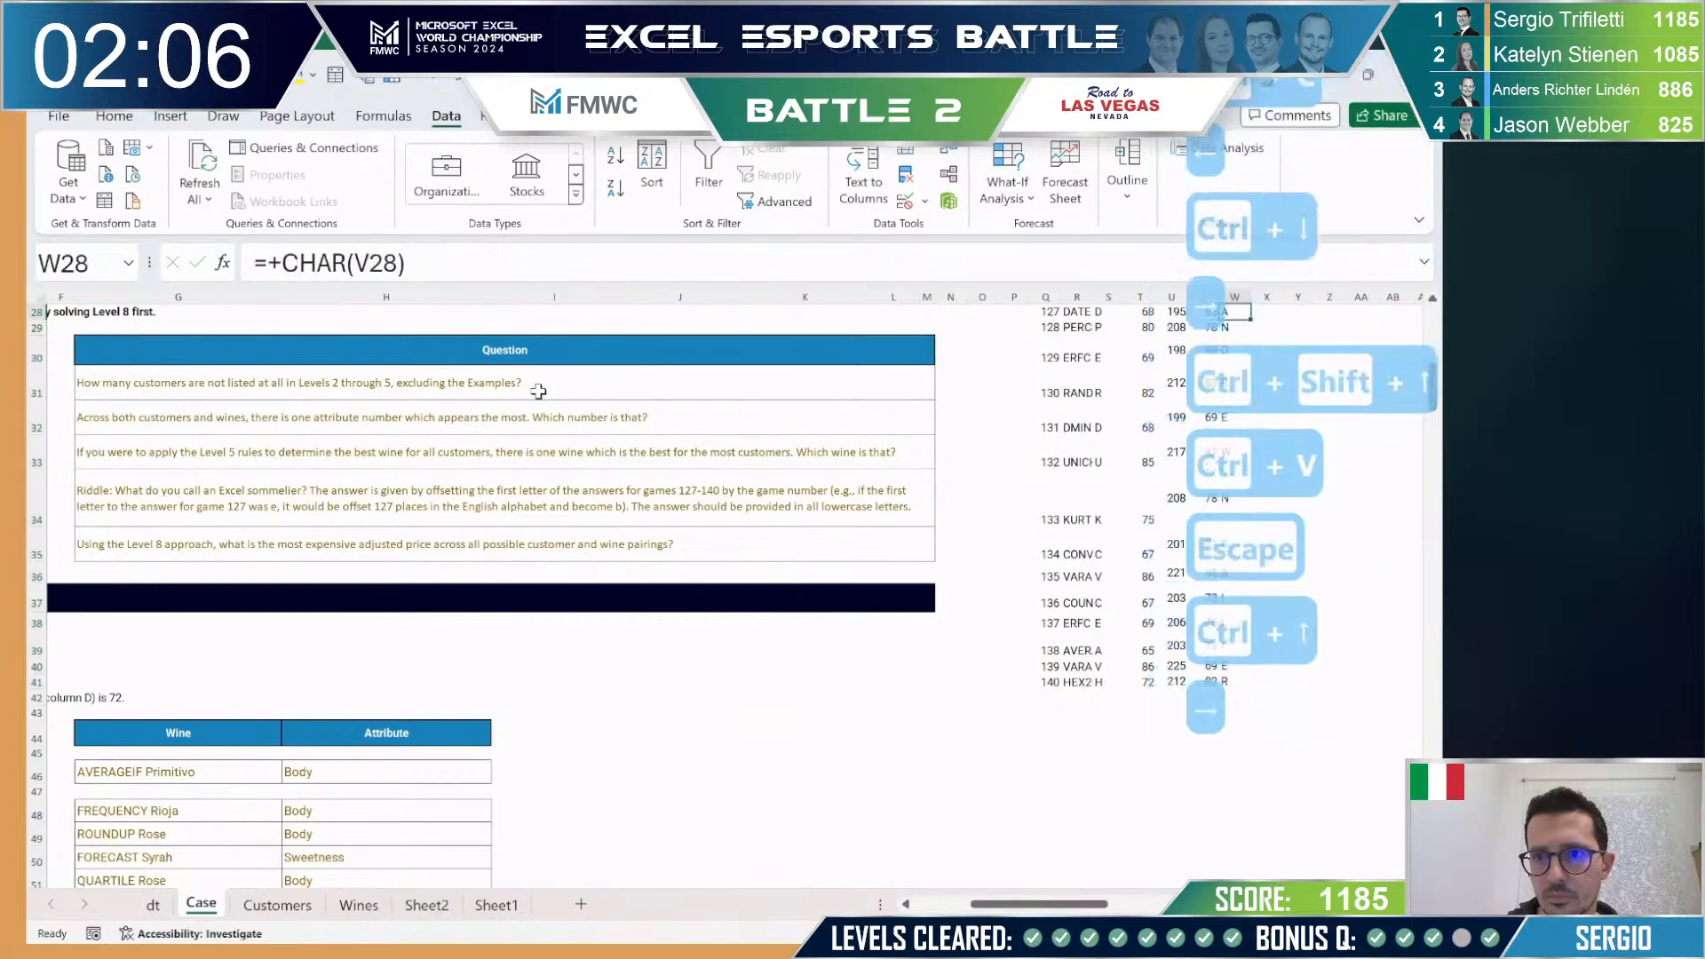
key(Up)
text(+con)
key(Tab)
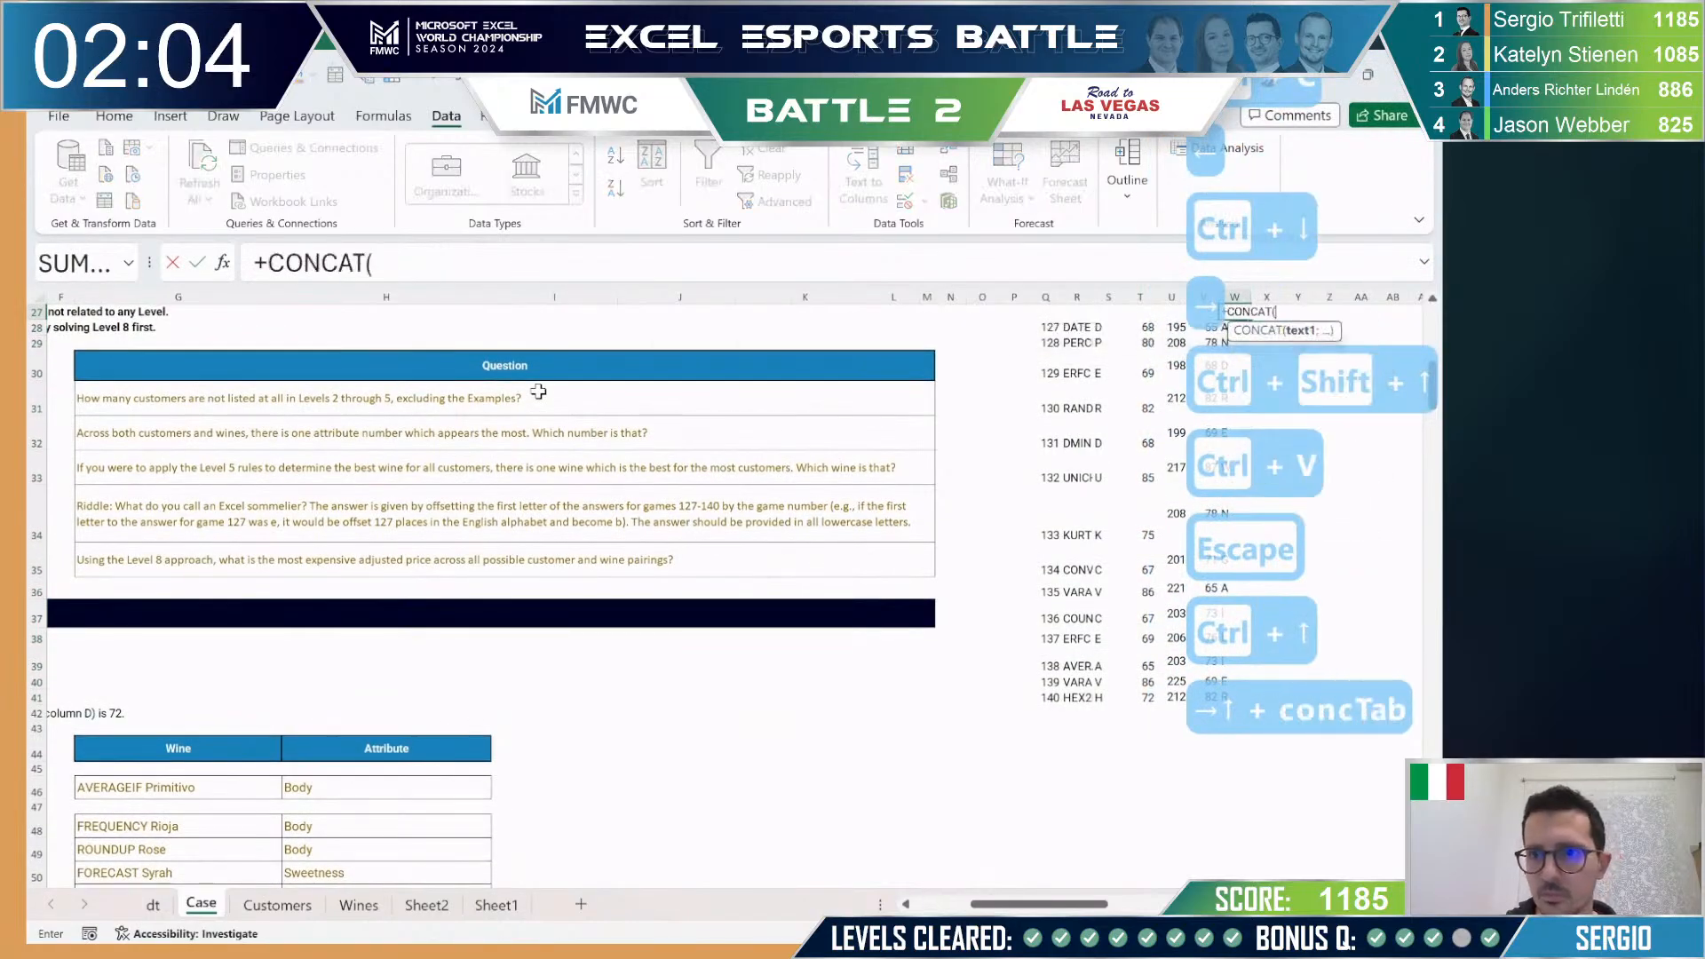
key(Down)
key(ctrl+shift+Down)
key(Return)
Step: Paste the joined riddle word as a value into X27, copy it, and switch to the answers workbook in the browser
key(Up)
key(ctrl+c)
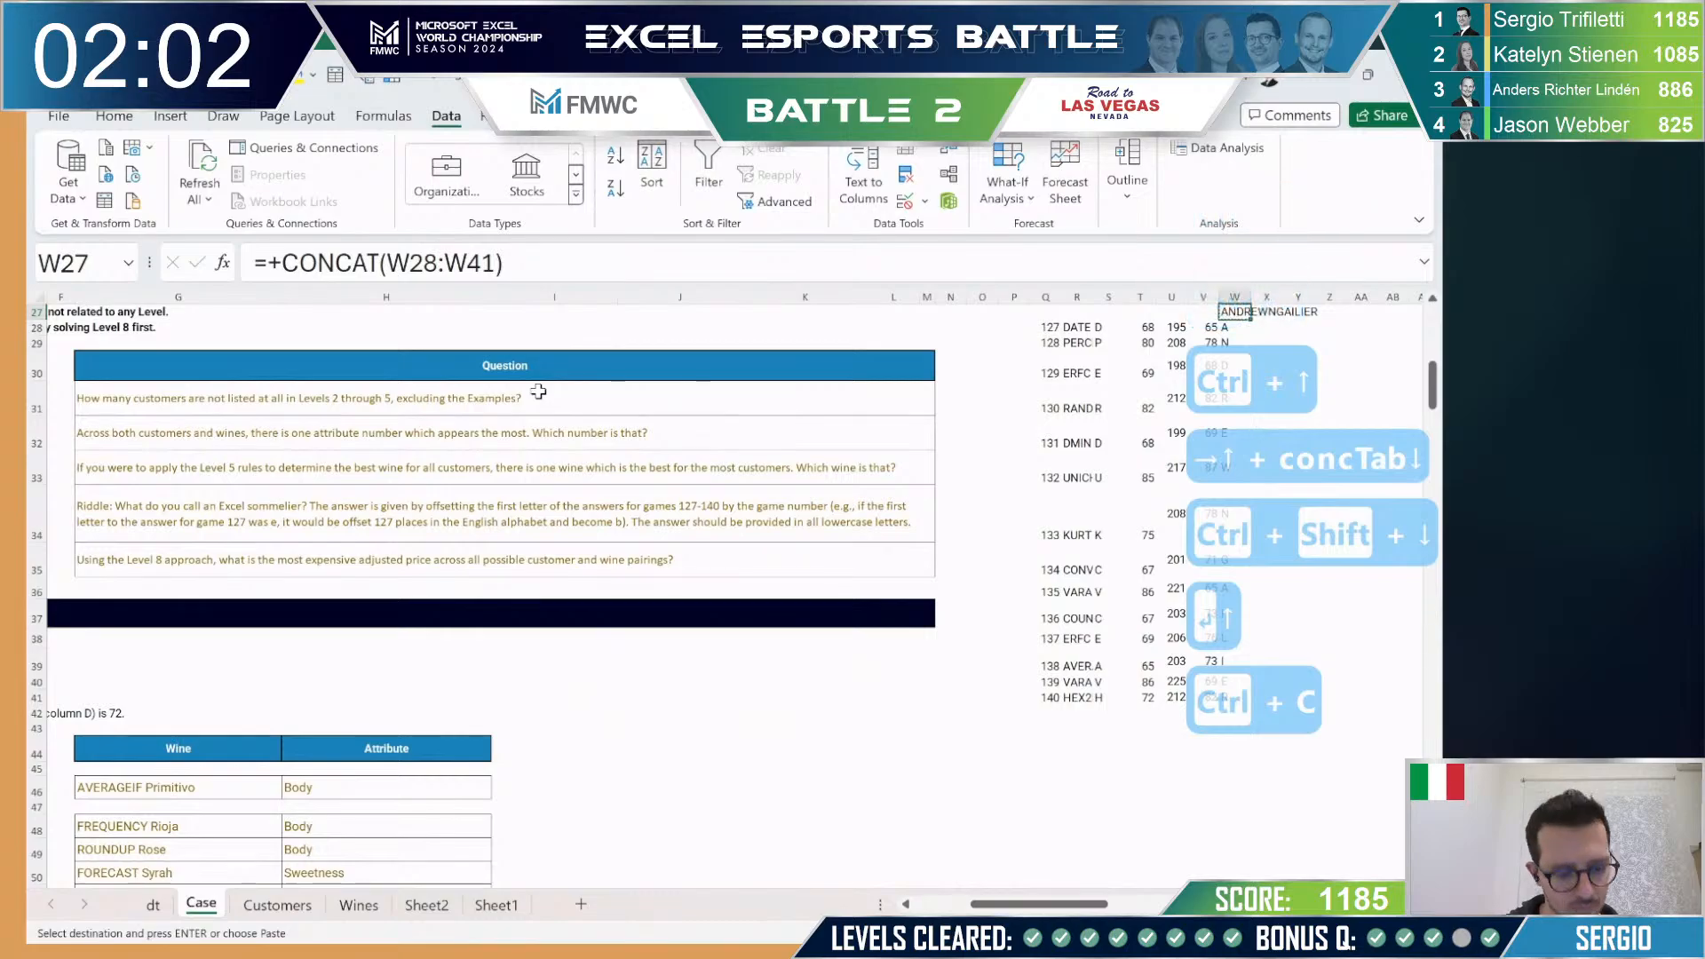
key(Right)
key(ctrl+shift+v)
key(ctrl+c)
key(alt+Tab)
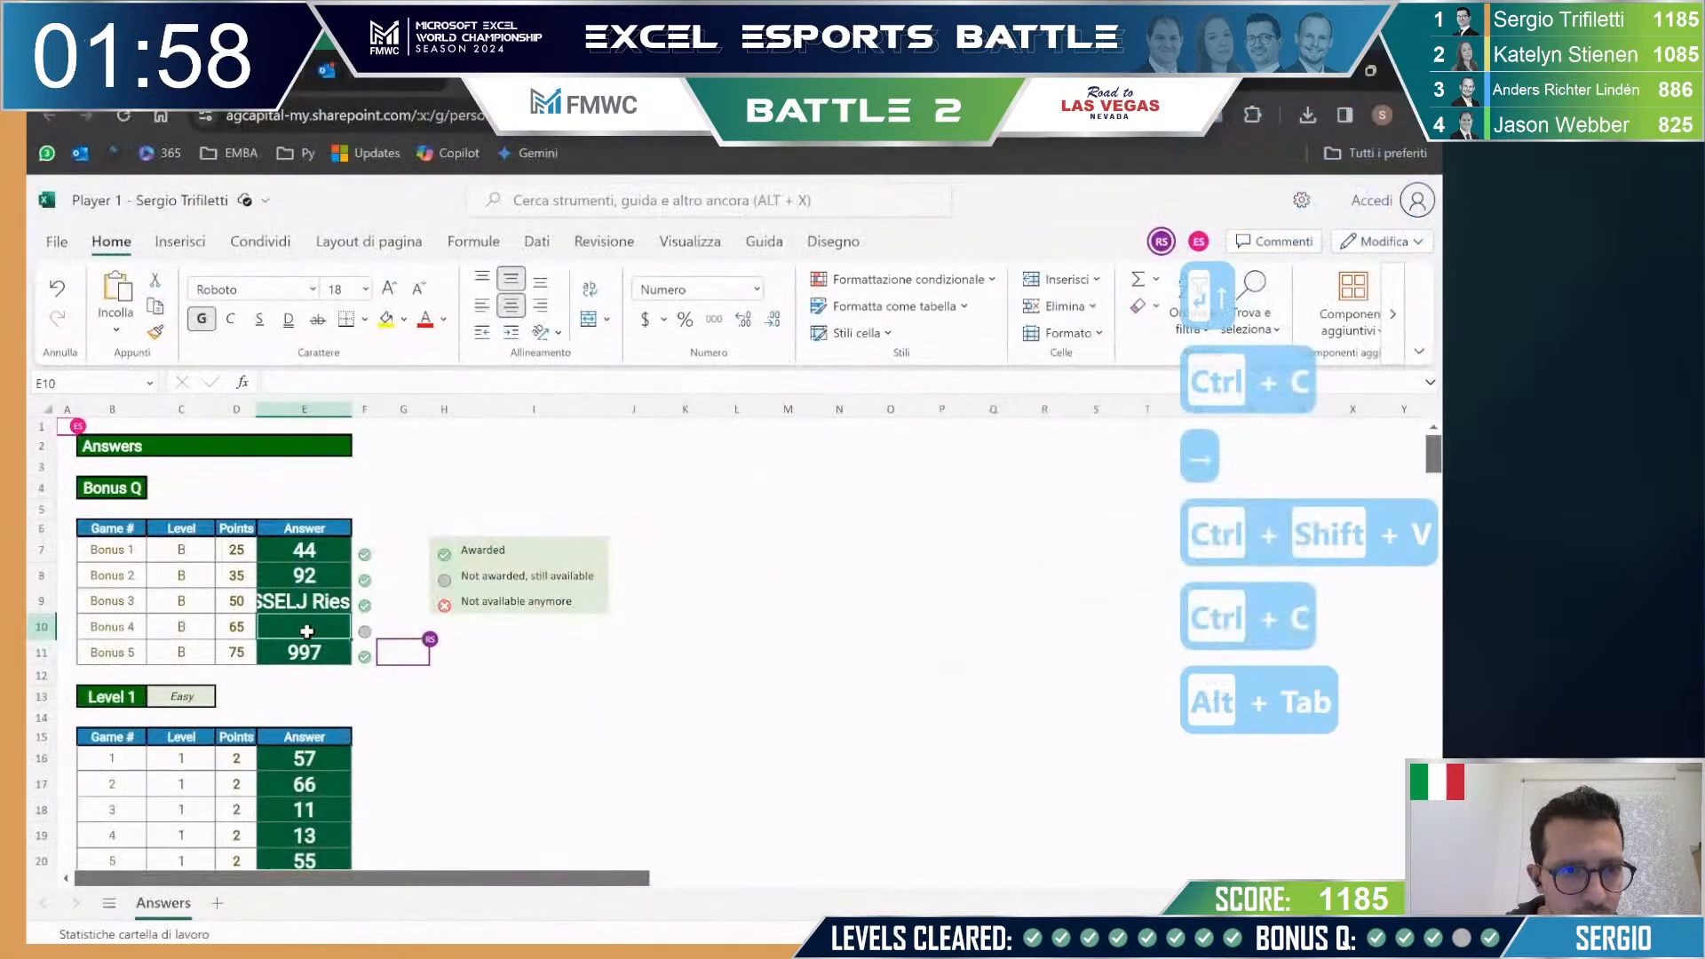
Step: Paste the decoded riddle word into E10 as the Bonus 4 answer and tidy the end of the entry
key(ctrl+v)
key(Return)
key(Up)
key(F2)
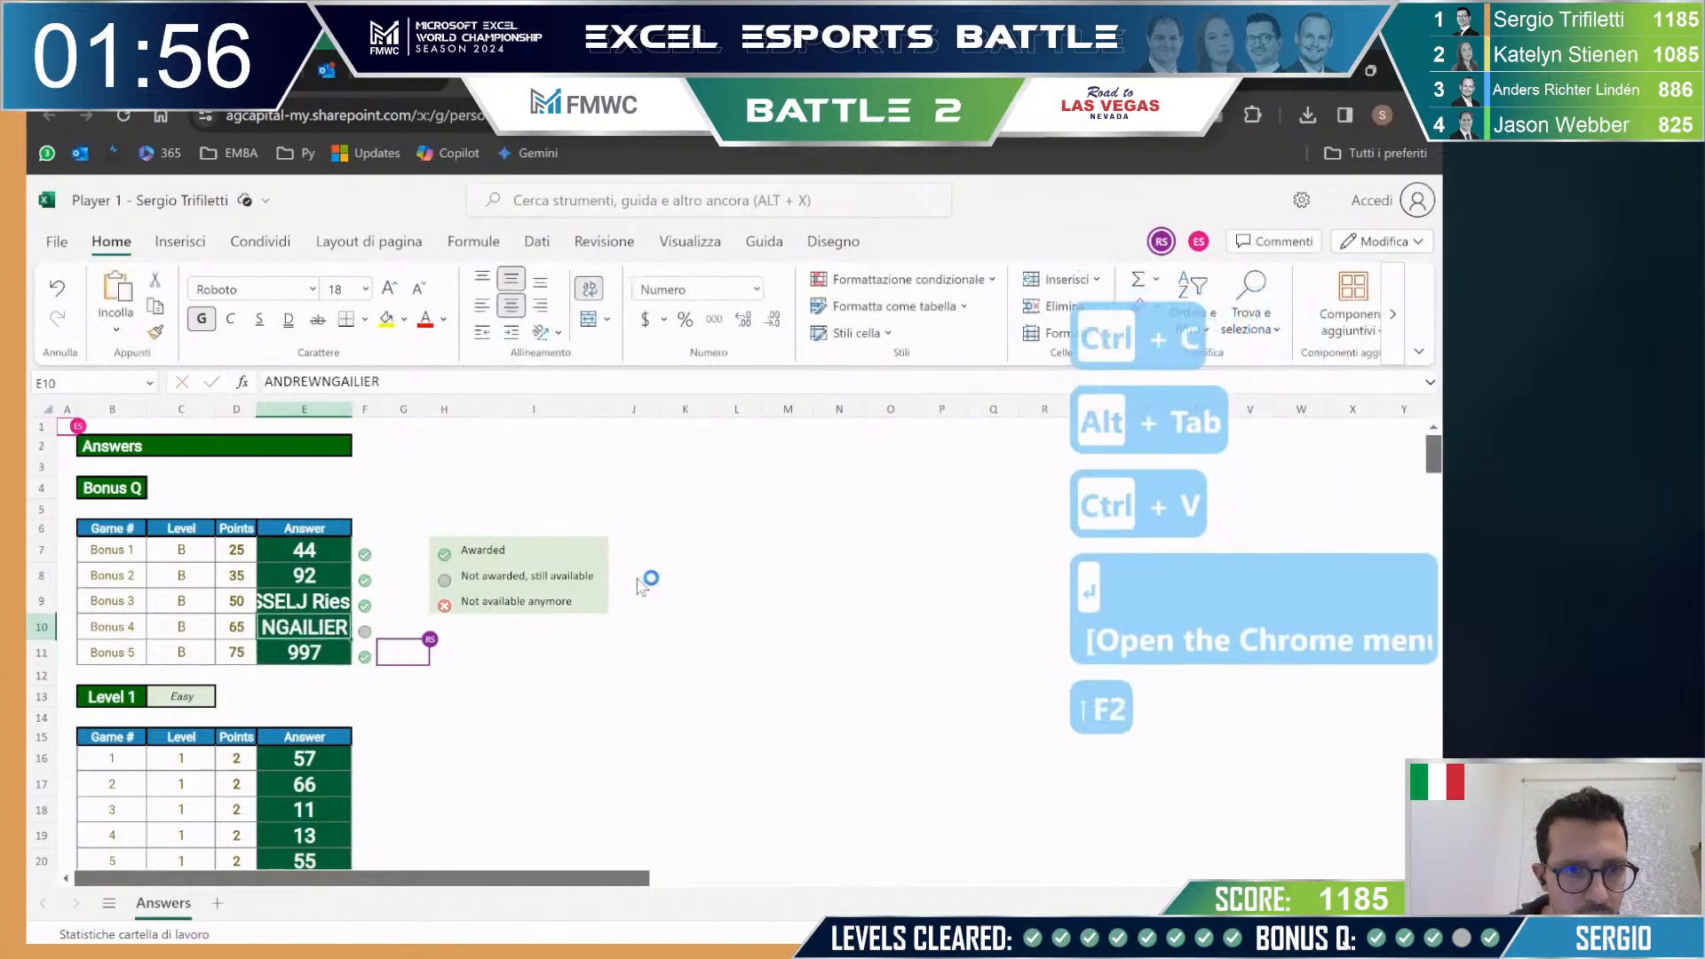
key(BackSpace)
key(Return)
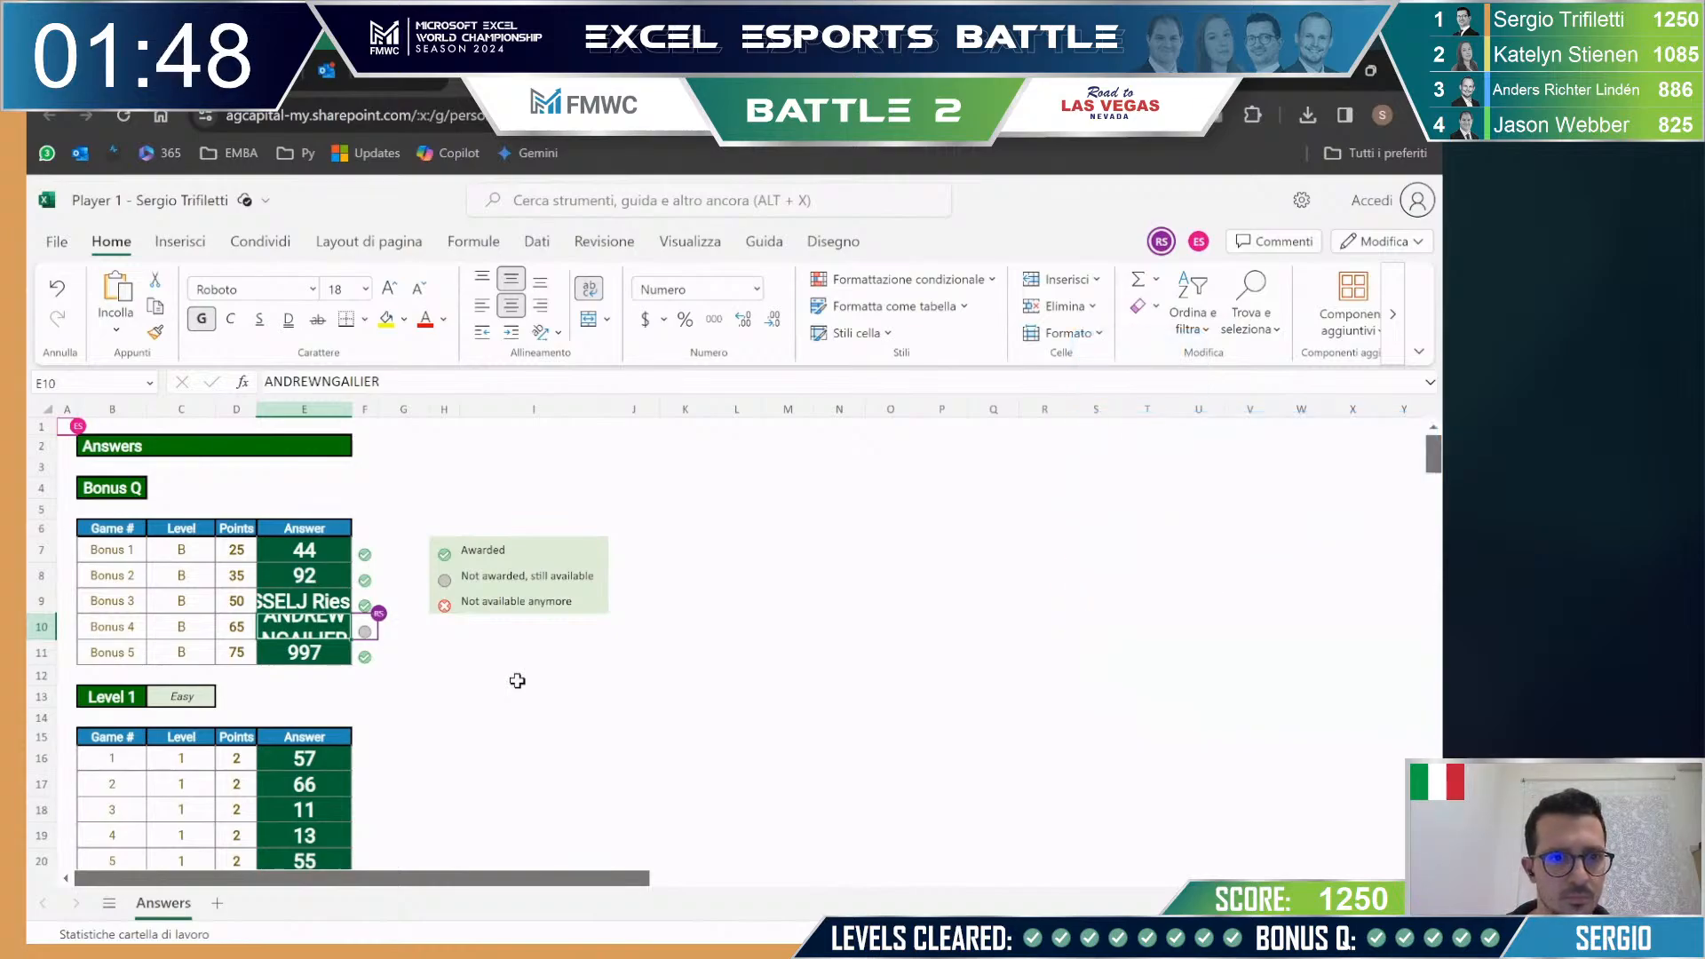
key(ctrl+Tab)
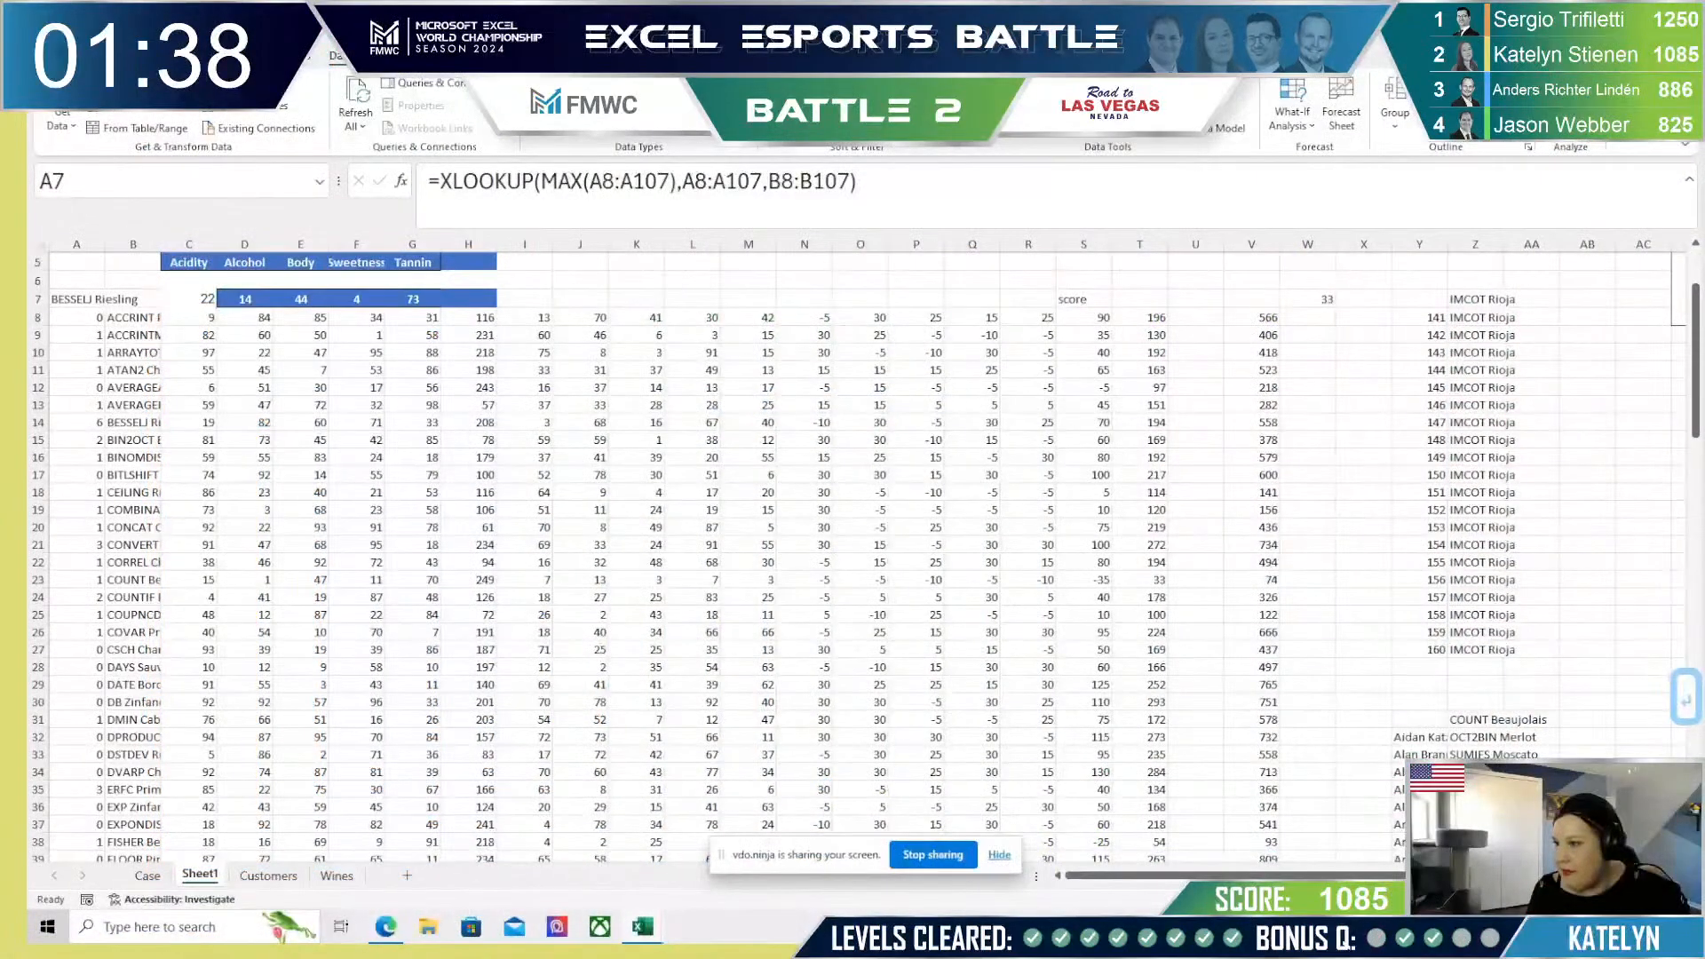
Step: Test the character code 64 with =CHAR(64) in a helper cell on Sheet1
key(Up)
key(BackSpace)
key(Return)
key(Up)
key(Up)
key(Right)
key(Right)
key(Right)
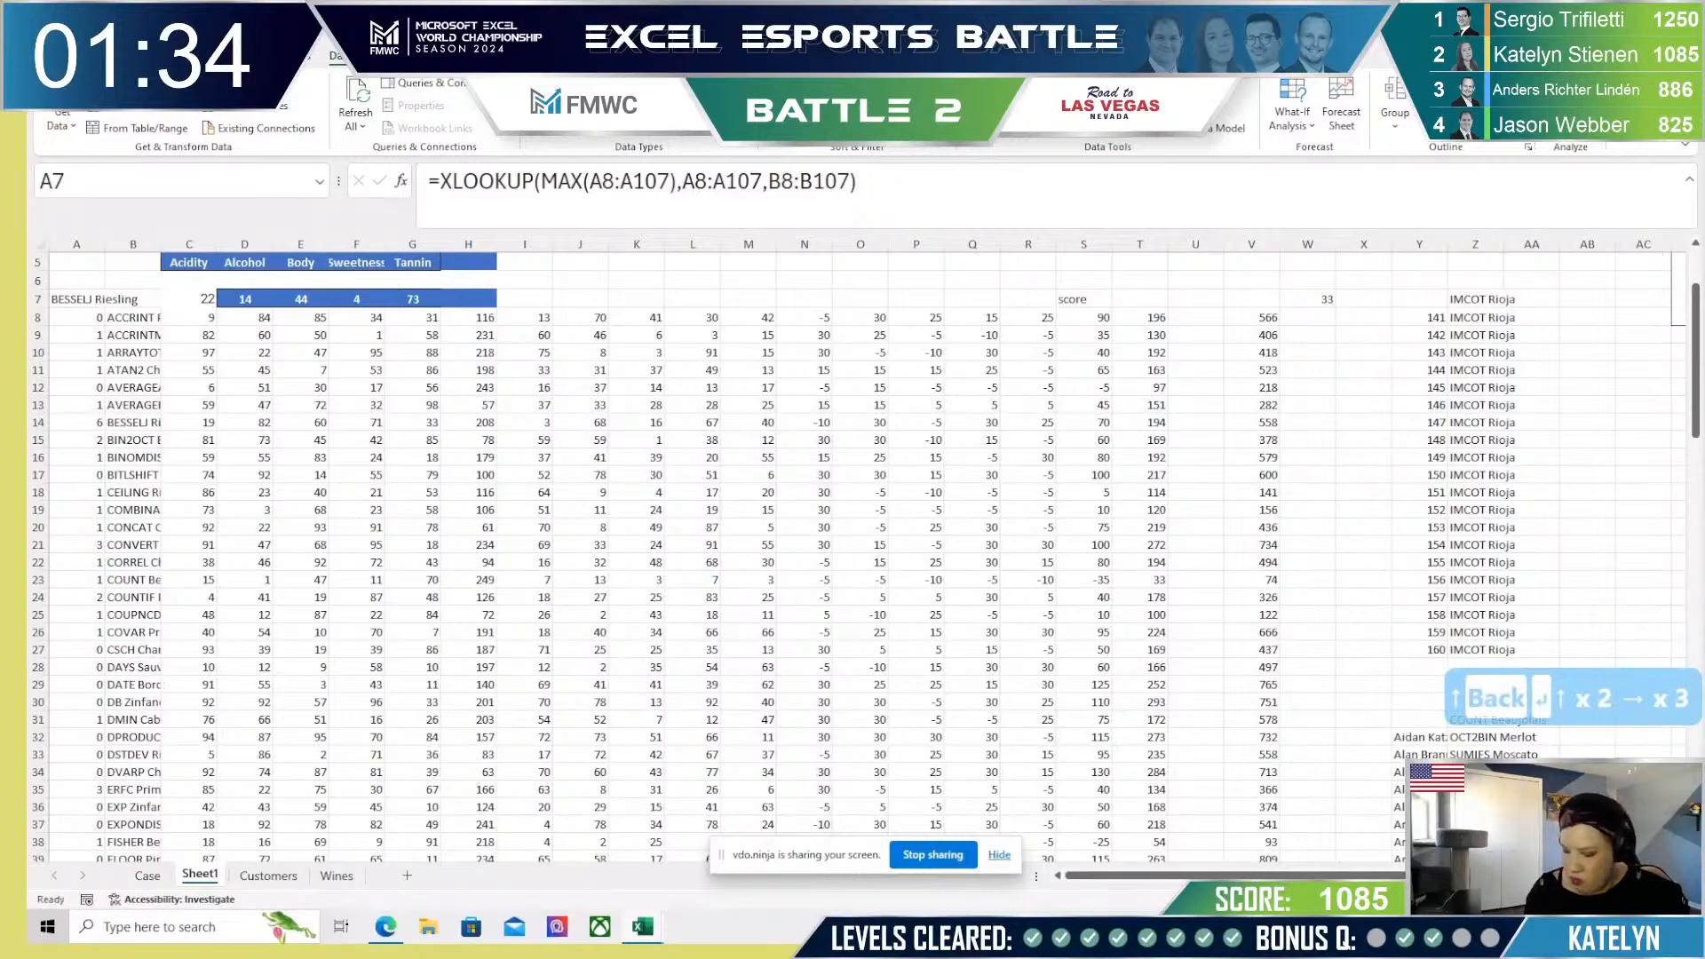
text(=char()
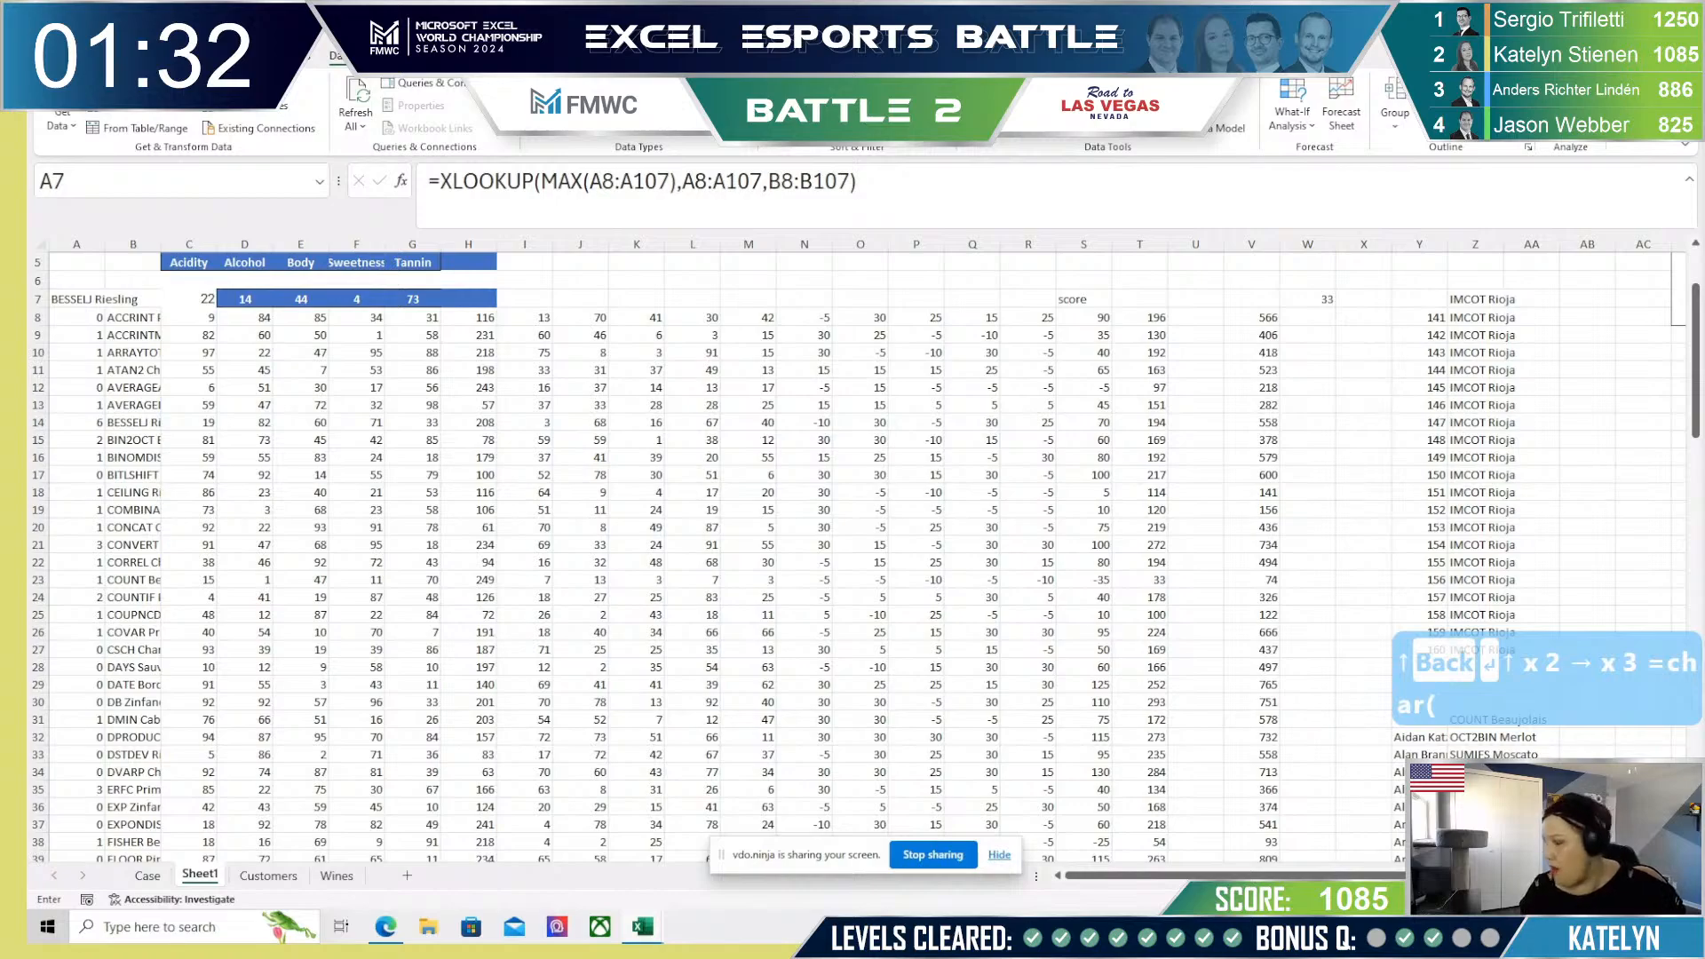
text(64,)
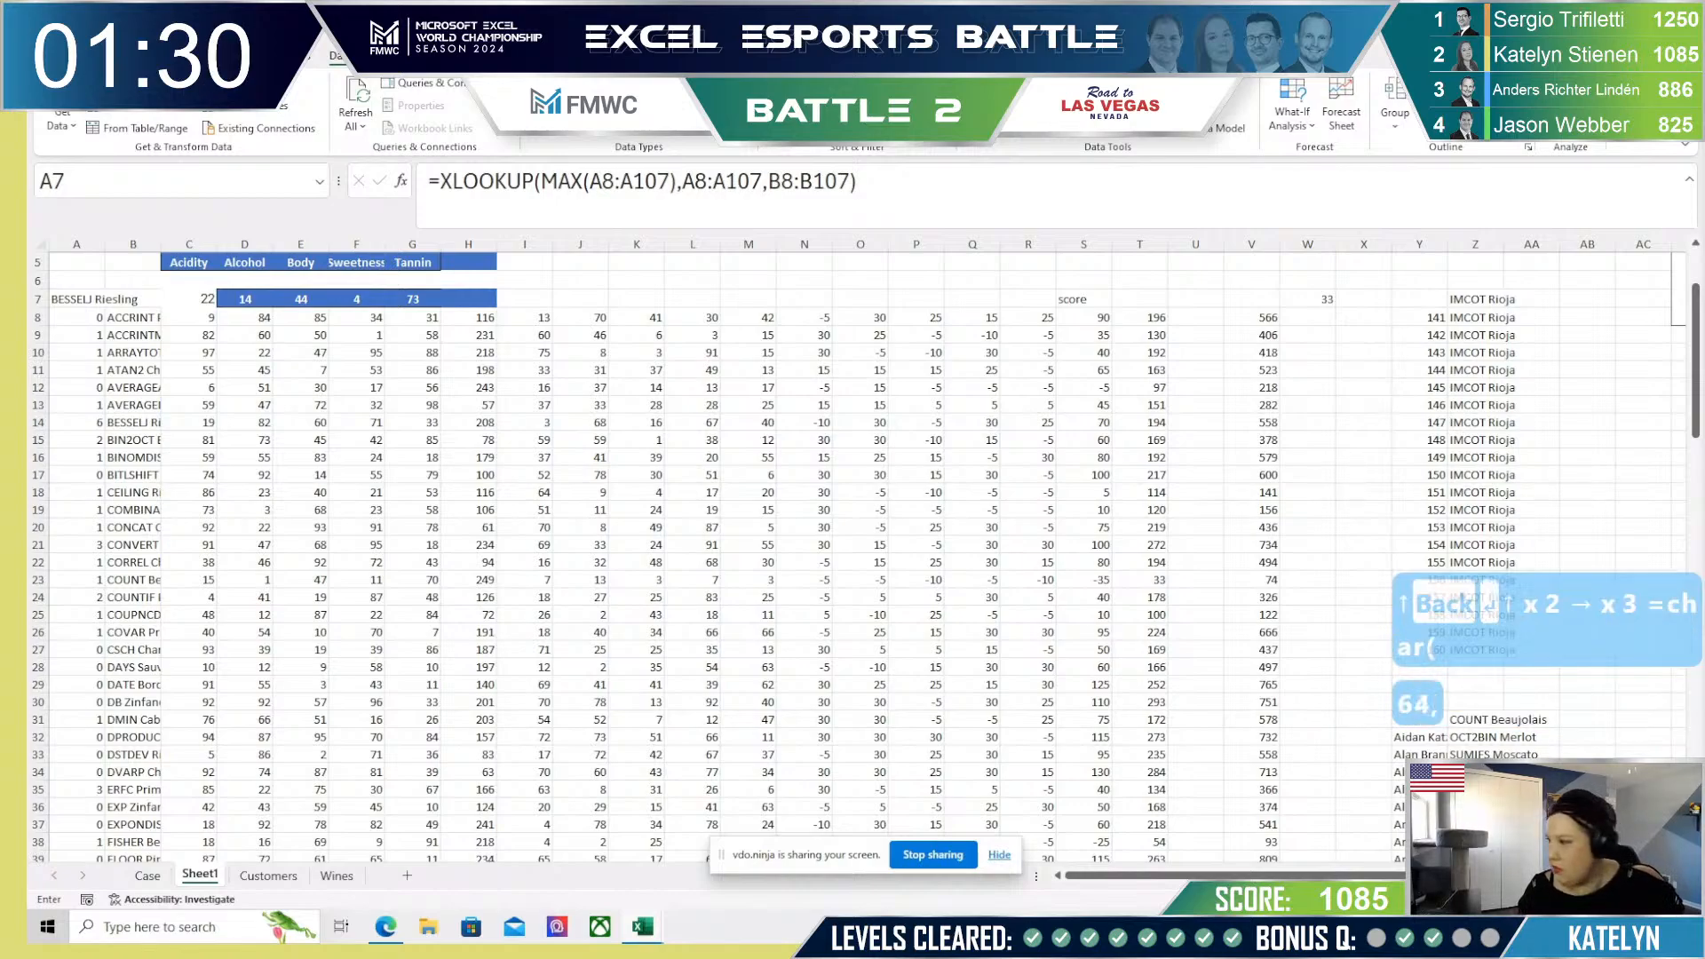
key(BackSpace)
text())
key(Return)
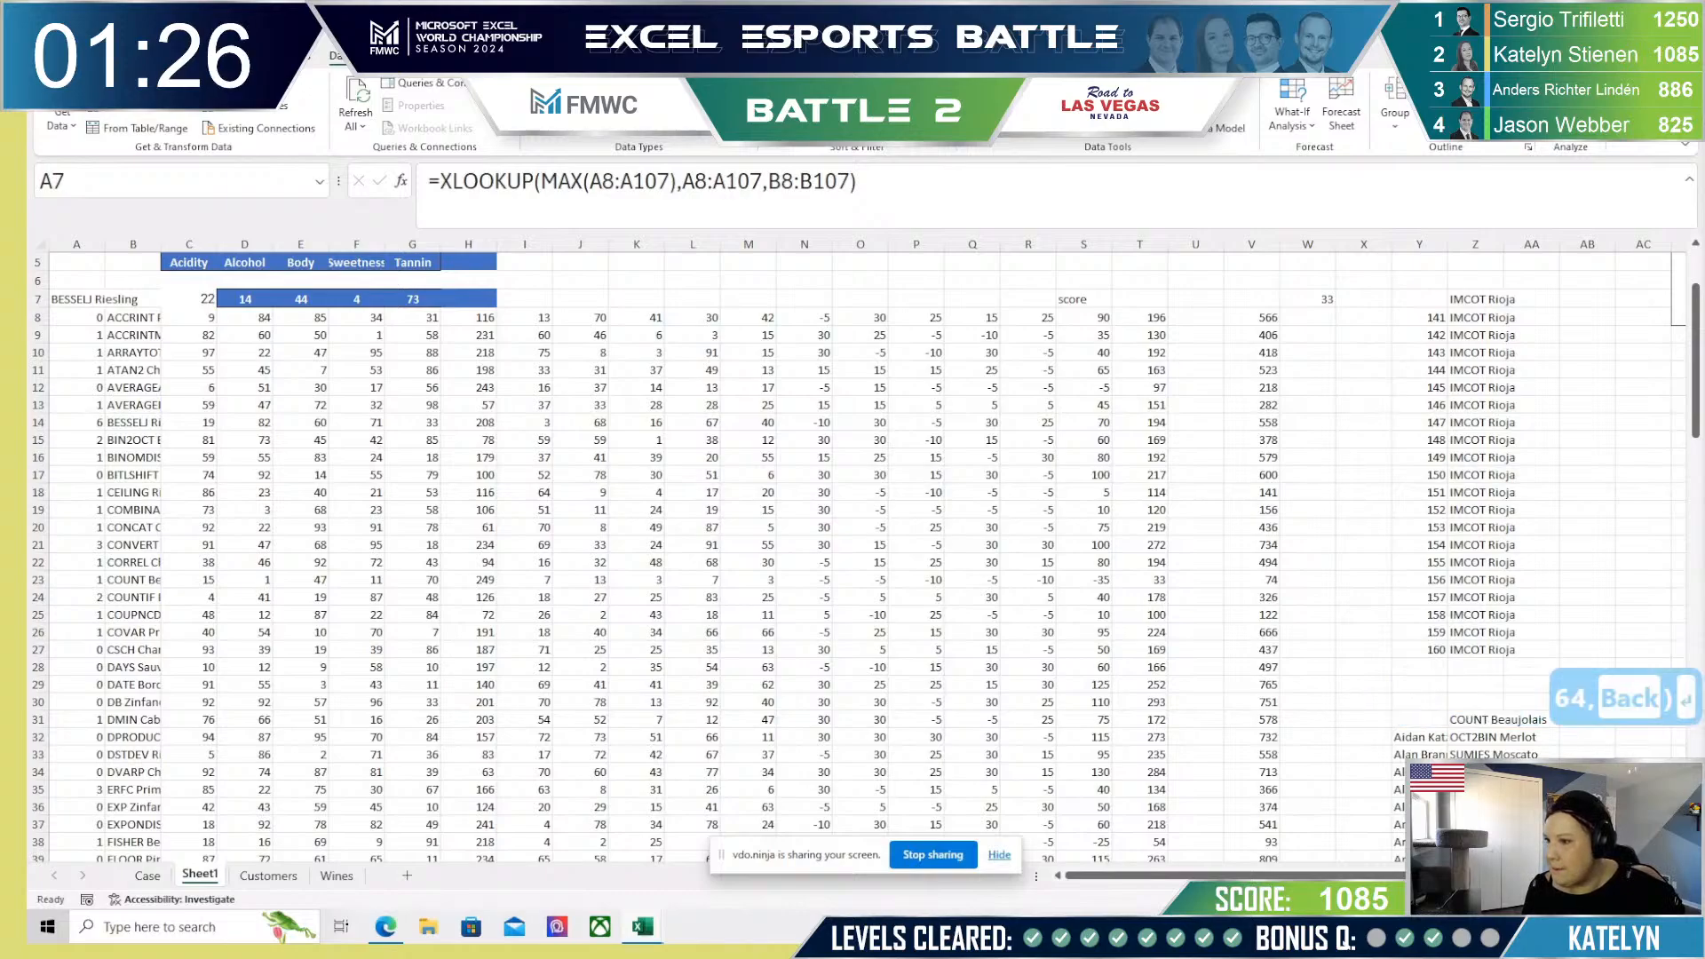
Step: Try the values -26 and 7 in the helper cell, and clear it
key(Up)
text(-26)
key(Return)
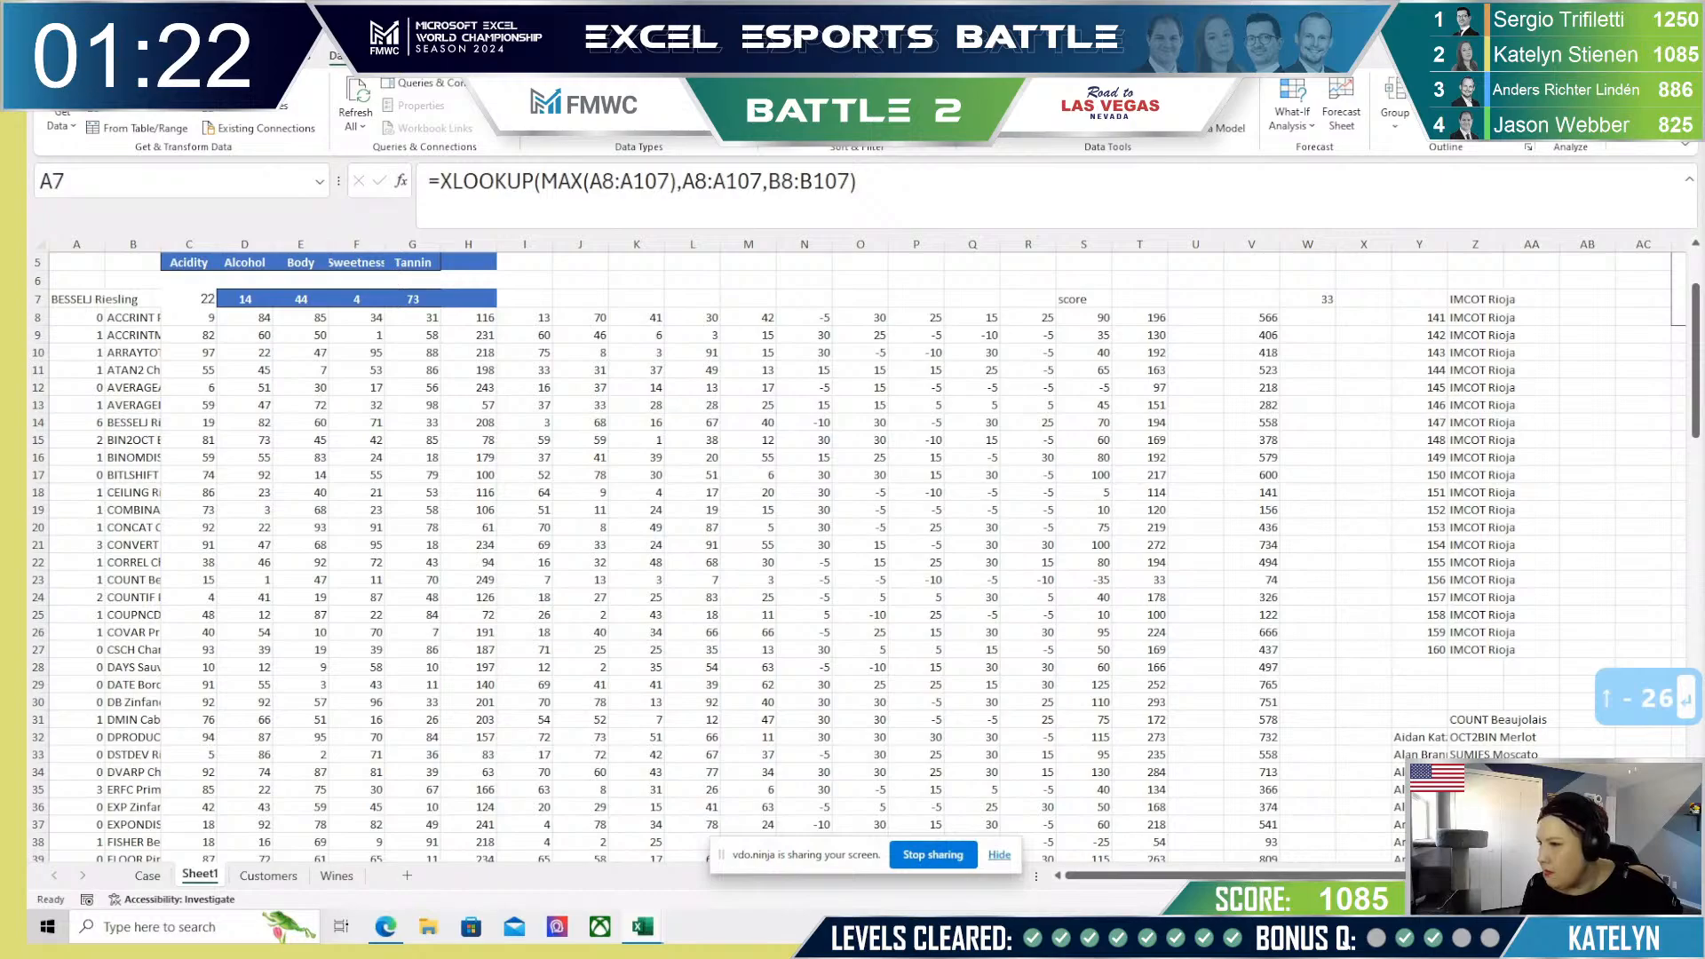
key(Up)
text(7)
key(Return)
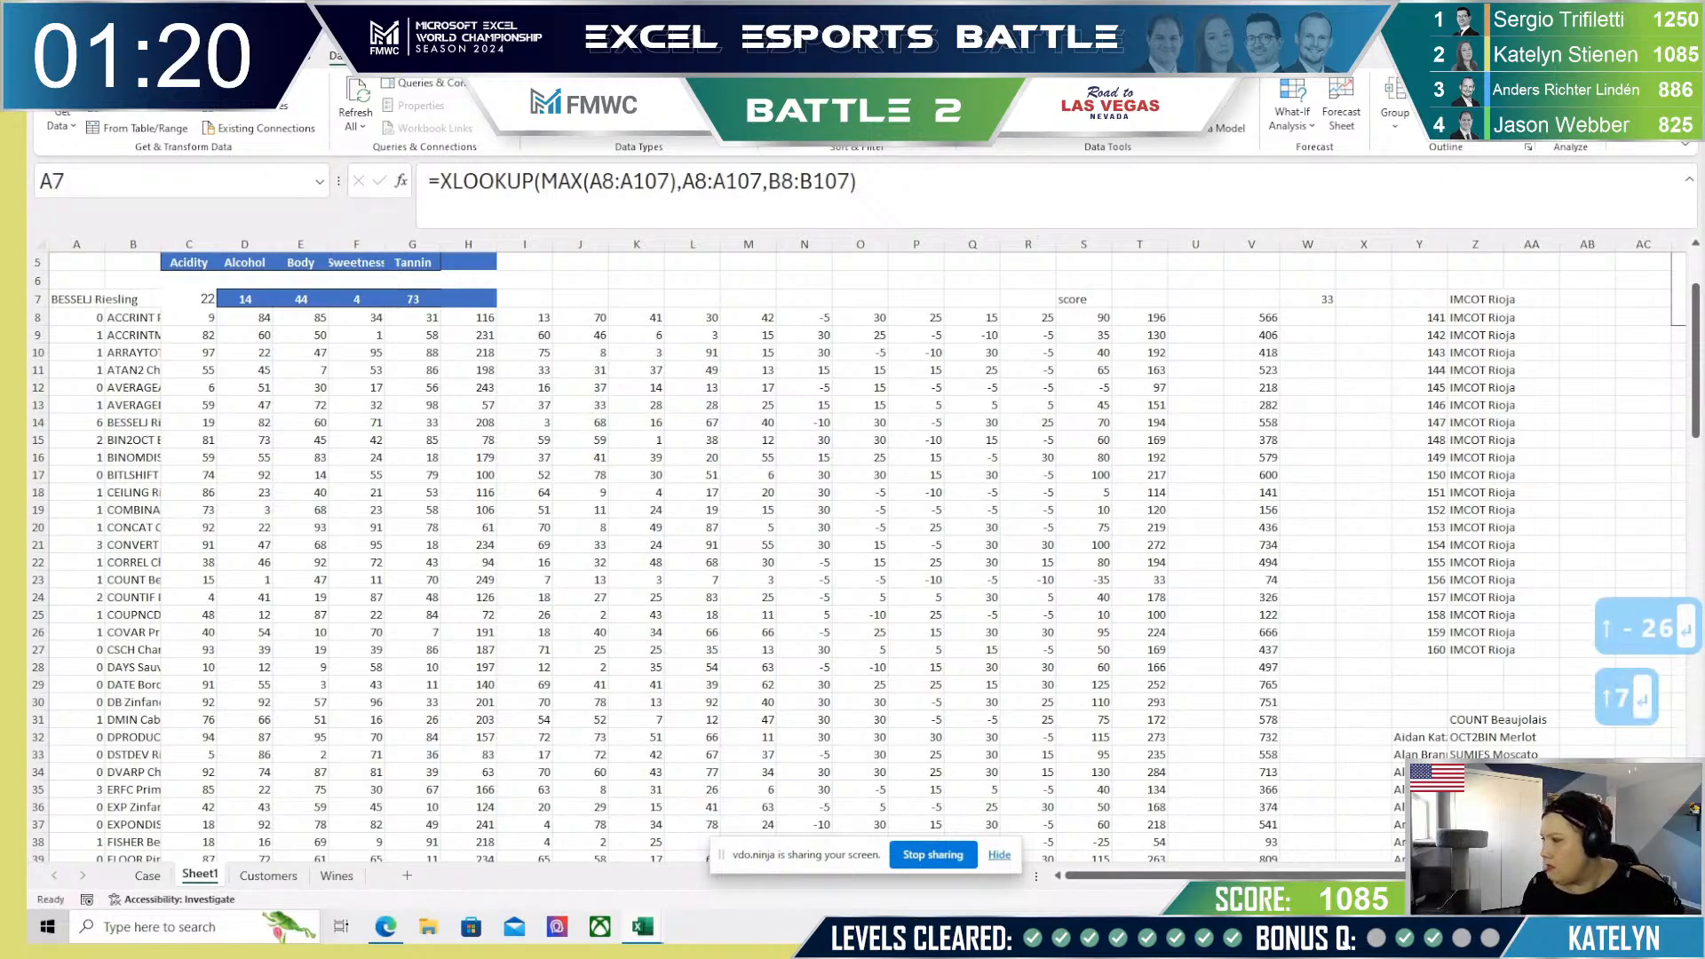
key(Up)
key(Delete)
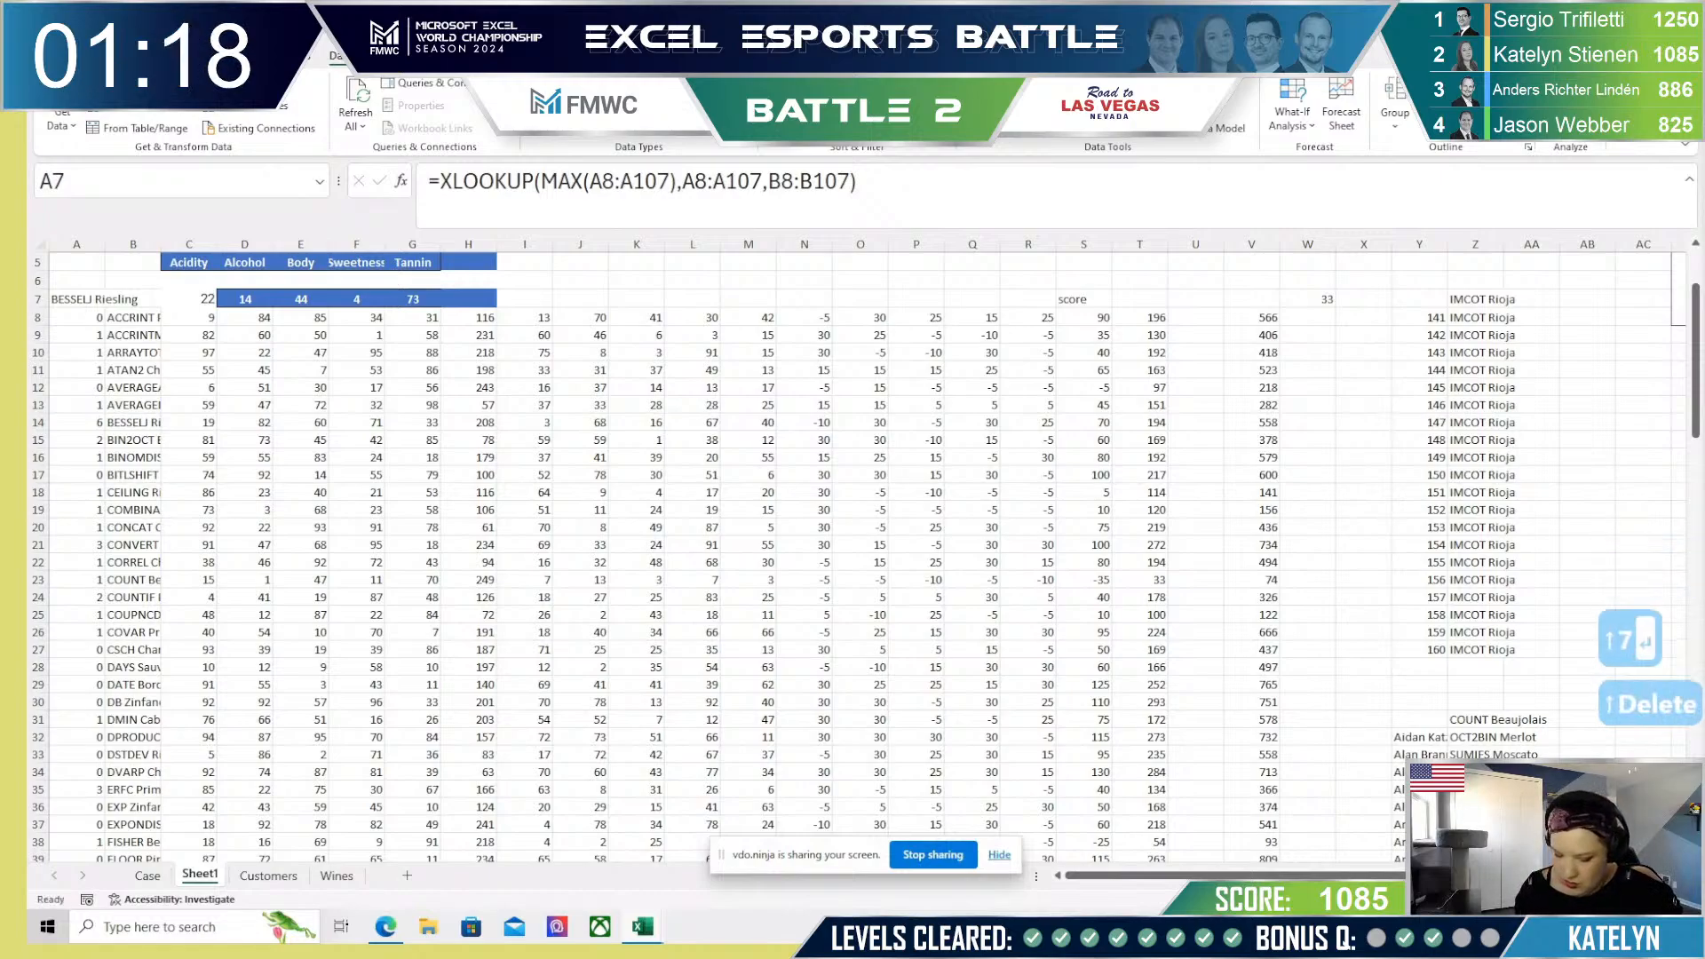
text(=char)
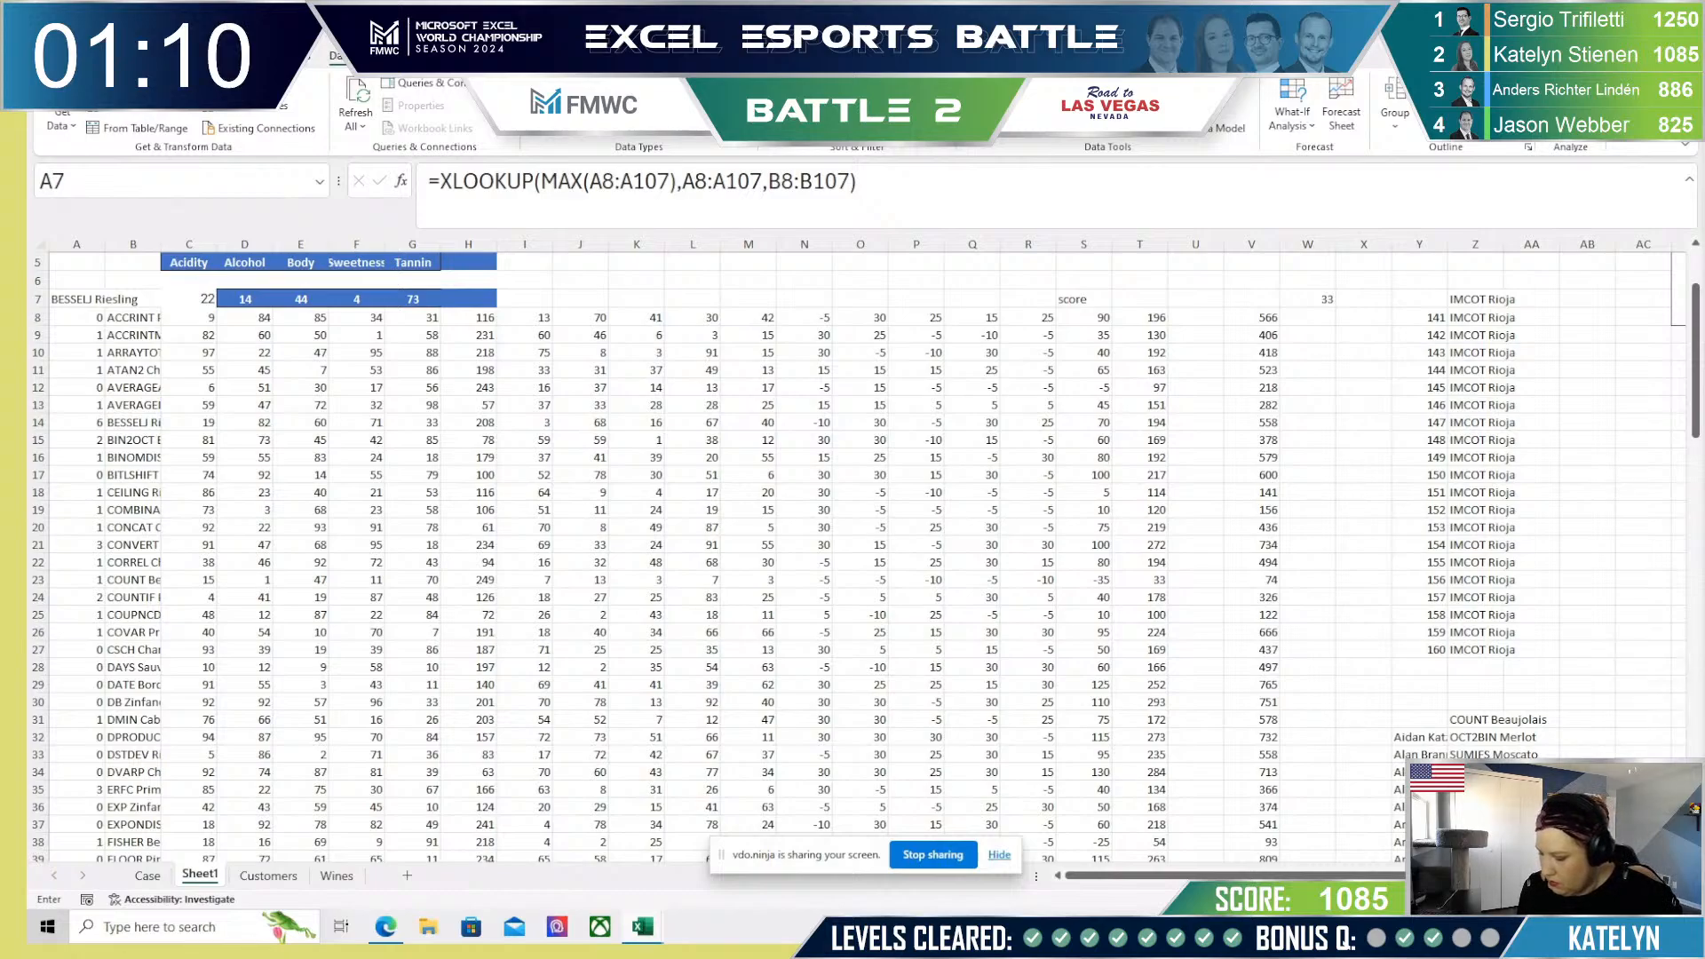
text(63)
key(Return)
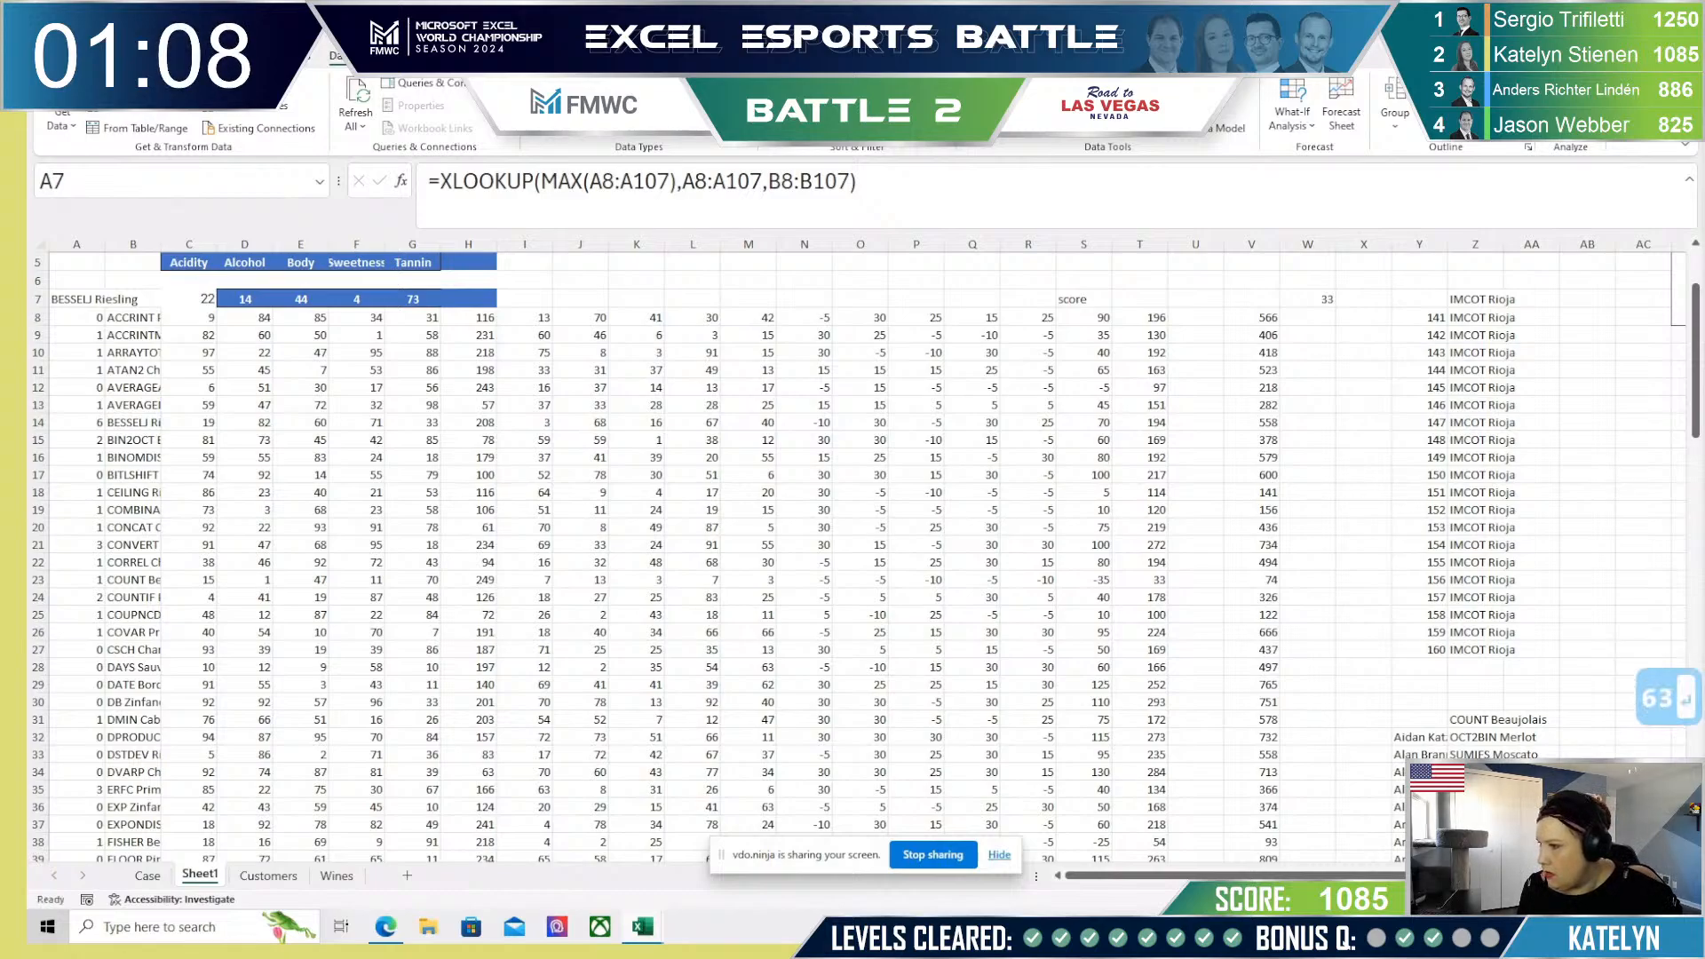
key(BackSpace)
key(BackSpace)
key(BackSpace)
key(BackSpace)
key(BackSpace)
key(BackSpace)
key(BackSpace)
key(Delete)
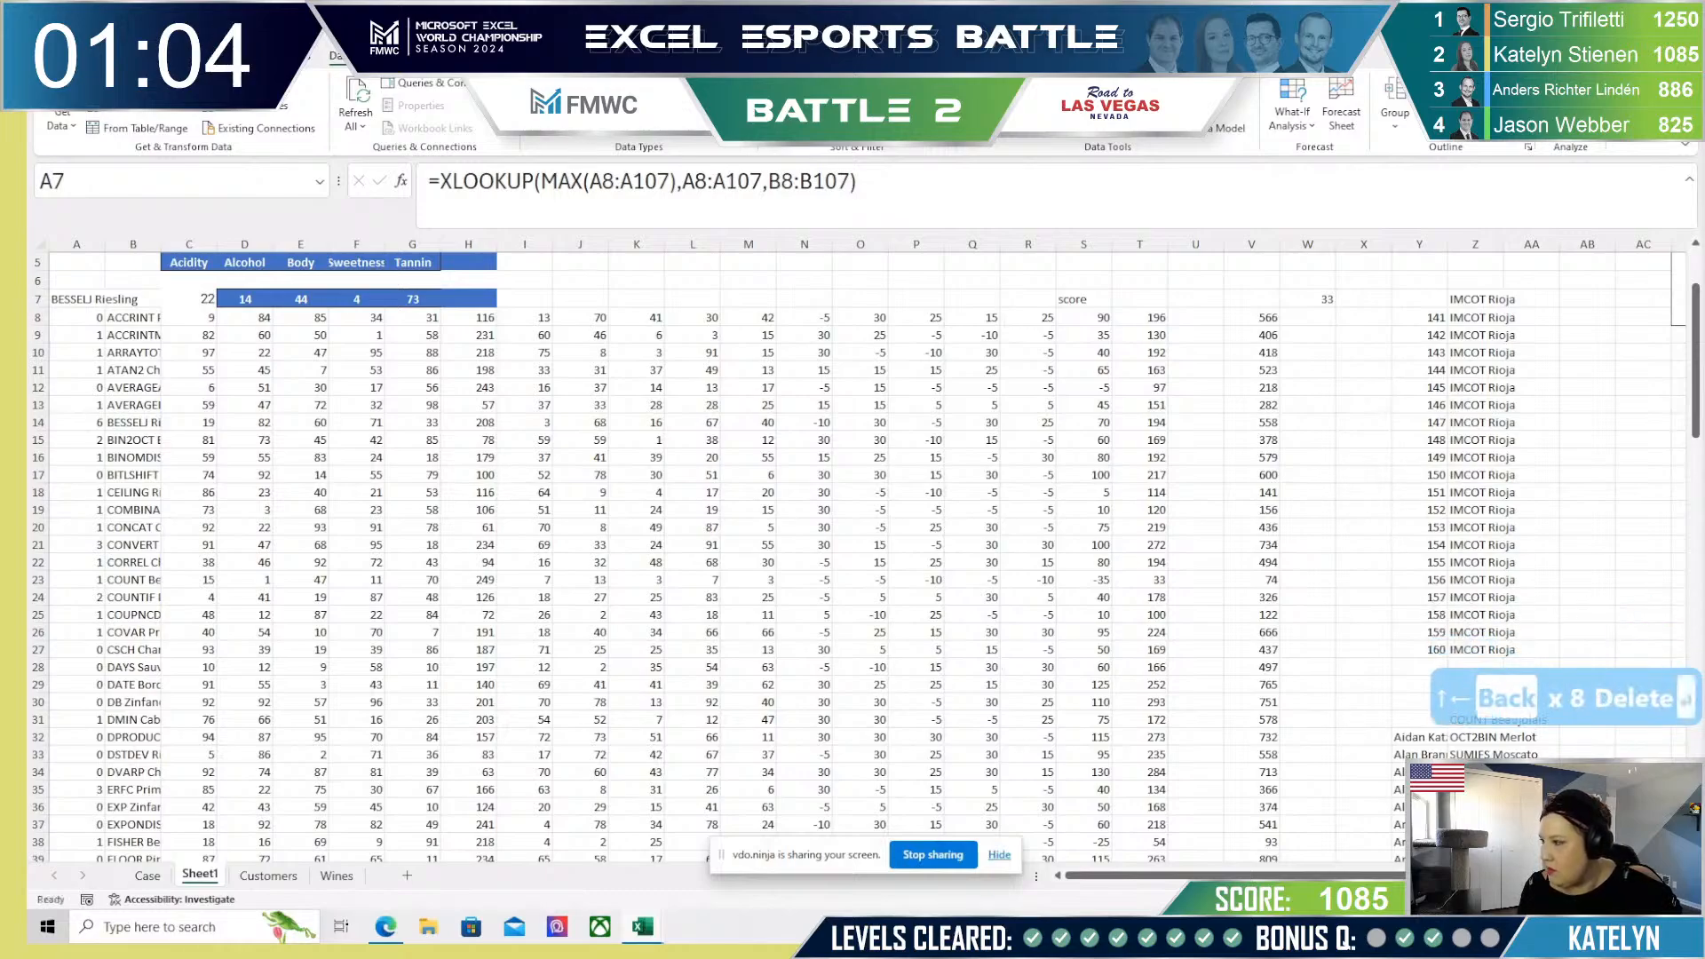
key(Return)
Step: List the characters by code in a helper column with =CHAR(SEQUENCE(255,1))
text(=char(seque)
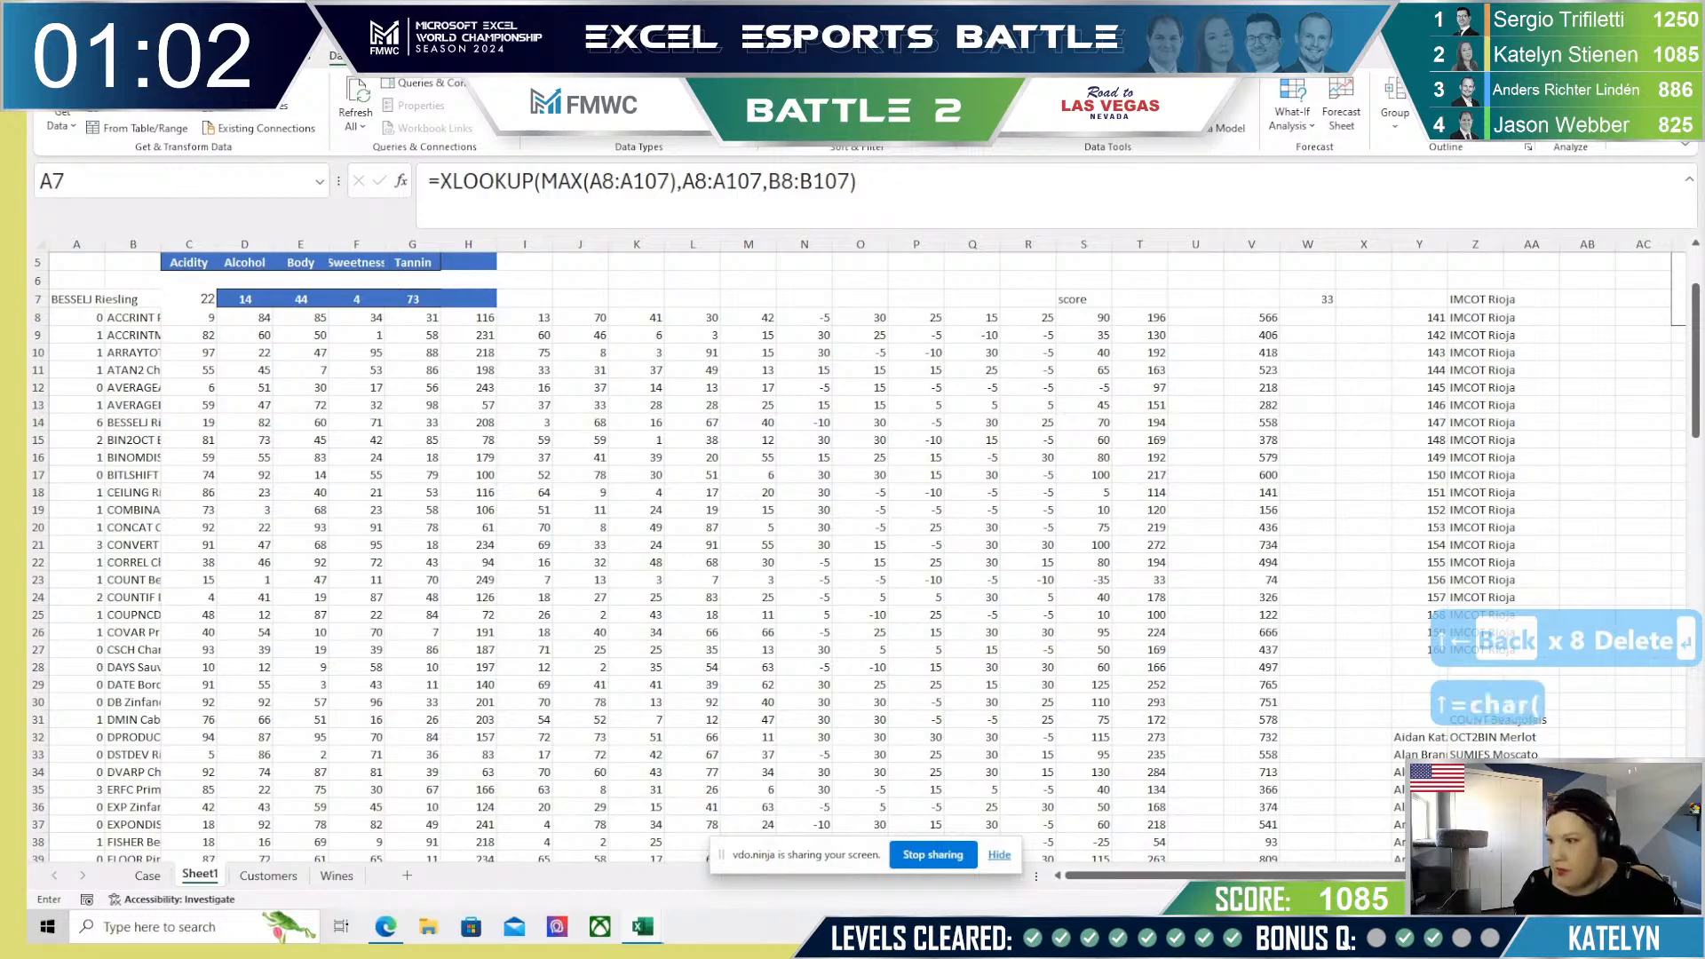
text(nce)
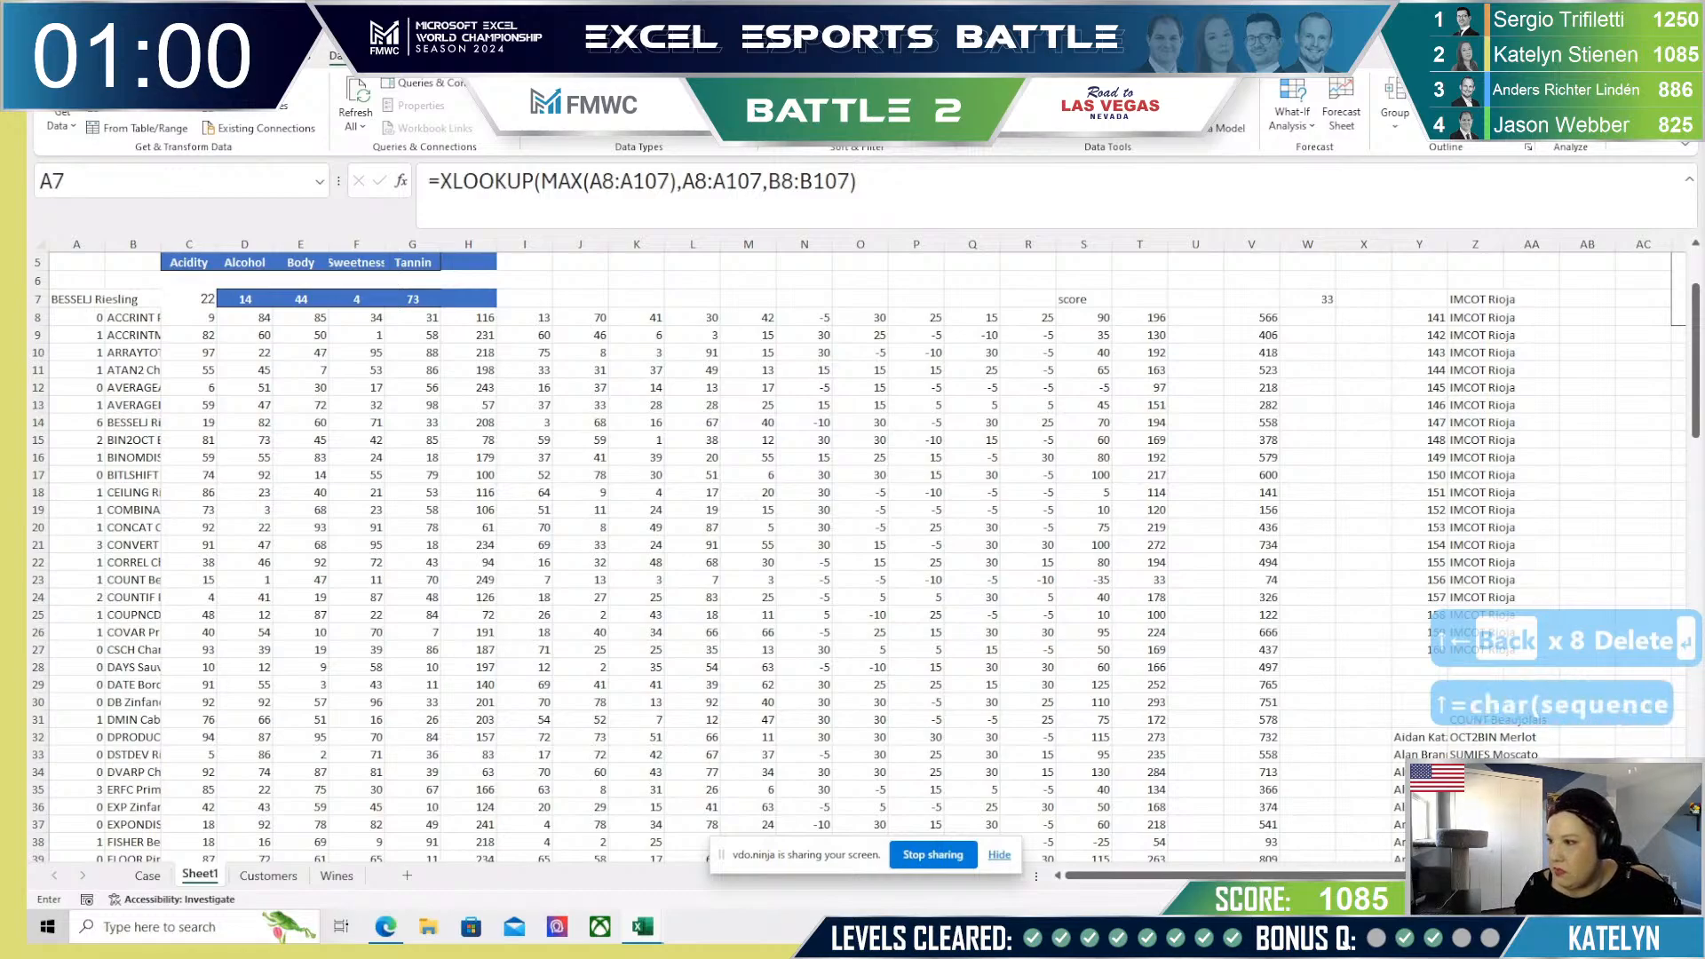
text(,)
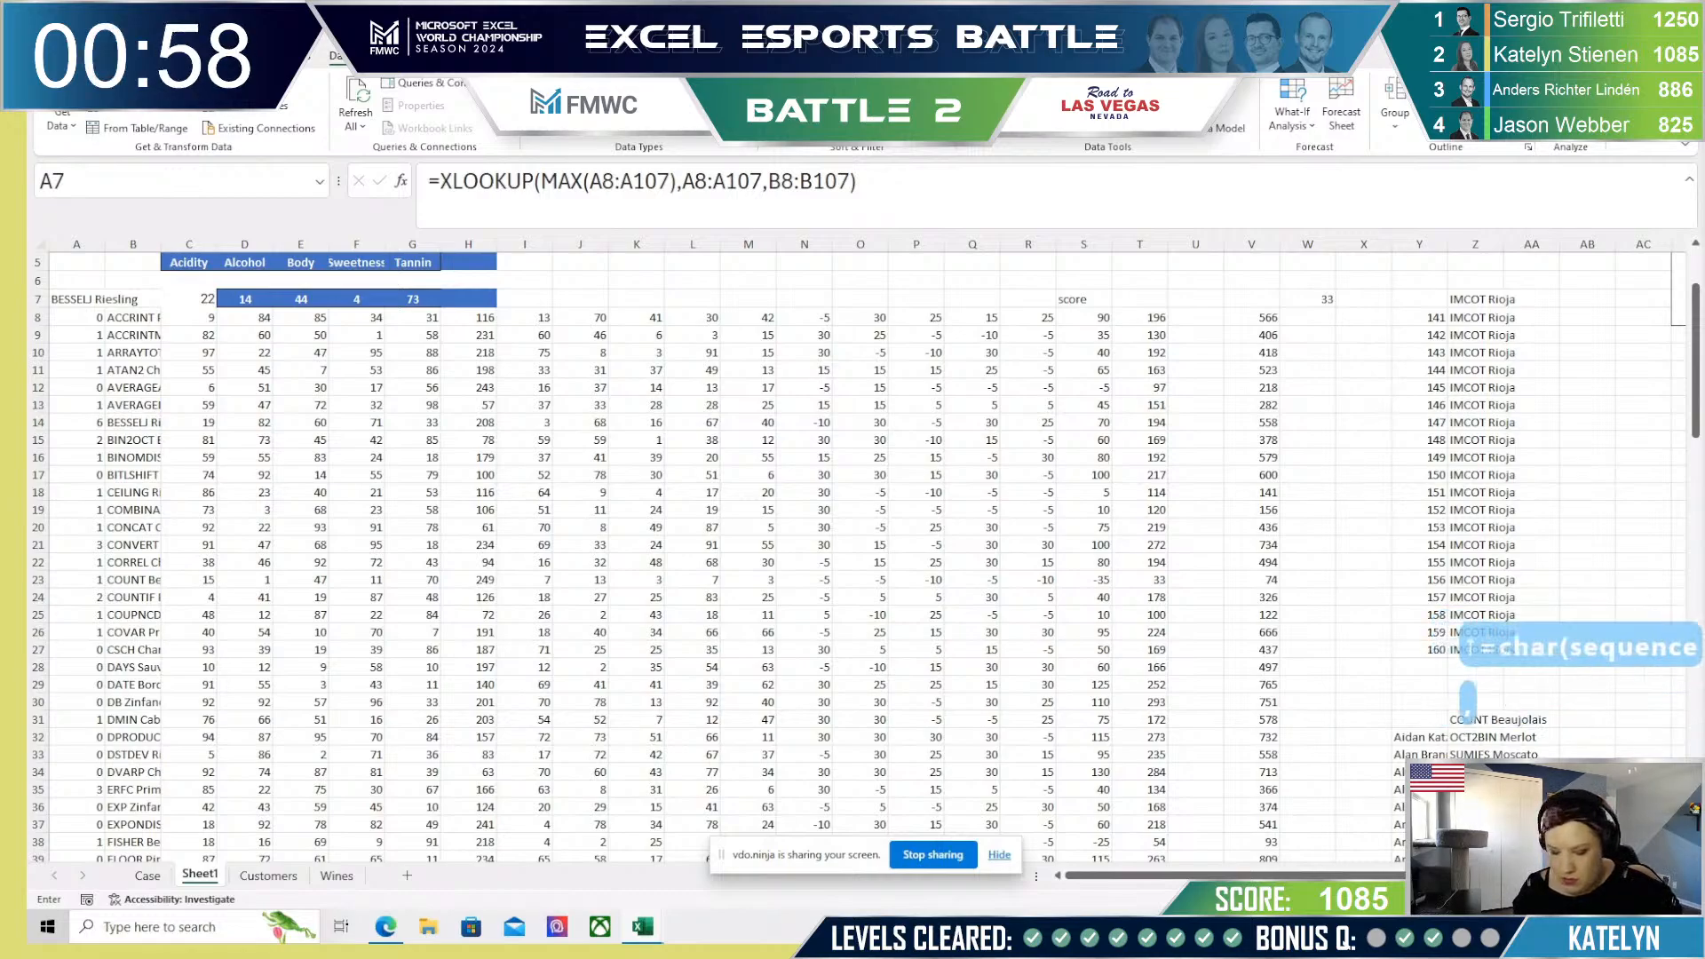
text(255)))
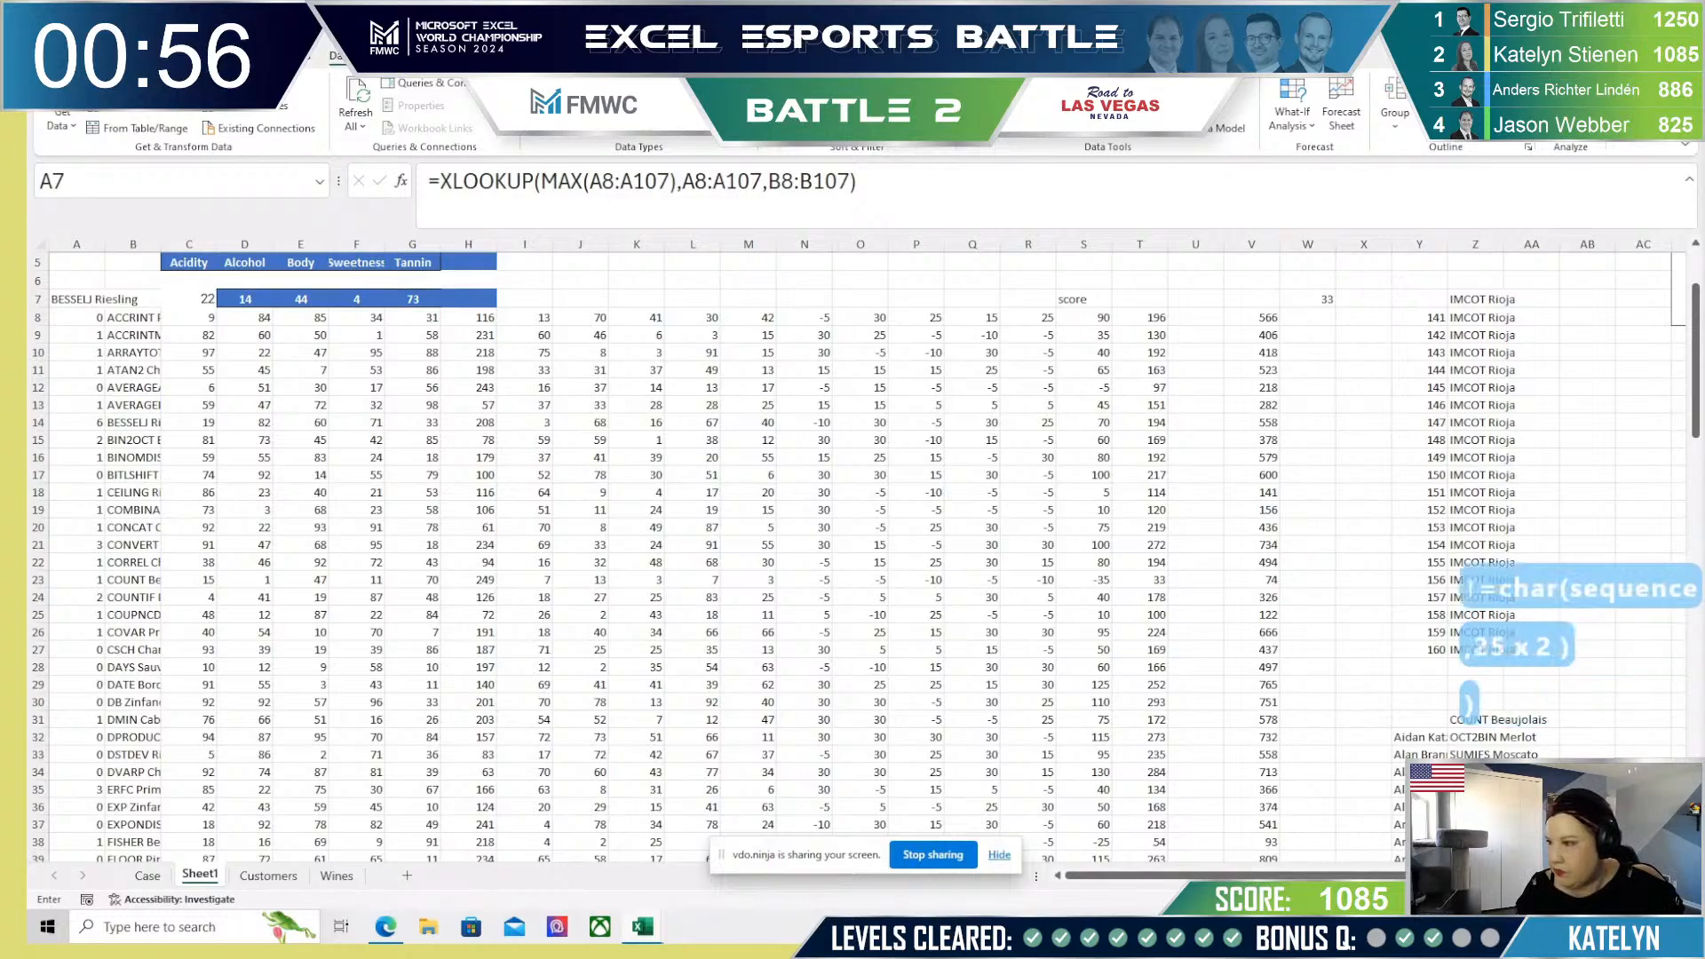
key(Return)
key(Return)
text(\)
key(BackSpace)
key(BackSpace)
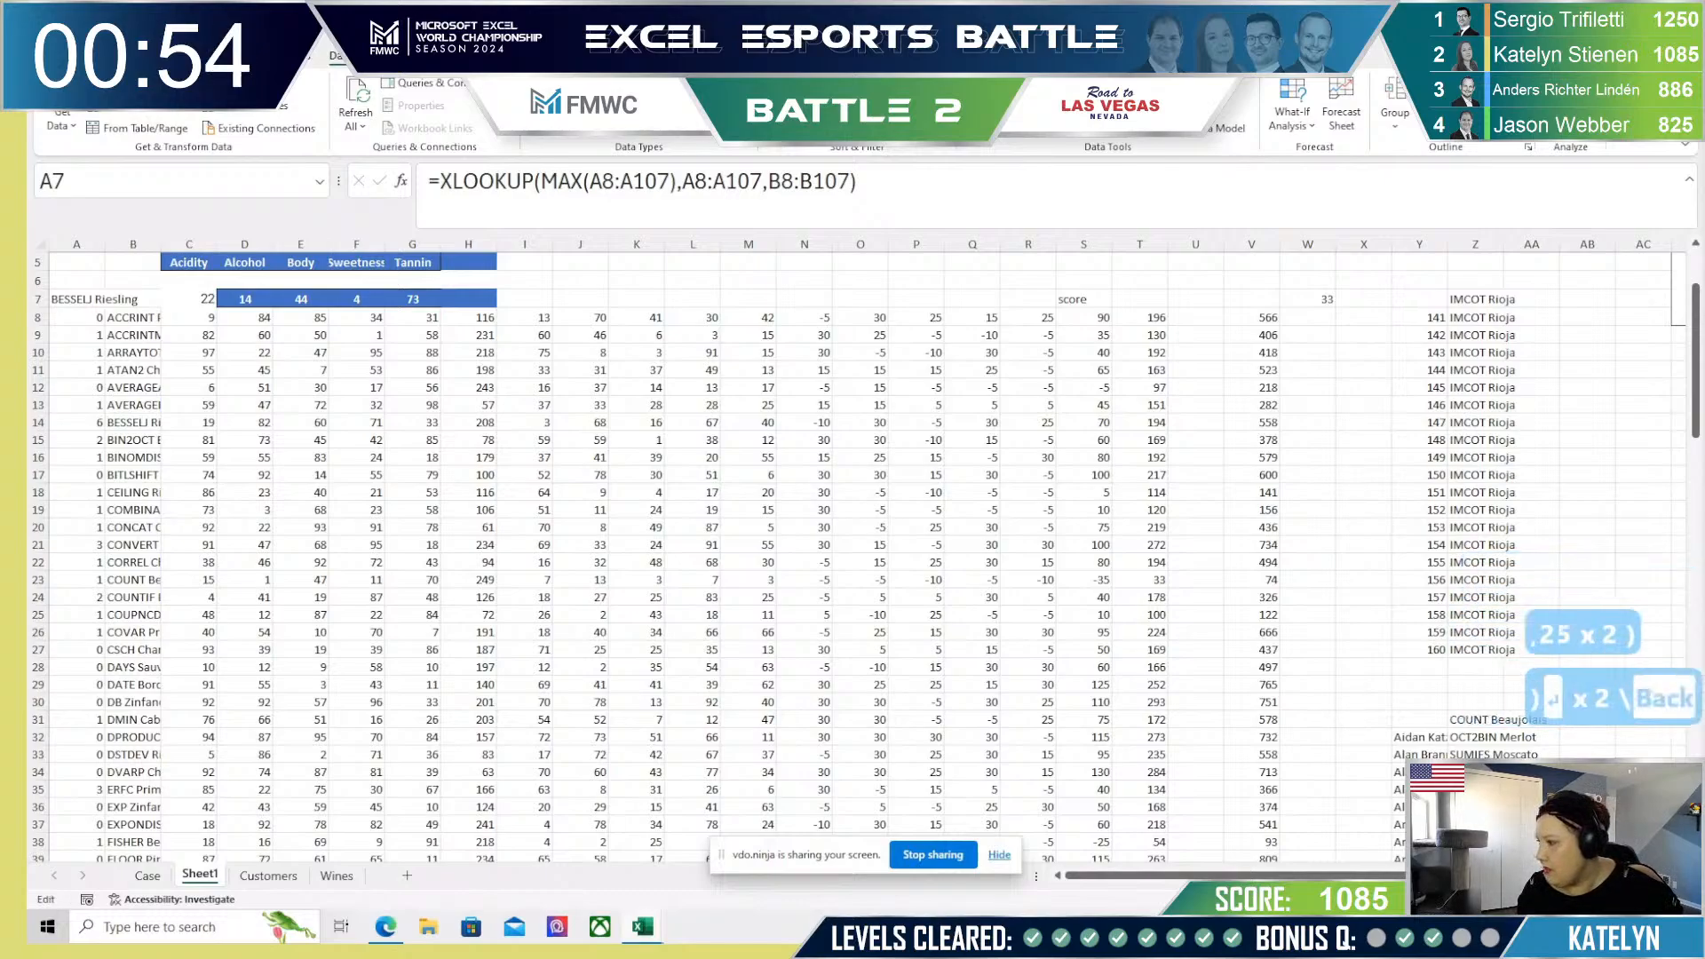
text((255,1)
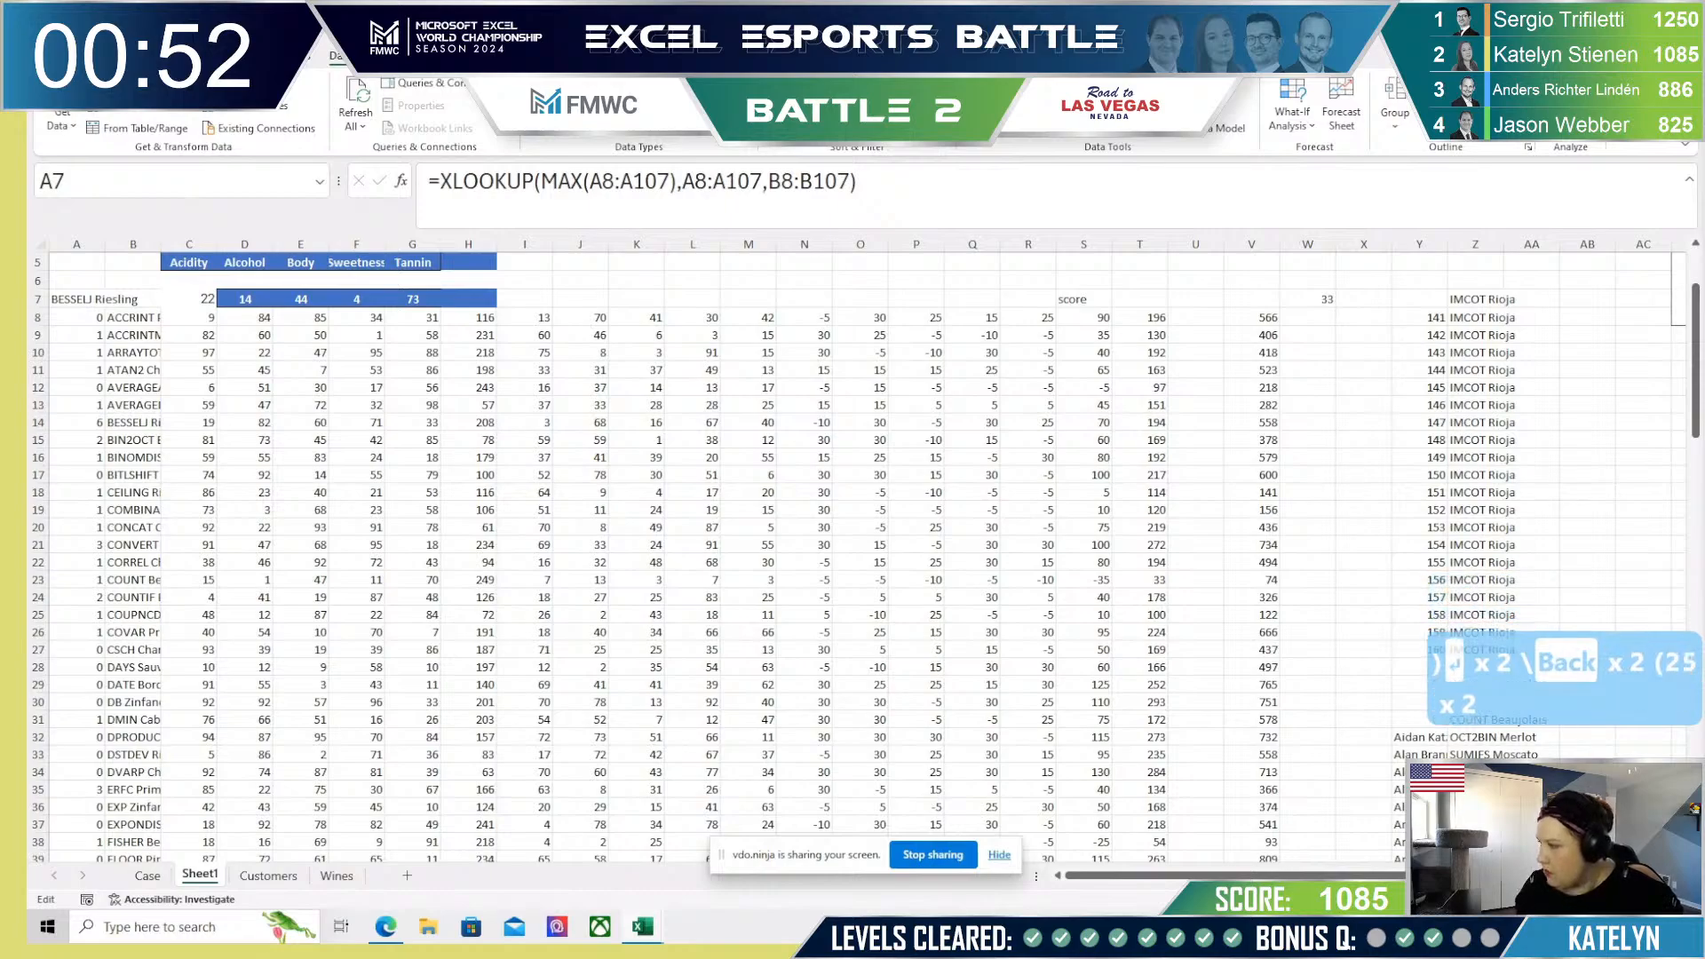
key(Return)
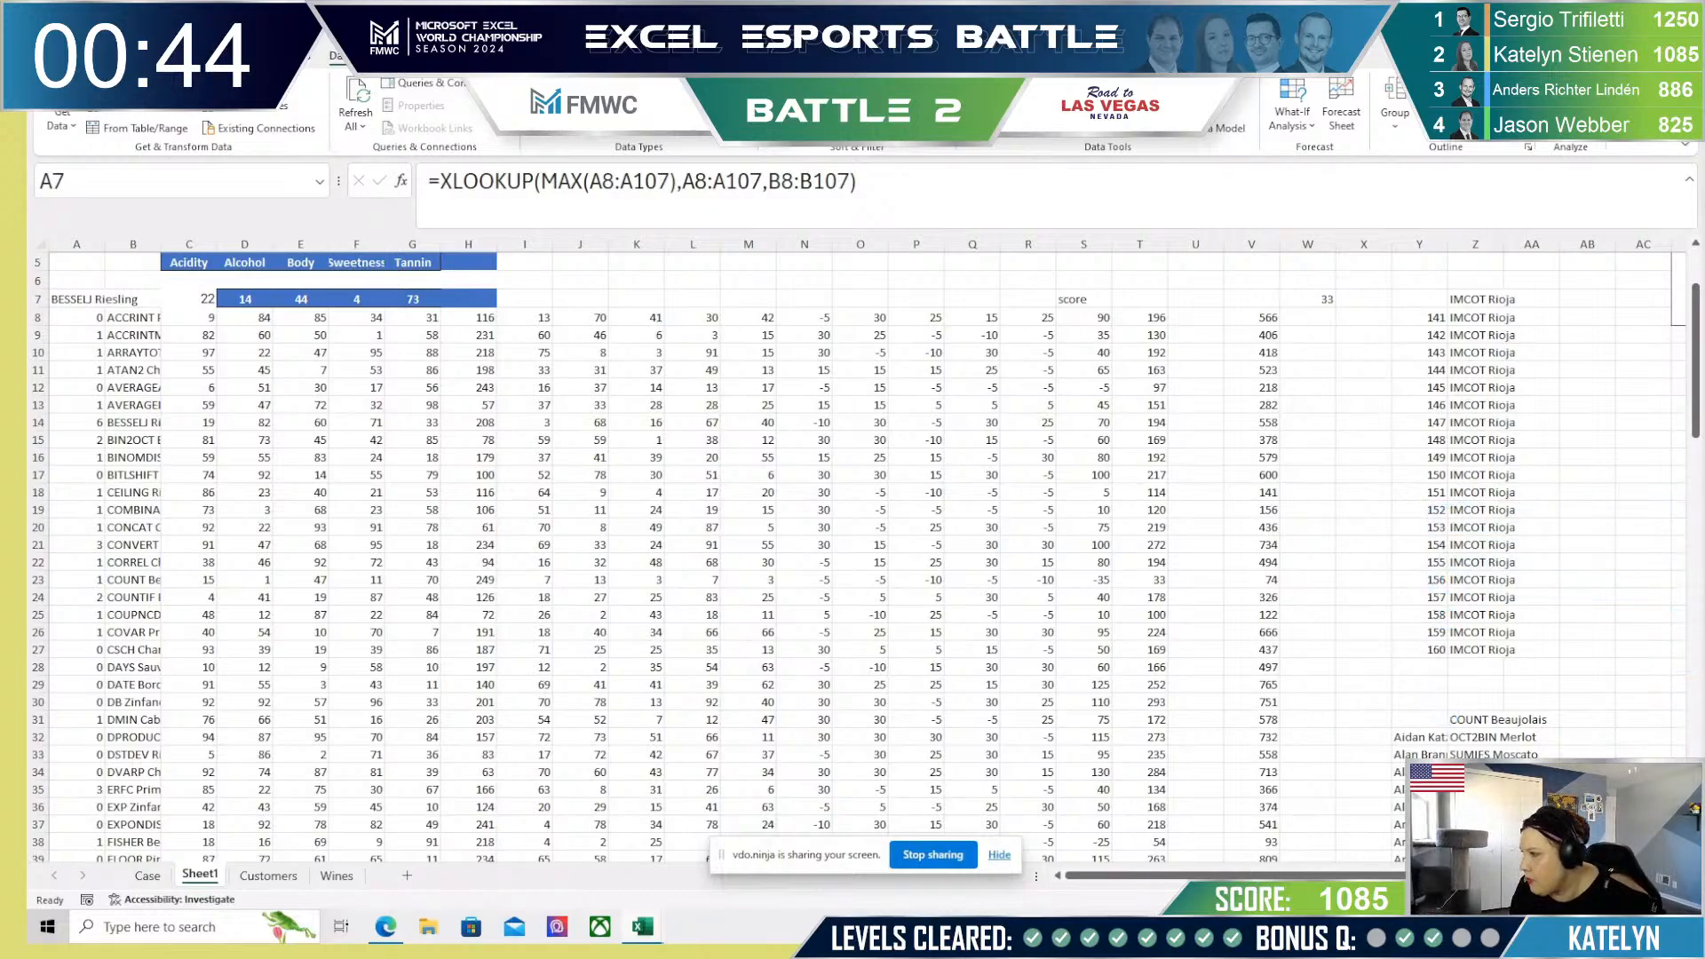
Step: Edit the CHAR sequence formula so that its sequence starts at 65
key(ctrl+shift+Up)
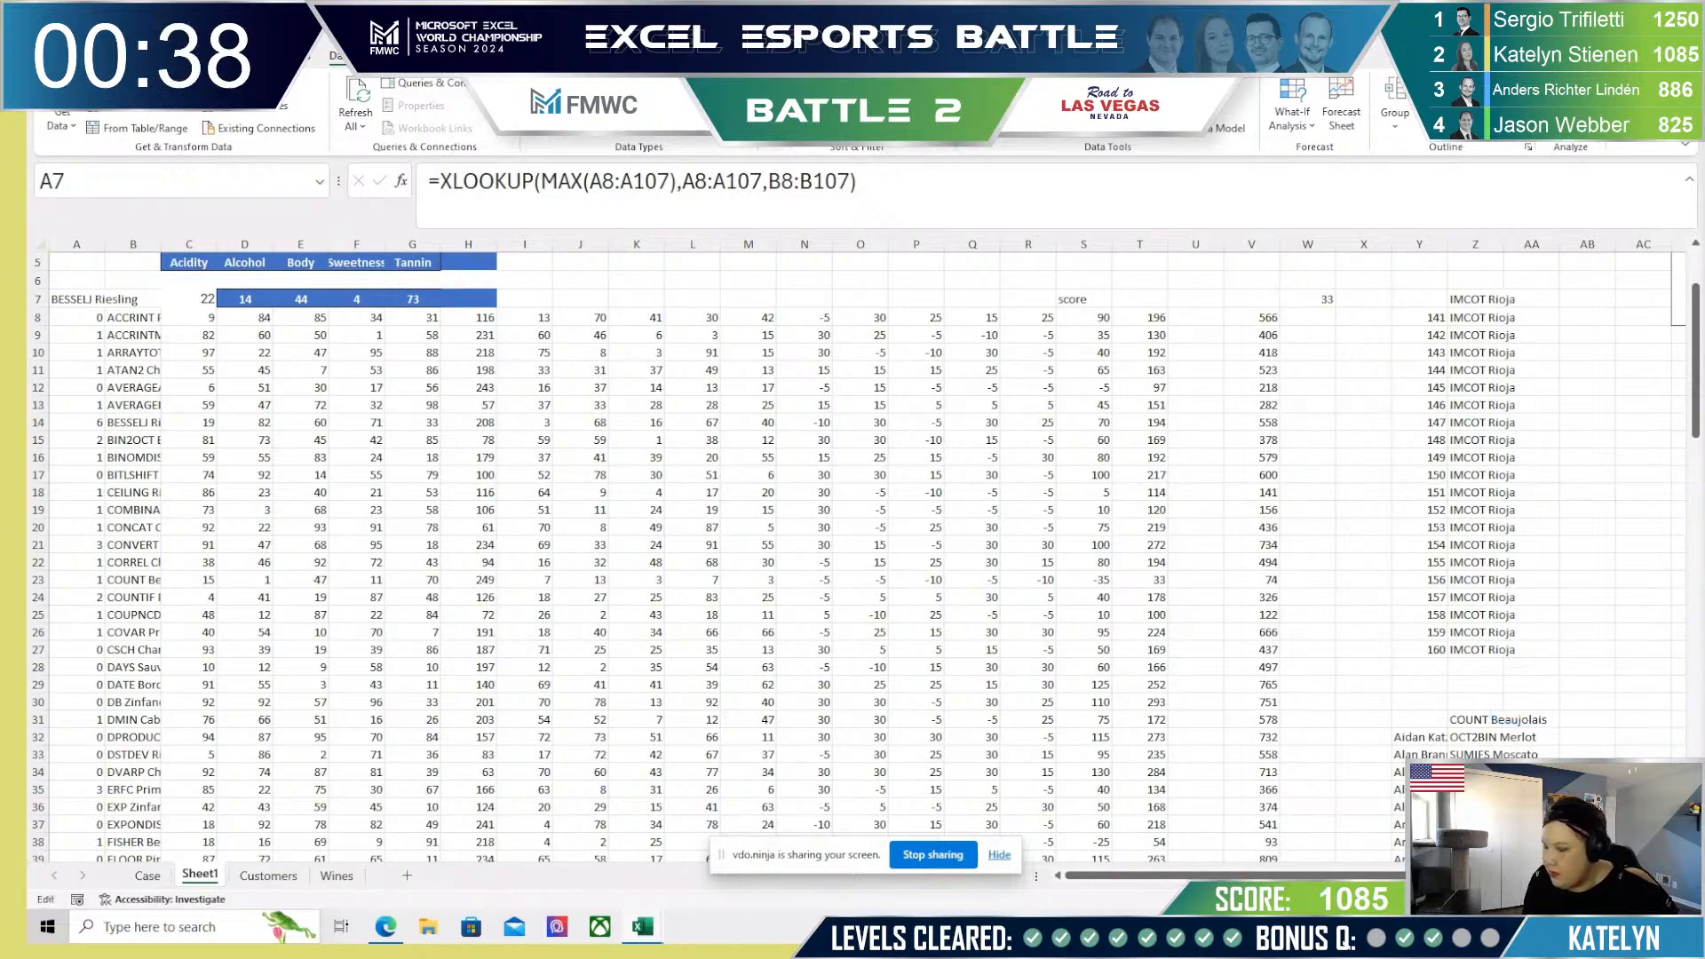
key(F2)
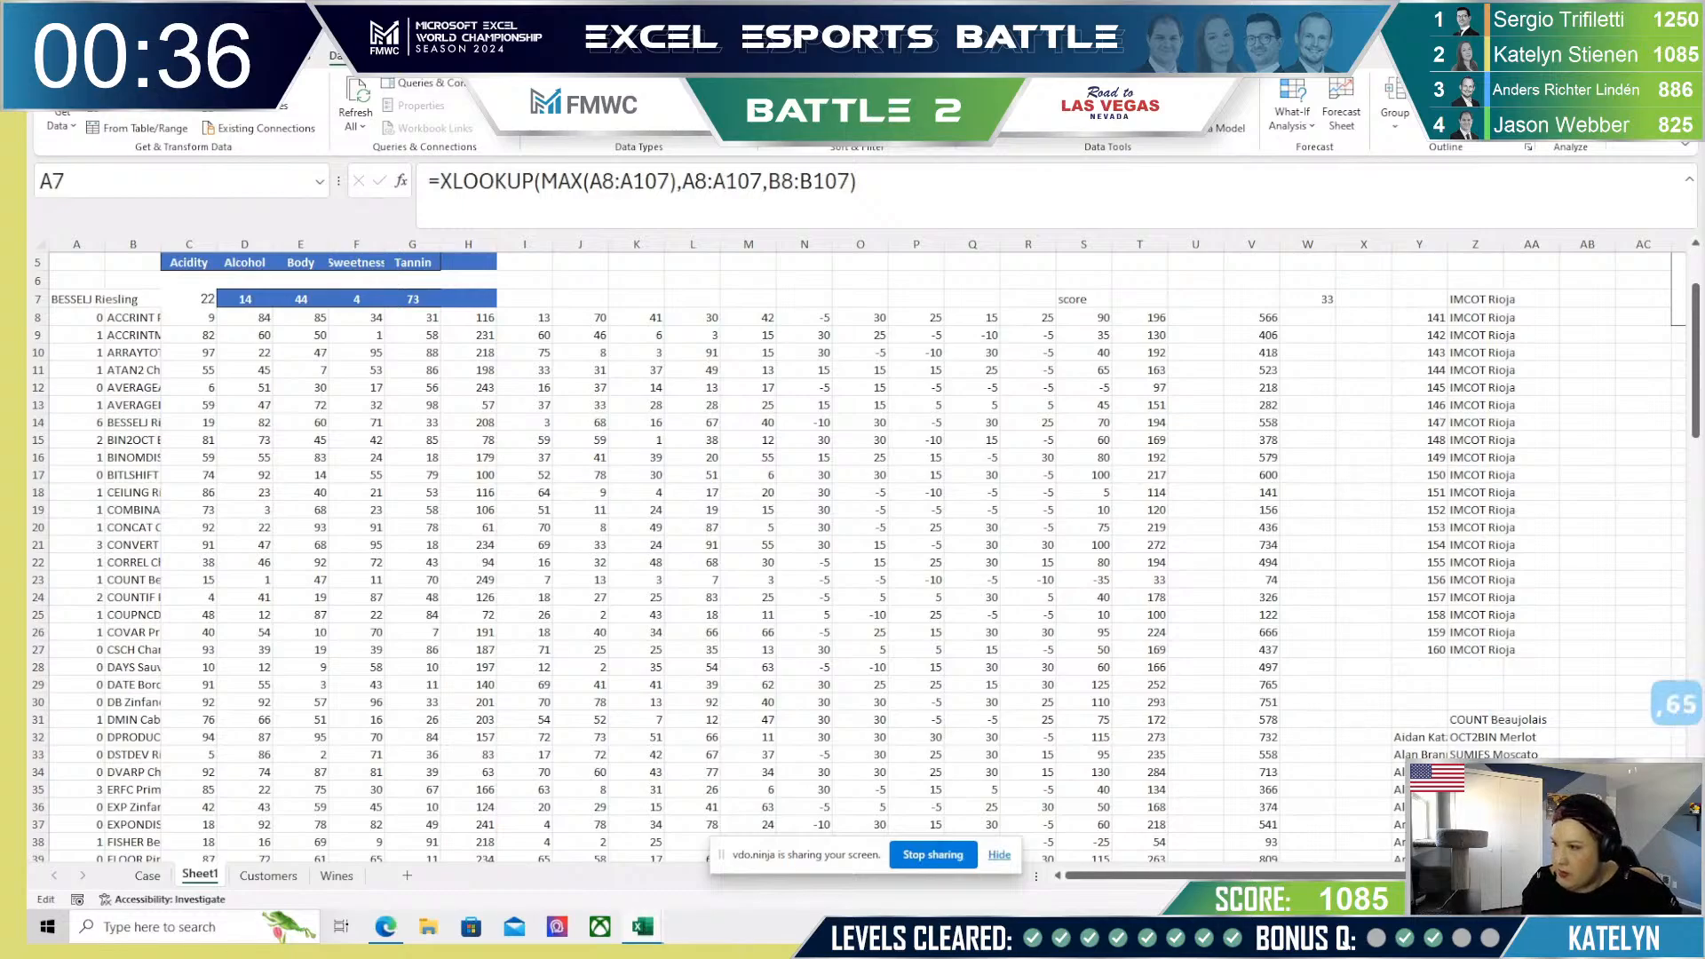
key(Escape)
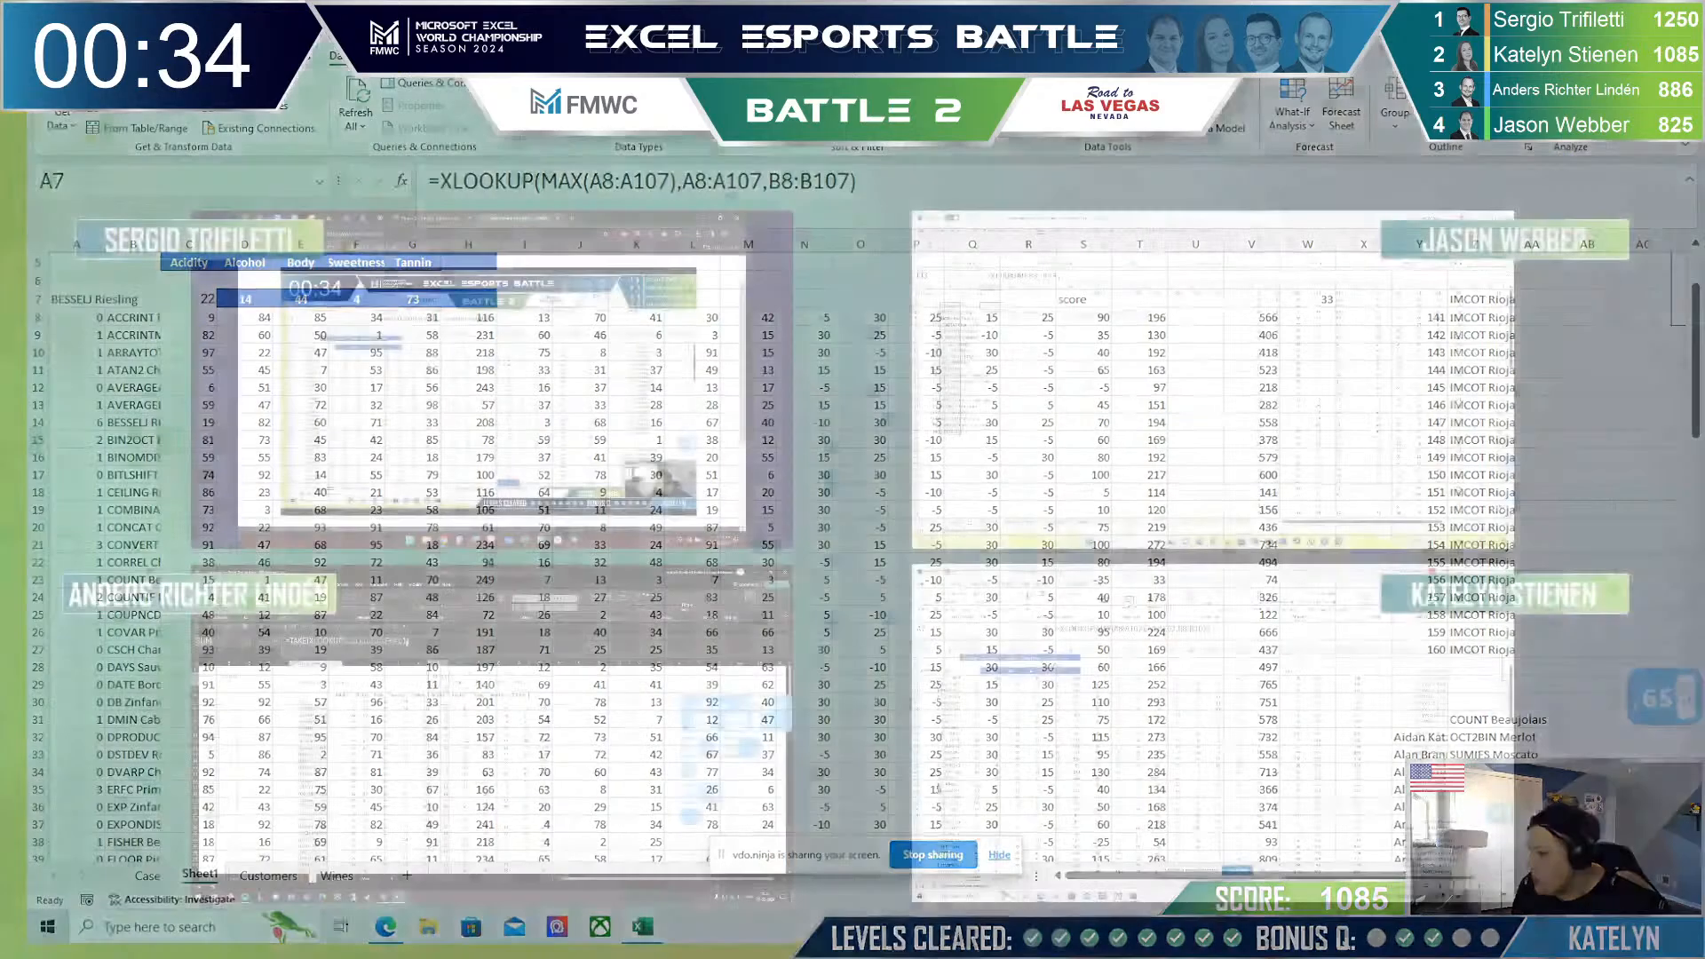